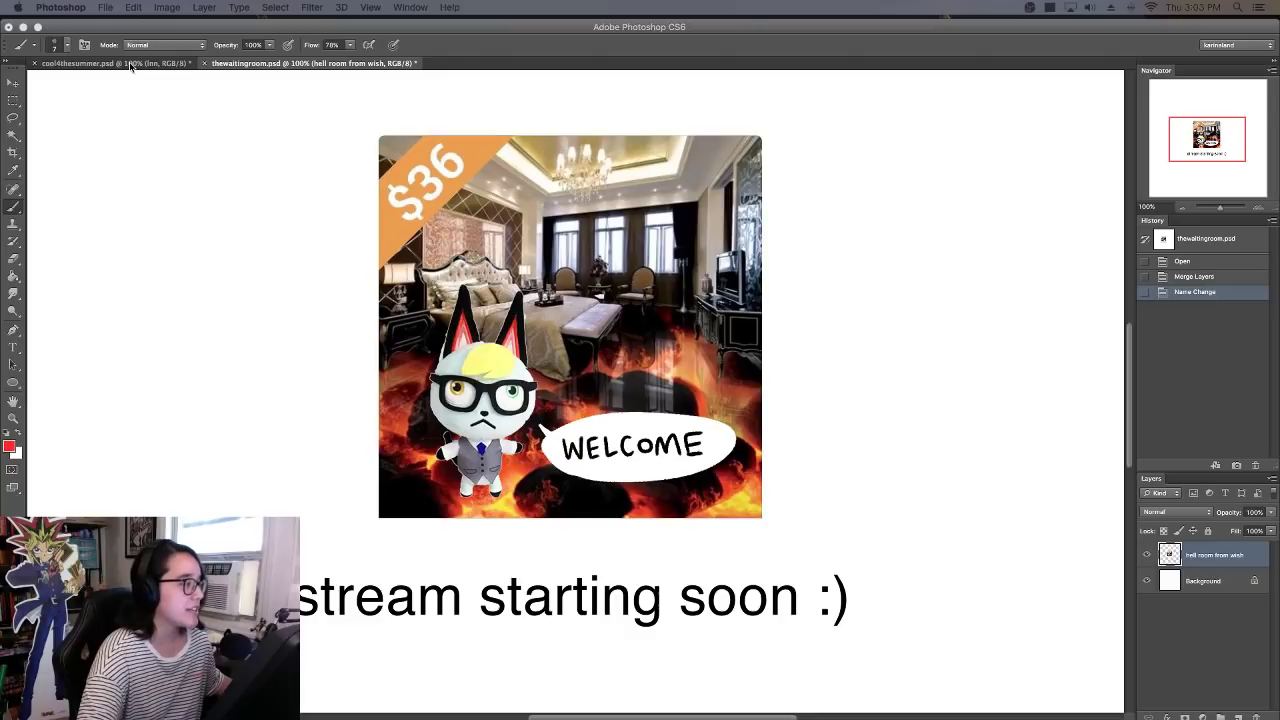
- Switch to the cool4thesummer.psd document, select Layer 5 and give it the orange colour label
click(160, 63)
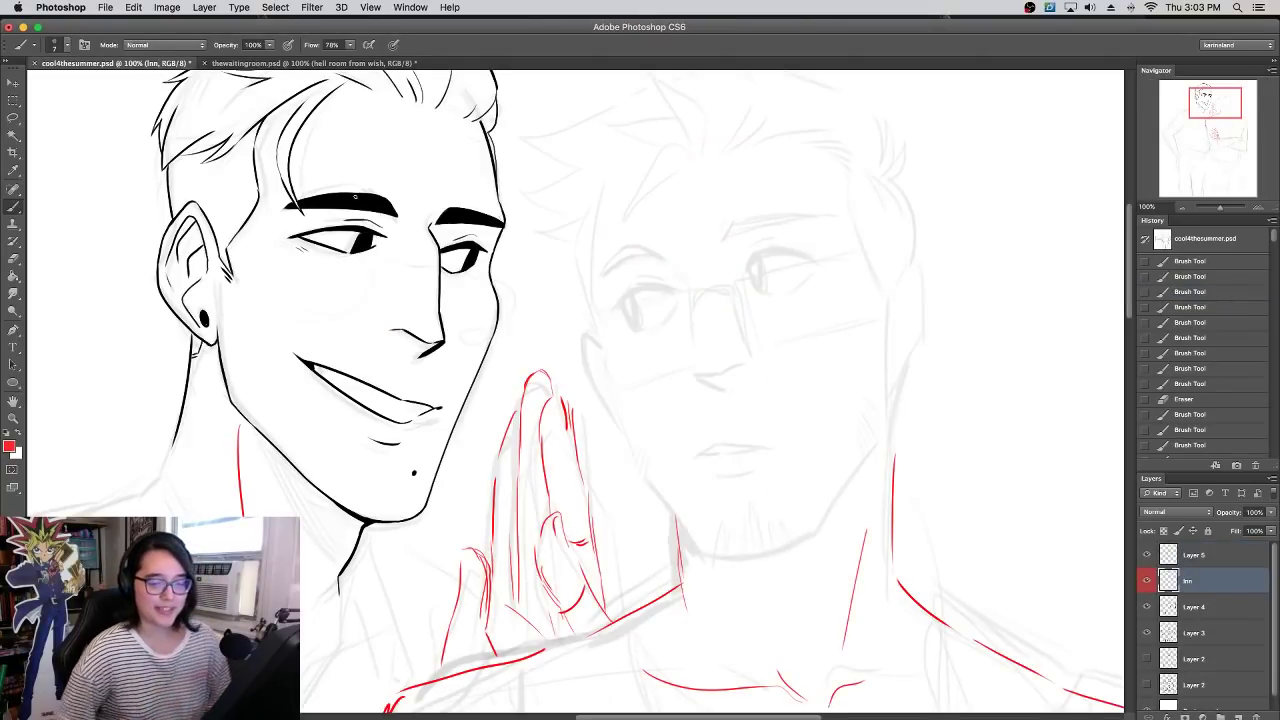
click(1205, 557)
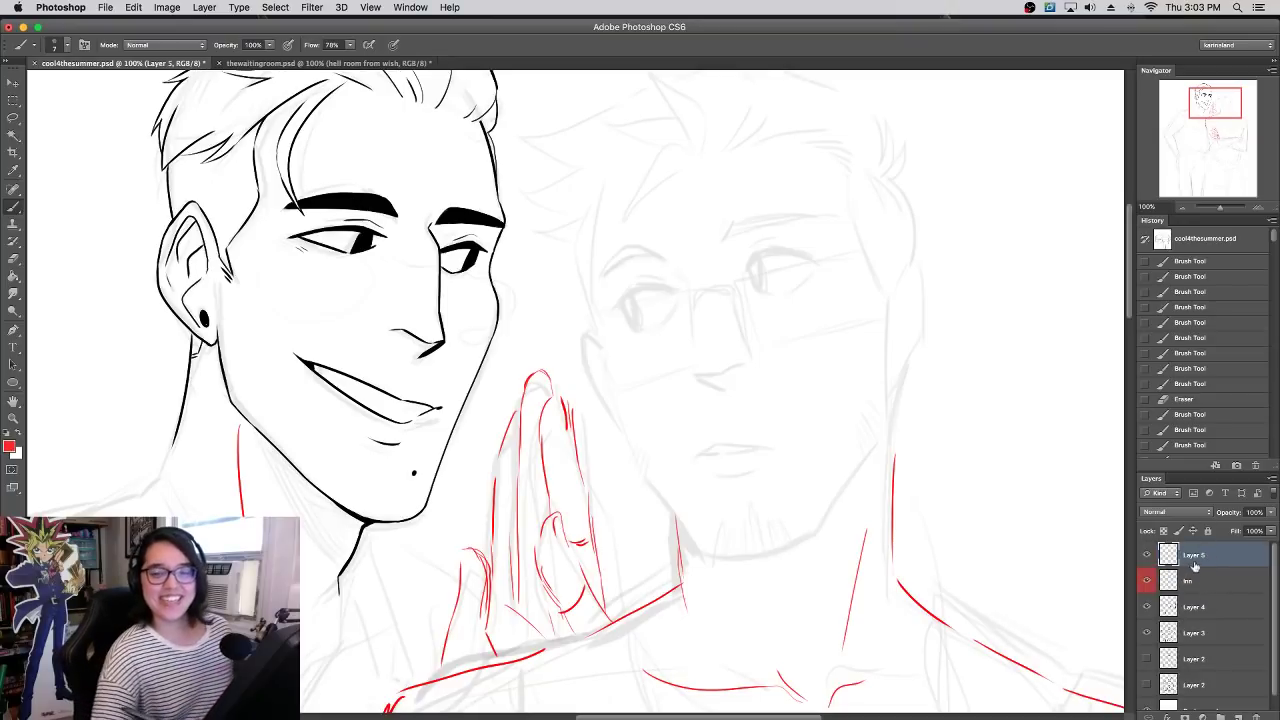
right_click(1212, 560)
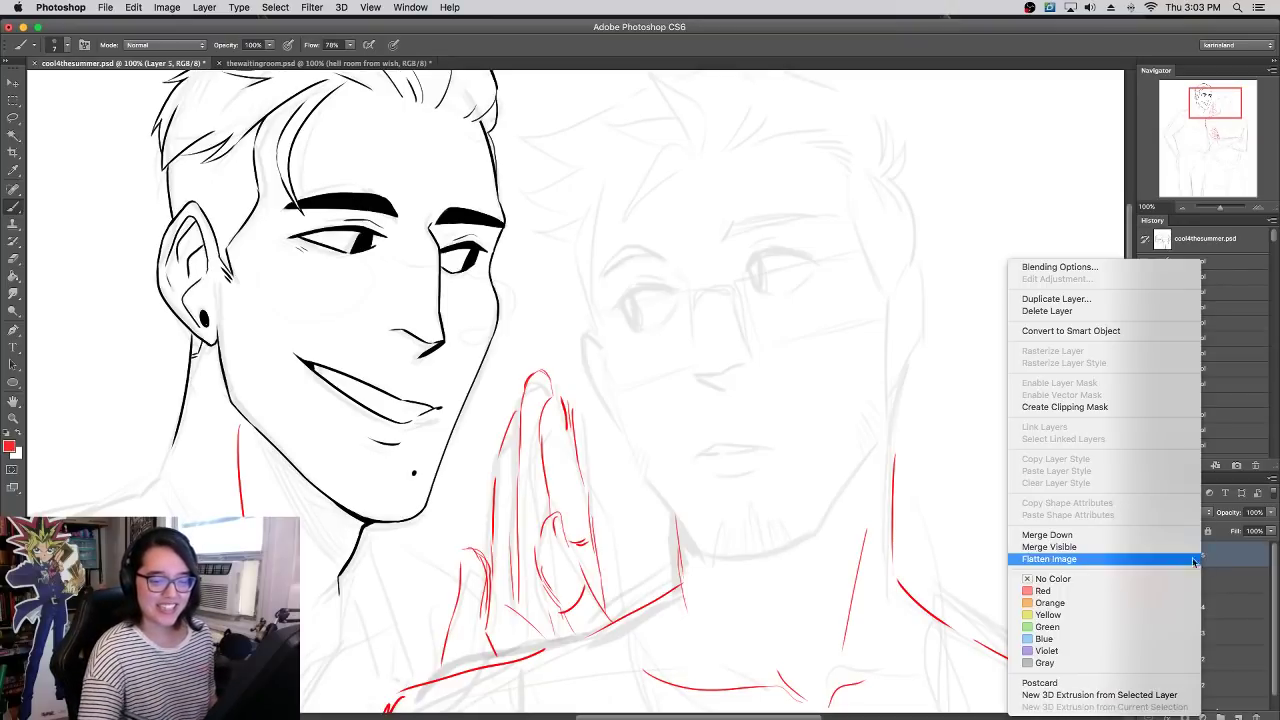
click(1113, 603)
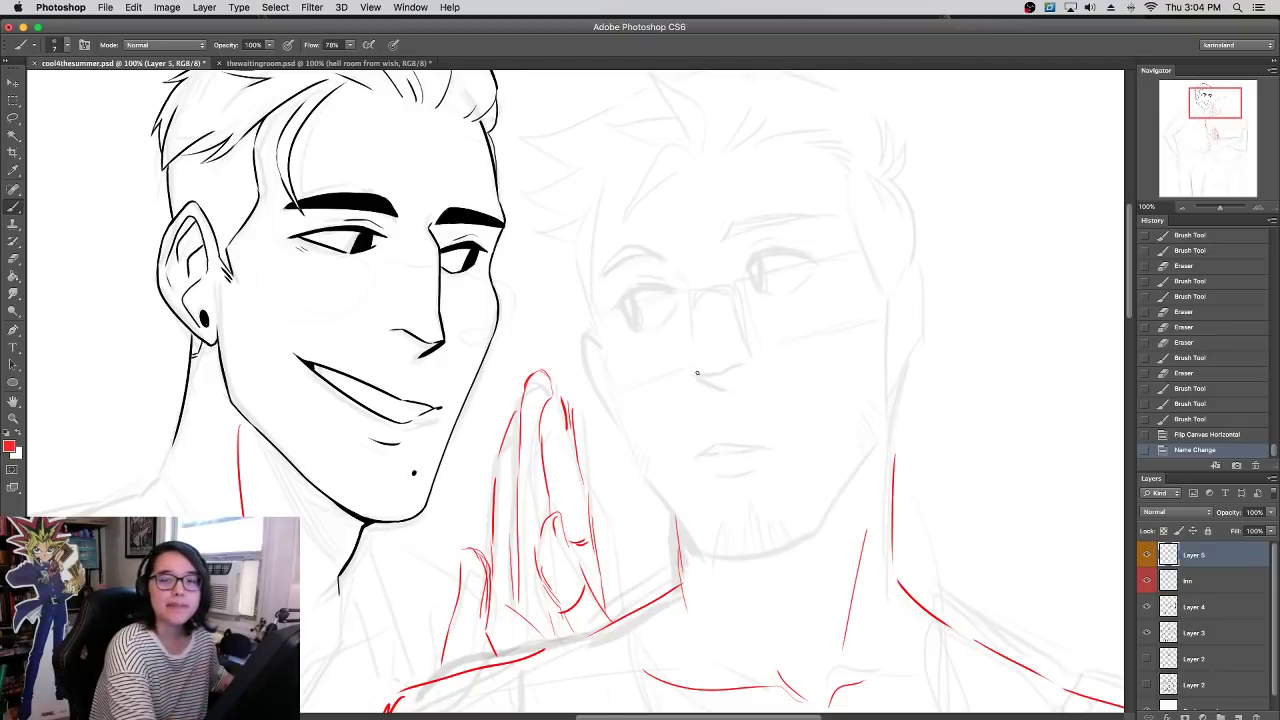
click(673, 399)
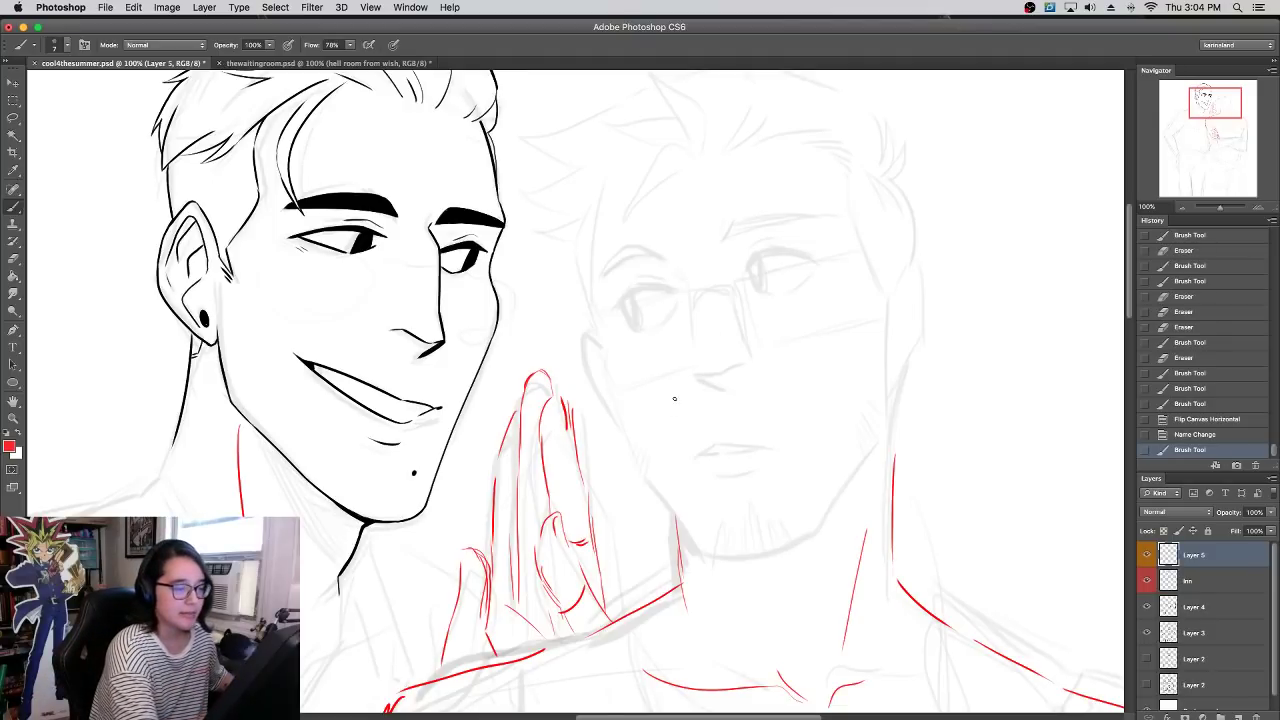
- Sketch the smiling man's shoulders in red, from his neck to the raised hand and across to the opposite upper arm
drag(843, 418, 842, 353)
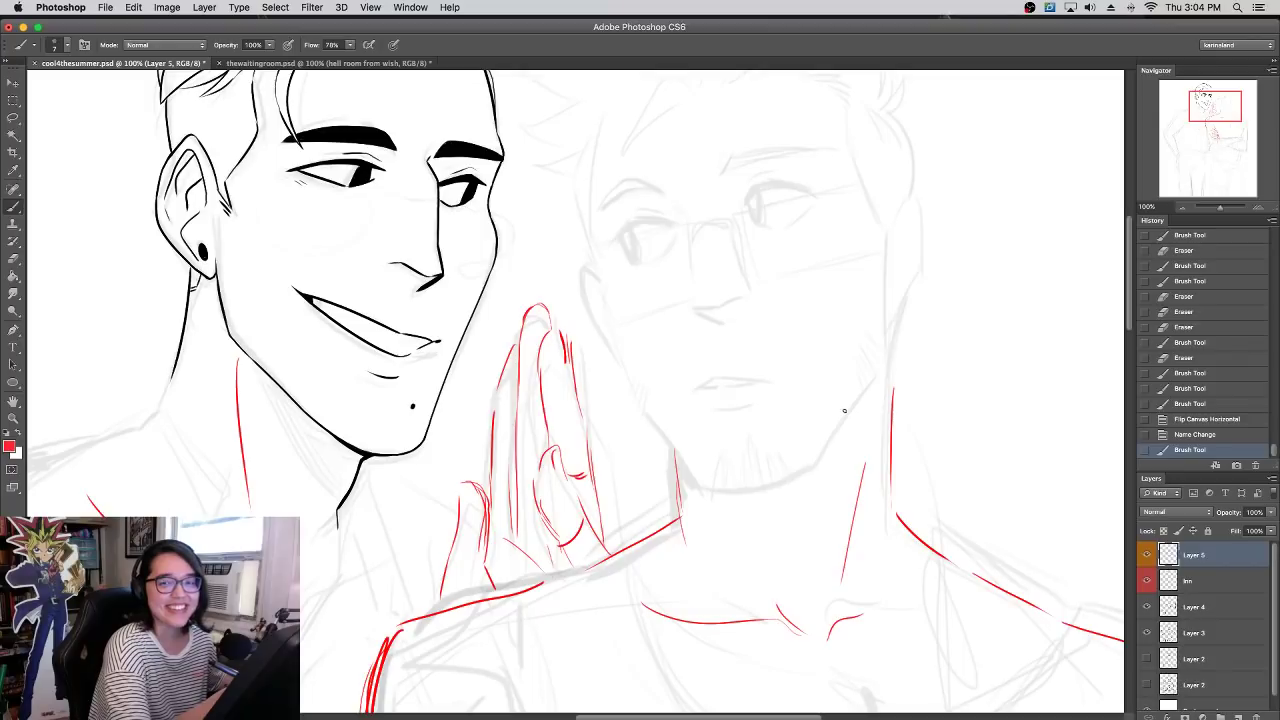
drag(776, 386, 778, 401)
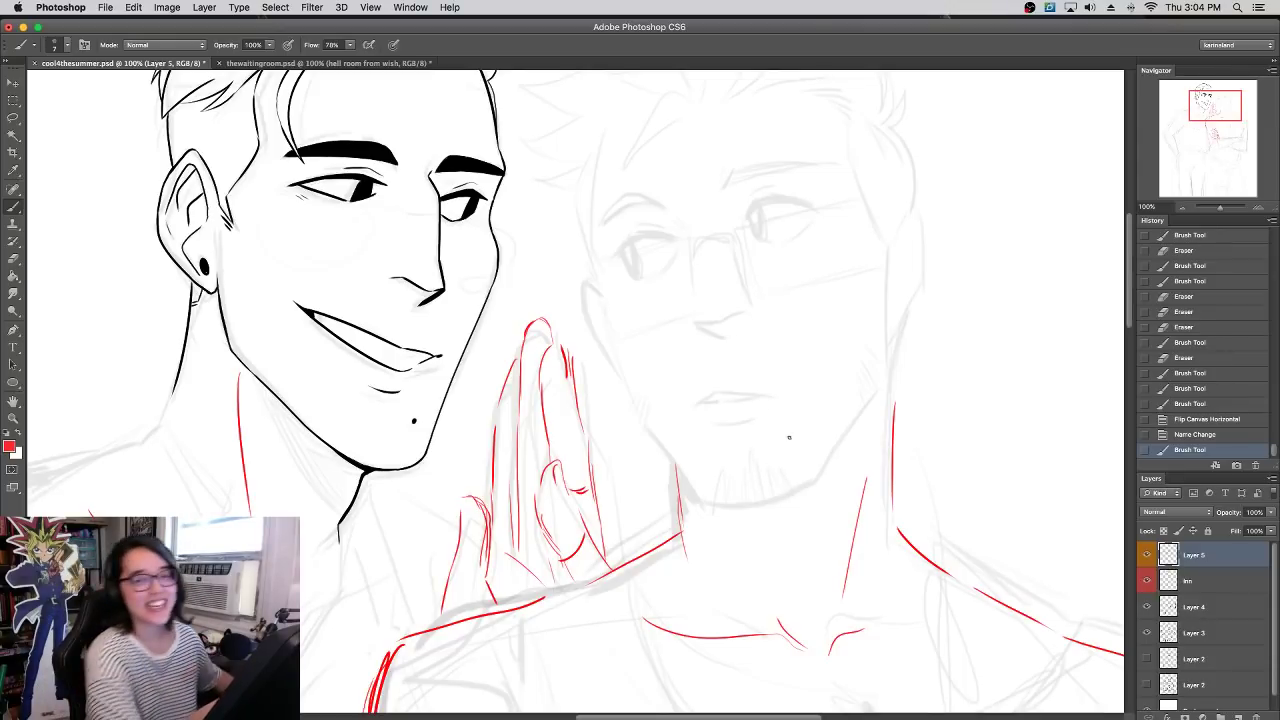
drag(634, 466, 629, 223)
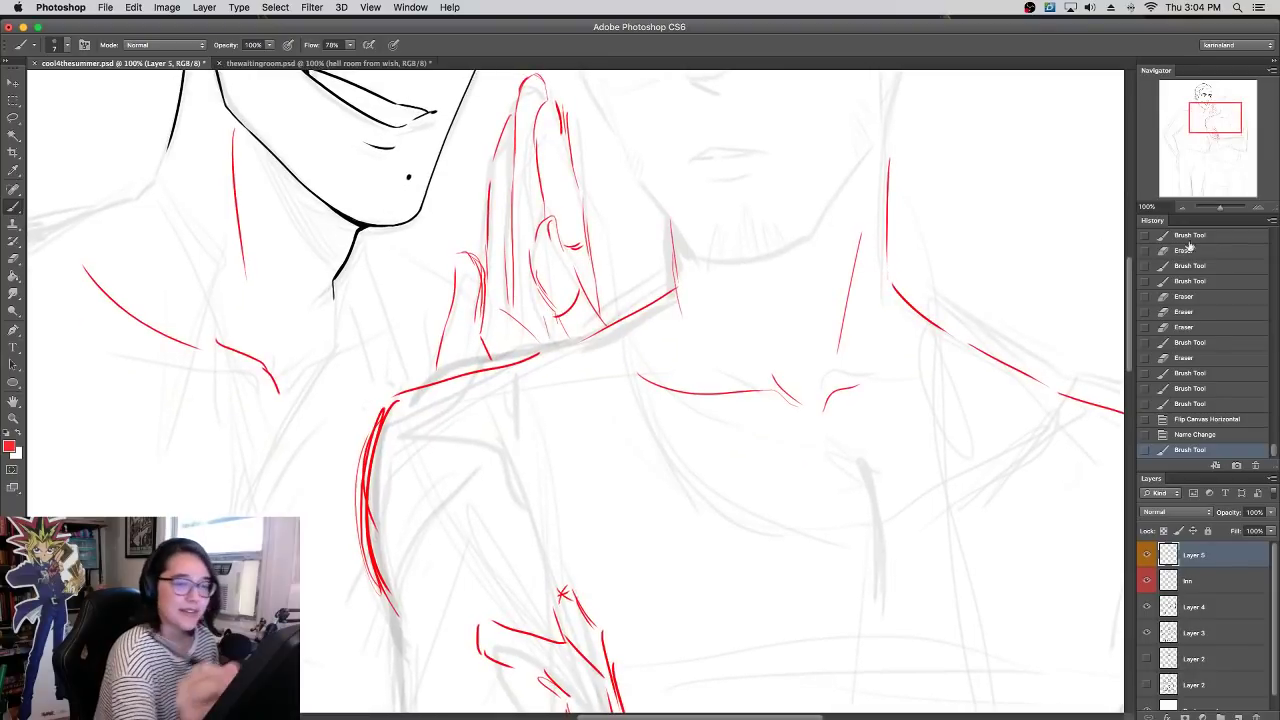
click(1181, 208)
click(1180, 210)
drag(436, 281, 504, 313)
mouse_move(377, 325)
mouse_down()
mouse_move(614, 371)
mouse_move(725, 354)
mouse_up()
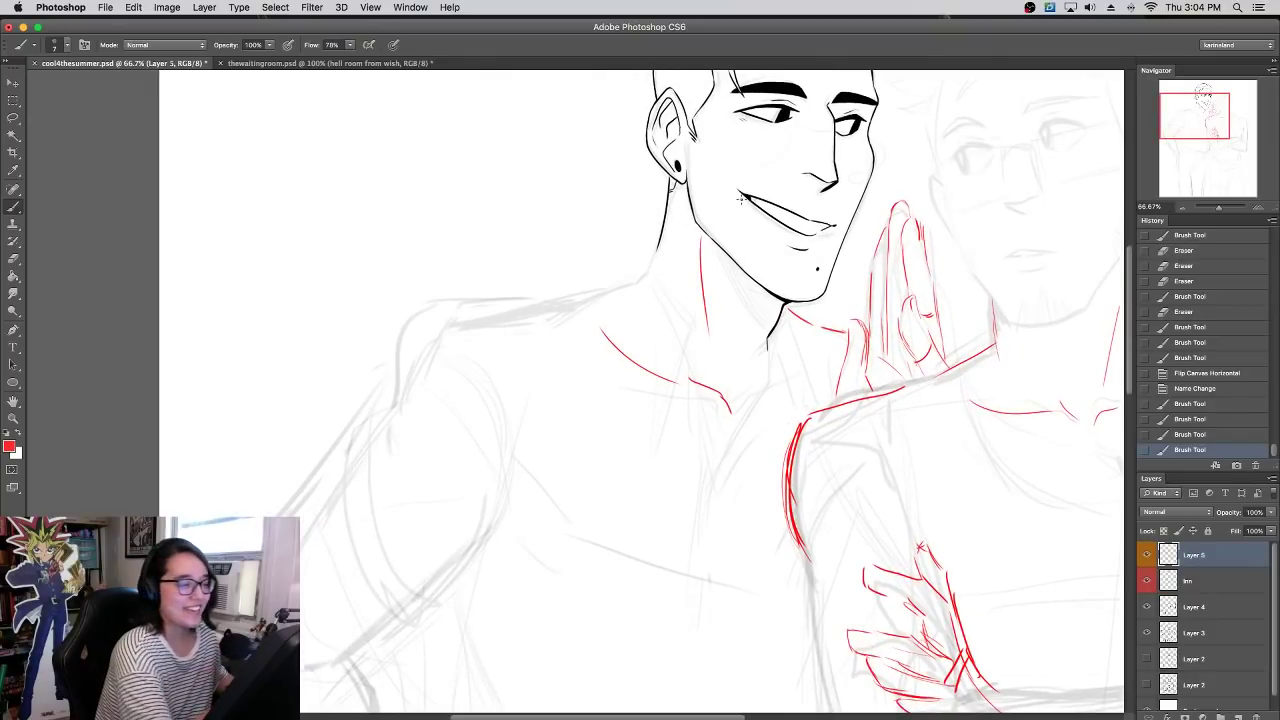
drag(390, 395, 408, 322)
drag(424, 303, 645, 269)
- Sketch the upper edge of the crossed-arm man's front forearm, from the gripping hand's wrist towards the opposite elbow
mouse_move(969, 440)
mouse_down()
mouse_move(938, 361)
mouse_move(740, 393)
mouse_up()
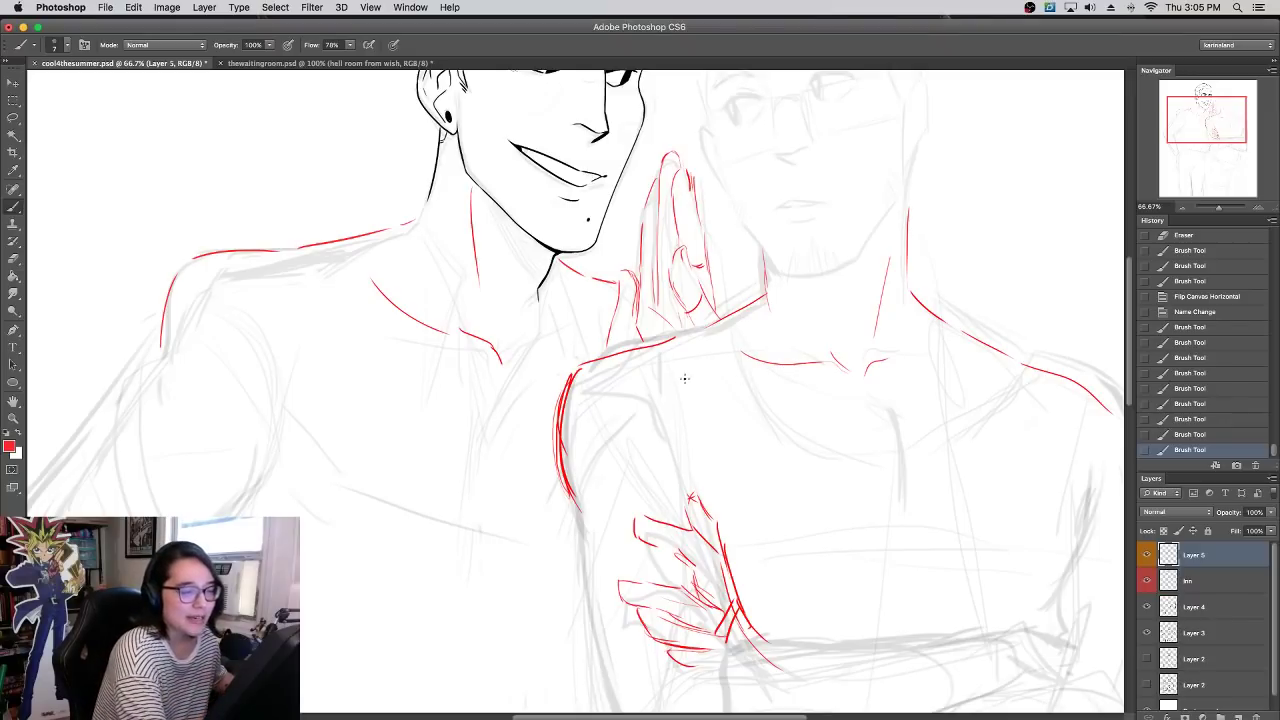
scroll(743, 334, down, 5)
mouse_move(678, 564)
mouse_down()
mouse_move(716, 512)
mouse_move(790, 523)
mouse_up()
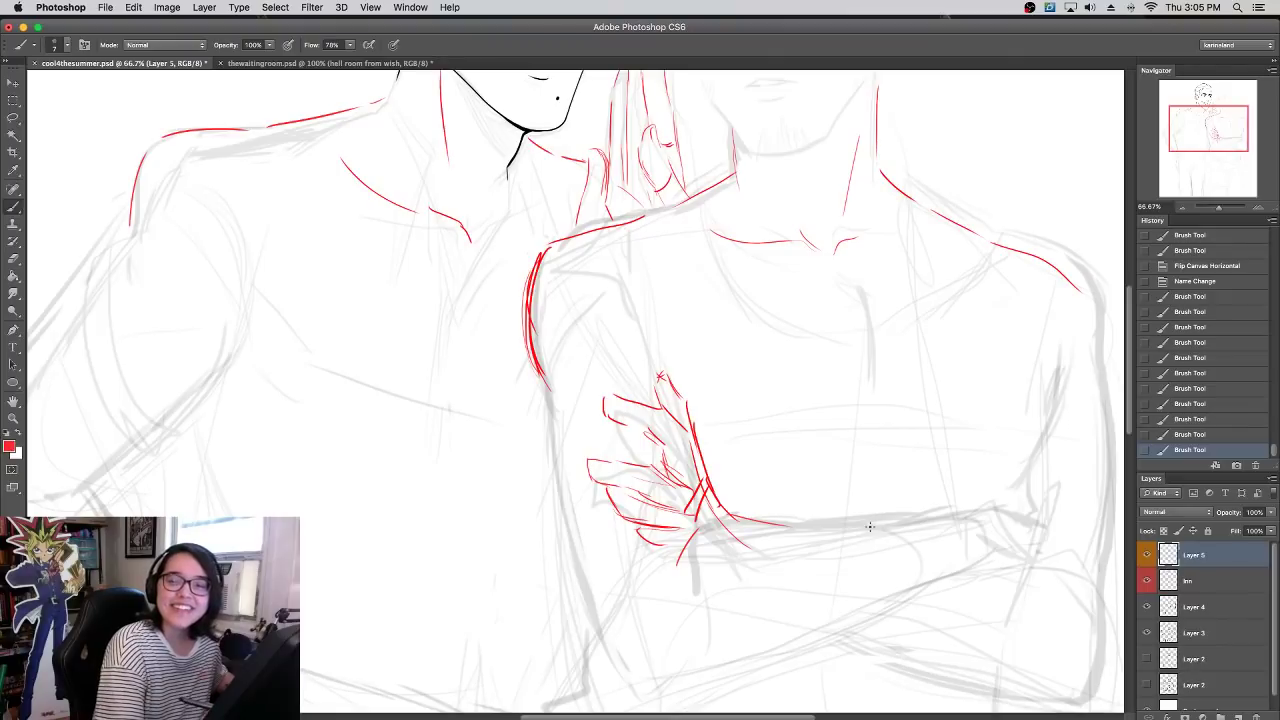
drag(790, 523, 974, 517)
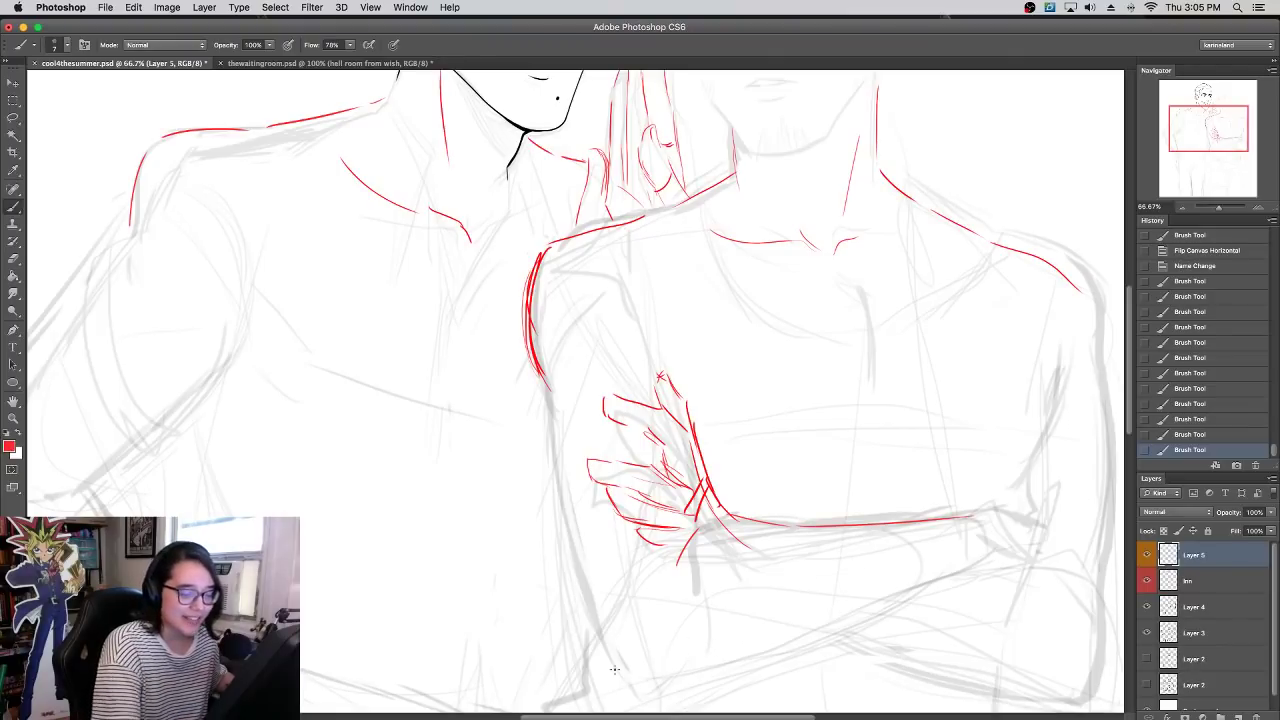
- Sketch the outer edge of the crossed-arm man's upper arm beside the gripping hand and the lower edge of that forearm
drag(546, 380, 628, 700)
mouse_move(562, 480)
mouse_down()
mouse_move(640, 692)
mouse_move(812, 650)
mouse_move(932, 601)
mouse_up()
key(super+z)
drag(670, 700, 1002, 562)
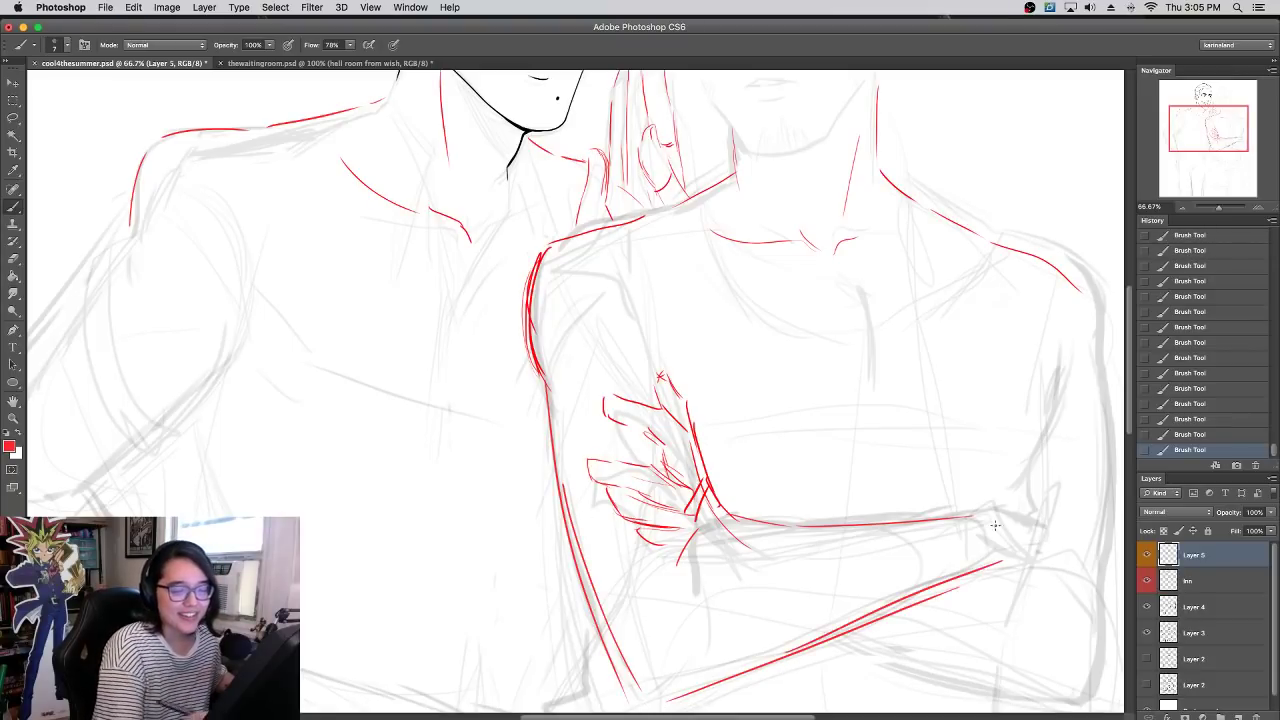
- Sketch the tucked hand's wrist contour and the curve over the bent elbow at the far end of the crossed forearms
drag(986, 504, 1006, 552)
drag(988, 502, 1041, 524)
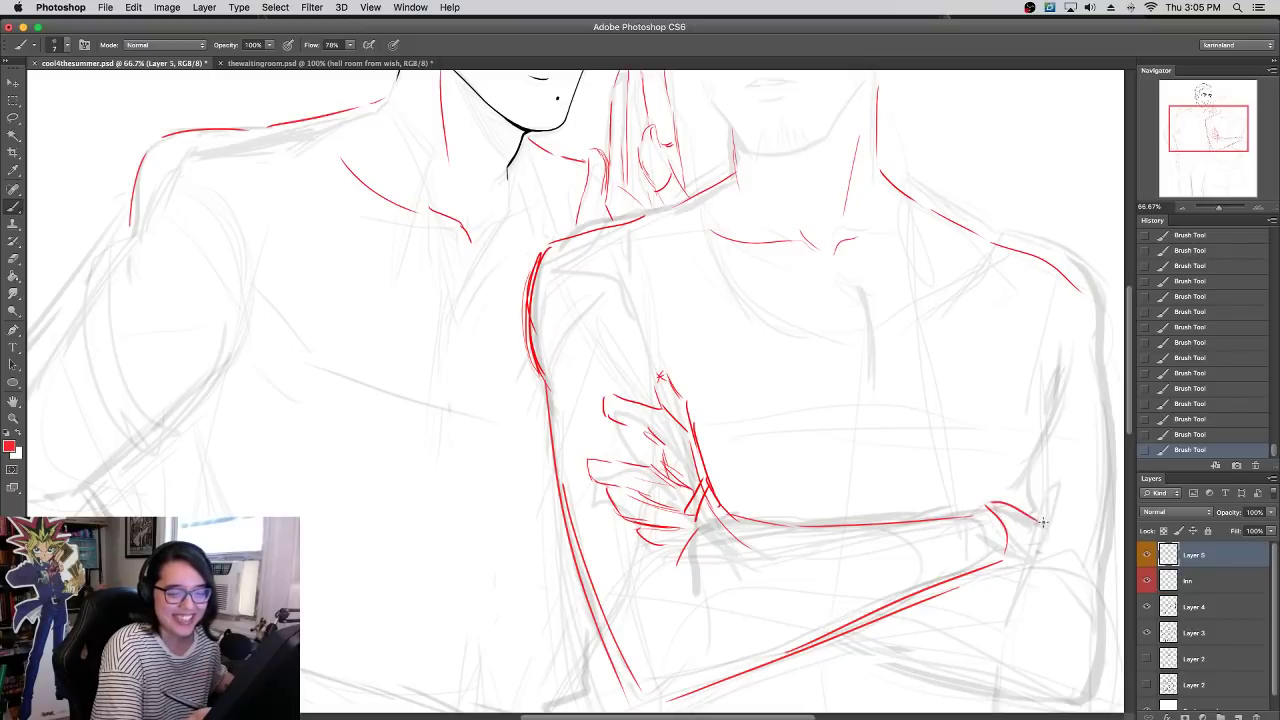
mouse_move(970, 573)
mouse_down()
mouse_move(1052, 549)
mouse_move(1090, 580)
mouse_up()
- Sketch the underside of the crossed-arm man's second forearm up to the elbow, redoing the first attempt
click(1182, 208)
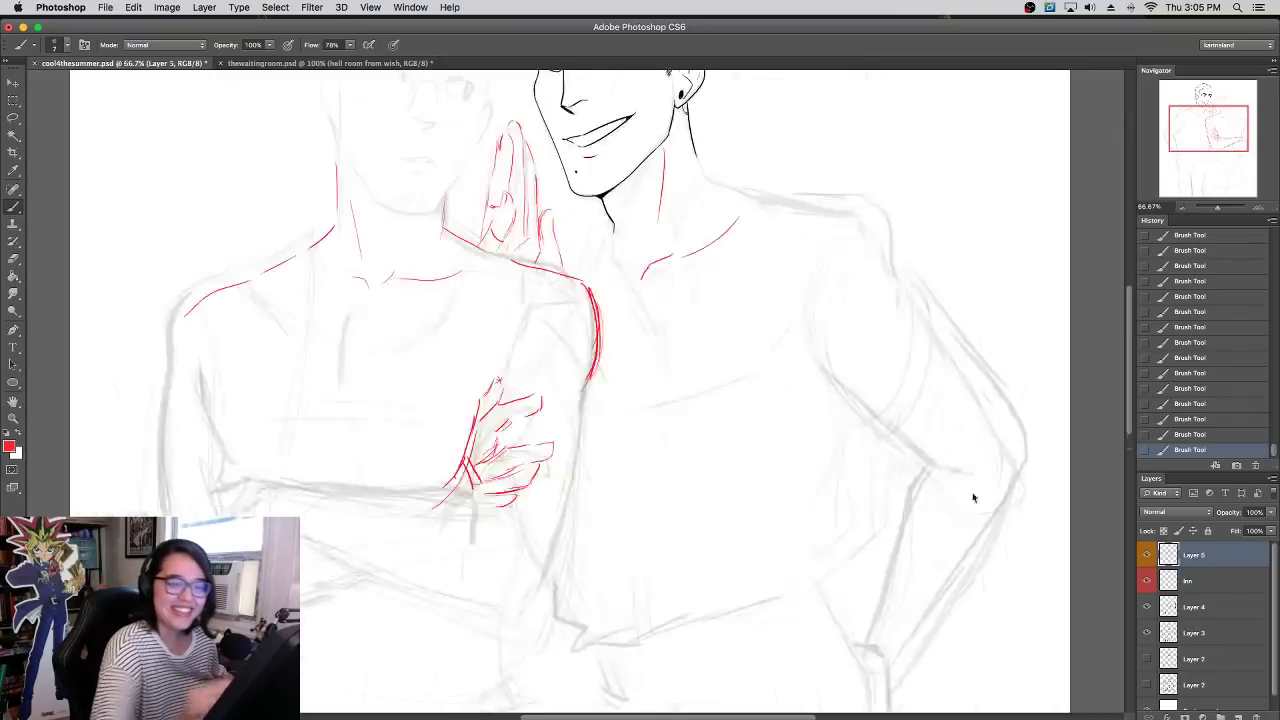
drag(779, 580, 977, 607)
key(super+z)
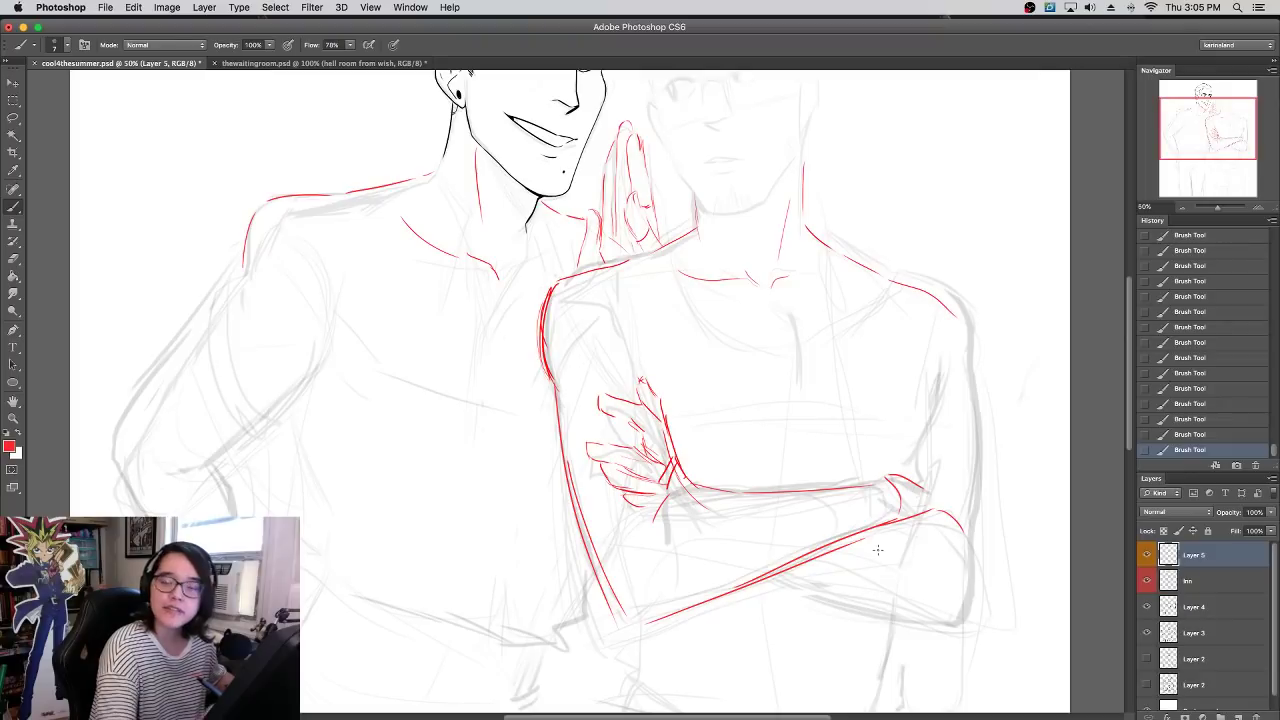
drag(781, 580, 962, 620)
- Sketch the crossed-arm man's far shoulder curve and continue it down the outer edge of the upper arm
mouse_move(875, 268)
mouse_down()
mouse_move(955, 301)
mouse_move(972, 392)
mouse_up()
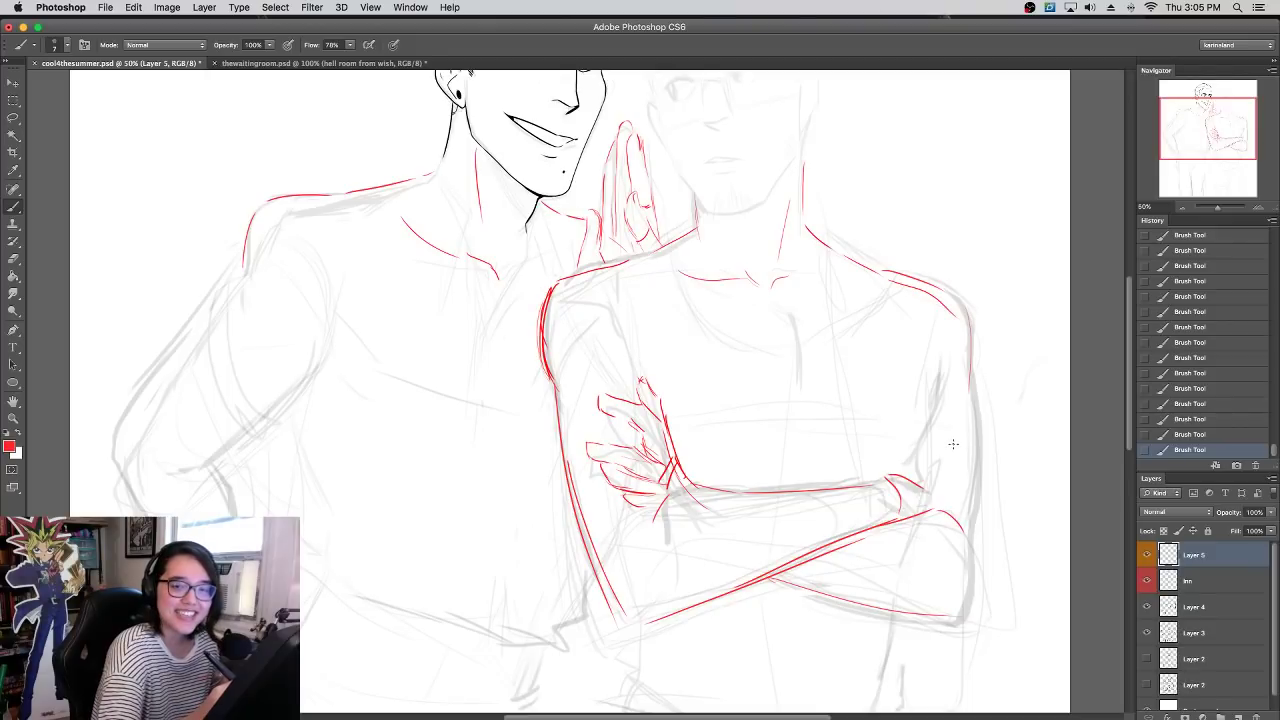
drag(966, 384, 972, 544)
key(super+z)
drag(968, 384, 976, 546)
- Sketch both edges of the smiling man's upper arm and add a large rounded contour for its muscle
scroll(808, 486, up, 5)
scroll(808, 486, left, 5)
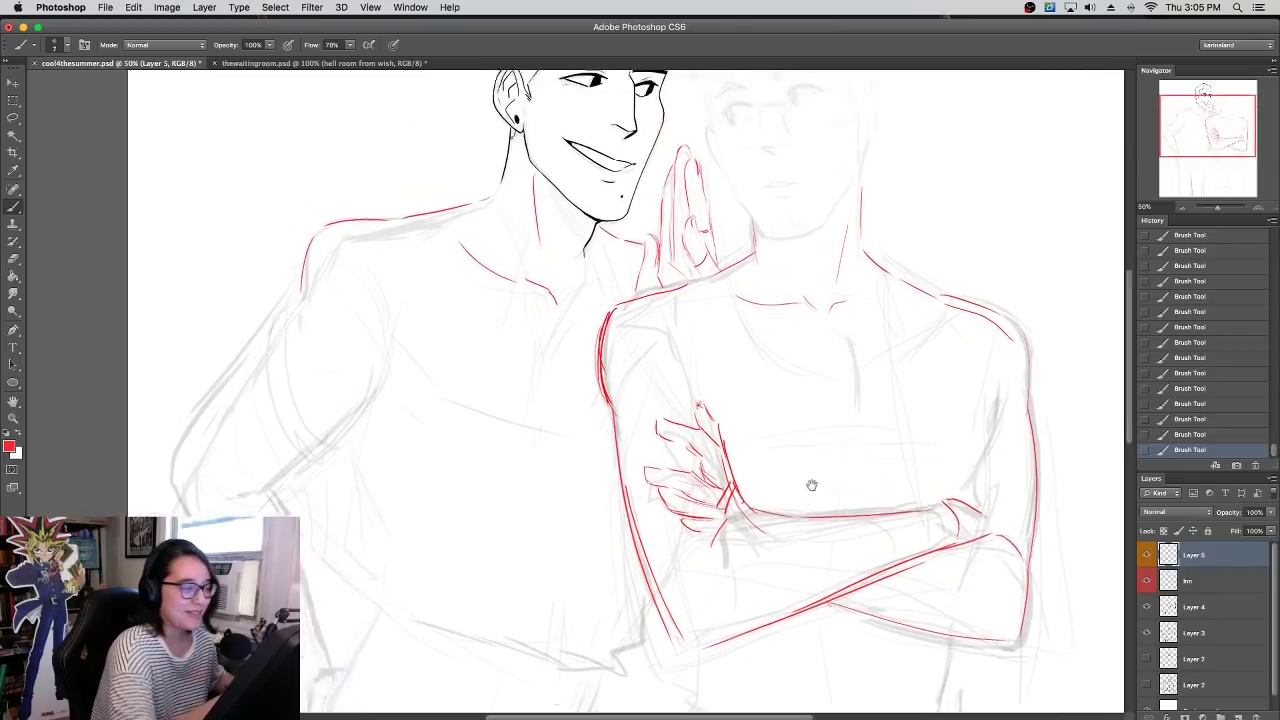
drag(330, 372, 230, 510)
key(super+z)
drag(346, 345, 250, 512)
drag(300, 580, 440, 442)
mouse_move(341, 375)
mouse_down()
mouse_move(383, 517)
mouse_move(347, 466)
mouse_move(319, 463)
mouse_move(387, 511)
mouse_up()
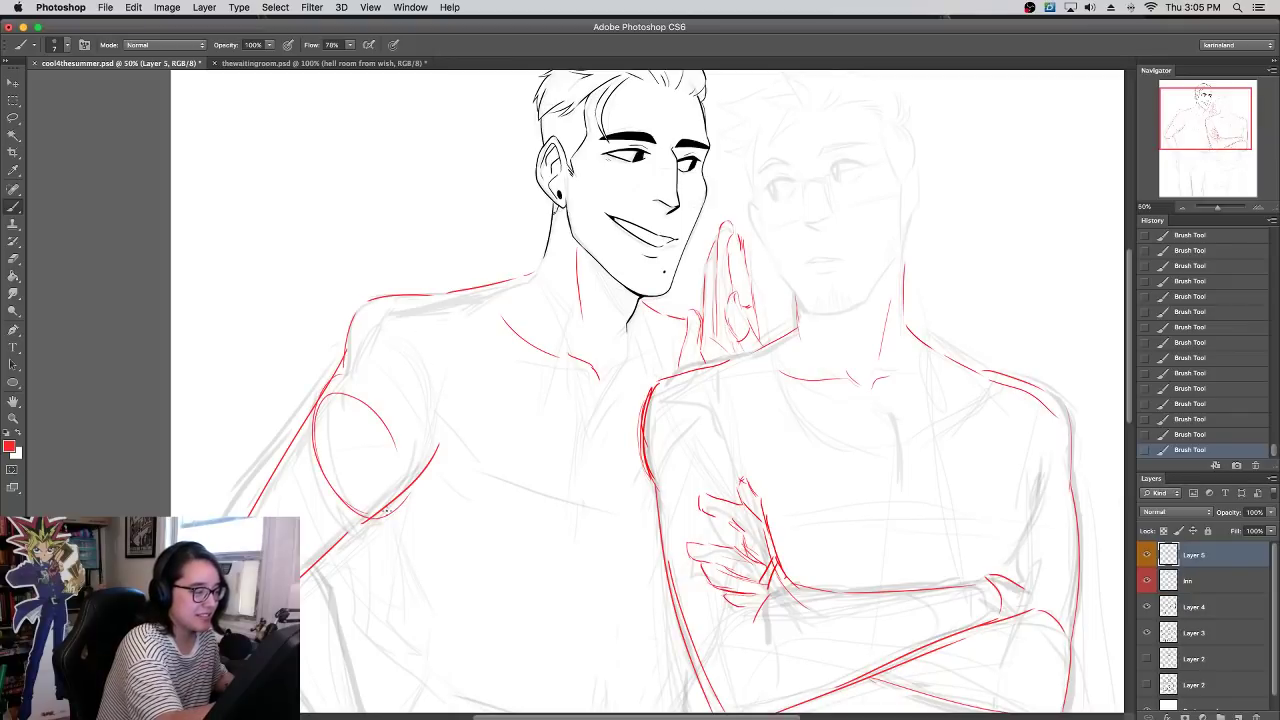
- Add cross-contour curves along the smiling man's upper arm and elbow, plus short lines at his shoulder and armpit
drag(298, 440, 318, 562)
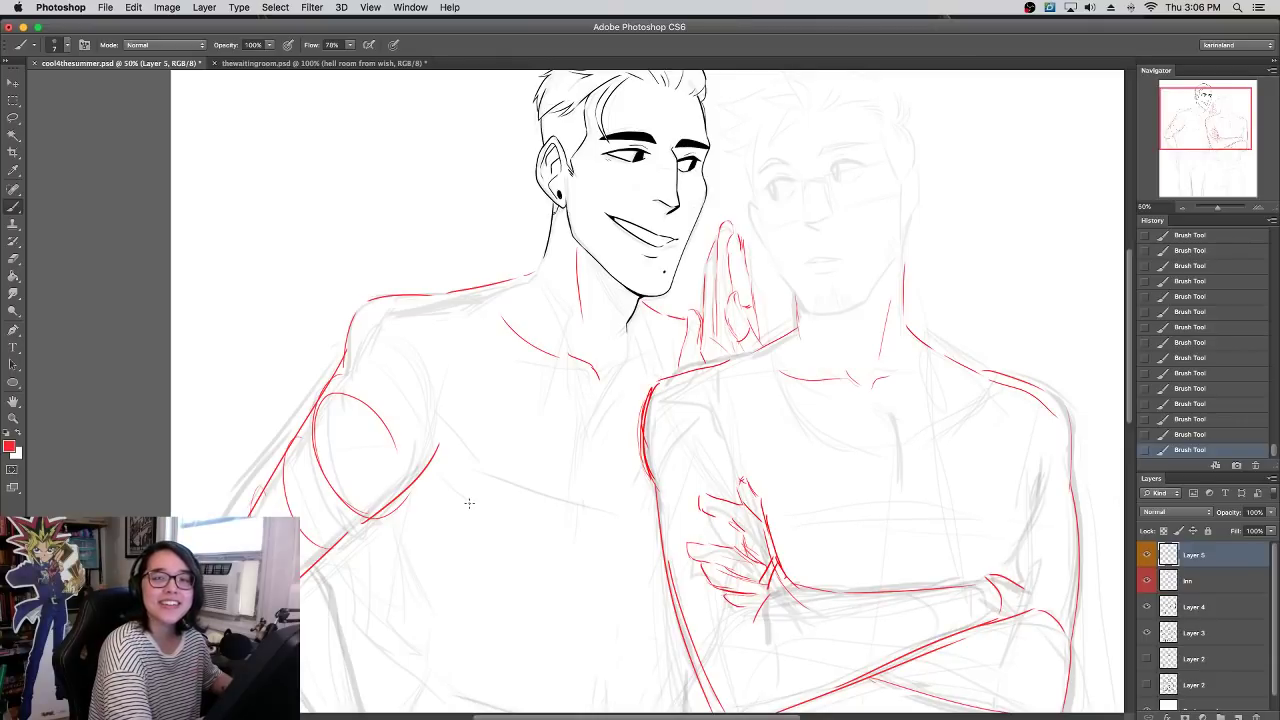
drag(251, 508, 289, 500)
drag(378, 496, 407, 477)
drag(363, 383, 412, 366)
drag(437, 452, 464, 478)
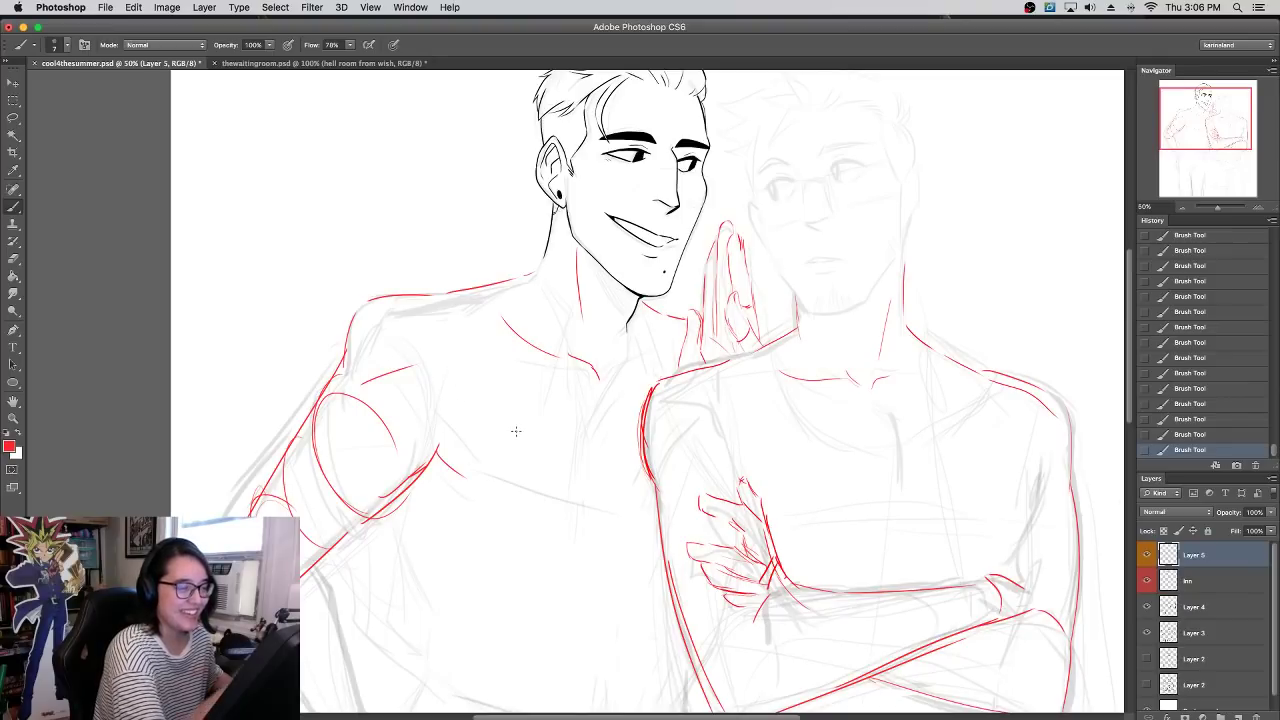
- Sketch the smiling man's torso side and hip, followed by the crossed-arm man's inner upper arm, torso side and hip
scroll(829, 367, down, 5)
mouse_move(417, 376)
mouse_down()
mouse_move(443, 541)
mouse_move(370, 708)
mouse_up()
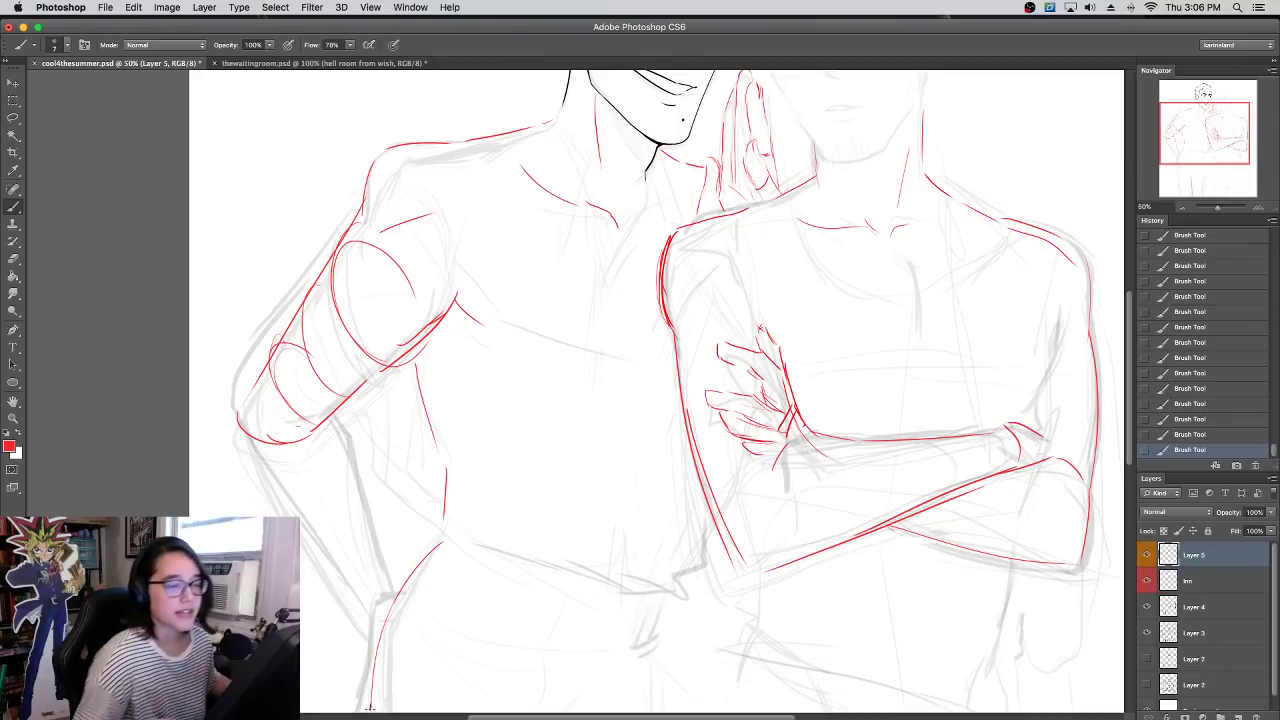
drag(704, 306, 768, 518)
mouse_move(710, 304)
mouse_down()
mouse_move(747, 438)
mouse_move(776, 480)
mouse_move(785, 572)
mouse_move(750, 675)
mouse_up()
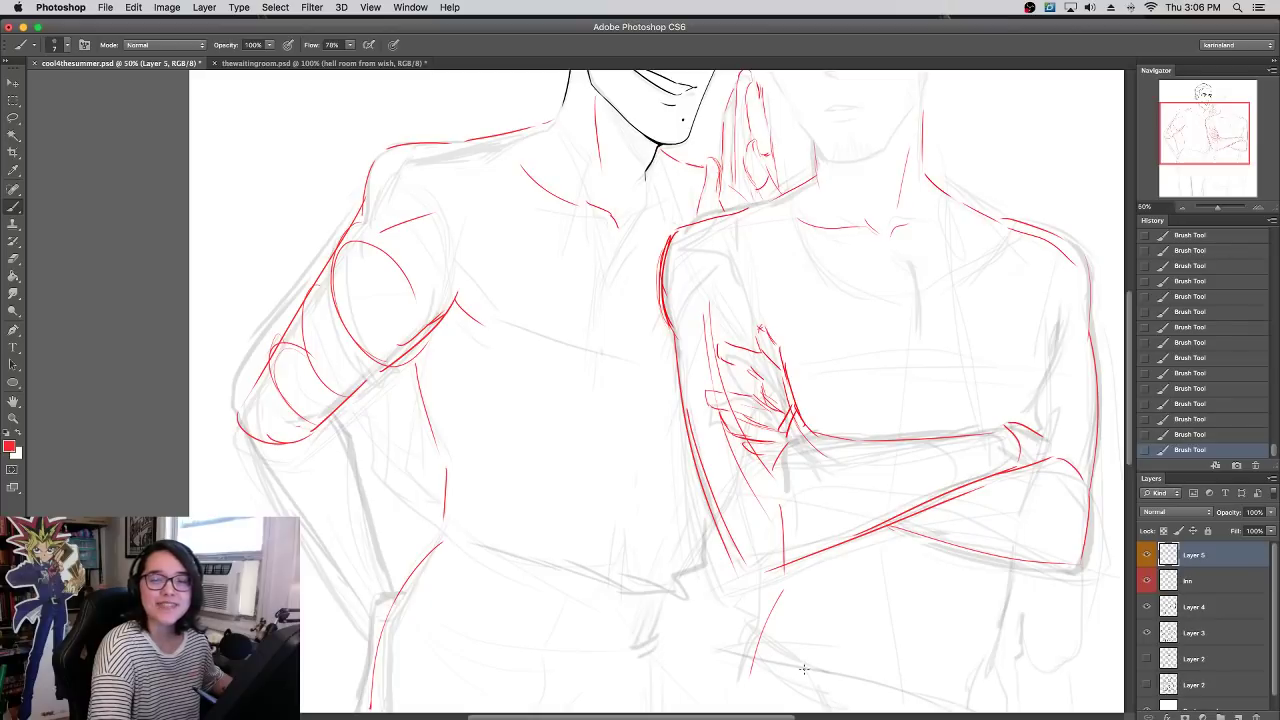
drag(784, 572, 751, 700)
- Sketch the crossed-arm man's waistband, groin lines and outer thigh below his folded arms
click(1182, 207)
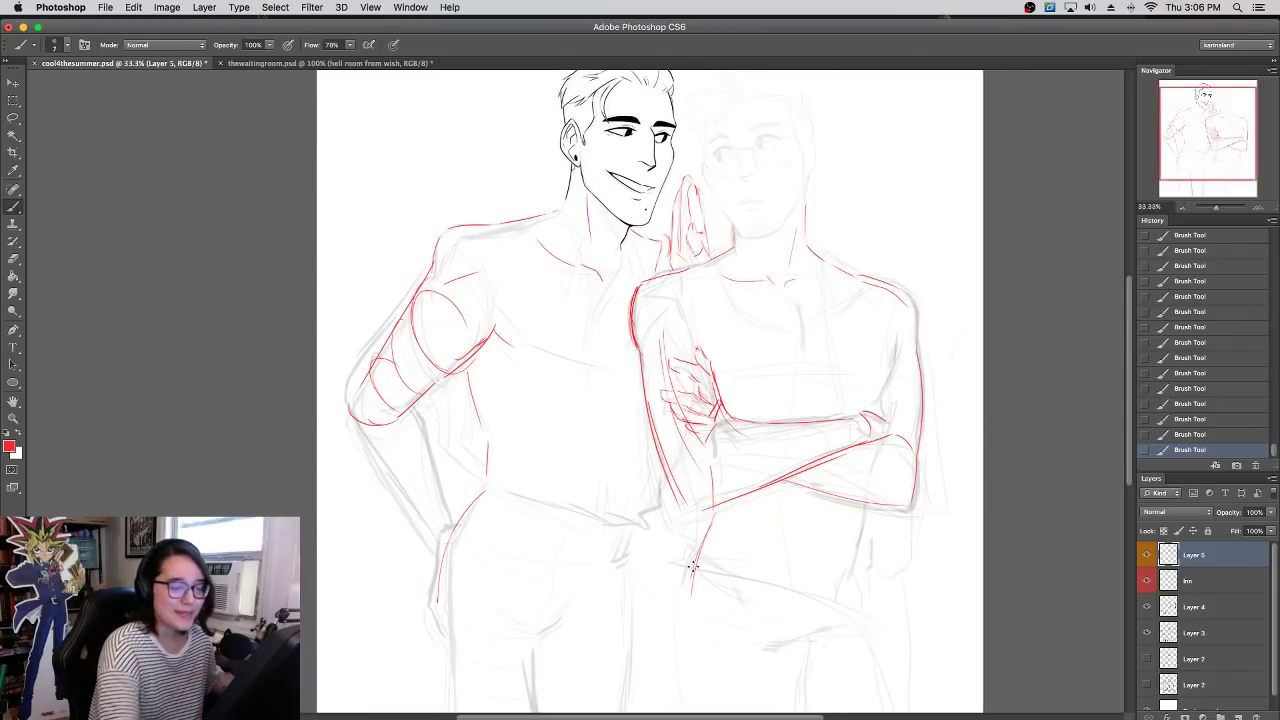
mouse_move(676, 563)
mouse_down()
mouse_move(754, 594)
mouse_move(762, 652)
mouse_up()
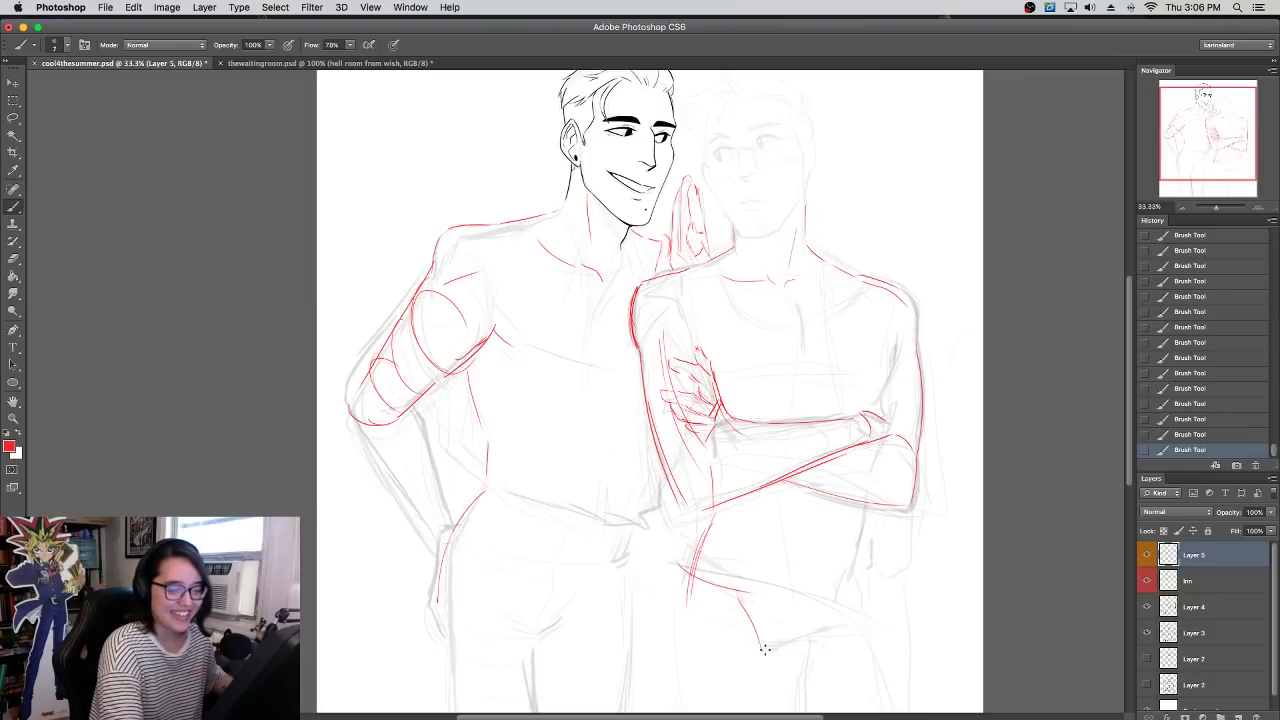
drag(876, 507, 848, 590)
mouse_move(776, 658)
mouse_down()
mouse_move(832, 630)
mouse_move(826, 639)
mouse_move(866, 545)
mouse_up()
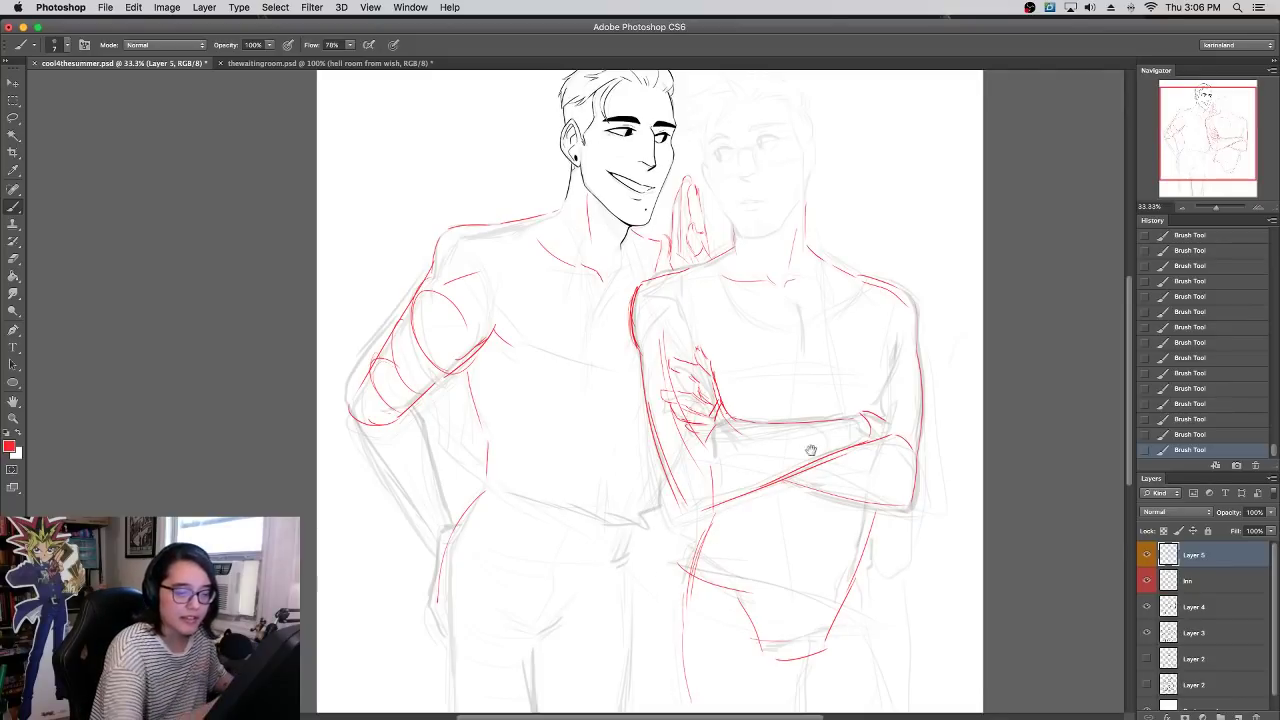
- Sketch the smiling man's slanted groin lines and the side of his torso nearest the other man
drag(820, 443, 783, 266)
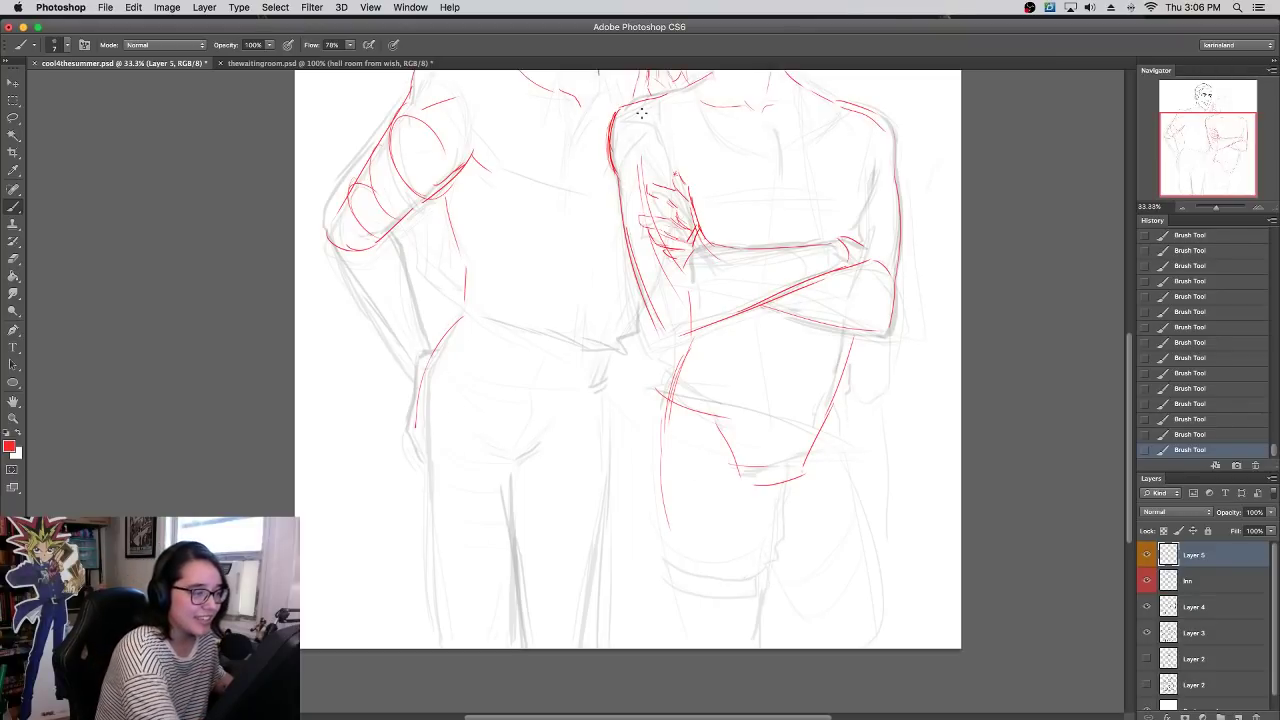
drag(614, 346, 593, 389)
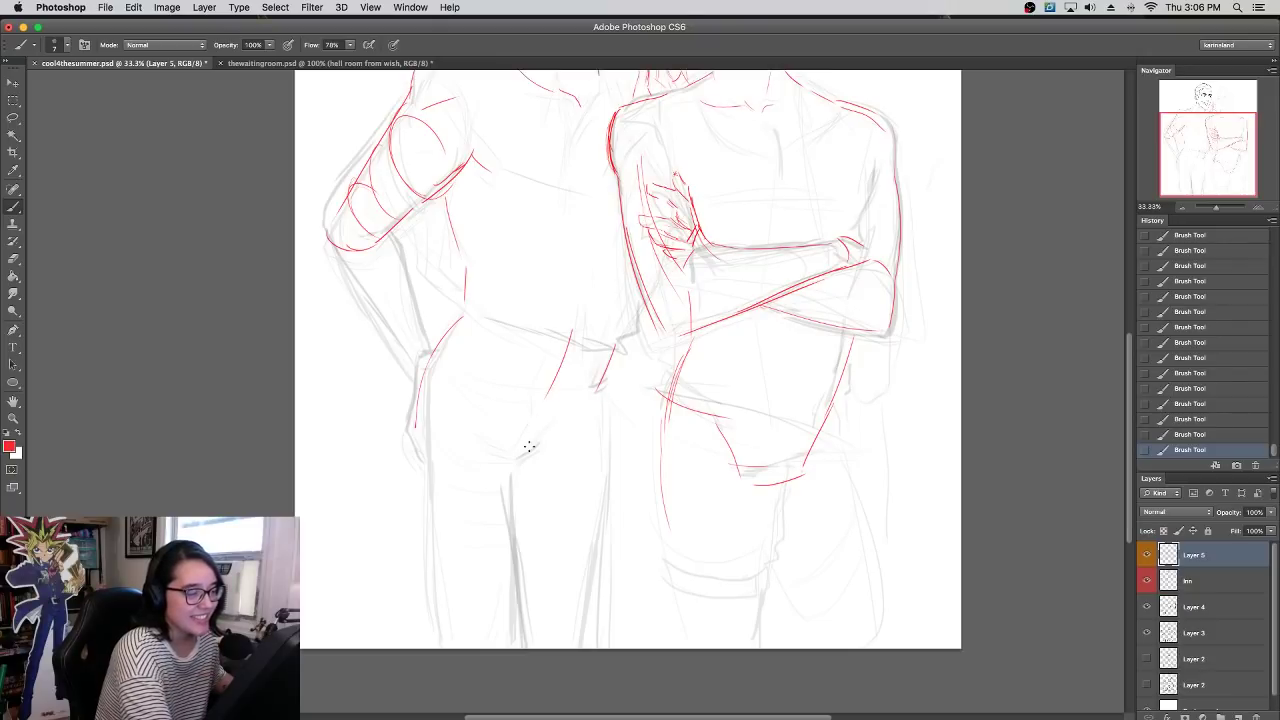
scroll(634, 343, up, 5)
drag(592, 372, 585, 466)
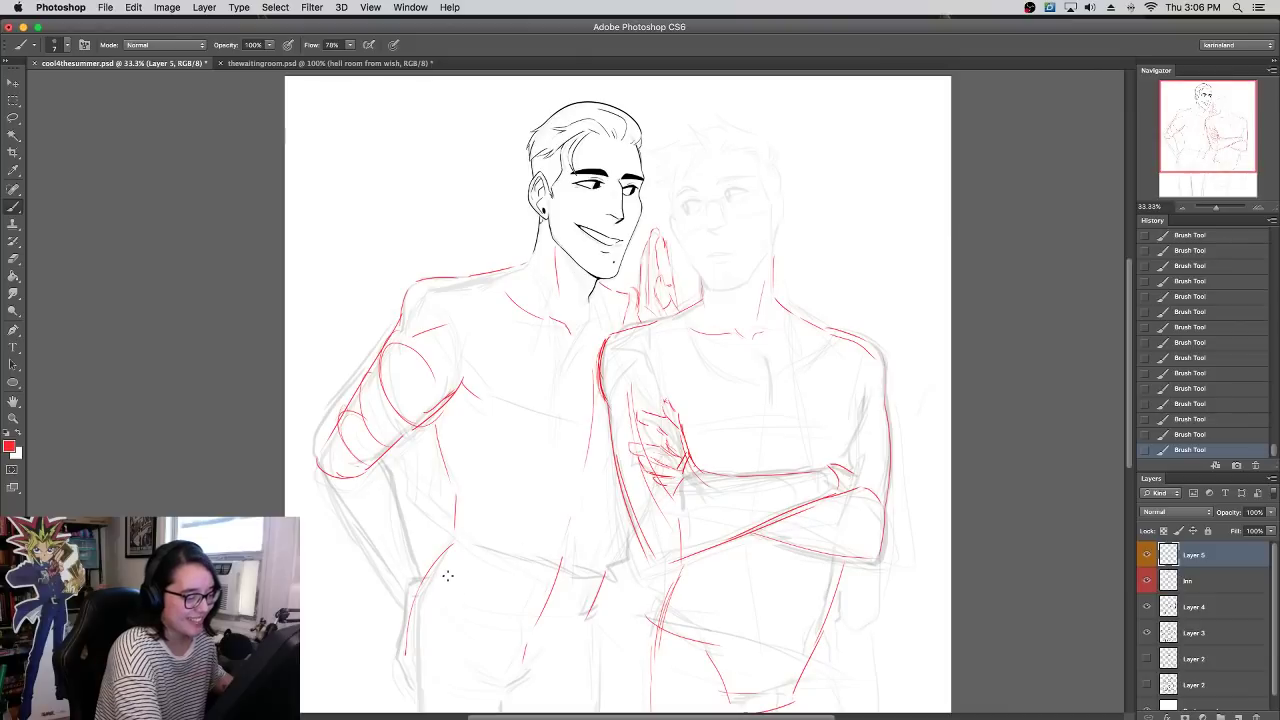
- Reinforce the smiling man's waist and hip contours with additional red strokes on both sides
mouse_move(452, 548)
mouse_down()
mouse_move(417, 606)
mouse_move(418, 692)
mouse_move(416, 639)
mouse_up()
drag(456, 496, 454, 553)
drag(609, 563, 632, 516)
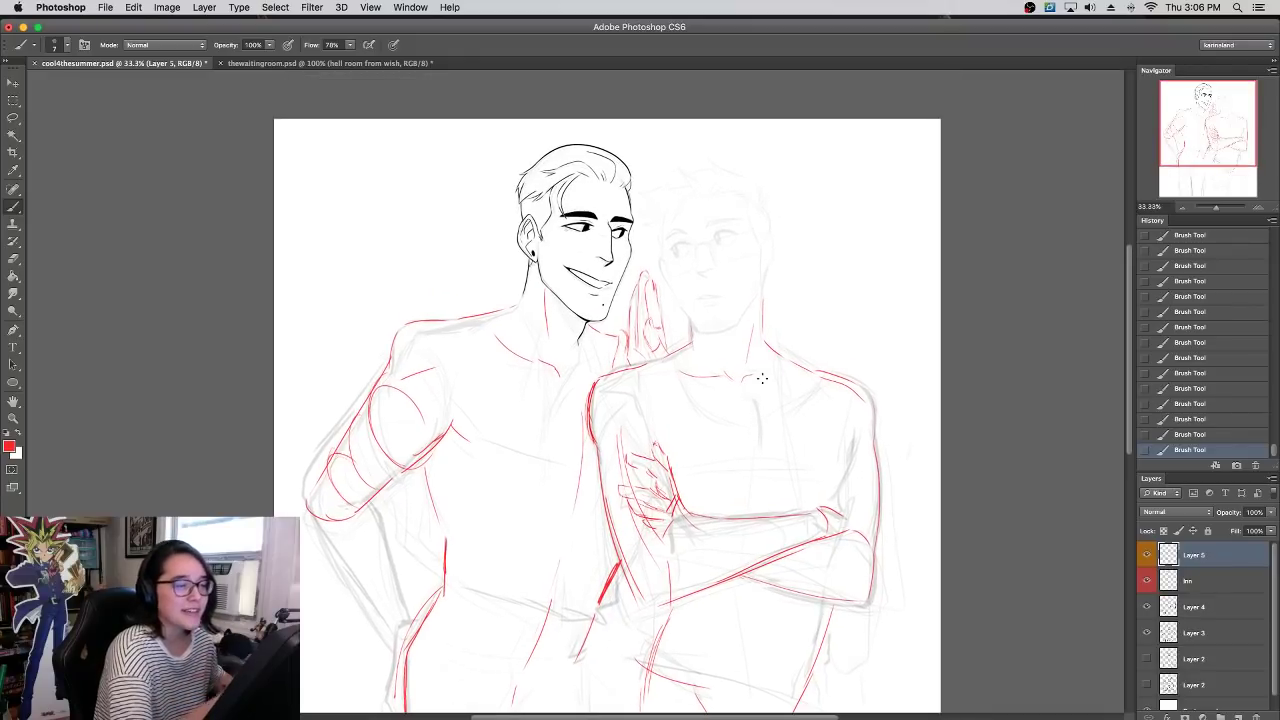
- Sketch the crossed-arm man's vertical chest centre line, the shoulder muscle curve and the lower chest line above his hand
click(1249, 207)
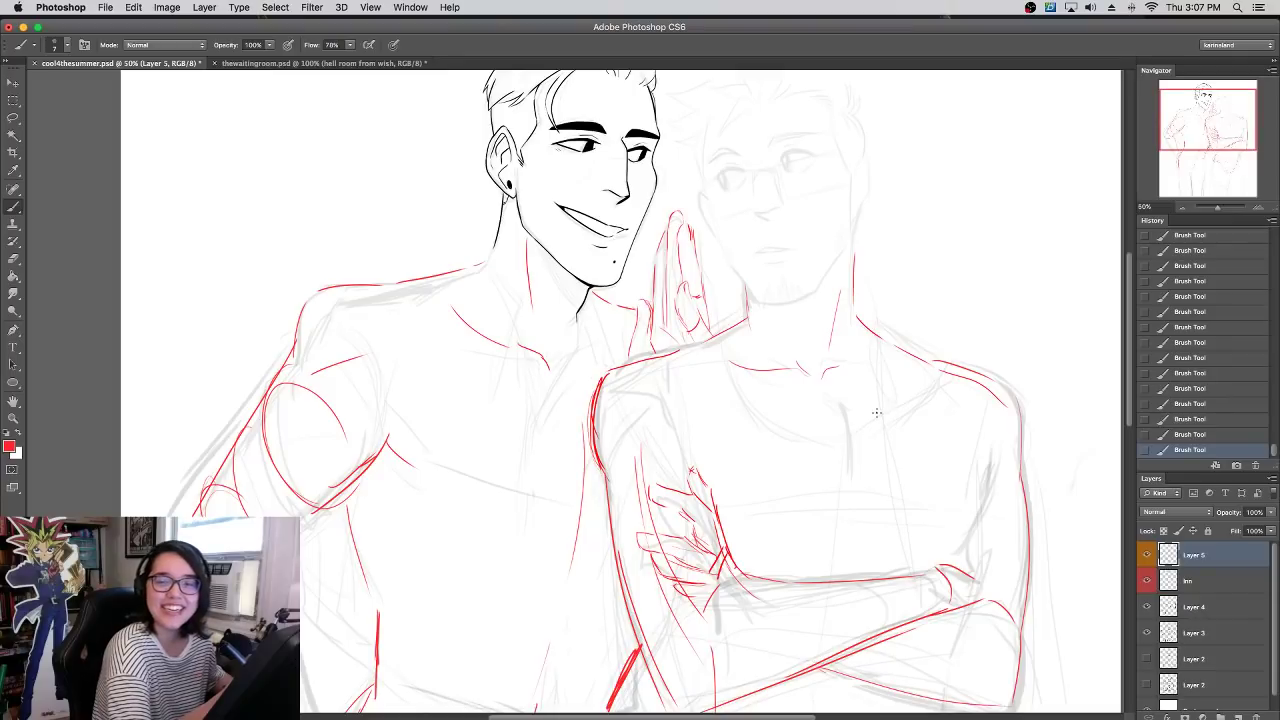
mouse_move(842, 418)
mouse_down()
mouse_move(846, 510)
mouse_move(846, 490)
mouse_up()
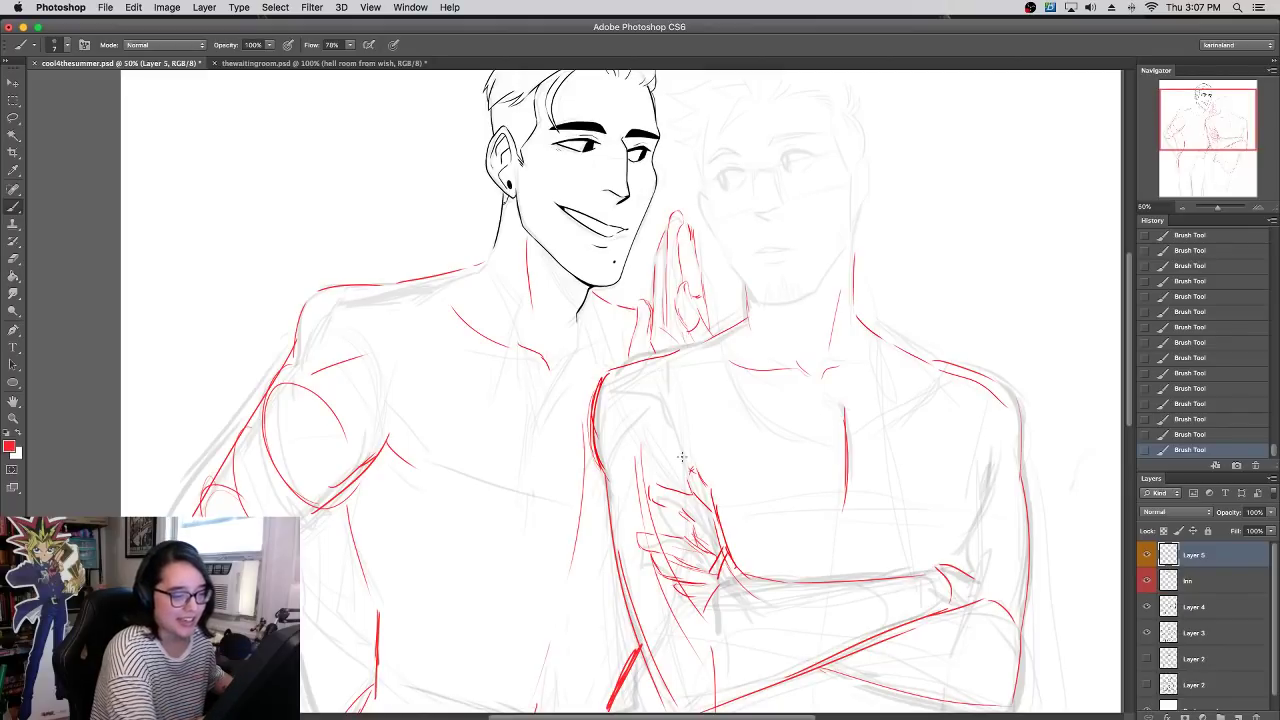
mouse_move(628, 378)
mouse_down()
mouse_move(688, 408)
mouse_move(698, 434)
mouse_up()
drag(713, 491, 752, 514)
- Sketch the crossed-arm man's far chest edge from the armpit down to the tucked hand, replacing the first stroke
drag(1005, 422, 978, 502)
key(super+z)
drag(1006, 430, 946, 541)
mouse_move(997, 462)
mouse_down()
mouse_move(946, 536)
mouse_move(962, 540)
mouse_move(974, 575)
mouse_up()
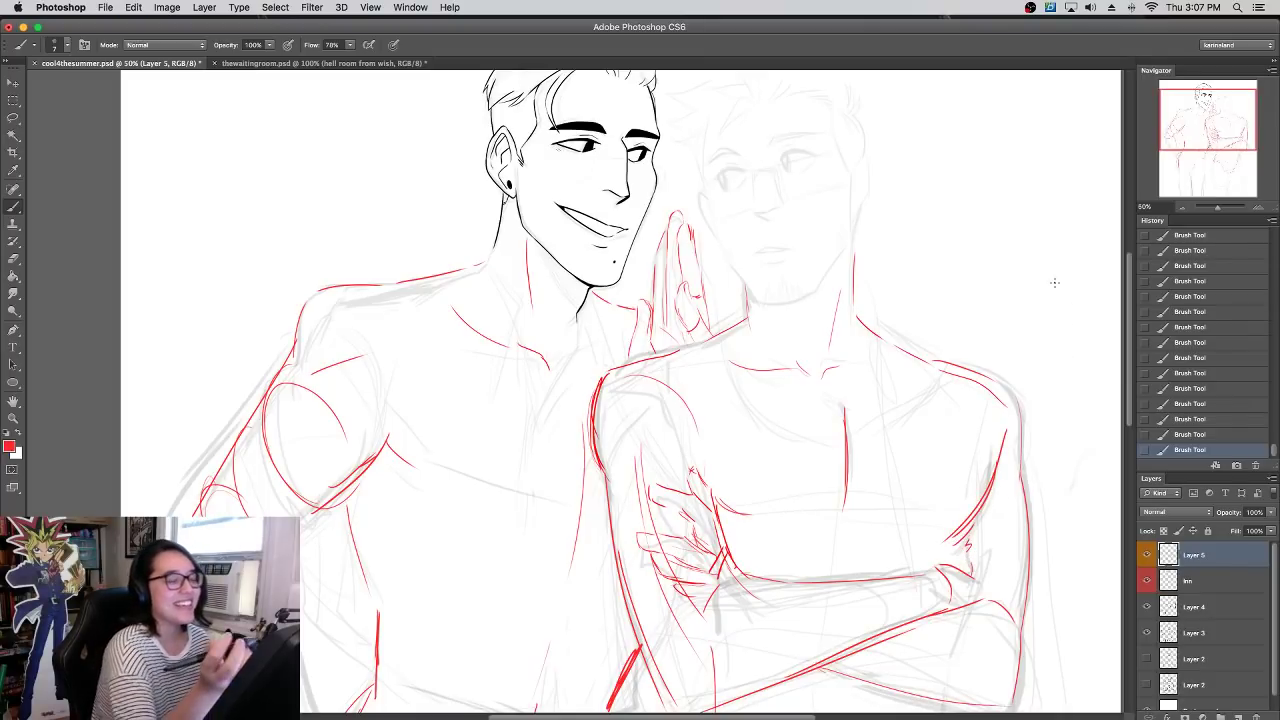
- Define the smiling man's bent elbow and sketch the outer edge of his forearm running down towards the hip
scroll(820, 343, down, 5)
scroll(820, 300, left, 2)
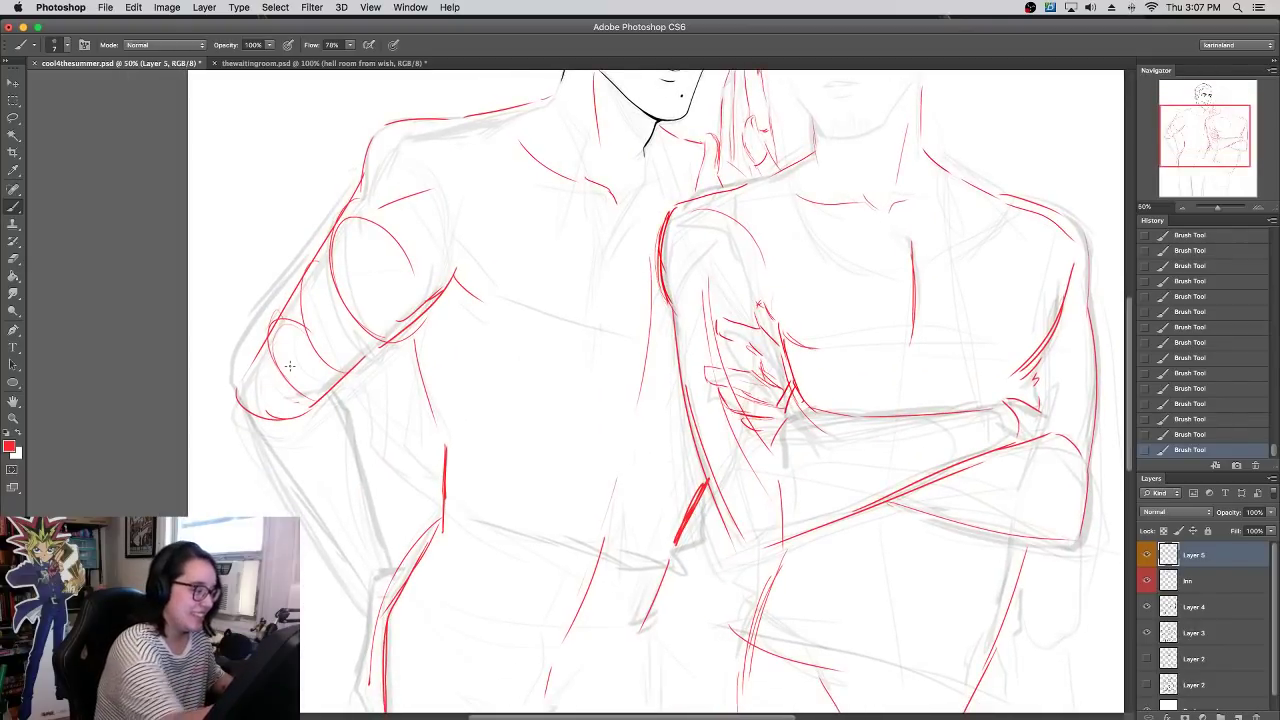
mouse_move(286, 314)
mouse_down()
mouse_move(246, 372)
mouse_move(254, 400)
mouse_move(293, 423)
mouse_move(262, 438)
mouse_move(338, 552)
mouse_up()
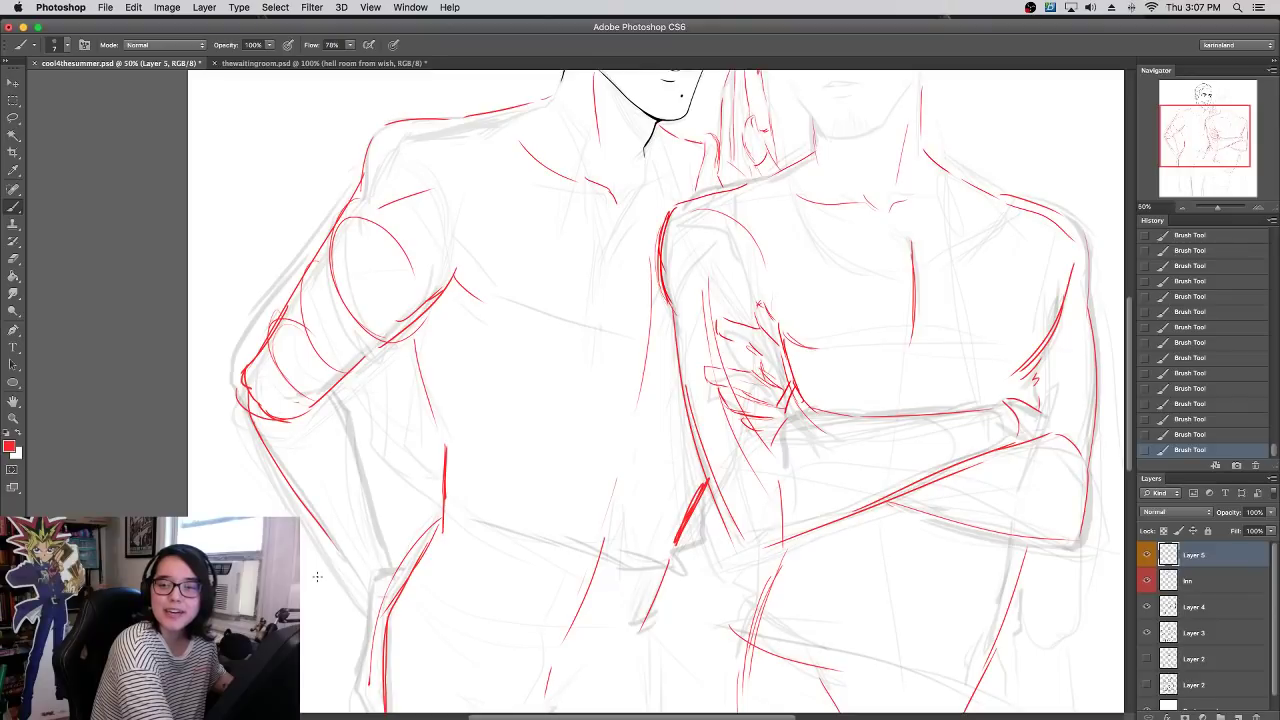
- Sketch both edges of the smiling man's forearm down to the wrist and the outline of his hand resting on the hip
drag(250, 398, 376, 598)
drag(335, 382, 396, 580)
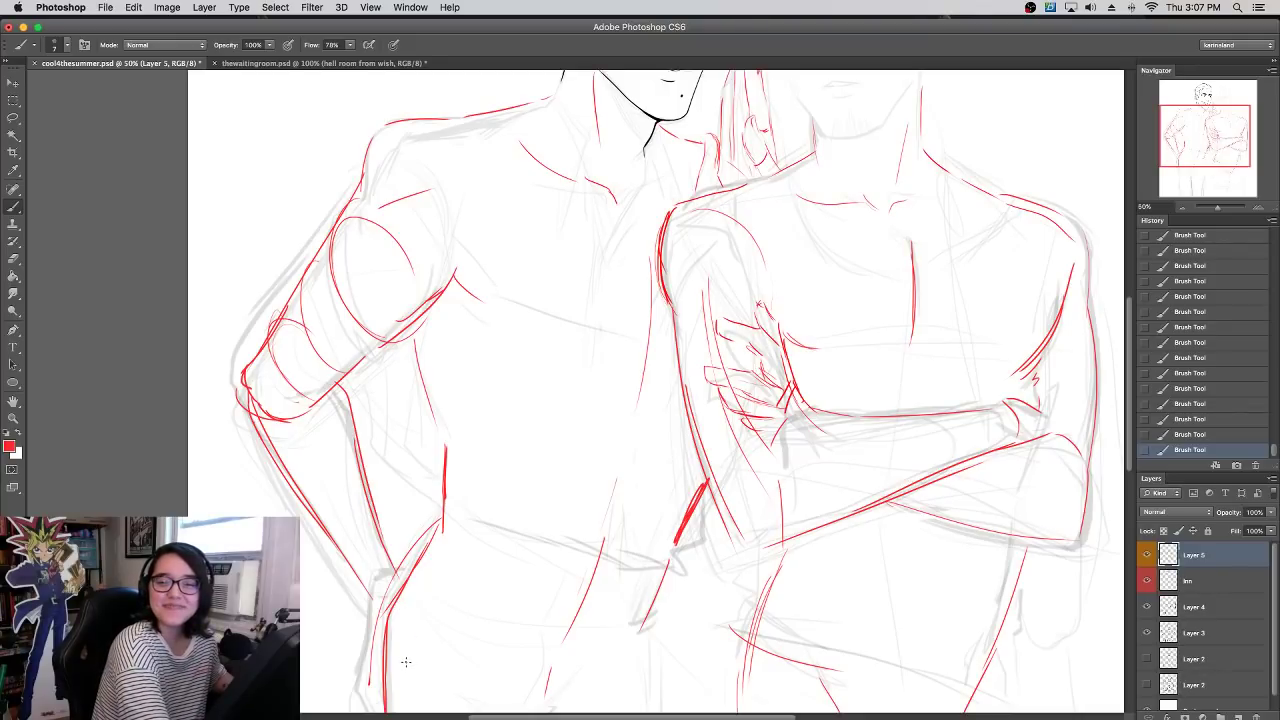
drag(274, 444, 362, 624)
drag(386, 577, 360, 694)
drag(461, 497, 474, 361)
mouse_move(378, 536)
mouse_down()
mouse_move(372, 564)
mouse_move(395, 621)
mouse_move(394, 518)
mouse_up()
- Sketch the curved lower chest line across the smiling man's torso, from his armpit toward the other man's shoulder
drag(690, 395, 676, 560)
drag(759, 346, 684, 596)
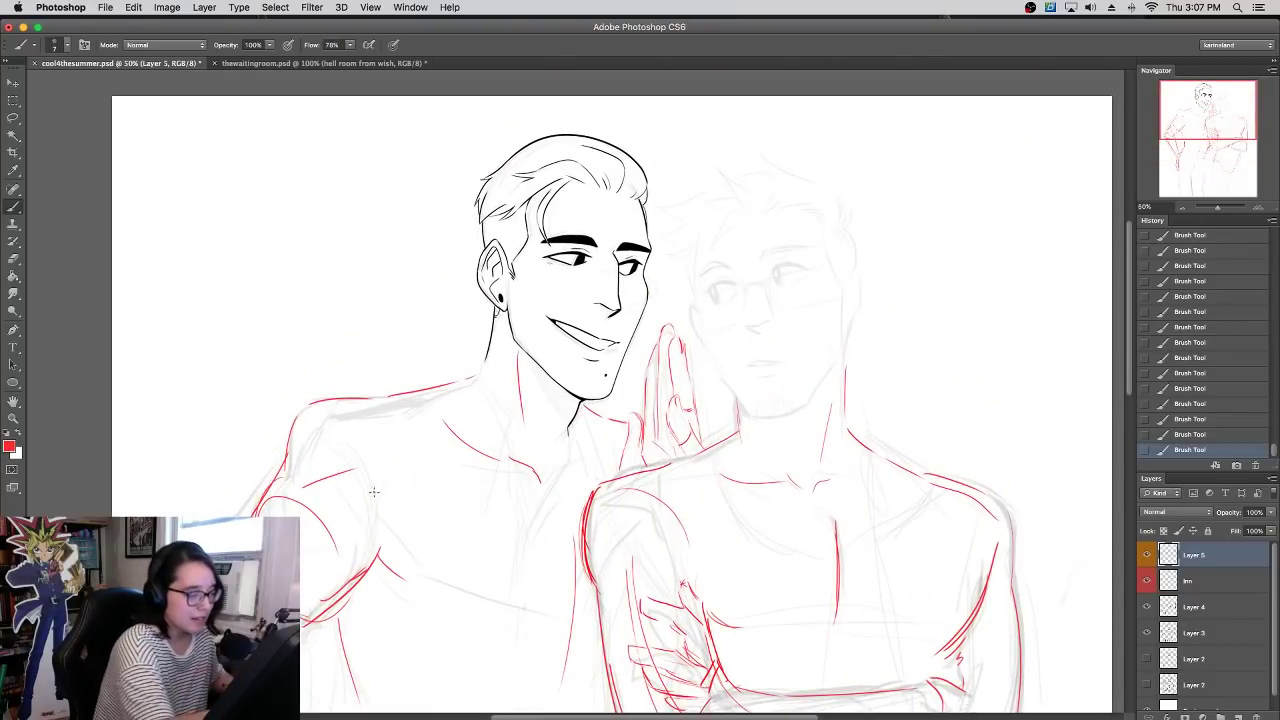
mouse_move(430, 583)
mouse_down()
mouse_move(587, 604)
mouse_move(591, 617)
mouse_up()
drag(765, 404, 785, 267)
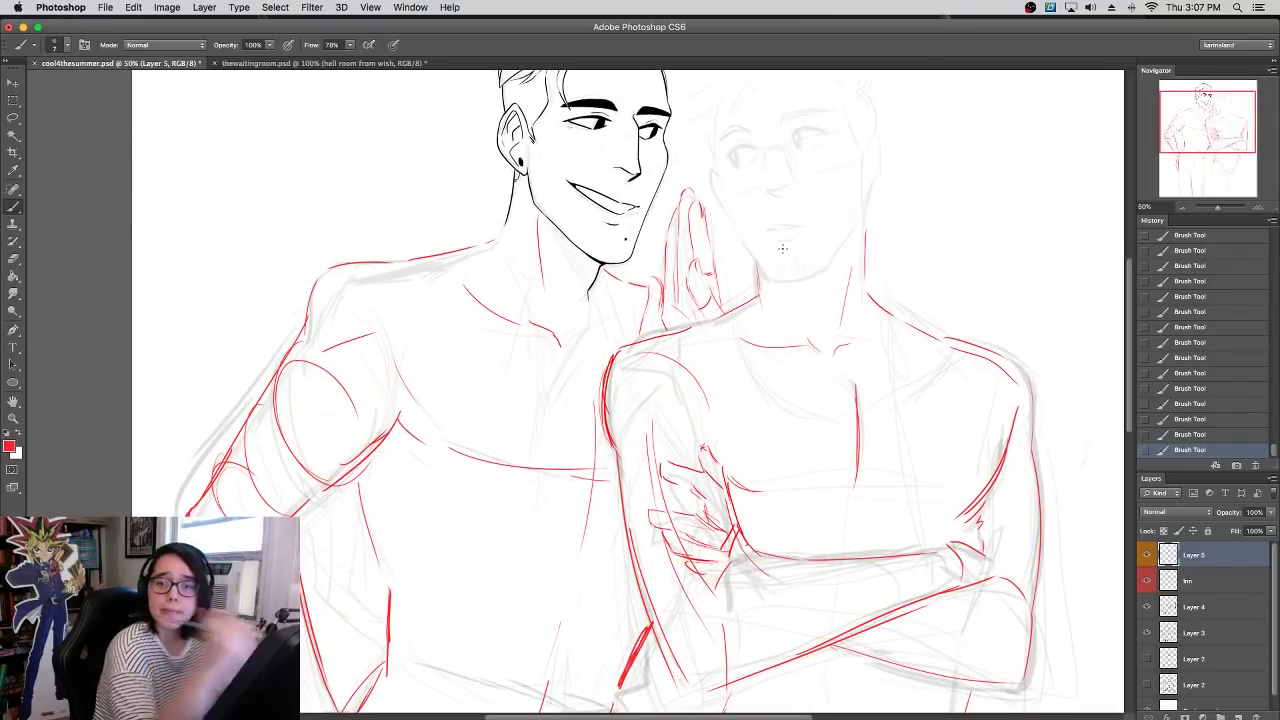
drag(556, 459, 590, 377)
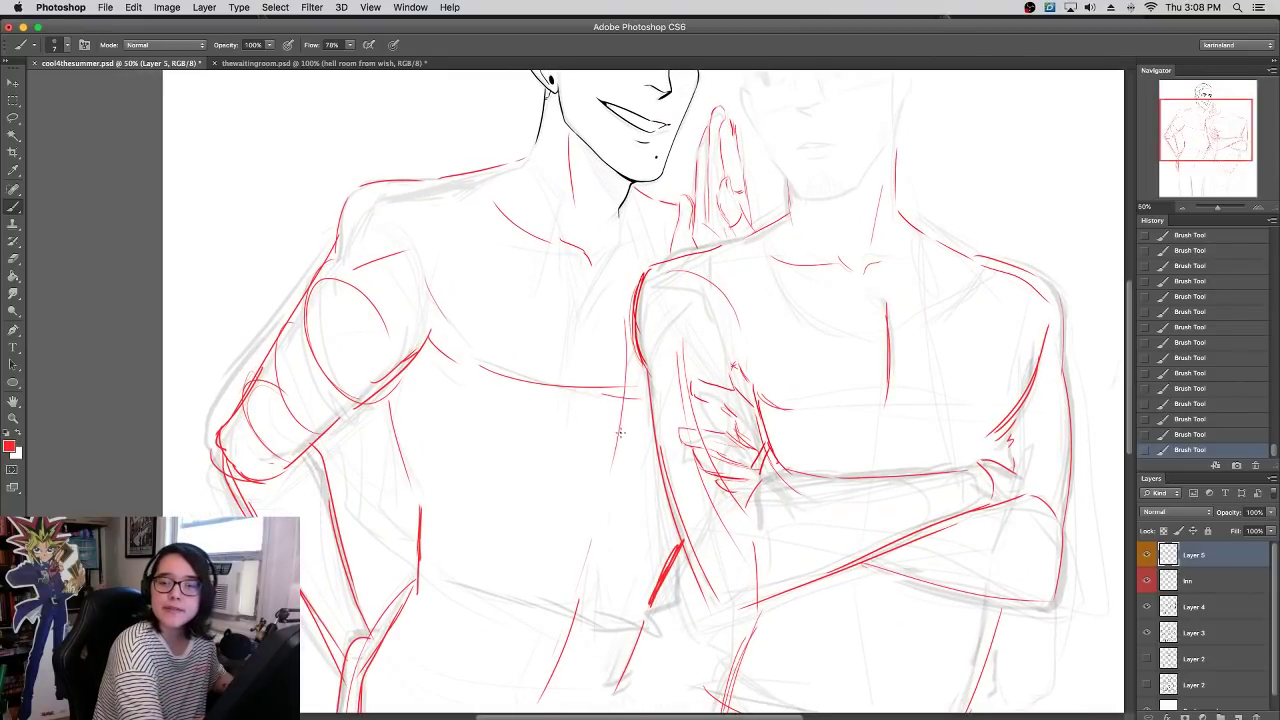
drag(614, 477, 623, 437)
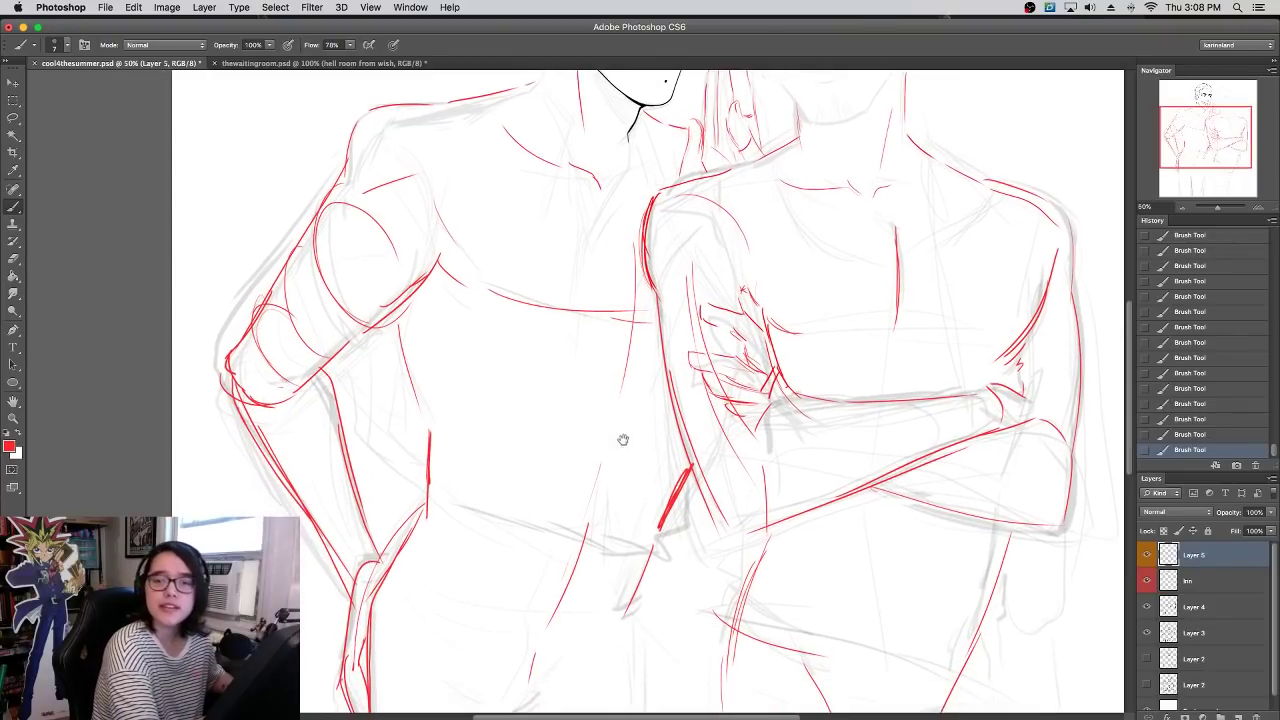
- Sketch the rounded rib cage arch on the smiling man's torso below the chest line
scroll(622, 430, up, 10)
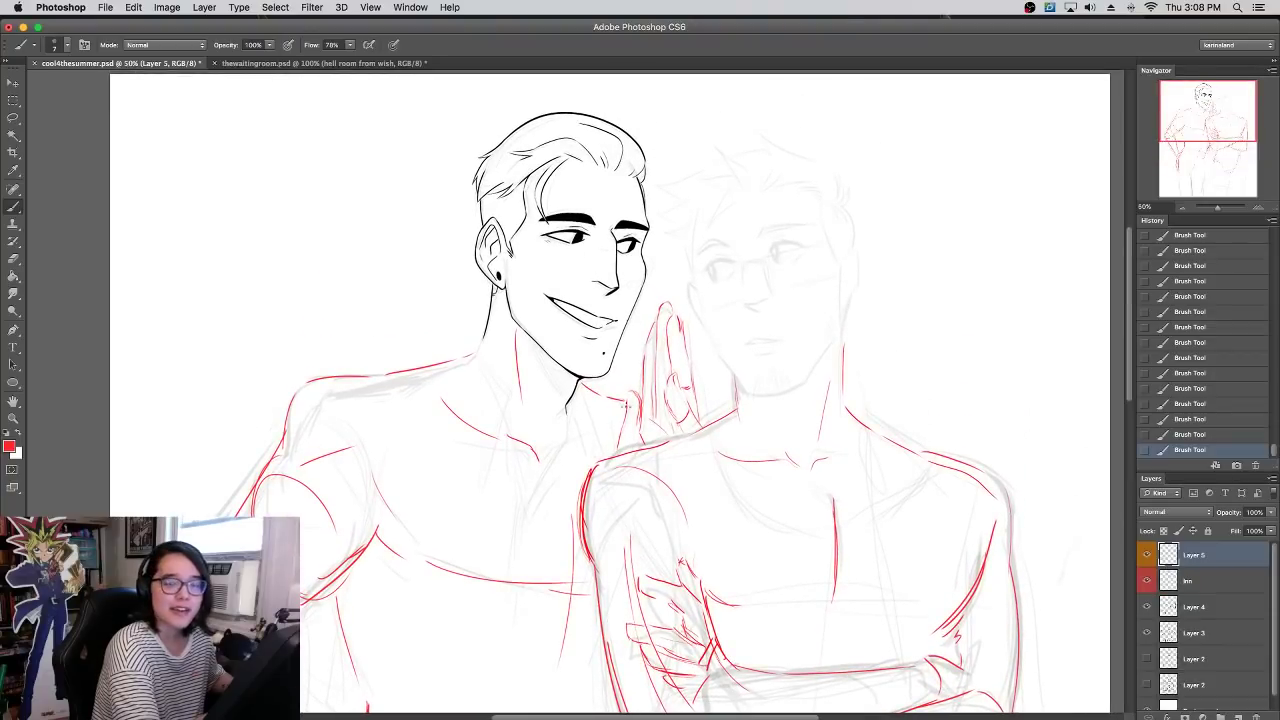
scroll(610, 450, down, 5)
mouse_move(520, 540)
mouse_down()
mouse_move(595, 497)
mouse_move(611, 527)
mouse_up()
scroll(610, 520, down, 5)
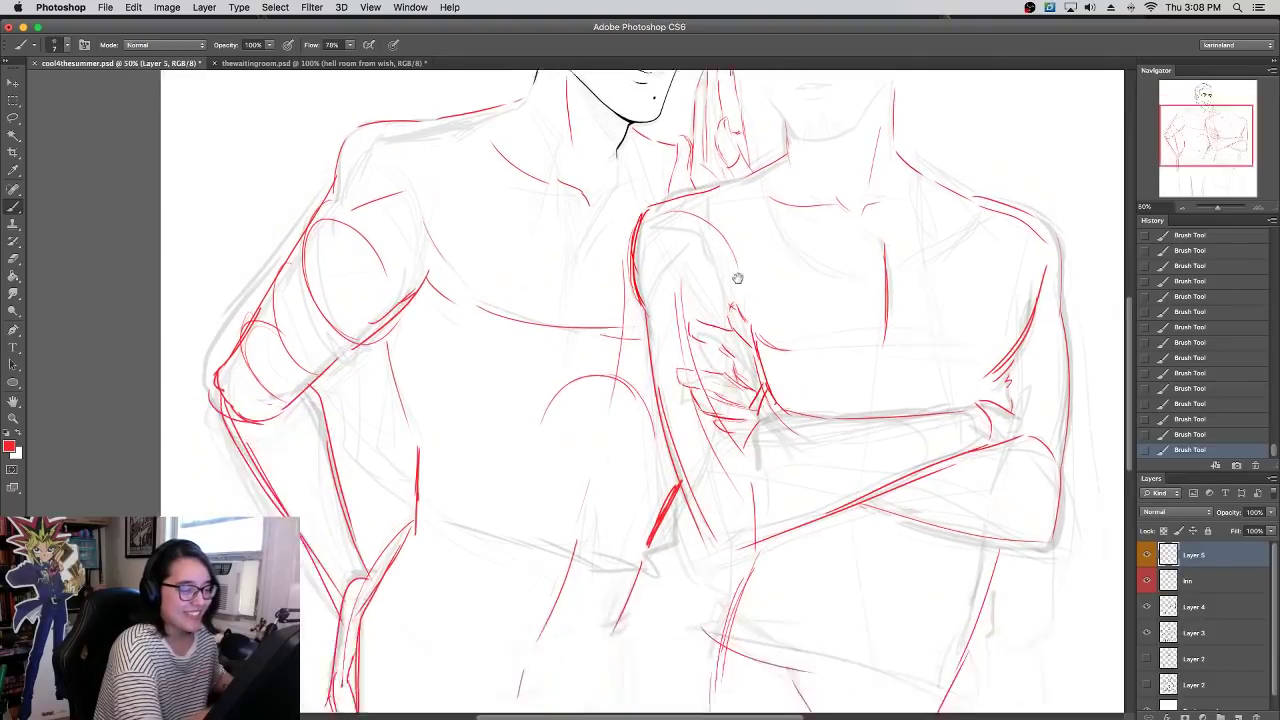
- Sketch the short slanting crotch line at the lower end of the smiling man's hip crease, replacing the first stroke
scroll(622, 383, down, 5)
mouse_move(590, 468)
mouse_down()
mouse_move(522, 585)
mouse_move(614, 517)
mouse_up()
key(super+z)
drag(543, 552, 626, 518)
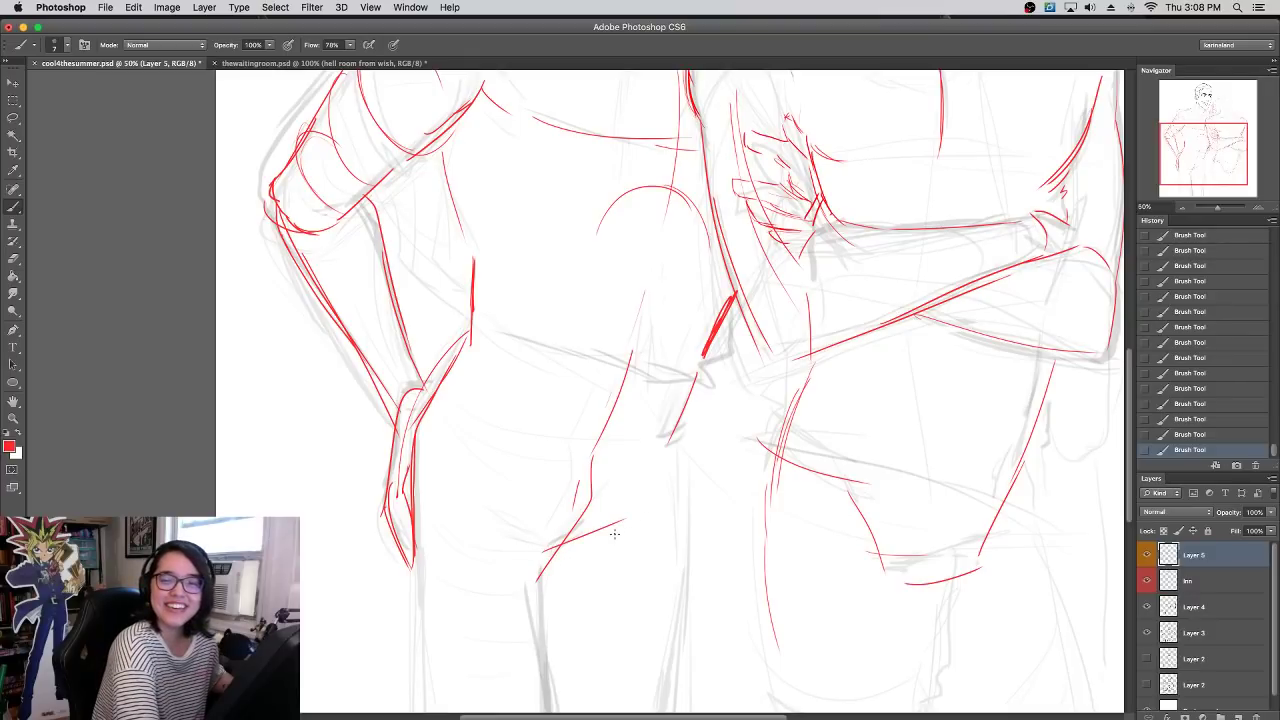
scroll(614, 534, up, 8)
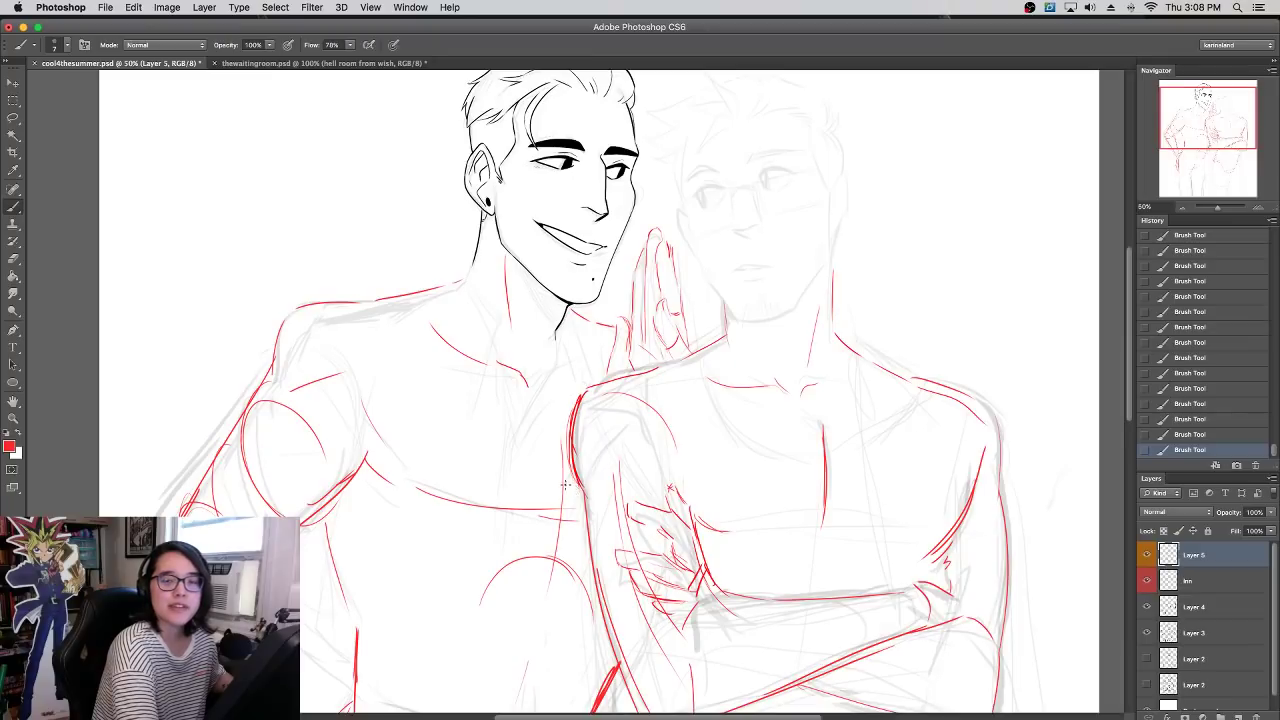
- Reduce the red sketch layer's opacity to 36% and switch to the line art layer beneath it with black as the brush colour
drag(837, 396, 827, 484)
click(1270, 513)
click(1231, 527)
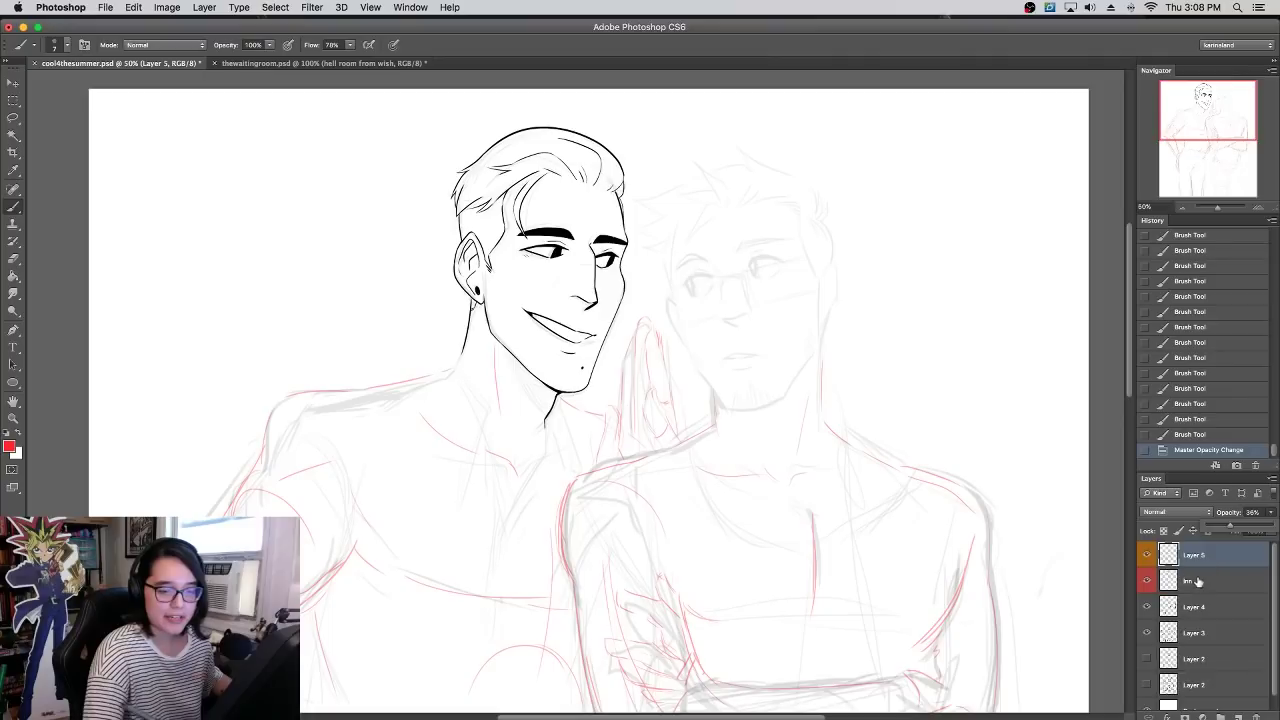
click(1199, 579)
click(9, 433)
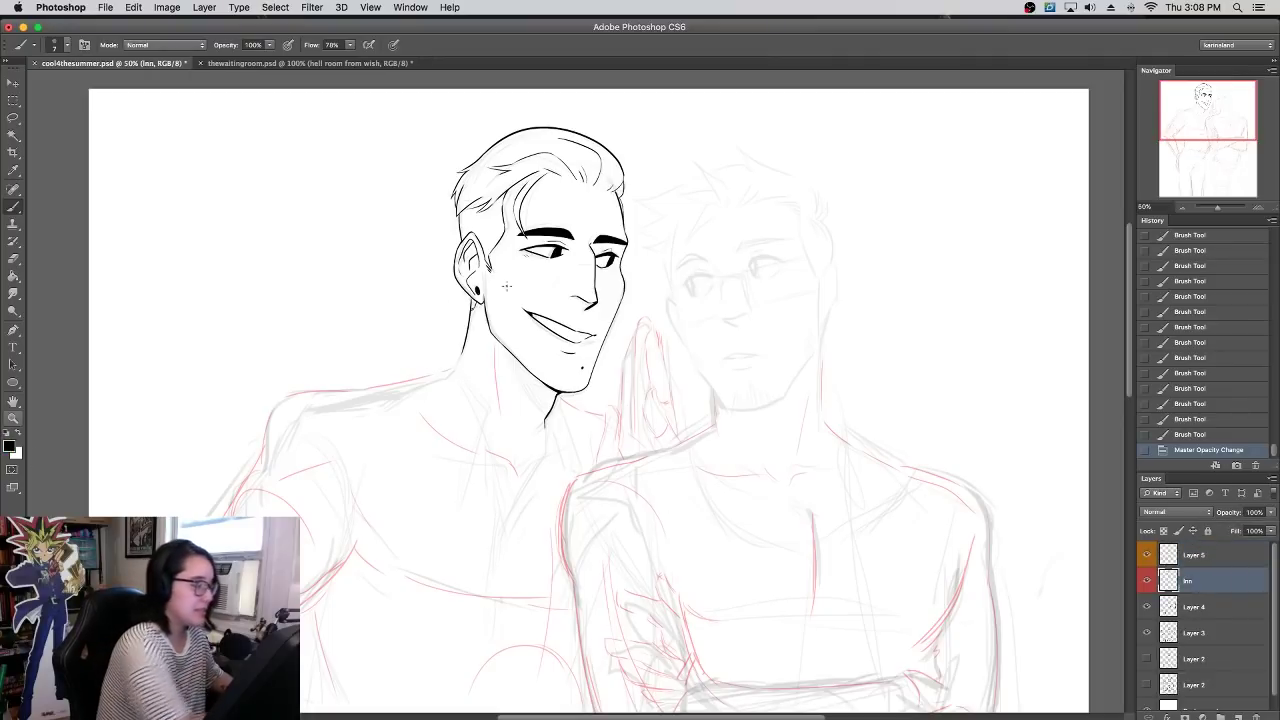
- Ink the upper and lower lid outlines of both of the crossed-arm man's eyes at 200% zoom
click(1257, 208)
mouse_move(878, 204)
mouse_down()
mouse_move(800, 443)
mouse_move(777, 306)
mouse_move(750, 268)
mouse_move(843, 270)
mouse_up()
click(1257, 208)
click(1257, 208)
mouse_move(1017, 200)
mouse_down()
mouse_move(836, 327)
mouse_move(964, 271)
mouse_move(1000, 283)
mouse_up()
mouse_move(584, 381)
mouse_down()
mouse_move(645, 412)
mouse_move(699, 362)
mouse_up()
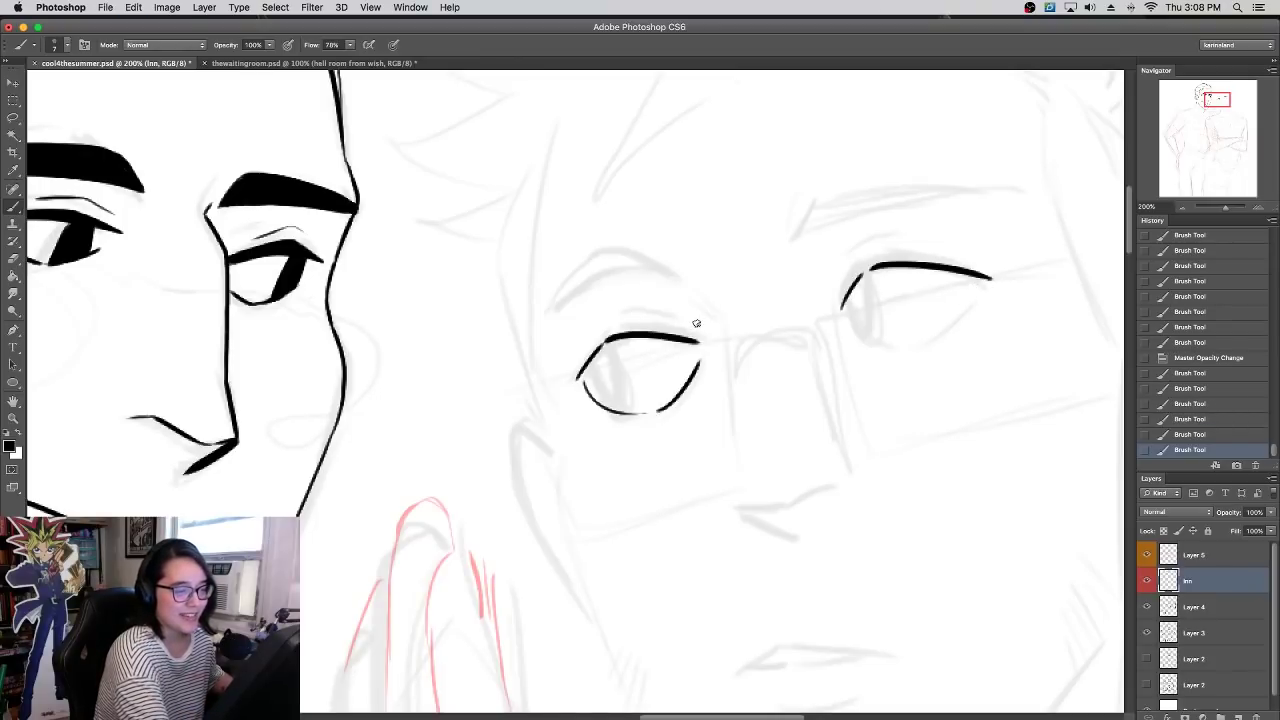
mouse_move(846, 322)
mouse_down()
mouse_move(892, 345)
mouse_move(971, 292)
mouse_up()
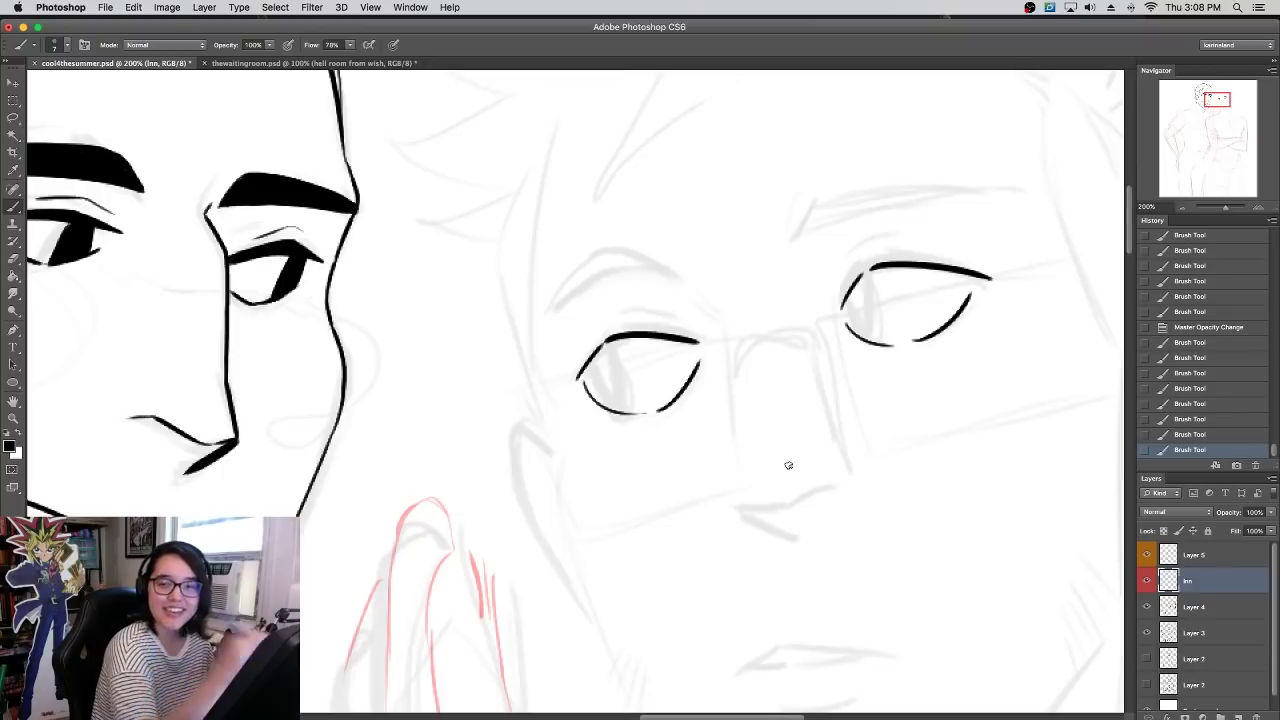
- Outline and fill the crossed-arm man's irises in solid black, and add an eyelid crease above each eye
drag(612, 410, 598, 349)
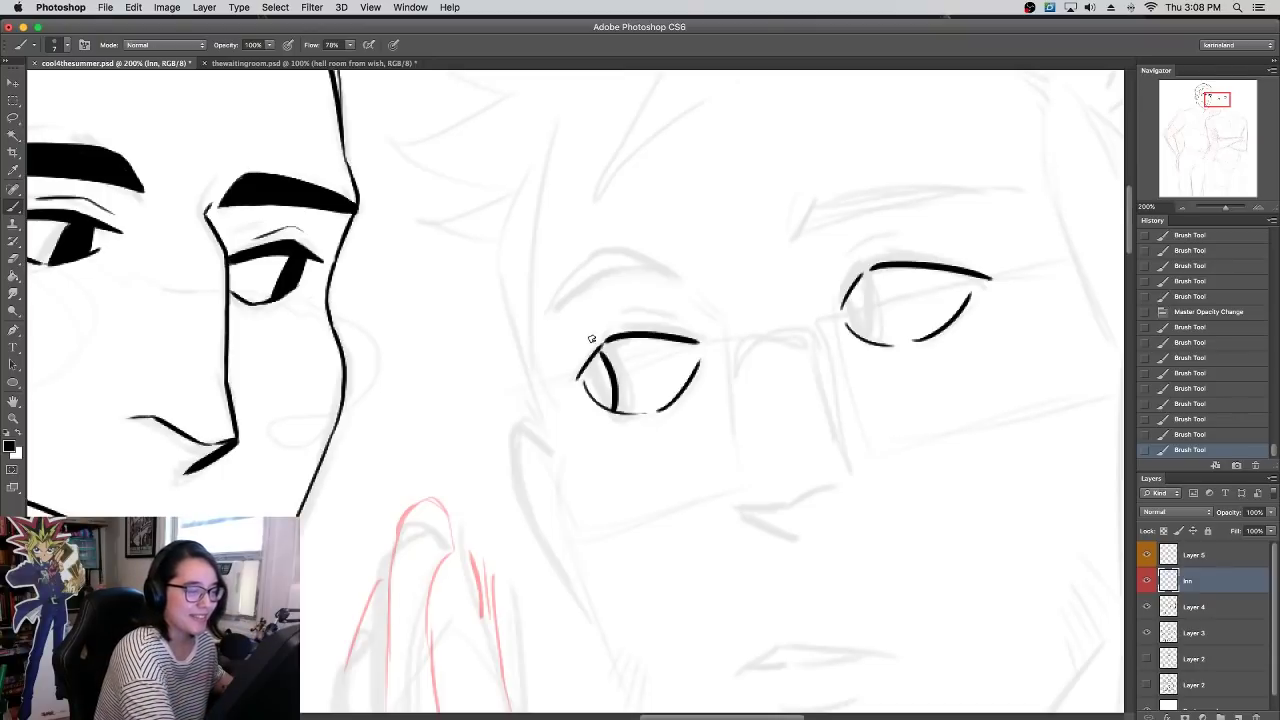
drag(860, 279, 870, 338)
key(super+z)
drag(862, 276, 875, 341)
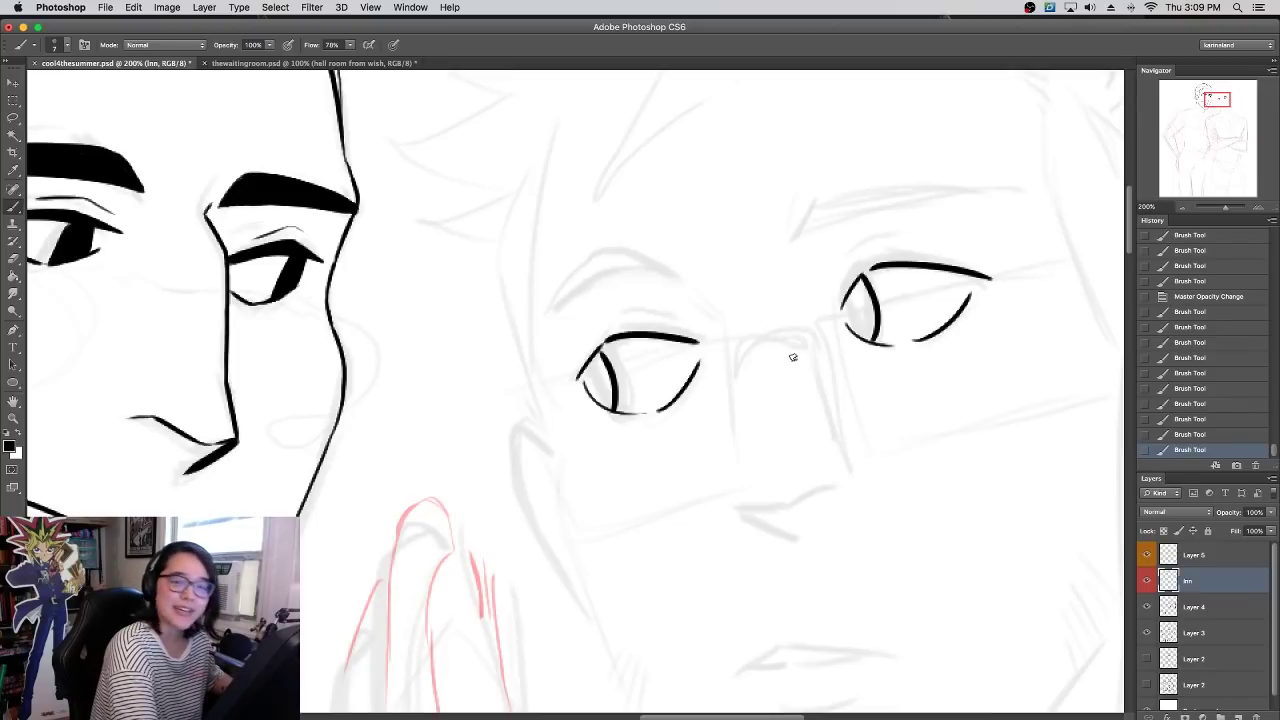
mouse_move(582, 372)
mouse_down()
mouse_move(612, 410)
mouse_move(589, 372)
mouse_move(600, 352)
mouse_move(608, 400)
mouse_move(599, 369)
mouse_move(596, 381)
mouse_up()
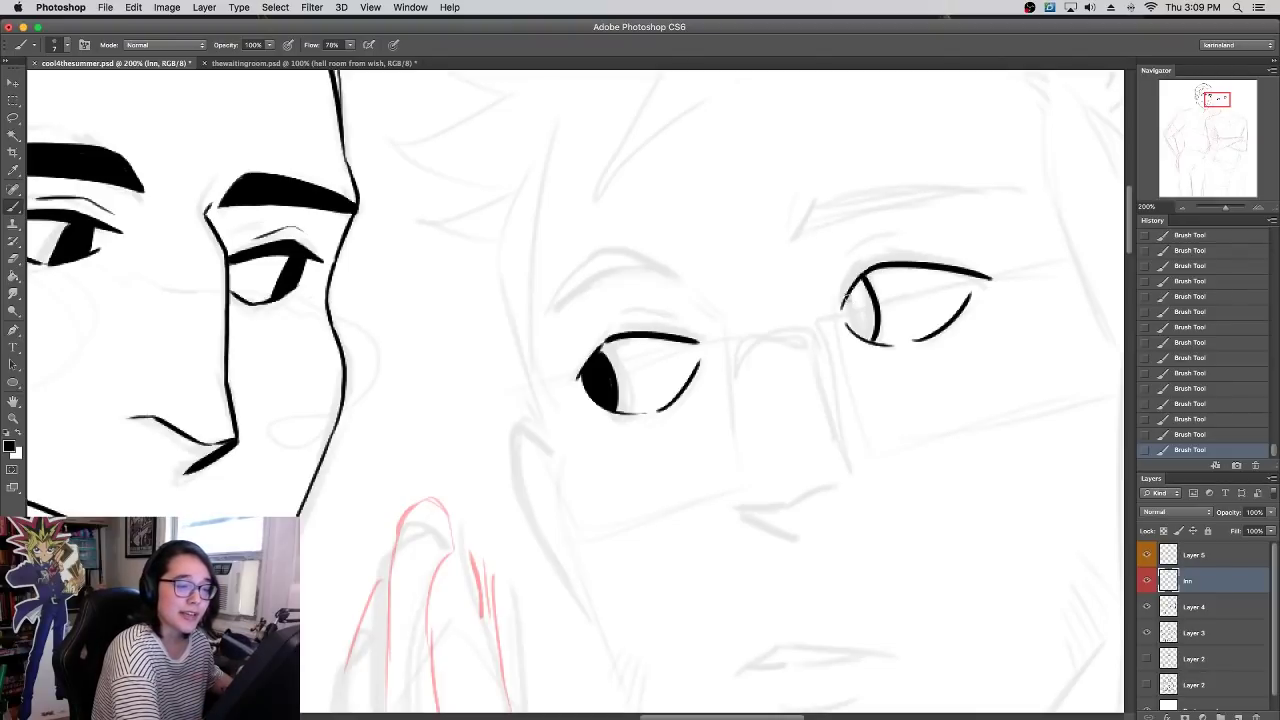
mouse_move(848, 310)
mouse_down()
mouse_move(871, 340)
mouse_move(870, 298)
mouse_move(848, 304)
mouse_move(865, 329)
mouse_up()
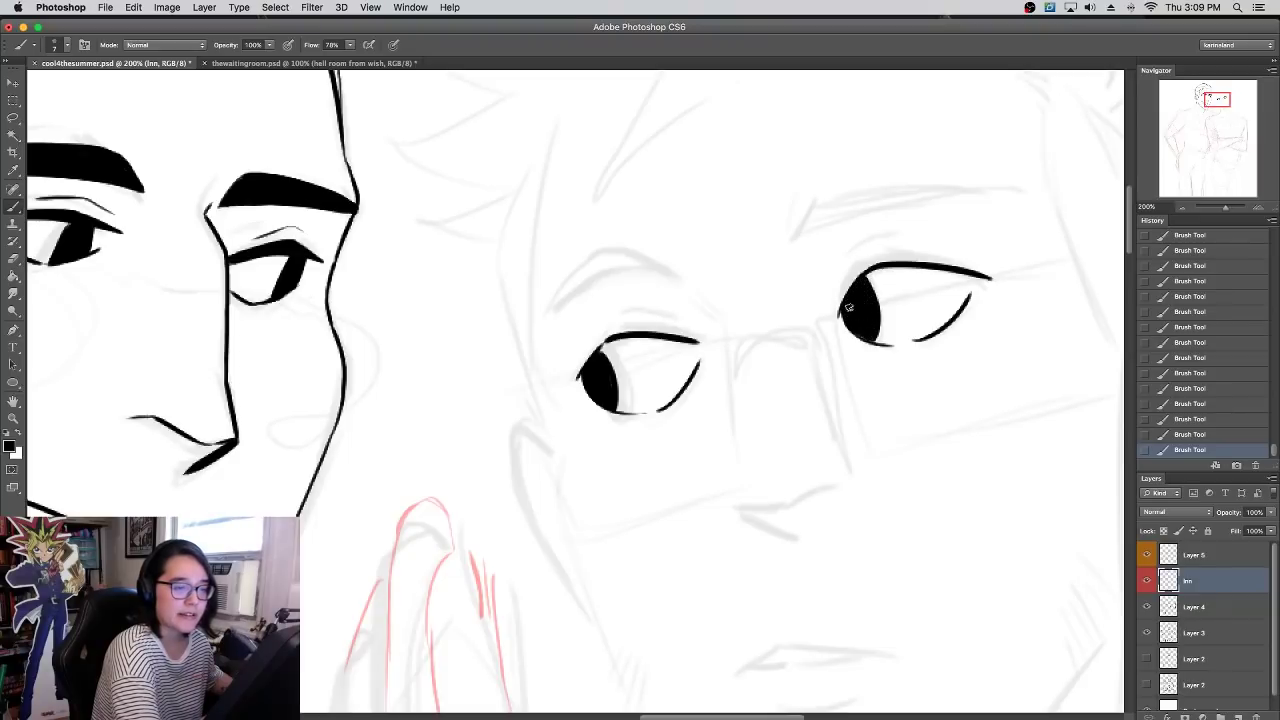
drag(836, 288, 889, 237)
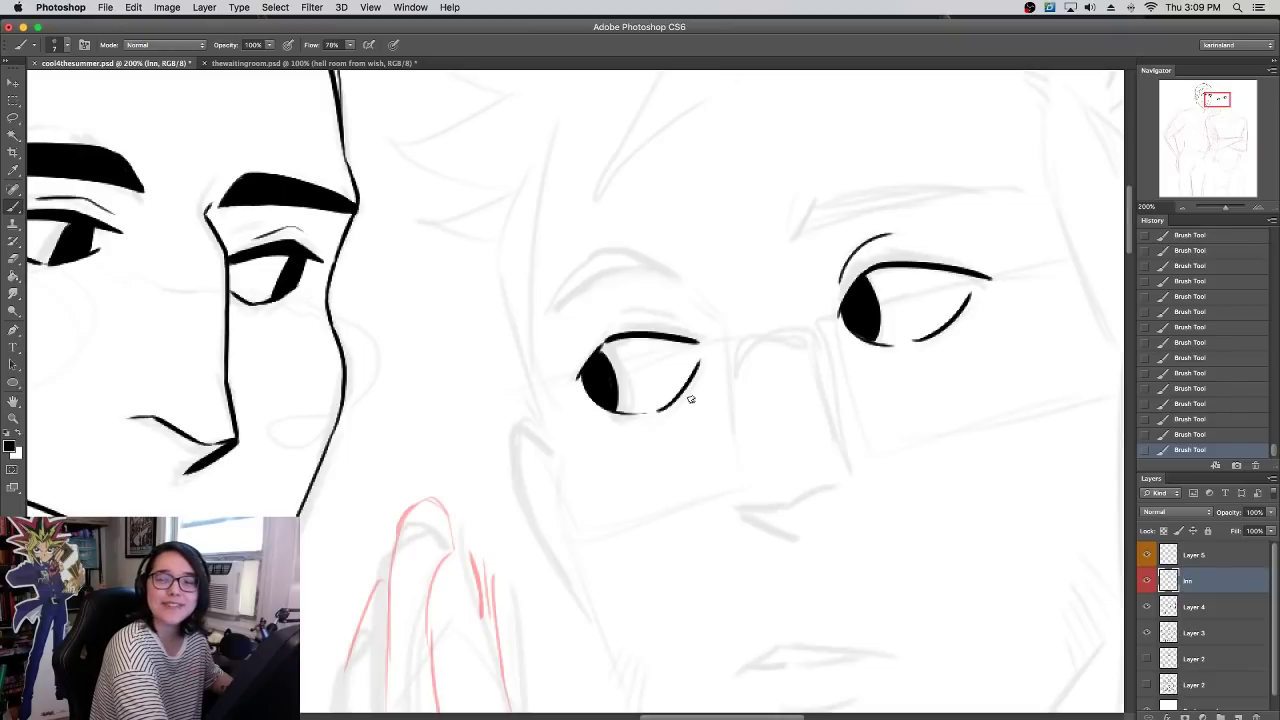
drag(630, 322, 705, 341)
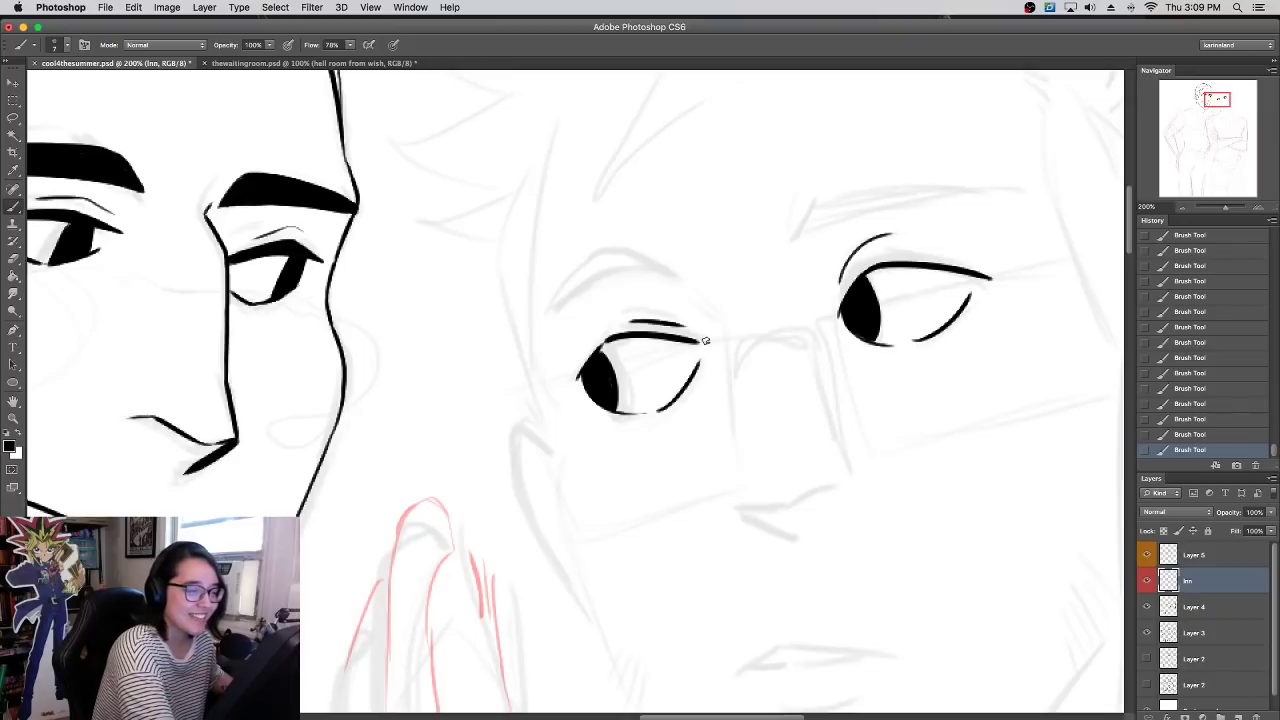
- Outline the crossed-arm man's near eyebrow, fill it solid black and clean up its inner edge with the eraser
mouse_move(794, 237)
mouse_down()
mouse_move(934, 195)
mouse_move(841, 202)
mouse_move(801, 229)
mouse_move(868, 193)
mouse_up()
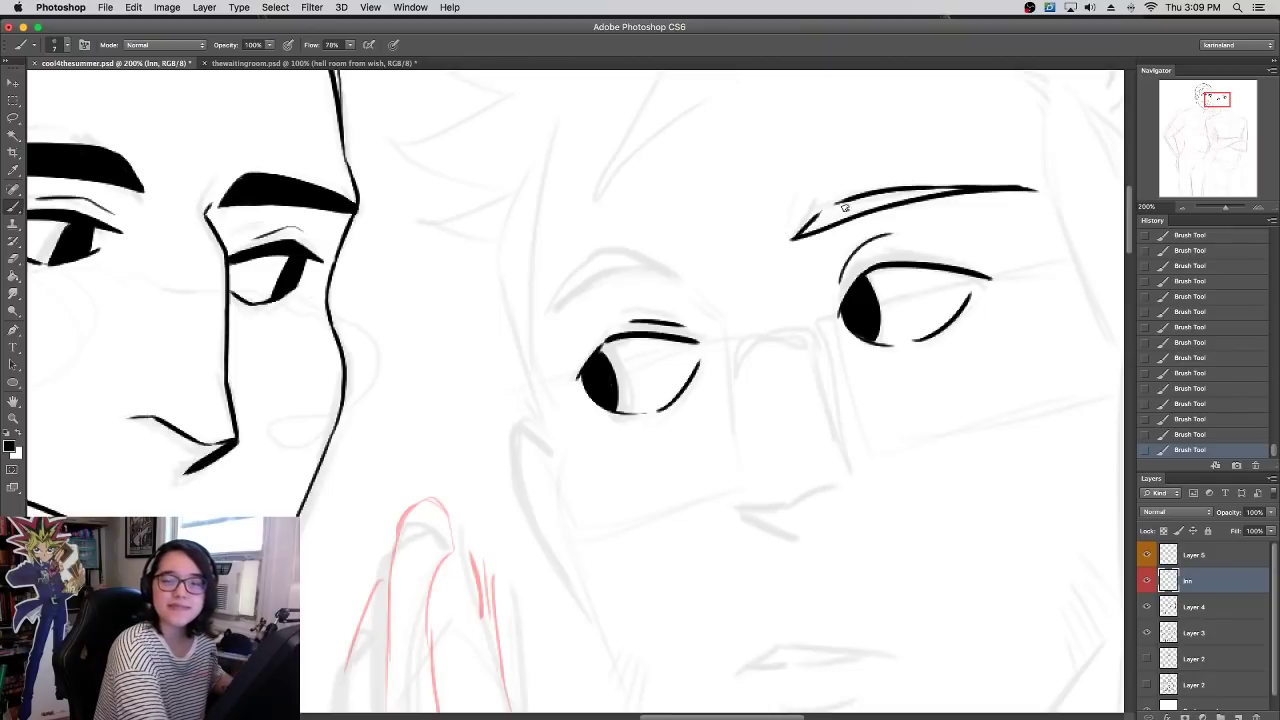
mouse_move(819, 214)
mouse_down()
mouse_move(835, 206)
mouse_move(806, 230)
mouse_move(840, 204)
mouse_move(900, 194)
mouse_move(862, 204)
mouse_move(882, 200)
mouse_up()
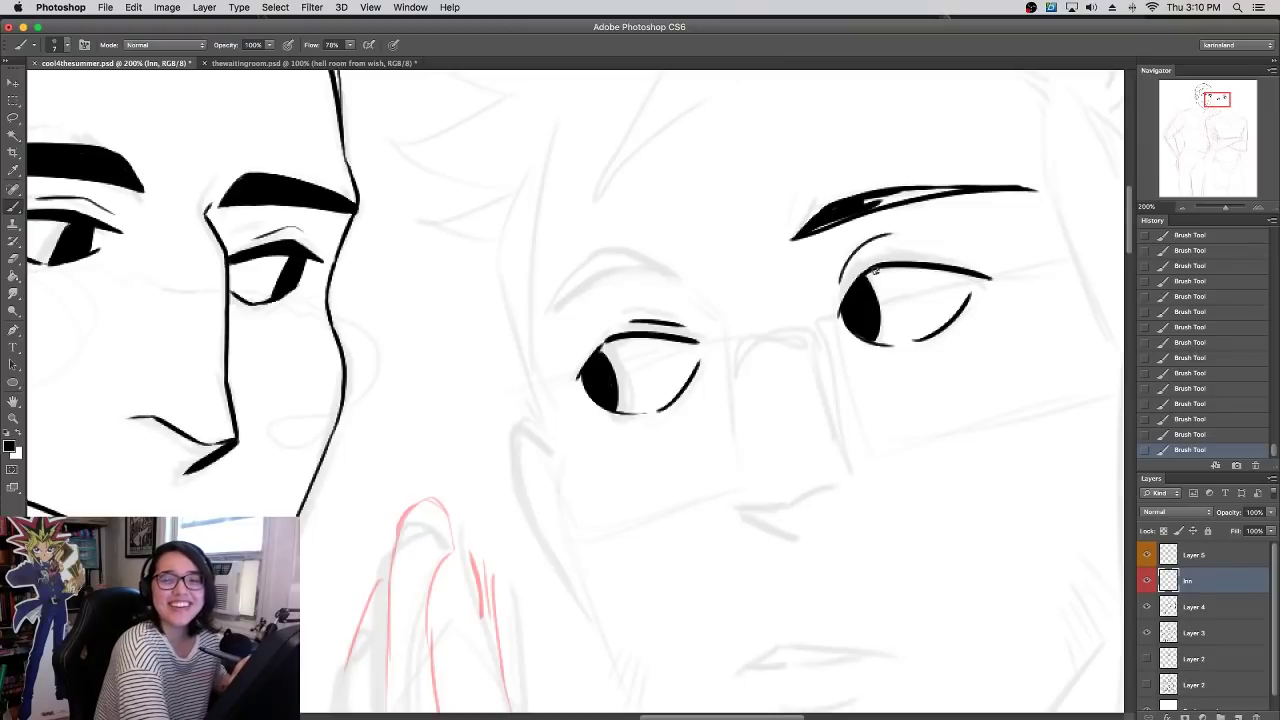
mouse_move(815, 230)
mouse_down()
mouse_move(921, 187)
mouse_move(981, 194)
mouse_move(935, 188)
mouse_move(868, 200)
mouse_up()
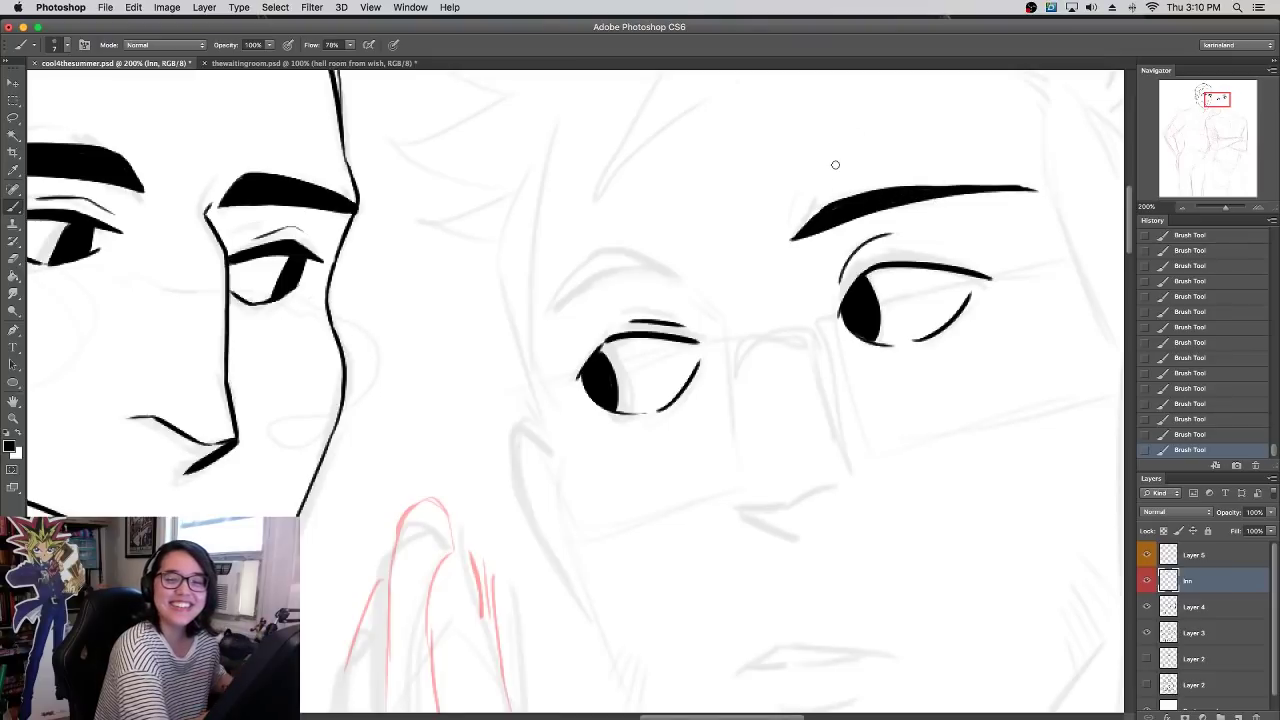
key(e)
mouse_move(797, 231)
mouse_down()
mouse_move(835, 179)
mouse_move(803, 218)
mouse_move(823, 275)
mouse_move(883, 196)
mouse_move(845, 203)
mouse_up()
key(b)
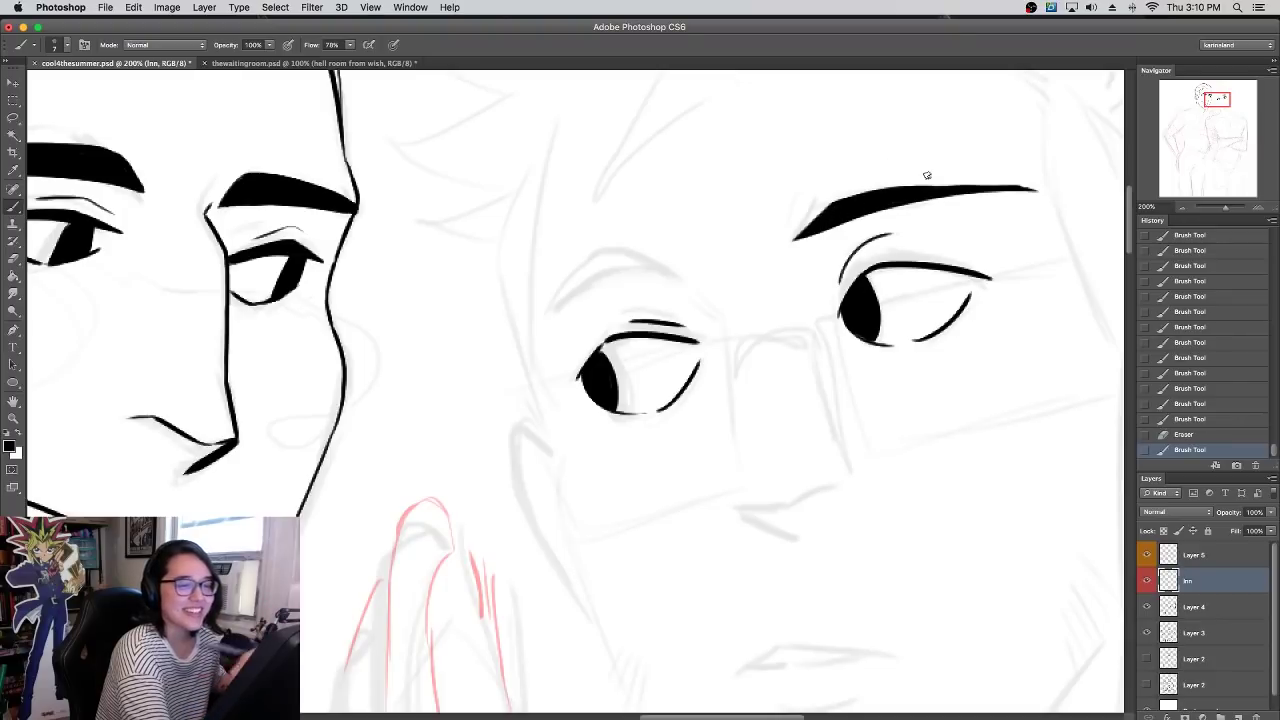
- Trim the outer tip of the near eyebrow with the eraser, smooth its edge and add short hair strokes at its inner end
key(e)
drag(1005, 186, 1057, 186)
mouse_move(967, 179)
mouse_down()
mouse_move(1060, 190)
mouse_move(1030, 190)
mouse_up()
key(super+z)
drag(898, 195, 983, 190)
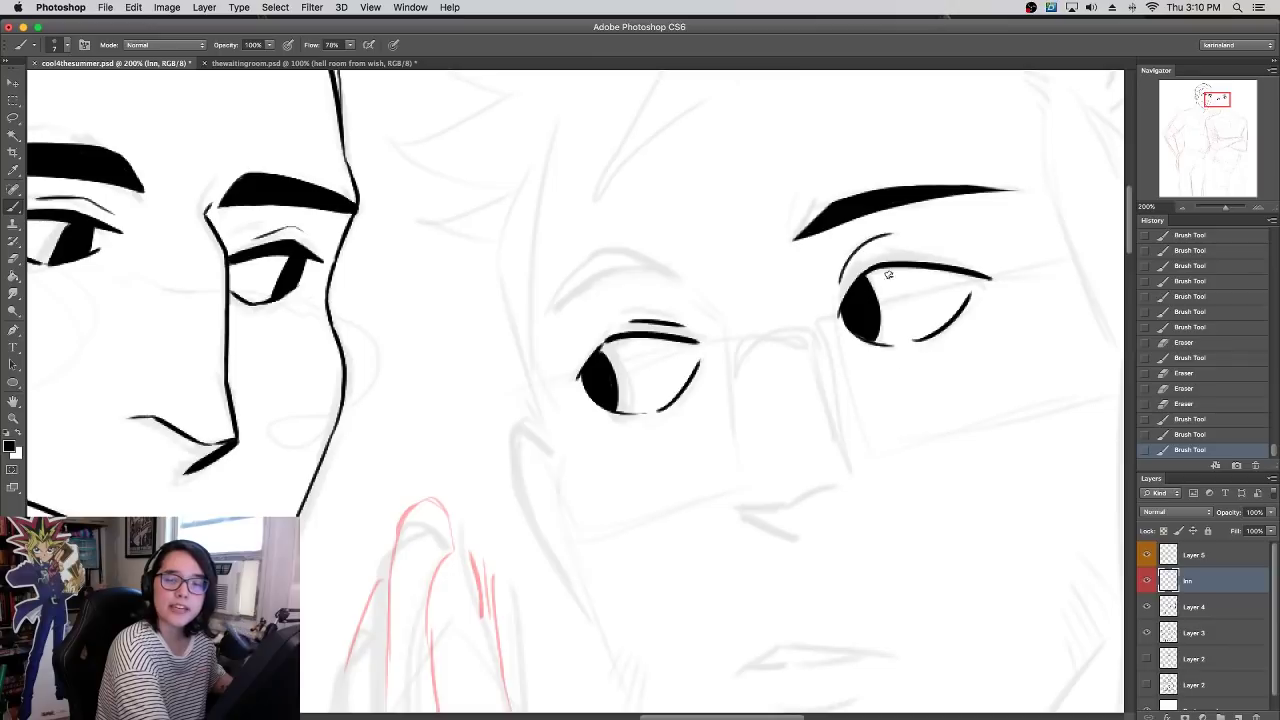
drag(791, 238, 808, 214)
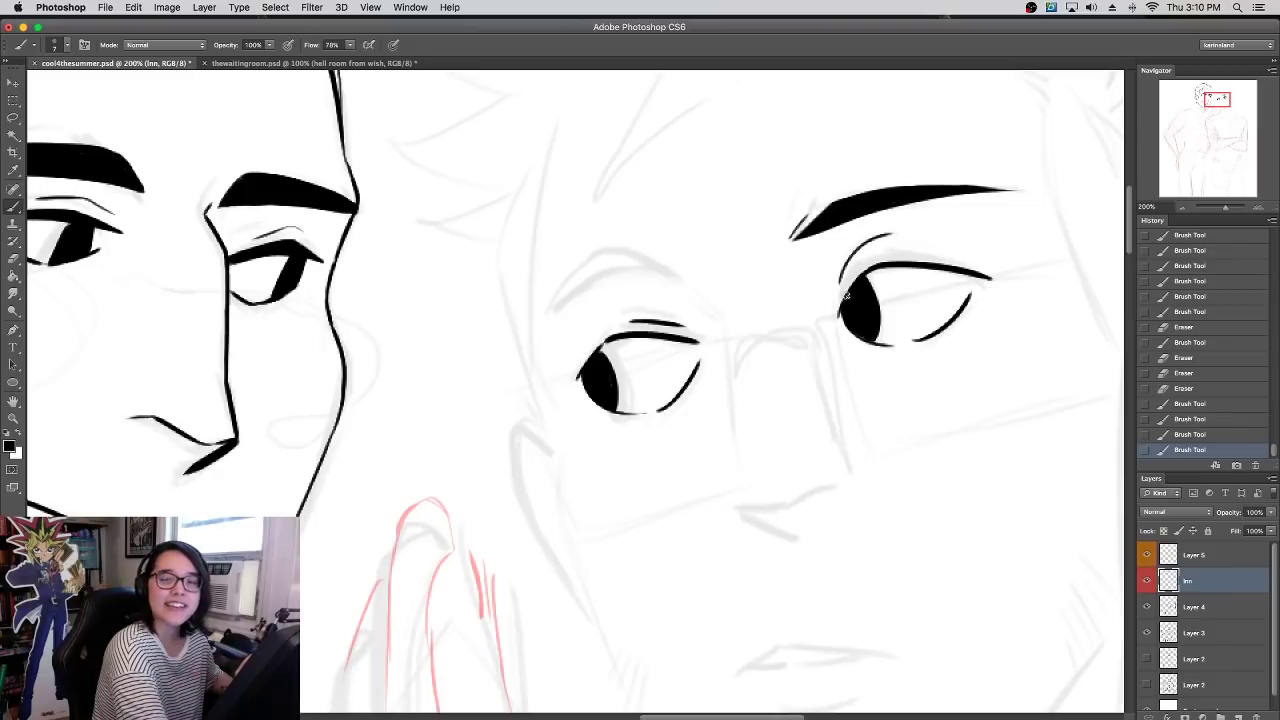
drag(784, 240, 800, 230)
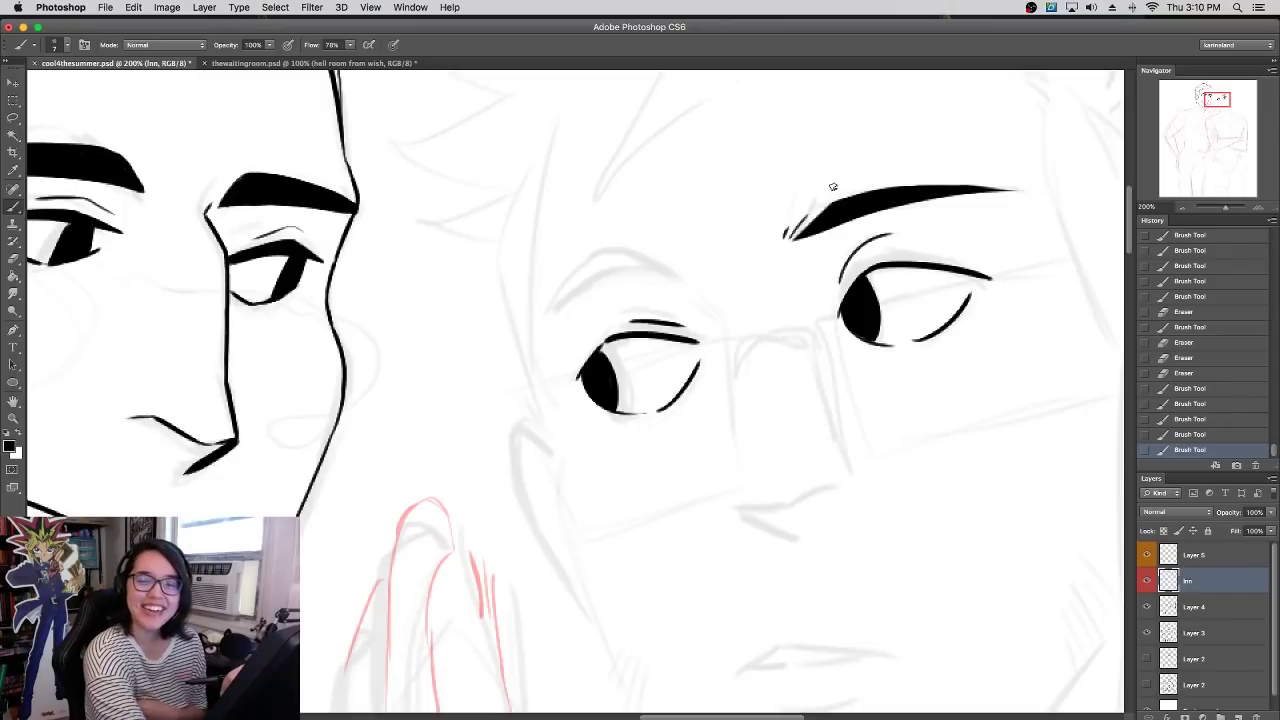
- Ink the crossed-arm man's far eyebrow as a solid black arch tapering at both ends
drag(541, 316, 665, 268)
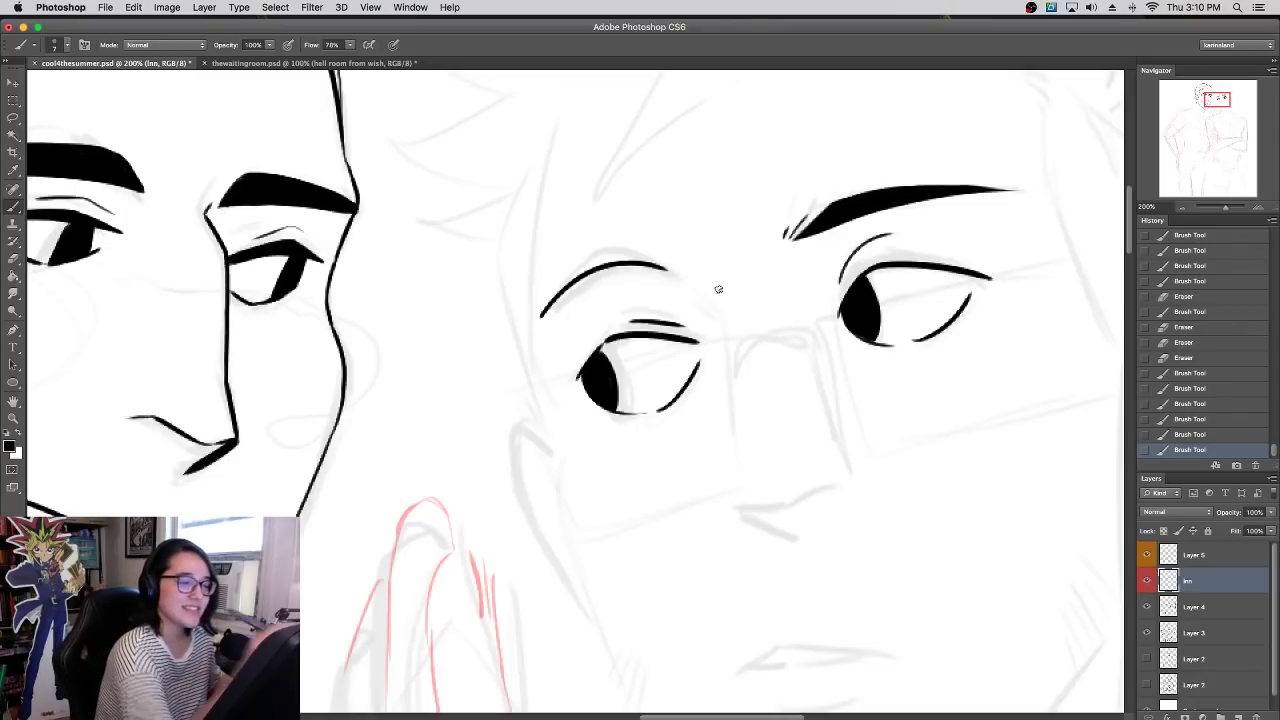
mouse_move(542, 314)
mouse_down()
mouse_move(603, 250)
mouse_move(667, 268)
mouse_up()
mouse_move(562, 285)
mouse_down()
mouse_move(610, 252)
mouse_move(654, 264)
mouse_up()
drag(656, 265, 604, 250)
drag(578, 272, 612, 246)
drag(602, 252, 626, 252)
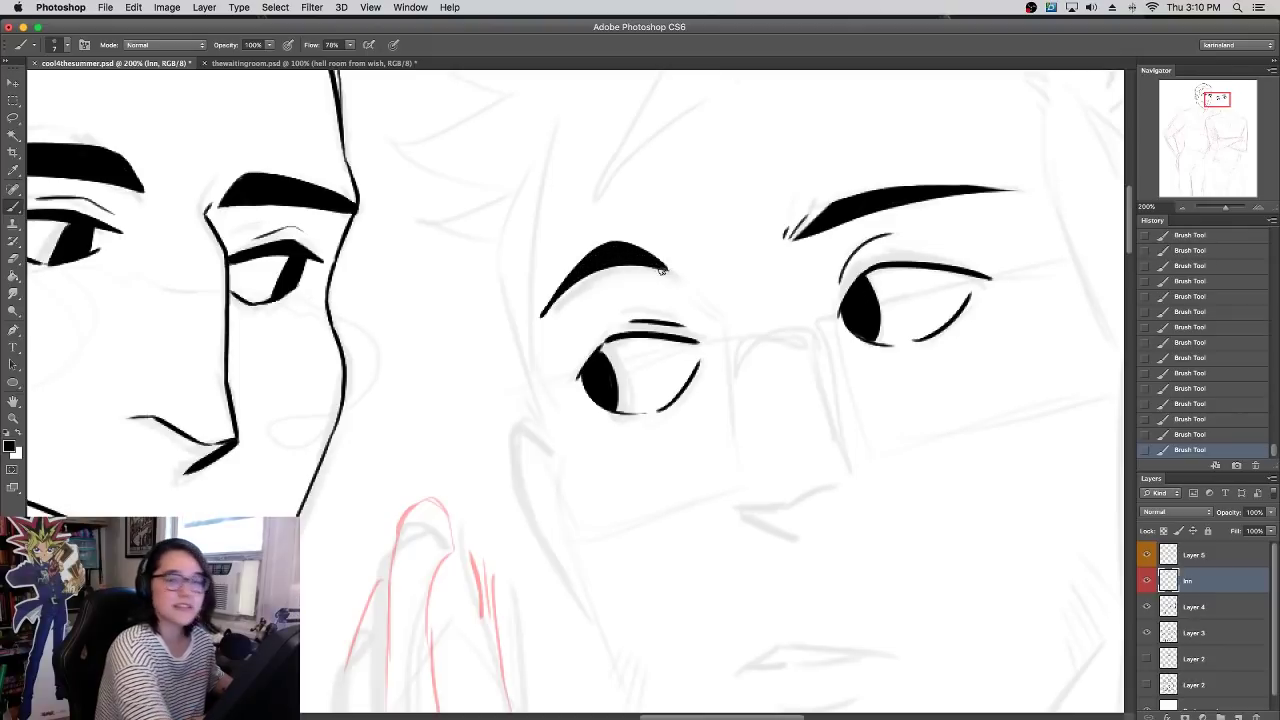
drag(644, 253, 679, 277)
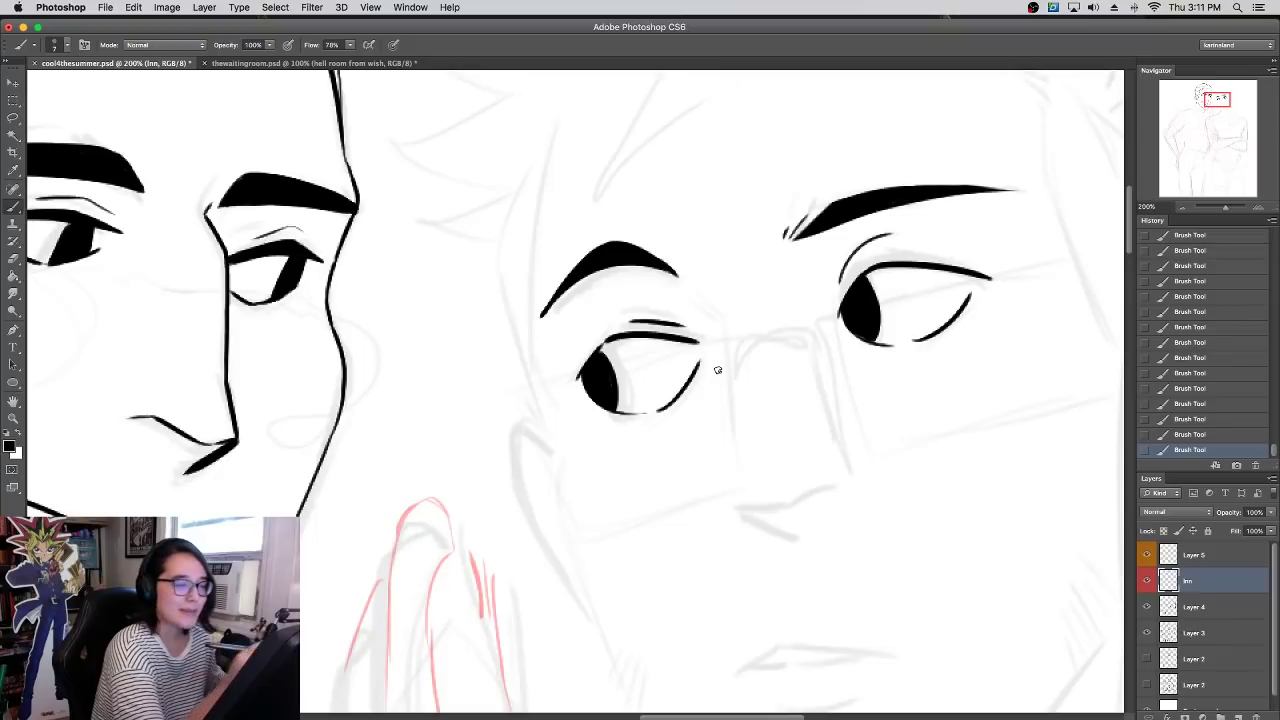
- Ink the crossed-arm man's nose with the brow notch, bridge line, angular tip and nostril, and a short stroke beneath it
mouse_move(706, 297)
mouse_down()
mouse_move(737, 340)
mouse_move(740, 450)
mouse_up()
mouse_move(738, 512)
mouse_down()
mouse_move(806, 540)
mouse_move(790, 510)
mouse_move(836, 484)
mouse_up()
key(super+z)
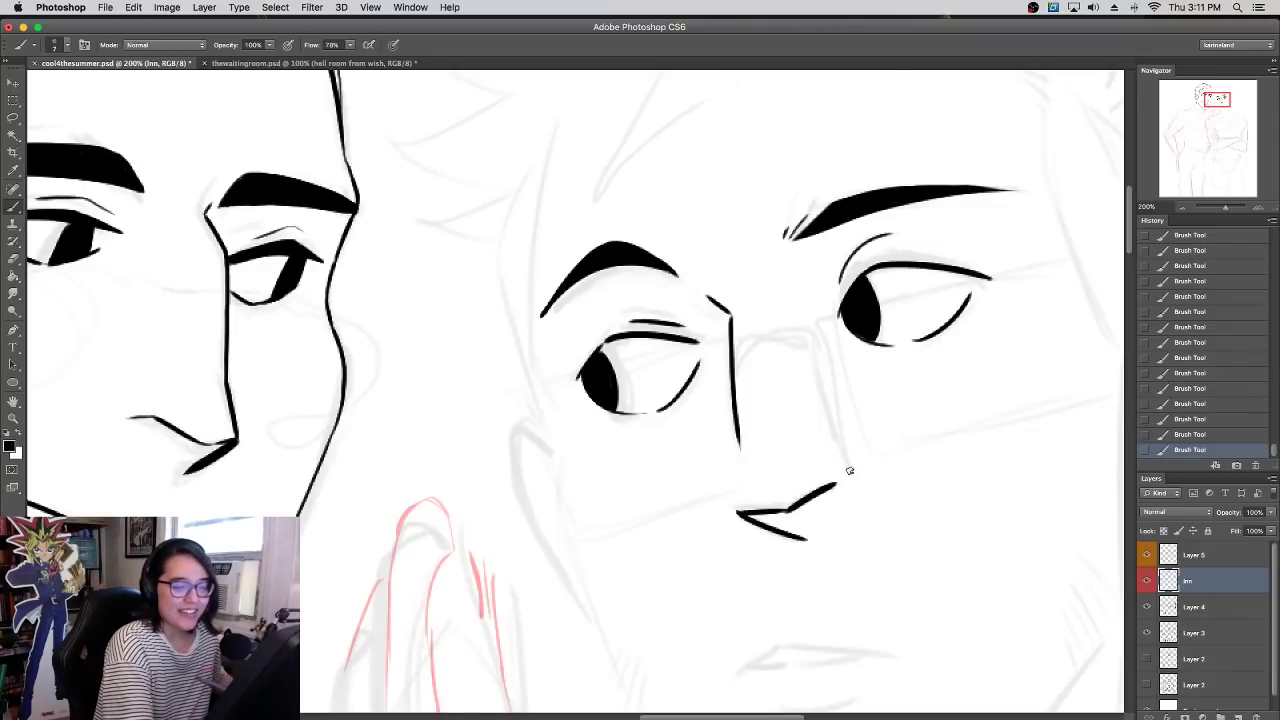
drag(816, 393, 766, 263)
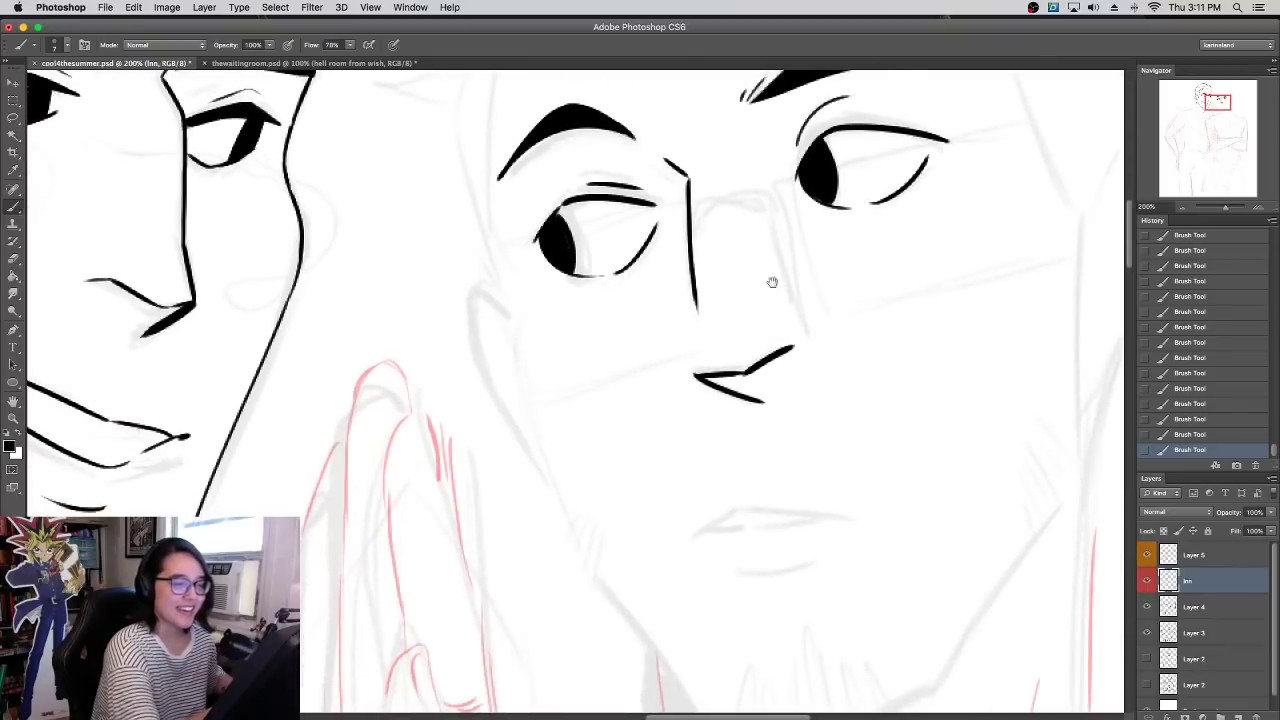
drag(762, 401, 757, 425)
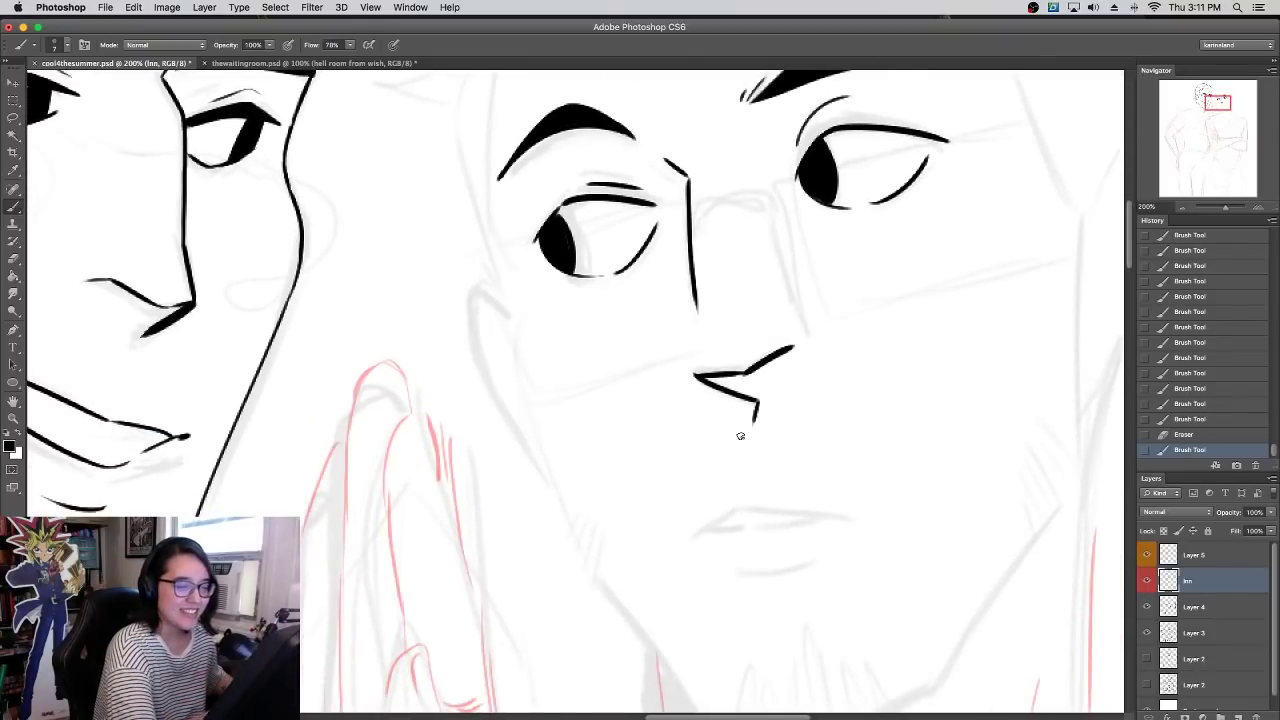
- Ink the upper lip line of the crossed-arm man's mouth, redrawing the stroke until it follows the sketch
mouse_move(697, 537)
mouse_down()
mouse_move(737, 503)
mouse_move(845, 513)
mouse_up()
key(super+z)
drag(727, 511, 845, 516)
key(super+z)
drag(728, 512, 848, 520)
key(super+z)
drag(728, 508, 833, 515)
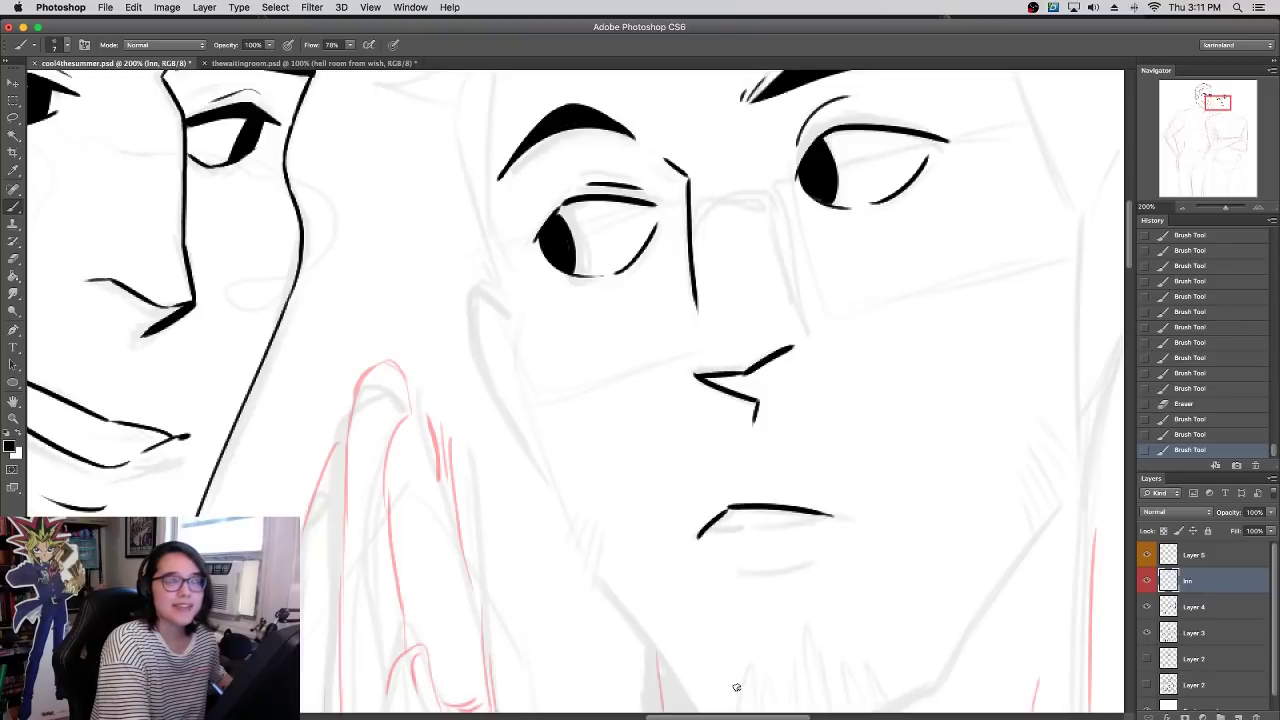
- Close the crossed-arm man's parted mouth shape with a broken lower line and ink the lower lip line beneath it
drag(706, 532, 814, 516)
drag(706, 530, 744, 507)
drag(730, 508, 762, 508)
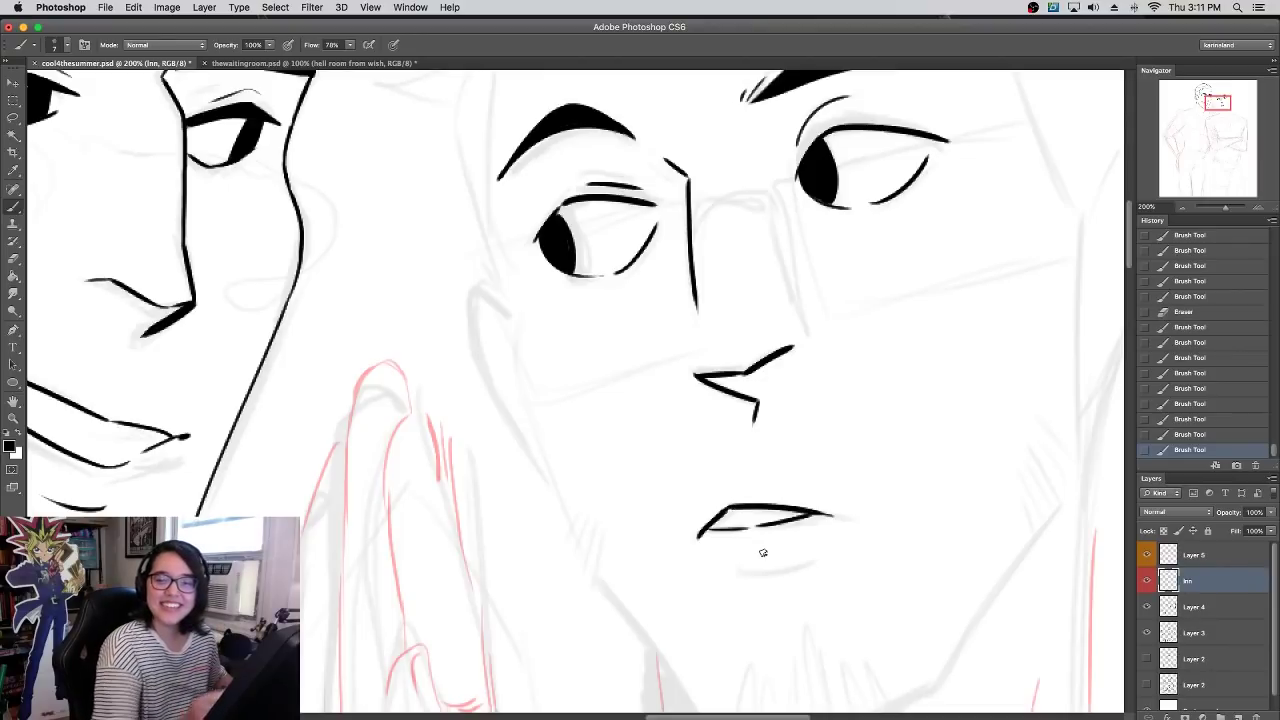
drag(737, 570, 815, 563)
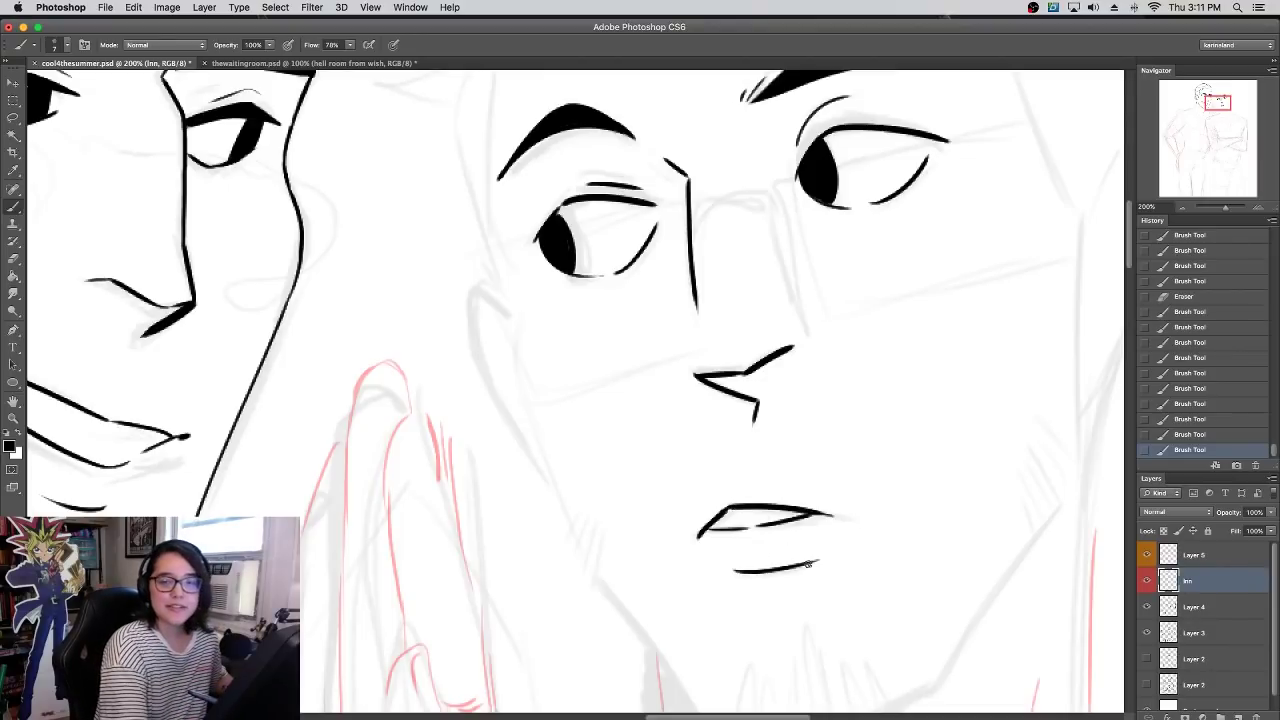
- Redraw the crossed-arm man's lower lip line as a single slightly curved stroke beneath the mouth
key(super+z)
mouse_move(728, 570)
mouse_down()
mouse_move(837, 548)
mouse_move(851, 522)
mouse_move(765, 565)
mouse_move(839, 544)
mouse_up()
key(super+z)
key(super+z)
drag(730, 569, 818, 562)
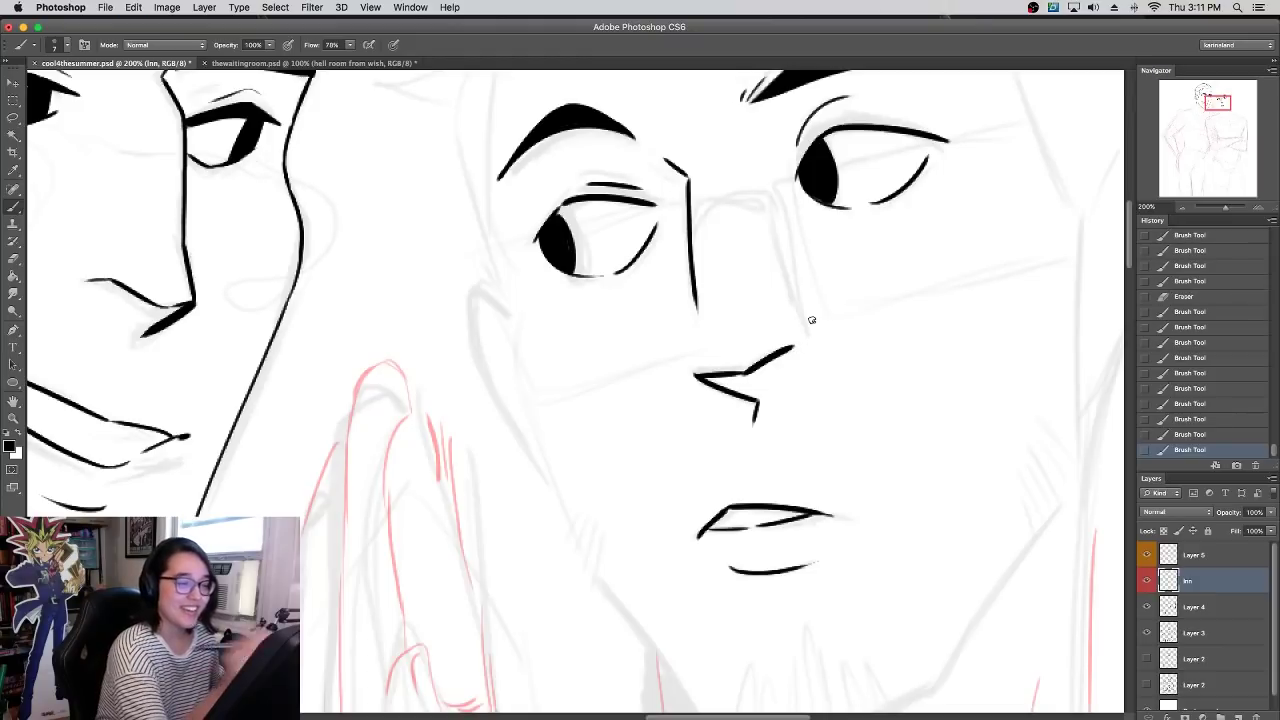
- Ink the slanted top rims of the crossed-arm man's glasses across both eyes and the arched bridge joining them
drag(478, 274, 672, 208)
key(ctrl+z)
drag(478, 274, 688, 206)
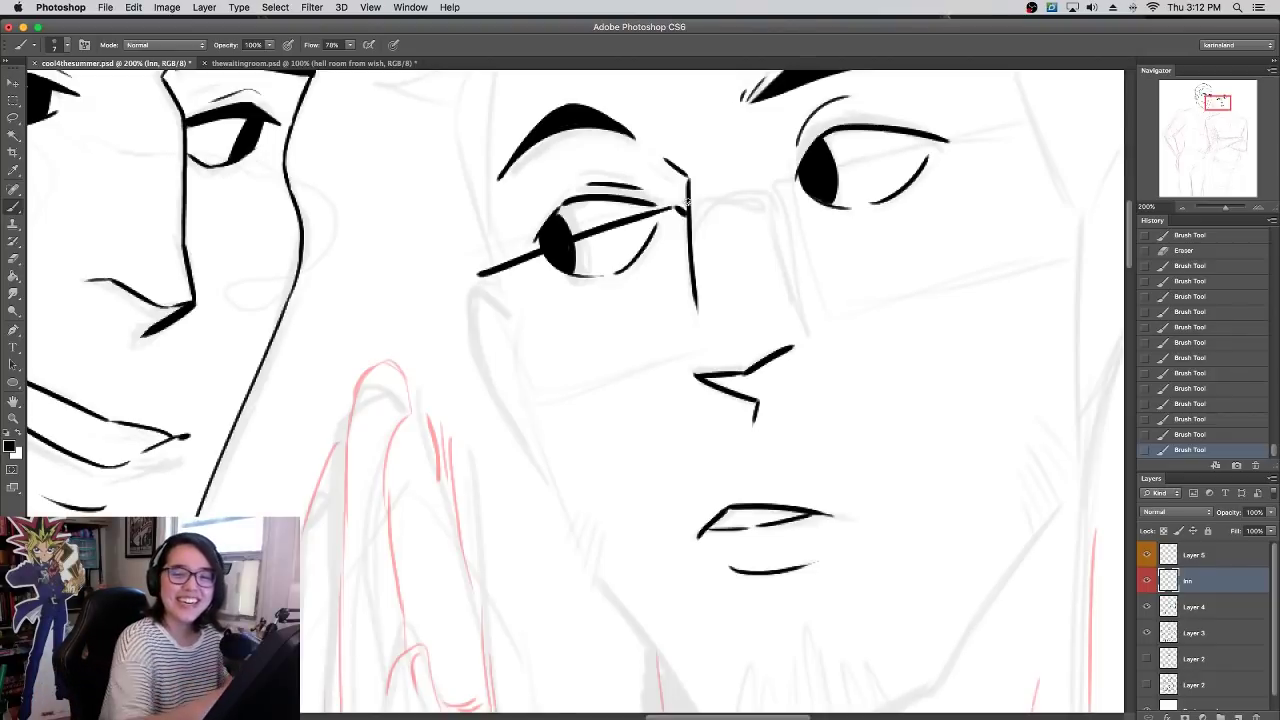
drag(691, 216, 1003, 108)
key(super+z)
drag(778, 186, 912, 144)
drag(834, 168, 1025, 118)
- Ink the outer side and lower rim of the far lens, redrawing the strokes until they follow the sketch
mouse_move(490, 278)
mouse_down()
mouse_move(549, 417)
mouse_move(683, 342)
mouse_up()
key(super+z)
drag(546, 396, 672, 352)
key(super+z)
drag(543, 395, 722, 335)
key(super+z)
drag(543, 395, 712, 338)
- Ink the near lens's lower rim and its inner side so that they meet in a sharp corner
drag(815, 312, 1021, 252)
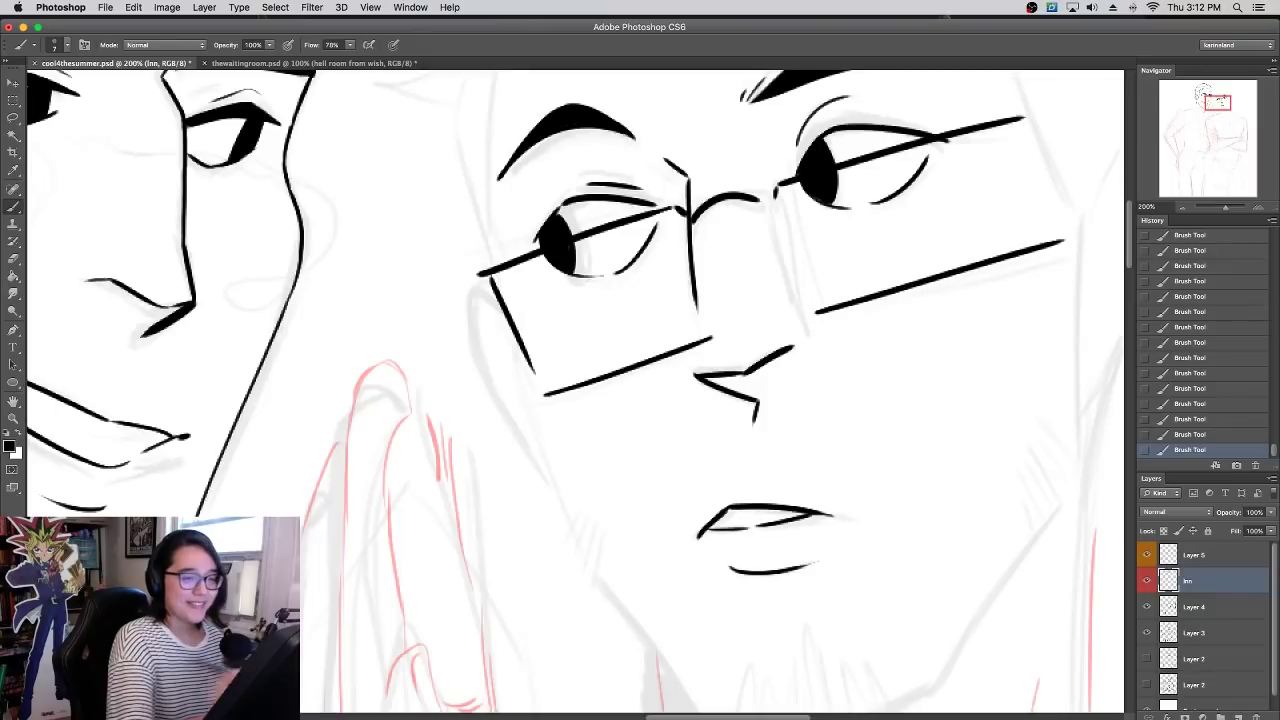
key(super+z)
drag(815, 318, 1080, 240)
key(super+z)
drag(812, 316, 1055, 250)
drag(777, 199, 815, 320)
key(e)
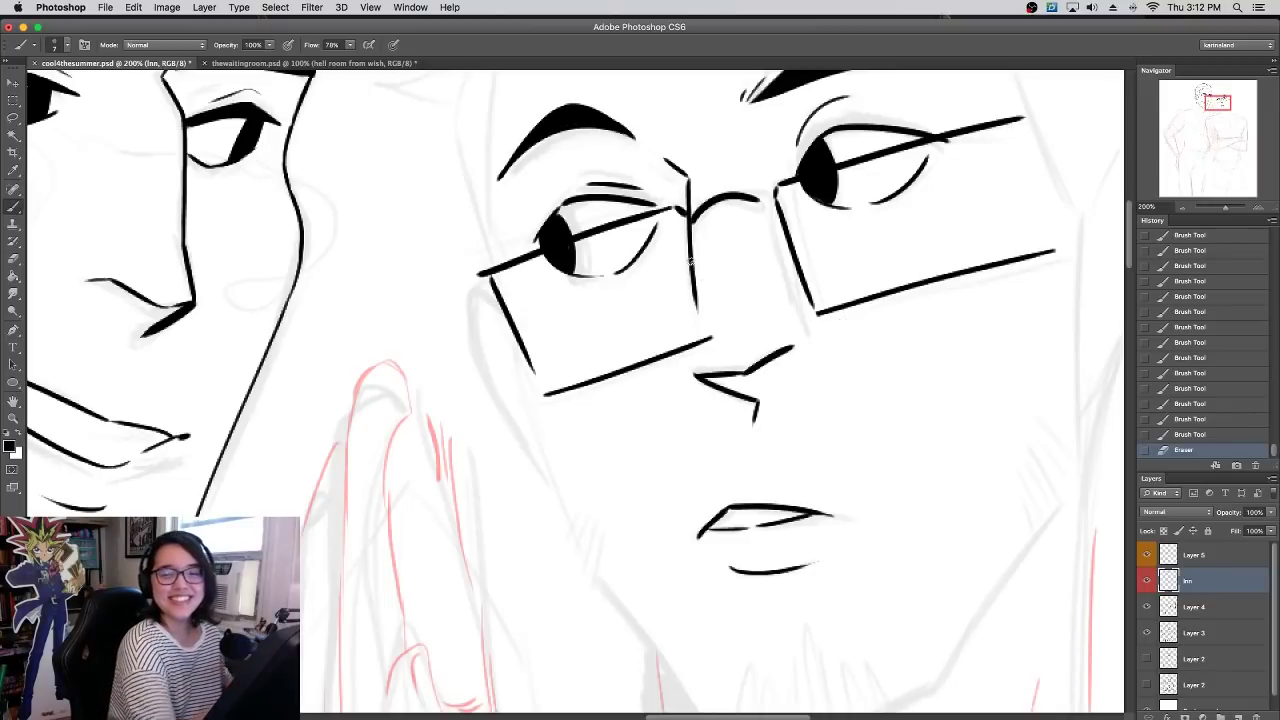
- Thicken the far lens's top rim and the bridge of the glasses with extra black strokes
scroll(580, 329, up, 3)
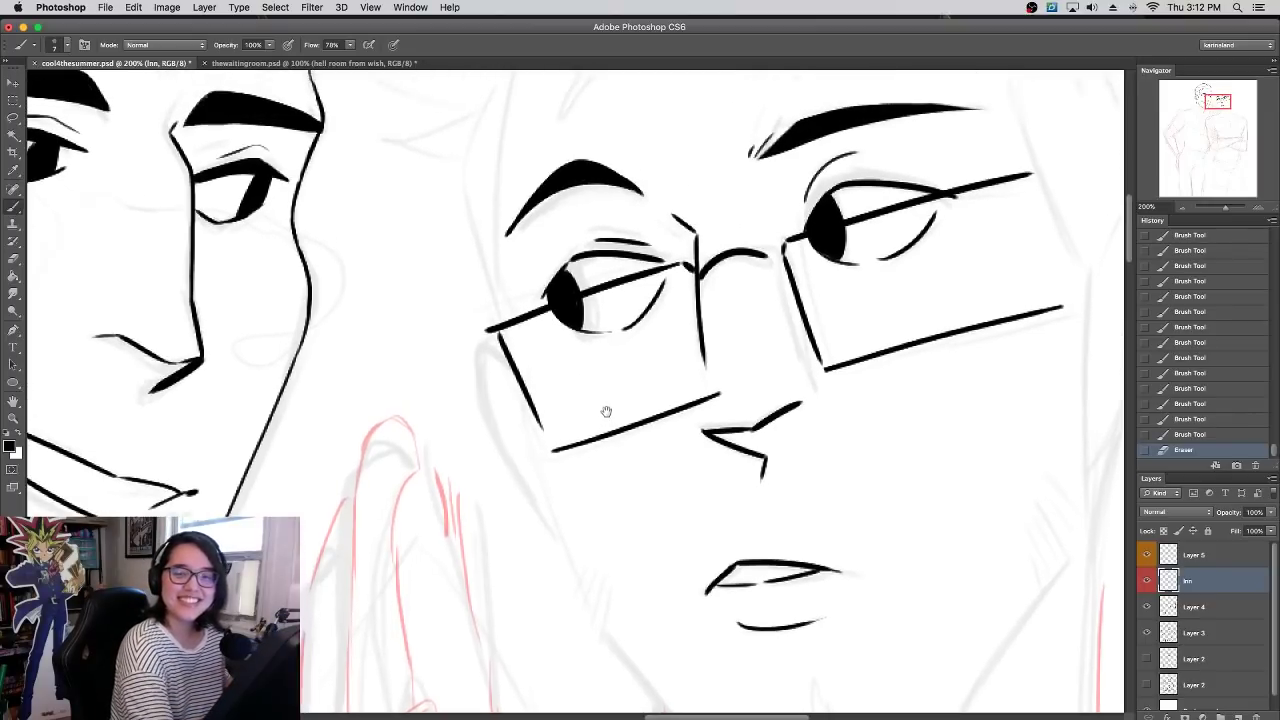
drag(484, 336, 655, 276)
drag(488, 337, 607, 292)
drag(661, 272, 685, 267)
mouse_move(667, 271)
mouse_down()
mouse_move(717, 235)
mouse_move(697, 276)
mouse_up()
drag(685, 267, 698, 275)
drag(688, 268, 782, 257)
key(super+z)
drag(700, 275, 786, 252)
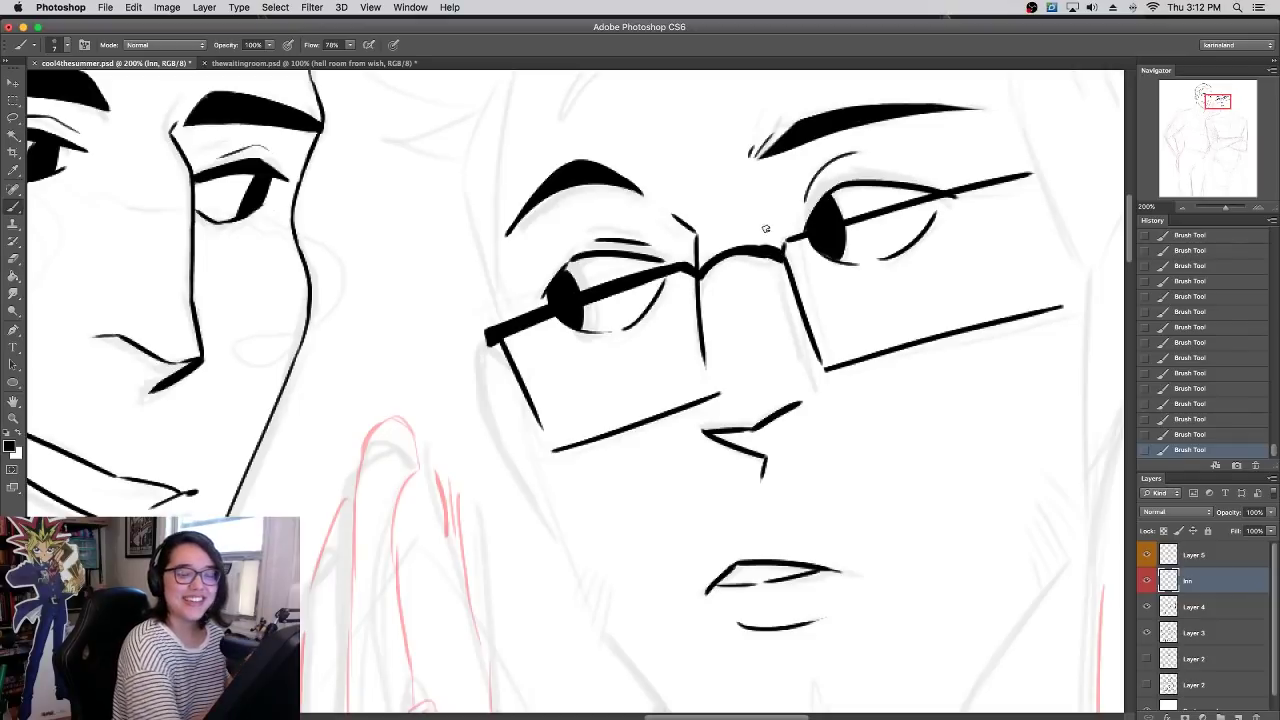
mouse_move(724, 261)
mouse_down()
mouse_move(688, 276)
mouse_move(751, 250)
mouse_move(727, 262)
mouse_move(783, 258)
mouse_up()
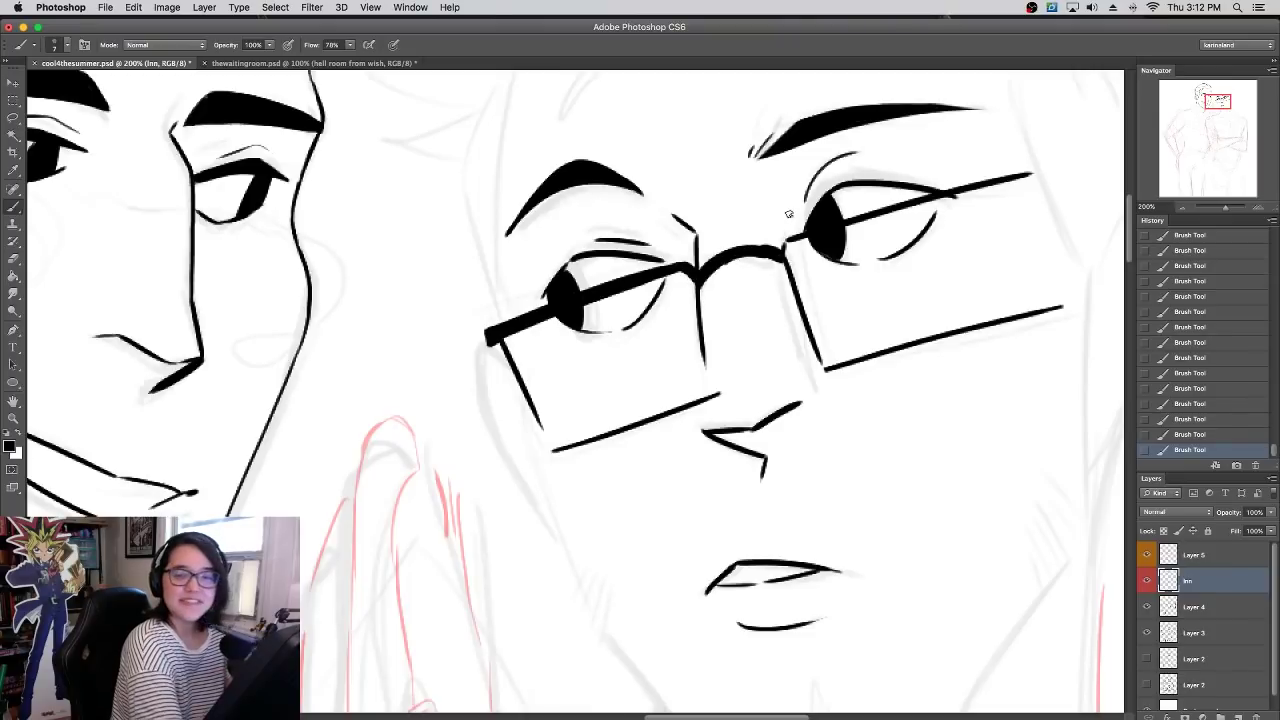
- Thicken the near lens's top rim, then trim its lower rim and close the lens with an outer side
mouse_move(726, 268)
mouse_down()
mouse_move(752, 257)
mouse_move(792, 268)
mouse_move(786, 238)
mouse_move(1030, 178)
mouse_up()
key(super+z)
drag(786, 243, 808, 235)
drag(848, 228, 1040, 173)
key(super+z)
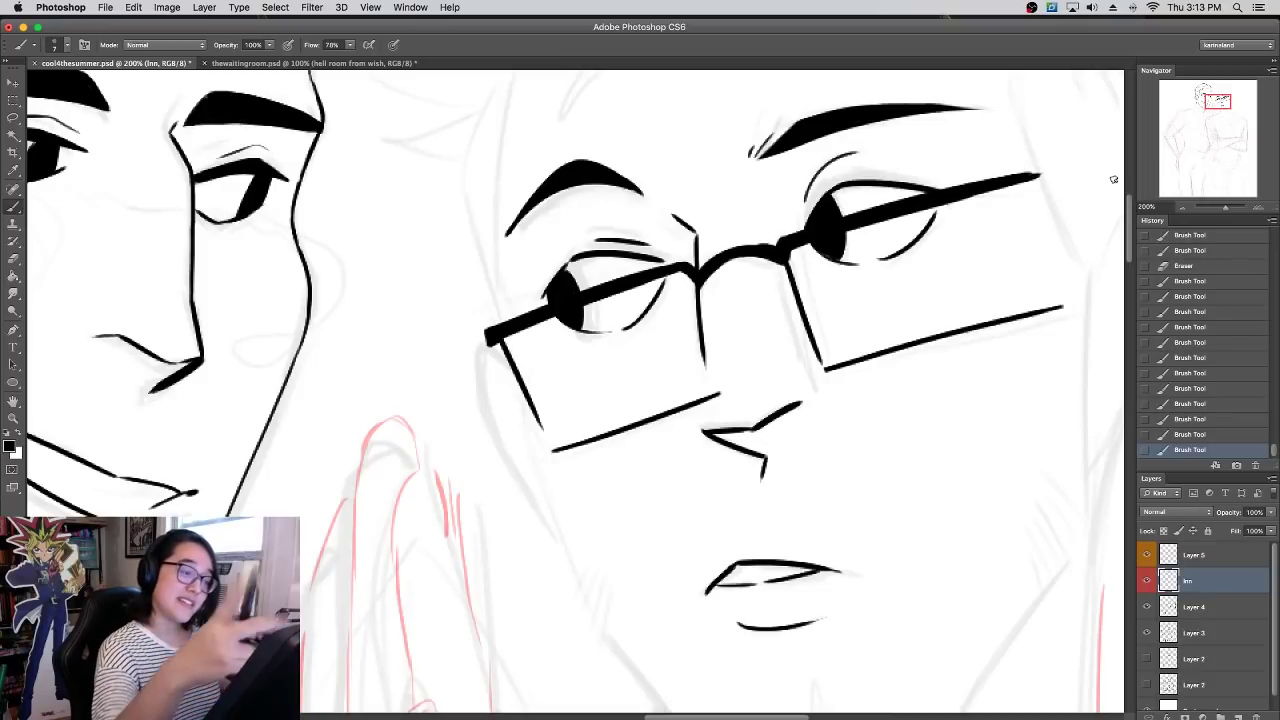
drag(1044, 312, 1065, 309)
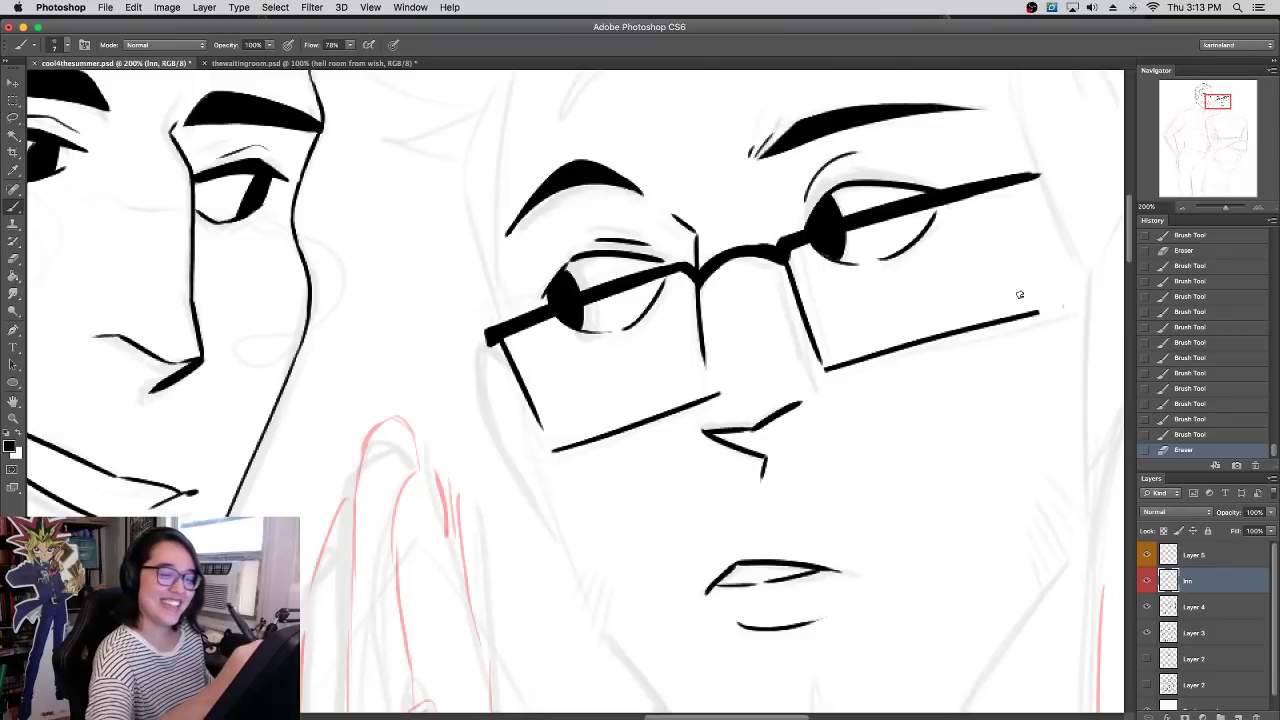
mouse_move(1038, 311)
mouse_down()
mouse_move(1022, 183)
mouse_move(1032, 176)
mouse_up()
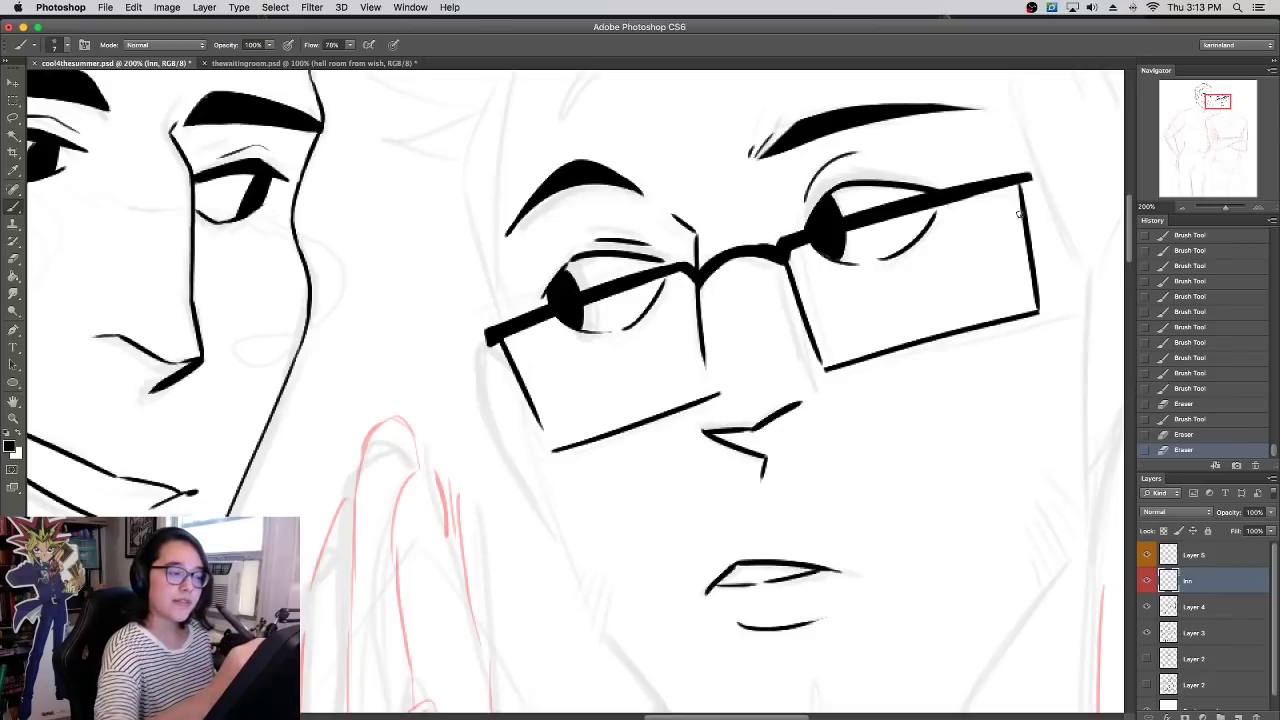
- Thicken the upper parts of both lenses' outer sides to form the frame's heavy hinge corners
mouse_move(497, 342)
mouse_down()
mouse_move(518, 392)
mouse_move(502, 350)
mouse_up()
drag(1025, 180, 1028, 234)
key(ctrl+z)
drag(1021, 172, 1031, 244)
mouse_move(1024, 188)
mouse_down()
mouse_move(1030, 238)
mouse_move(1026, 210)
mouse_up()
drag(1025, 196, 1029, 226)
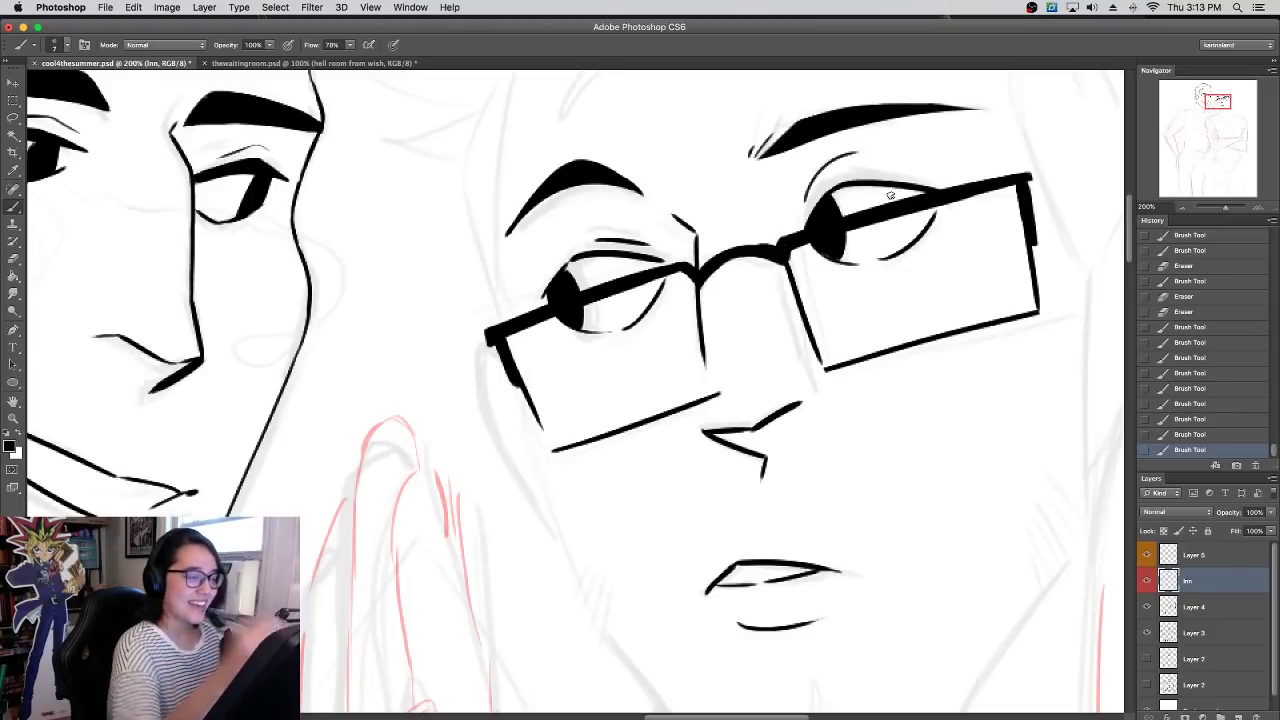
- Ink the pointed, curved lock of hair falling over the crossed-arm man's forehead
scroll(890, 195, up, 5)
mouse_move(705, 183)
mouse_down()
mouse_move(606, 206)
mouse_move(567, 310)
mouse_move(716, 182)
mouse_up()
key(ctrl+z)
drag(568, 312, 686, 203)
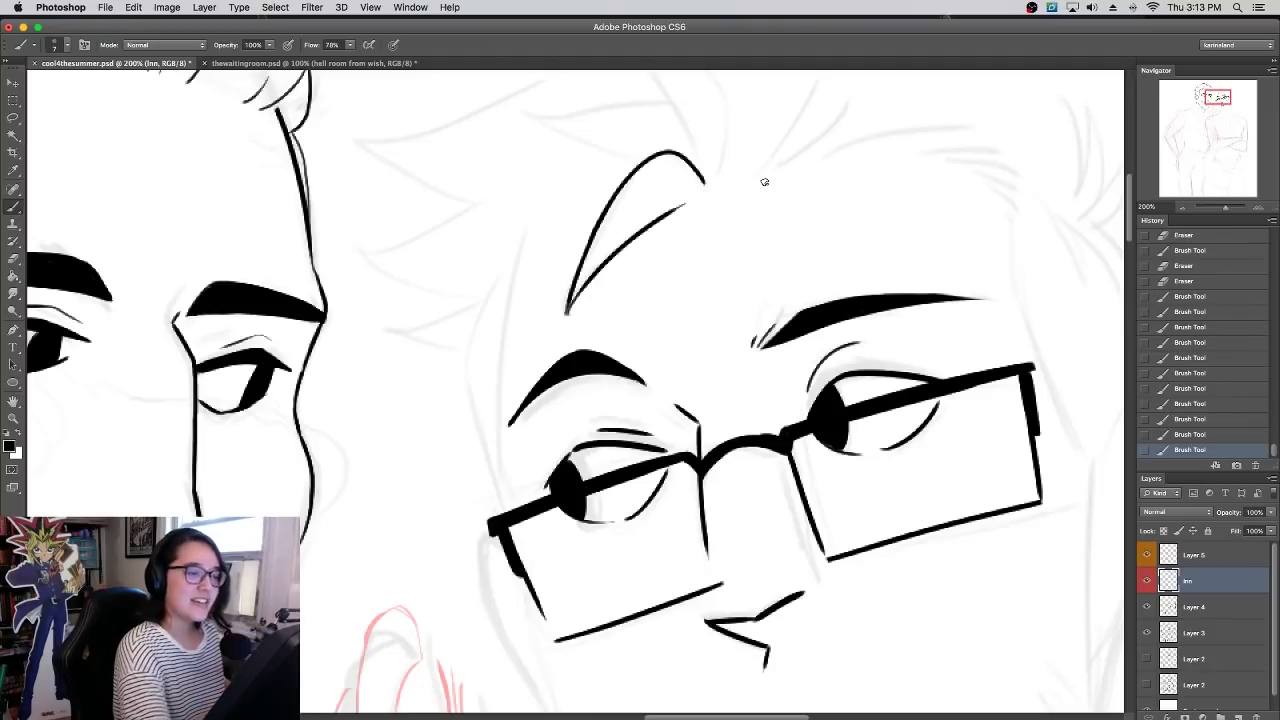
- Ink the two pointed tufts above the forelock and the short hatched strokes along the forehead hairline
scroll(779, 366, up, 3)
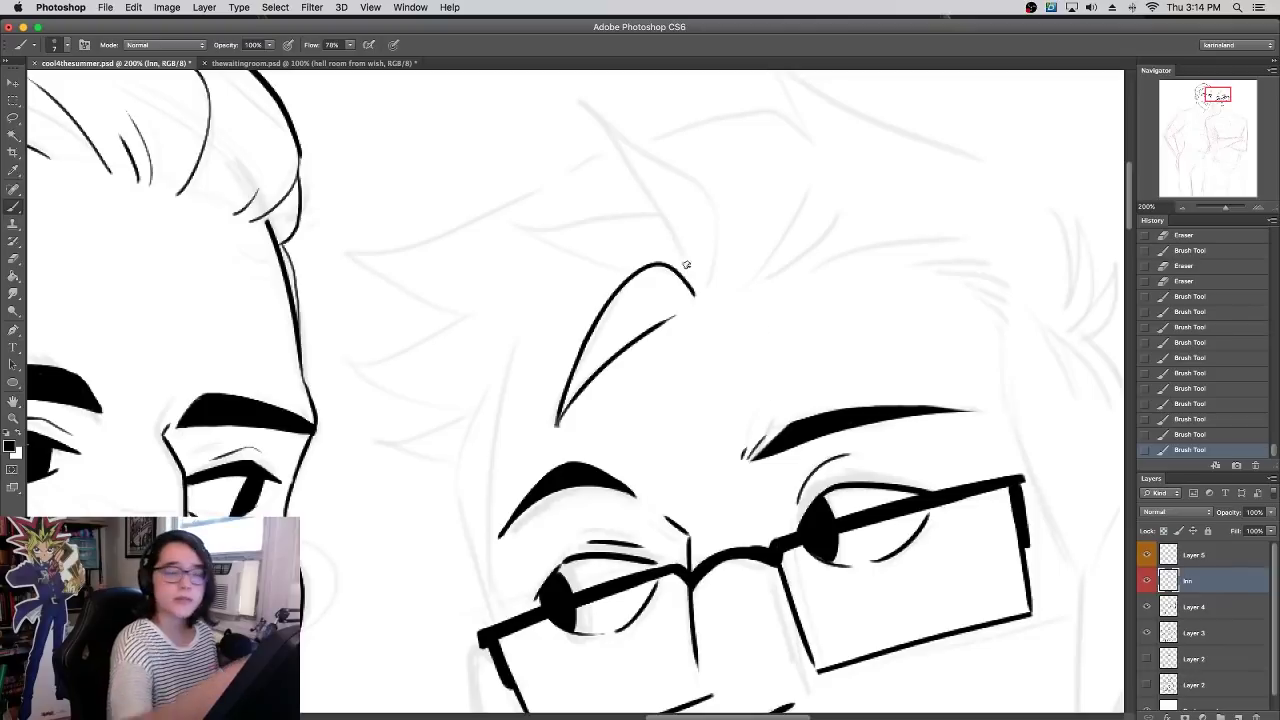
mouse_move(630, 272)
mouse_down()
mouse_move(527, 230)
mouse_move(640, 218)
mouse_move(691, 270)
mouse_move(598, 118)
mouse_move(706, 156)
mouse_move(707, 295)
mouse_move(790, 242)
mouse_up()
mouse_move(754, 286)
mouse_down()
mouse_move(812, 236)
mouse_move(811, 203)
mouse_up()
key(super+z)
drag(802, 266, 814, 248)
mouse_move(818, 268)
mouse_down()
mouse_move(840, 248)
mouse_move(986, 243)
mouse_up()
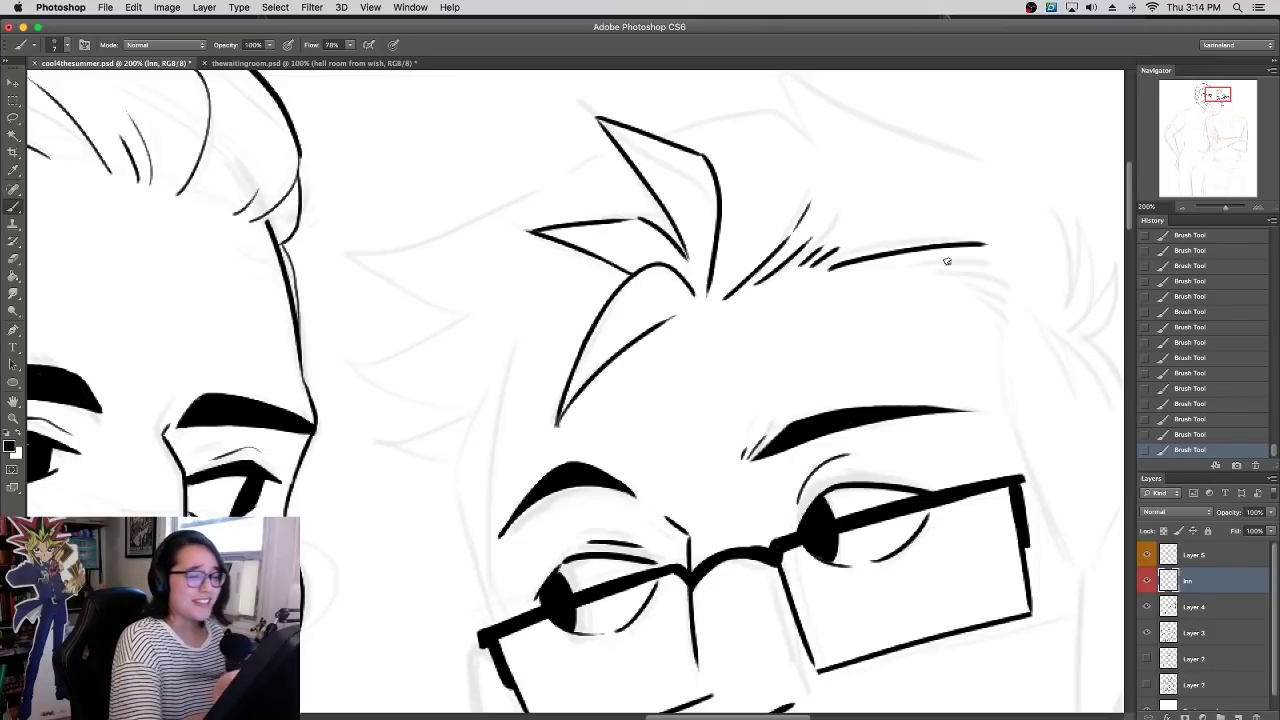
mouse_move(903, 264)
mouse_down()
mouse_move(996, 259)
mouse_move(976, 272)
mouse_move(1008, 296)
mouse_move(1006, 320)
mouse_up()
- Ink the far temple line from the glasses up towards the hair, redrawing it until it follows the sketch
mouse_move(962, 357)
mouse_down()
mouse_move(714, 189)
mouse_move(757, 197)
mouse_move(808, 322)
mouse_up()
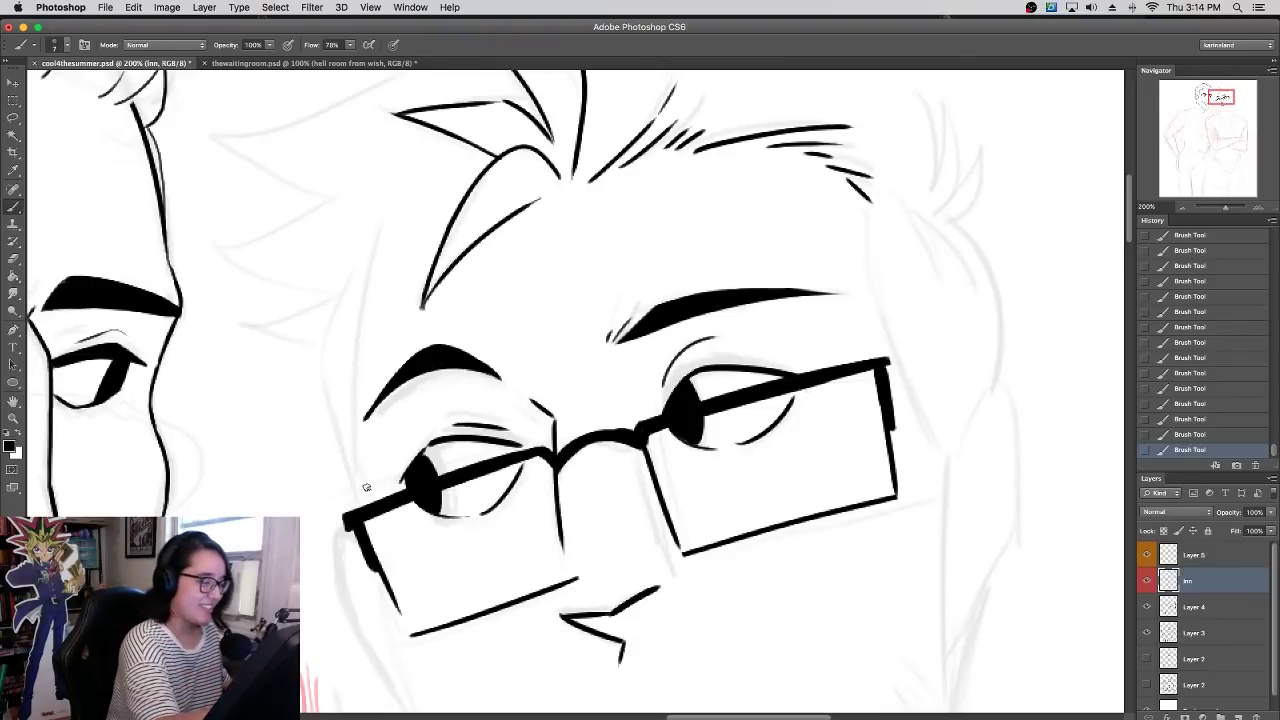
mouse_move(372, 500)
mouse_down()
mouse_move(359, 472)
mouse_move(394, 234)
mouse_up()
key(super+z)
mouse_move(372, 500)
mouse_down()
mouse_move(365, 341)
mouse_move(388, 249)
mouse_up()
key(super+z)
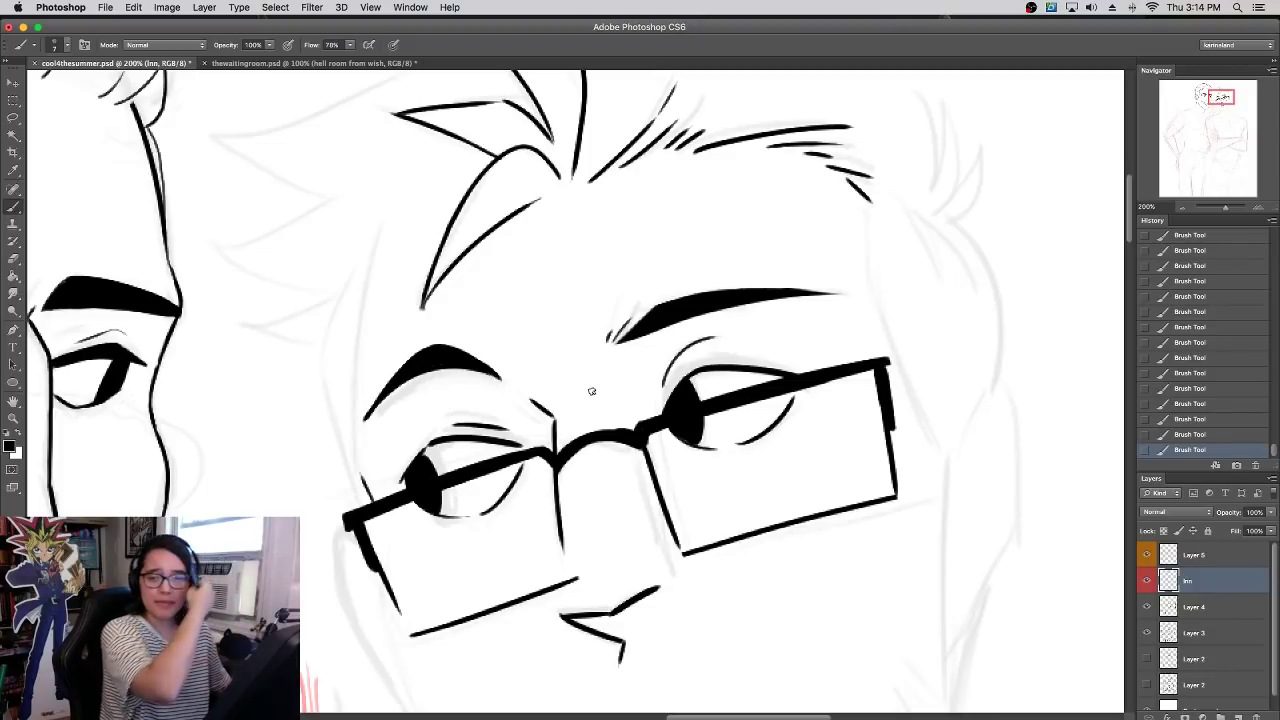
drag(356, 478, 388, 222)
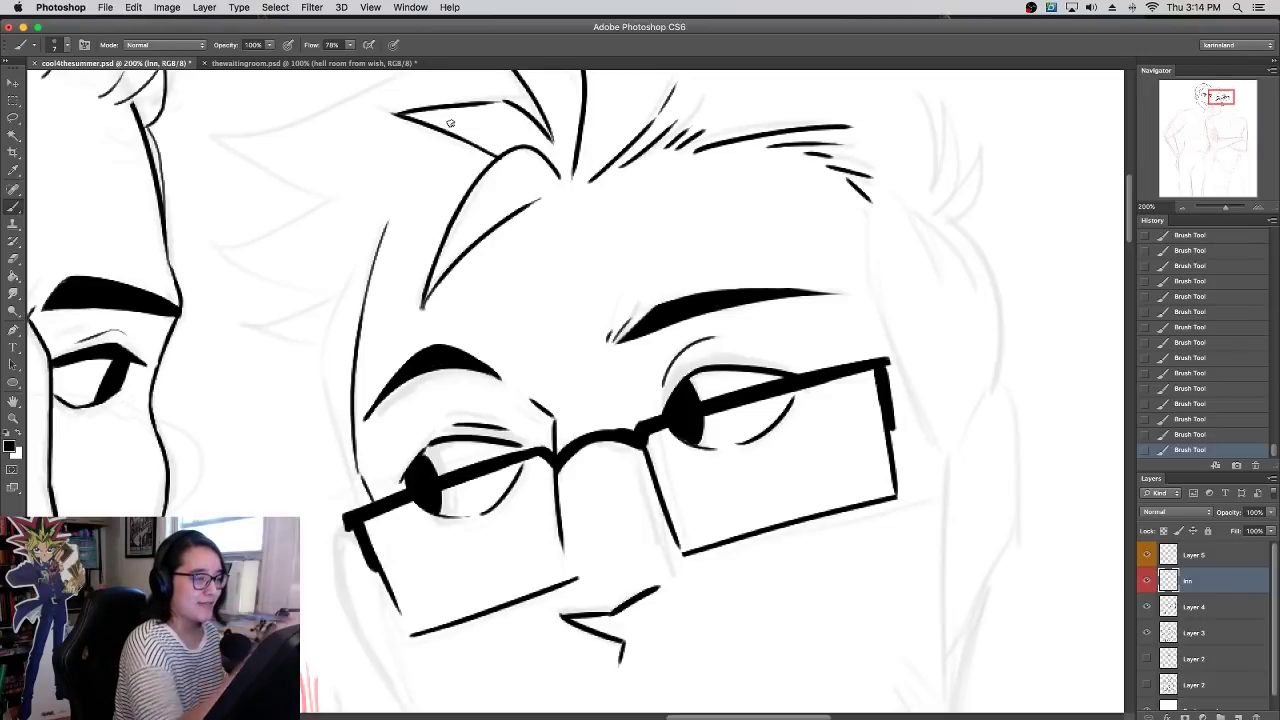
- Ink the hairline strokes above the far temple, joining the forelock and meeting the shortened temple line
drag(350, 210, 456, 216)
key(super+z)
drag(348, 210, 455, 218)
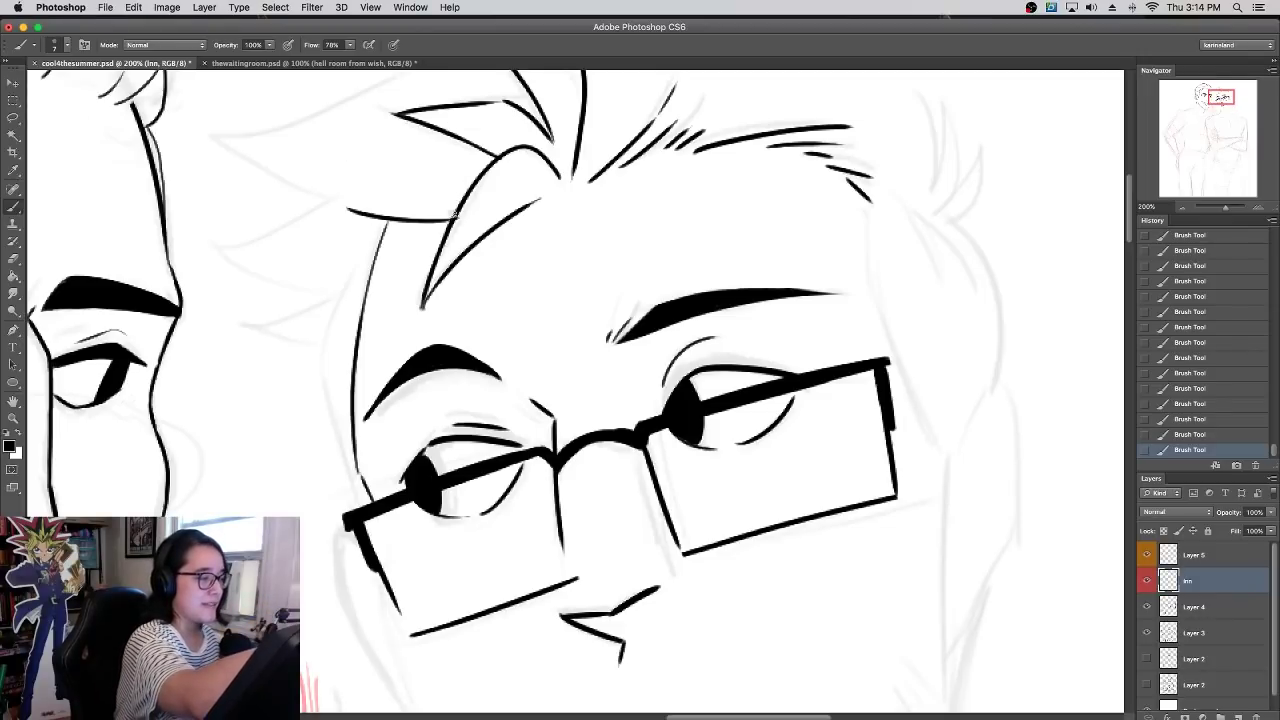
key(super+z)
mouse_move(361, 213)
mouse_down()
mouse_move(454, 217)
mouse_move(372, 255)
mouse_move(406, 256)
mouse_move(413, 227)
mouse_move(427, 228)
mouse_up()
key(super+z)
key(super+z)
key(super+z)
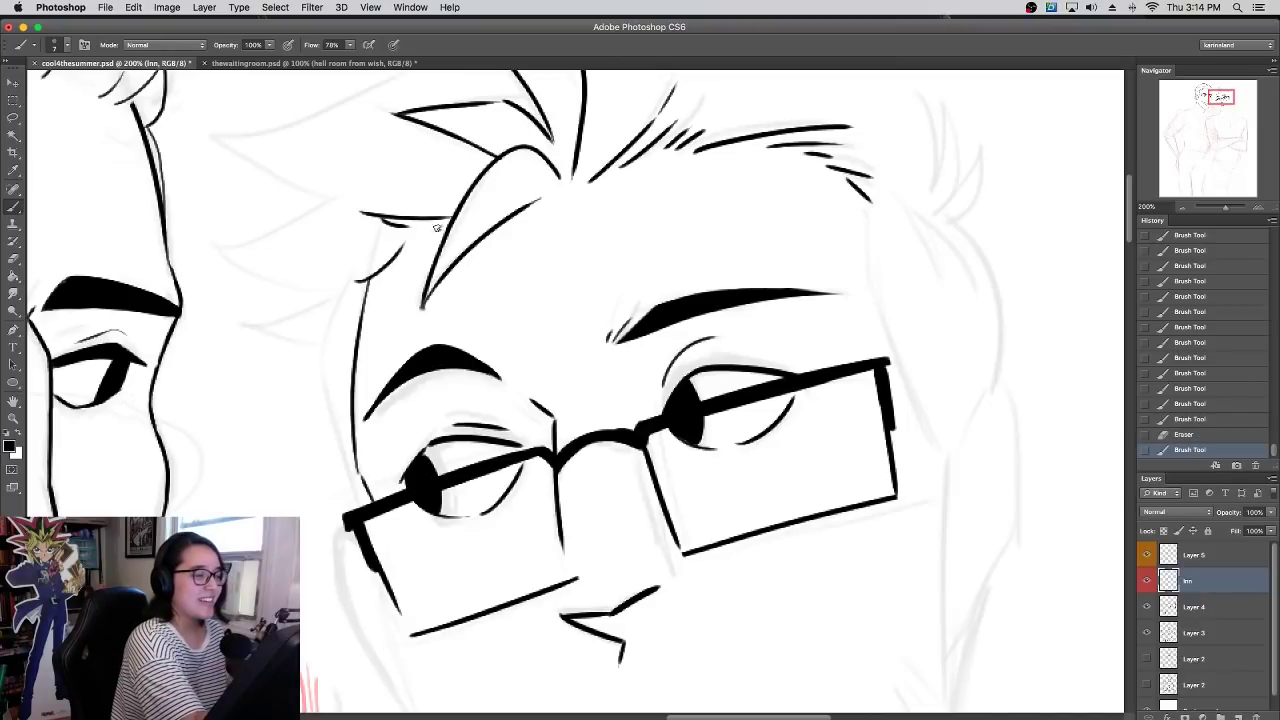
- Erase the stray overlap at the far temple hairline and add short hair strokes beneath it
key(e)
mouse_move(387, 223)
mouse_down()
mouse_move(401, 233)
mouse_move(427, 178)
mouse_up()
key(b)
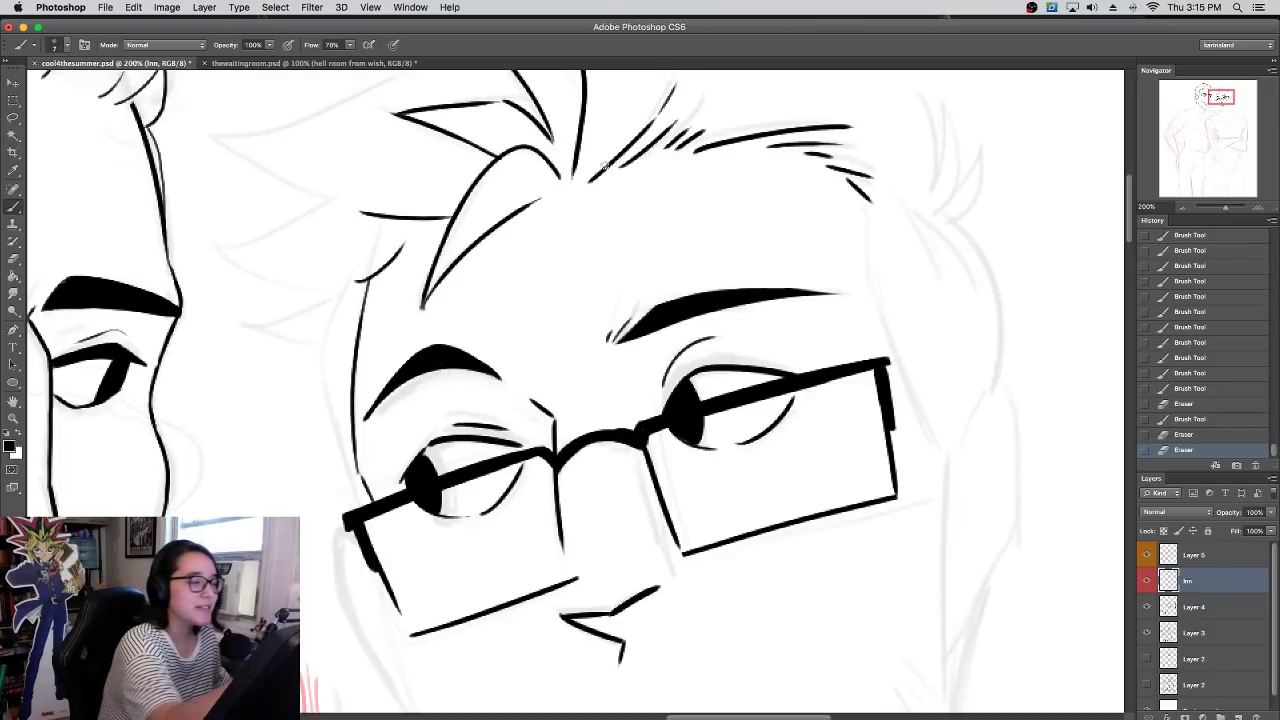
drag(386, 246, 432, 228)
key(super+z)
key(super+z)
key(super+z)
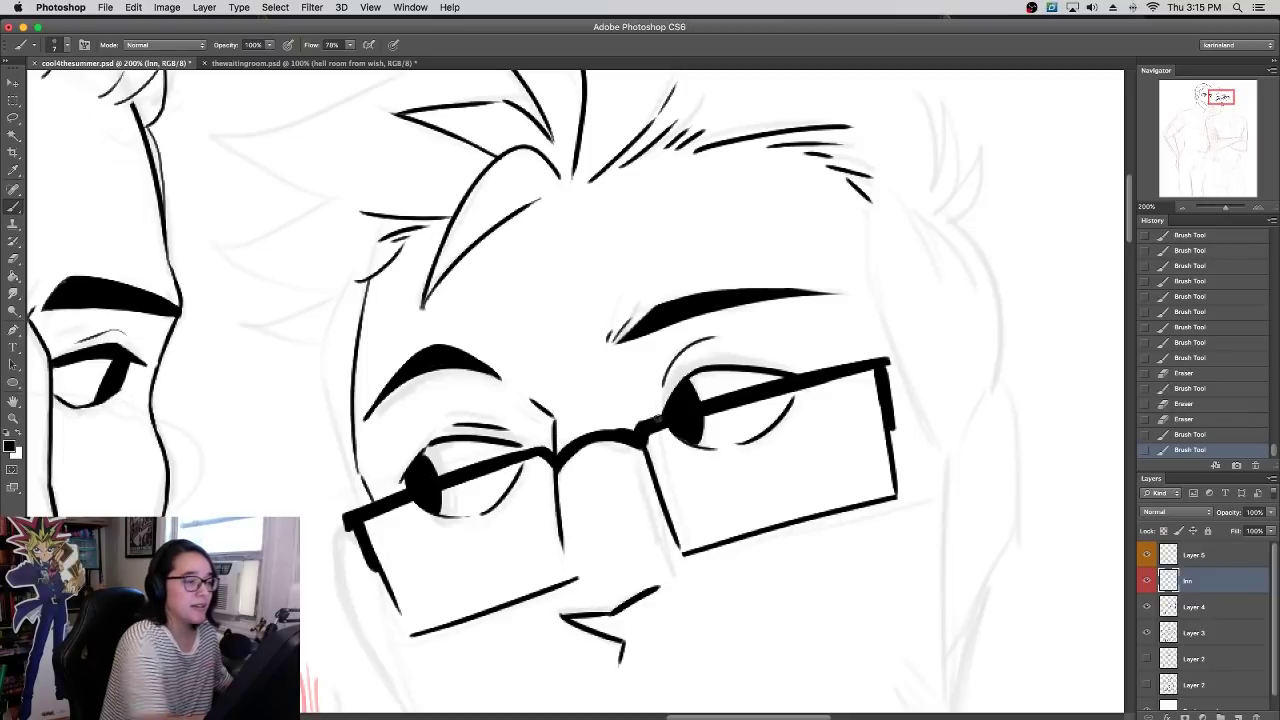
- Ink the pointed side tufts at the far side of the head and the jagged sideburn running down to the glasses
mouse_move(283, 295)
mouse_down()
mouse_move(338, 297)
mouse_move(224, 258)
mouse_move(305, 205)
mouse_up()
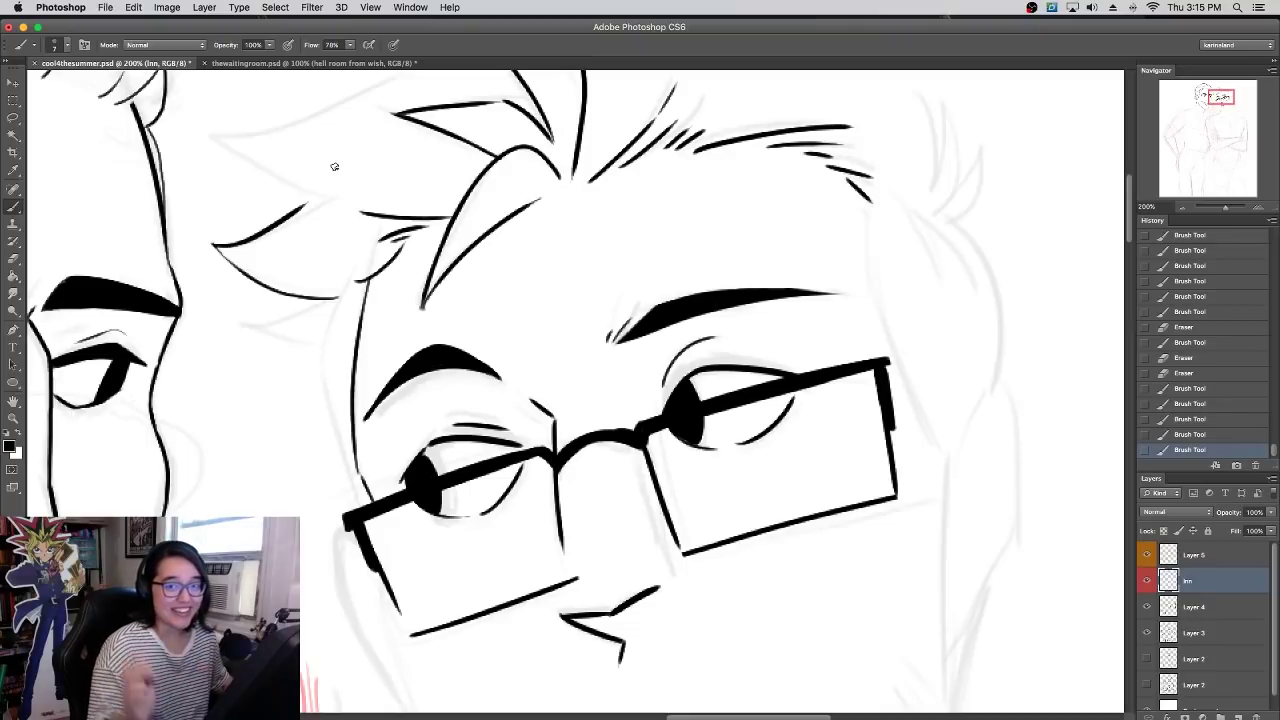
mouse_move(330, 298)
mouse_down()
mouse_move(250, 323)
mouse_move(338, 349)
mouse_move(353, 500)
mouse_up()
key(super+z)
mouse_move(334, 375)
mouse_down()
mouse_move(326, 408)
mouse_move(354, 502)
mouse_up()
key(super+z)
mouse_move(333, 377)
mouse_down()
mouse_move(358, 505)
mouse_move(313, 367)
mouse_up()
- Ink the large swept spike's upper edge and continue the hair outline over the crown behind the front tufts
drag(460, 345, 495, 545)
mouse_move(368, 403)
mouse_down()
mouse_move(256, 343)
mouse_move(476, 248)
mouse_up()
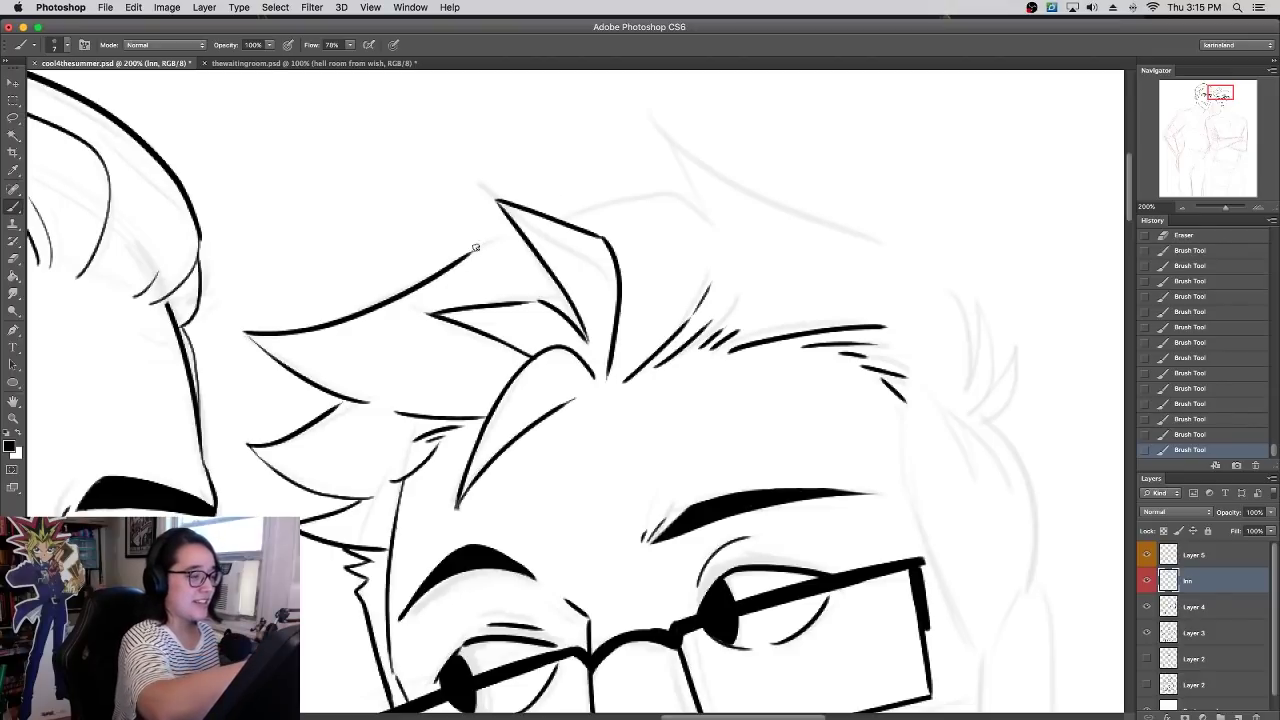
drag(472, 250, 518, 232)
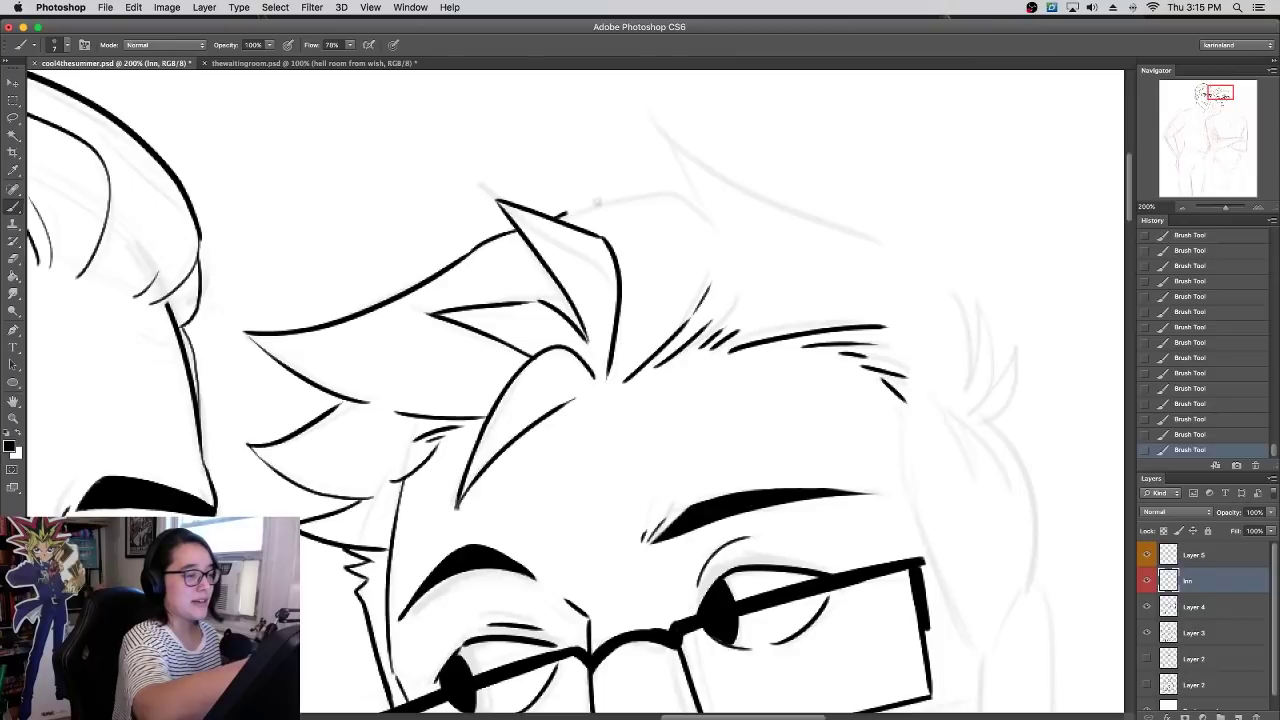
drag(556, 214, 725, 222)
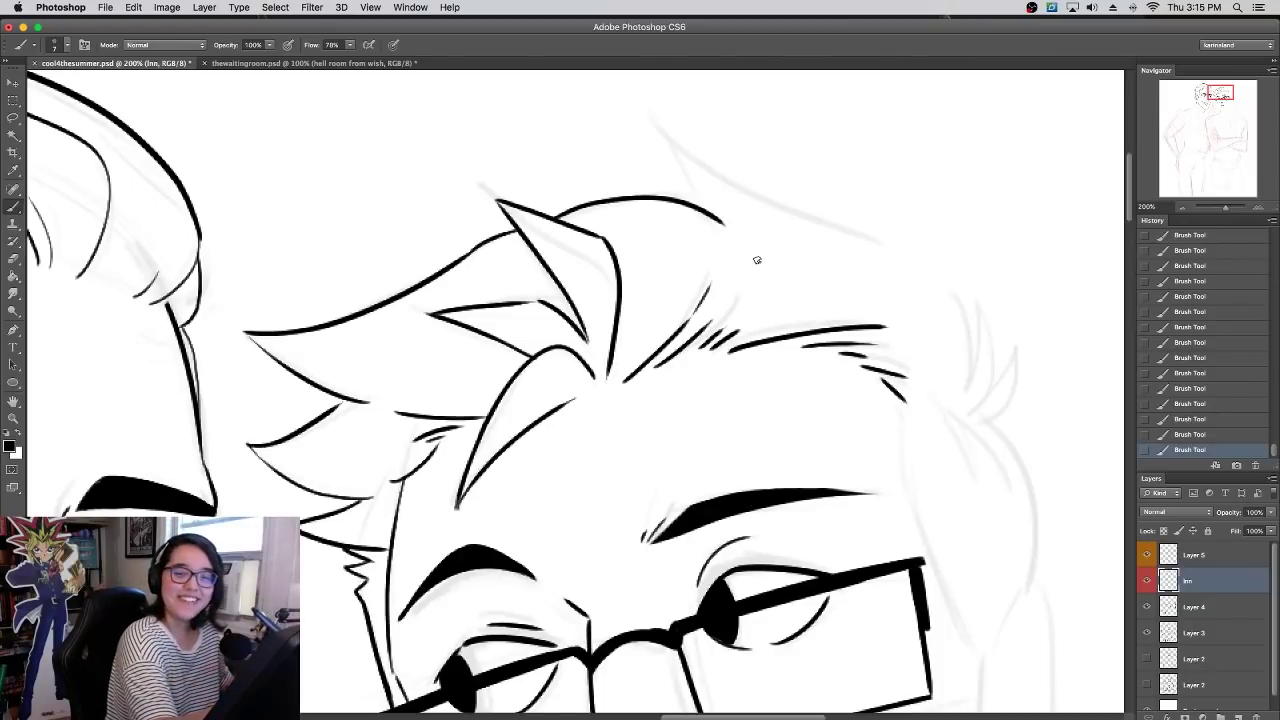
- Ink the pointed crown spike and the long sweeping hair outline curving down the back of the head
mouse_move(707, 213)
mouse_down()
mouse_move(666, 136)
mouse_move(894, 222)
mouse_up()
key(super+z)
mouse_move(665, 131)
mouse_down()
mouse_move(985, 385)
mouse_move(720, 177)
mouse_move(965, 308)
mouse_move(970, 398)
mouse_up()
key(cmd+z)
key(super+z)
drag(665, 131, 963, 357)
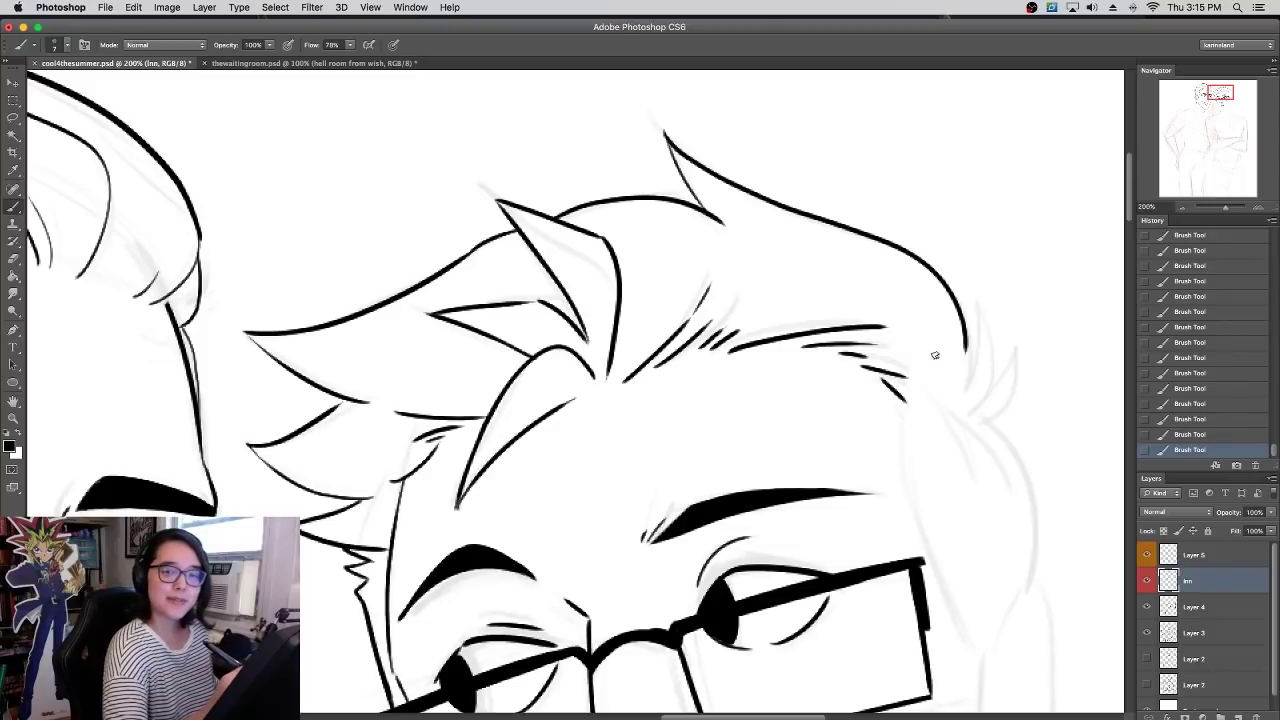
- Ink two small pointed tufts at the back of the head where the long hair outline ends
drag(966, 345, 967, 392)
key(super+z)
drag(965, 342, 966, 390)
drag(976, 306, 978, 302)
mouse_move(978, 302)
mouse_down()
mouse_move(990, 338)
mouse_move(990, 396)
mouse_up()
key(super+z)
mouse_move(977, 302)
mouse_down()
mouse_move(998, 368)
mouse_move(987, 397)
mouse_up()
key(ctrl+z)
drag(978, 298, 990, 400)
drag(1019, 340, 984, 418)
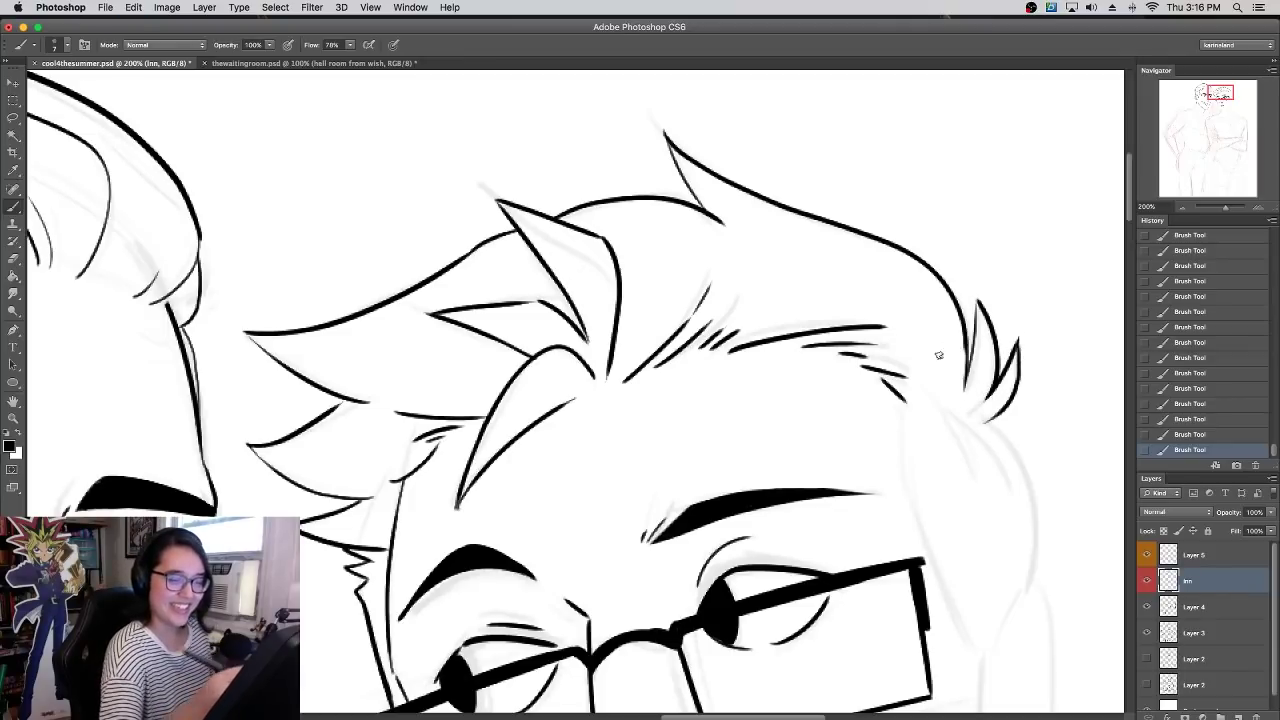
- Ink the near temple line and a jagged zigzag hairline running back from it above the sideburn
drag(908, 399, 898, 511)
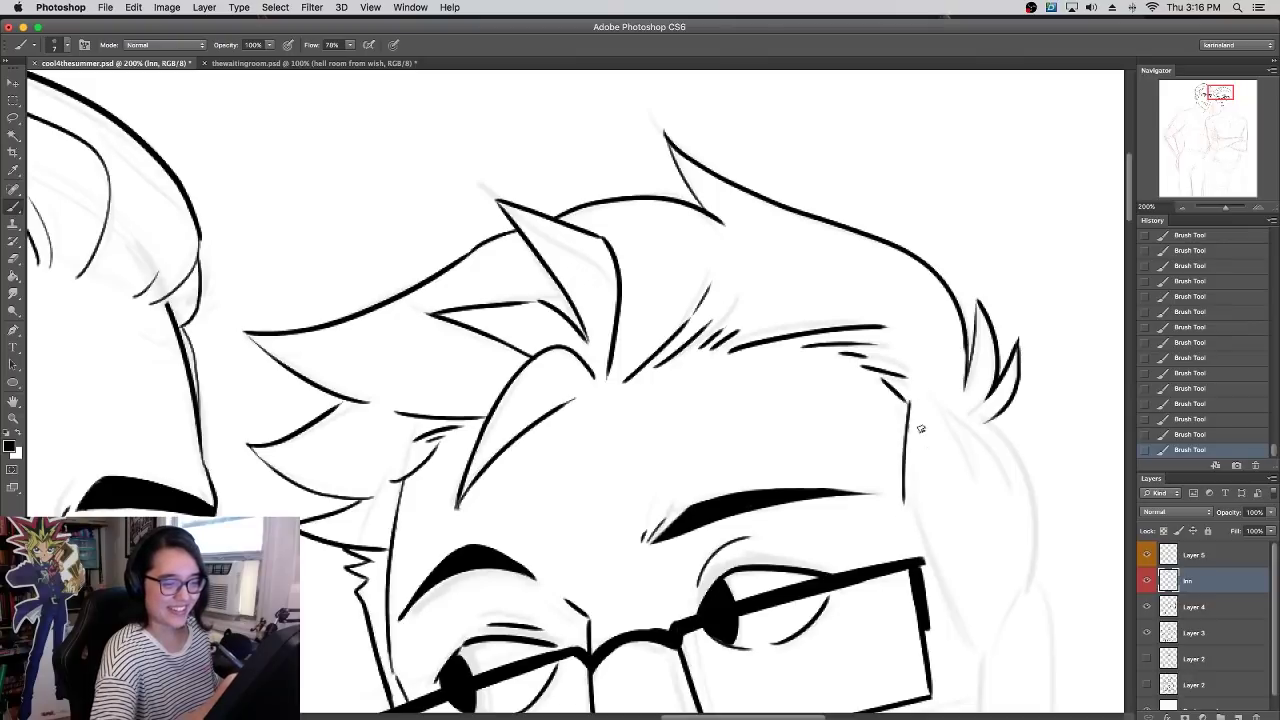
drag(912, 398, 918, 452)
drag(920, 396, 968, 462)
drag(952, 410, 970, 462)
drag(950, 406, 1008, 470)
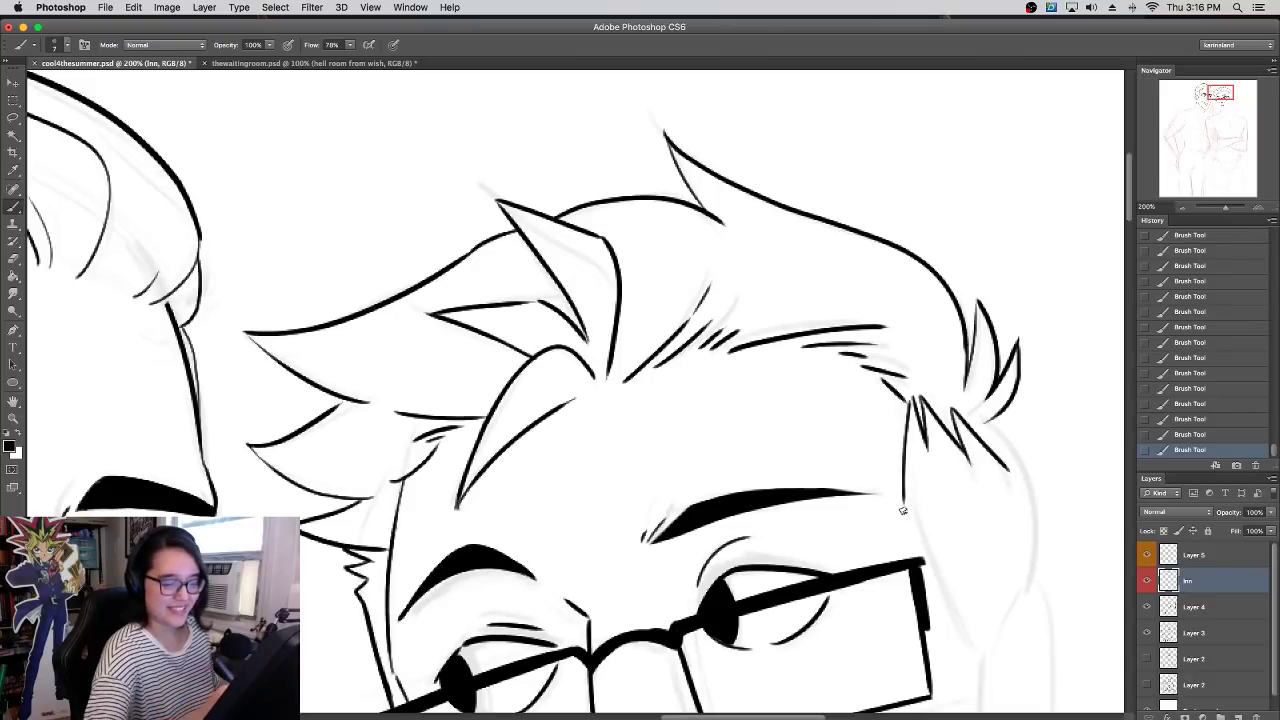
- Erase and redraw the near temple line down along the sideburn, then close the sideburn's point with a rising rear edge
key(e)
drag(906, 402, 903, 509)
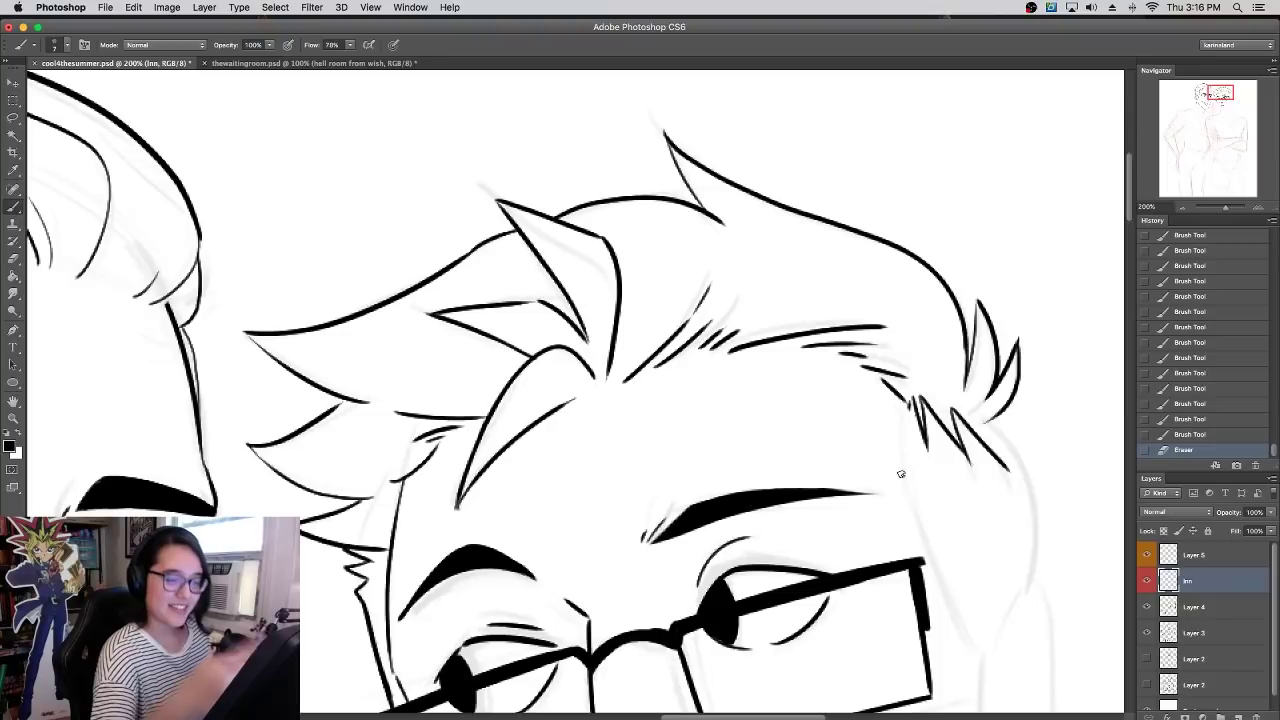
key(b)
mouse_move(911, 395)
mouse_down()
mouse_move(908, 488)
mouse_move(991, 690)
mouse_up()
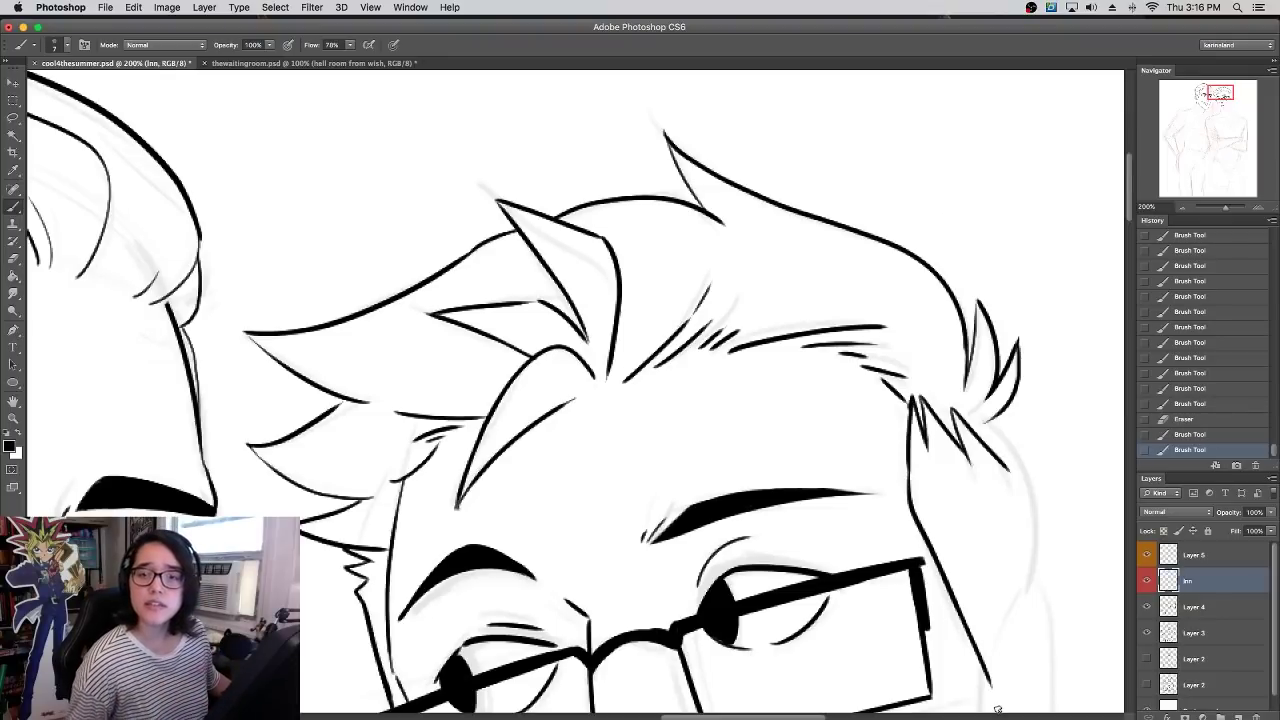
scroll(814, 363, down, 4)
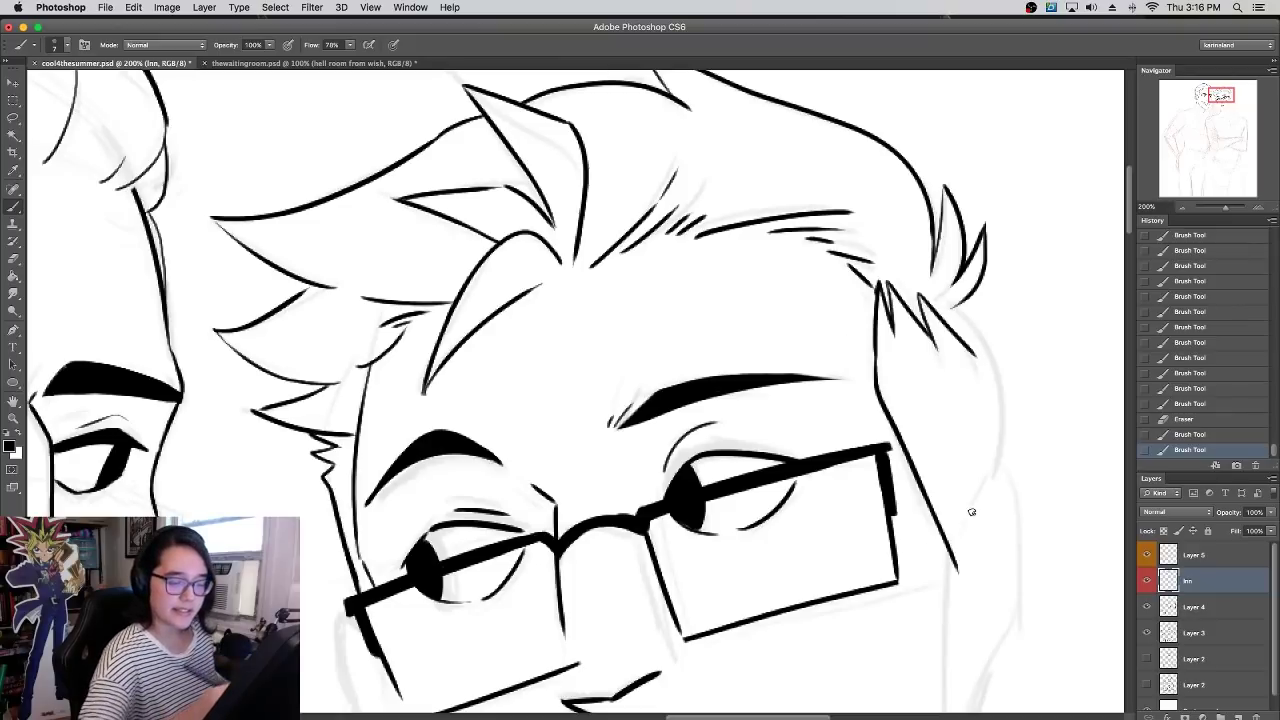
mouse_move(943, 535)
mouse_down()
mouse_move(947, 571)
mouse_move(954, 542)
mouse_move(931, 575)
mouse_move(993, 475)
mouse_up()
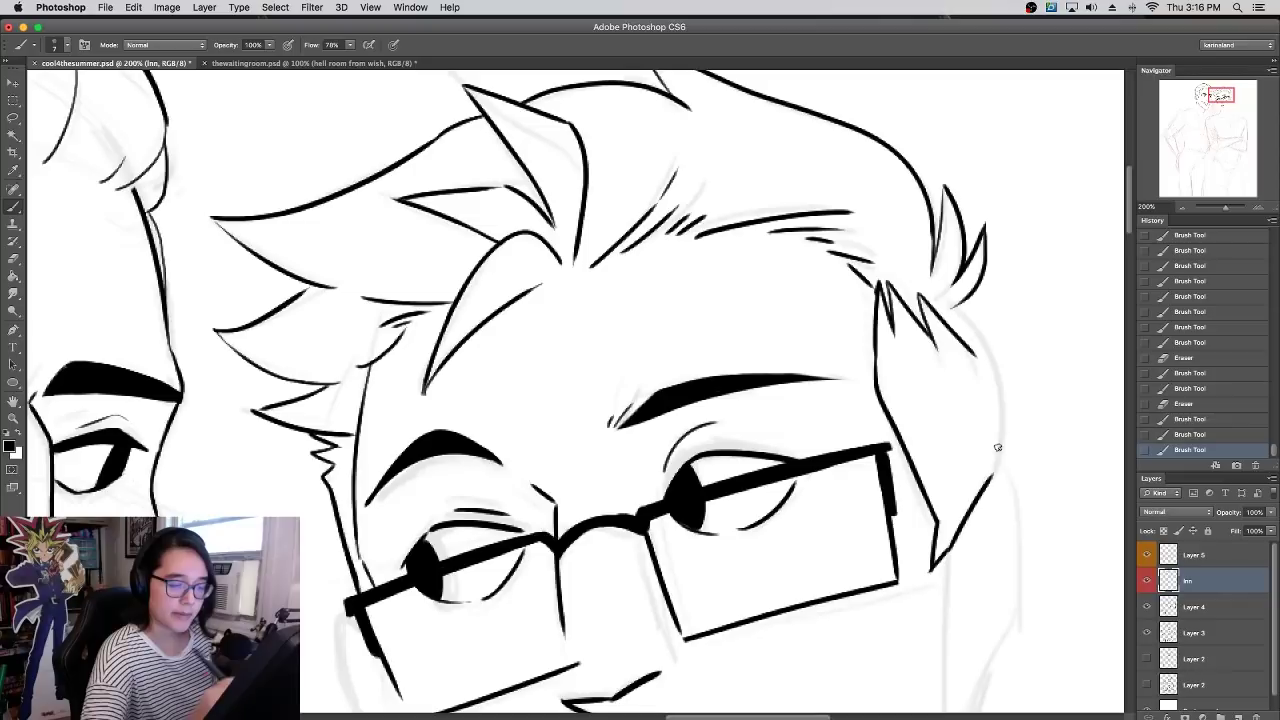
- Ink the curved back edge of the short hair between the rear tufts and the ear, redrawing it to follow the sketch
mouse_move(963, 304)
mouse_down()
mouse_move(1003, 400)
mouse_move(991, 482)
mouse_up()
key(super+z)
mouse_move(1004, 393)
mouse_down()
mouse_move(985, 489)
mouse_move(1001, 444)
mouse_move(991, 482)
mouse_move(885, 234)
mouse_up()
key(super+z)
key(super+z)
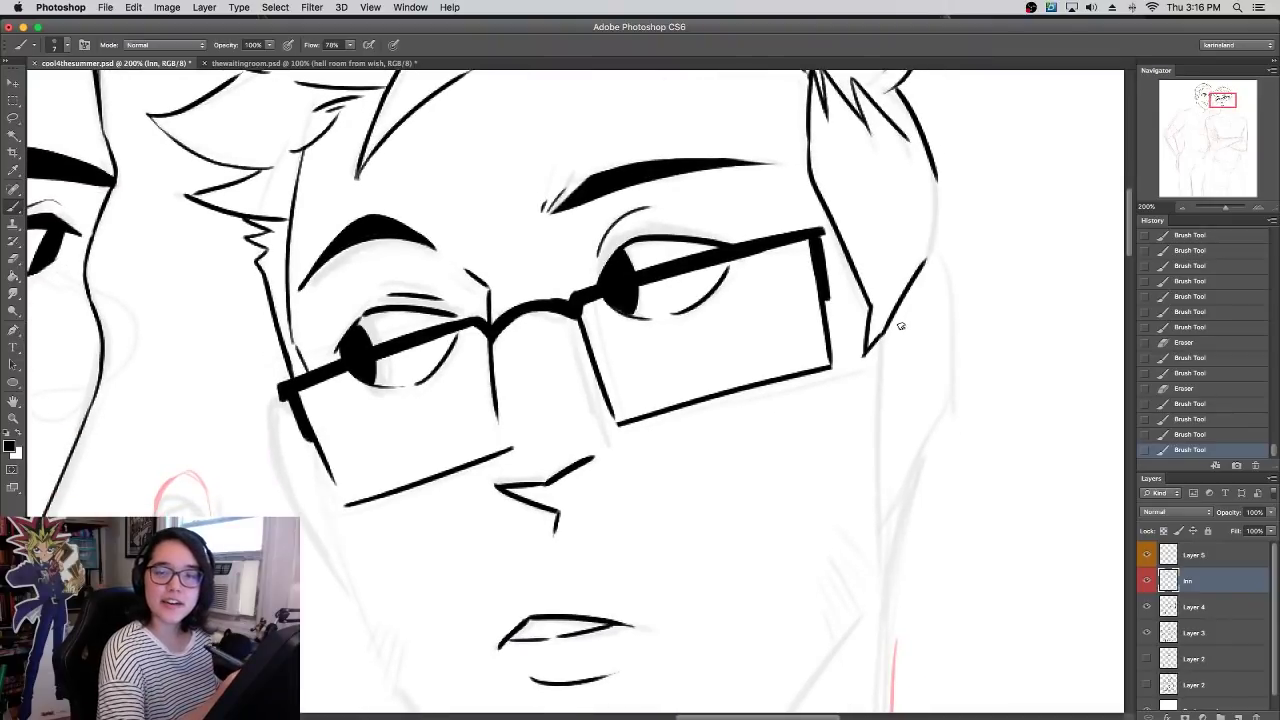
- Ink the outer edge of the crossed-arm man's ear from its rounded top to the lobe, redrawing the lower part straighter
mouse_move(920, 266)
mouse_down()
mouse_move(940, 254)
mouse_move(956, 348)
mouse_move(930, 458)
mouse_up()
drag(922, 470, 880, 520)
key(super+z)
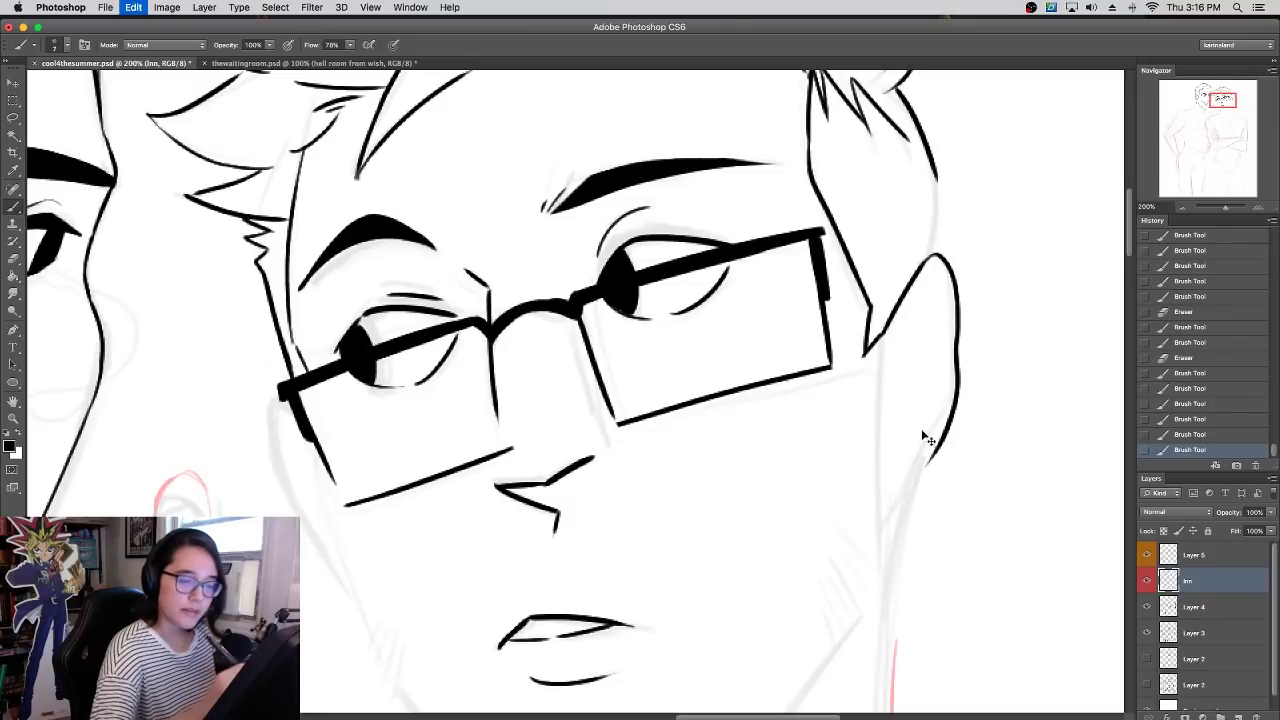
key(super+z)
drag(957, 342, 885, 508)
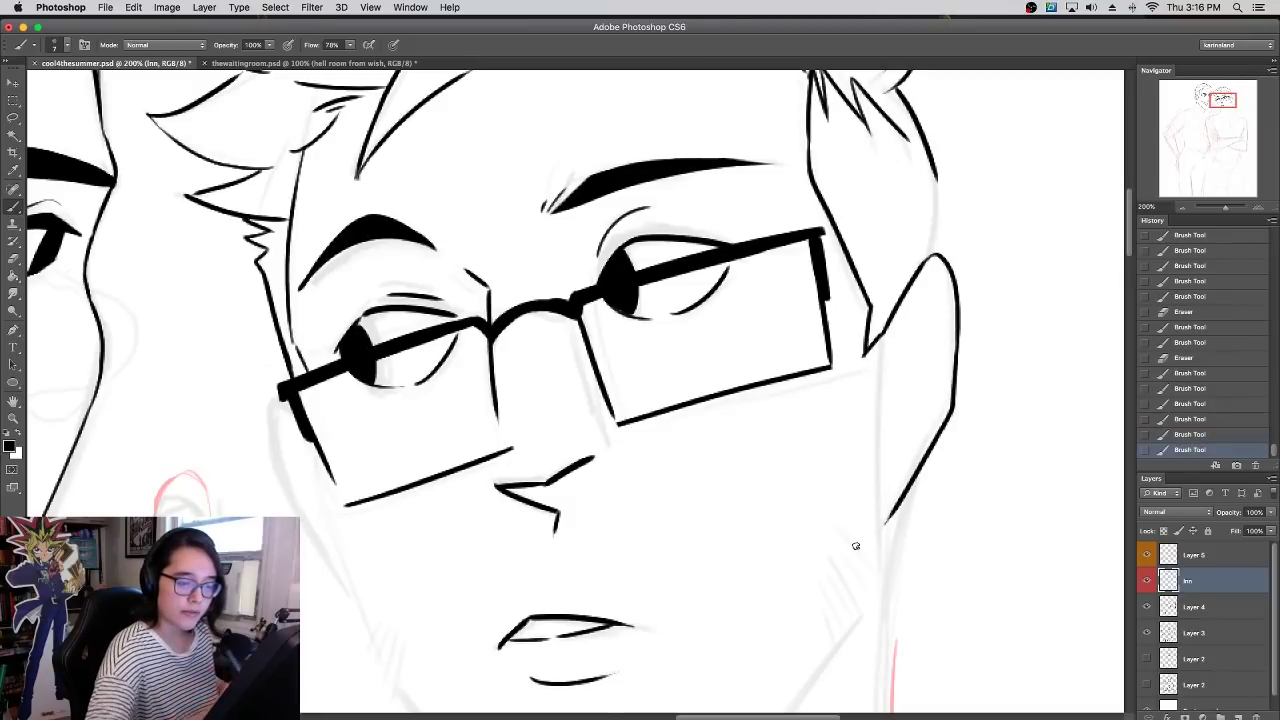
- Ink the rear corner of the jaw below the earlobe, redrawing it to fit the sketch, and ink the ear's inner folds
drag(864, 604, 886, 446)
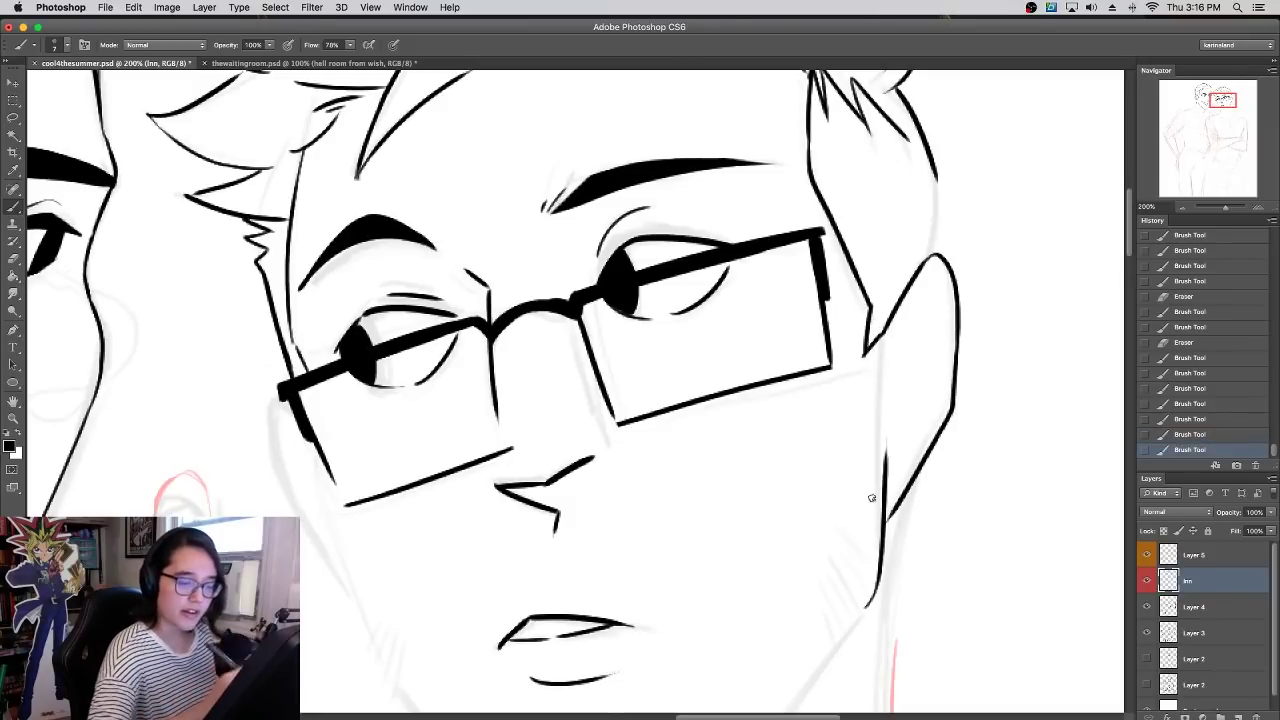
key(super+z)
mouse_move(854, 622)
mouse_down()
mouse_move(884, 580)
mouse_move(876, 458)
mouse_up()
key(super+z)
mouse_move(880, 594)
mouse_down()
mouse_move(878, 474)
mouse_move(922, 430)
mouse_move(899, 386)
mouse_move(899, 344)
mouse_move(945, 333)
mouse_up()
mouse_move(923, 287)
mouse_down()
mouse_move(933, 328)
mouse_move(912, 398)
mouse_move(888, 277)
mouse_up()
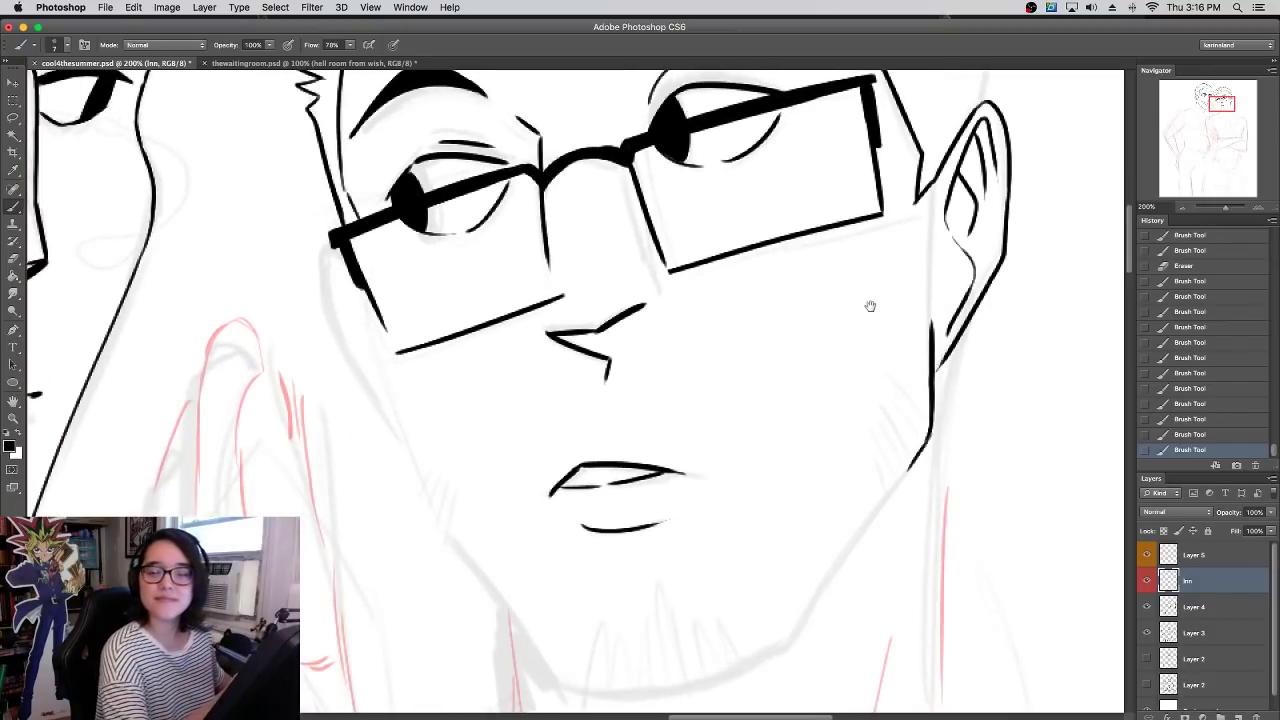
- Ink the far side of the face from below the glasses to the jaw corner and erase the excess near the lens
drag(877, 346, 883, 338)
click(1184, 209)
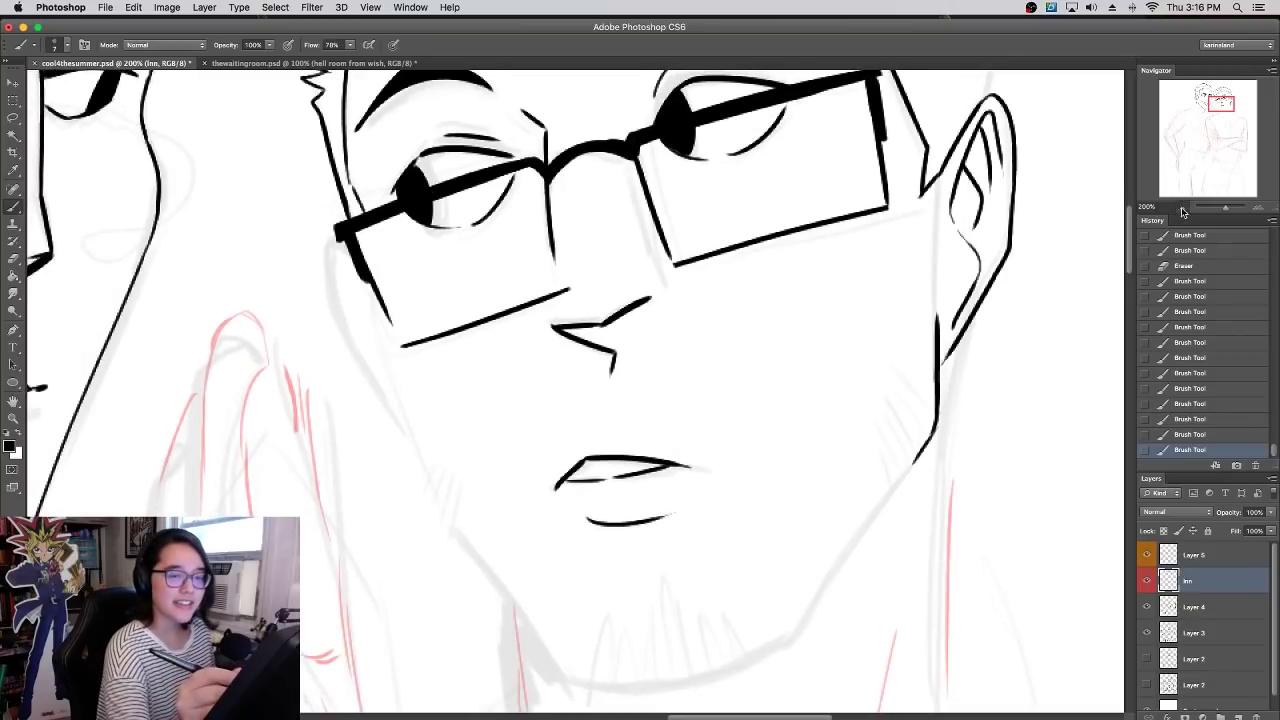
click(1183, 208)
click(1259, 209)
scroll(491, 320, down, 2)
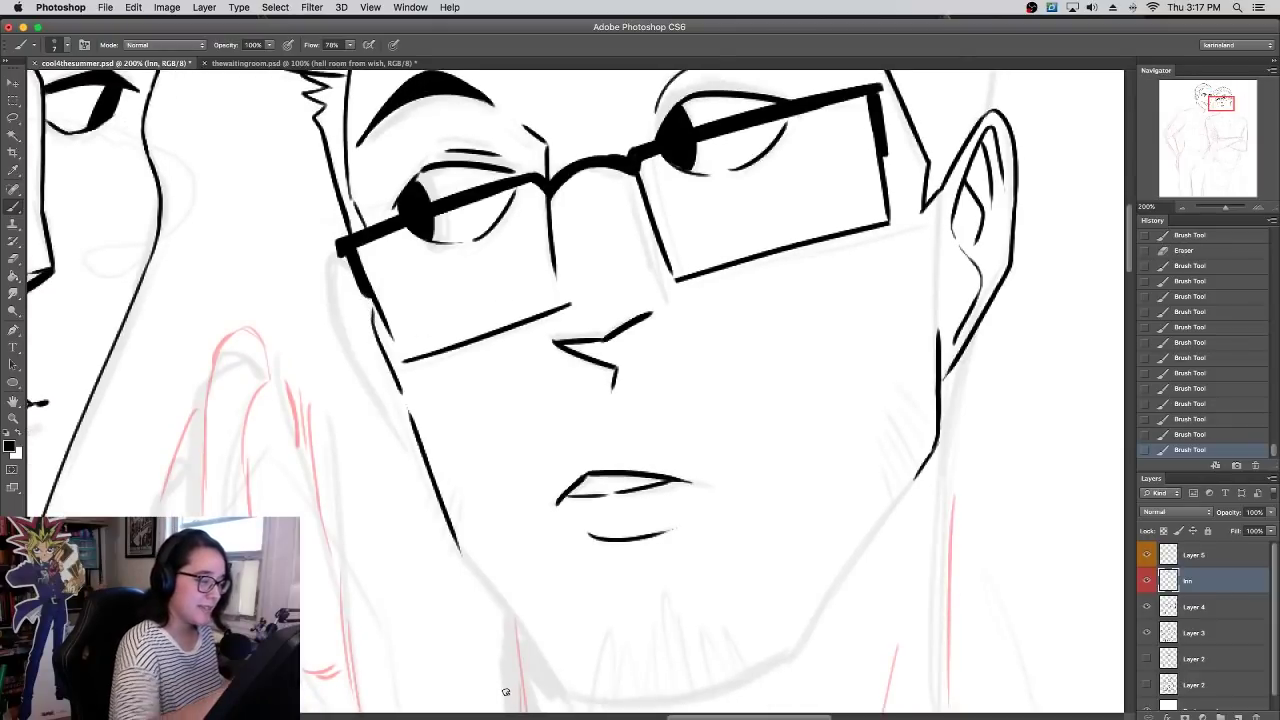
mouse_move(372, 318)
mouse_down()
mouse_move(476, 597)
mouse_move(456, 550)
mouse_up()
key(e)
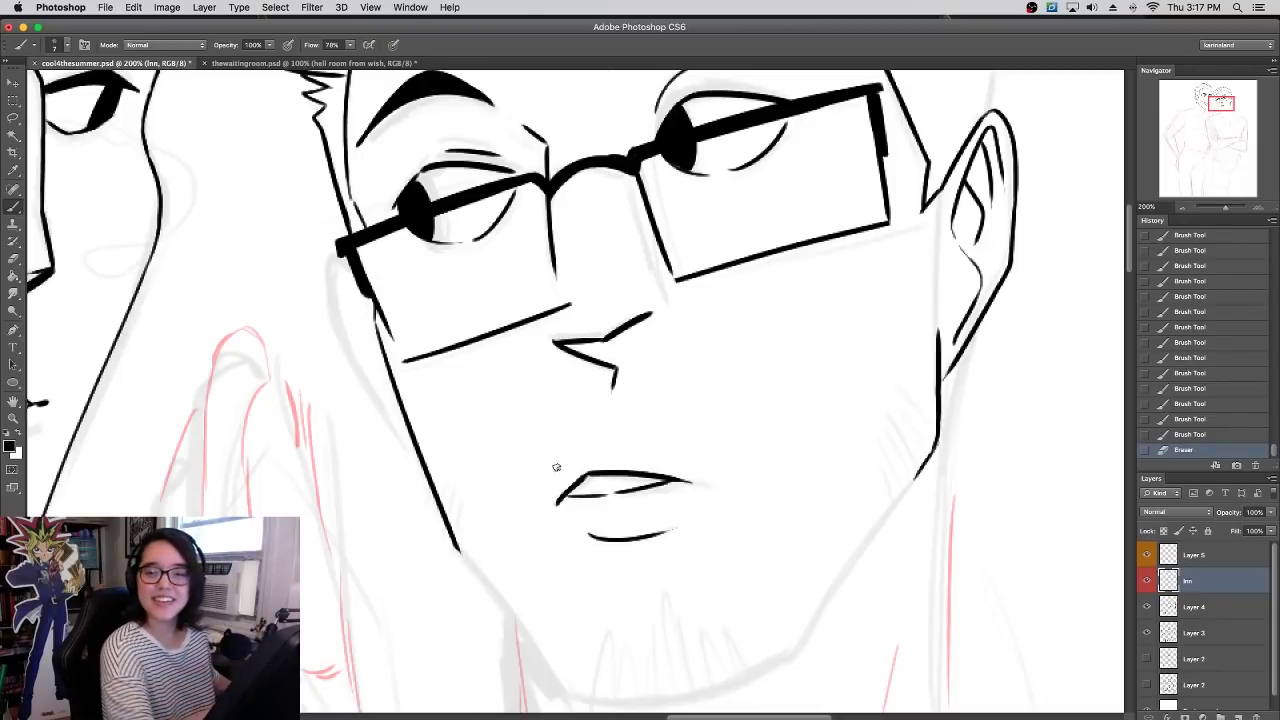
- Ink the far jawline down to the chin corner and the rounded underside of the chin, redrawing strokes to follow the sketch
scroll(560, 462, down, 3)
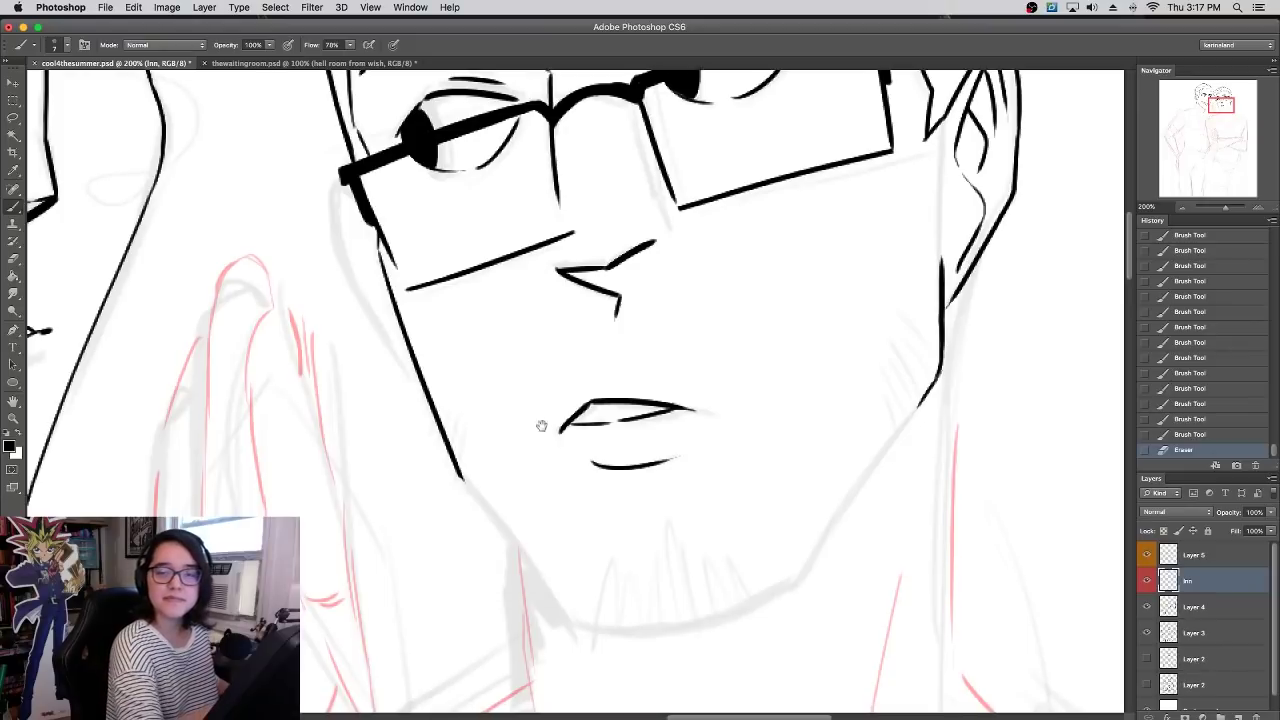
scroll(543, 423, down, 2)
drag(457, 425, 572, 606)
key(ctrl+z)
drag(452, 420, 555, 575)
key(ctrl+z)
mouse_move(452, 420)
mouse_down()
mouse_move(577, 594)
mouse_move(780, 540)
mouse_move(876, 396)
mouse_up()
key(ctrl+z)
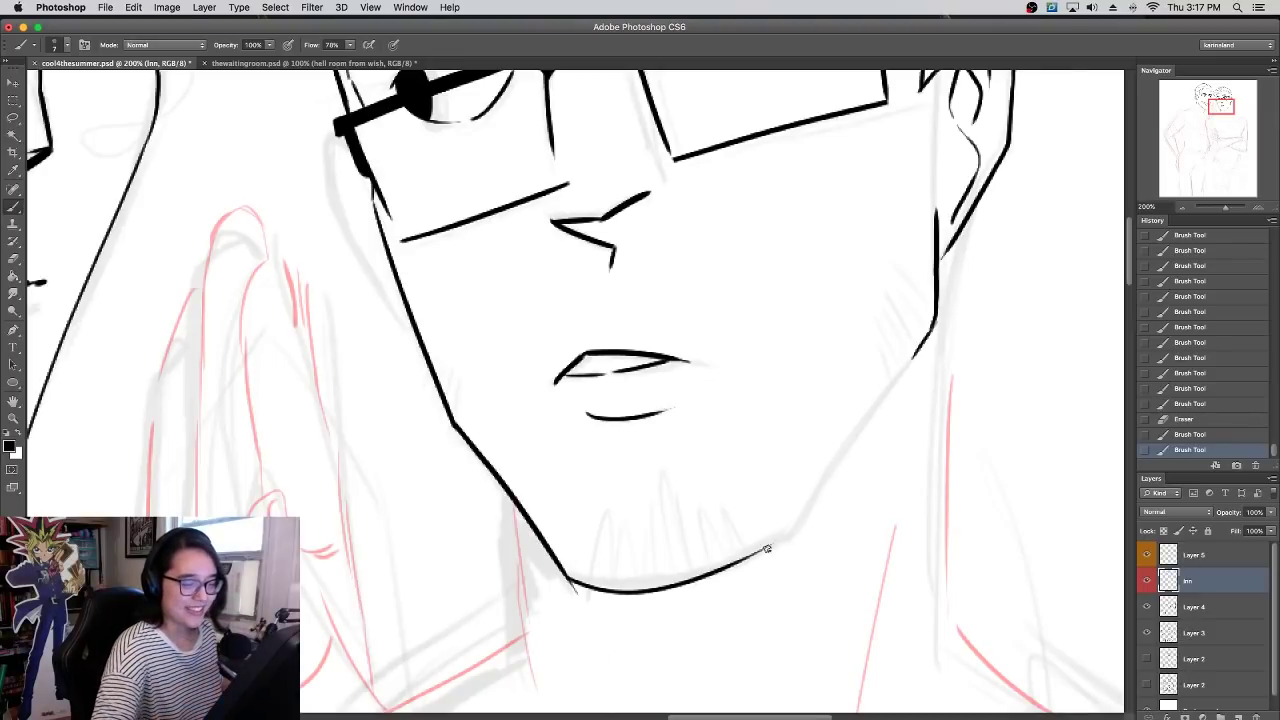
- Ink the near jawline from the chin up to the rear jaw corner, redrawing it repeatedly and erasing the rough join
drag(766, 548, 922, 342)
key(ctrl+z)
drag(766, 548, 908, 360)
key(ctrl+z)
drag(766, 548, 908, 360)
key(ctrl+z)
drag(766, 548, 919, 358)
key(ctrl+z)
drag(942, 304, 956, 292)
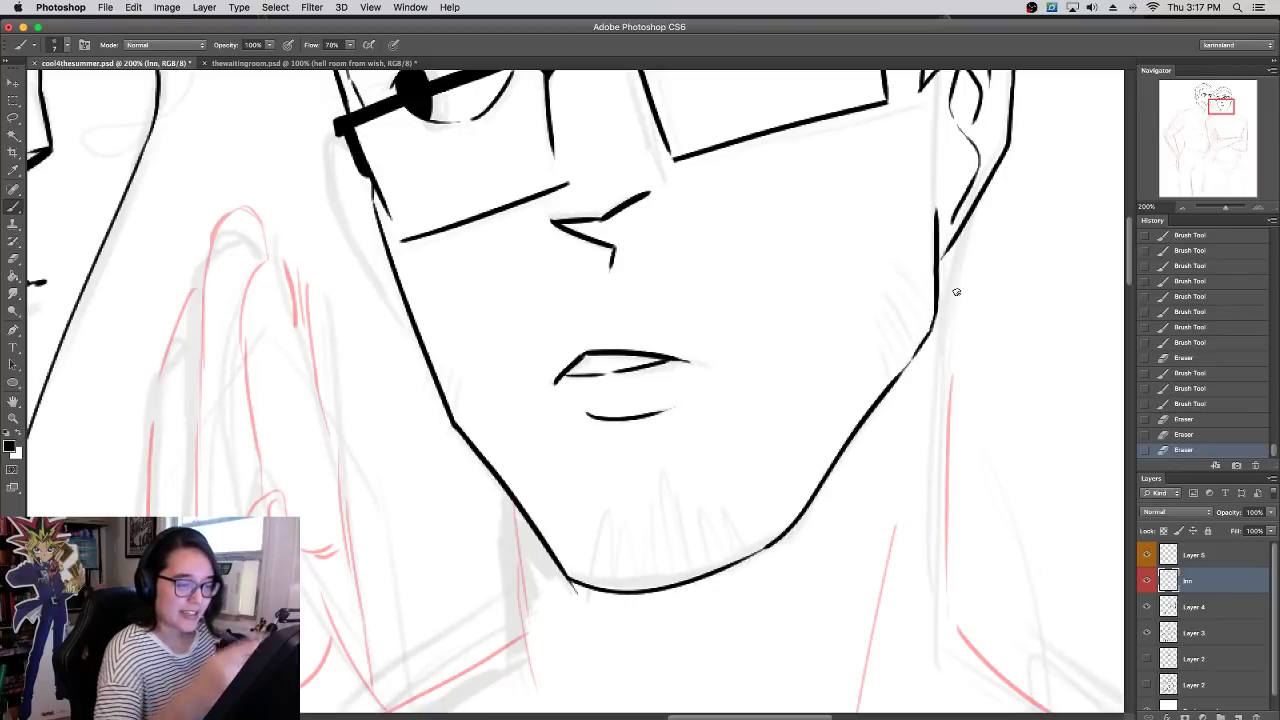
- Reconnect the near jawline smoothly to the rear jaw corner and erase the stroke overshooting the far chin corner
key(b)
drag(884, 390, 934, 312)
key(ctrl+z)
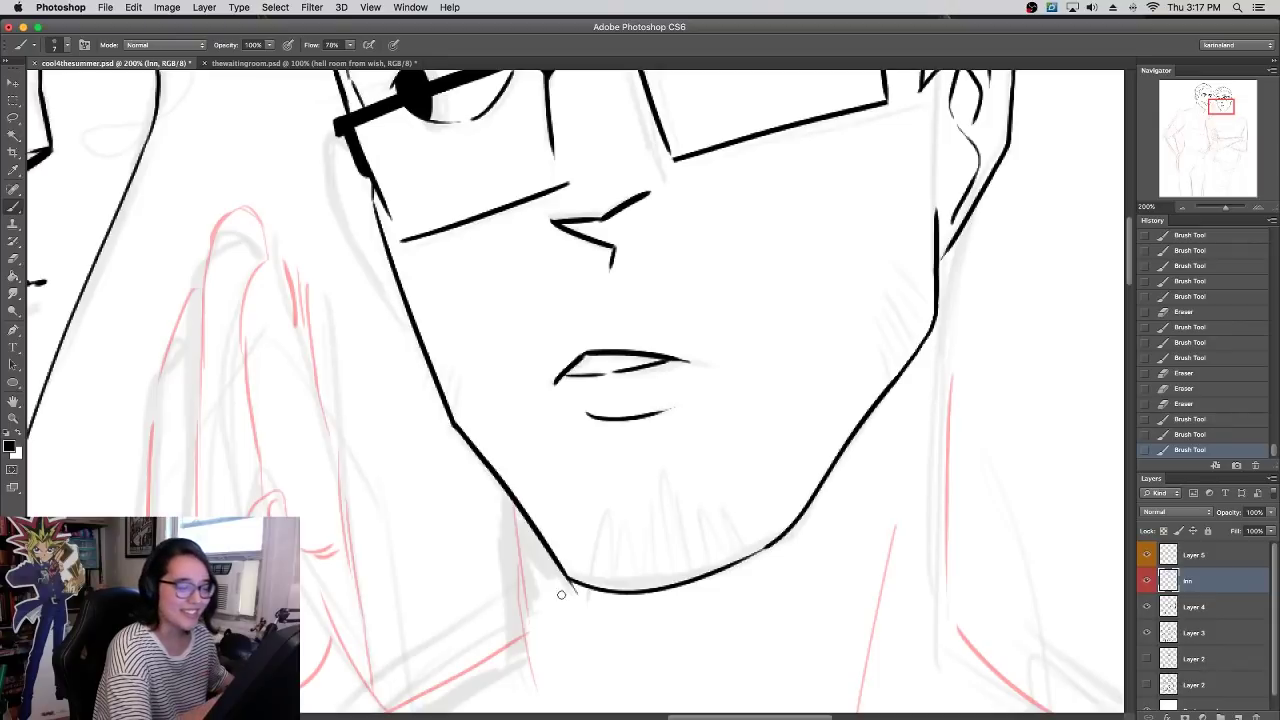
drag(567, 582, 588, 593)
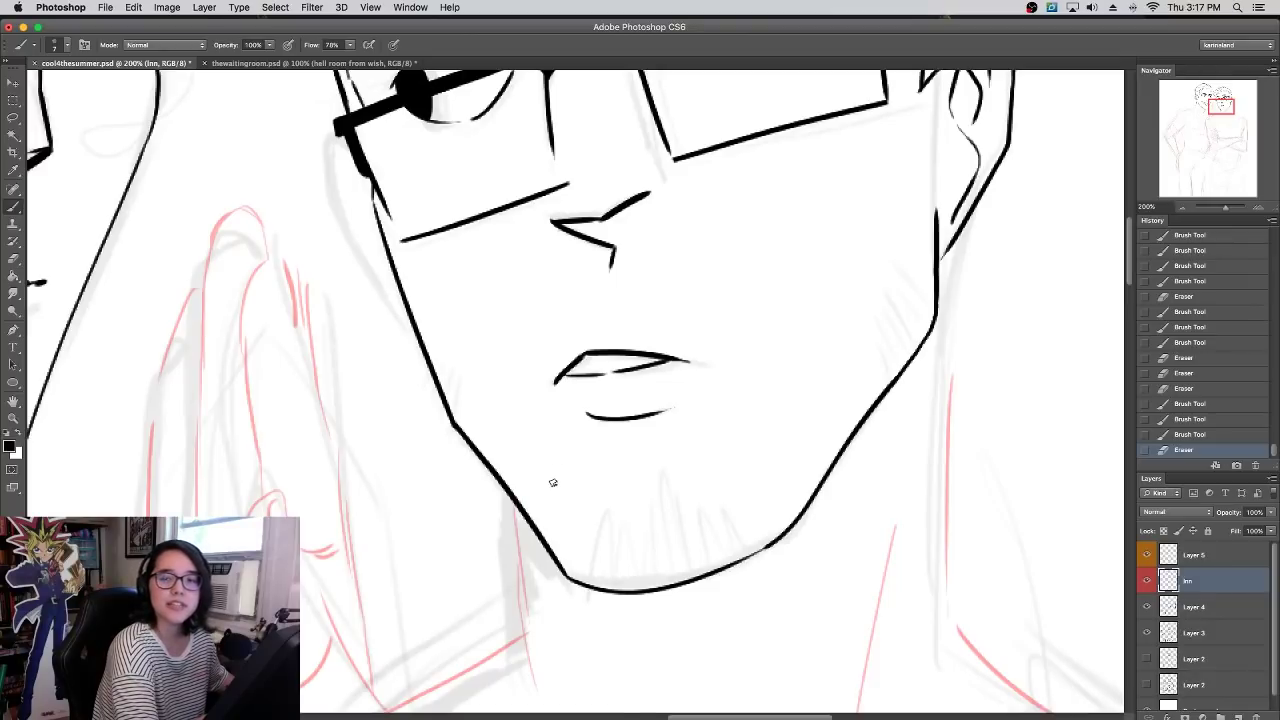
- Ink the neck line under the far jaw, redrawing it down toward the shoulder and thickening it just below the jaw
drag(498, 484, 528, 712)
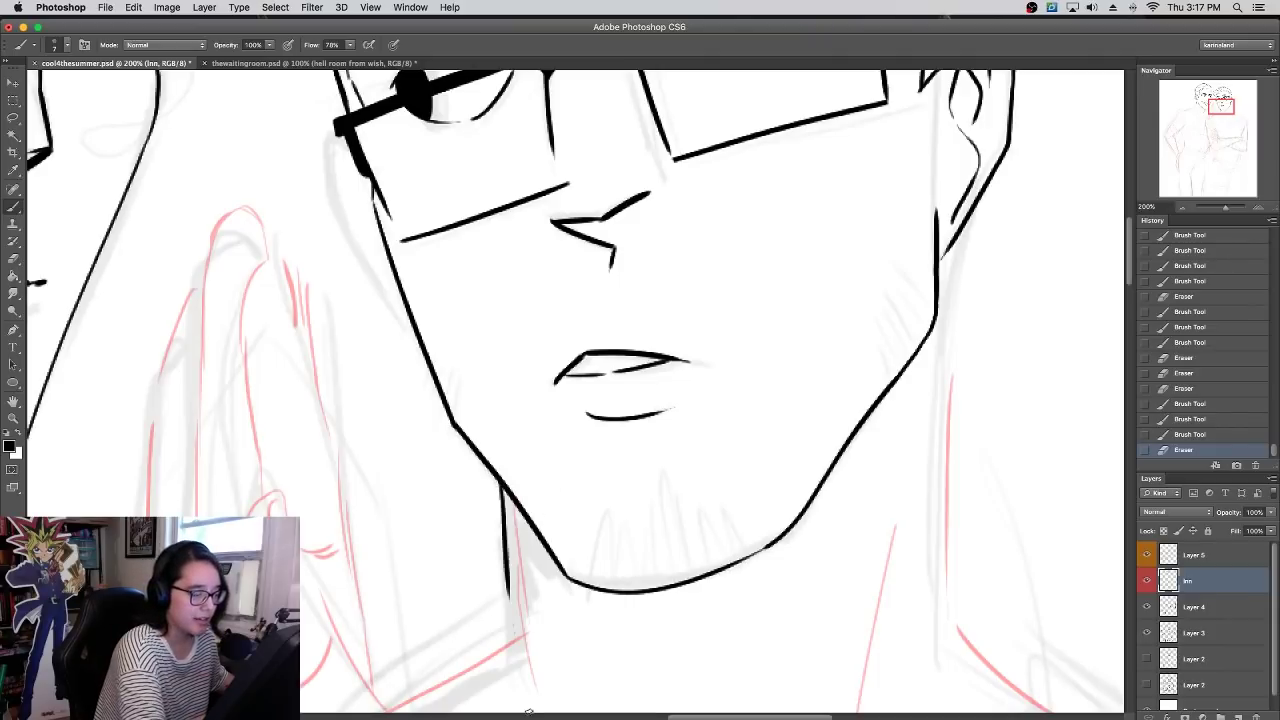
scroll(600, 420, down, 5)
key(cmd+z)
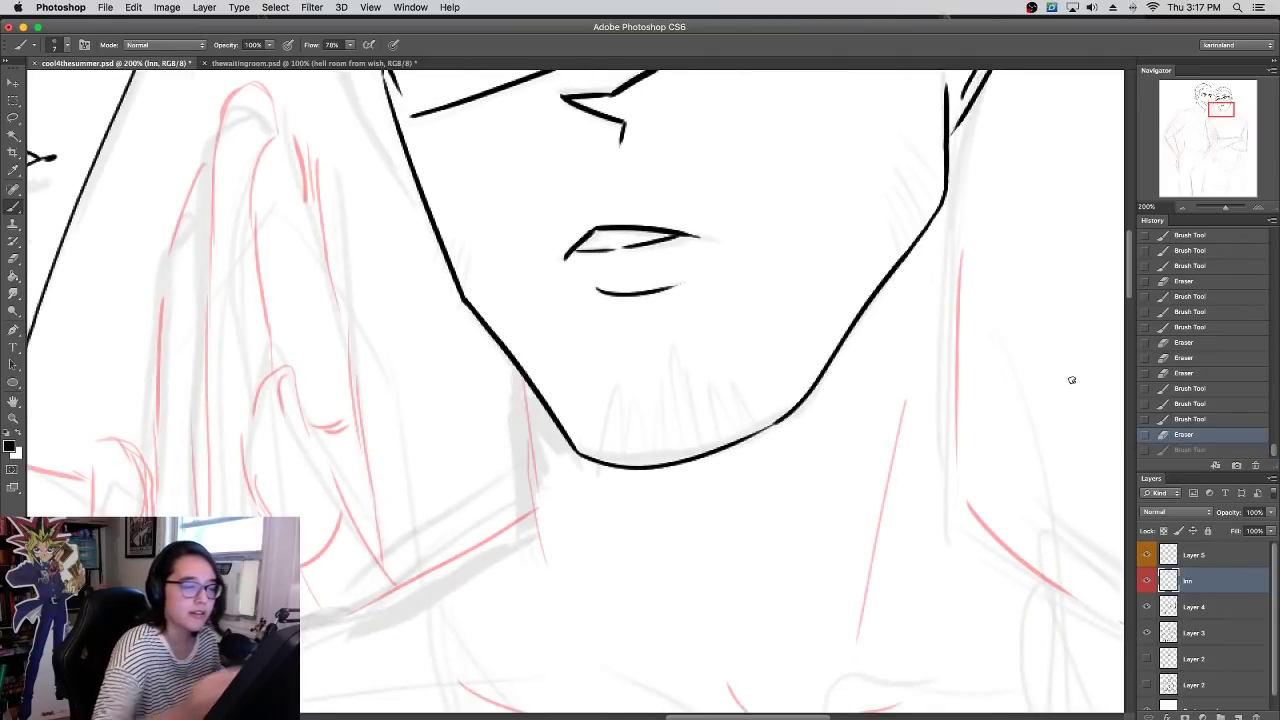
drag(512, 360, 562, 597)
key(cmd+z)
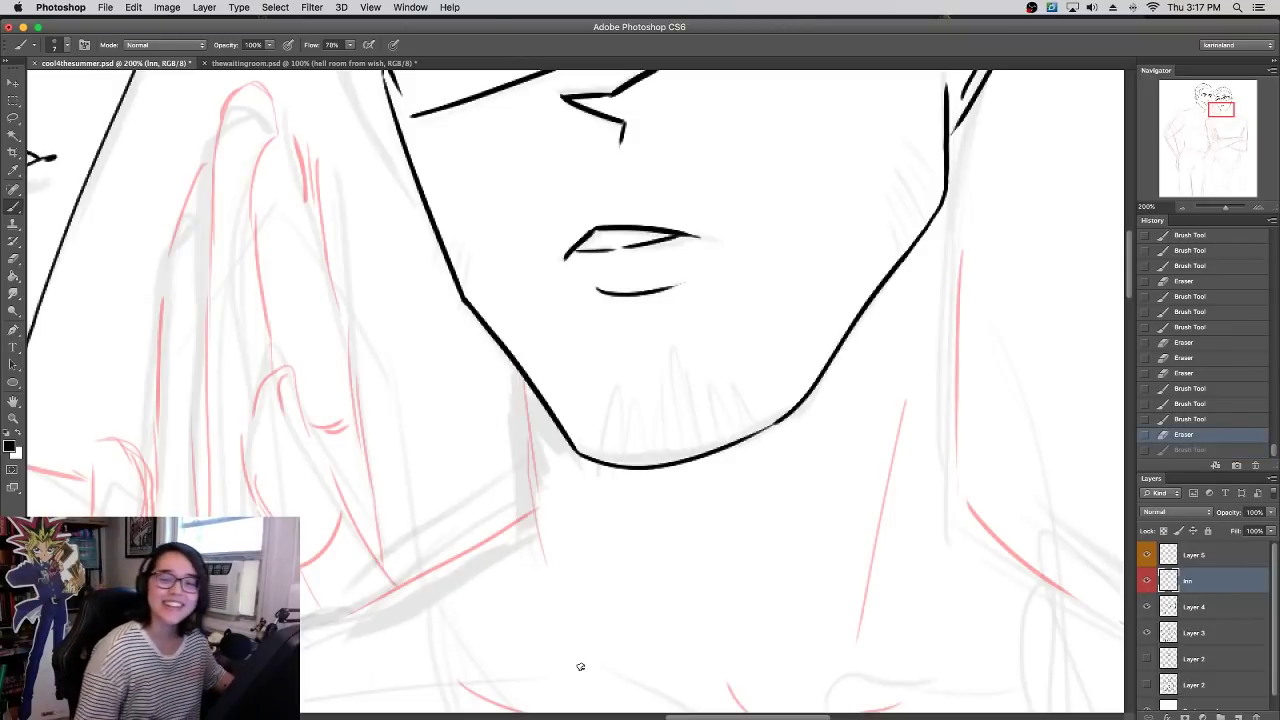
drag(506, 350, 543, 577)
drag(522, 430, 527, 478)
drag(520, 376, 527, 474)
- Try to ink the near neck line from below the ear to the shoulder, then step back past the attempt
drag(980, 98, 942, 540)
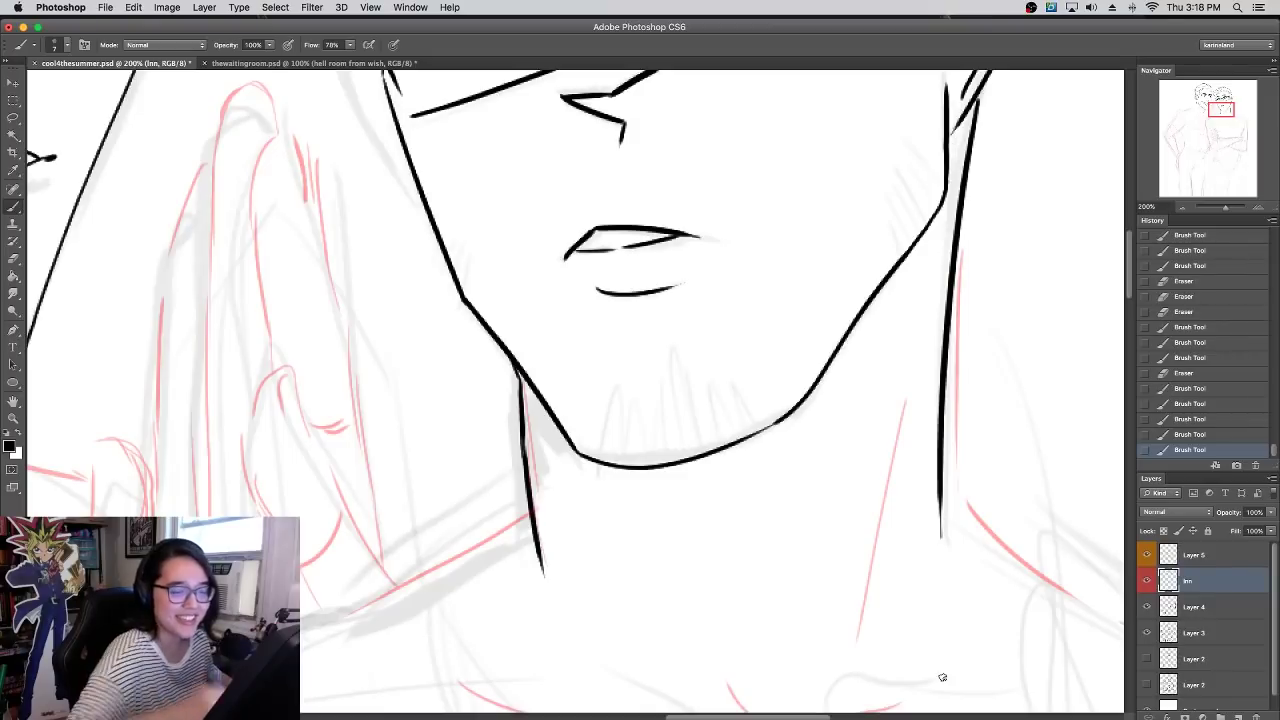
key(super+z)
drag(982, 89, 957, 478)
drag(963, 268, 838, 502)
key(super+z)
drag(857, 314, 825, 690)
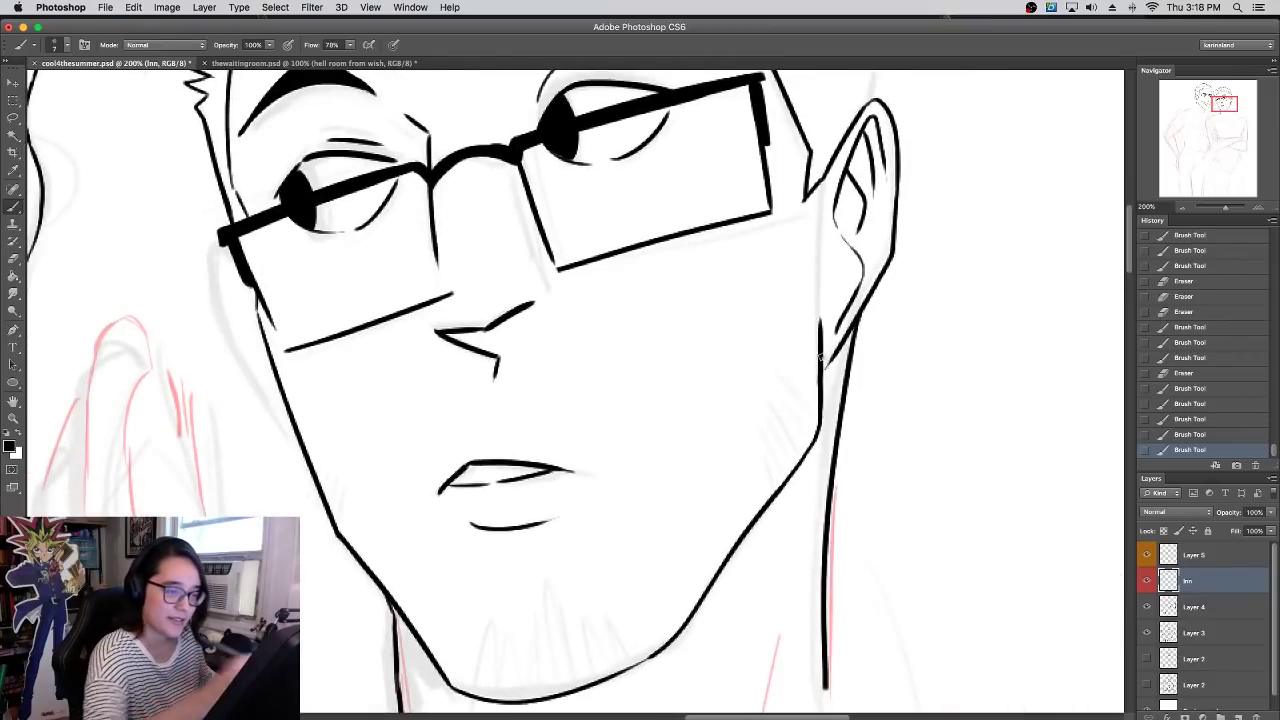
mouse_move(840, 358)
mouse_down()
mouse_move(762, 430)
mouse_move(785, 406)
mouse_up()
click(1183, 208)
key(super+alt+z)
key(super+alt+z)
key(super+alt+z)
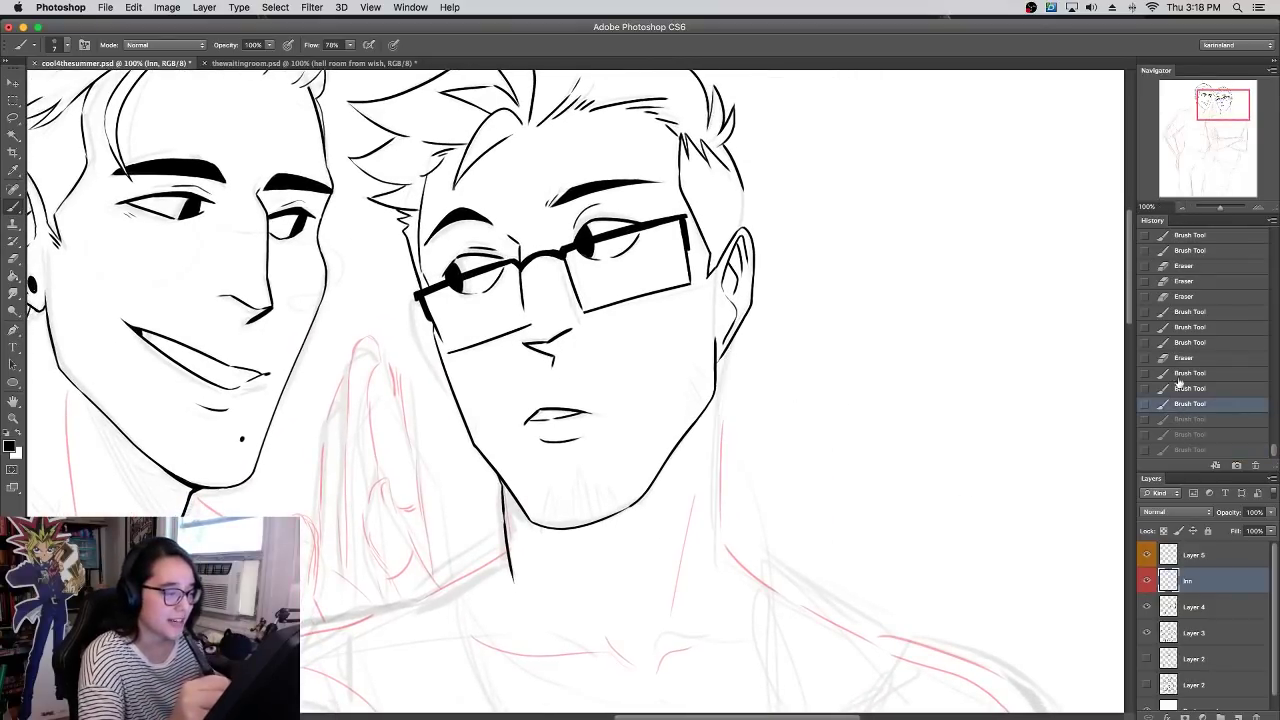
- Ink the near neck line down to the shoulder, add a short line behind it up to the ear, and erase its lower tip
drag(884, 407, 885, 380)
click(1259, 208)
scroll(814, 371, right, 3)
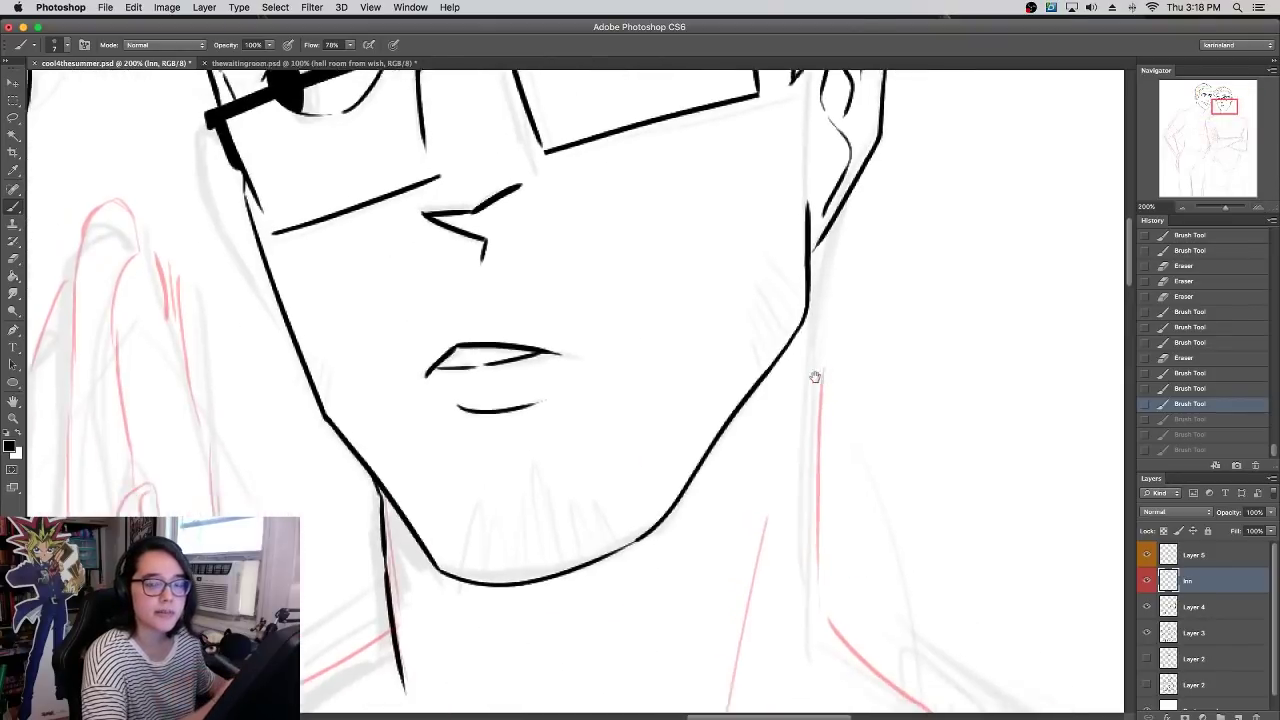
drag(737, 220, 737, 704)
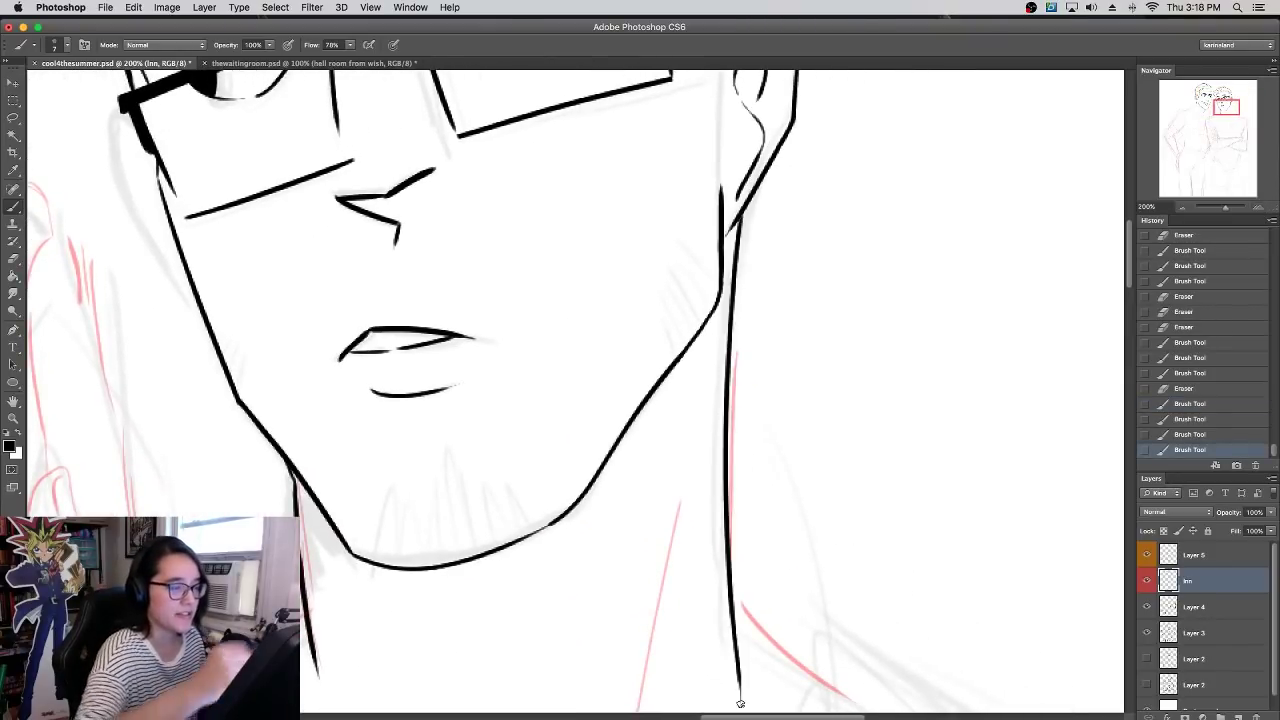
drag(734, 310, 769, 151)
key(super+z)
drag(760, 194, 767, 155)
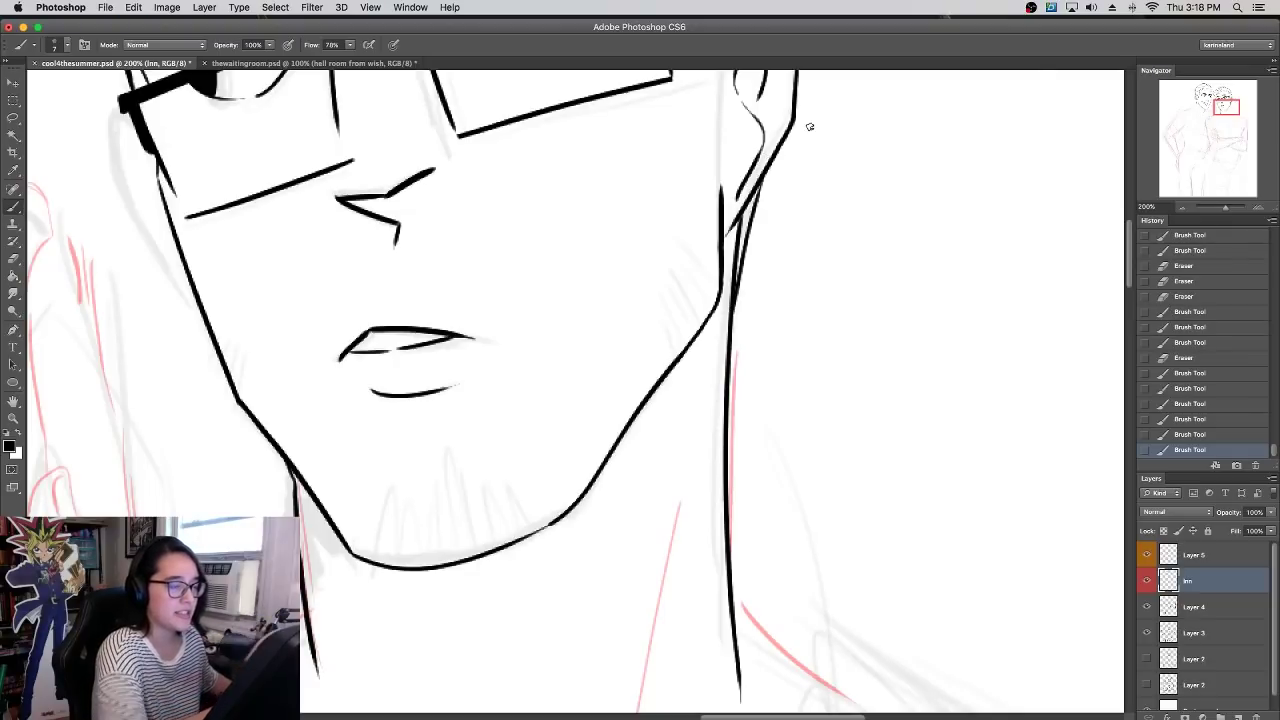
click(1182, 207)
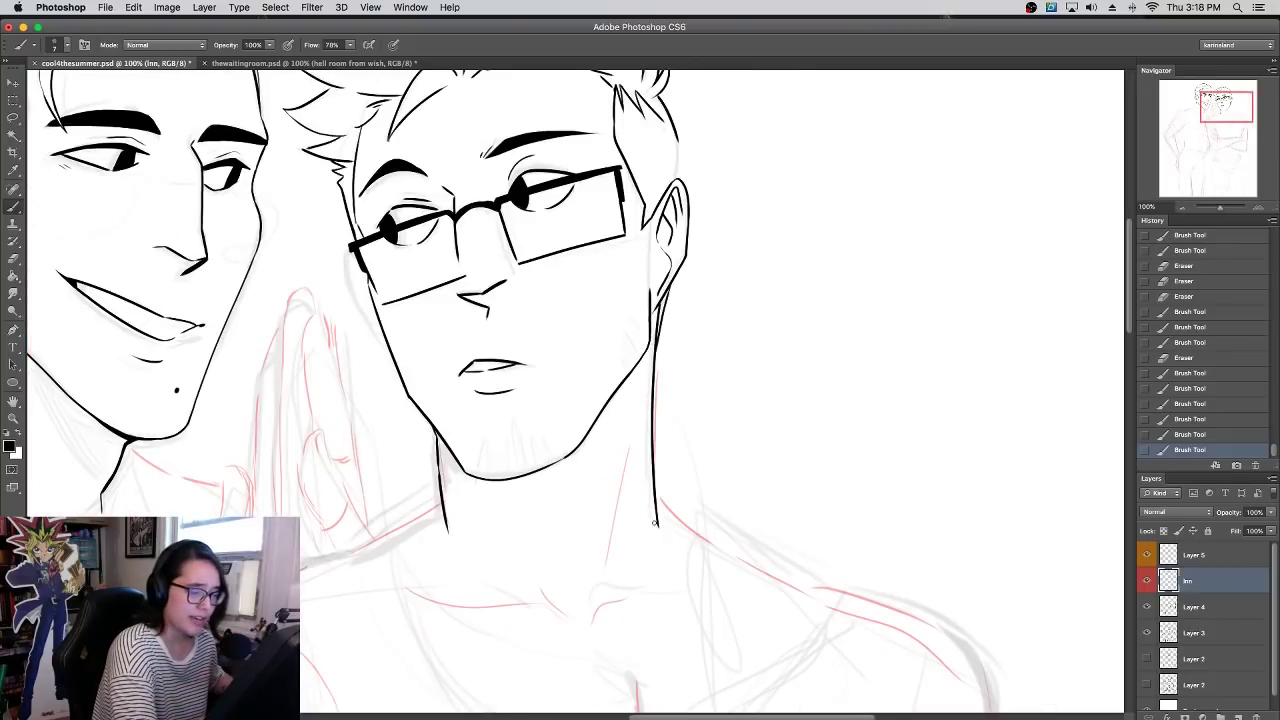
drag(658, 511, 655, 499)
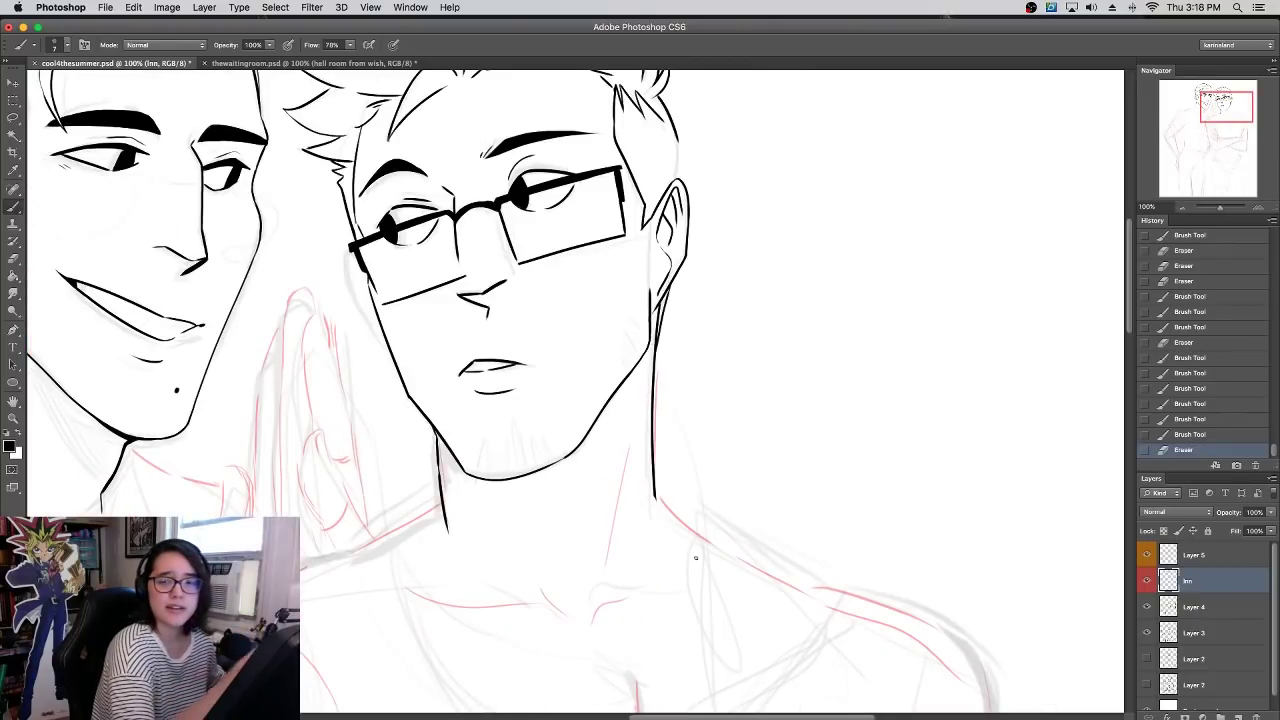
- Thicken the top of the far neck line where it meets the jaw, redoing the stroke to refine its weight
drag(657, 436, 906, 417)
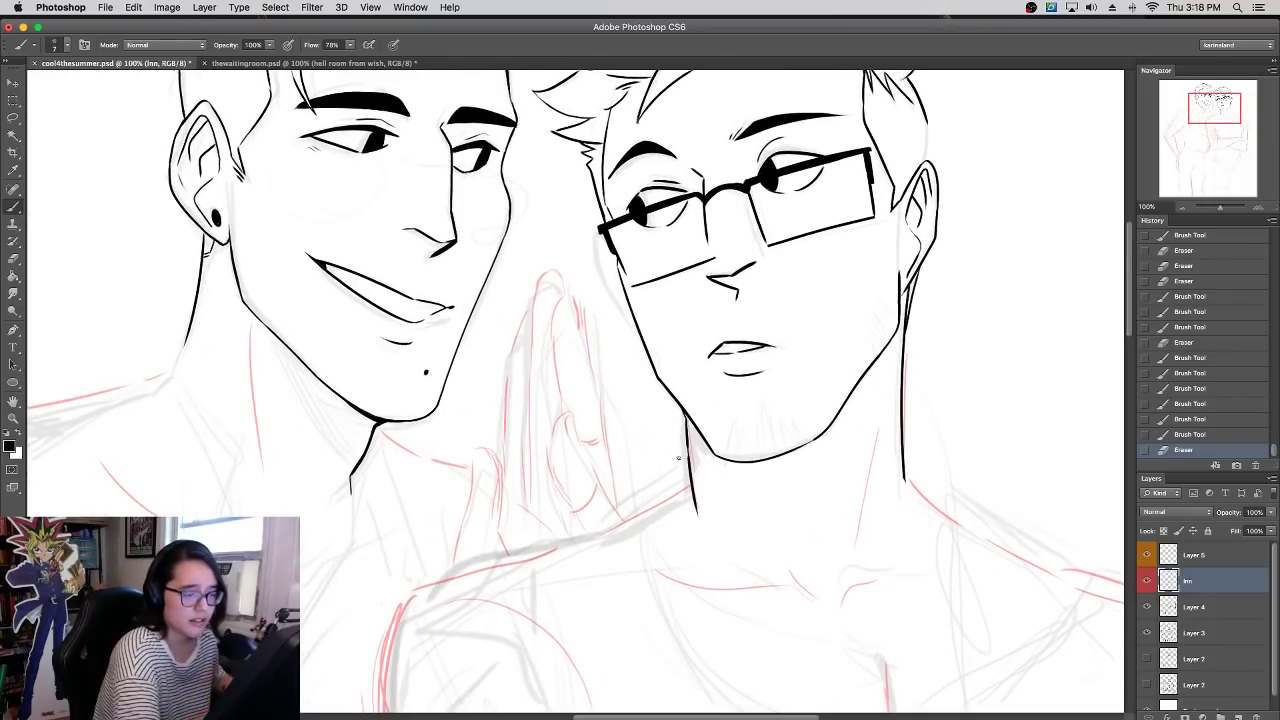
drag(685, 414, 690, 468)
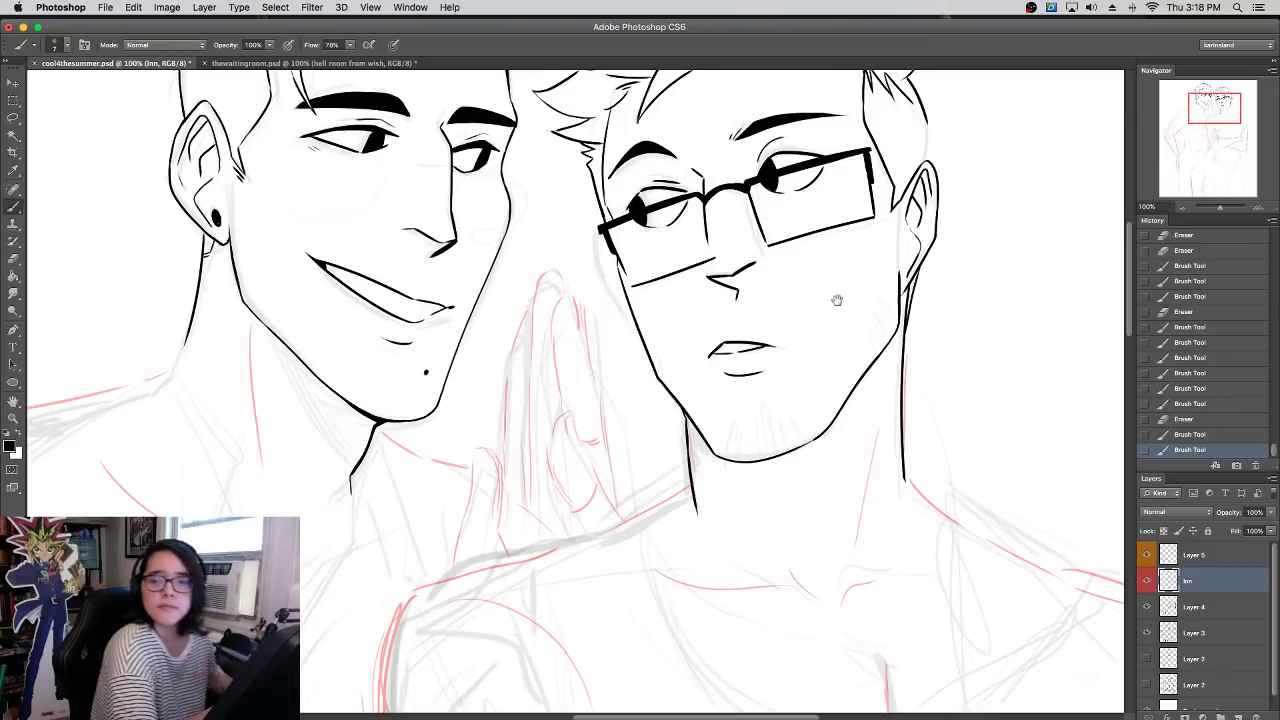
drag(834, 298, 833, 332)
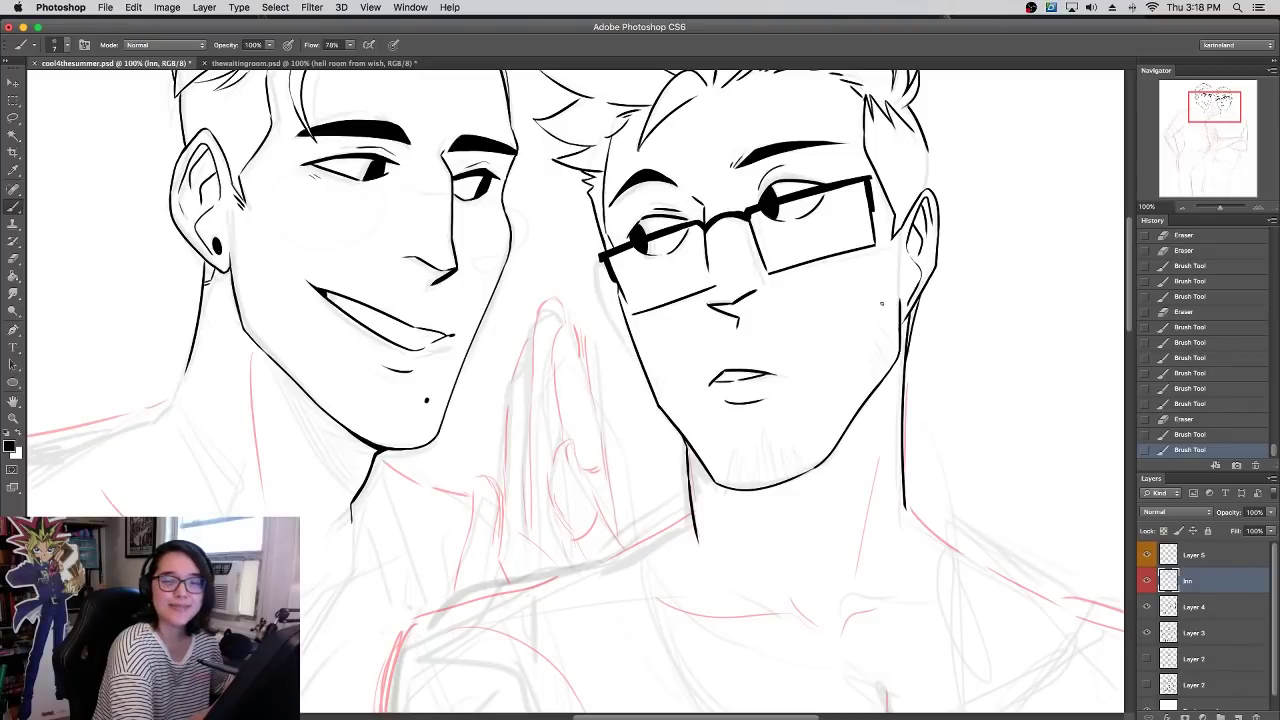
drag(687, 453, 690, 498)
key(super+z)
drag(685, 438, 688, 498)
key(super+z)
drag(687, 450, 694, 458)
- Ink a row of short vertical beard strokes along the crossed-arm man's chin
mouse_move(845, 240)
mouse_down()
mouse_move(823, 374)
mouse_move(824, 362)
mouse_up()
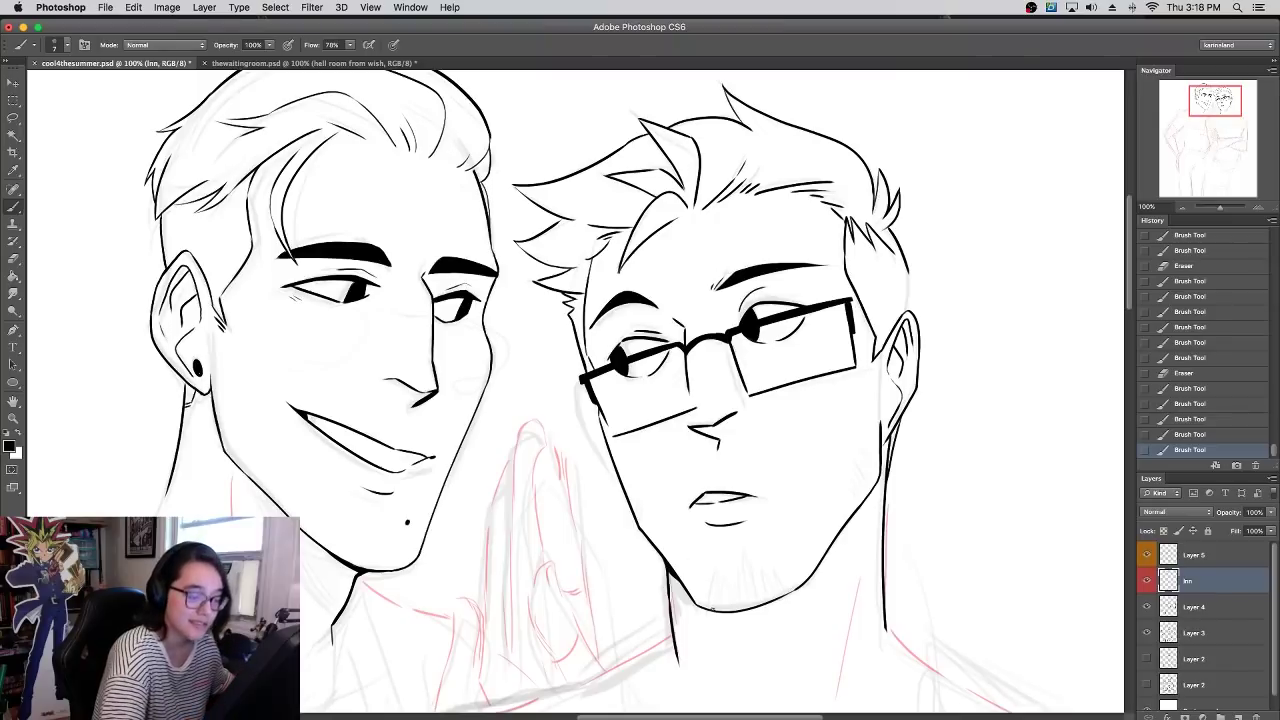
mouse_move(721, 584)
mouse_down()
mouse_move(723, 618)
mouse_move(733, 614)
mouse_up()
mouse_move(739, 591)
mouse_down()
mouse_move(741, 613)
mouse_move(793, 596)
mouse_up()
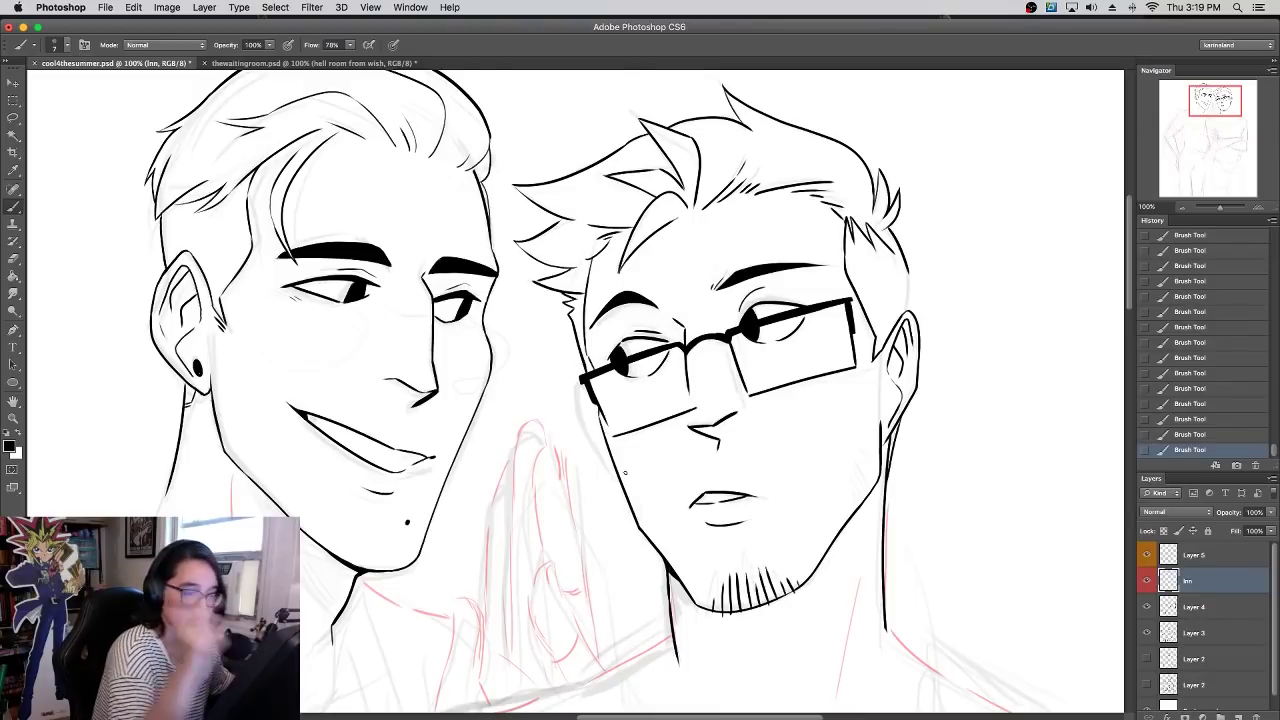
- Flip the canvas horizontally to check both faces in mirror image, then undo the flip
click(167, 7)
mouse_move(205, 160)
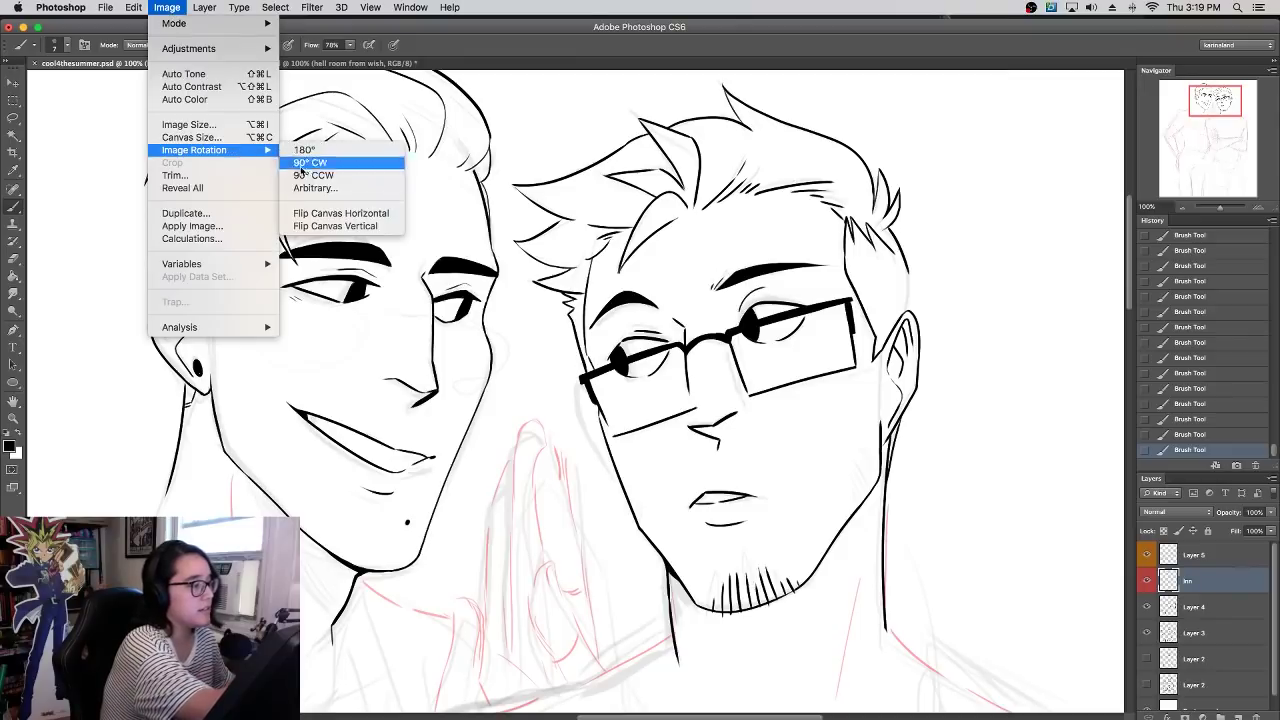
click(340, 215)
scroll(854, 303, left, 5)
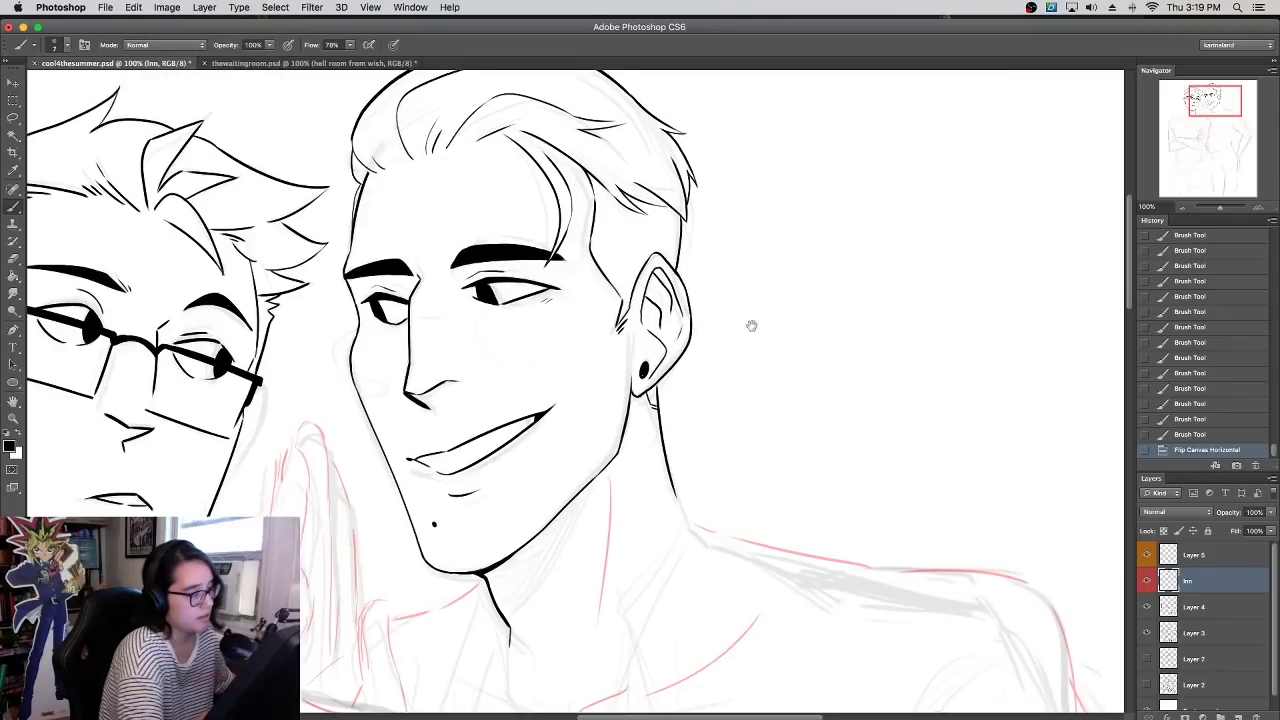
key(super+z)
drag(966, 261, 958, 253)
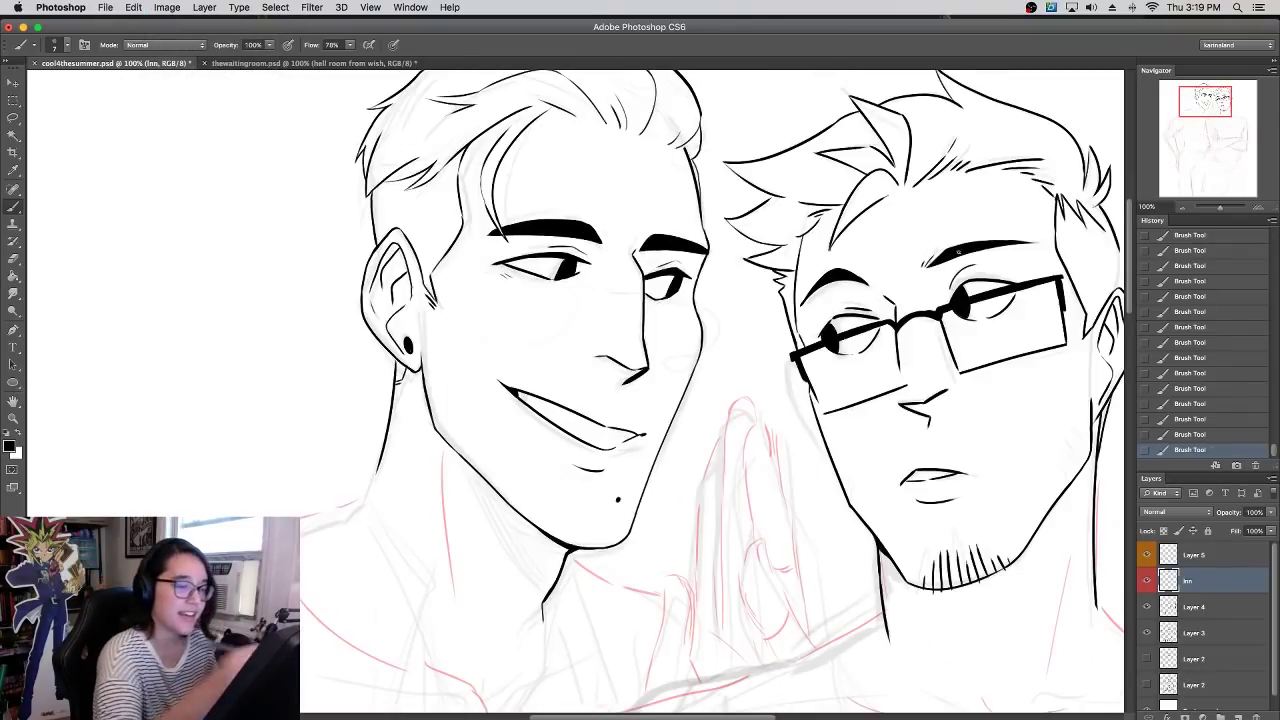
- Ink the cheek curve outside the far lens and add short stubble strokes along both sides of the jaw
drag(791, 368, 819, 429)
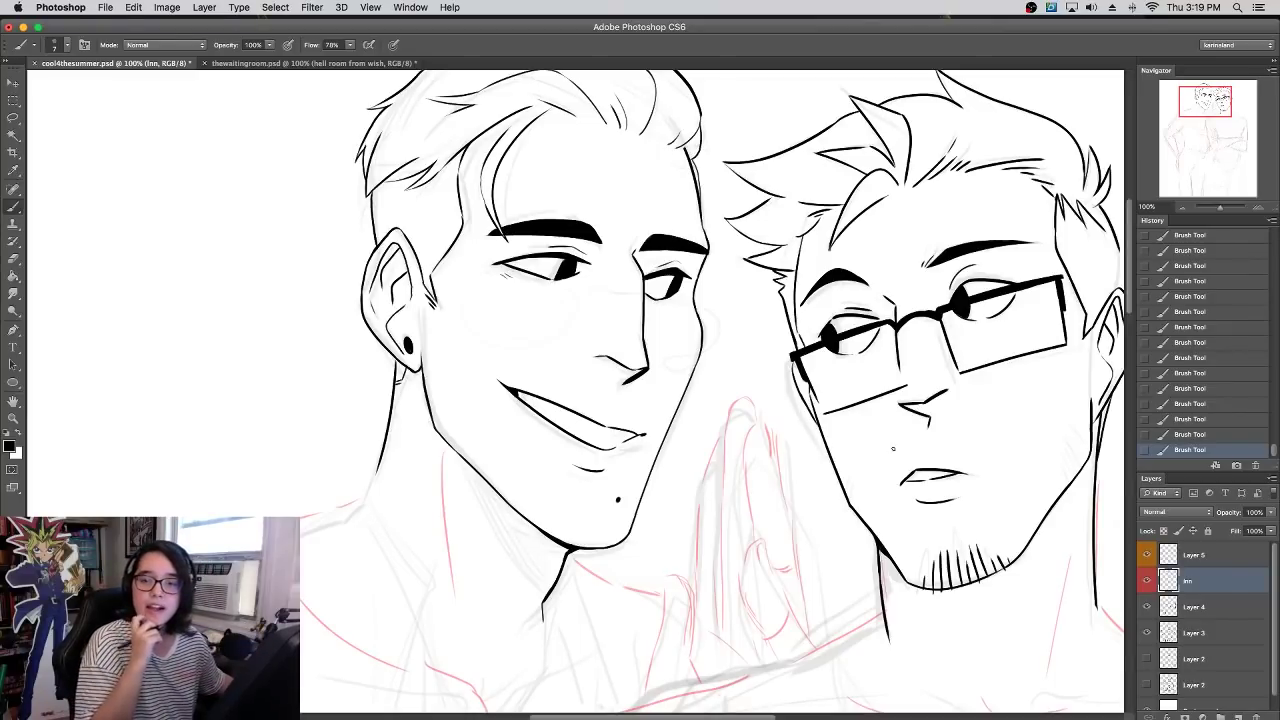
drag(860, 458, 762, 428)
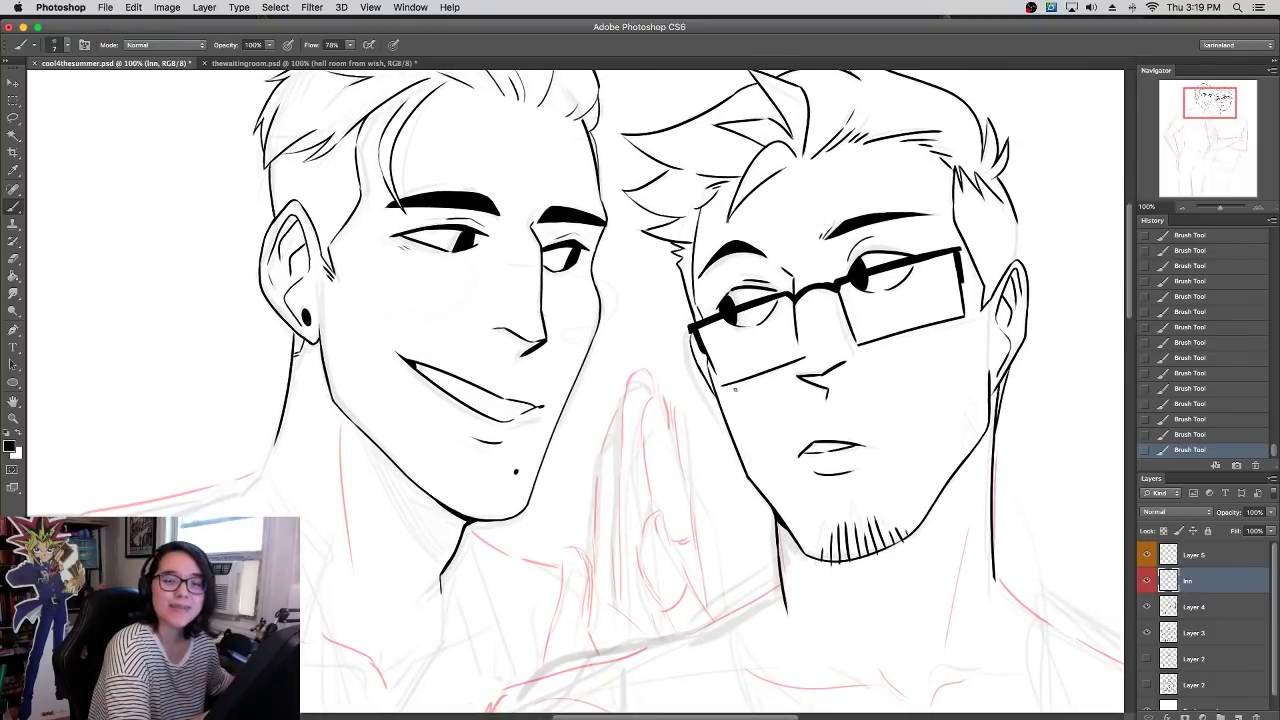
drag(740, 438, 748, 465)
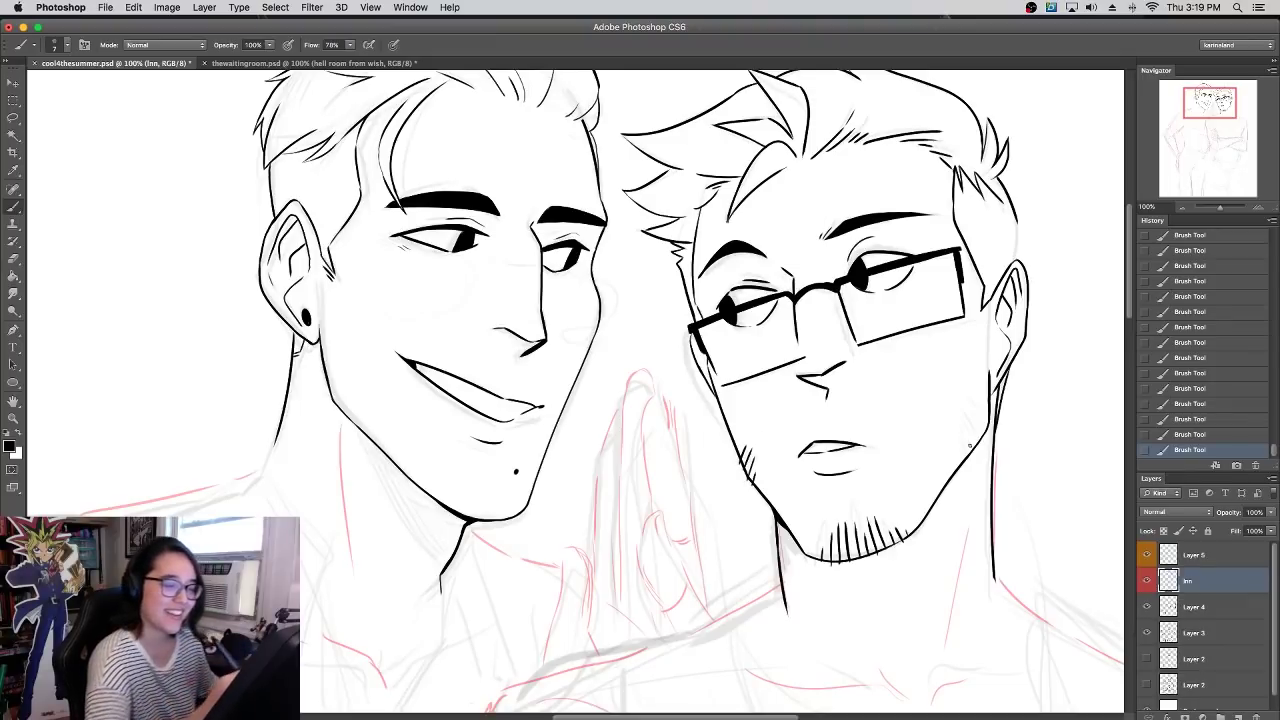
drag(966, 426, 978, 444)
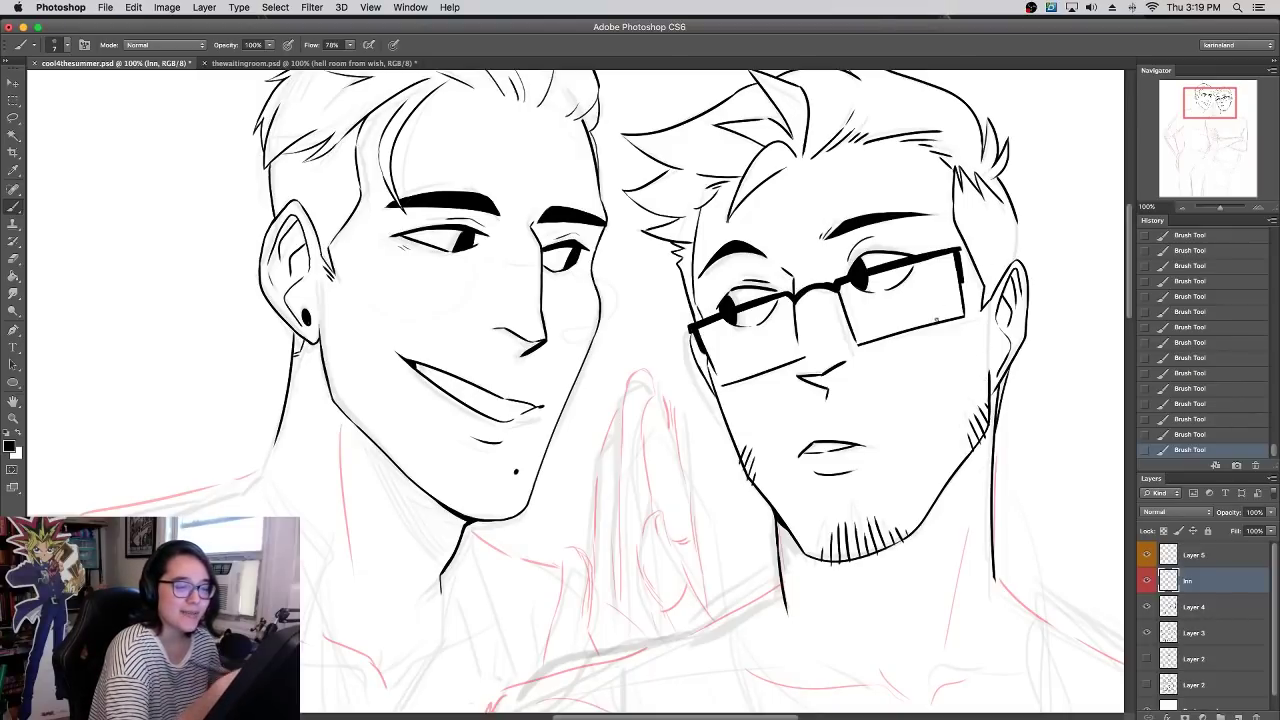
- Try to ink the outline of the little finger of the hand resting on the crossed-arm man's shoulder
scroll(894, 314, down, 5)
drag(907, 341, 997, 228)
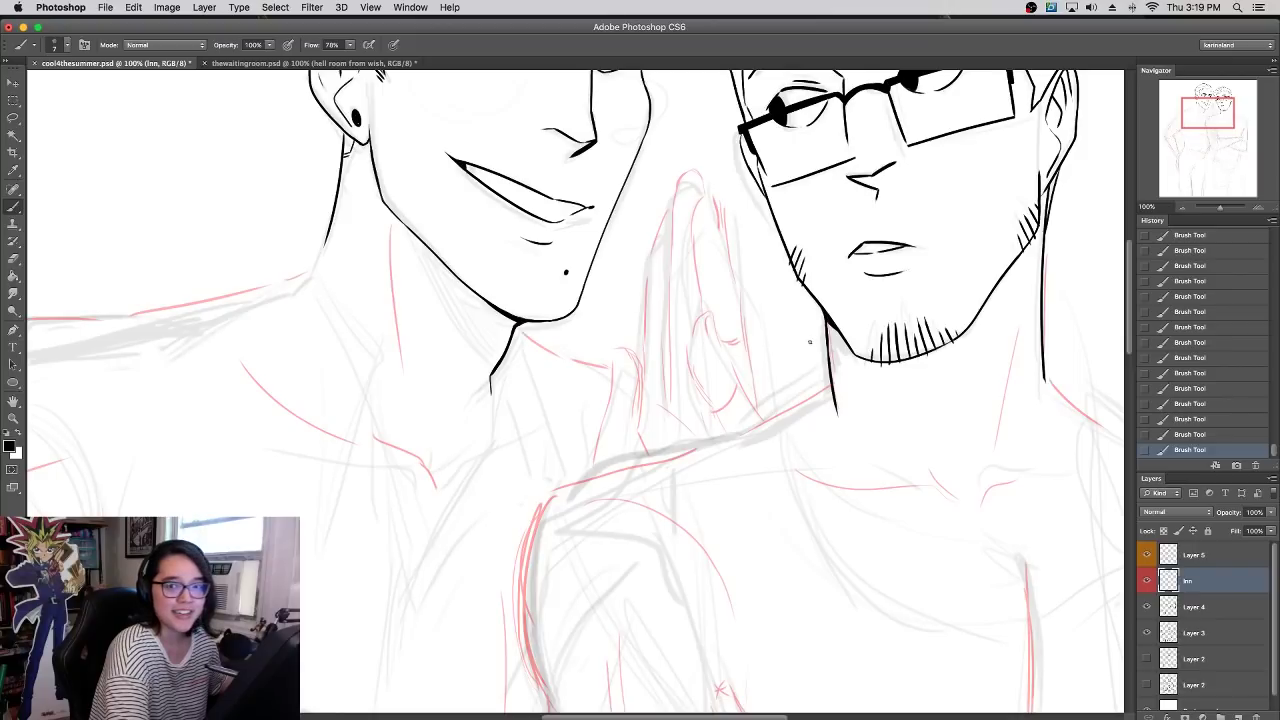
scroll(783, 326, up, 2)
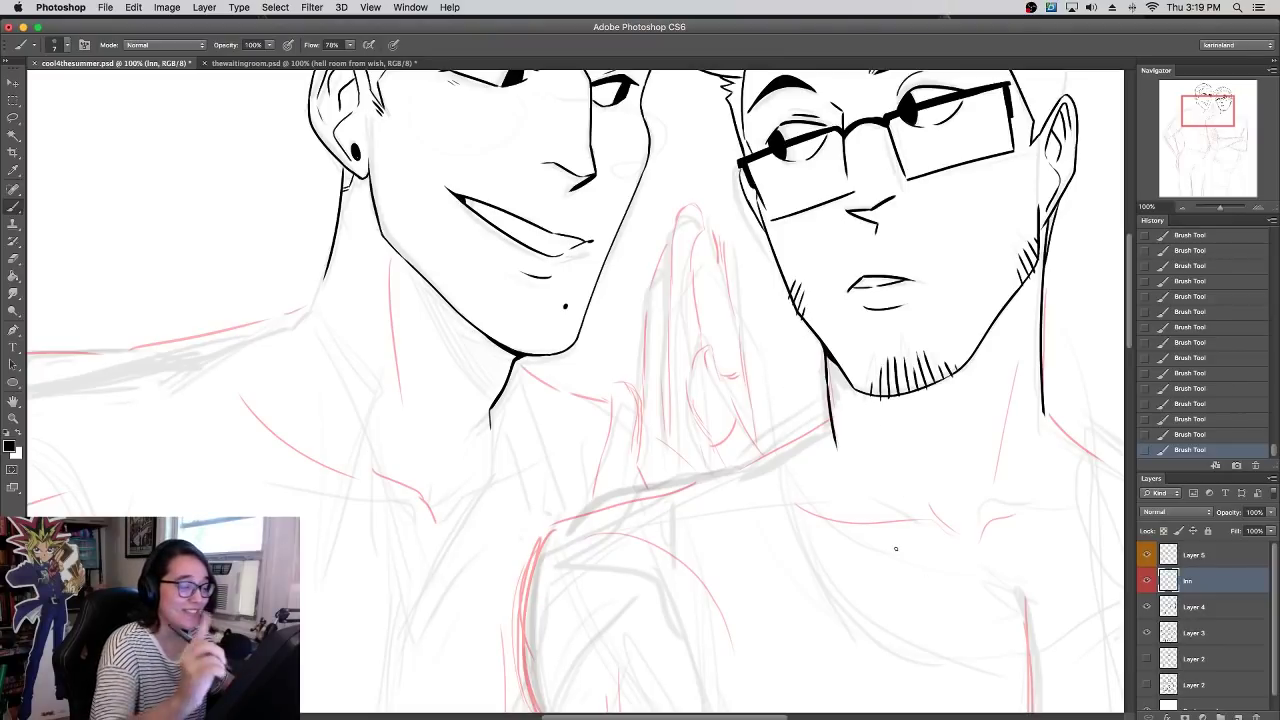
scroll(608, 378, up, 3)
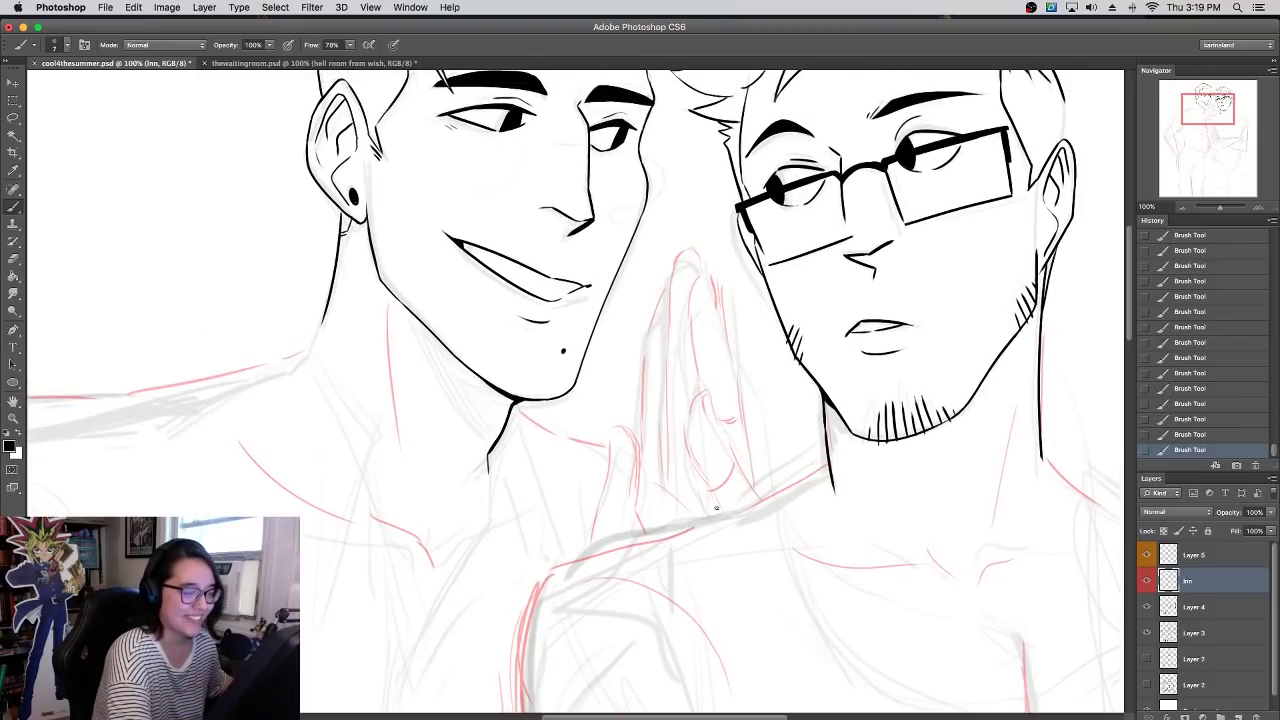
drag(690, 441, 722, 505)
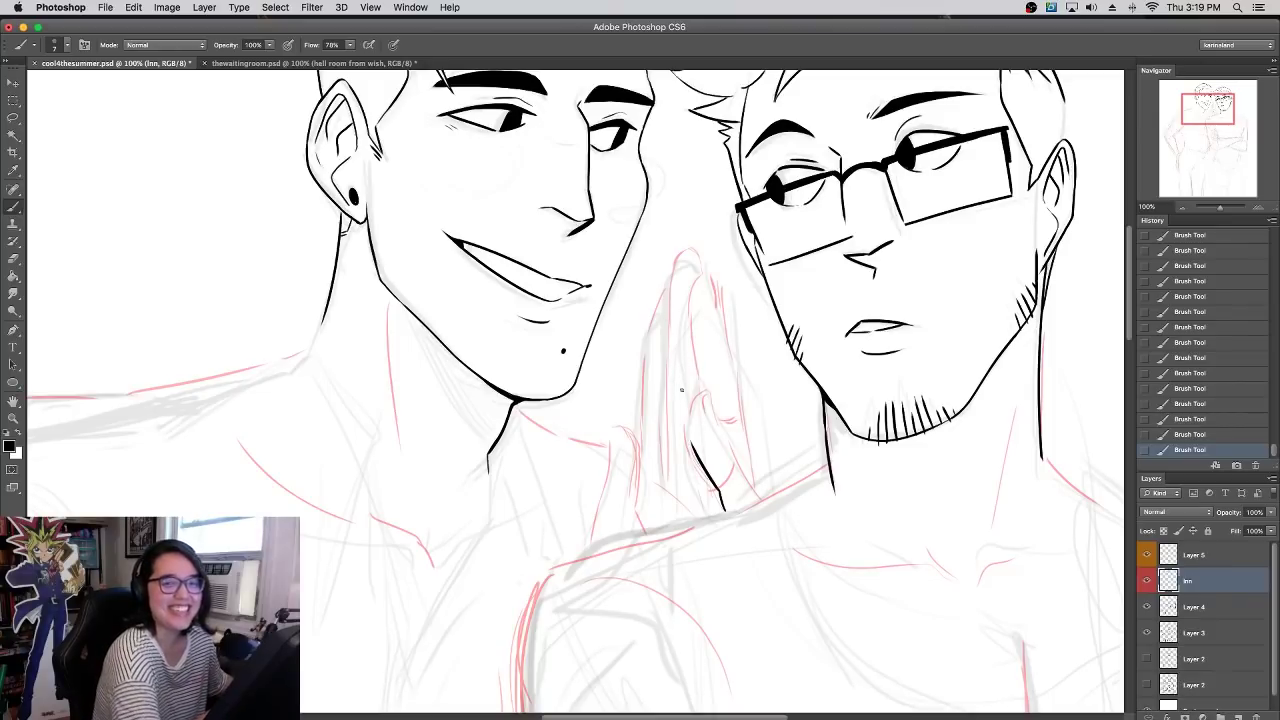
mouse_move(690, 403)
mouse_down()
mouse_move(698, 443)
mouse_move(698, 395)
mouse_move(695, 450)
mouse_up()
key(super+z)
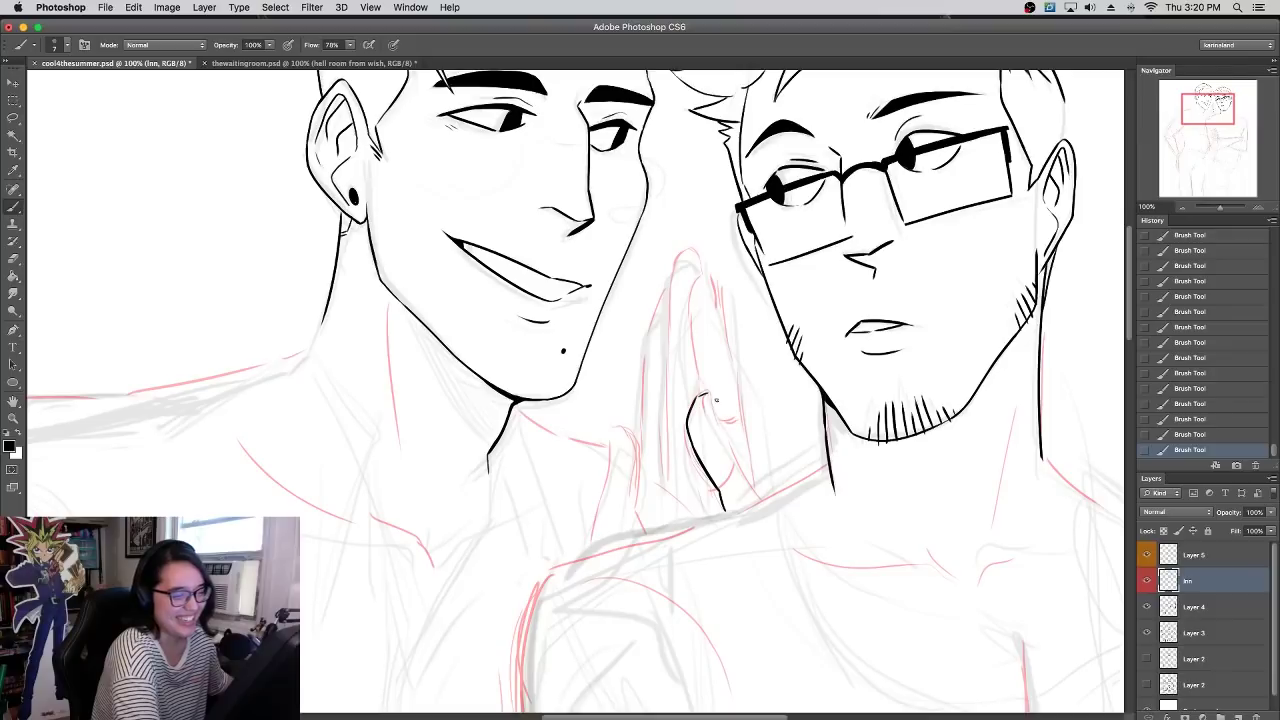
mouse_move(698, 398)
mouse_down()
mouse_move(708, 393)
mouse_move(752, 494)
mouse_up()
key(super+z)
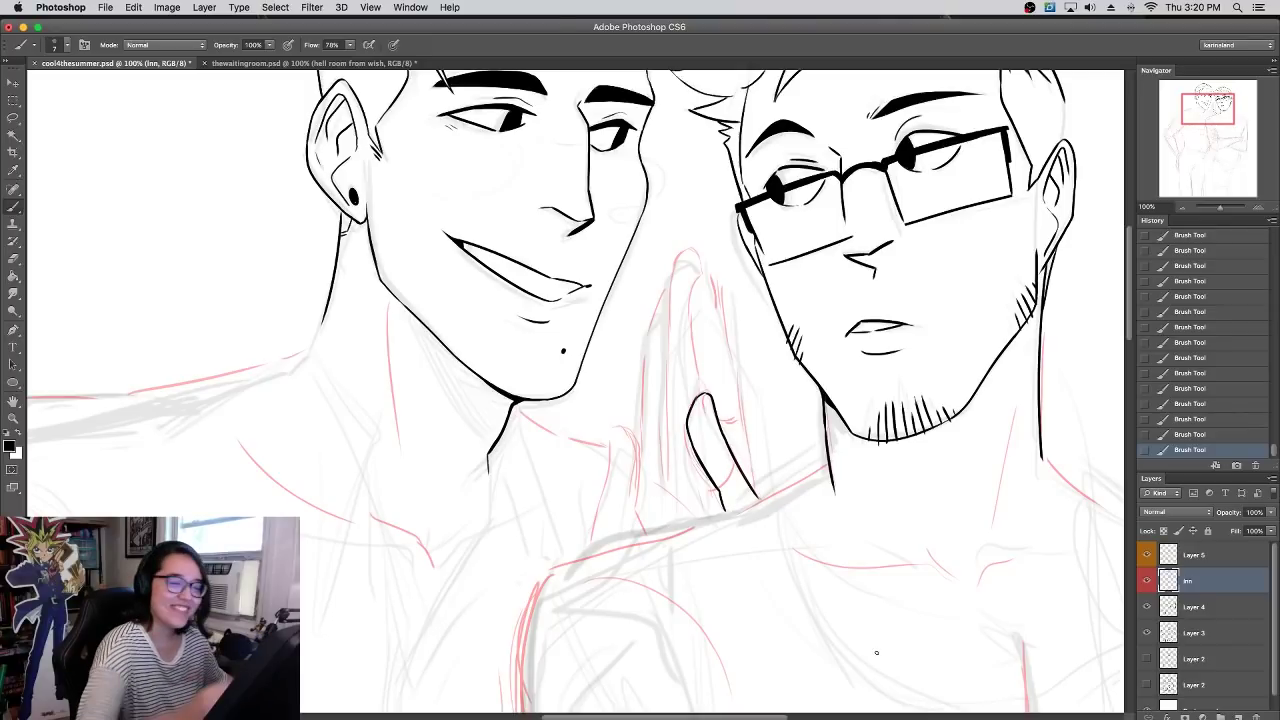
- Try to ink the ring finger's rounded tip and both sides behind the little finger
drag(705, 268, 698, 394)
drag(706, 268, 724, 342)
key(ctrl+z)
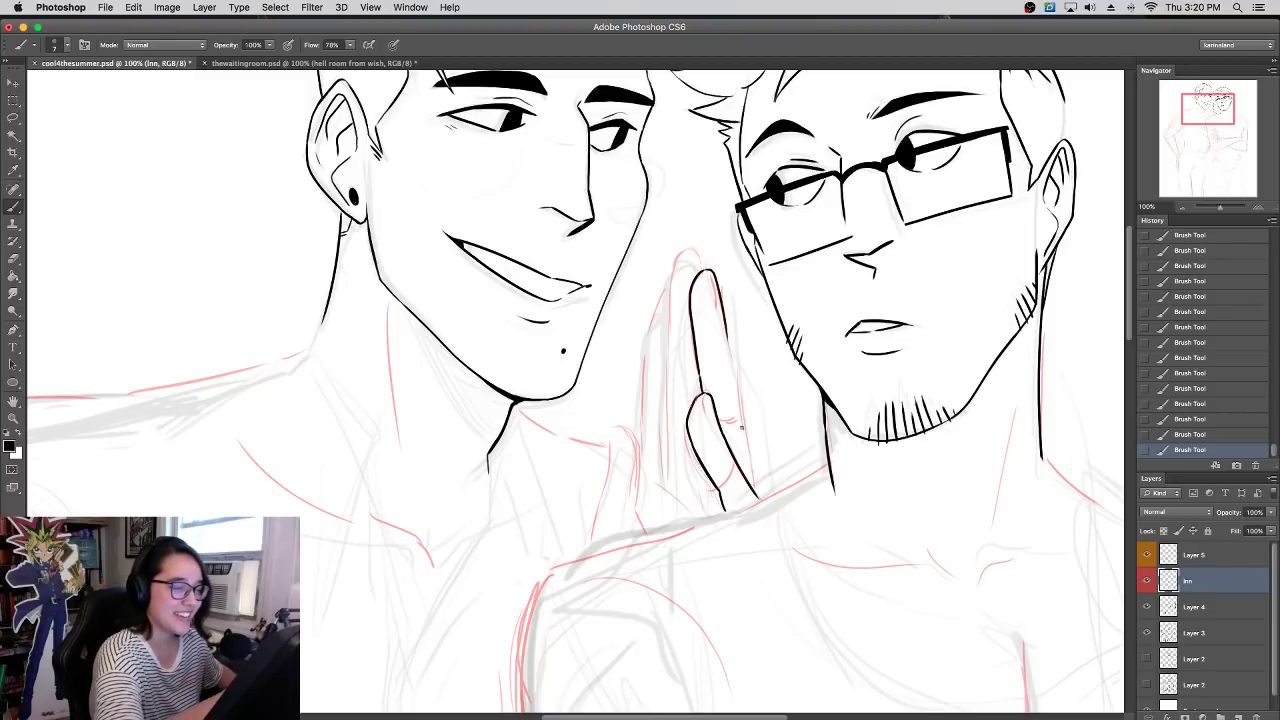
key(super+z)
drag(706, 270, 755, 475)
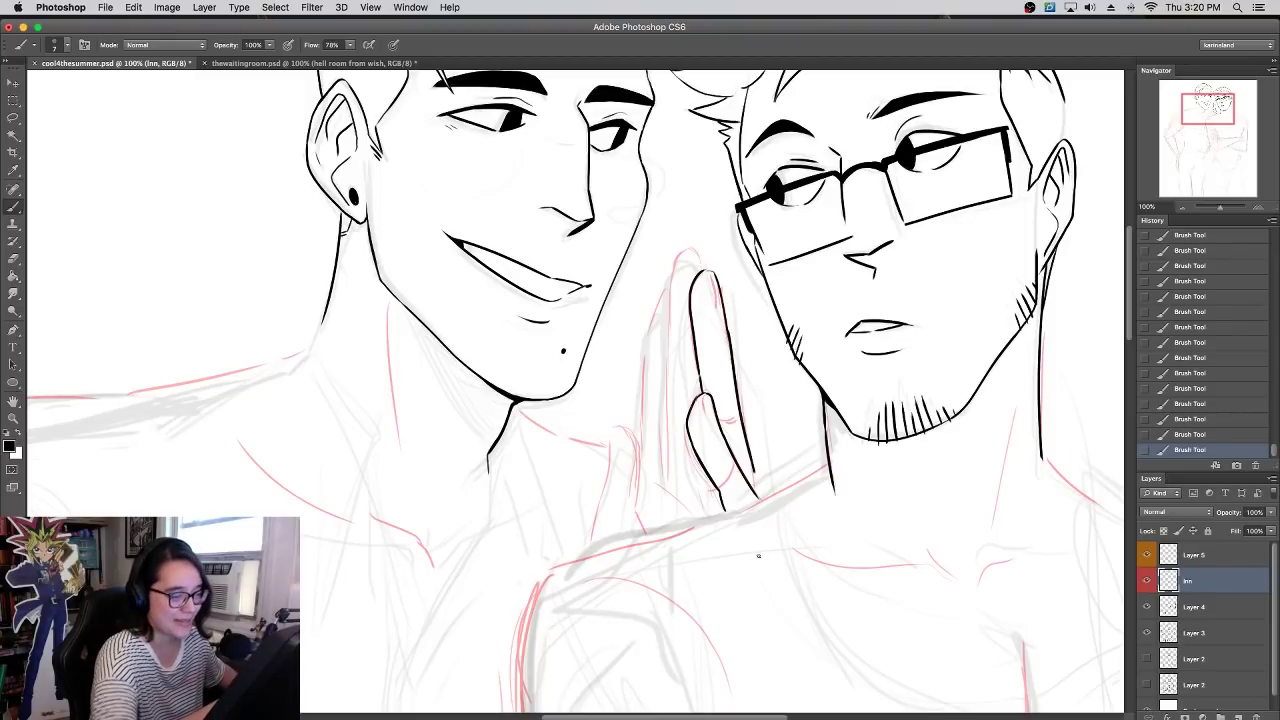
key(super+z)
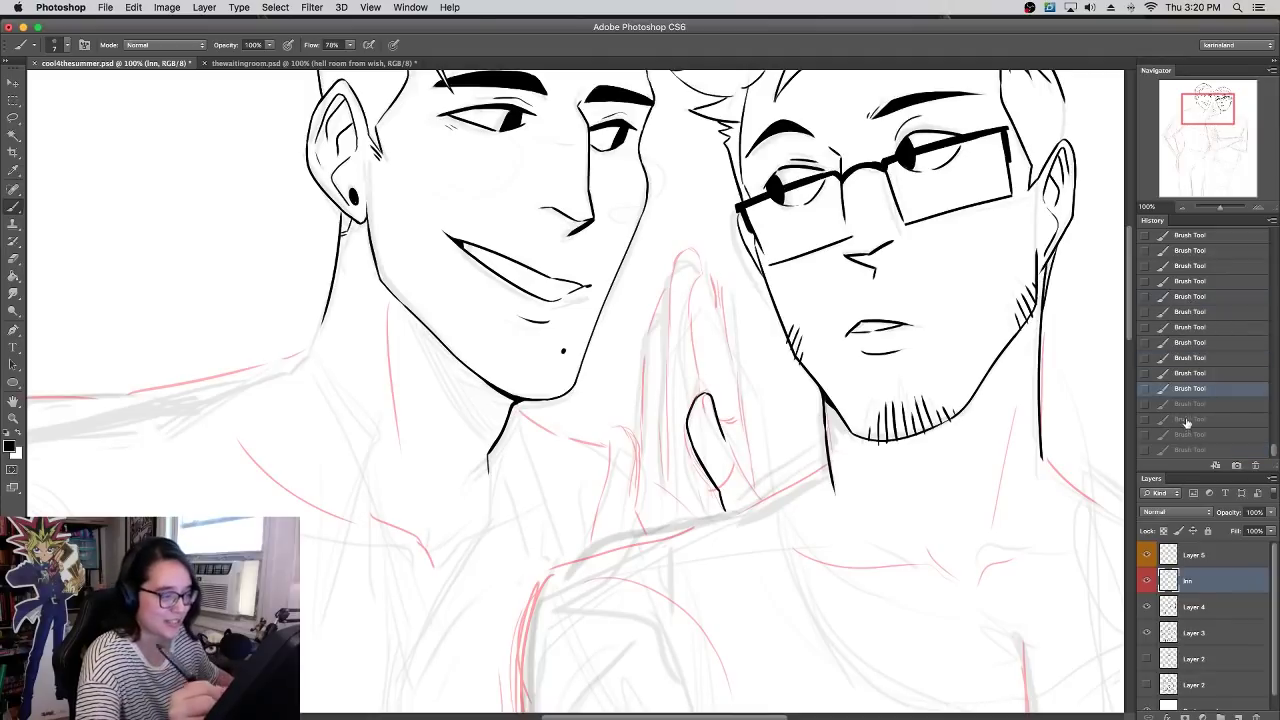
- Step back through the history to remove all the finger strokes inked on the hand
click(1189, 343)
key(ctrl+shift+z)
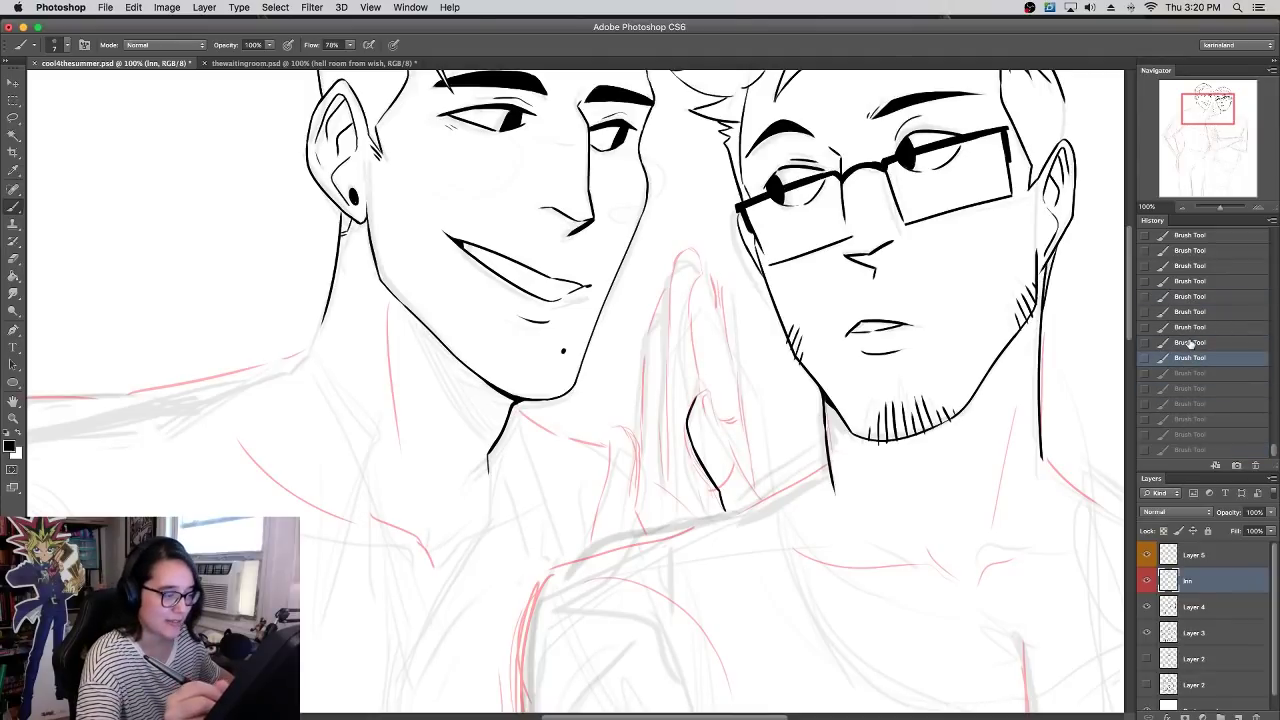
click(1190, 327)
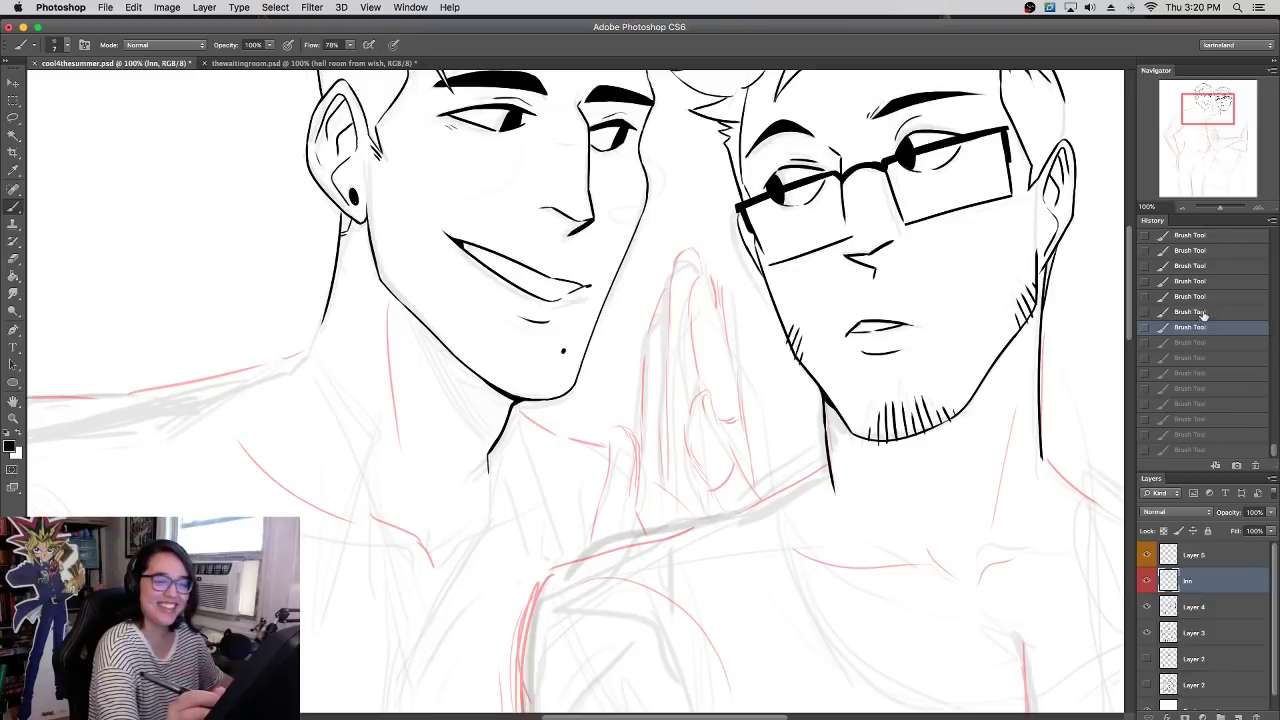
click(1190, 311)
- Ink the little finger's outline again and add the ring finger's inner side and rounded tip behind it
mouse_move(718, 510)
mouse_down()
mouse_move(685, 439)
mouse_move(694, 400)
mouse_move(711, 391)
mouse_move(764, 502)
mouse_up()
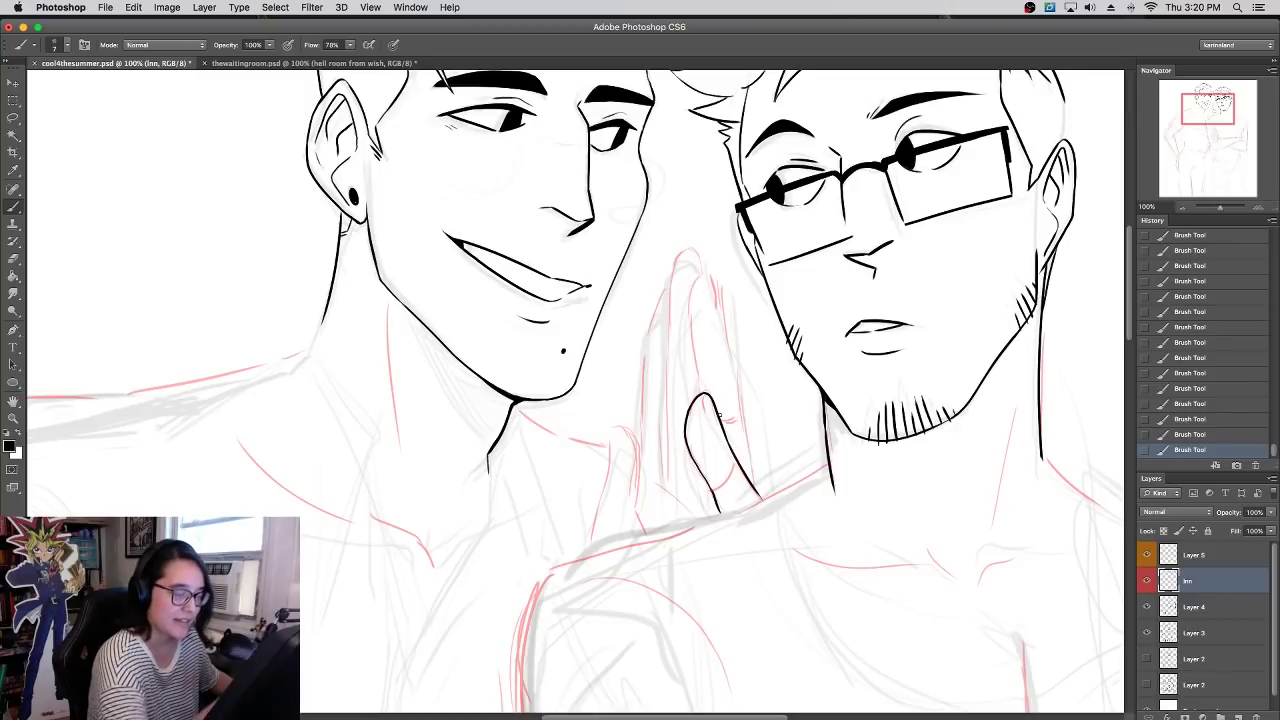
mouse_move(701, 396)
mouse_down()
mouse_move(720, 270)
mouse_move(735, 378)
mouse_up()
key(super+z)
drag(708, 268, 735, 356)
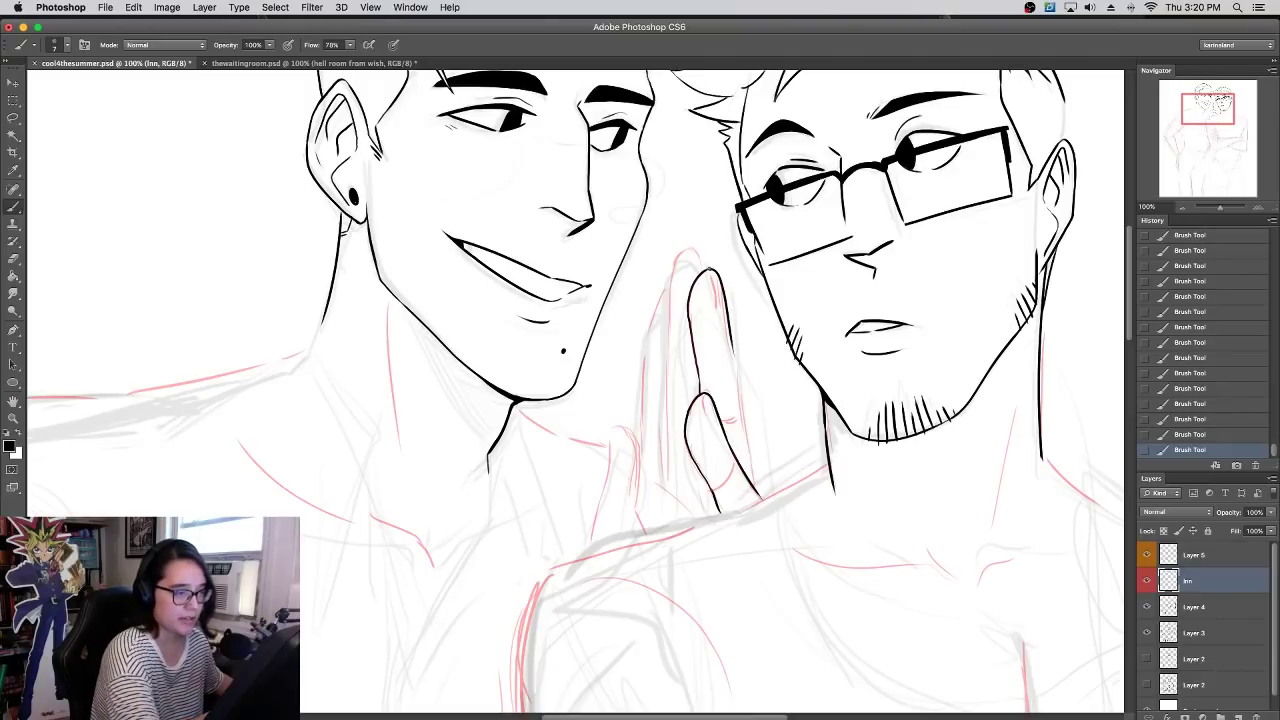
- Redo the ring finger's outer edge down to its base and ink the creases on both fingers
click(1188, 435)
drag(708, 269, 746, 440)
key(super+z)
key(super+z)
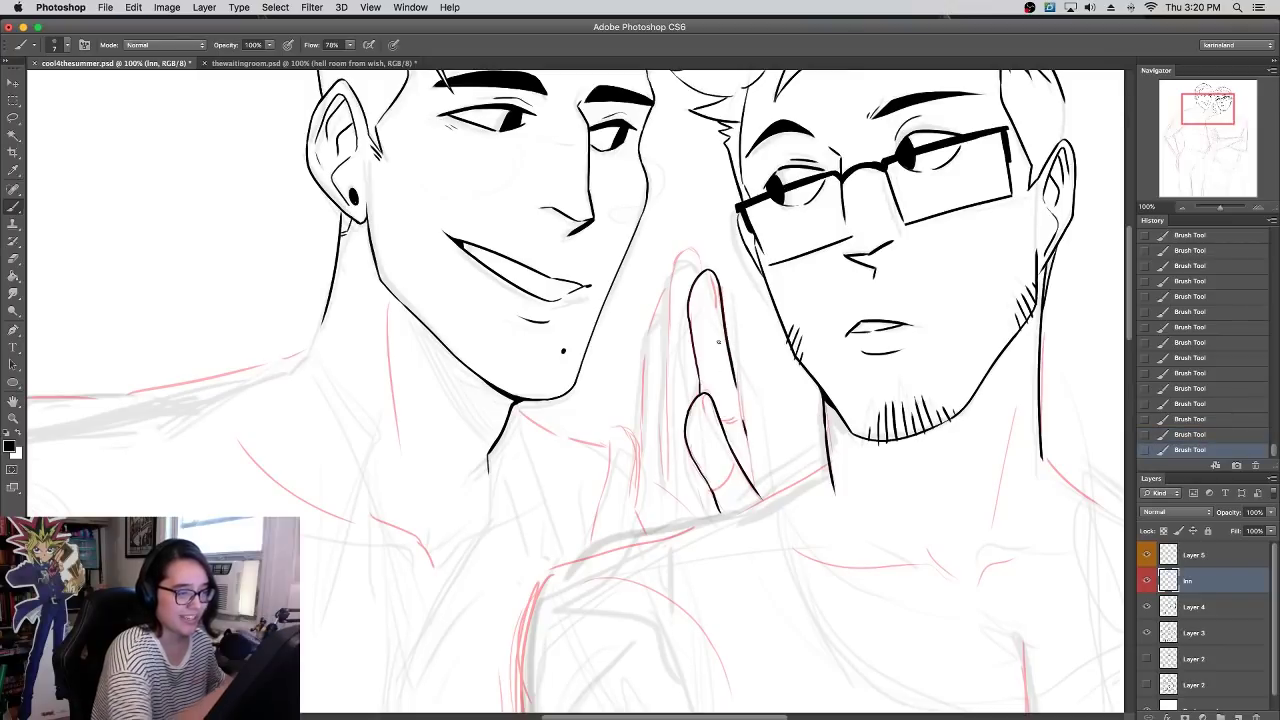
click(1185, 435)
key(super+z)
key(super+z)
key(super+z)
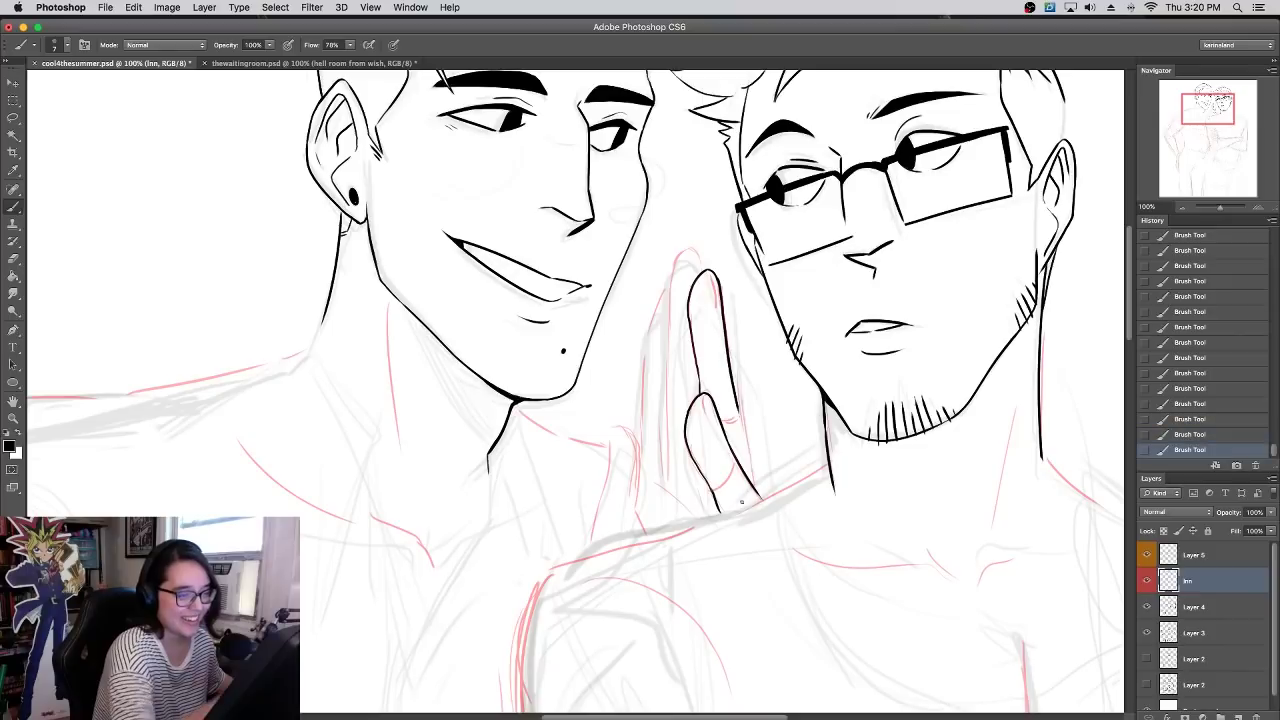
key(super+z)
key(super+z)
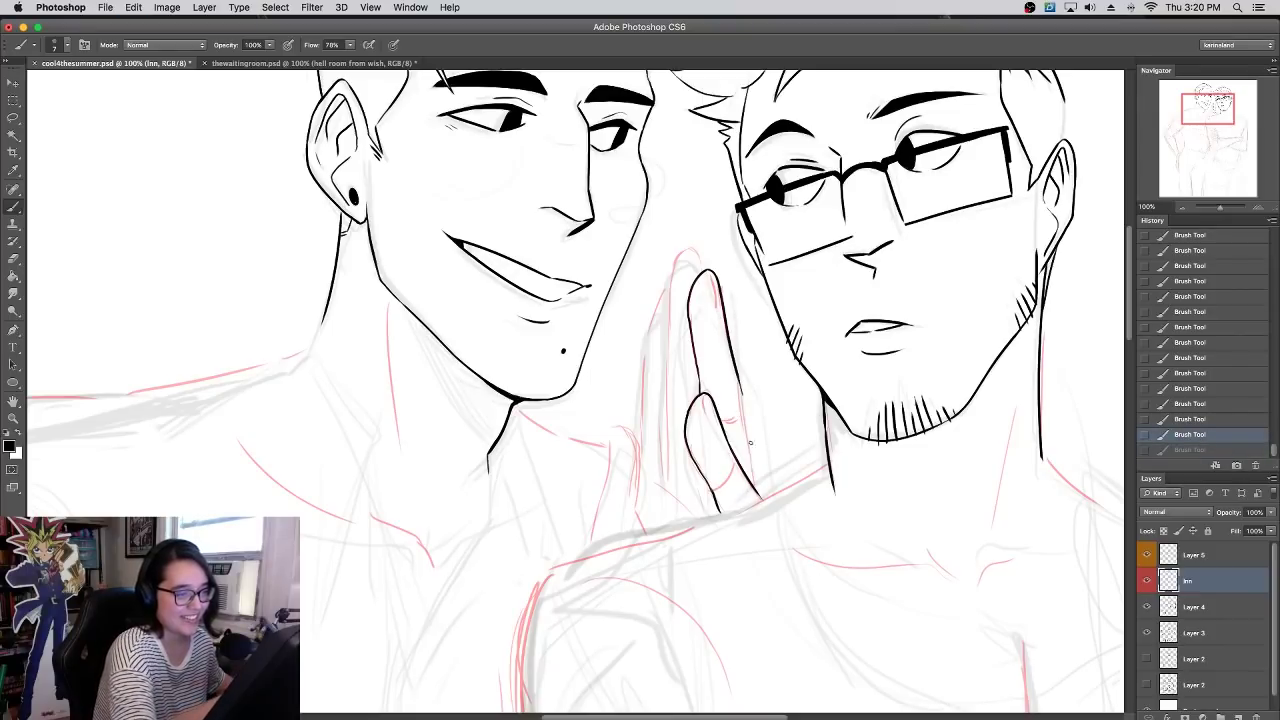
drag(740, 392, 755, 488)
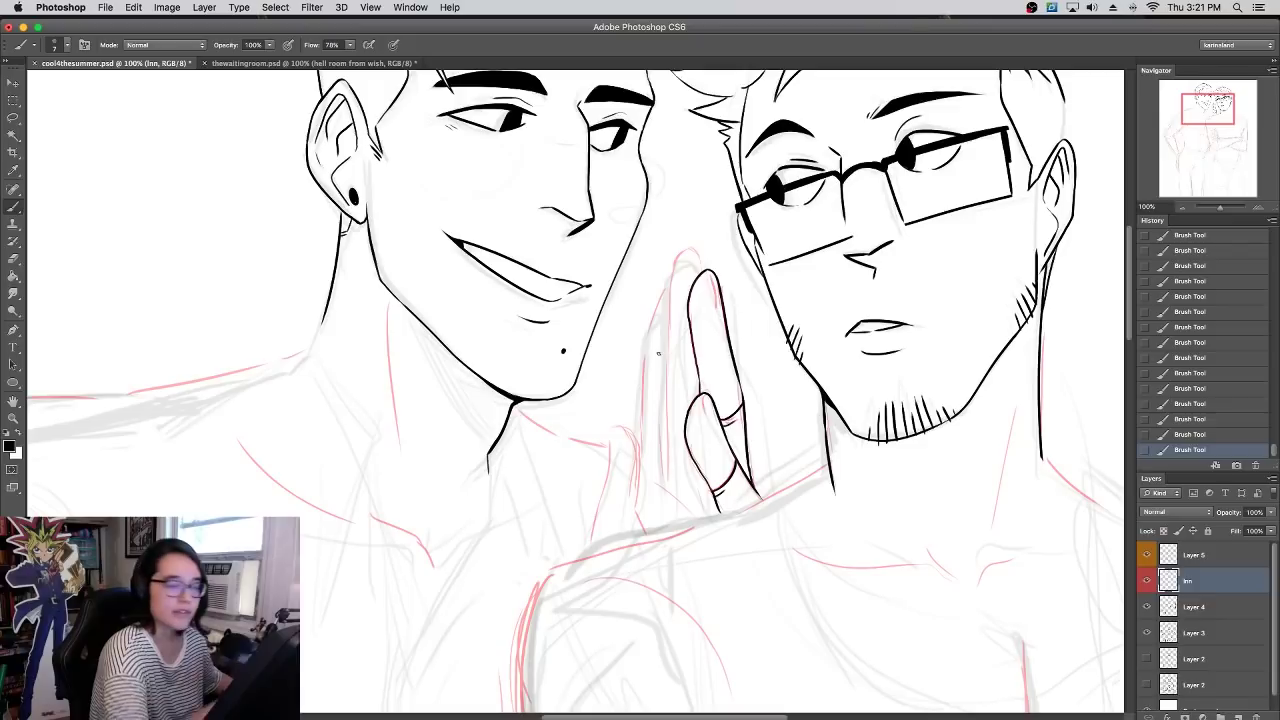
- Ink the tall middle finger's outline from its base over the rounded tip, redoing the long stroke until it fits
mouse_move(657, 490)
mouse_down()
mouse_move(676, 504)
mouse_move(672, 434)
mouse_up()
key(super+z)
mouse_move(668, 492)
mouse_down()
mouse_move(676, 260)
mouse_move(694, 233)
mouse_move(705, 257)
mouse_up()
key(super+z)
key(super+z)
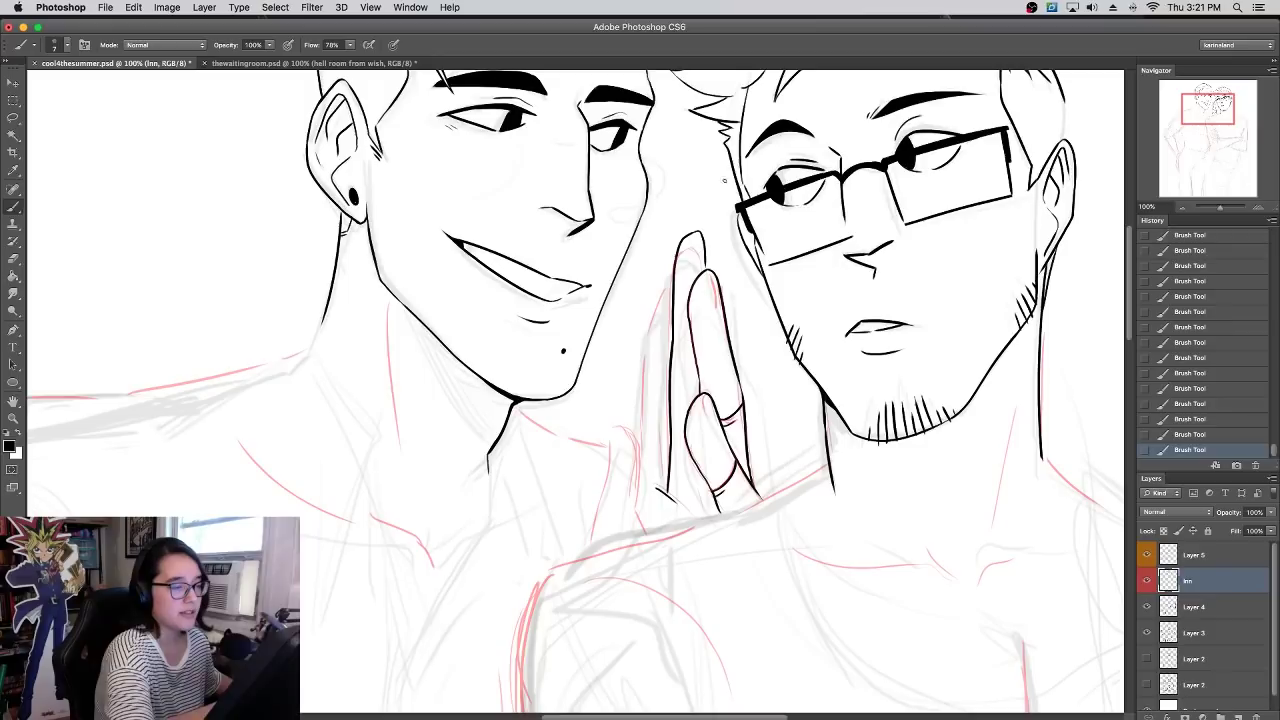
key(alt+super+z)
key(alt+super+z)
key(alt+super+z)
key(alt+super+z)
mouse_move(667, 494)
mouse_down()
mouse_move(668, 292)
mouse_move(686, 248)
mouse_move(700, 244)
mouse_move(704, 276)
mouse_up()
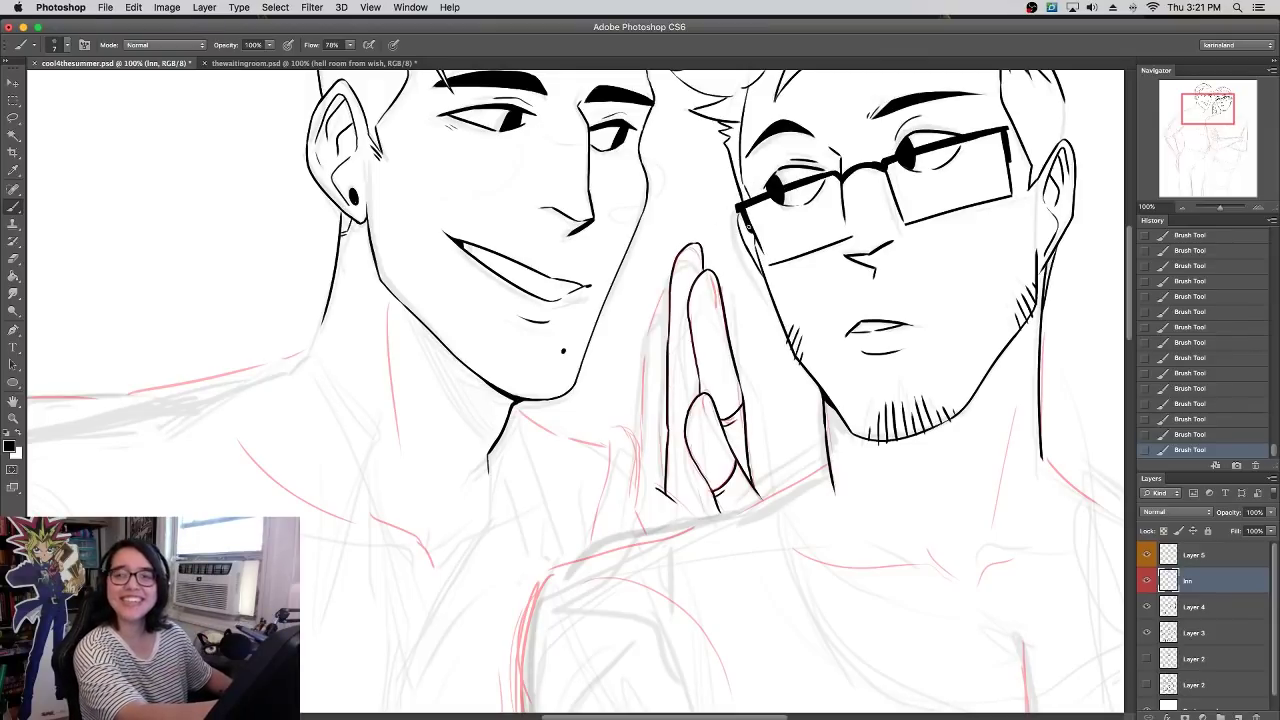
drag(749, 227, 757, 249)
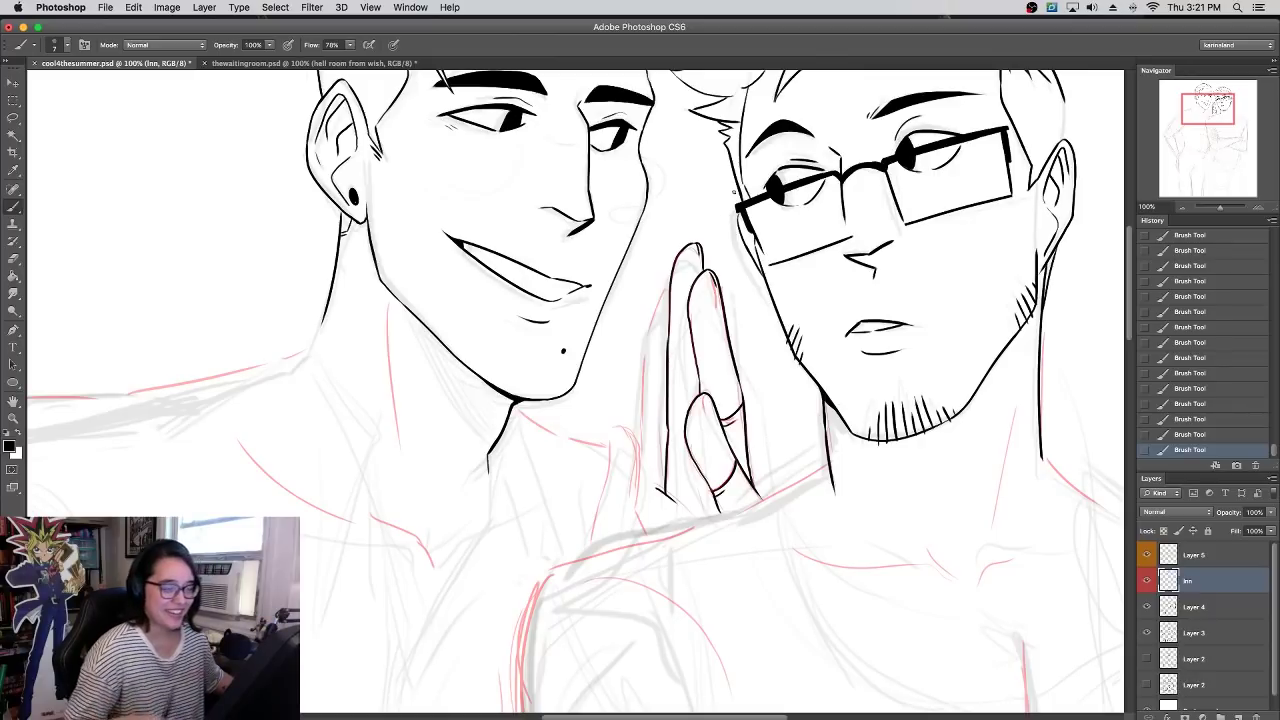
- Ink the thumb outline at the shoulder and the index finger's outline beside the middle finger
mouse_move(588, 556)
mouse_down()
mouse_move(604, 409)
mouse_move(608, 432)
mouse_move(624, 424)
mouse_move(635, 499)
mouse_move(649, 480)
mouse_move(636, 538)
mouse_up()
key(super+z)
key(super+z)
mouse_move(640, 454)
mouse_down()
mouse_move(647, 312)
mouse_move(660, 293)
mouse_up()
key(super+z)
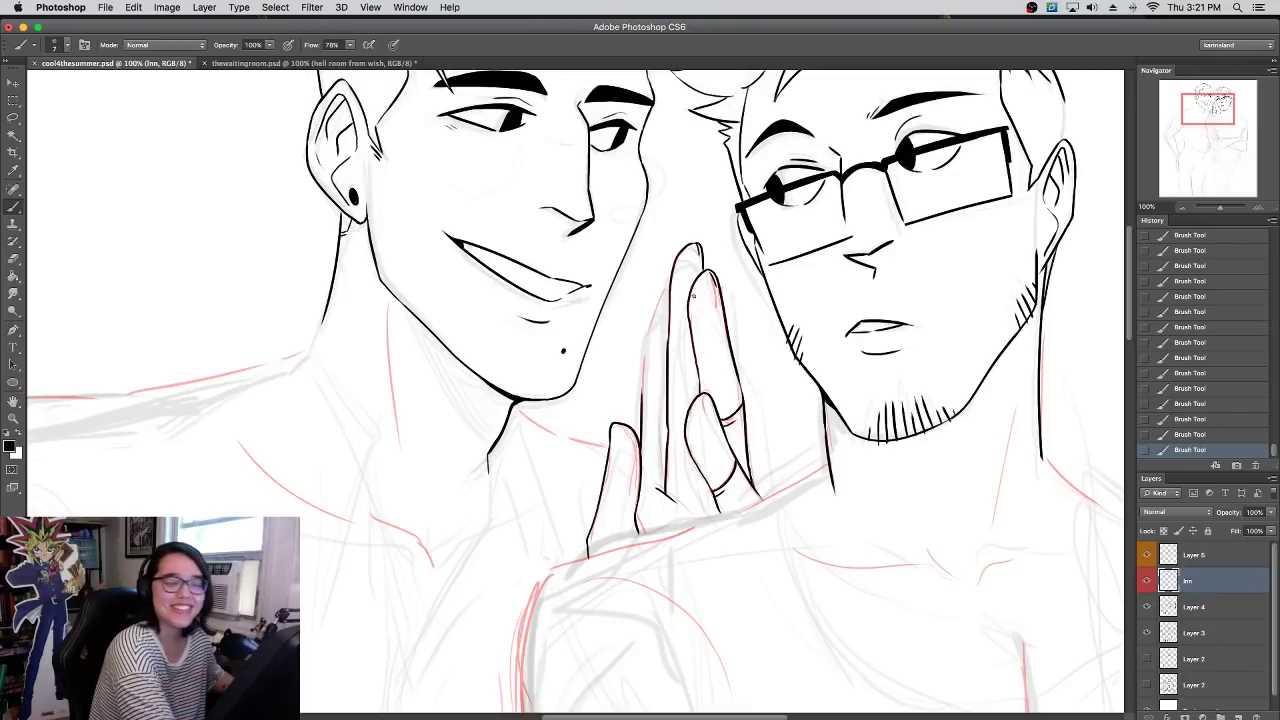
mouse_move(643, 397)
mouse_down()
mouse_move(656, 292)
mouse_move(671, 283)
mouse_up()
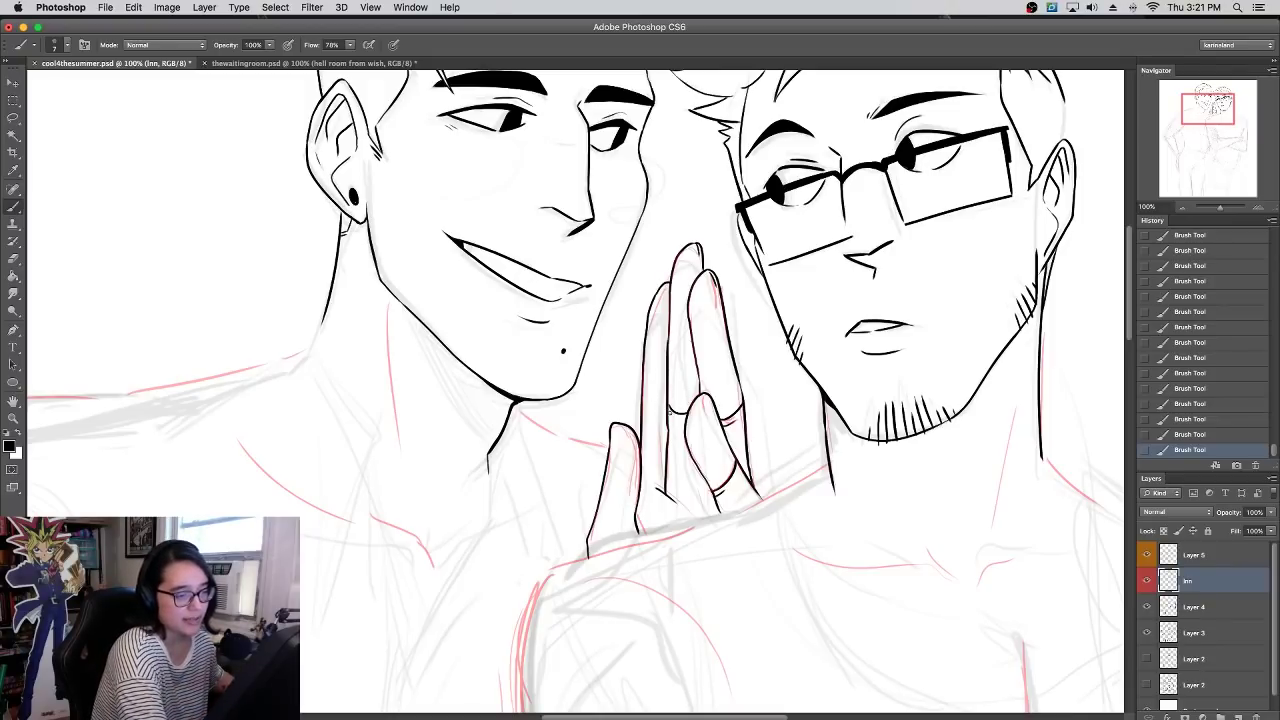
- Ink the crease across the index finger and redo the crease across the thumb
drag(643, 400, 665, 409)
key(super+z)
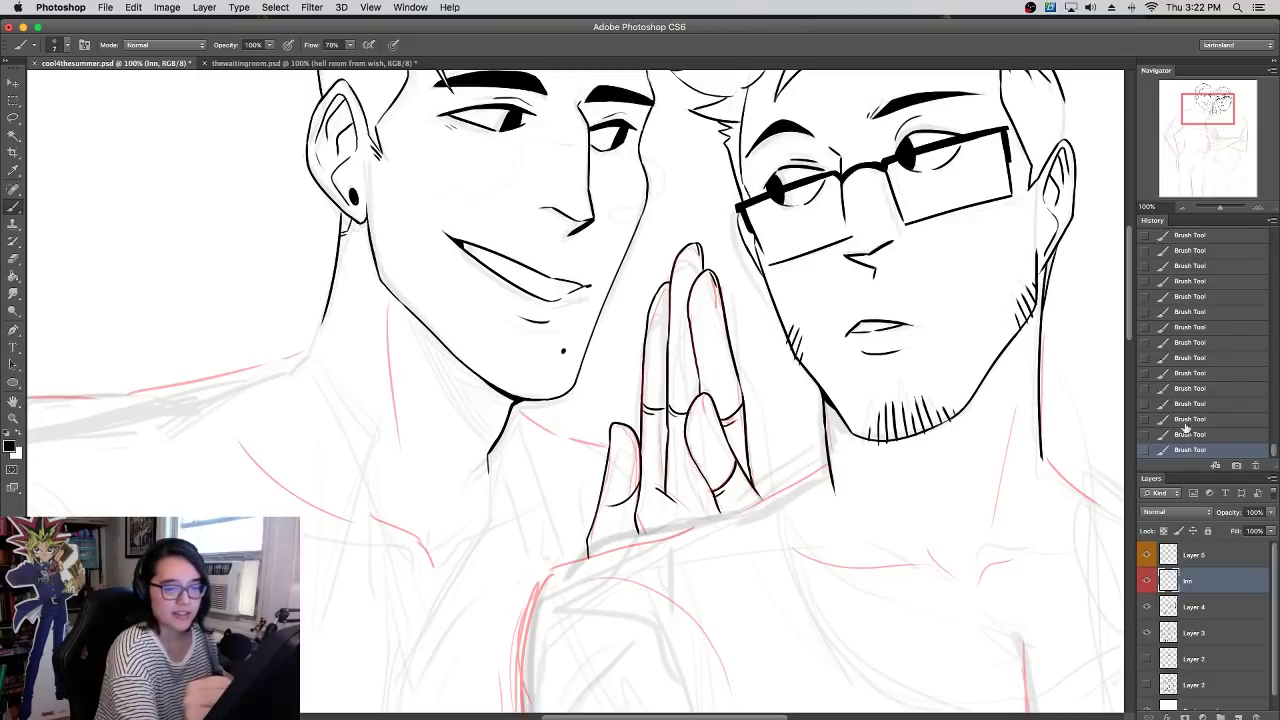
key(super+z)
drag(599, 501, 635, 499)
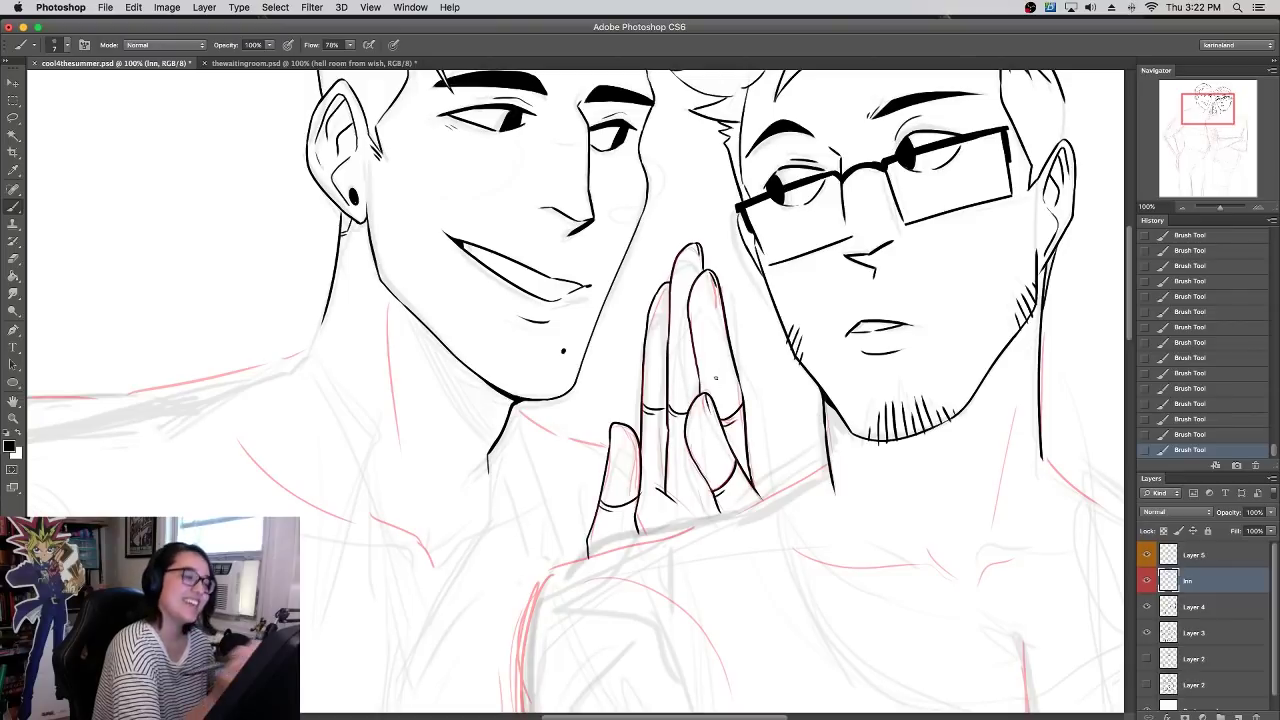
- Try a short stroke beside the crossed-arm man's ear, just below the hairline
drag(856, 312, 870, 222)
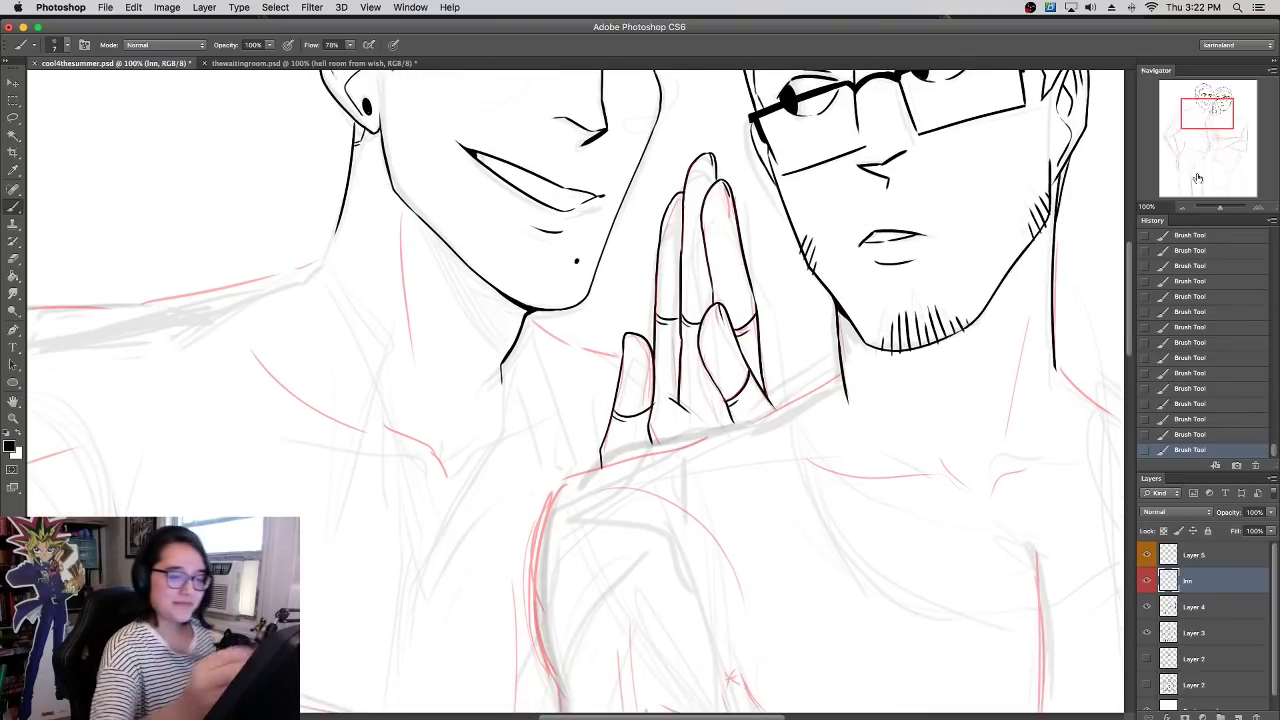
drag(683, 309, 720, 421)
scroll(718, 422, up, 4)
scroll(396, 505, right, 8)
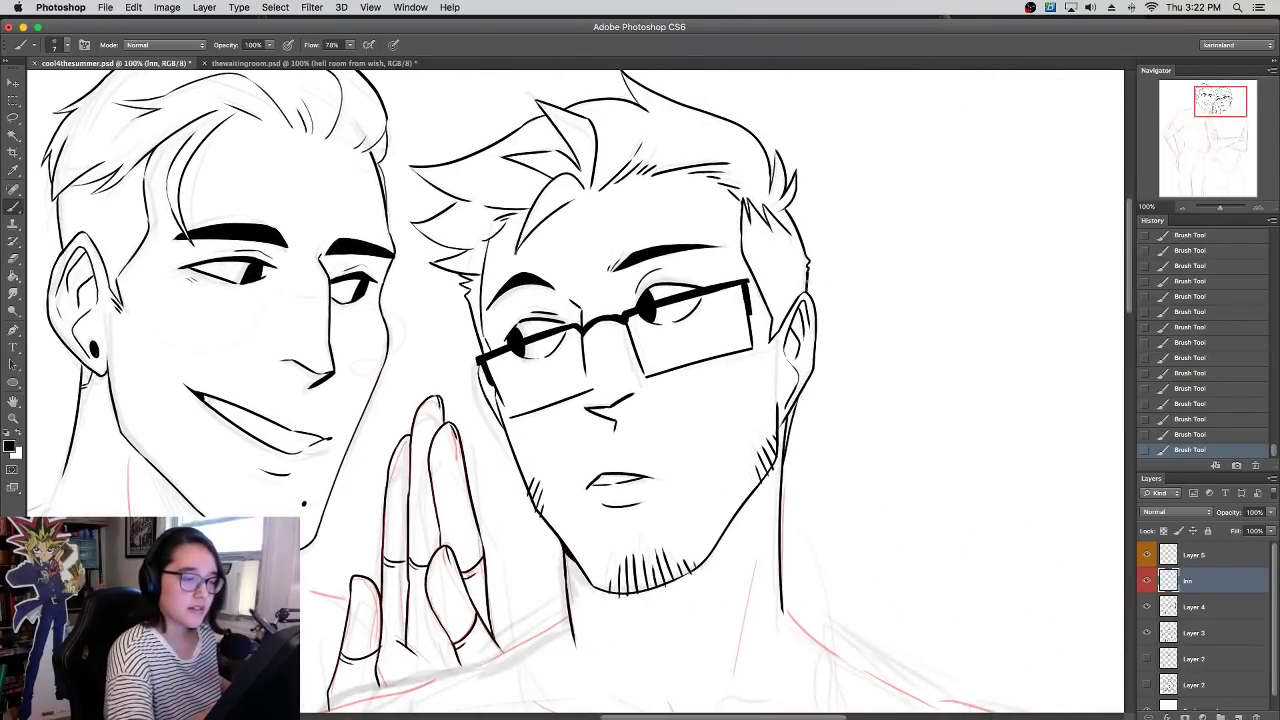
drag(782, 290, 798, 300)
key(super+z)
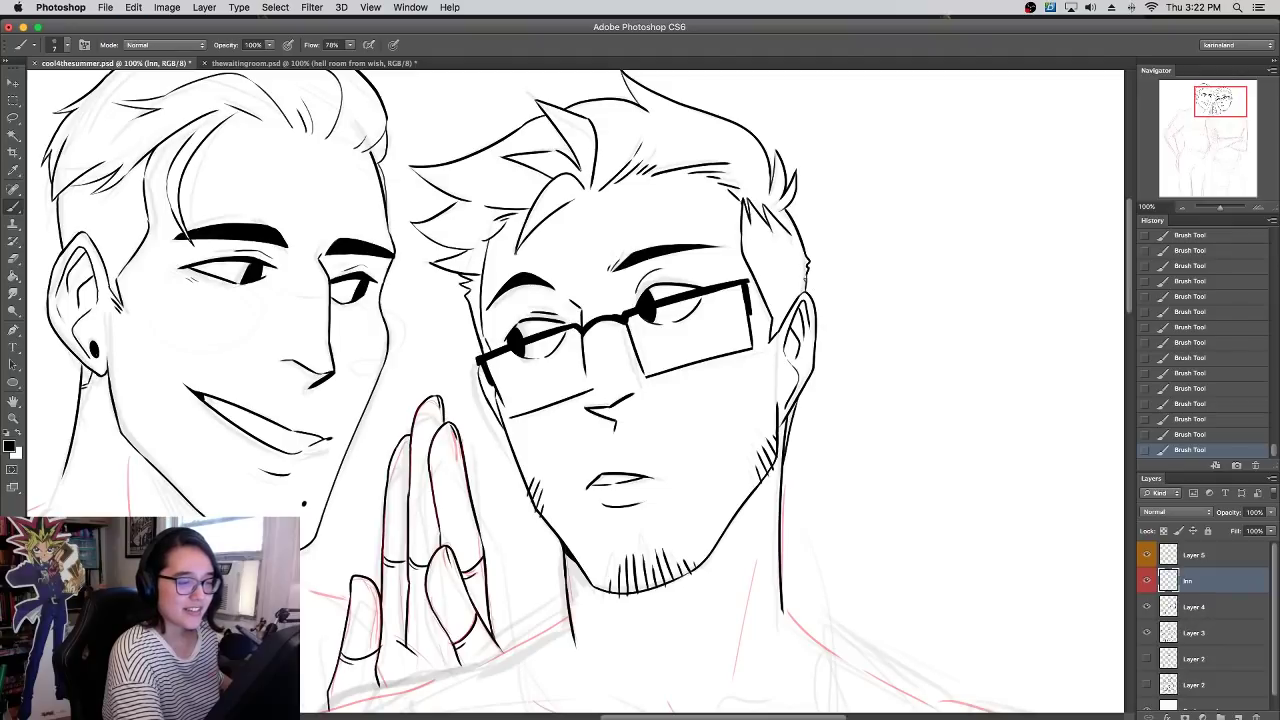
- Erase beside the little finger and ink the shoulder line from the crossed-arm man's neck to the hand
scroll(806, 380, down, 5)
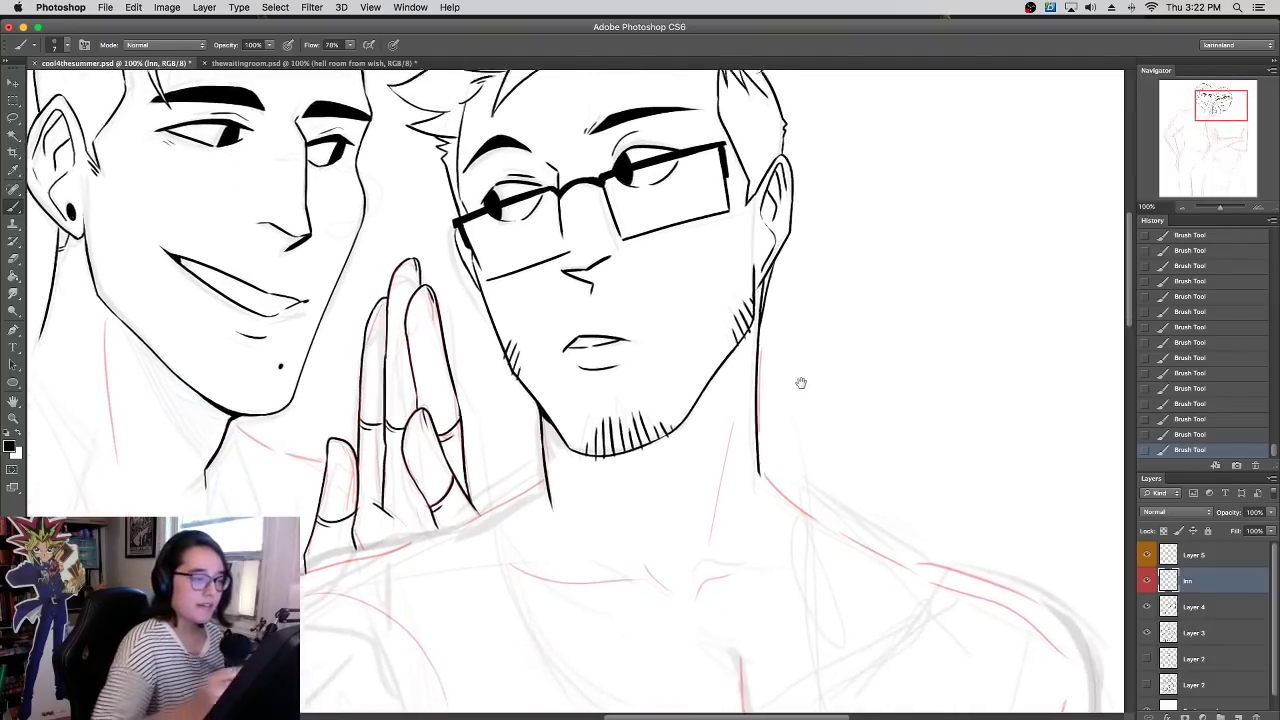
mouse_move(722, 540)
mouse_down()
mouse_move(954, 360)
mouse_move(920, 347)
mouse_up()
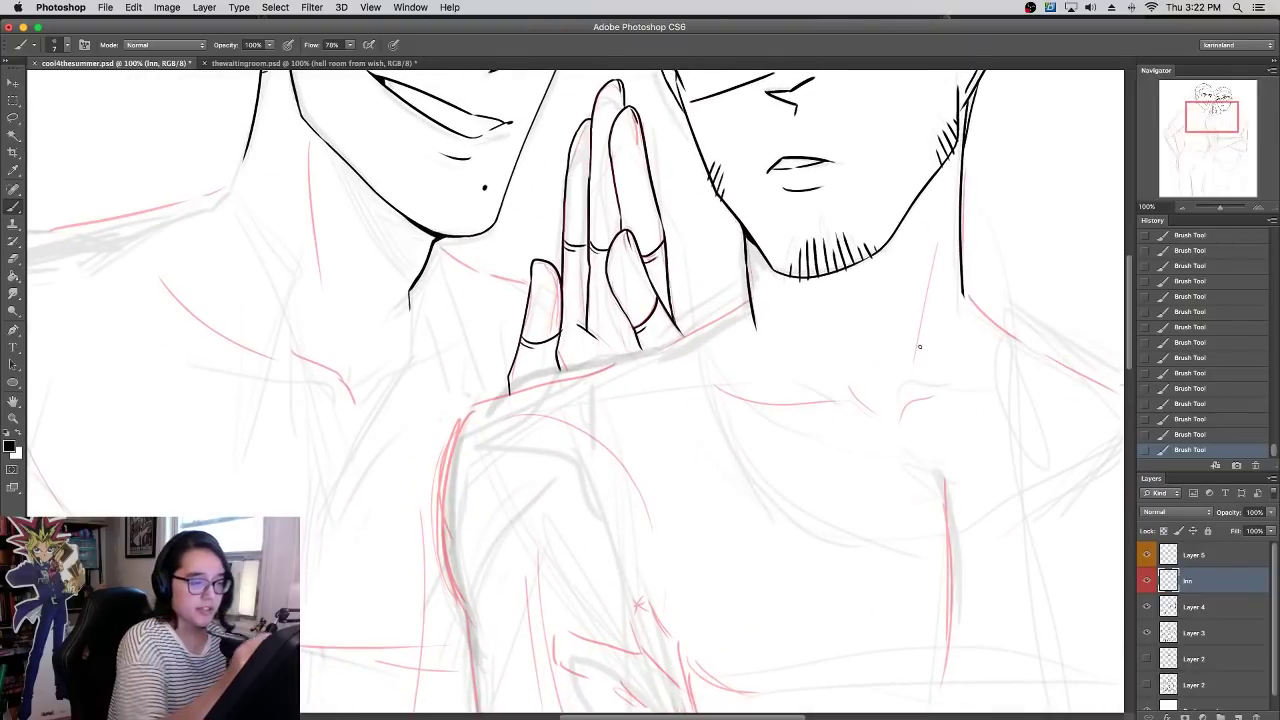
drag(692, 328, 734, 288)
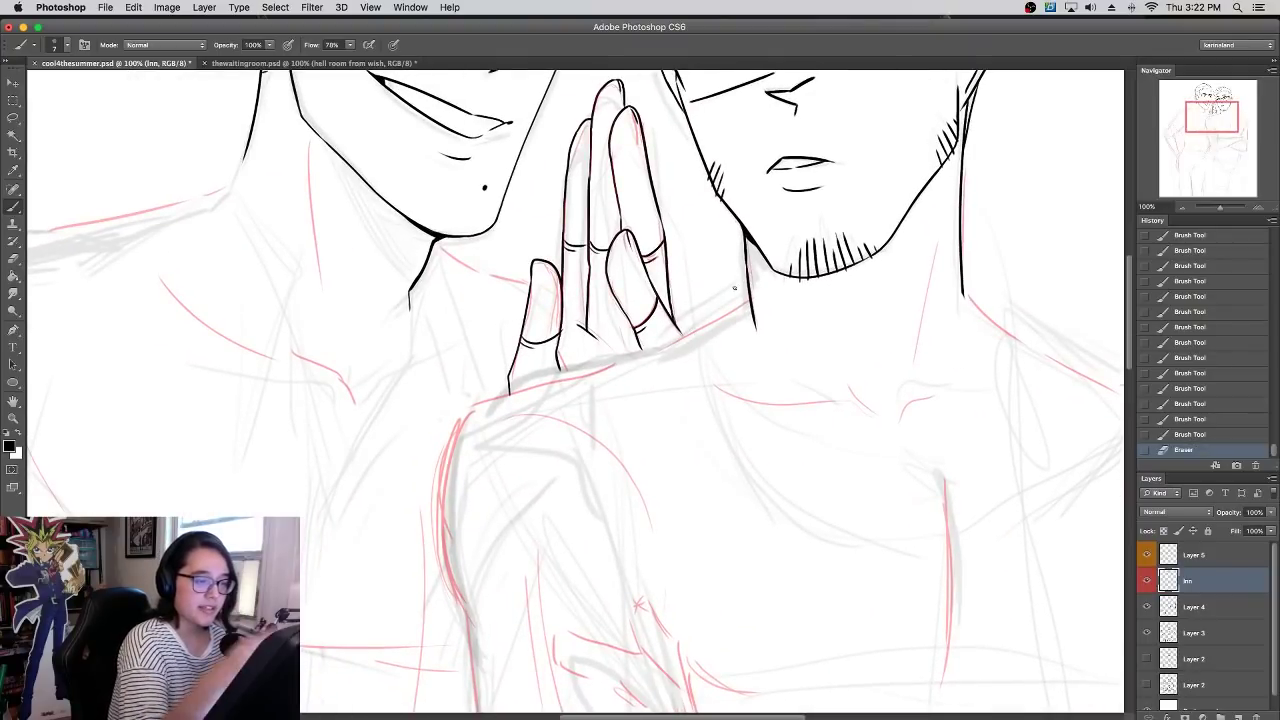
drag(748, 292, 686, 332)
key(super+z)
drag(749, 297, 672, 338)
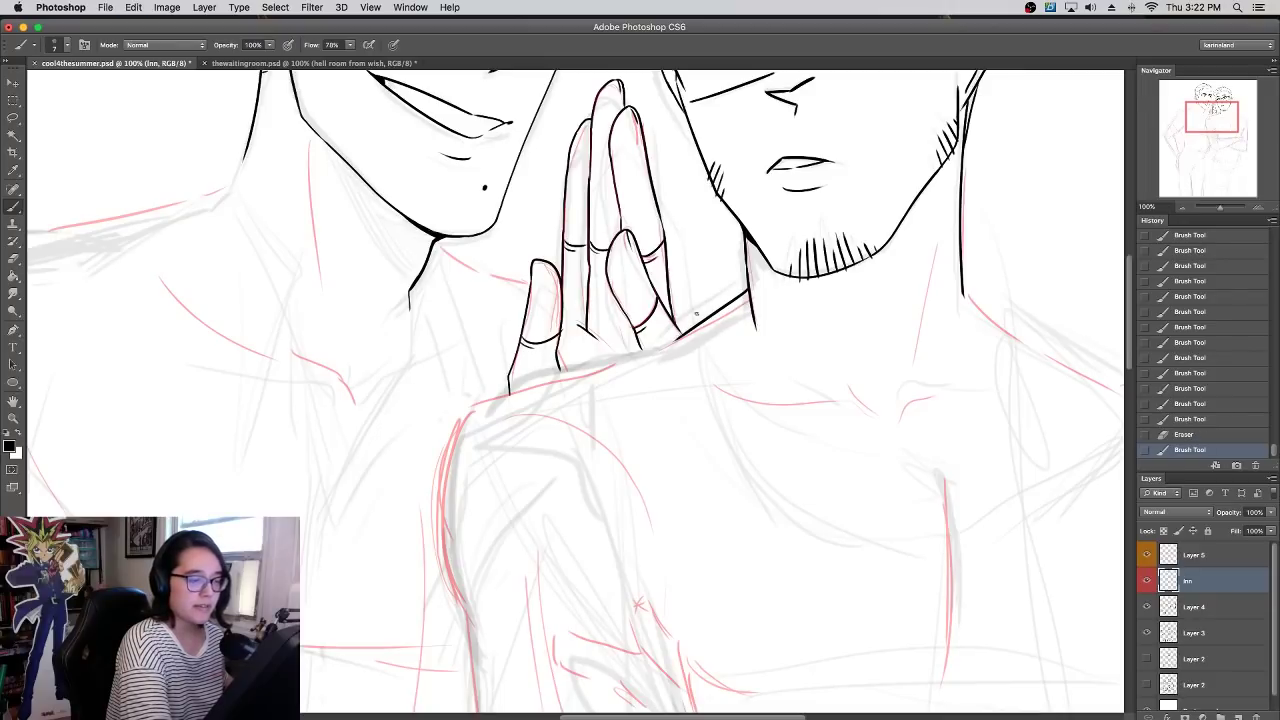
- Ink the crossed-arm man's other shoulder slope from the neck outward and clean up its strokes near the neck
mouse_move(828, 311)
mouse_down()
mouse_move(570, 402)
mouse_move(425, 434)
mouse_up()
mouse_move(576, 400)
mouse_down()
mouse_move(620, 449)
mouse_move(712, 506)
mouse_up()
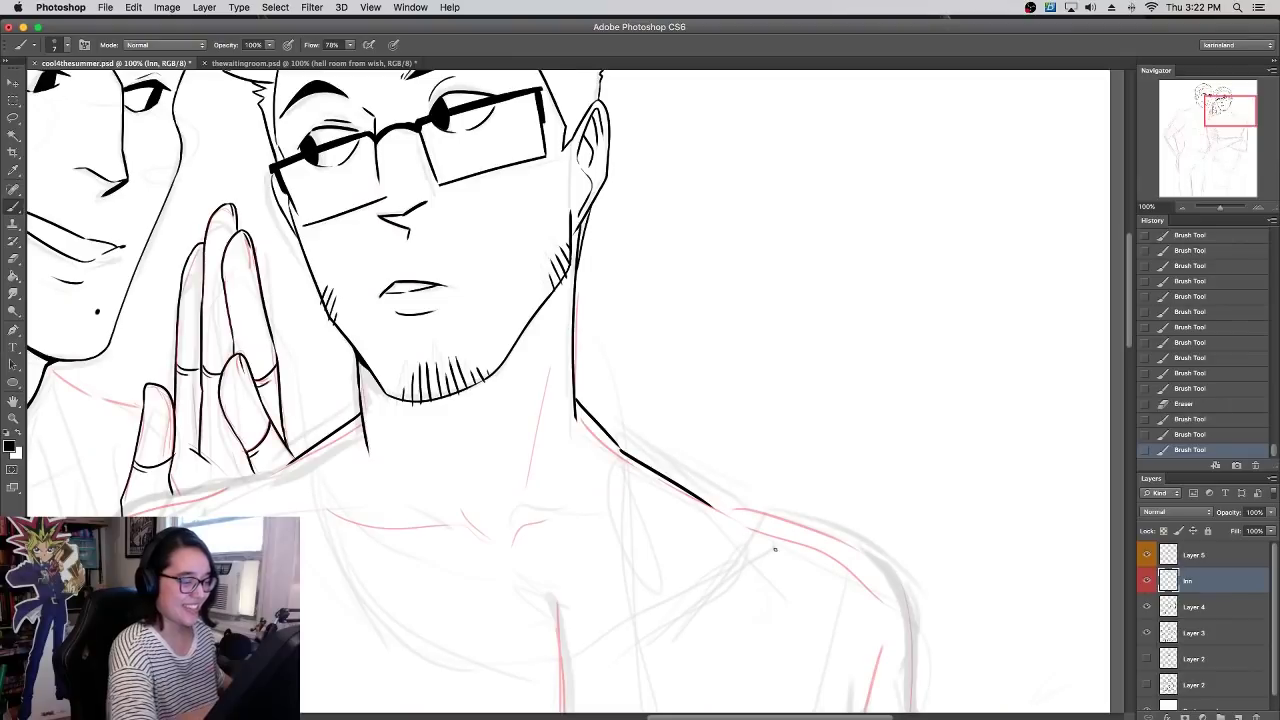
drag(577, 418, 573, 405)
drag(634, 472, 604, 432)
drag(547, 362, 643, 412)
drag(571, 441, 584, 421)
- Strengthen the upper eyelid lines of both eyes behind the crossed-arm man's glasses
drag(687, 311, 860, 416)
drag(510, 290, 533, 272)
drag(656, 240, 706, 242)
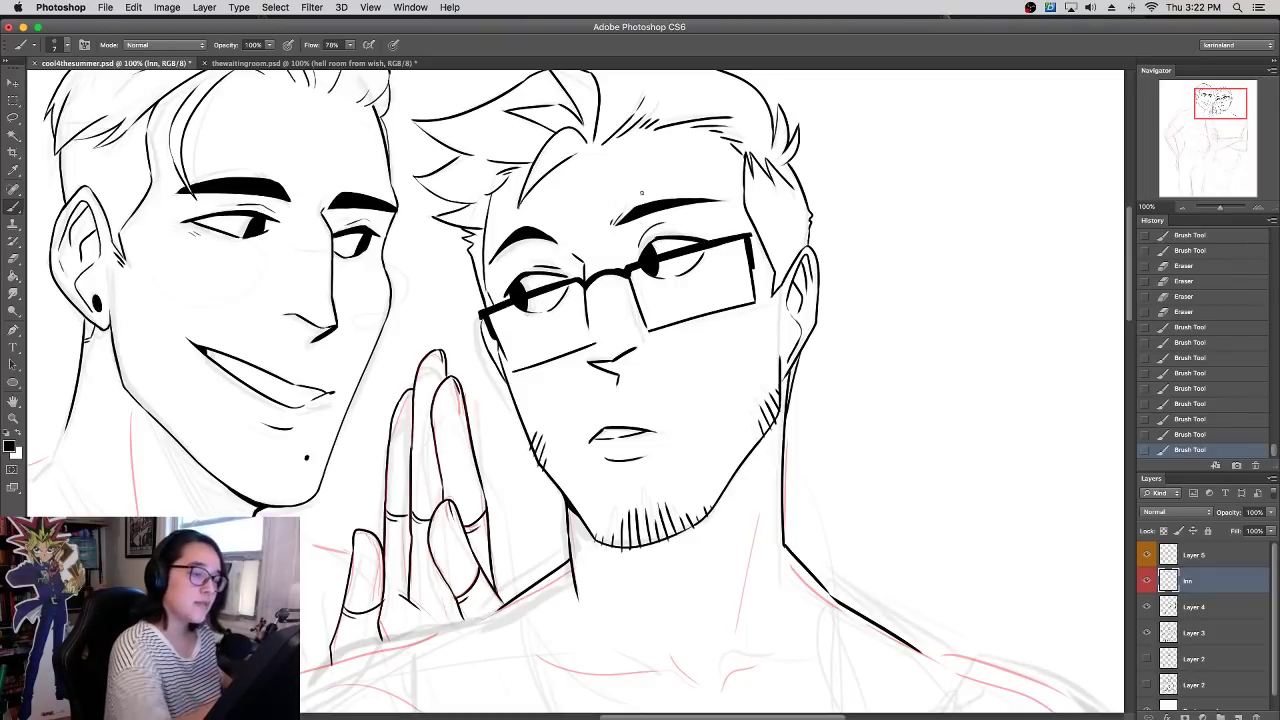
drag(641, 262, 660, 238)
drag(648, 244, 658, 238)
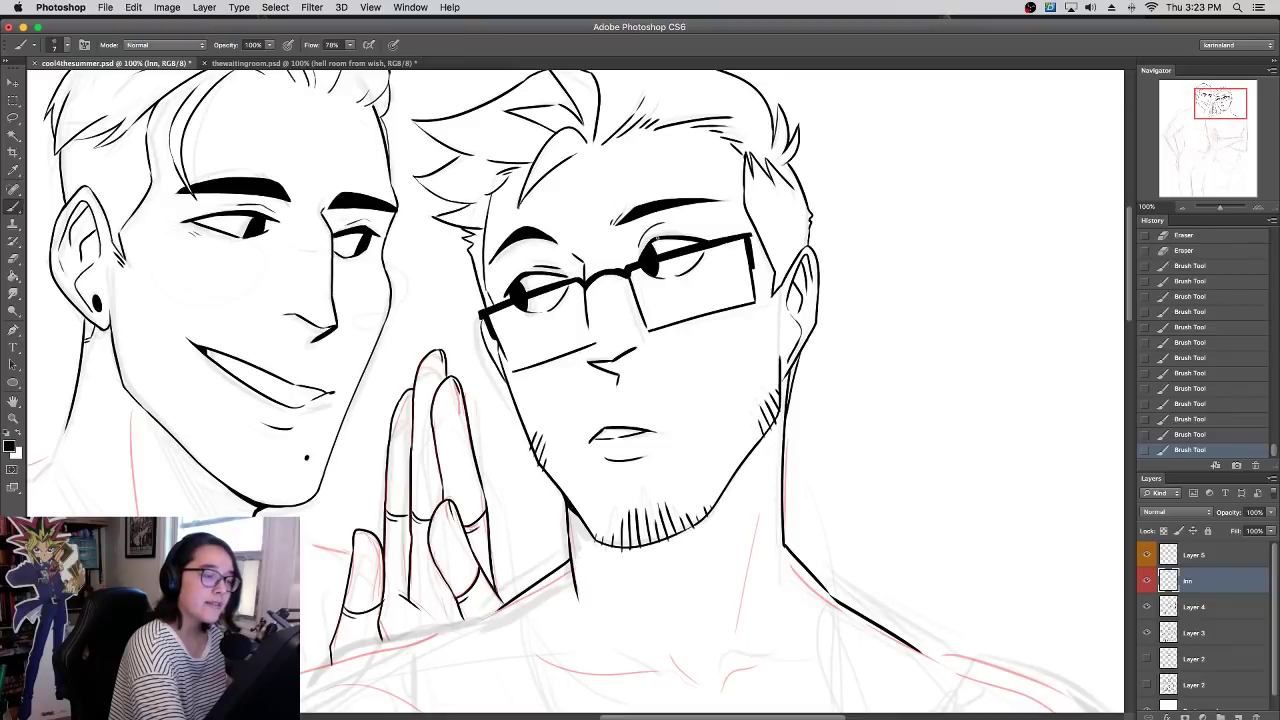
drag(612, 318, 817, 204)
scroll(817, 204, down, 5)
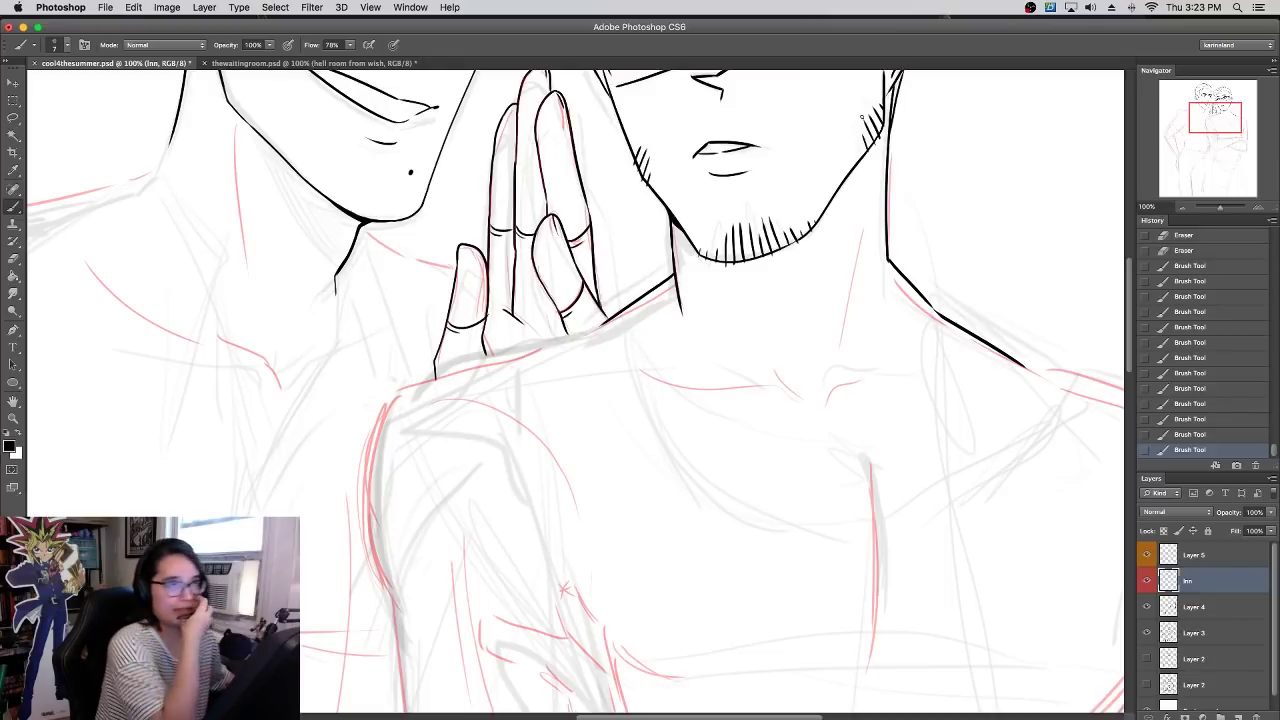
- Ink the smiling man's near inner collar edge from the side of his neck down to the shirt opening
click(1180, 206)
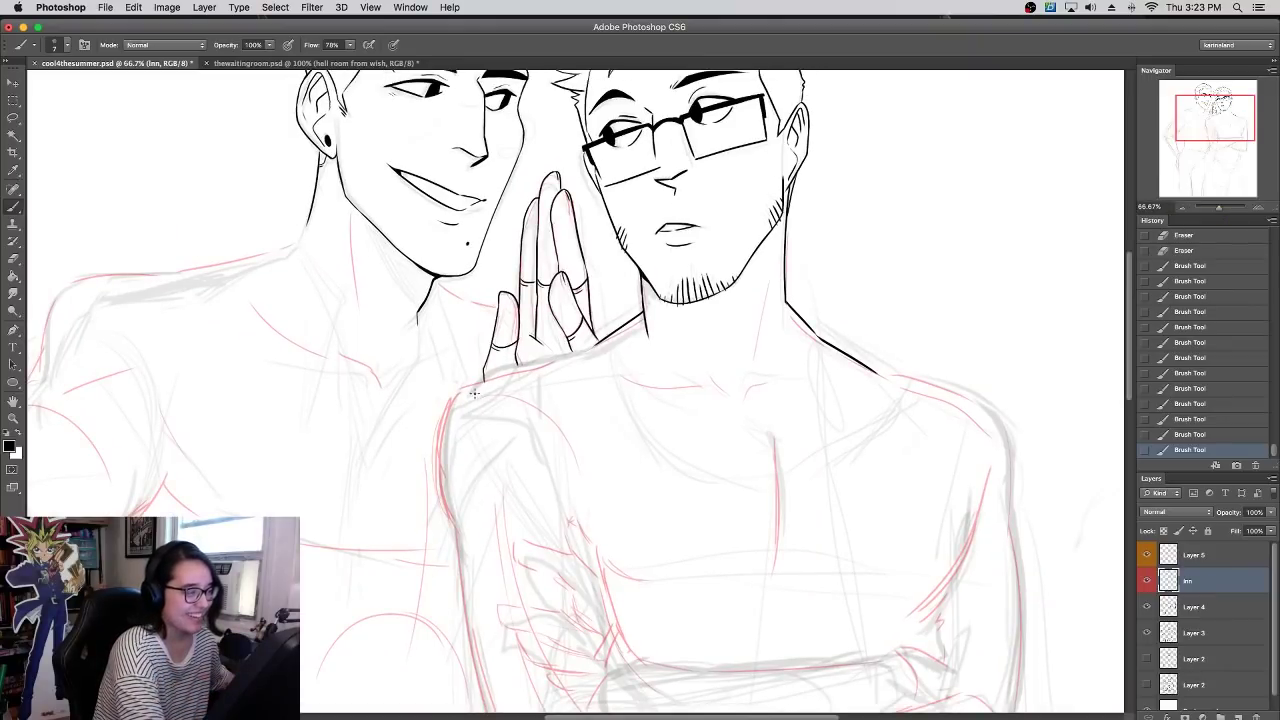
drag(494, 422, 583, 517)
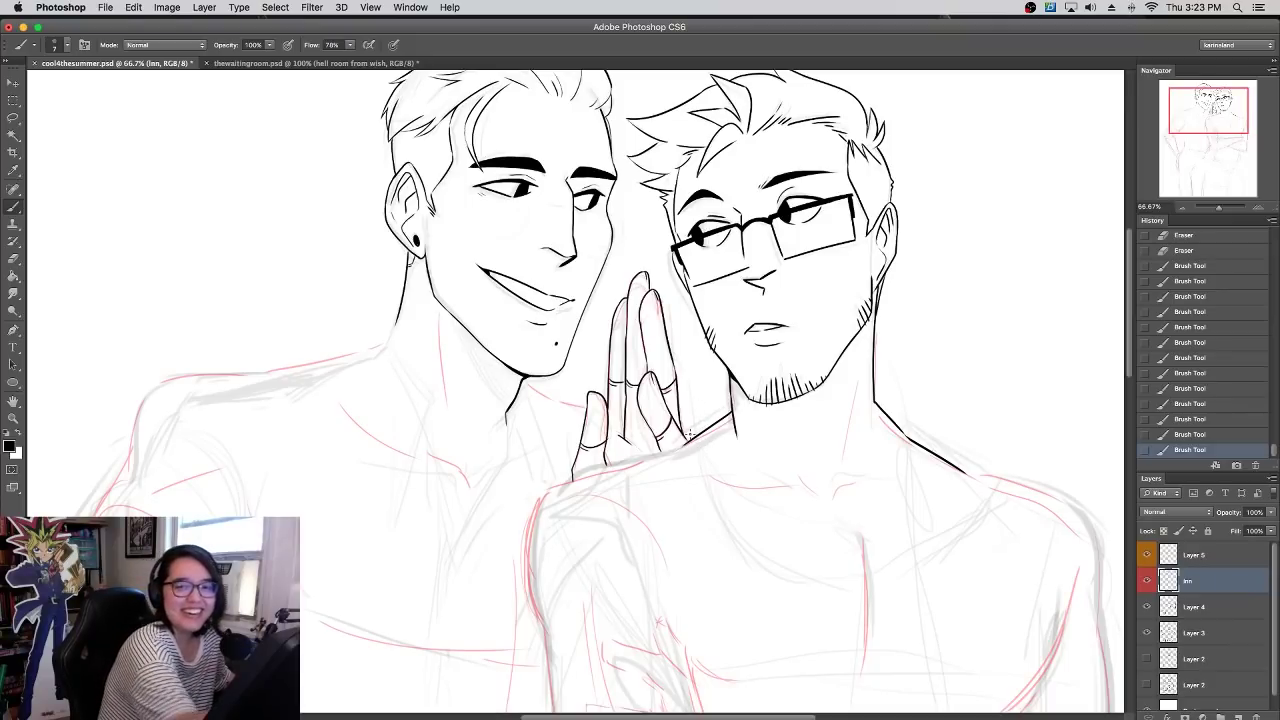
drag(393, 318, 430, 396)
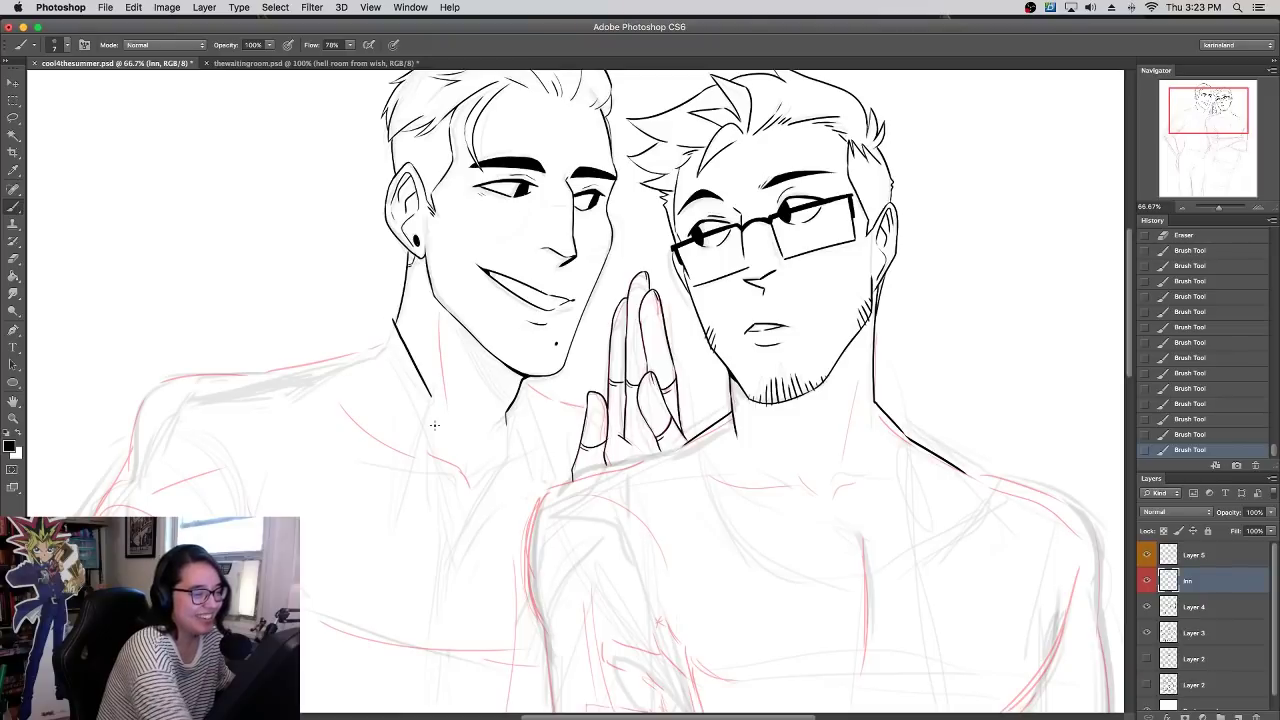
key(ctrl+z)
mouse_move(391, 316)
mouse_down()
mouse_move(434, 416)
mouse_move(457, 540)
mouse_up()
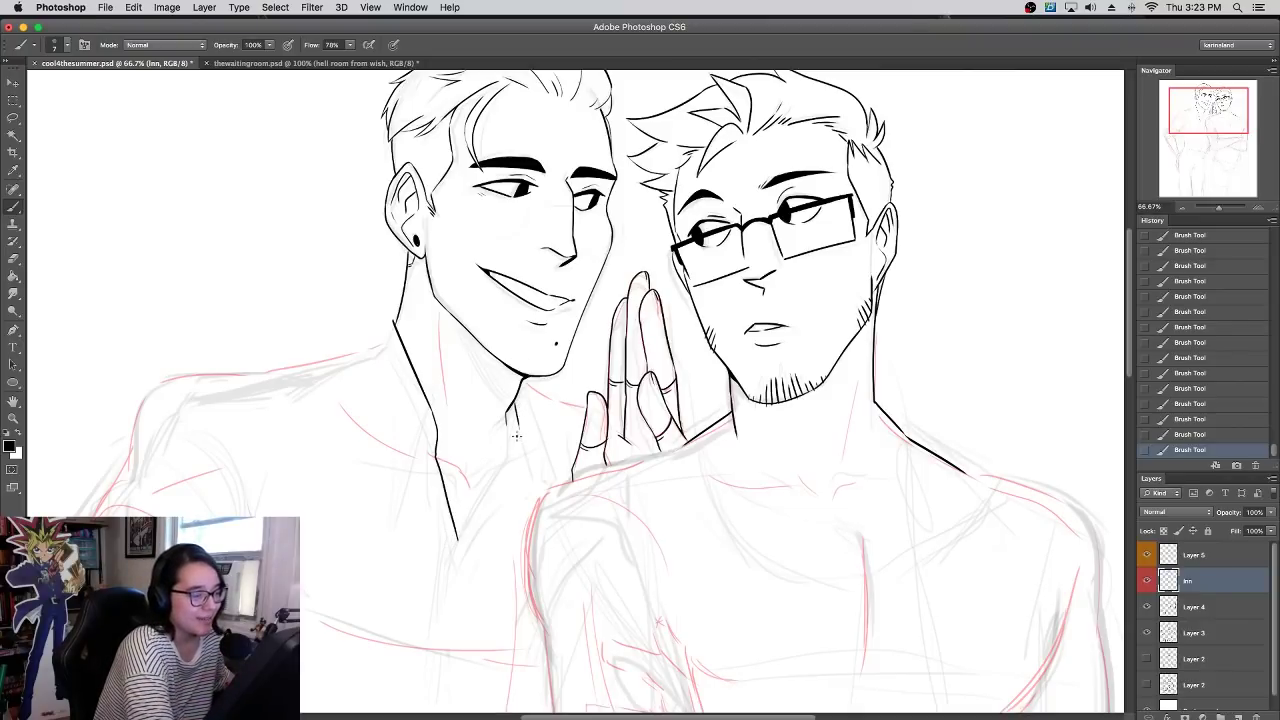
- Remove the stray strokes below the smiling man's chin and ink the far collar flap and the V-shaped shirt opening
click(1183, 434)
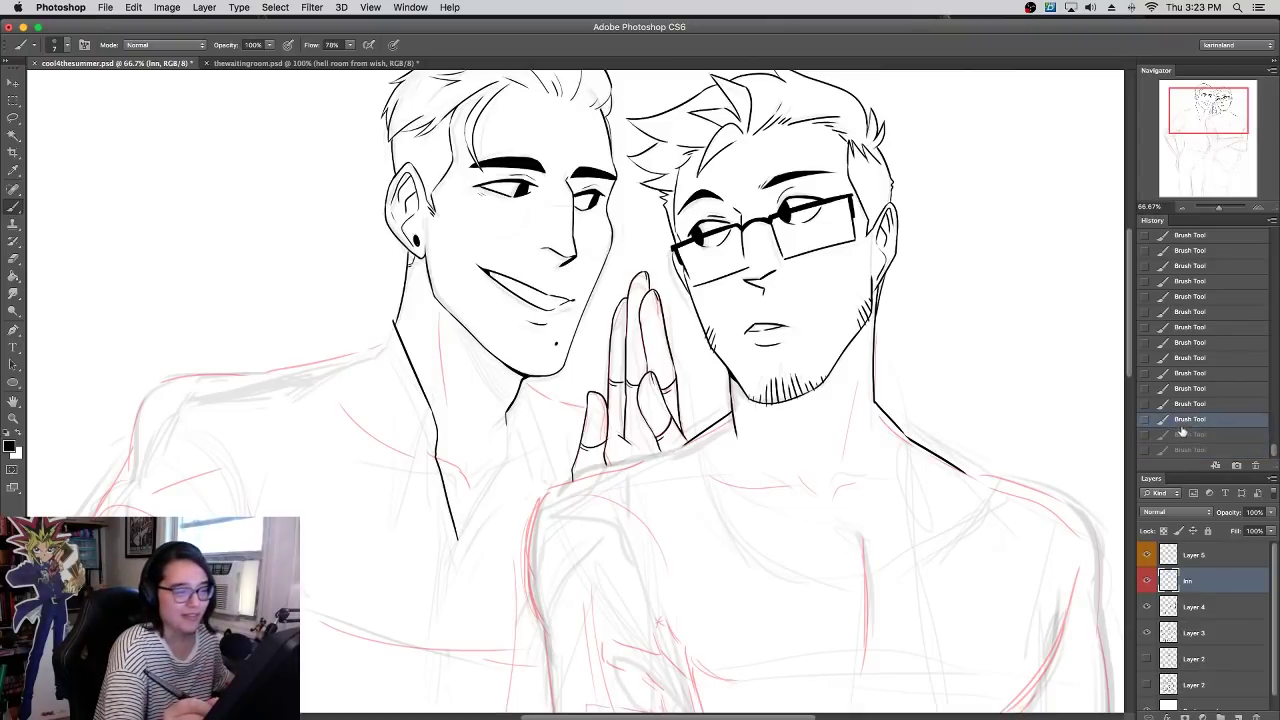
drag(534, 379, 545, 430)
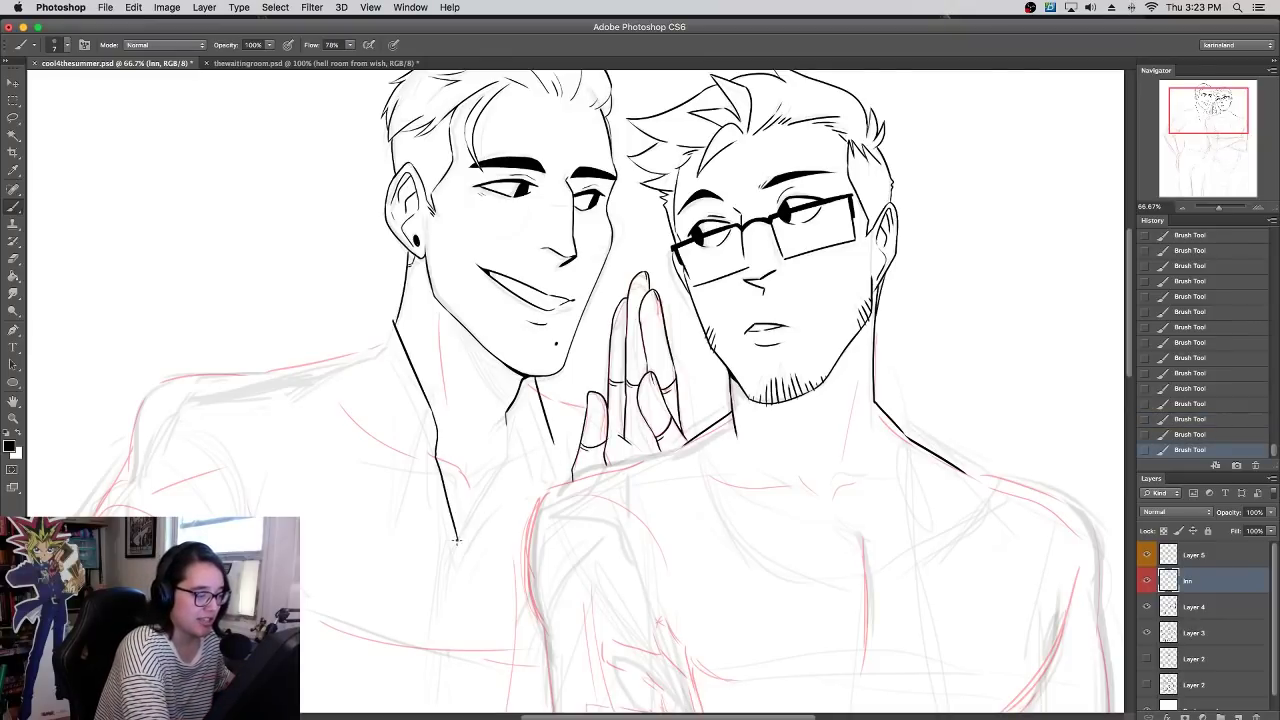
drag(512, 421, 456, 566)
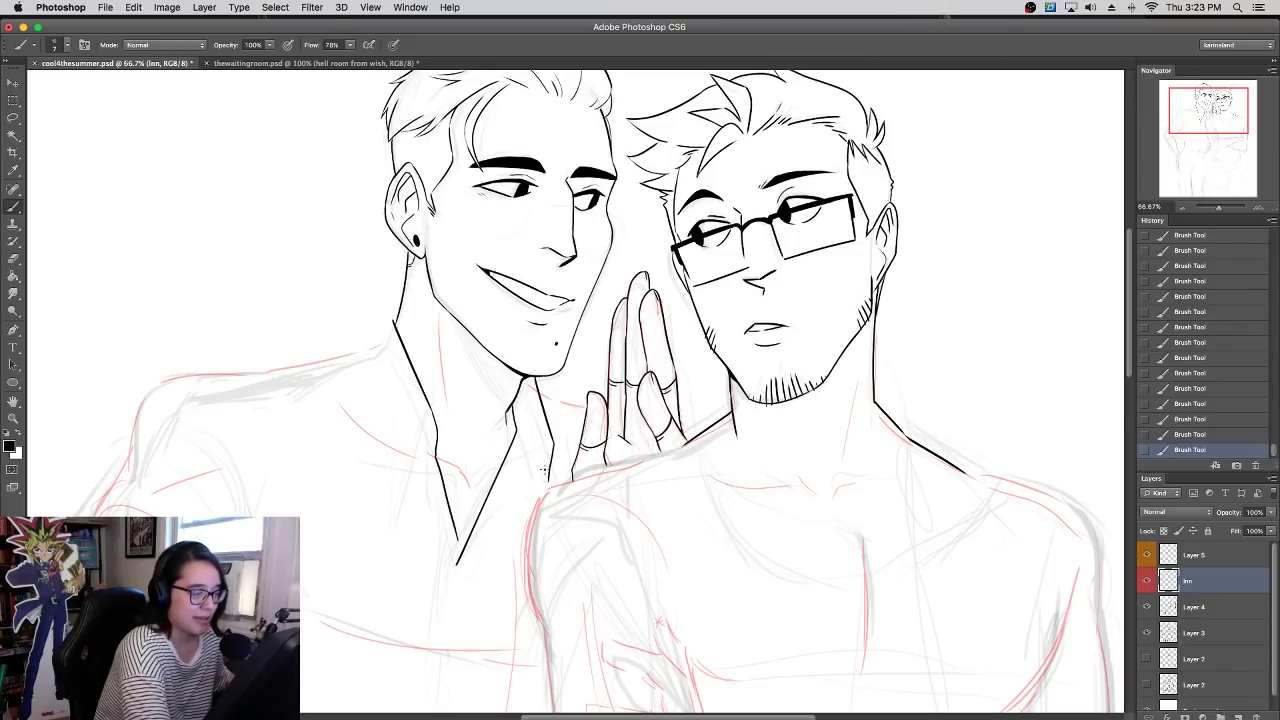
mouse_move(540, 431)
mouse_down()
mouse_move(506, 469)
mouse_move(528, 436)
mouse_move(533, 486)
mouse_up()
key(alt+super+z)
key(alt+super+z)
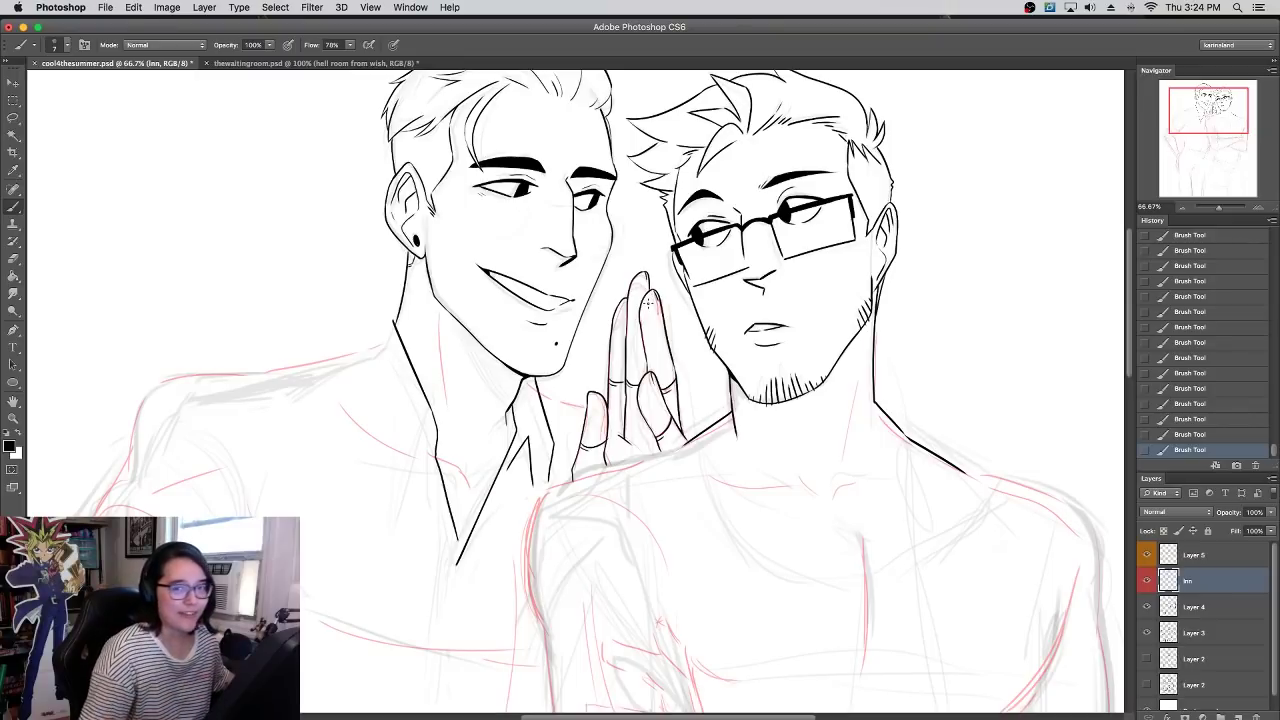
- Ink the top and outer edges of the smiling man's near collar flap, closing it in a sharp point
drag(393, 321, 375, 340)
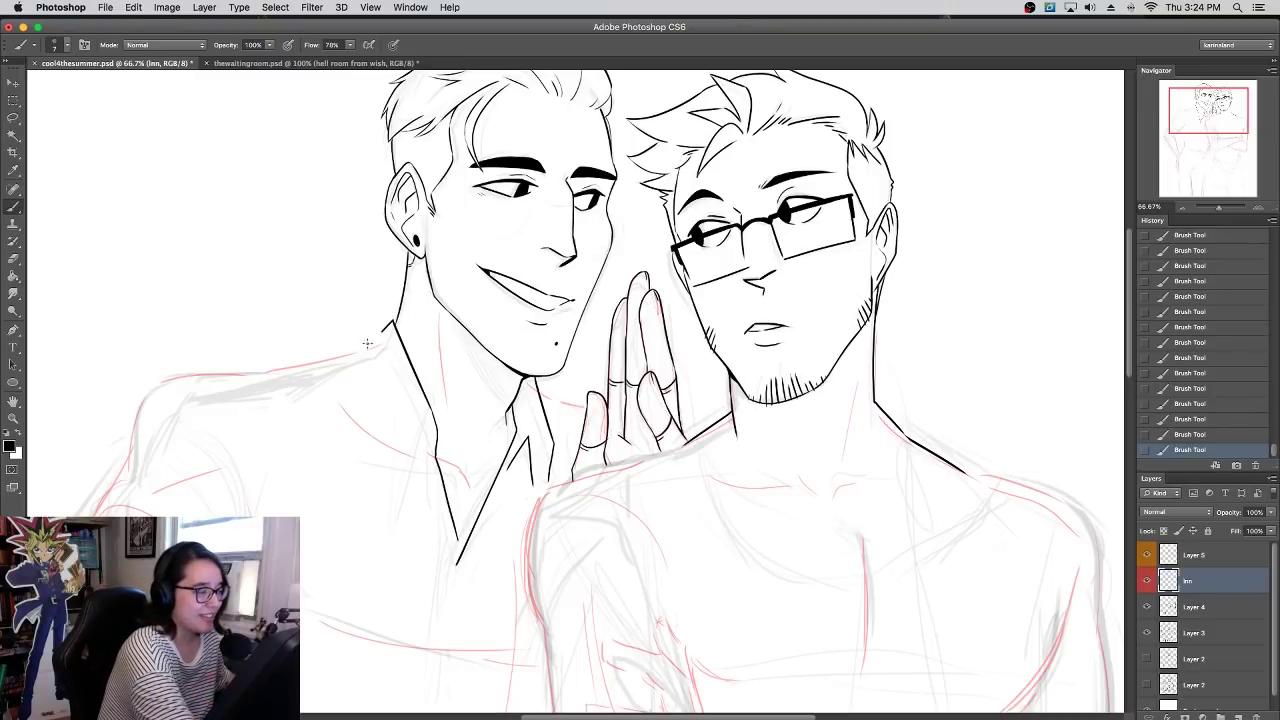
mouse_move(368, 340)
mouse_down()
mouse_move(372, 490)
mouse_move(433, 413)
mouse_up()
key(ctrl+z)
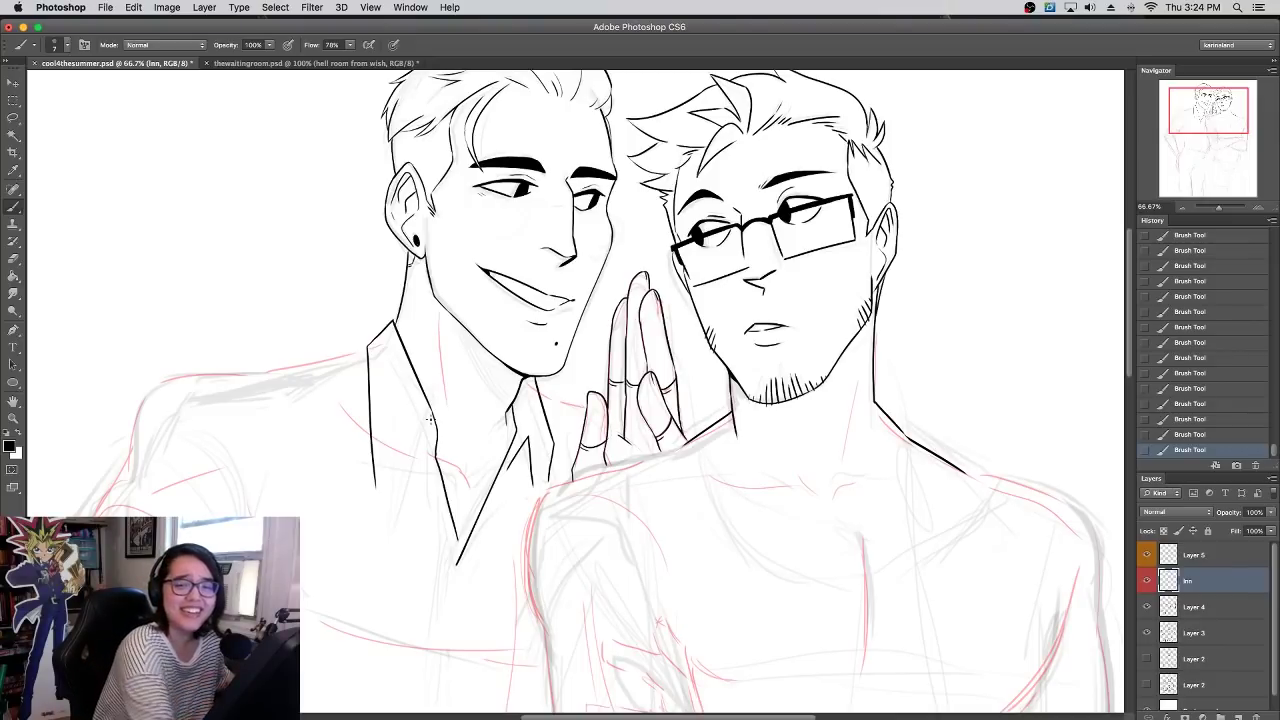
drag(374, 492, 428, 427)
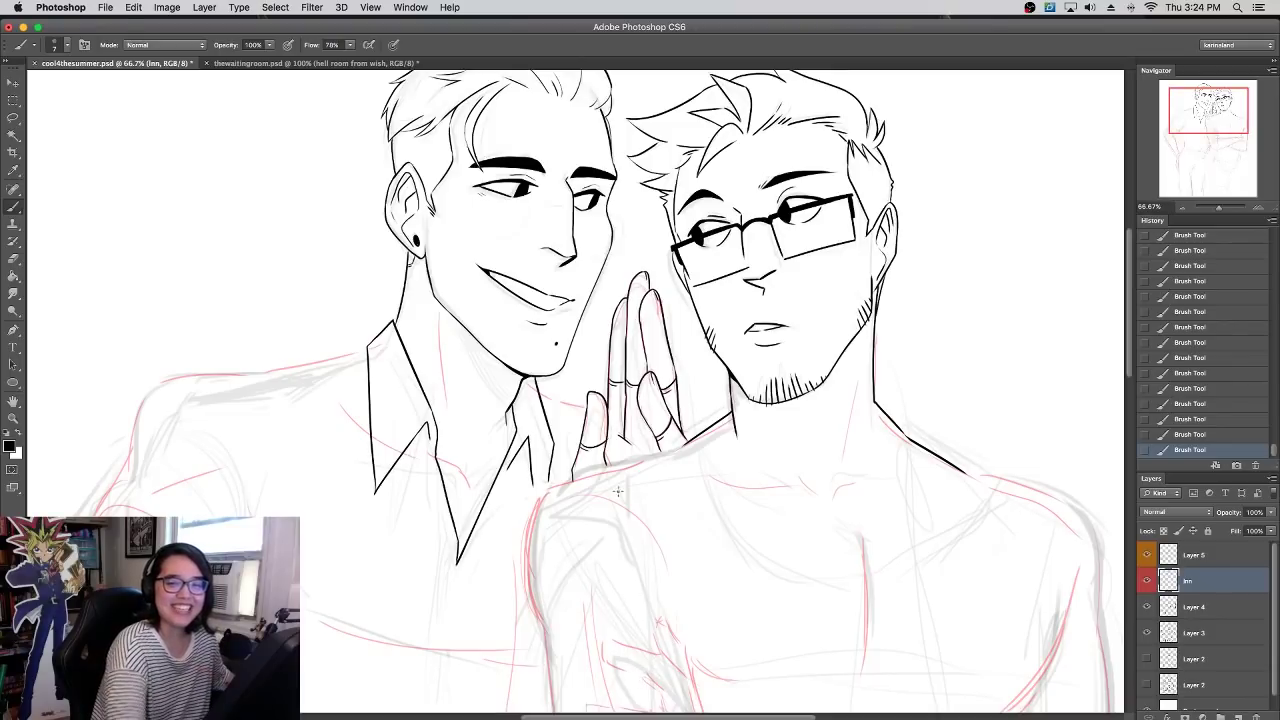
- Ink the start of the smiling man's shoulder beside the near collar and the shirt folds between the far collar and the hand
mouse_move(486, 391)
mouse_down()
mouse_move(543, 345)
mouse_move(567, 345)
mouse_up()
drag(449, 300, 419, 310)
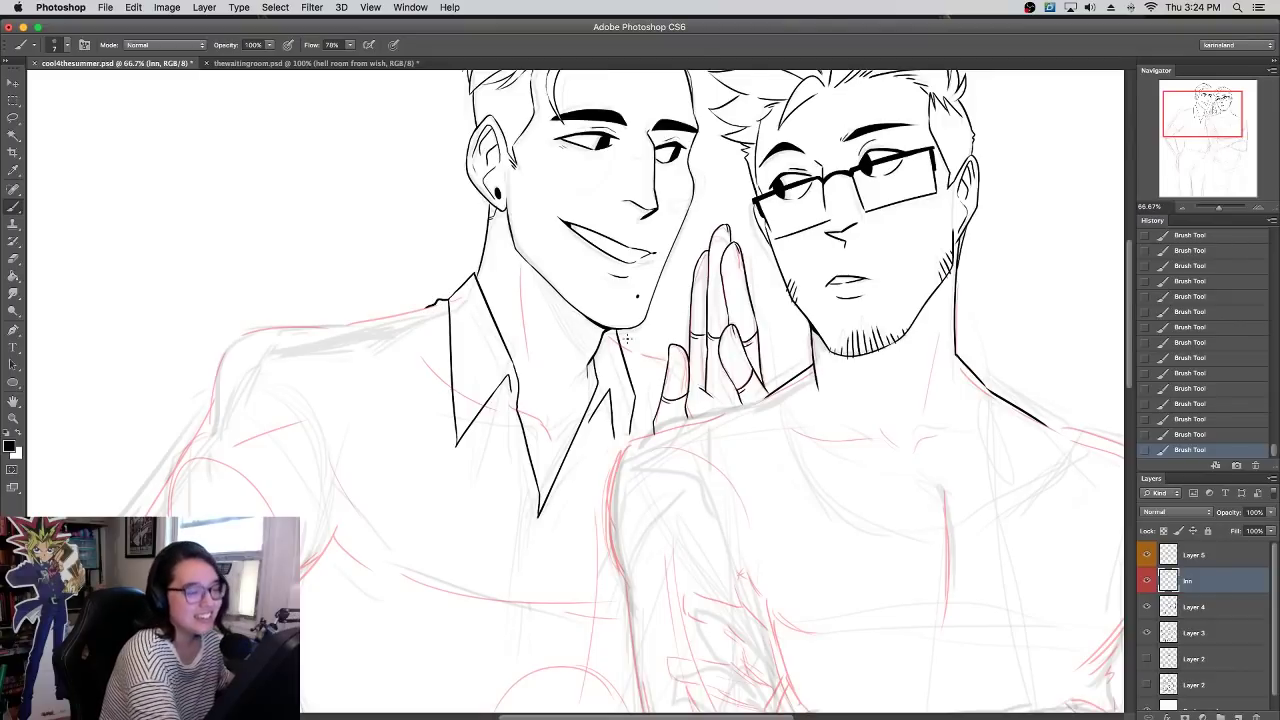
drag(620, 331, 670, 356)
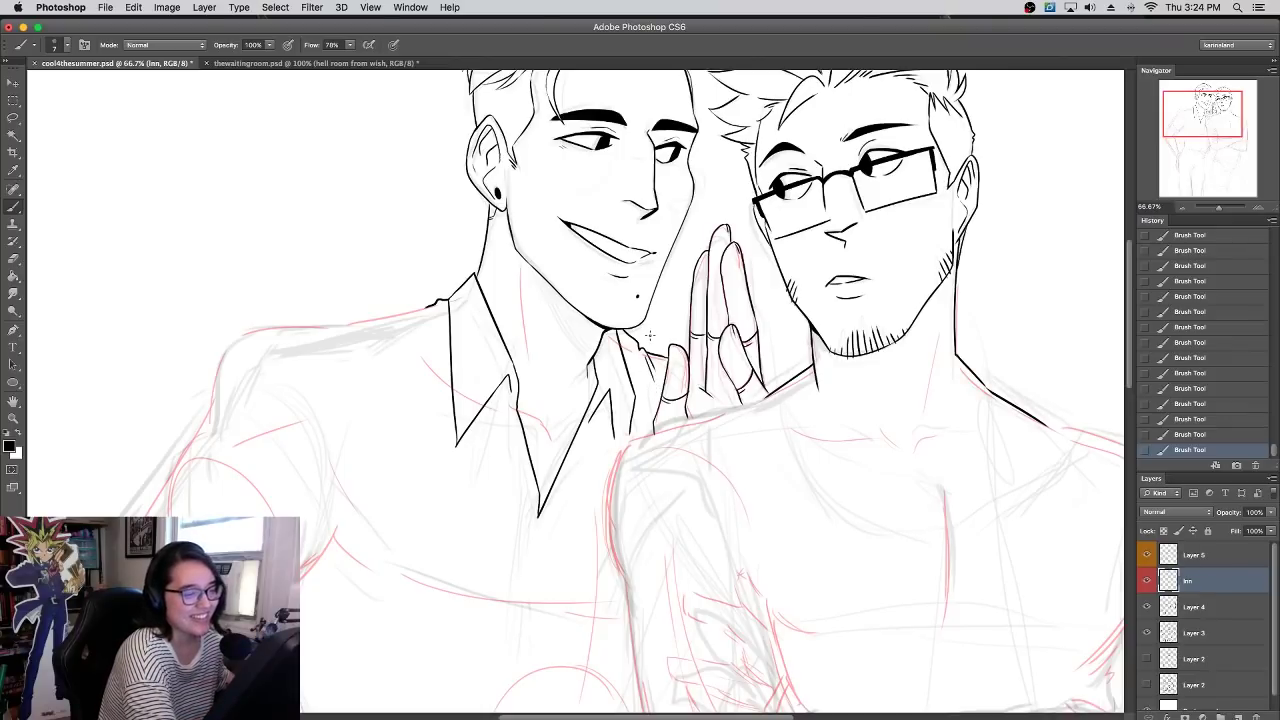
- Ink the crossed-arm man's collarbones as two thin lines curving in toward the base of the throat
scroll(653, 380, left, 10)
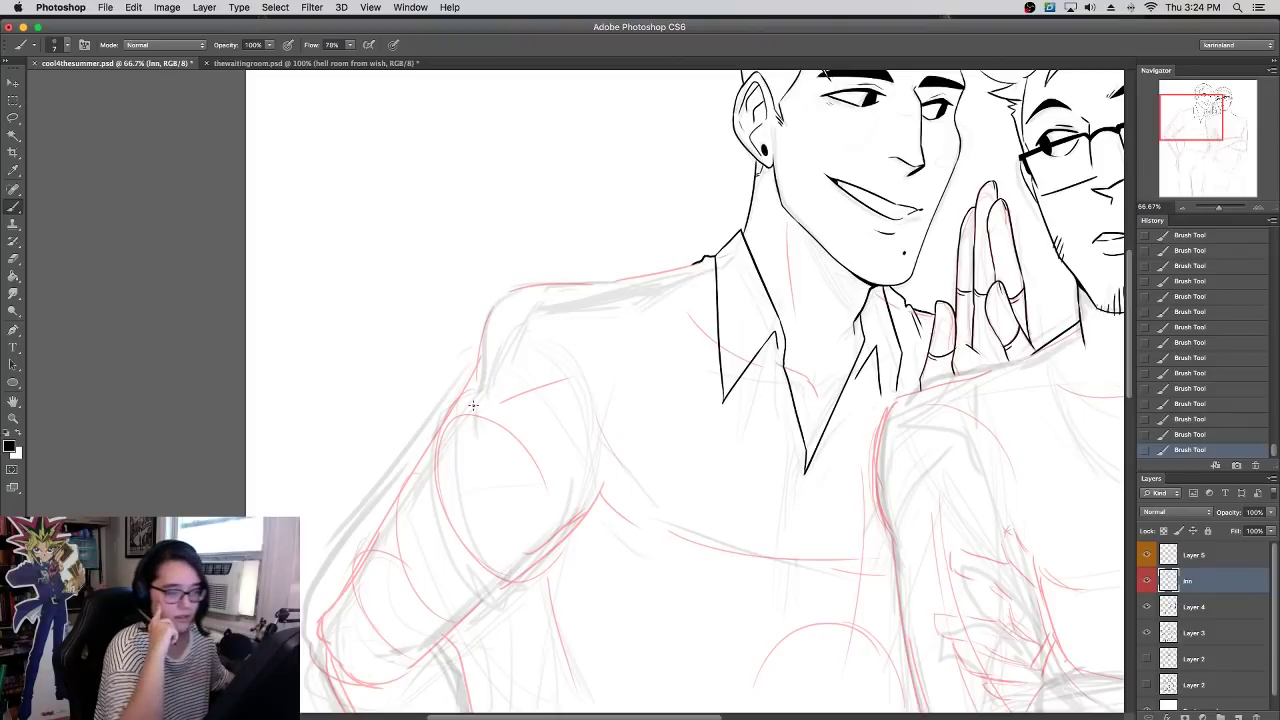
drag(912, 307, 424, 322)
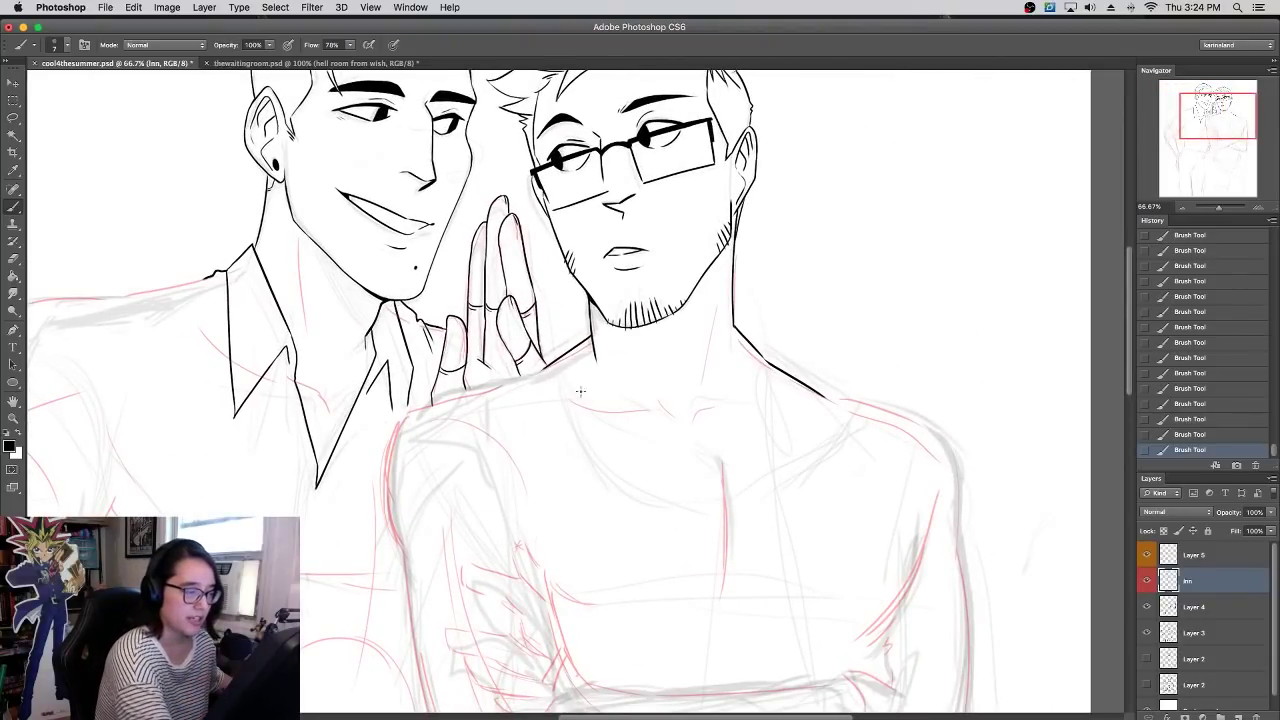
mouse_move(575, 400)
mouse_down()
mouse_move(686, 400)
mouse_move(650, 407)
mouse_move(689, 420)
mouse_up()
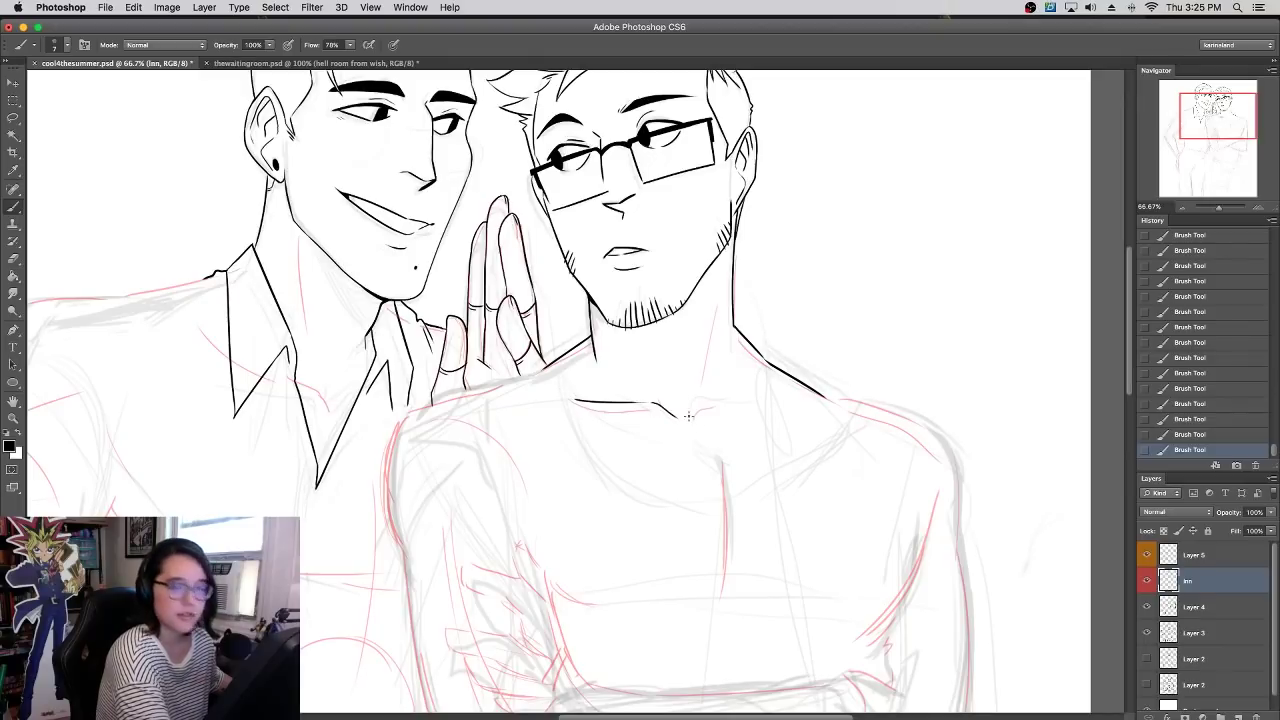
key(super+z)
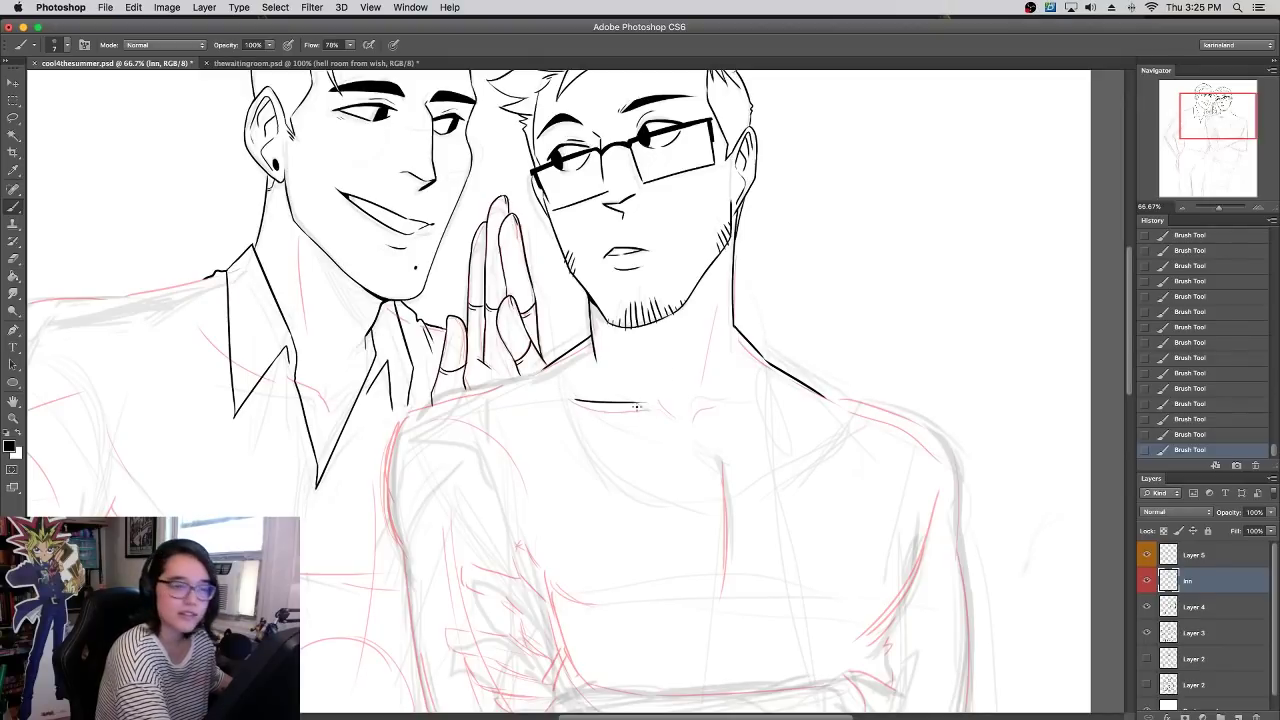
drag(649, 401, 676, 408)
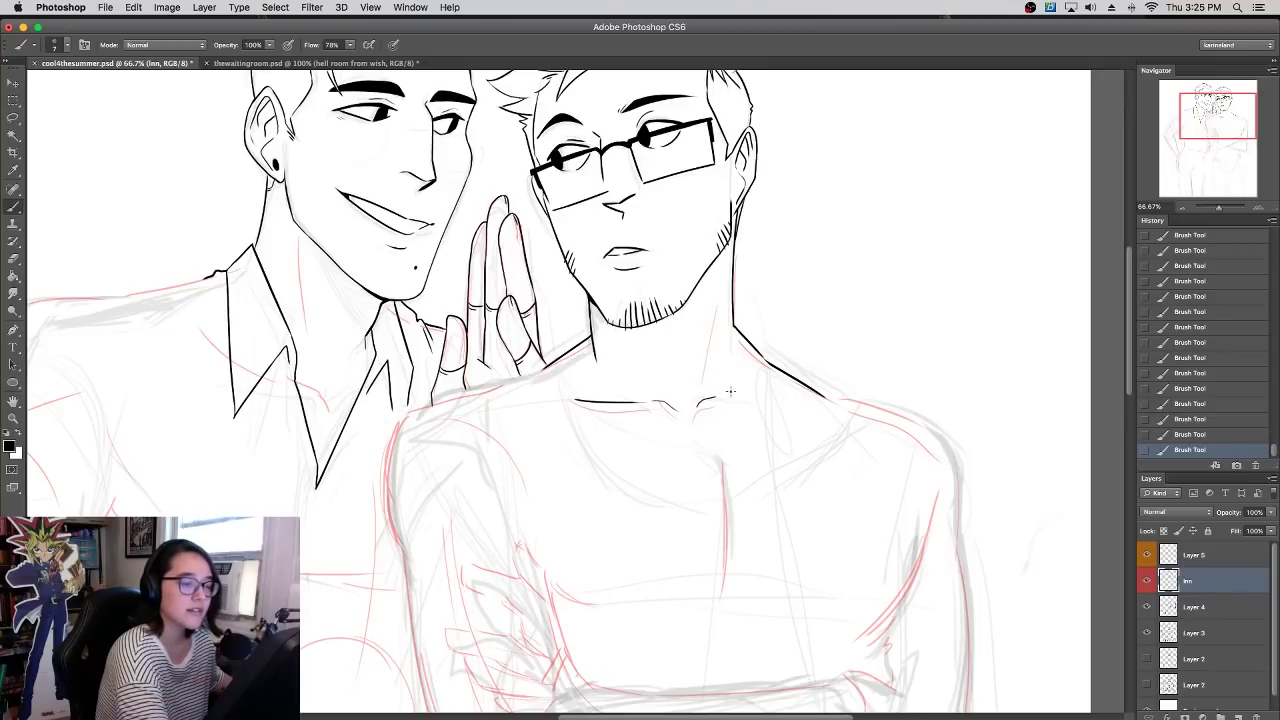
- Lower the opacity of Layer 5 to about 36% and return to the line-art layer
click(1195, 555)
drag(1270, 512, 1227, 531)
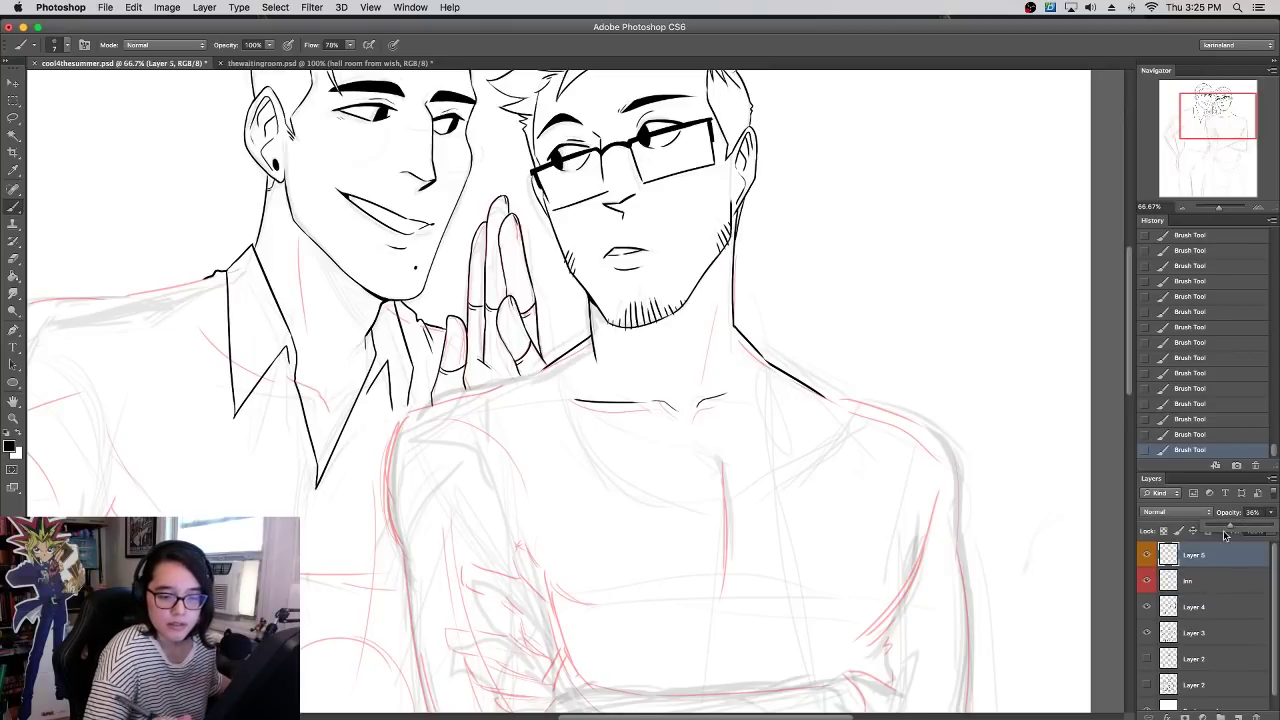
click(1195, 581)
- Redraw the notch between the crossed-arm man's collarbones and ink a slanted neck tendon line leading down to it
key(super+z)
drag(687, 403, 683, 408)
drag(759, 452, 790, 581)
key(super+z)
drag(702, 519, 716, 535)
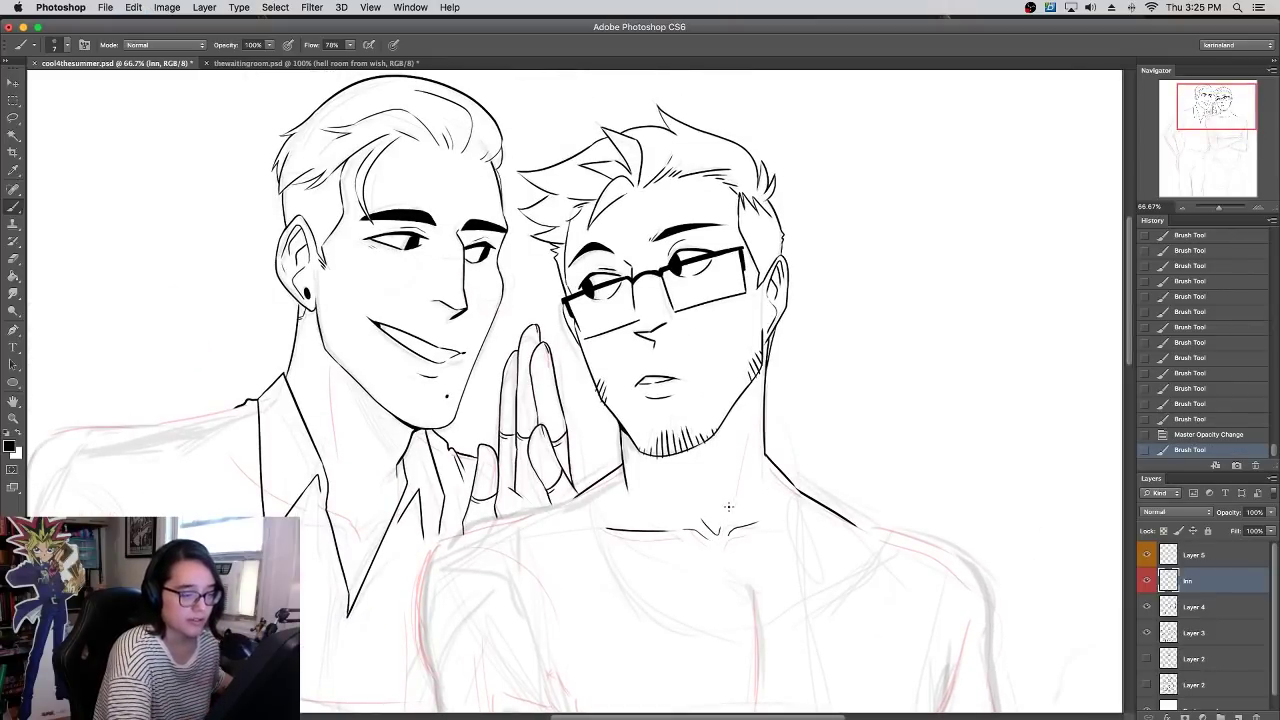
drag(743, 446, 741, 490)
key(ctrl+z)
drag(740, 446, 729, 518)
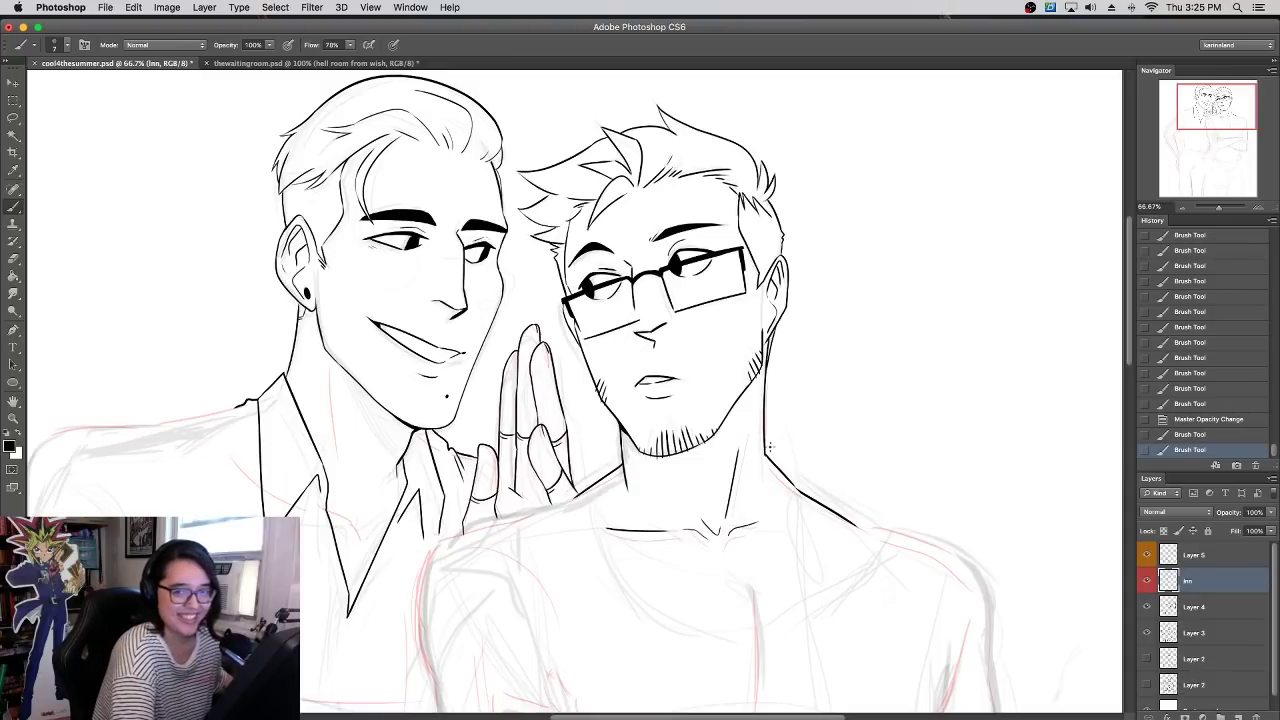
- Ink the crossed-arm man's shoulder curve into the upper arm, join it to the line below the hand, and erase the excess
drag(808, 408, 880, 335)
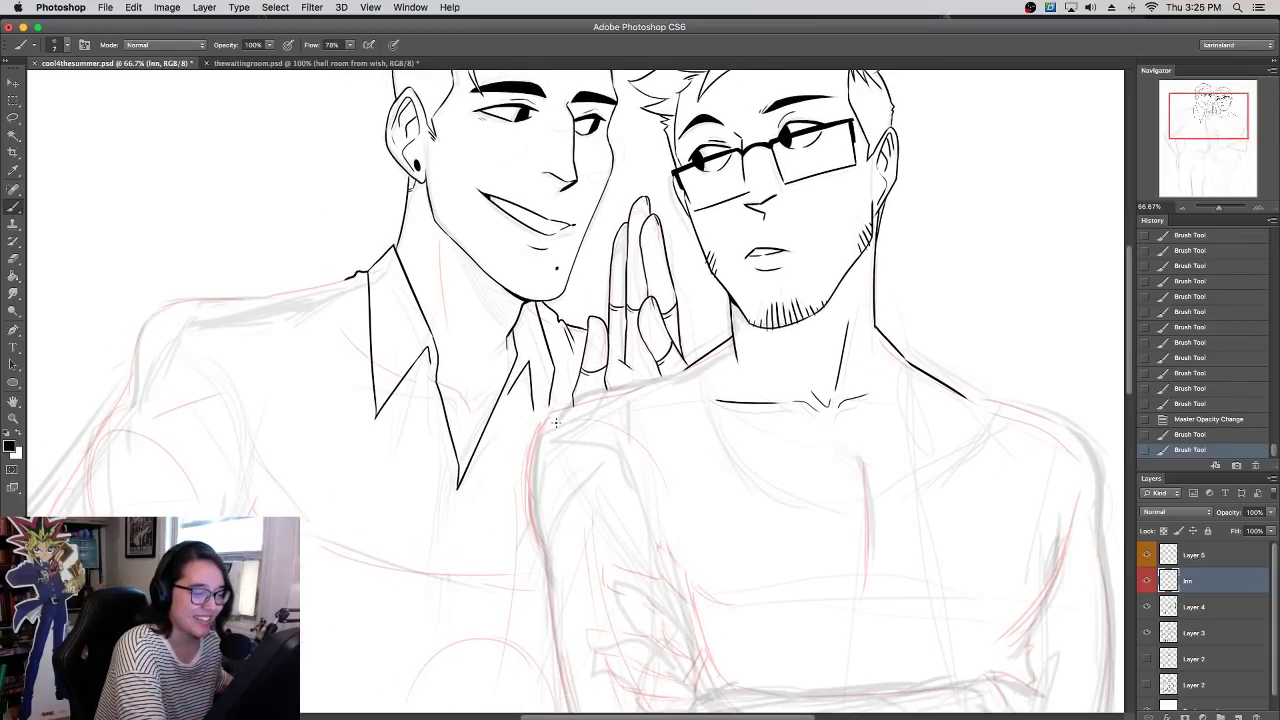
drag(594, 397, 535, 534)
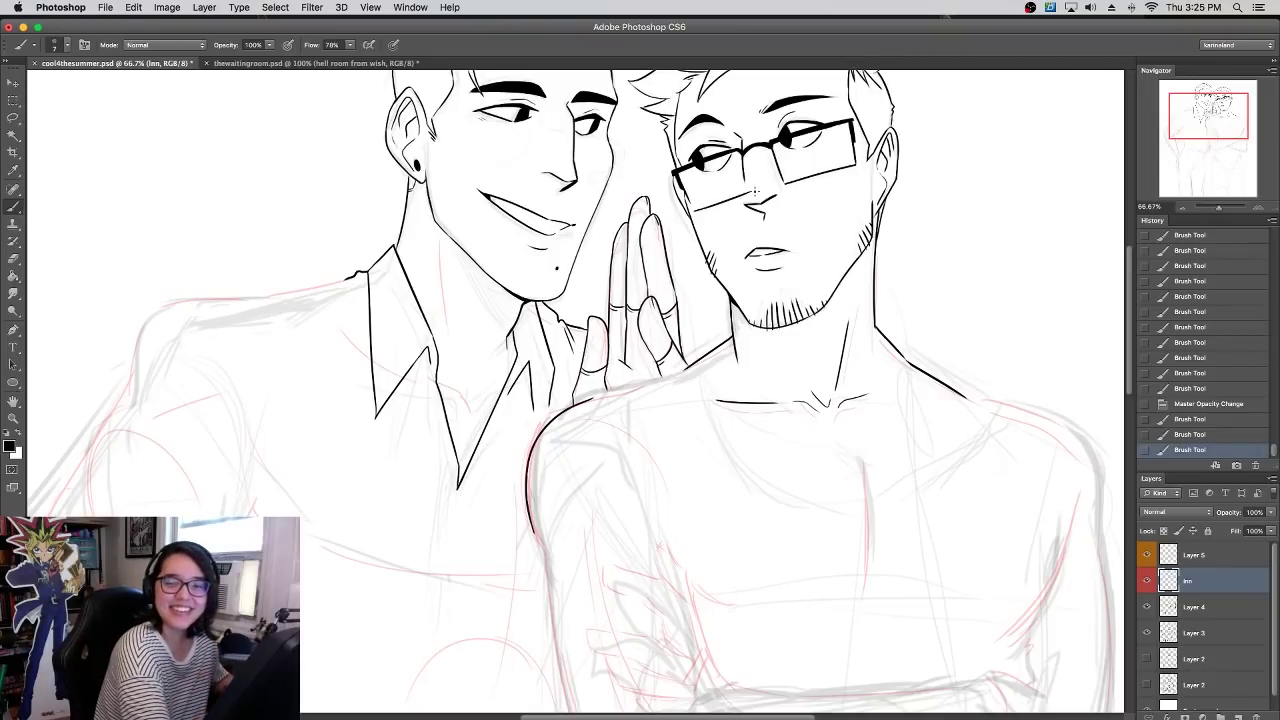
drag(666, 373, 658, 396)
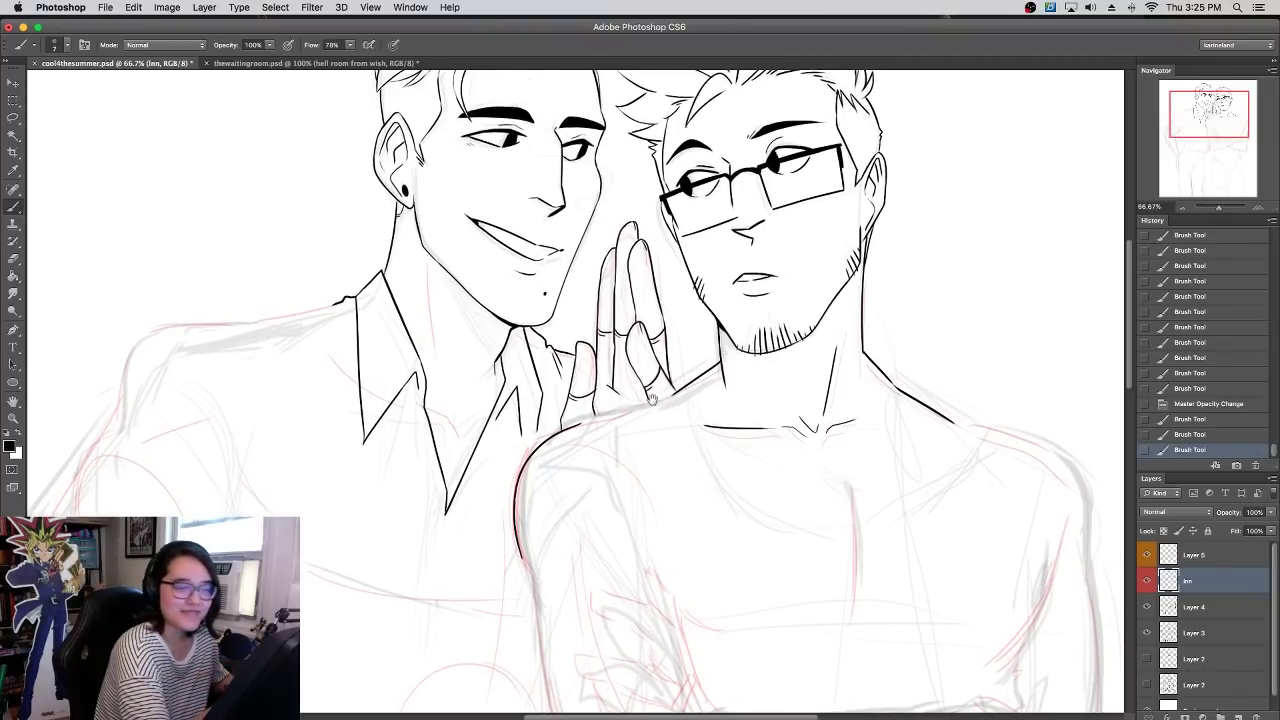
click(1258, 208)
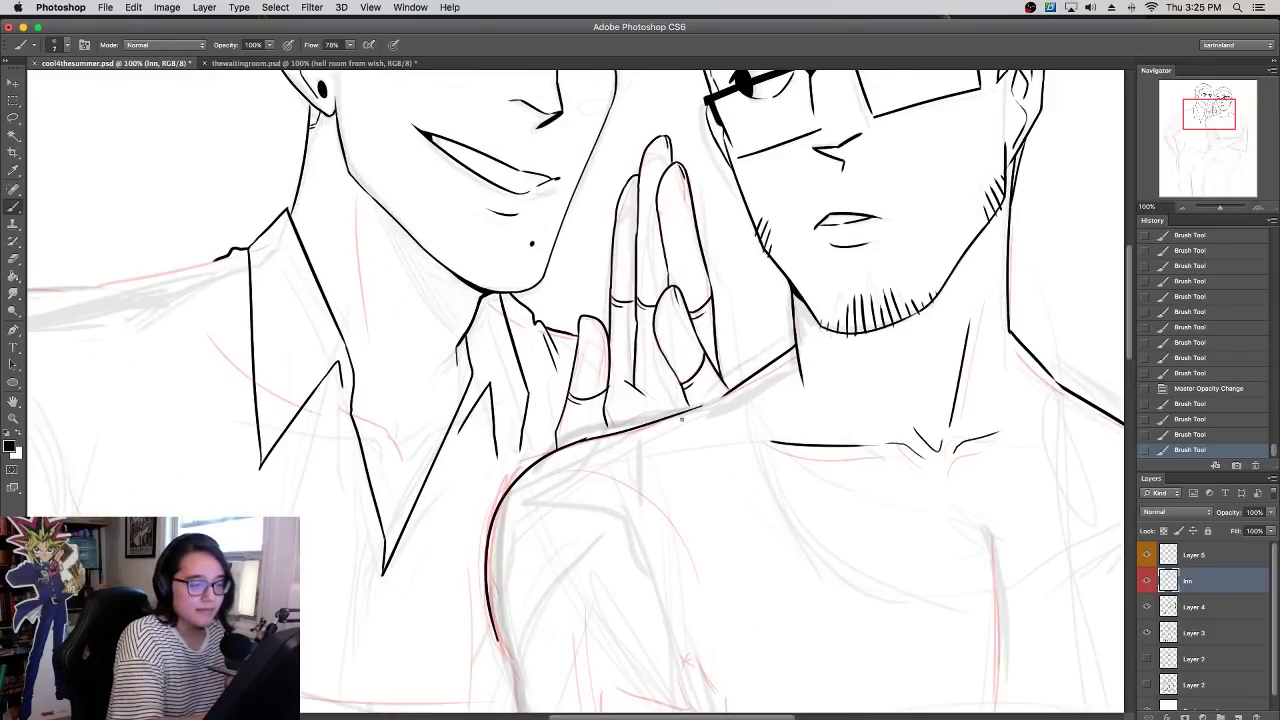
drag(586, 438, 798, 350)
drag(716, 398, 750, 392)
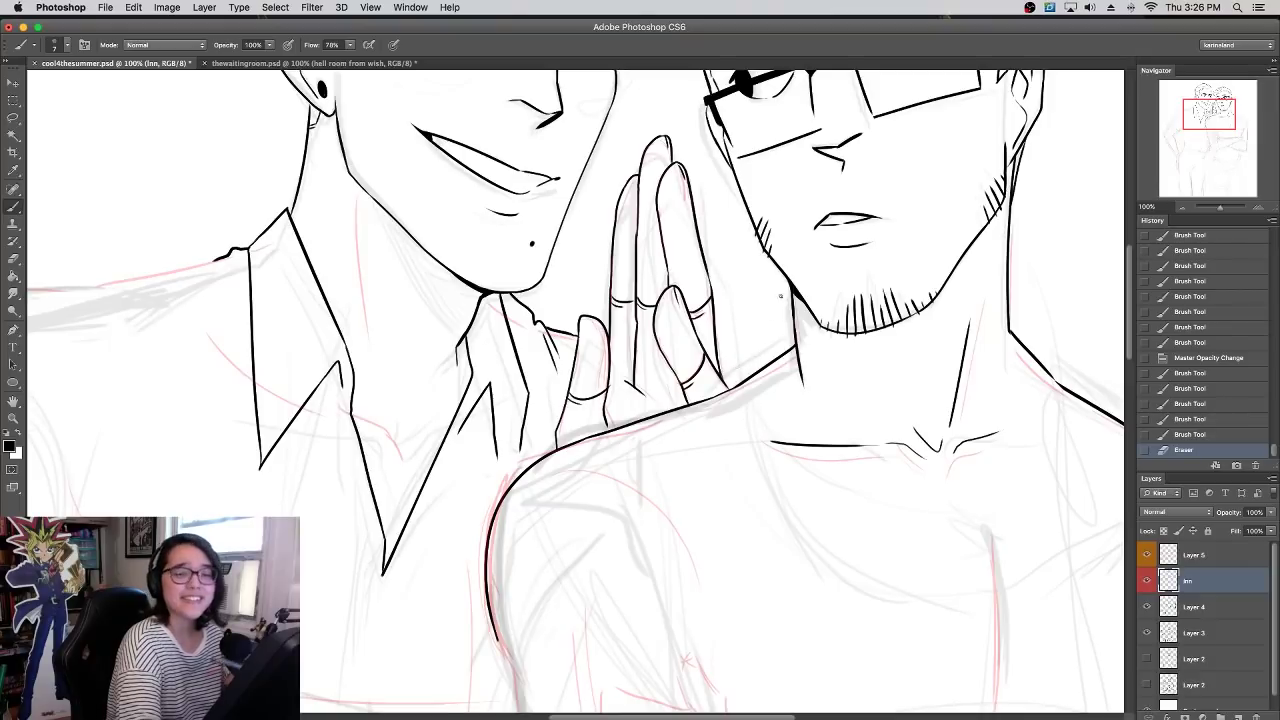
- Touch up the crossed-arm man's shoulder line where it passes beneath the fingers and meets the base of the hand
key(super+z)
mouse_move(738, 386)
mouse_down()
mouse_move(704, 402)
mouse_move(742, 383)
mouse_up()
key(super+z)
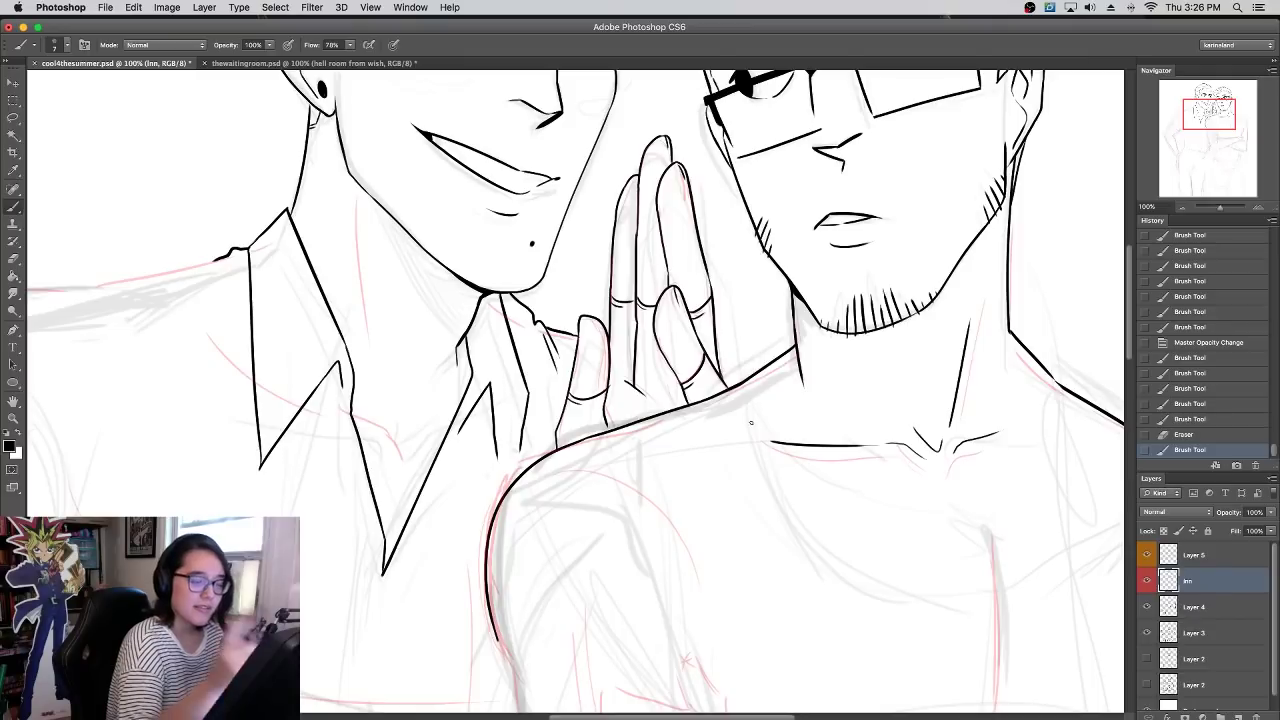
drag(605, 410, 611, 427)
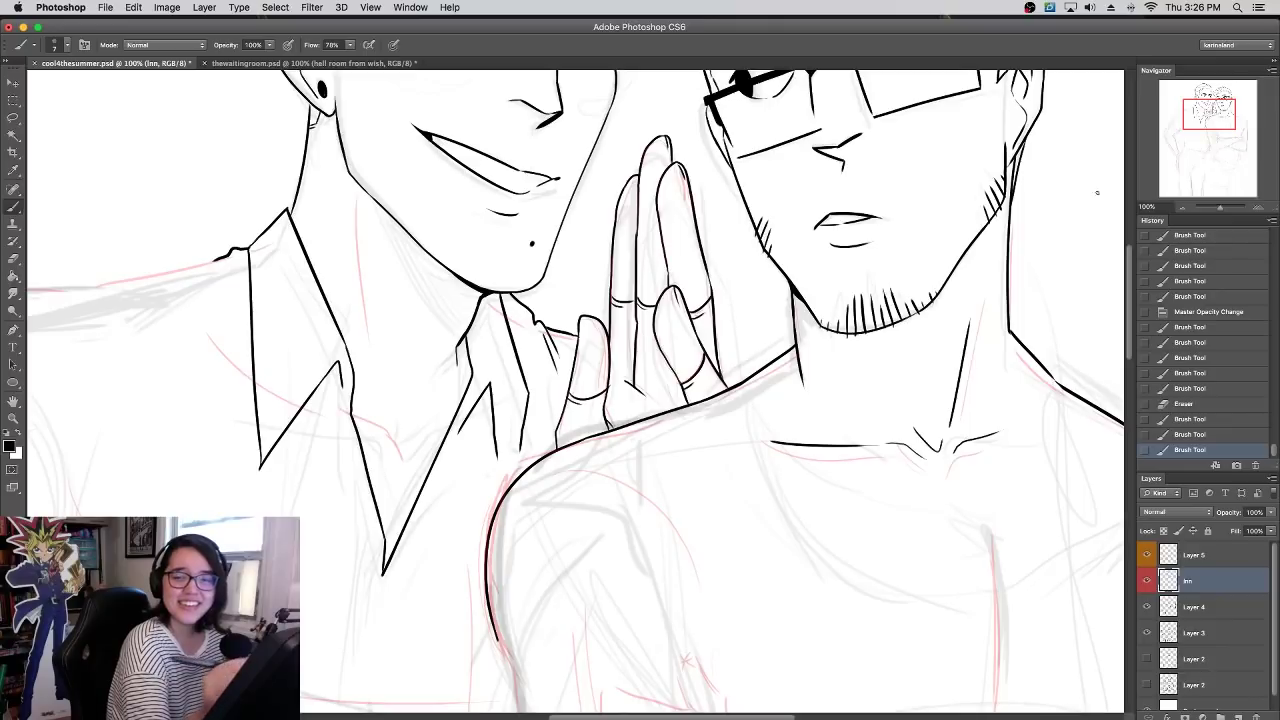
- Extend the crossed-arm man's outer upper-arm line a short way down from the shoulder curve
click(1182, 208)
drag(695, 395, 678, 234)
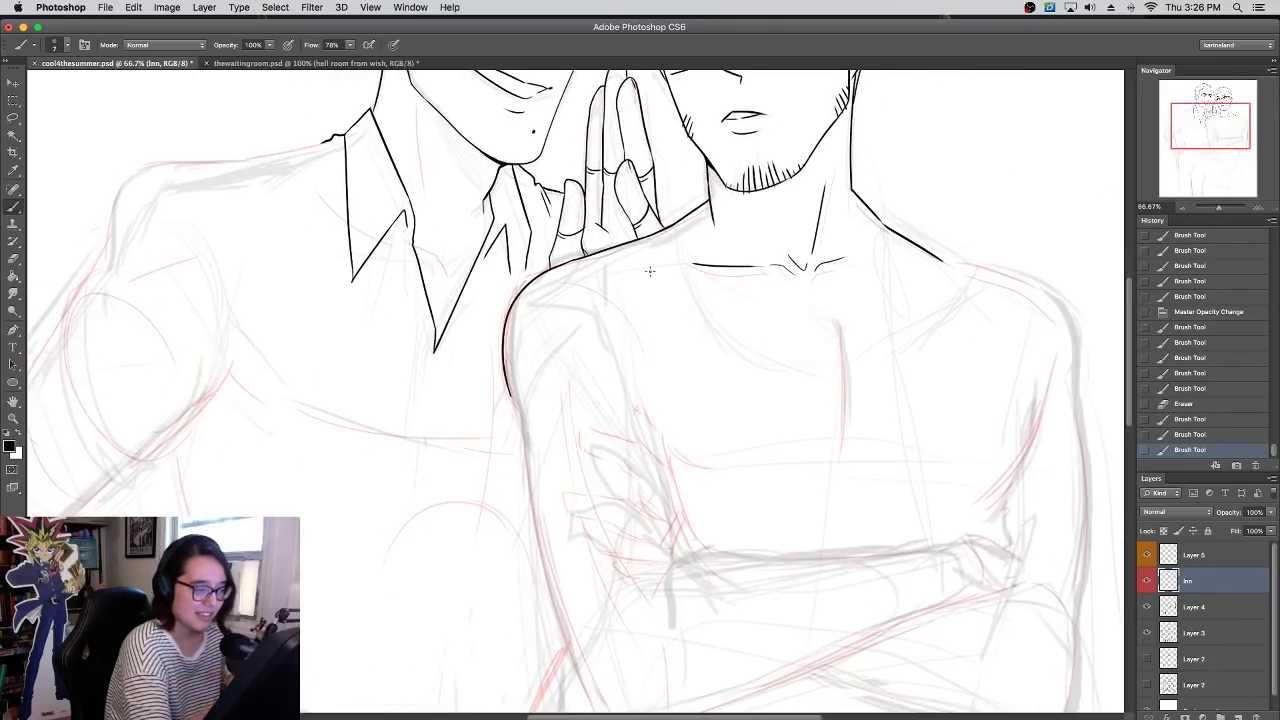
mouse_move(508, 397)
mouse_down()
mouse_move(540, 584)
mouse_move(598, 696)
mouse_up()
key(super+z)
mouse_move(509, 391)
mouse_down()
mouse_move(521, 428)
mouse_move(518, 418)
mouse_up()
key(super+z)
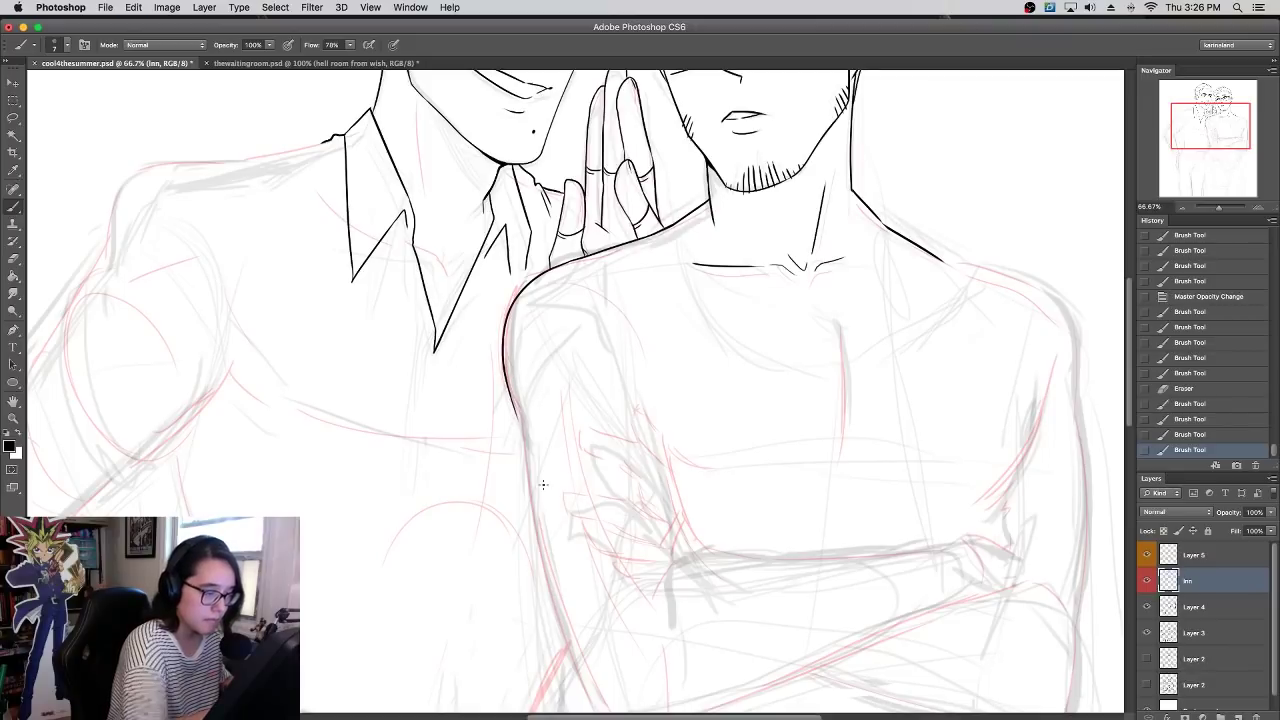
- Ink the crossed-arm man's curved shirt neckline from one shoulder line to the other below the collarbones
mouse_move(680, 238)
mouse_down()
mouse_move(718, 294)
mouse_move(822, 330)
mouse_up()
key(super+z)
mouse_move(676, 228)
mouse_down()
mouse_move(736, 316)
mouse_move(915, 255)
mouse_up()
drag(874, 342, 856, 514)
key(super+z)
drag(921, 275, 897, 507)
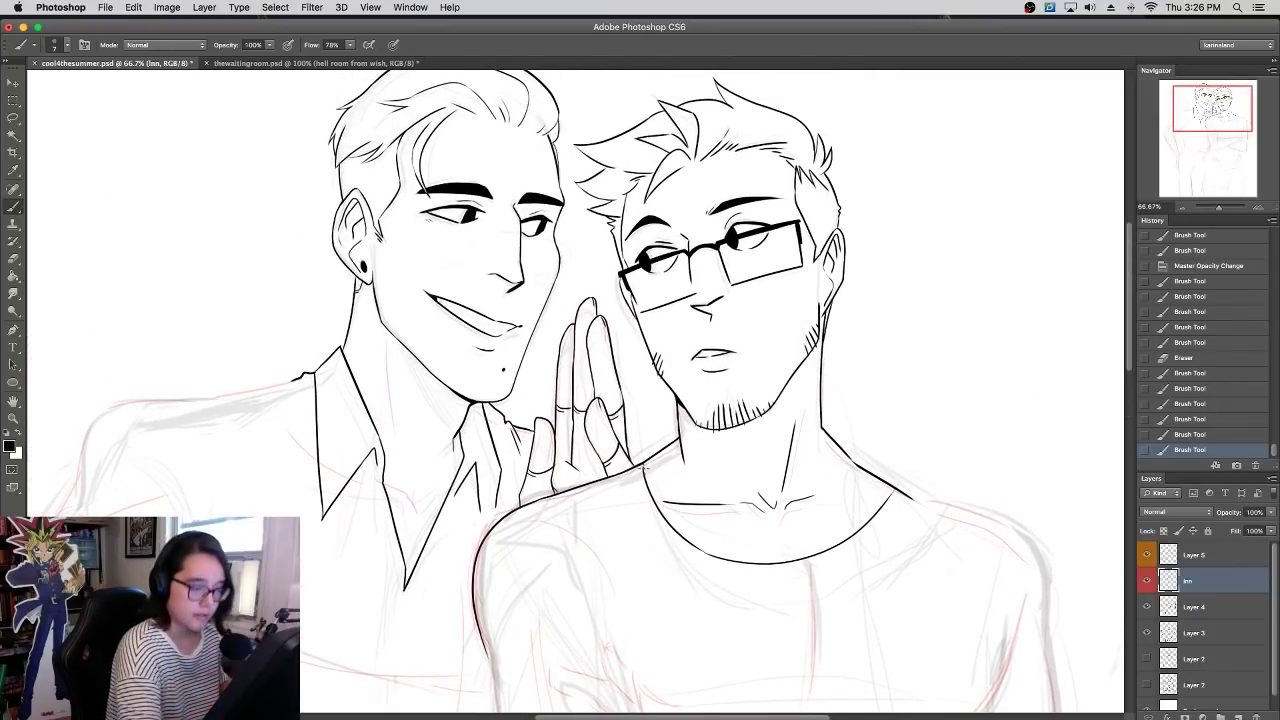
- Redo the small stroke joining the shirt neckline to the crossed-arm man's shoulder line beside the hand
drag(643, 468, 638, 472)
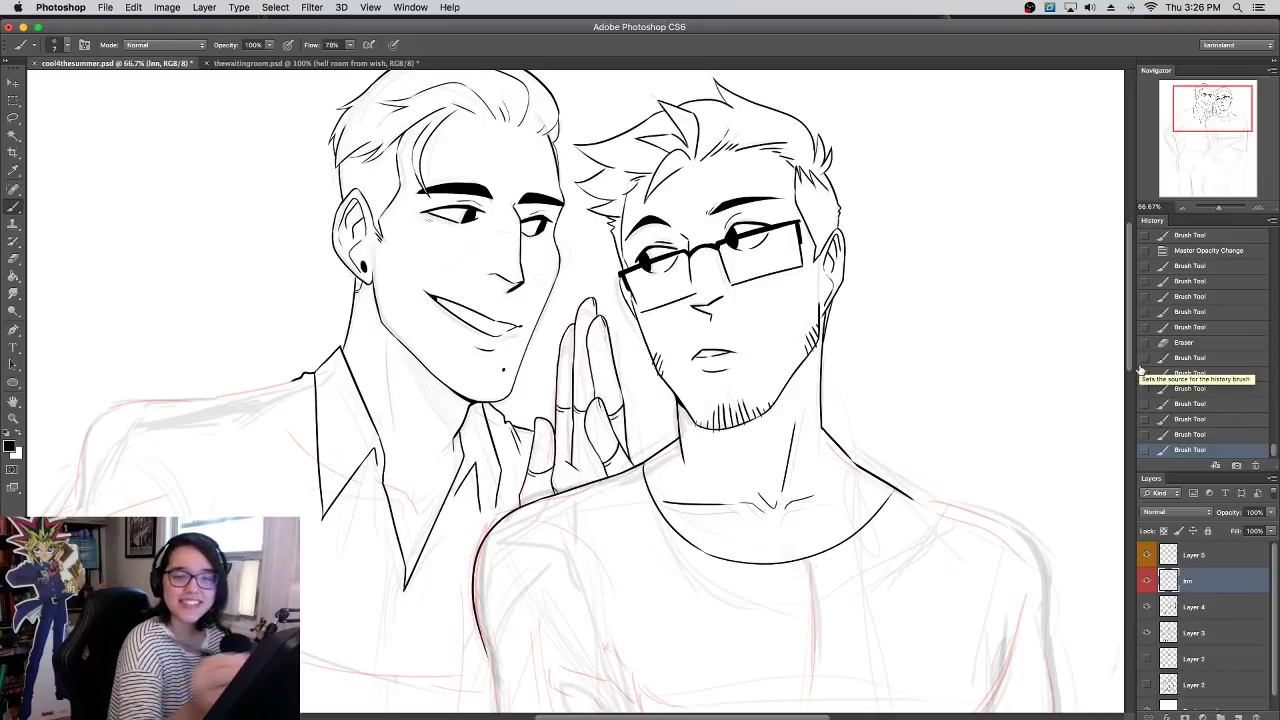
click(1258, 208)
drag(774, 432, 747, 396)
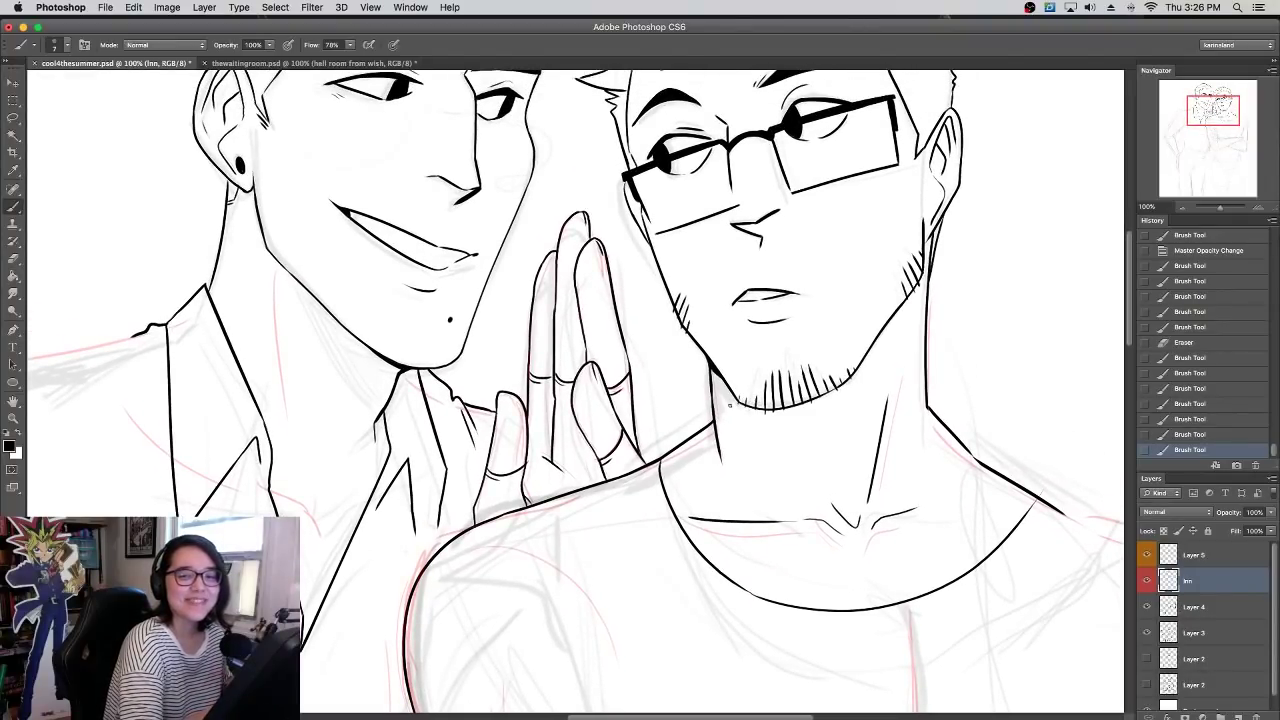
click(1179, 437)
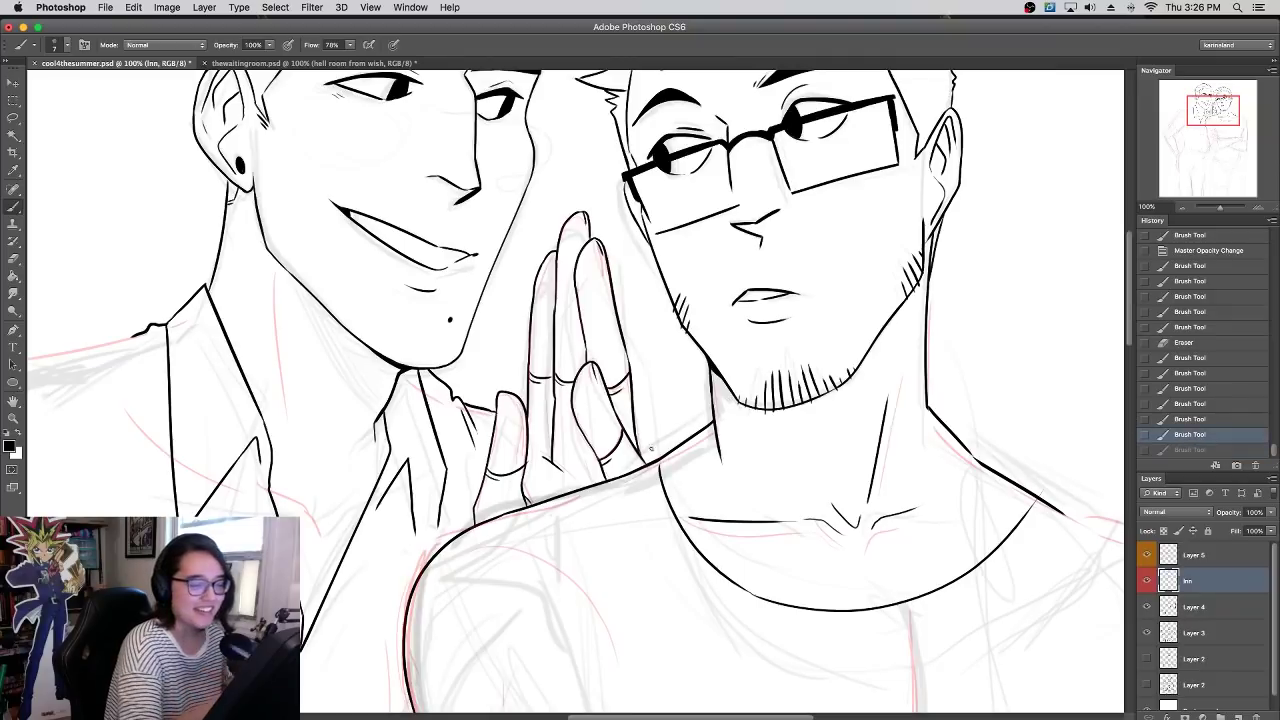
drag(658, 459, 661, 473)
key(super+z)
key(super+z)
key(super+z)
key(super+z)
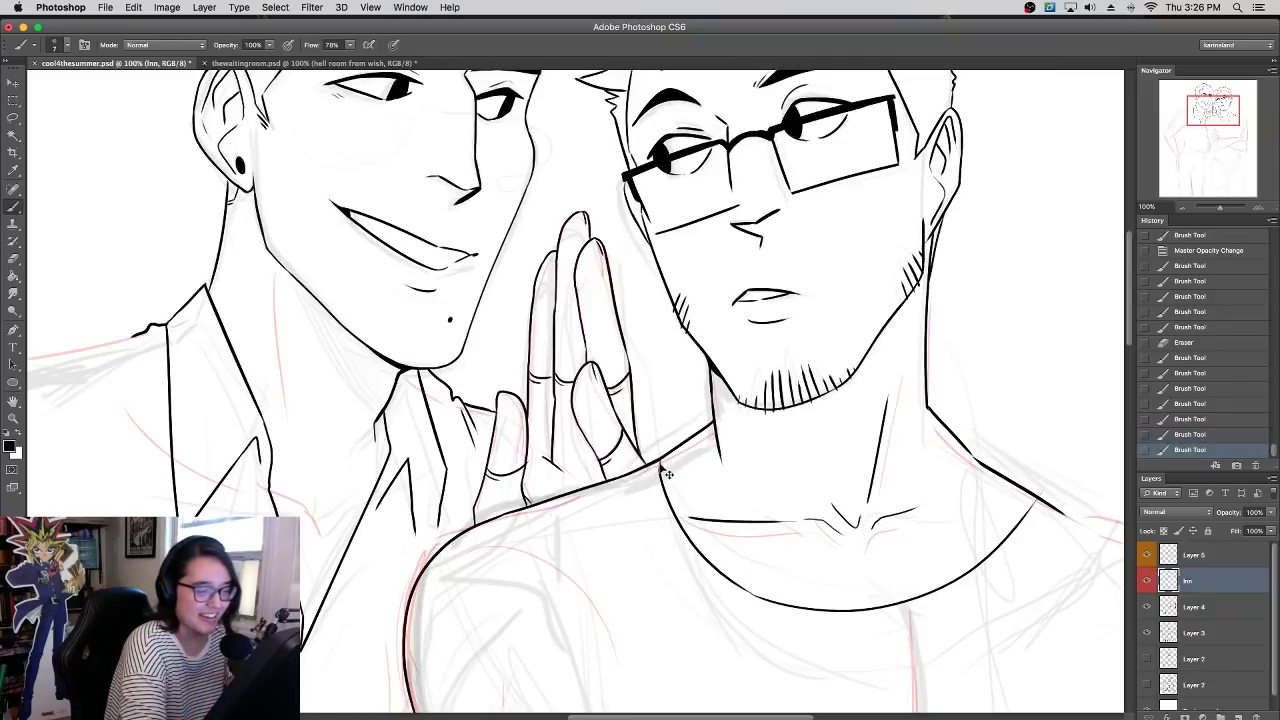
- Touch up the joins between the crossed-arm man's neckline and shoulder lines, erasing excess ink at the far shoulder
mouse_move(659, 460)
mouse_down()
mouse_move(663, 478)
mouse_move(676, 472)
mouse_up()
key(super+z)
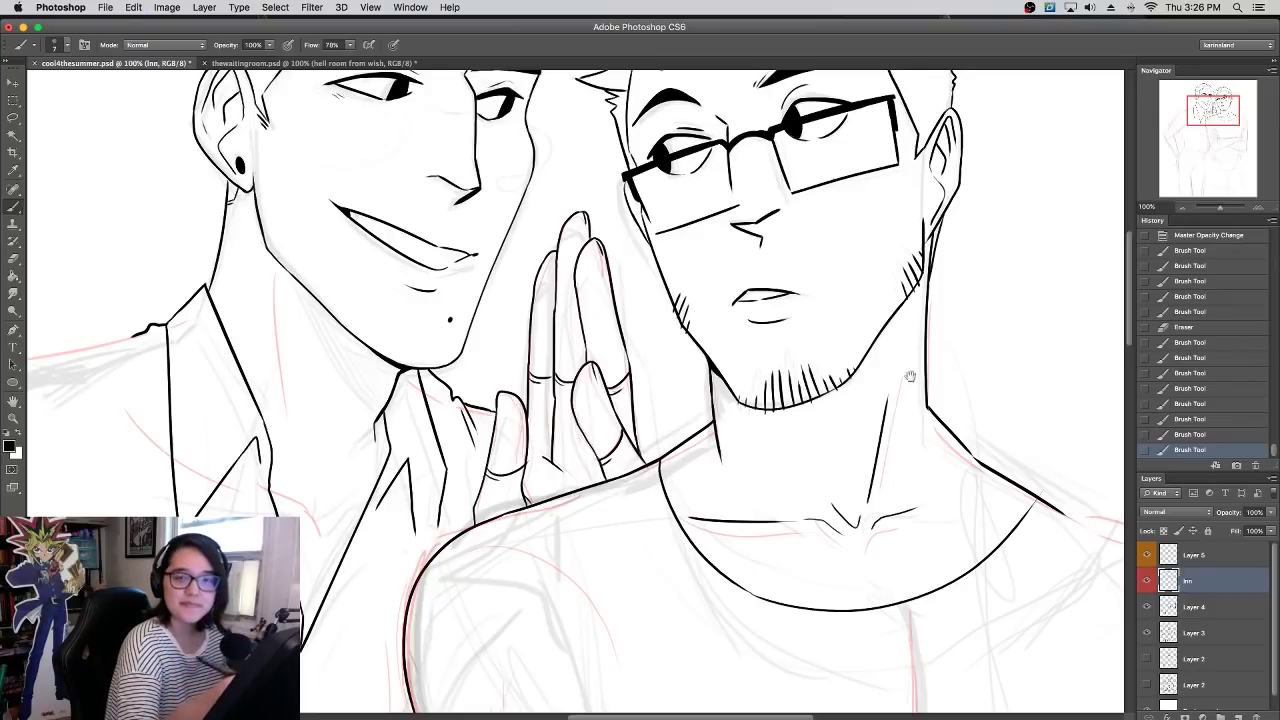
scroll(910, 368, down, 3)
scroll(910, 368, right, 2)
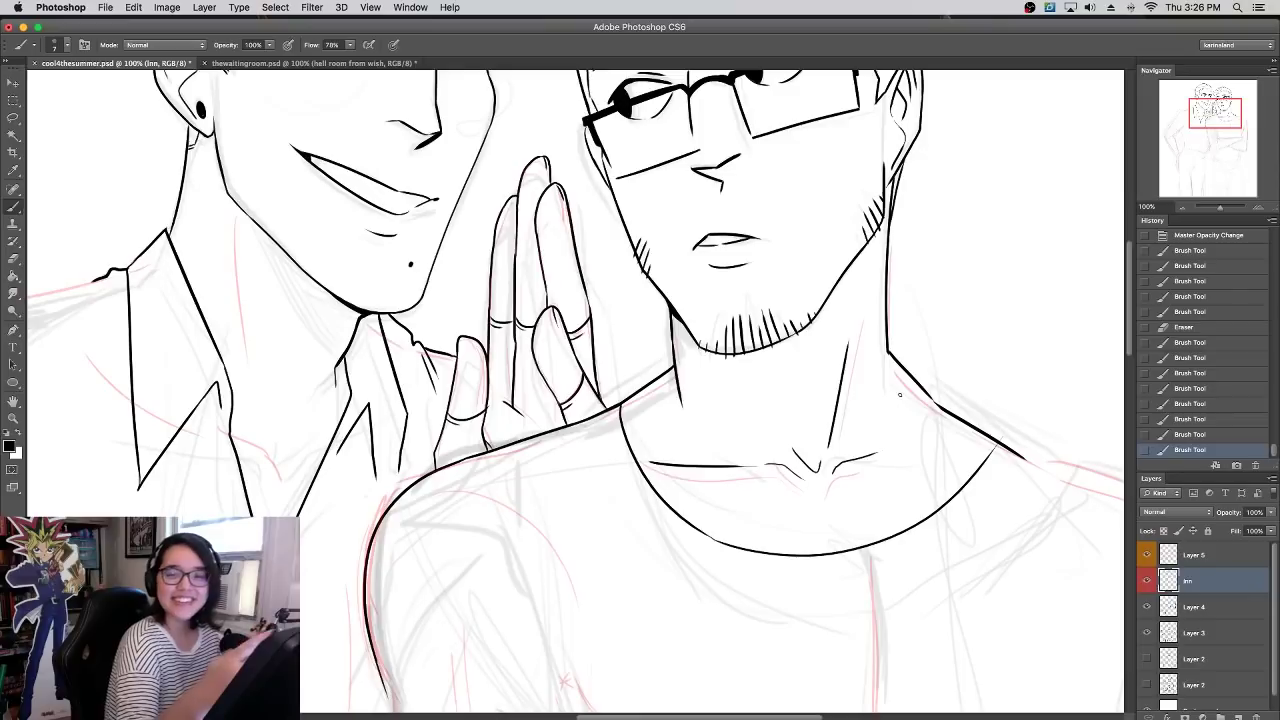
drag(952, 420, 999, 441)
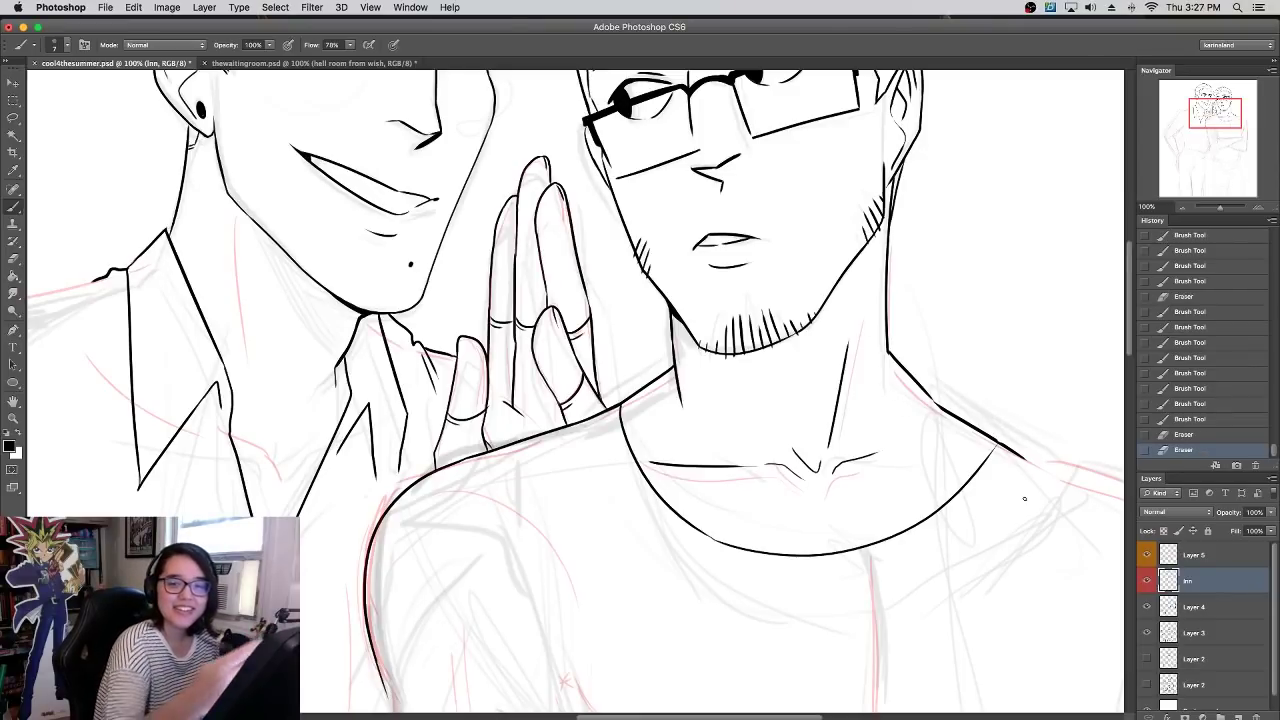
drag(820, 380, 820, 336)
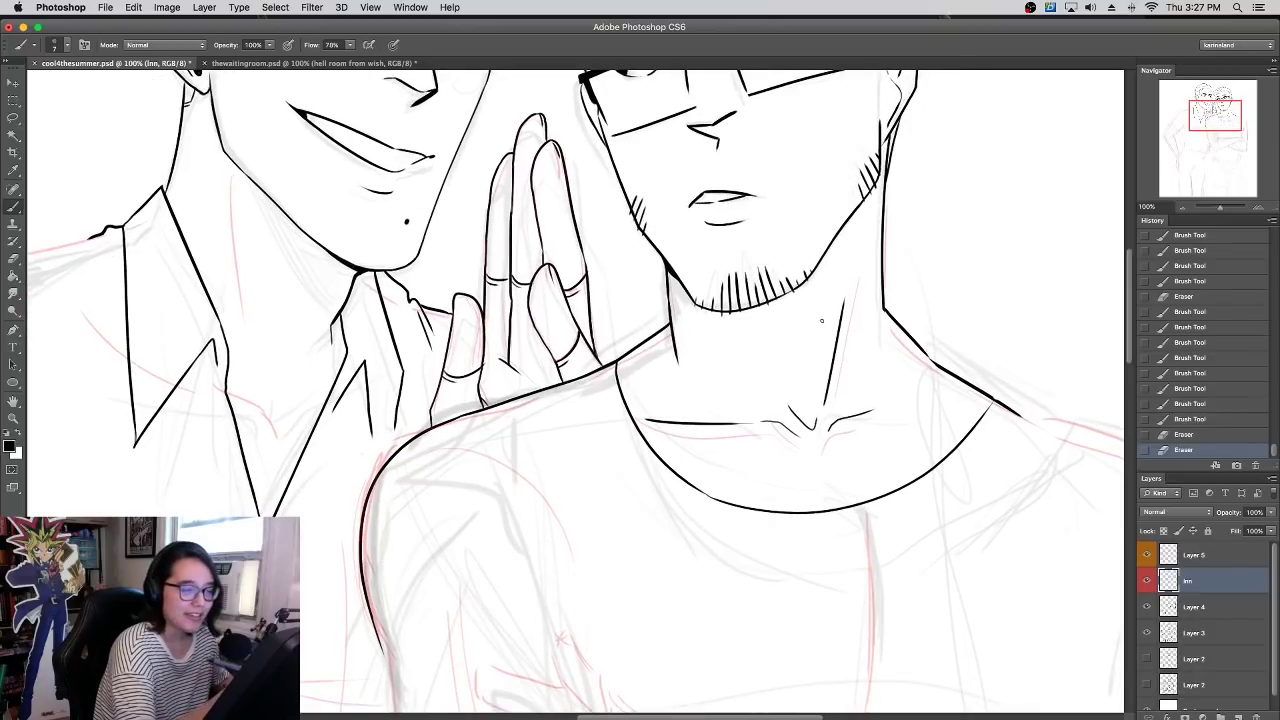
- Ink a small collar fold and seam strokes where the crossed-arm man's neckline meets the shoulder beside the raised hand
drag(697, 488, 724, 502)
key(super+z)
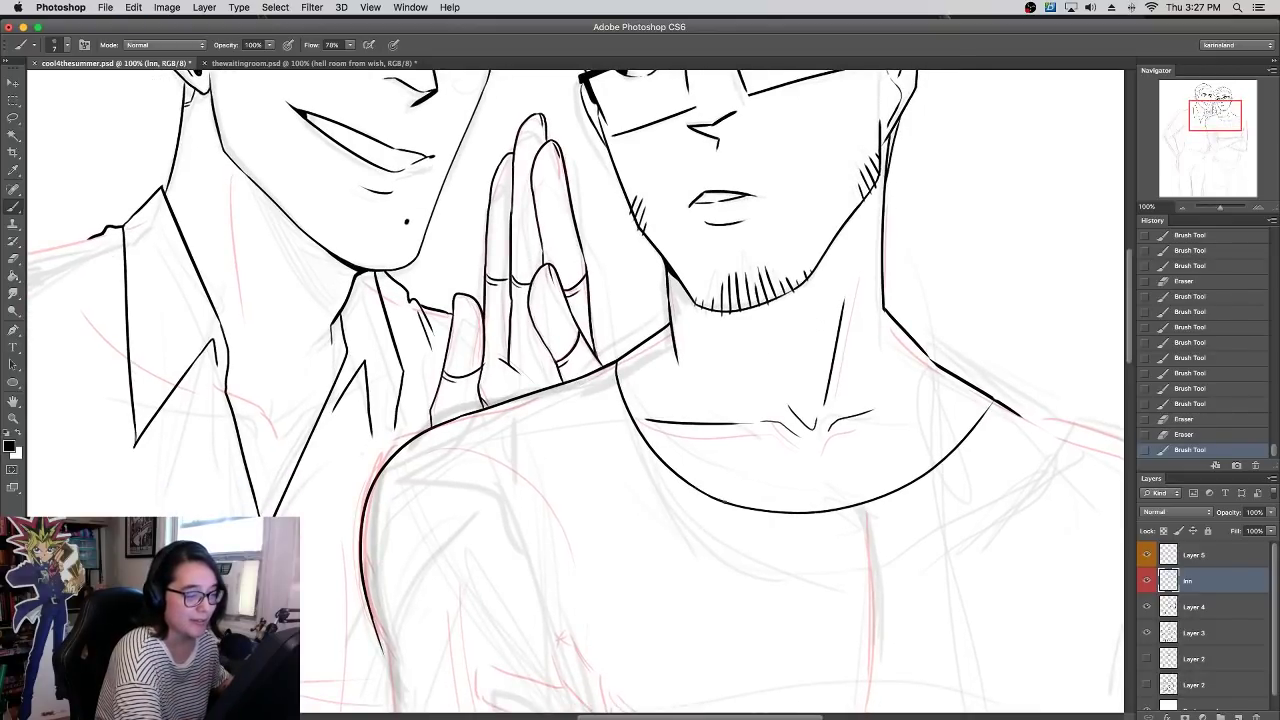
key(e)
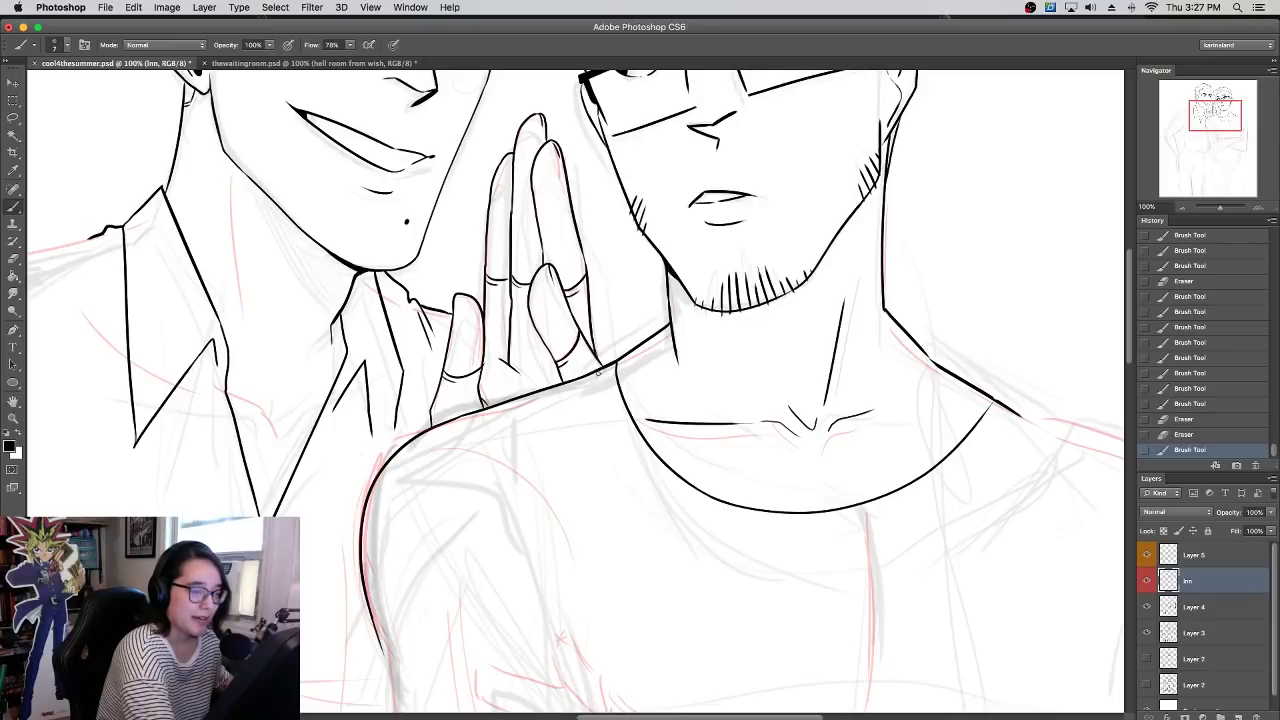
mouse_move(598, 370)
mouse_down()
mouse_move(615, 352)
mouse_move(602, 382)
mouse_move(622, 354)
mouse_move(591, 420)
mouse_up()
key(super+z)
key(super+z)
mouse_move(603, 370)
mouse_down()
mouse_move(595, 427)
mouse_move(600, 377)
mouse_move(652, 462)
mouse_up()
key(super+z)
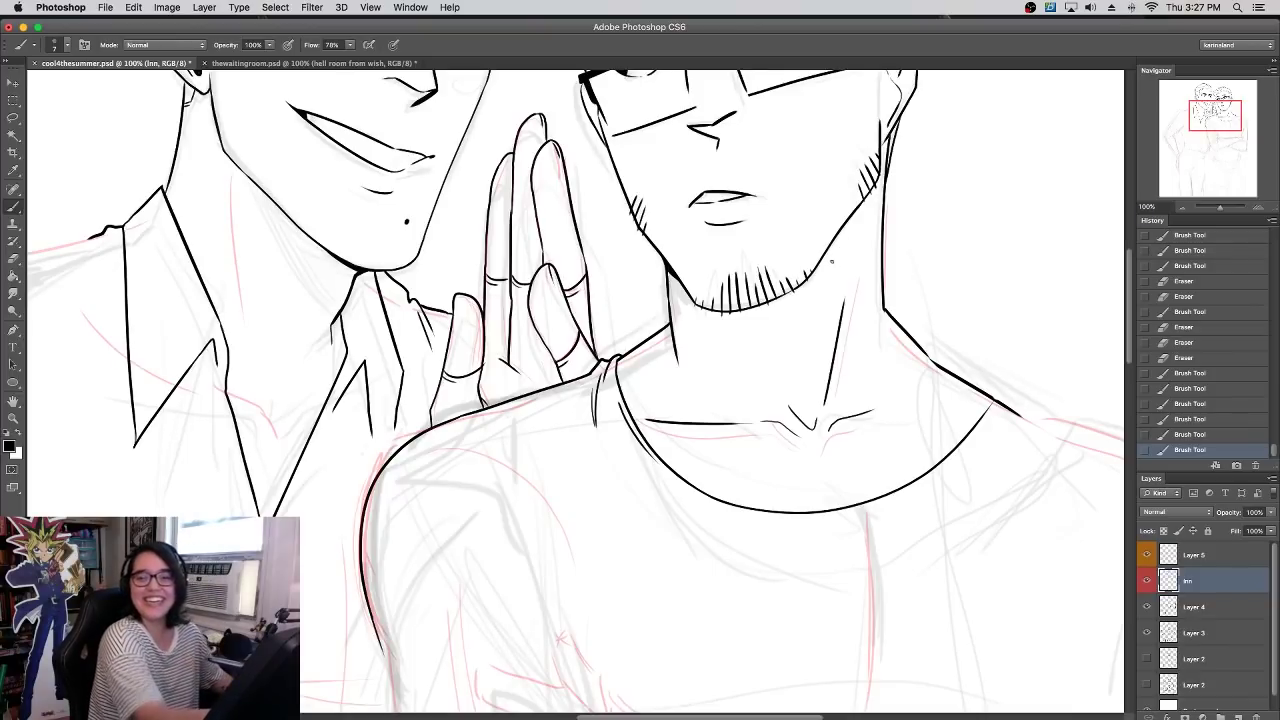
- Add short crease strokes at the lowest part of the neckline and a small pointed fold inside the collar near the hand
drag(706, 378, 720, 419)
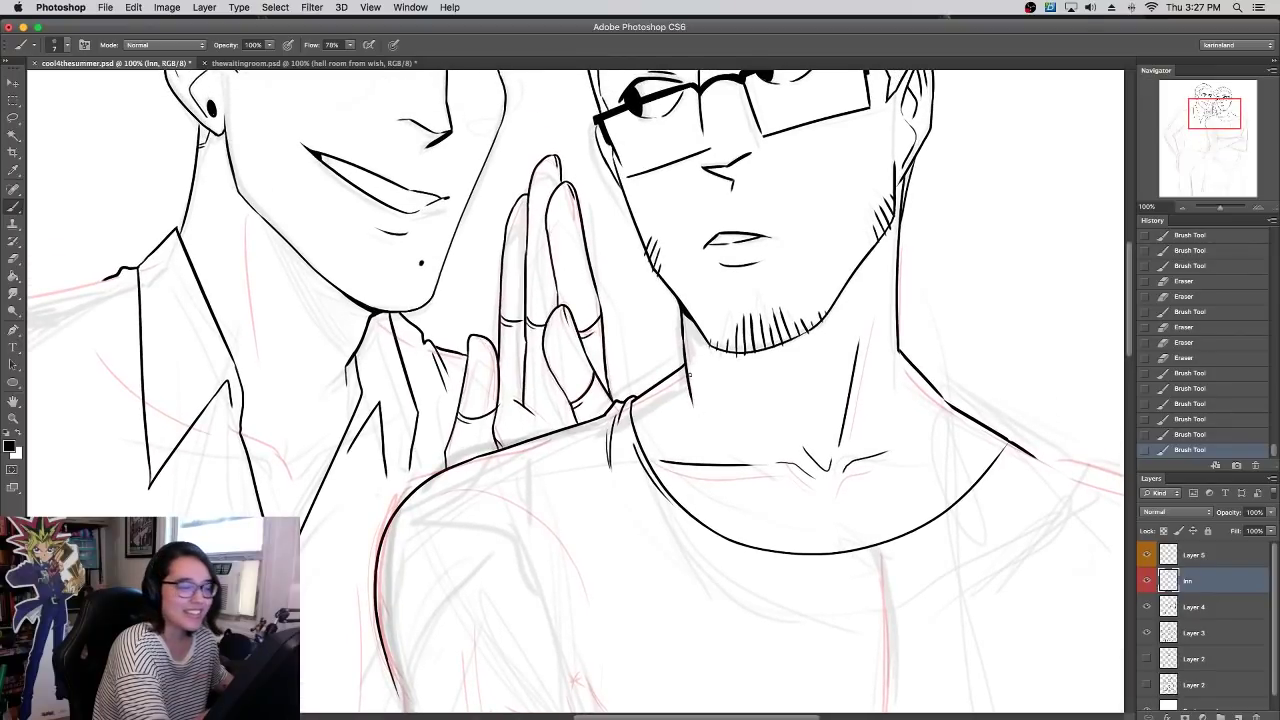
scroll(718, 432, down, 10)
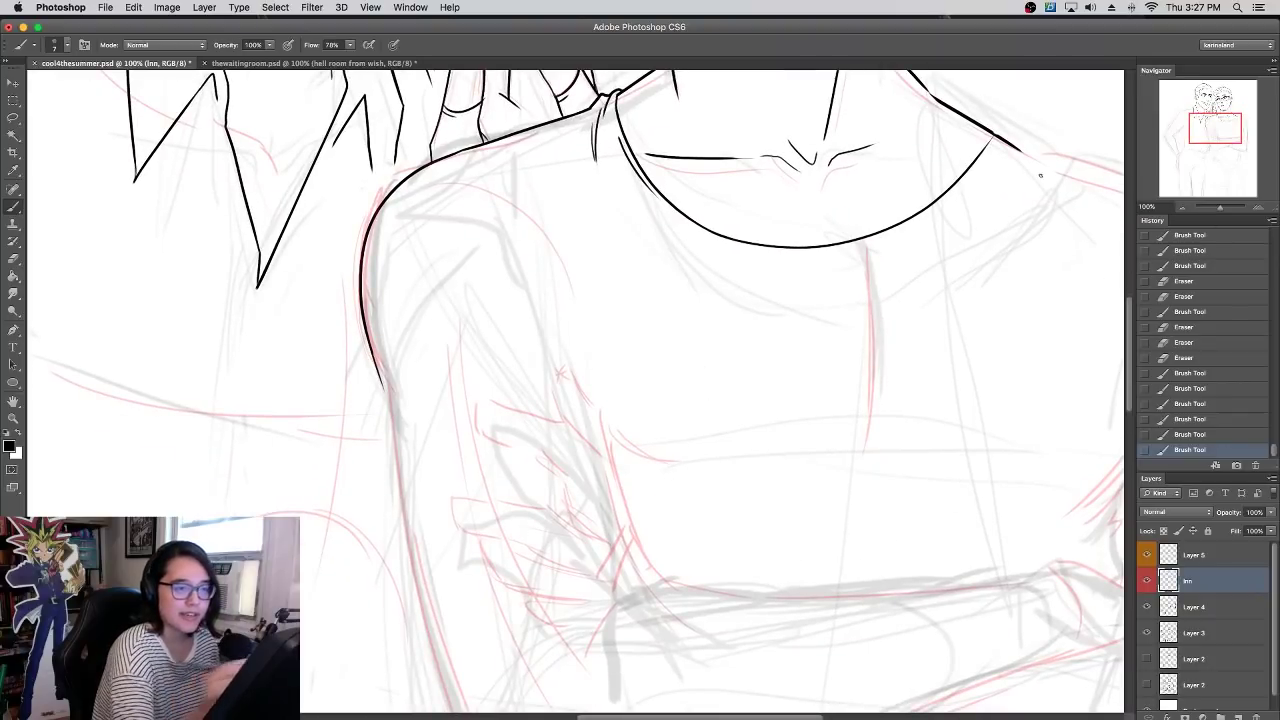
scroll(686, 449, up, 5)
scroll(686, 449, right, 5)
drag(679, 394, 719, 380)
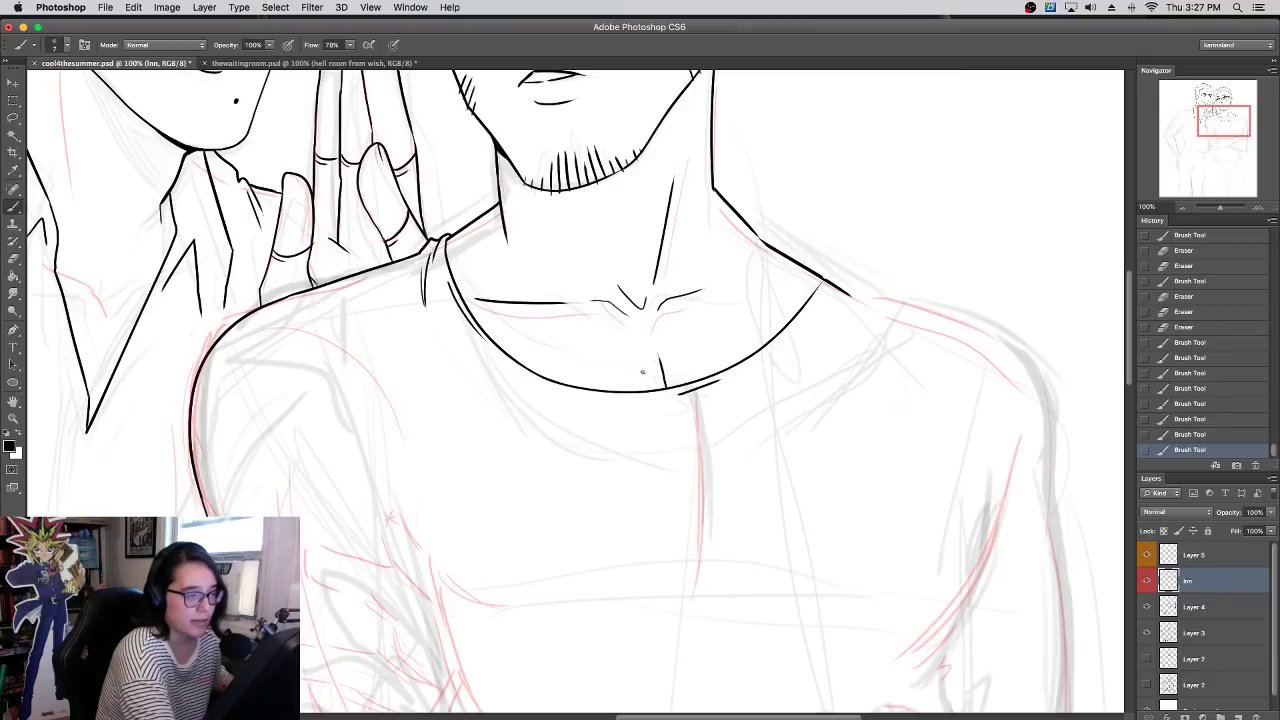
drag(660, 371, 661, 387)
key(super+z)
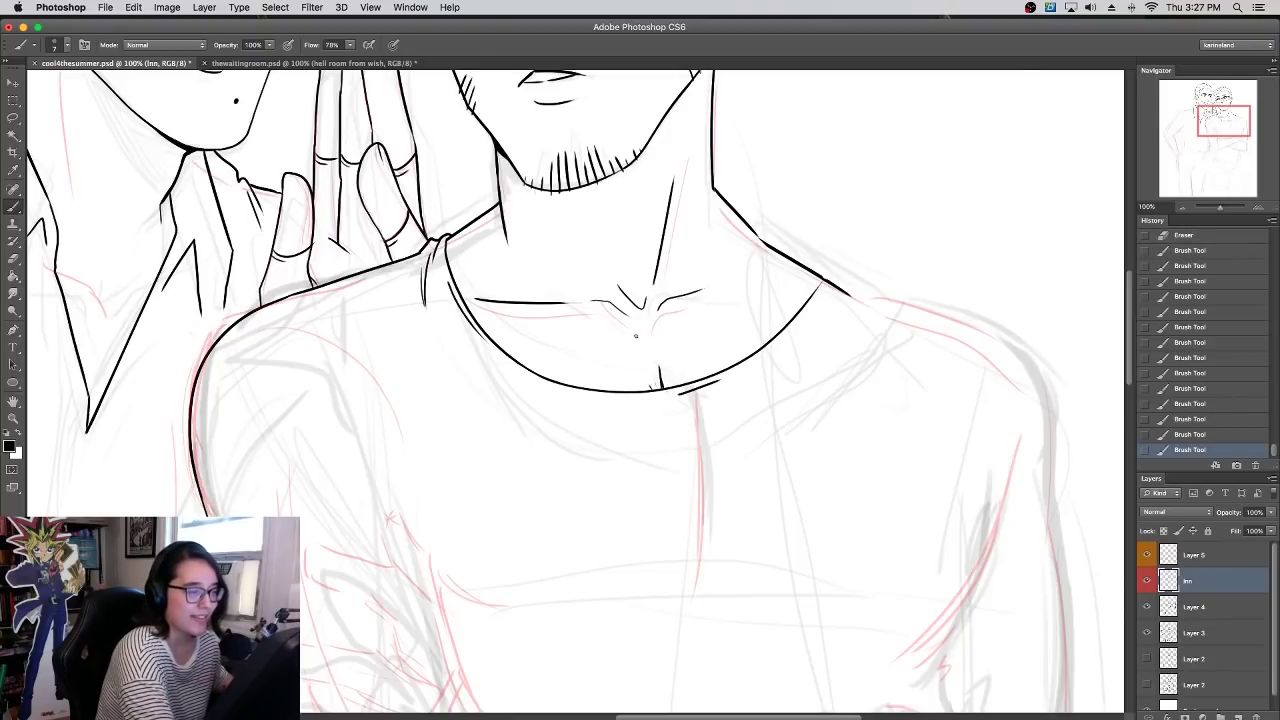
mouse_move(447, 254)
mouse_down()
mouse_move(472, 269)
mouse_move(453, 280)
mouse_up()
key(super+z)
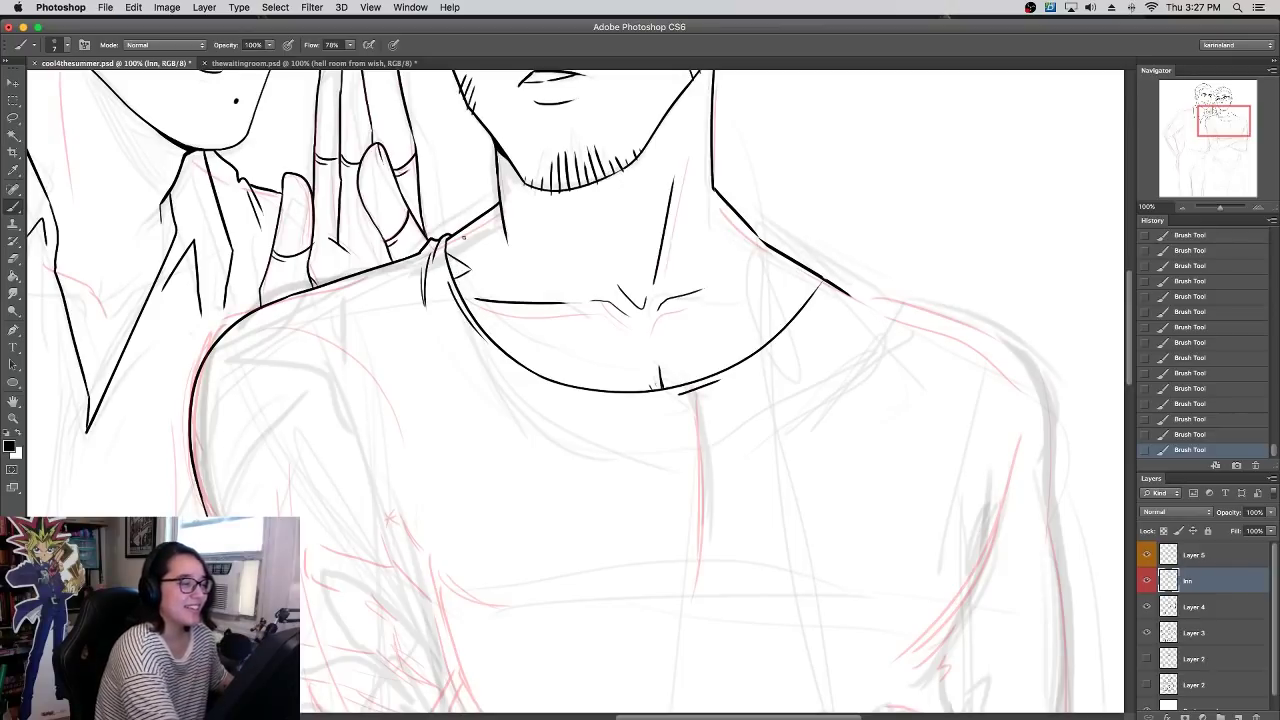
- Ink the upper edge of the crossed forearm as one long line, curving down at the inner-elbow end
scroll(529, 471, down, 5)
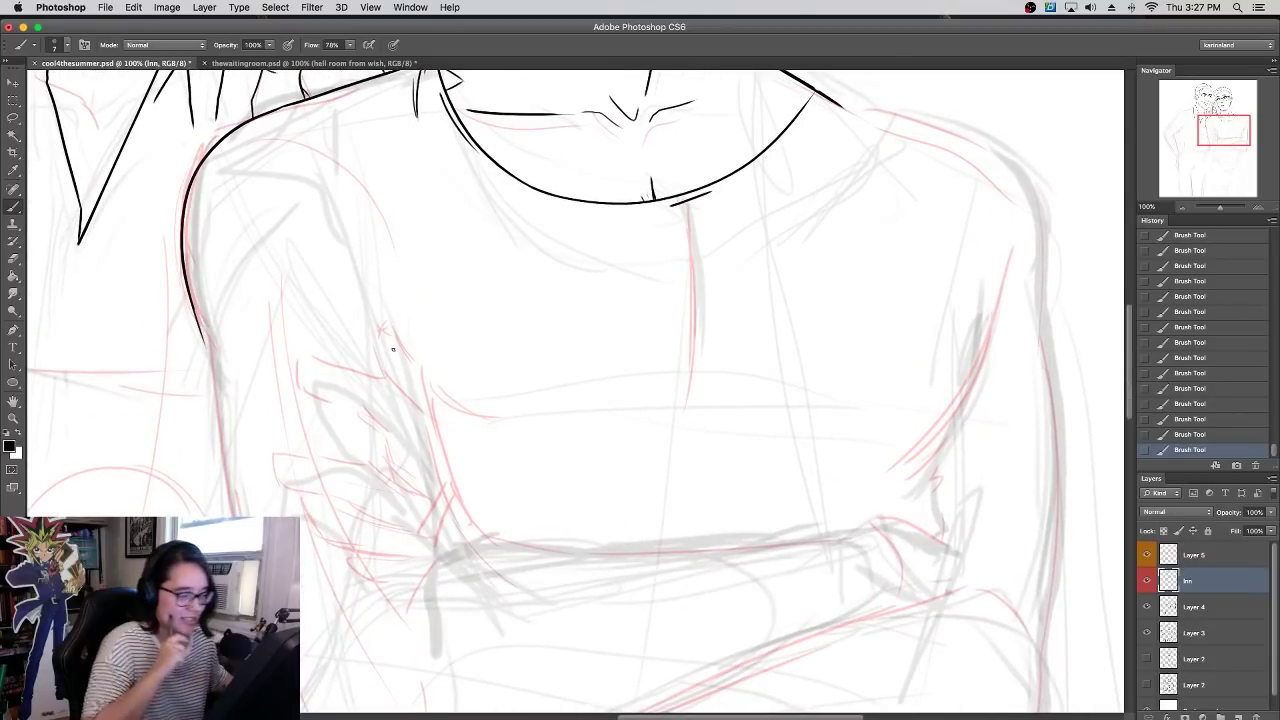
scroll(393, 349, down, 4)
scroll(806, 349, left, 2)
drag(493, 453, 738, 388)
key(super+z)
mouse_move(963, 372)
mouse_down()
mouse_move(574, 376)
mouse_move(850, 375)
mouse_up()
key(super+z)
key(super+z)
mouse_move(478, 476)
mouse_down()
mouse_move(490, 456)
mouse_move(900, 384)
mouse_up()
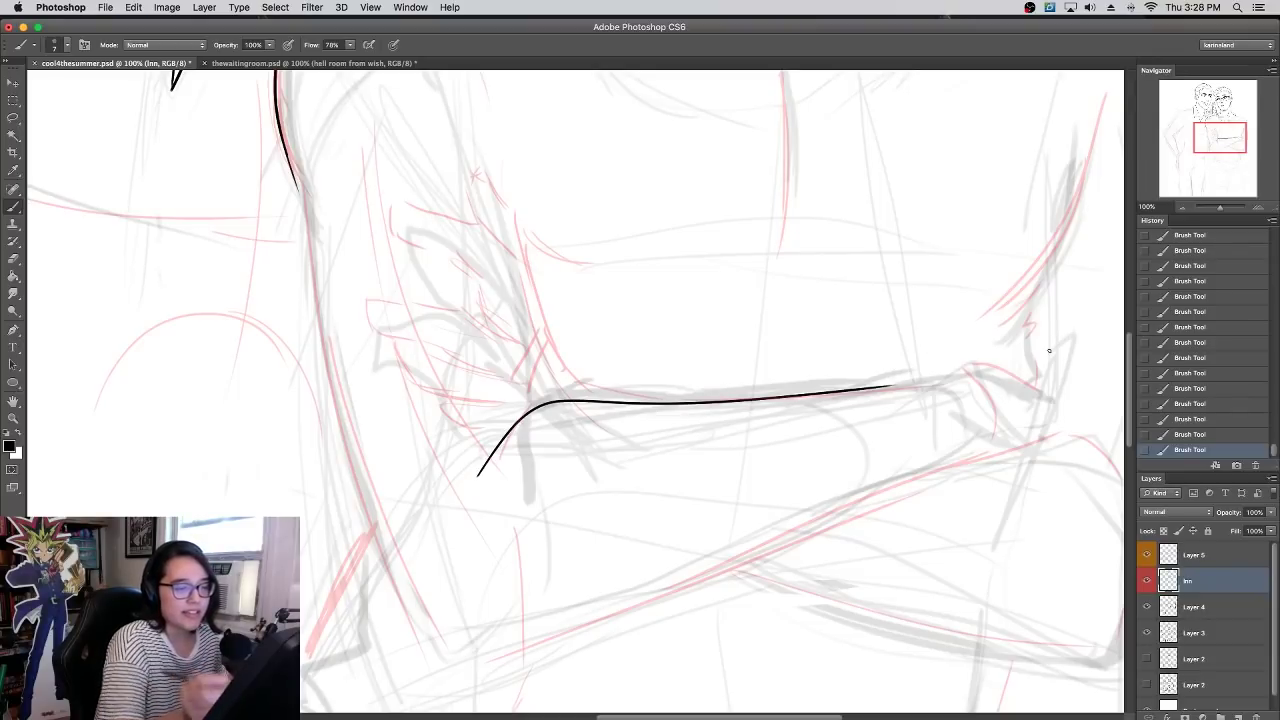
- Ink the outer upper-arm line down to the elbow and the forearm's slanted underside toward the opposite arm
mouse_move(300, 190)
mouse_down()
mouse_move(343, 407)
mouse_move(488, 712)
mouse_move(449, 638)
mouse_up()
key(super+z)
mouse_move(418, 588)
mouse_down()
mouse_move(469, 656)
mouse_move(441, 627)
mouse_move(470, 661)
mouse_up()
key(super+z)
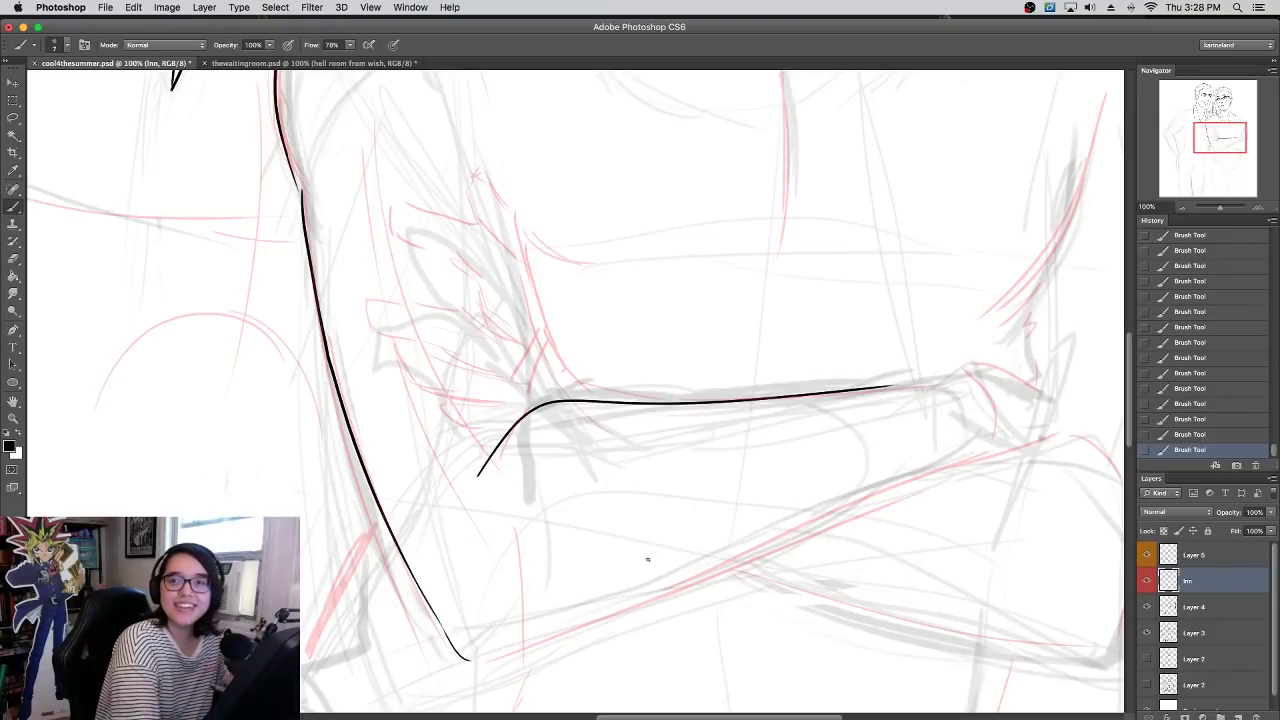
mouse_move(482, 652)
mouse_down()
mouse_move(829, 523)
mouse_move(995, 437)
mouse_up()
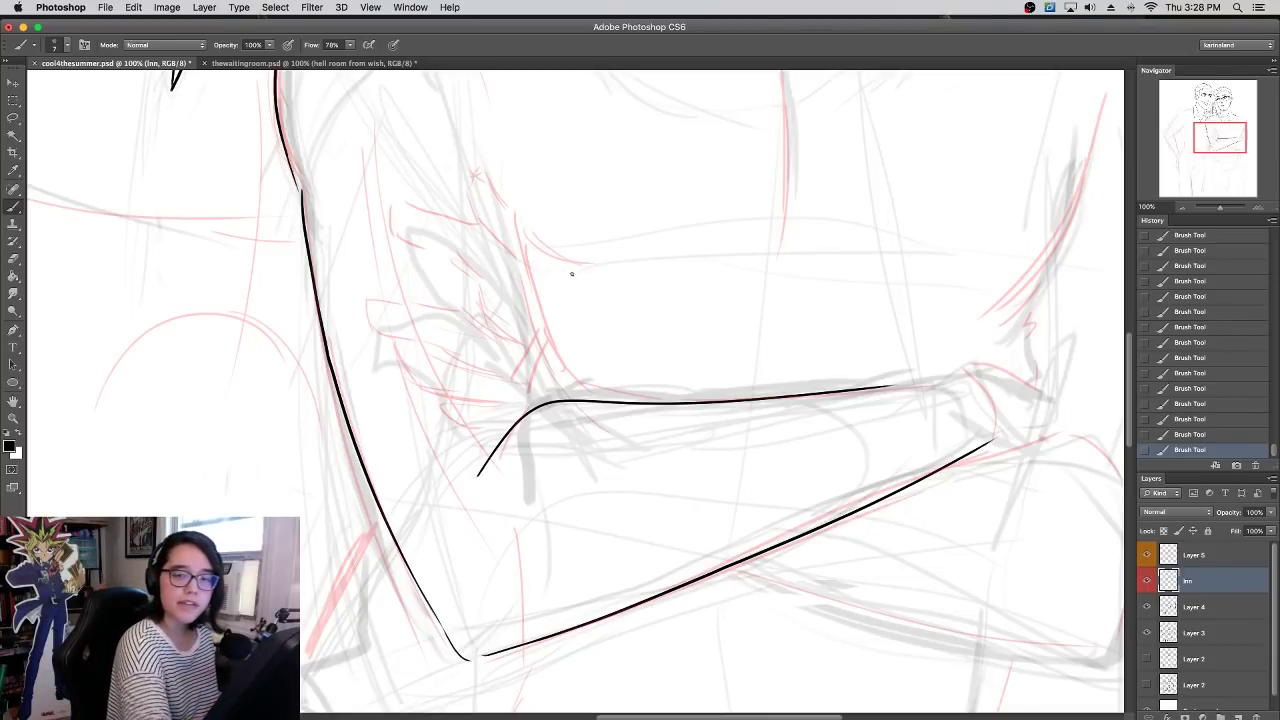
- Ink the short edge of the tucked hand running down to the upper line of the crossed forearm
drag(536, 289, 566, 343)
key(ctrl+z)
drag(536, 289, 563, 358)
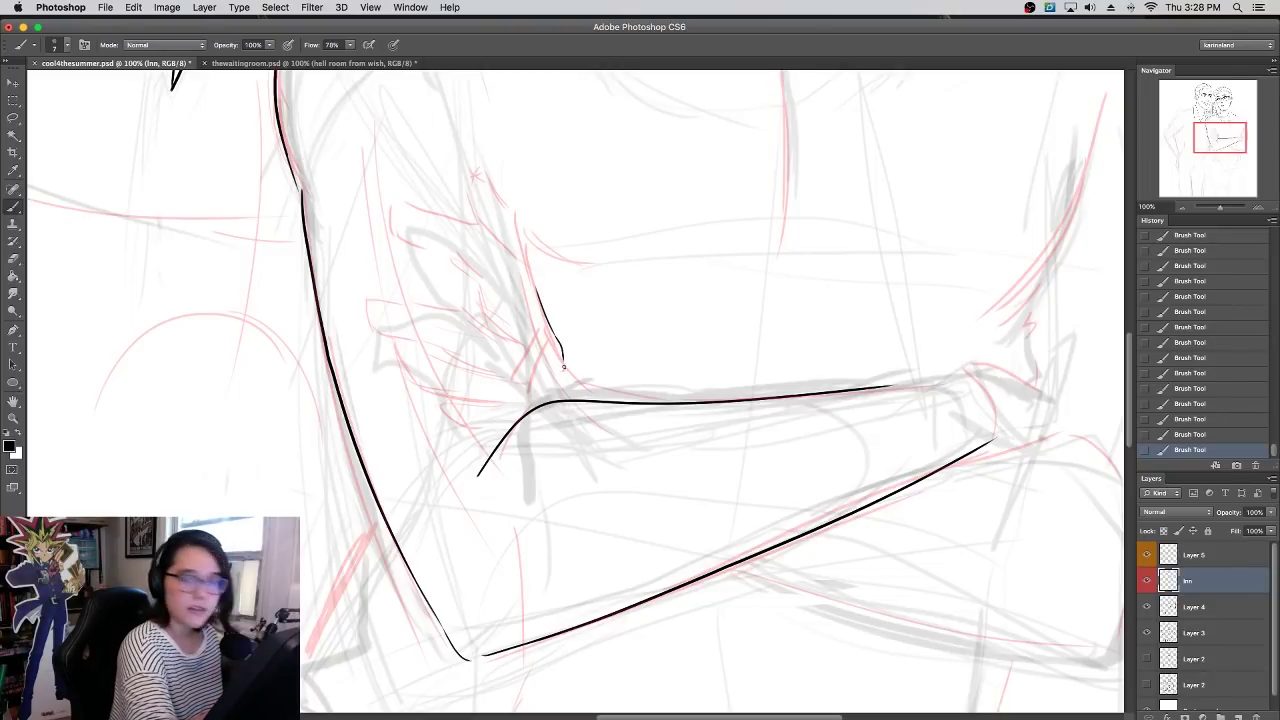
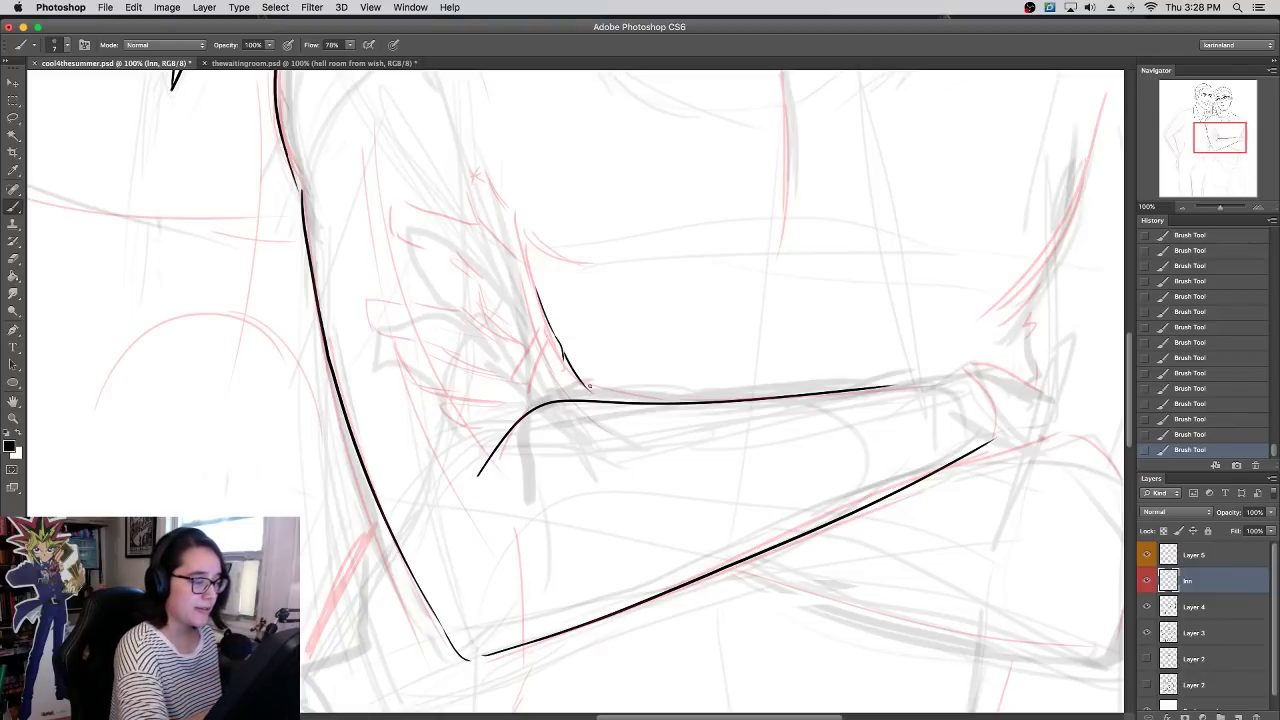
drag(563, 354, 588, 386)
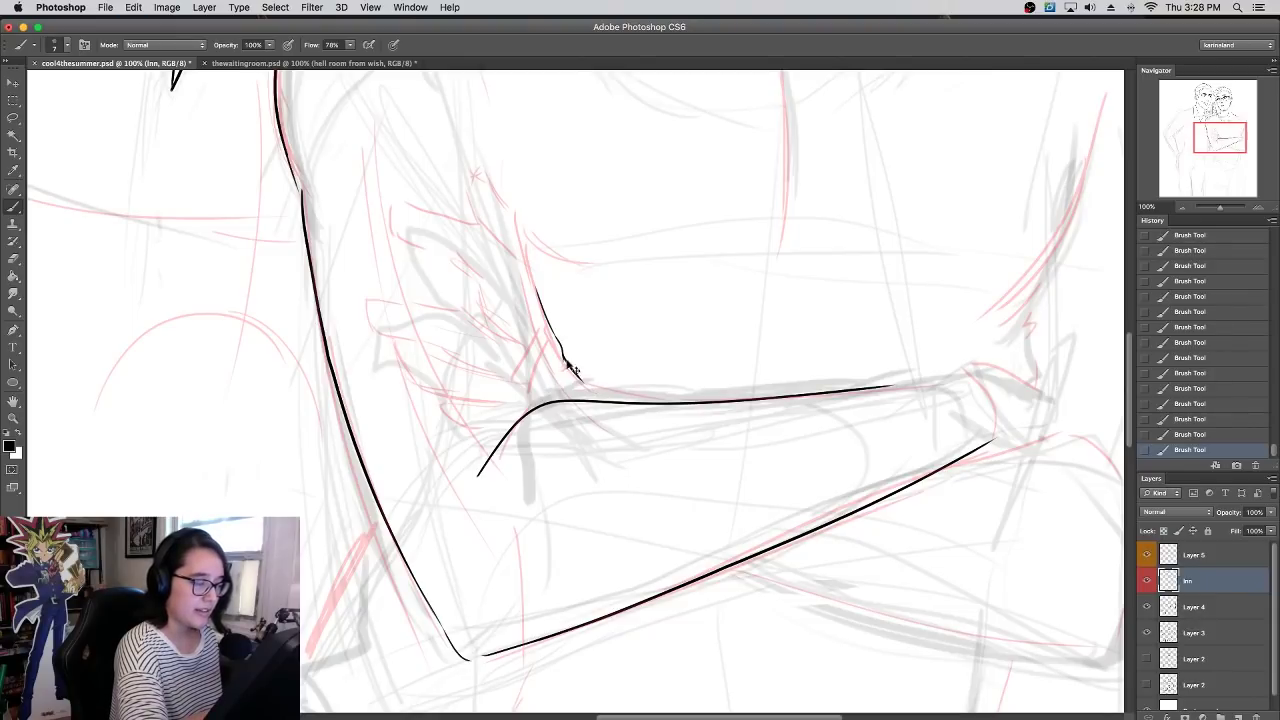
key(super+z)
drag(563, 355, 604, 399)
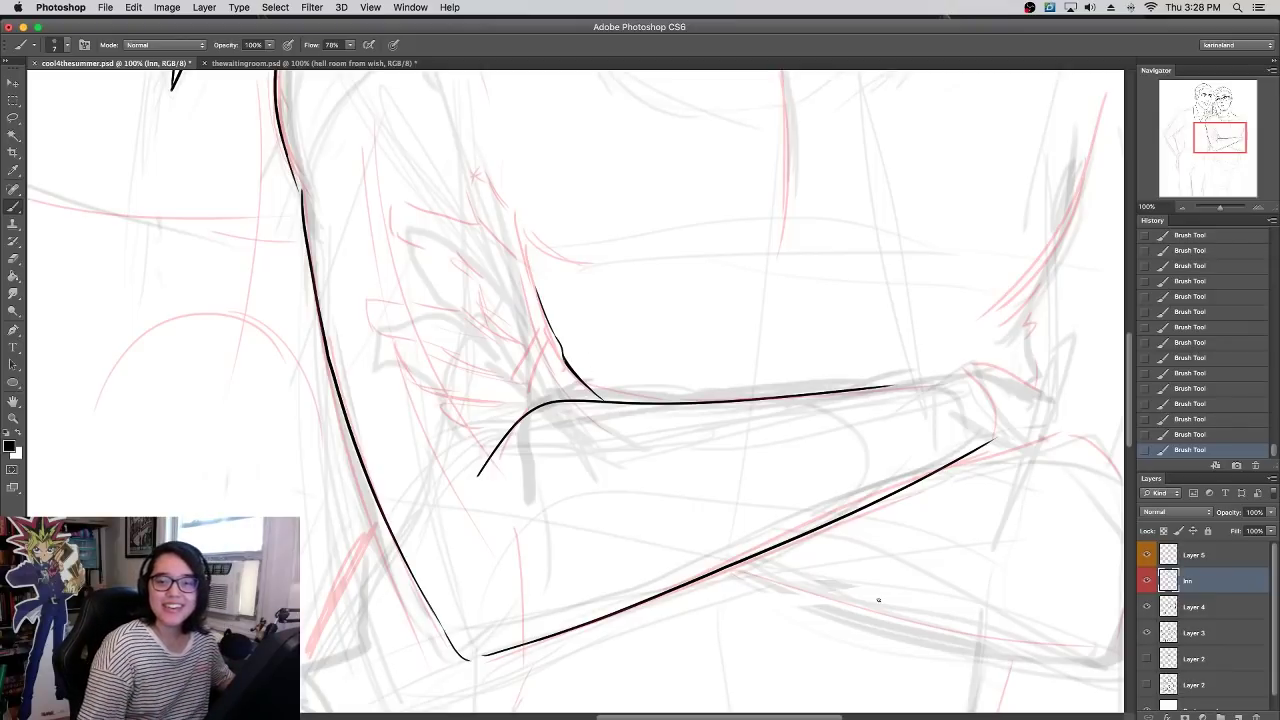
scroll(597, 300, up, 4)
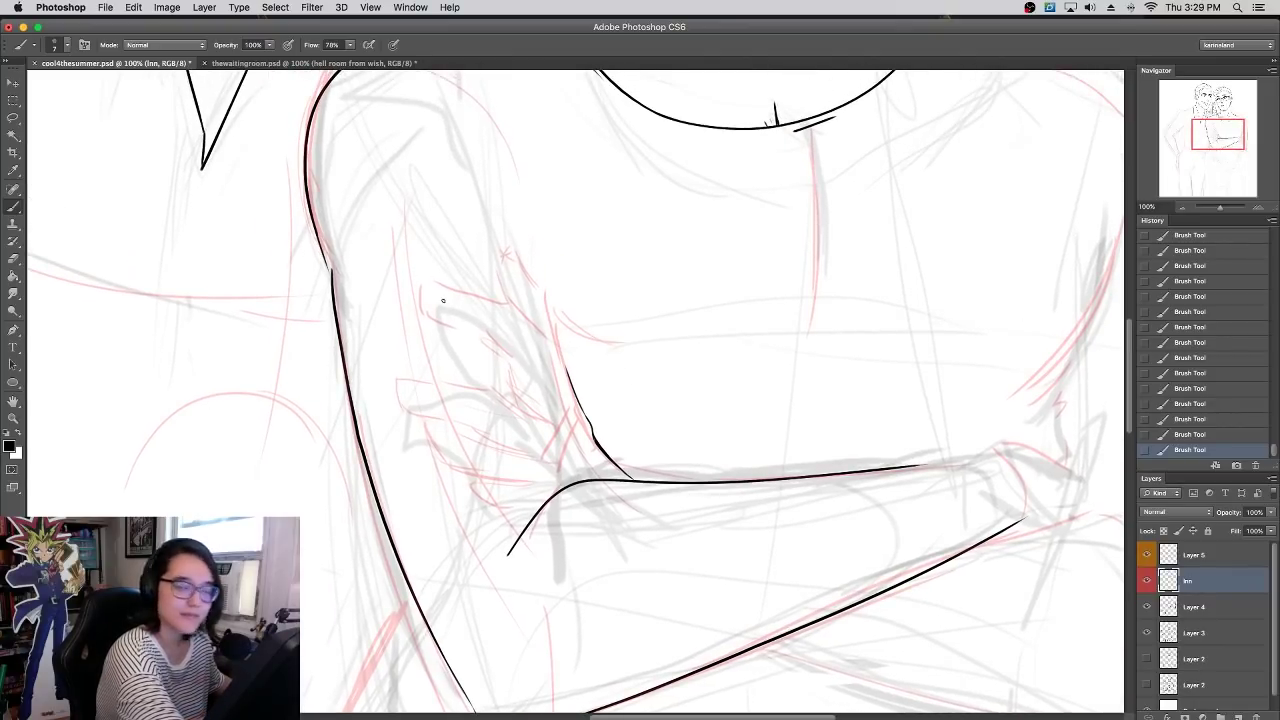
mouse_move(435, 282)
mouse_down()
mouse_move(432, 300)
mouse_move(500, 302)
mouse_move(484, 341)
mouse_move(520, 372)
mouse_up()
key(super+z)
key(super+z)
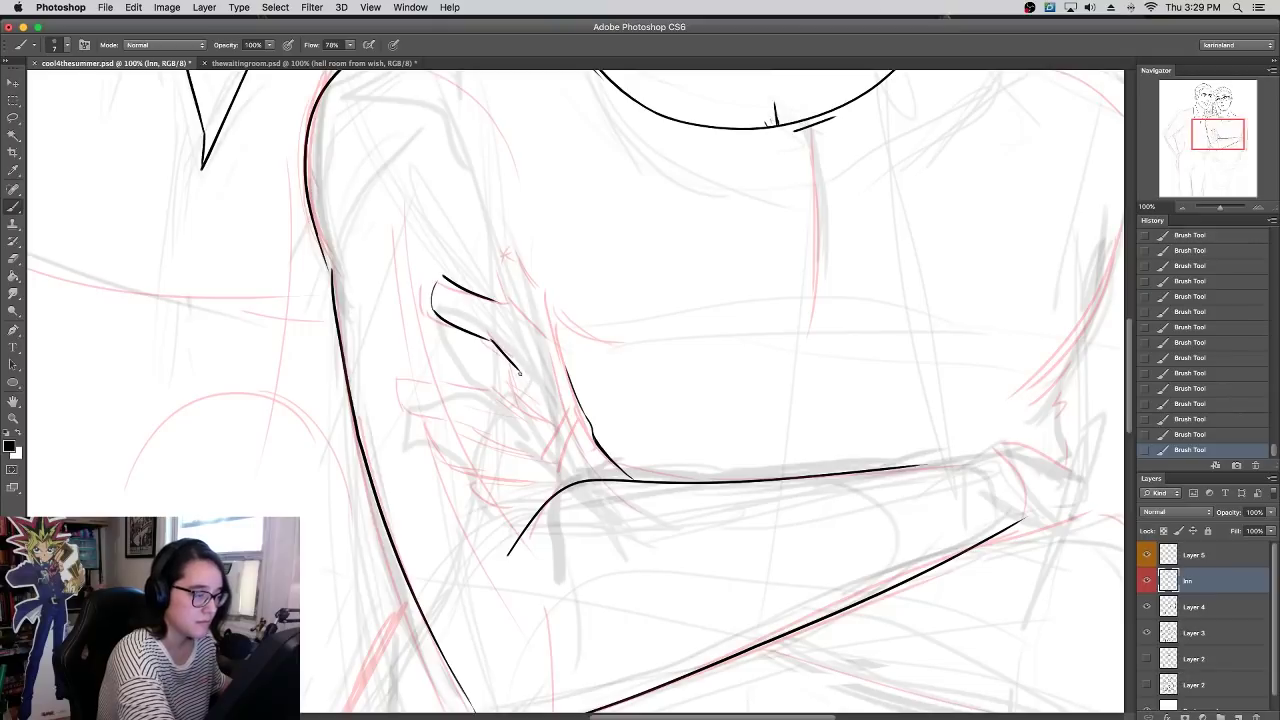
click(1188, 342)
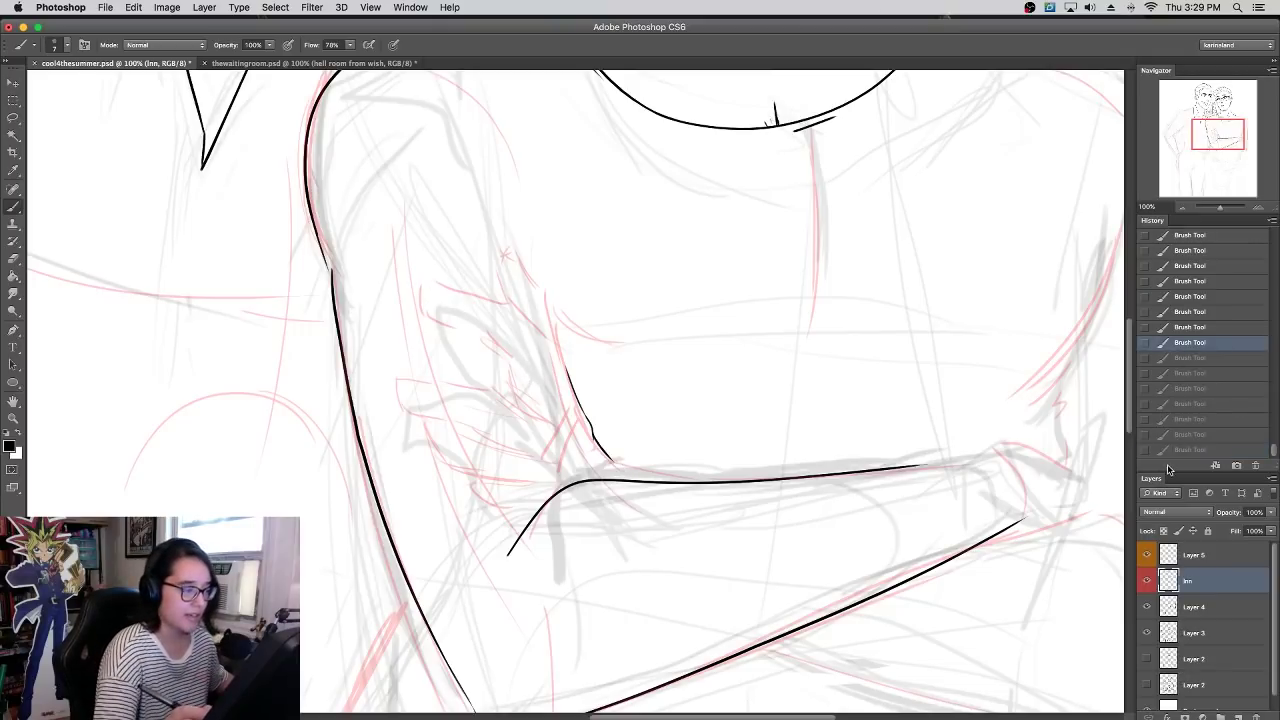
- Create a new layer above the ink layer and rough in the wrist and rounded forearm end of the tucked hand
click(1238, 716)
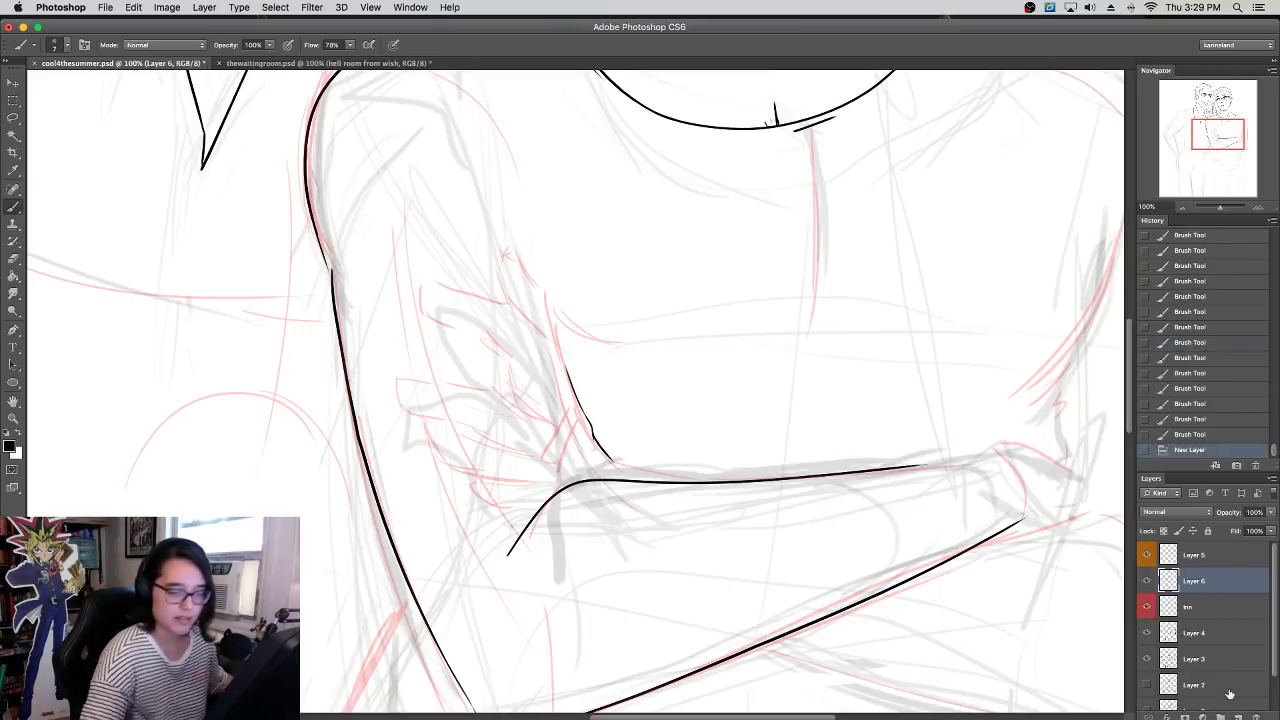
drag(566, 393, 540, 522)
mouse_move(532, 518)
mouse_down()
mouse_move(618, 550)
mouse_move(690, 545)
mouse_up()
drag(600, 456, 685, 502)
mouse_move(564, 366)
mouse_down()
mouse_move(514, 482)
mouse_move(540, 528)
mouse_up()
mouse_move(586, 426)
mouse_down()
mouse_move(688, 506)
mouse_move(614, 558)
mouse_up()
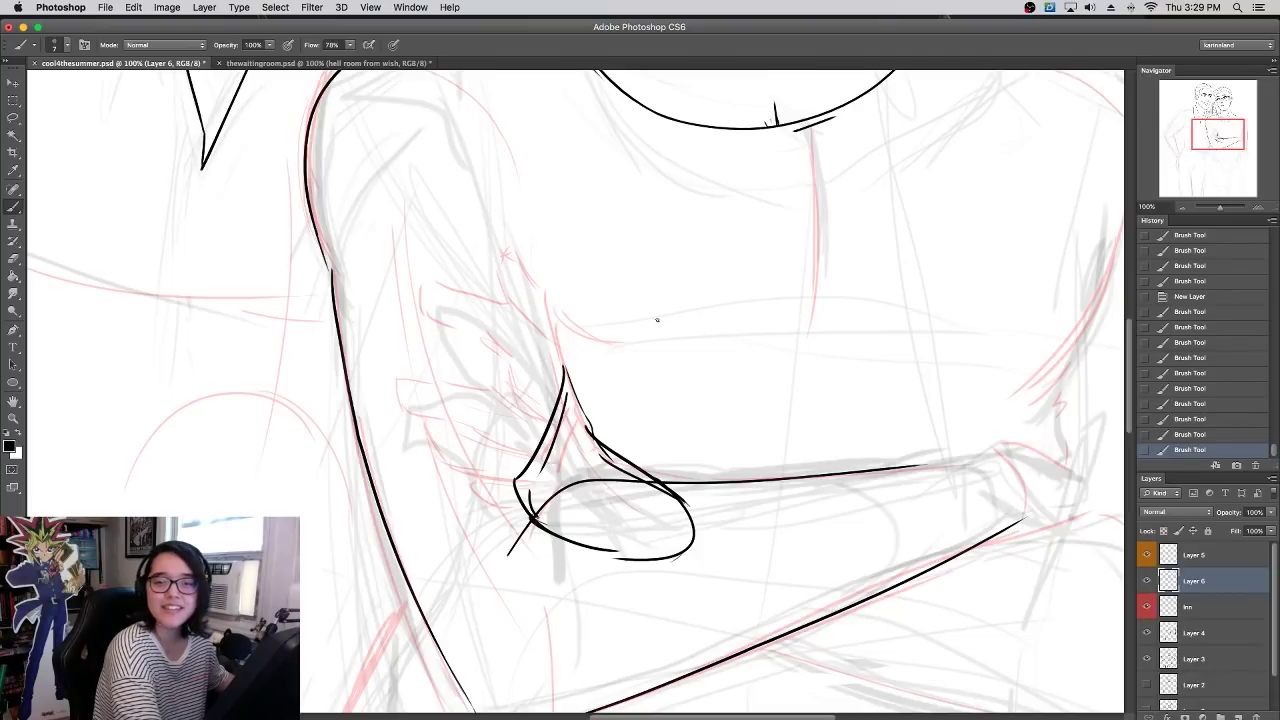
- Rough in the hand's spread fingers gripping the upper arm and its outer edge down to the forearm
drag(651, 321, 706, 380)
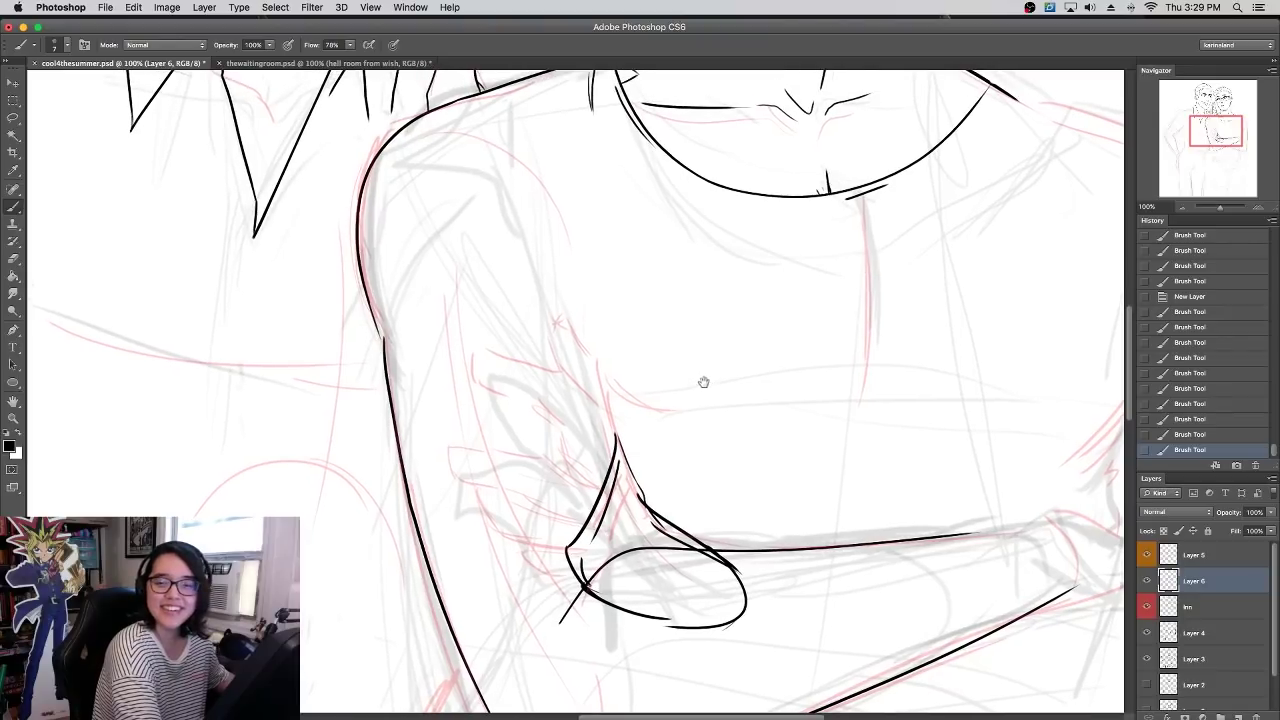
drag(616, 438, 638, 487)
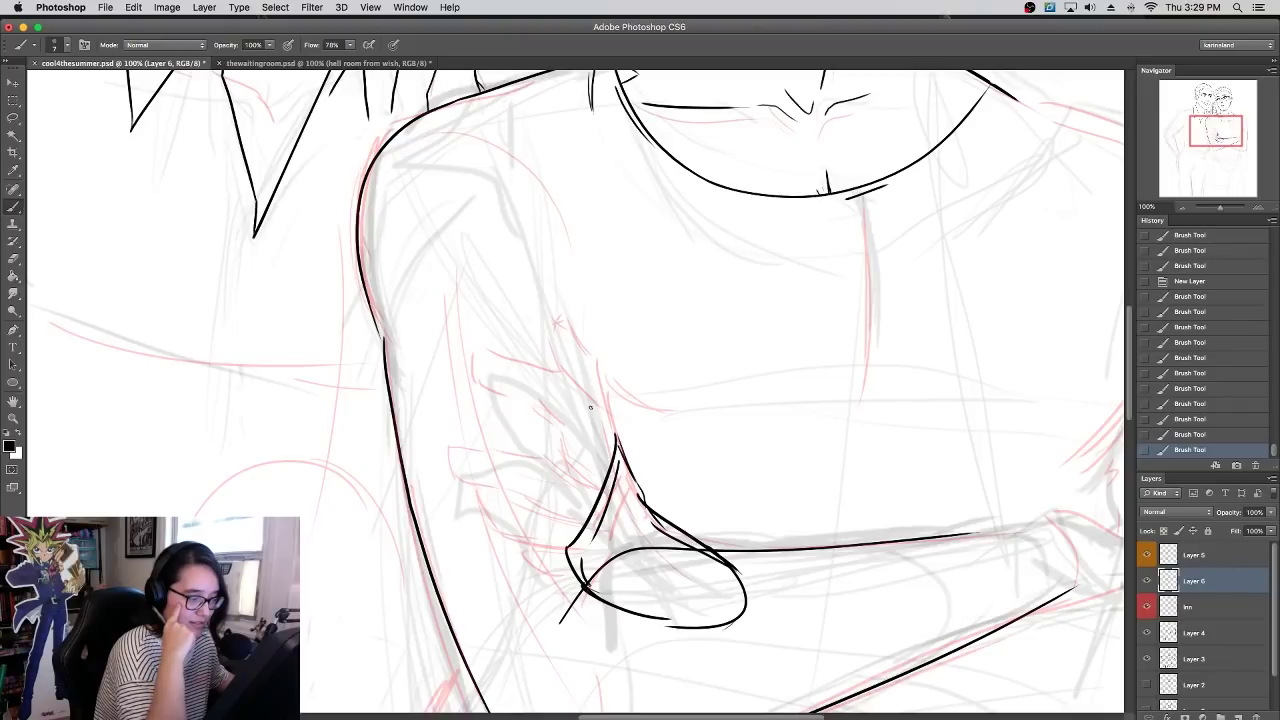
mouse_move(621, 457)
mouse_down()
mouse_move(577, 377)
mouse_move(603, 383)
mouse_move(533, 317)
mouse_move(548, 376)
mouse_up()
mouse_move(534, 321)
mouse_down()
mouse_move(590, 426)
mouse_move(598, 454)
mouse_move(573, 416)
mouse_move(596, 454)
mouse_move(599, 502)
mouse_up()
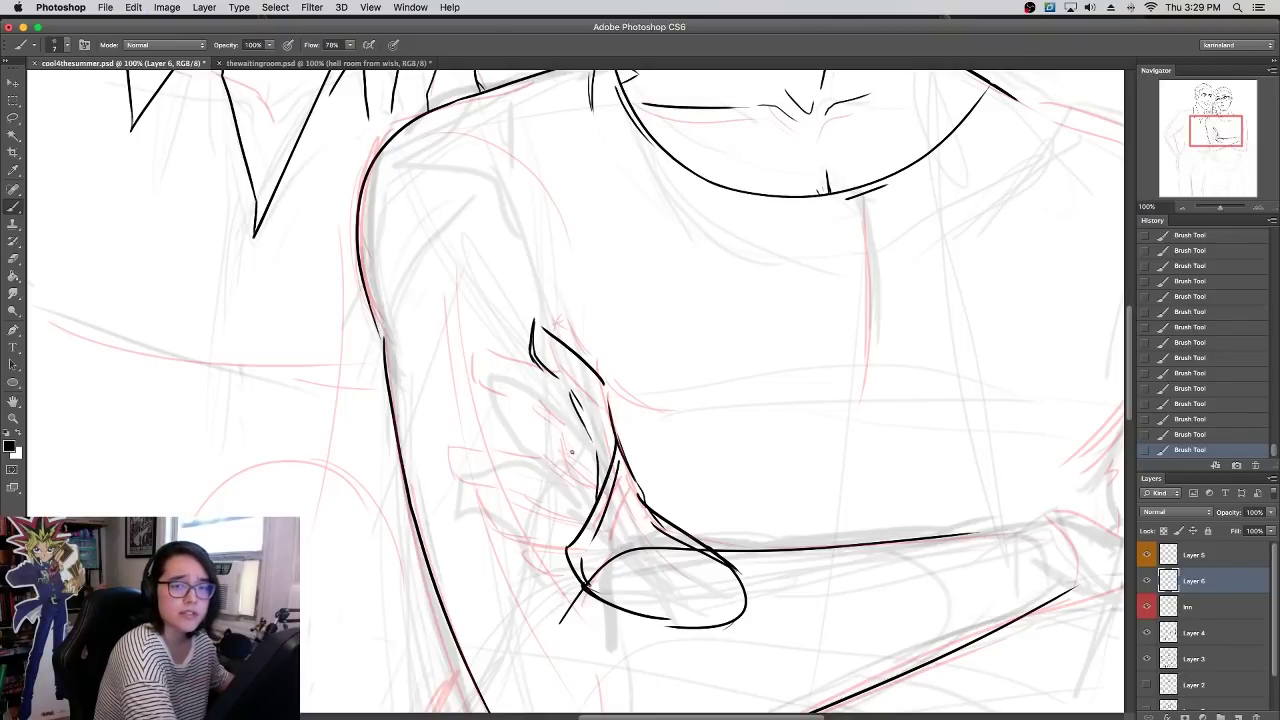
mouse_move(503, 401)
mouse_down()
mouse_move(560, 420)
mouse_move(493, 433)
mouse_move(567, 467)
mouse_move(597, 502)
mouse_up()
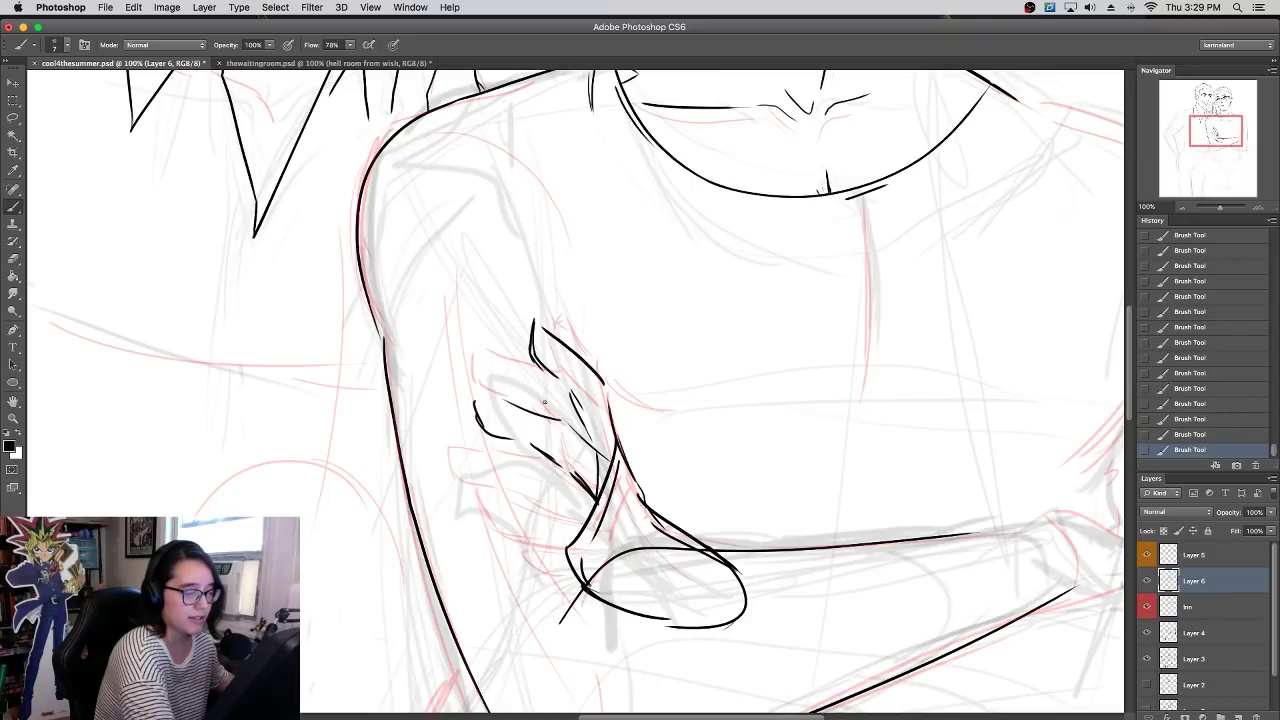
mouse_move(522, 440)
mouse_down()
mouse_move(588, 492)
mouse_move(458, 470)
mouse_move(494, 506)
mouse_move(568, 522)
mouse_move(492, 532)
mouse_move(510, 562)
mouse_move(568, 552)
mouse_move(589, 582)
mouse_up()
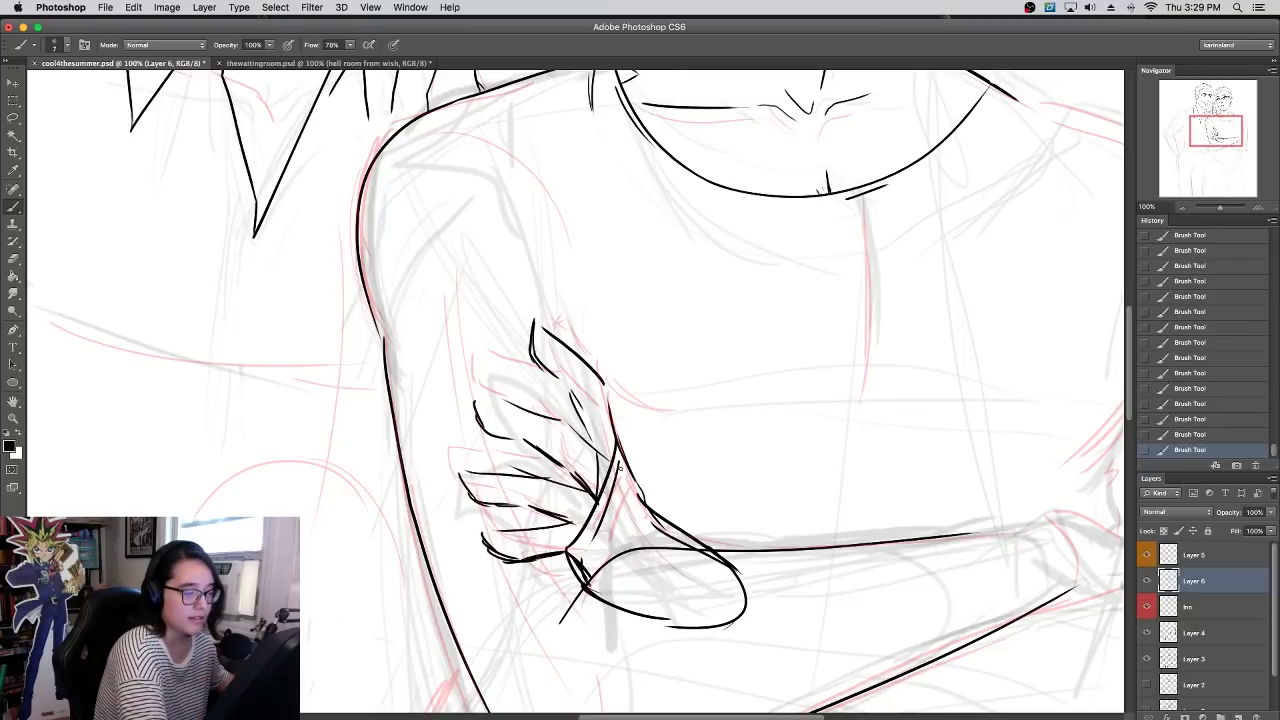
mouse_move(612, 420)
mouse_down()
mouse_move(654, 498)
mouse_move(706, 546)
mouse_up()
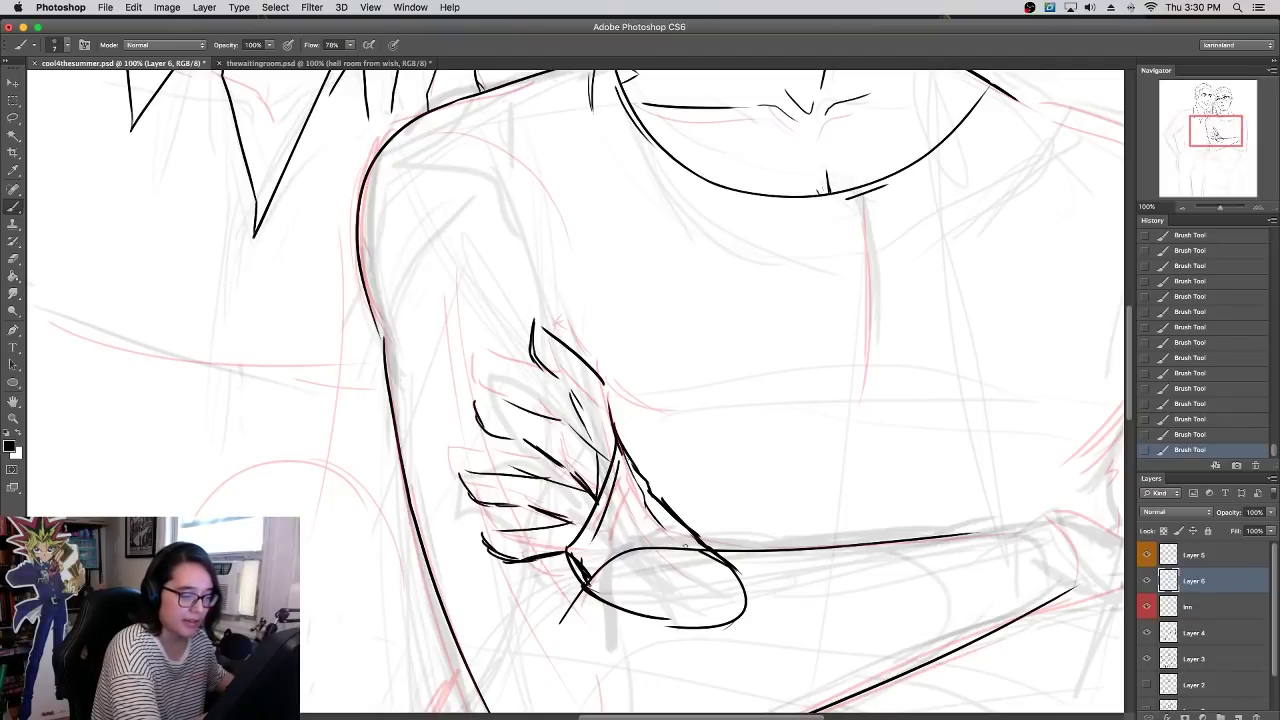
drag(712, 560, 692, 553)
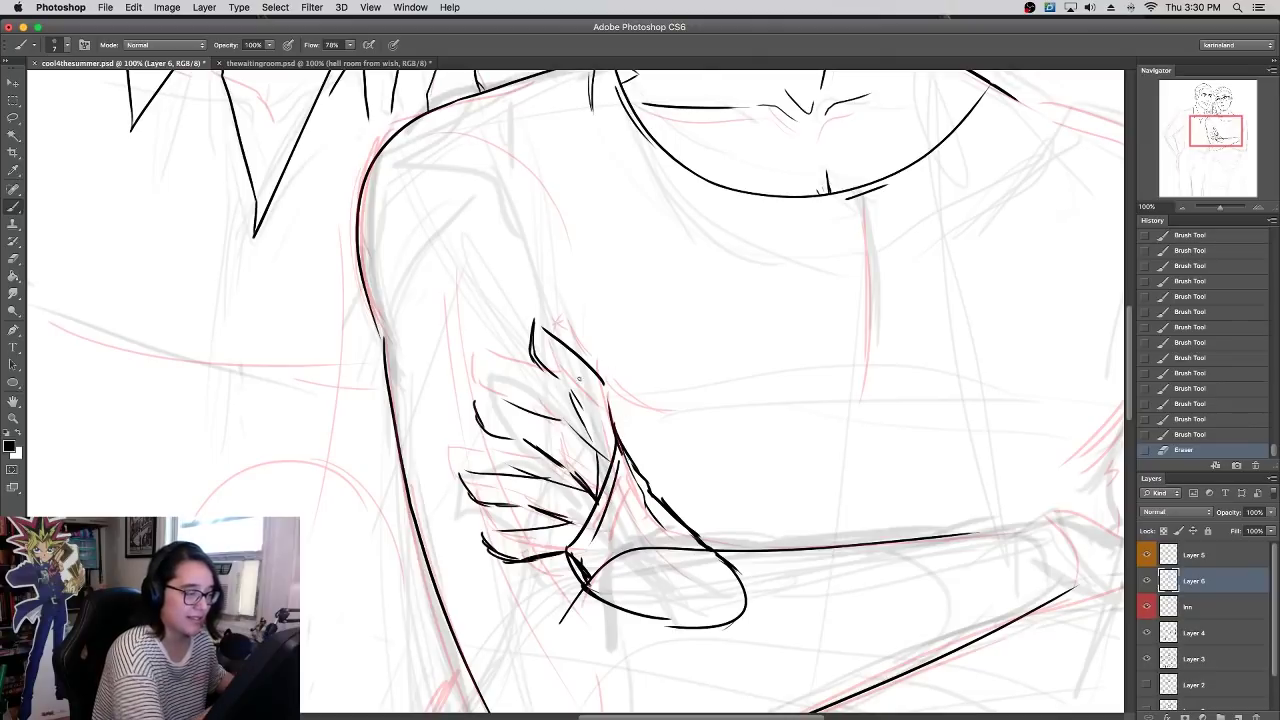
- Reinforce the rough outlines of the fingers, fingertips and back of the hand with repeated strokes
mouse_move(478, 391)
mouse_down()
mouse_move(486, 423)
mouse_move(514, 438)
mouse_up()
drag(486, 423, 577, 479)
mouse_move(481, 390)
mouse_down()
mouse_move(565, 419)
mouse_move(595, 454)
mouse_up()
drag(562, 425, 596, 460)
drag(571, 391, 586, 424)
drag(576, 402, 588, 439)
drag(571, 388, 586, 431)
drag(539, 358, 574, 388)
mouse_move(561, 364)
mouse_down()
mouse_move(538, 330)
mouse_move(537, 354)
mouse_move(553, 334)
mouse_move(550, 348)
mouse_up()
key(super+z)
mouse_move(481, 393)
mouse_down()
mouse_move(480, 408)
mouse_move(556, 412)
mouse_up()
mouse_move(472, 470)
mouse_down()
mouse_move(466, 504)
mouse_move(530, 478)
mouse_move(594, 498)
mouse_move(483, 491)
mouse_move(508, 538)
mouse_move(556, 536)
mouse_move(560, 558)
mouse_up()
mouse_move(482, 534)
mouse_down()
mouse_move(509, 547)
mouse_move(596, 512)
mouse_move(576, 516)
mouse_up()
mouse_move(620, 474)
mouse_down()
mouse_move(642, 518)
mouse_move(606, 538)
mouse_up()
drag(624, 448, 668, 504)
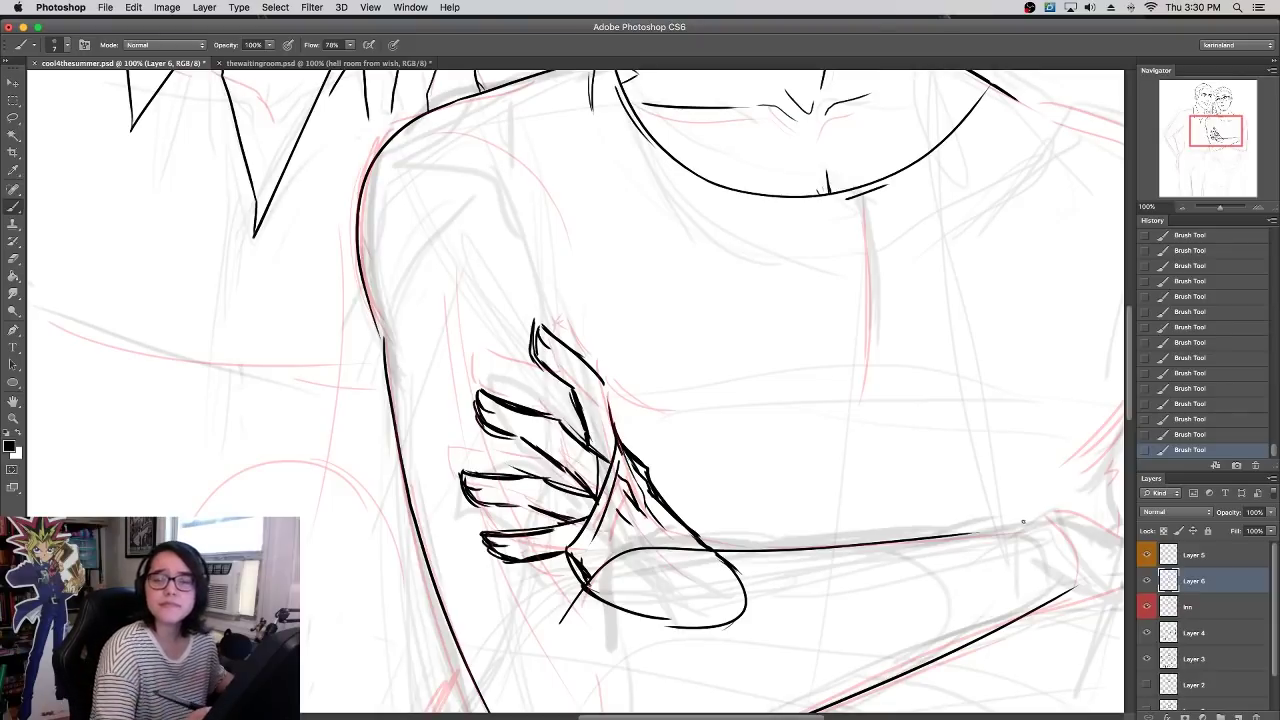
- Lower the rough hand layer's opacity to 21% and hide Layer 5 with the red sketch
click(1270, 512)
drag(1256, 530, 1216, 527)
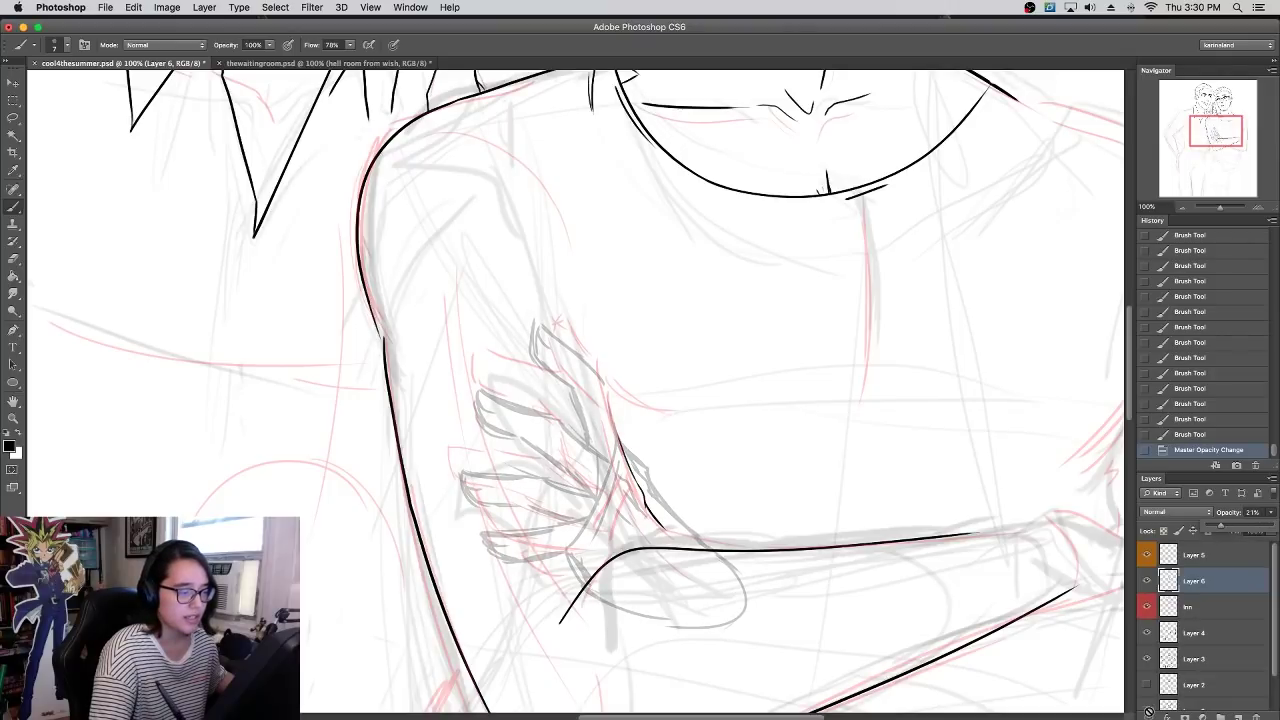
click(1147, 554)
- On the Inn layer, erase the stray ink at the hand's edge just above the crossed forearm
click(1190, 605)
mouse_move(655, 520)
mouse_down()
mouse_move(615, 447)
mouse_move(665, 525)
mouse_up()
drag(1224, 210, 1220, 216)
mouse_move(912, 268)
mouse_down()
mouse_move(757, 611)
mouse_move(744, 449)
mouse_up()
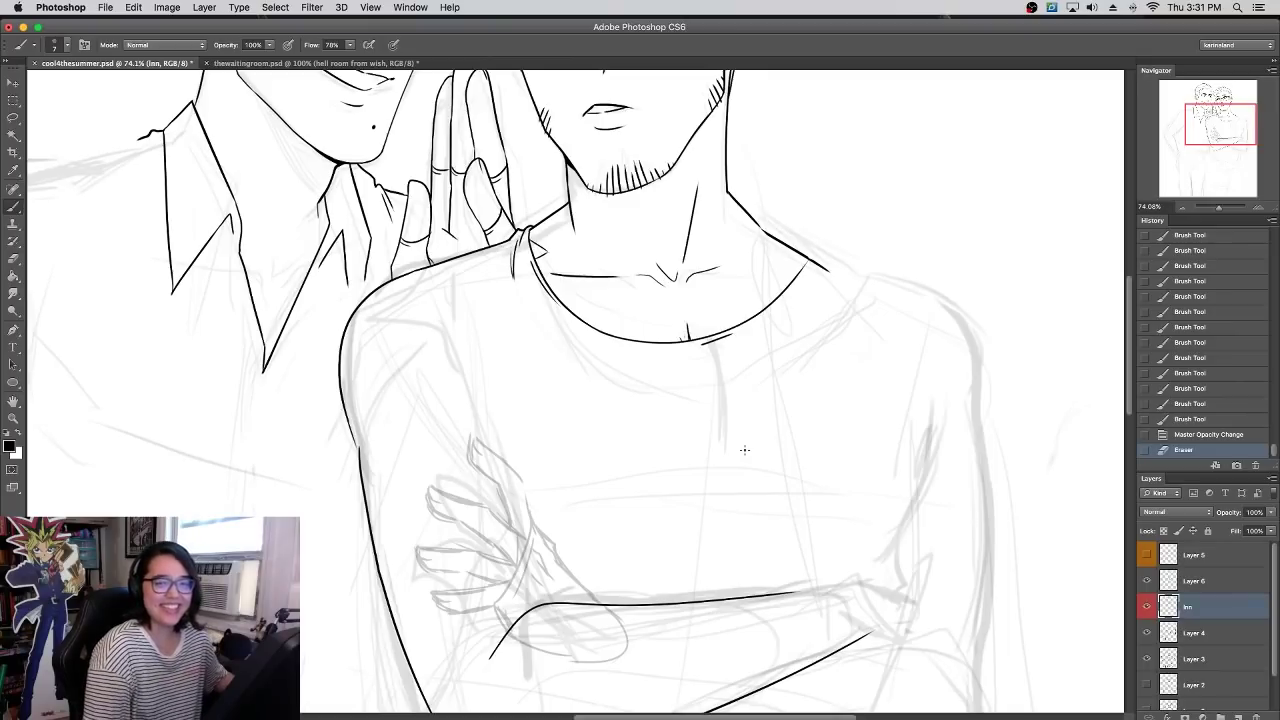
- Ink the topmost finger of the crossed-arm man's gripping hand and the hand's outer edge down to the forearm
key(super+equal)
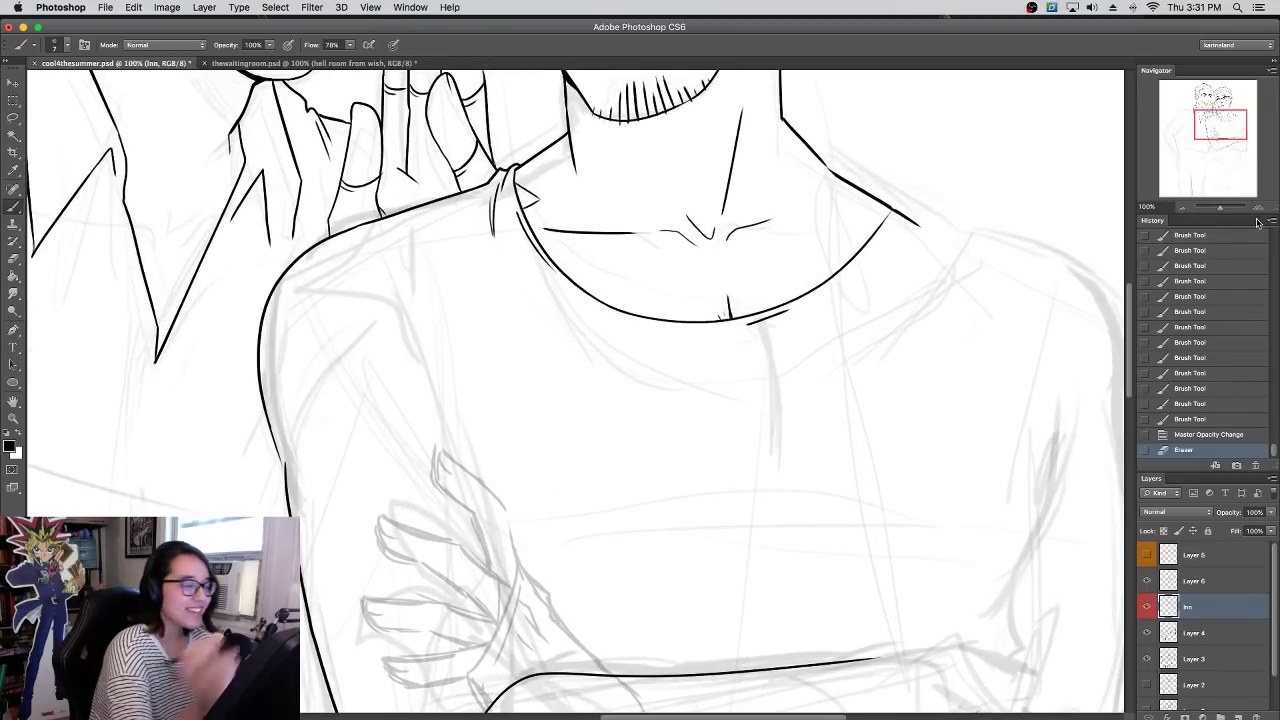
drag(544, 454, 546, 365)
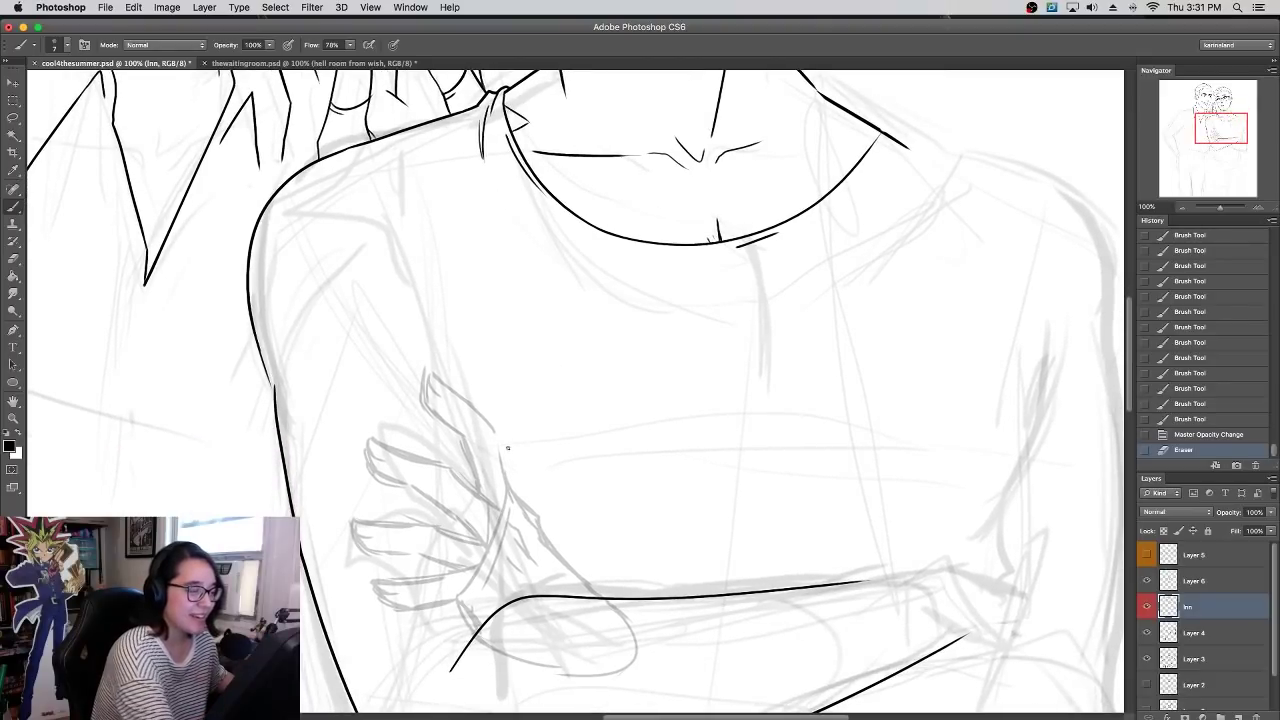
drag(495, 432, 512, 486)
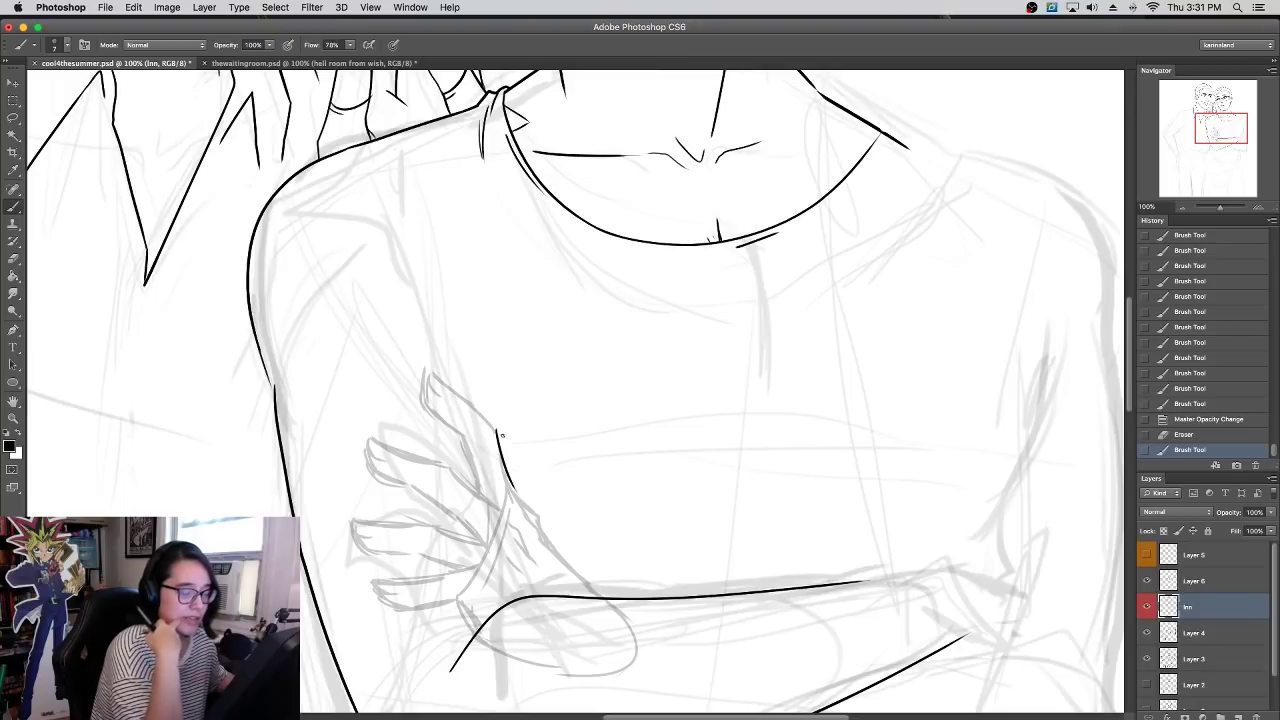
mouse_move(513, 488)
mouse_down()
mouse_move(566, 574)
mouse_move(601, 597)
mouse_up()
key(super+z)
key(super+z)
mouse_move(476, 488)
mouse_down()
mouse_move(457, 430)
mouse_move(421, 402)
mouse_move(475, 395)
mouse_move(462, 390)
mouse_up()
key(super+z)
key(super+z)
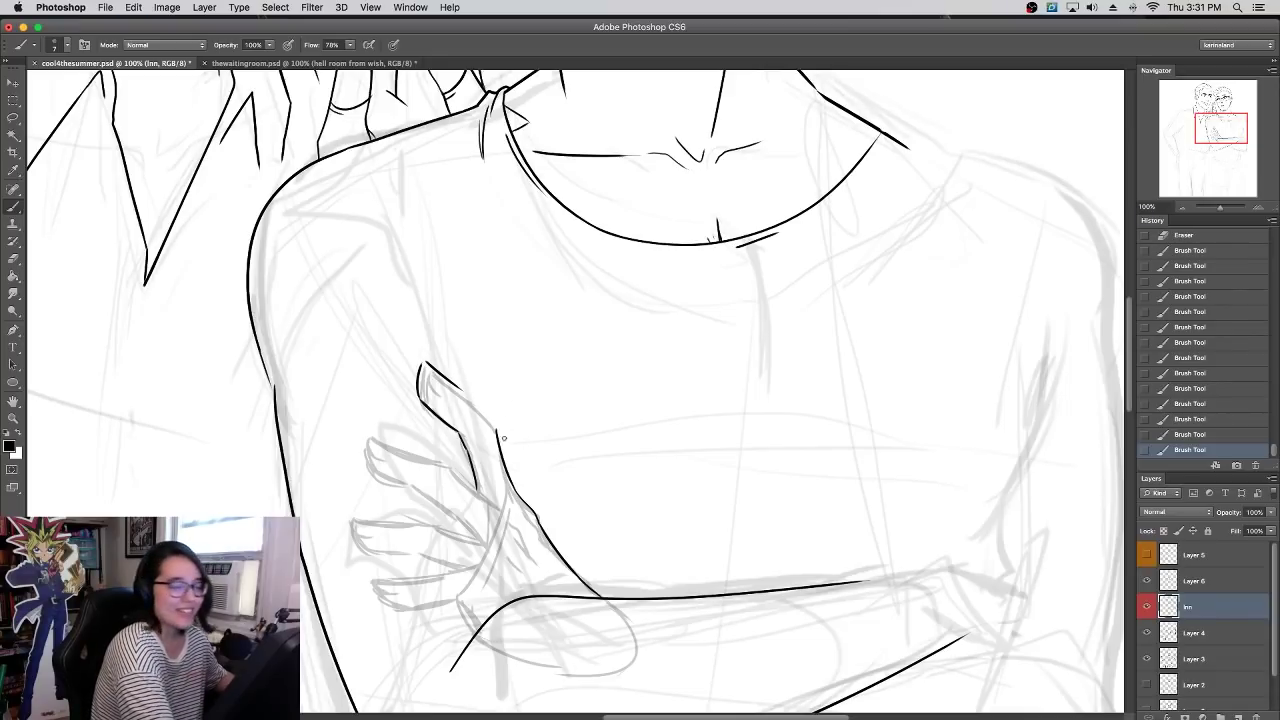
- Erase and redraw the hand's outer edge so it runs smoothly from the topmost finger's knuckle to the wrist
drag(494, 438, 502, 436)
mouse_move(468, 395)
mouse_down()
mouse_move(498, 446)
mouse_move(487, 412)
mouse_up()
key(super+z)
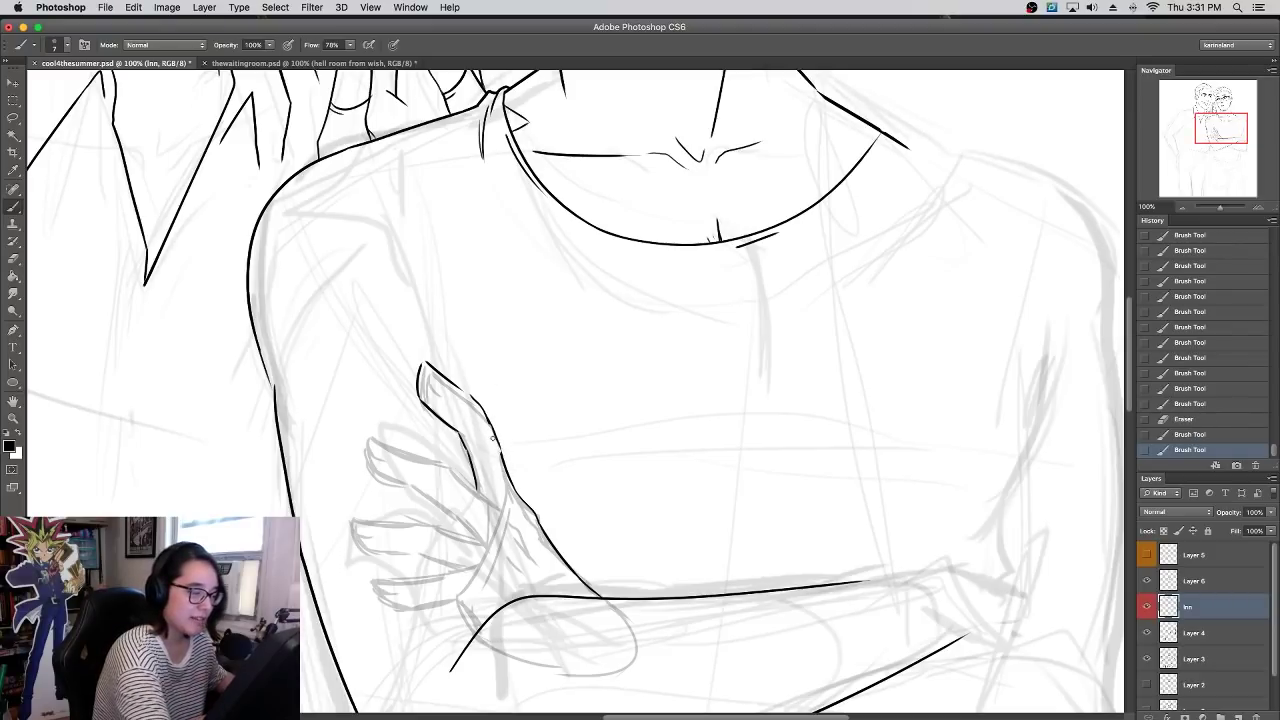
drag(508, 484, 516, 494)
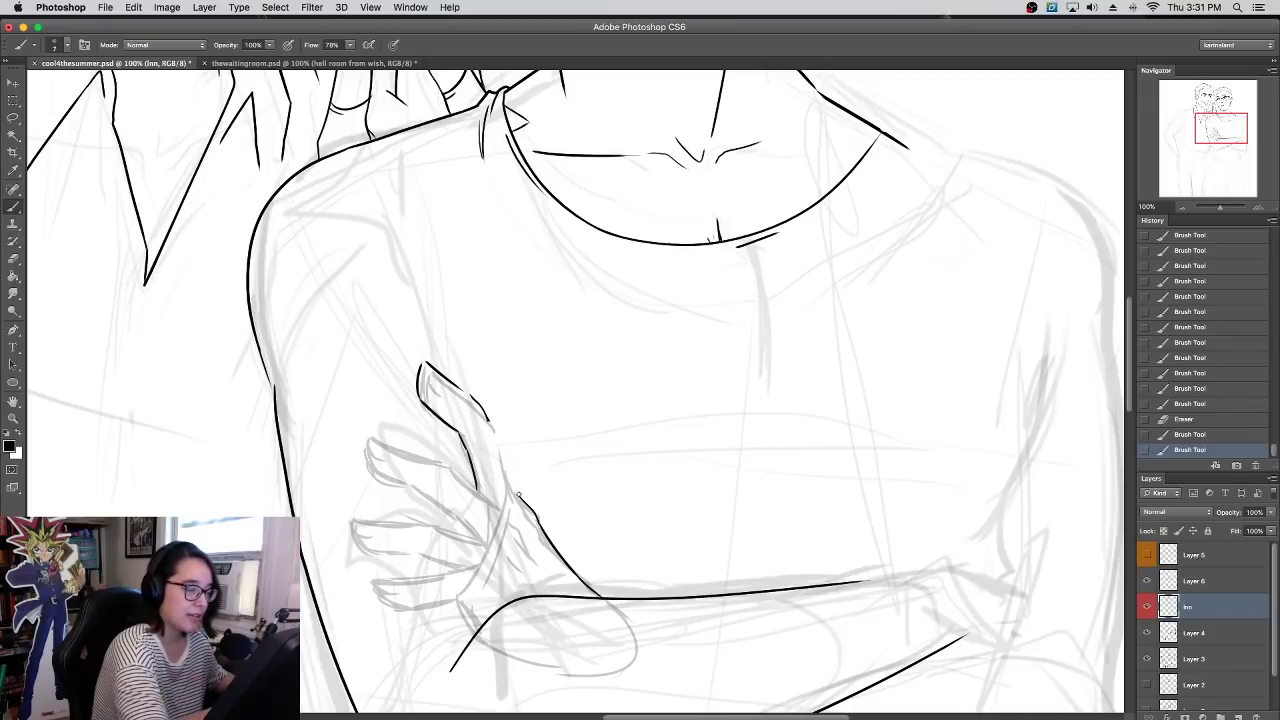
drag(488, 412, 512, 494)
key(super+z)
drag(486, 412, 510, 494)
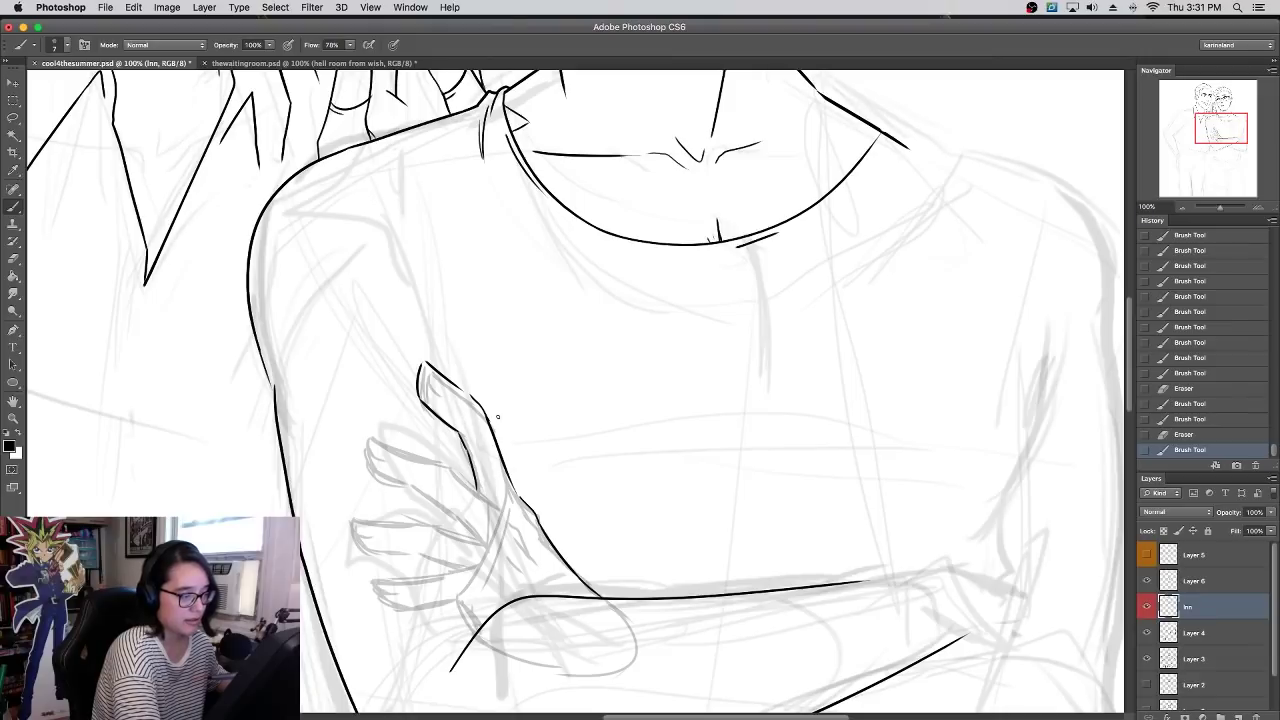
key(super+z)
drag(520, 496, 486, 413)
key(super+z)
mouse_move(521, 498)
mouse_down()
mouse_move(488, 421)
mouse_move(510, 494)
mouse_up()
key(super+z)
key(super+z)
drag(488, 416, 520, 505)
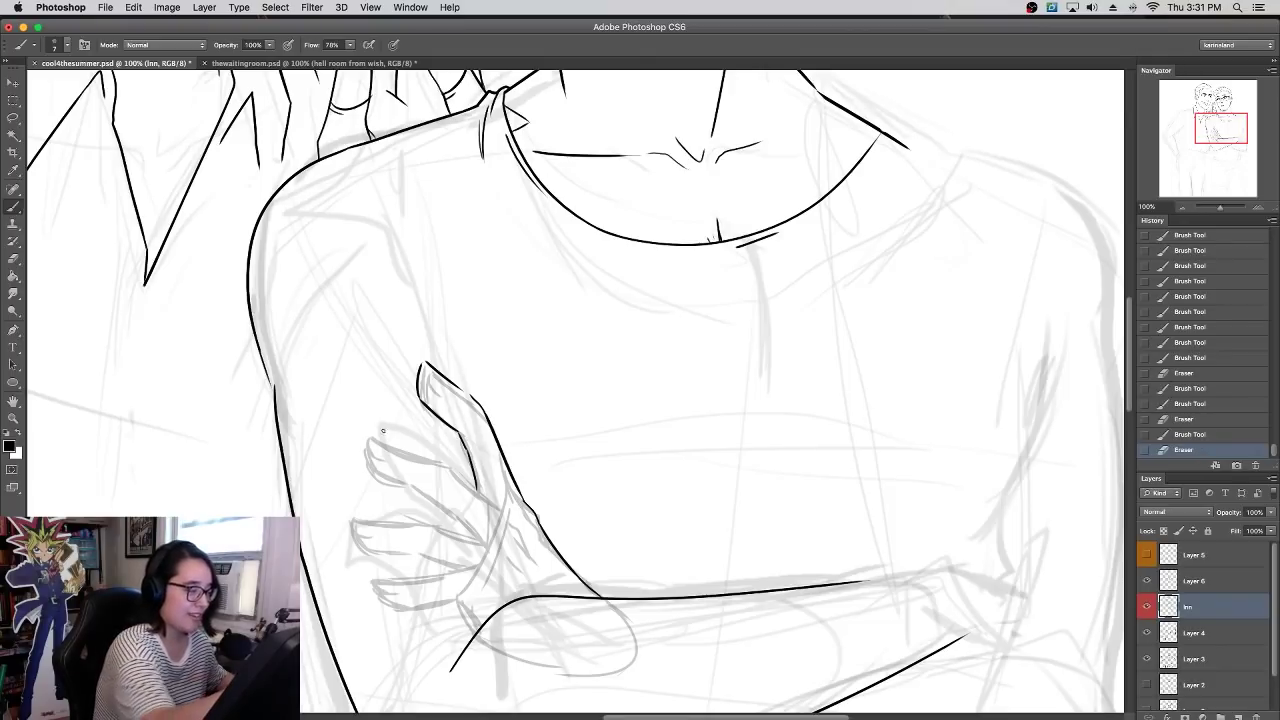
- Ink the lower and upper edges of the second finger over the rough hand sketch
mouse_move(360, 442)
mouse_down()
mouse_move(379, 475)
mouse_move(468, 524)
mouse_up()
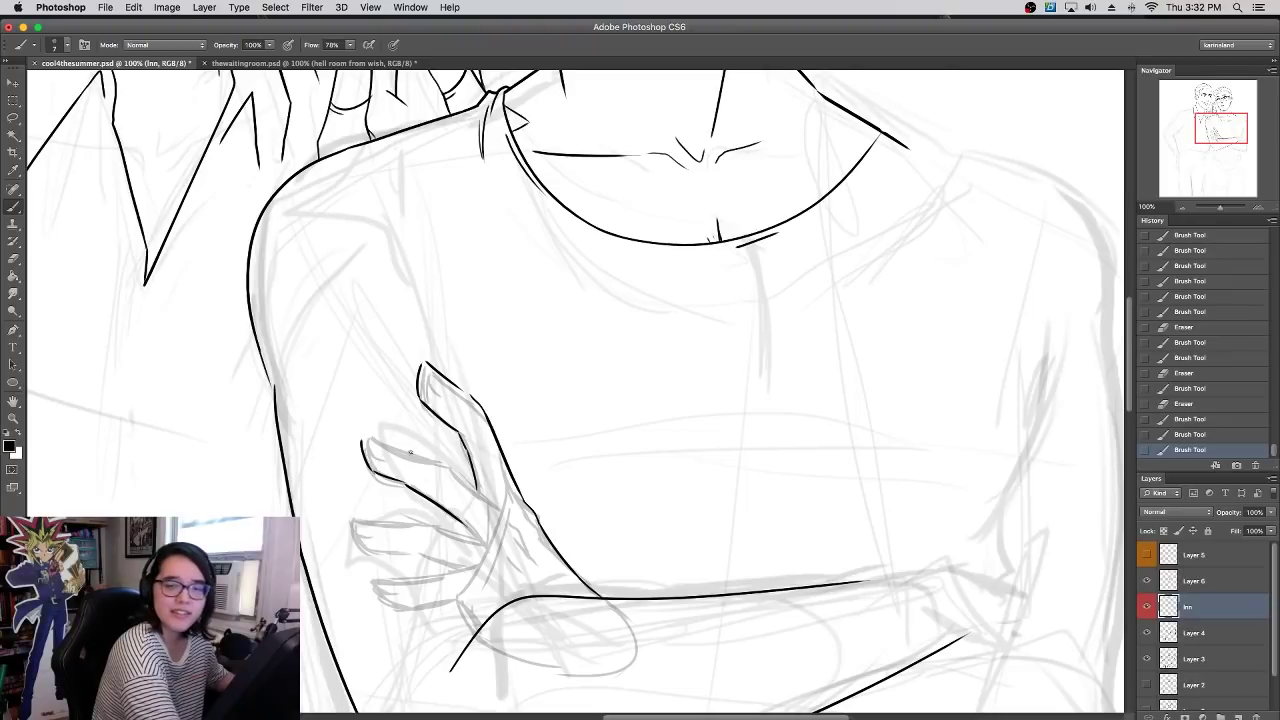
drag(463, 526, 470, 538)
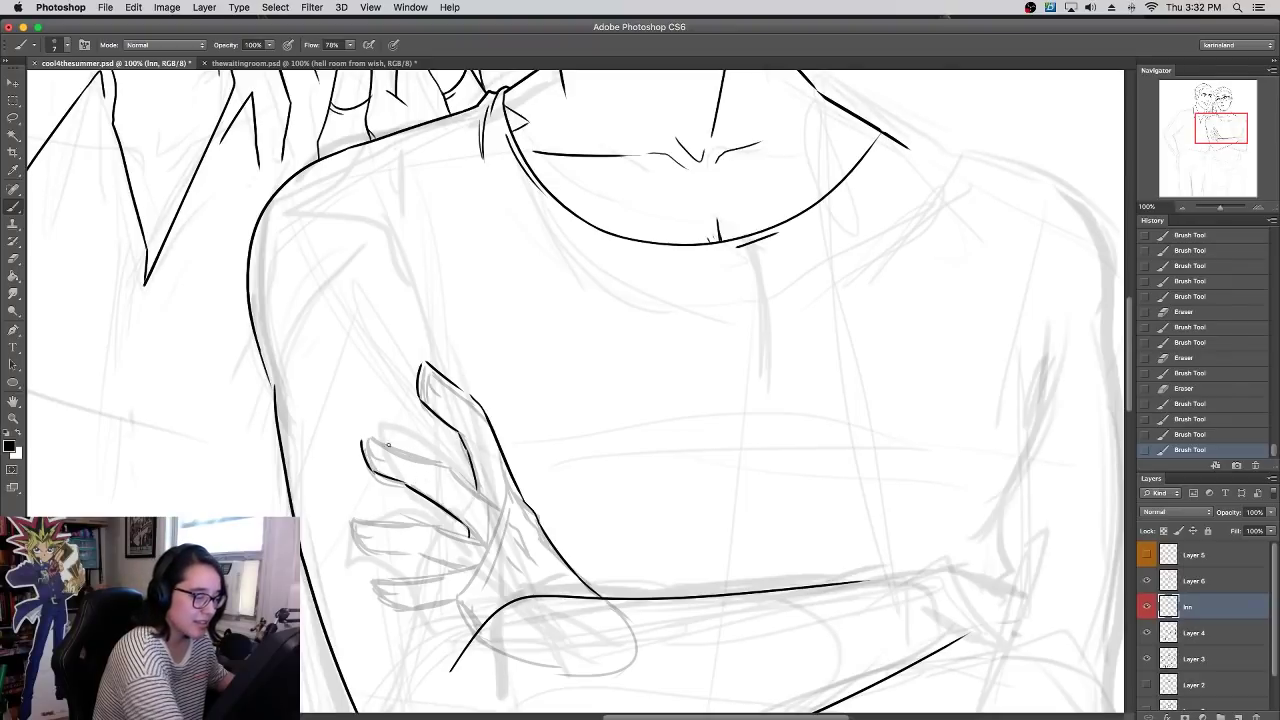
mouse_move(366, 437)
mouse_down()
mouse_move(442, 462)
mouse_move(496, 506)
mouse_up()
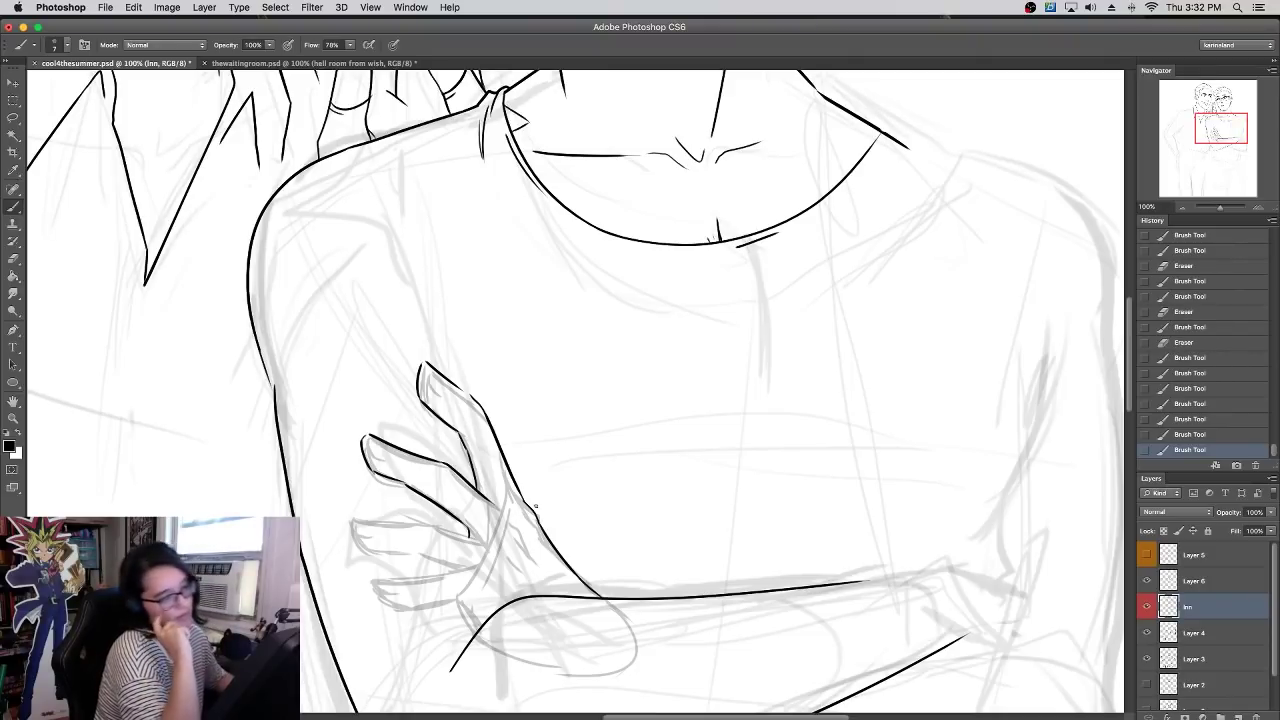
- Redraw the topmost finger's tip with a rounder end and touch up the second fingertip
mouse_move(420, 399)
mouse_down()
mouse_move(427, 364)
mouse_move(476, 401)
mouse_move(426, 373)
mouse_up()
mouse_move(432, 368)
mouse_down()
mouse_move(486, 411)
mouse_move(431, 411)
mouse_move(428, 370)
mouse_up()
key(e)
key(super+z)
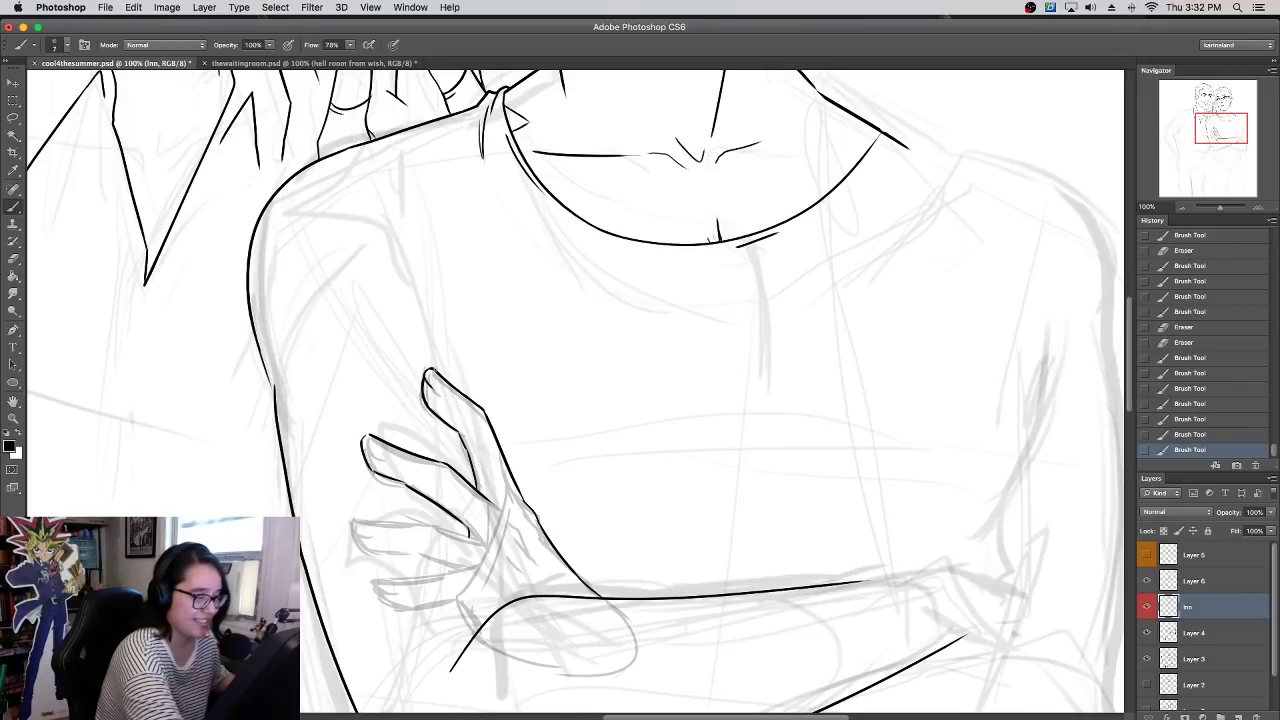
mouse_move(368, 435)
mouse_down()
mouse_move(361, 446)
mouse_move(369, 435)
mouse_up()
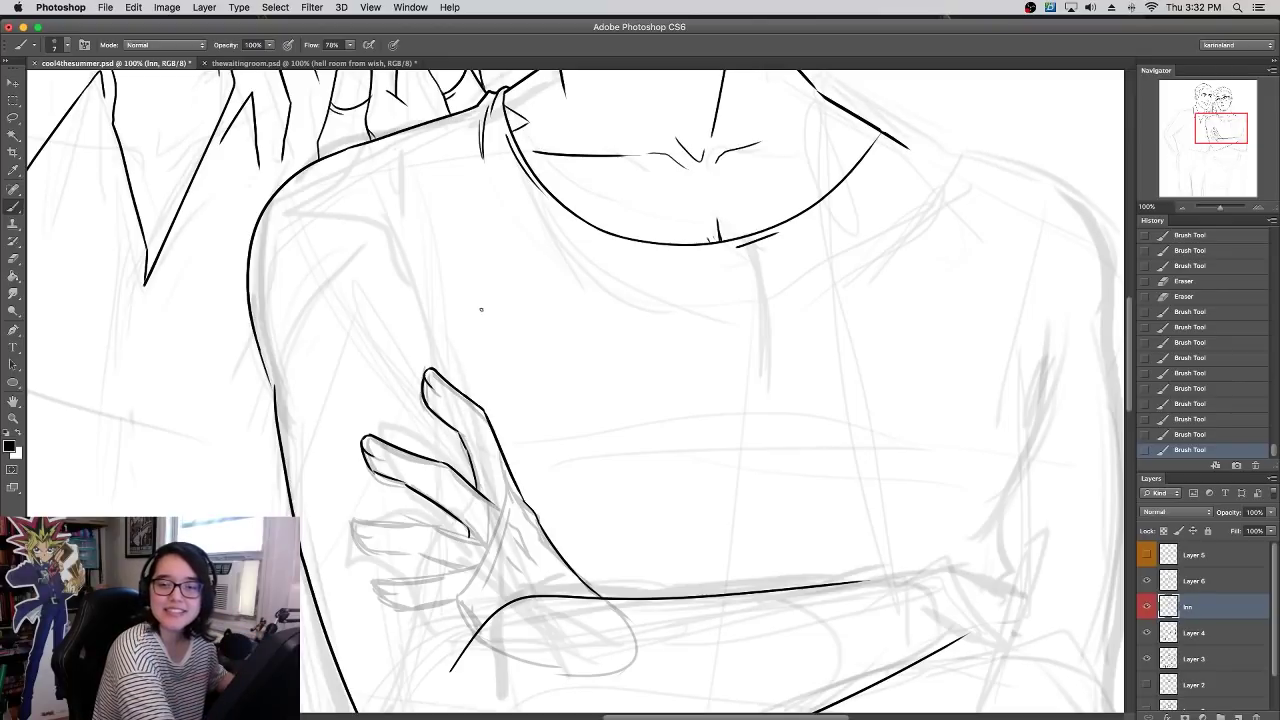
- Ink the third finger's upper and lower edges and thicken its fingertip
drag(458, 355, 486, 391)
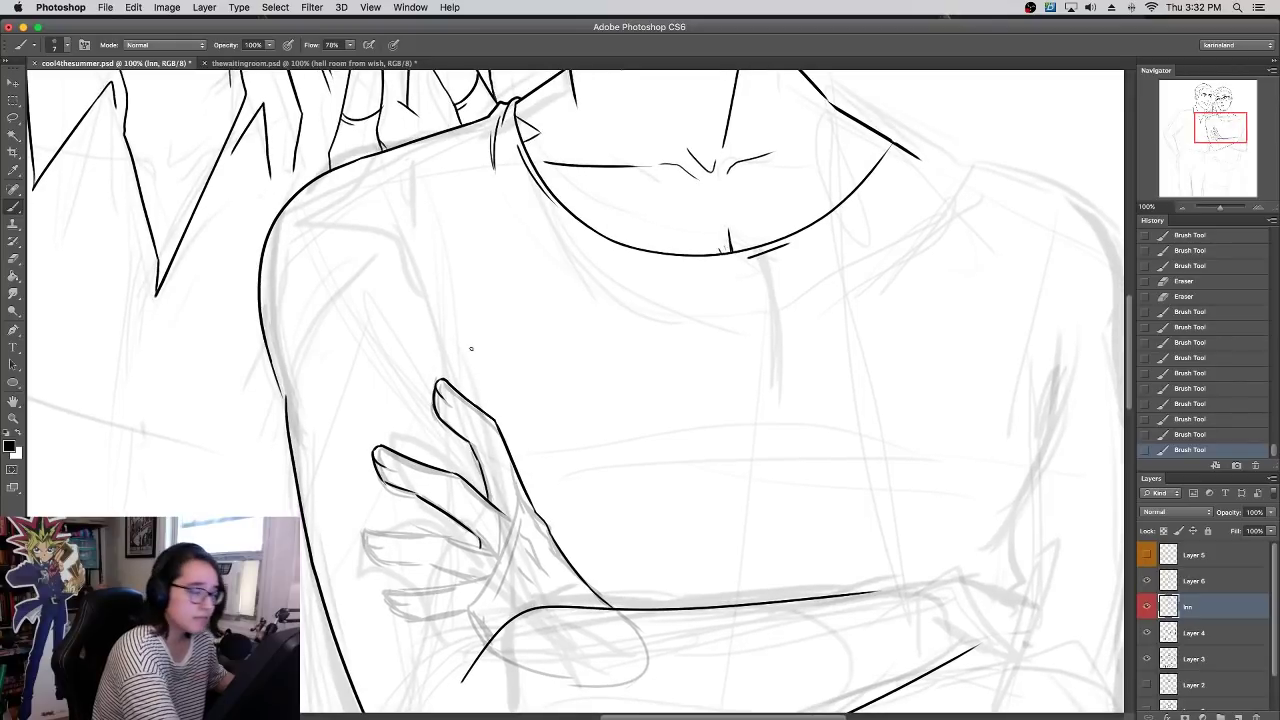
mouse_move(361, 533)
mouse_down()
mouse_move(390, 563)
mouse_move(476, 578)
mouse_up()
mouse_move(360, 532)
mouse_down()
mouse_move(372, 560)
mouse_move(366, 531)
mouse_move(440, 541)
mouse_up()
key(super+z)
drag(361, 532, 481, 547)
key(super+z)
key(super+z)
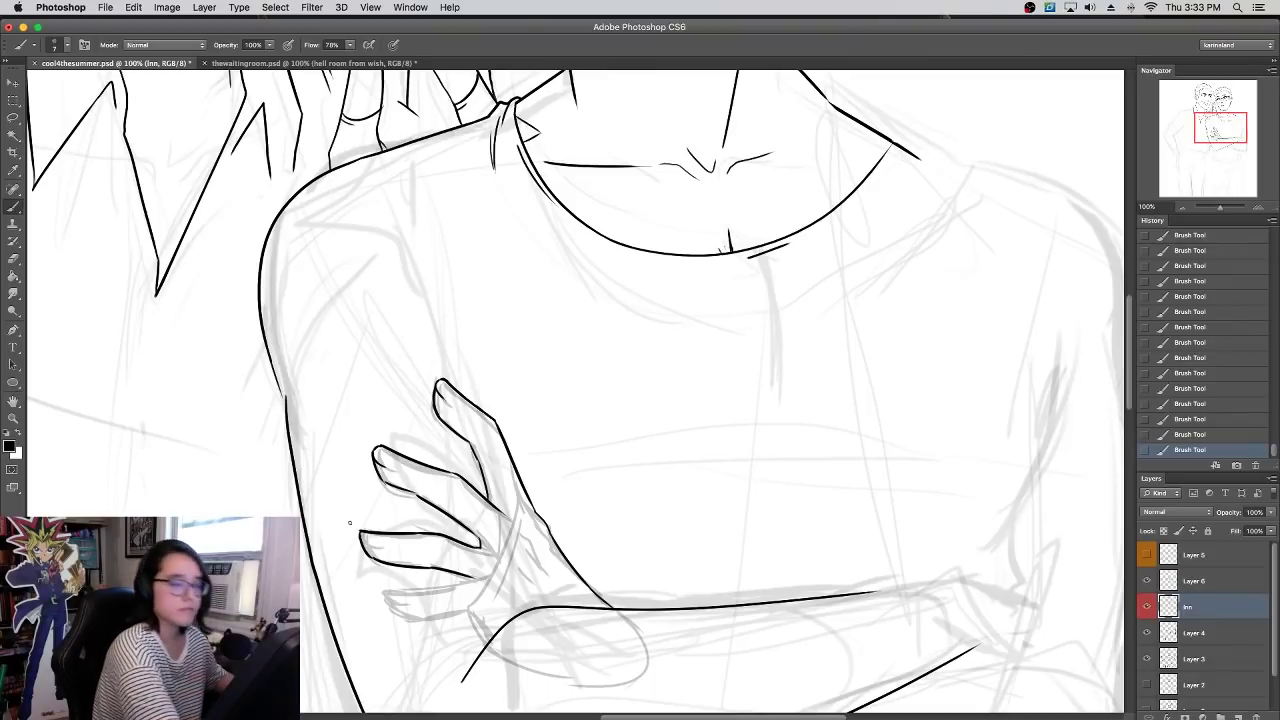
mouse_move(361, 534)
mouse_down()
mouse_move(382, 550)
mouse_move(361, 533)
mouse_up()
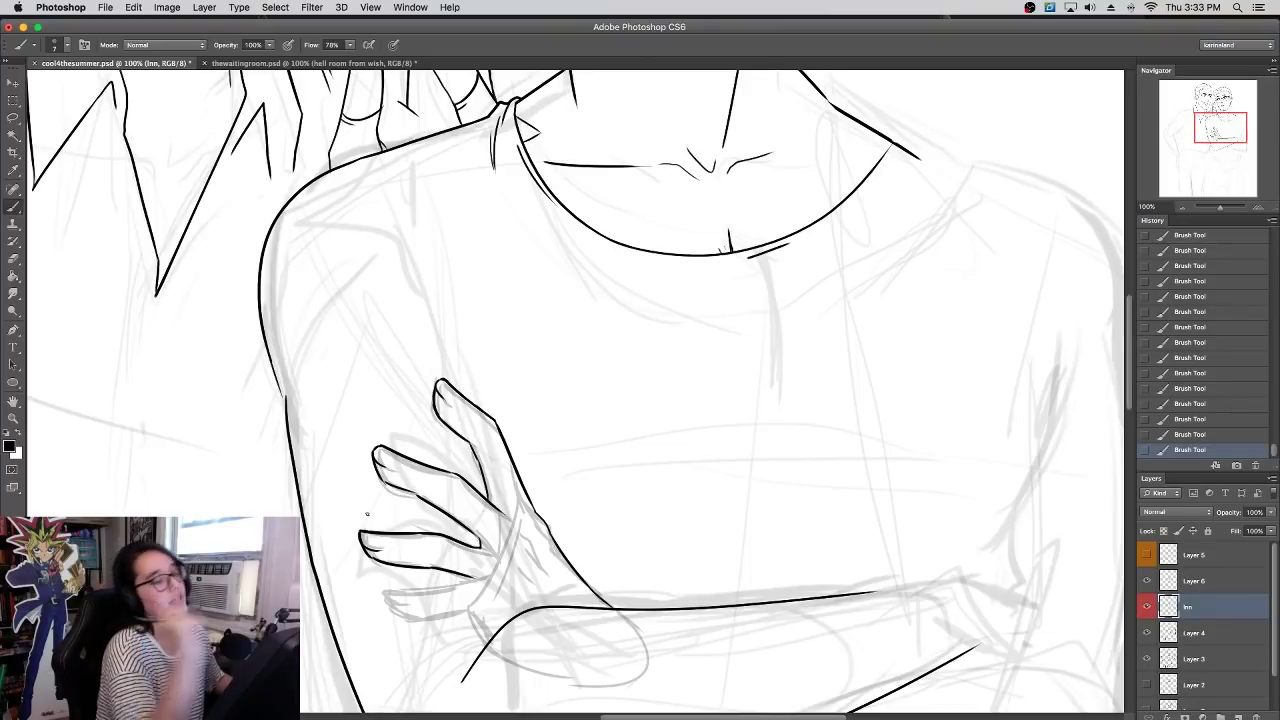
- Ink the lowest finger's outline and tip, joining it to the side of the palm
mouse_move(381, 597)
mouse_down()
mouse_move(392, 613)
mouse_move(481, 622)
mouse_up()
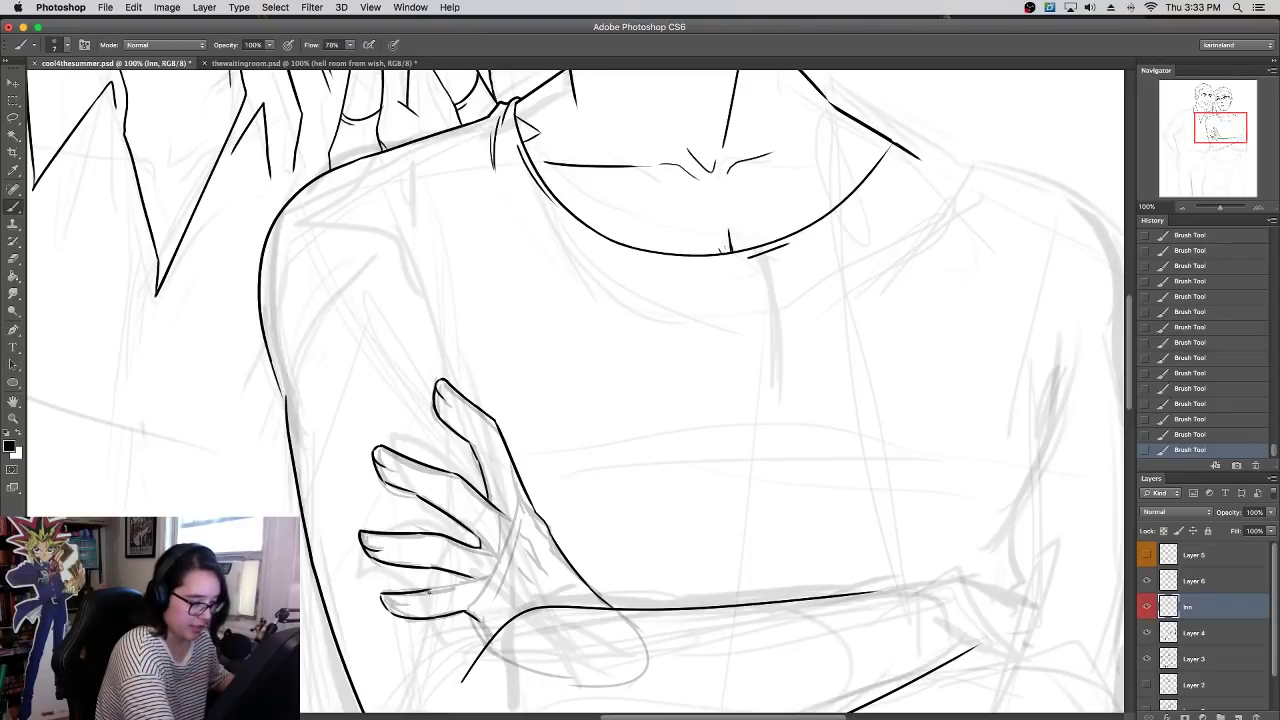
mouse_move(473, 578)
mouse_down()
mouse_move(487, 593)
mouse_move(481, 577)
mouse_up()
key(super+z)
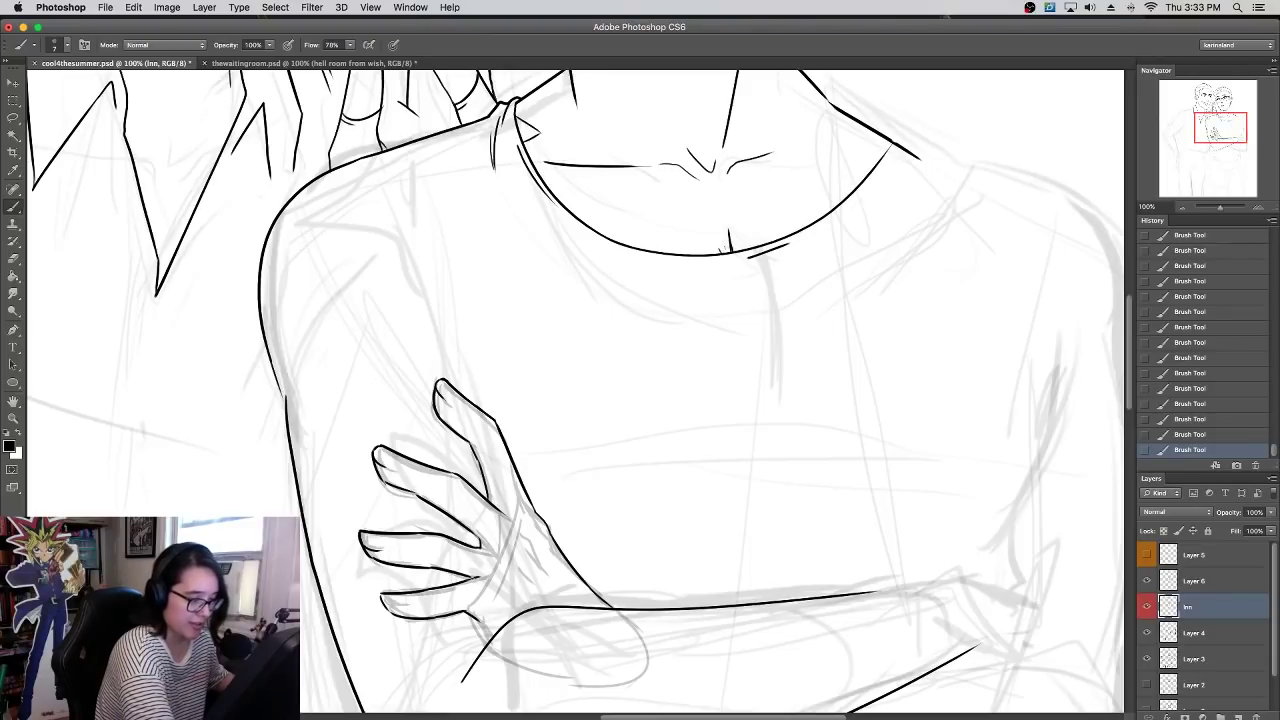
mouse_move(386, 597)
mouse_down()
mouse_move(396, 606)
mouse_move(380, 600)
mouse_up()
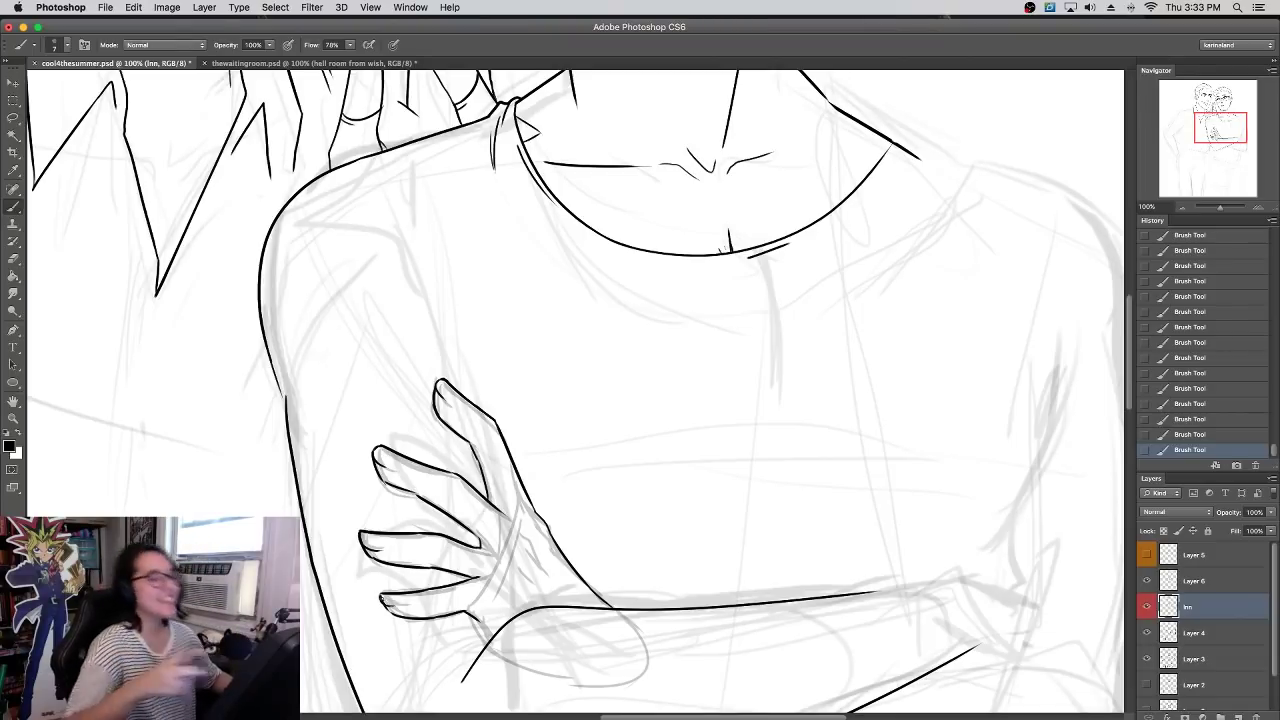
- Erase and re-ink the underside of the topmost finger, and reinforce the second finger's lower edge
key(e)
drag(466, 444, 440, 406)
mouse_move(450, 432)
mouse_down()
mouse_move(430, 401)
mouse_move(483, 473)
mouse_up()
key(super+z)
key(super+z)
key(super+z)
key(super+z)
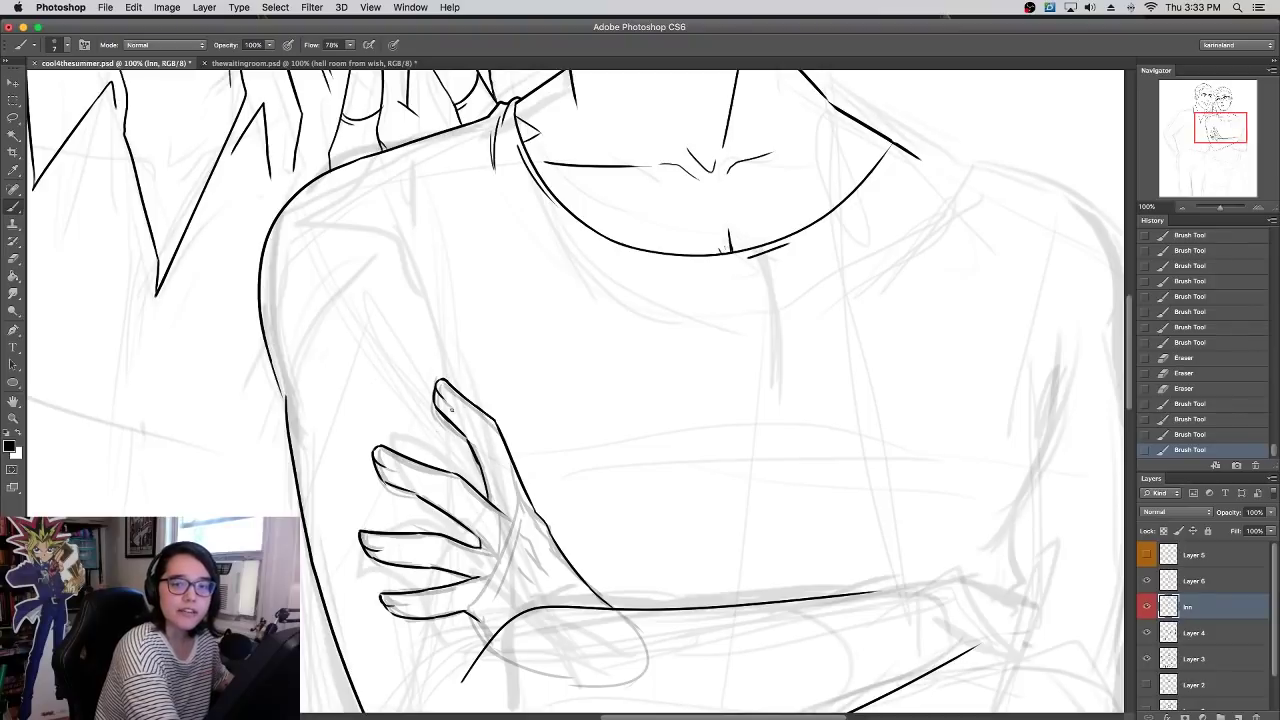
drag(377, 467, 412, 492)
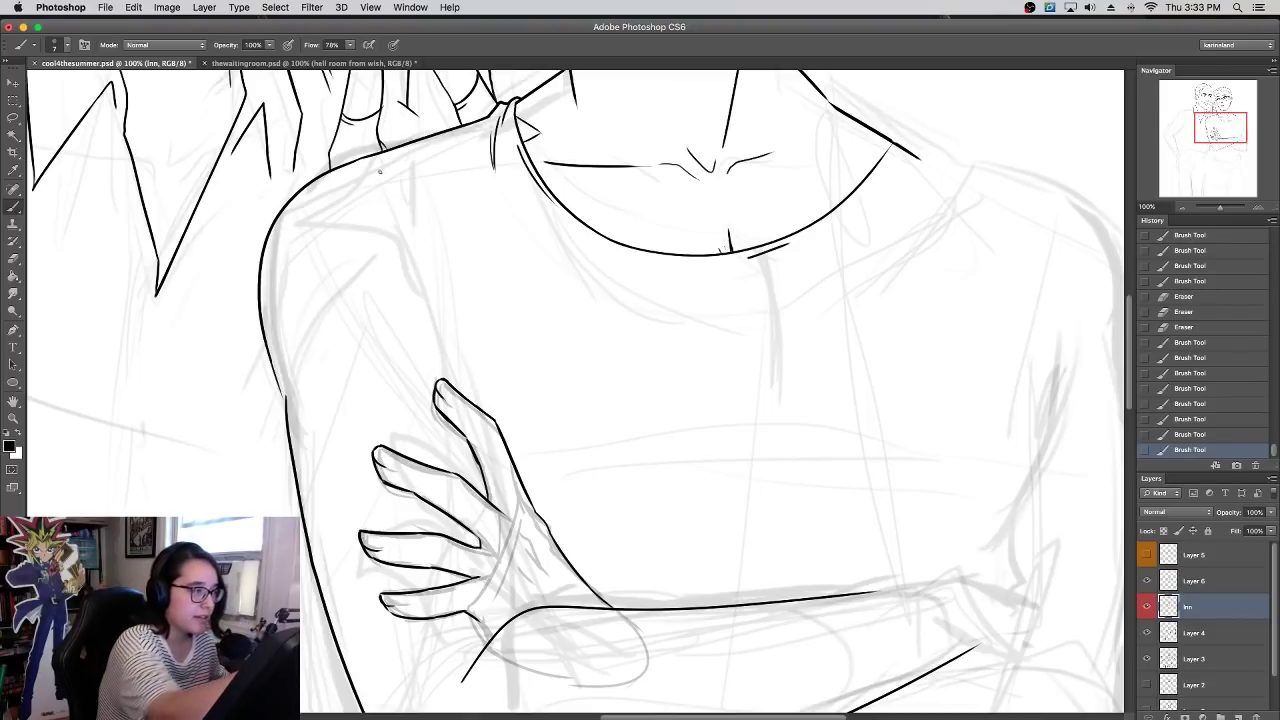
- Ink the crossed-arm man's inner sleeve line from the shoulder down to the gripping hand, with a short fold line beside it
mouse_move(376, 153)
mouse_down()
mouse_move(435, 228)
mouse_move(491, 418)
mouse_up()
key(ctrl+z)
drag(436, 229, 488, 413)
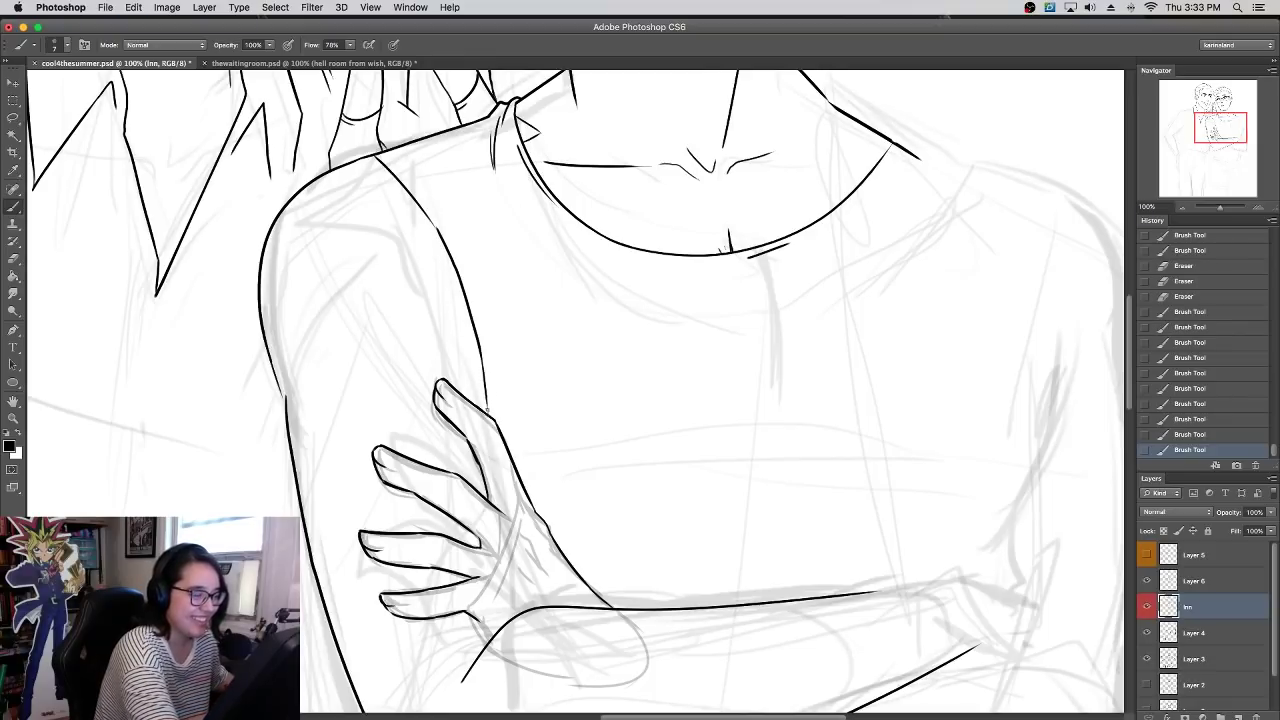
drag(485, 330, 490, 402)
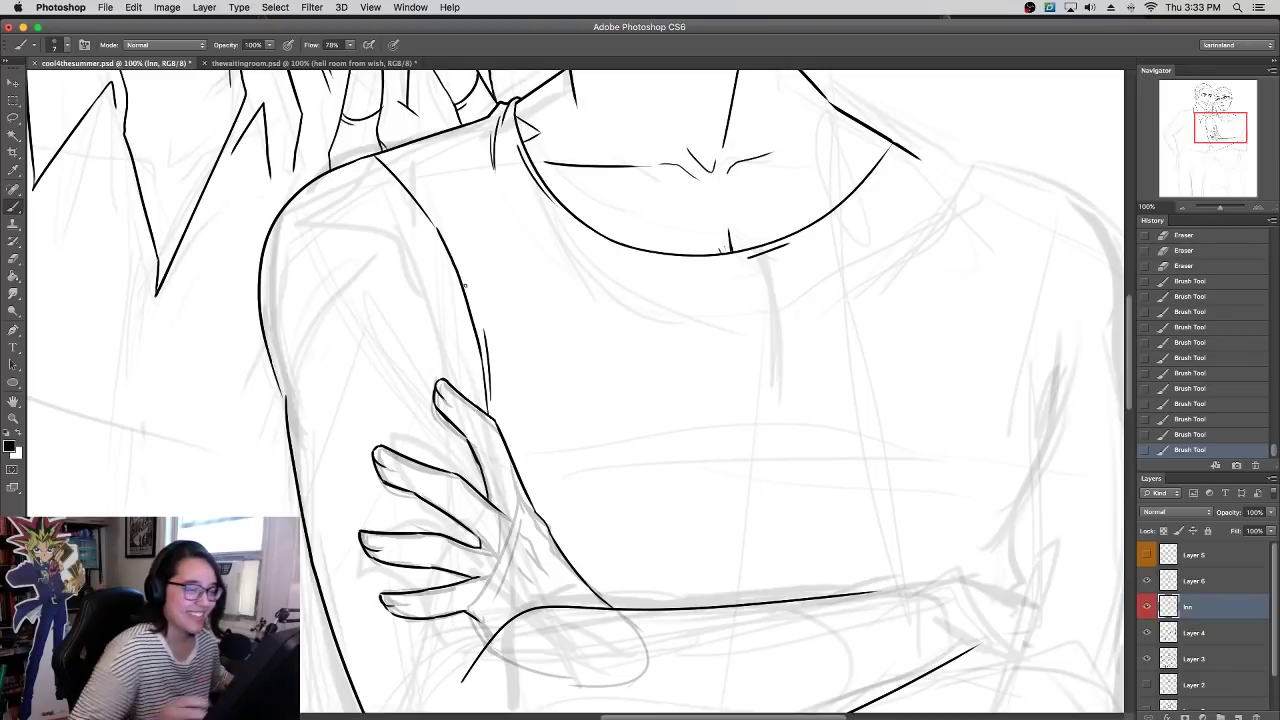
- Ink the smiling man's shoulder line from the shirt collar out over the curve of the shoulder
mouse_move(900, 523)
mouse_down()
mouse_move(791, 489)
mouse_move(691, 489)
mouse_up()
drag(871, 489, 789, 572)
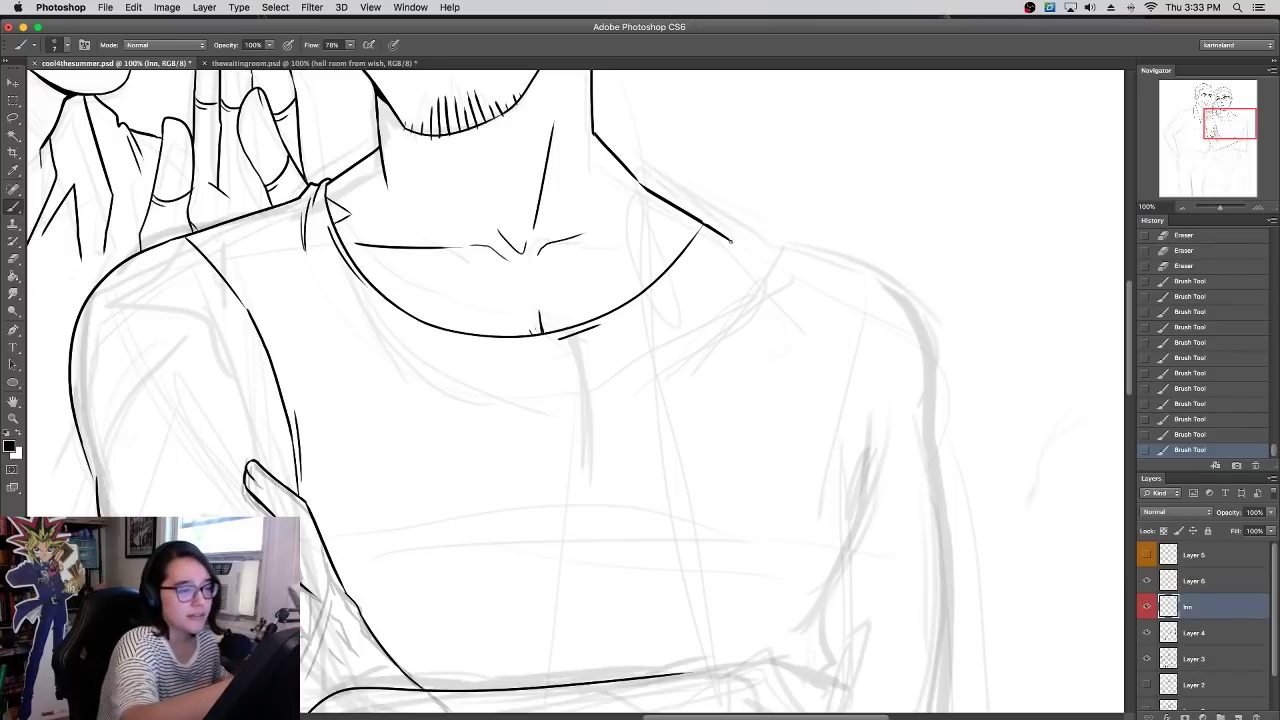
drag(776, 414, 809, 438)
click(1182, 208)
mouse_move(626, 376)
mouse_down()
mouse_move(743, 377)
mouse_move(997, 313)
mouse_up()
mouse_move(856, 303)
mouse_down()
mouse_move(923, 457)
mouse_move(918, 447)
mouse_up()
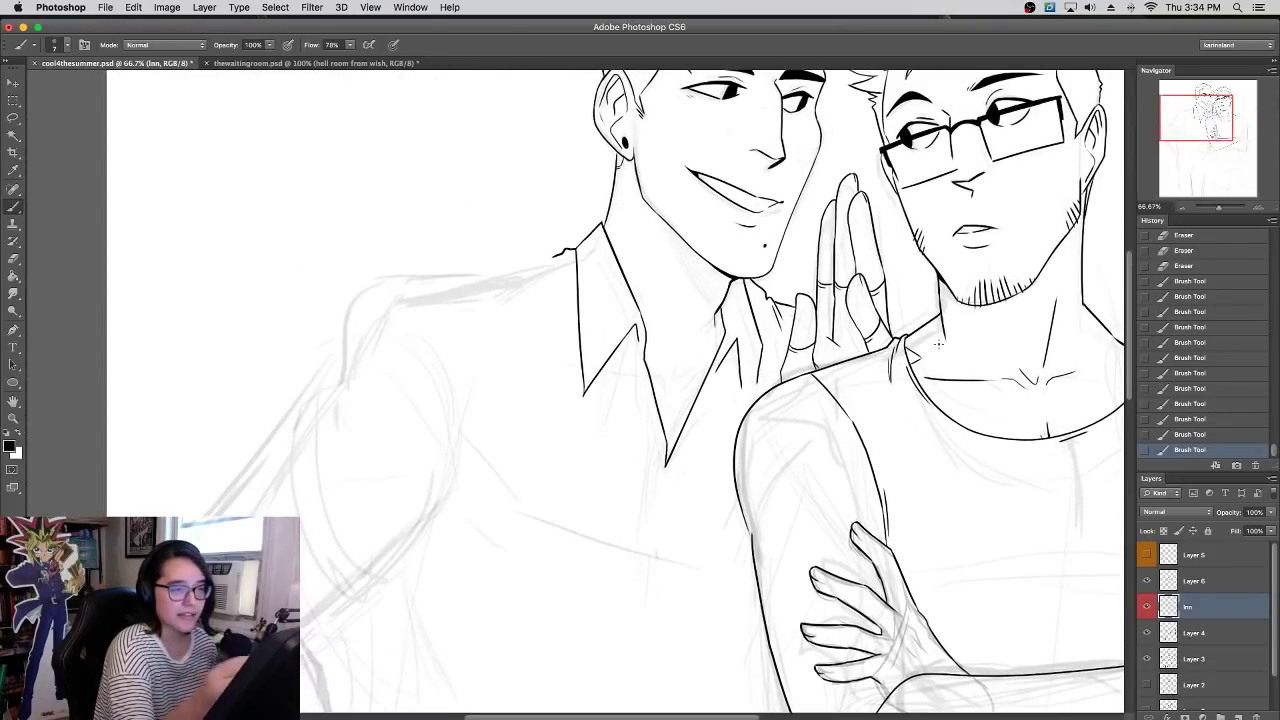
mouse_move(988, 232)
mouse_down()
mouse_move(957, 320)
mouse_move(1038, 325)
mouse_up()
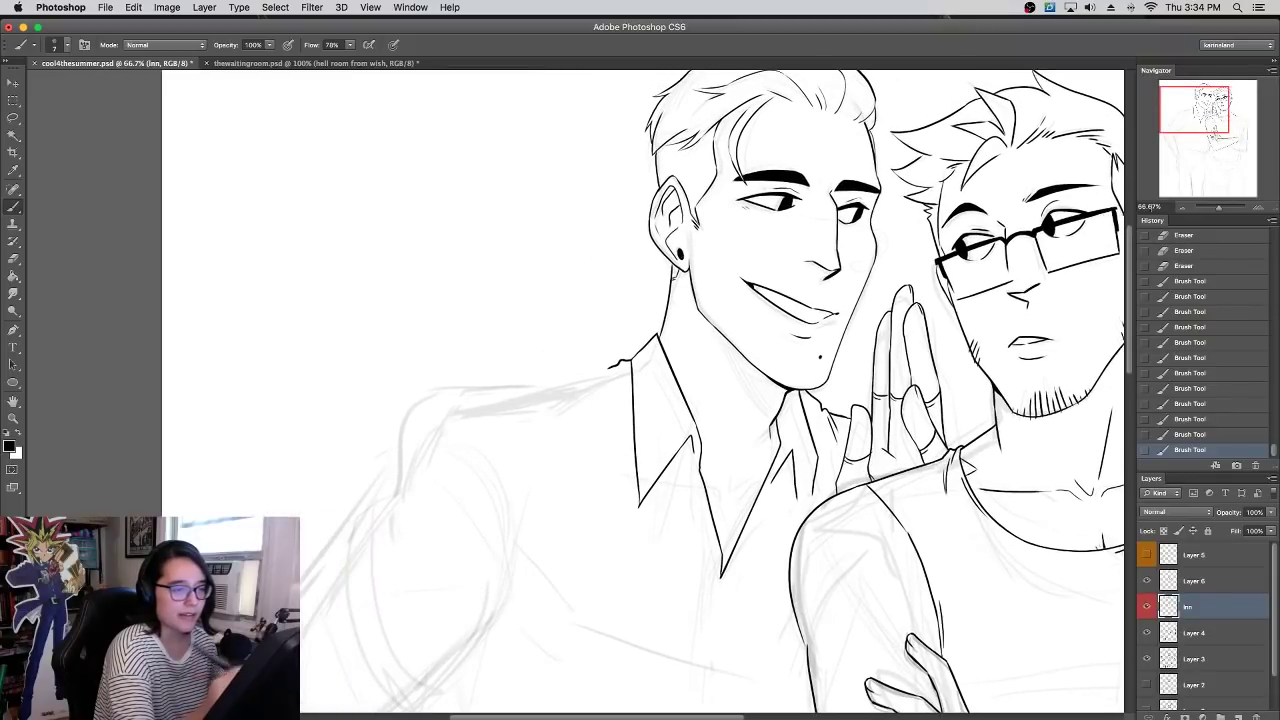
click(1258, 208)
drag(693, 356, 532, 456)
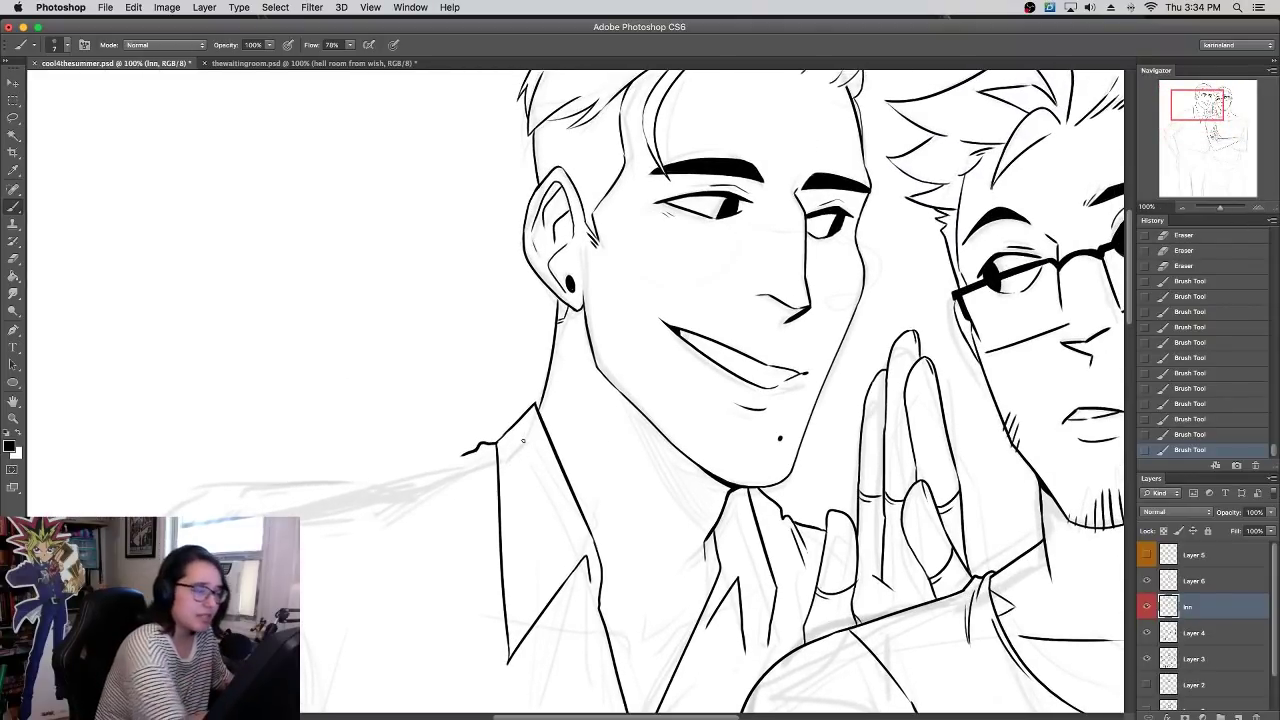
mouse_move(158, 540)
mouse_down()
mouse_move(172, 507)
mouse_move(348, 484)
mouse_up()
key(super+z)
drag(186, 478, 386, 484)
key(super+z)
mouse_move(188, 478)
mouse_down()
mouse_move(370, 480)
mouse_move(440, 459)
mouse_up()
key(super+z)
drag(372, 481, 482, 444)
key(super+z)
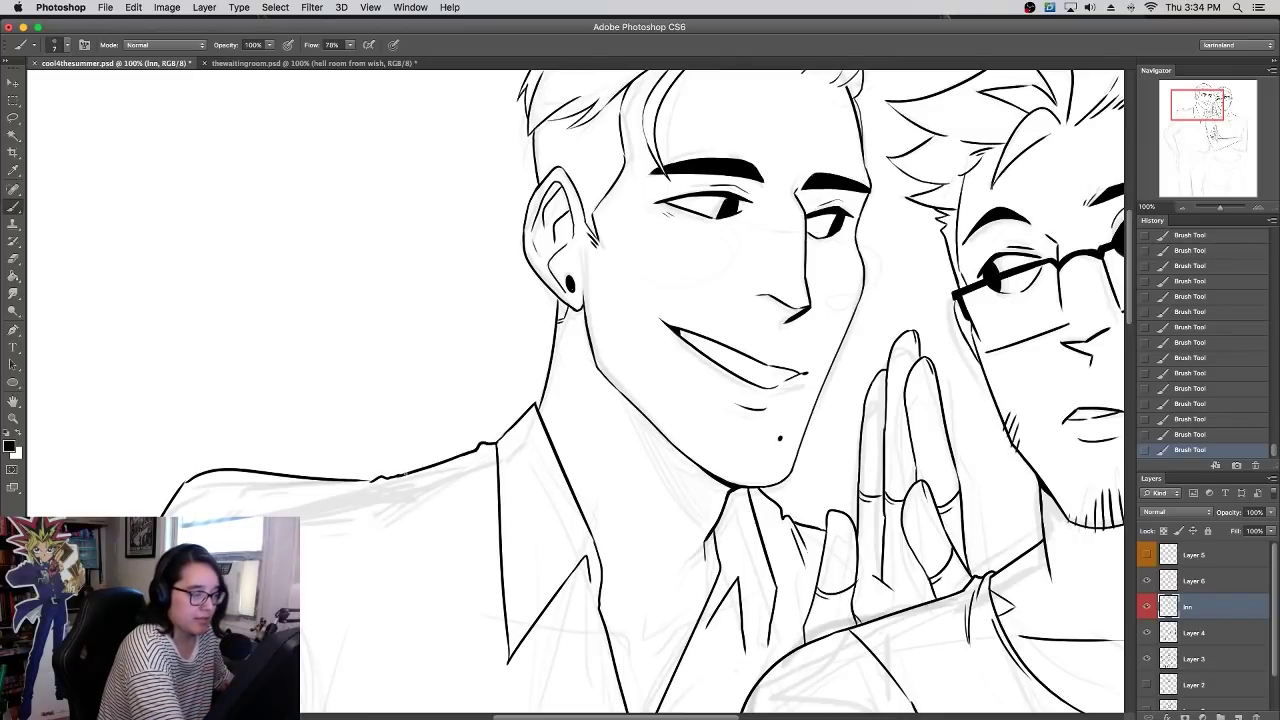
drag(362, 481, 374, 482)
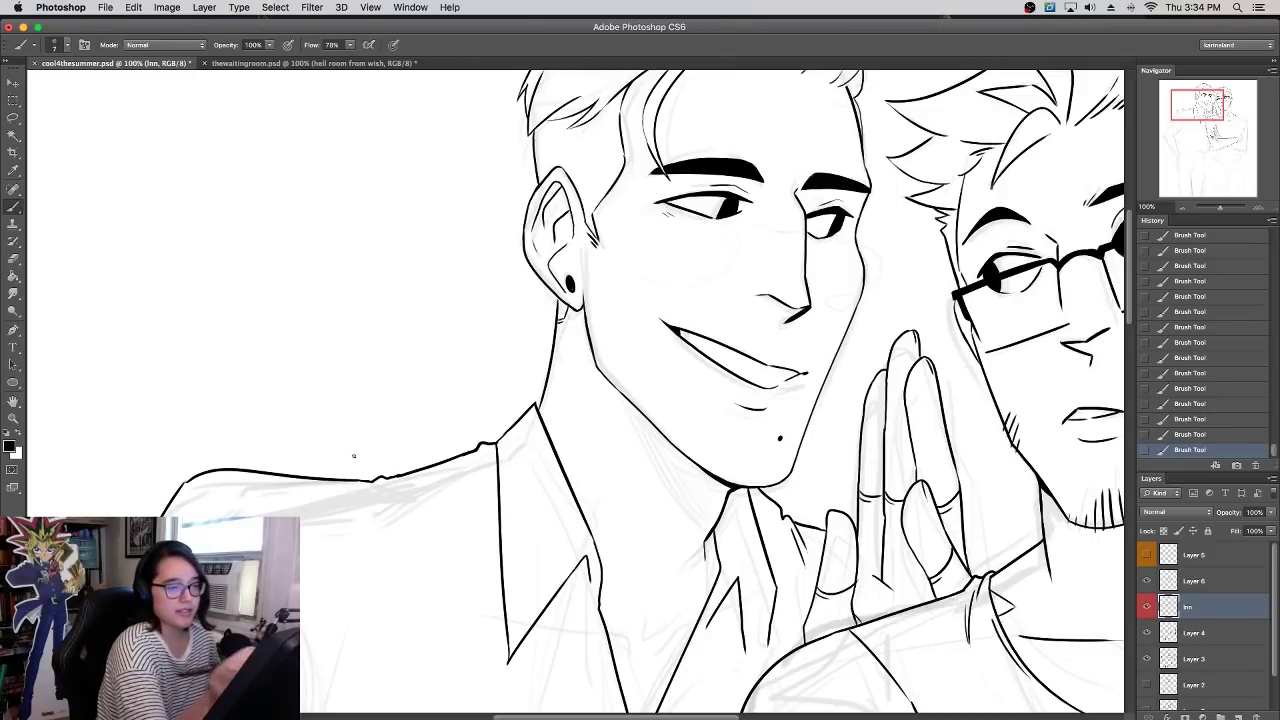
- Ink the smiling man's short sleeve: its outer edge, curved hem and short underside line
click(1182, 207)
drag(563, 436, 775, 246)
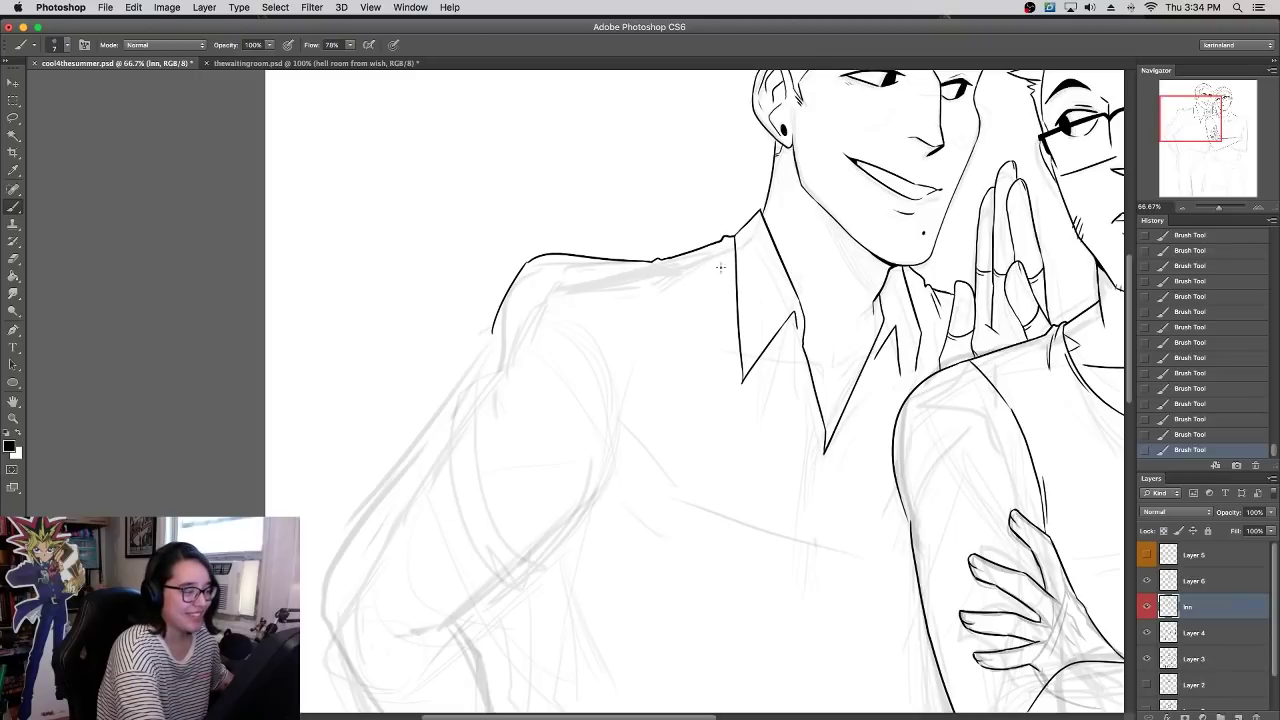
key(super+1)
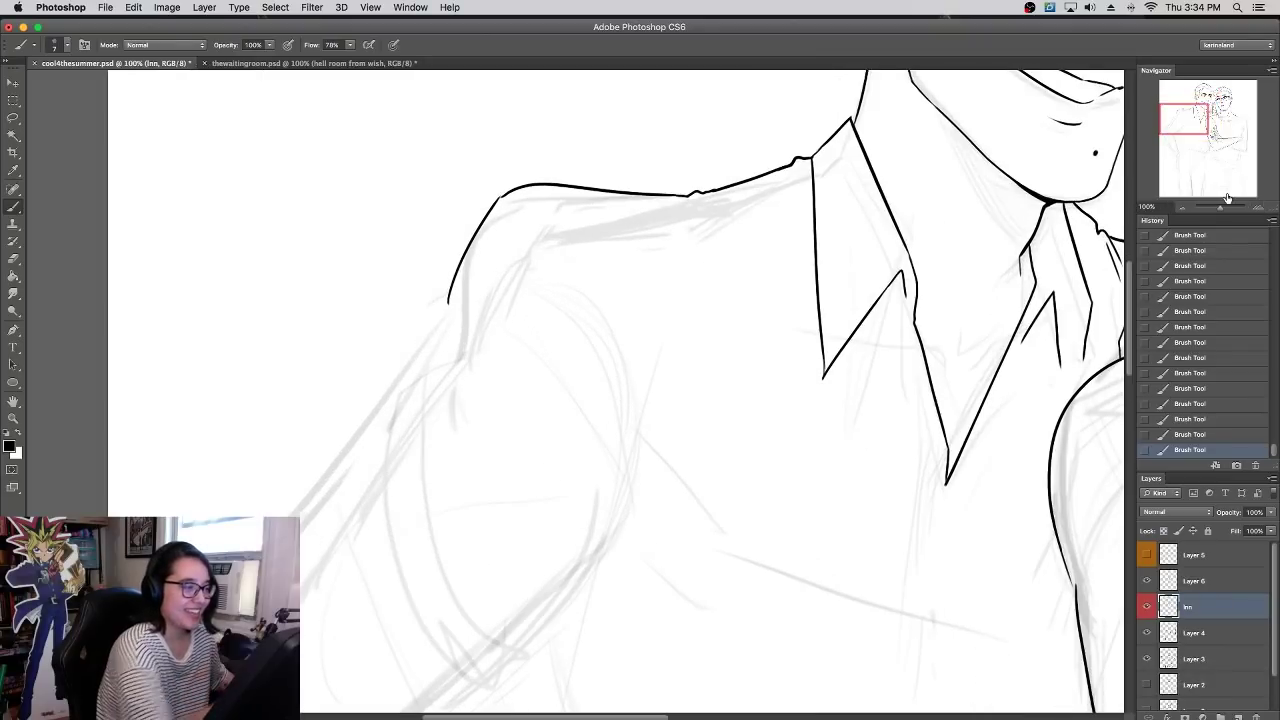
mouse_move(448, 301)
mouse_down()
mouse_move(381, 418)
mouse_move(511, 658)
mouse_up()
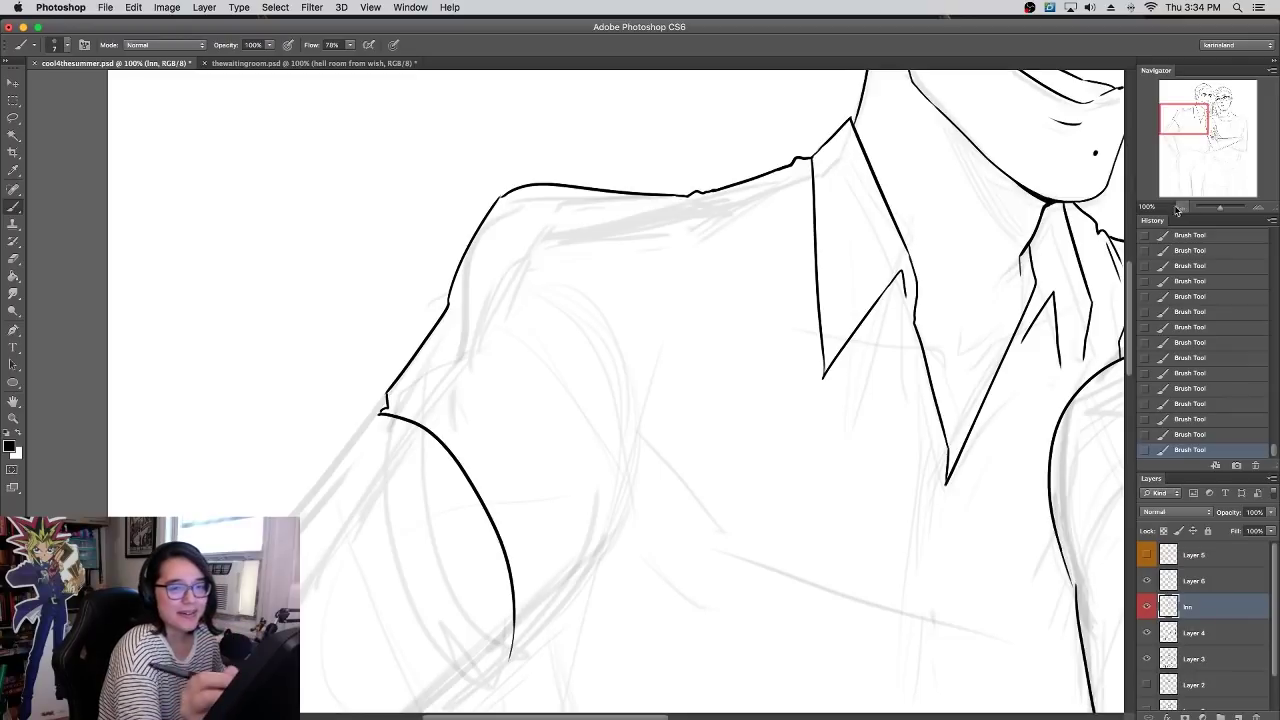
key(super+minus)
drag(533, 567, 585, 528)
key(super+z)
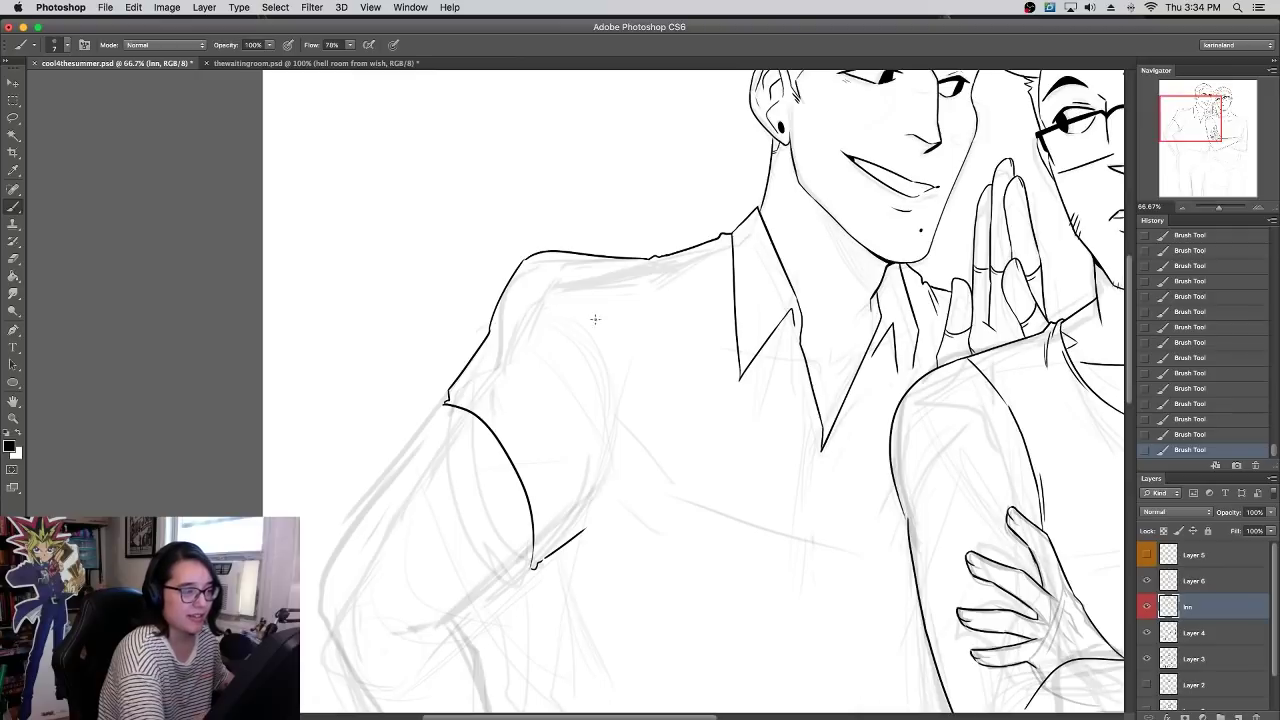
- Ink the curved armhole seam of the smiling man's shirt from the top of the shoulder toward the armpit
drag(527, 259, 601, 322)
drag(611, 498, 630, 406)
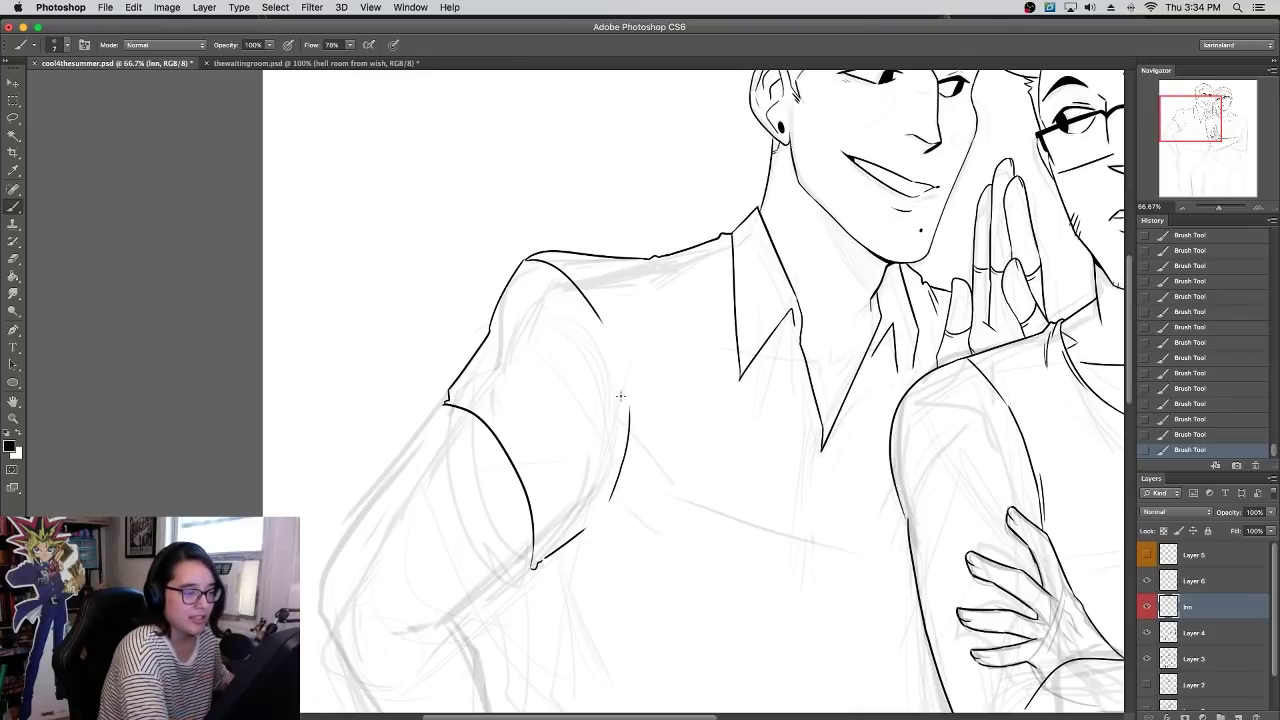
drag(624, 458, 634, 419)
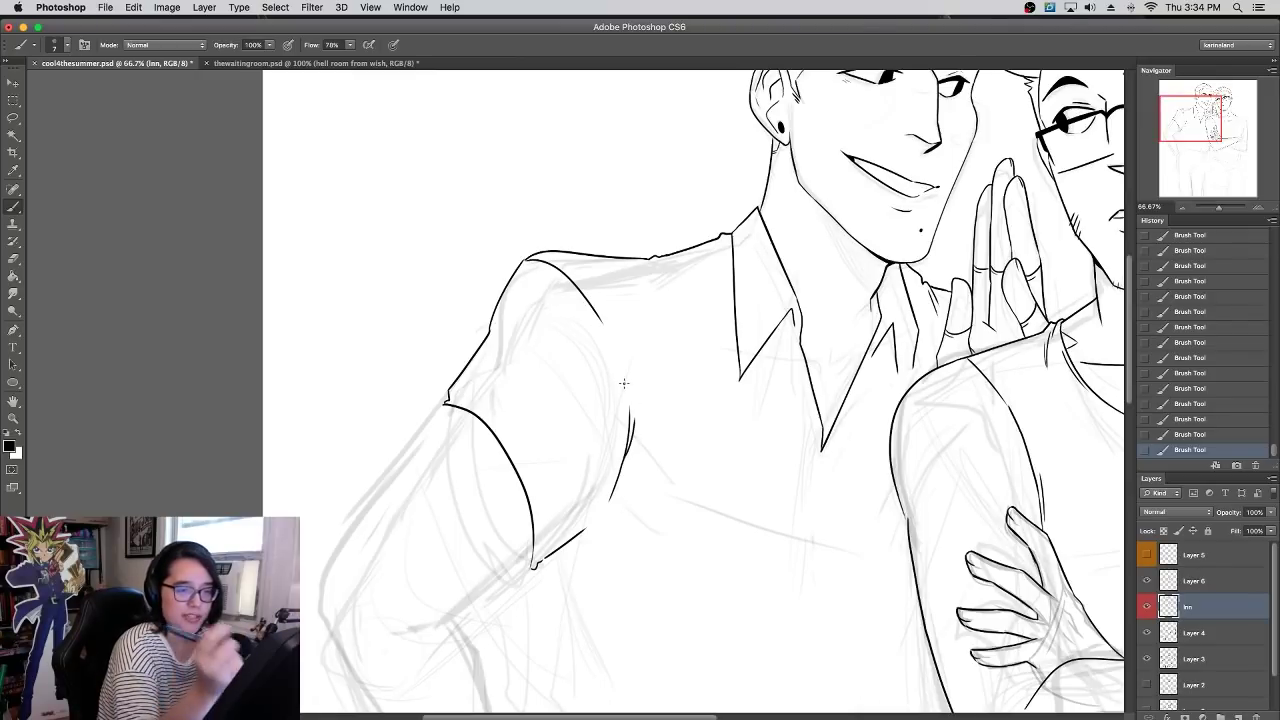
- Extend the underside line of the smiling man's sleeve to meet the line at the armpit
scroll(623, 383, down, 3)
scroll(623, 383, left, 1)
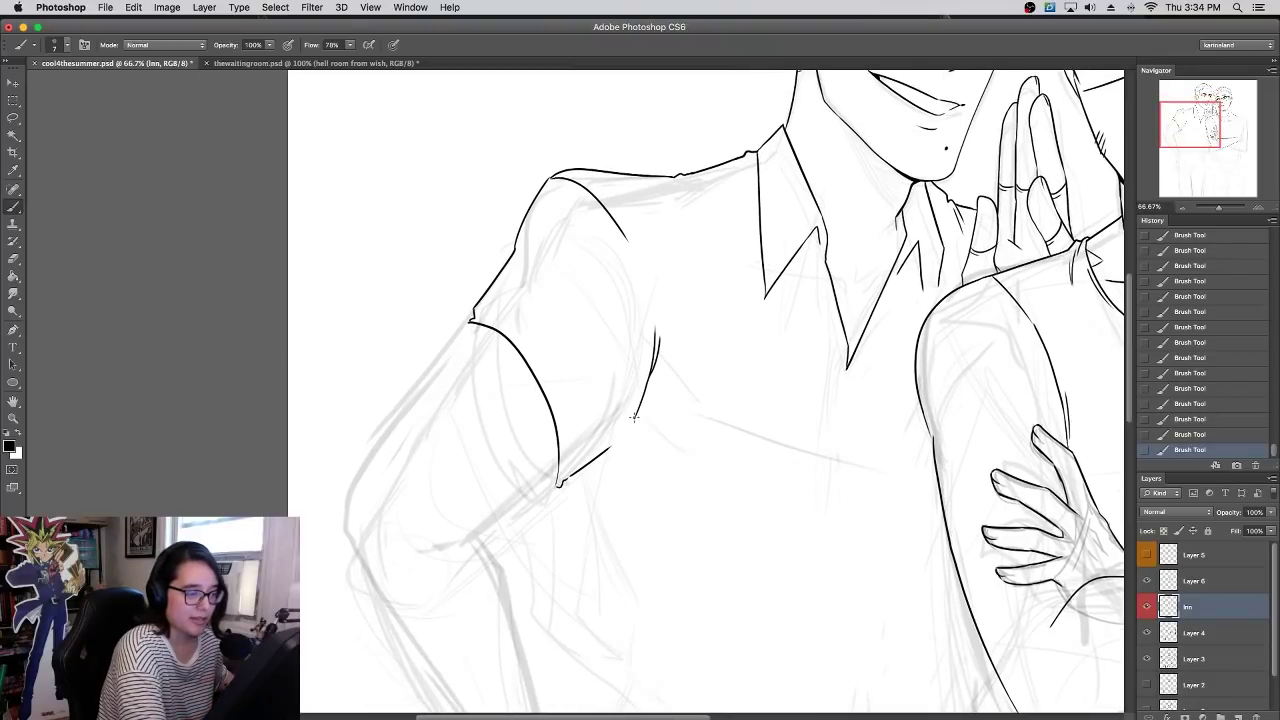
key(super+z)
mouse_move(627, 433)
mouse_down()
mouse_move(610, 448)
mouse_move(629, 433)
mouse_up()
key(super+z)
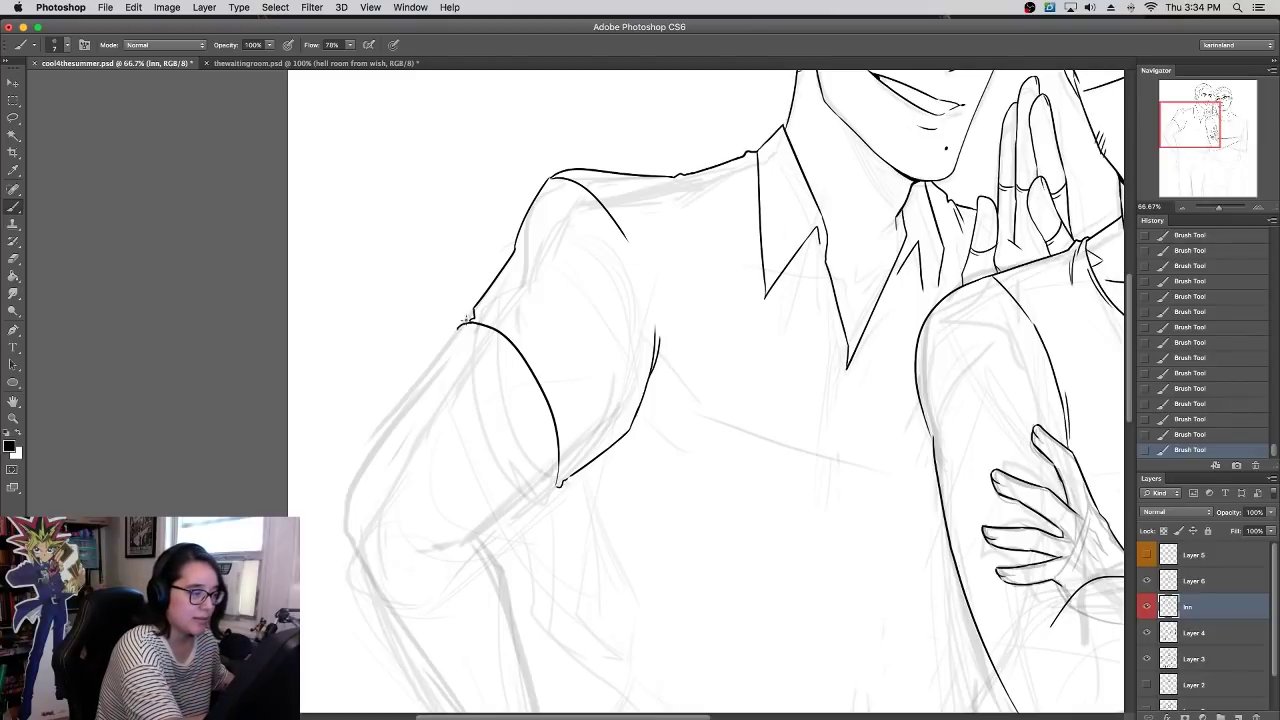
- Ink a folded cuff band below the sleeve hem, with its curved lower edge, short end lines and a small crease
drag(451, 340, 530, 497)
key(super+z)
drag(451, 340, 530, 495)
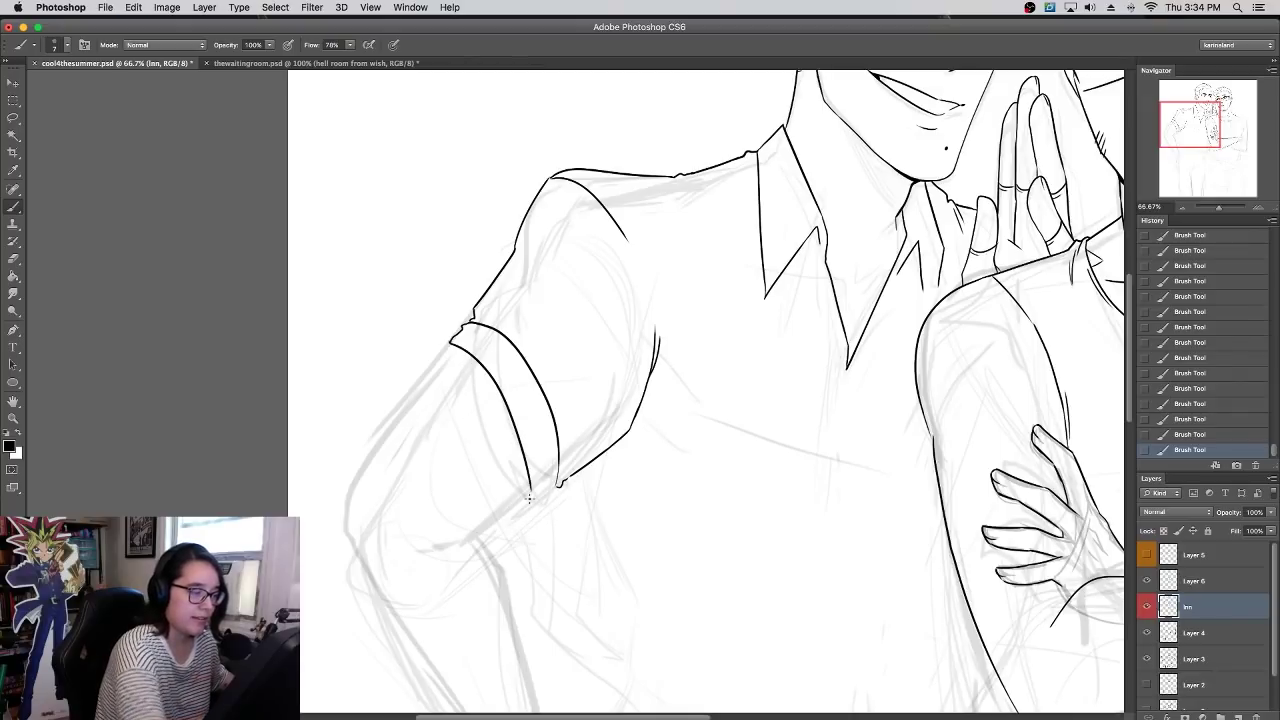
mouse_move(531, 500)
mouse_down()
mouse_move(558, 486)
mouse_move(560, 420)
mouse_up()
key(super+z)
key(super+z)
key(super+z)
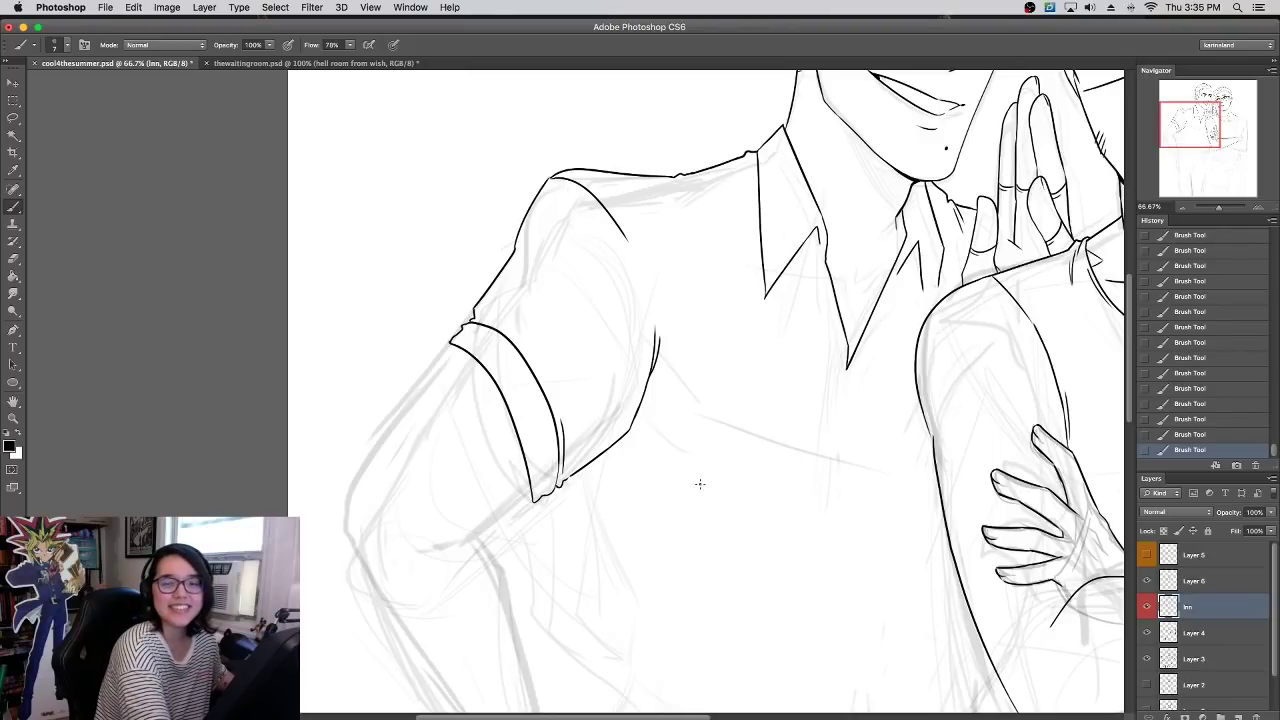
- Show the red sketch on Layer 5, then lasso and delete the smiling man's inked sleeve, cuff and armpit lines
key(f)
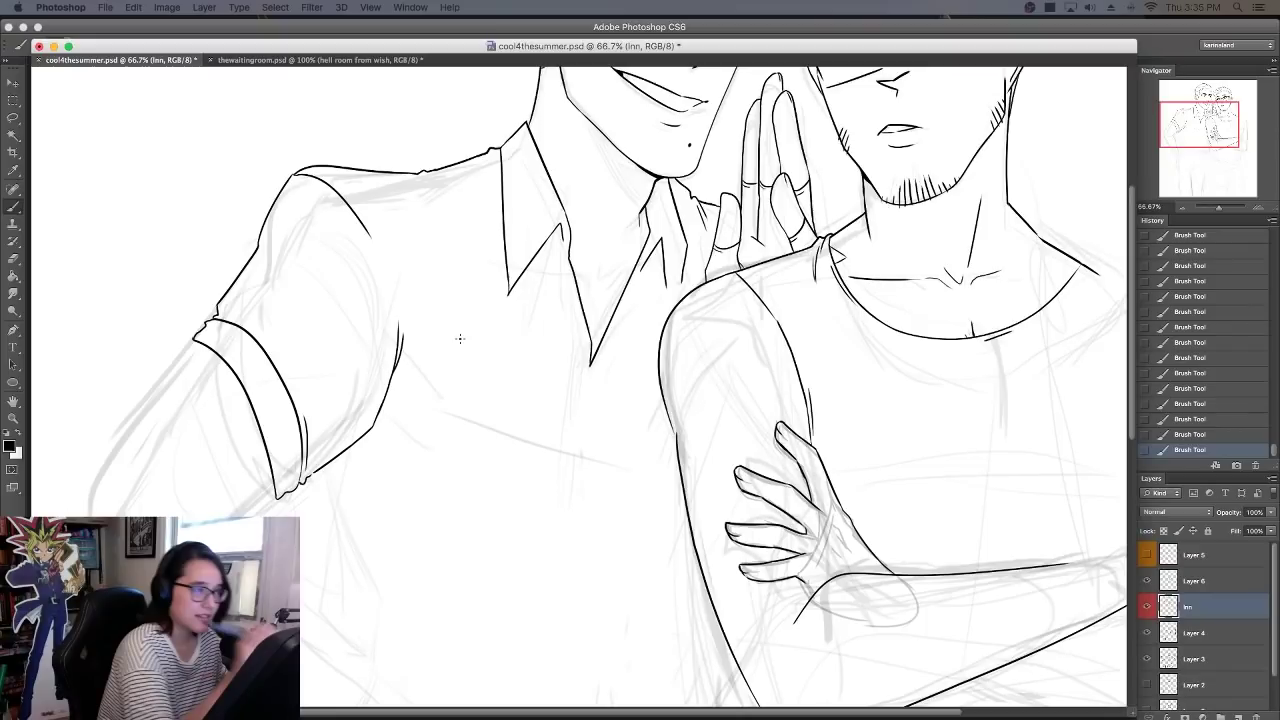
key(f)
drag(526, 354, 789, 278)
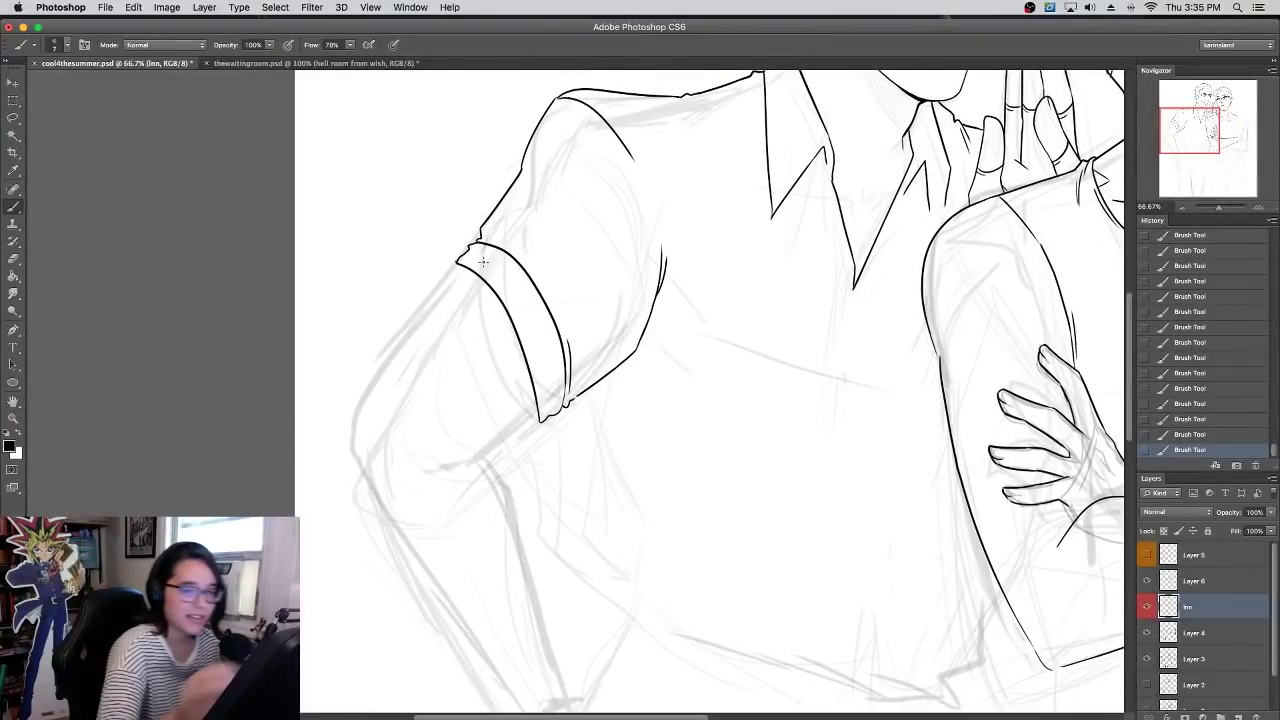
key(super+minus)
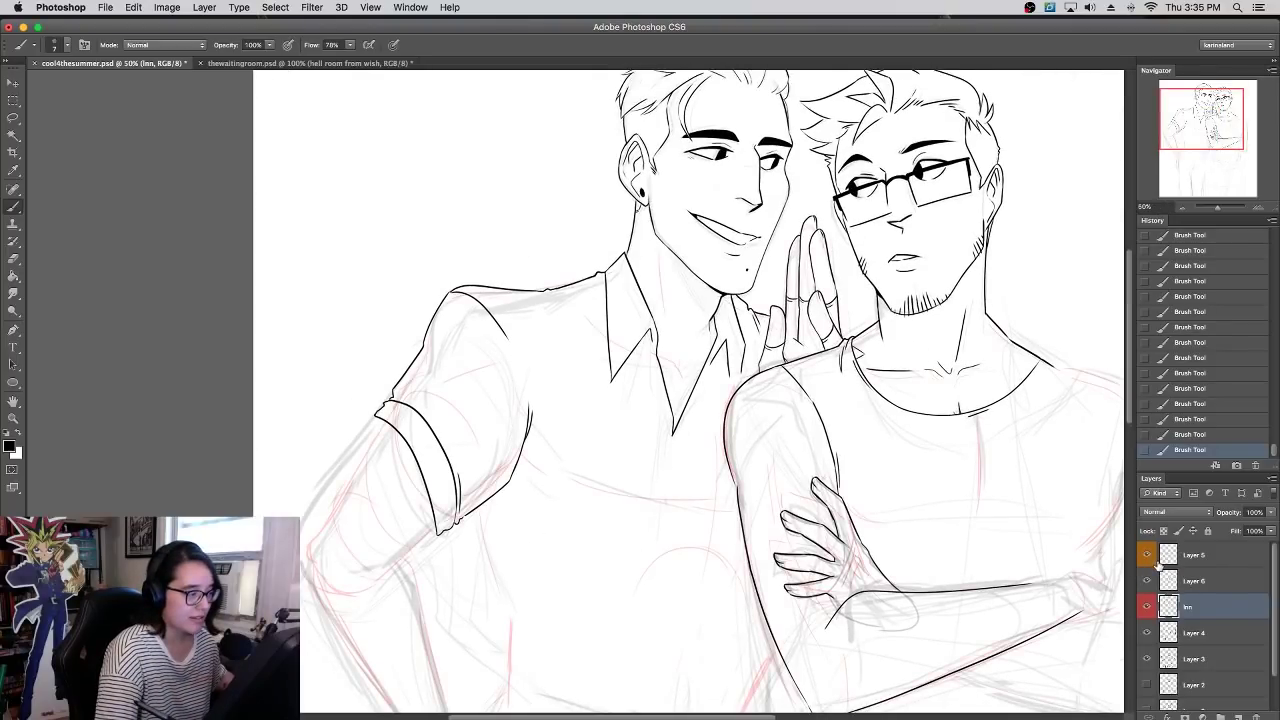
key(l)
mouse_move(428, 348)
mouse_down()
mouse_move(302, 581)
mouse_move(563, 499)
mouse_move(553, 386)
mouse_up()
key(Delete)
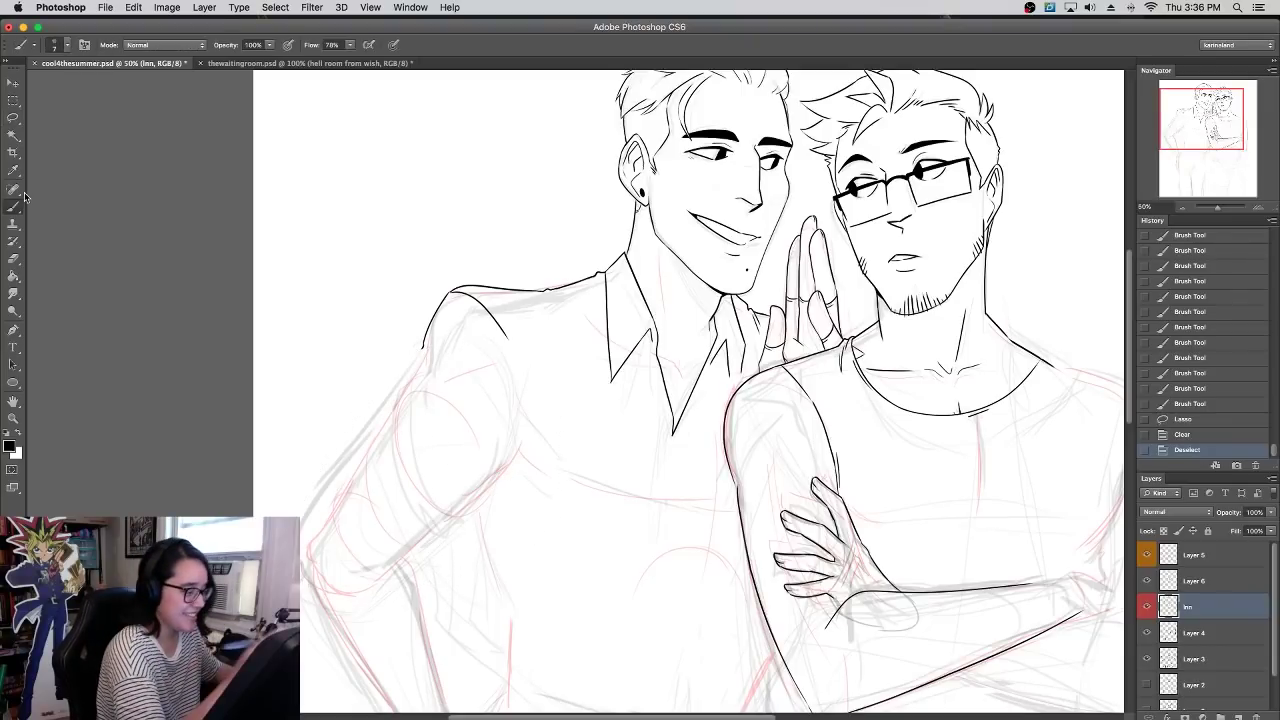
- Erase the leftover outer sleeve line just below the point of the smiling man's shoulder
key(super+plus)
mouse_move(537, 377)
mouse_down()
mouse_move(746, 403)
mouse_move(717, 417)
mouse_move(675, 394)
mouse_up()
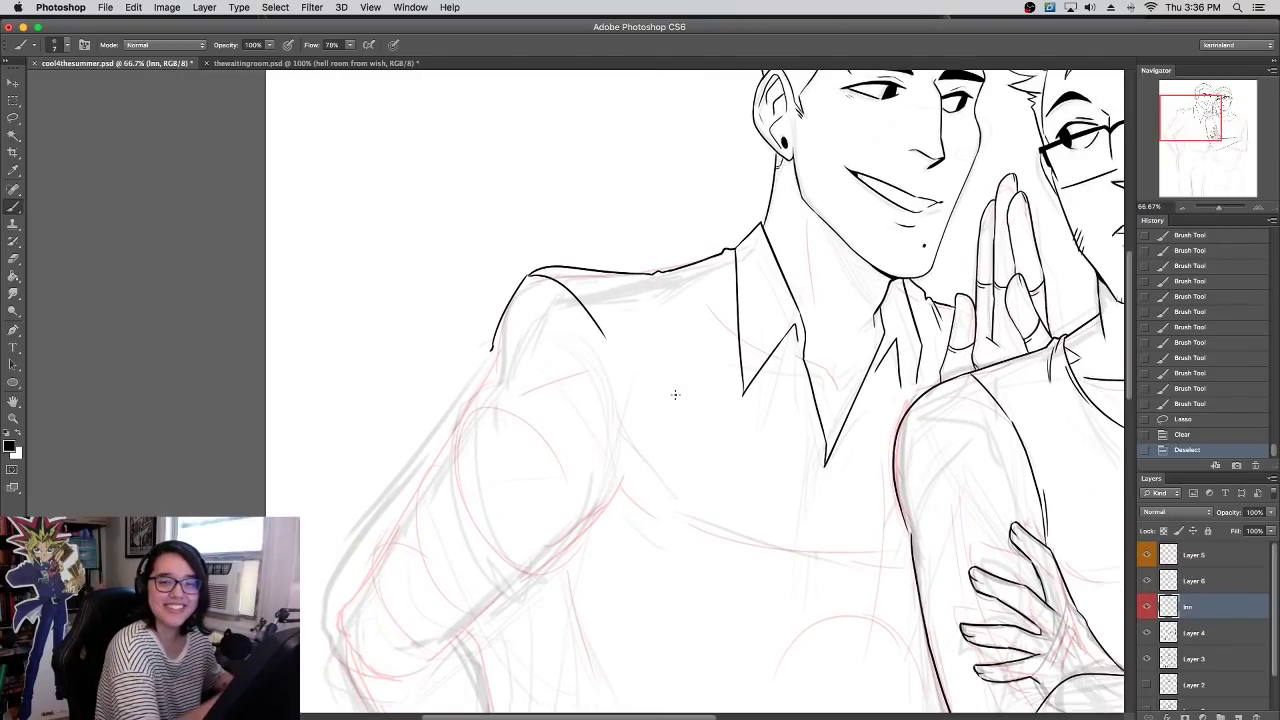
key(super+z)
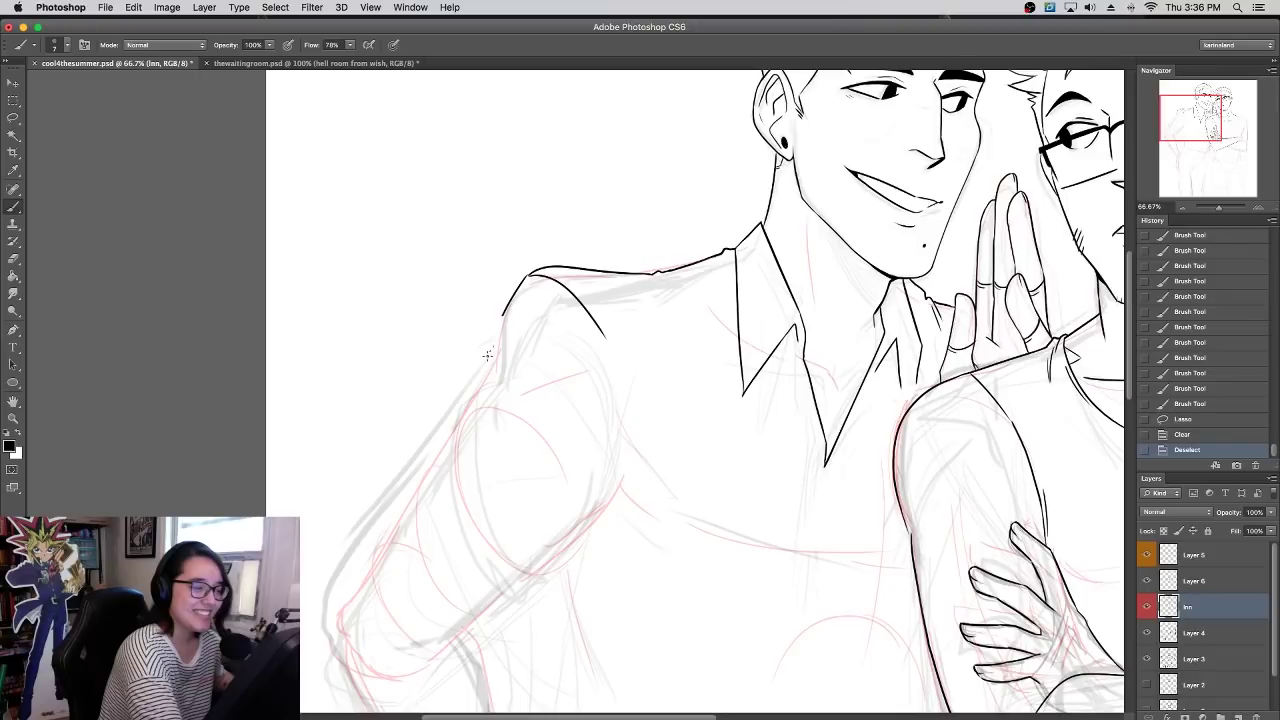
drag(502, 316, 527, 276)
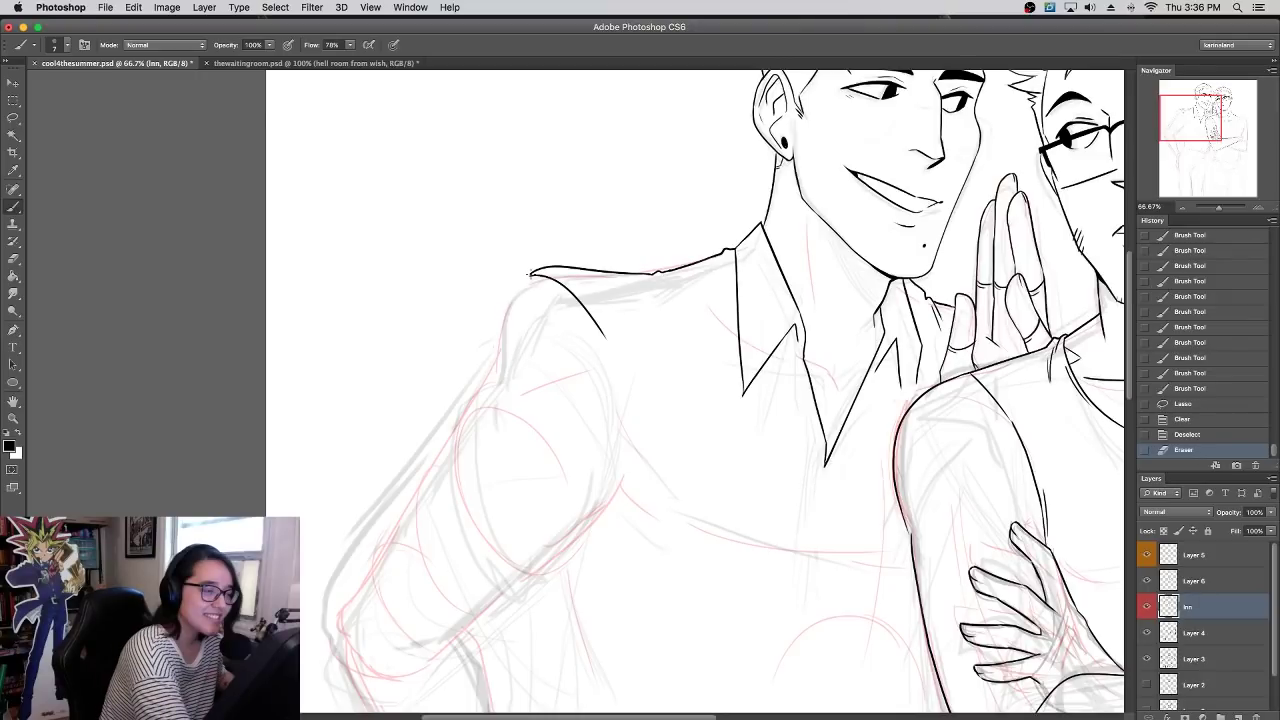
- Ink the sleeve's outer edge in a rounded curve from the shoulder point down the upper arm, following the red sketch
drag(528, 272, 491, 362)
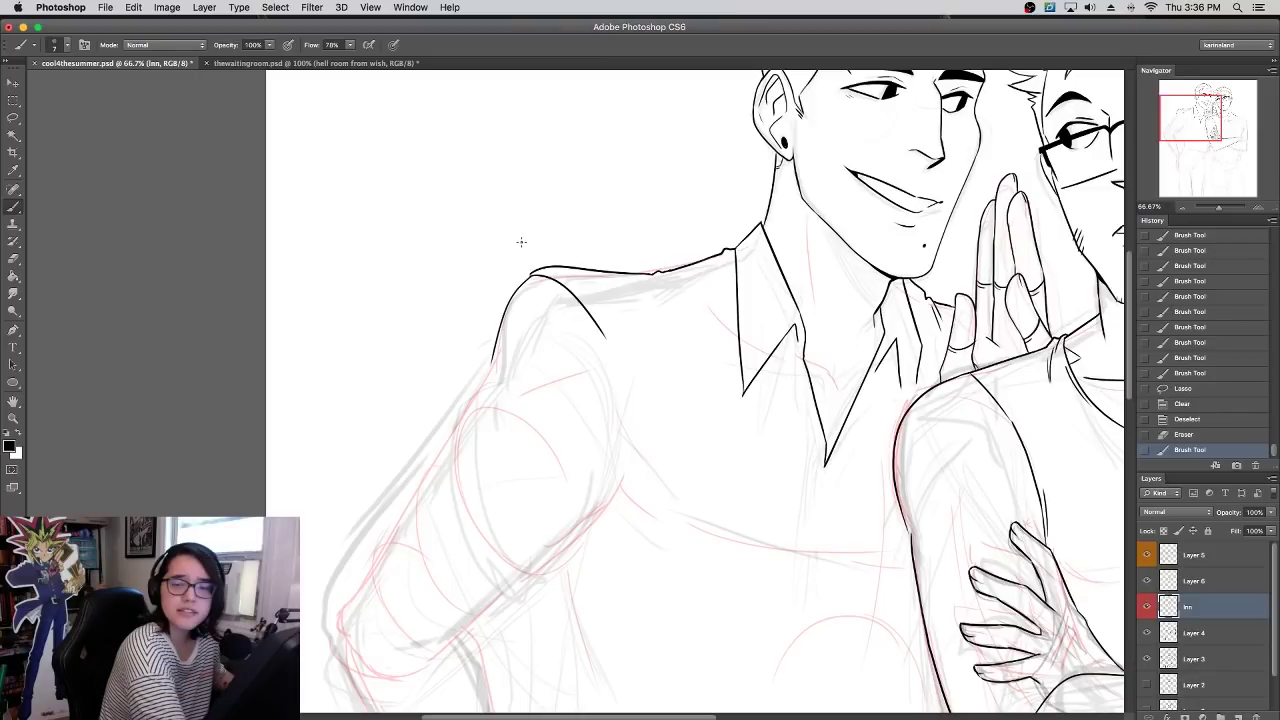
key(super+z)
key(super+z)
key(super+z)
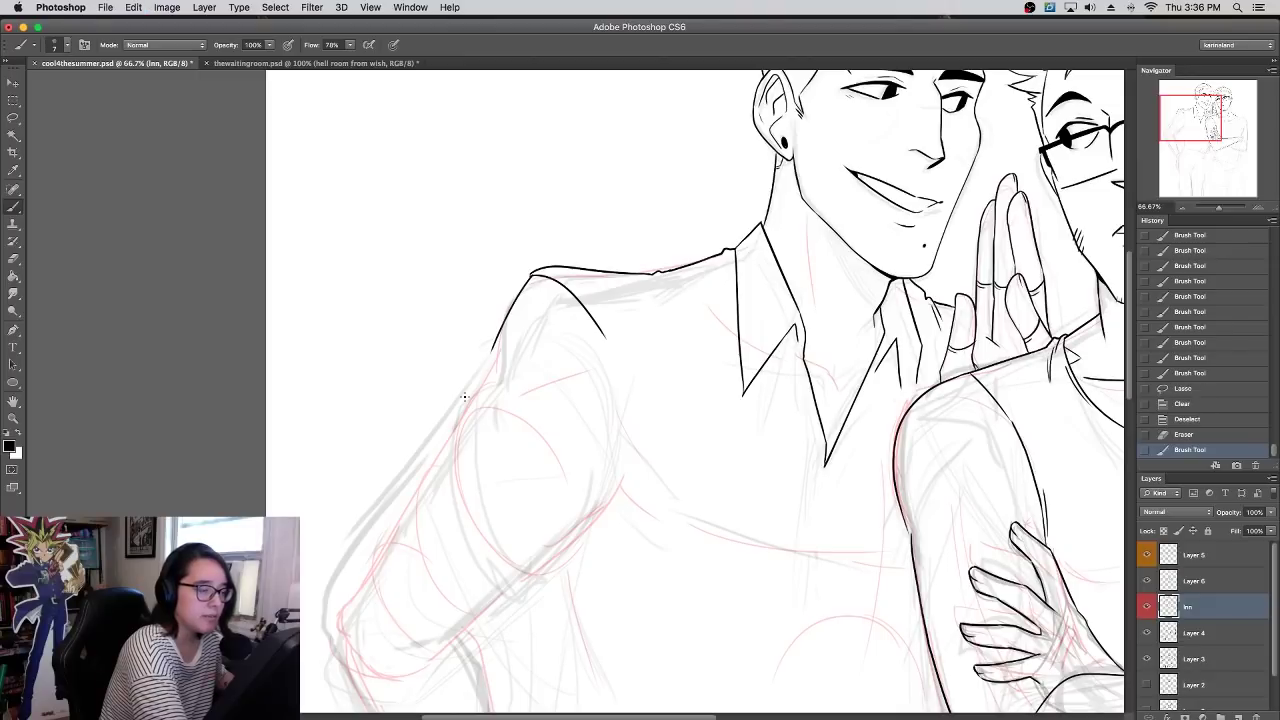
mouse_move(530, 272)
mouse_down()
mouse_move(492, 362)
mouse_move(459, 396)
mouse_up()
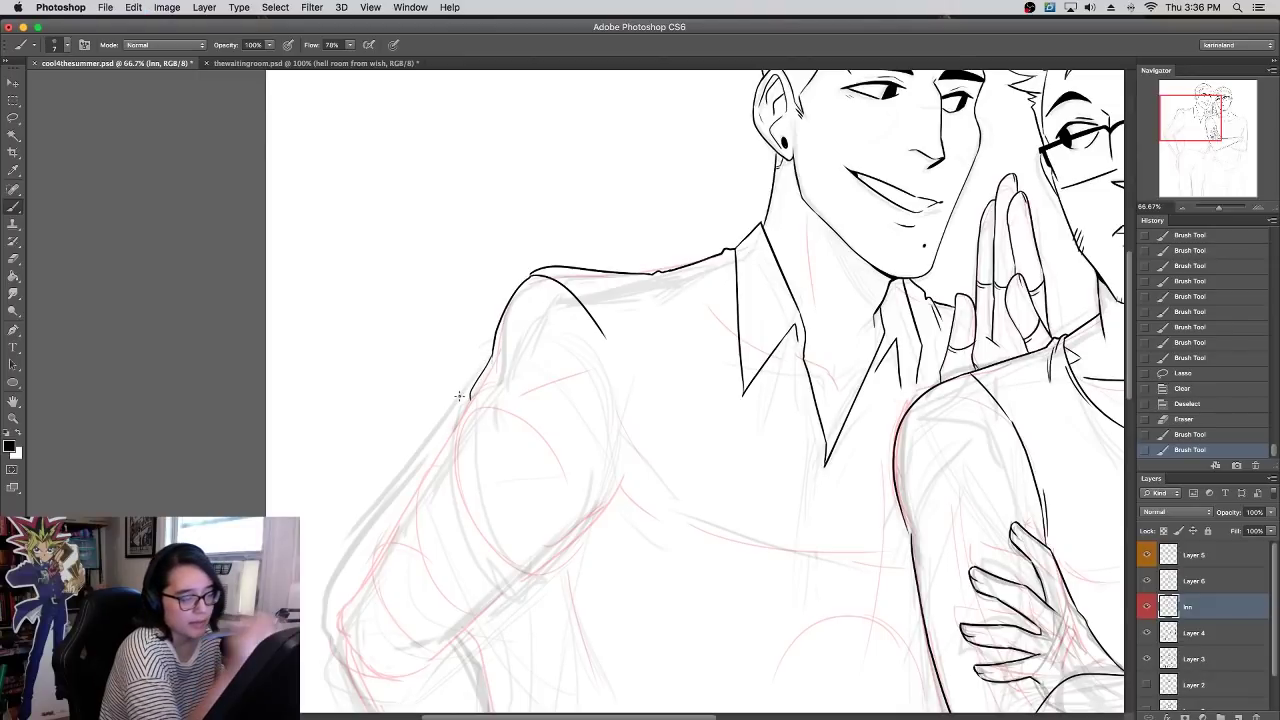
- Ink the sleeve cuff as two parallel downward curves around the upper arm and close its outer end
drag(446, 430, 505, 603)
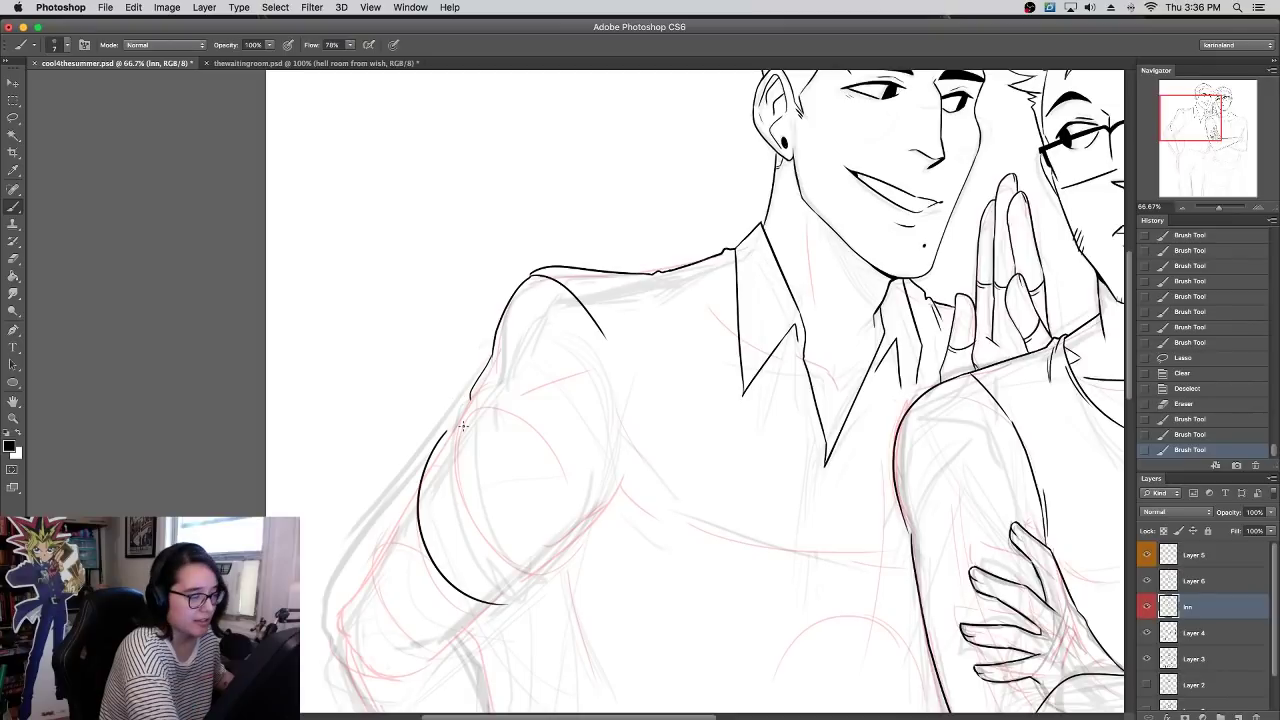
drag(463, 426, 520, 578)
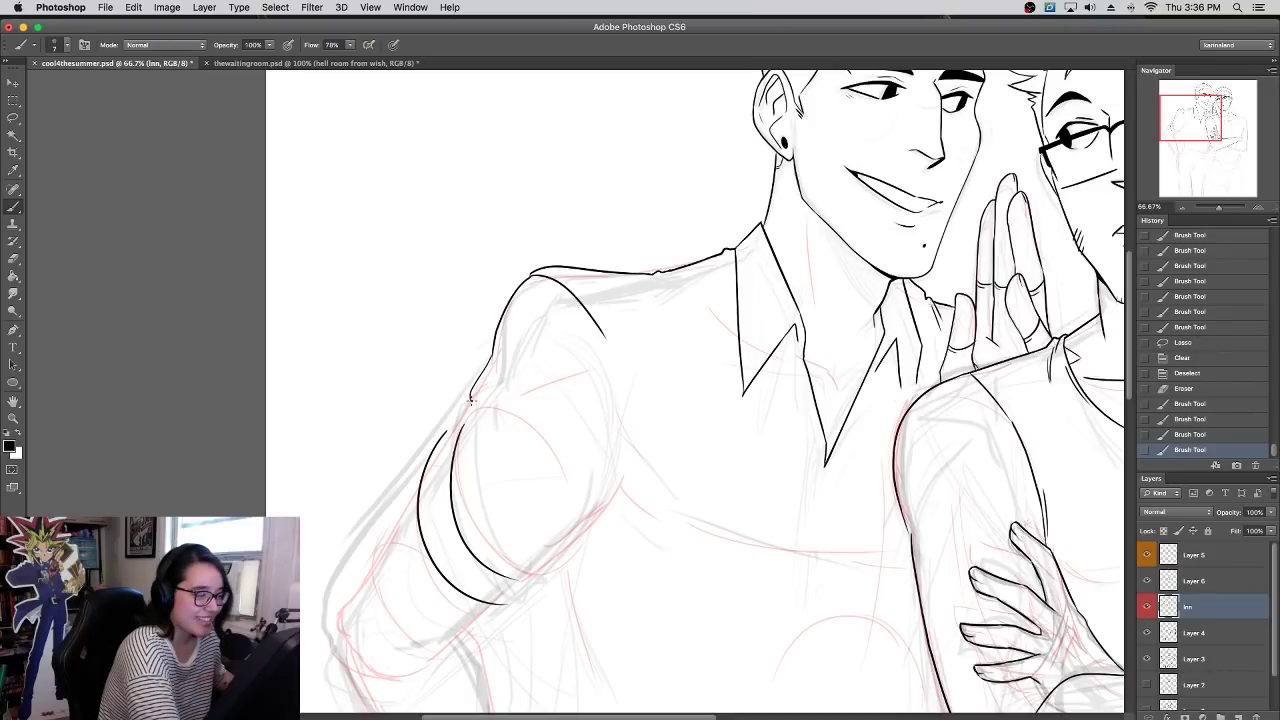
drag(471, 399, 468, 410)
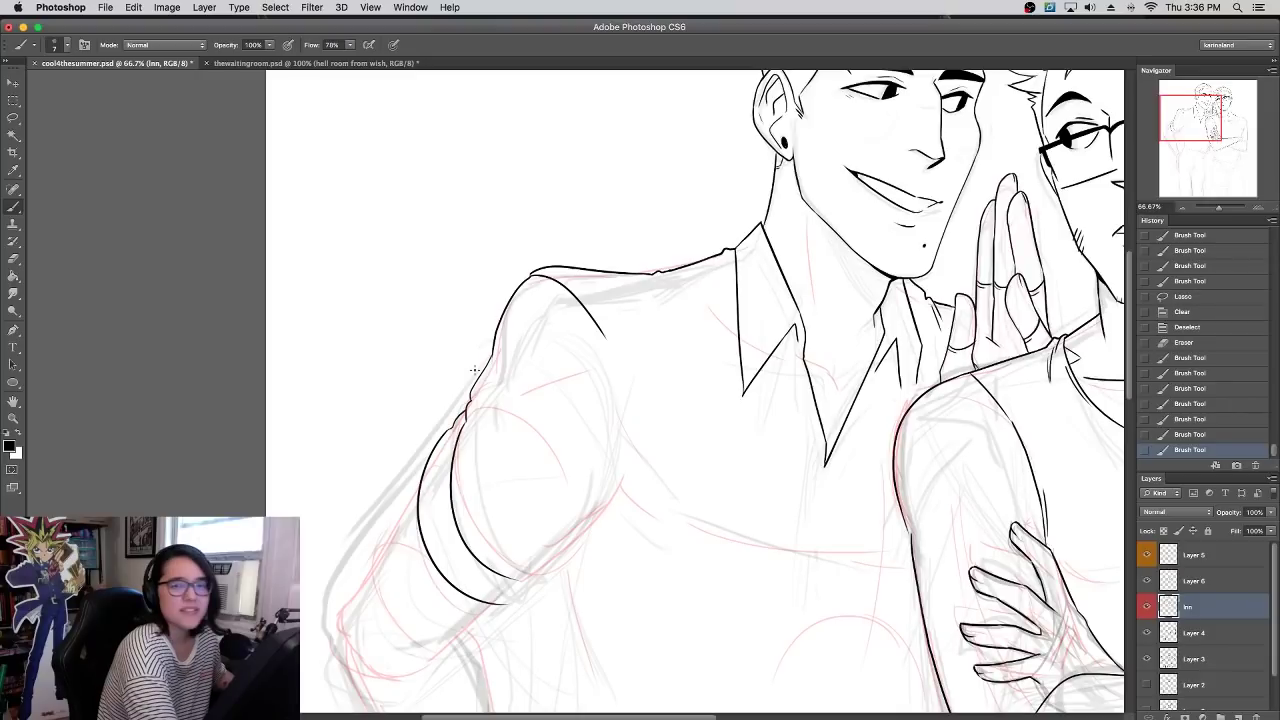
key(super+z)
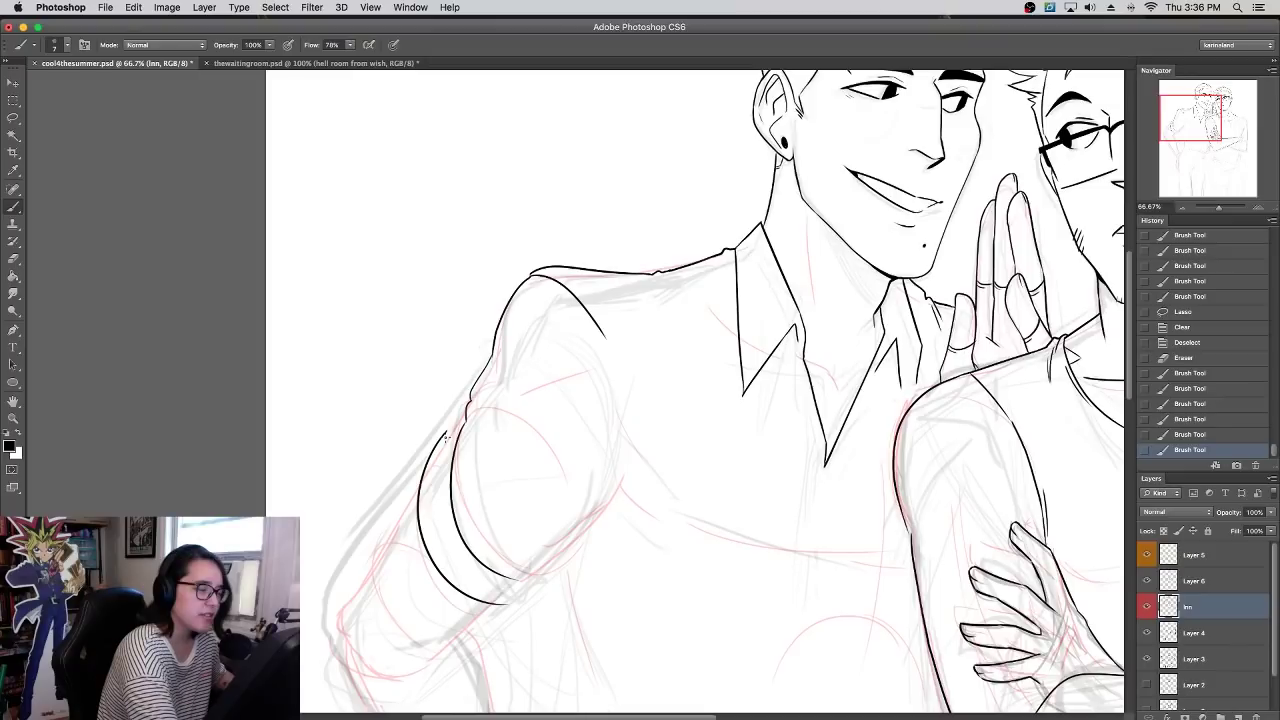
key(e)
key(b)
drag(448, 430, 452, 432)
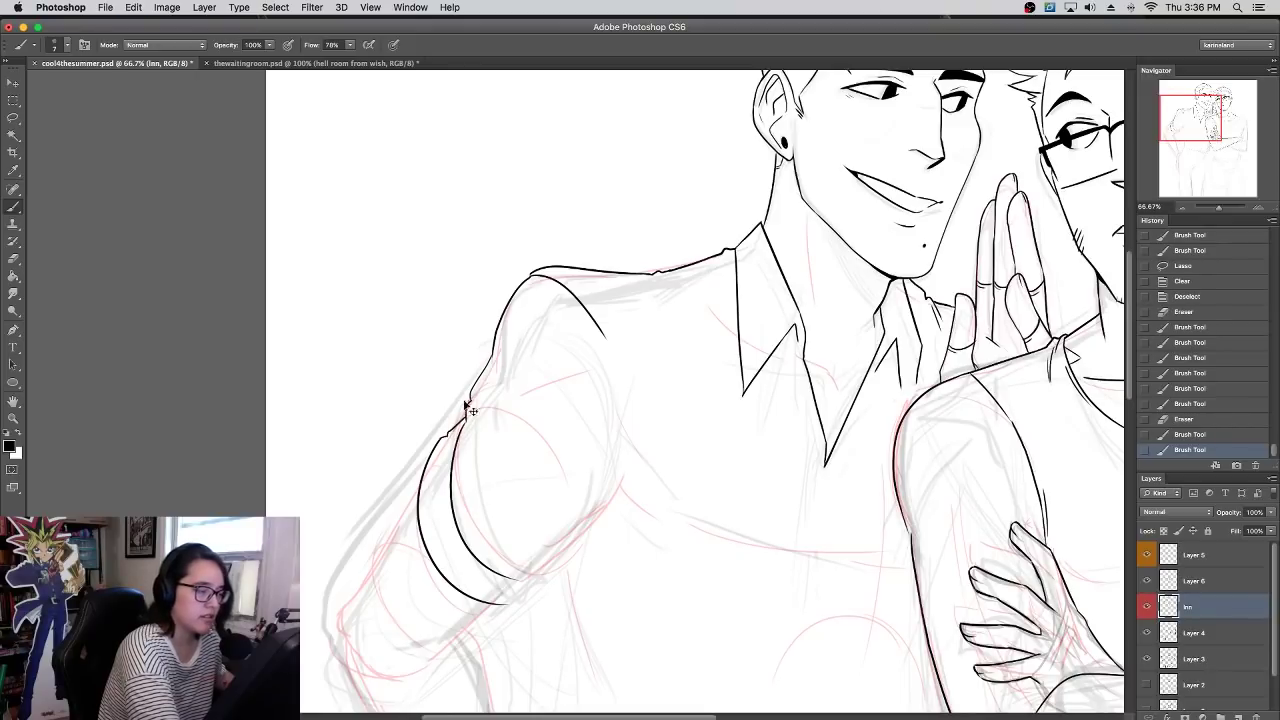
drag(447, 436, 463, 423)
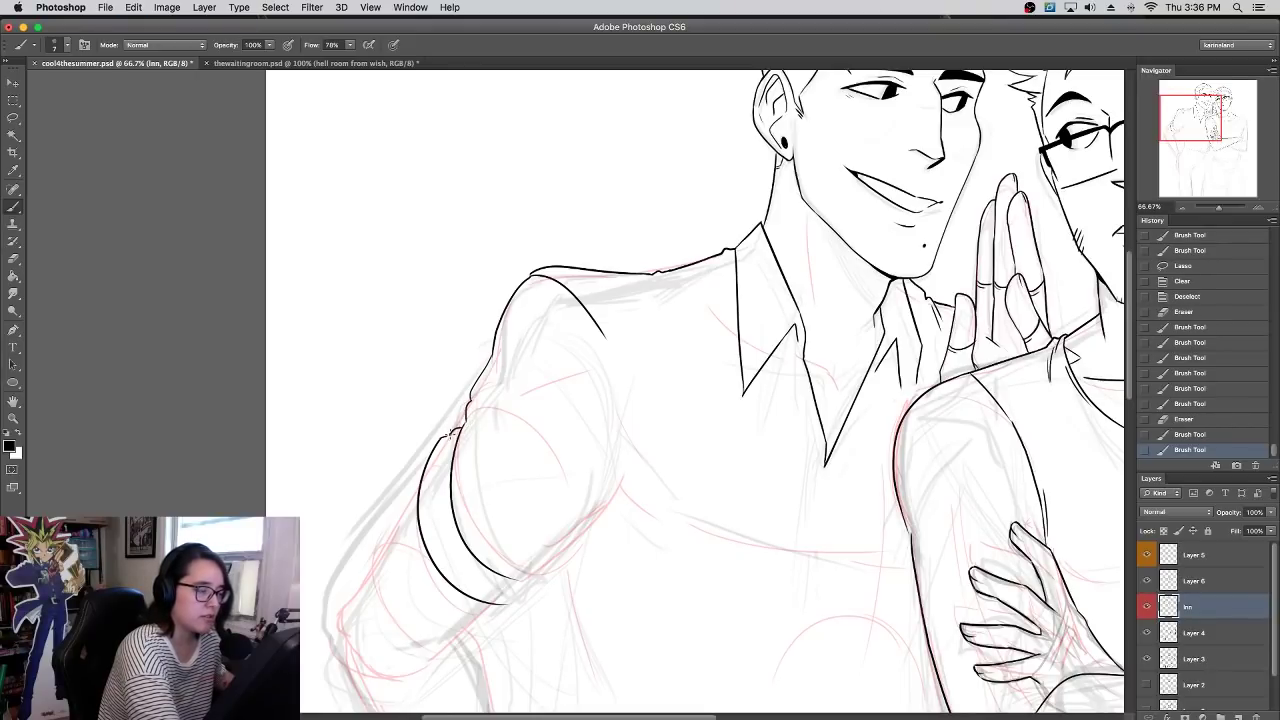
drag(440, 442, 458, 428)
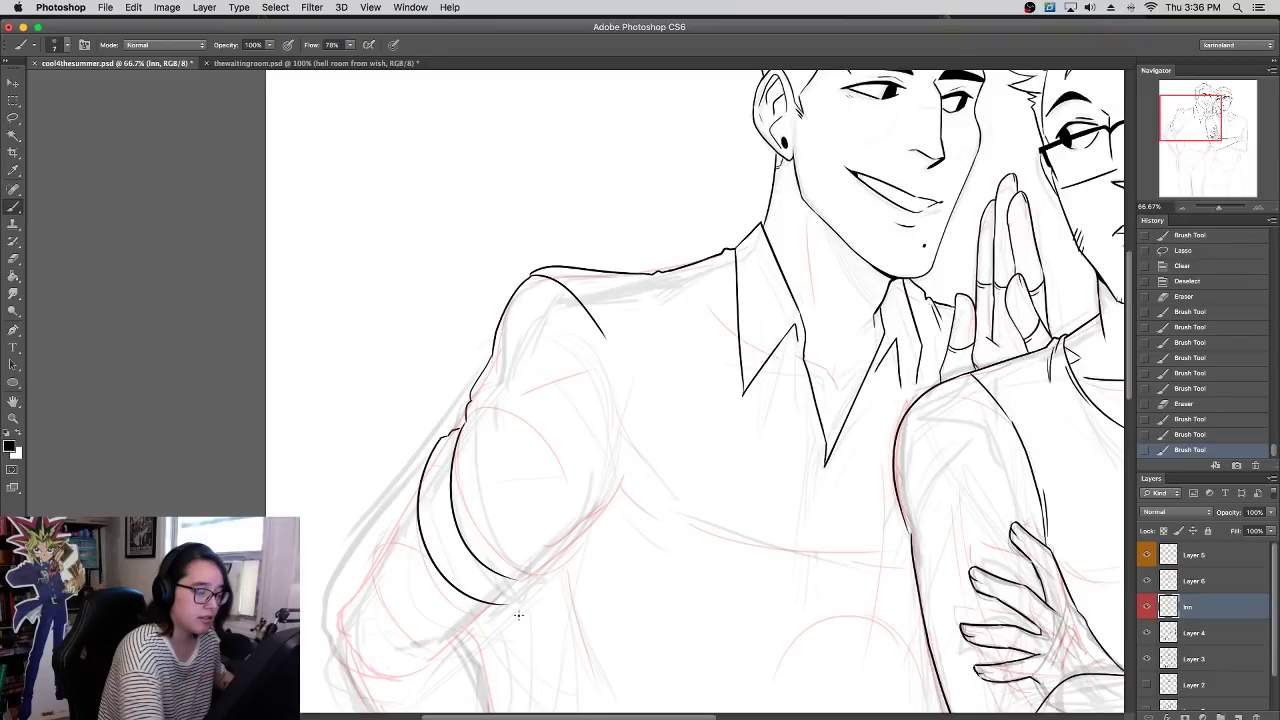
- Close the inner end of the cuff and ink the sleeve's underside up to the armpit, plus a short armhole line
drag(513, 598, 621, 492)
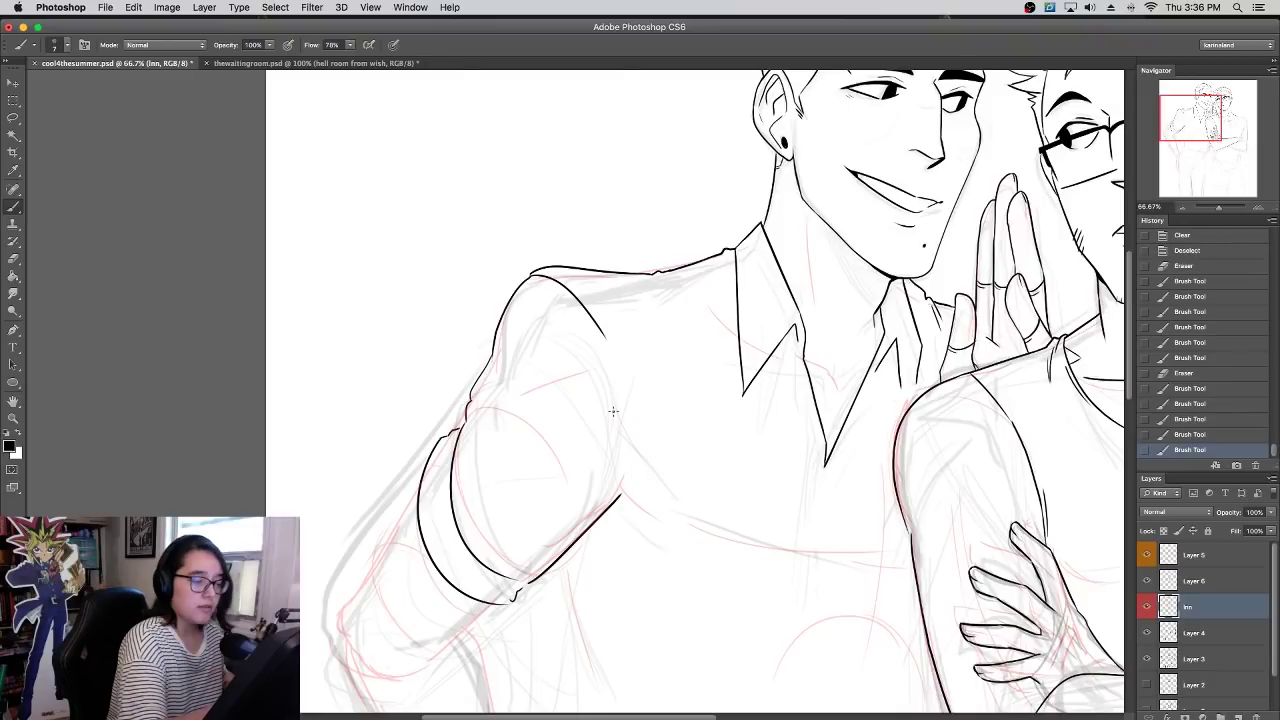
key(super+z)
drag(528, 583, 626, 475)
drag(607, 506, 627, 474)
key(super+z)
drag(621, 388, 631, 445)
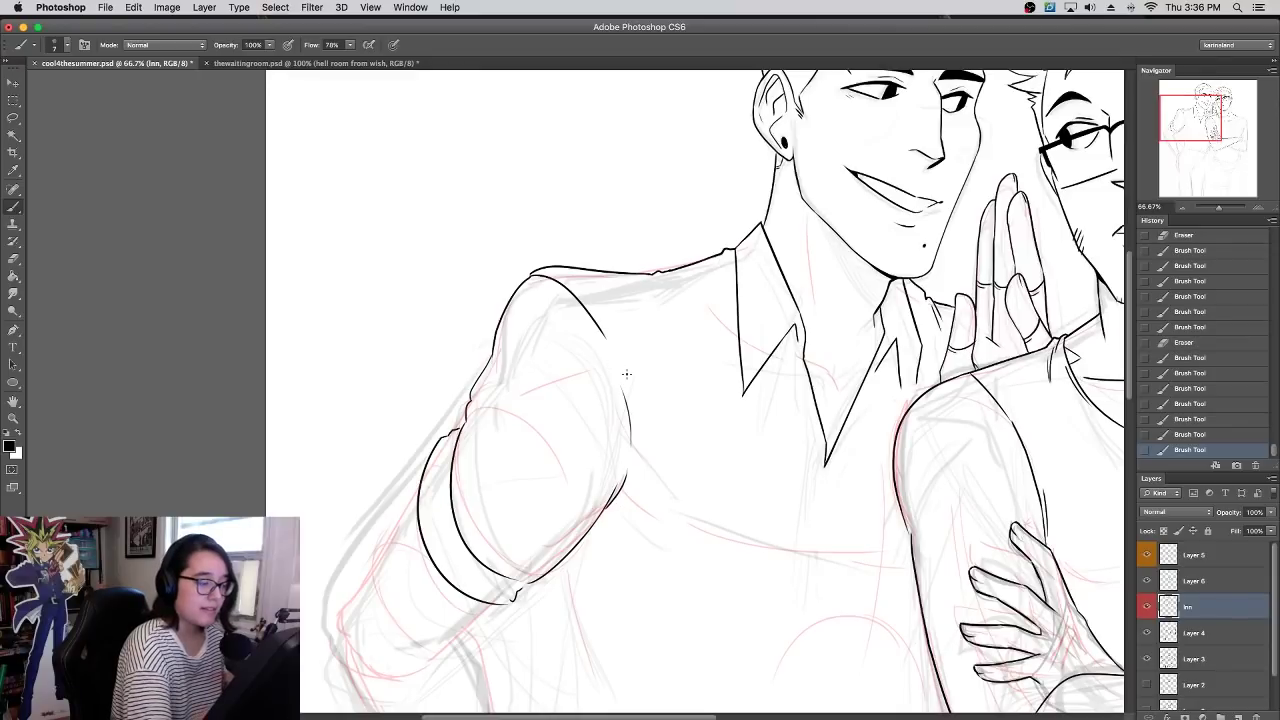
- Ink thin crease lines just inside the cuff's upper edge on the smiling man's sleeve
drag(463, 458, 489, 562)
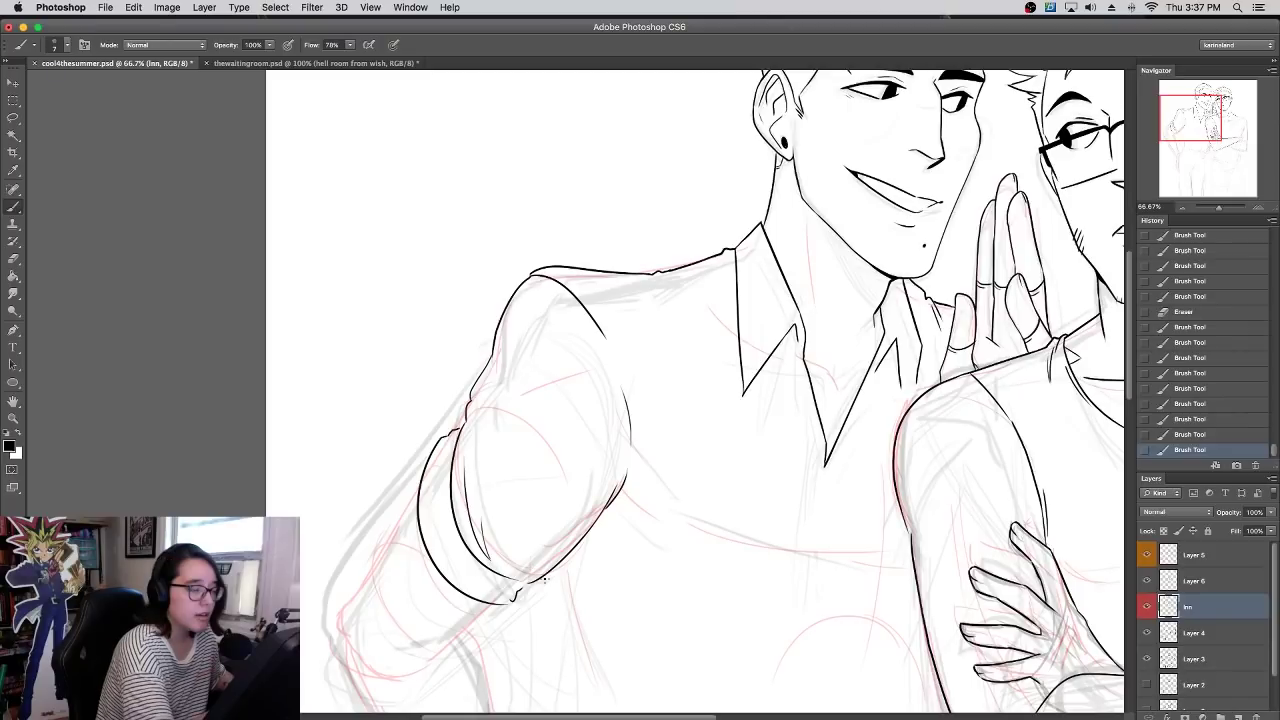
key(super+alt+z)
key(super+alt+z)
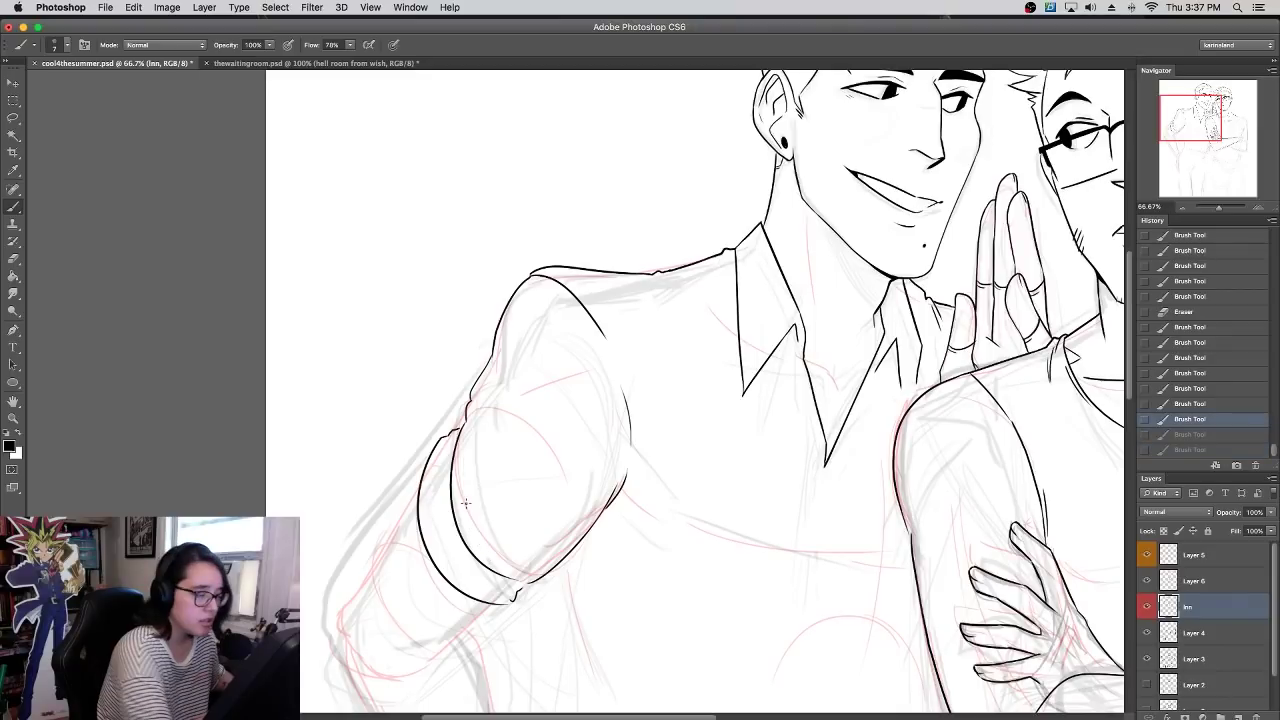
drag(456, 432, 505, 580)
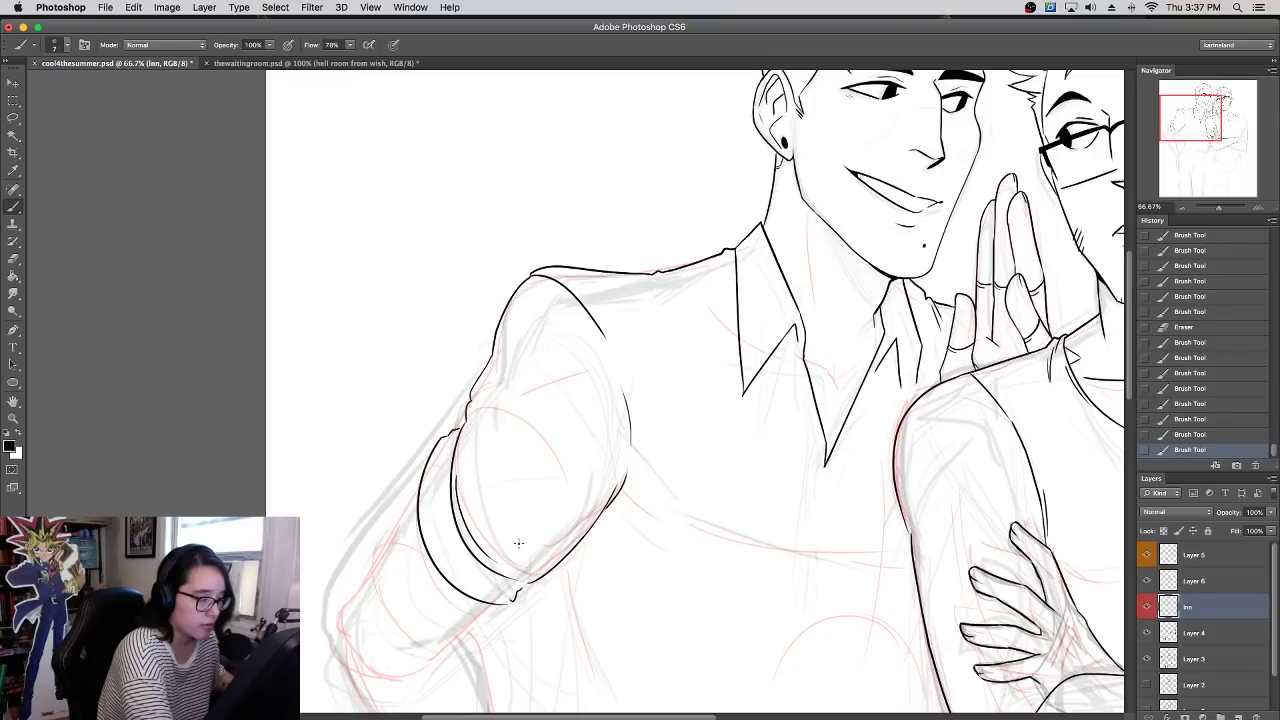
mouse_move(480, 520)
mouse_down()
mouse_move(459, 432)
mouse_move(467, 396)
mouse_up()
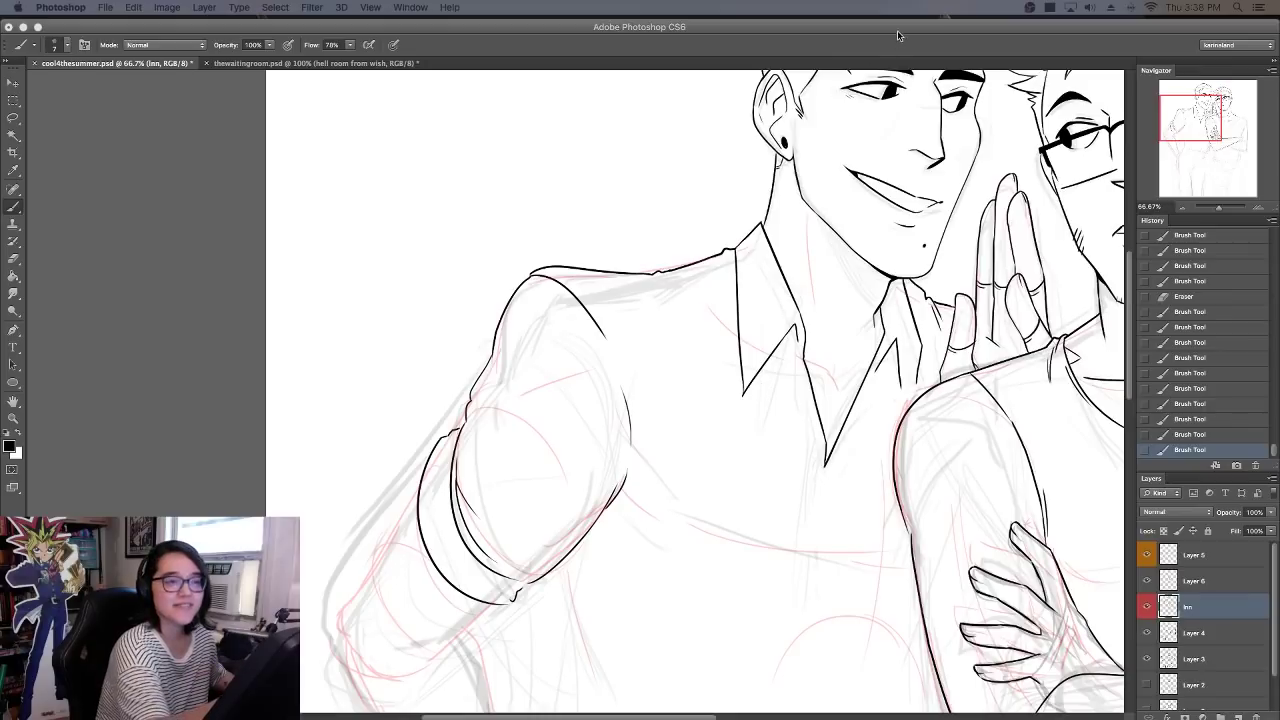
- Revert the drawing in the history to the state just before the cuff curves, keeping the new outer sleeve edge
drag(669, 448, 662, 395)
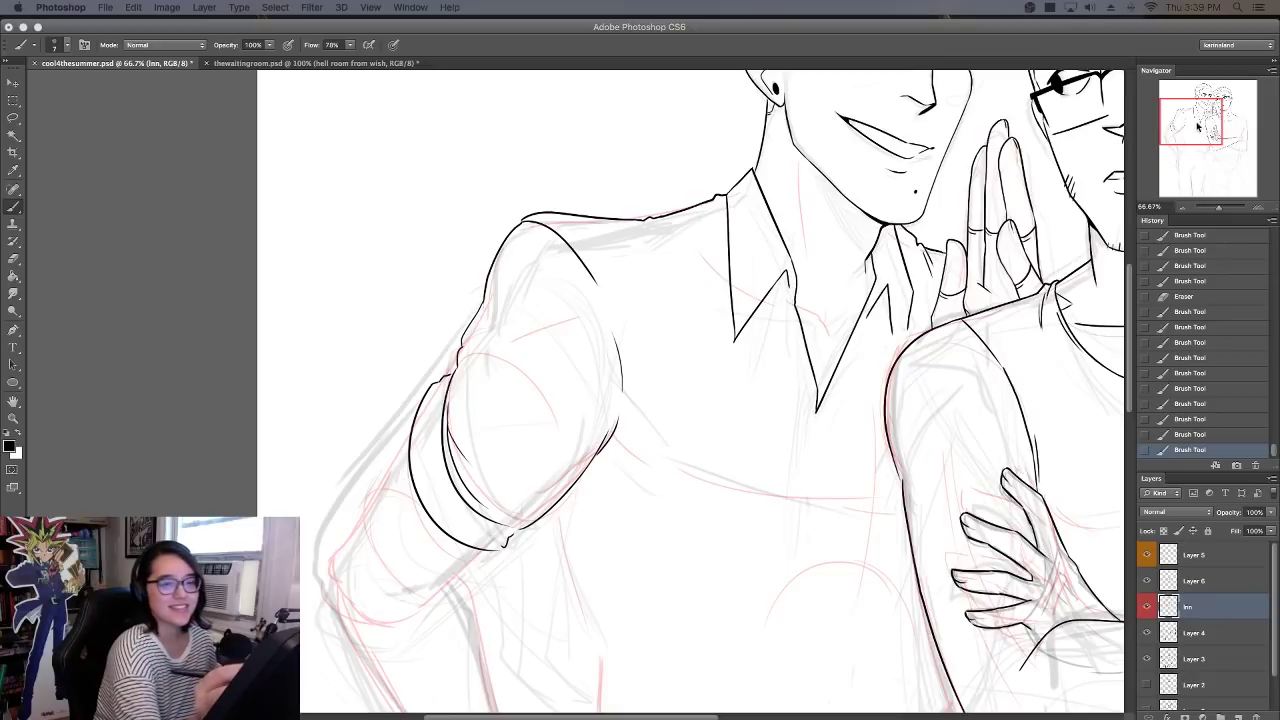
click(1184, 208)
click(1182, 208)
drag(956, 219, 737, 345)
drag(886, 271, 947, 191)
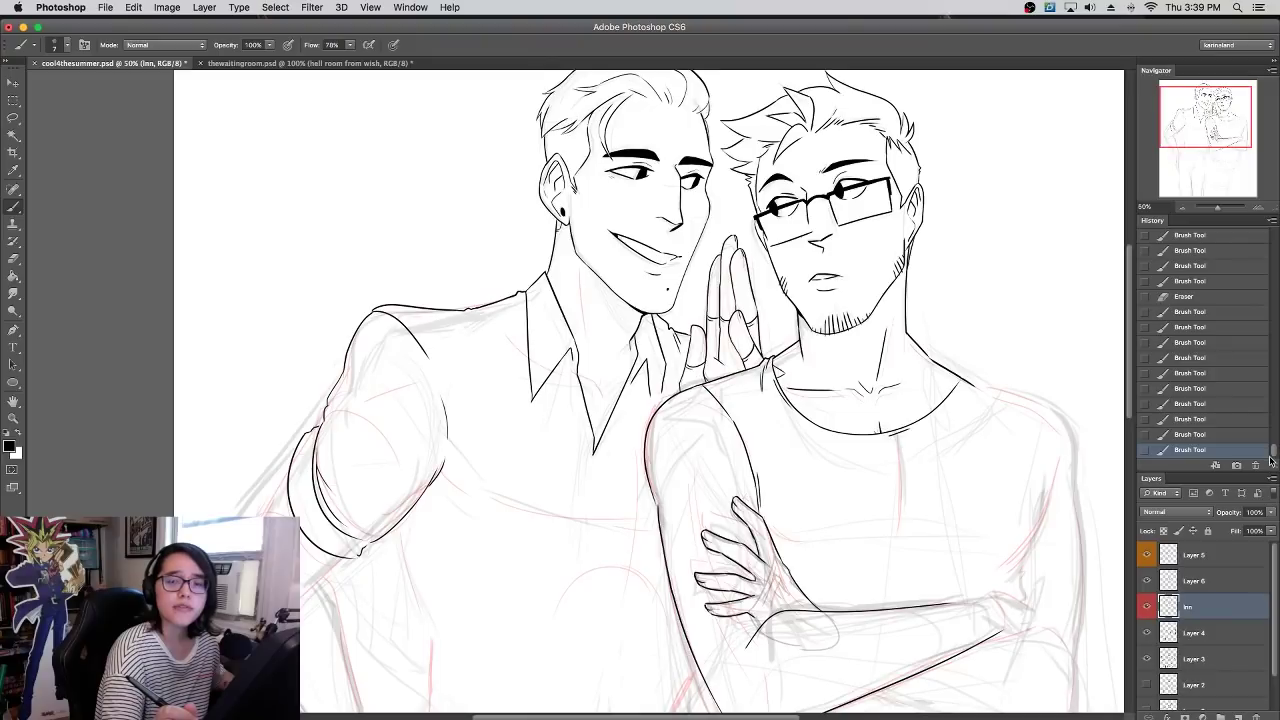
drag(1275, 454, 1275, 448)
click(1211, 371)
click(1204, 345)
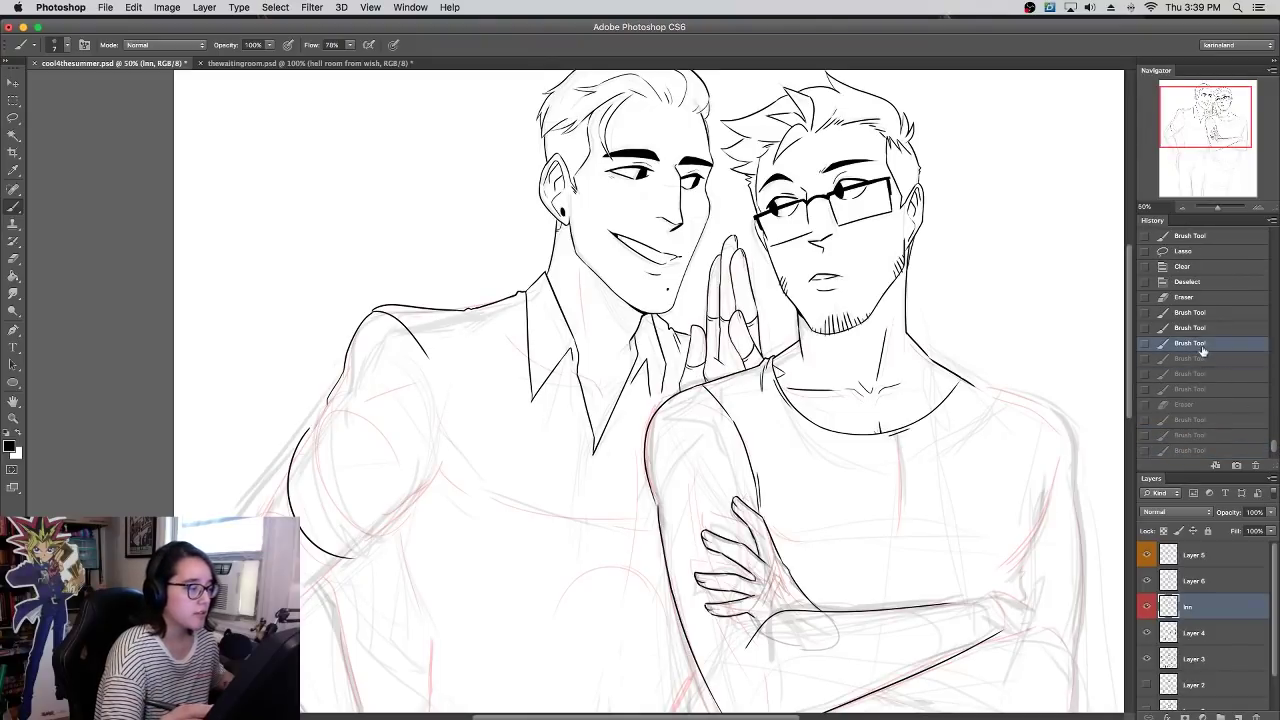
click(1200, 330)
- Ink a rounded sleeve hem from the end of the outer edge, down across the upper arm and around to its underside
drag(582, 334, 661, 288)
click(1261, 208)
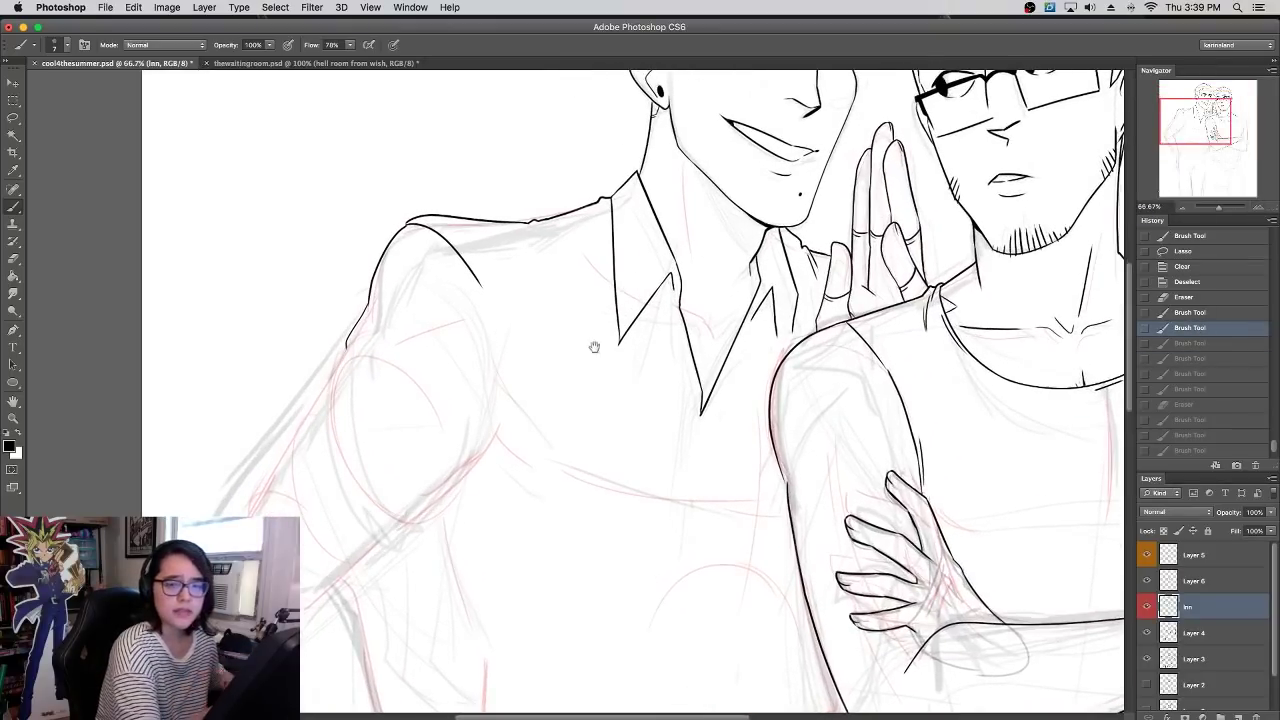
drag(601, 367, 746, 394)
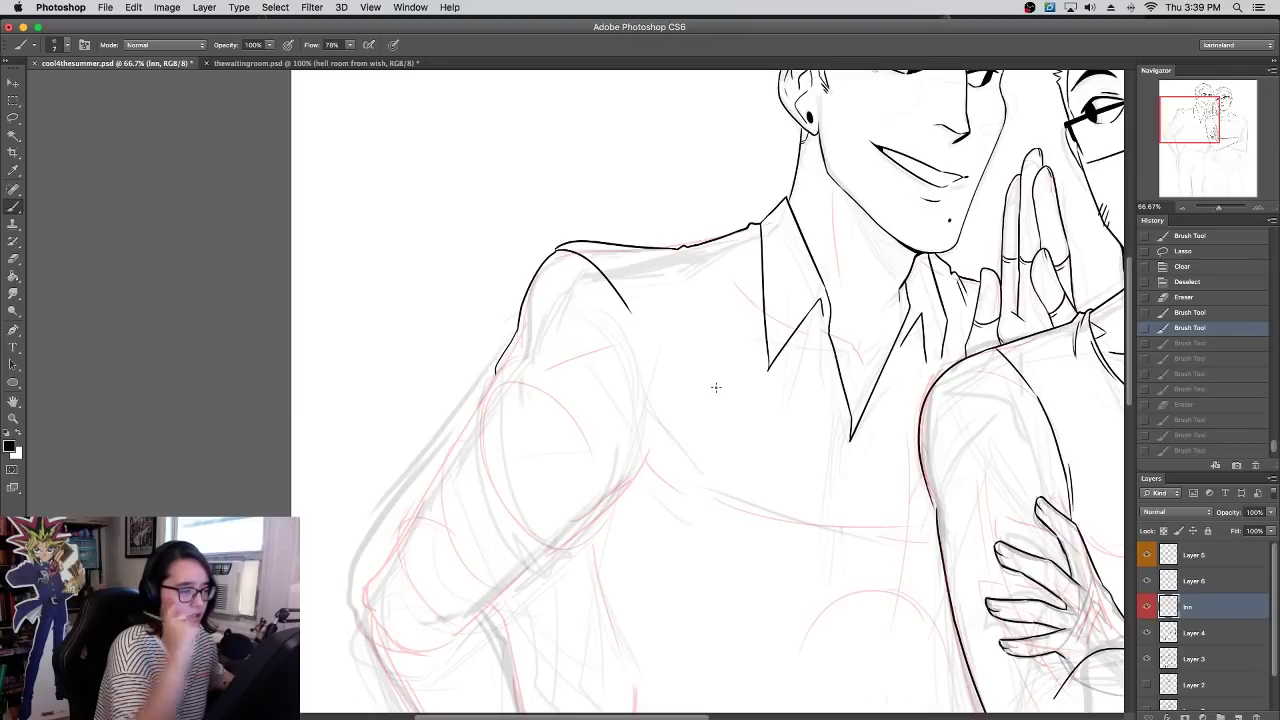
mouse_move(495, 376)
mouse_down()
mouse_move(466, 408)
mouse_move(523, 516)
mouse_up()
key(ctrl+z)
drag(489, 378, 452, 502)
key(ctrl+z)
drag(495, 375, 491, 494)
drag(469, 415, 491, 494)
drag(472, 440, 492, 494)
drag(490, 491, 543, 545)
key(ctrl+z)
mouse_move(489, 488)
mouse_down()
mouse_move(553, 538)
mouse_move(612, 520)
mouse_up()
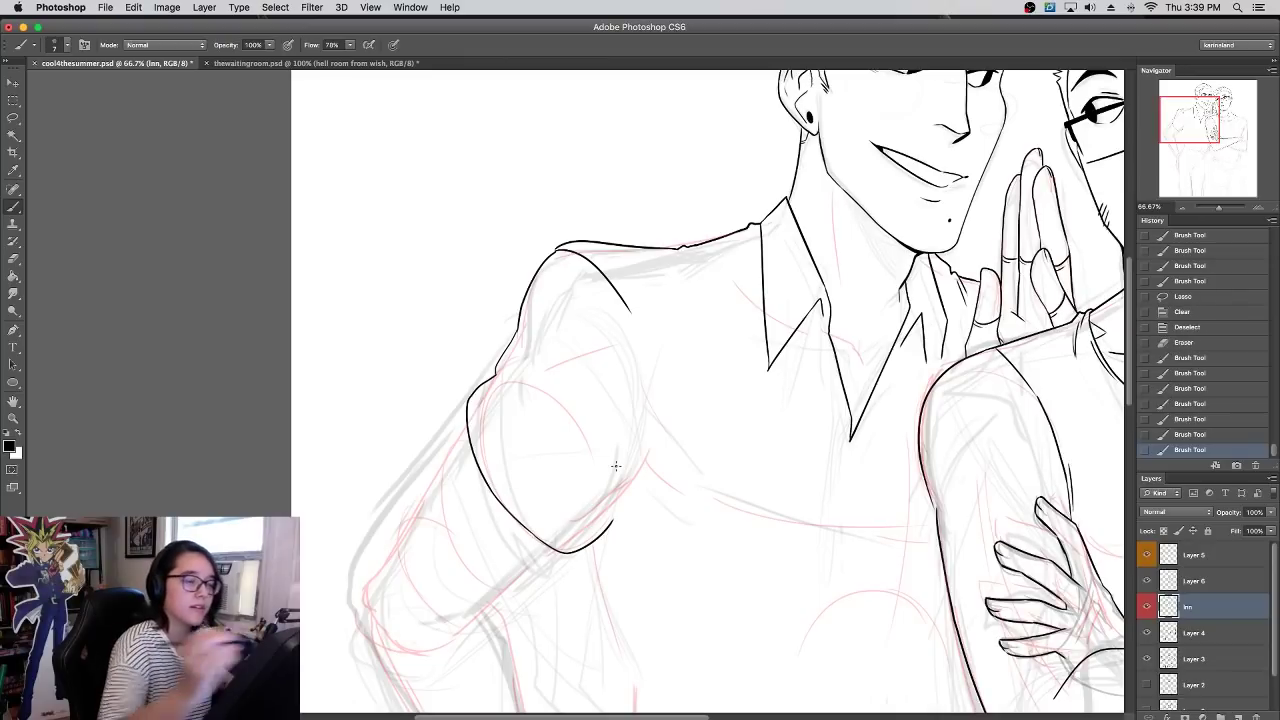
- Extend the smiling man's sleeve hem from the arm's underside up towards the armpit
mouse_move(840, 569)
mouse_down()
mouse_move(660, 624)
mouse_move(645, 654)
mouse_move(766, 600)
mouse_move(891, 334)
mouse_move(900, 400)
mouse_up()
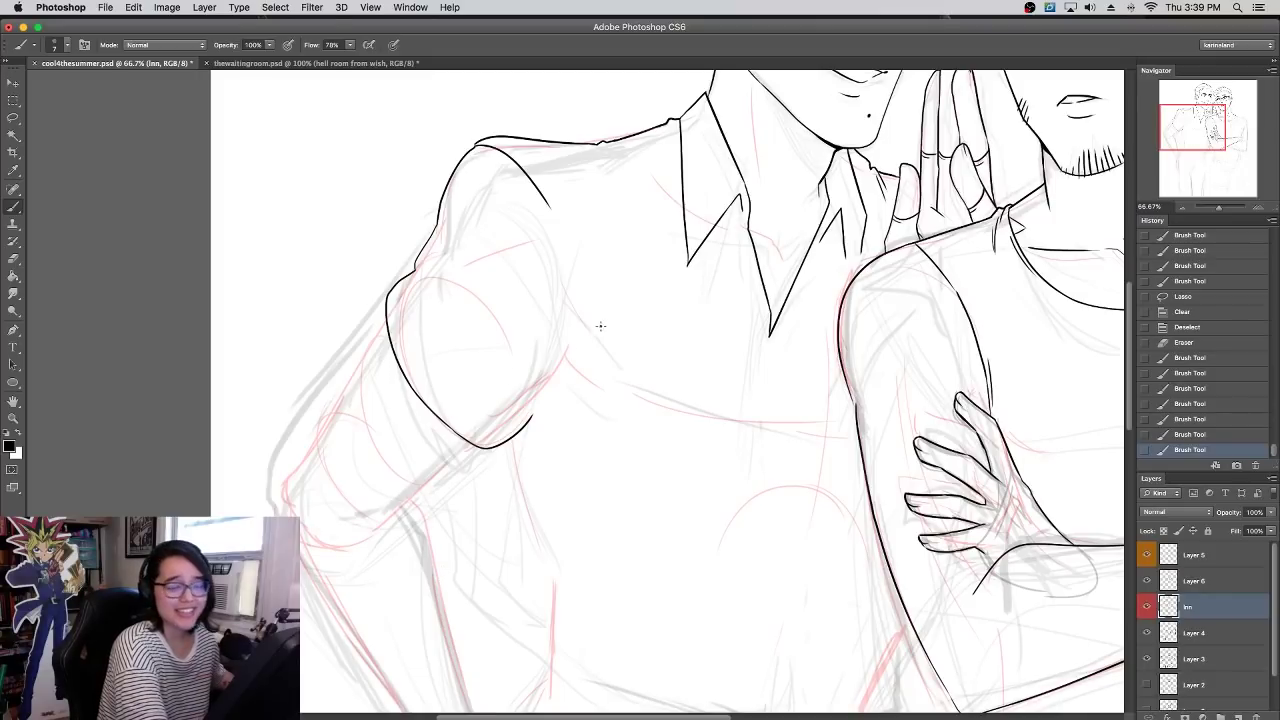
drag(521, 421, 569, 345)
key(super+z)
drag(522, 427, 569, 349)
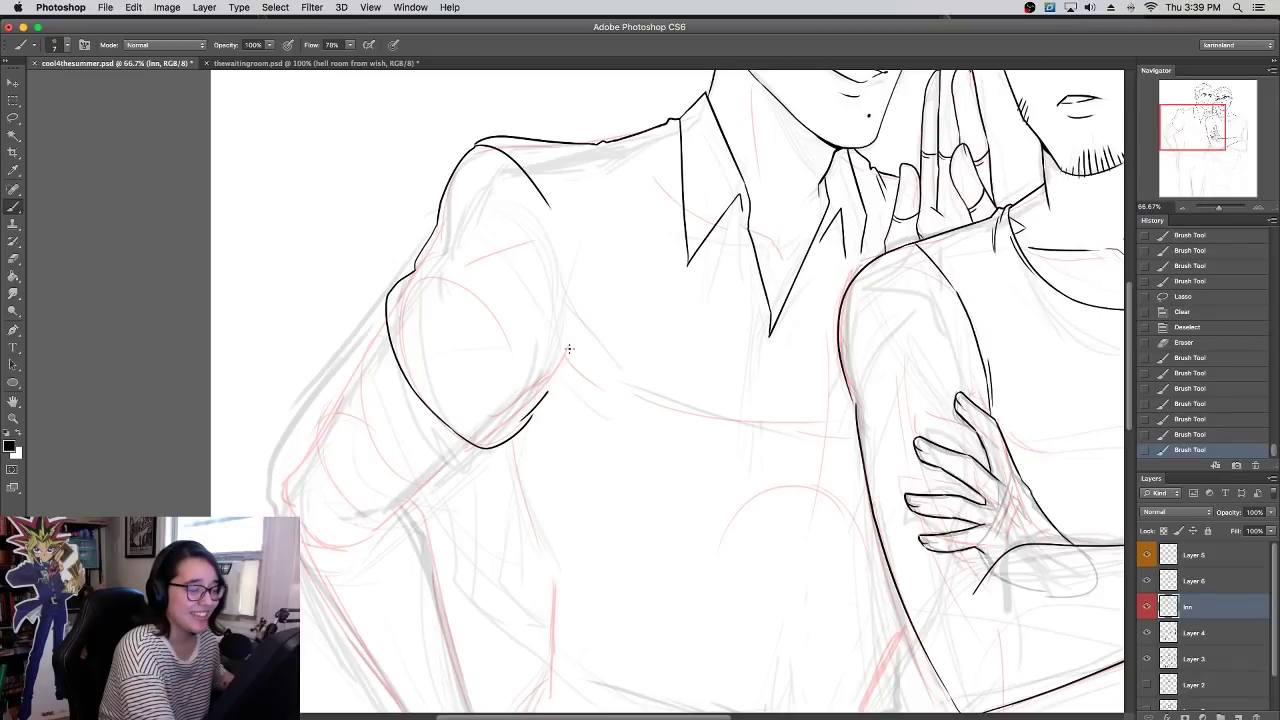
drag(547, 394, 575, 331)
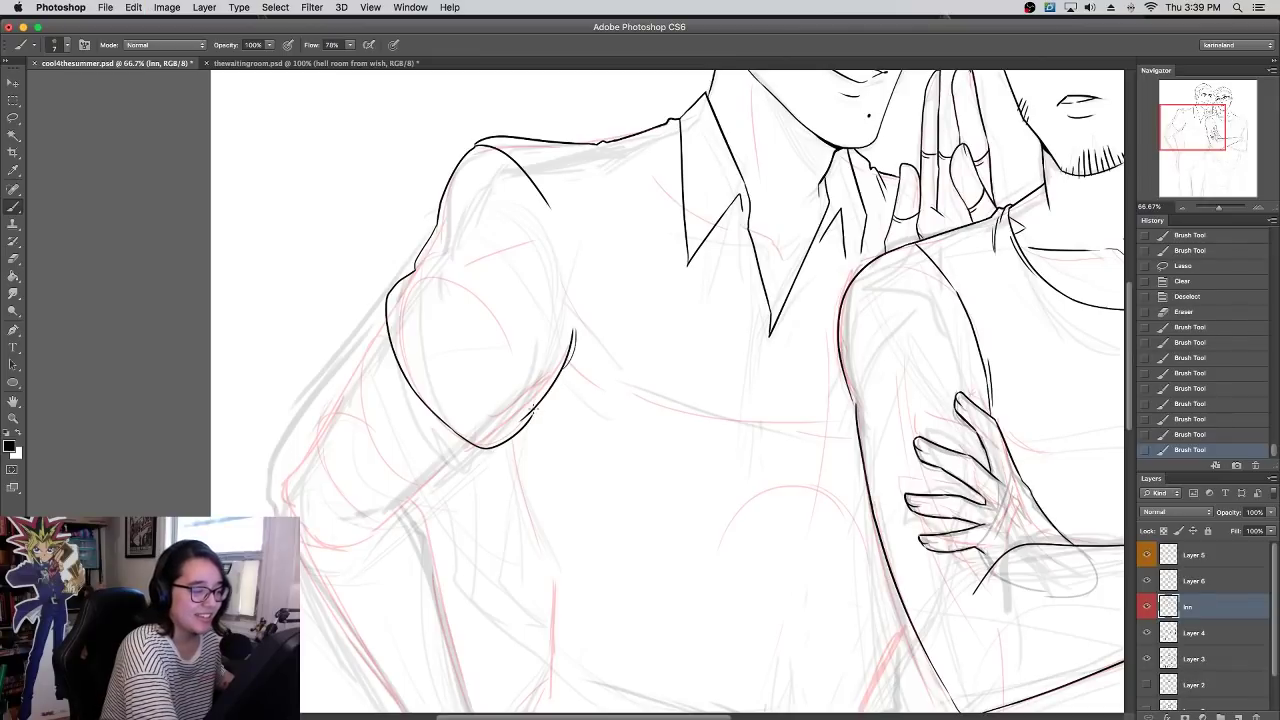
scroll(728, 427, left, 5)
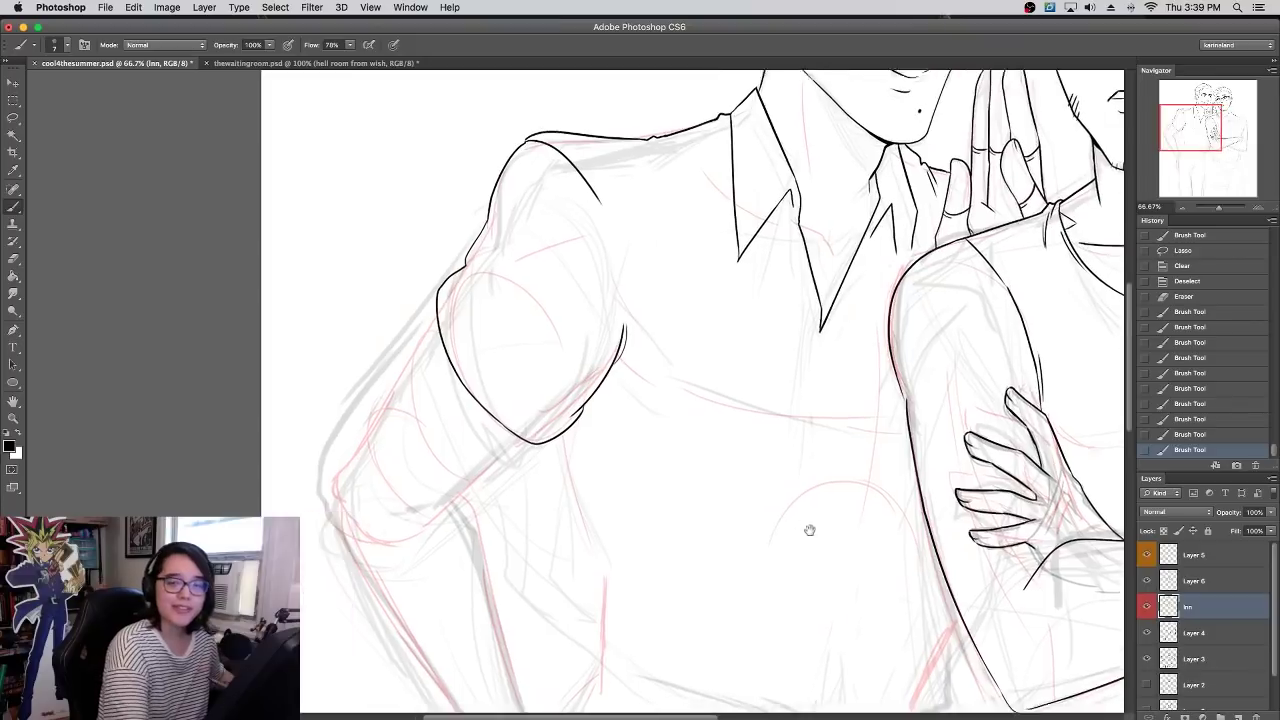
- Ink a second parallel curve below the sleeve hem to form a folded cuff, closing it at the arm's underside
drag(486, 298, 498, 395)
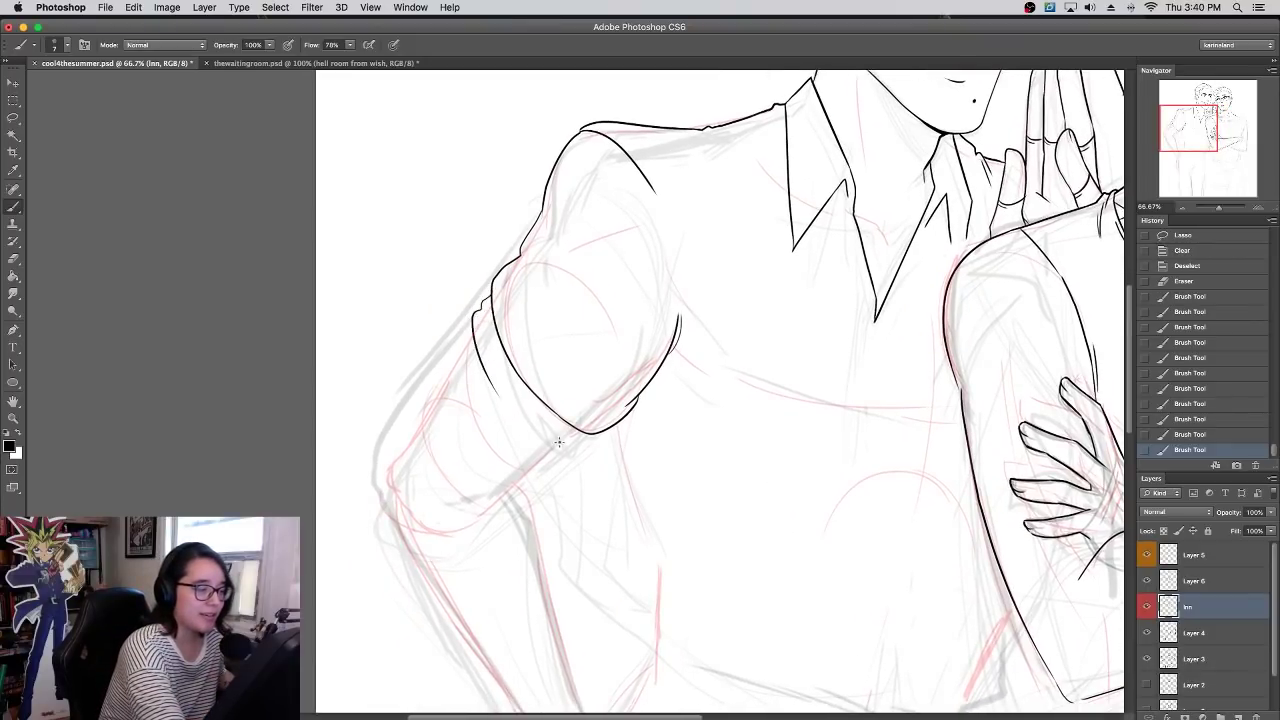
drag(492, 388, 590, 452)
key(super+z)
drag(491, 382, 579, 443)
key(super+z)
mouse_move(491, 382)
mouse_down()
mouse_move(610, 436)
mouse_move(566, 379)
mouse_move(585, 450)
mouse_up()
mouse_move(801, 453)
mouse_down()
mouse_move(654, 624)
mouse_move(841, 516)
mouse_move(870, 560)
mouse_up()
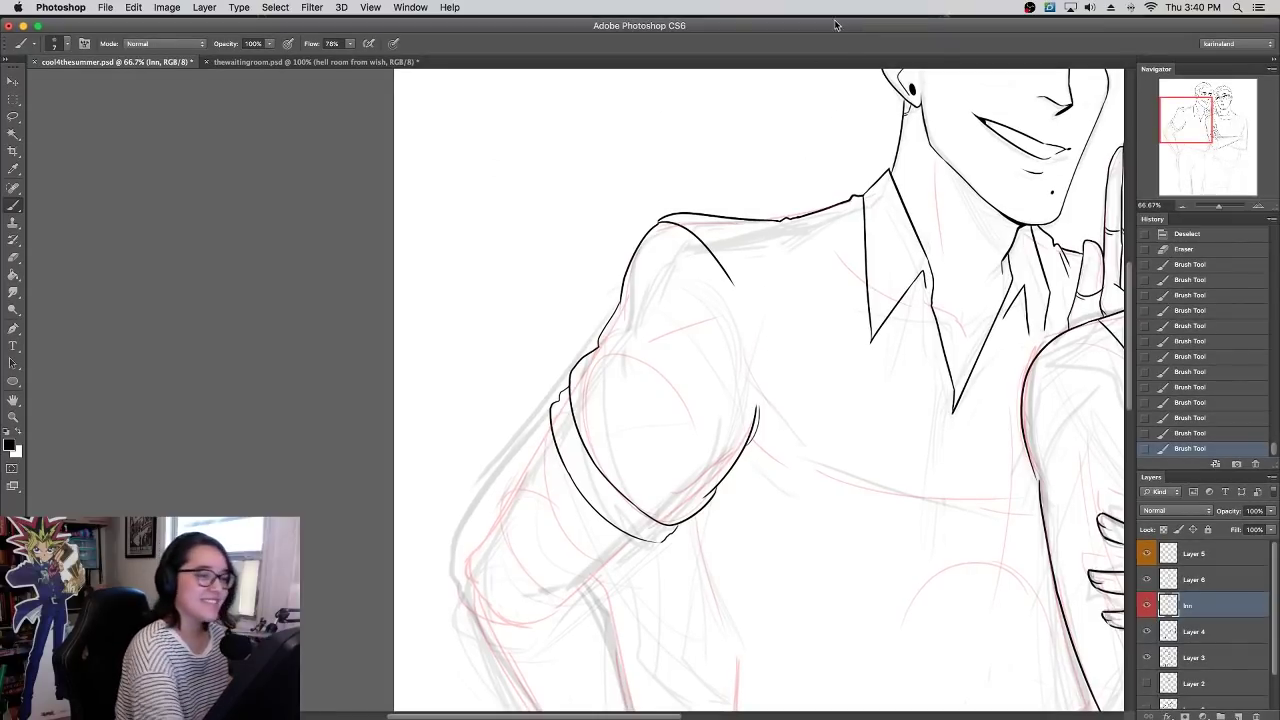
- Ink the underside of the smiling man's upper arm from the cuff down to the inner elbow
mouse_move(768, 348)
mouse_down()
mouse_move(653, 313)
mouse_move(656, 331)
mouse_up()
scroll(699, 333, right, 5)
scroll(699, 333, down, 4)
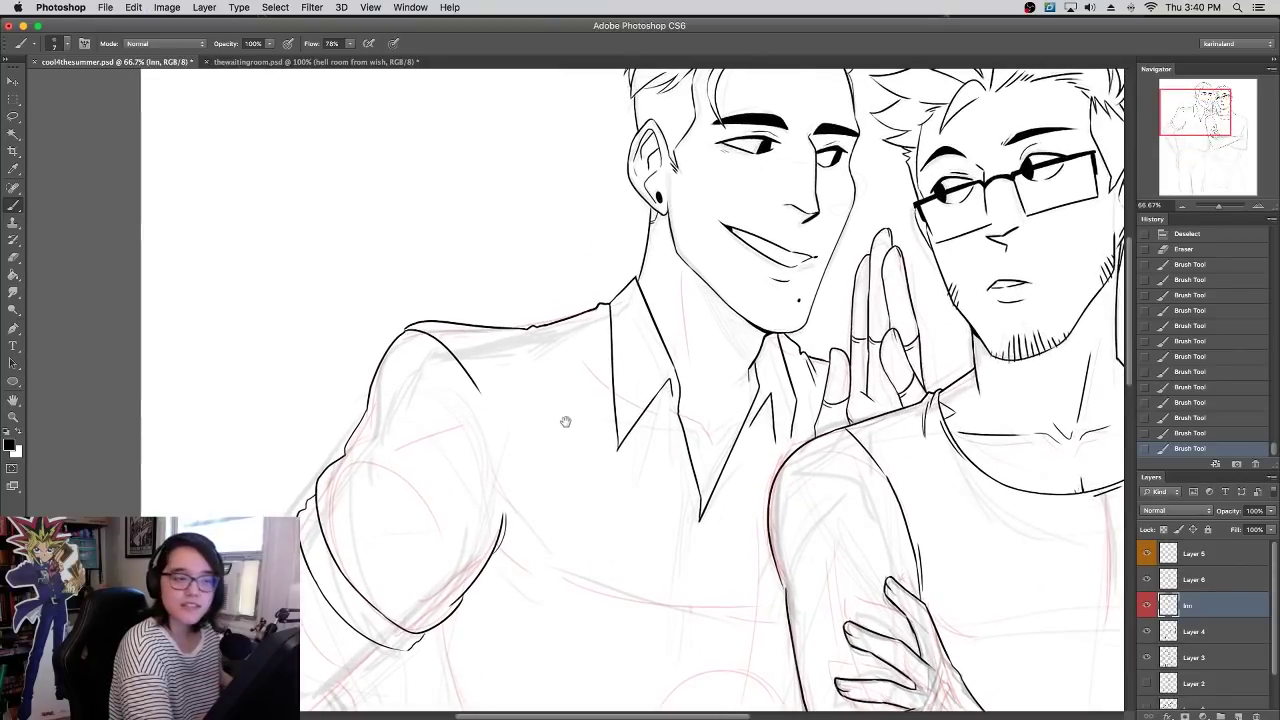
scroll(757, 317, left, 3)
scroll(757, 317, down, 4)
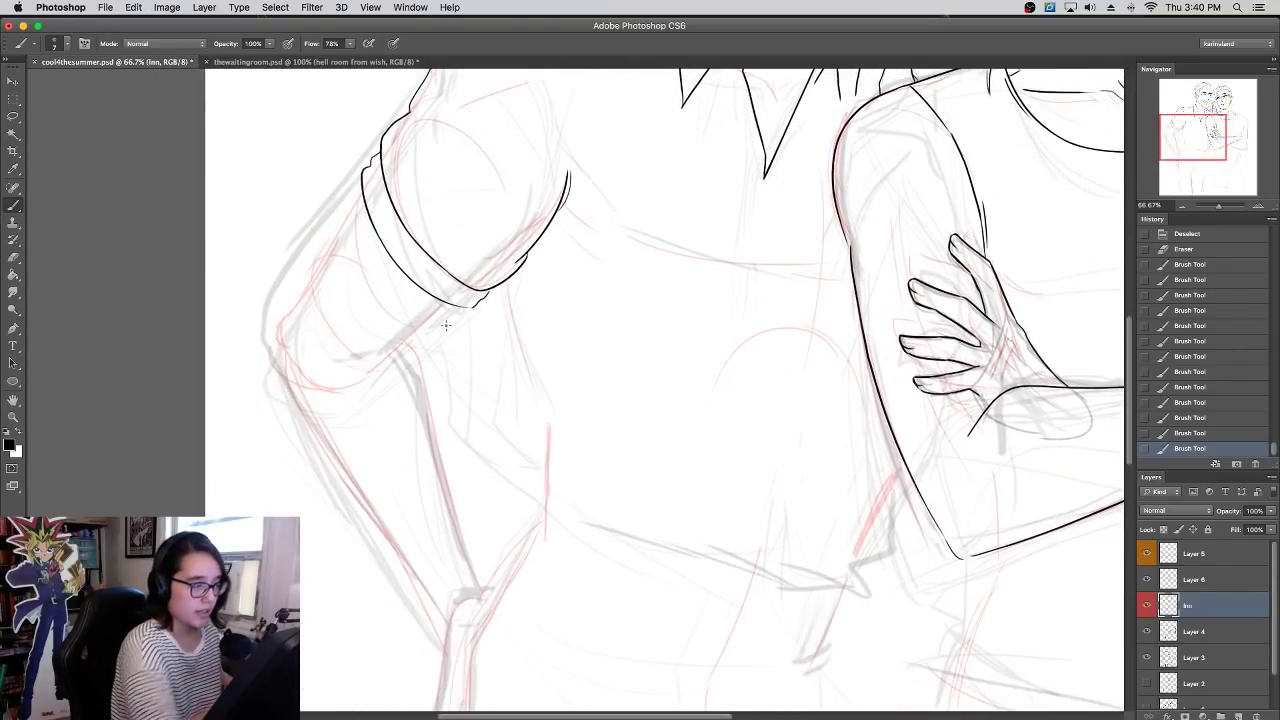
mouse_move(450, 302)
mouse_down()
mouse_move(383, 357)
mouse_move(410, 334)
mouse_up()
key(super+z)
key(super+z)
key(ctrl+z)
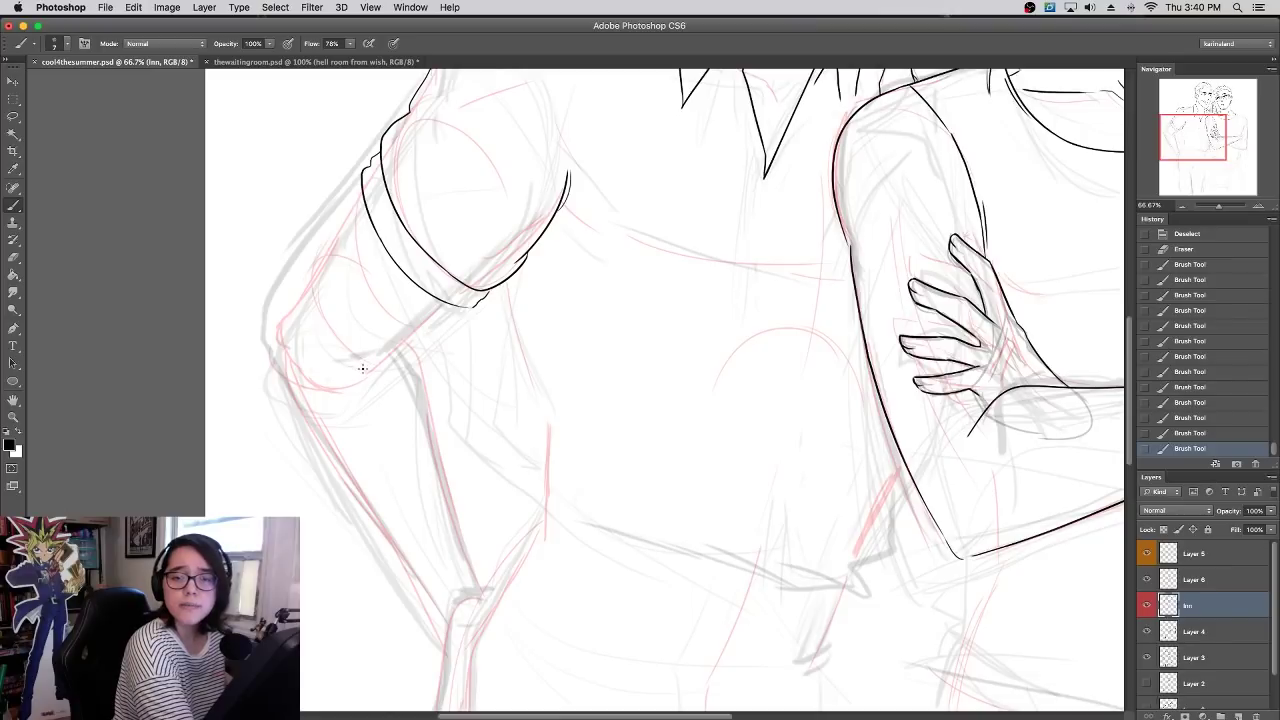
drag(452, 297, 381, 354)
key(super+z)
key(super+z)
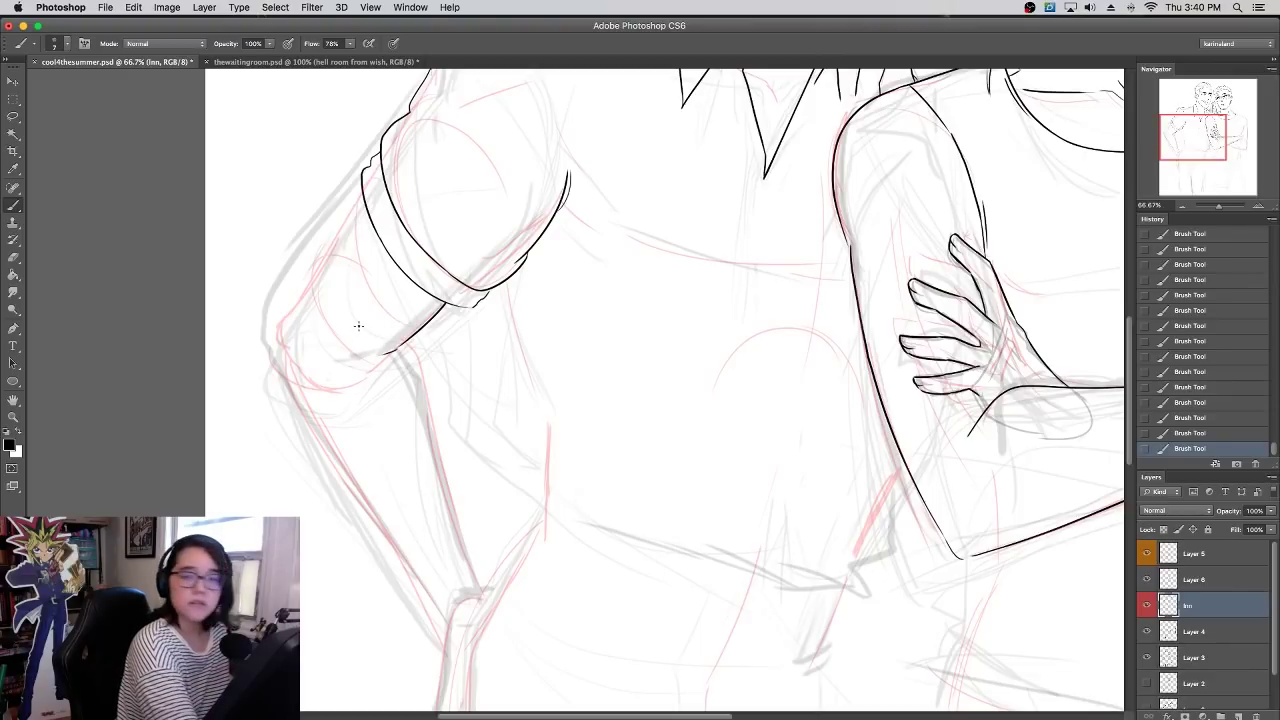
- Add a short crease line at the smiling man's inner elbow, continuing the arm's underside
key(super+z)
mouse_move(403, 343)
mouse_down()
mouse_move(336, 360)
mouse_move(372, 363)
mouse_up()
key(super+z)
key(super+z)
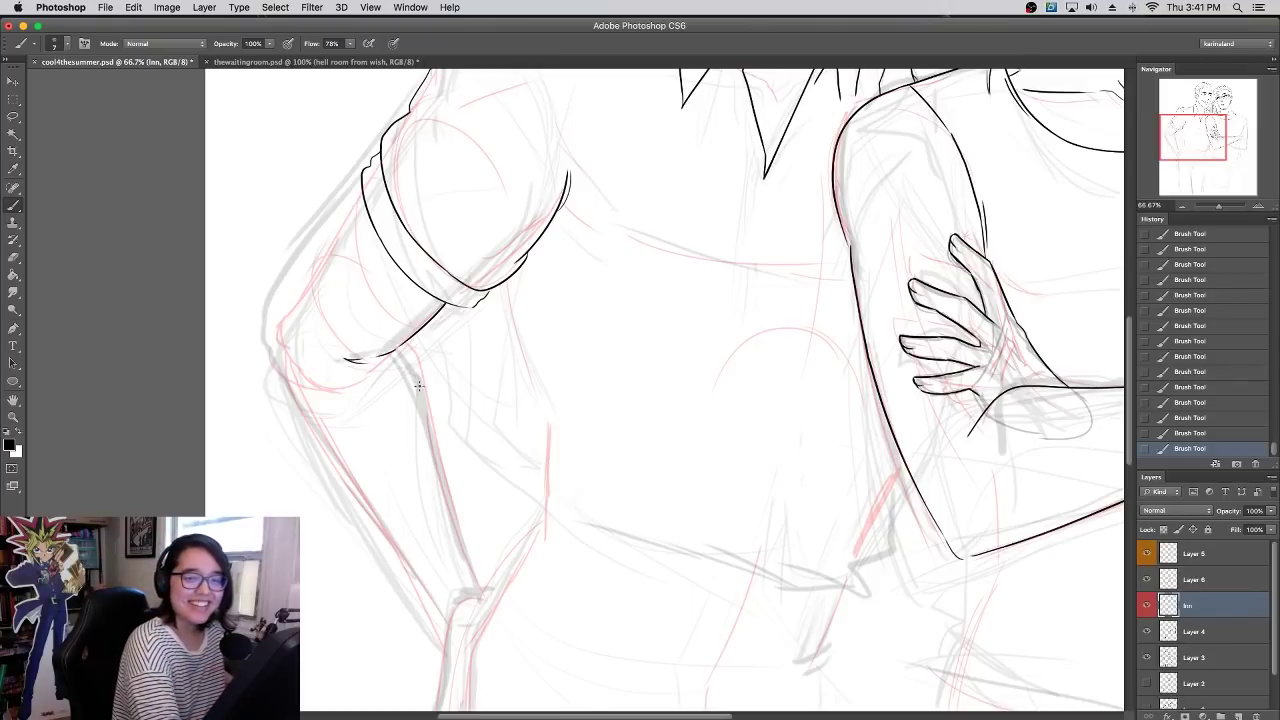
- Ink the inner edge of the smiling man's forearm from the elbow bend down to the wrist
drag(410, 345, 480, 565)
key(super+z)
mouse_move(414, 404)
mouse_down()
mouse_move(476, 578)
mouse_move(430, 375)
mouse_move(486, 605)
mouse_up()
key(super+z)
key(super+z)
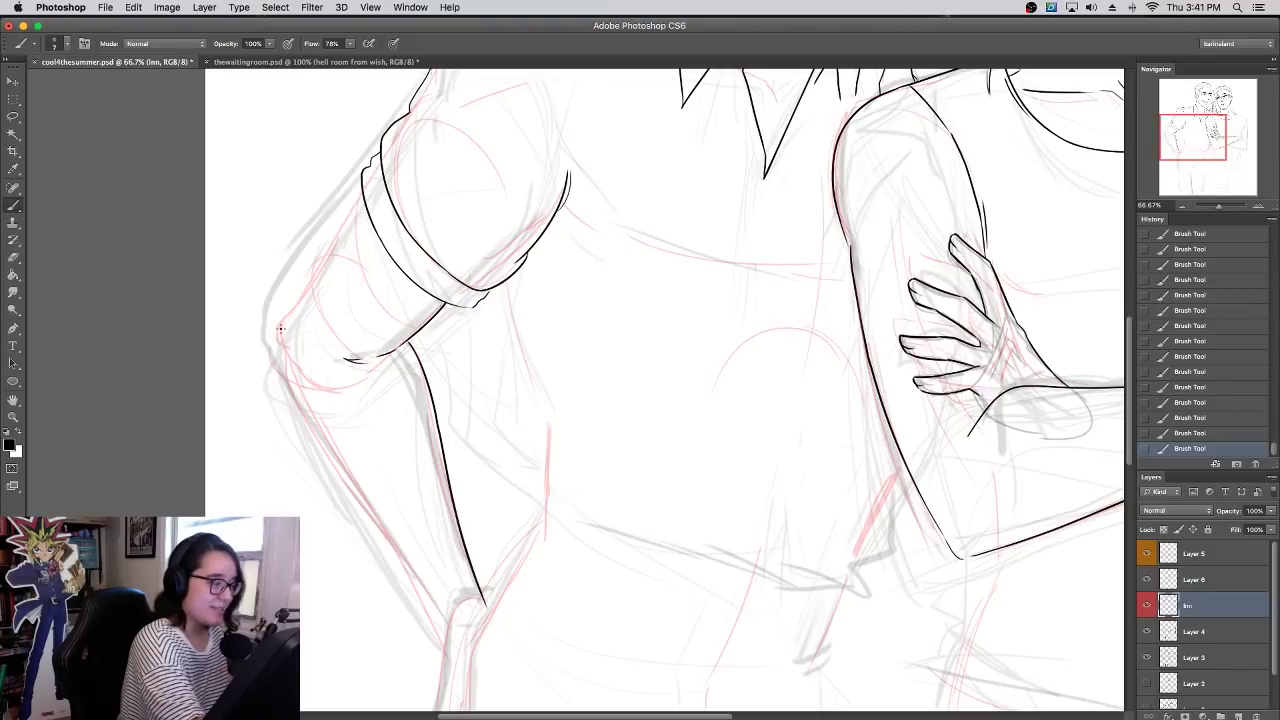
- Ink the upper arm's outer edge between the cuff and the elbow point, and reinforce the inner elbow crease
mouse_move(284, 366)
mouse_down()
mouse_move(272, 333)
mouse_move(354, 205)
mouse_up()
key(super+z)
drag(273, 334, 346, 203)
key(super+z)
drag(273, 333, 338, 223)
drag(288, 305, 355, 200)
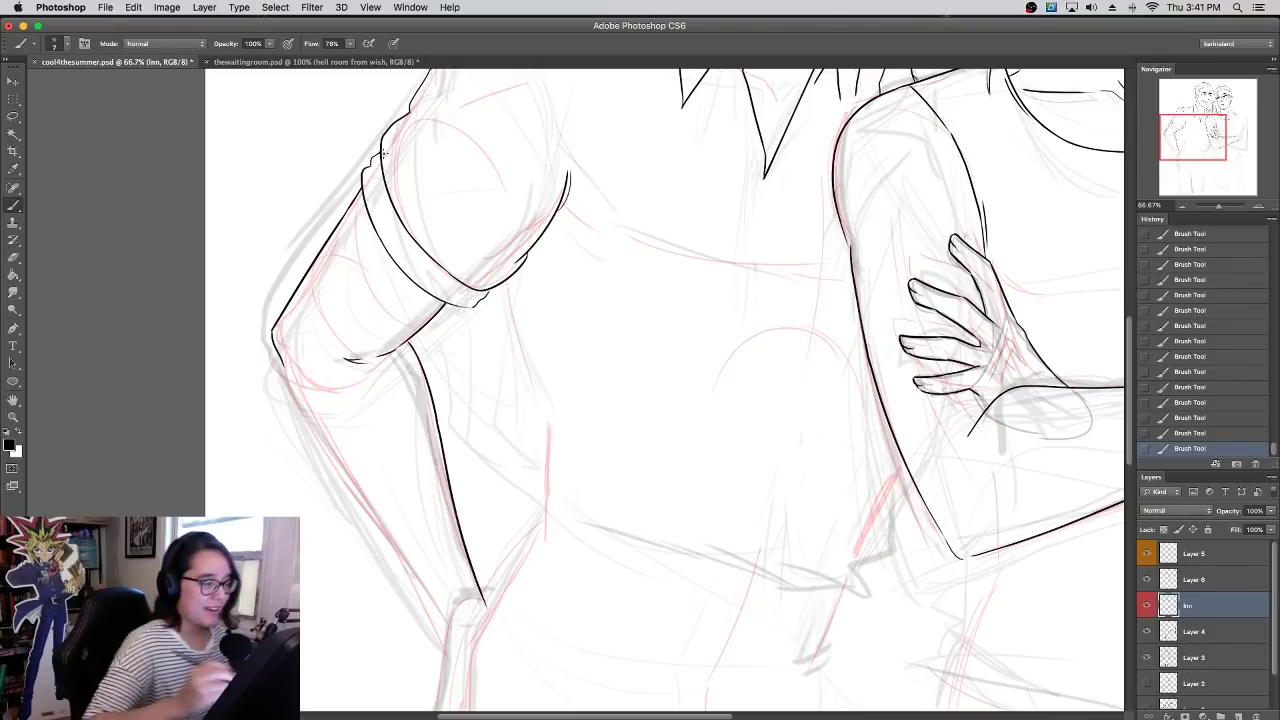
mouse_move(332, 359)
mouse_down()
mouse_move(382, 356)
mouse_move(368, 363)
mouse_up()
key(super+z)
key(super+z)
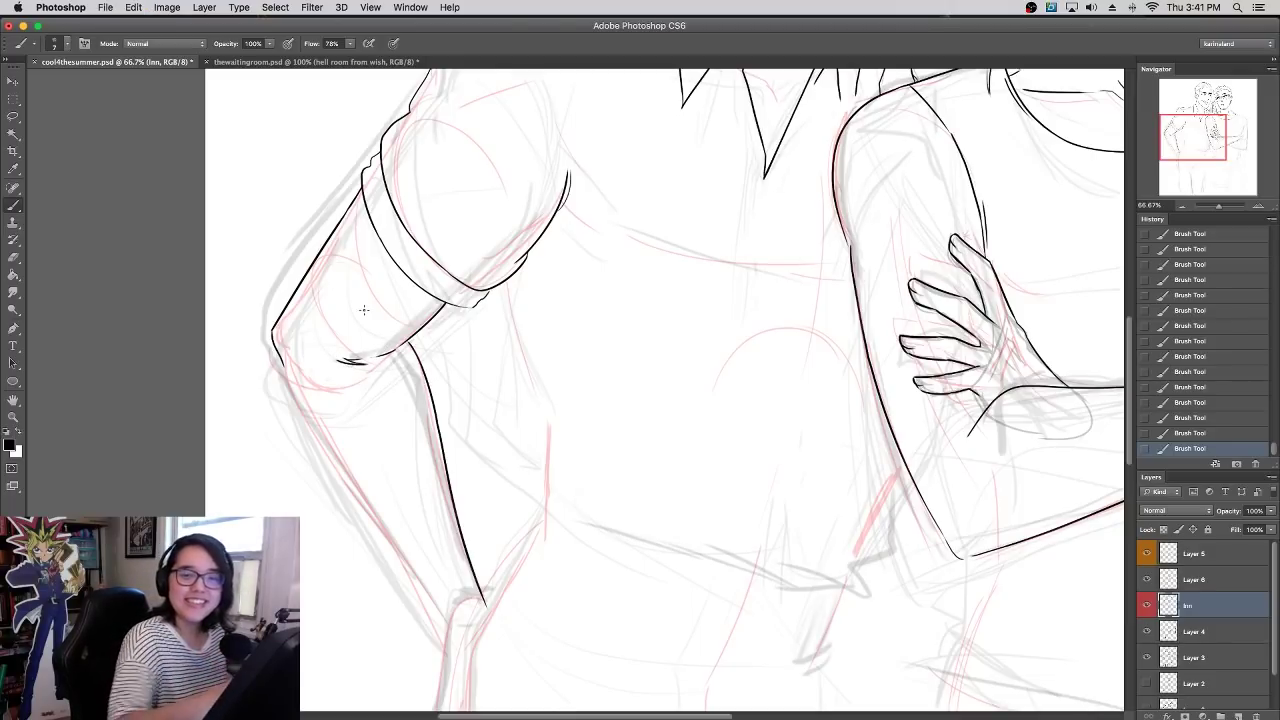
- Ink the forearm's outer edge from the elbow down to the wrist and erase the excess line beyond the wrist
scroll(424, 300, down, 3)
drag(285, 312, 448, 580)
key(super+z)
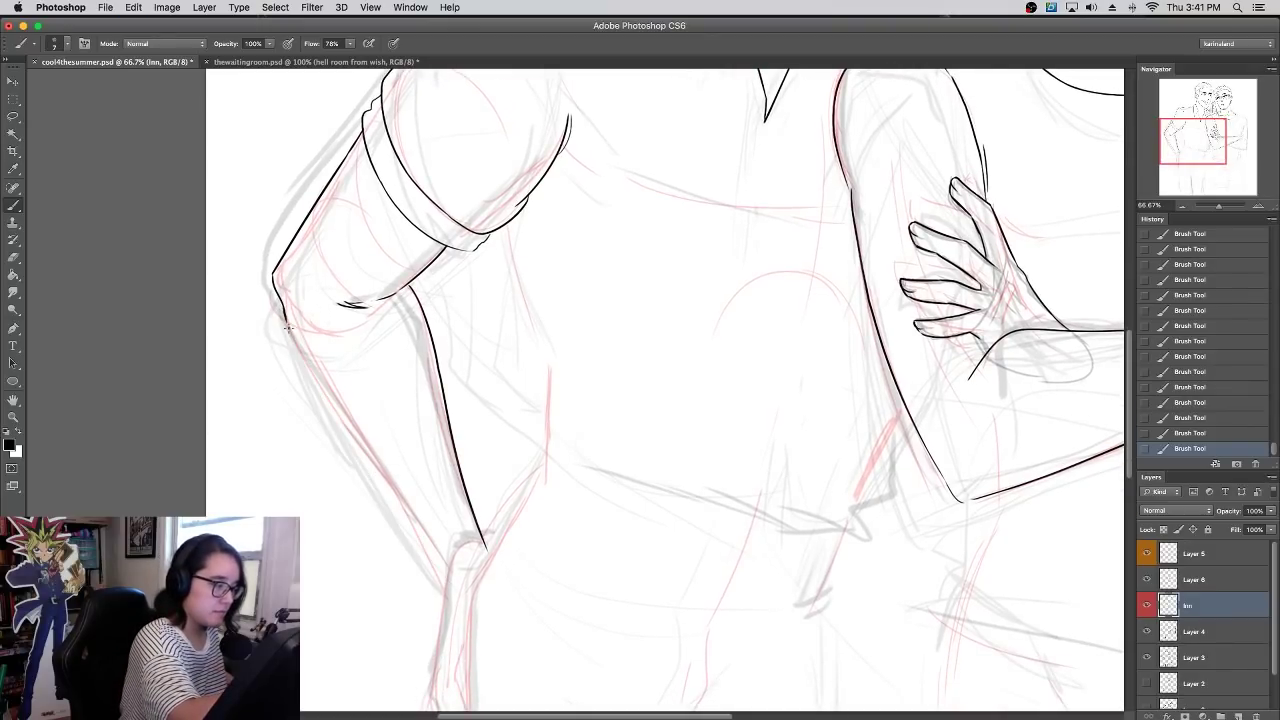
drag(287, 324, 454, 575)
key(super+z)
mouse_move(287, 320)
mouse_down()
mouse_move(450, 596)
mouse_move(288, 322)
mouse_move(412, 534)
mouse_up()
key(super+z)
key(super+z)
key(super+z)
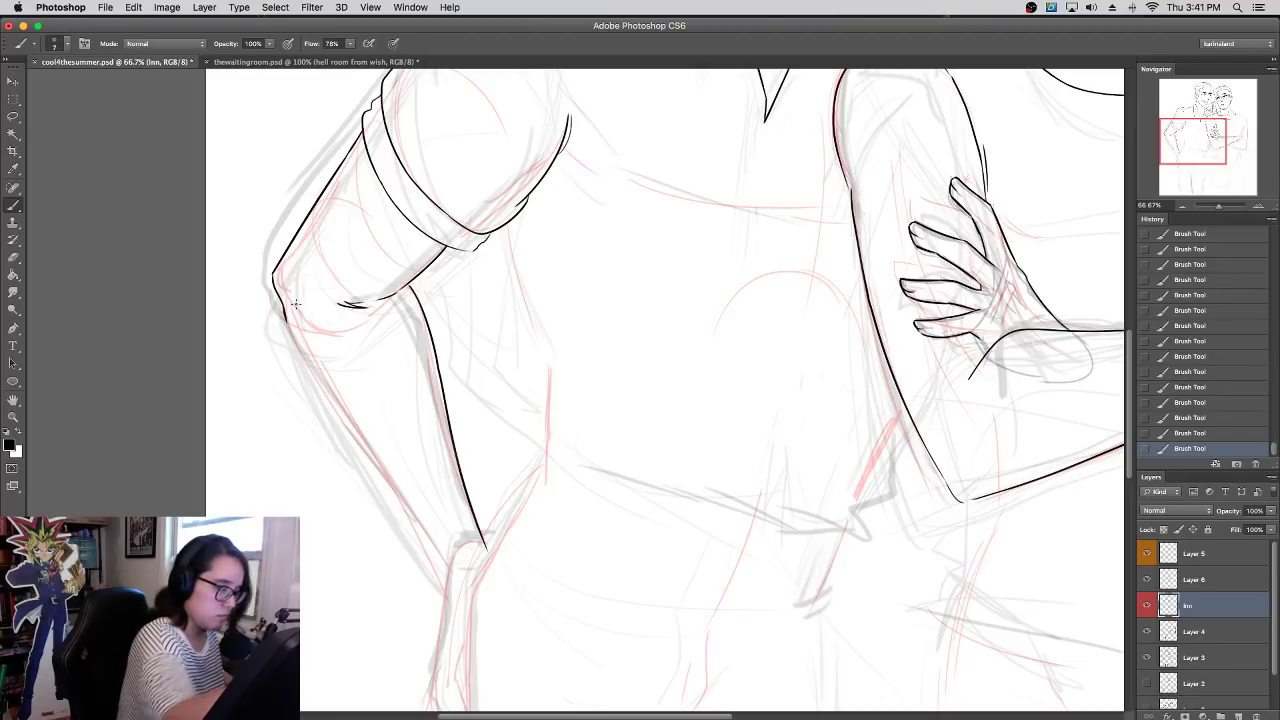
key(super+z)
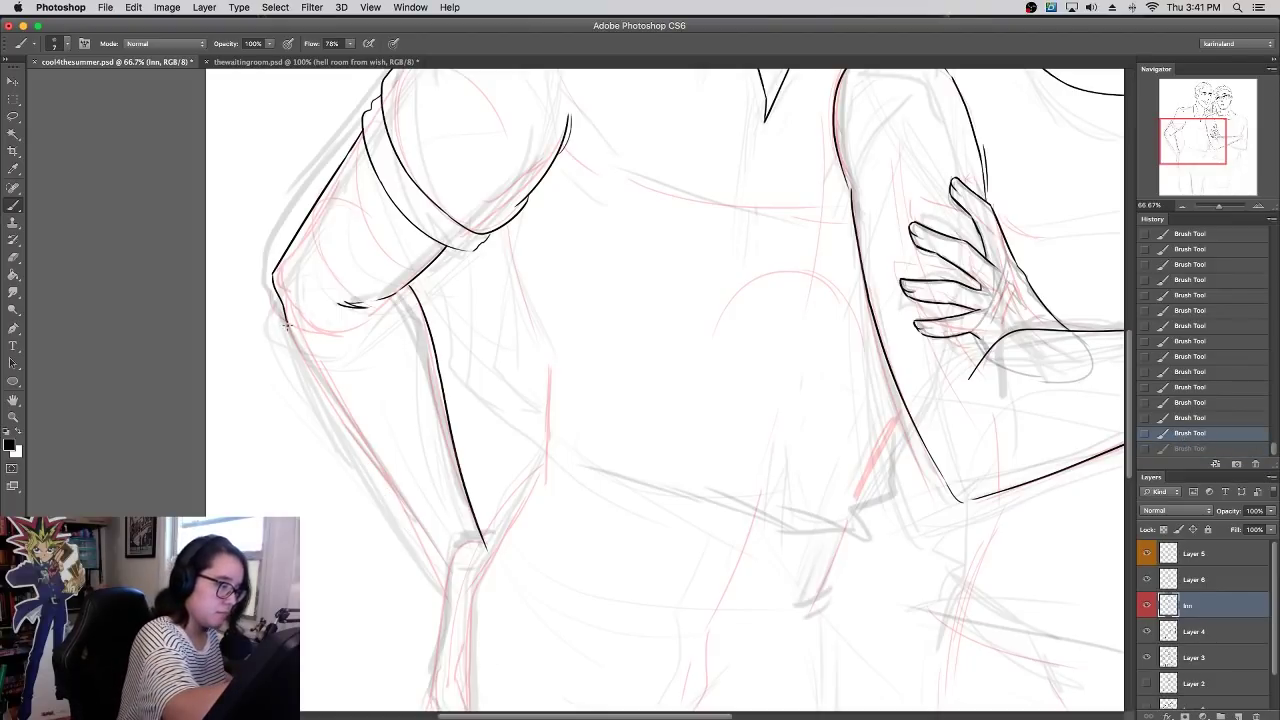
drag(288, 322, 510, 681)
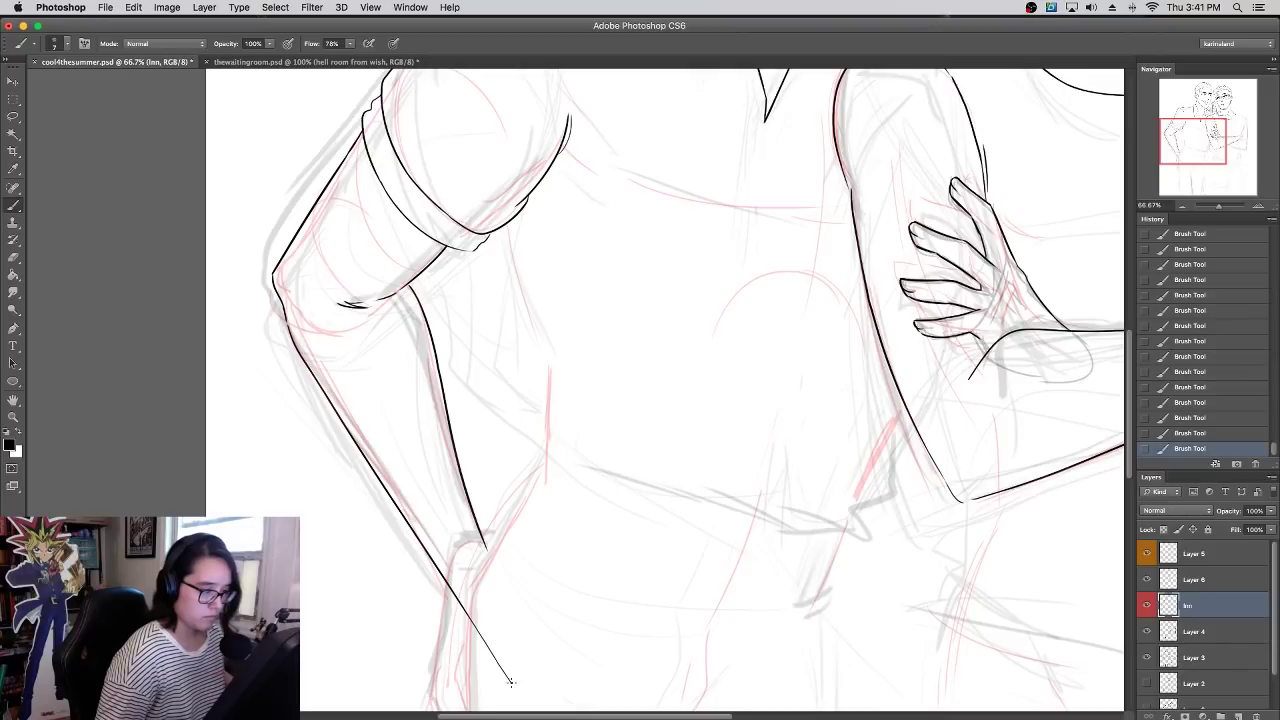
drag(450, 587, 480, 635)
drag(507, 684, 452, 593)
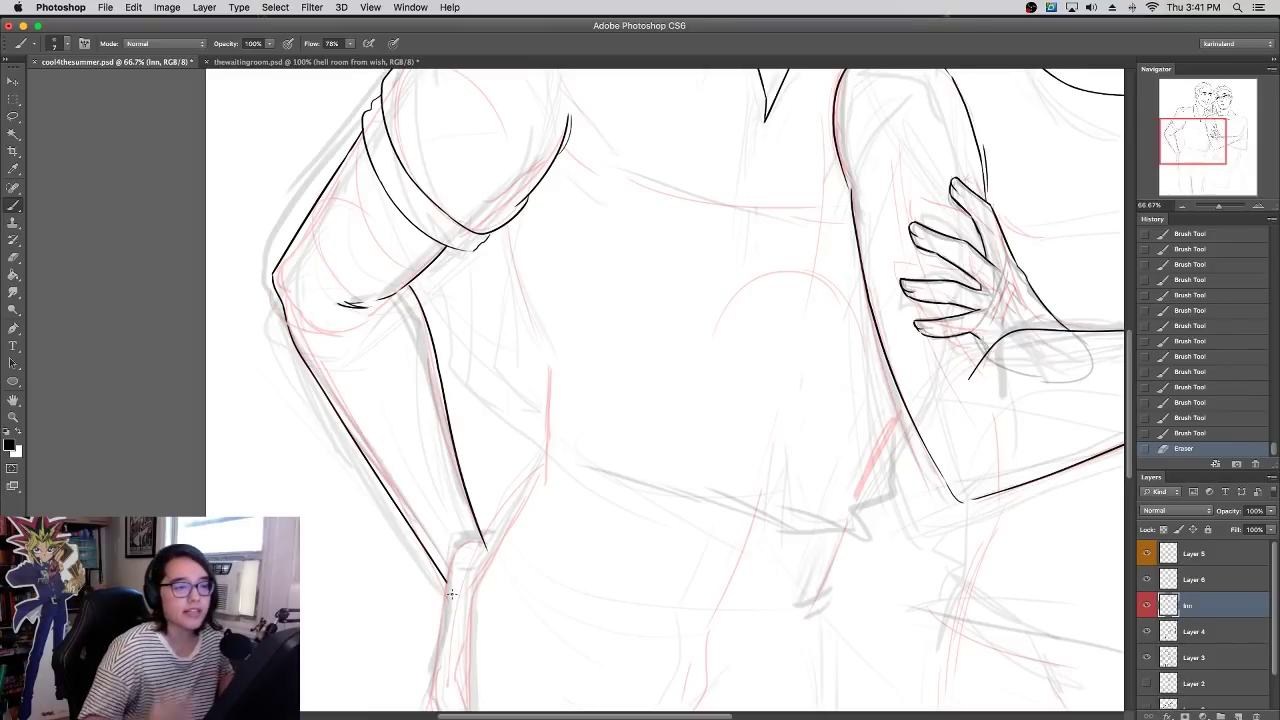
- Try out a loose short sleeve around the bespectacled man's upper arm on a new layer above the line art
mouse_move(686, 243)
mouse_down()
mouse_move(663, 460)
mouse_move(595, 456)
mouse_move(591, 443)
mouse_up()
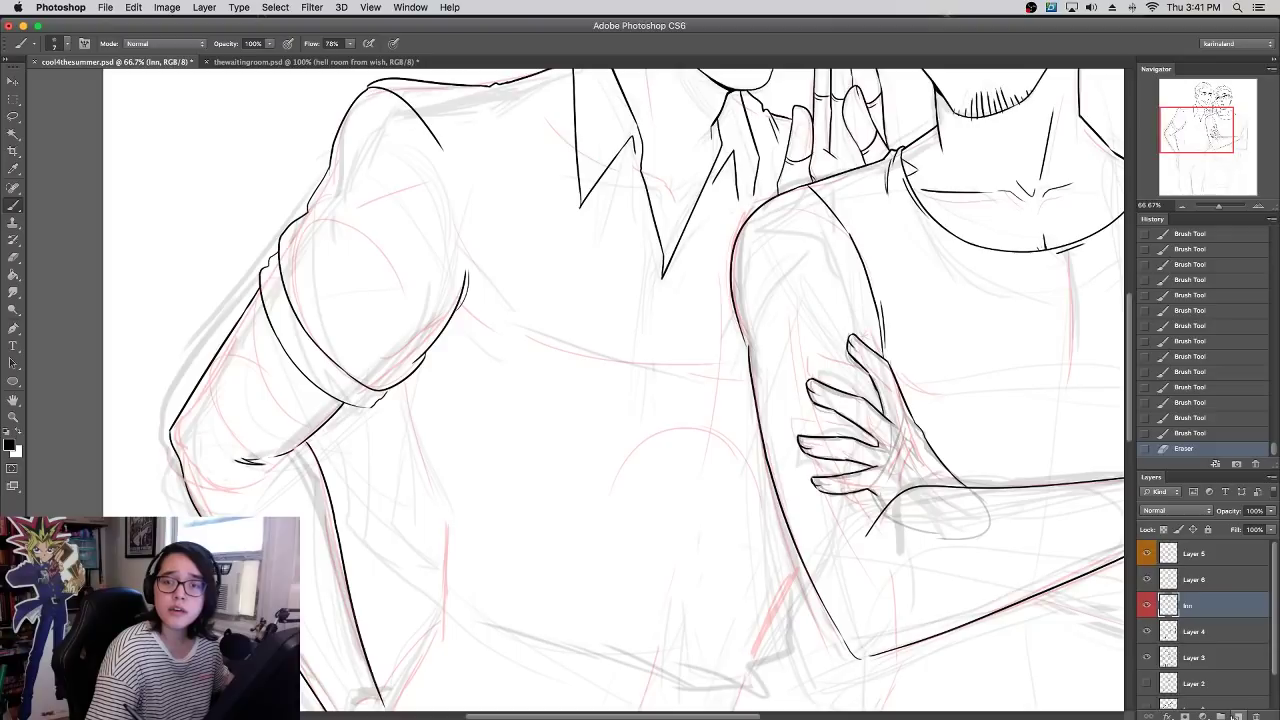
click(1237, 716)
scroll(694, 489, right, 10)
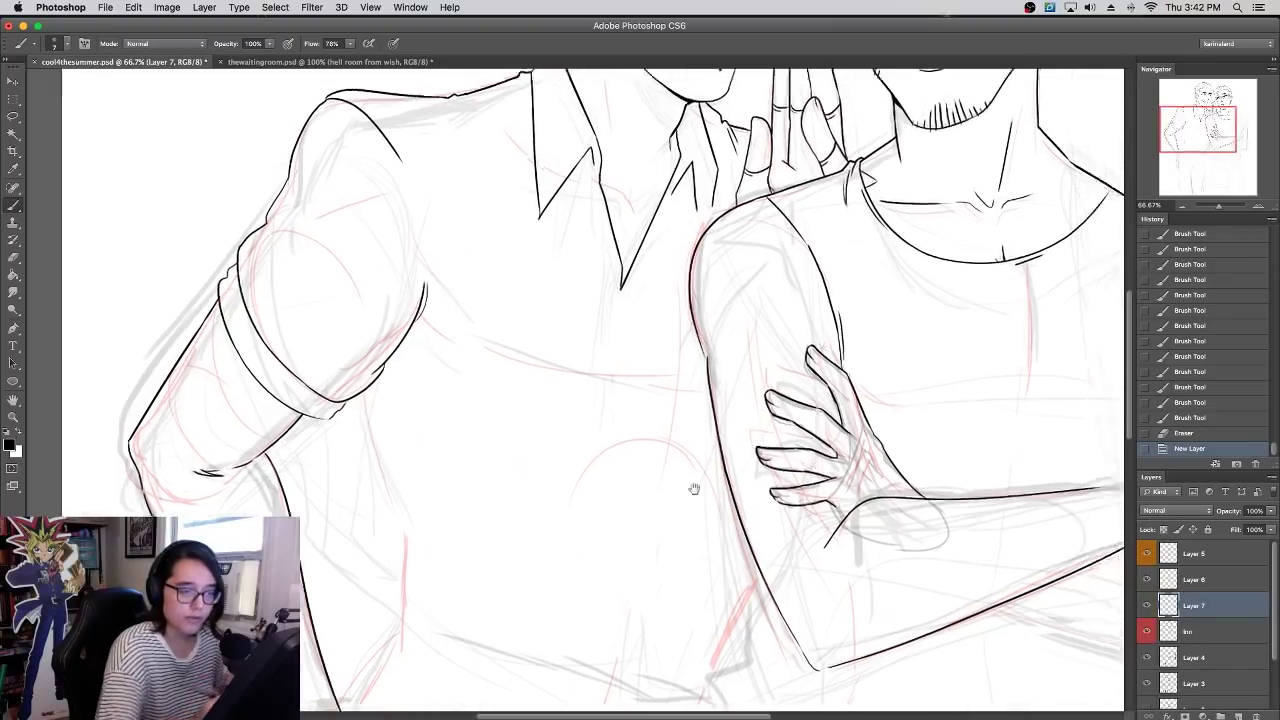
scroll(629, 466, left, 5)
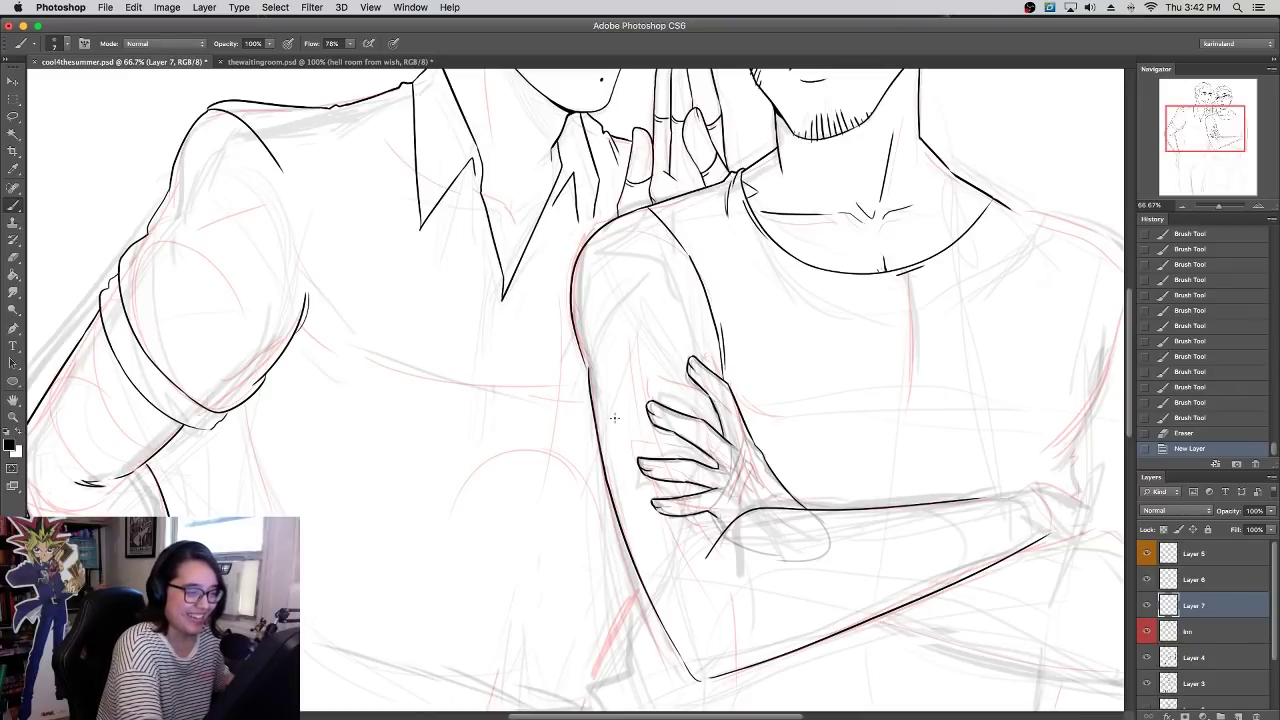
mouse_move(581, 236)
mouse_down()
mouse_move(572, 466)
mouse_move(727, 456)
mouse_up()
key(ctrl+z)
drag(724, 404, 596, 490)
drag(573, 284, 589, 506)
key(super+z)
drag(573, 306, 587, 485)
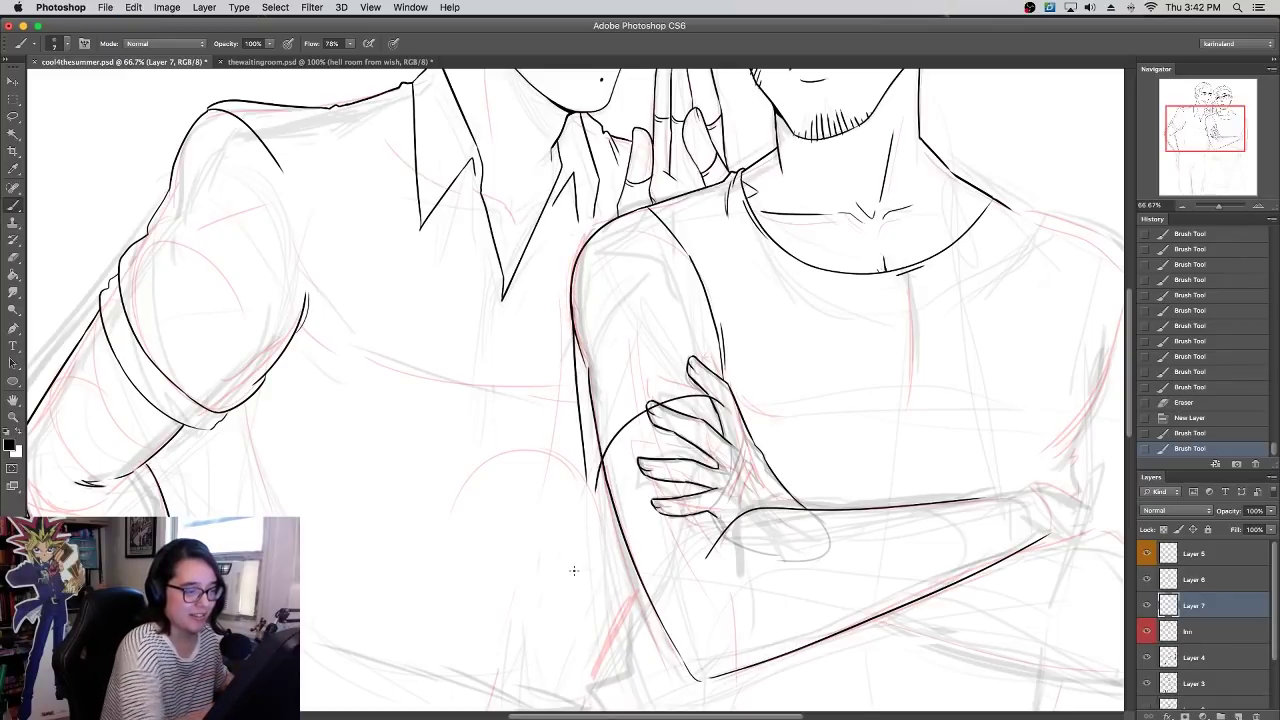
mouse_move(715, 297)
mouse_down()
mouse_move(722, 328)
mouse_move(723, 299)
mouse_up()
key(super+z)
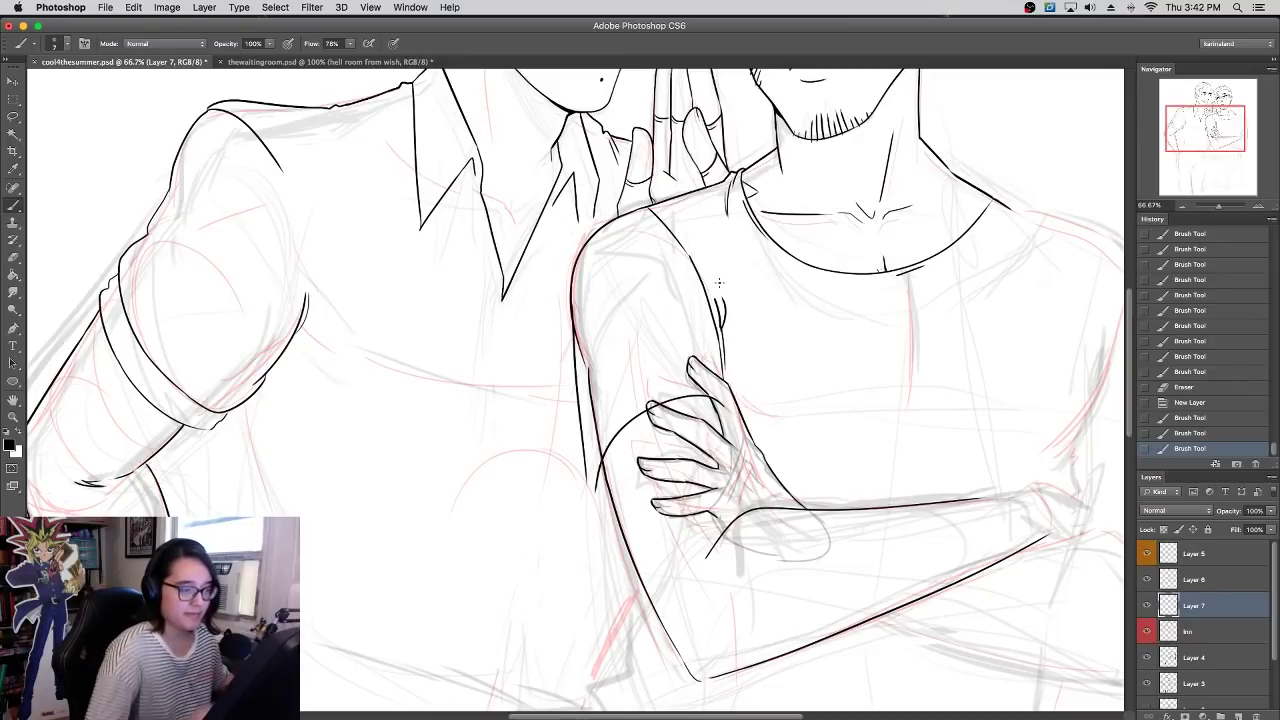
- Try a solid shadow at the trial sleeve's lower corner and a fold line, and delete the trial layer
mouse_move(590, 483)
mouse_down()
mouse_move(600, 470)
mouse_move(614, 510)
mouse_up()
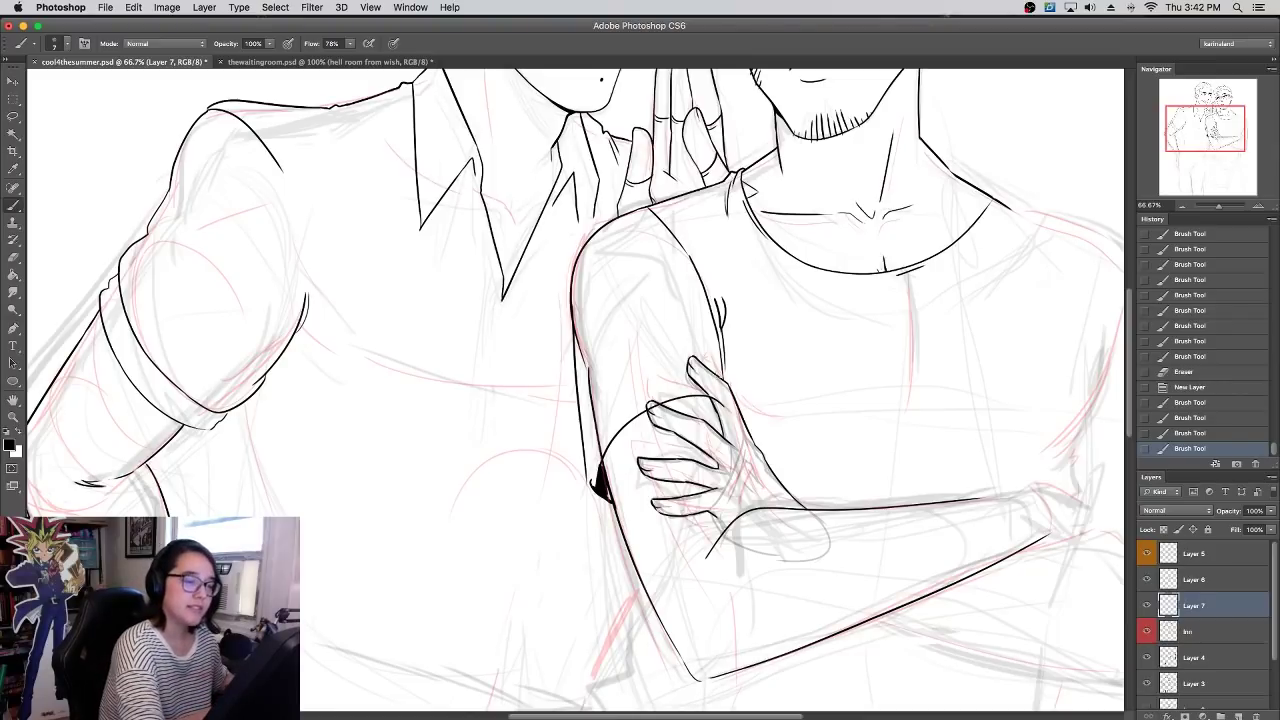
drag(650, 360, 714, 380)
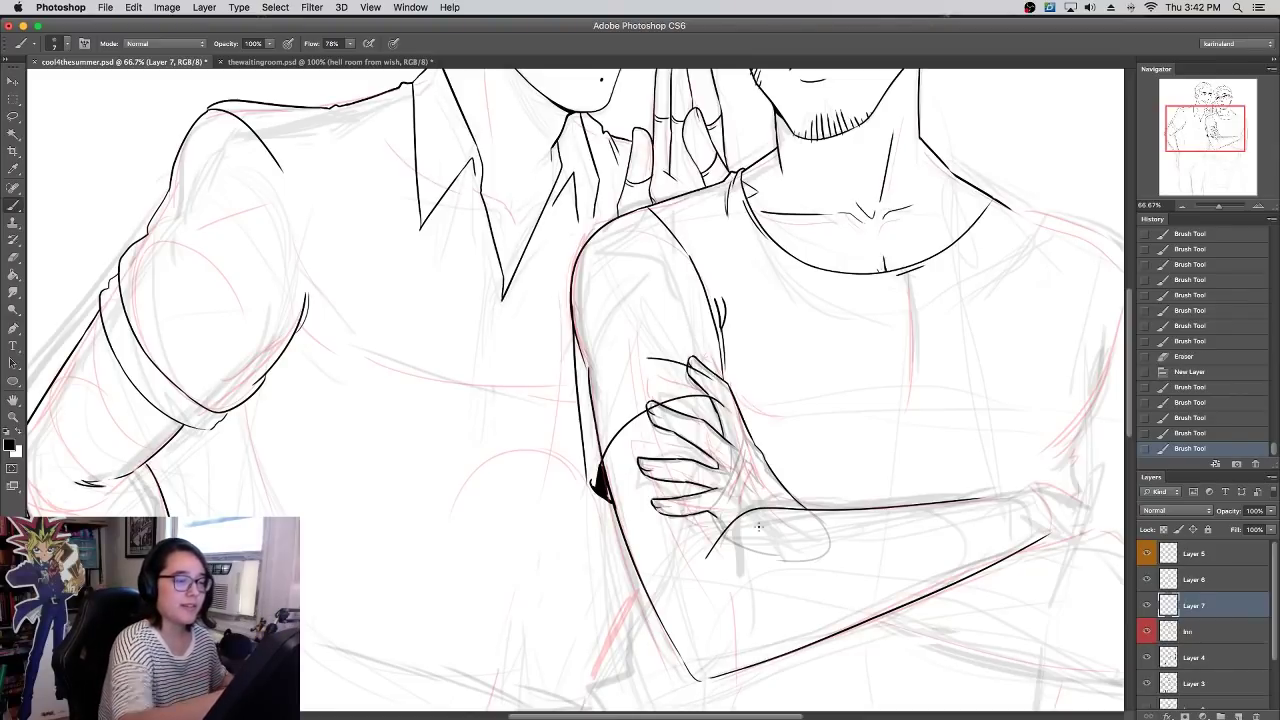
key(super+z)
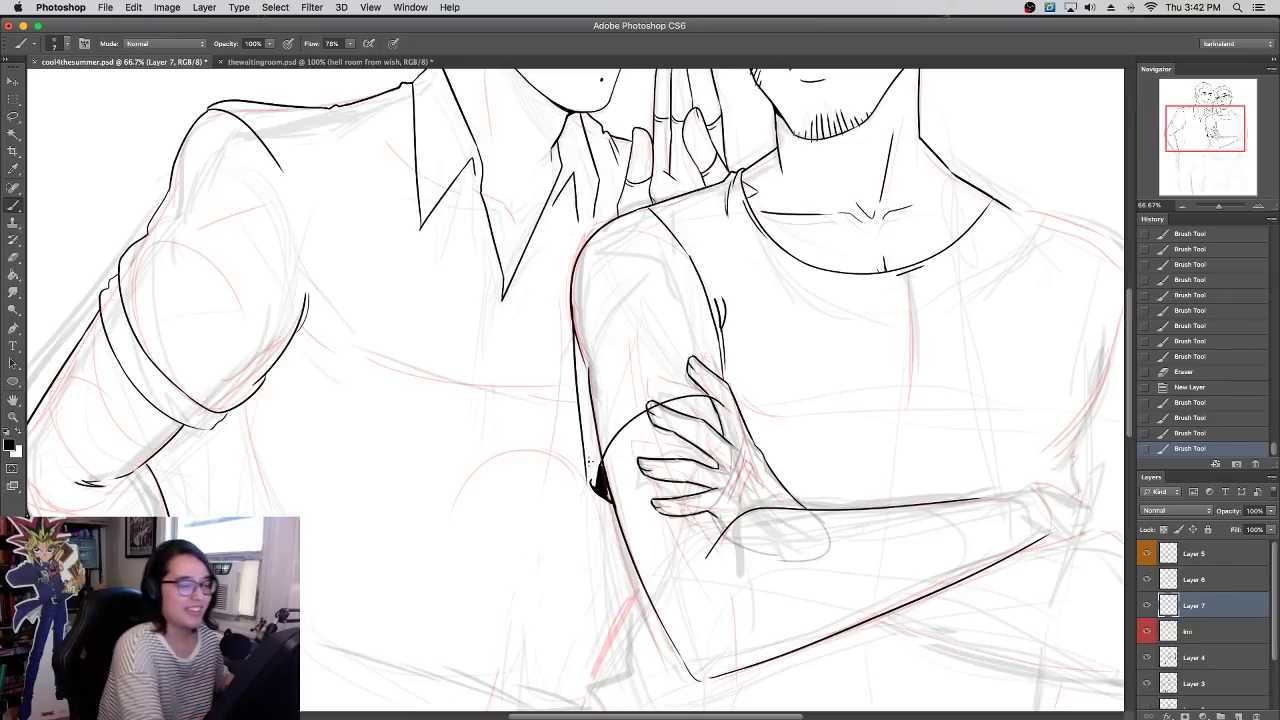
drag(594, 461, 646, 396)
key(super+z)
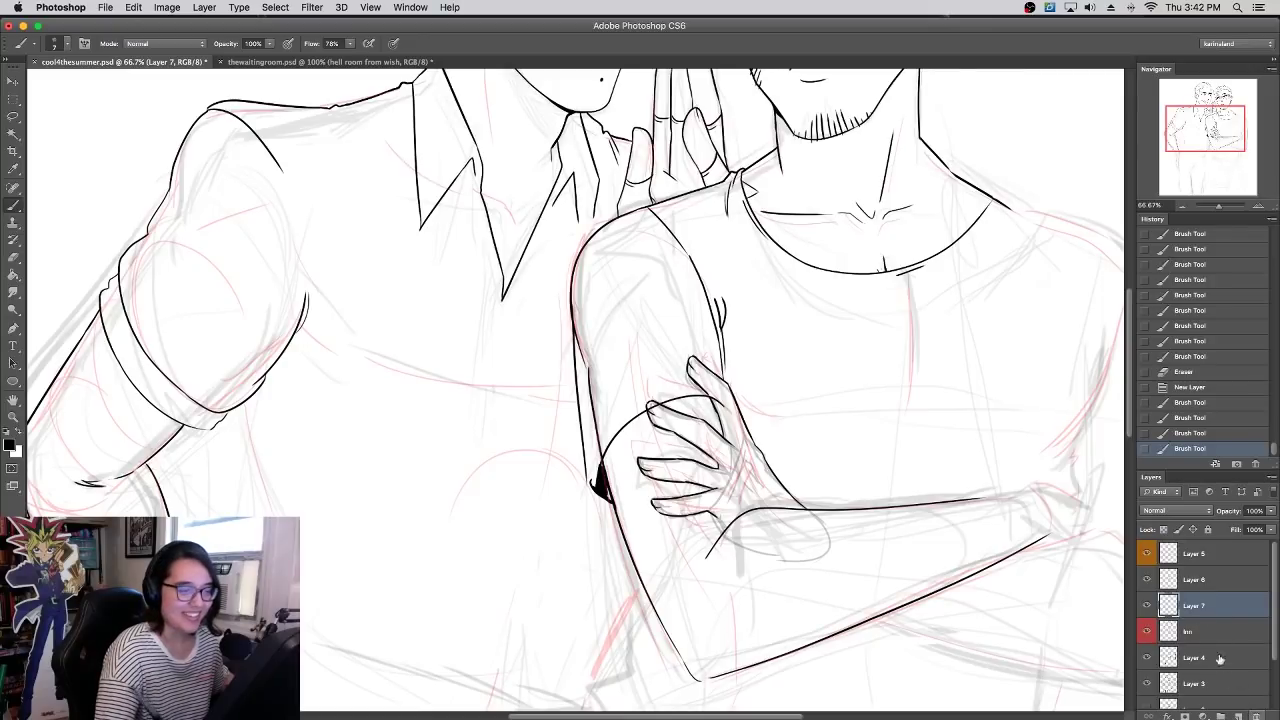
click(1256, 716)
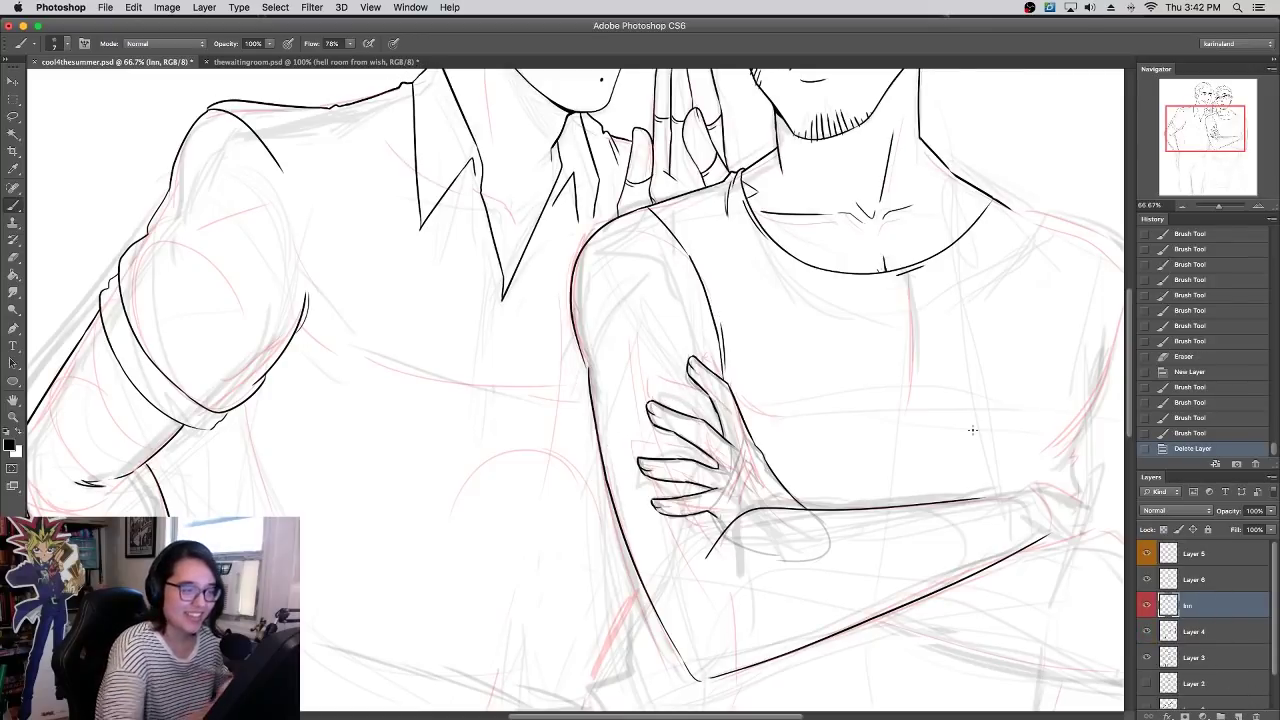
- Hide Layer 6 and make the line-art layer active again
click(1166, 584)
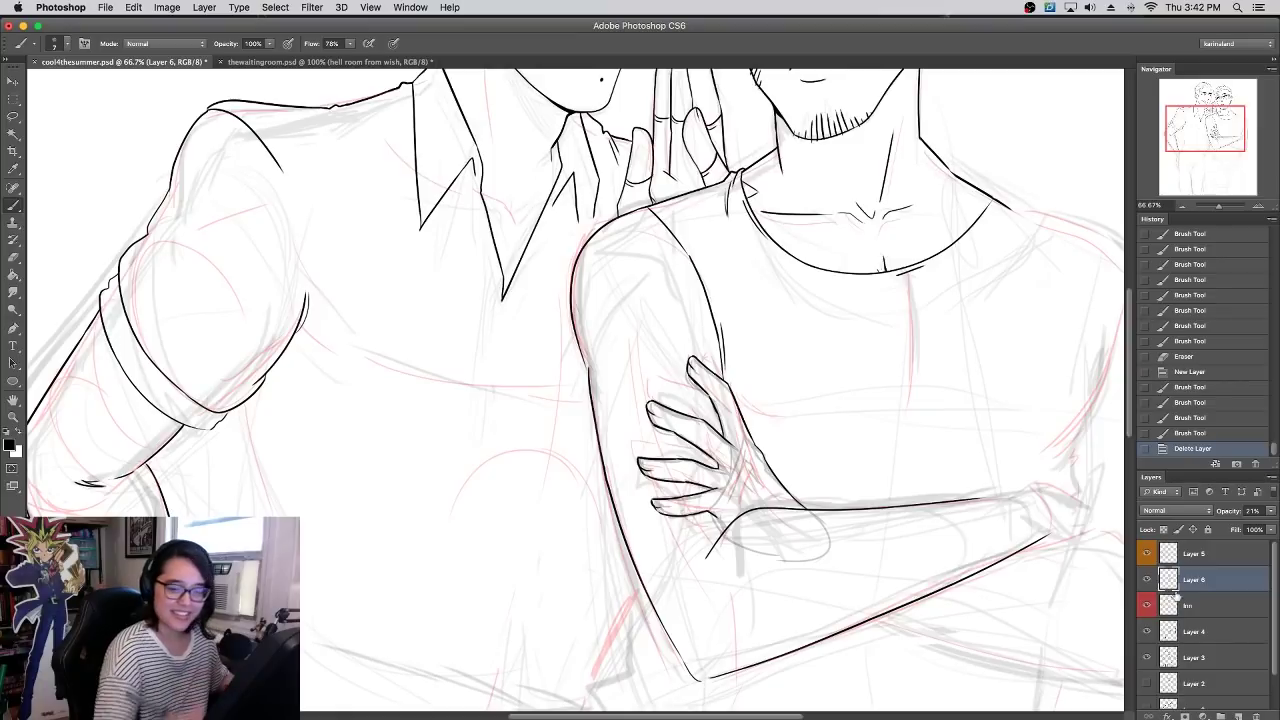
click(1147, 580)
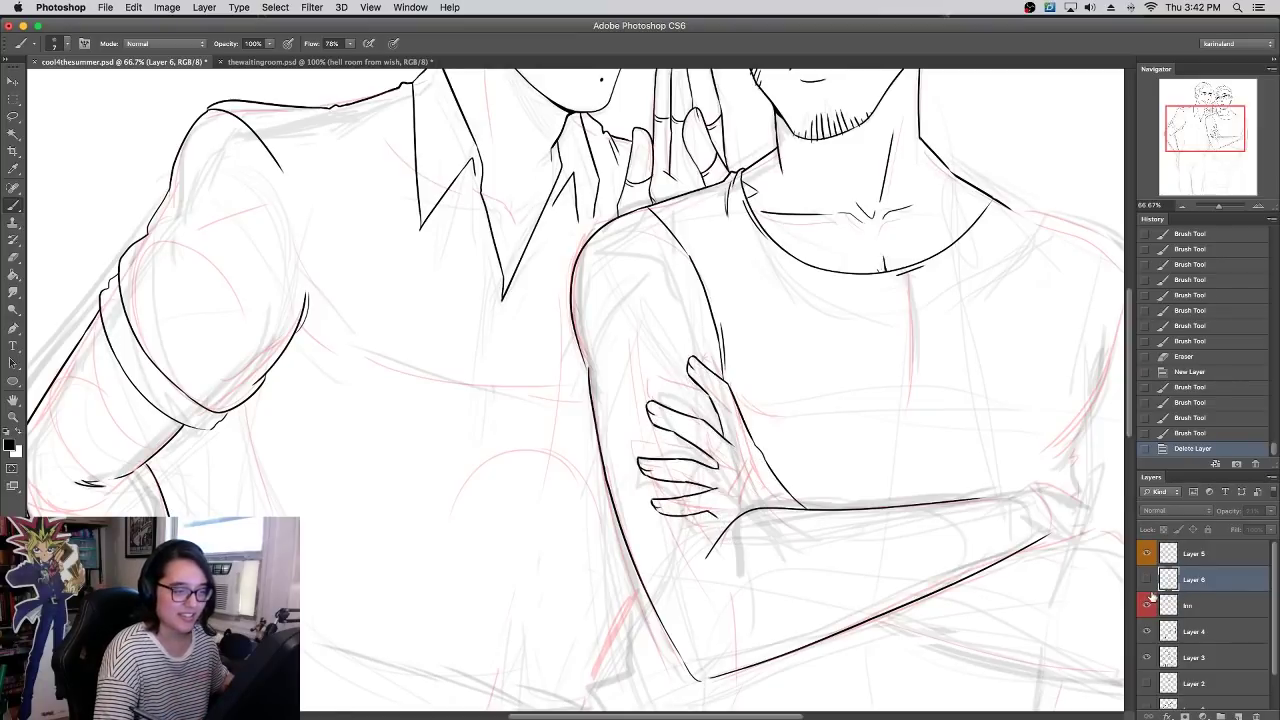
click(1190, 607)
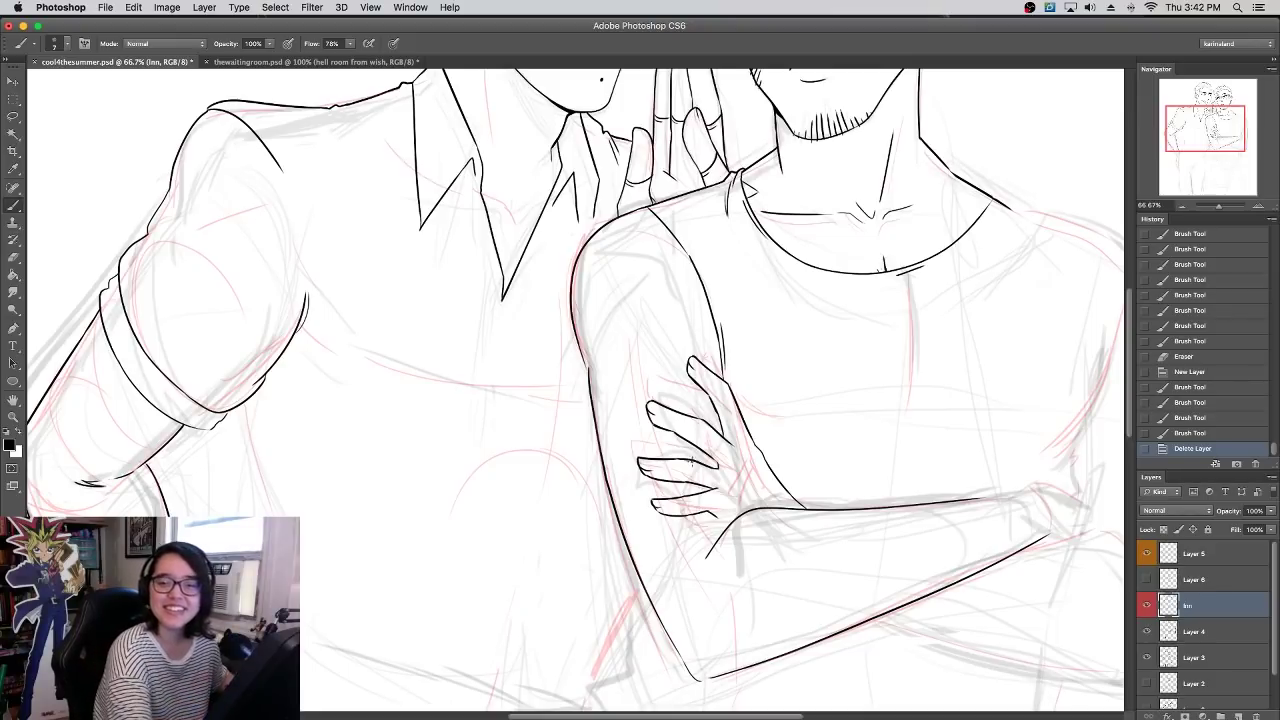
- Ink the lower edge of the gripping hand from the little finger to the crossed forearm
drag(706, 512, 725, 522)
key(super+z)
key(super+z)
- Ink the side edge of the smiling man's shirt below the raised sleeve and the first folded section of its hem
drag(880, 546, 993, 490)
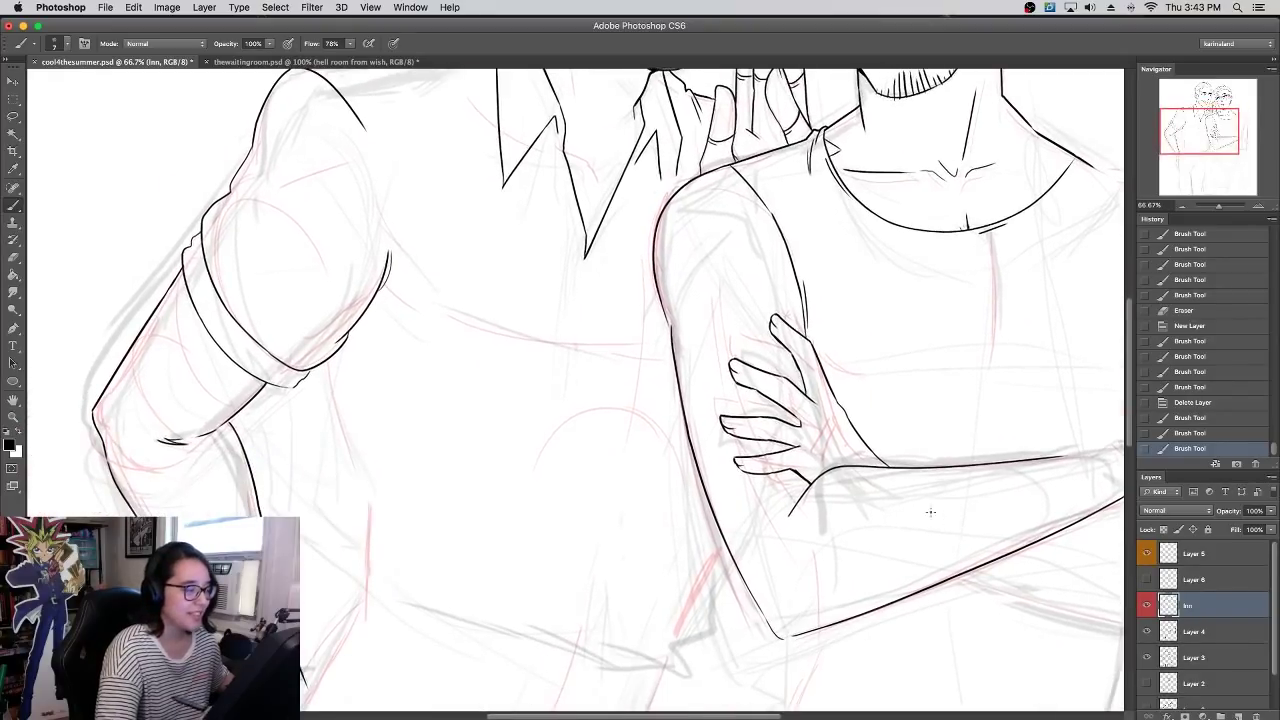
mouse_move(272, 388)
mouse_down()
mouse_move(282, 502)
mouse_move(412, 596)
mouse_move(490, 622)
mouse_up()
key(ctrl+z)
mouse_move(340, 578)
mouse_down()
mouse_move(380, 612)
mouse_move(512, 630)
mouse_move(659, 681)
mouse_up()
key(super+z)
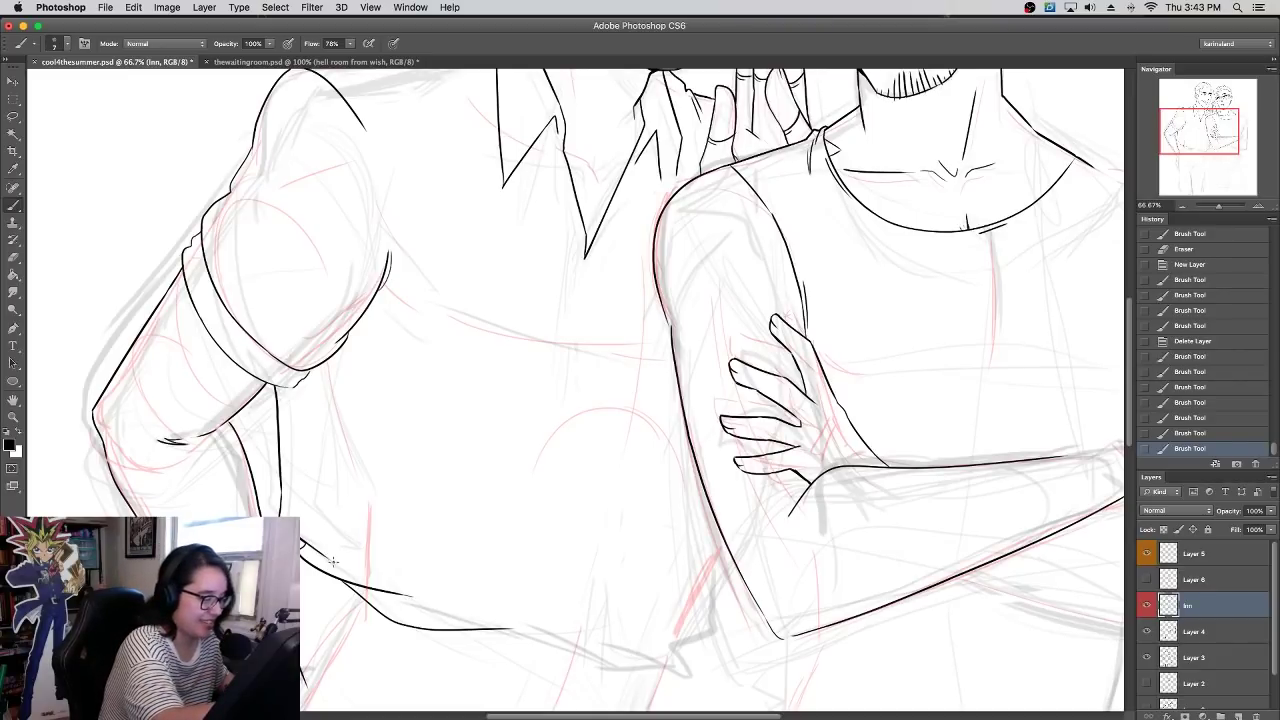
- Try to extend the smiling man's shirt hem along the sketch toward the other man's elbow
drag(366, 562, 492, 635)
key(ctrl+z)
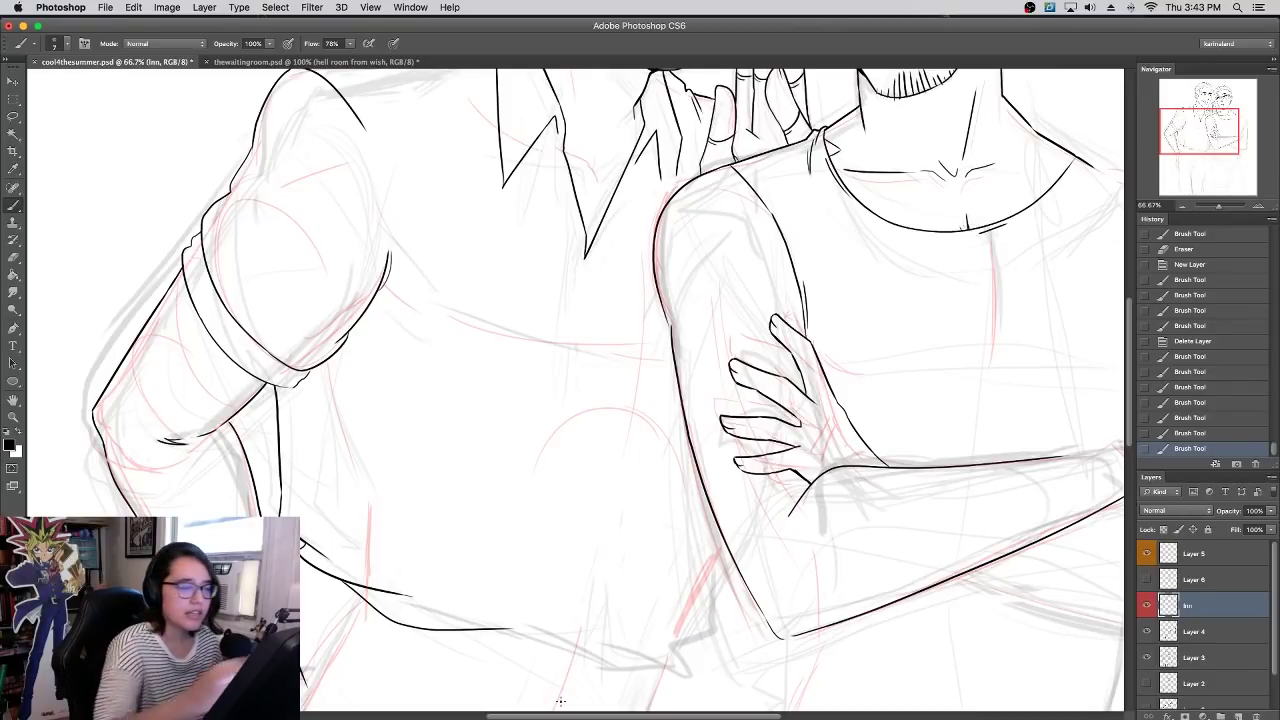
drag(474, 613, 580, 655)
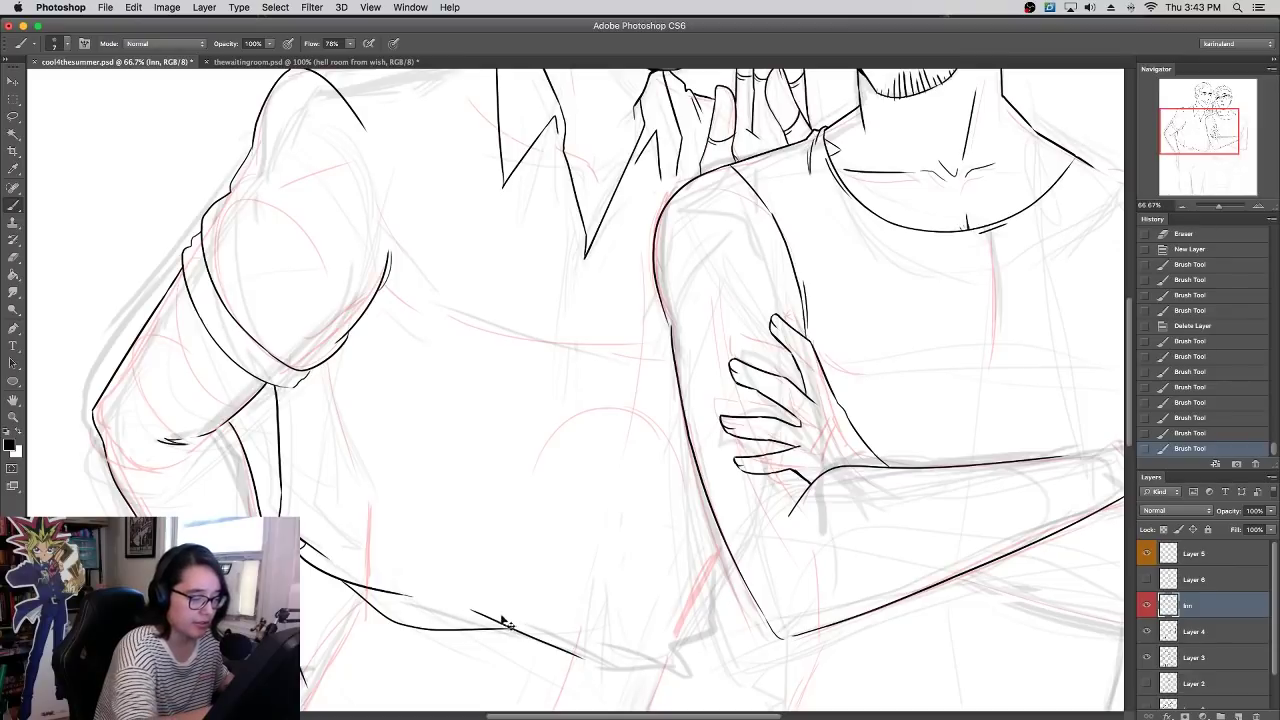
key(super+z)
drag(488, 614, 625, 663)
key(ctrl+z)
drag(502, 622, 712, 657)
key(ctrl+z)
- Ink the tip of the bespectacled man's elbow at the lower end of the upper-arm outline
key(ctrl+minus)
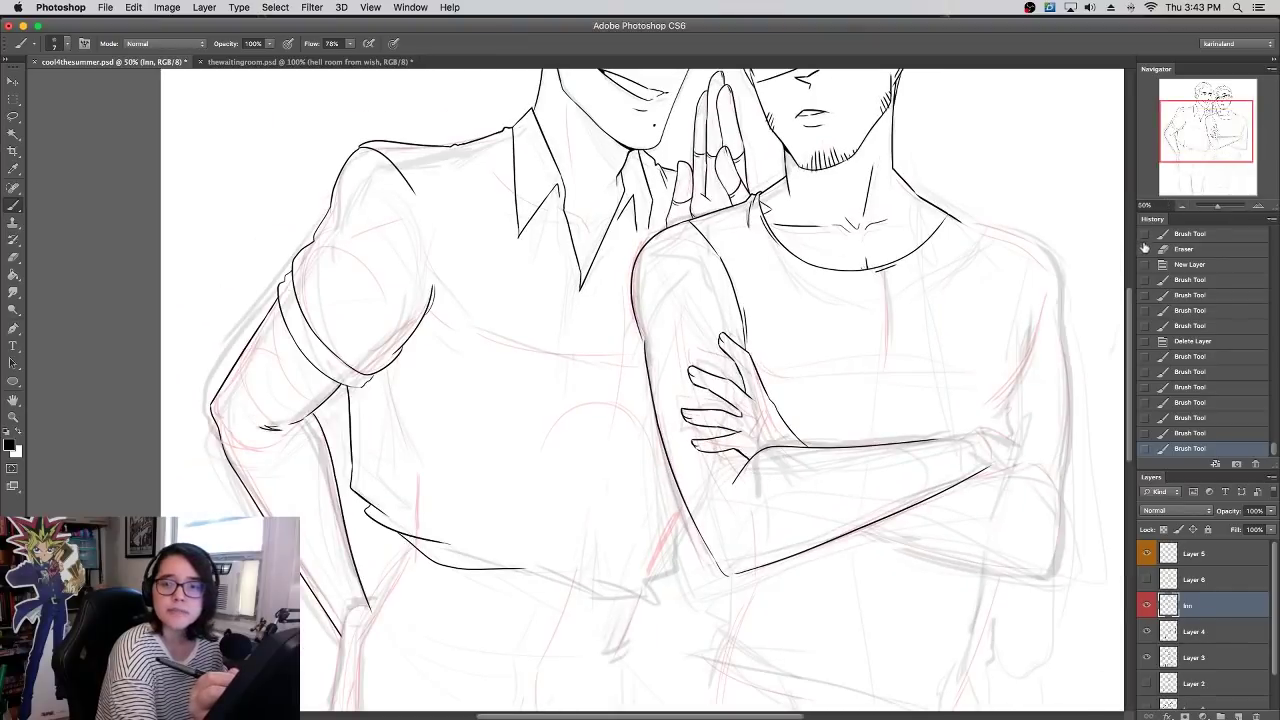
drag(860, 245, 765, 440)
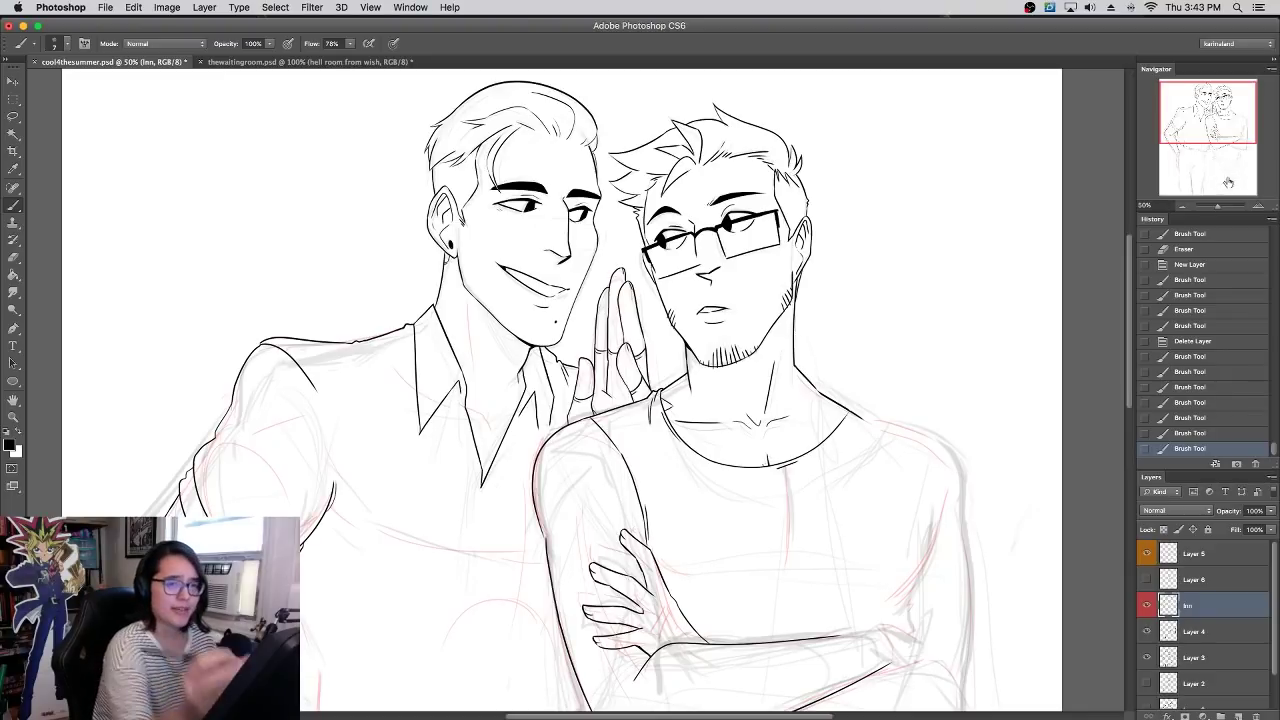
click(1258, 206)
drag(1199, 140, 1158, 168)
scroll(617, 574, up, 10)
scroll(617, 574, right, 4)
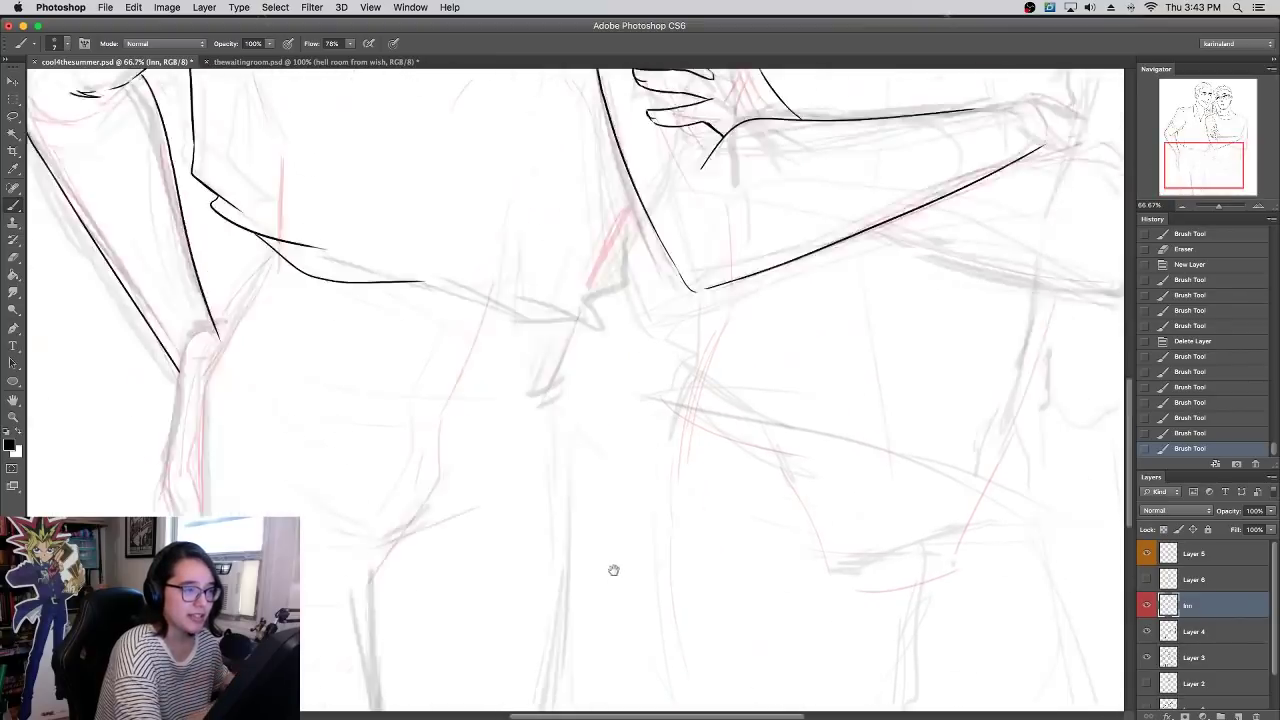
click(1258, 205)
drag(562, 648, 597, 689)
key(super+z)
key(super+z)
key(super+z)
key(super+z)
key(super+z)
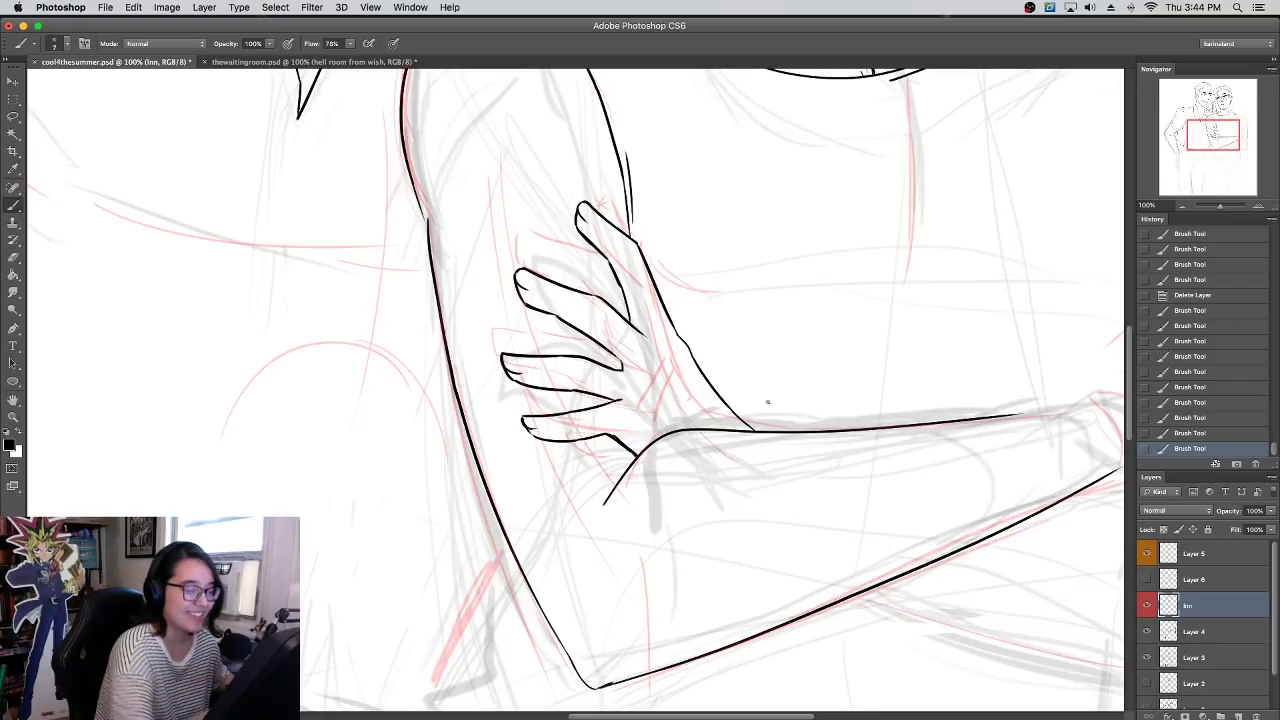
- Join the elbow tip to the lower edge of the bespectacled man's crossed forearm
scroll(767, 402, down, 3)
scroll(767, 402, left, 2)
drag(681, 555, 710, 545)
key(super+z)
key(super+z)
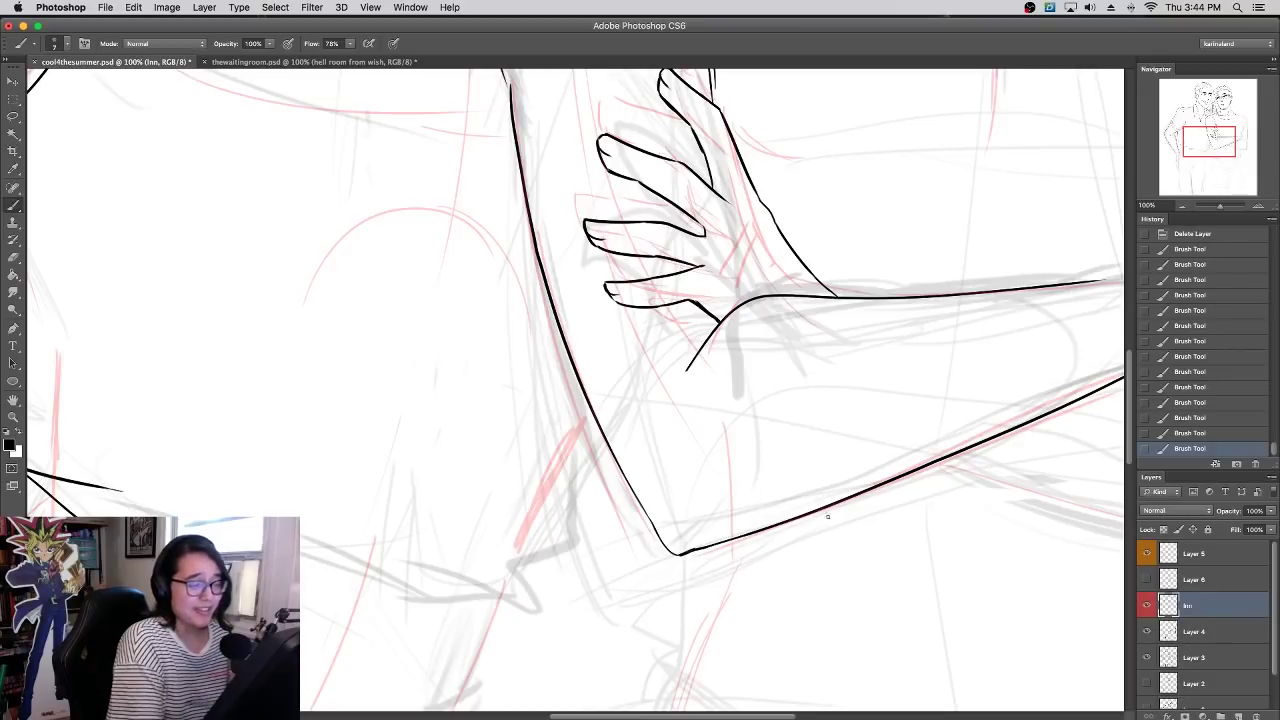
- Ink the rounded upper edge of the wrist where the crossed forearm tucks under the opposite arm
key(super+minus)
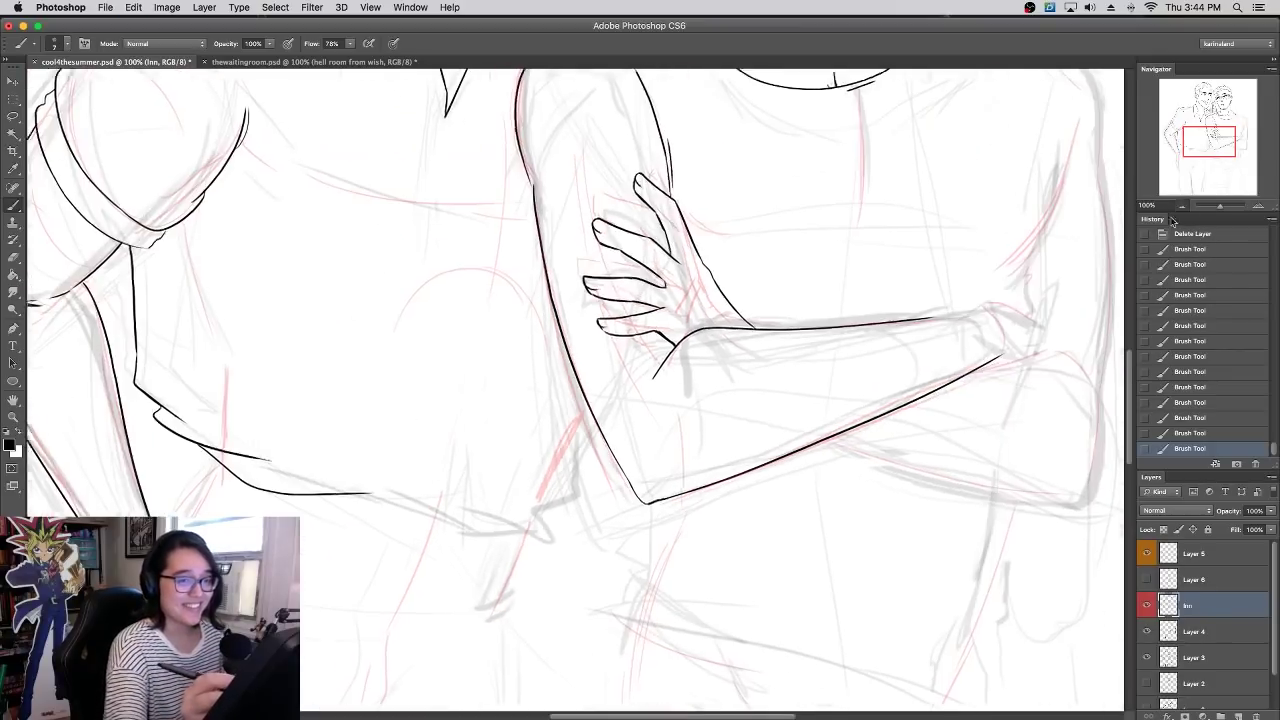
drag(923, 457, 760, 585)
mouse_move(769, 477)
mouse_down()
mouse_move(820, 453)
mouse_move(807, 461)
mouse_move(840, 462)
mouse_up()
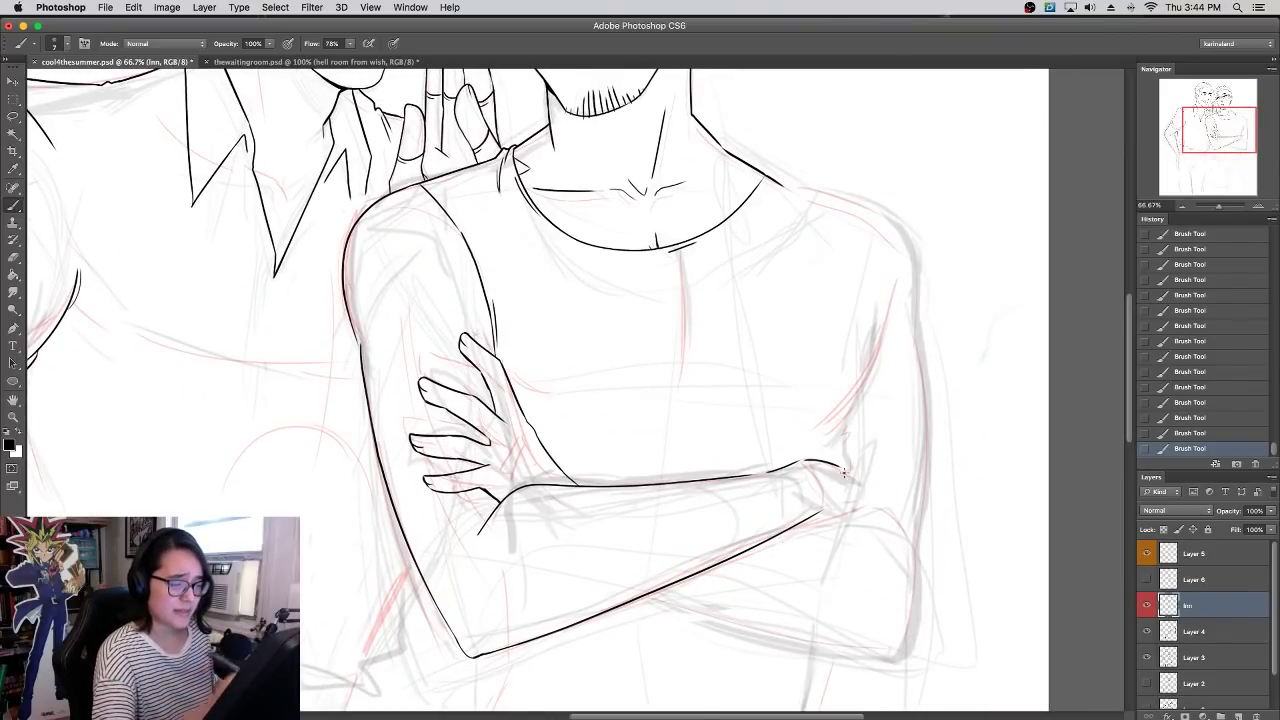
drag(841, 507, 838, 460)
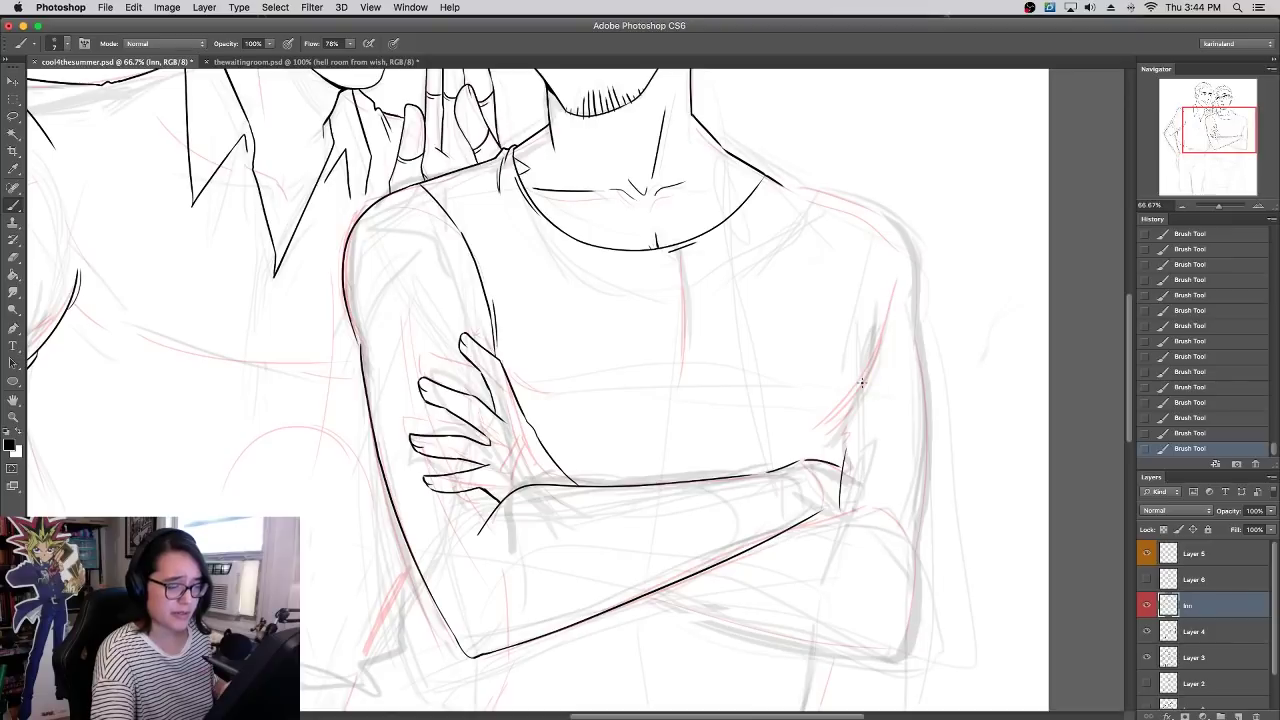
key(super+z)
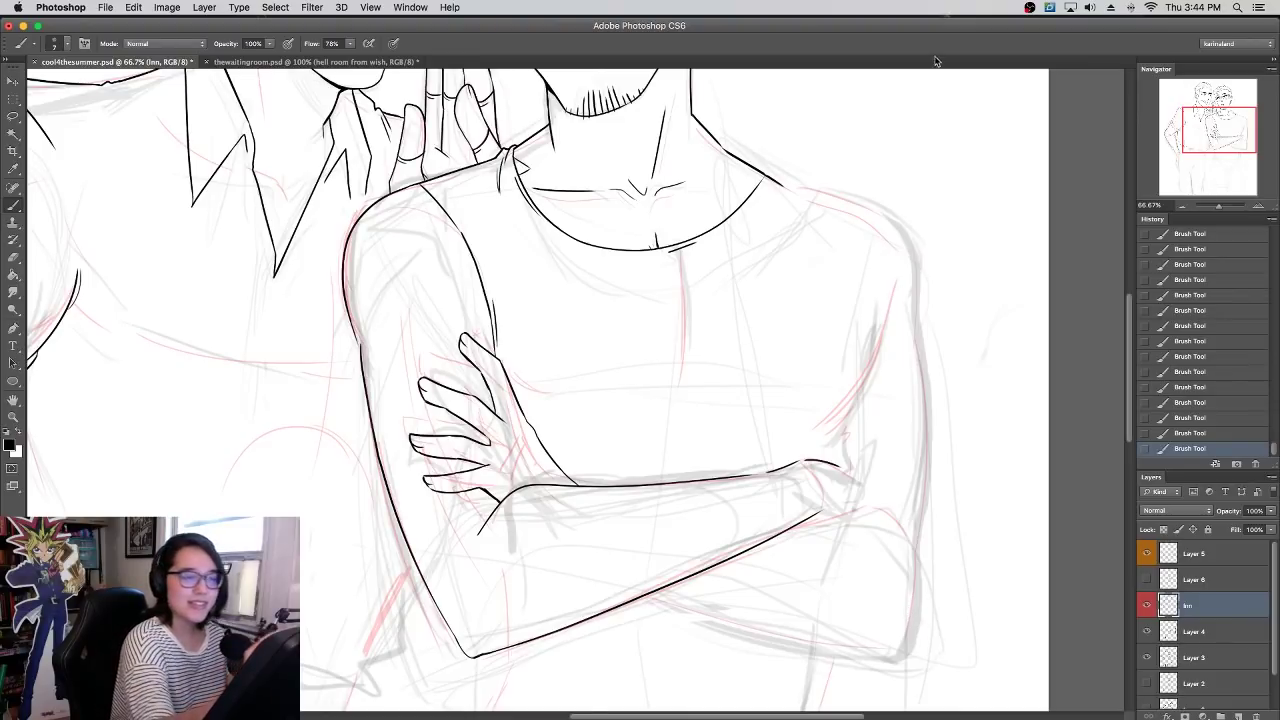
- Show Layer 6 and make it the active layer for sketching at the bespectacled man's unfinished shoulder
scroll(818, 198, up, 4)
scroll(818, 198, right, 2)
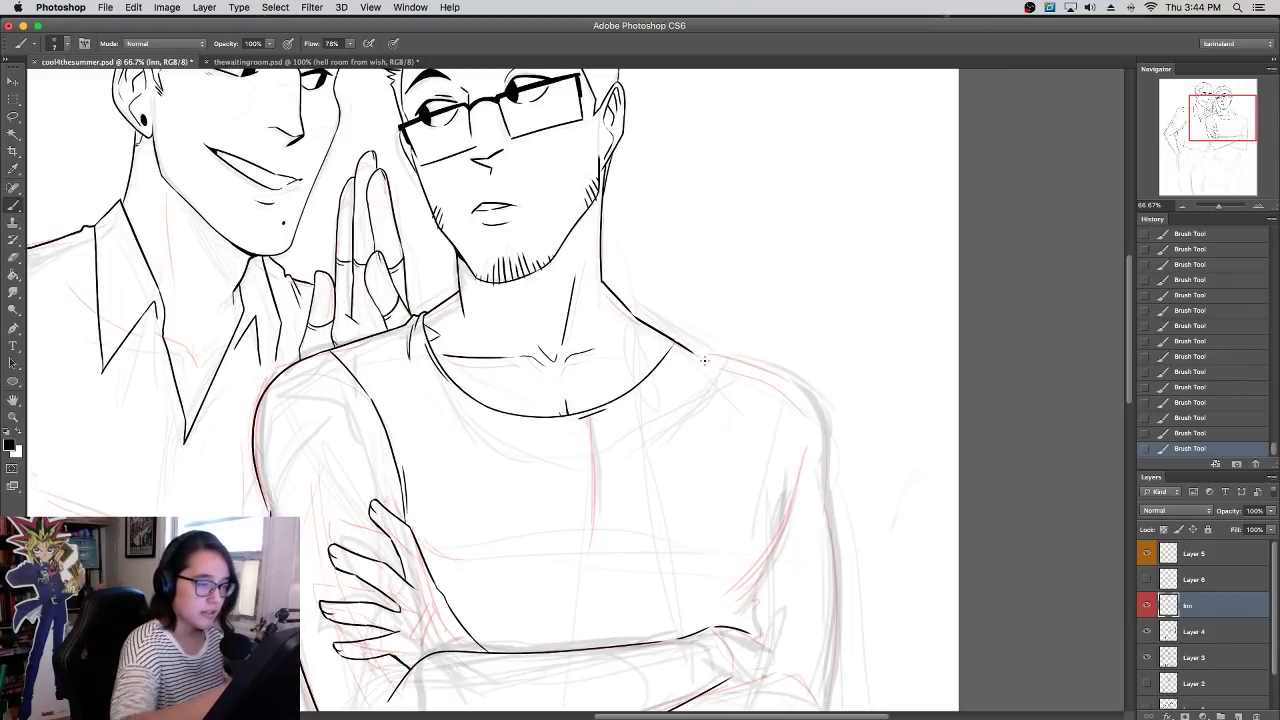
click(1149, 579)
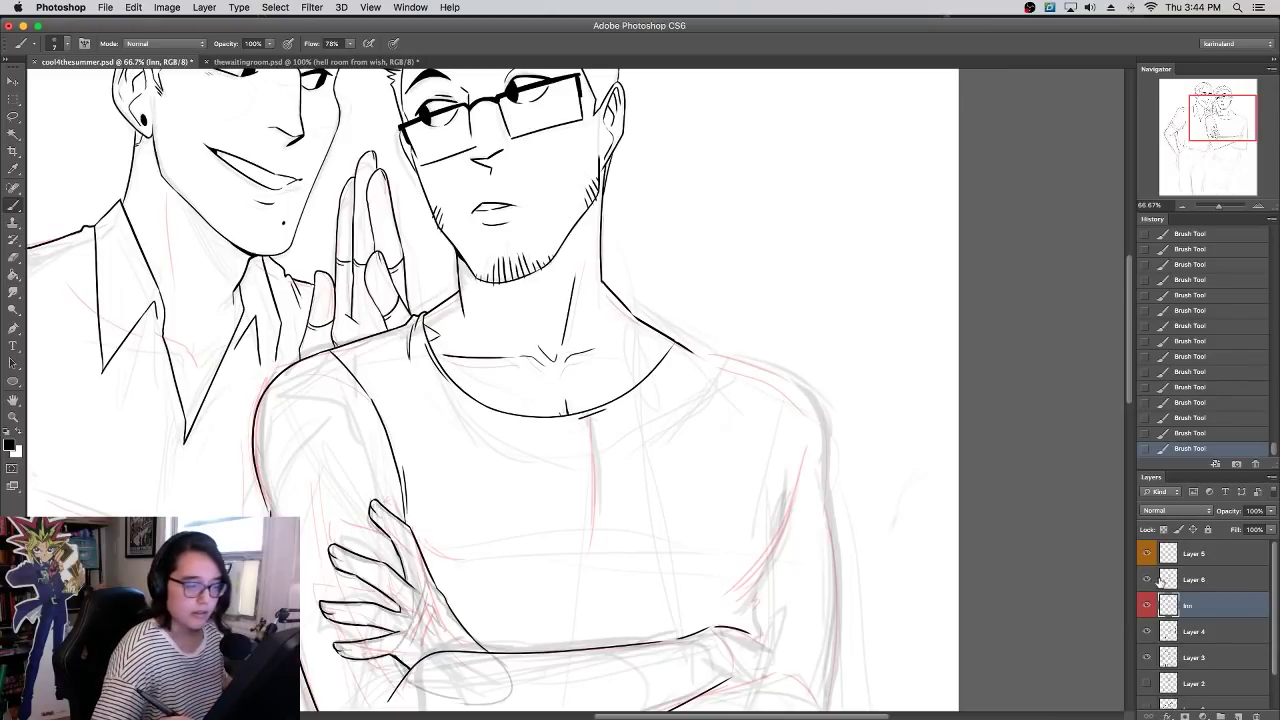
click(1161, 582)
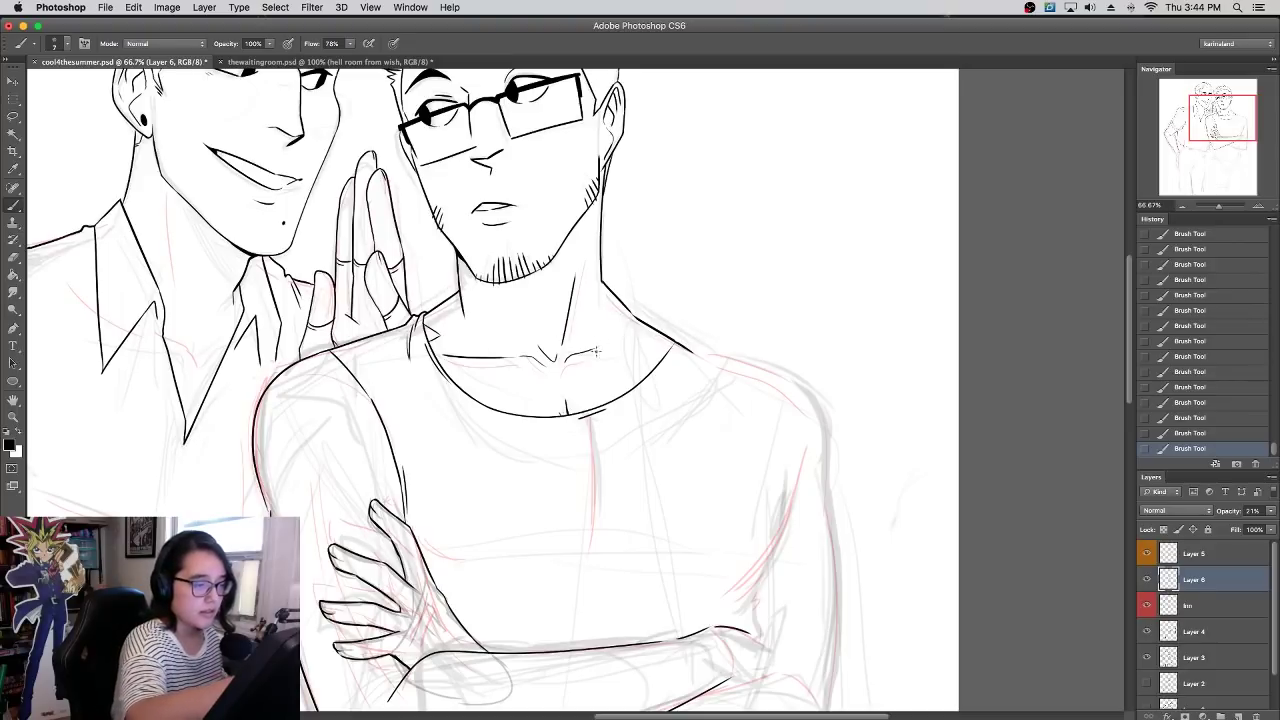
- Sketch a guide curve from the bespectacled man's collarbone over the uninked shoulder and down the outer upper arm
mouse_move(578, 348)
mouse_down()
mouse_move(690, 350)
mouse_move(836, 412)
mouse_up()
key(alt+super+z)
key(alt+super+z)
drag(640, 351, 829, 398)
mouse_move(763, 371)
mouse_down()
mouse_move(838, 448)
mouse_move(826, 463)
mouse_move(811, 383)
mouse_move(839, 476)
mouse_up()
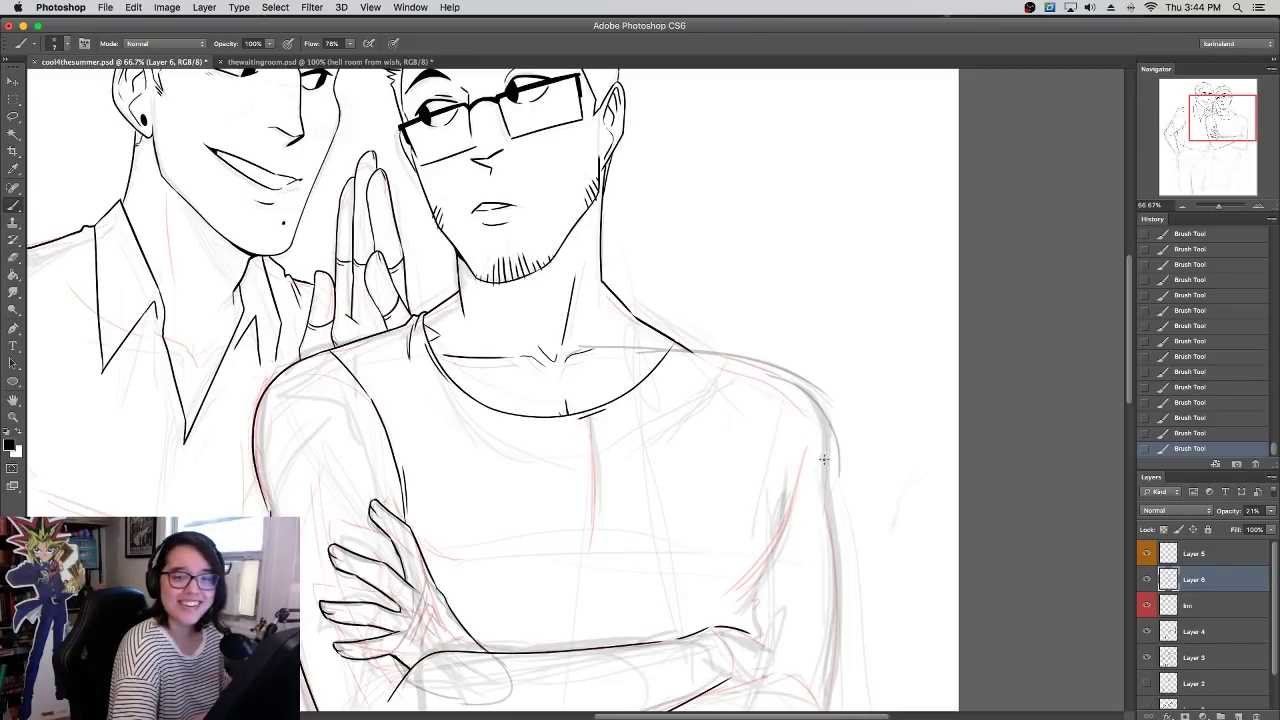
- Sketch faint guide strokes on Layer 6 for the glasses-wearing figure's far shoulder, following its curve from the neckline down the upper arm
drag(655, 349, 802, 386)
mouse_move(704, 355)
mouse_down()
mouse_move(806, 392)
mouse_move(830, 505)
mouse_up()
drag(833, 443, 829, 508)
drag(809, 450, 826, 497)
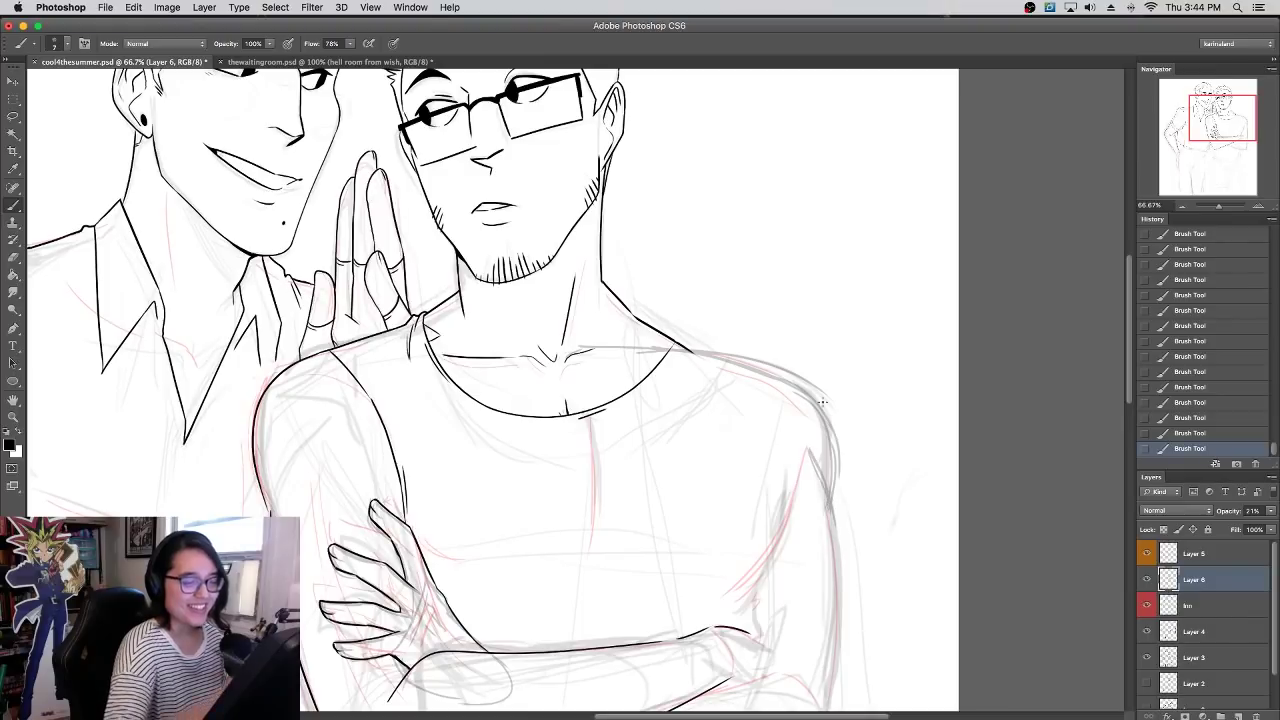
drag(815, 431, 783, 283)
drag(799, 354, 799, 562)
drag(800, 358, 804, 564)
drag(779, 276, 781, 443)
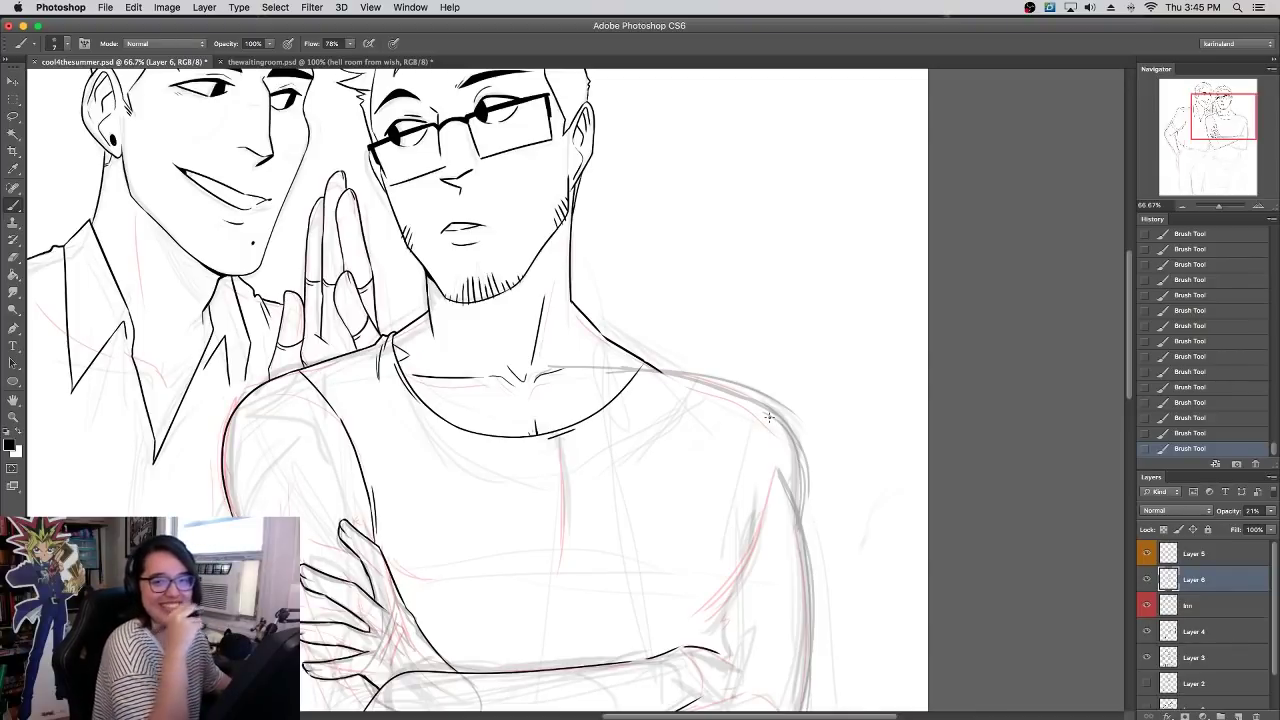
drag(605, 333, 669, 373)
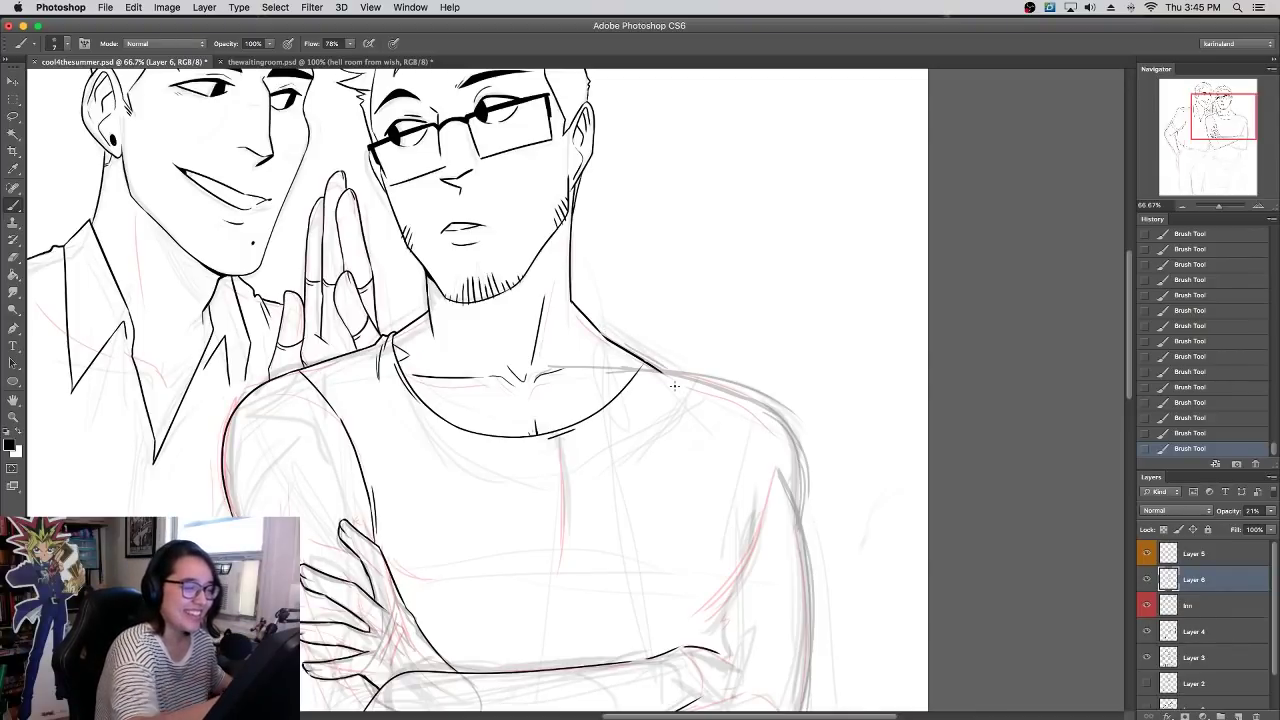
- Toggle Layer 6 off and on to compare, and erase the end of the inked neck-to-shoulder line on the Inn layer
click(1147, 580)
click(1147, 580)
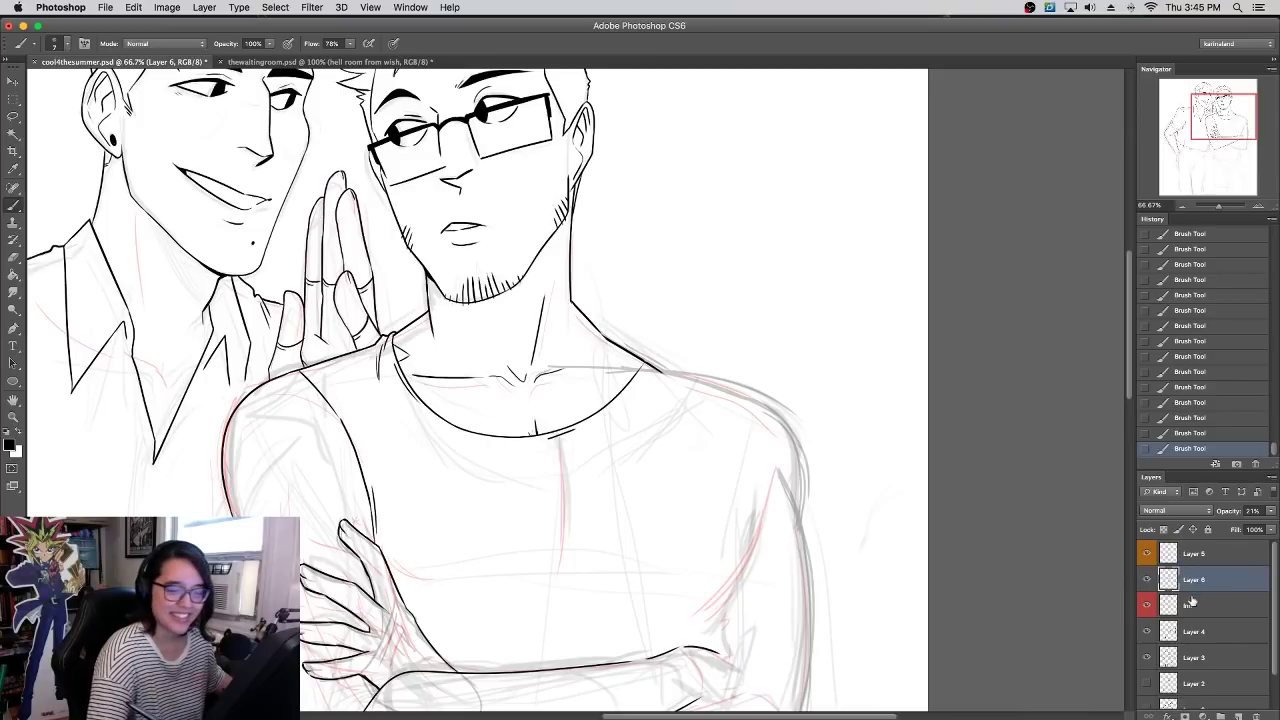
click(1192, 602)
drag(616, 346, 661, 371)
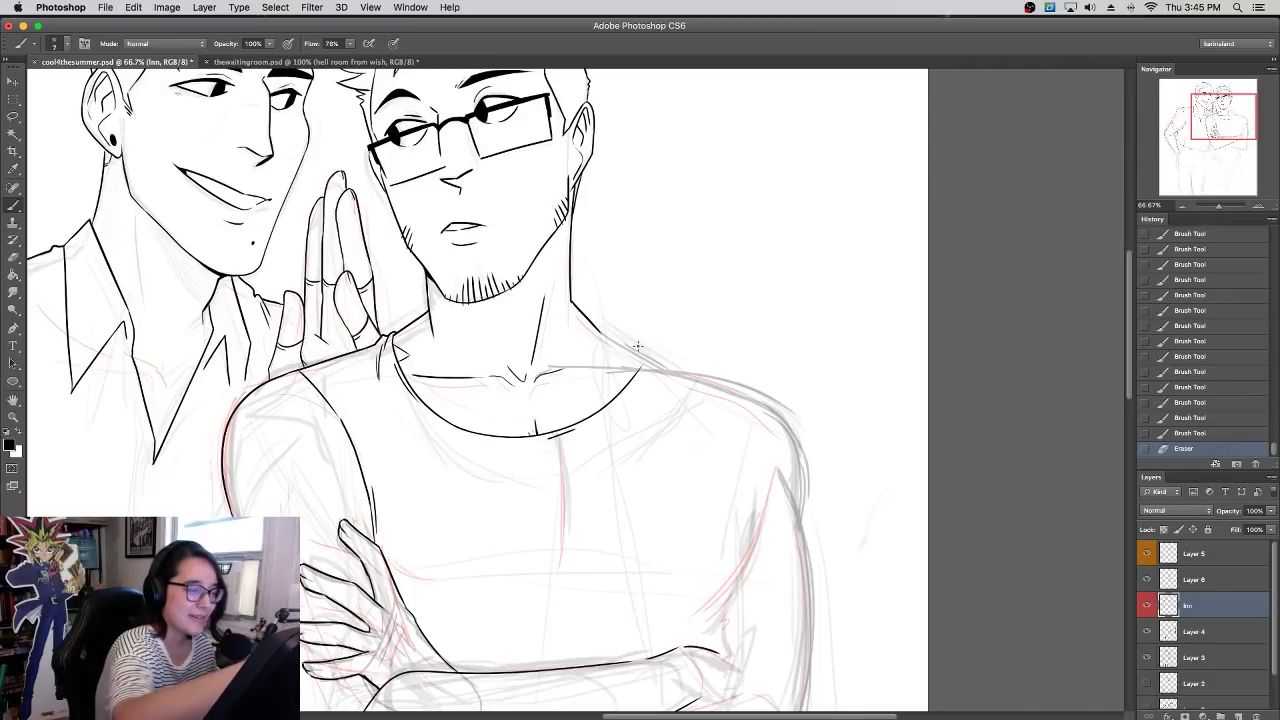
- Re-ink the slope from the neck to the shirt collar's edge, and try continuing it over the shoulder
drag(600, 333, 792, 428)
key(super+z)
key(super+z)
drag(648, 362, 796, 450)
key(super+z)
drag(650, 360, 800, 455)
key(super+z)
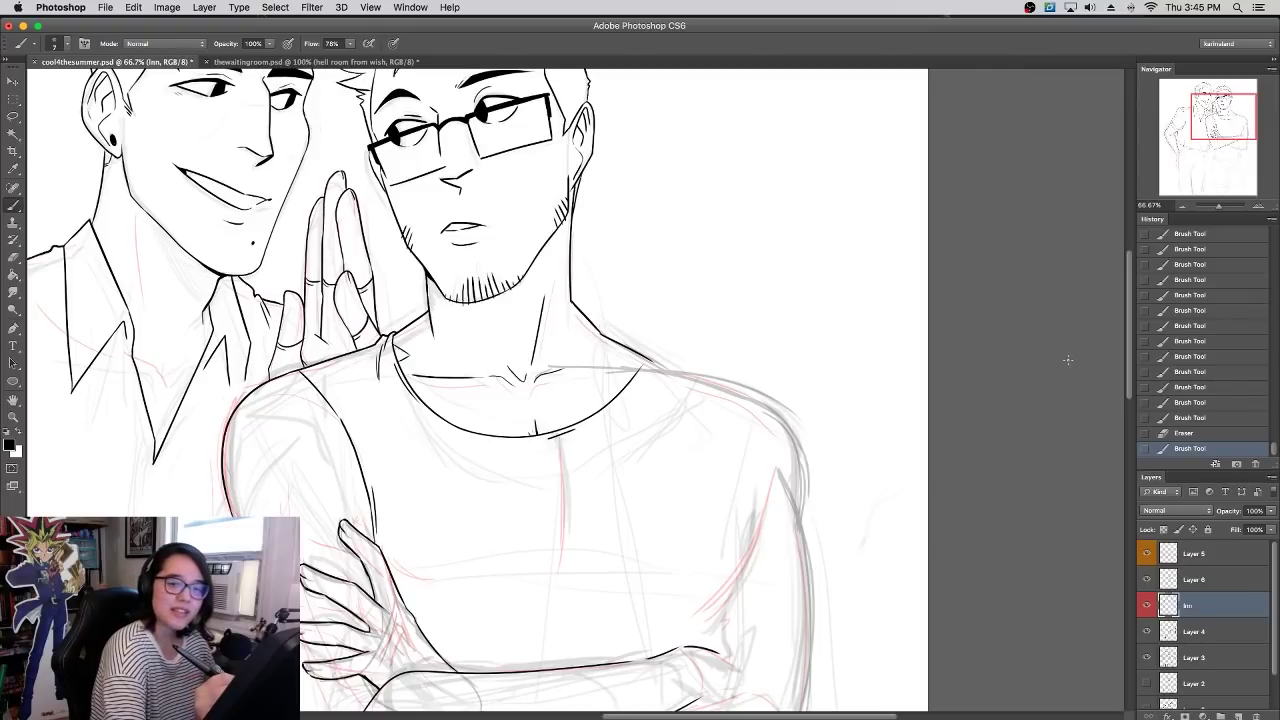
- Clean up the neck corner and ink the shoulder's upper contour from the collar's edge to the outer shoulder at 100% zoom
click(1258, 206)
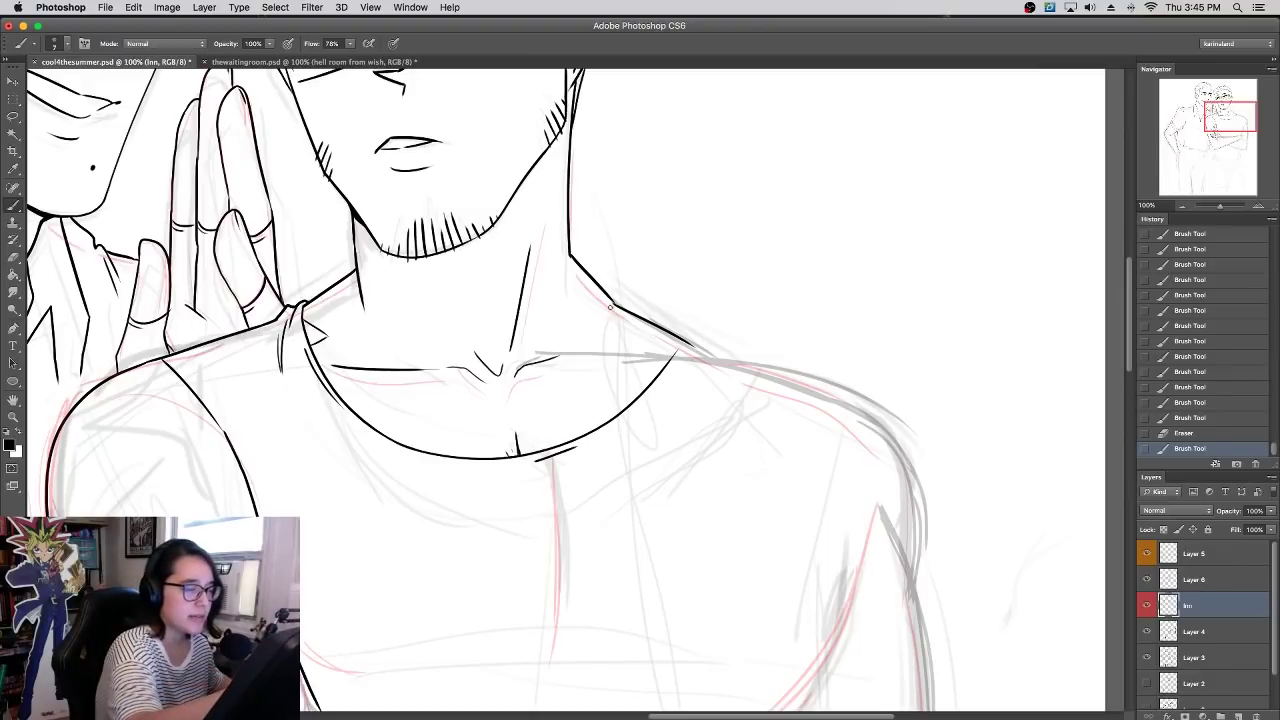
mouse_move(616, 310)
mouse_down()
mouse_move(611, 299)
mouse_move(622, 313)
mouse_up()
drag(694, 347, 895, 462)
key(super+z)
mouse_move(694, 347)
mouse_down()
mouse_move(762, 362)
mouse_move(915, 460)
mouse_up()
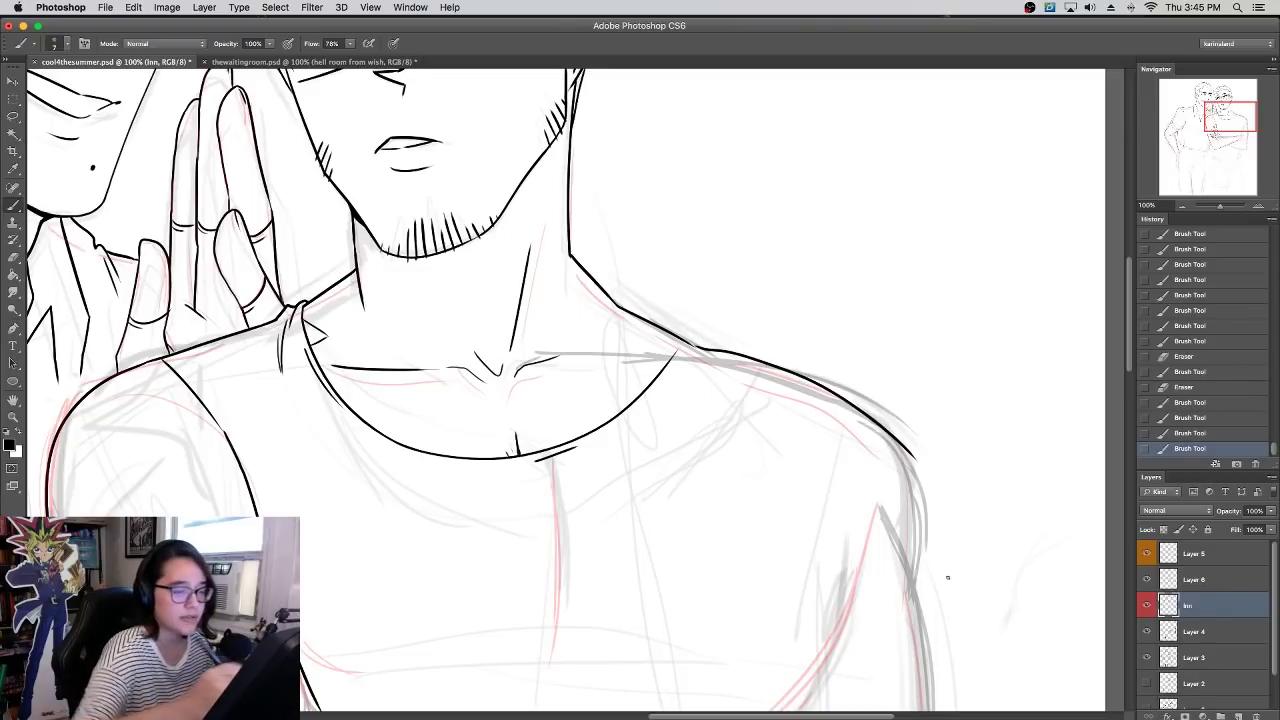
key(super+z)
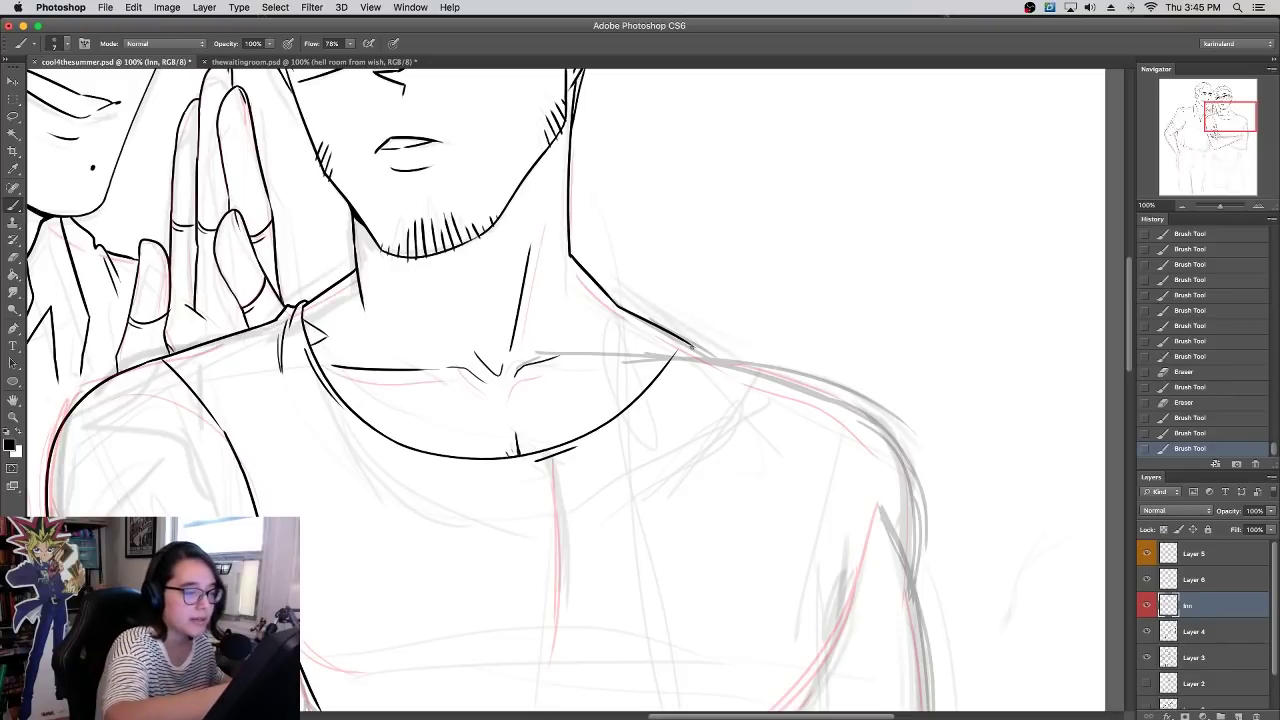
drag(692, 346, 912, 458)
key(super+z)
drag(698, 346, 888, 425)
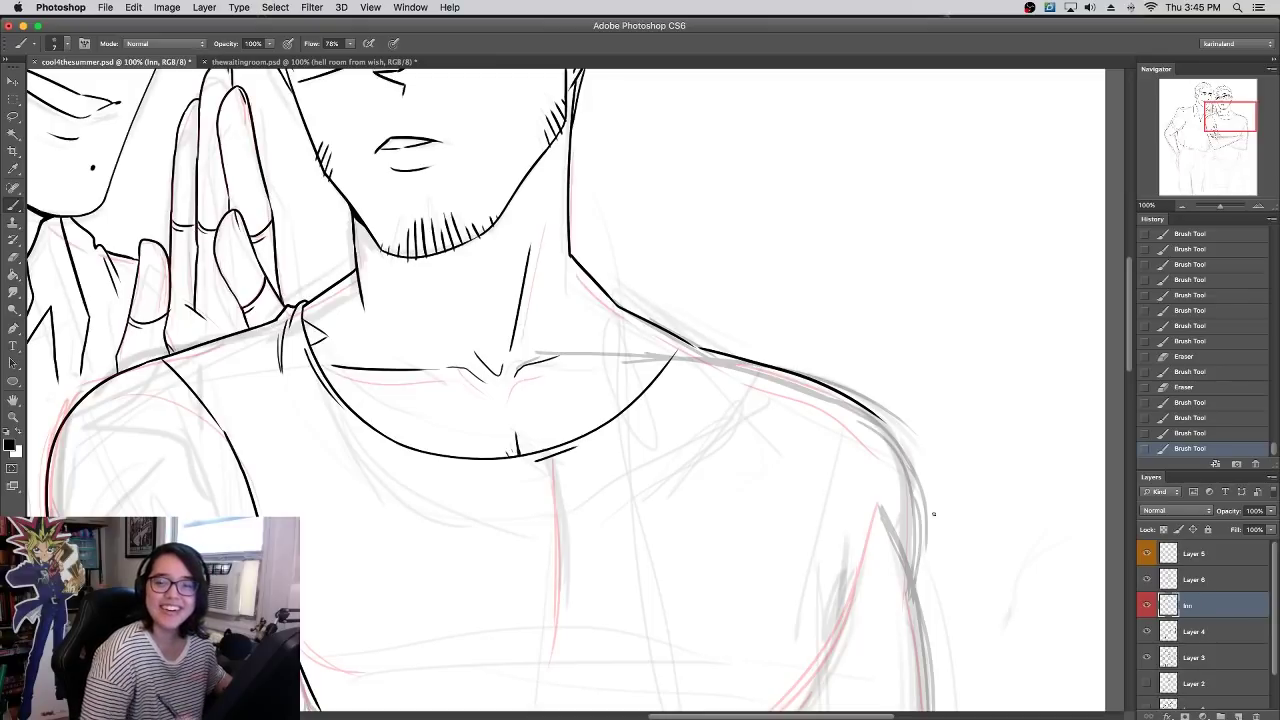
drag(689, 343, 705, 349)
key(super+z)
key(super+z)
drag(893, 428, 928, 558)
key(super+z)
mouse_move(872, 412)
mouse_down()
mouse_move(908, 450)
mouse_move(927, 582)
mouse_up()
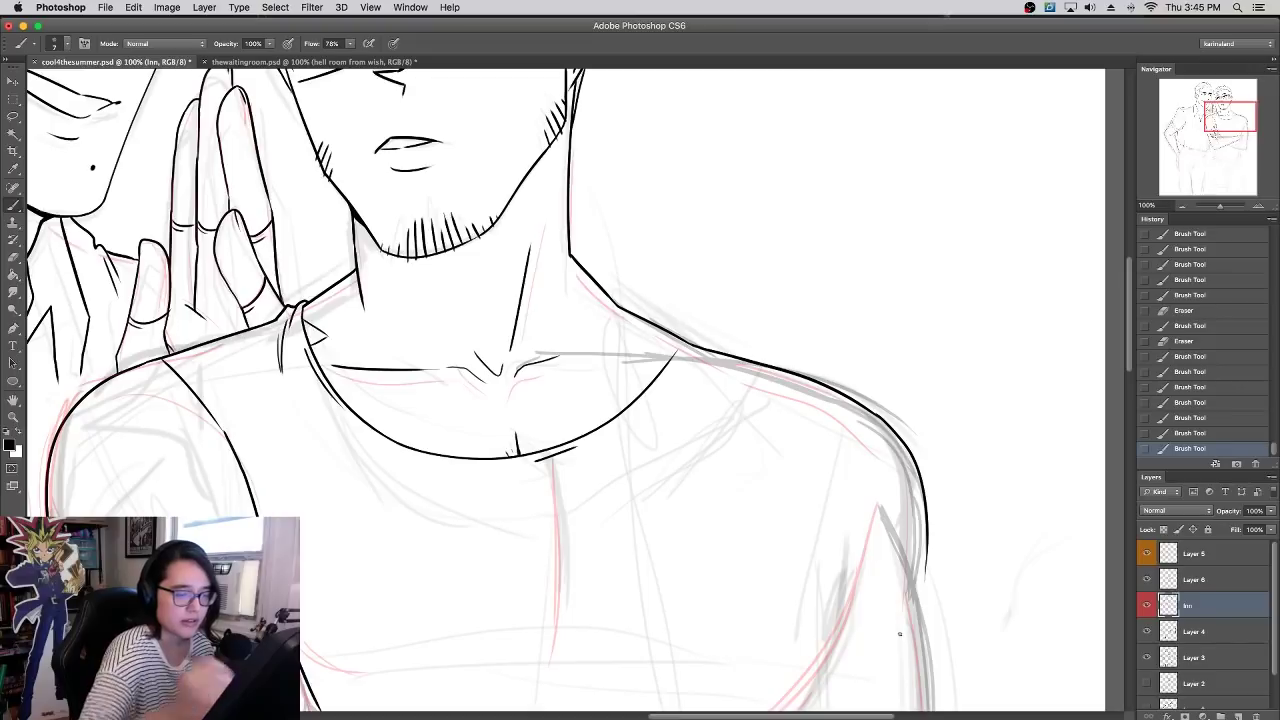
key(super+z)
drag(872, 412, 926, 582)
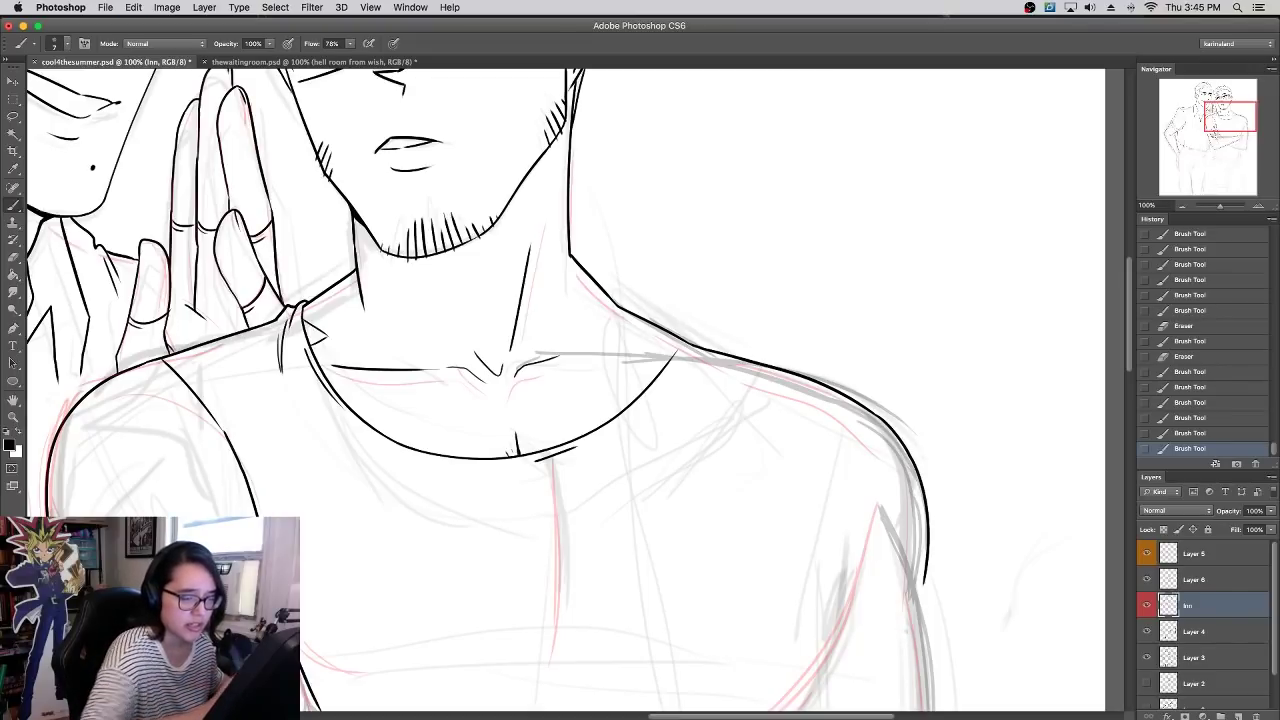
key(super+z)
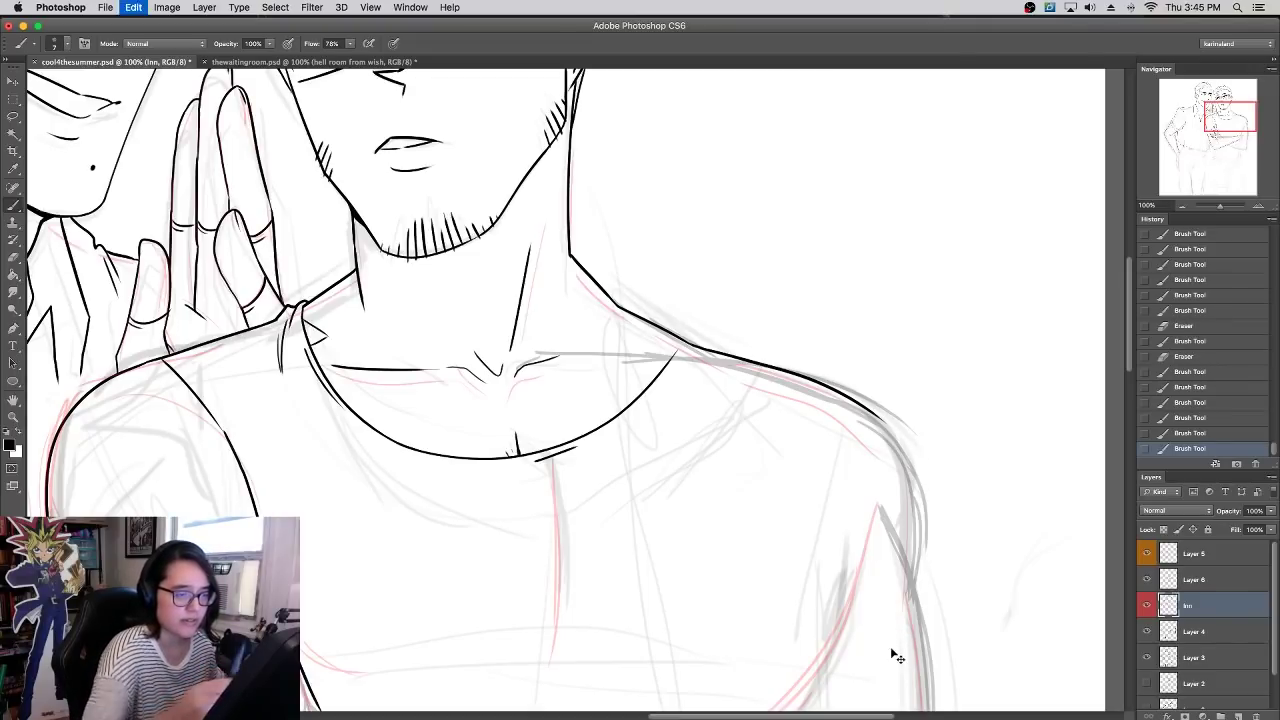
drag(874, 414, 918, 582)
key(super+z)
drag(876, 414, 926, 584)
key(super+z)
drag(872, 412, 920, 552)
key(super+z)
key(super+z)
mouse_move(868, 411)
mouse_down()
mouse_move(887, 422)
mouse_move(919, 580)
mouse_up()
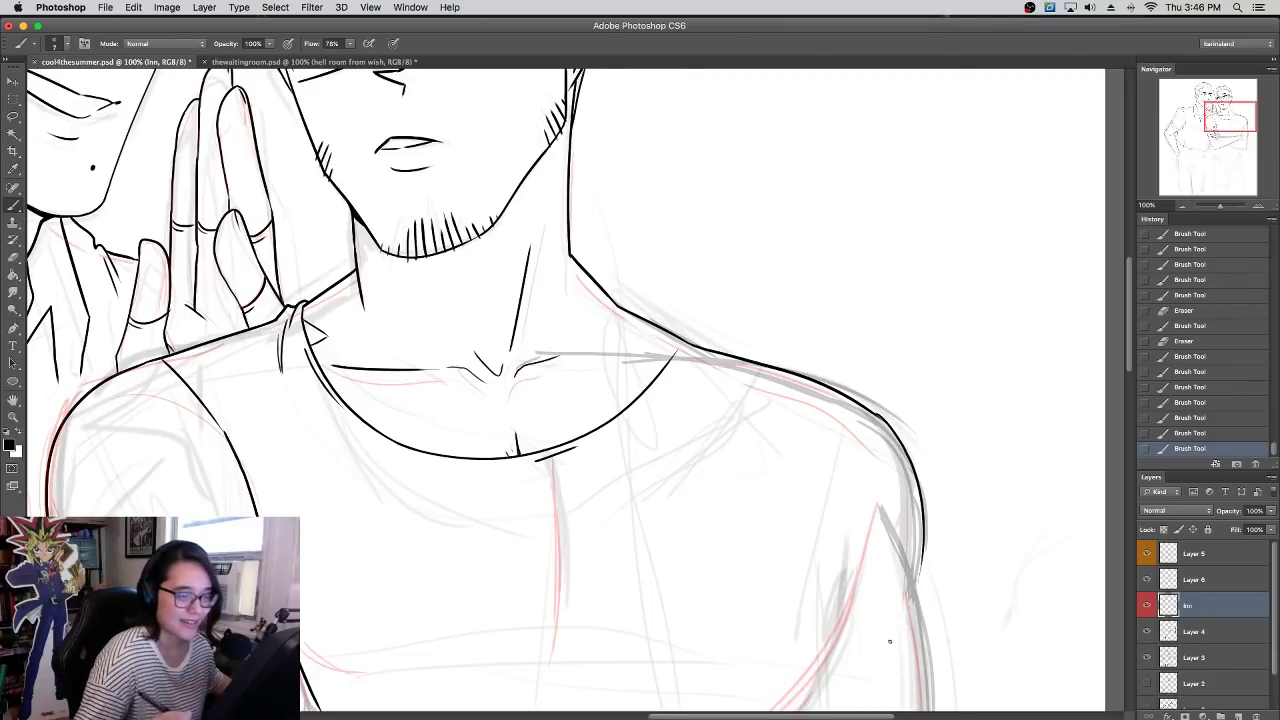
key(super+z)
drag(874, 412, 935, 556)
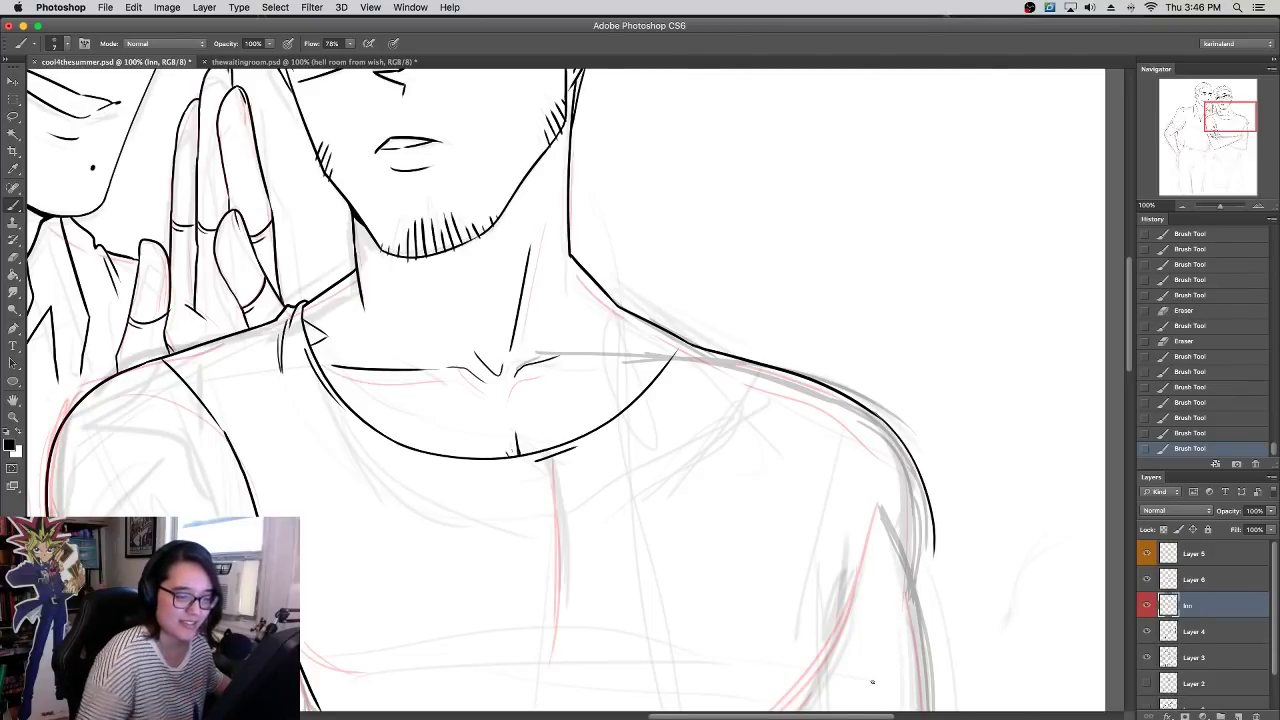
key(super+z)
drag(882, 418, 926, 598)
key(super+z)
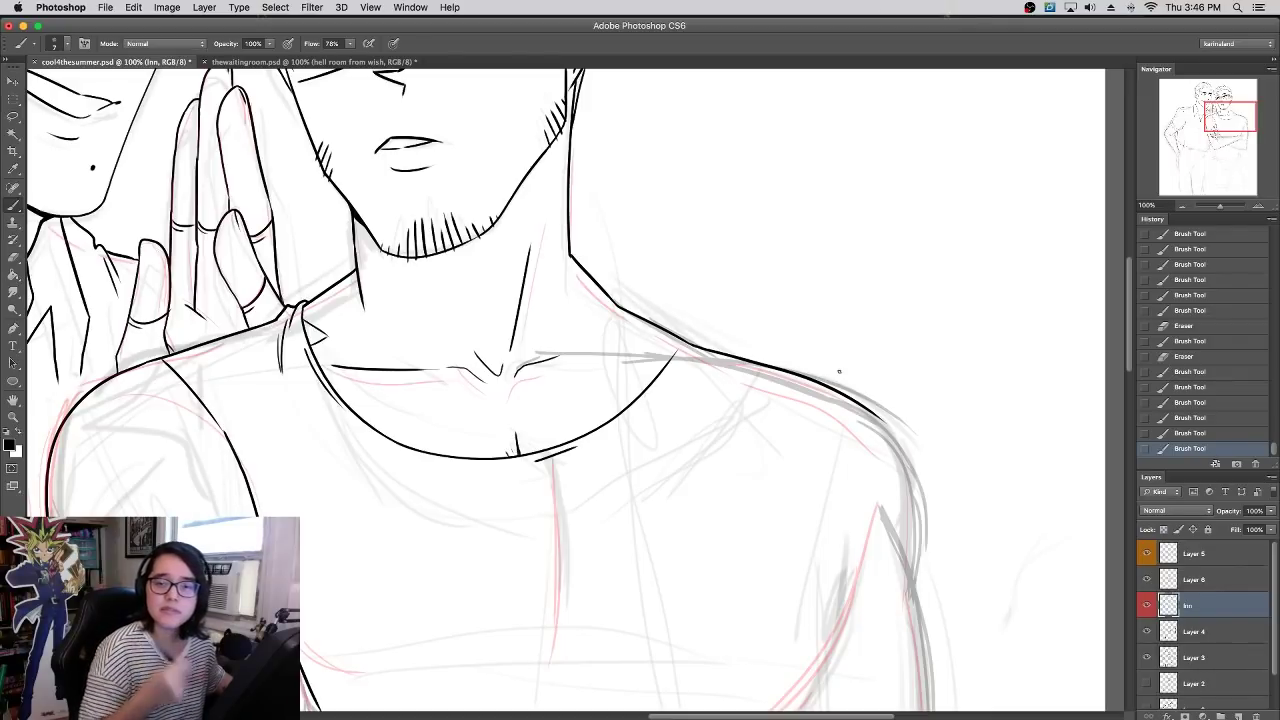
- Ink the outer shoulder's curve down to the upper arm, and extend the shirt neckline's end up to the shoulder line
drag(877, 417, 914, 578)
key(super+z)
mouse_move(876, 415)
mouse_down()
mouse_move(902, 447)
mouse_move(921, 565)
mouse_up()
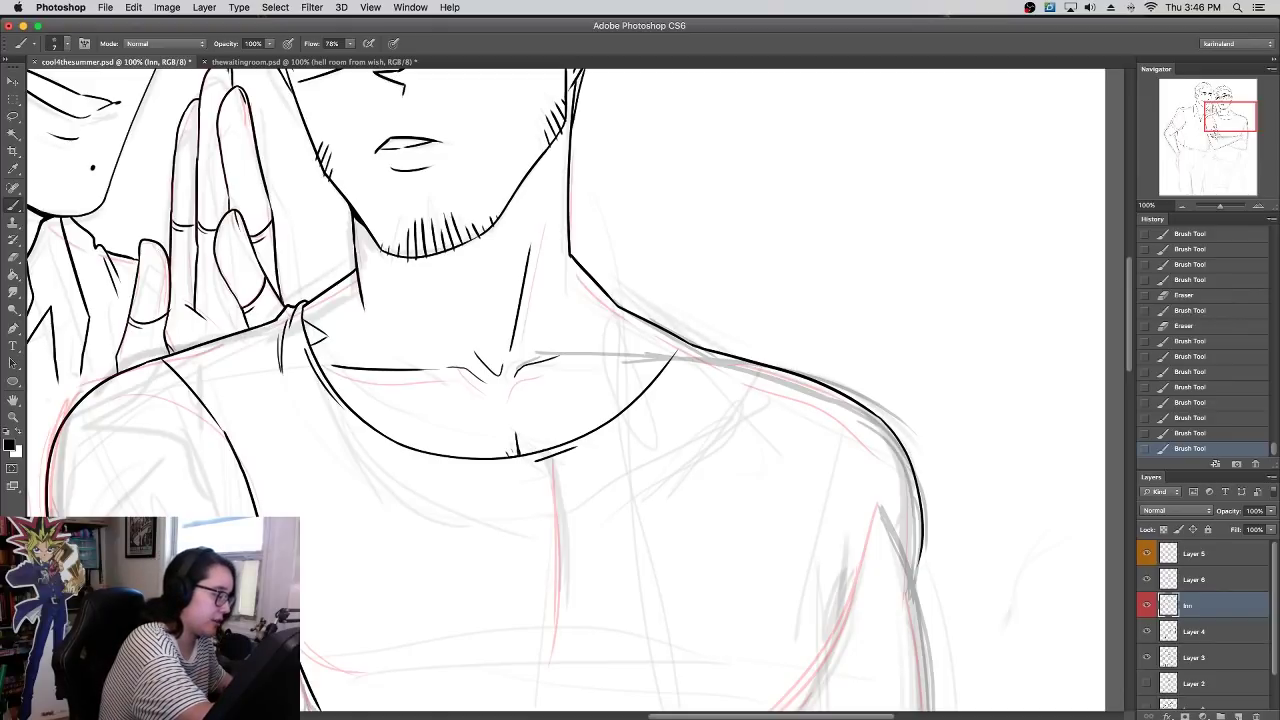
drag(257, 520, 298, 655)
key(super+z)
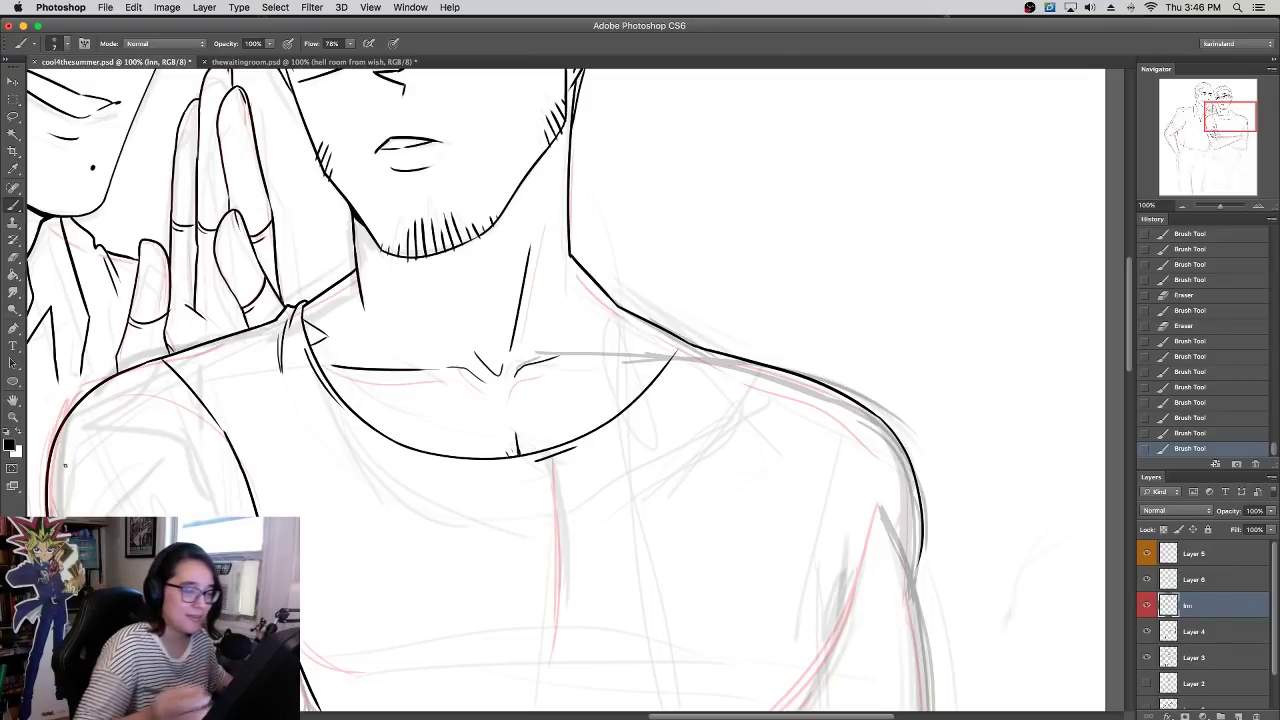
drag(677, 338, 688, 346)
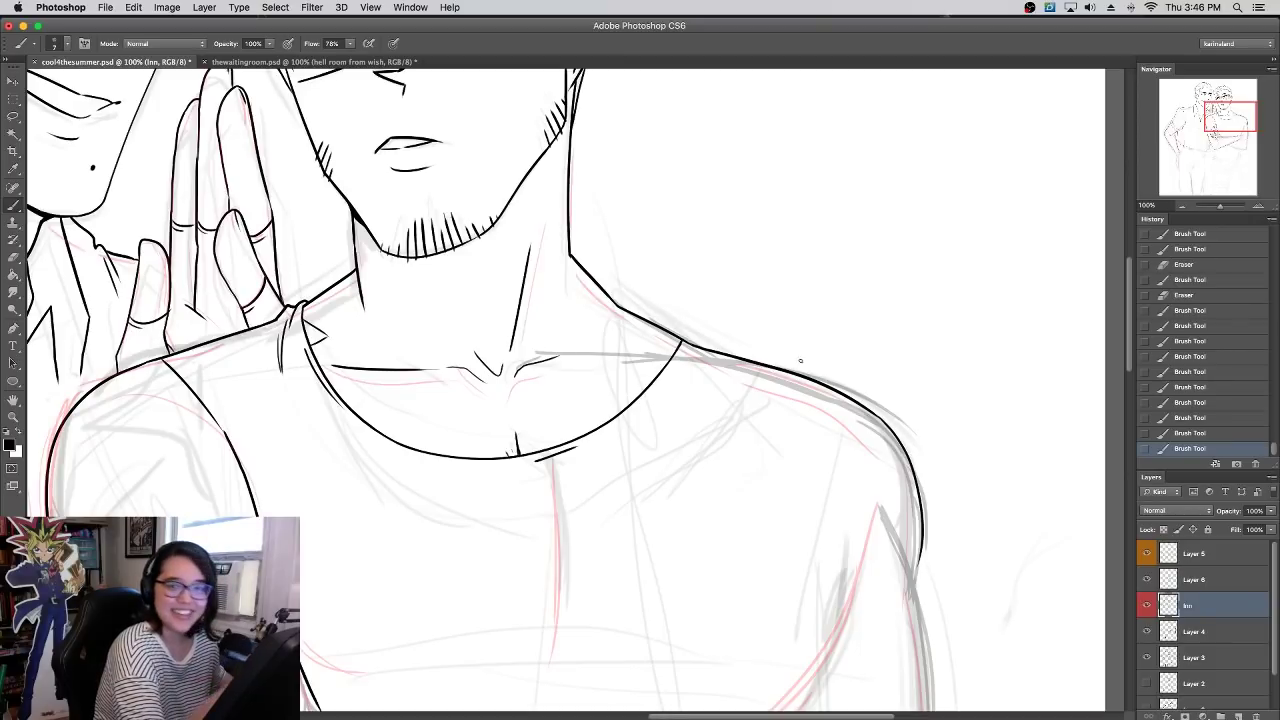
- Add a short crease stroke at the armhole above the hand, and try starting the opposite sleeve seam at the shoulder
scroll(800, 360, down, 5)
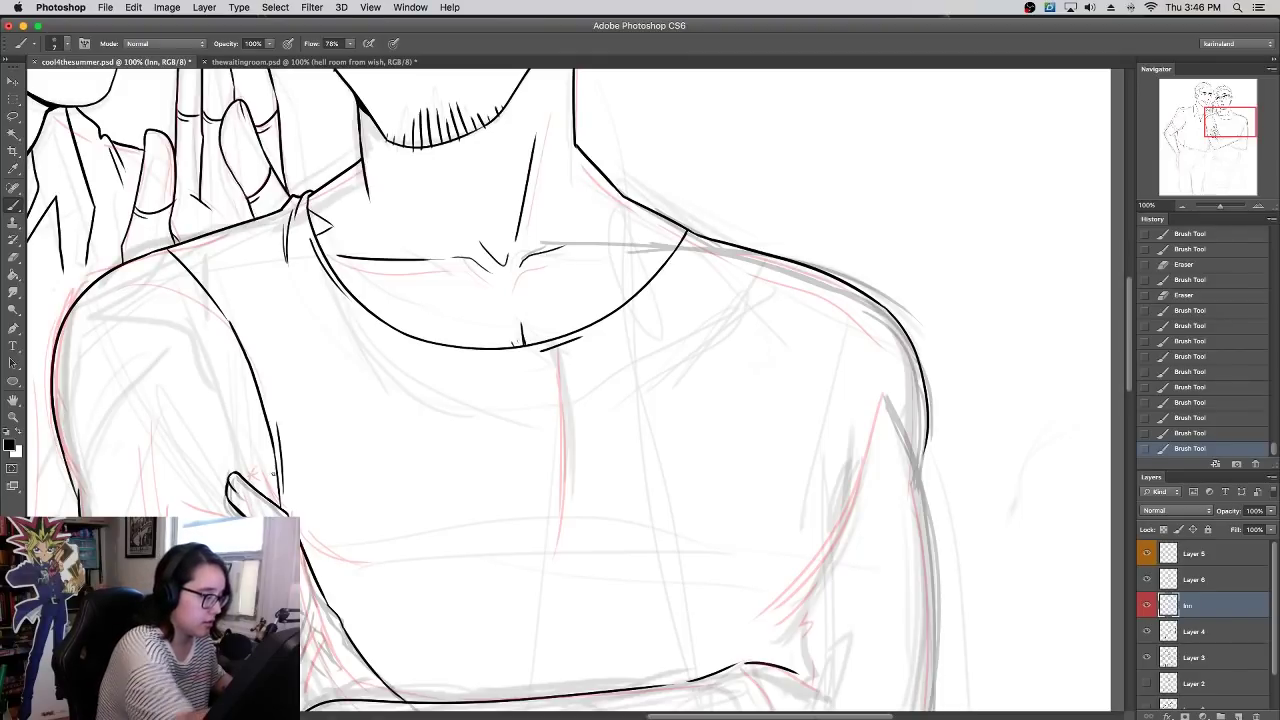
drag(268, 466, 279, 492)
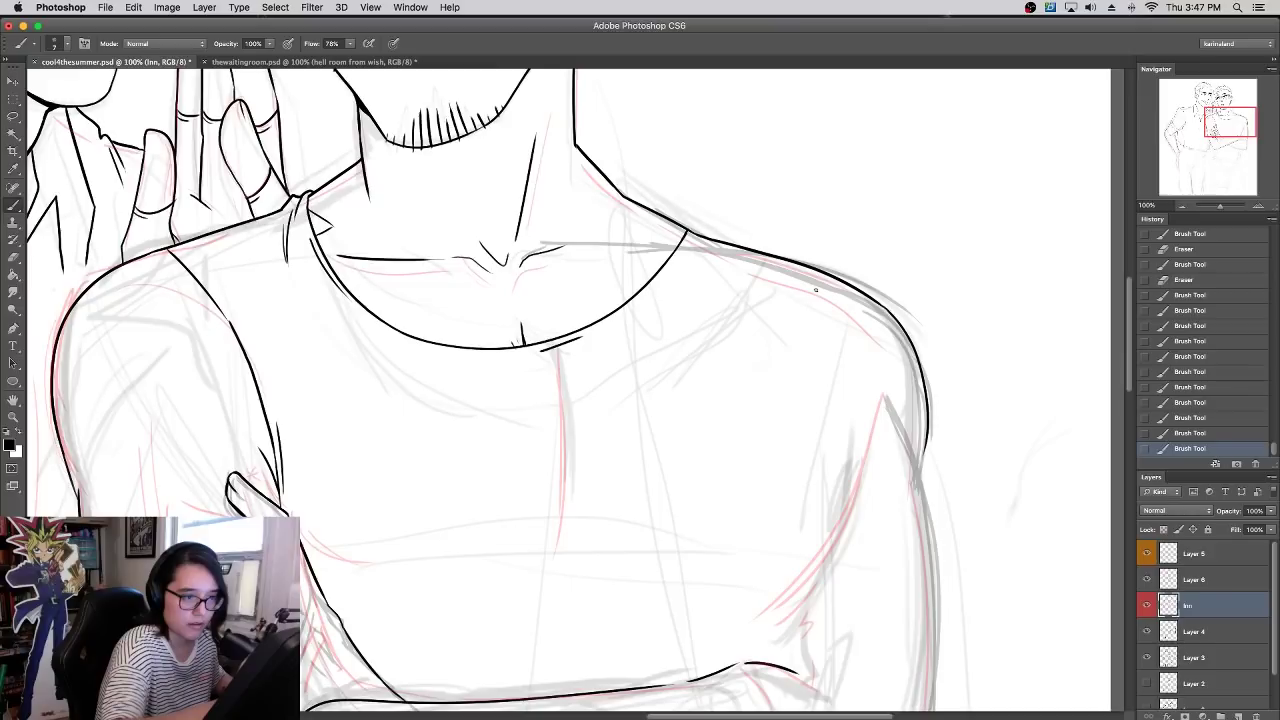
drag(777, 258, 782, 308)
key(super+z)
drag(778, 257, 782, 310)
key(super+z)
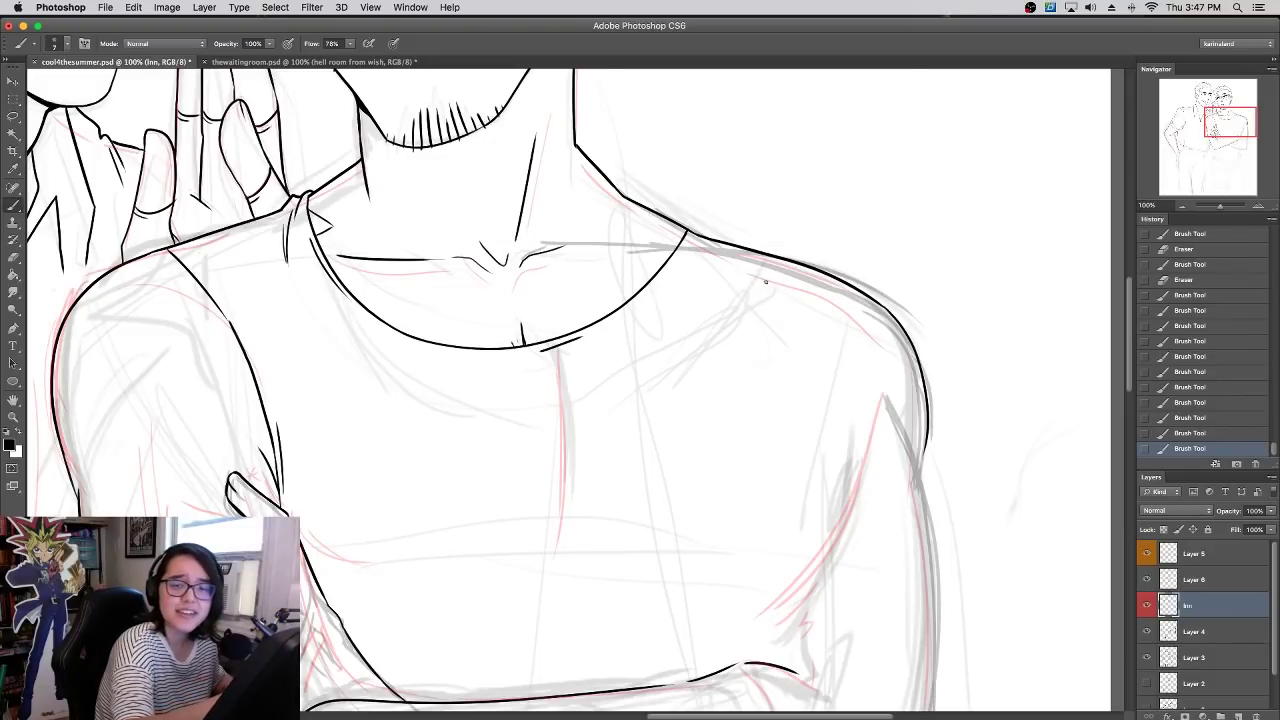
- Ink the sleeve seam and torso side from the far shoulder down the chest to the folded forearm
drag(780, 258, 833, 553)
key(super+z)
mouse_move(782, 297)
mouse_down()
mouse_move(824, 425)
mouse_move(835, 515)
mouse_up()
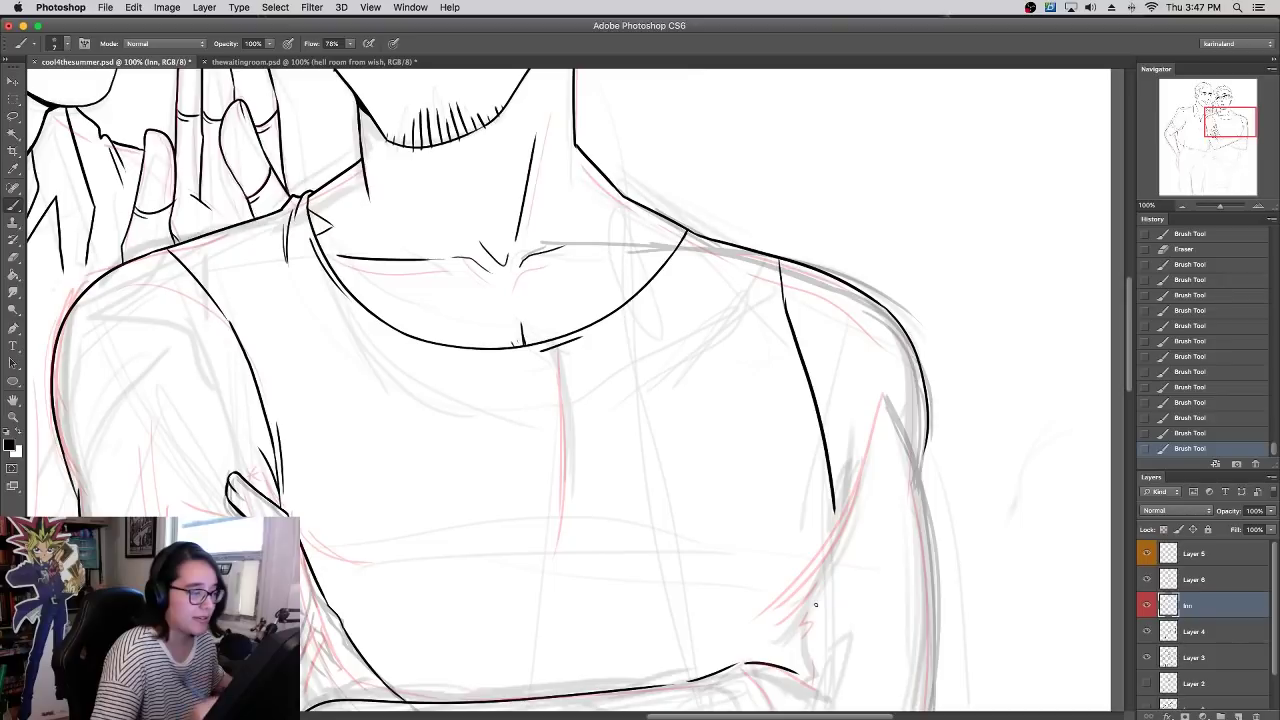
key(super+z)
mouse_move(783, 300)
mouse_down()
mouse_move(826, 458)
mouse_move(832, 572)
mouse_move(809, 630)
mouse_up()
key(super+z)
mouse_move(832, 570)
mouse_down()
mouse_move(803, 637)
mouse_move(828, 612)
mouse_move(815, 680)
mouse_up()
key(super+z)
key(super+z)
key(super+z)
- Ink the armpit crease rising from the torso's side line along the inner upper arm
scroll(903, 456, down, 5)
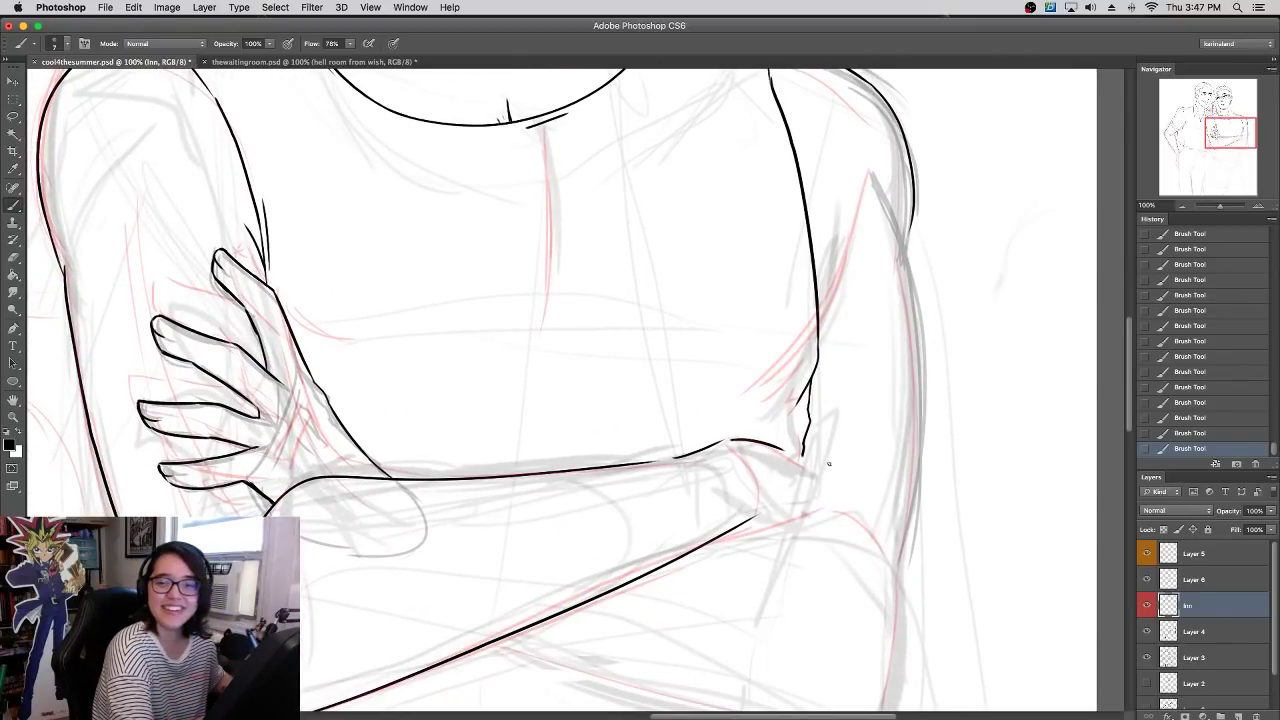
mouse_move(849, 263)
mouse_down()
mouse_move(846, 514)
mouse_move(838, 436)
mouse_up()
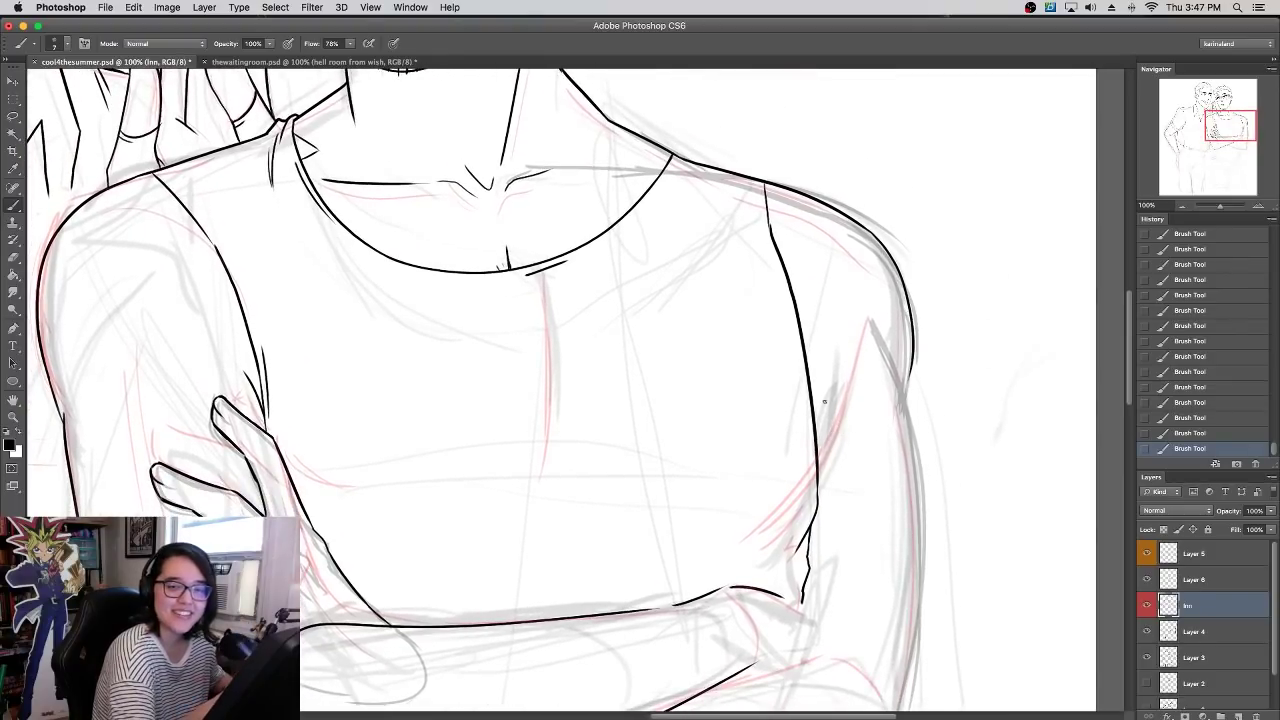
drag(819, 479, 850, 381)
key(super+z)
drag(819, 482, 846, 358)
key(super+z)
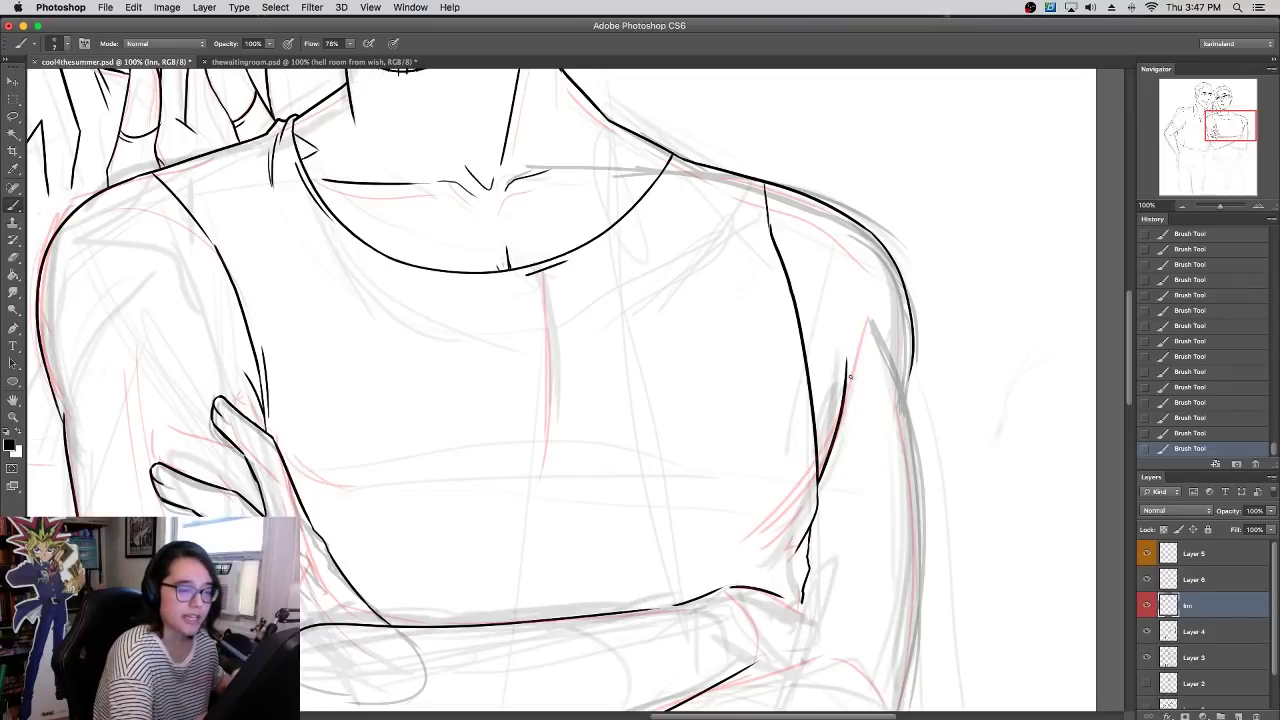
drag(843, 410, 851, 378)
- Ink the lower contour of the crossed arm, running from the forearm crossing out past the elbow
scroll(853, 352, down, 5)
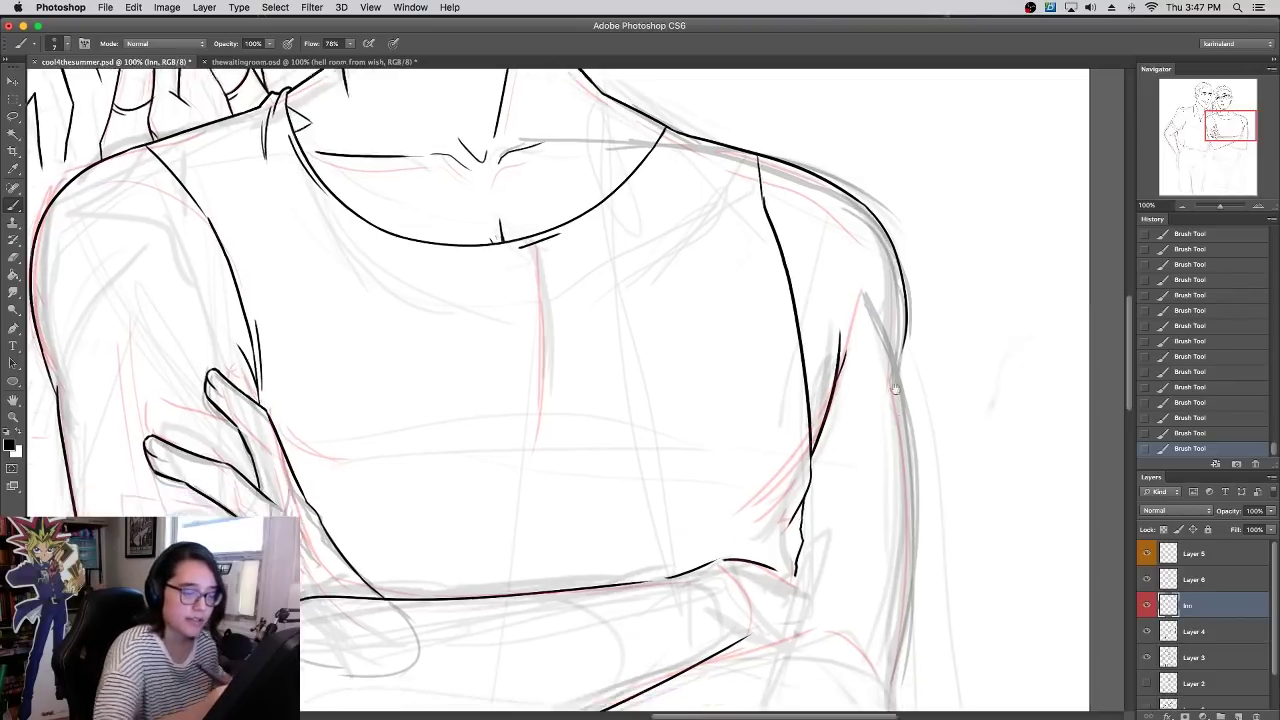
drag(432, 568, 818, 672)
key(super+z)
drag(432, 568, 820, 682)
key(super+z)
shift+click(965, 712)
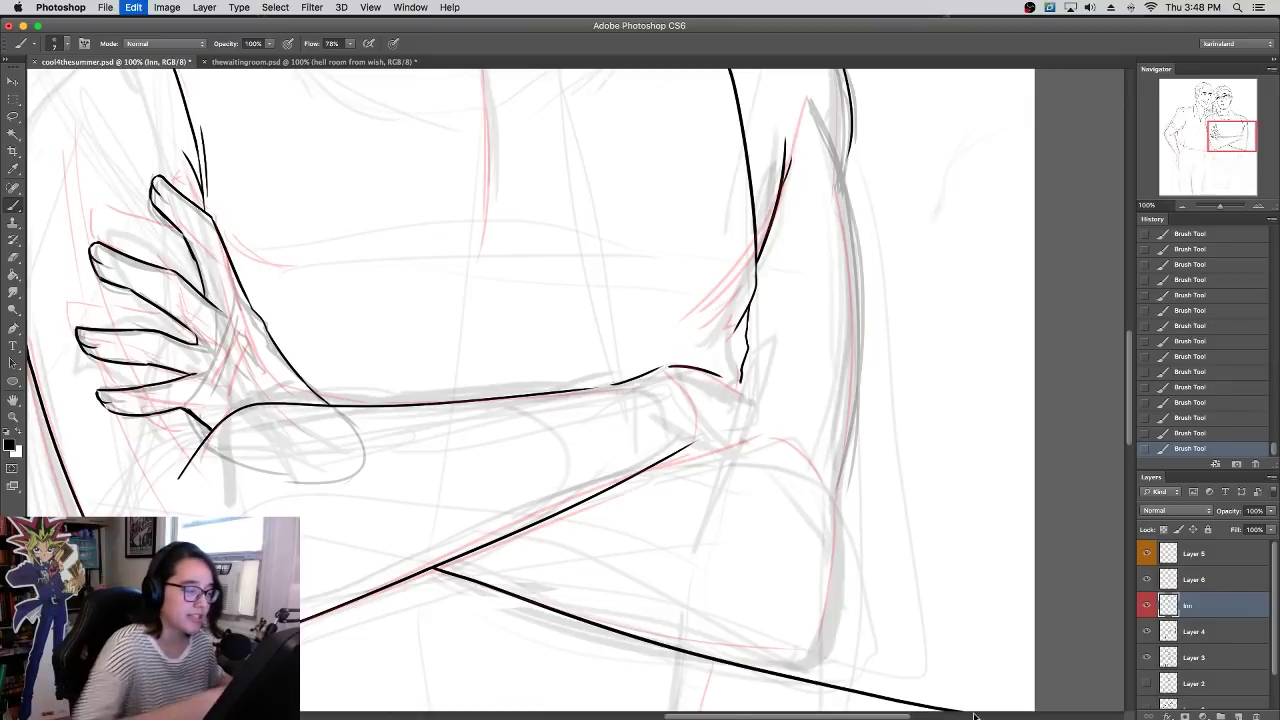
key(super+z)
shift+click(932, 716)
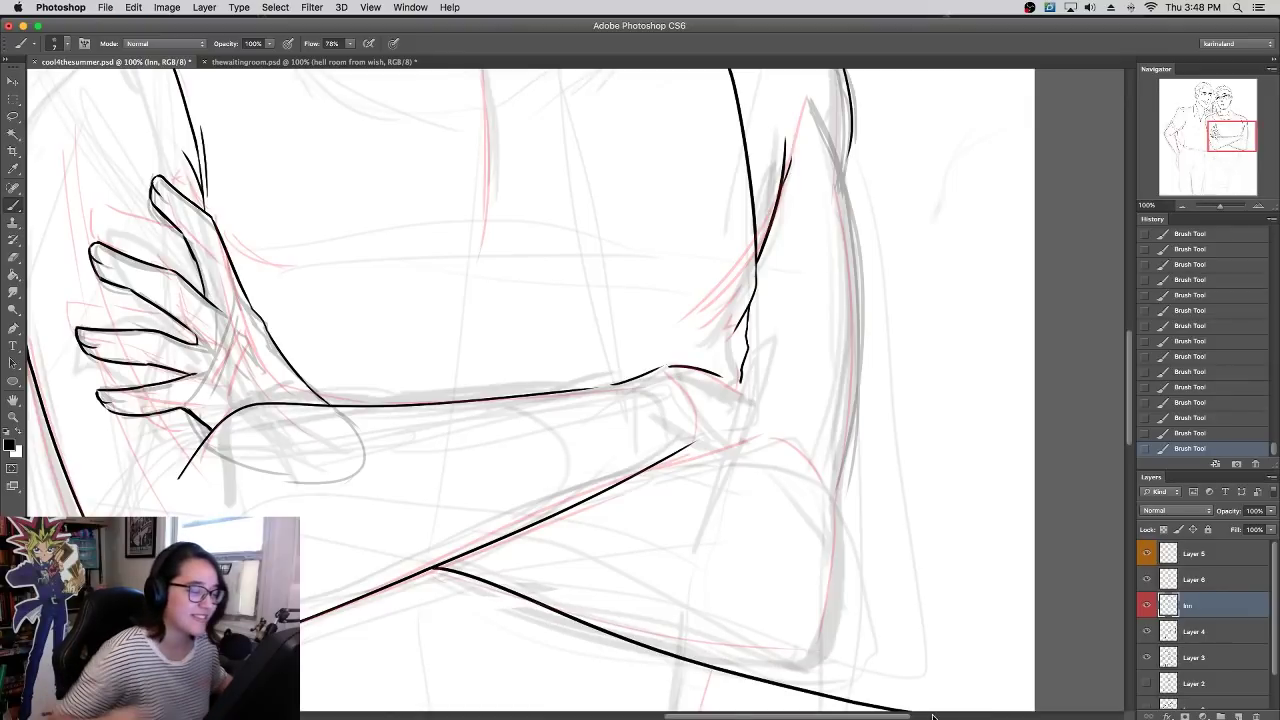
key(super+z)
drag(432, 568, 980, 661)
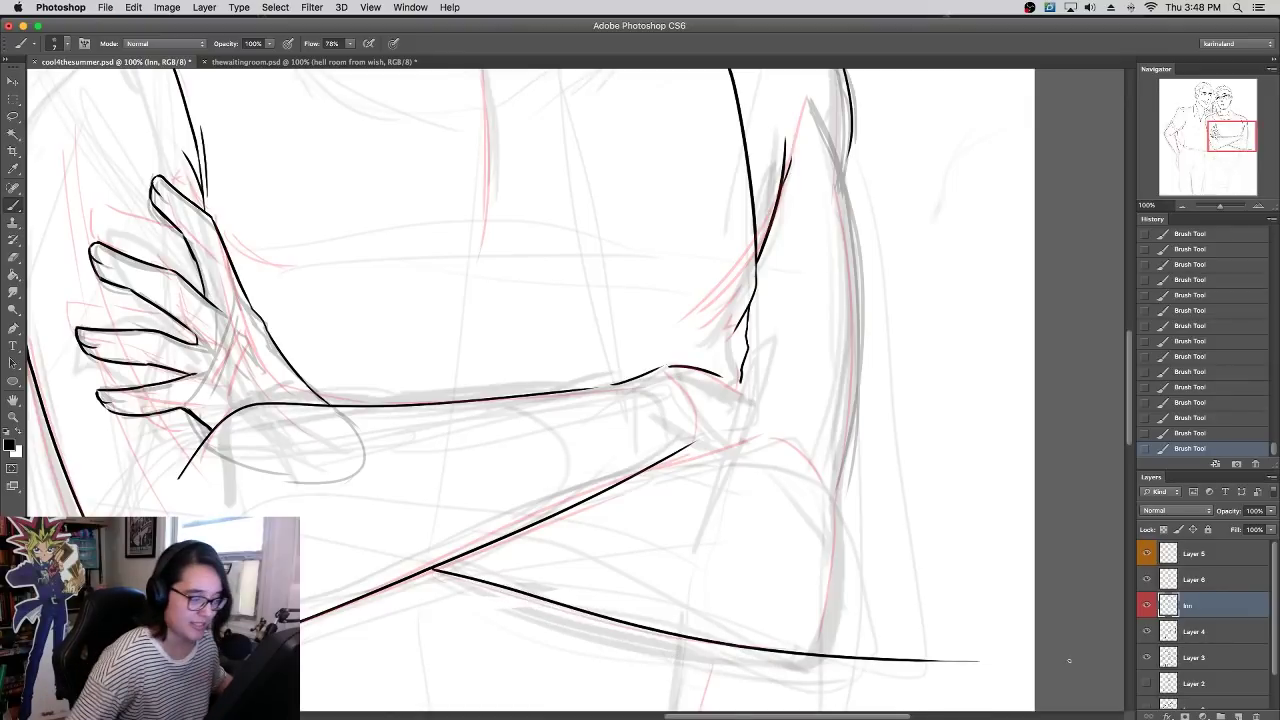
key(super+z)
shift+click(1070, 673)
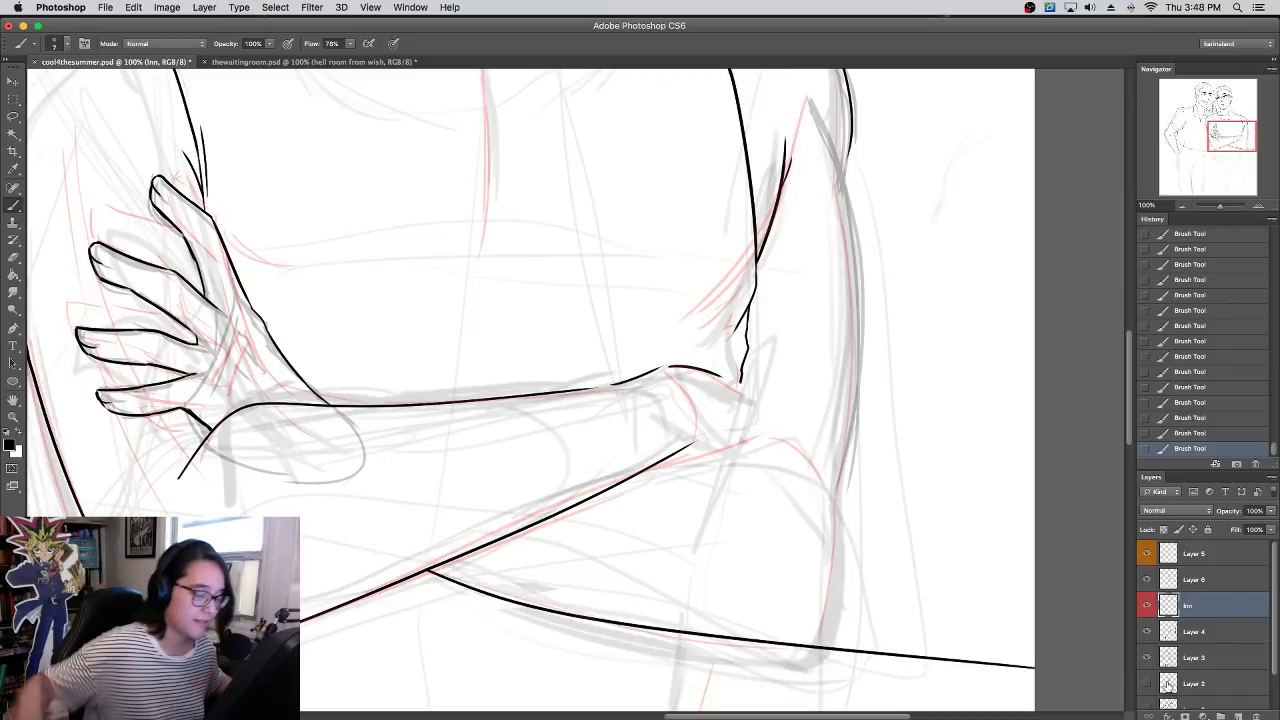
key(super+z)
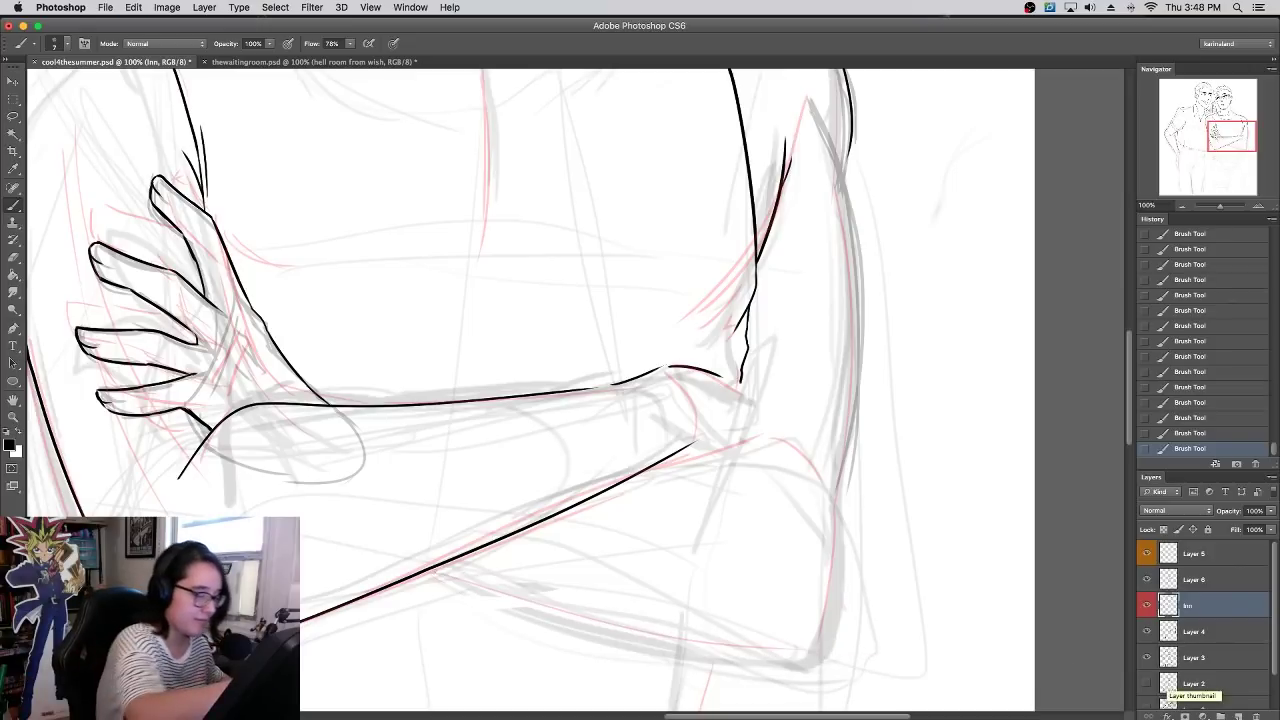
drag(428, 570, 937, 660)
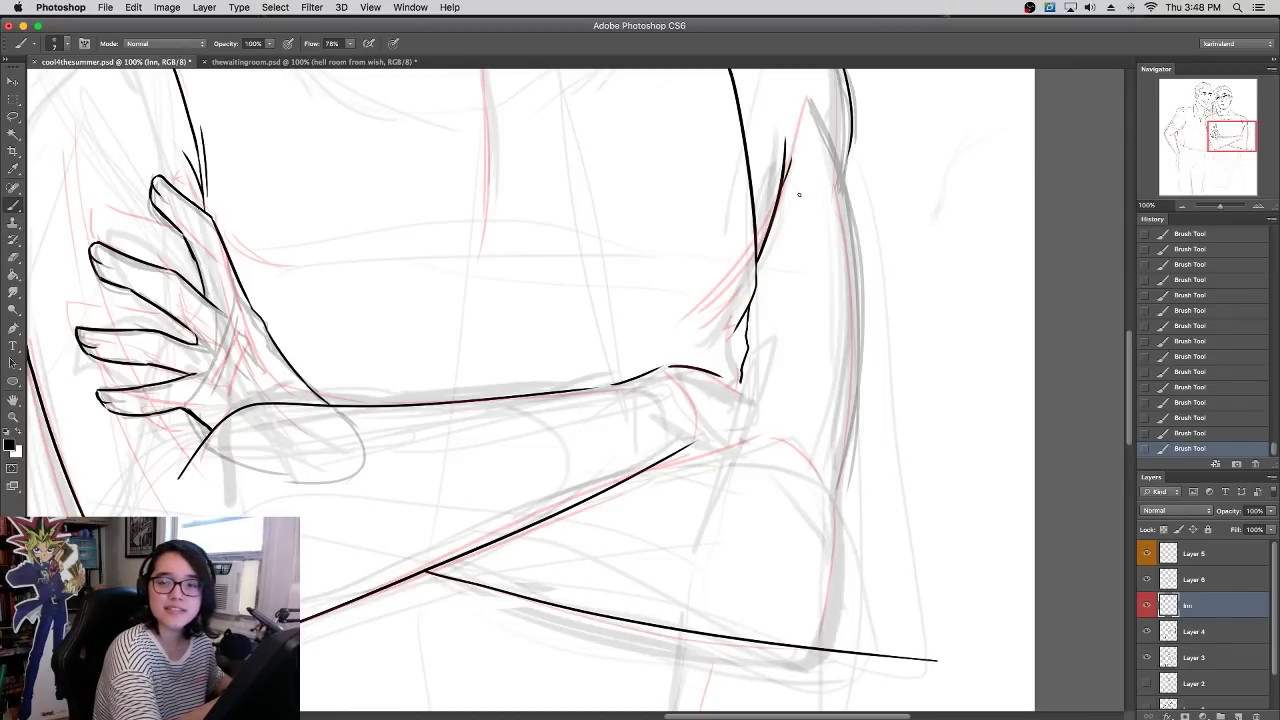
- Extend the shoulder curve slightly and ink the outer contour of the upper arm down toward the elbow
drag(849, 152, 845, 182)
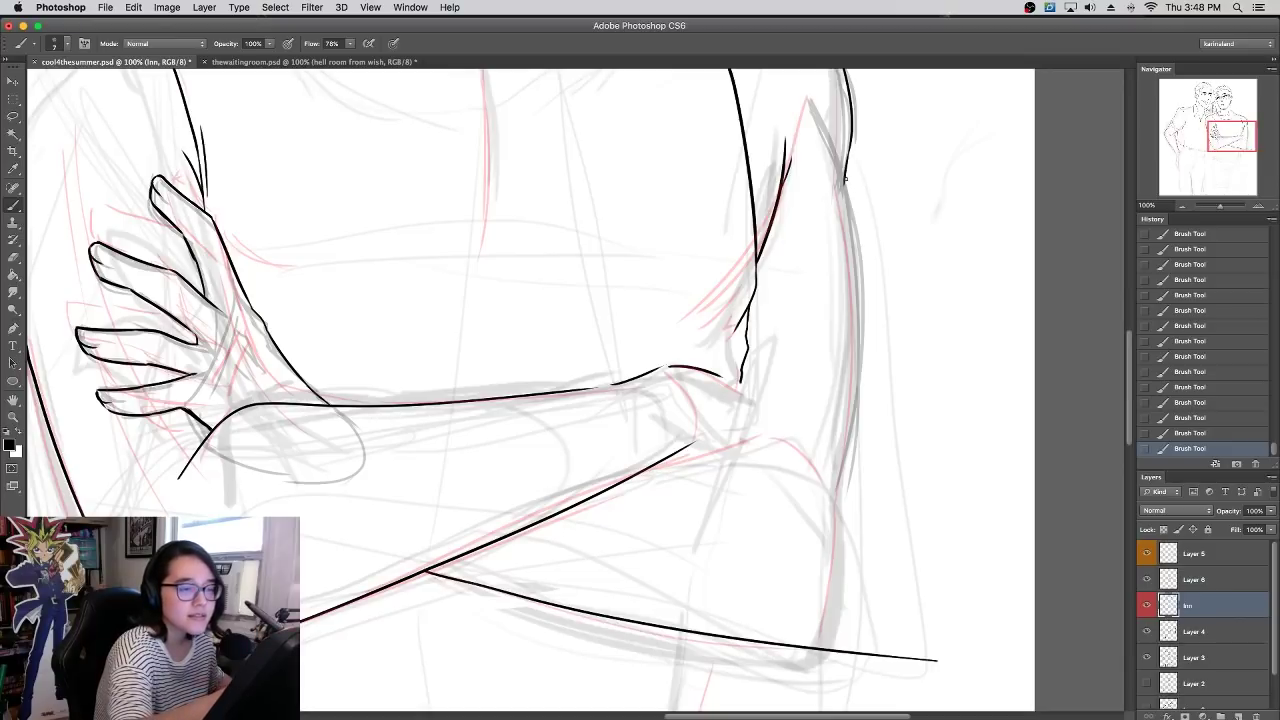
drag(843, 180, 860, 516)
key(ctrl+z)
drag(846, 178, 856, 470)
key(ctrl+z)
mouse_move(844, 168)
mouse_down()
mouse_move(856, 248)
mouse_move(830, 532)
mouse_up()
key(ctrl+z)
drag(846, 180, 844, 508)
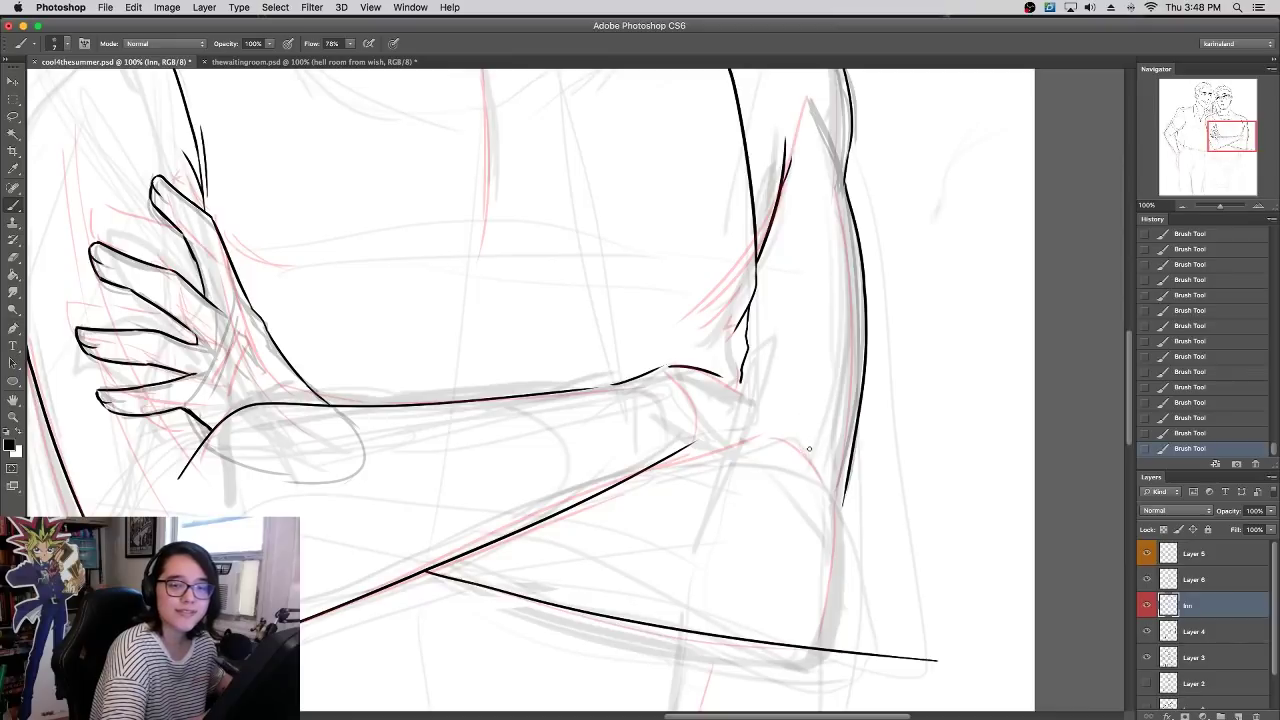
- Trim away the tapered lower end of the man's outer upper-arm contour above the elbow
key(alt+super+z)
key(alt+super+z)
key(alt+super+z)
key(alt+super+z)
key(alt+super+z)
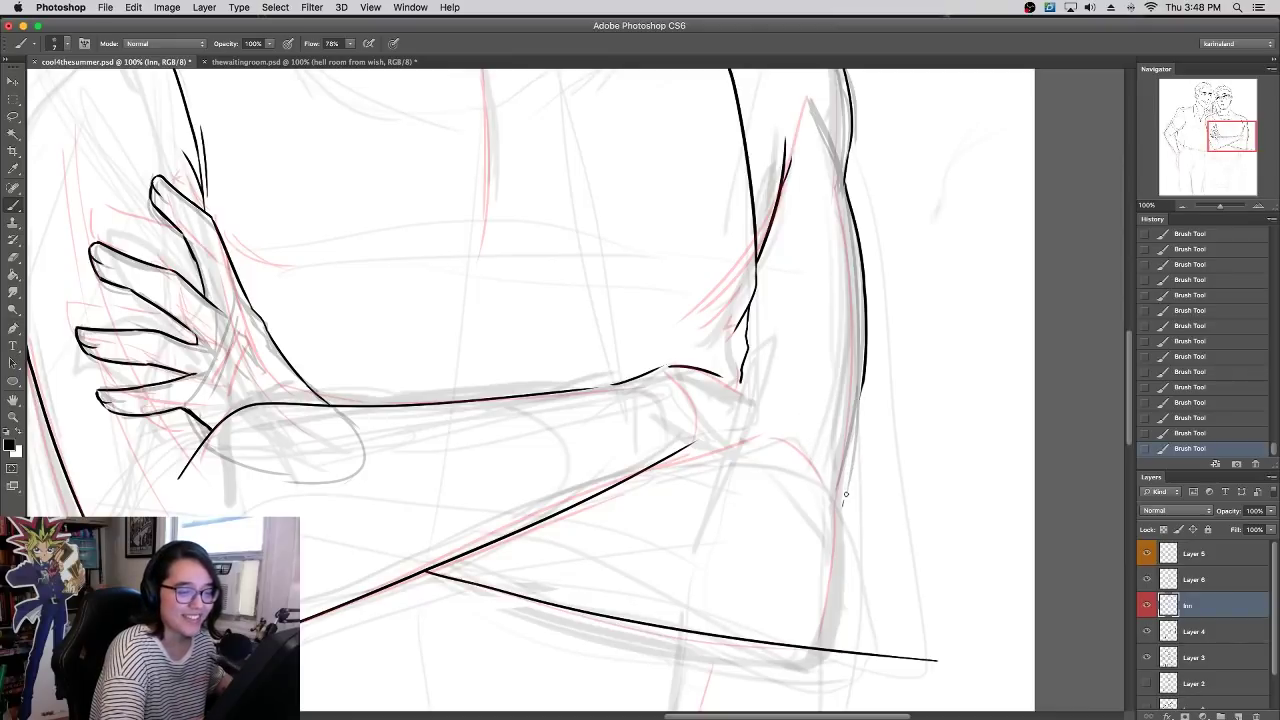
drag(856, 420, 864, 362)
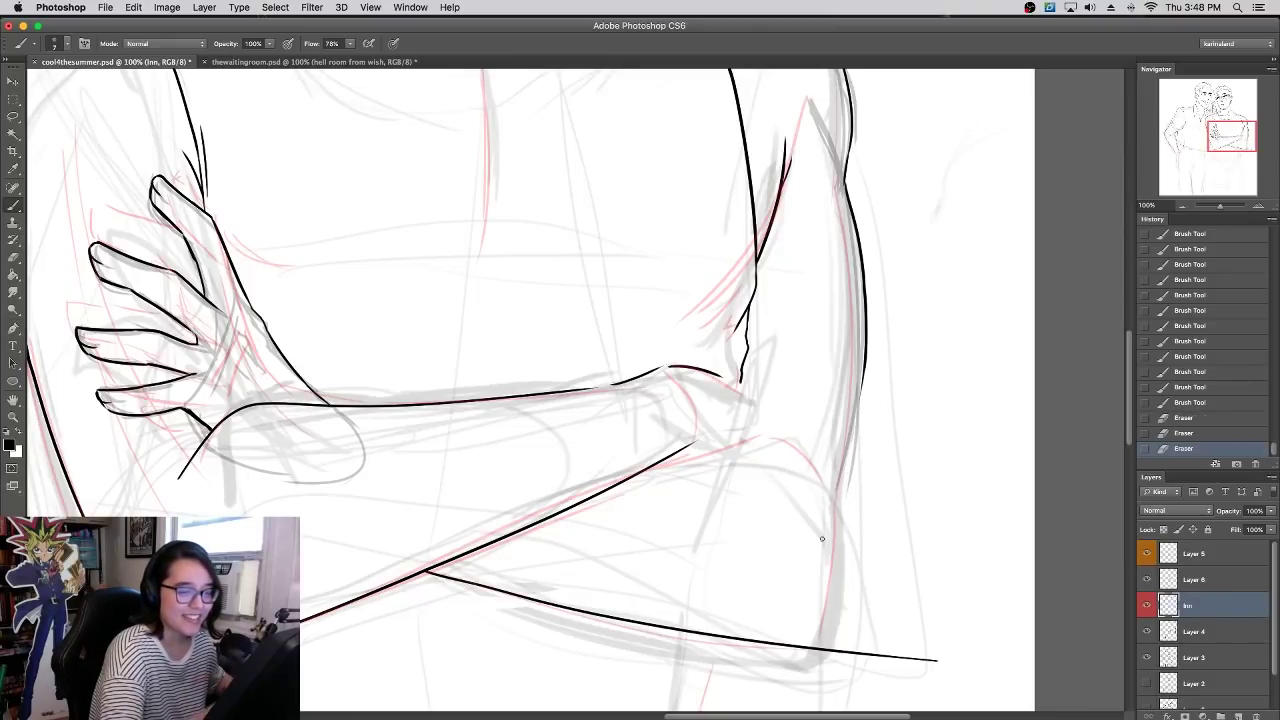
- Re-ink the lower part of the outer upper-arm contour, angling inward toward the elbow along the sketch
drag(864, 370, 839, 488)
key(super+z)
drag(866, 368, 847, 476)
key(super+z)
drag(865, 368, 834, 494)
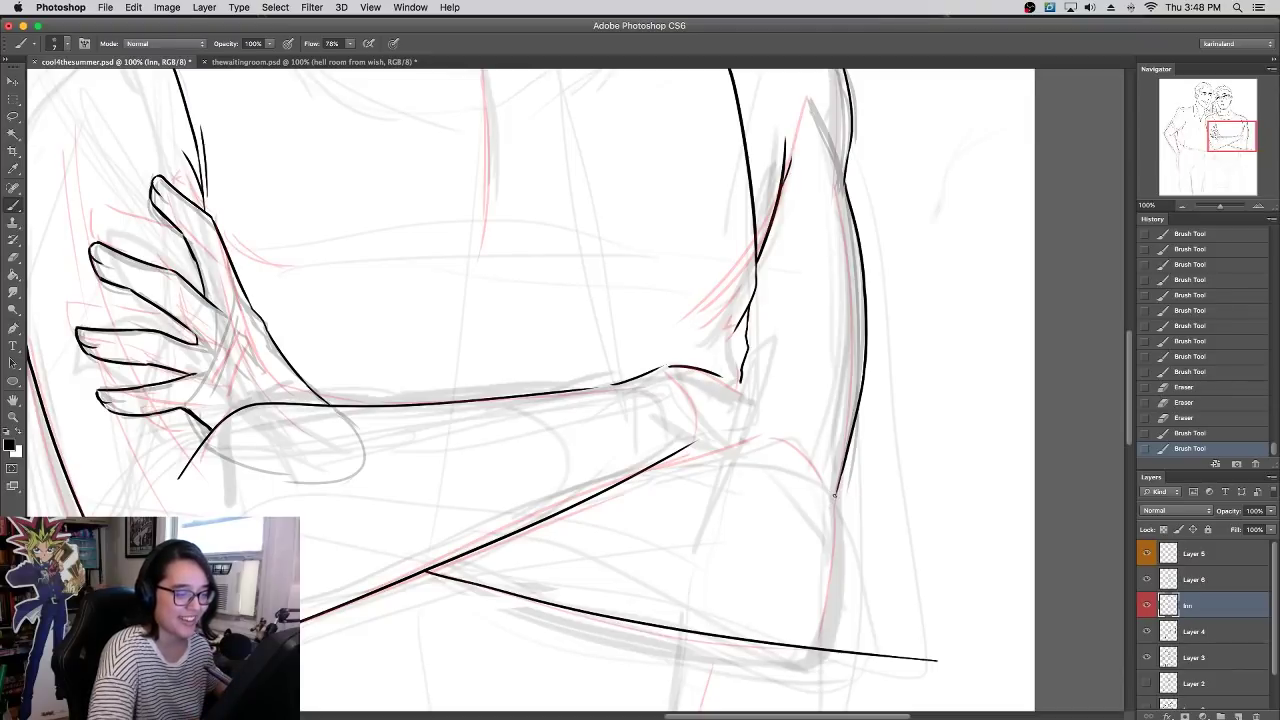
- Continue the outer arm contour down to the elbow tip and erase the lower arm line overshooting past it
drag(836, 492, 800, 644)
key(super+z)
drag(840, 486, 801, 645)
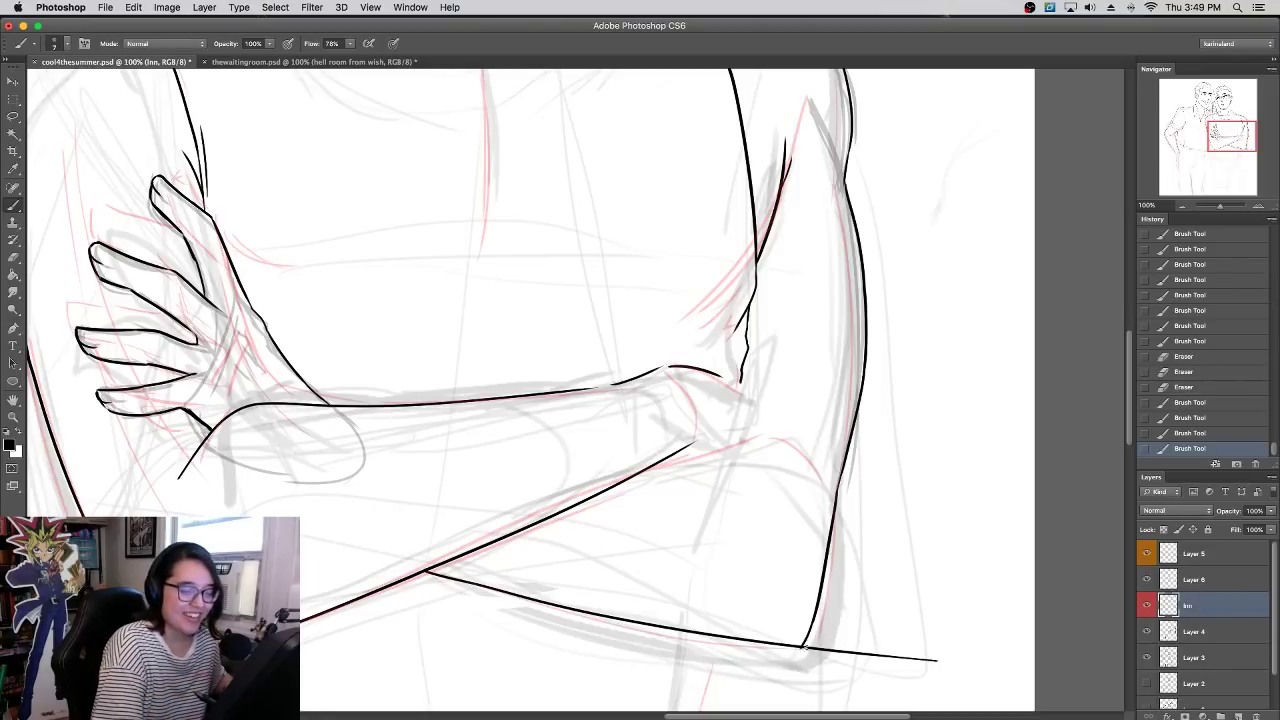
mouse_move(802, 649)
mouse_down()
mouse_move(839, 651)
mouse_move(813, 649)
mouse_move(938, 658)
mouse_up()
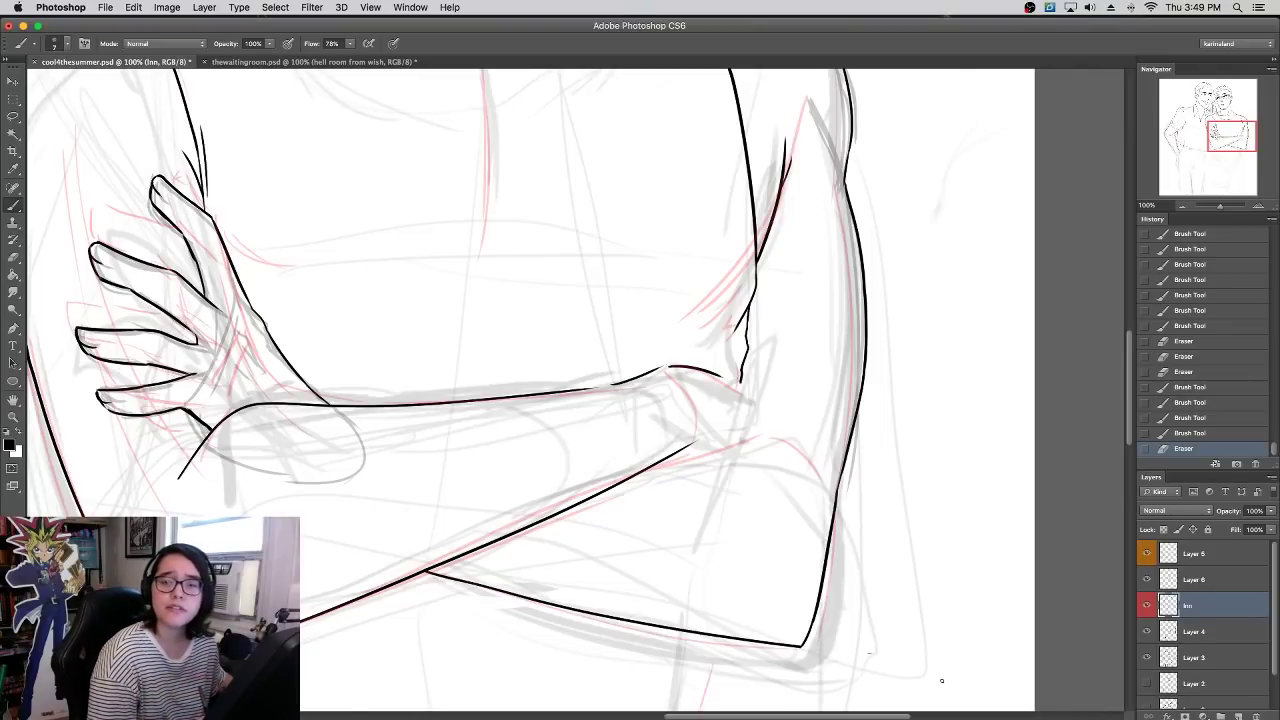
- Ink a short curve extending the end of the upper forearm's lower edge into the crook of the opposite arm
drag(712, 416, 762, 400)
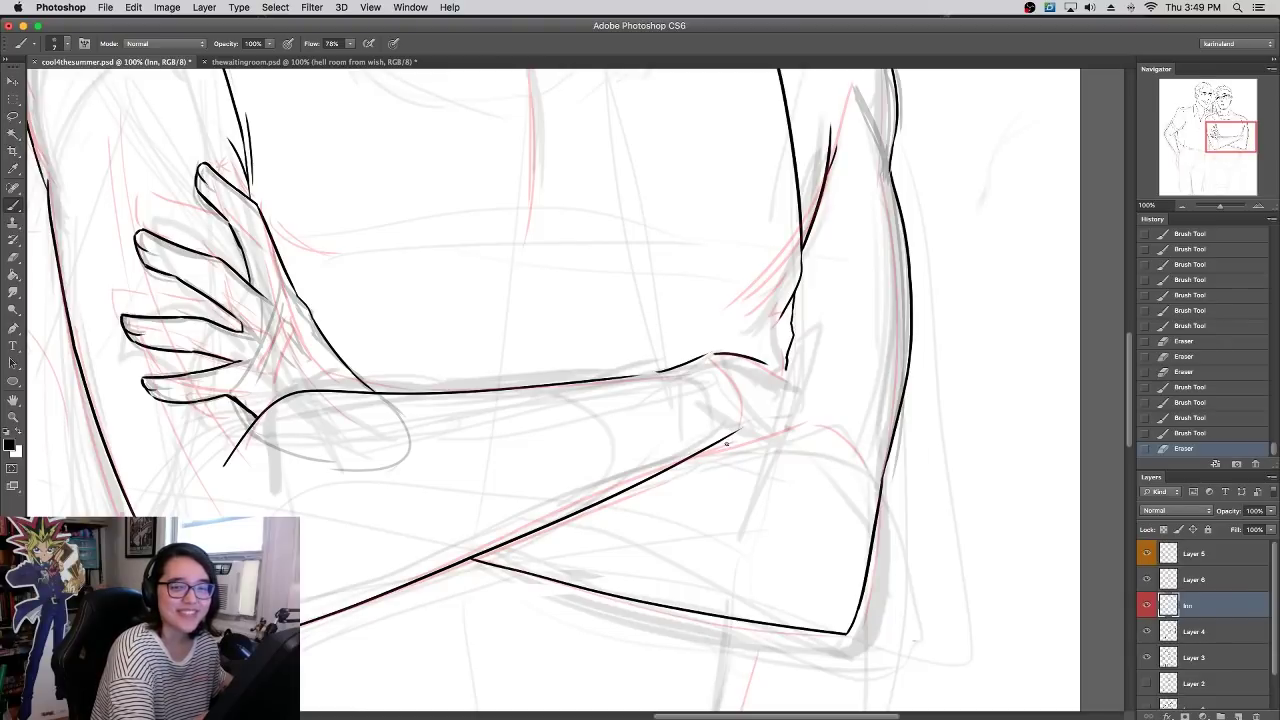
drag(741, 431, 820, 413)
key(super+z)
drag(738, 431, 827, 411)
key(super+z)
drag(738, 432, 800, 423)
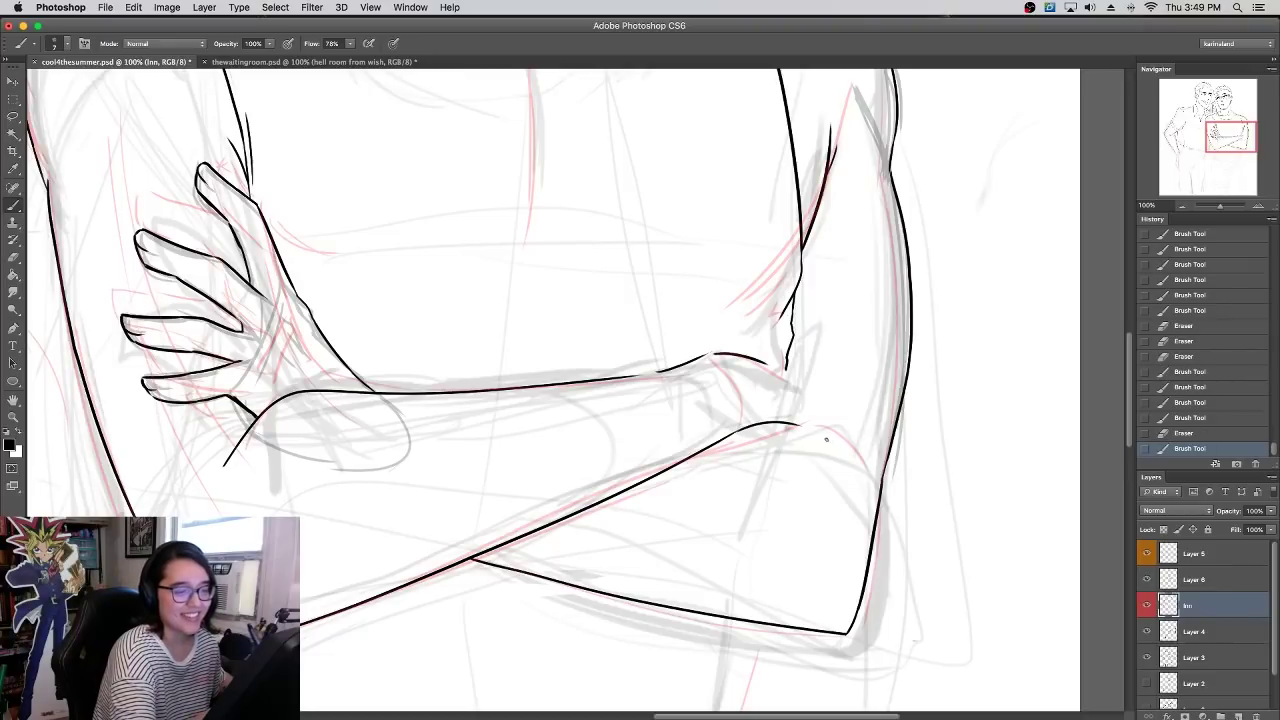
mouse_move(868, 482)
mouse_down()
mouse_move(857, 671)
mouse_move(864, 460)
mouse_up()
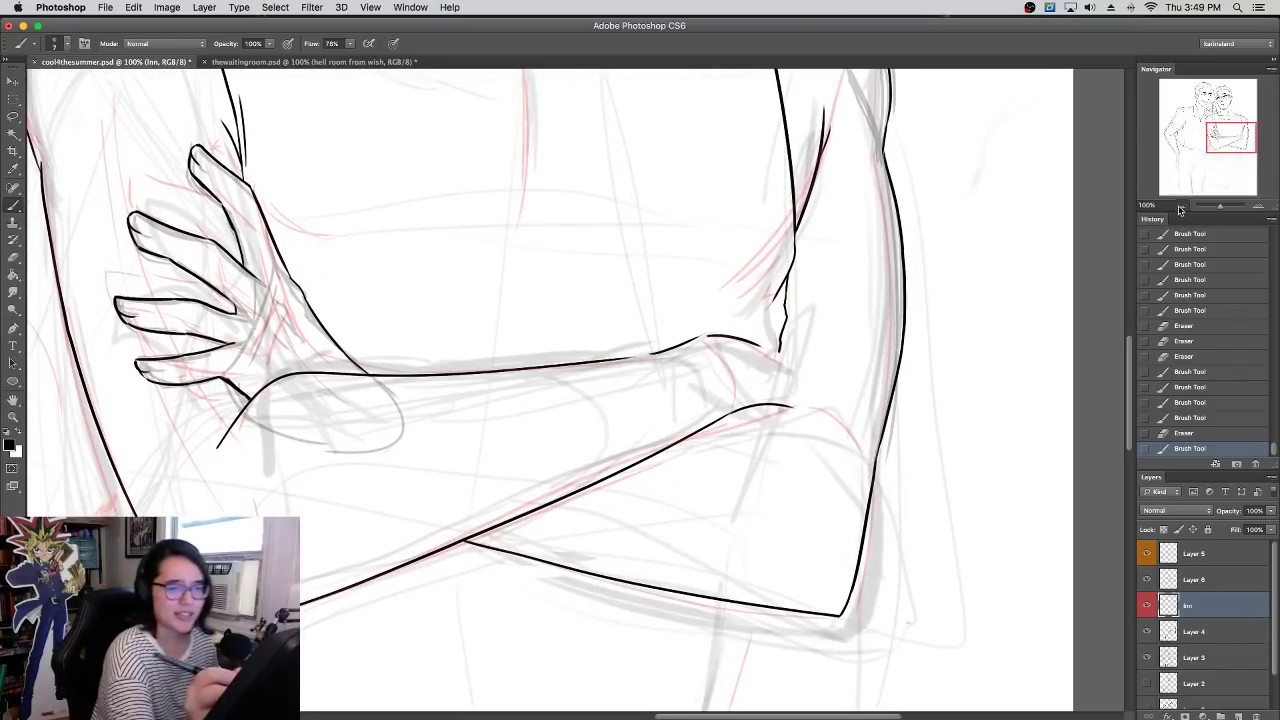
- On Layer 6, sketch rough guide strokes for the hand end of the forearm tucked into the crook of the arm
click(1181, 206)
click(1203, 577)
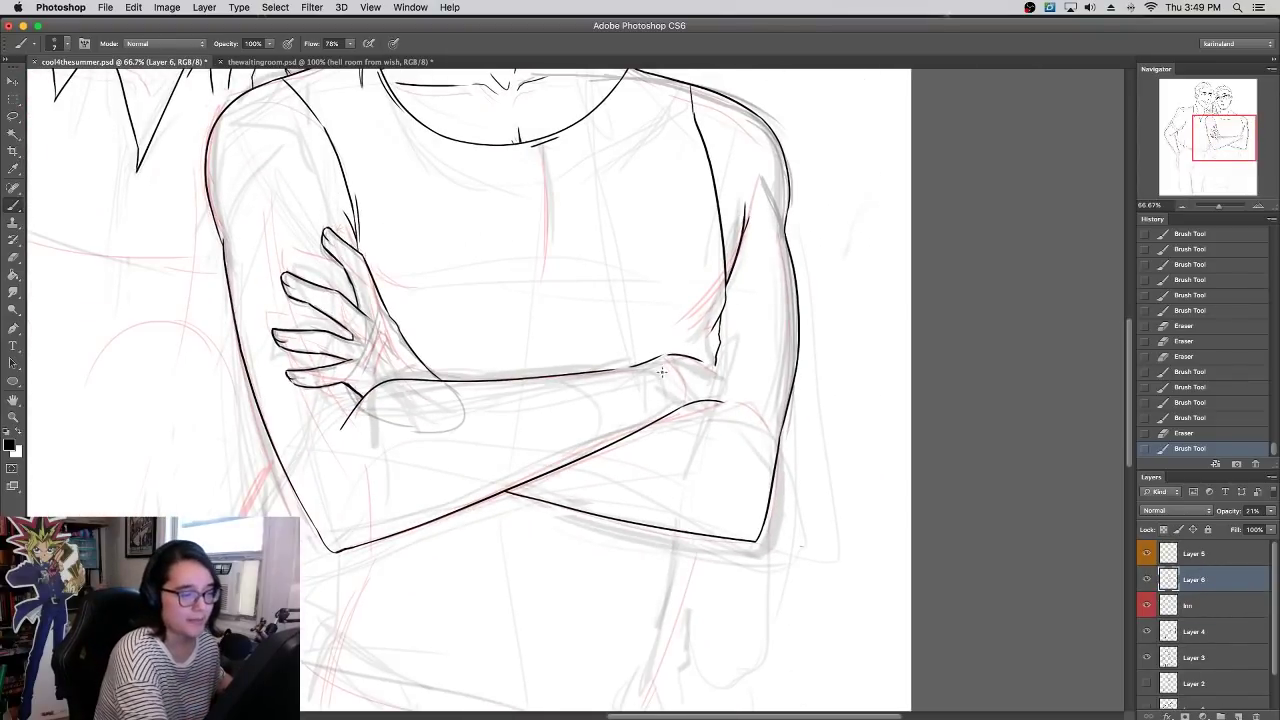
mouse_move(624, 369)
mouse_down()
mouse_move(670, 358)
mouse_move(720, 400)
mouse_move(705, 368)
mouse_move(706, 386)
mouse_move(714, 366)
mouse_up()
key(super+z)
mouse_move(720, 320)
mouse_down()
mouse_move(705, 402)
mouse_move(714, 332)
mouse_up()
mouse_move(827, 370)
mouse_down()
mouse_move(820, 477)
mouse_move(820, 260)
mouse_up()
mouse_move(448, 326)
mouse_down()
mouse_move(664, 256)
mouse_move(741, 395)
mouse_move(650, 711)
mouse_up()
key(super+z)
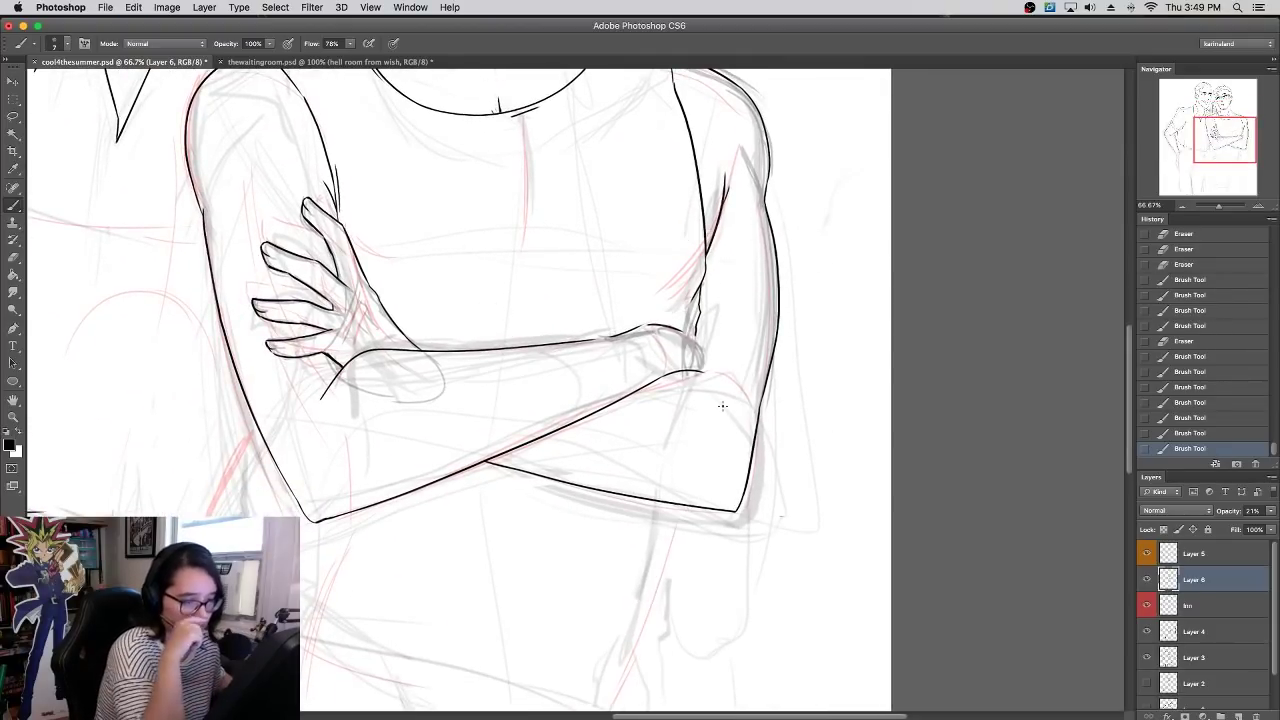
- Sketch guide lines for a higher forearm underside and blunter elbows on both crossed arms on Layer 6
mouse_move(492, 461)
mouse_down()
mouse_move(704, 502)
mouse_move(765, 496)
mouse_up()
drag(654, 500, 787, 489)
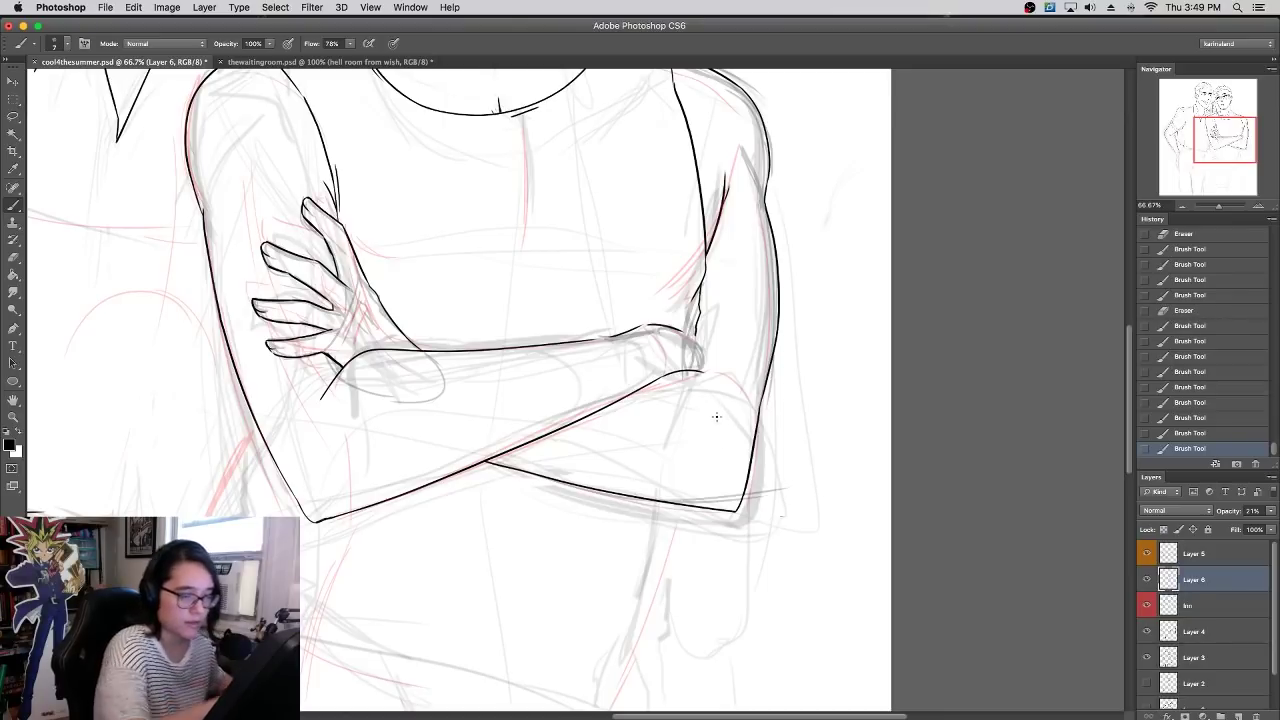
mouse_move(276, 458)
mouse_down()
mouse_move(314, 512)
mouse_move(336, 512)
mouse_move(306, 504)
mouse_move(394, 503)
mouse_up()
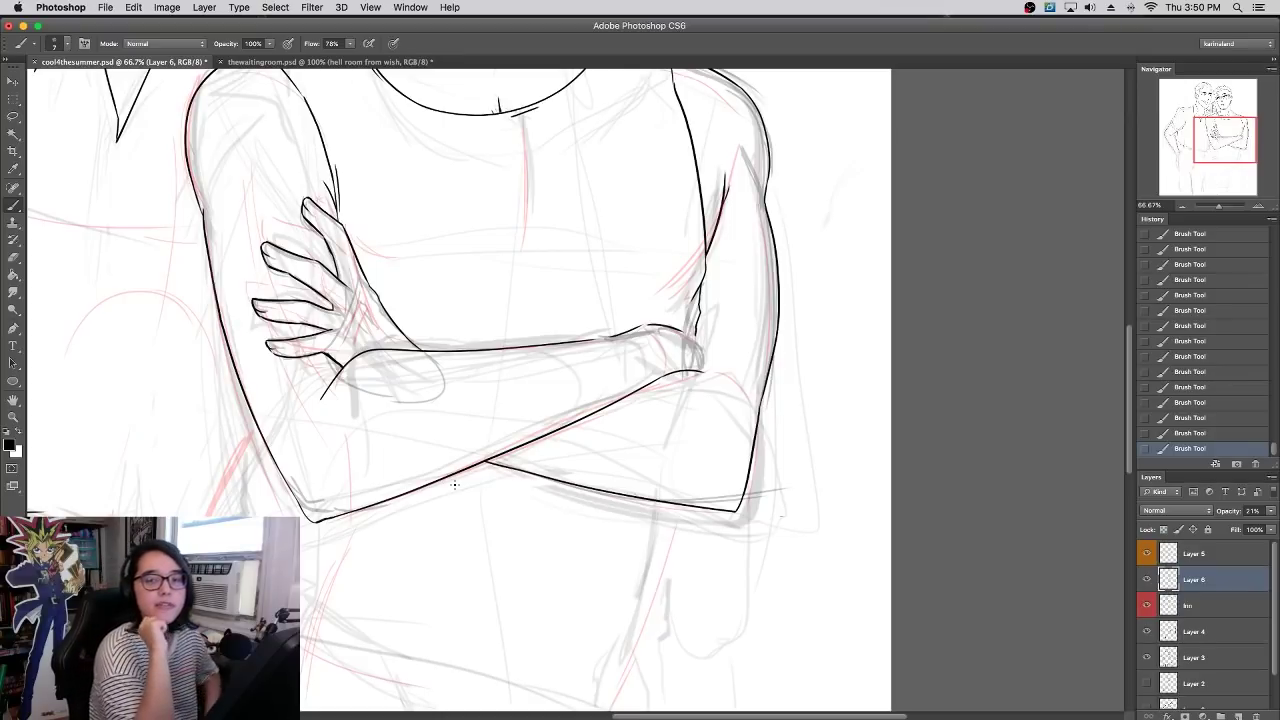
mouse_move(731, 501)
mouse_down()
mouse_move(701, 498)
mouse_move(736, 502)
mouse_up()
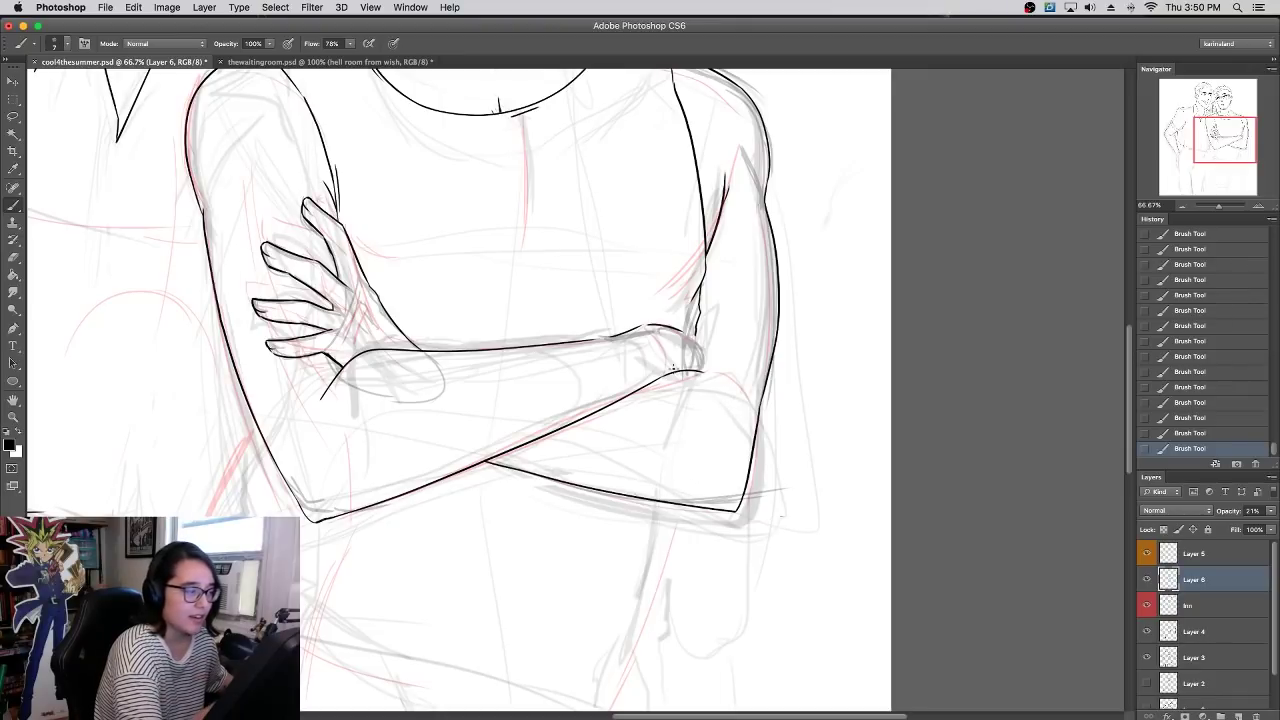
- On the line art layer, erase the pointed tip of the elbow beneath the spread fingers
scroll(673, 370, up, 3)
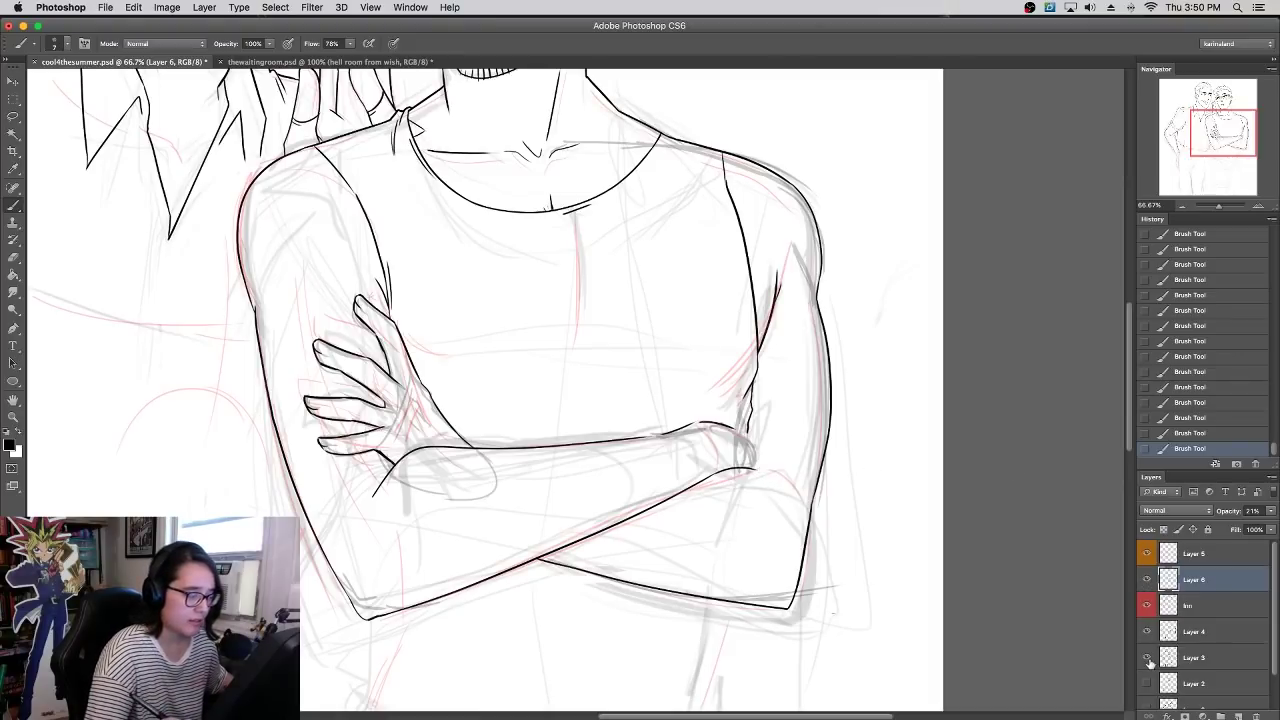
click(1147, 606)
click(1147, 606)
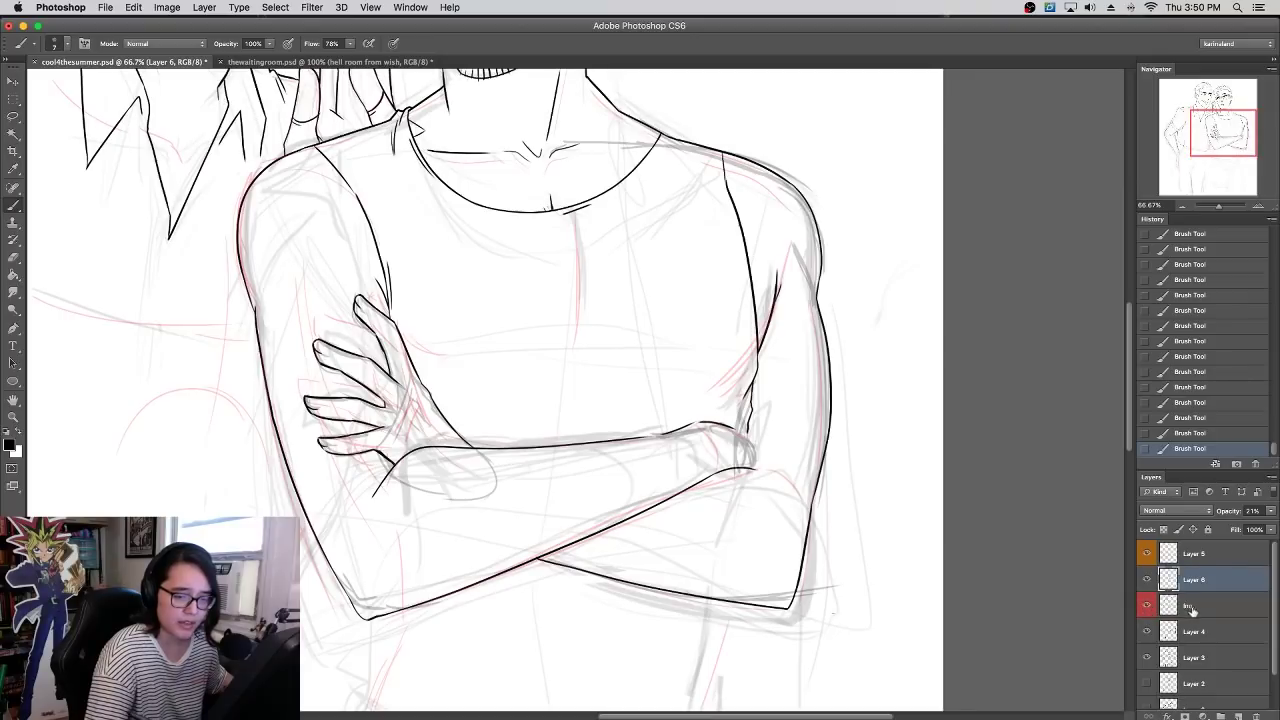
click(1203, 607)
click(1258, 206)
drag(553, 452, 755, 272)
mouse_move(438, 514)
mouse_down()
mouse_move(426, 508)
mouse_move(476, 558)
mouse_move(514, 543)
mouse_up()
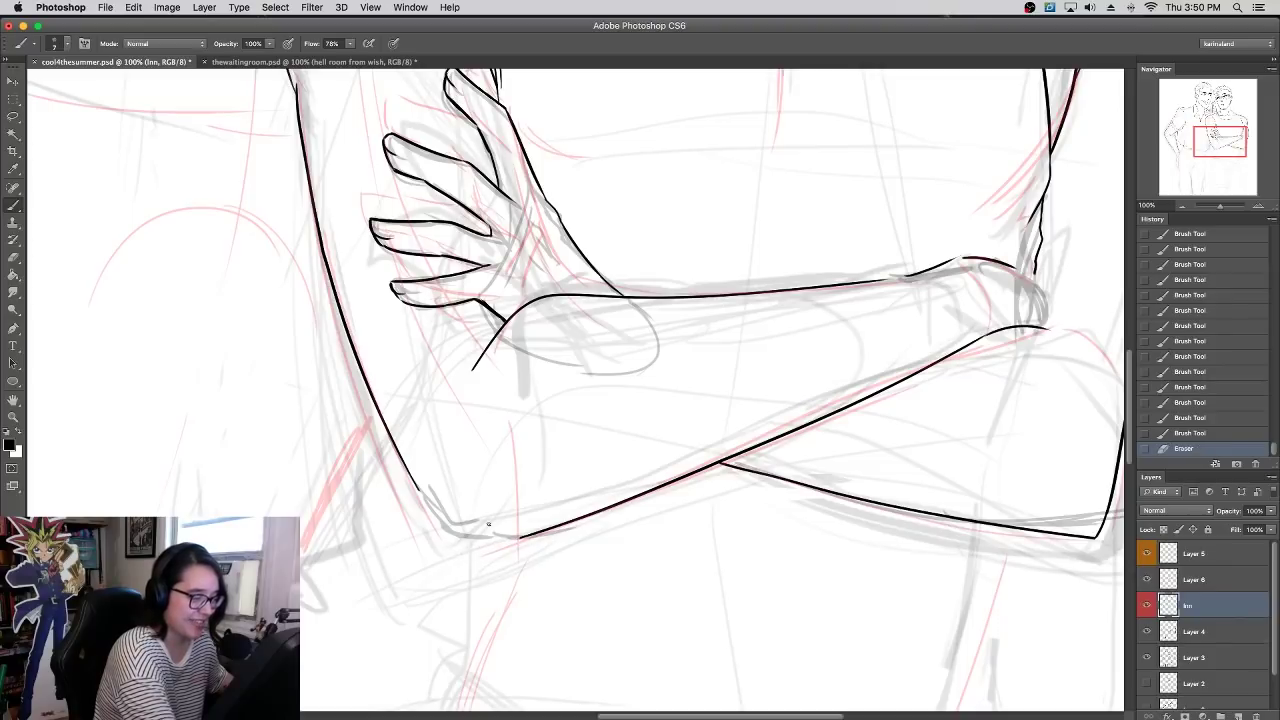
- Erase the inked corner of the opposite elbow, including the outer end of the forearm underside
scroll(998, 572, right, 5)
scroll(998, 572, up, 2)
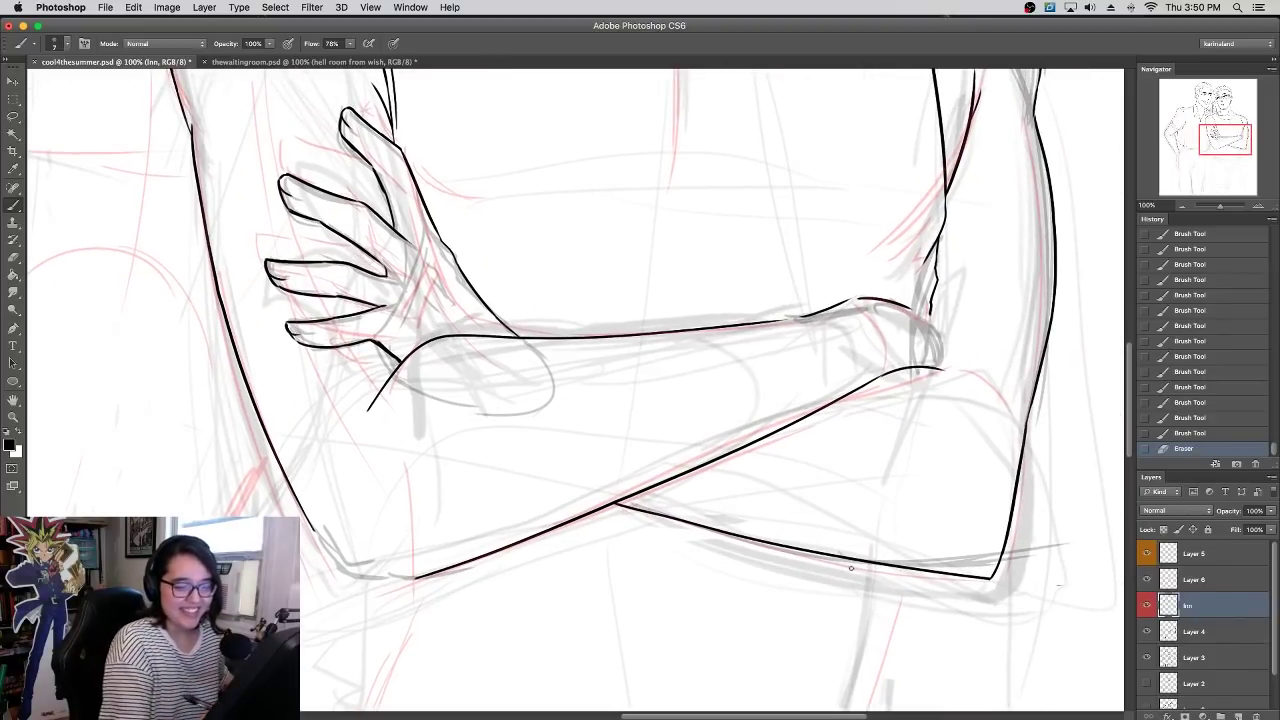
drag(908, 570, 996, 574)
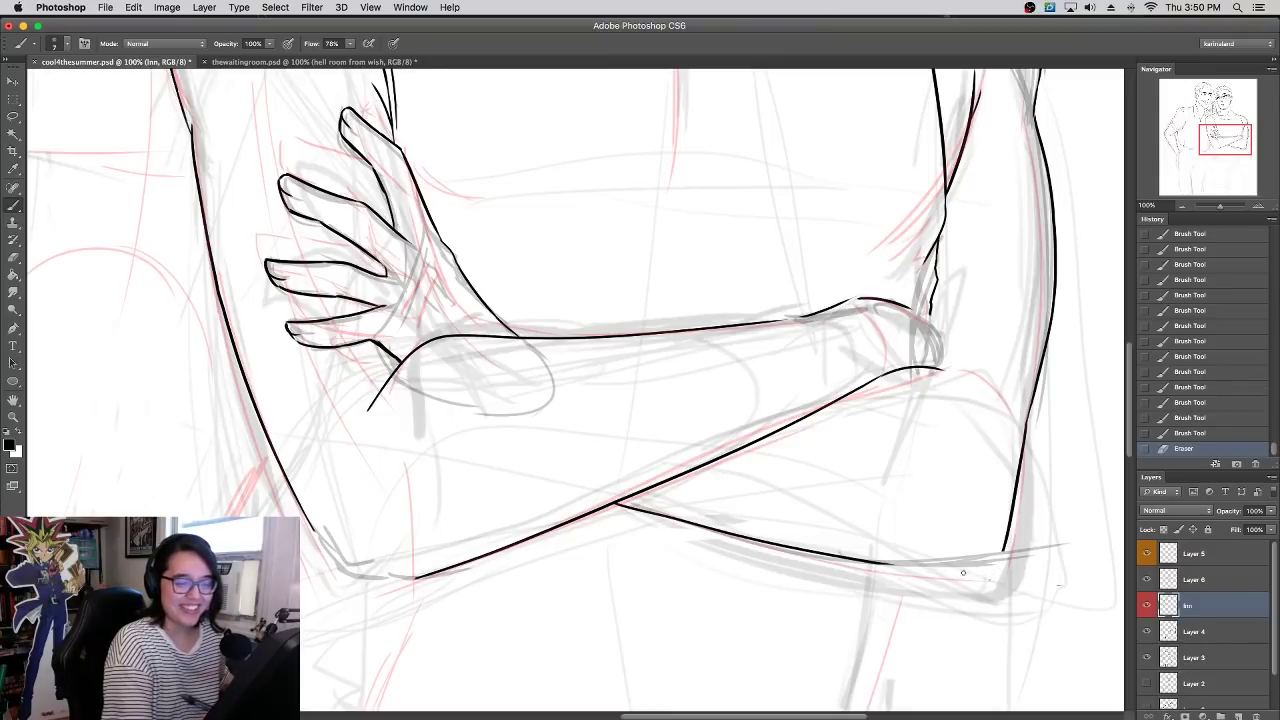
- Ink a blunter elbow beneath the spread fingers, extending the arm's outer line and closing the base along the sketch
drag(850, 566, 898, 542)
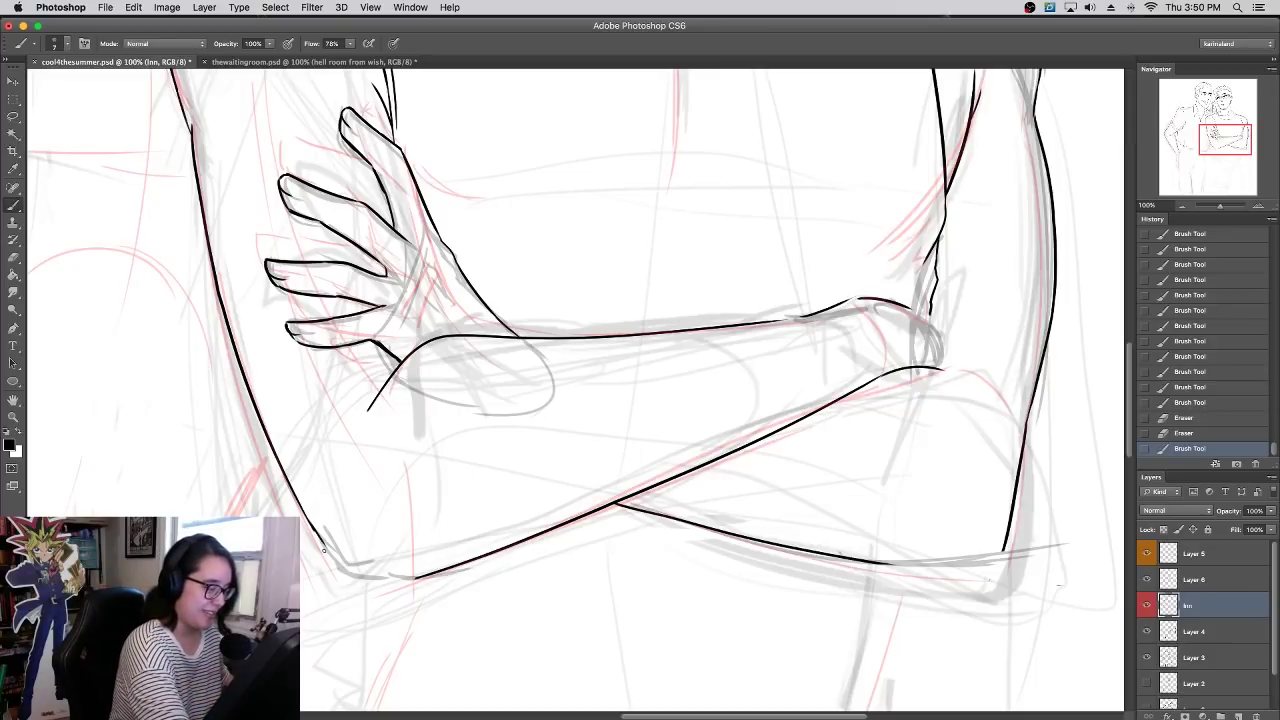
key(super+z)
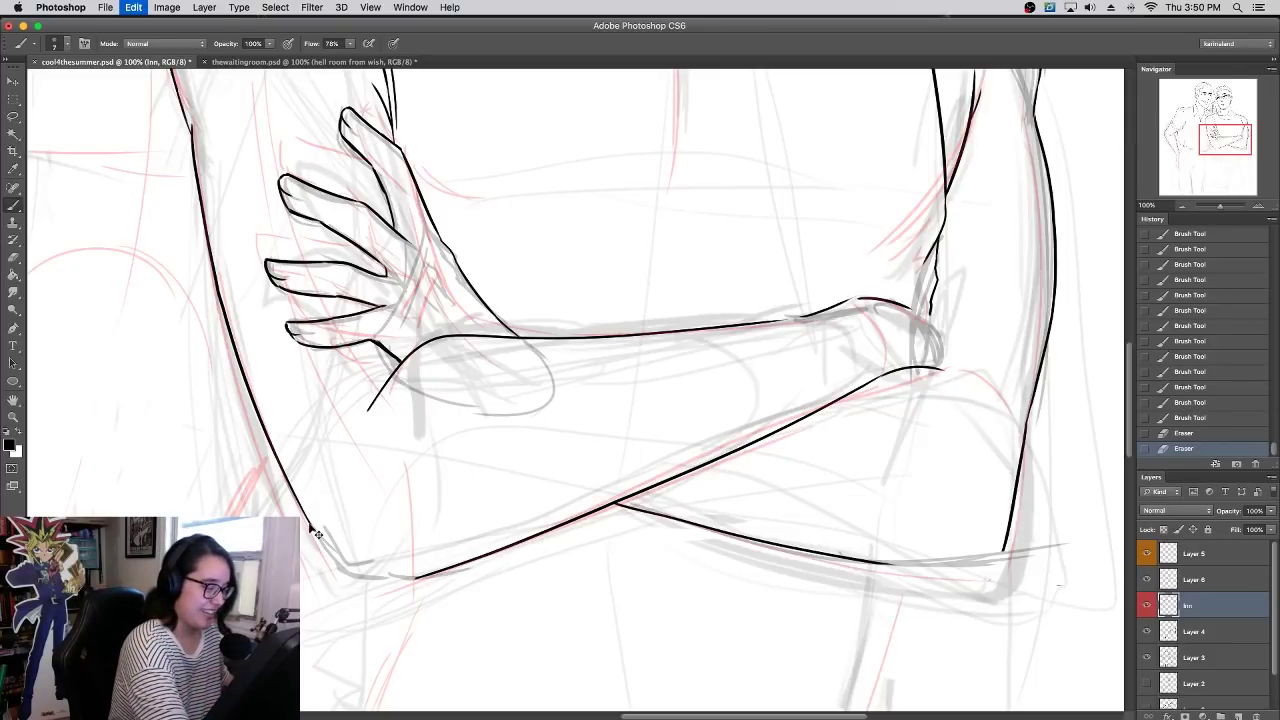
drag(310, 522, 332, 558)
mouse_move(328, 552)
mouse_down()
mouse_move(373, 575)
mouse_move(426, 576)
mouse_move(384, 577)
mouse_up()
key(super+z)
key(super+z)
key(super+z)
key(super+z)
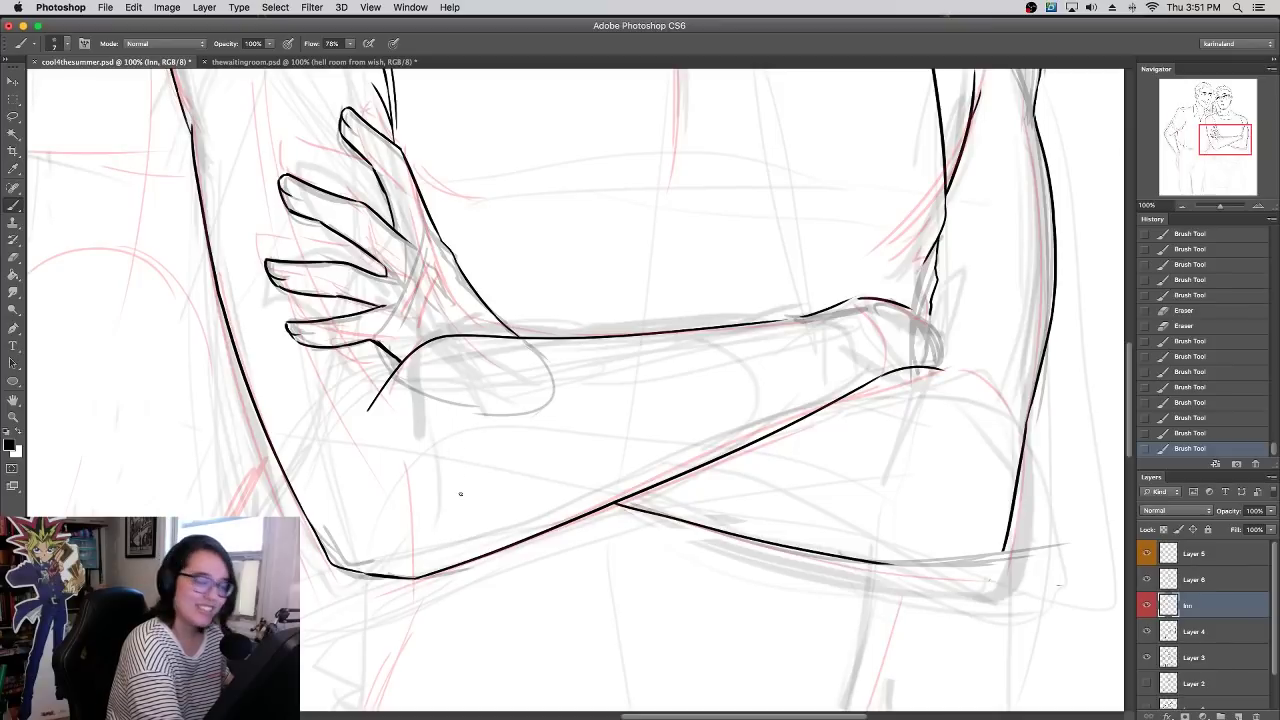
- Compare the drawing with the line art hidden, and step back in the history to before the elbow's base strokes
click(1147, 605)
click(1147, 605)
click(1175, 311)
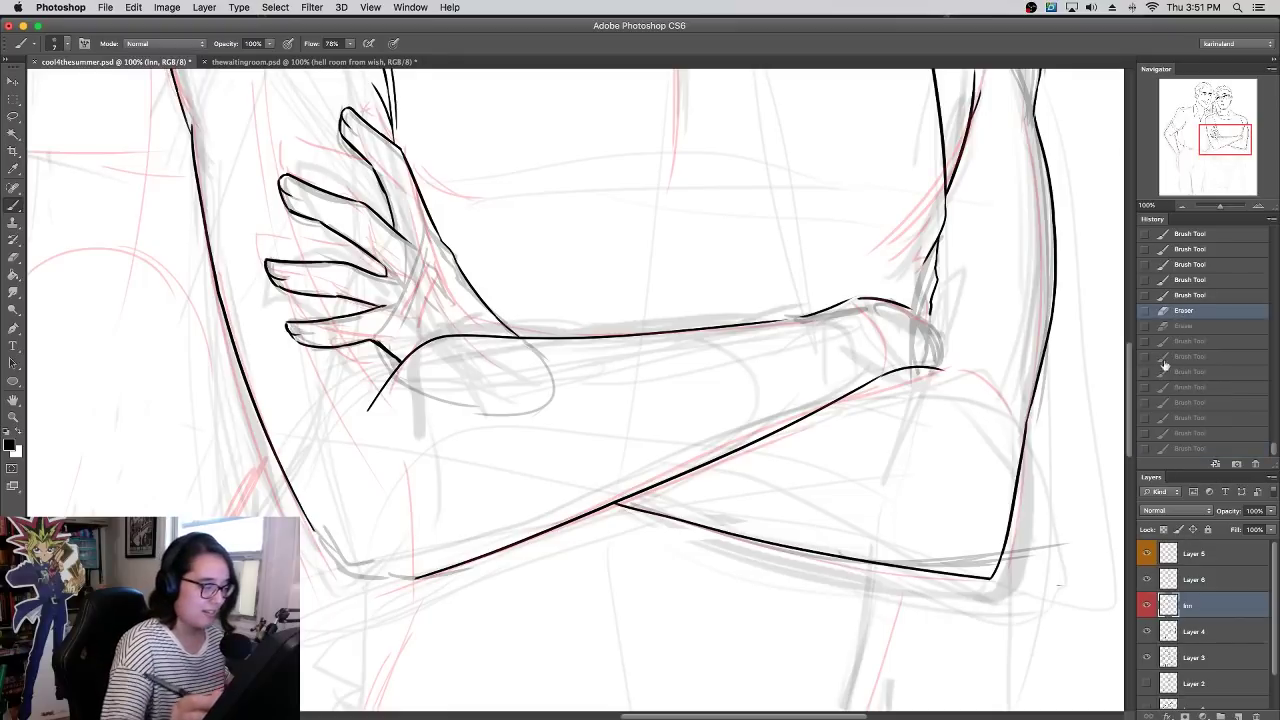
click(1179, 403)
click(1180, 387)
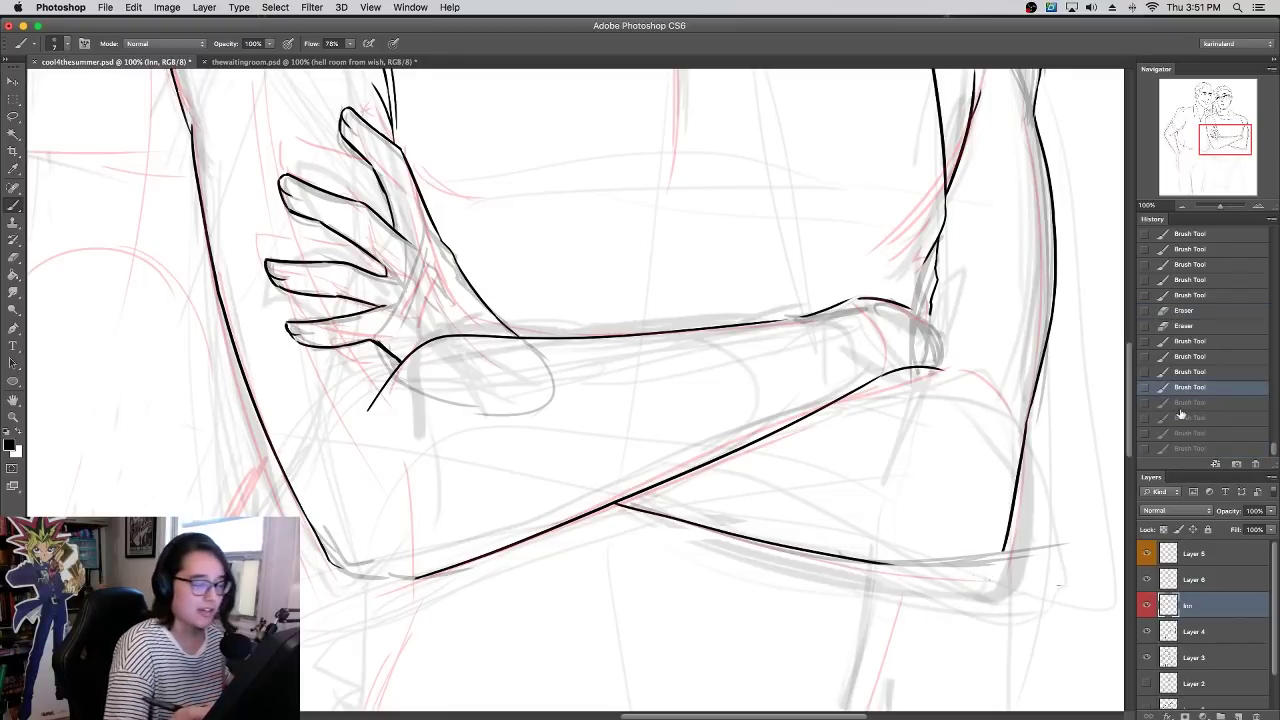
- Ink two short parallel slanted strokes on the middle of the man's shirt above the crossed forearm
scroll(912, 504, up, 10)
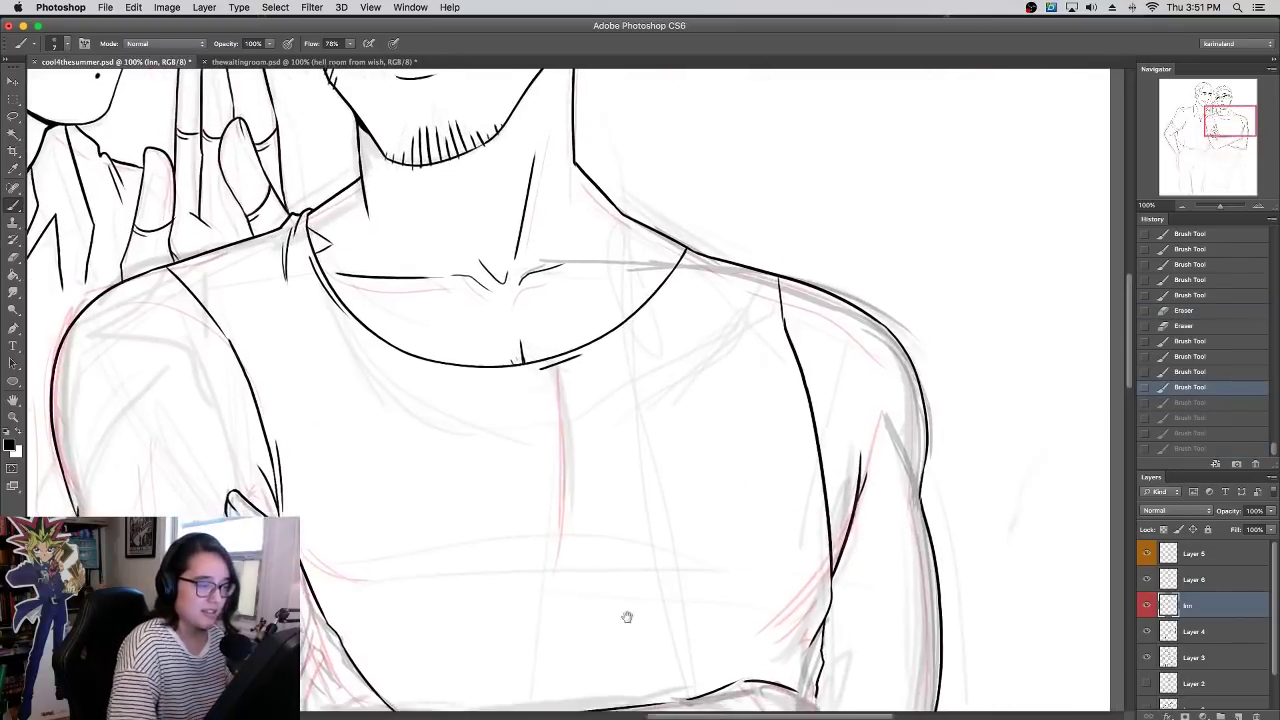
scroll(626, 614, down, 8)
drag(690, 336, 760, 240)
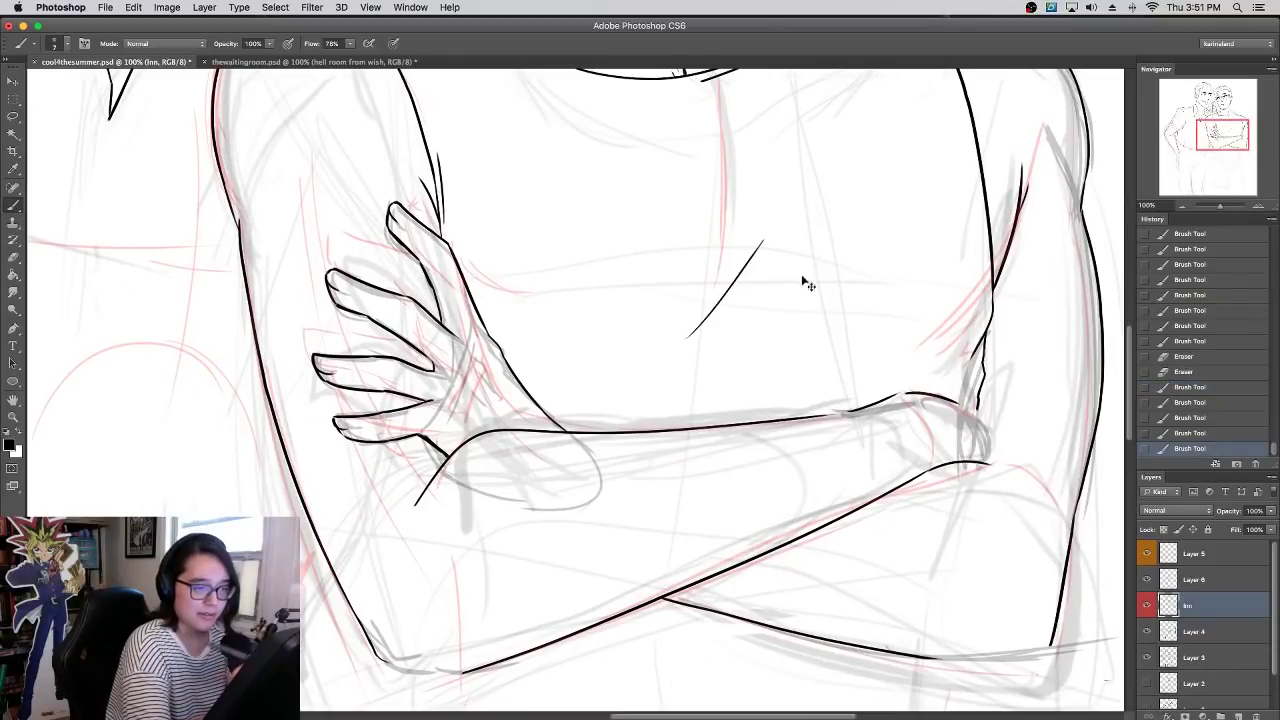
key(super+z)
mouse_move(717, 338)
mouse_down()
mouse_move(740, 285)
mouse_move(734, 297)
mouse_up()
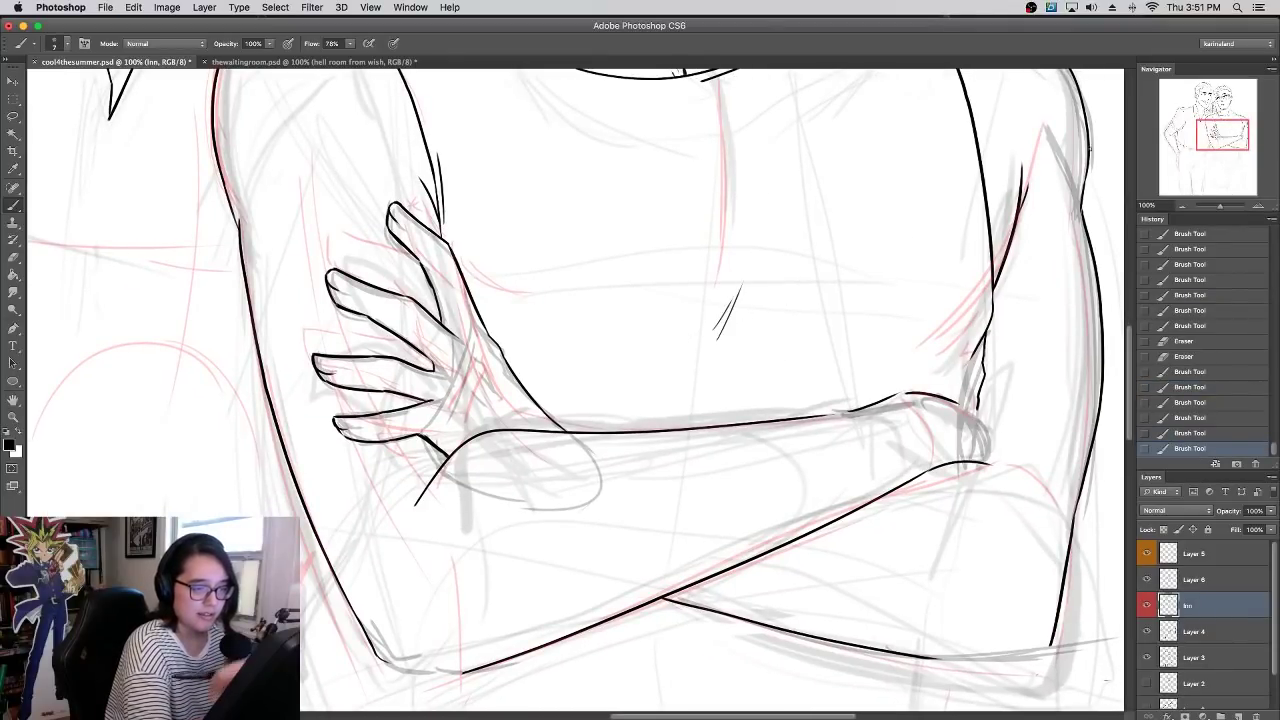
- Erase the lower end of the torso's side line just above the tucked end of the forearm
mouse_move(957, 277)
mouse_down()
mouse_move(743, 480)
mouse_move(889, 400)
mouse_move(903, 275)
mouse_up()
key(e)
mouse_move(766, 300)
mouse_down()
mouse_move(752, 322)
mouse_move(772, 274)
mouse_up()
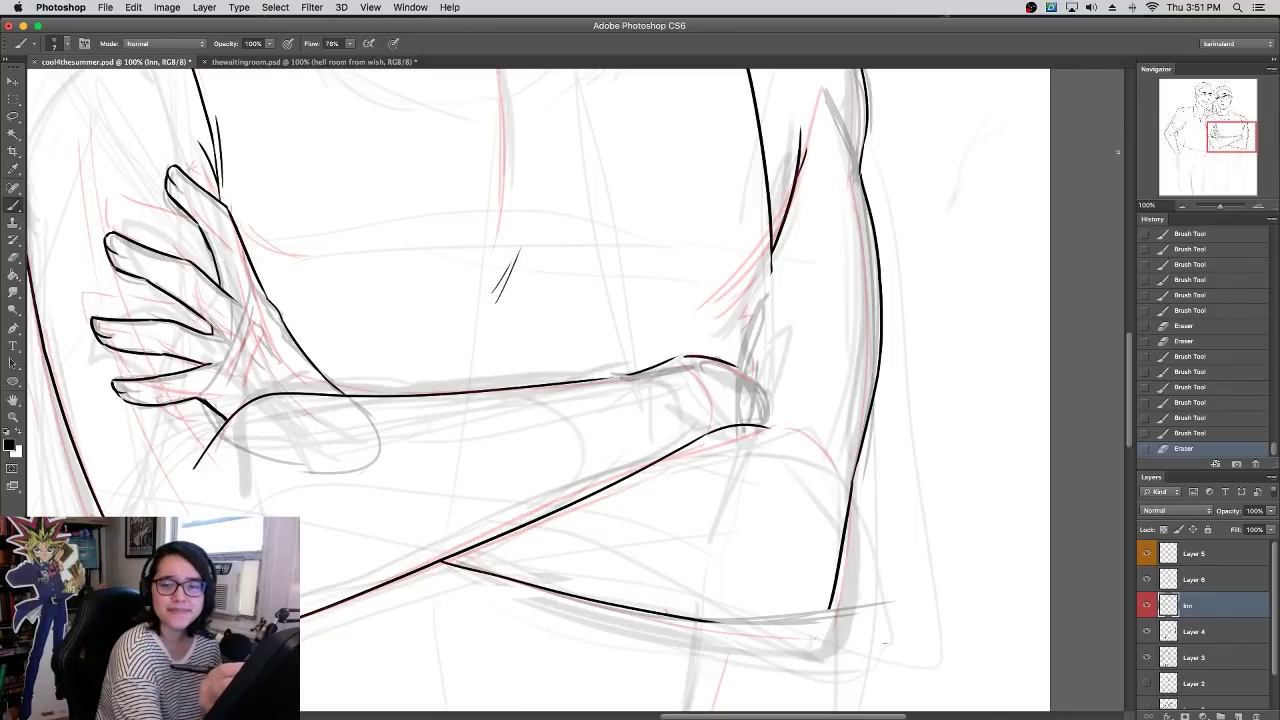
- Hide the Layer 6 sketch and toggle Layer 5 off and on to check the line art of both figures
click(1182, 207)
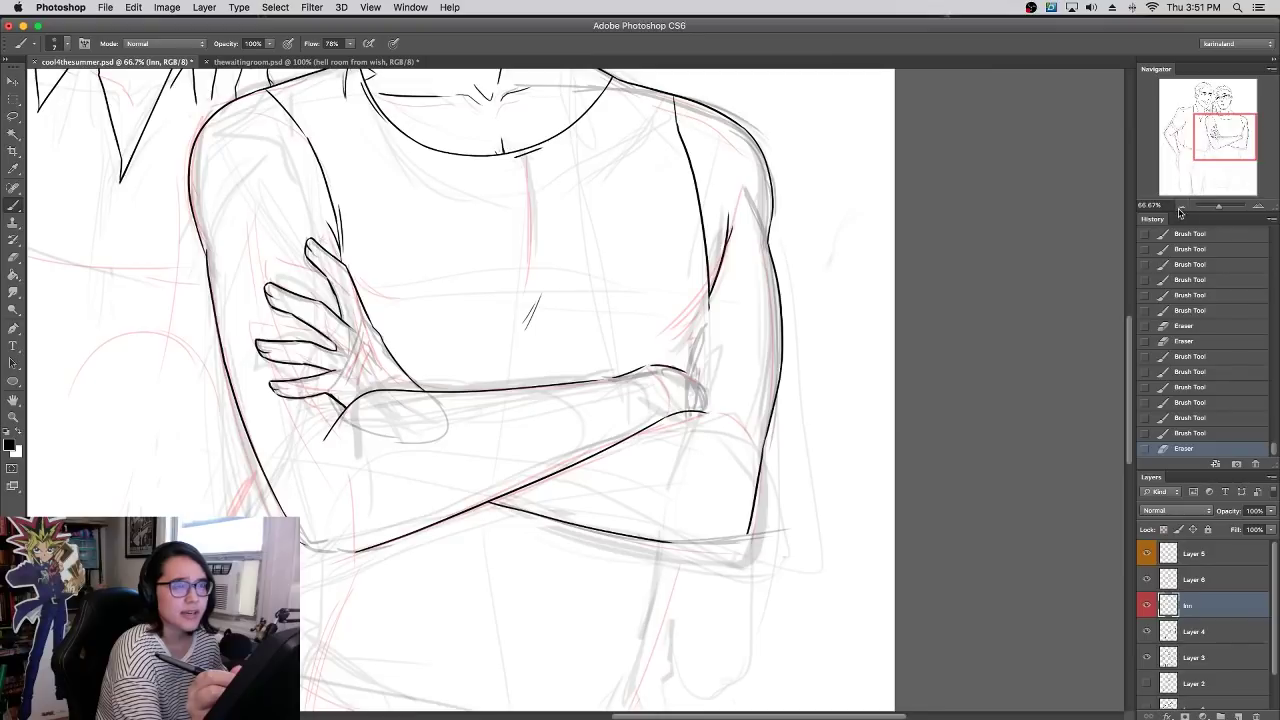
drag(702, 442, 823, 588)
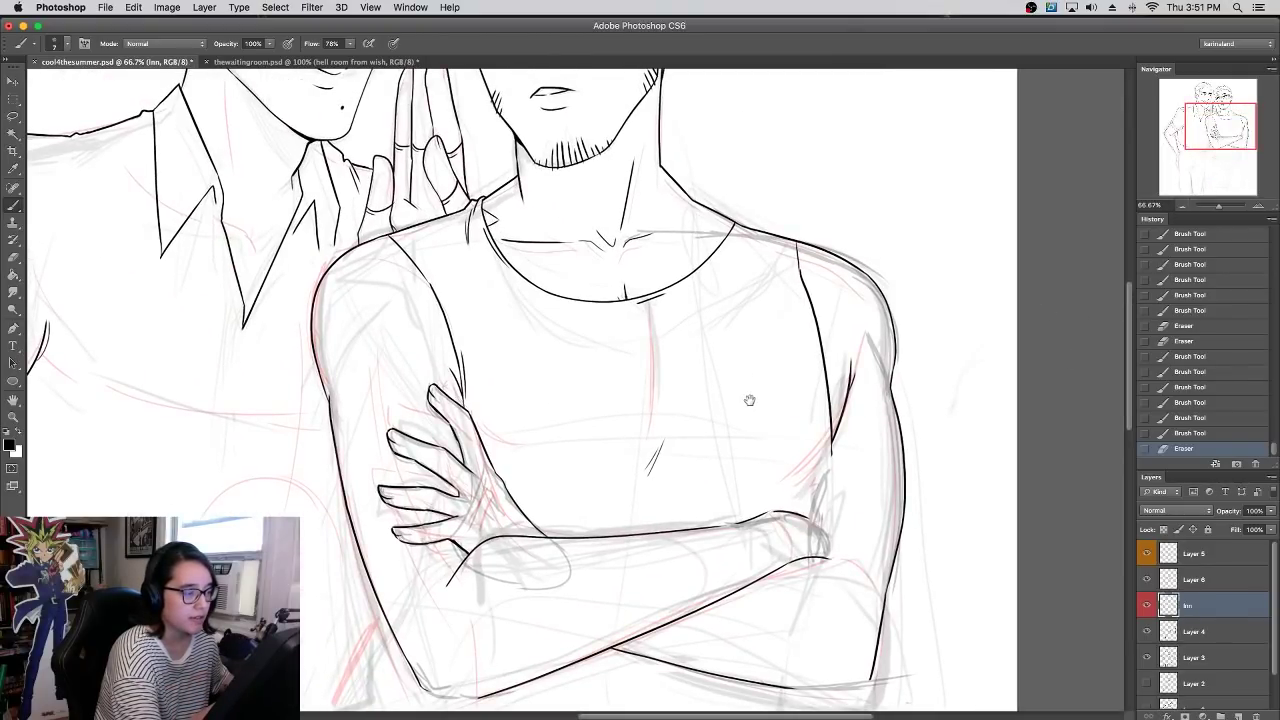
click(1259, 207)
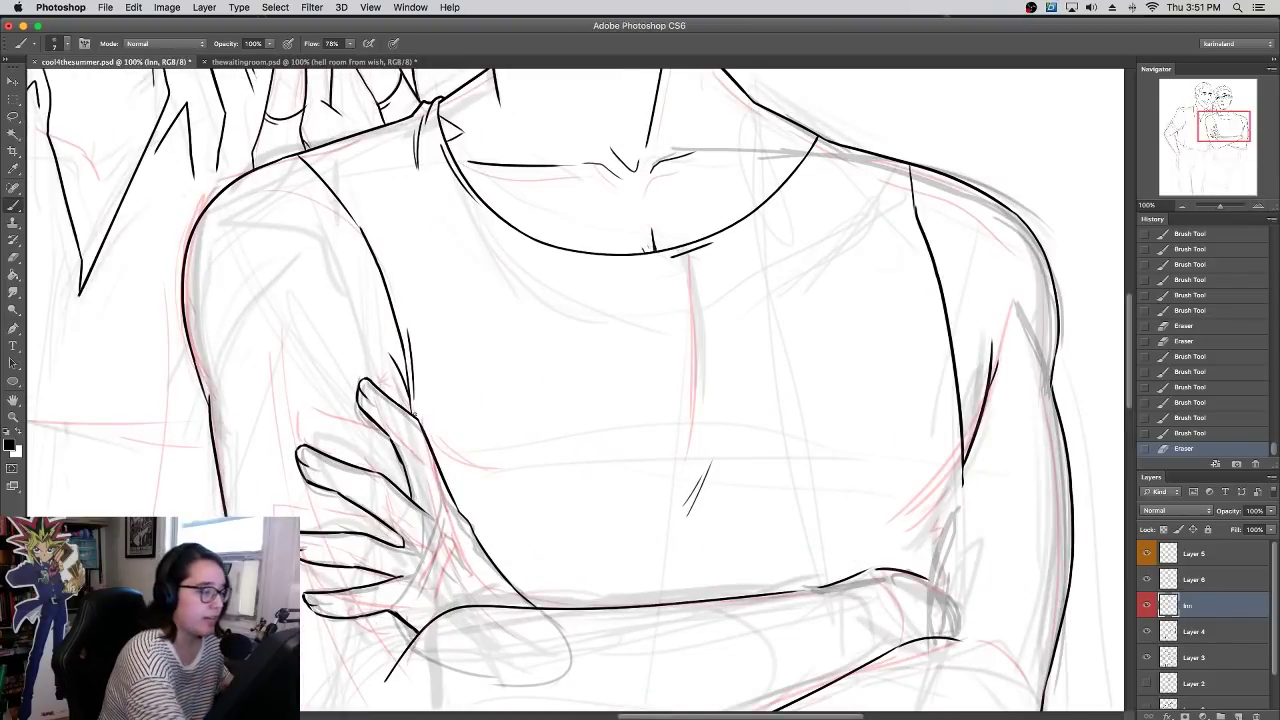
click(1182, 207)
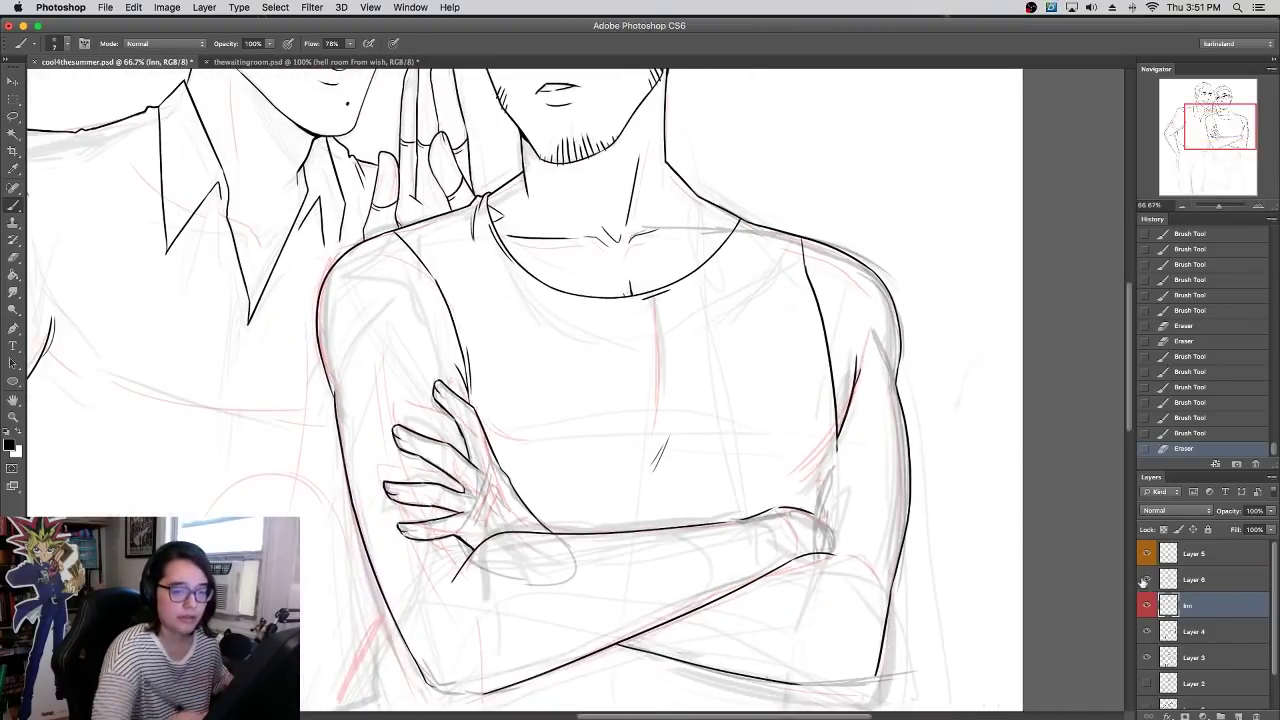
click(1147, 580)
click(1147, 553)
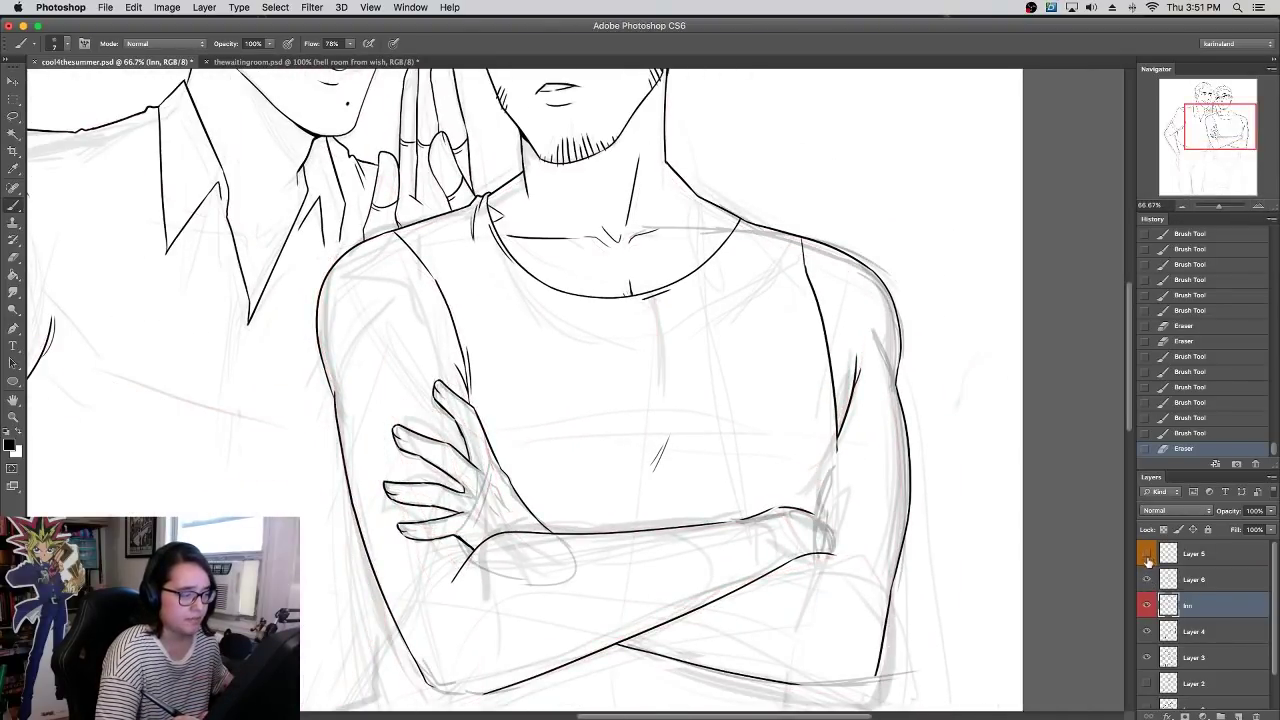
click(1147, 580)
mouse_move(590, 361)
mouse_down()
mouse_move(740, 536)
mouse_move(790, 626)
mouse_up()
click(1147, 553)
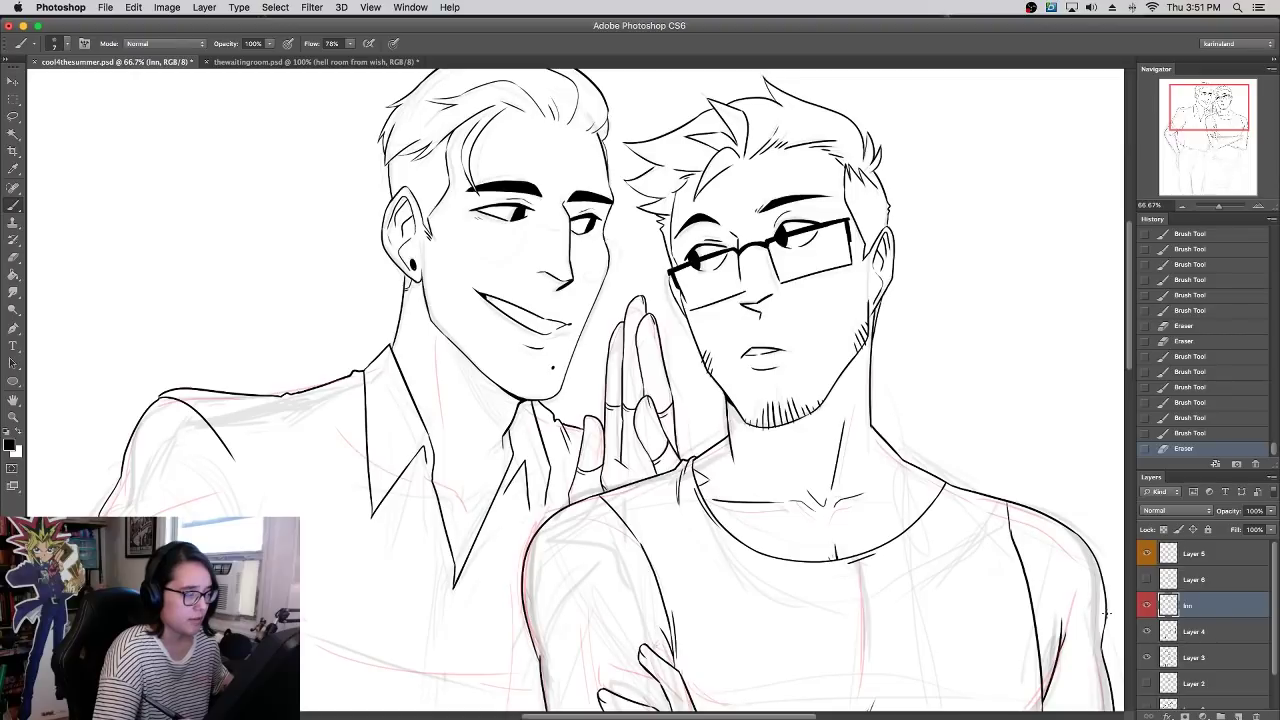
drag(960, 593, 986, 560)
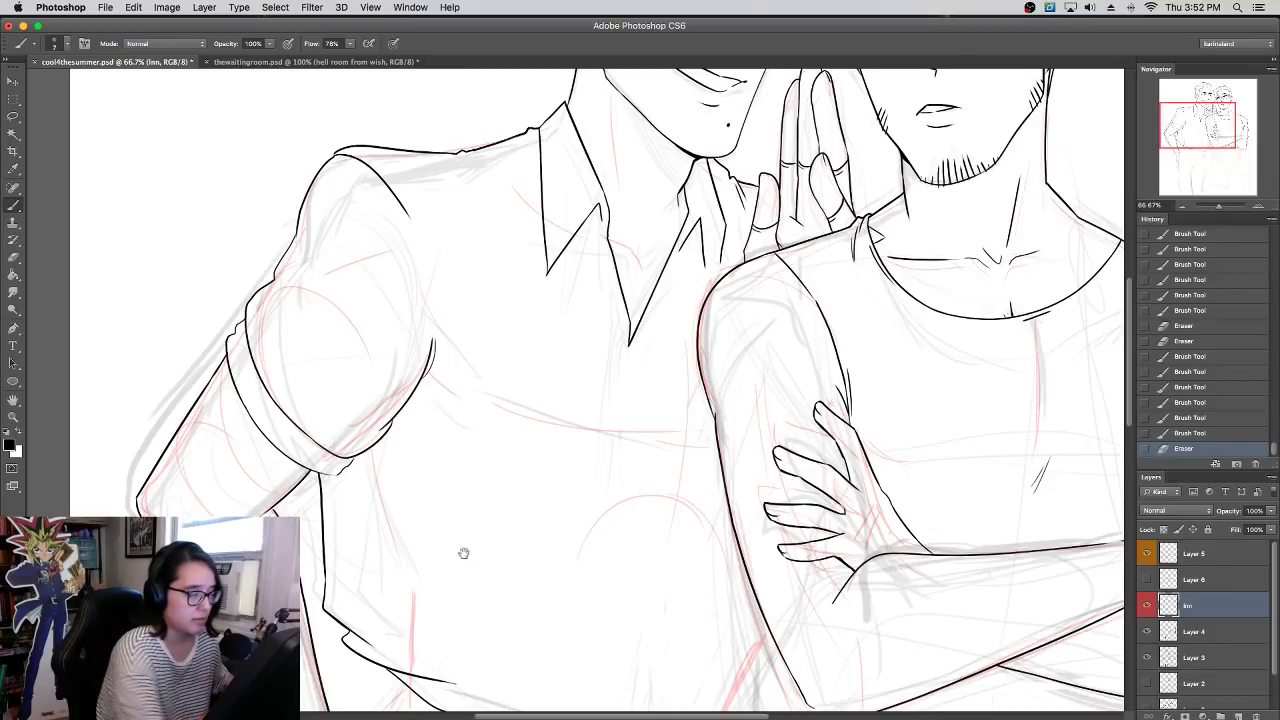
drag(460, 554, 454, 447)
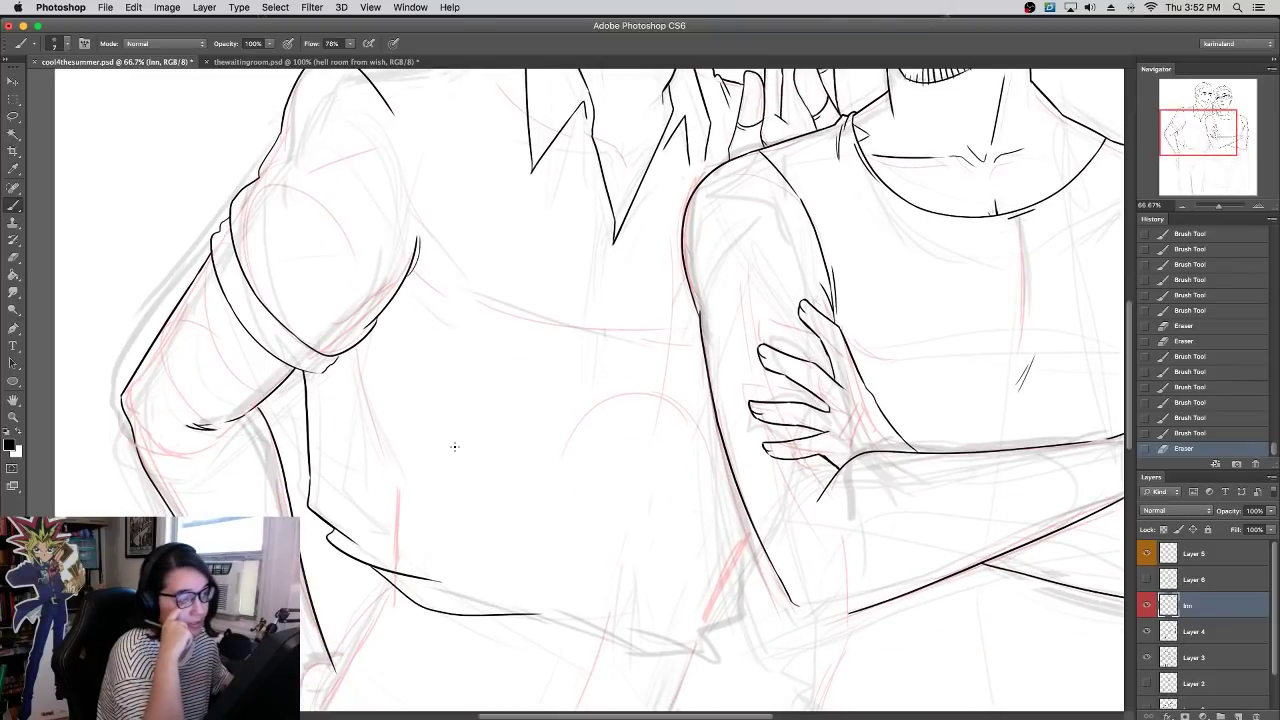
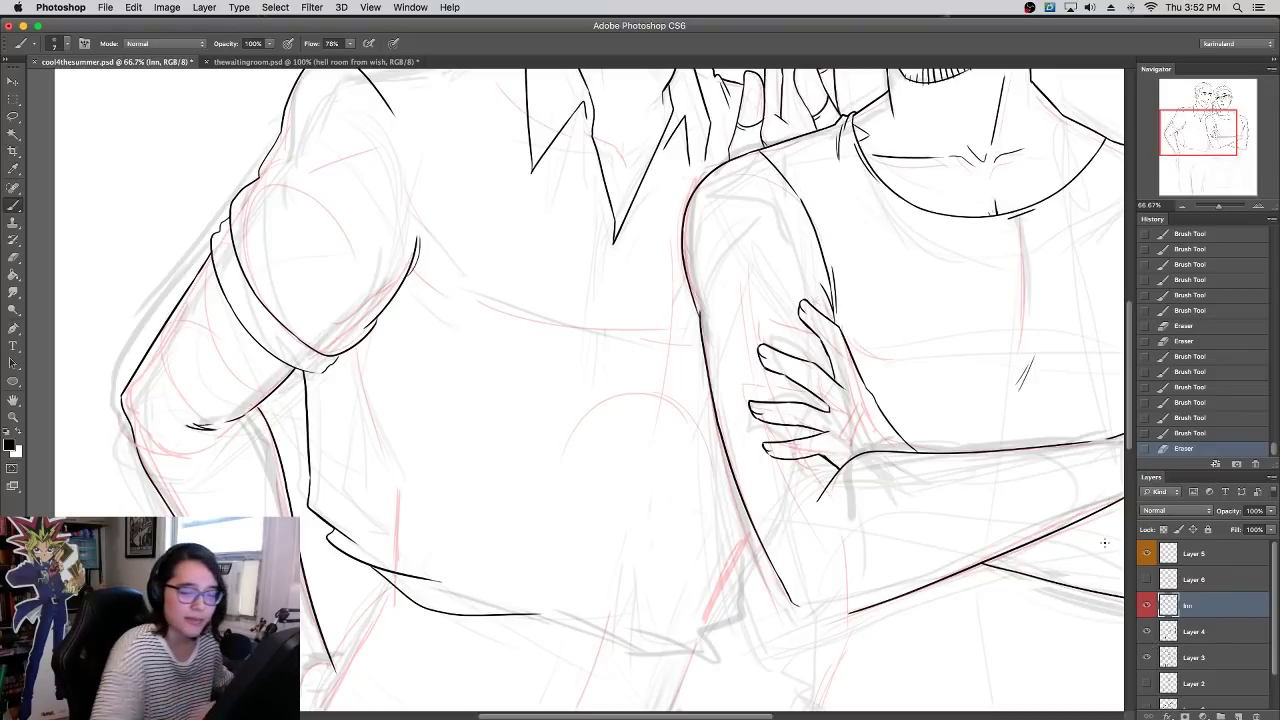
- Toggle Layer 4 off and on, show the Layer 6 sketch and make it the active layer
click(1147, 632)
click(1147, 636)
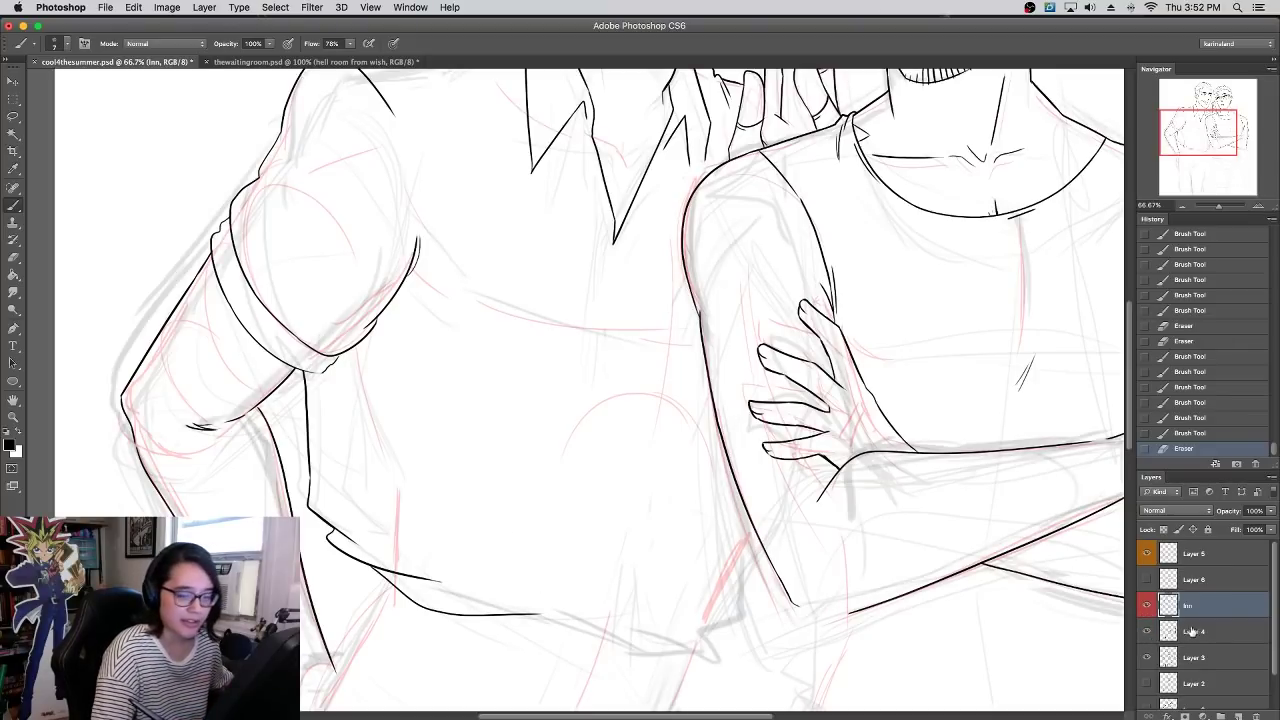
click(1147, 580)
click(1195, 580)
- Sketch the left man's shirt hem across to its corner fold and up the side towards the crossed arms on Layer 6
drag(528, 613, 618, 608)
key(super+z)
mouse_move(534, 614)
mouse_down()
mouse_move(648, 619)
mouse_move(621, 610)
mouse_move(710, 647)
mouse_up()
mouse_move(640, 615)
mouse_down()
mouse_move(708, 638)
mouse_move(740, 612)
mouse_up()
key(super+z)
mouse_move(740, 555)
mouse_down()
mouse_move(746, 524)
mouse_move(727, 636)
mouse_move(754, 515)
mouse_up()
mouse_move(706, 641)
mouse_down()
mouse_move(734, 632)
mouse_move(740, 556)
mouse_up()
drag(770, 490, 750, 530)
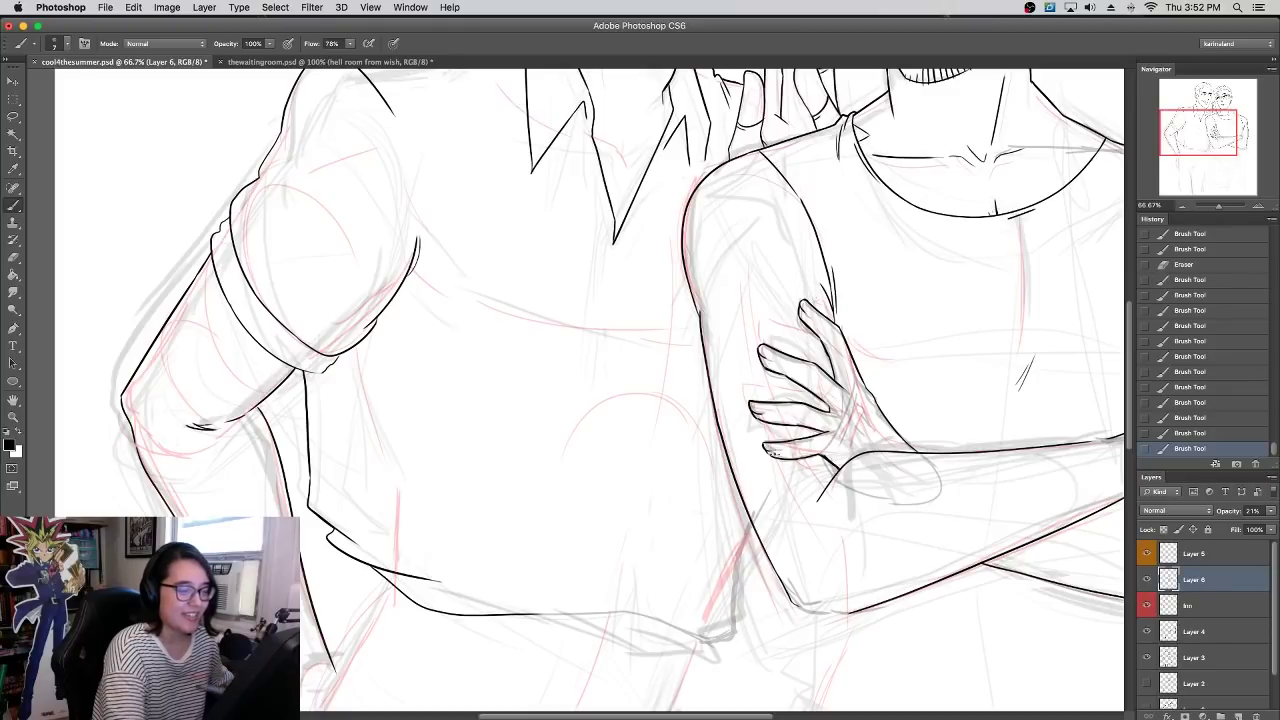
- Sketch the left man's trouser front, with crease lines at the crotch and a curved line across the upper thigh
key(super+minus)
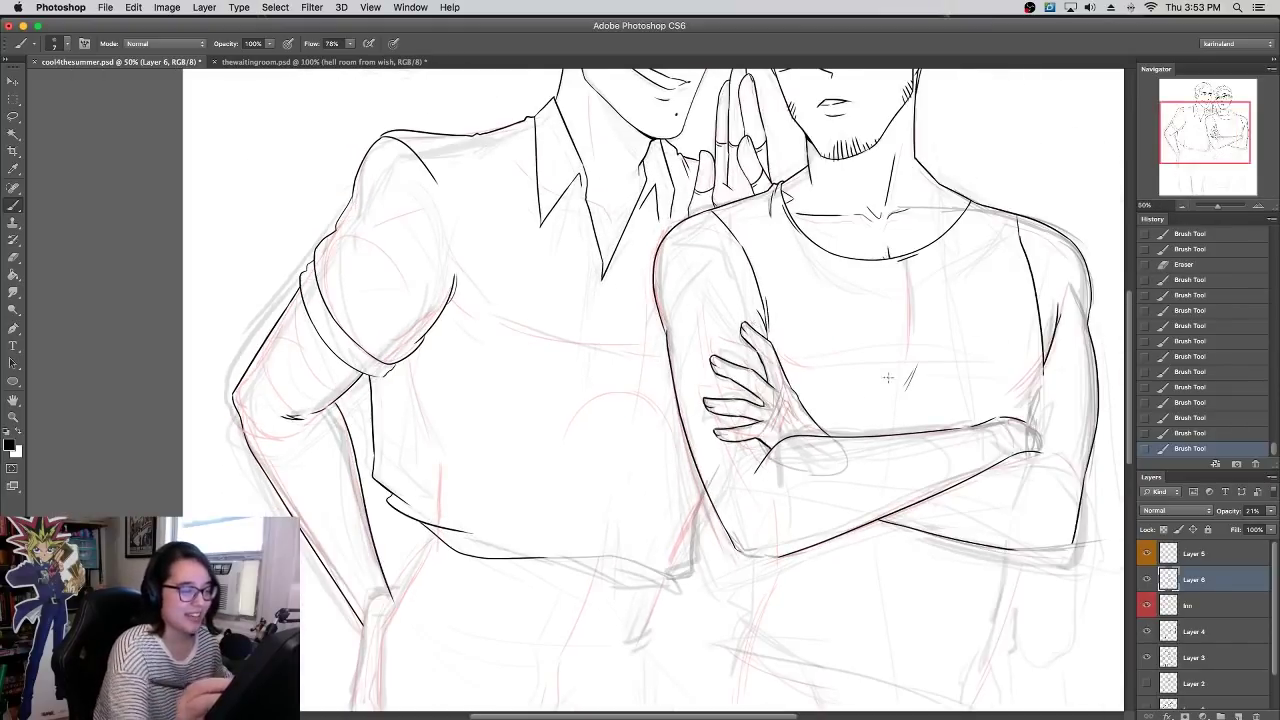
mouse_move(578, 666)
mouse_down()
mouse_move(628, 560)
mouse_move(666, 292)
mouse_move(599, 416)
mouse_move(572, 520)
mouse_up()
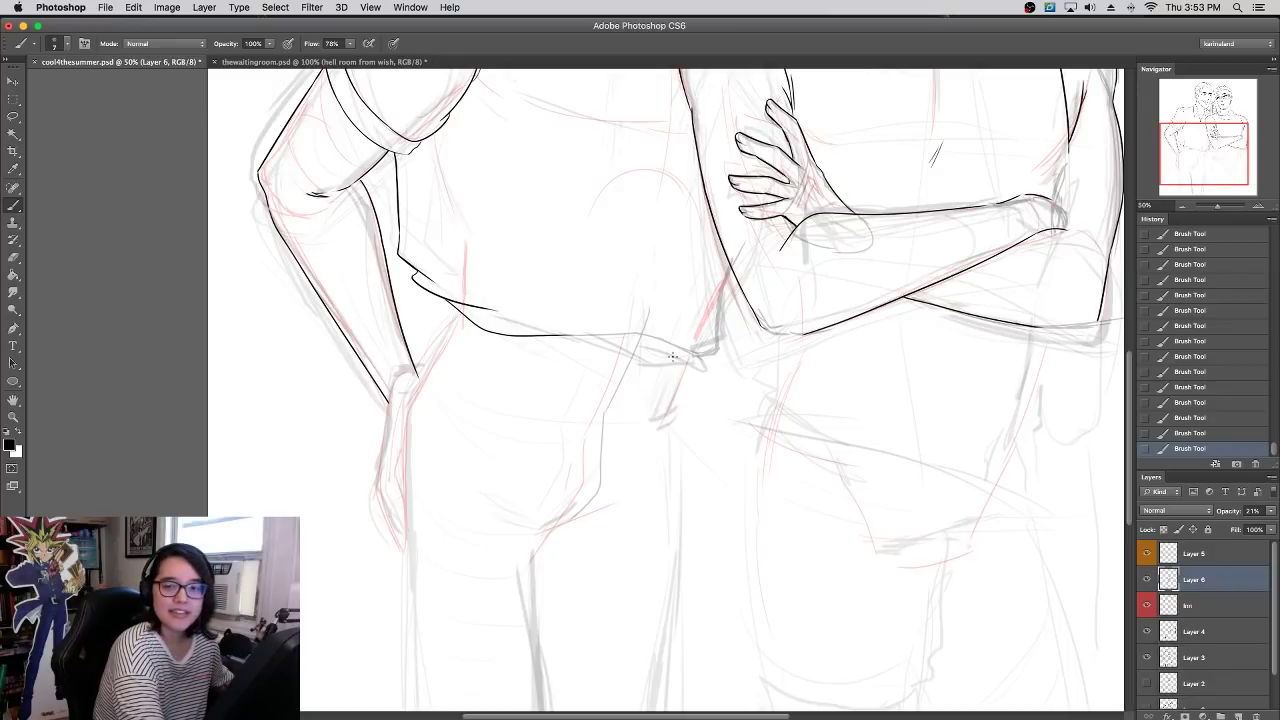
drag(545, 524, 628, 490)
drag(554, 524, 631, 496)
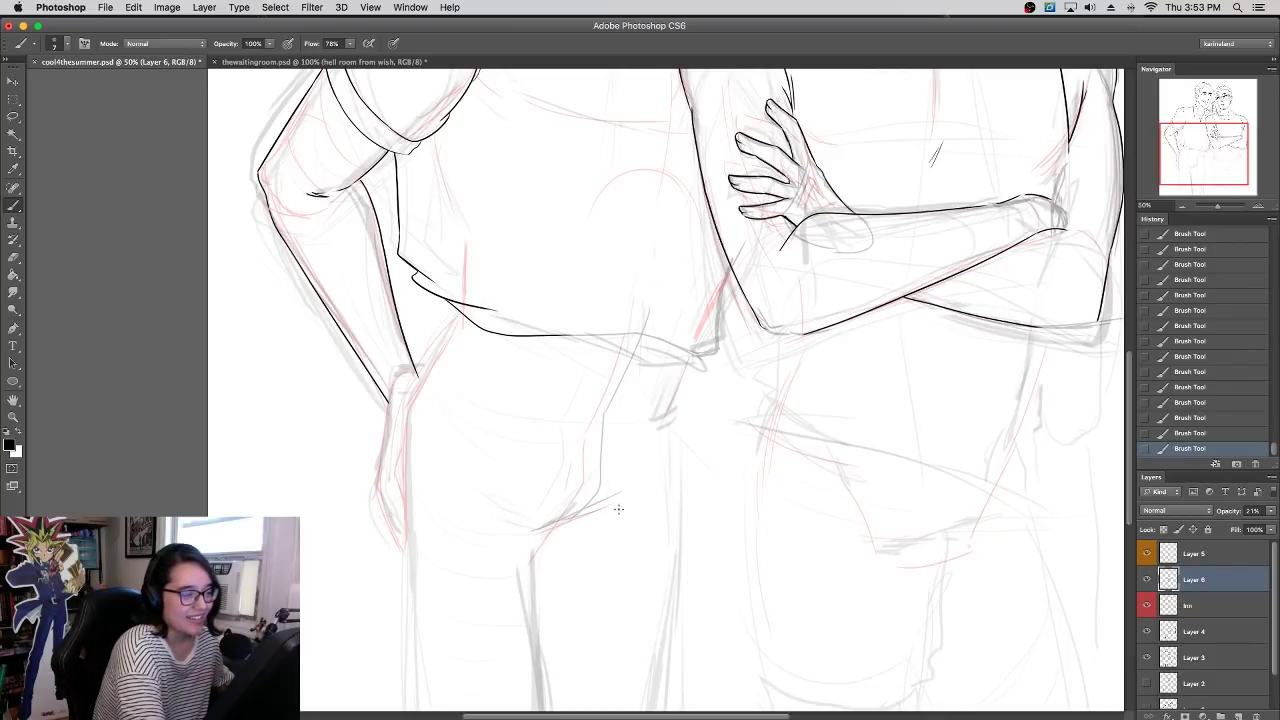
drag(472, 496, 516, 525)
mouse_move(413, 396)
mouse_down()
mouse_move(404, 497)
mouse_move(437, 486)
mouse_up()
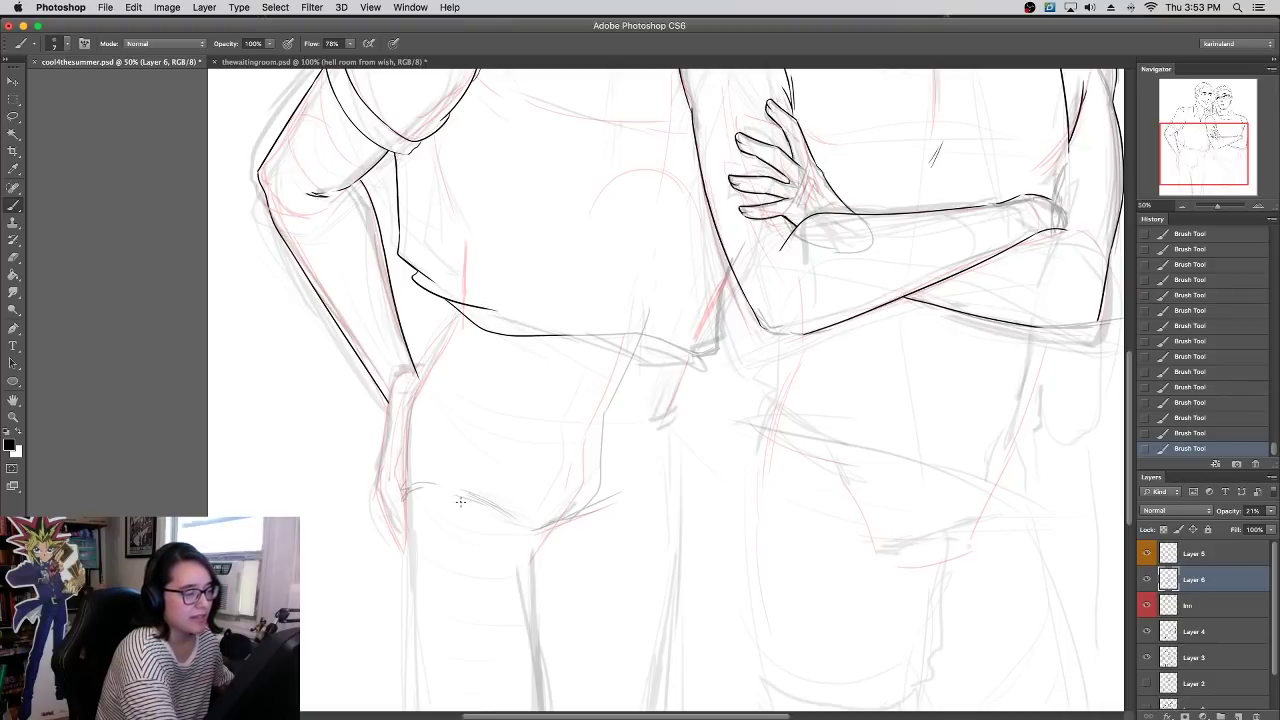
- Erase a small bit of the Layer 6 sketch near the glasses-wearing man's tucked wrist
drag(818, 491, 797, 578)
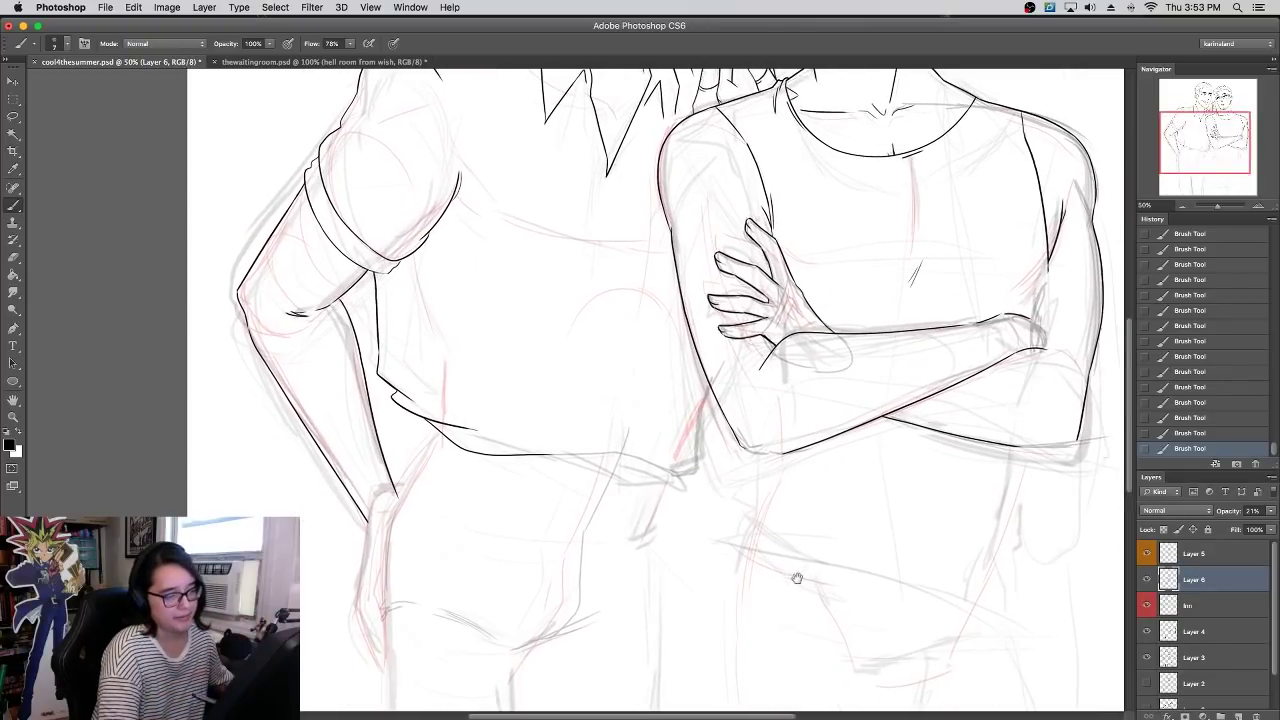
drag(949, 520, 737, 677)
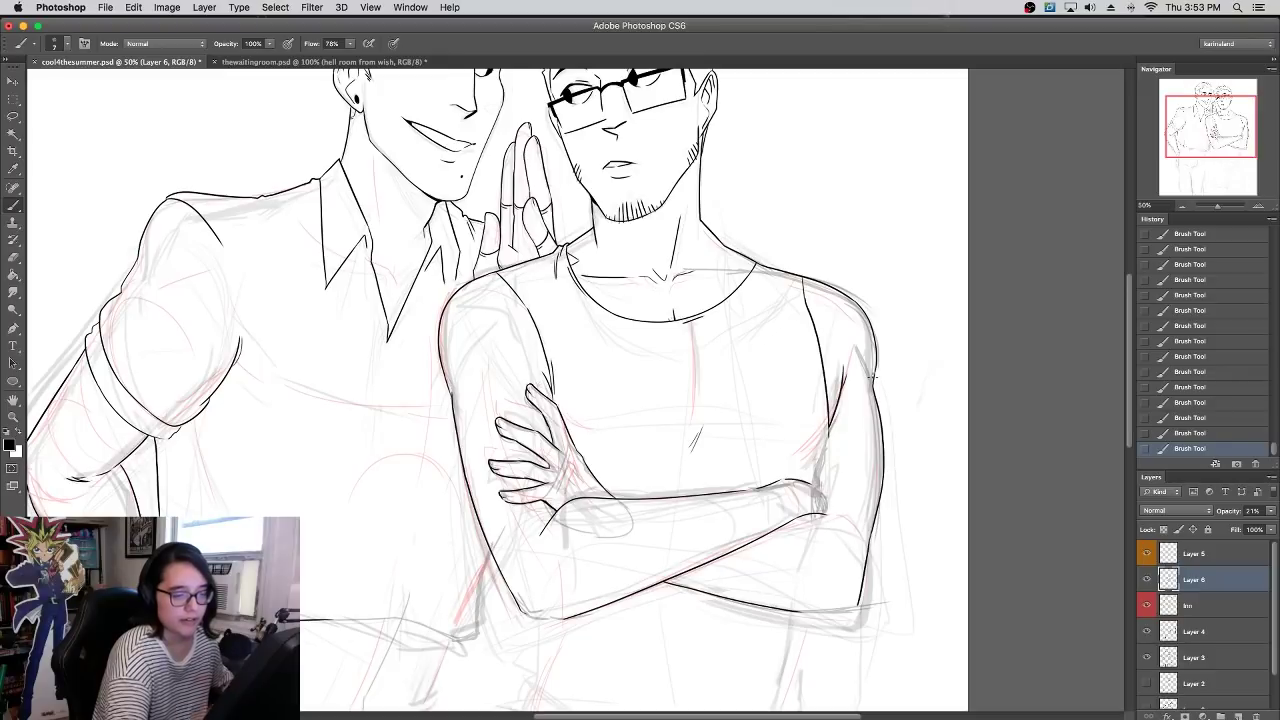
drag(822, 488, 816, 492)
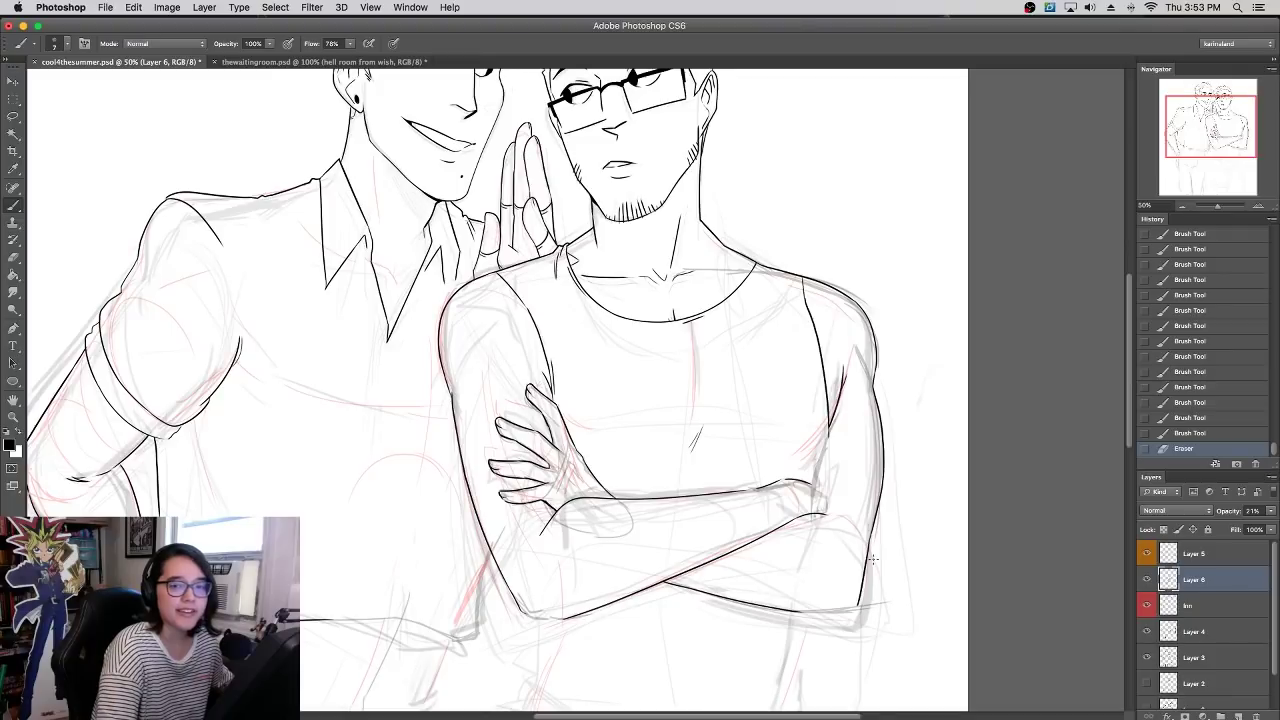
- Rough in the wrinkled sides and curved hem of the glasses-wearing man's shirt below his crossed arms
drag(755, 453, 797, 243)
mouse_move(577, 410)
mouse_down()
mouse_move(560, 454)
mouse_move(646, 518)
mouse_up()
mouse_move(566, 490)
mouse_down()
mouse_move(692, 571)
mouse_move(845, 515)
mouse_up()
key(alt+super+z)
key(alt+super+z)
mouse_move(569, 494)
mouse_down()
mouse_move(562, 529)
mouse_move(690, 575)
mouse_up()
mouse_move(562, 530)
mouse_down()
mouse_move(659, 565)
mouse_move(834, 570)
mouse_up()
drag(848, 410, 826, 566)
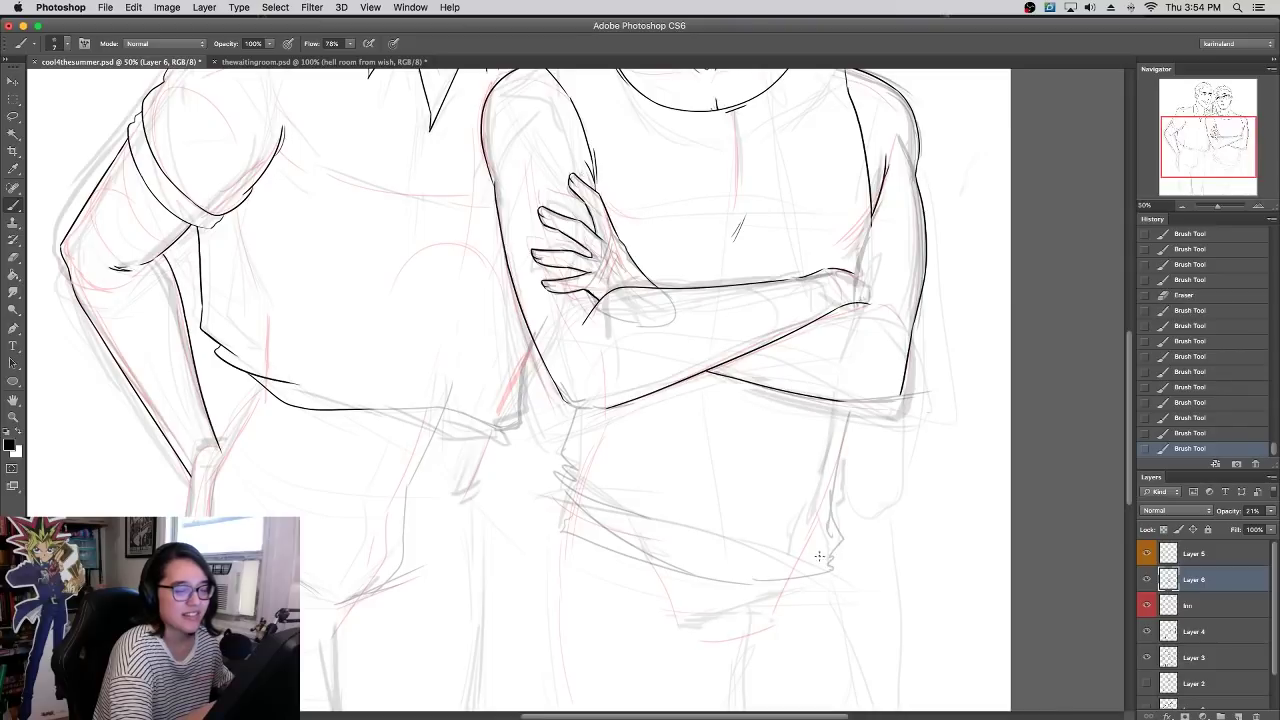
mouse_move(618, 538)
mouse_down()
mouse_move(821, 542)
mouse_move(735, 557)
mouse_move(754, 543)
mouse_move(780, 559)
mouse_move(728, 560)
mouse_move(806, 550)
mouse_up()
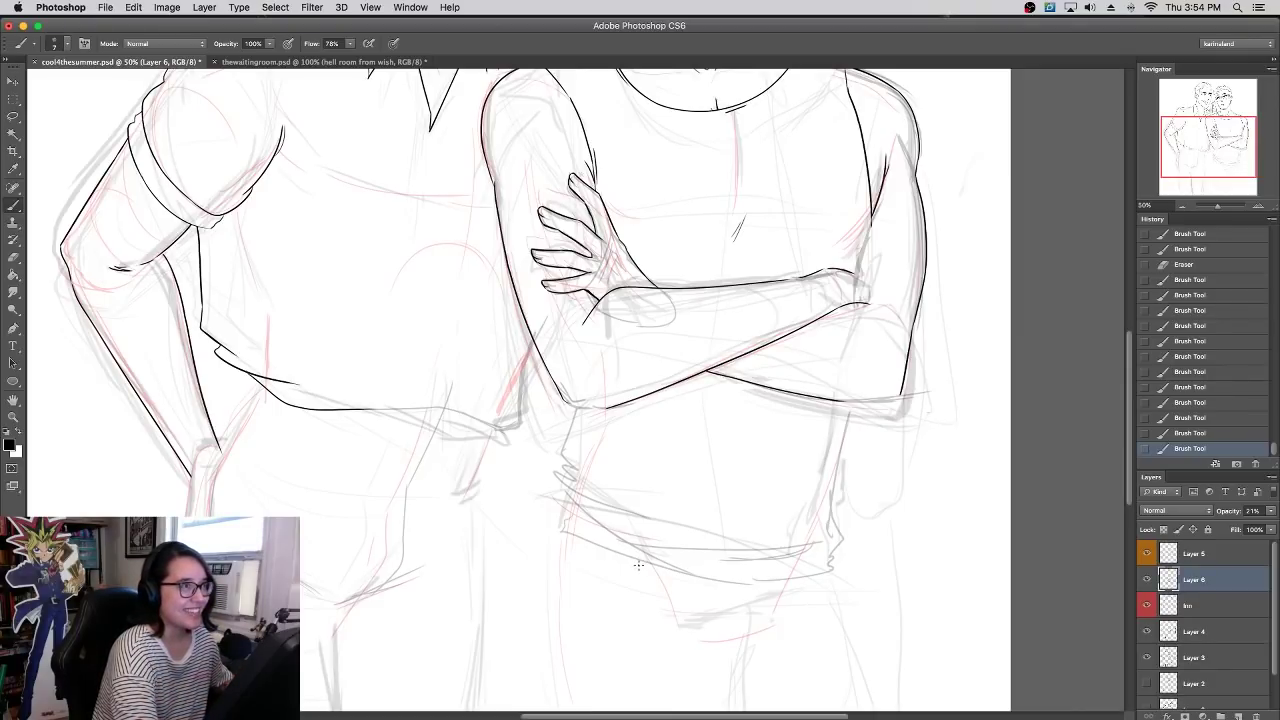
- Try blocking in the glasses-wearing man's outer upper arm with a tall oval on the line art layer
click(1193, 610)
drag(877, 251, 733, 354)
key(super+equal)
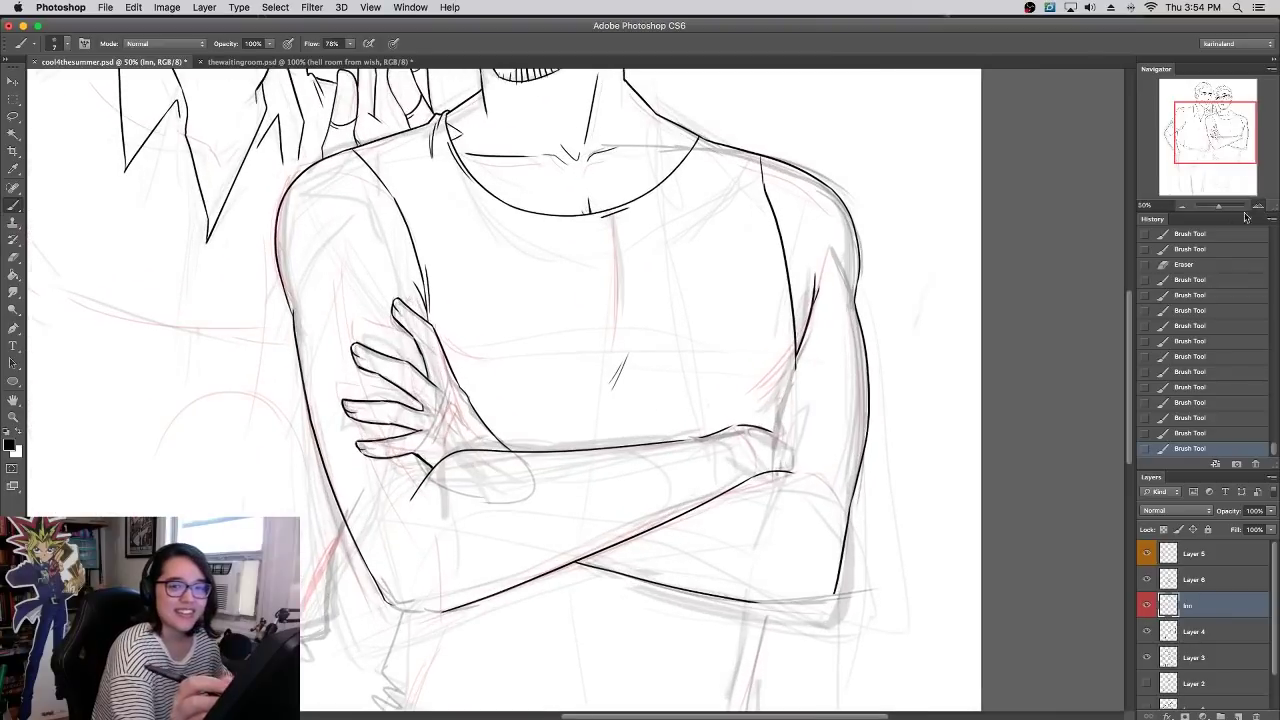
drag(757, 430, 708, 432)
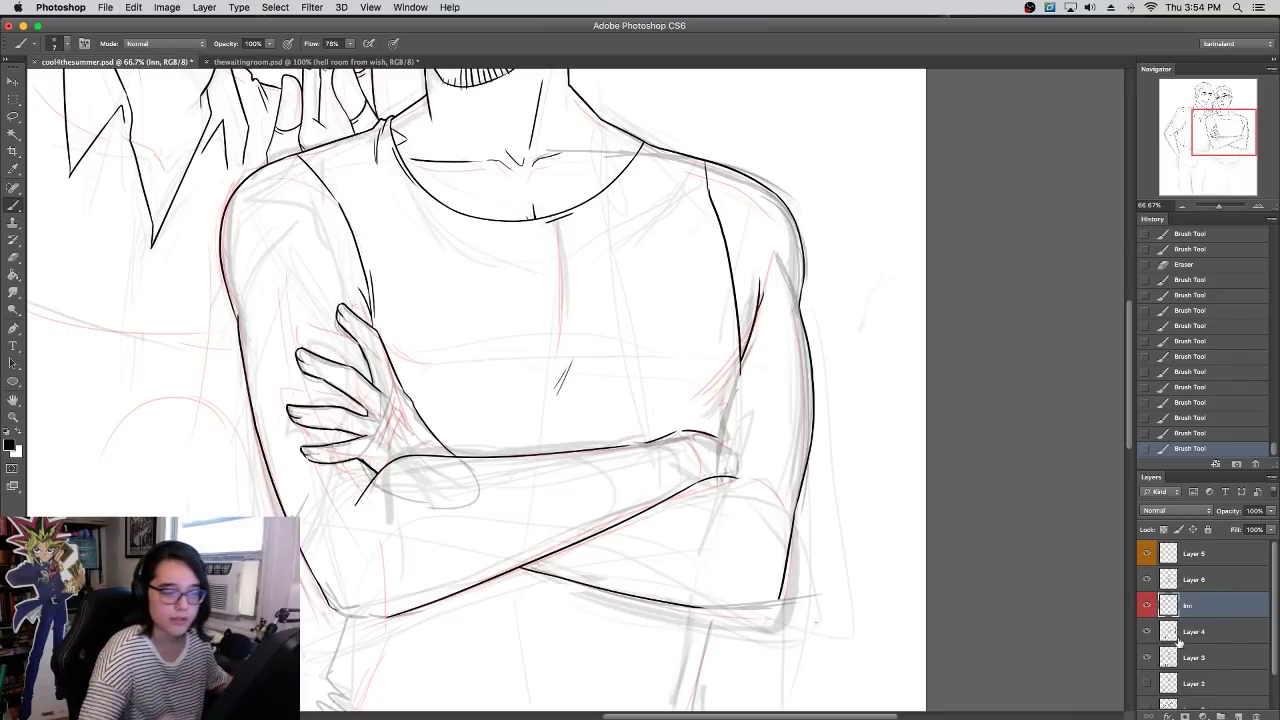
mouse_move(714, 527)
mouse_down()
mouse_move(768, 290)
mouse_move(716, 542)
mouse_move(810, 300)
mouse_up()
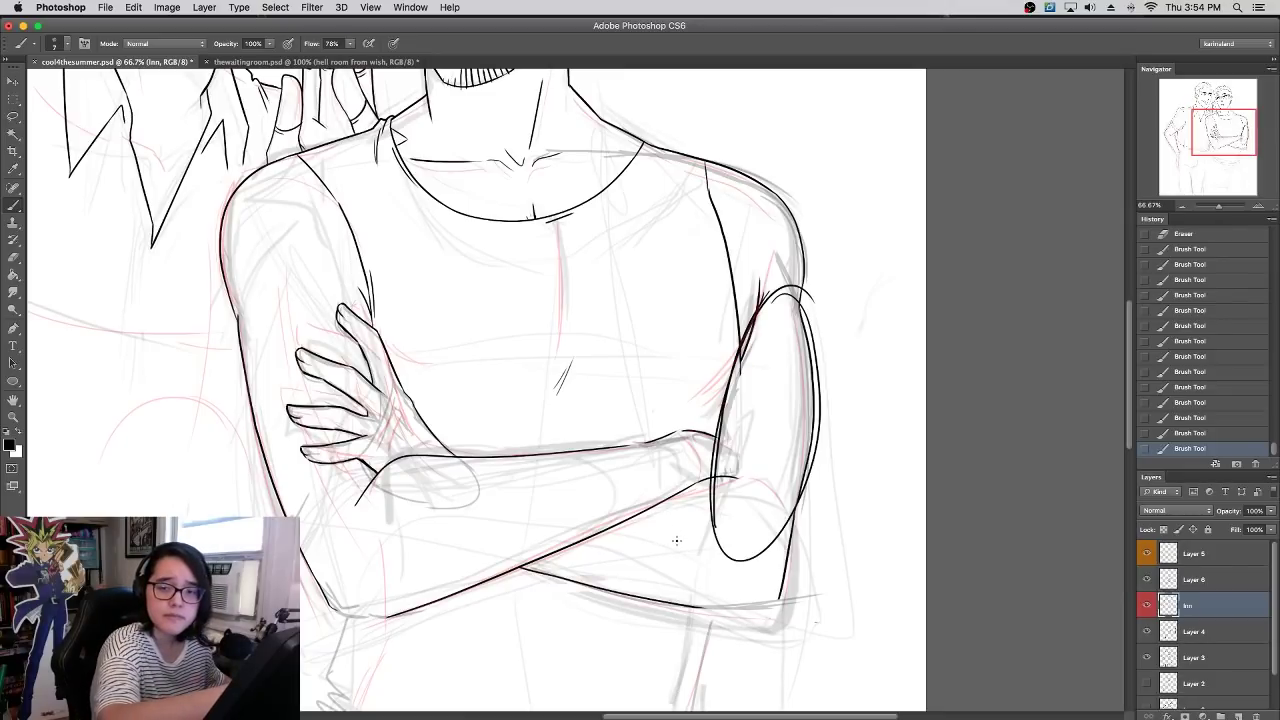
- Try redrawing the forearm's top curve, underside and elbow corner around the upper-arm oval in black
mouse_move(648, 512)
mouse_down()
mouse_move(753, 483)
mouse_move(782, 508)
mouse_up()
drag(537, 570, 752, 603)
key(super+z)
drag(520, 569, 720, 594)
key(super+z)
mouse_move(531, 573)
mouse_down()
mouse_move(689, 598)
mouse_move(754, 604)
mouse_up()
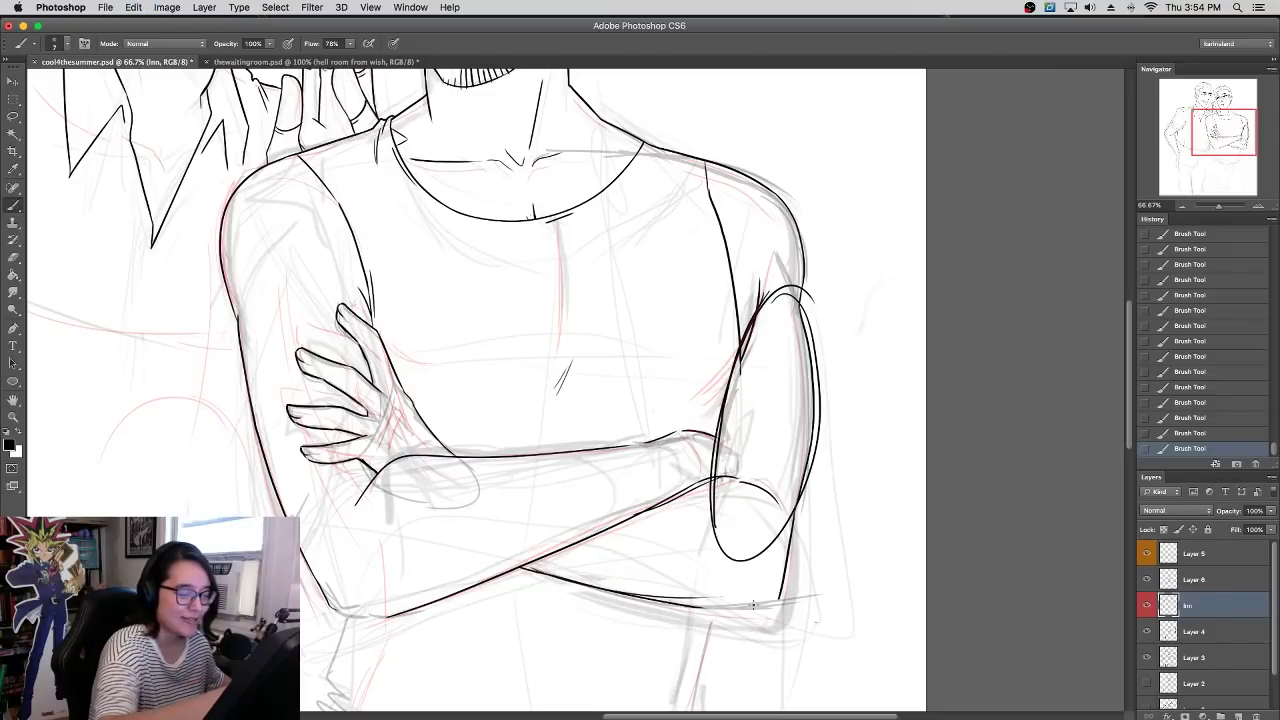
drag(774, 610, 785, 567)
mouse_move(650, 513)
mouse_down()
mouse_move(746, 487)
mouse_move(770, 512)
mouse_up()
drag(738, 364, 714, 502)
mouse_move(762, 314)
mouse_down()
mouse_move(745, 439)
mouse_move(769, 501)
mouse_up()
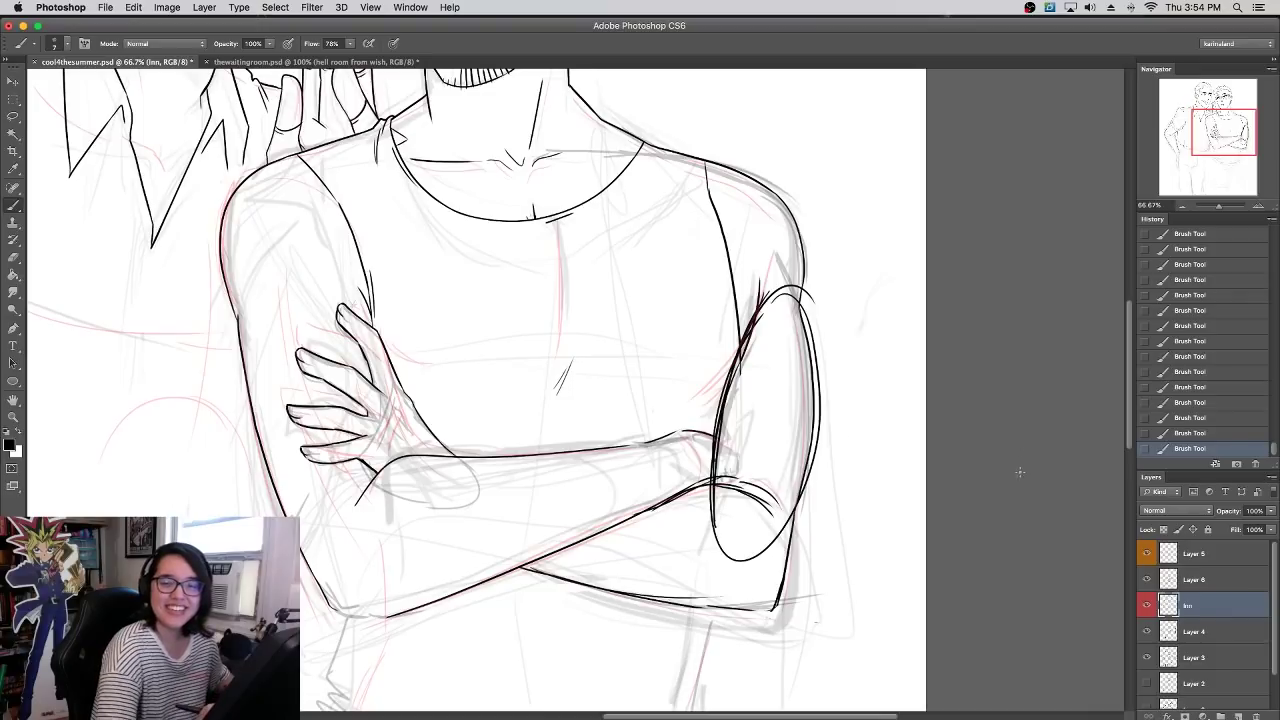
- Step back in the history to before the oval and forearm construction strokes on the line art layer
click(1271, 511)
drag(1245, 525, 1220, 530)
click(1188, 414)
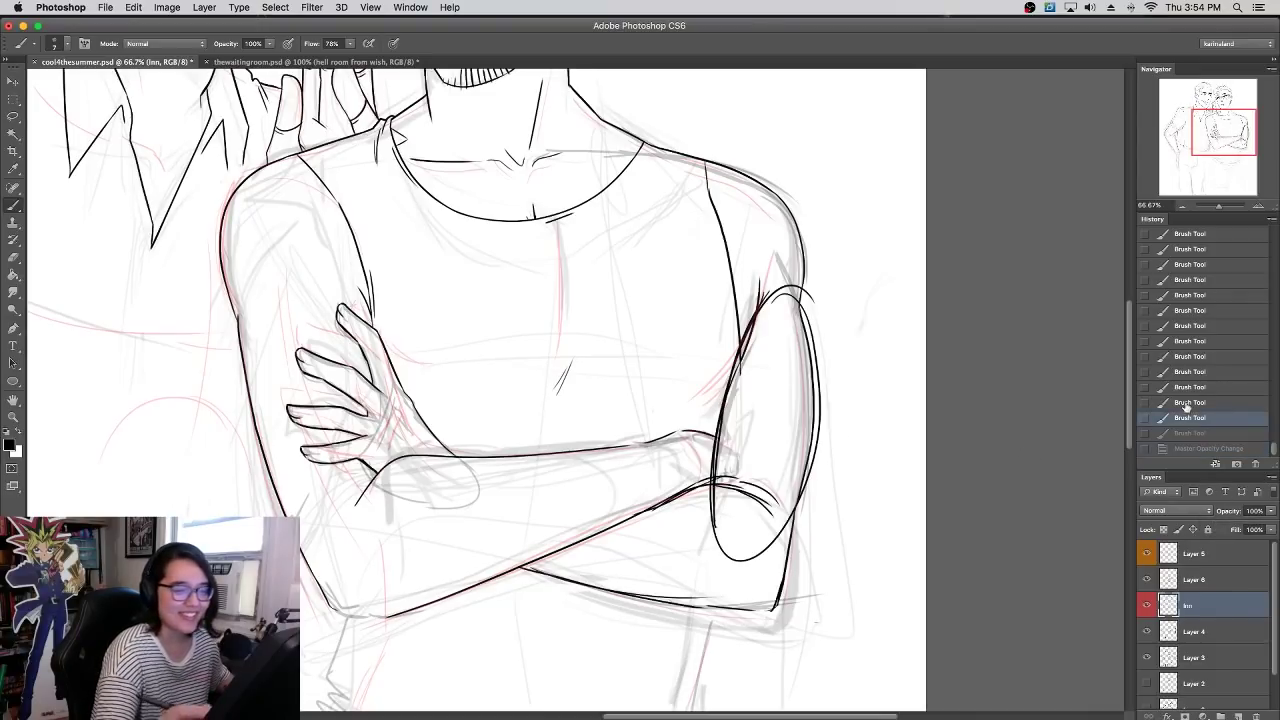
click(1195, 249)
drag(1274, 450, 1274, 443)
click(1206, 256)
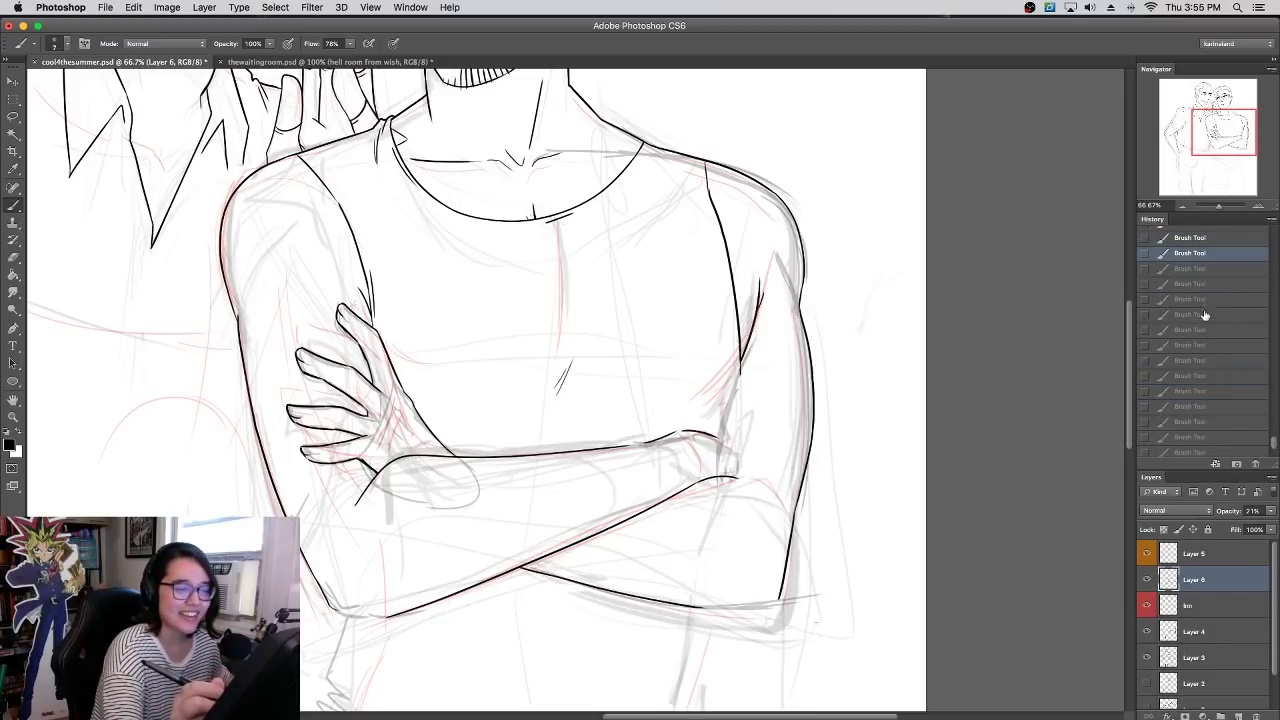
click(1200, 421)
click(1190, 391)
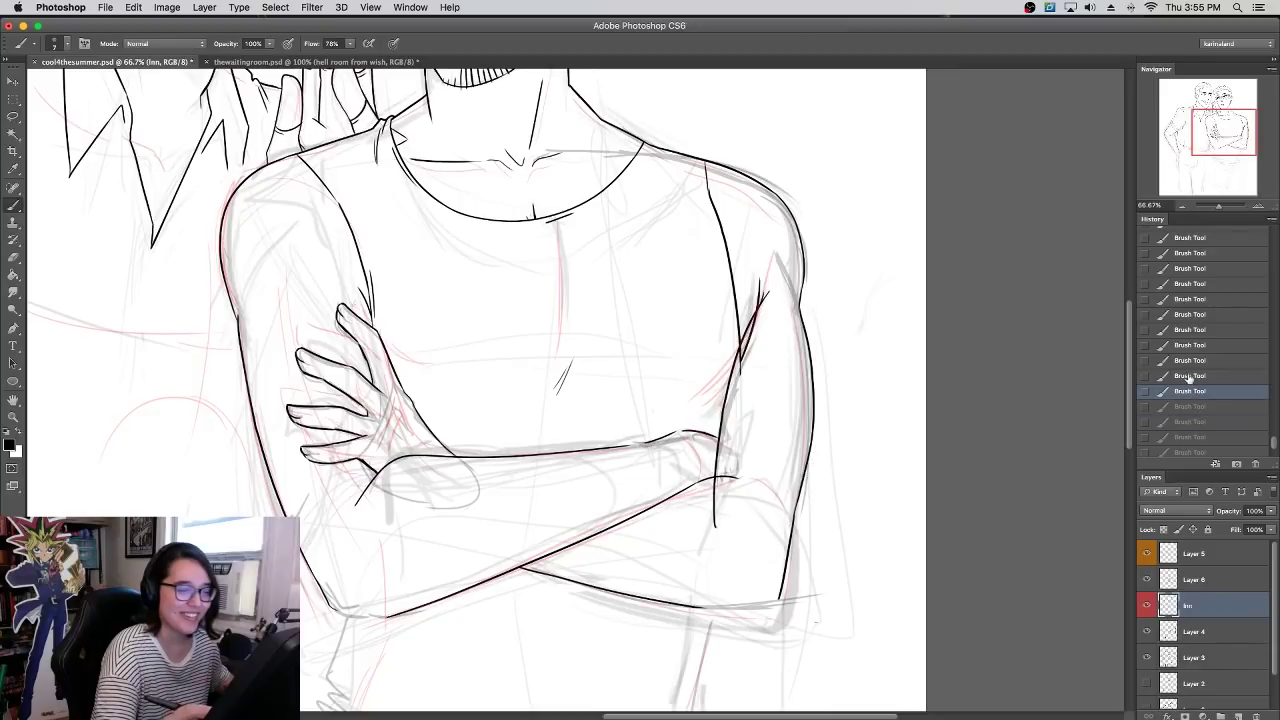
click(1190, 376)
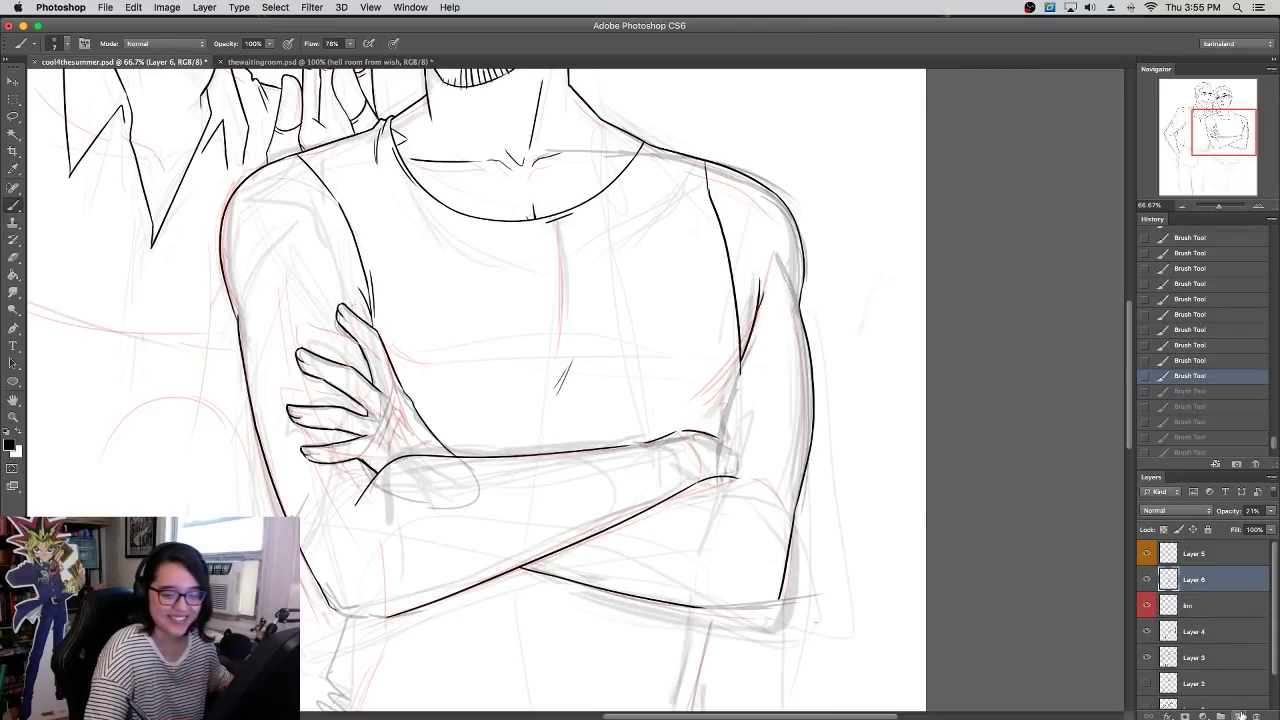
- Toggle Layer 6 off and on, and sketch an oval for the glasses-wearing man's upper arm on it
click(1146, 580)
click(1146, 580)
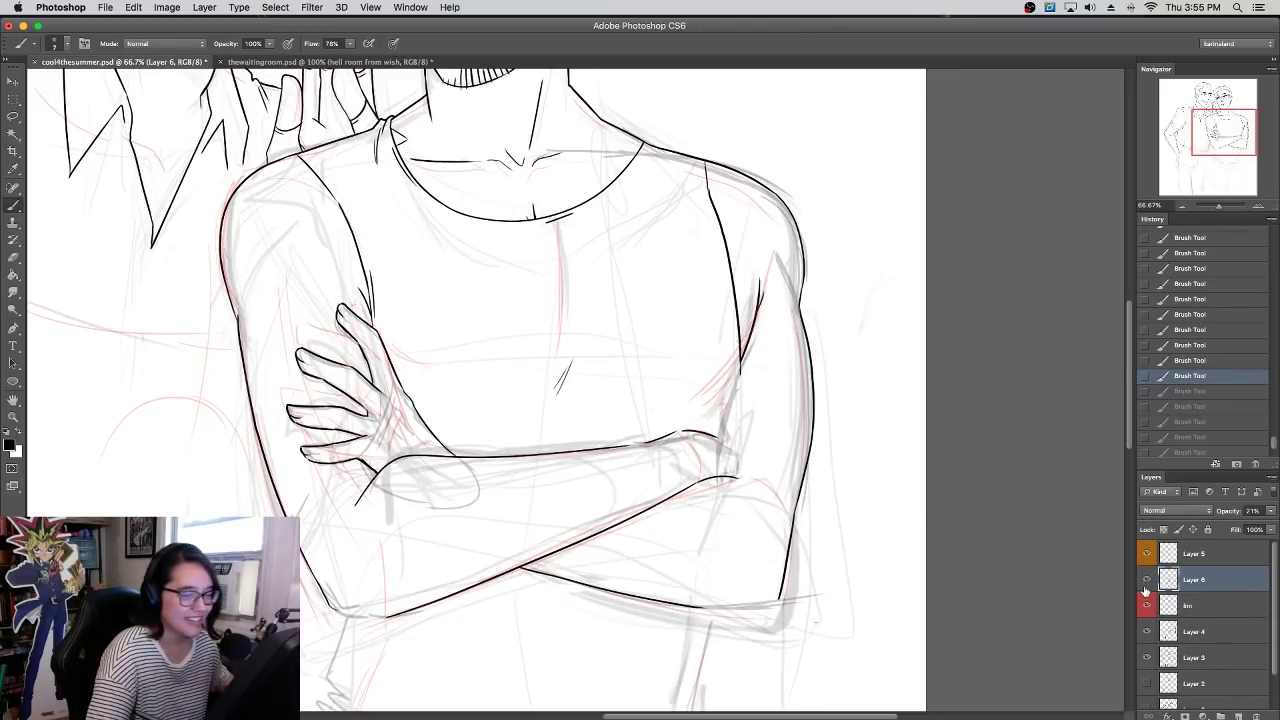
mouse_move(741, 370)
mouse_down()
mouse_move(794, 303)
mouse_move(717, 445)
mouse_move(720, 587)
mouse_up()
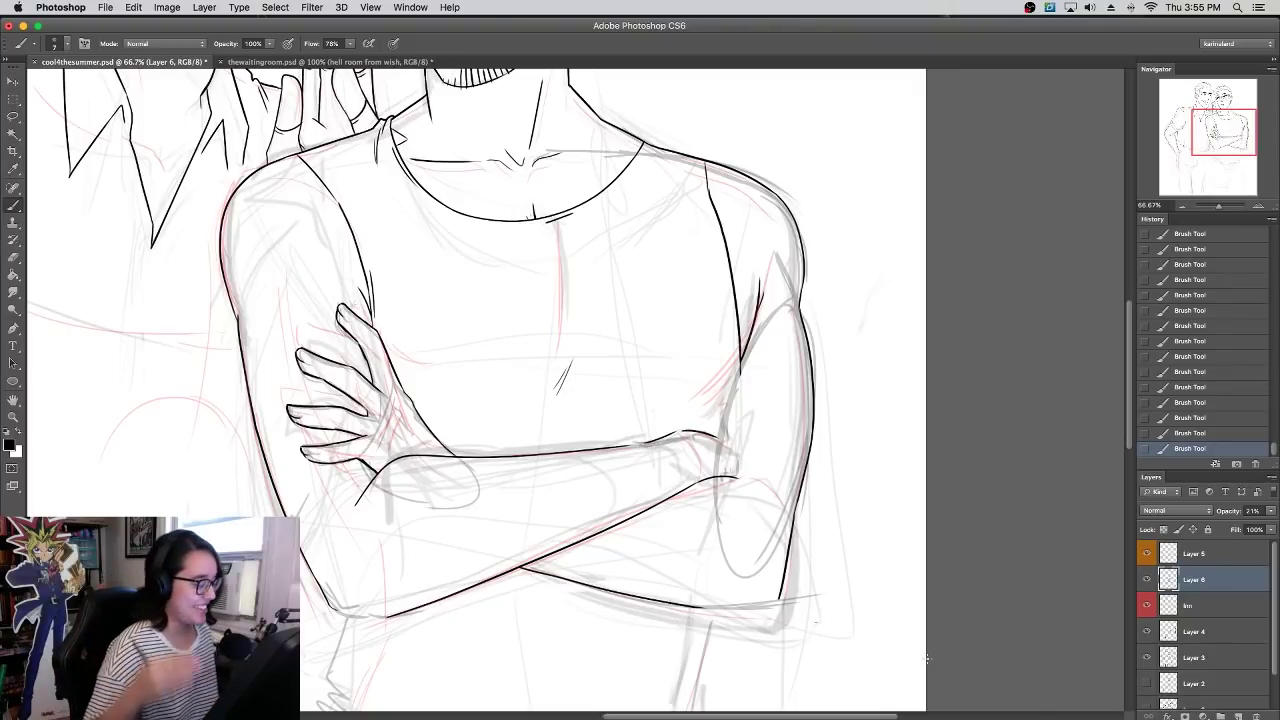
- Create a new layer and draw the inner curve and rounded lower end of the upper-arm oval on it
click(1238, 716)
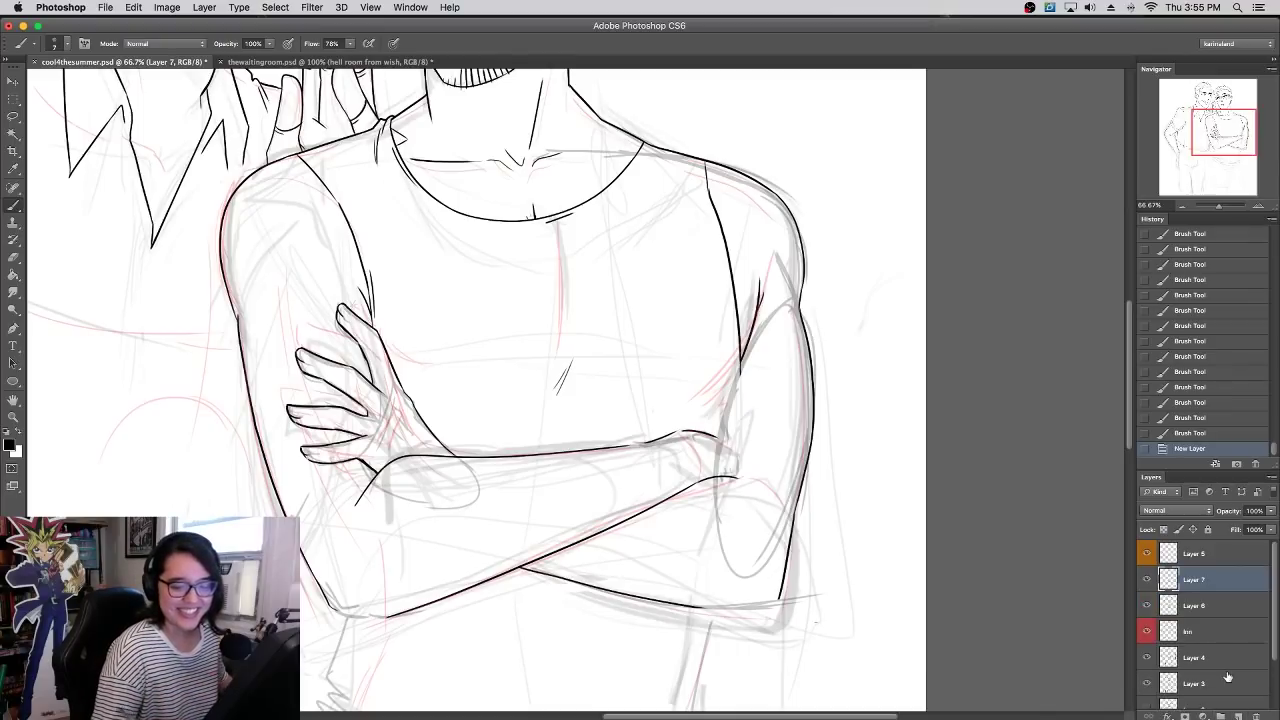
drag(774, 316, 732, 408)
mouse_move(752, 354)
mouse_down()
mouse_move(718, 515)
mouse_move(741, 550)
mouse_up()
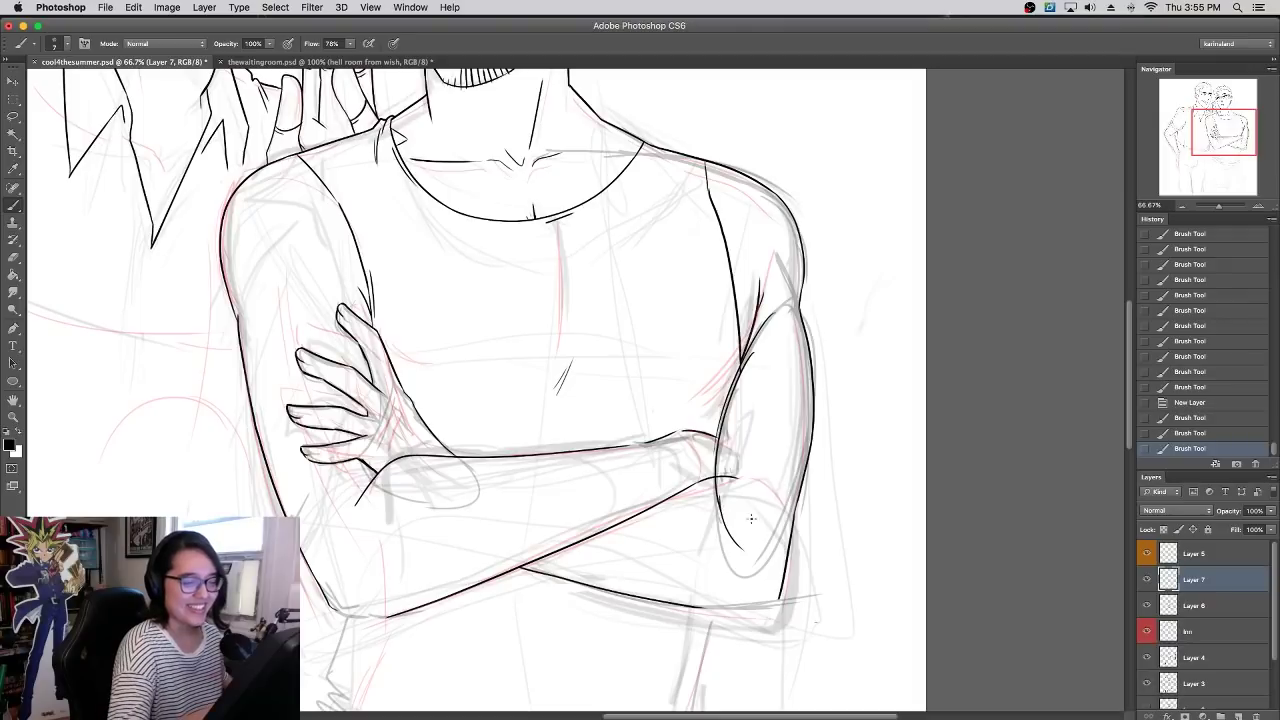
drag(720, 505, 768, 532)
- Draw a heavier outer contour along the upper arm from below the shoulder down to the elbow
mouse_move(802, 293)
mouse_down()
mouse_move(816, 415)
mouse_move(818, 378)
mouse_move(770, 548)
mouse_up()
drag(804, 486, 771, 603)
mouse_move(789, 520)
mouse_down()
mouse_move(774, 600)
mouse_move(785, 535)
mouse_up()
drag(808, 465, 792, 522)
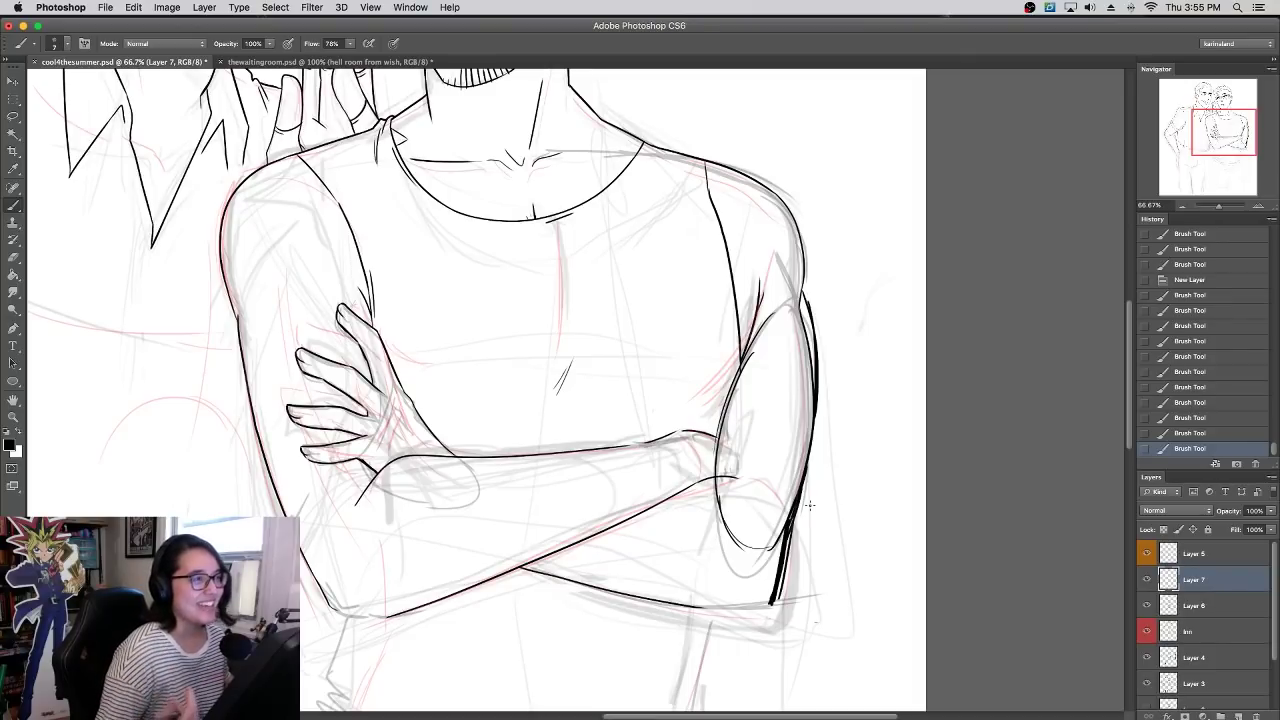
- Redraw the shoulder's outer curve with heavier strokes and close the top of the upper-arm oval beneath it
drag(781, 201, 810, 250)
key(super+z)
mouse_move(772, 195)
mouse_down()
mouse_move(807, 241)
mouse_move(803, 292)
mouse_up()
drag(810, 243, 806, 294)
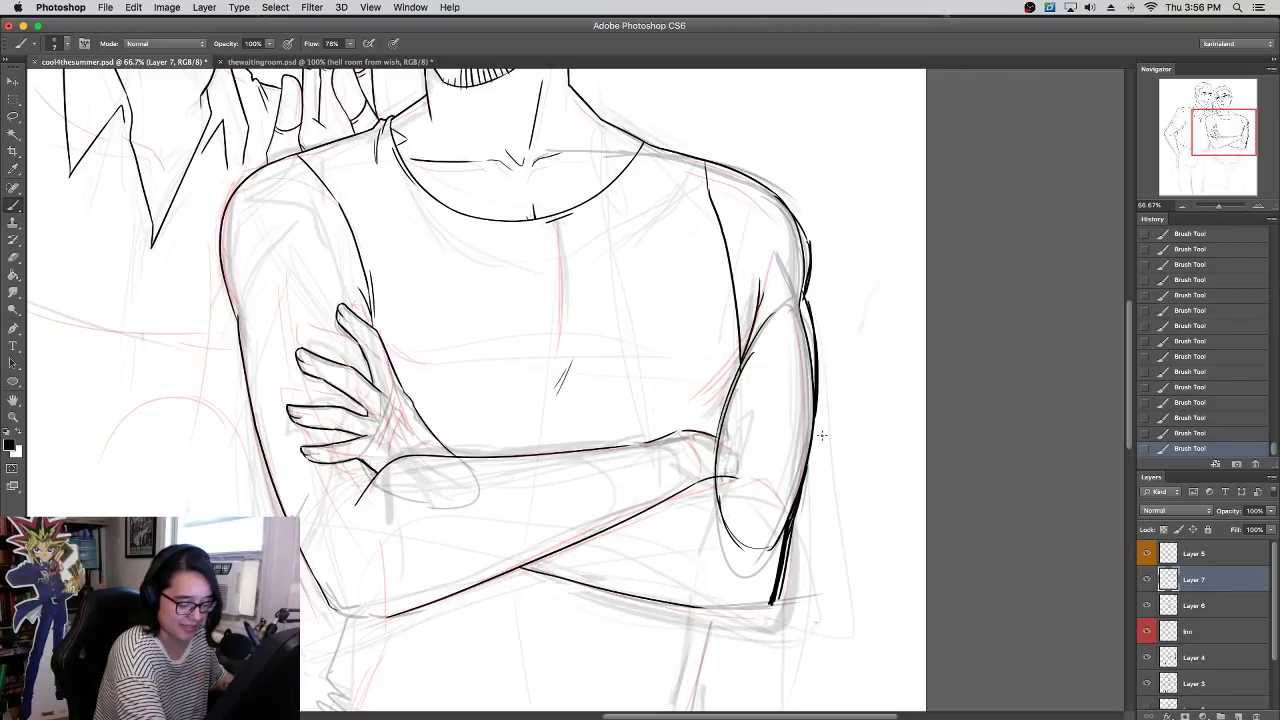
drag(778, 197, 803, 242)
key(alt+super+z)
key(alt+super+z)
mouse_move(783, 200)
mouse_down()
mouse_move(809, 265)
mouse_move(742, 358)
mouse_up()
mouse_move(798, 295)
mouse_down()
mouse_move(727, 436)
mouse_move(818, 350)
mouse_move(818, 381)
mouse_up()
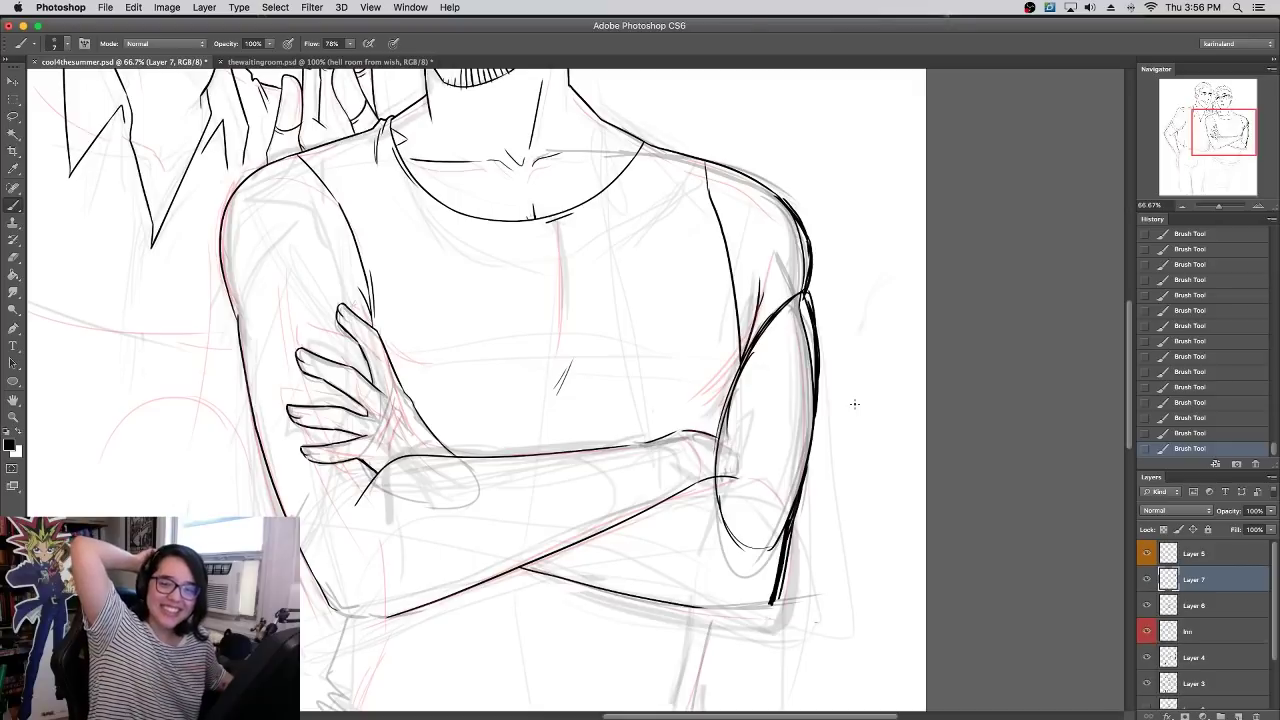
- Hide Layer 6, toggle Layer 7 off and on, and lower Layer 7's opacity to 31%
click(1182, 206)
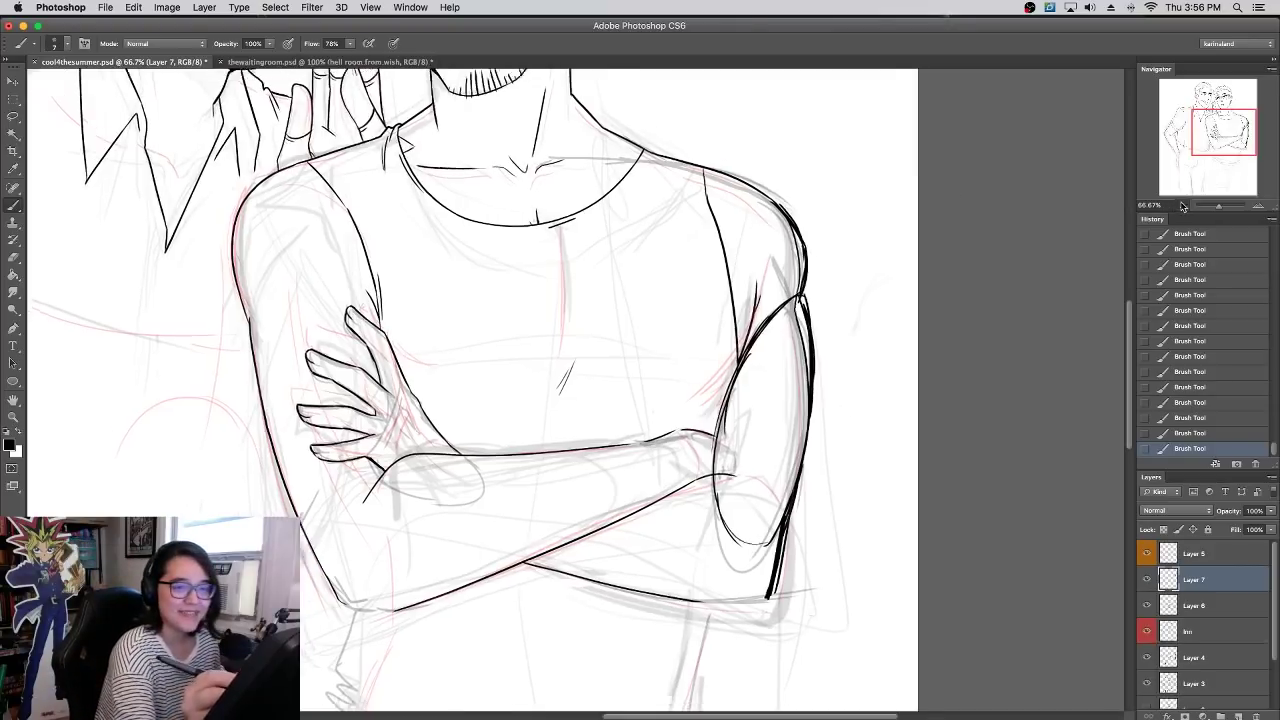
click(1181, 205)
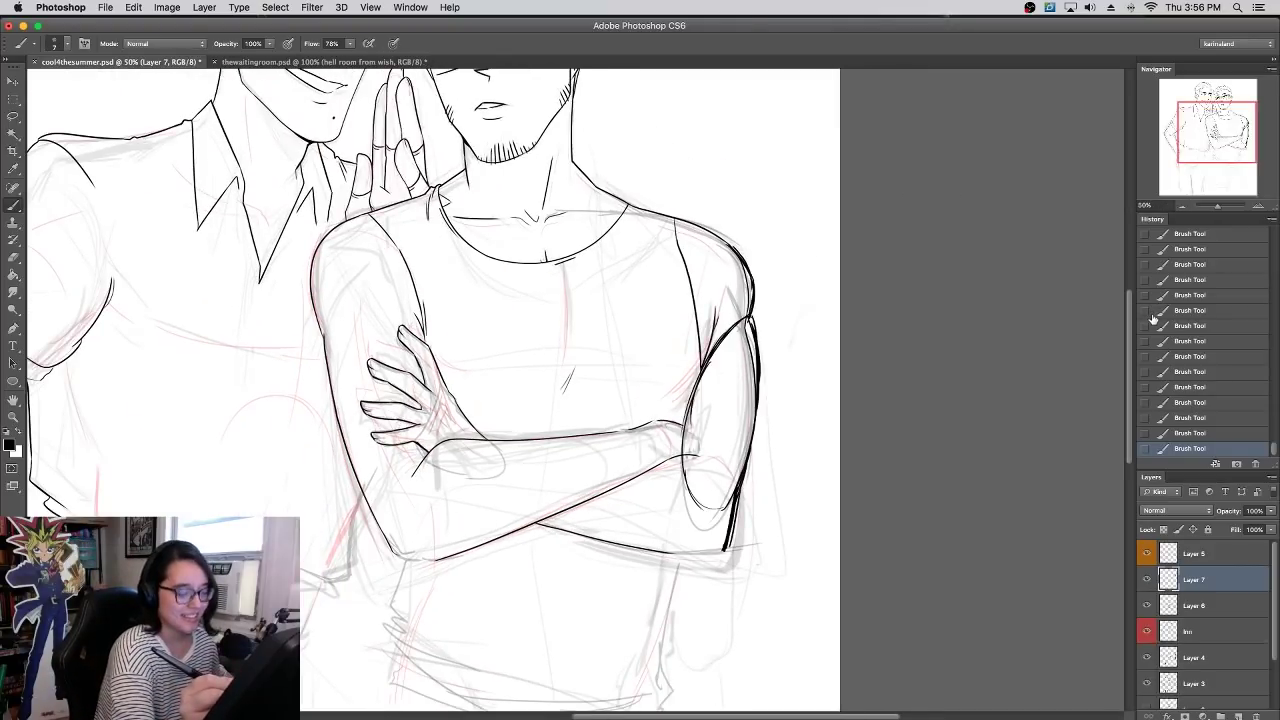
drag(595, 426, 880, 374)
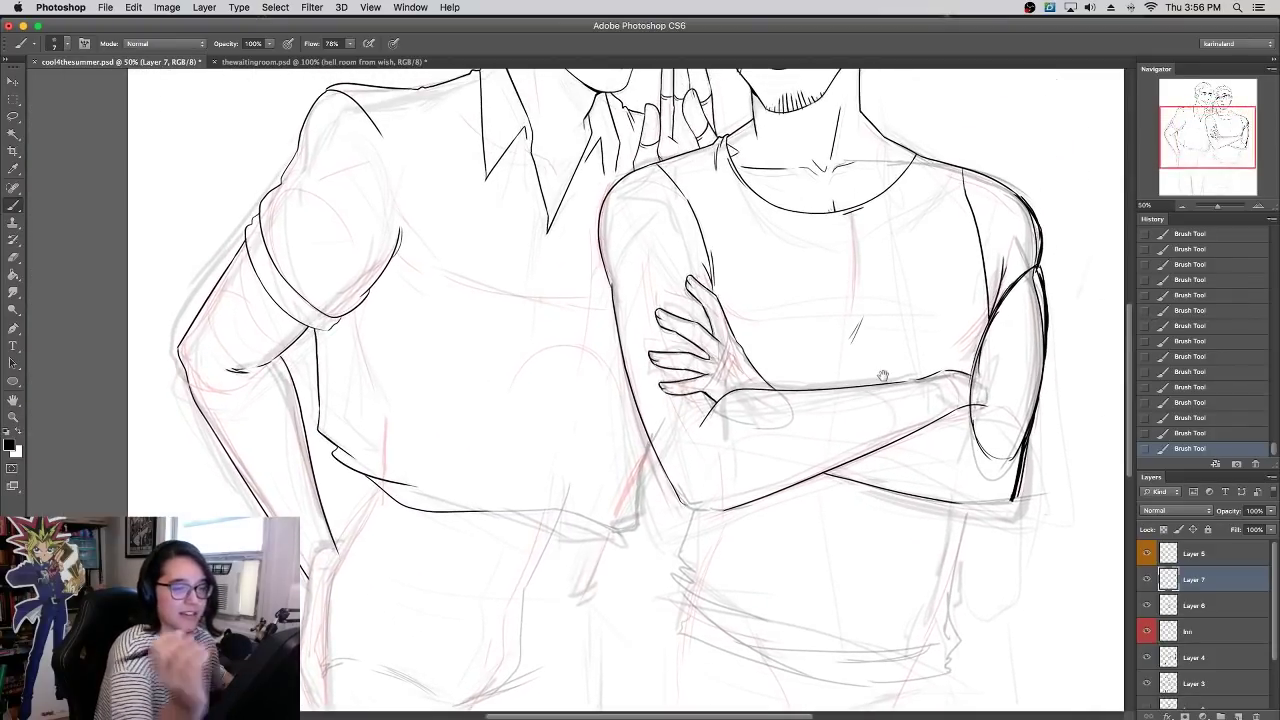
drag(799, 407, 639, 633)
drag(801, 463, 850, 300)
click(1147, 606)
click(1147, 580)
click(1147, 580)
drag(1270, 511, 1227, 530)
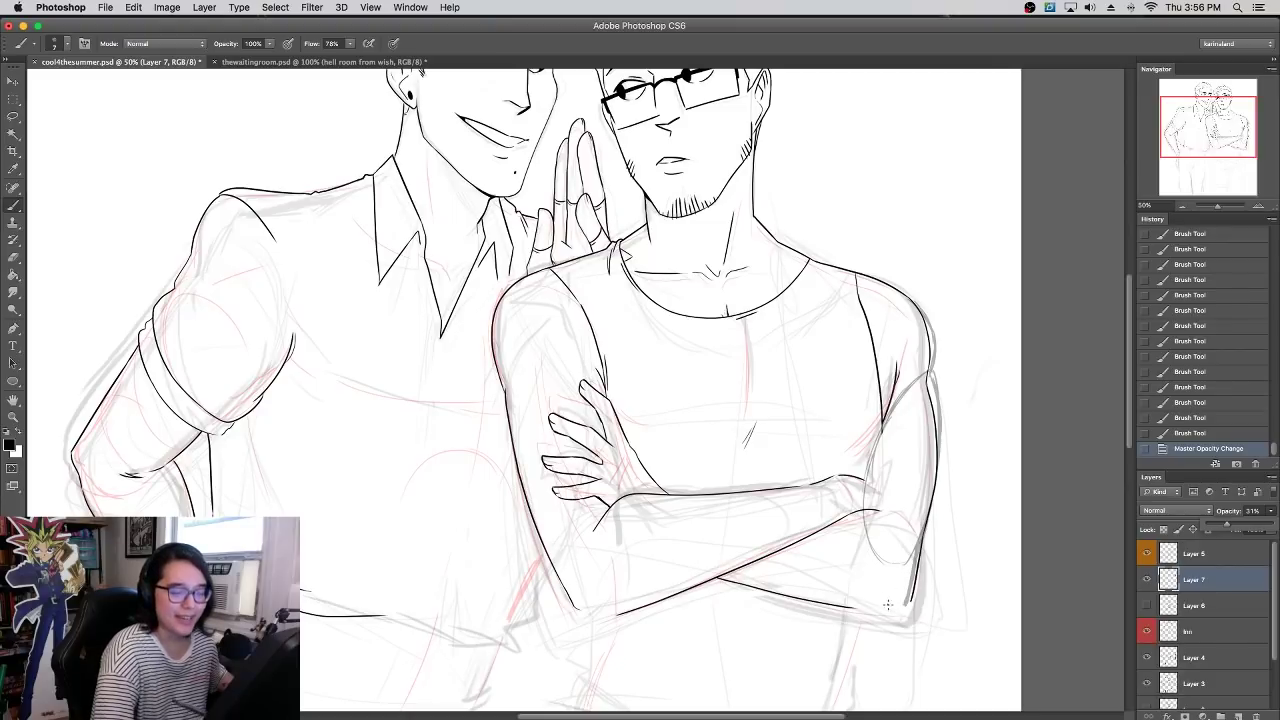
- Sketch the underside of the glasses-wearing man's elbow to close its corner on Layer 7
click(906, 611)
drag(856, 608, 884, 611)
drag(864, 610, 902, 606)
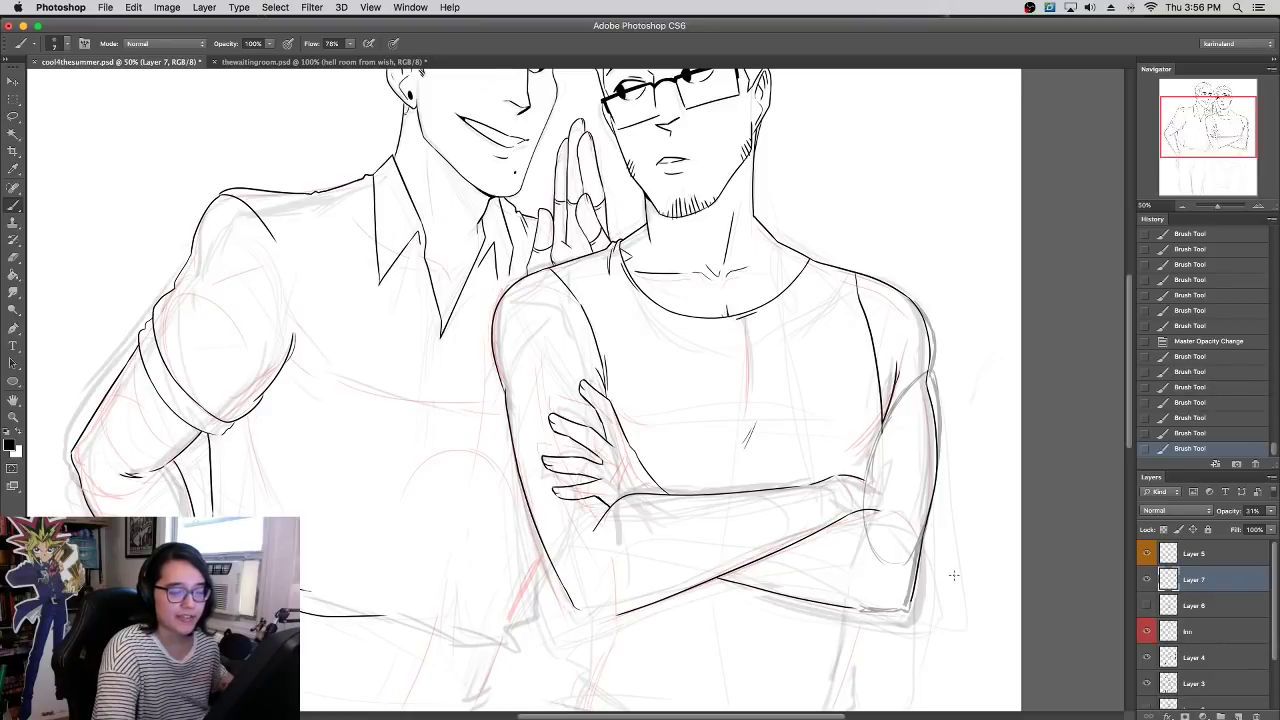
- Toggle Layer 7 off and on, and check the arm correction against both figures' torsos
click(1147, 580)
click(1148, 581)
scroll(937, 531, down, 5)
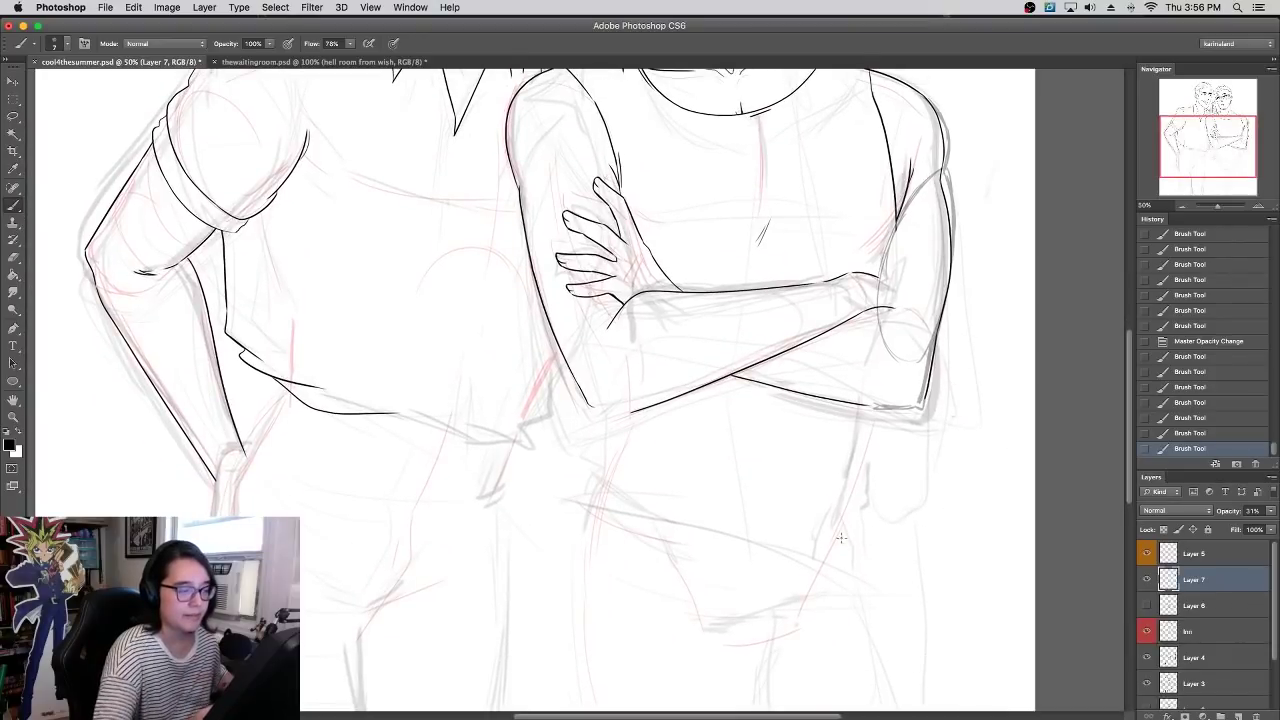
scroll(836, 538, up, 7)
drag(806, 603, 832, 334)
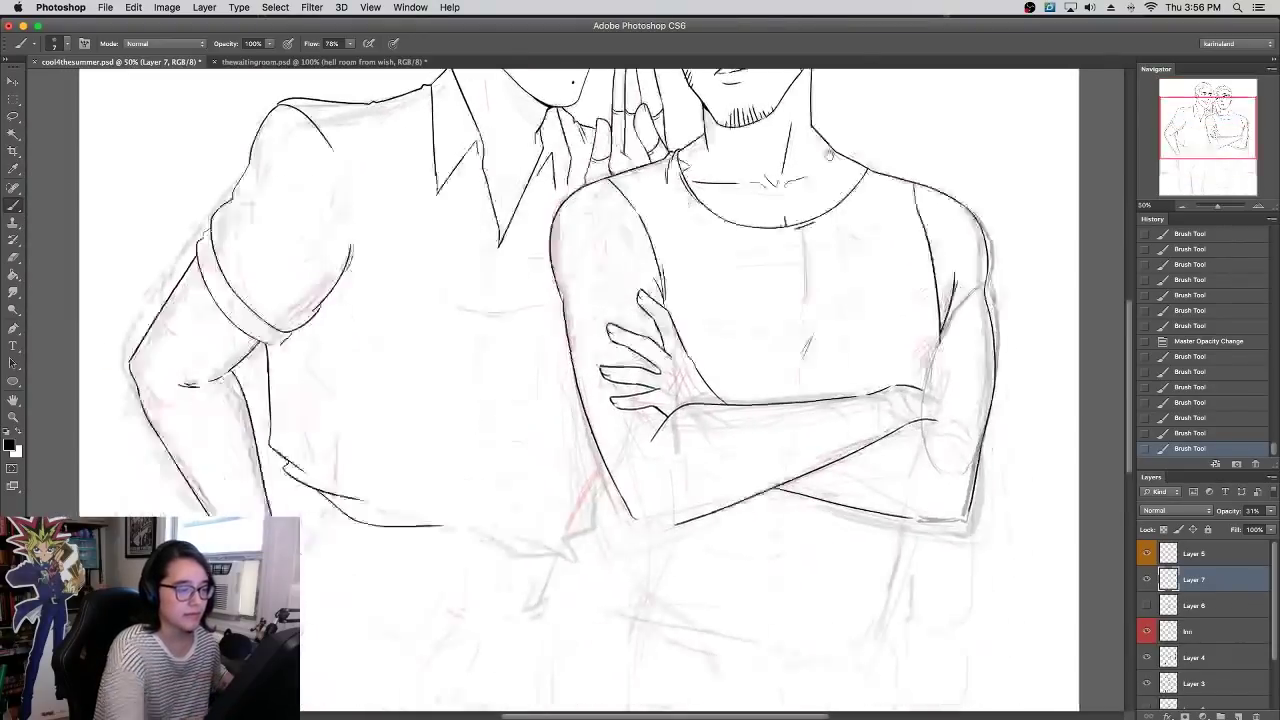
- Sketch the glasses-wearing man's lower shirt beneath his crossed arms, with its wrinkled sides, slanted hem and diagonal folds
scroll(832, 333, down, 5)
scroll(909, 543, up, 5)
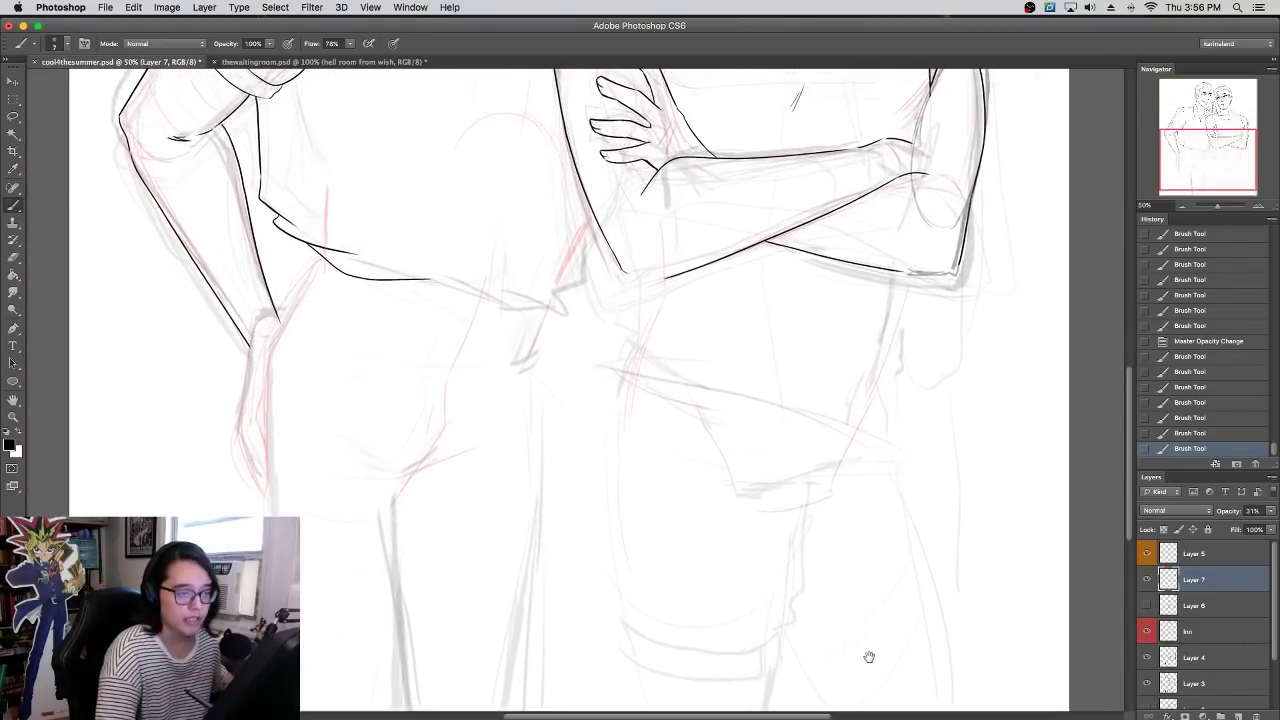
drag(630, 275, 672, 275)
mouse_move(655, 277)
mouse_down()
mouse_move(632, 346)
mouse_move(764, 383)
mouse_move(768, 394)
mouse_move(726, 379)
mouse_move(906, 442)
mouse_up()
drag(894, 375, 918, 286)
mouse_move(898, 392)
mouse_down()
mouse_move(905, 456)
mouse_move(778, 398)
mouse_up()
drag(668, 380, 876, 434)
drag(728, 344, 848, 402)
drag(808, 358, 854, 410)
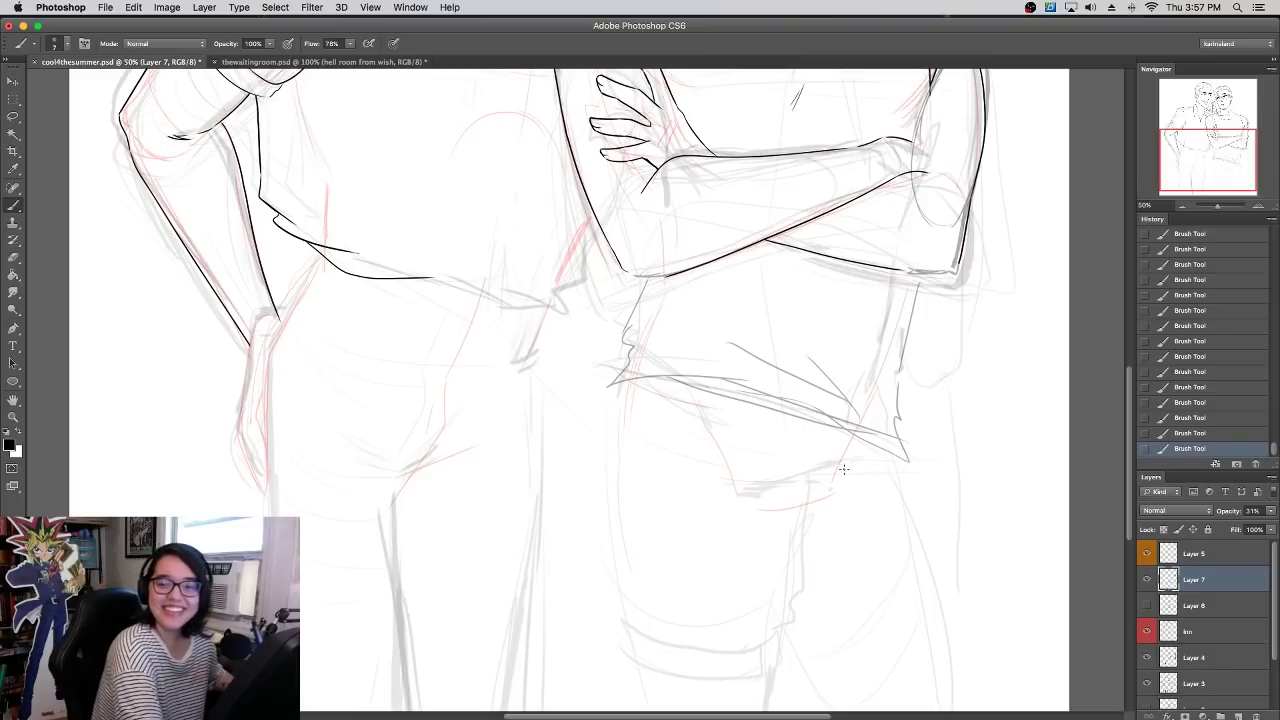
- Sketch the outer and inner edges and rounded hem of the shorts leg nearest the smiling man
scroll(830, 400, up, 5)
drag(892, 385, 930, 192)
drag(623, 438, 641, 671)
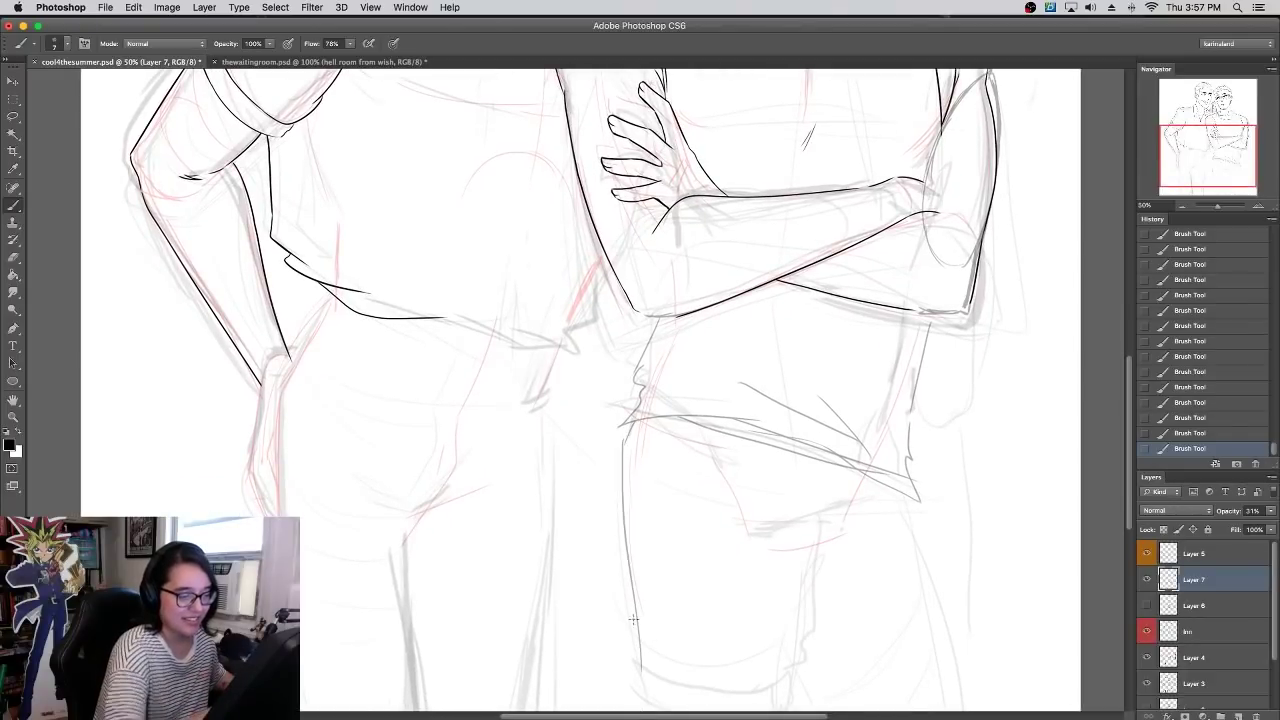
drag(634, 612, 657, 668)
mouse_move(740, 534)
mouse_down()
mouse_move(862, 514)
mouse_move(813, 568)
mouse_move(802, 664)
mouse_move(722, 681)
mouse_up()
key(super+z)
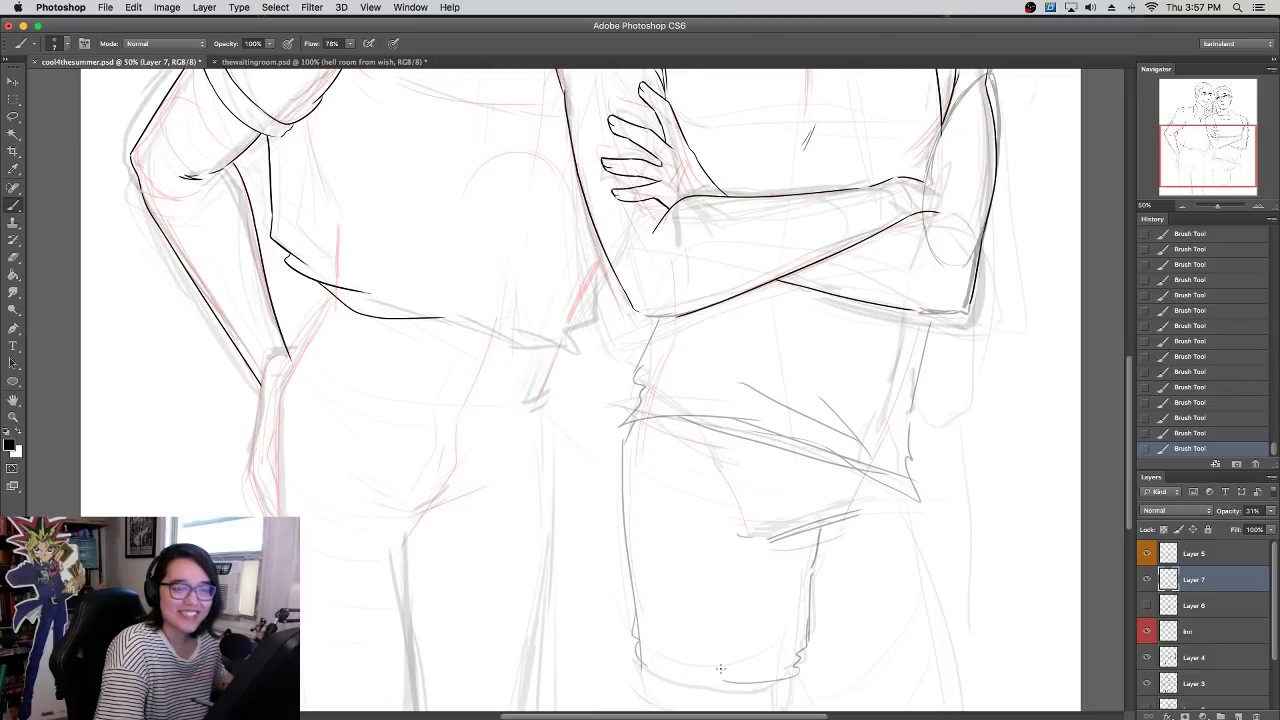
mouse_move(660, 672)
mouse_down()
mouse_move(770, 690)
mouse_move(798, 652)
mouse_up()
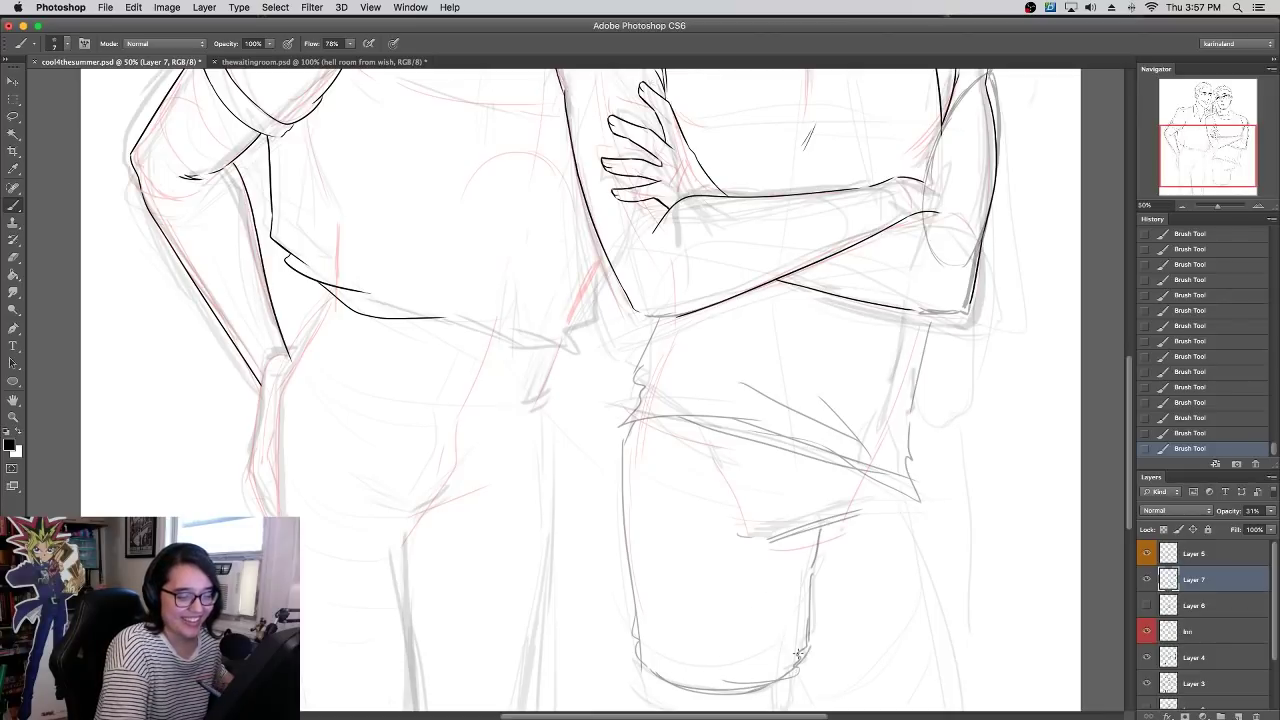
- Sketch both contours of the bare leg from the finished shorts hem down to the canvas edge
scroll(902, 452, down, 3)
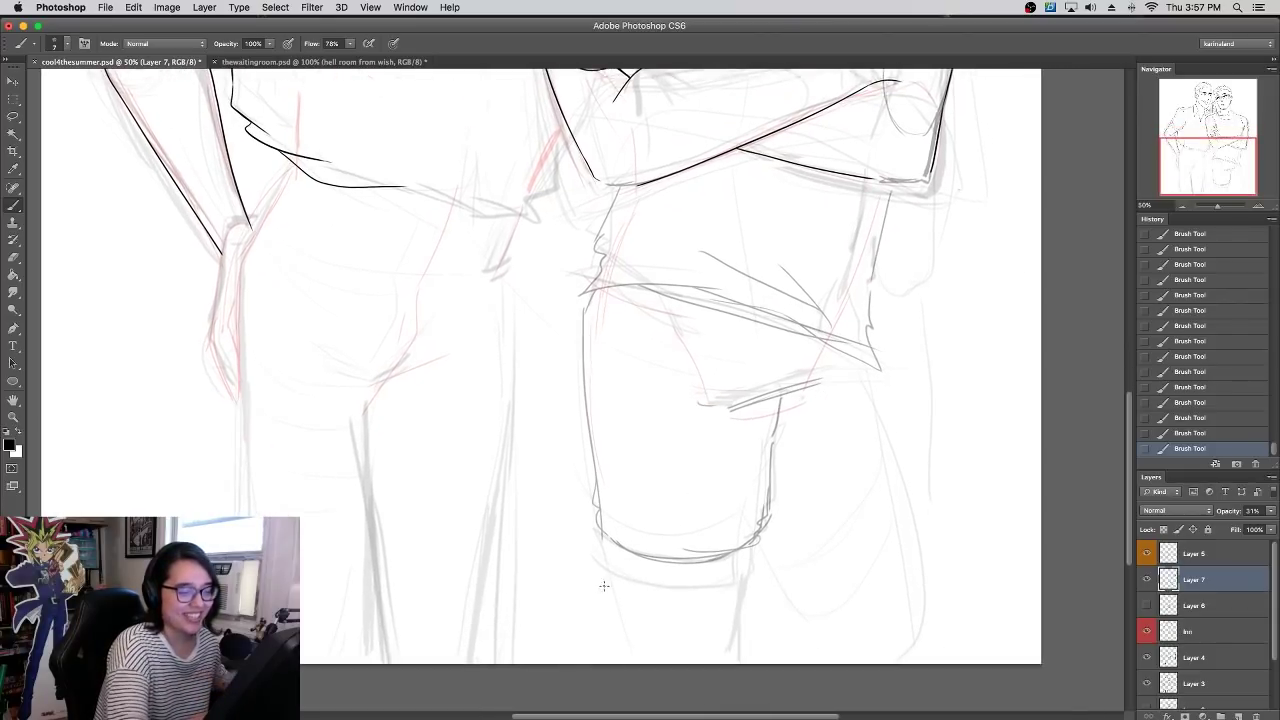
drag(604, 528, 624, 662)
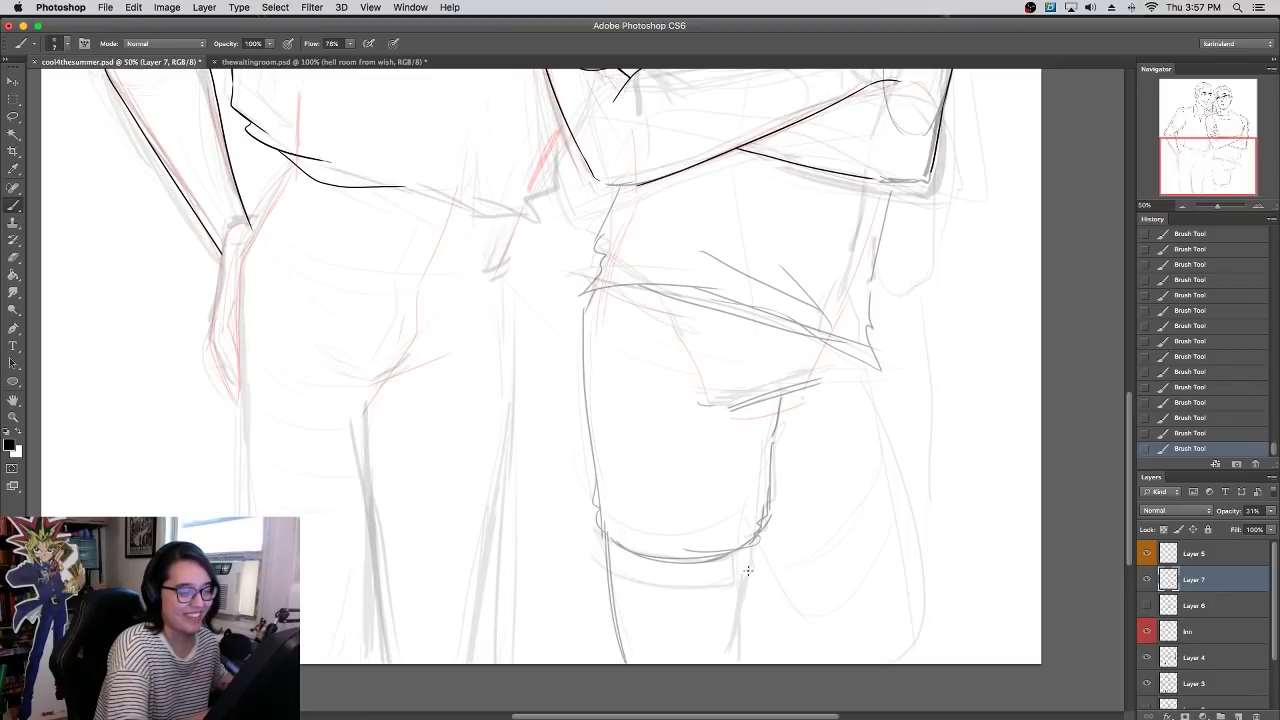
drag(762, 522, 738, 664)
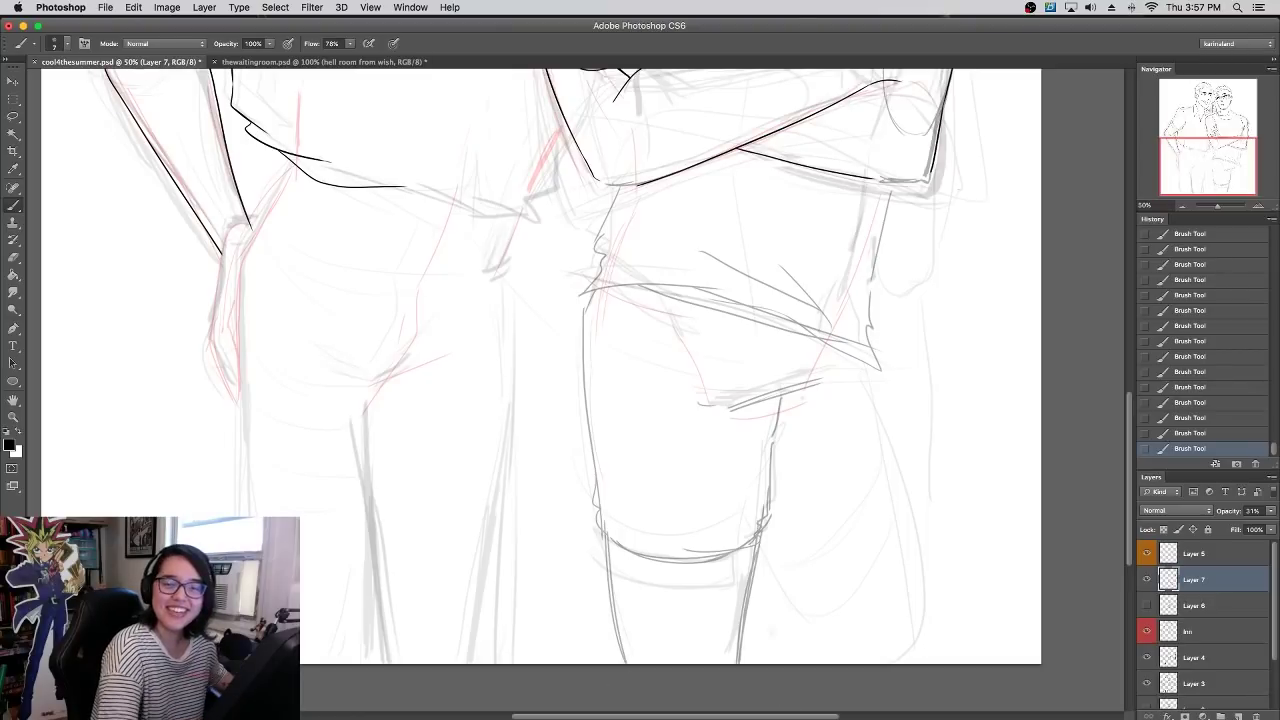
- Sketch the inner and outer contours of the glasses-wearing man's other leg, redoing the inner line
drag(764, 540, 805, 628)
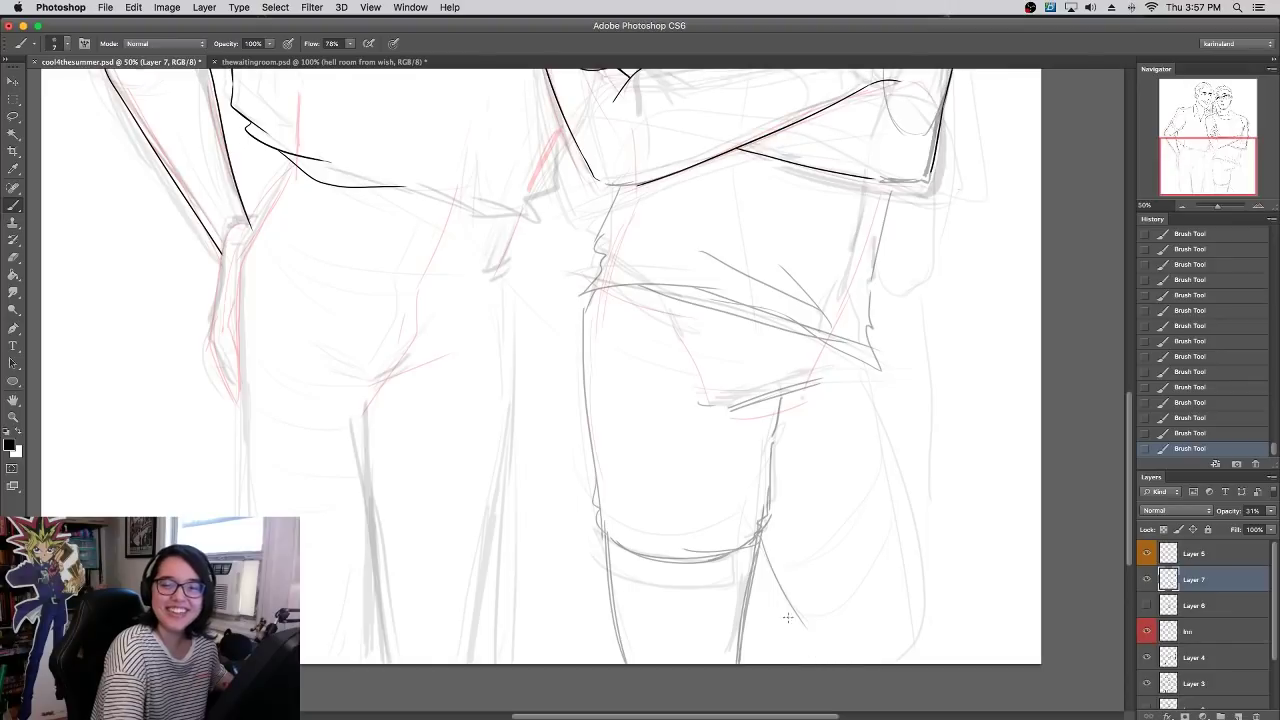
key(super+z)
mouse_move(760, 528)
mouse_down()
mouse_move(794, 619)
mouse_move(832, 664)
mouse_up()
drag(866, 378, 916, 616)
drag(899, 492, 923, 648)
drag(889, 430, 933, 677)
- Sketch the flared outer edge and curved hem of the shorts on the glasses-wearing man's other leg
key(super+minus)
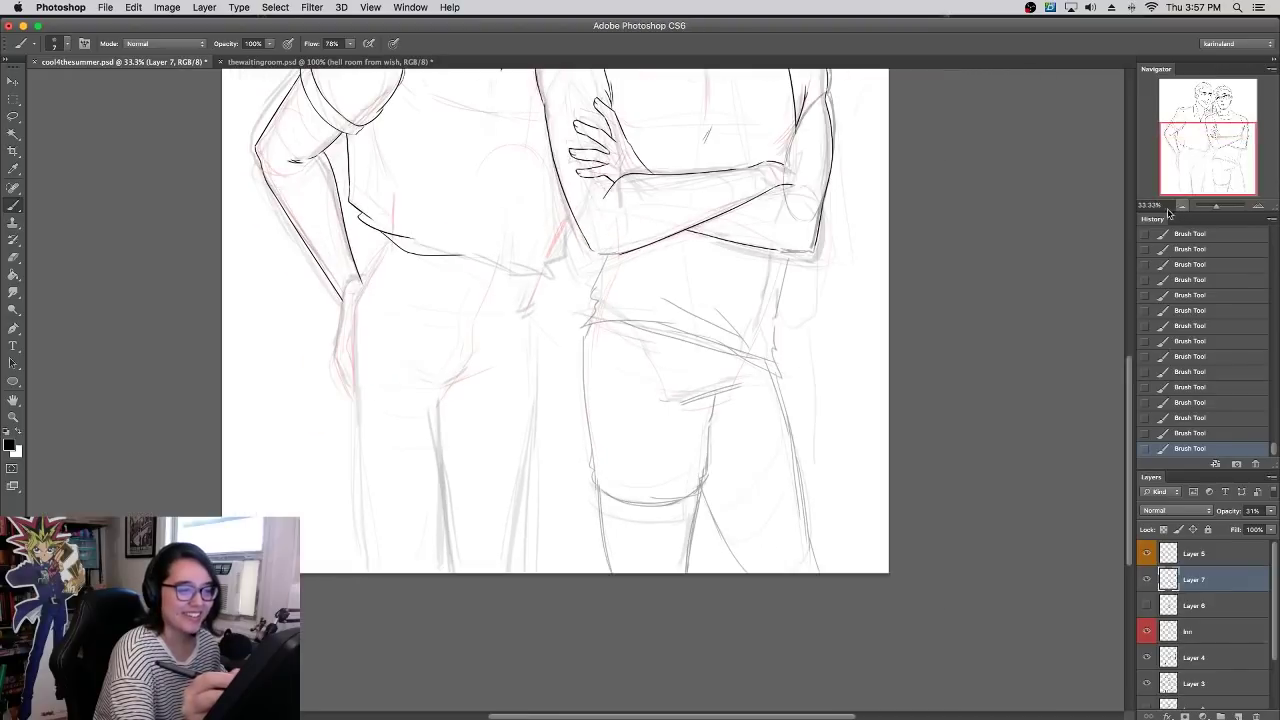
drag(785, 450, 797, 432)
key(super+z)
mouse_move(777, 377)
mouse_down()
mouse_move(792, 429)
mouse_move(725, 489)
mouse_up()
mouse_move(810, 360)
mouse_down()
mouse_move(820, 537)
mouse_move(817, 349)
mouse_up()
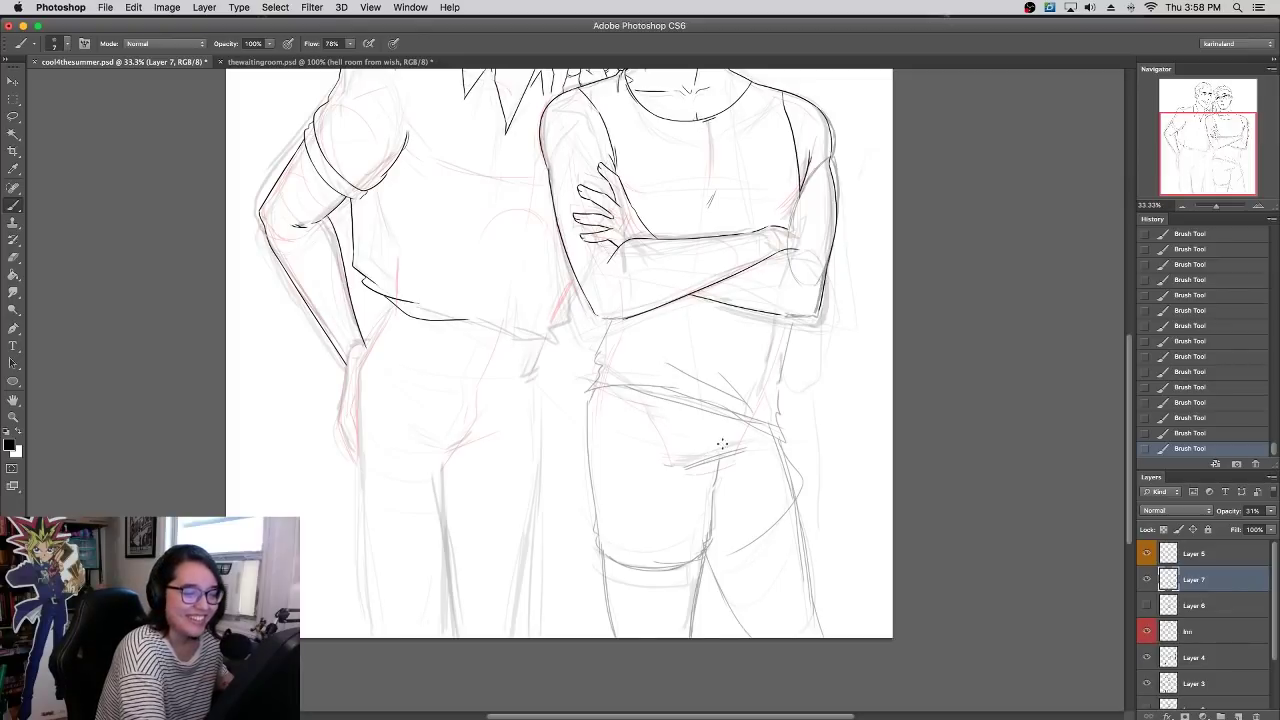
- Add fly, pocket and waistband details to the shorts and sketch a cuff around the leg nearest the smiling man
mouse_move(725, 432)
mouse_down()
mouse_move(723, 402)
mouse_move(694, 461)
mouse_move(716, 450)
mouse_move(690, 458)
mouse_move(732, 438)
mouse_up()
key(super+z)
mouse_move(584, 428)
mouse_down()
mouse_move(628, 390)
mouse_move(629, 364)
mouse_move(615, 404)
mouse_up()
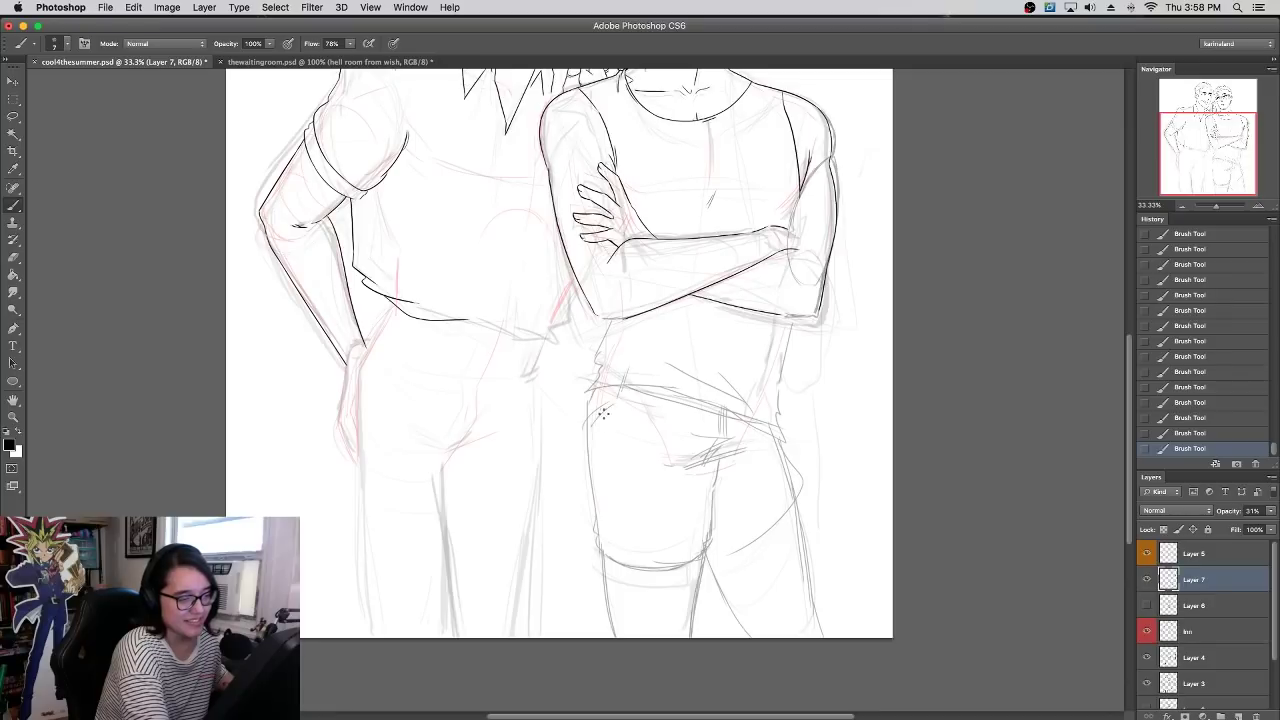
drag(786, 282, 746, 295)
mouse_move(548, 420)
mouse_down()
mouse_move(540, 542)
mouse_move(543, 492)
mouse_move(546, 546)
mouse_move(571, 577)
mouse_move(549, 561)
mouse_move(549, 578)
mouse_move(646, 570)
mouse_move(589, 593)
mouse_move(660, 575)
mouse_up()
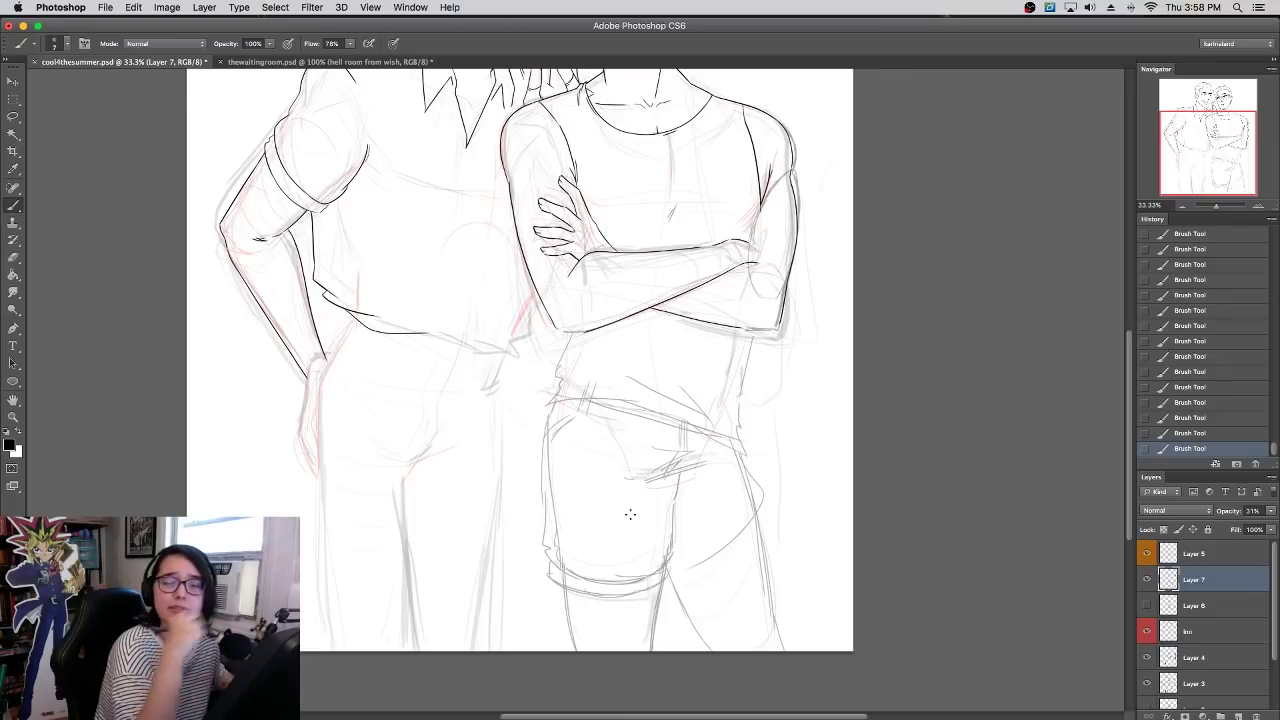
- Sketch a second hem line for the cuff on the outer shorts leg, stepping back and forth through the history to compare
drag(674, 569, 758, 515)
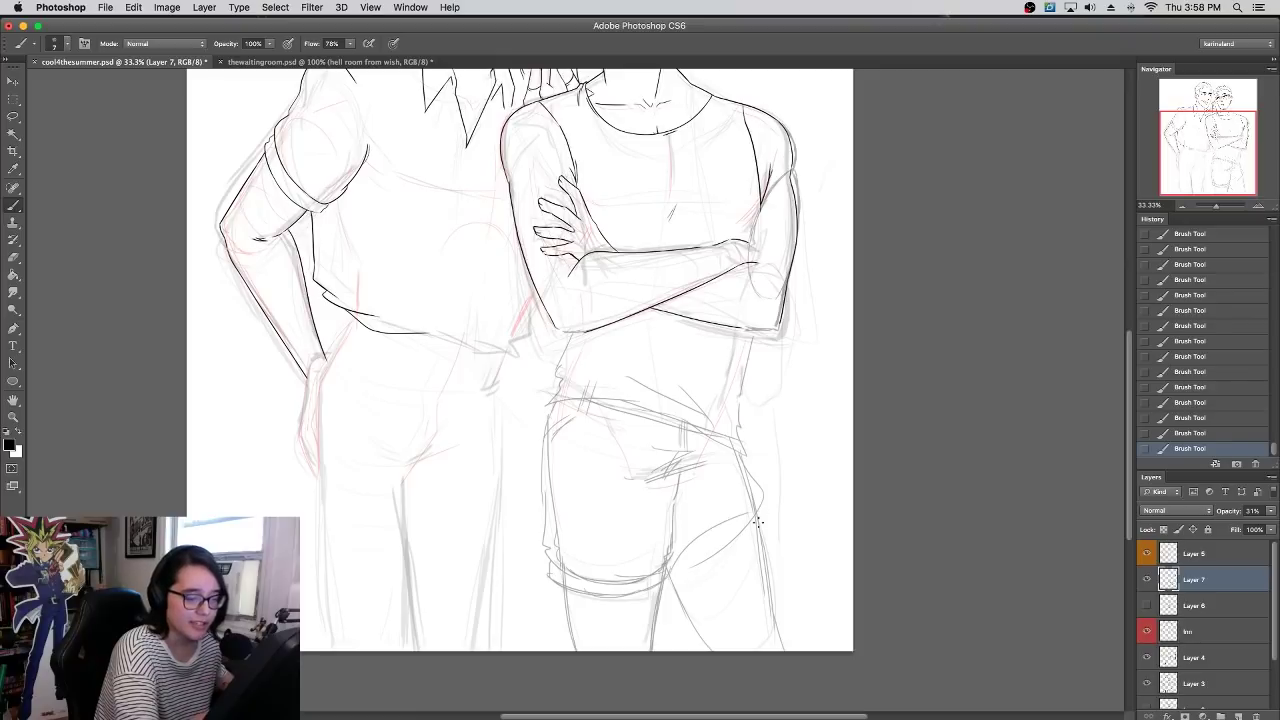
key(super+z)
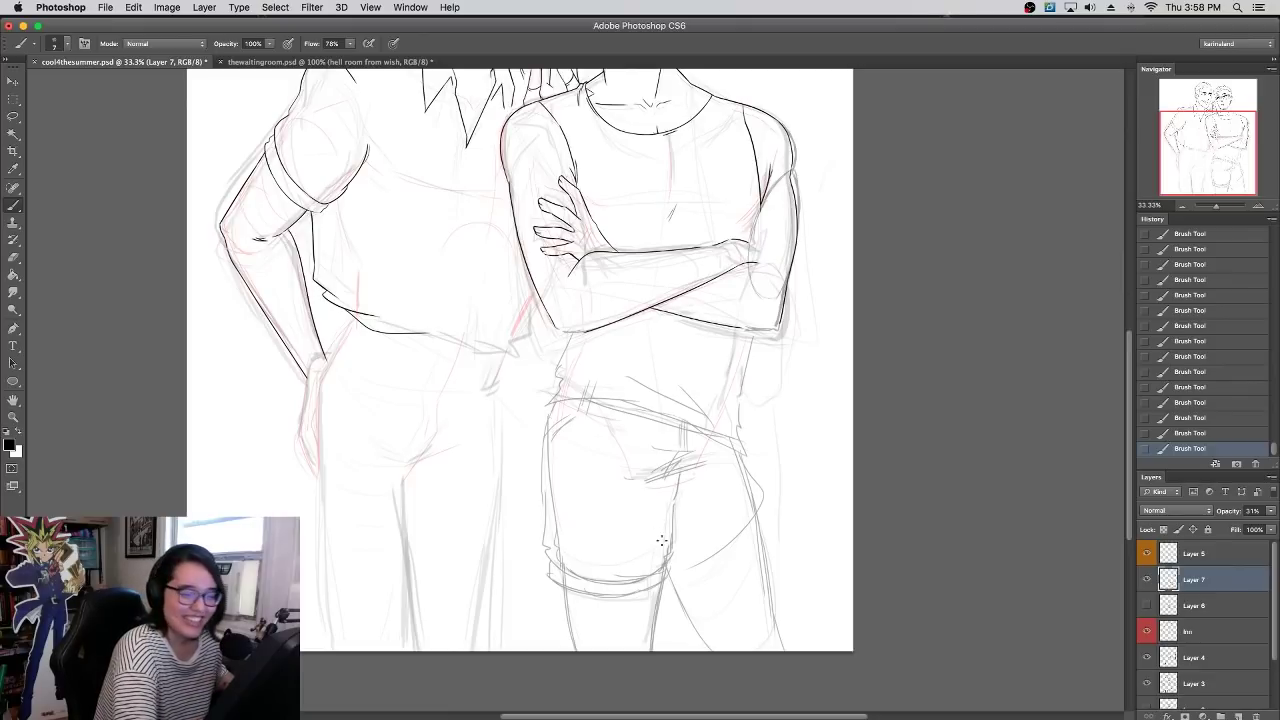
drag(683, 550, 768, 496)
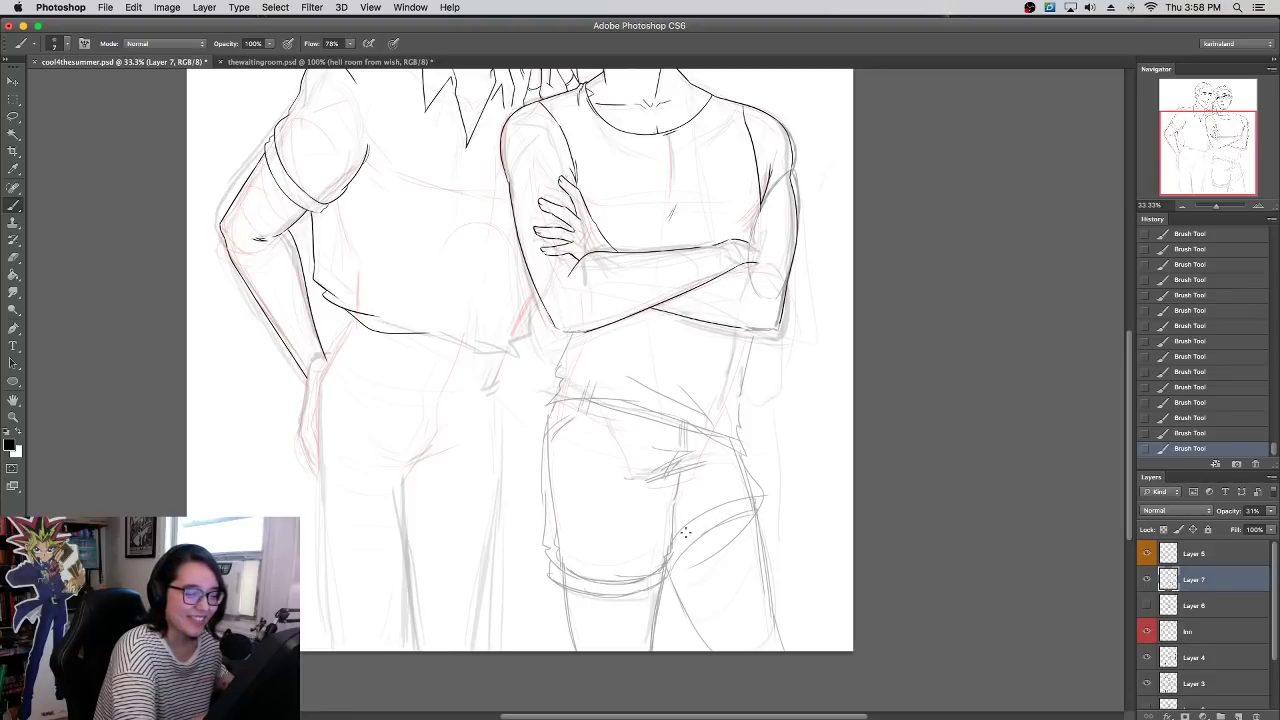
key(super+alt+z)
key(super+alt+z)
key(super+alt+z)
key(super+alt+z)
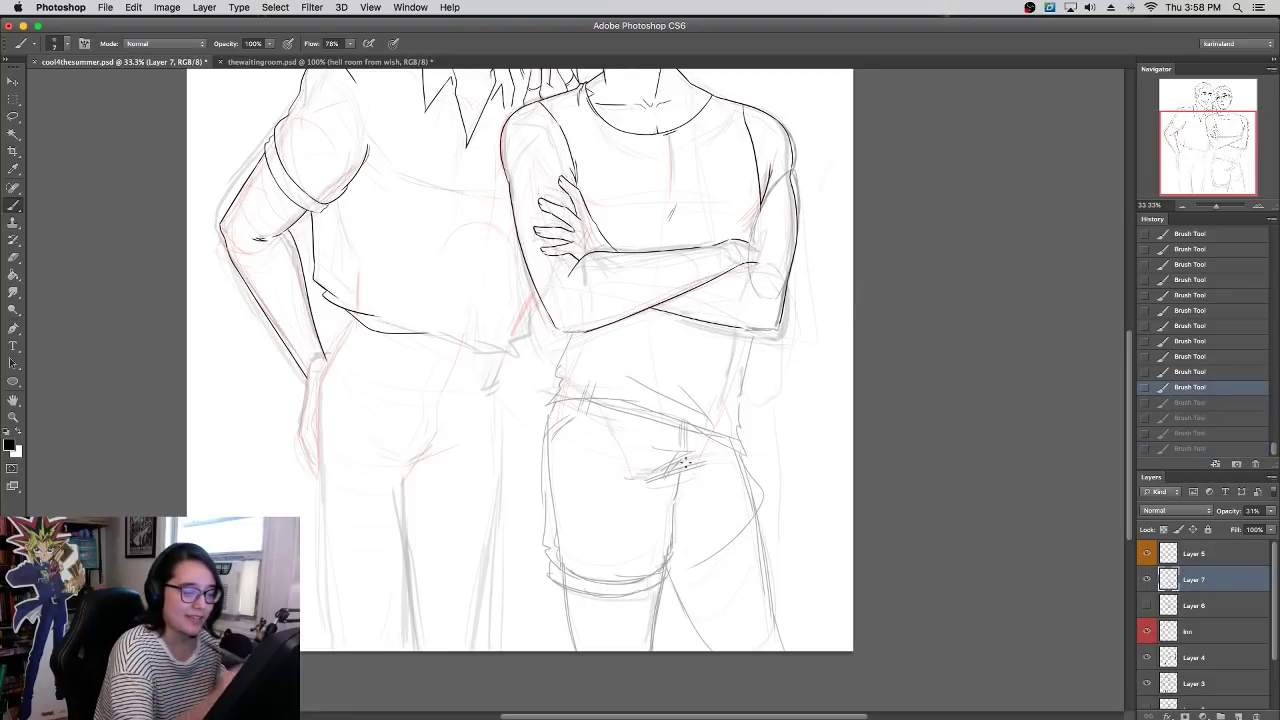
key(super+shift+z)
key(super+shift+z)
key(super+shift+z)
key(super+shift+z)
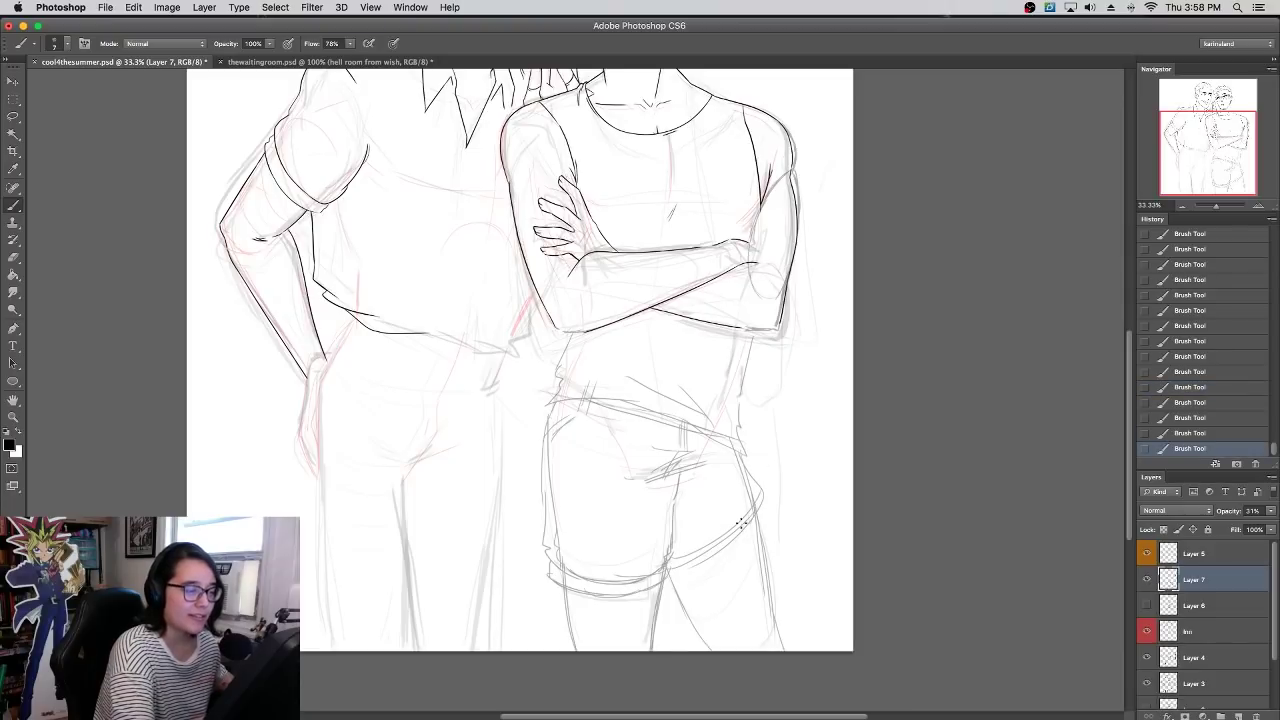
- Sketch the smiling man's leg outlines, including the outer sides, the inner leg line and the crotch fold
drag(694, 379, 771, 419)
drag(397, 436, 401, 602)
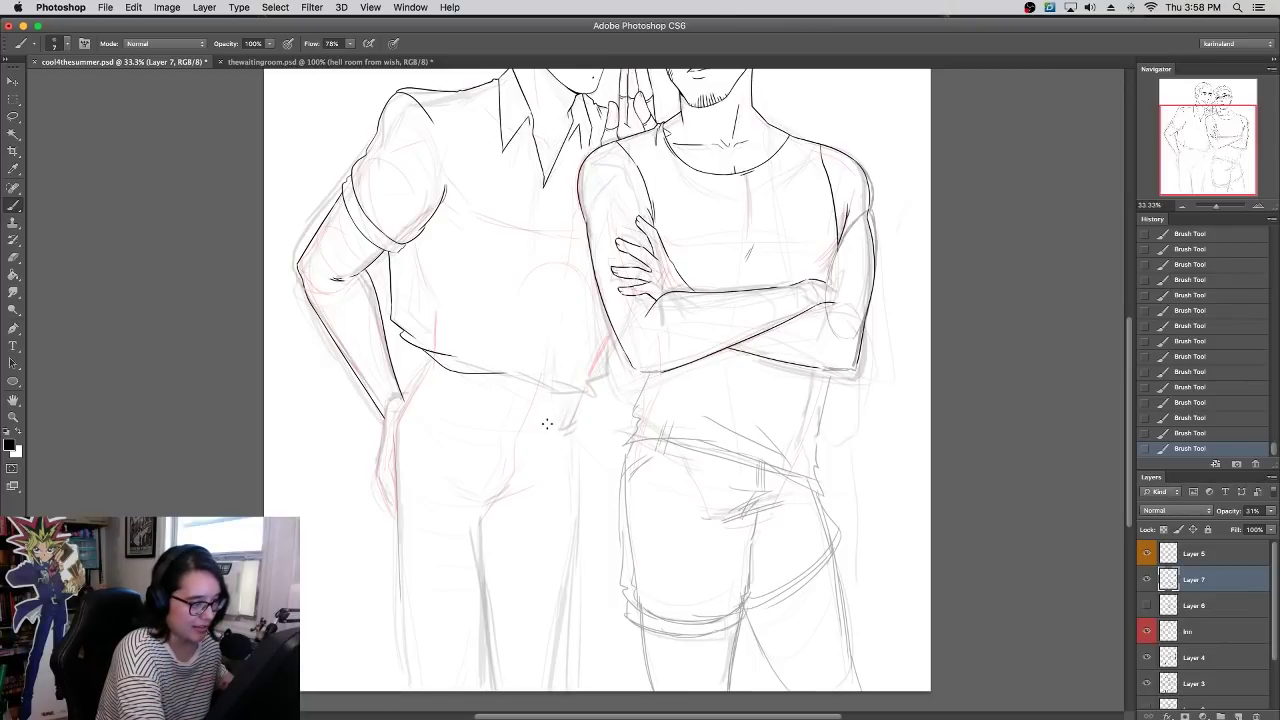
drag(480, 518, 537, 485)
drag(481, 515, 490, 690)
drag(575, 430, 565, 687)
- Sketch the smiling man's wrist and the edge of the hand resting on his hip
mouse_move(811, 344)
mouse_down()
mouse_move(777, 513)
mouse_move(780, 337)
mouse_move(764, 474)
mouse_move(808, 345)
mouse_move(757, 406)
mouse_move(766, 488)
mouse_up()
drag(754, 378, 776, 316)
drag(368, 526, 392, 497)
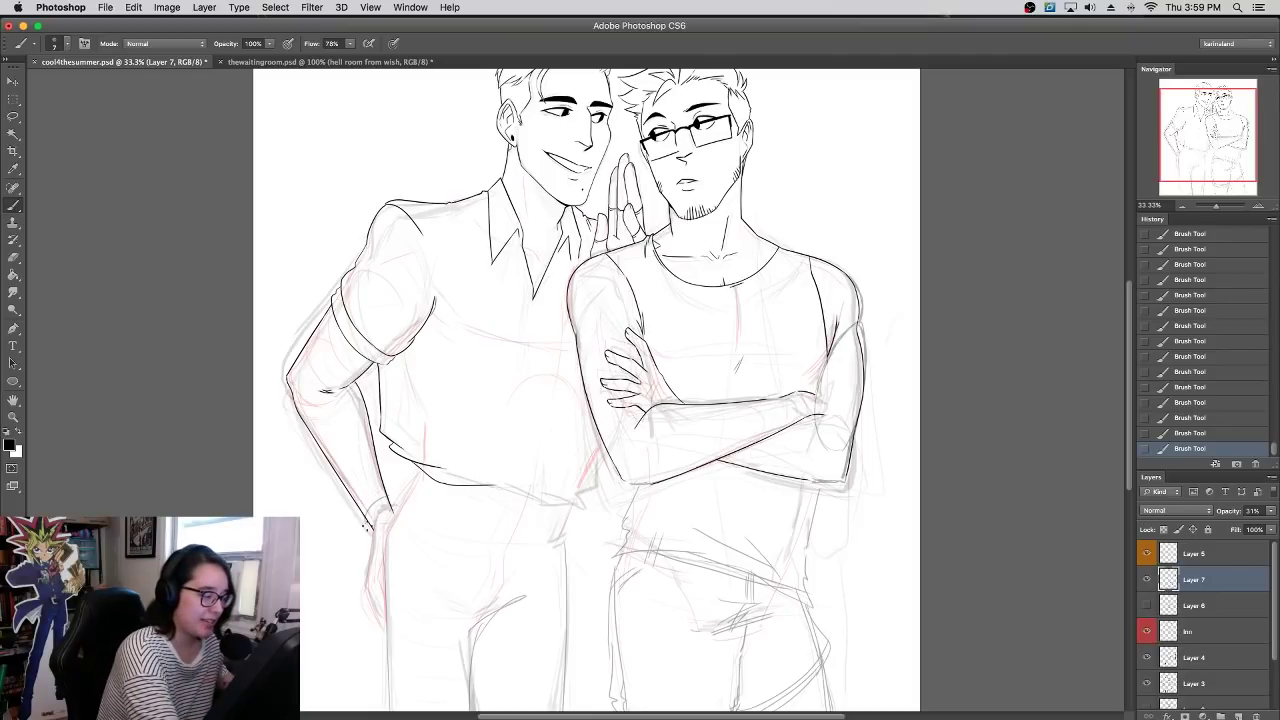
mouse_move(383, 504)
mouse_down()
mouse_move(364, 606)
mouse_move(378, 632)
mouse_up()
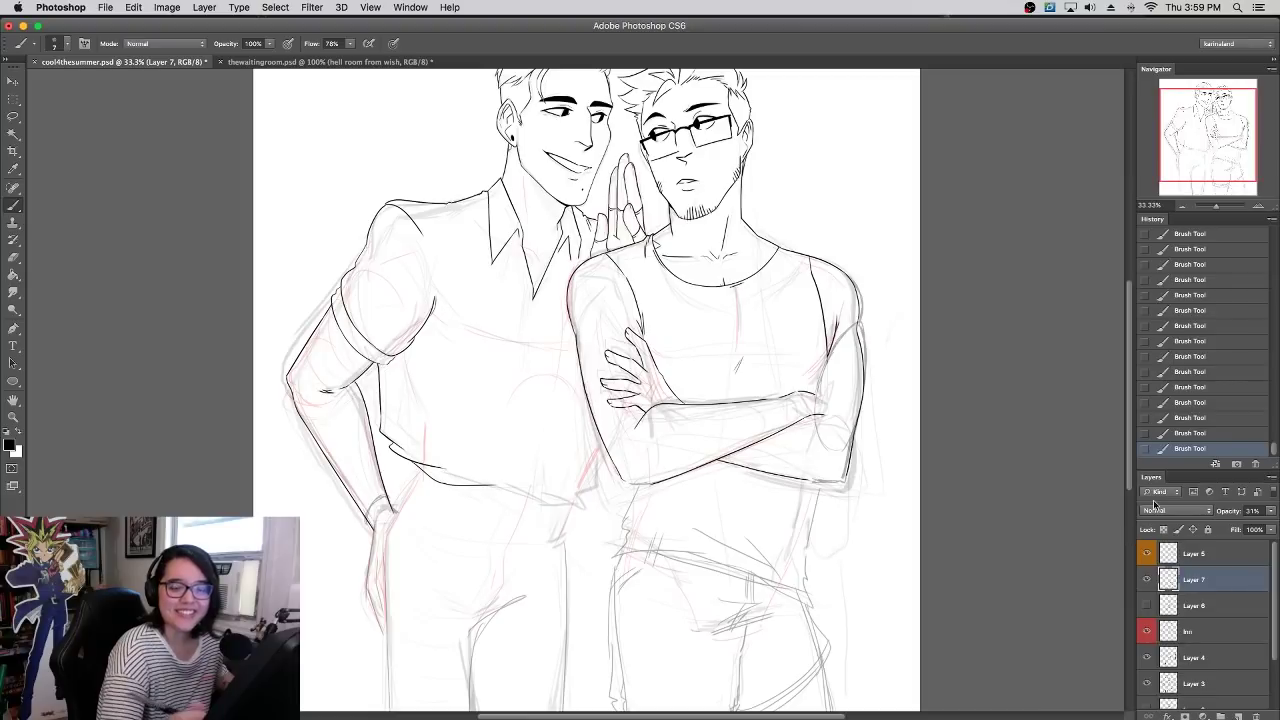
- Toggle Layers 5 and 4 to compare the sketches, select Layer 5, and hide the rough sketch layer beneath Layer 4
click(1148, 555)
click(1148, 555)
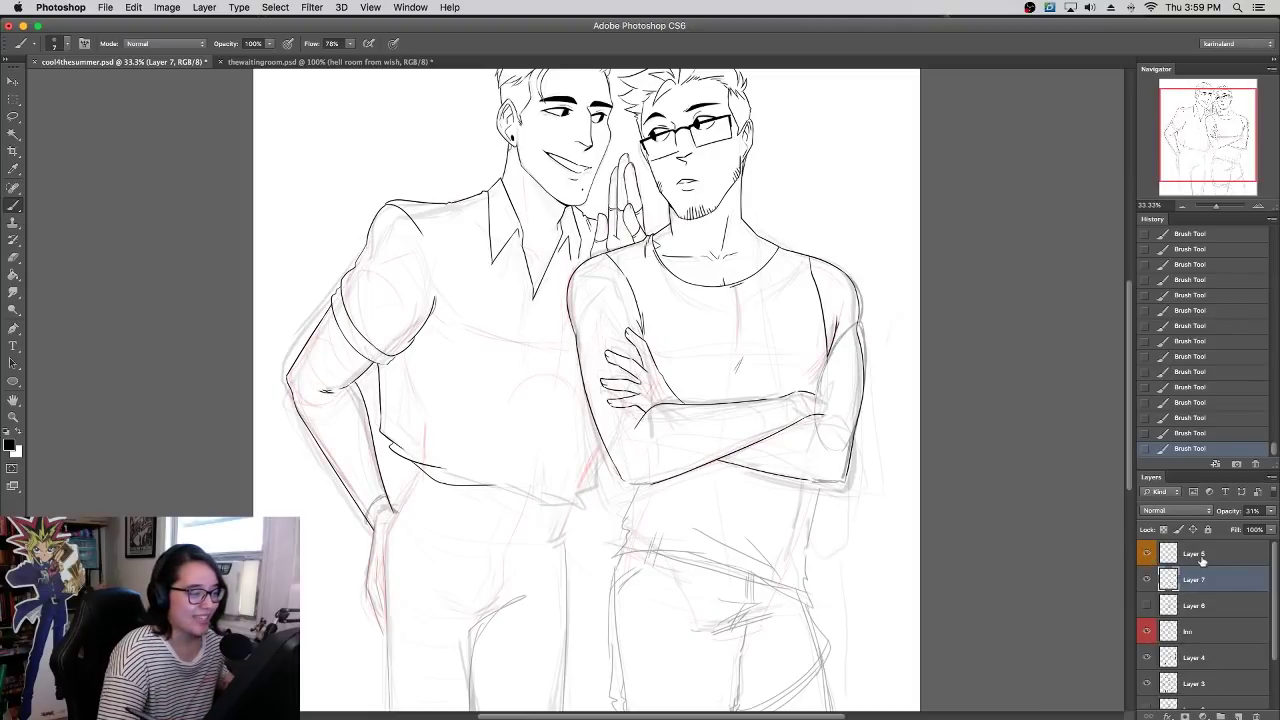
click(1199, 557)
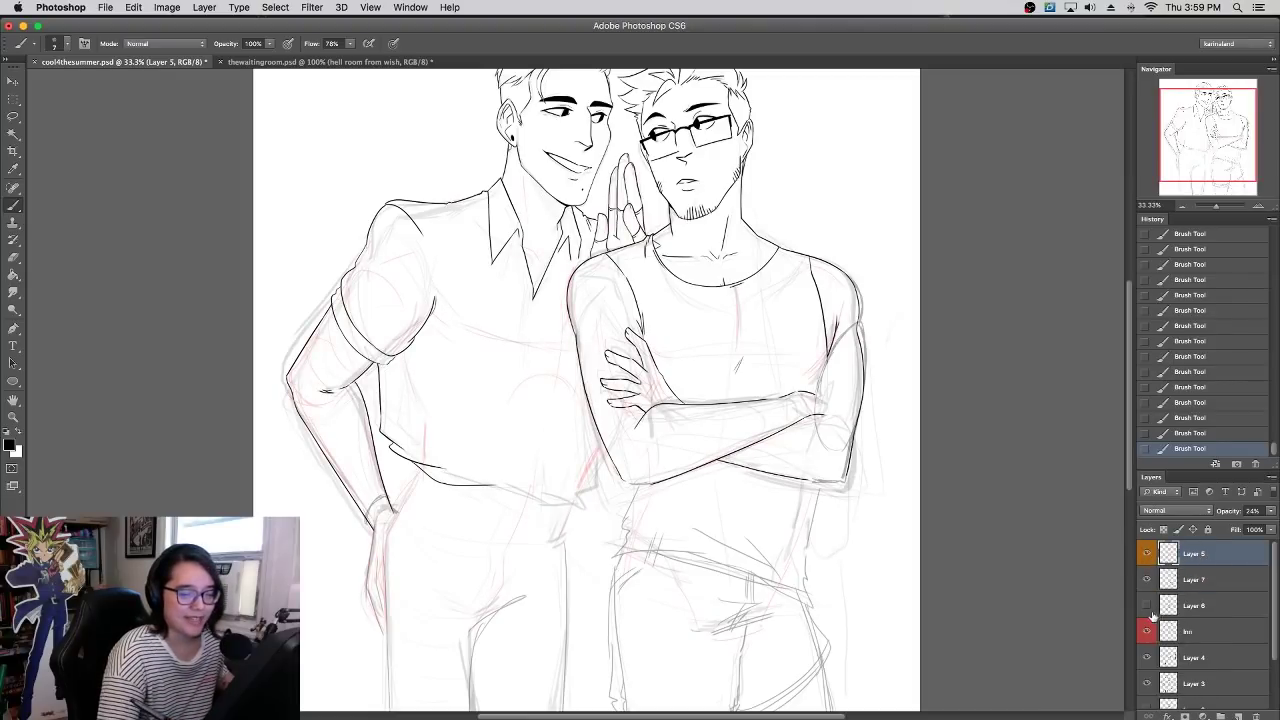
click(1147, 658)
click(1147, 658)
click(1149, 683)
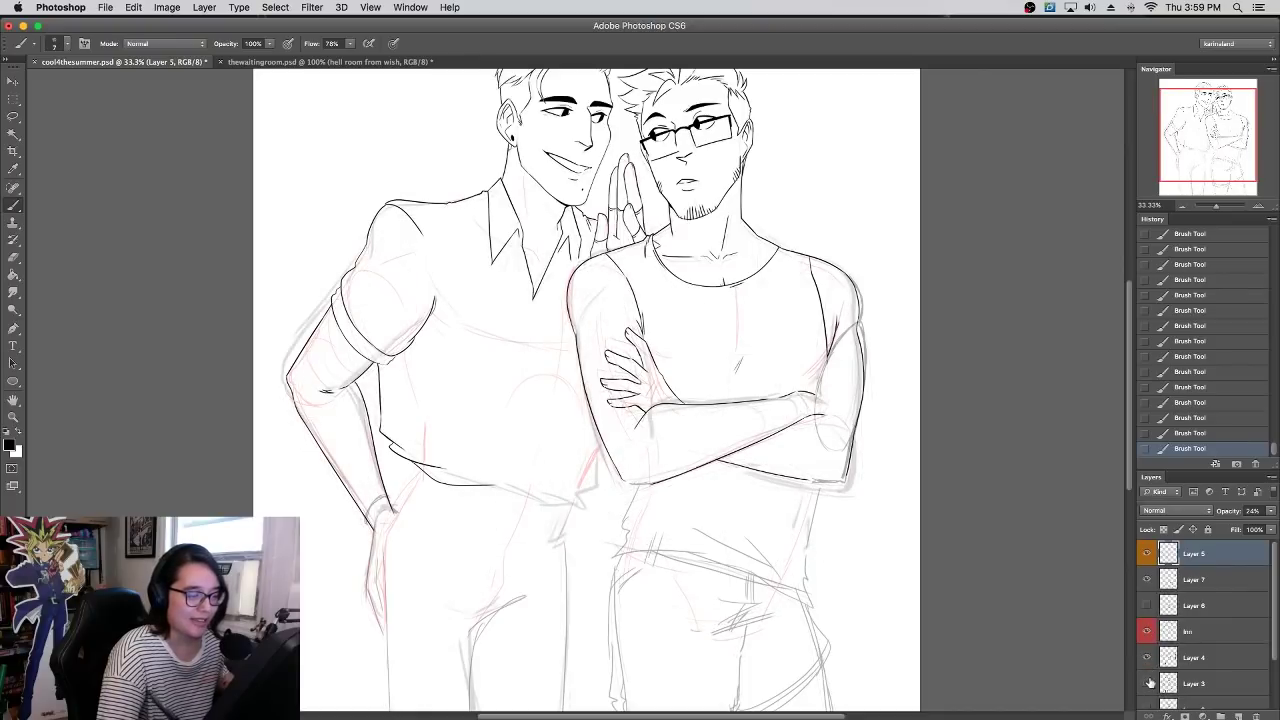
- Sketch two curved hem lines across the smiling man's leg nearest the glasses-wearing man
mouse_move(851, 534)
mouse_down()
mouse_move(786, 323)
mouse_move(788, 438)
mouse_move(808, 312)
mouse_up()
drag(446, 497, 522, 467)
drag(450, 524, 530, 493)
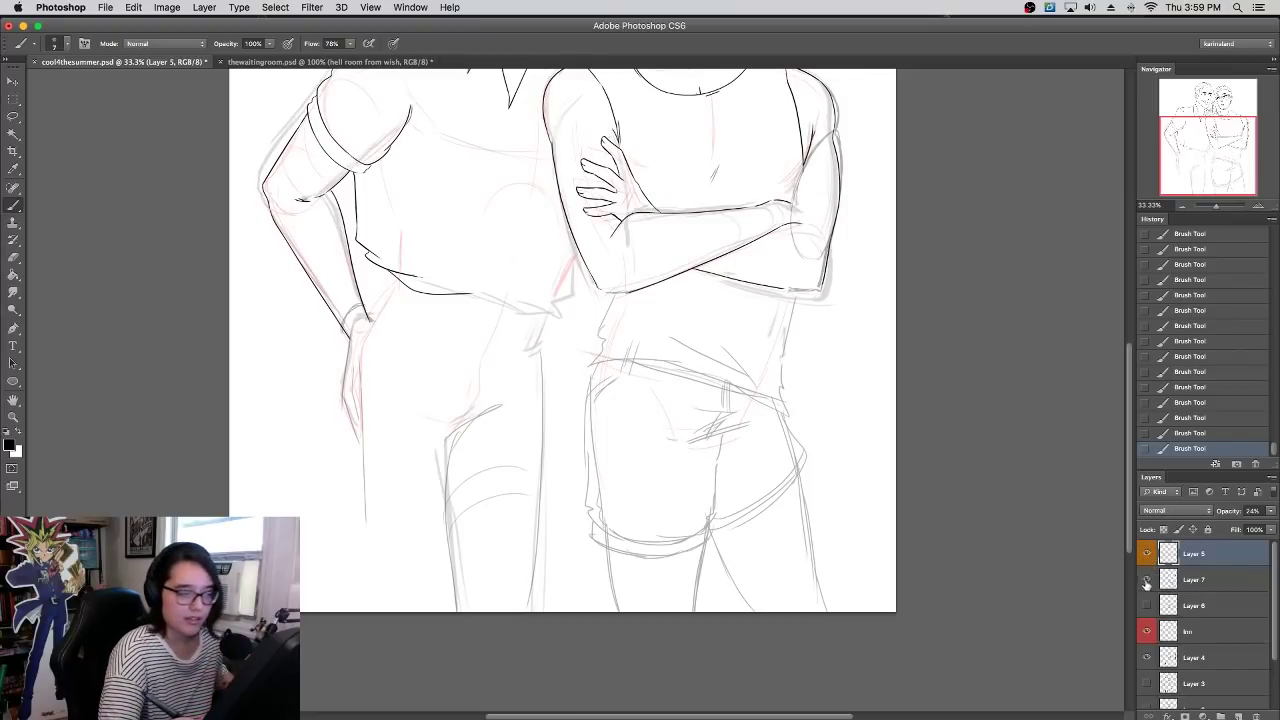
- On Layer 7, sketch the outer edge and curved hem lines of the smiling man's other leg, redoing unsatisfactory strokes
click(1178, 582)
drag(369, 514, 439, 518)
key(super+z)
mouse_move(376, 485)
mouse_down()
mouse_move(425, 478)
mouse_move(434, 507)
mouse_up()
mouse_move(361, 370)
mouse_down()
mouse_move(365, 646)
mouse_move(361, 372)
mouse_move(369, 517)
mouse_move(377, 618)
mouse_up()
key(super+z)
drag(367, 433, 380, 592)
drag(374, 524, 420, 542)
mouse_move(376, 576)
mouse_down()
mouse_move(418, 580)
mouse_move(449, 611)
mouse_up()
- Merge Layer 5 down into Layer 7 and set the merged layer's opacity to 35%
drag(631, 333, 624, 506)
drag(691, 330, 697, 388)
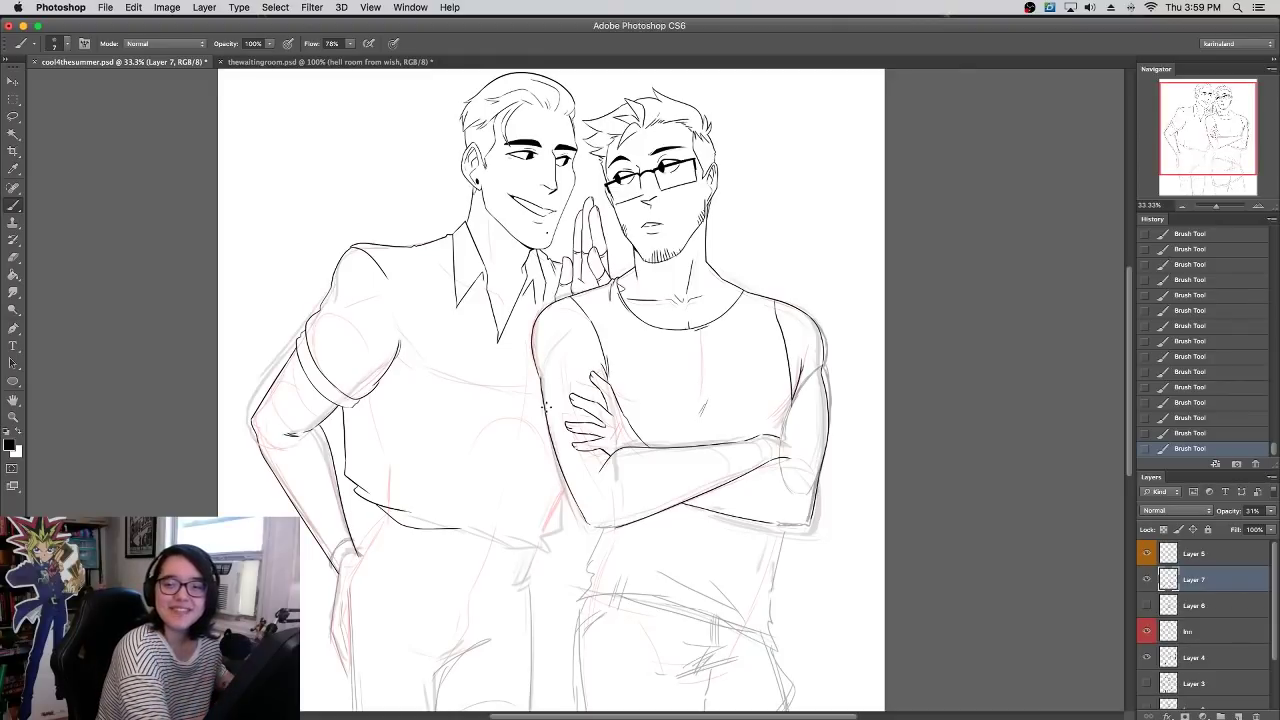
drag(569, 395, 604, 377)
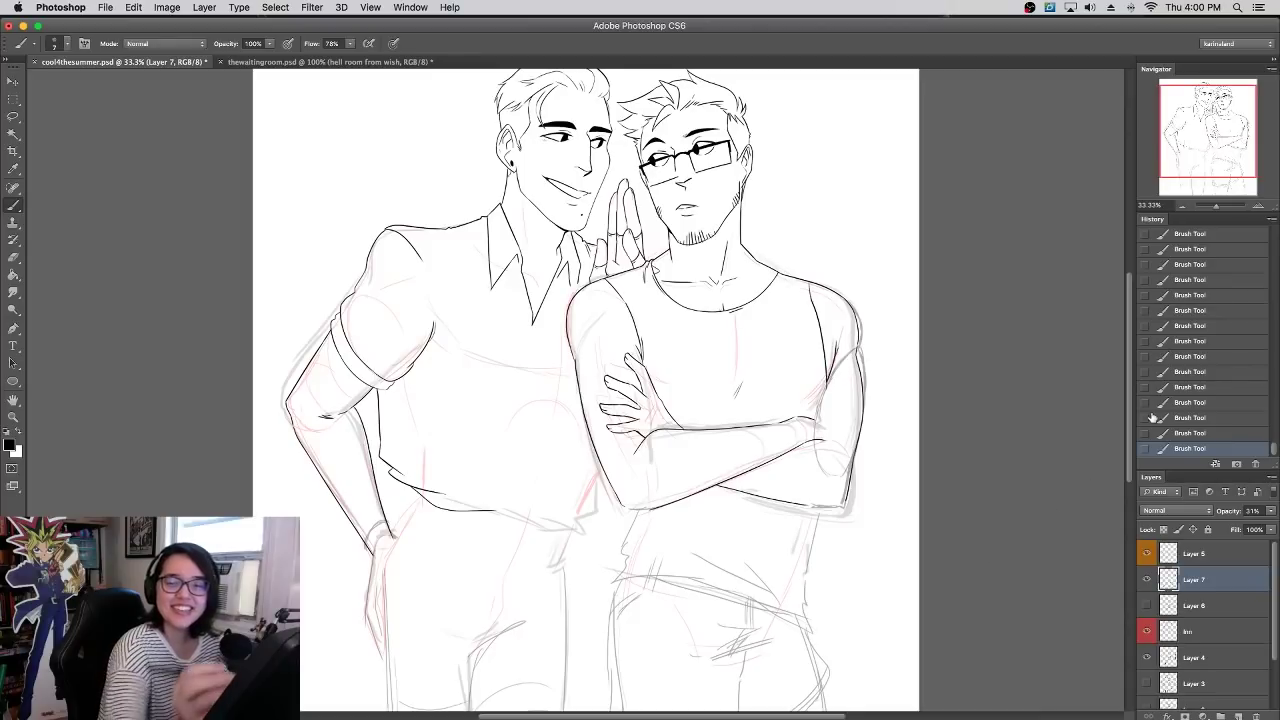
click(1260, 208)
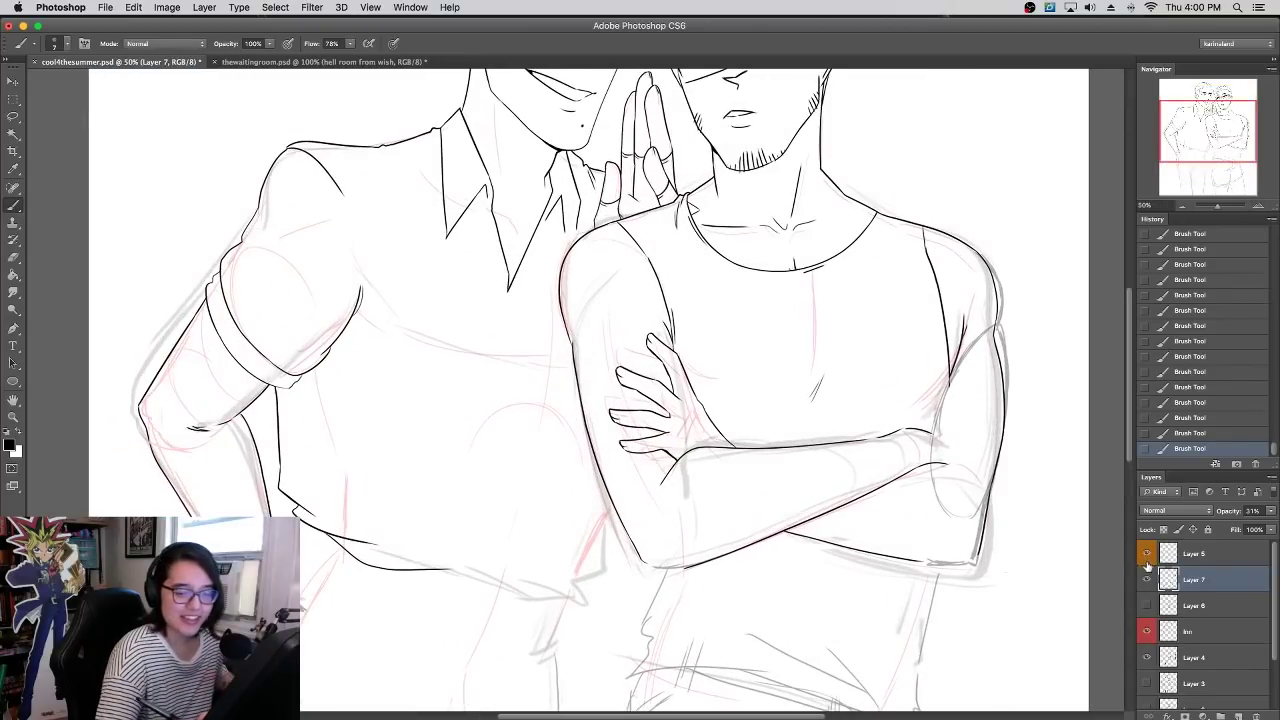
click(1190, 556)
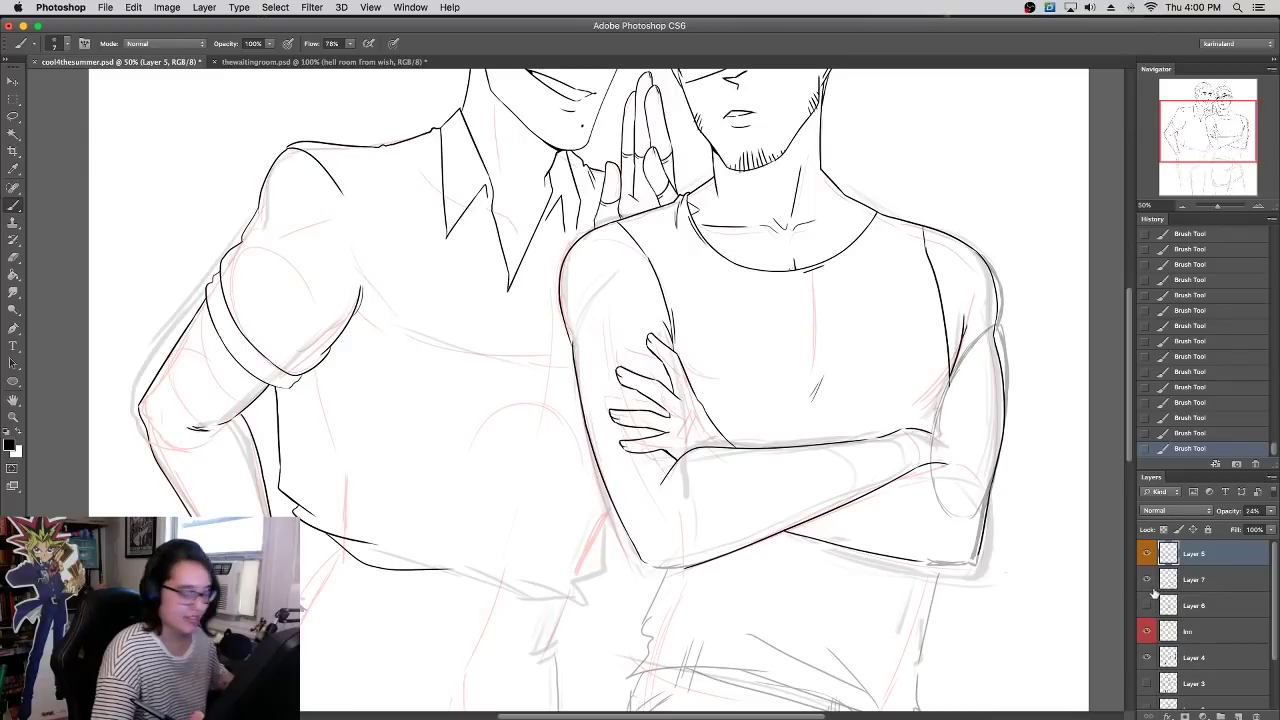
key(super+e)
click(1271, 511)
mouse_move(1266, 528)
mouse_down()
mouse_move(1216, 528)
mouse_move(1232, 527)
mouse_up()
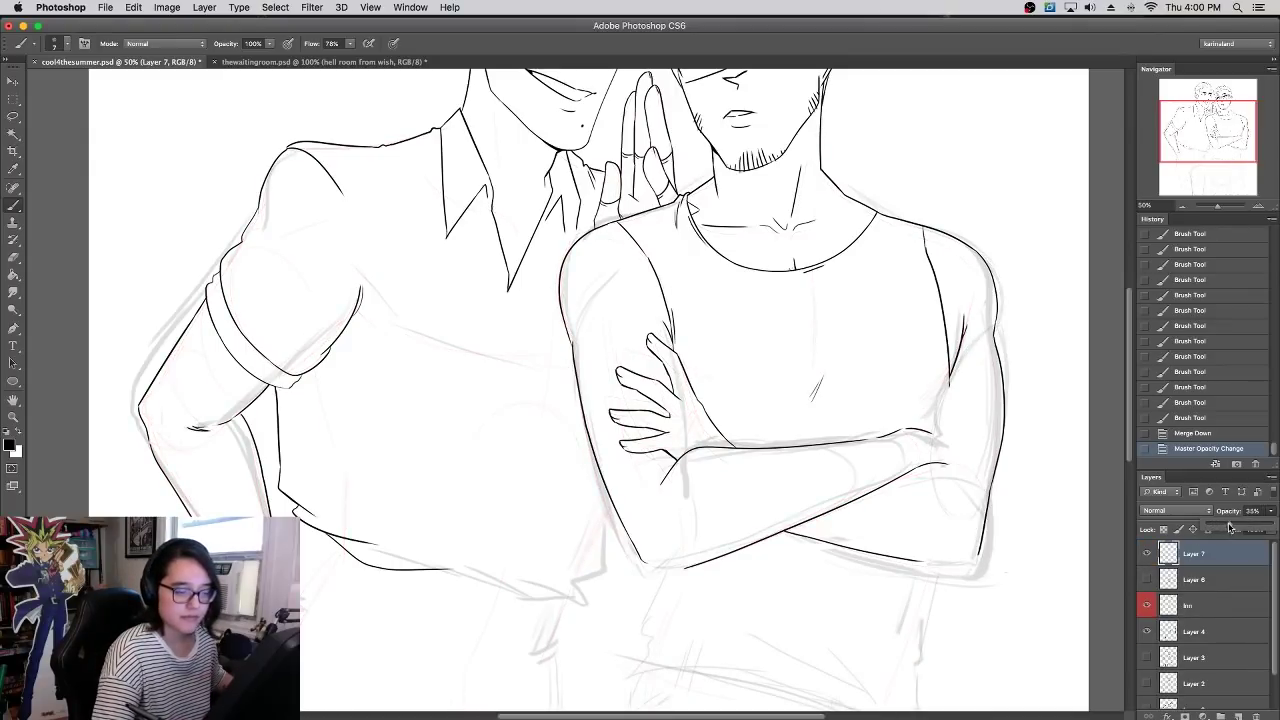
- Toggle Layer 4 off and on, and move it directly beneath Layer 7
click(1147, 631)
click(1148, 633)
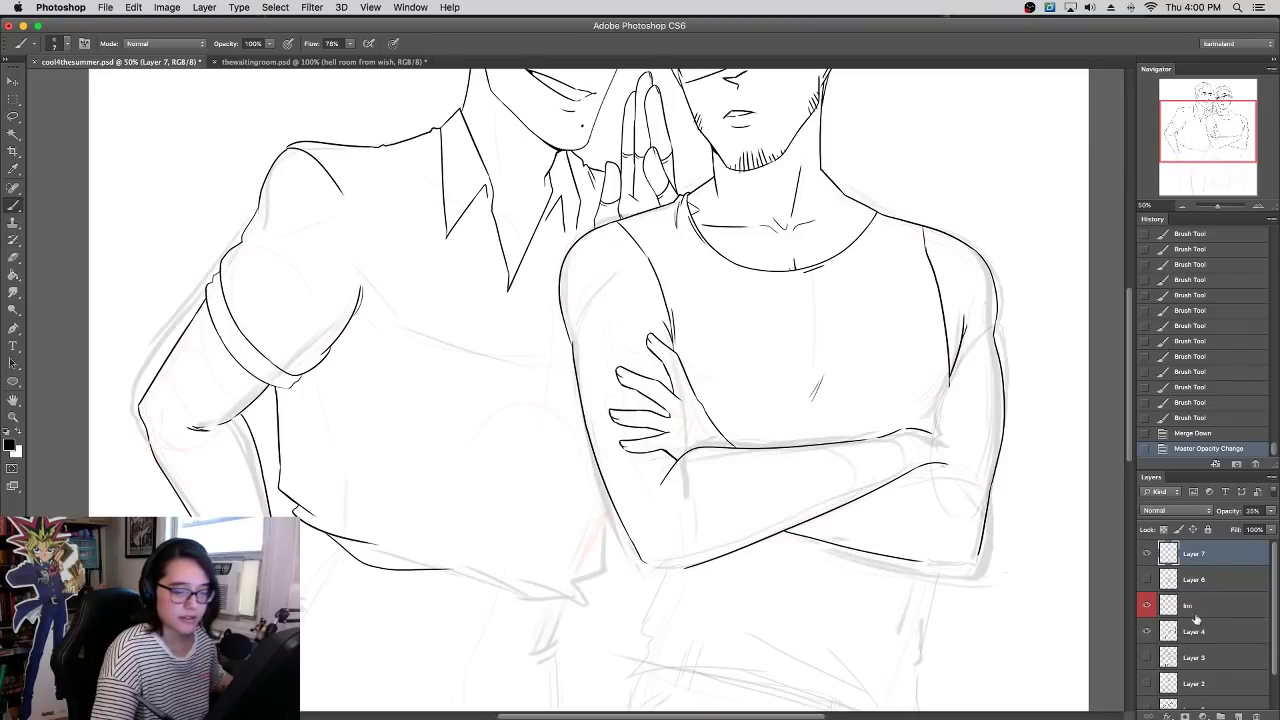
click(1196, 622)
click(1270, 511)
drag(1205, 630, 1222, 556)
- Raise Layer 7's opacity and merge it down into Layer 4
click(1222, 556)
click(1270, 511)
click(1252, 526)
key(super+e)
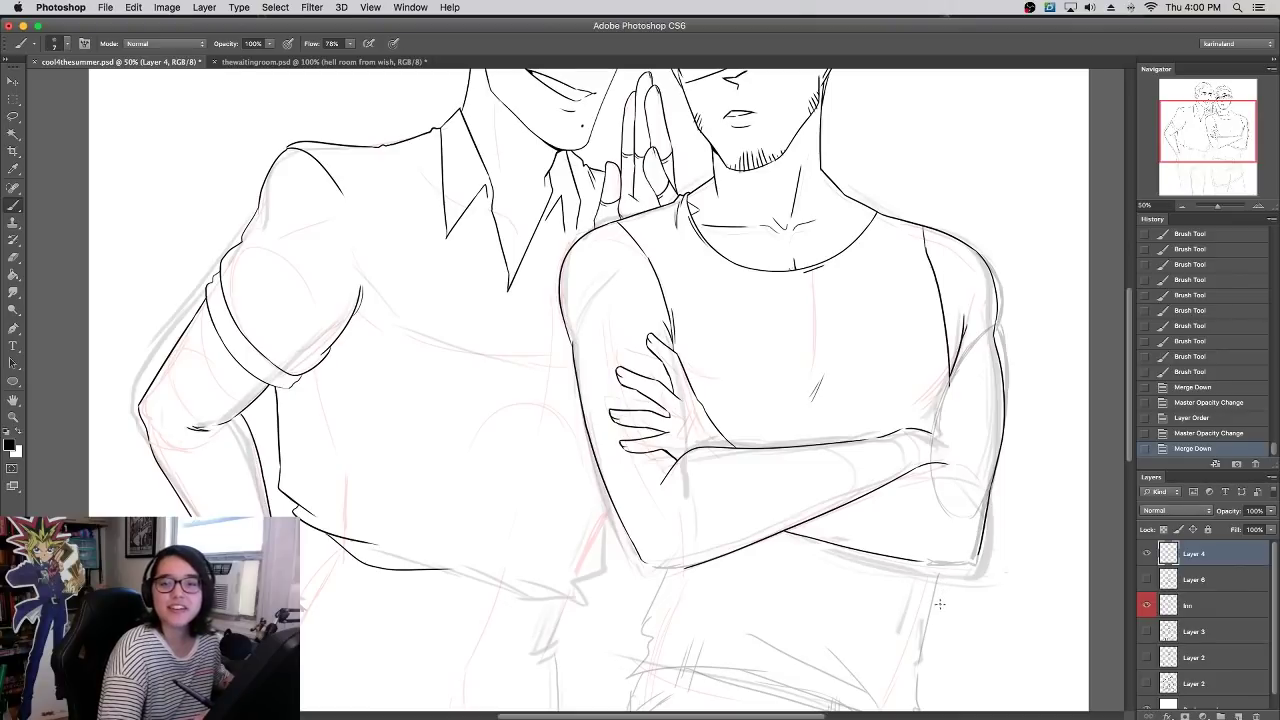
- Toggle the merged sketch on Layer 4 off and on, and select the red-labelled line-art layer for inking
mouse_move(1217, 207)
mouse_down()
mouse_move(1205, 208)
mouse_move(1217, 211)
mouse_up()
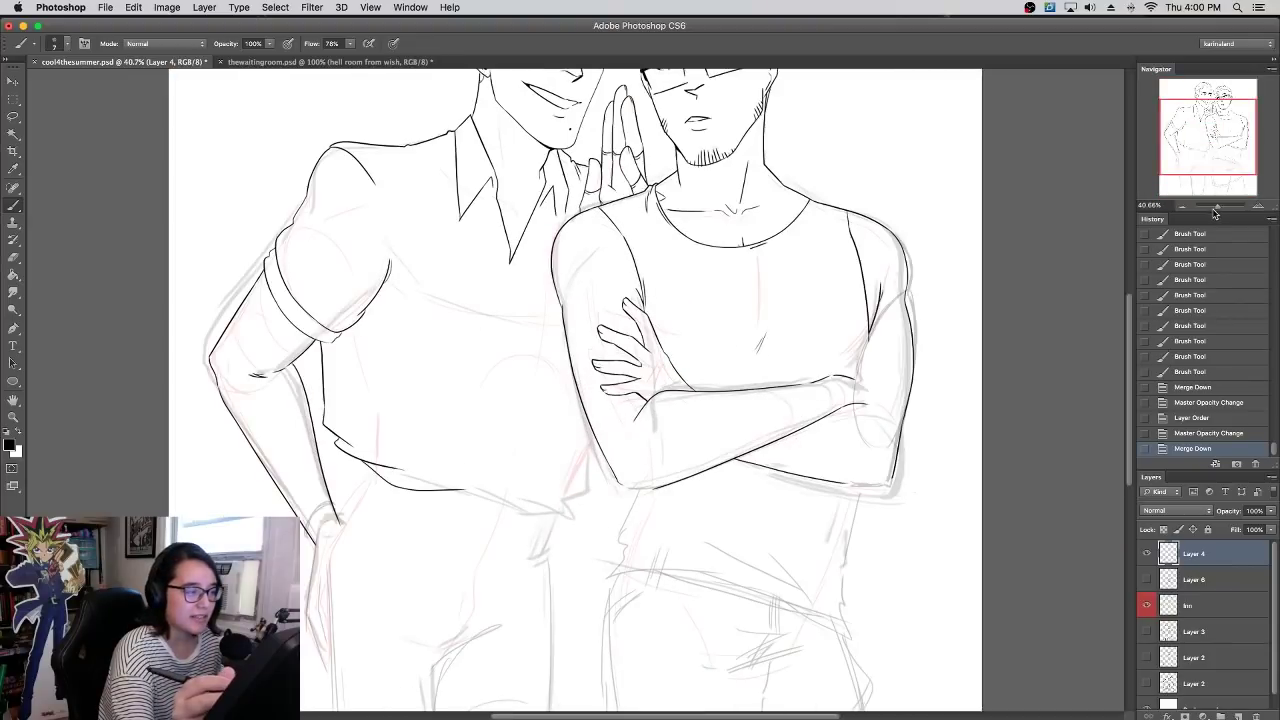
drag(709, 440, 736, 310)
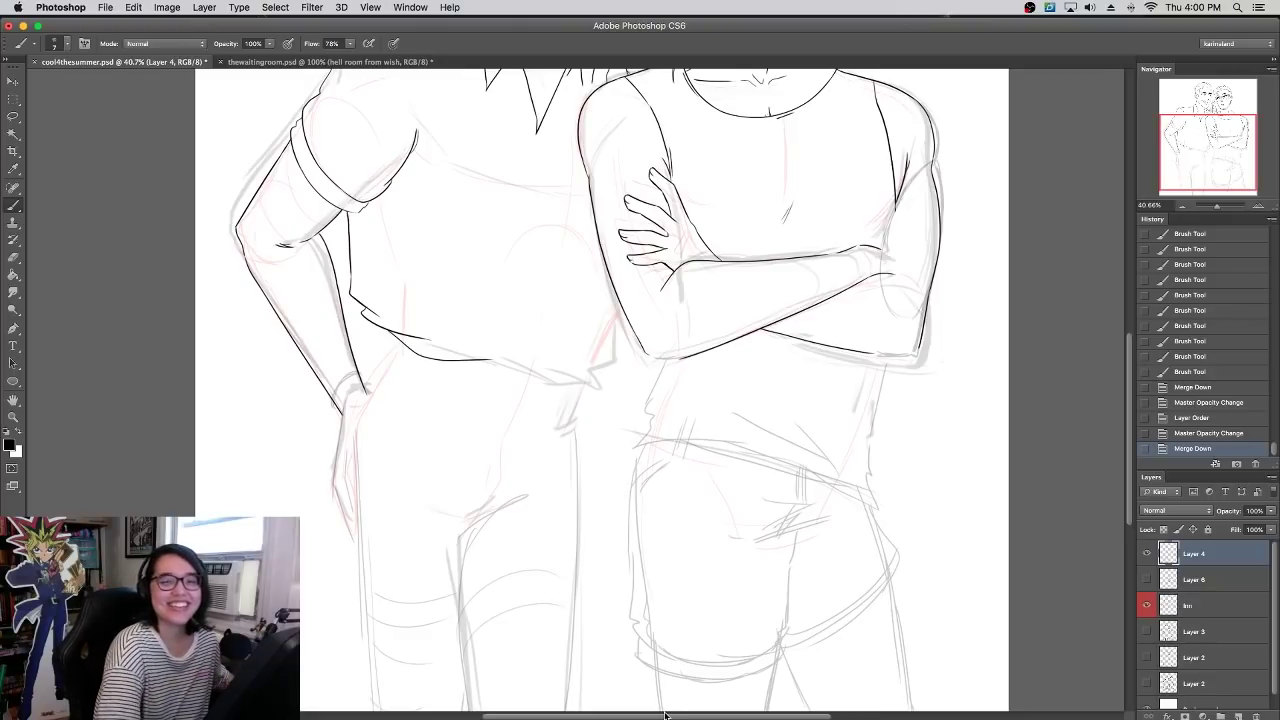
click(1147, 554)
click(1147, 554)
click(1190, 605)
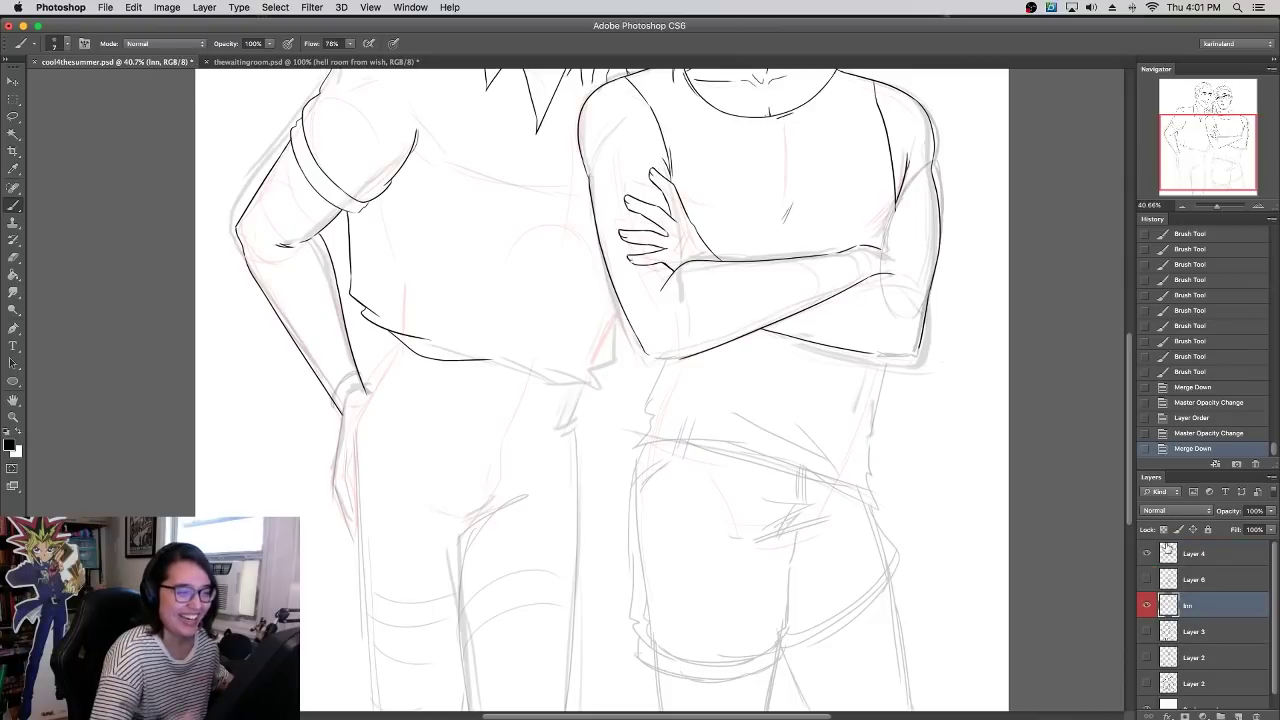
- Ink the small fold marks just beneath the left figure's shirt hem at the hip nearest the lowered hand
scroll(658, 503, up, 5)
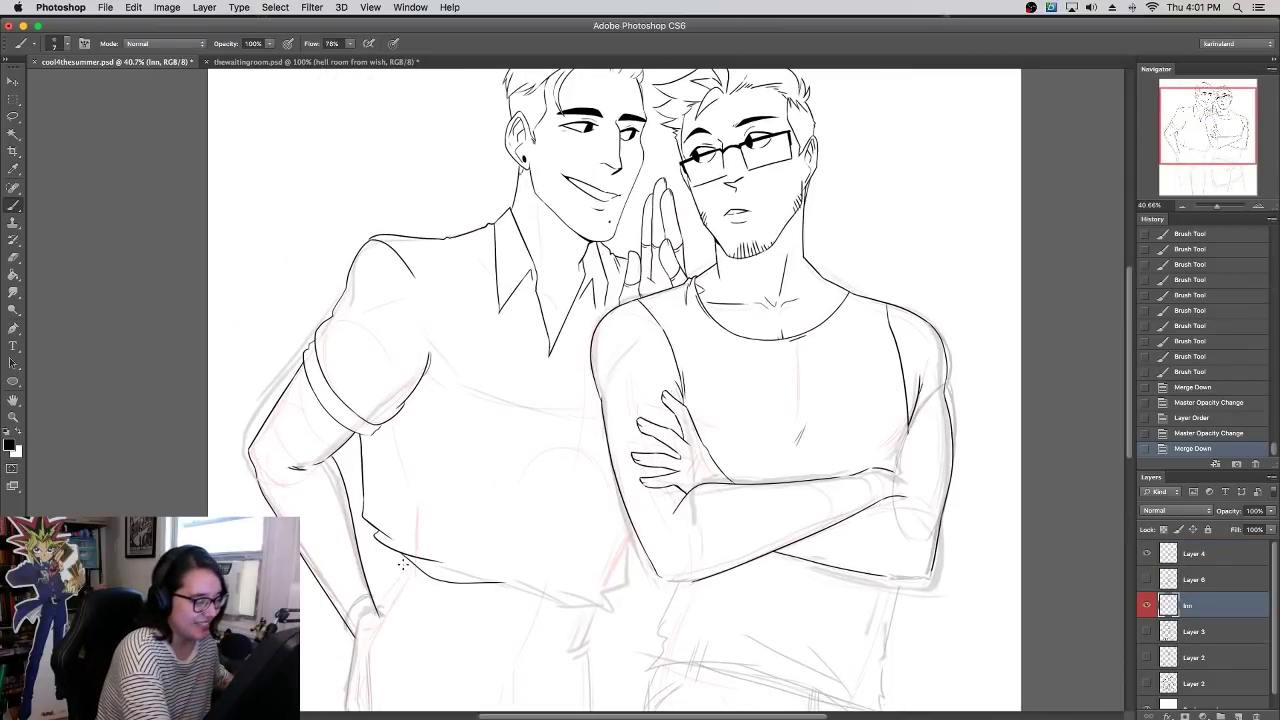
drag(406, 559, 404, 572)
mouse_move(788, 303)
mouse_down()
mouse_move(790, 379)
mouse_move(876, 182)
mouse_up()
click(1258, 206)
key(super+z)
key(super+z)
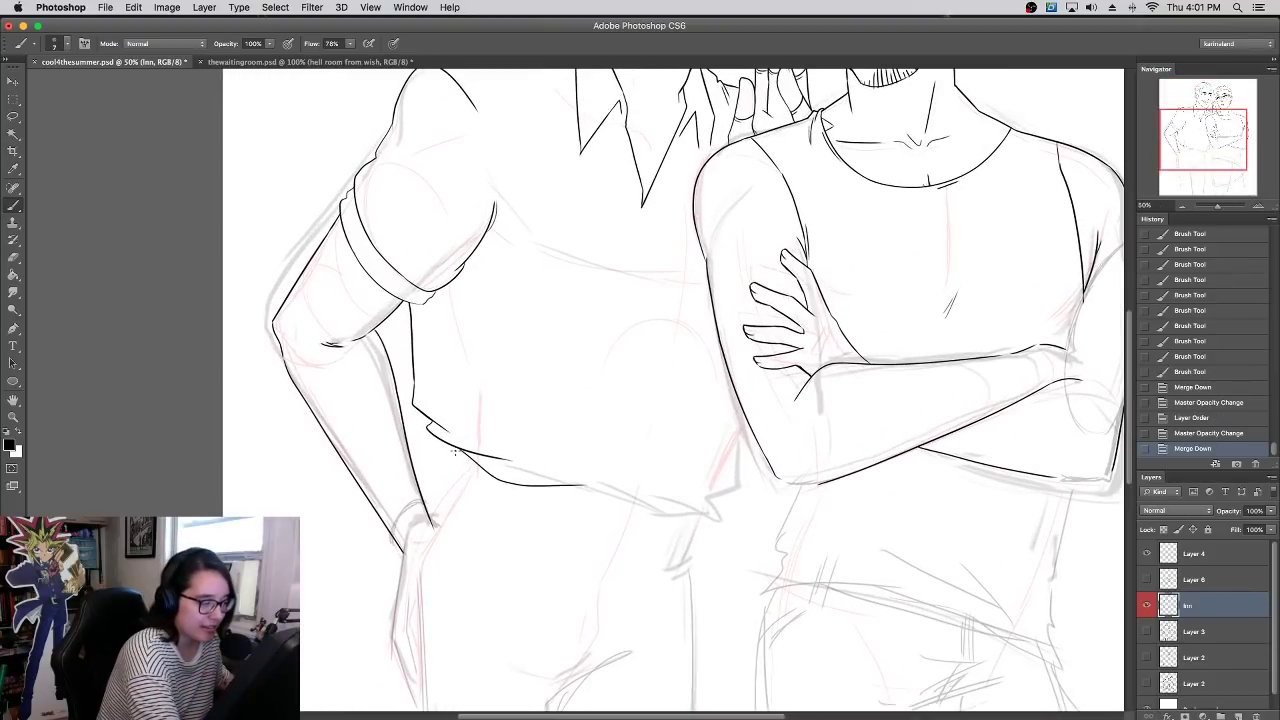
click(455, 449)
click(454, 450)
mouse_move(453, 452)
mouse_down()
mouse_move(451, 440)
mouse_move(452, 461)
mouse_up()
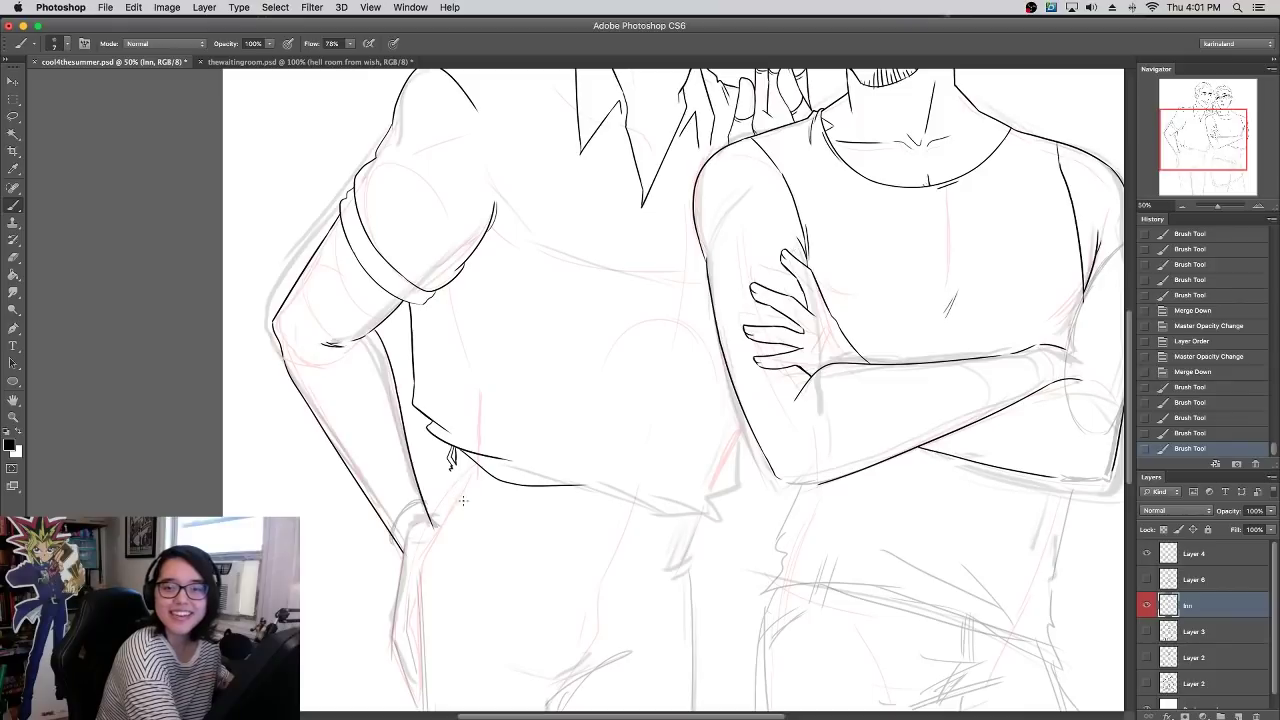
drag(458, 463, 477, 478)
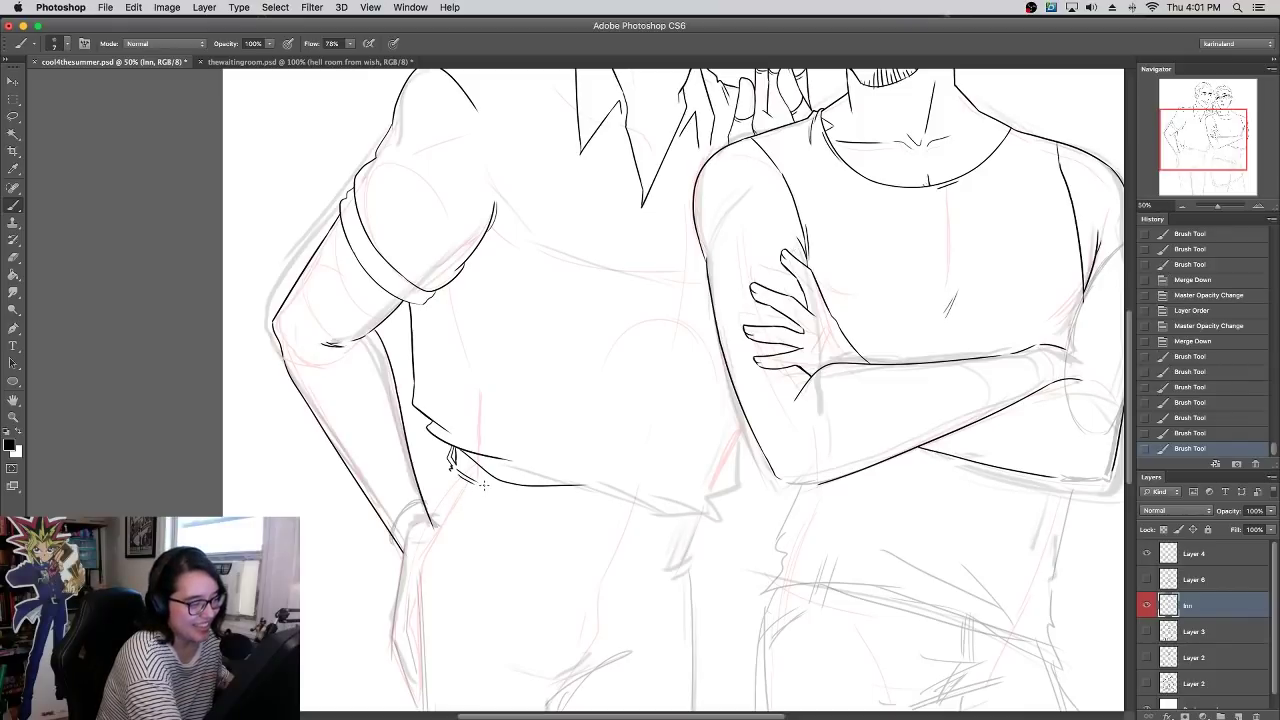
- Ink the rest of the left figure's shirt hem across the waist and up to the neighbouring figure's arm
drag(587, 486, 686, 506)
key(super+z)
drag(587, 486, 704, 497)
drag(747, 416, 713, 495)
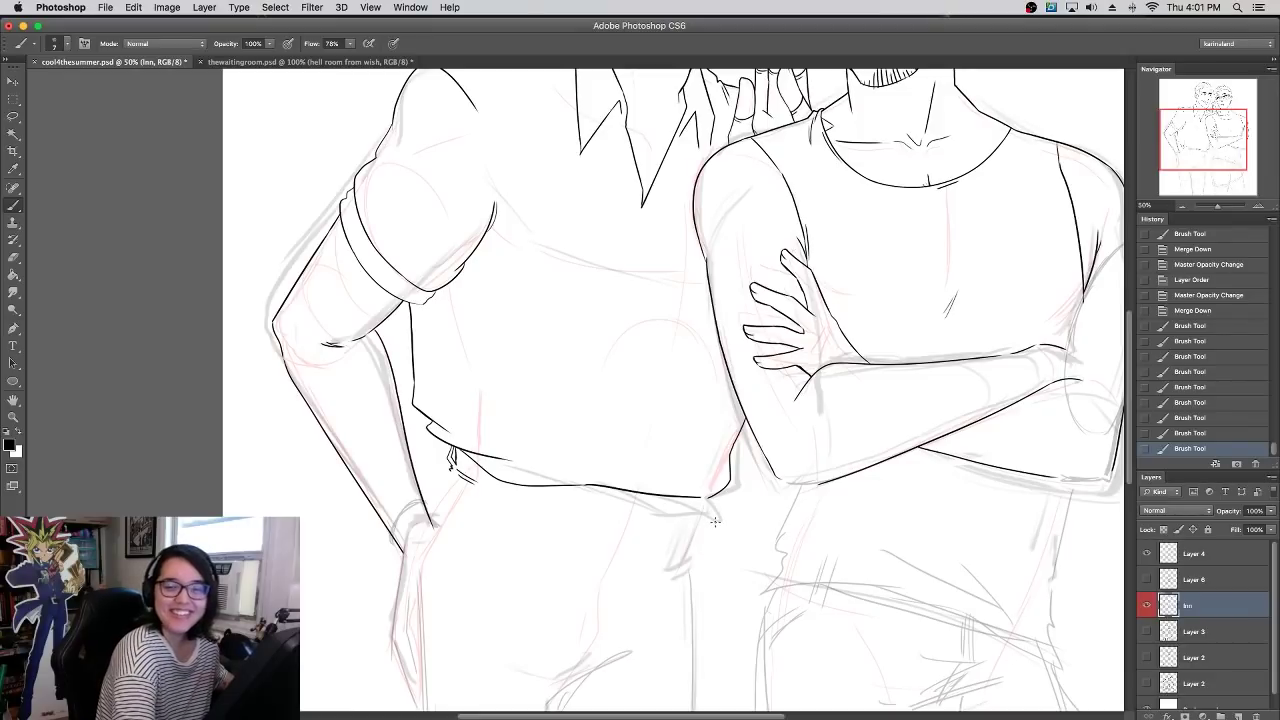
drag(712, 496, 705, 492)
key(super+z)
key(super+z)
key(super+z)
key(super+z)
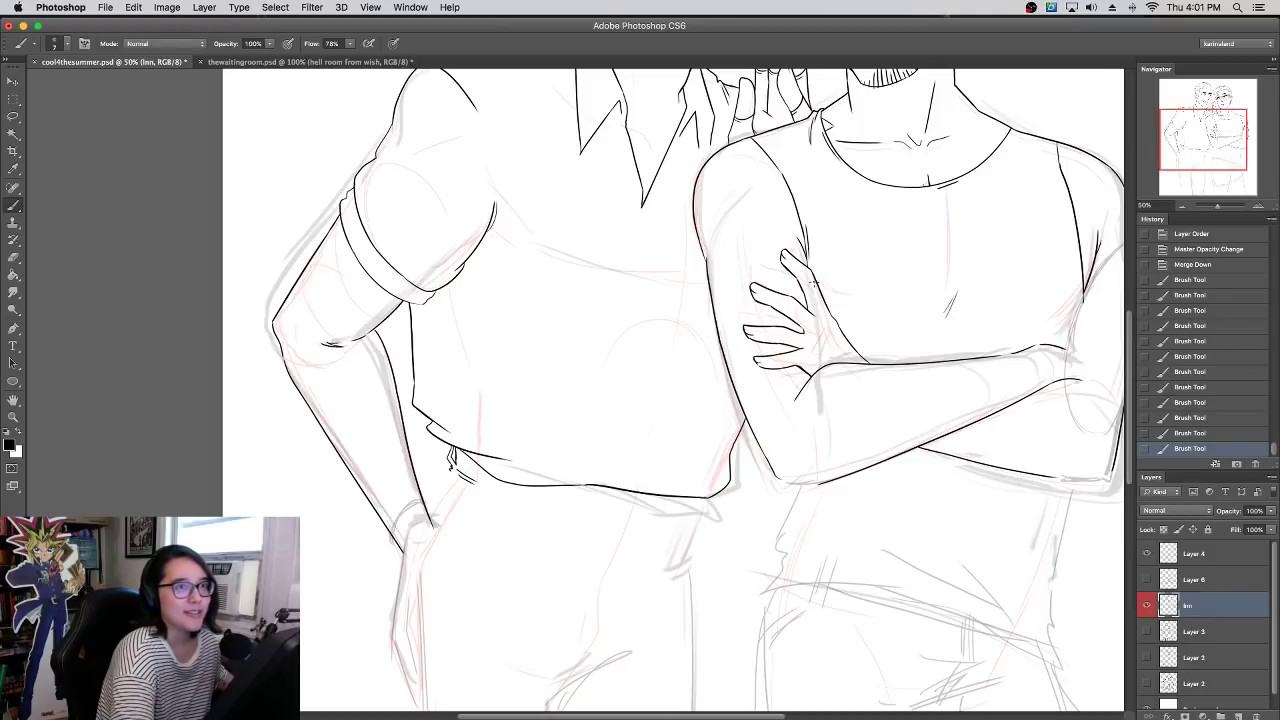
- Ink the short jagged hip line running down from the hem on the left figure's side nearest the other figure
drag(703, 498, 686, 552)
key(super+z)
drag(703, 499, 686, 567)
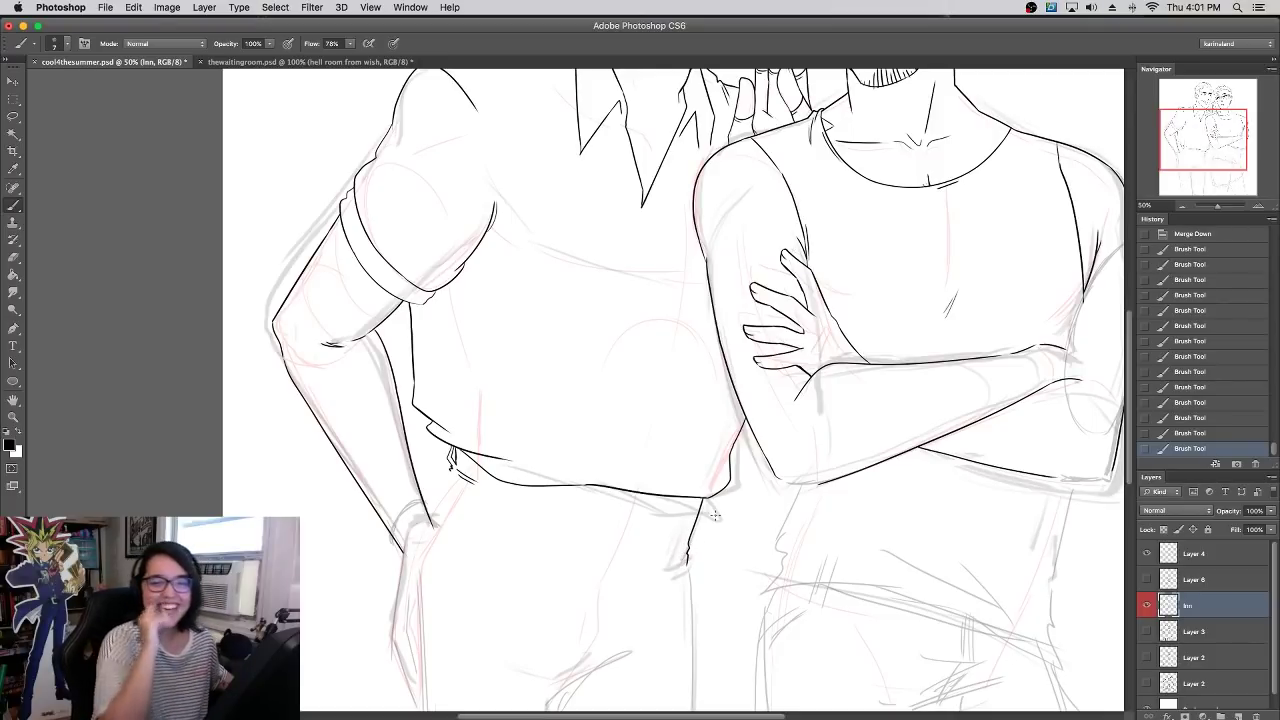
- Ink the left figure's outer hip line from the hem folds to the wrist and down beside the hand, cleaning up overlaps
scroll(677, 429, down, 5)
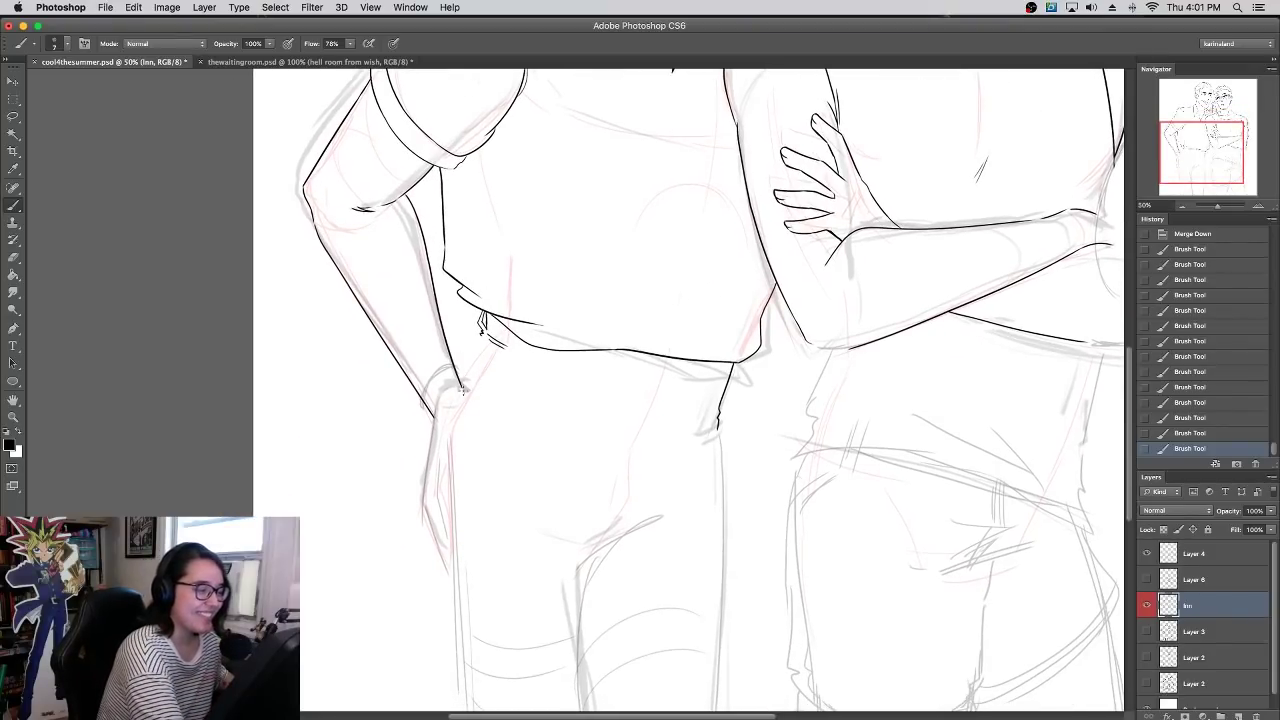
drag(460, 396, 466, 391)
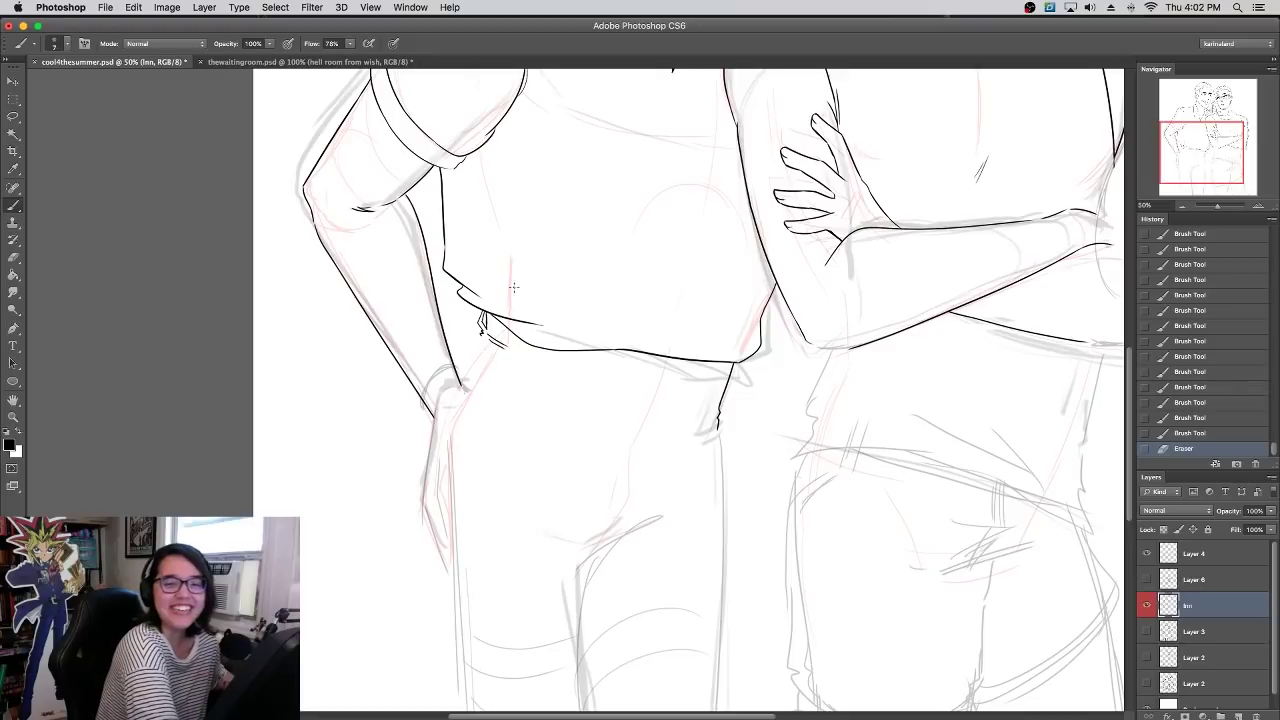
drag(482, 335, 456, 410)
key(super+z)
drag(485, 336, 458, 399)
key(super+z)
drag(483, 334, 462, 400)
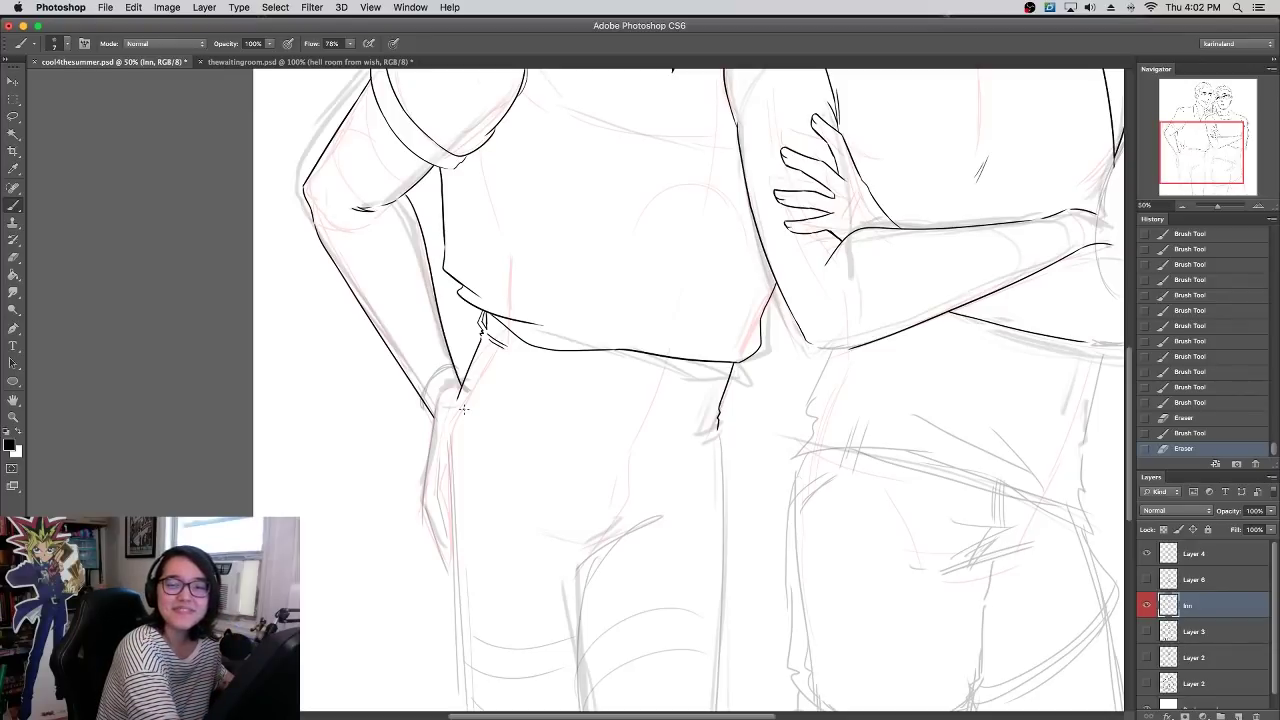
drag(457, 394, 449, 470)
key(ctrl+z)
drag(457, 398, 450, 476)
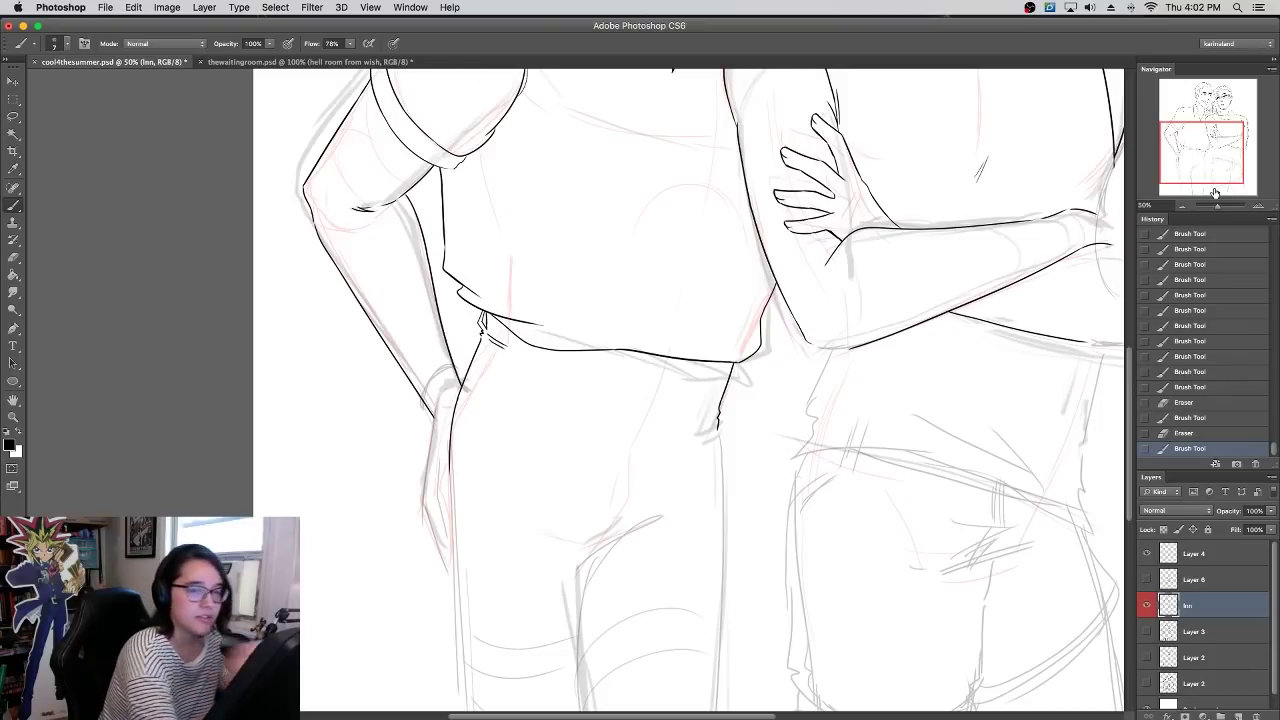
- Ink the curved front line of the left figure's trousers from the hem to the crotch, plus the crotch folds
click(1258, 205)
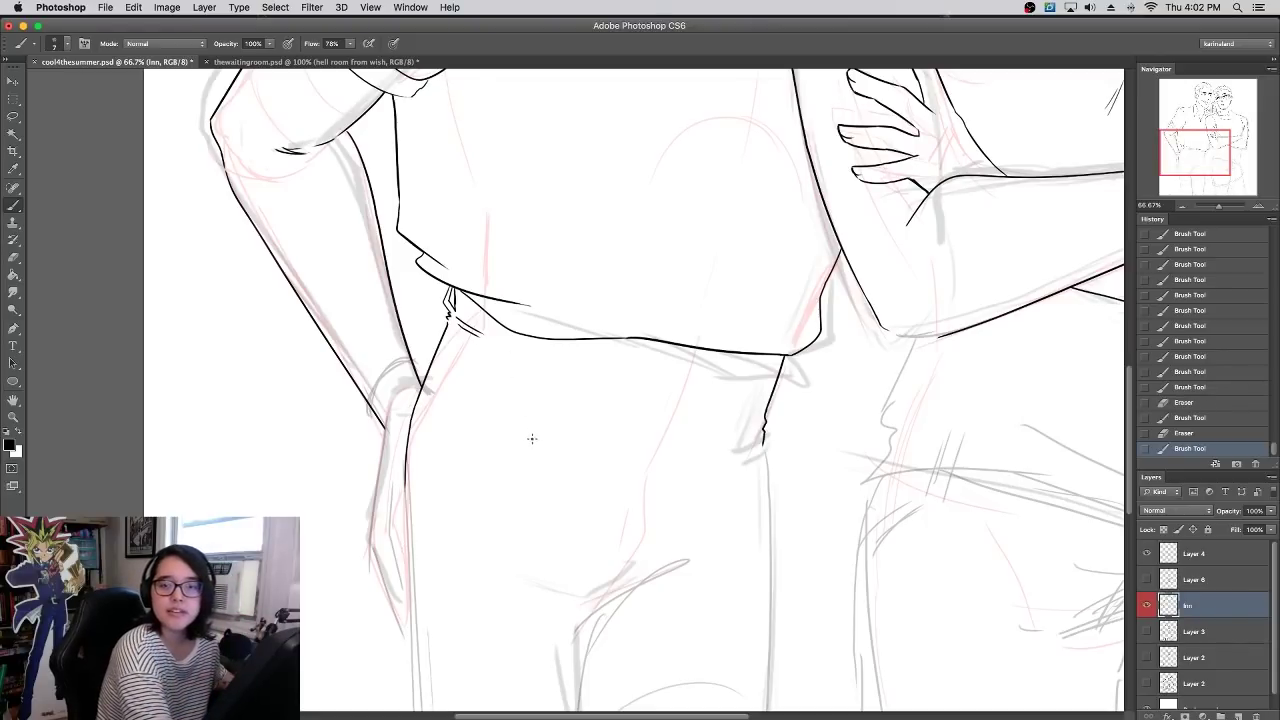
mouse_move(617, 389)
mouse_down()
mouse_move(586, 309)
mouse_move(715, 590)
mouse_move(775, 460)
mouse_up()
drag(637, 465, 604, 572)
key(super+z)
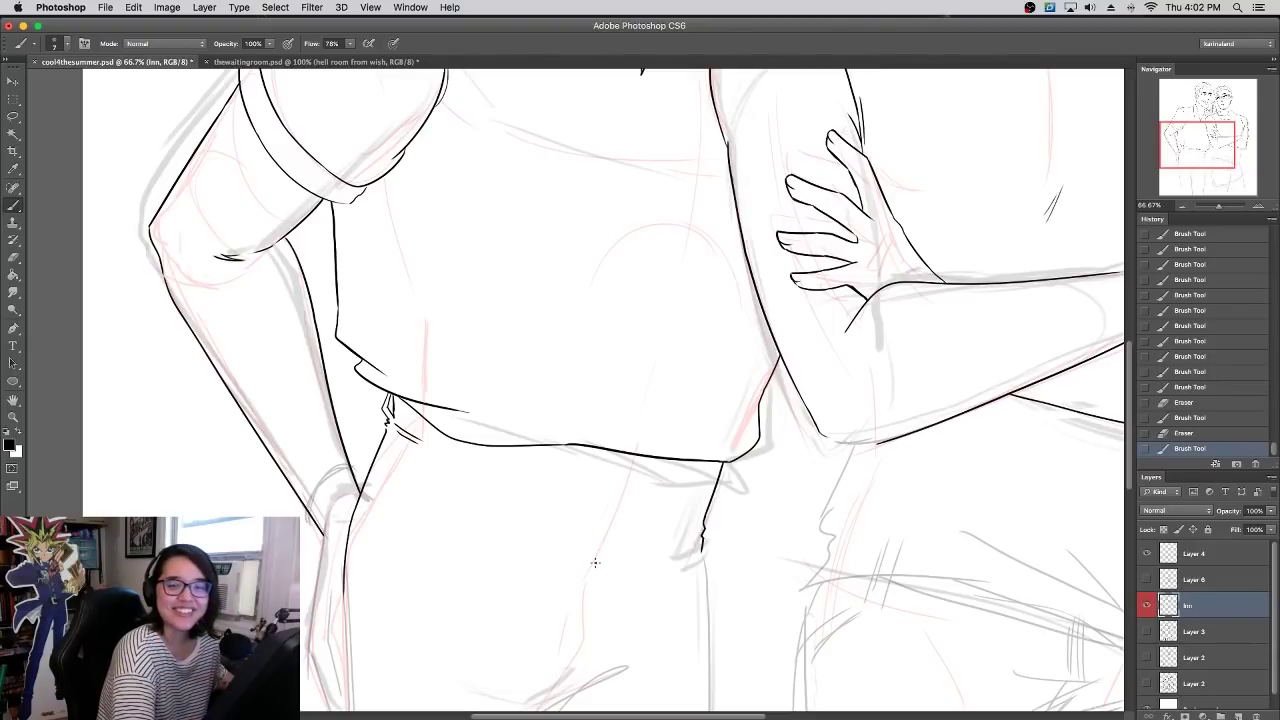
drag(645, 467, 608, 565)
key(super+z)
drag(651, 463, 579, 675)
drag(734, 394, 807, 271)
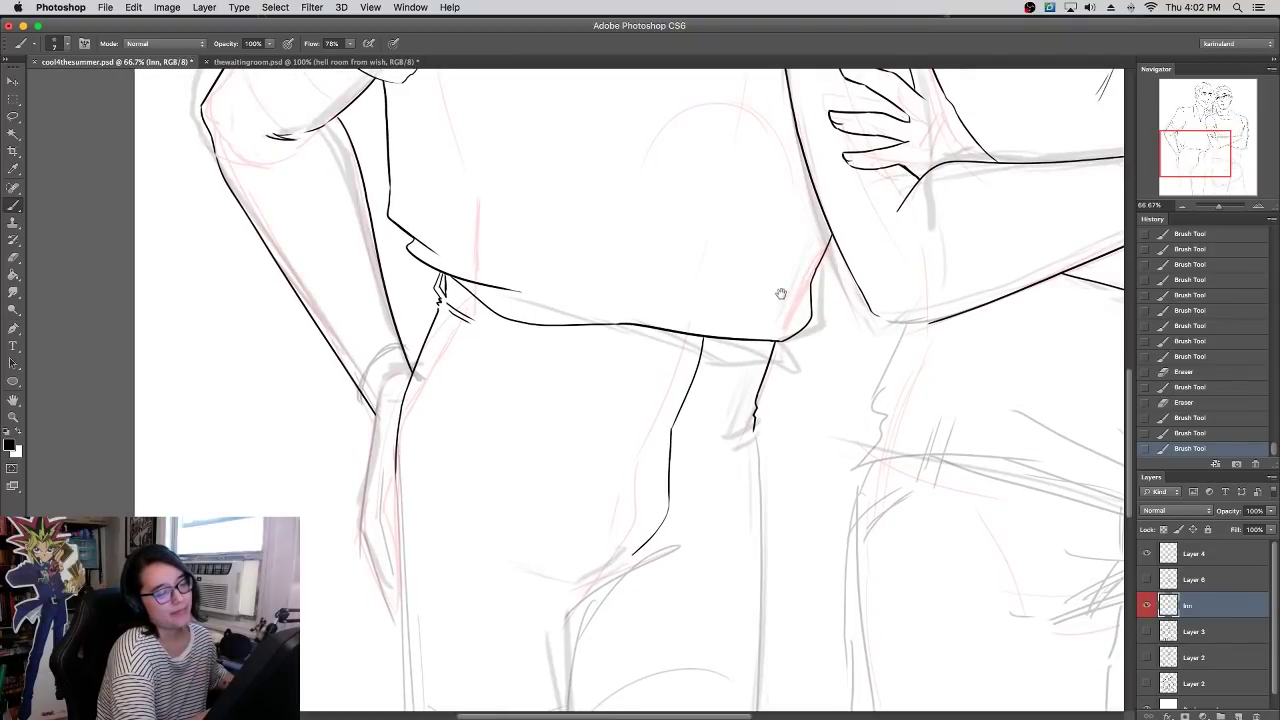
drag(566, 600, 687, 545)
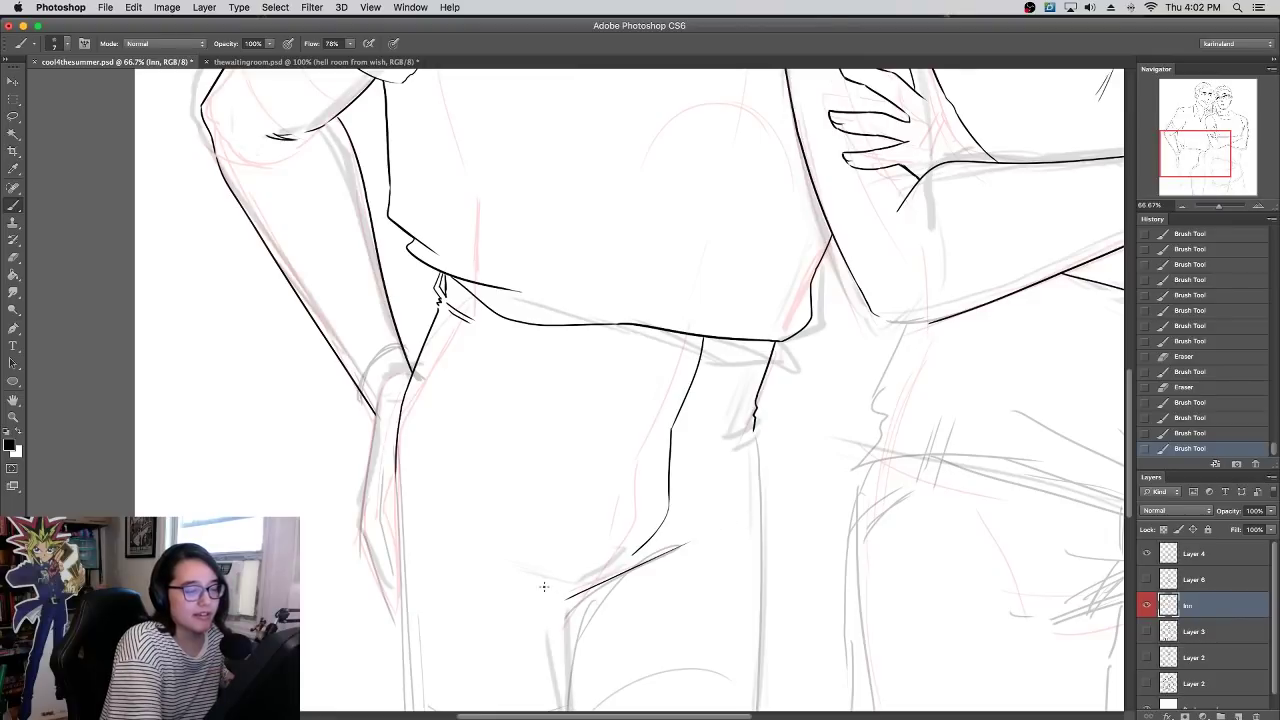
drag(545, 586, 622, 573)
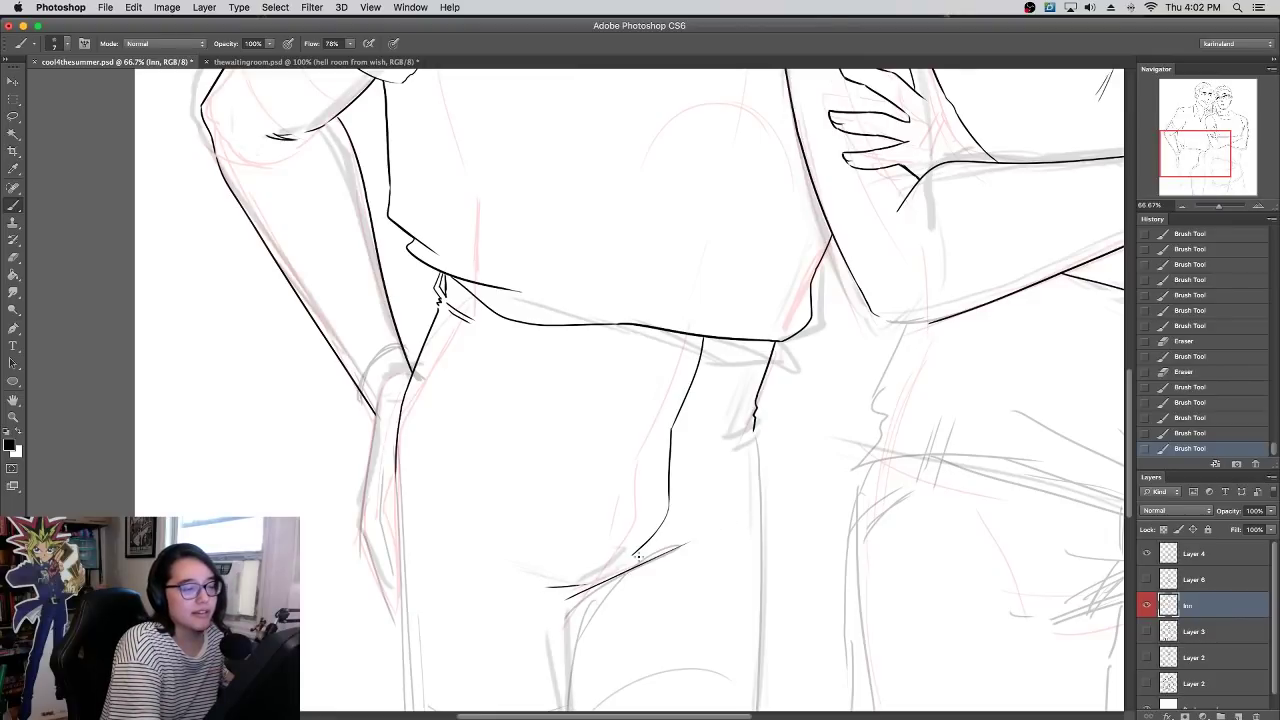
- Extend the left figure's outer hip line down along the inner edge of the resting hand
click(1182, 206)
drag(884, 285, 851, 254)
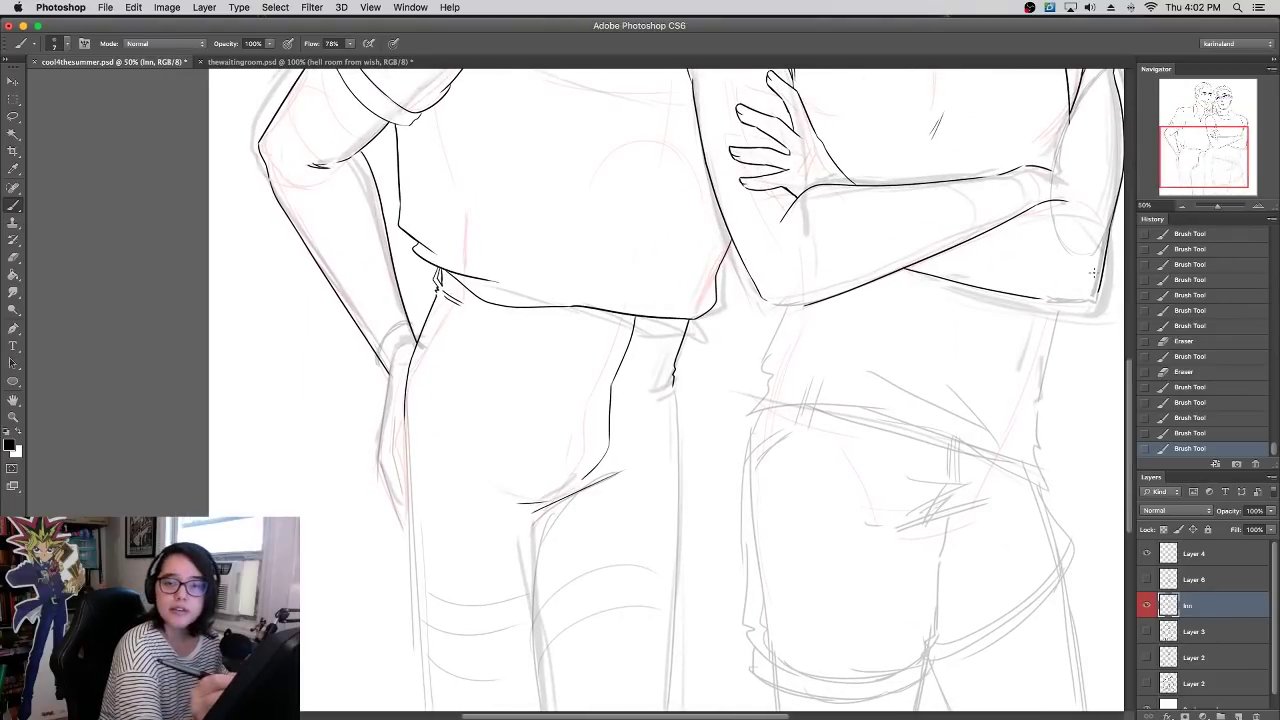
click(1260, 207)
mouse_move(748, 457)
mouse_down()
mouse_move(760, 323)
mouse_move(740, 366)
mouse_move(733, 305)
mouse_move(834, 229)
mouse_up()
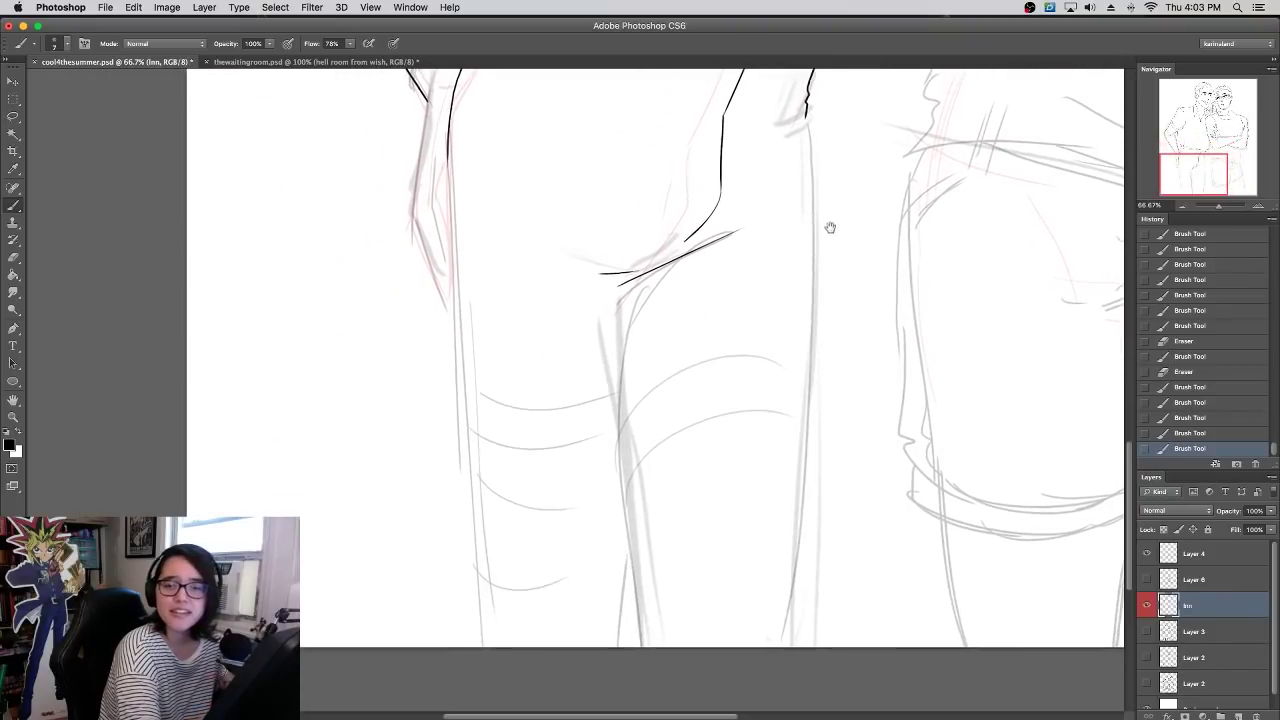
drag(760, 289, 791, 306)
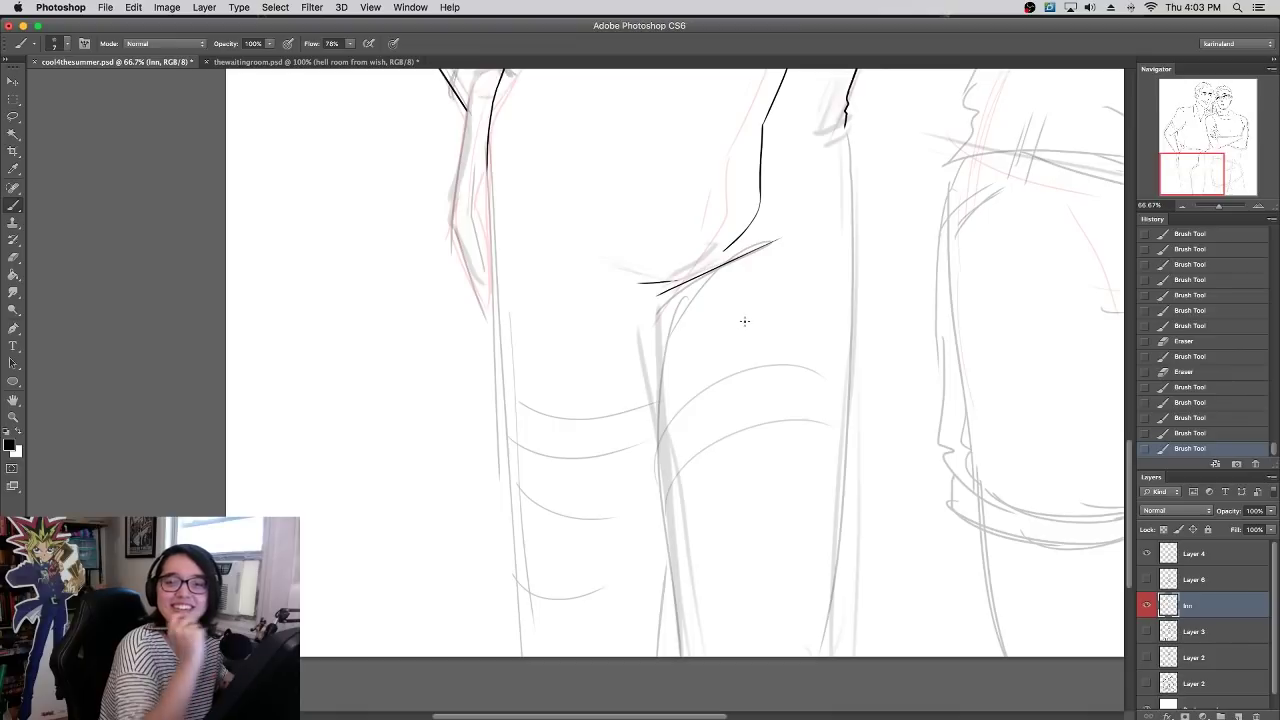
drag(588, 347, 613, 672)
mouse_move(491, 466)
mouse_down()
mouse_move(482, 514)
mouse_move(507, 508)
mouse_move(506, 492)
mouse_move(504, 549)
mouse_up()
key(super+z)
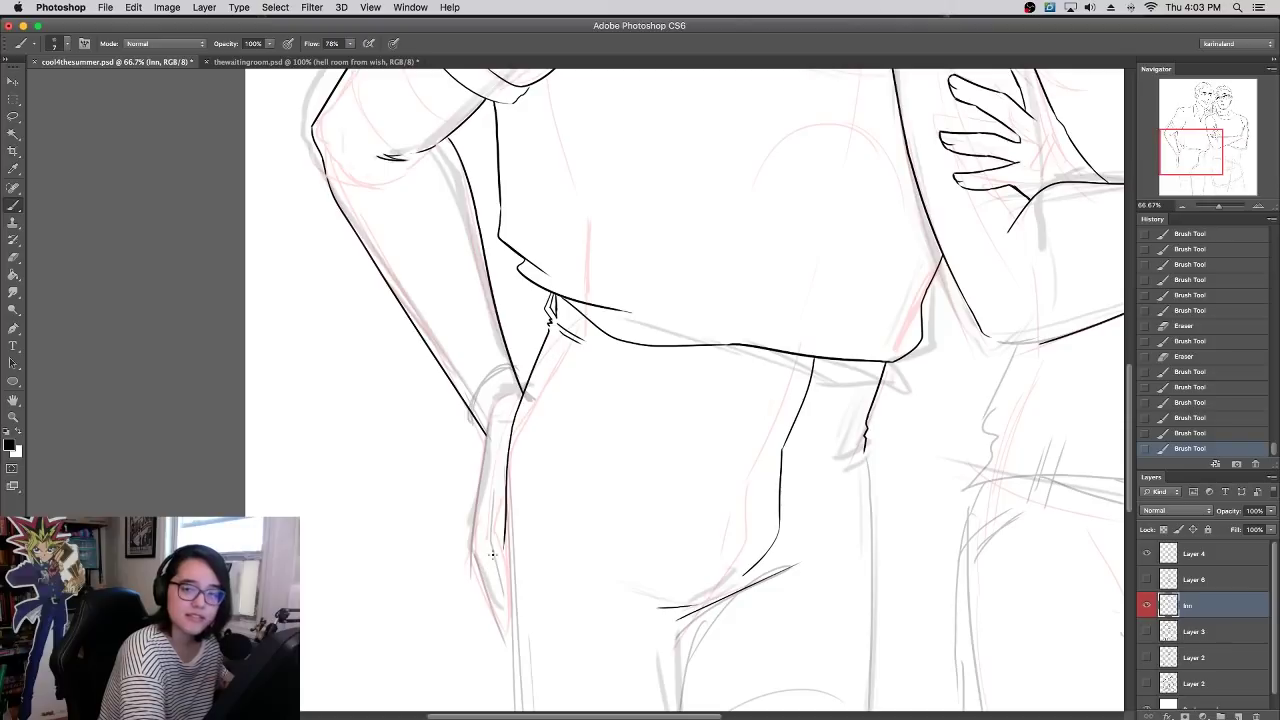
drag(504, 537, 505, 589)
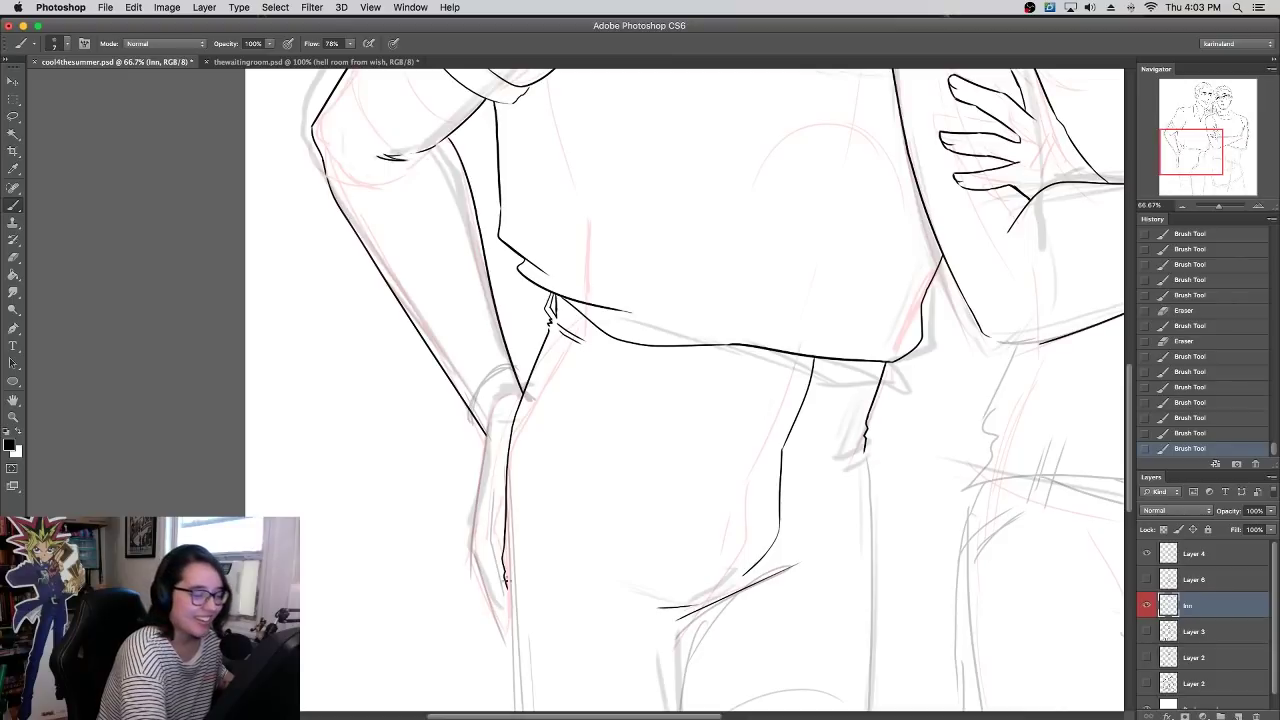
mouse_move(505, 571)
mouse_down()
mouse_move(510, 587)
mouse_move(503, 523)
mouse_up()
key(super+z)
key(super+z)
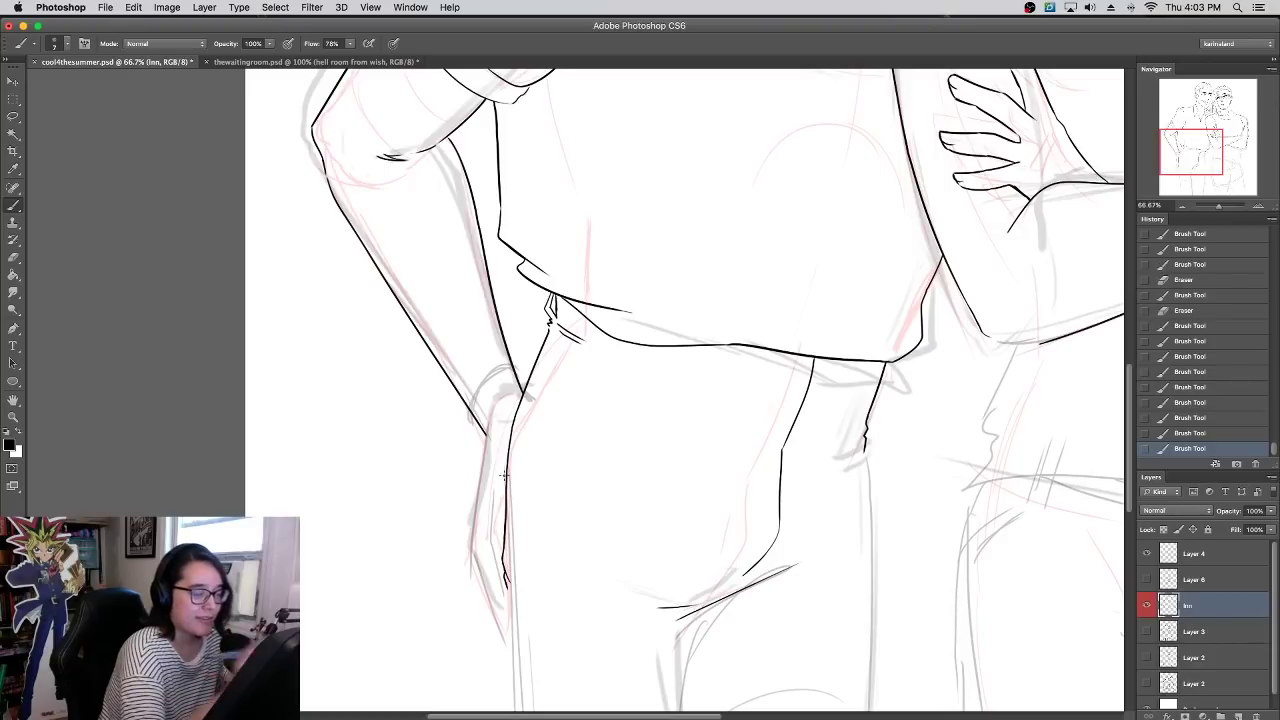
- Ink the left figure's thigh line on the side nearest the other figure and the inner-thigh line below the crotch
scroll(733, 441, down, 5)
scroll(733, 441, right, 4)
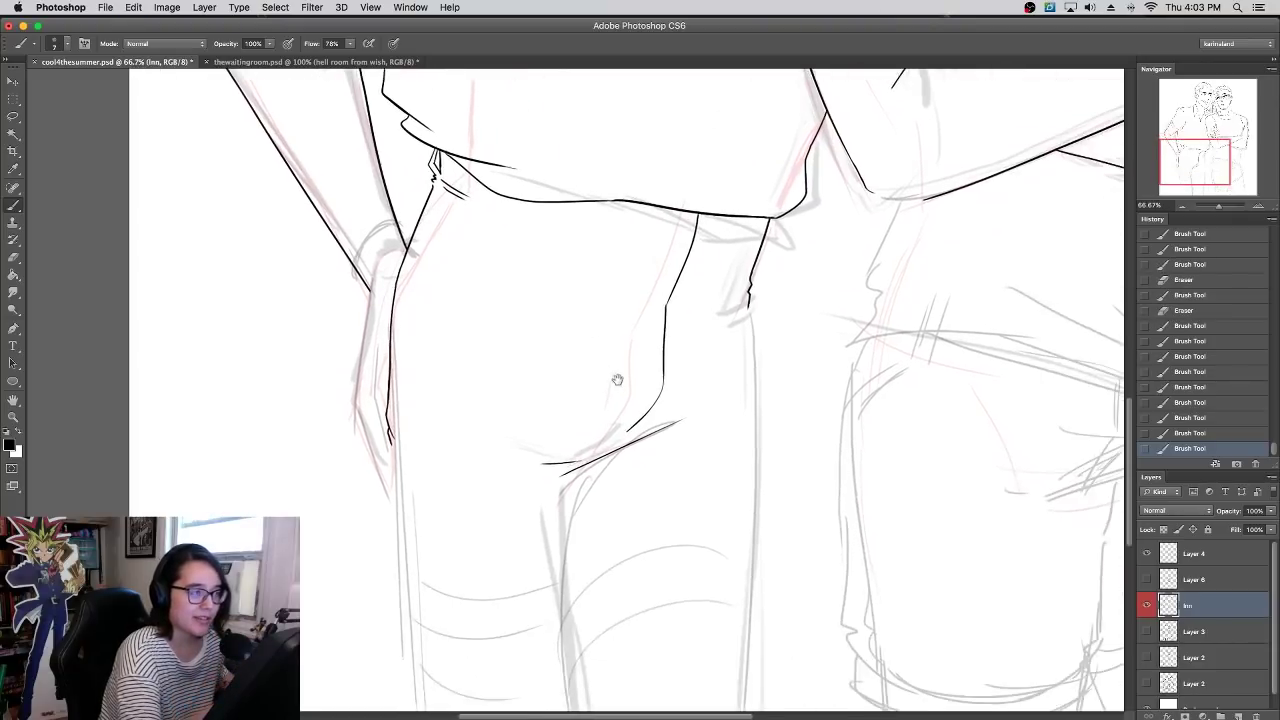
drag(736, 292, 735, 536)
key(super+z)
drag(736, 291, 753, 510)
key(ctrl+z)
drag(737, 290, 741, 546)
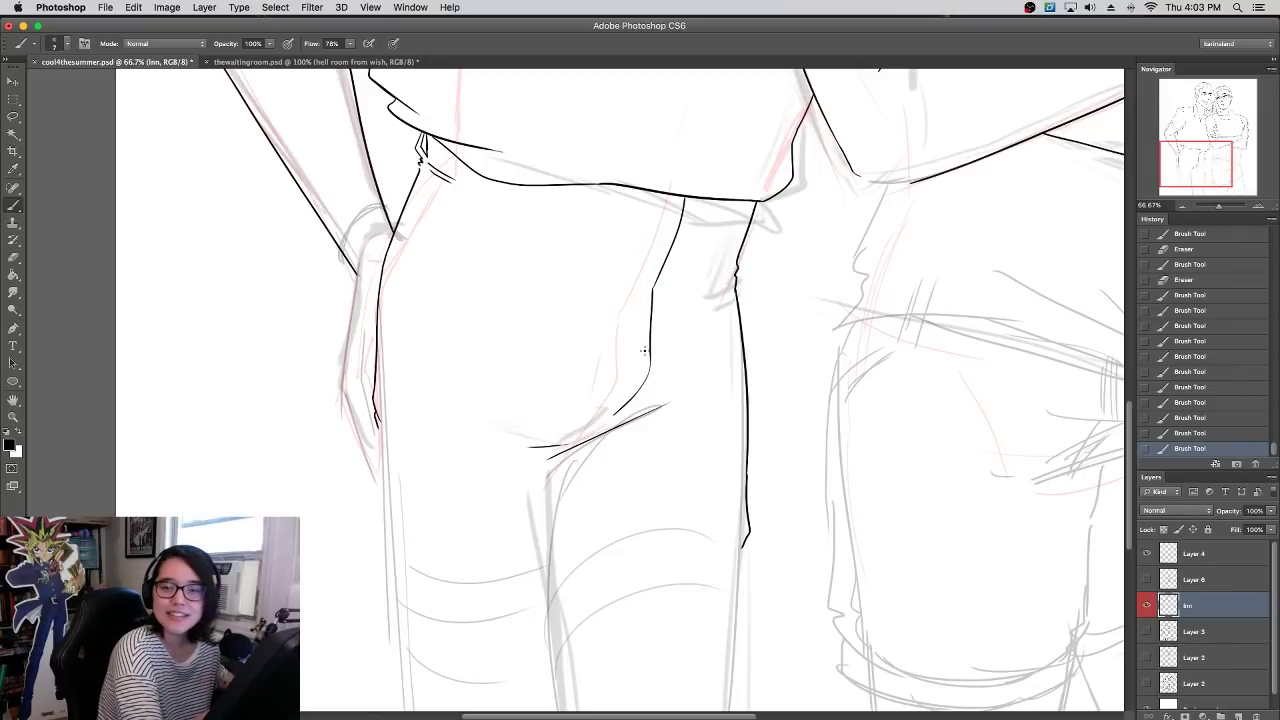
drag(638, 419, 650, 372)
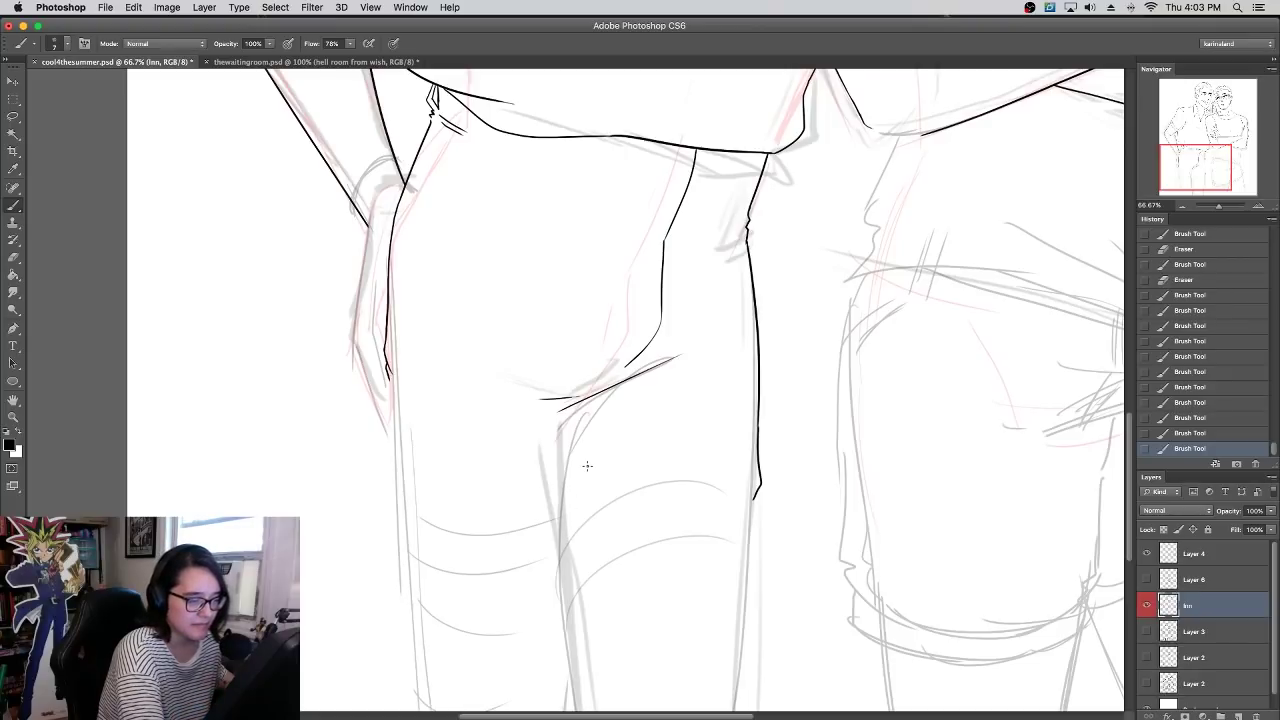
drag(583, 409, 568, 545)
- Clean up and ink the tip of the right figure's elbow beside the left figure's shirt
drag(743, 594, 430, 695)
mouse_move(655, 310)
mouse_down()
mouse_move(681, 653)
mouse_move(741, 362)
mouse_move(596, 590)
mouse_up()
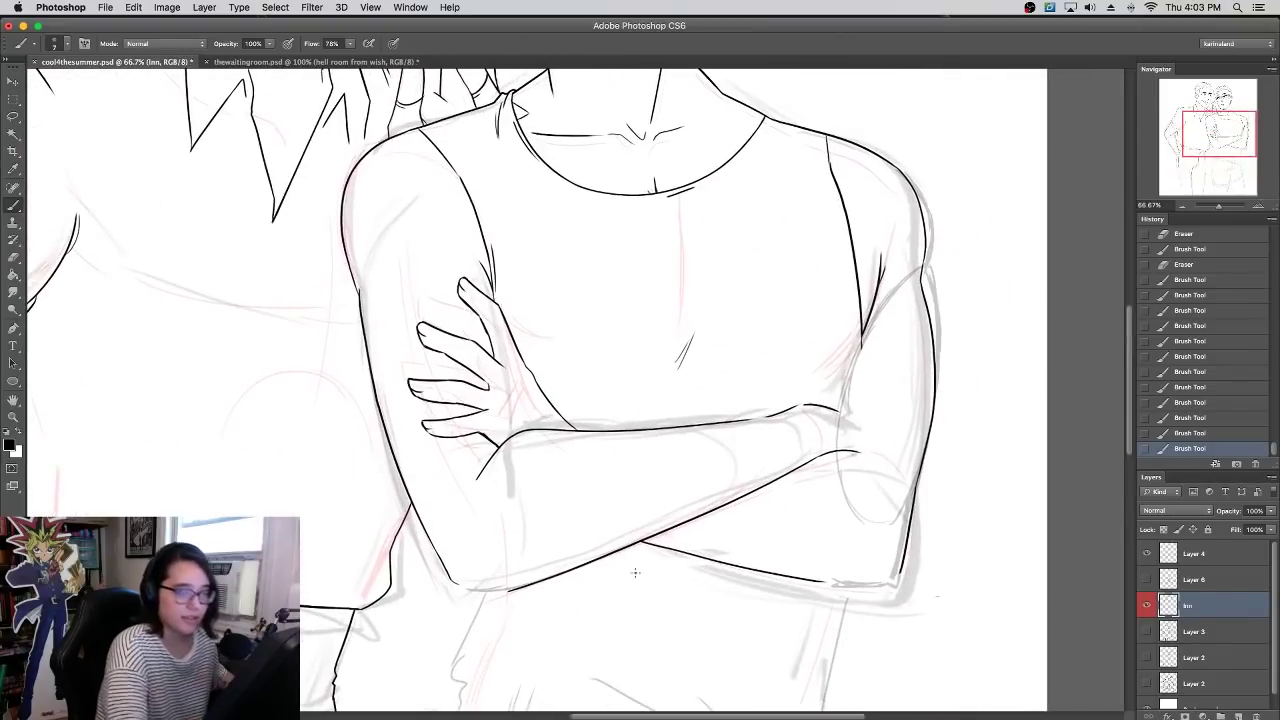
scroll(892, 550, up, 10)
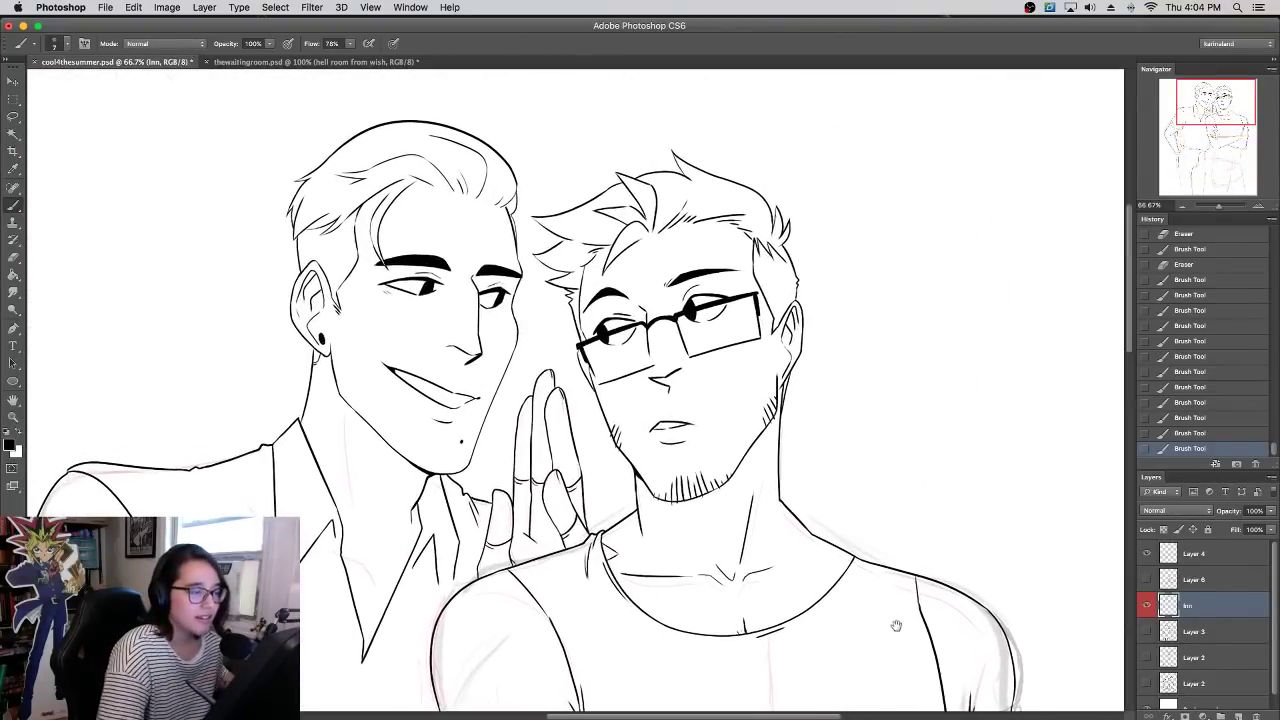
scroll(897, 626, down, 3)
scroll(897, 626, left, 3)
scroll(973, 530, down, 13)
scroll(973, 530, right, 2)
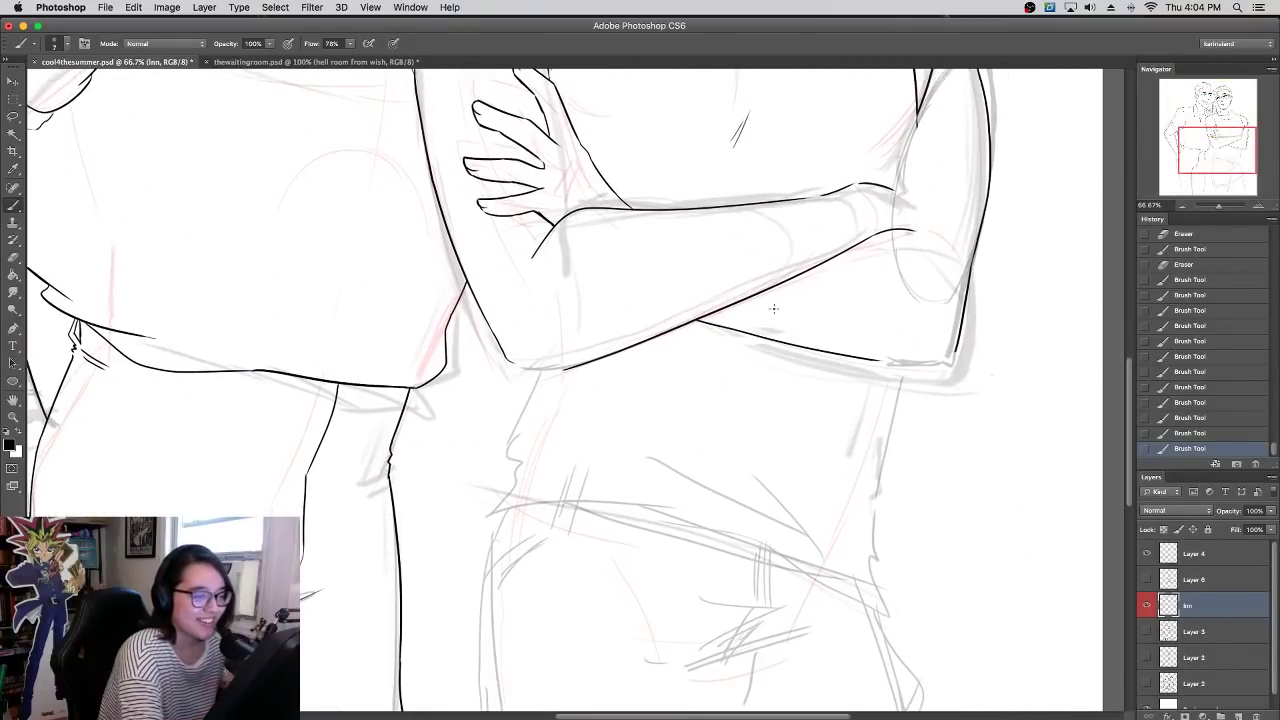
key(super+equal)
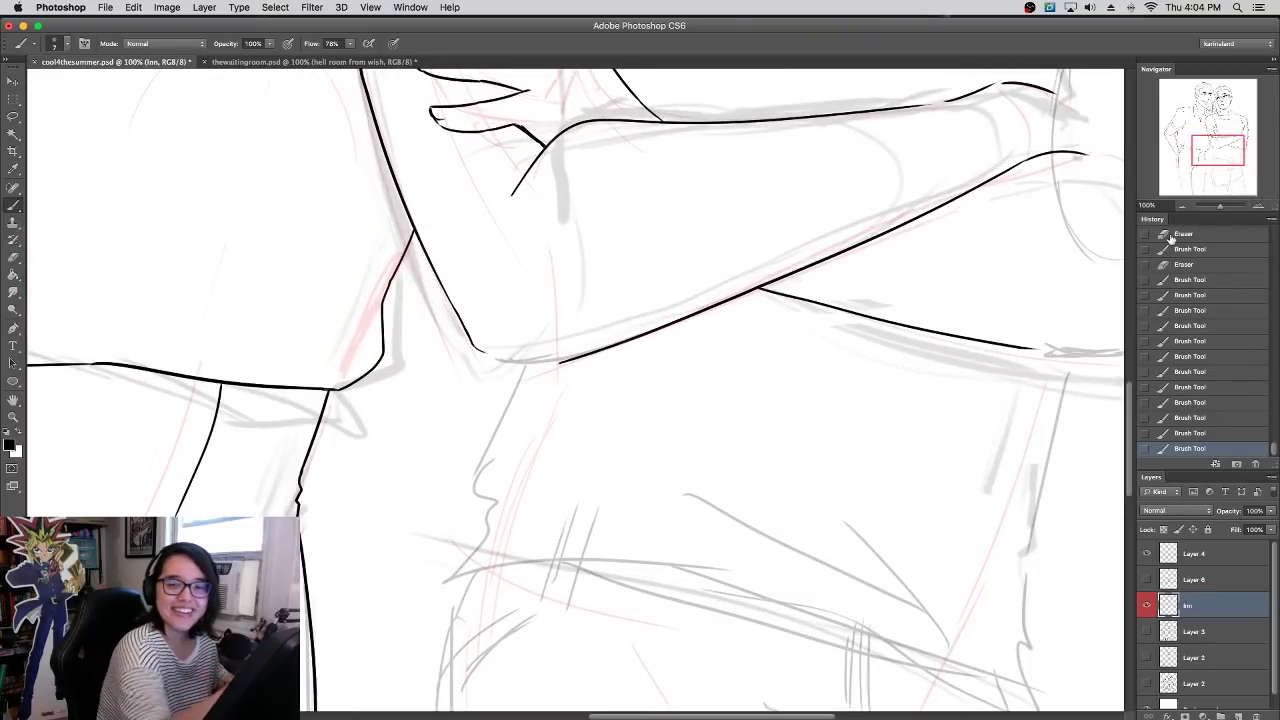
mouse_move(482, 352)
mouse_down()
mouse_move(492, 343)
mouse_move(496, 367)
mouse_up()
key(super+z)
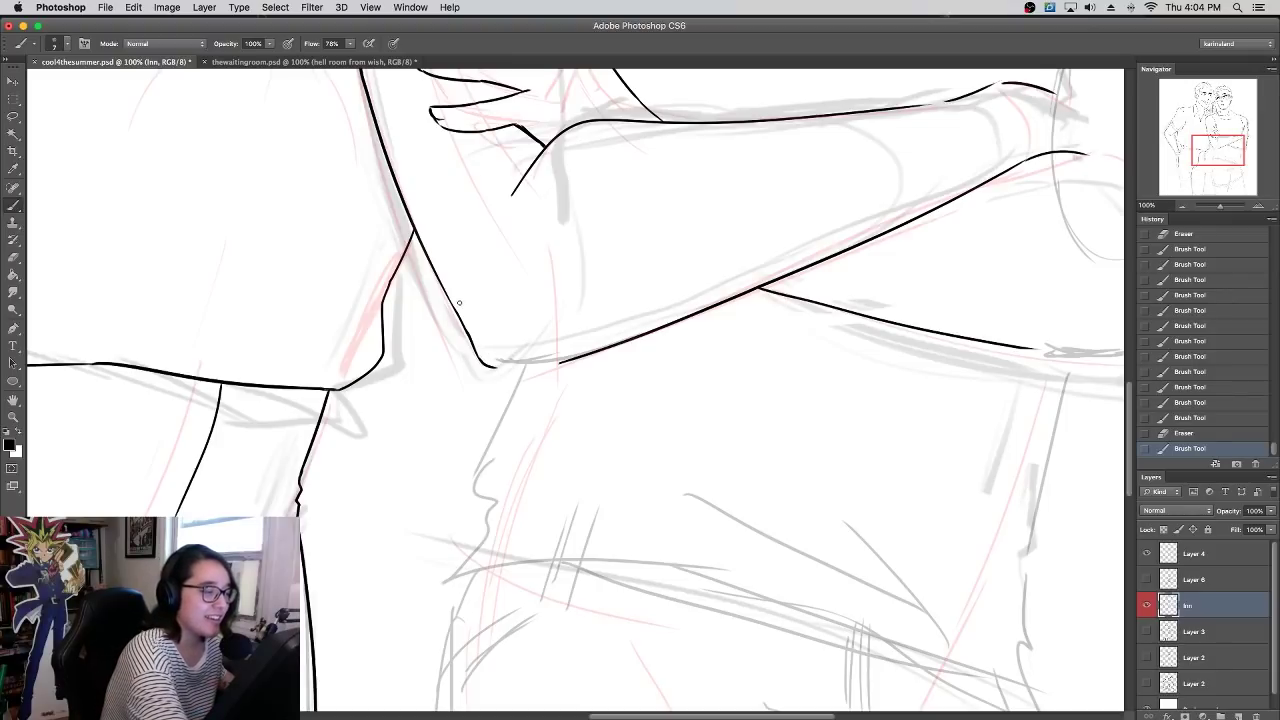
- Join the elbow tip to the underside of the right figure's forearm with a smooth line, erasing the rough overlaps
mouse_move(473, 334)
mouse_down()
mouse_move(480, 355)
mouse_move(476, 336)
mouse_move(527, 369)
mouse_move(572, 358)
mouse_up()
key(super+z)
key(super+z)
mouse_move(492, 367)
mouse_down()
mouse_move(564, 361)
mouse_move(476, 334)
mouse_move(483, 362)
mouse_up()
drag(457, 314, 482, 361)
key(super+z)
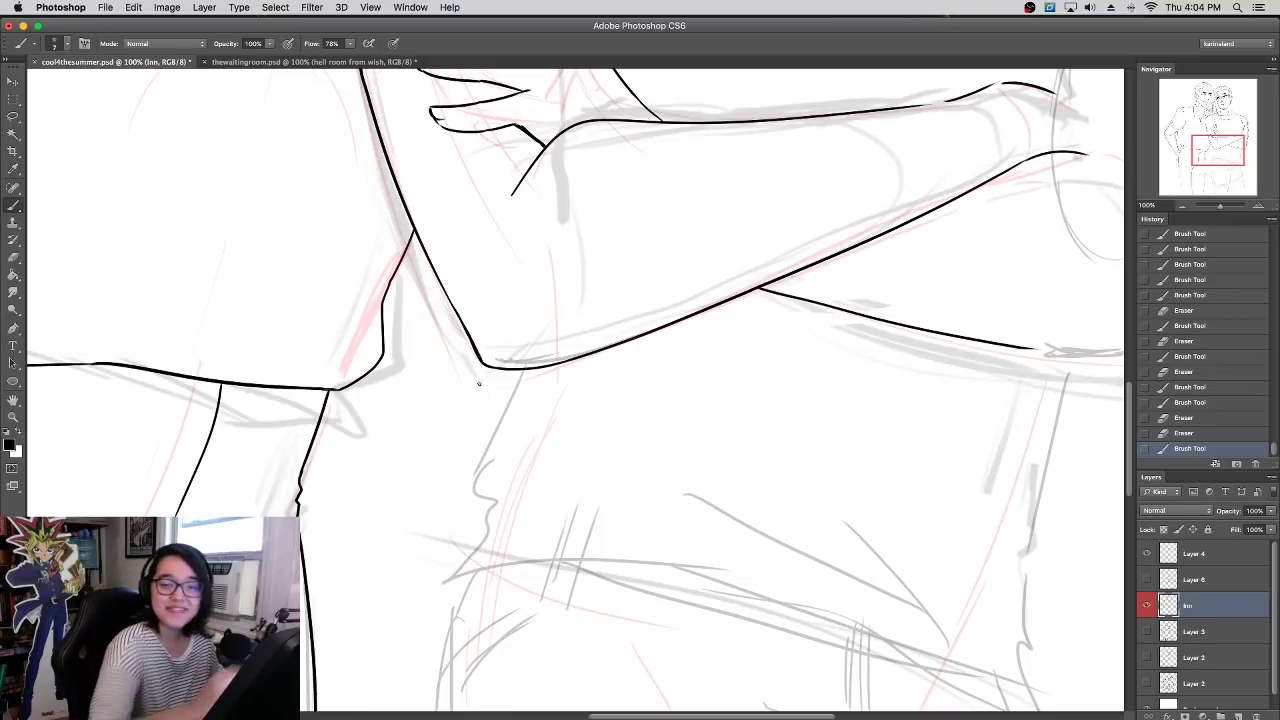
- Try to ink the underside of the right figure's other elbow
scroll(609, 423, right, 10)
scroll(609, 423, up, 5)
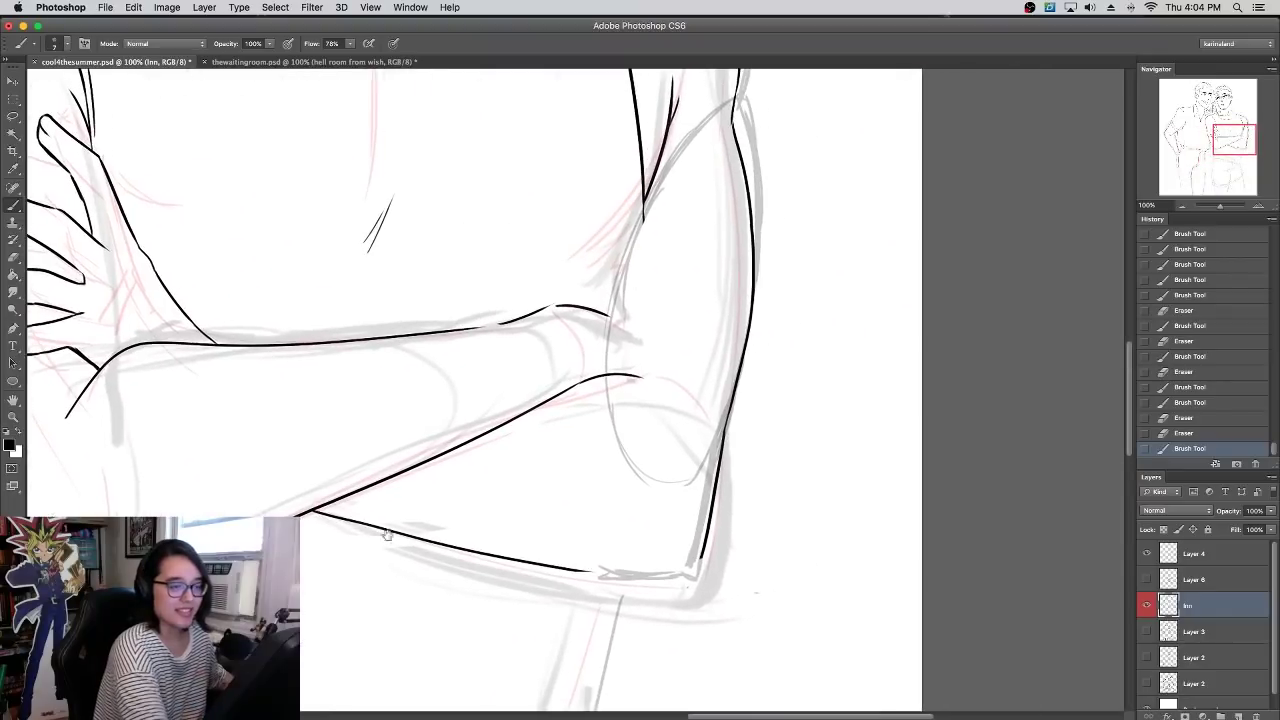
drag(577, 568, 666, 574)
key(super+z)
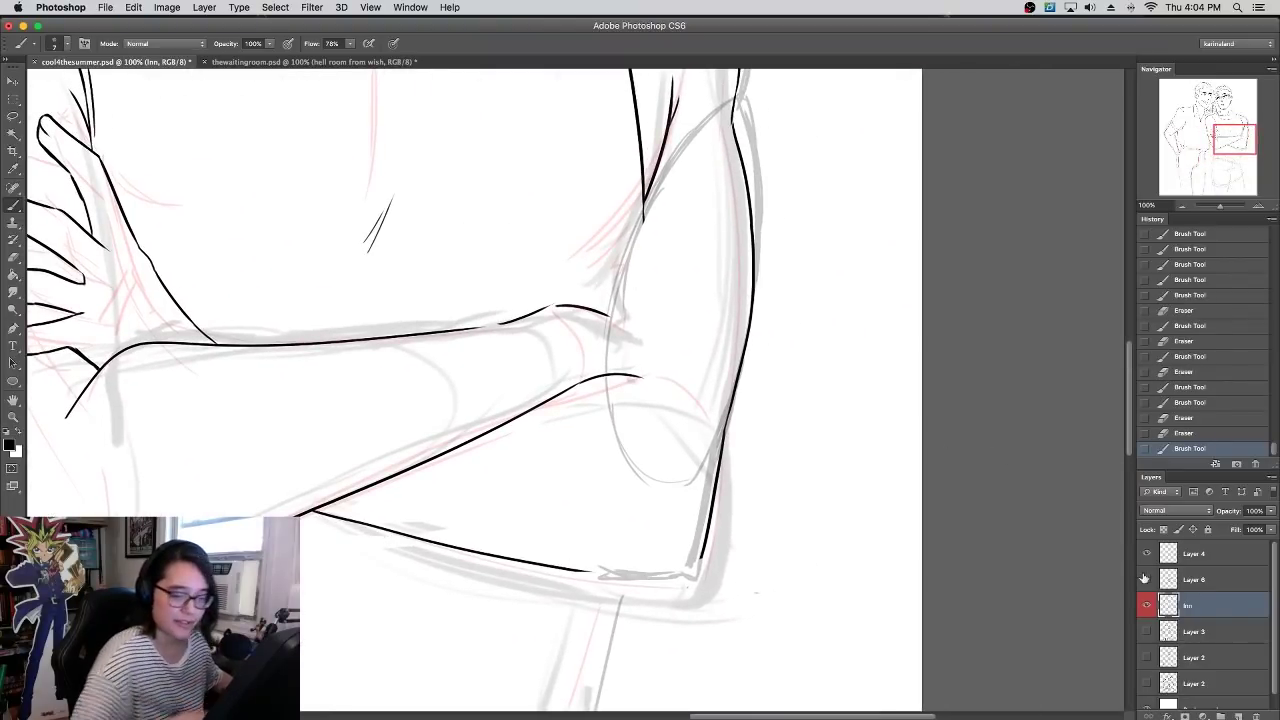
- Lower the opacity of the sketch on Layer 4 and reselect the red-labelled line-art layer
click(1195, 553)
drag(1270, 516, 1240, 526)
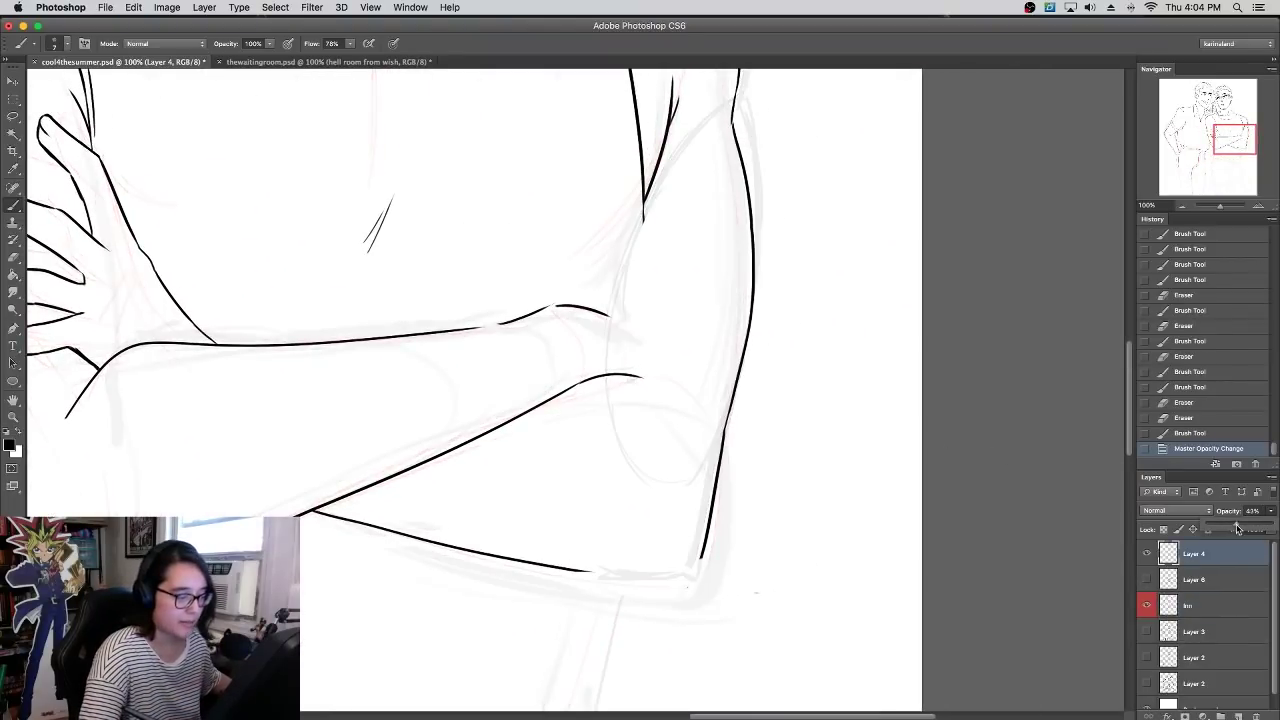
click(1190, 607)
click(1190, 607)
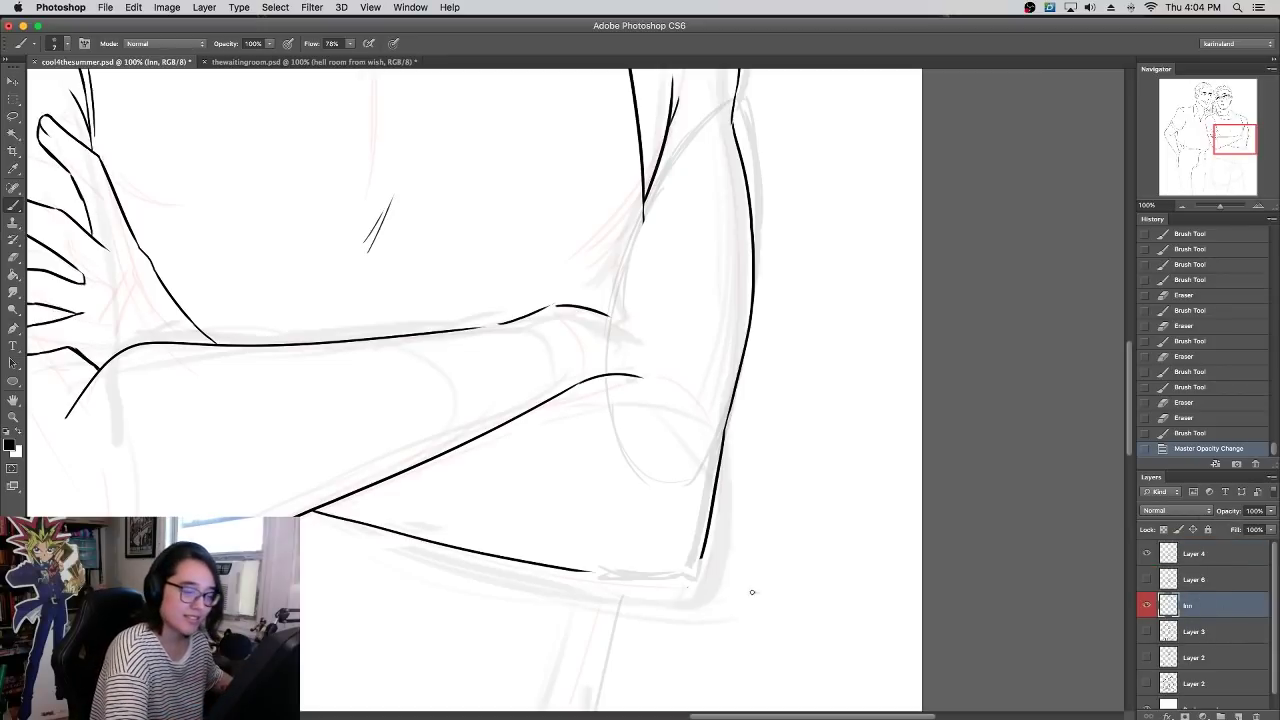
- Ink the underside of the right figure's outer elbow, joining the forearm line to the upper-arm line at a clean corner
drag(695, 589, 697, 605)
drag(578, 570, 664, 571)
key(super+z)
drag(580, 570, 668, 571)
key(super+z)
drag(583, 573, 665, 574)
key(super+z)
drag(584, 573, 662, 573)
key(super+z)
key(super+z)
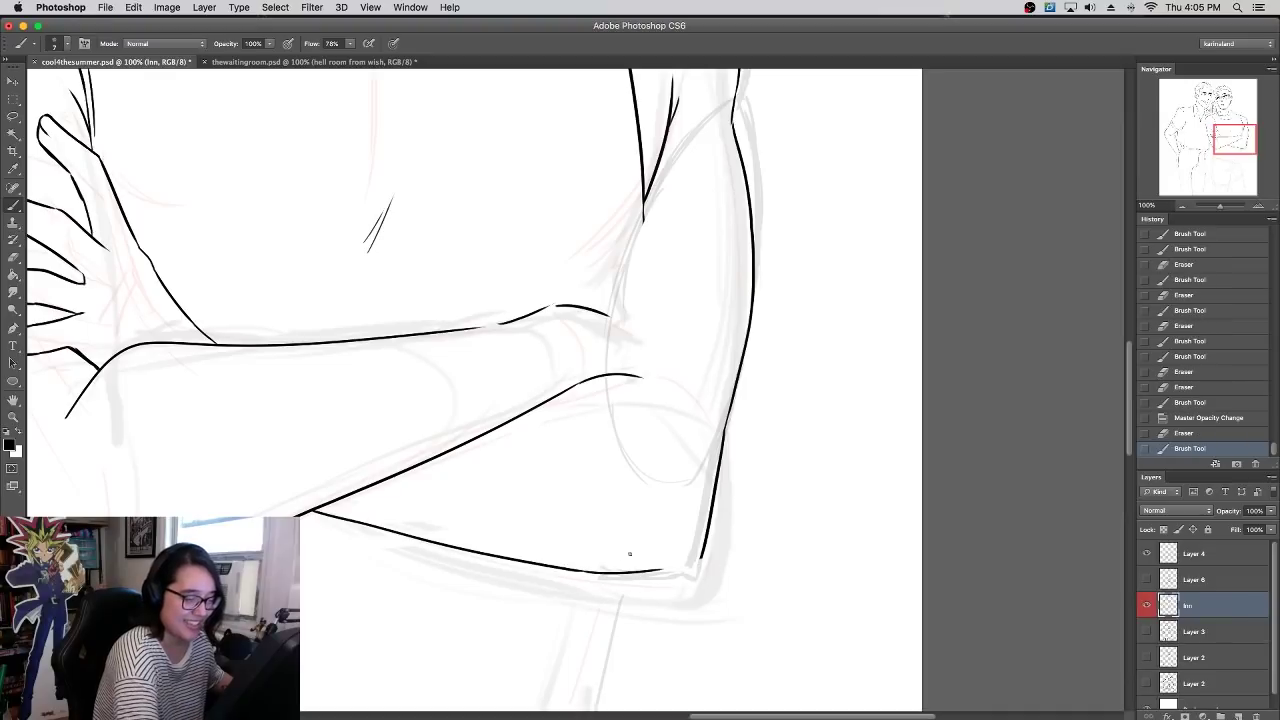
key(super+z)
drag(584, 574, 690, 577)
key(super+z)
key(super+z)
drag(584, 576, 650, 576)
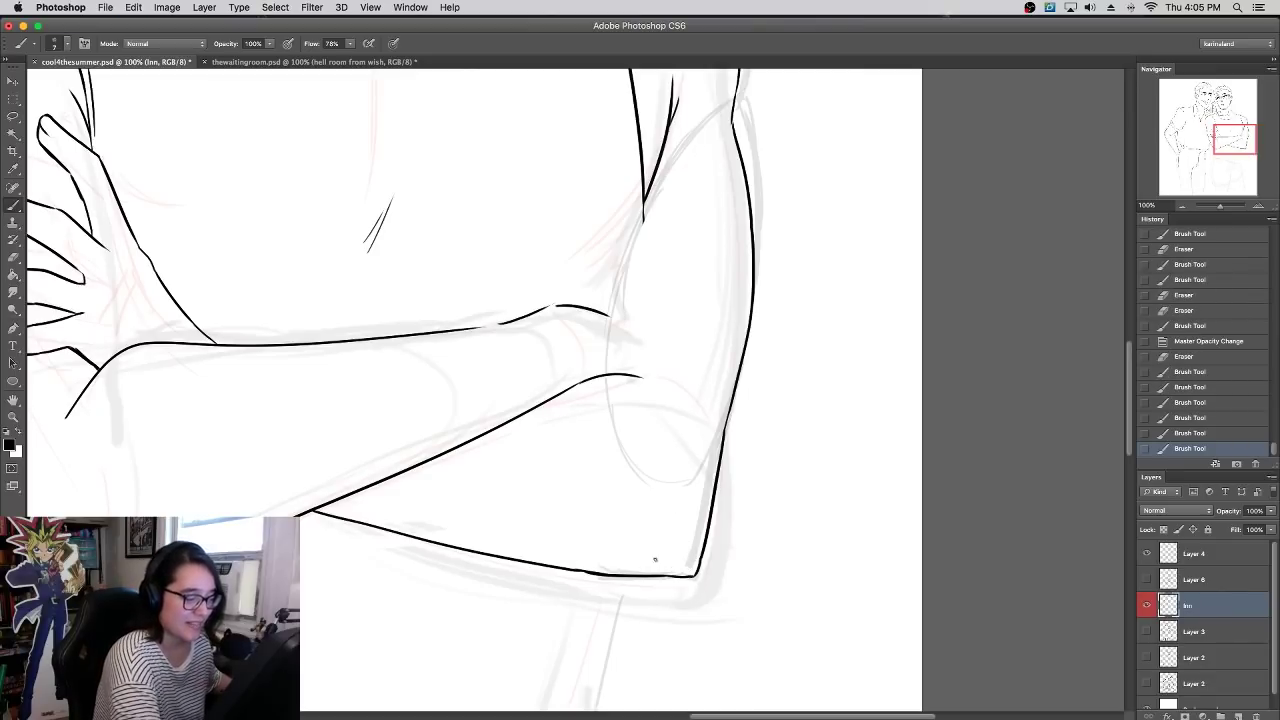
- Erase the upper part of the right figure's outer arm line and redraw it as one smooth curve up to the shoulder
mouse_move(748, 318)
mouse_down()
mouse_move(808, 551)
mouse_move(791, 330)
mouse_move(802, 422)
mouse_up()
drag(797, 471, 805, 483)
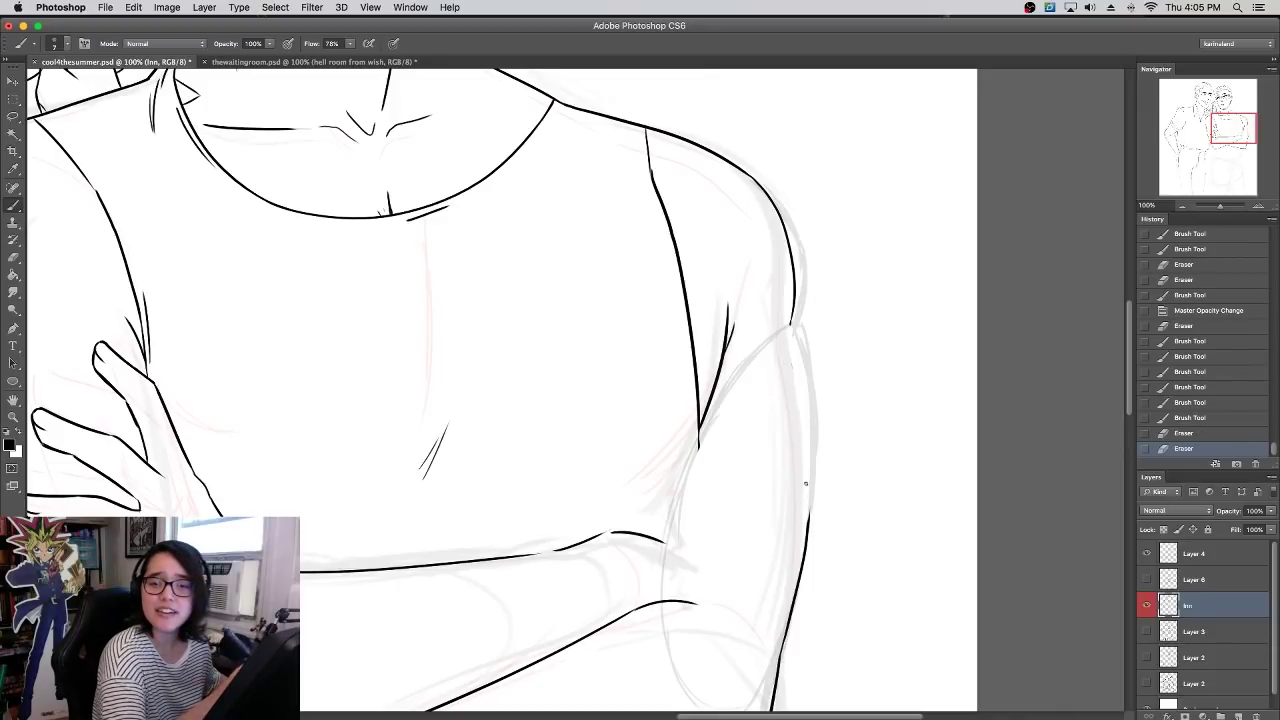
mouse_move(795, 318)
mouse_down()
mouse_move(804, 550)
mouse_move(816, 378)
mouse_move(797, 321)
mouse_up()
key(super+z)
key(ctrl+z)
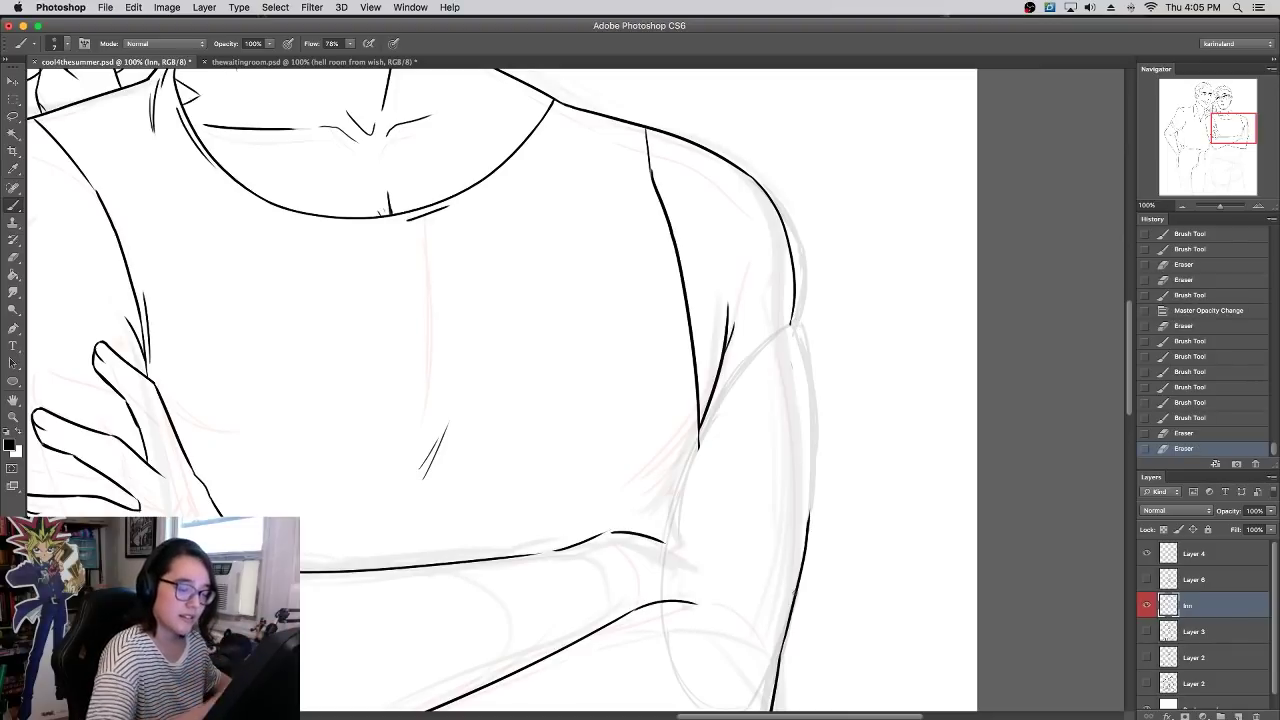
drag(803, 470, 805, 467)
drag(805, 467, 807, 464)
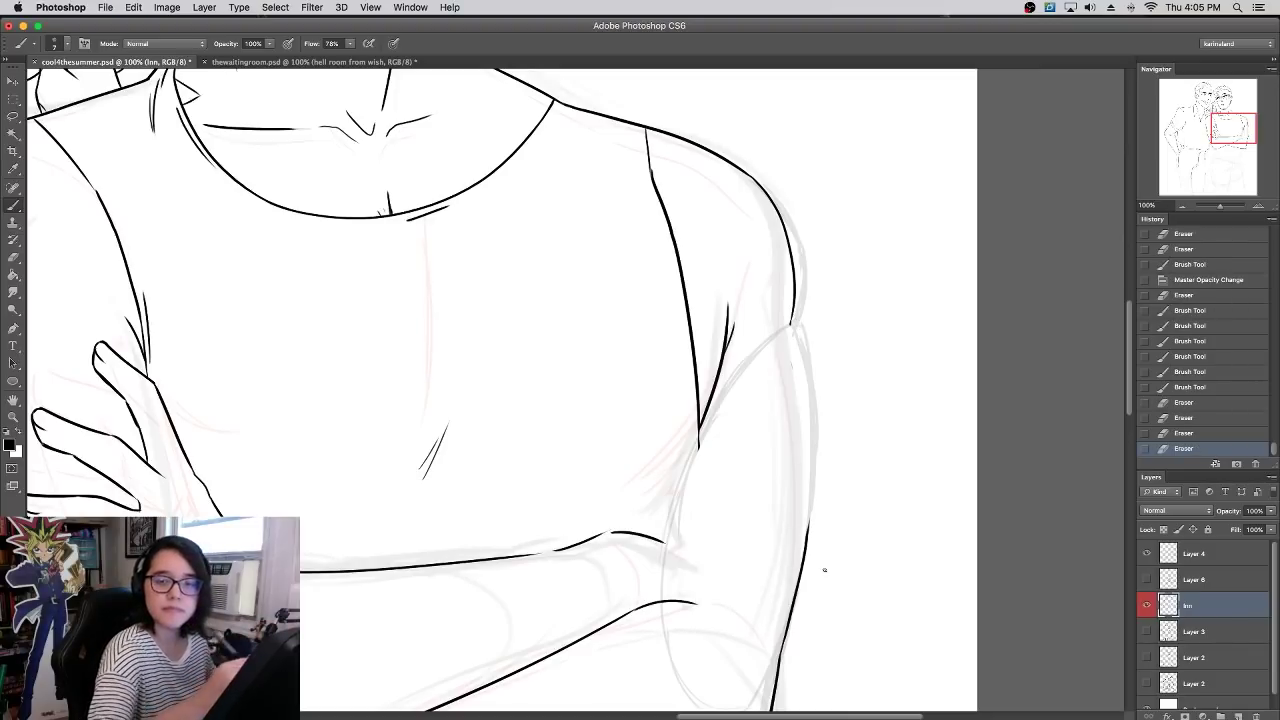
drag(809, 534, 792, 312)
key(ctrl+z)
mouse_move(808, 536)
mouse_down()
mouse_move(816, 440)
mouse_move(791, 277)
mouse_move(788, 367)
mouse_up()
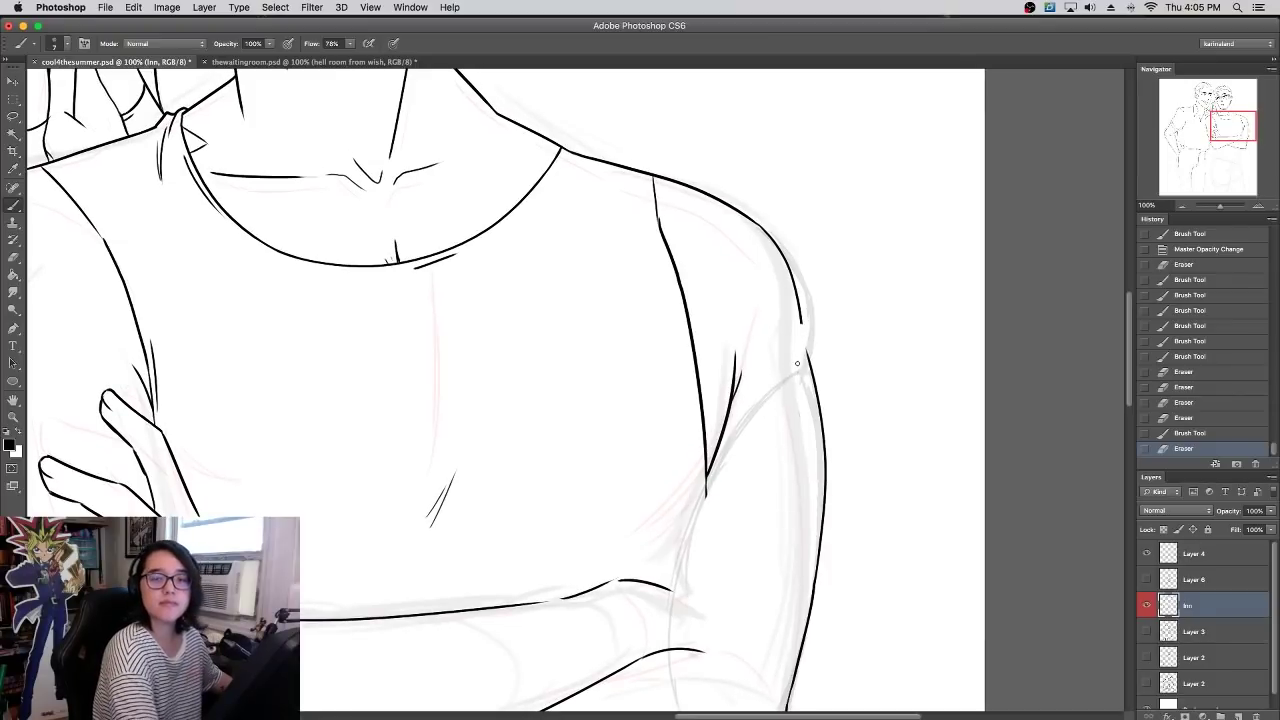
- Clean up the gap below the right figure's shoulder and join the shoulder curve to the outer arm line
drag(795, 444, 793, 448)
drag(800, 318, 806, 350)
key(super+z)
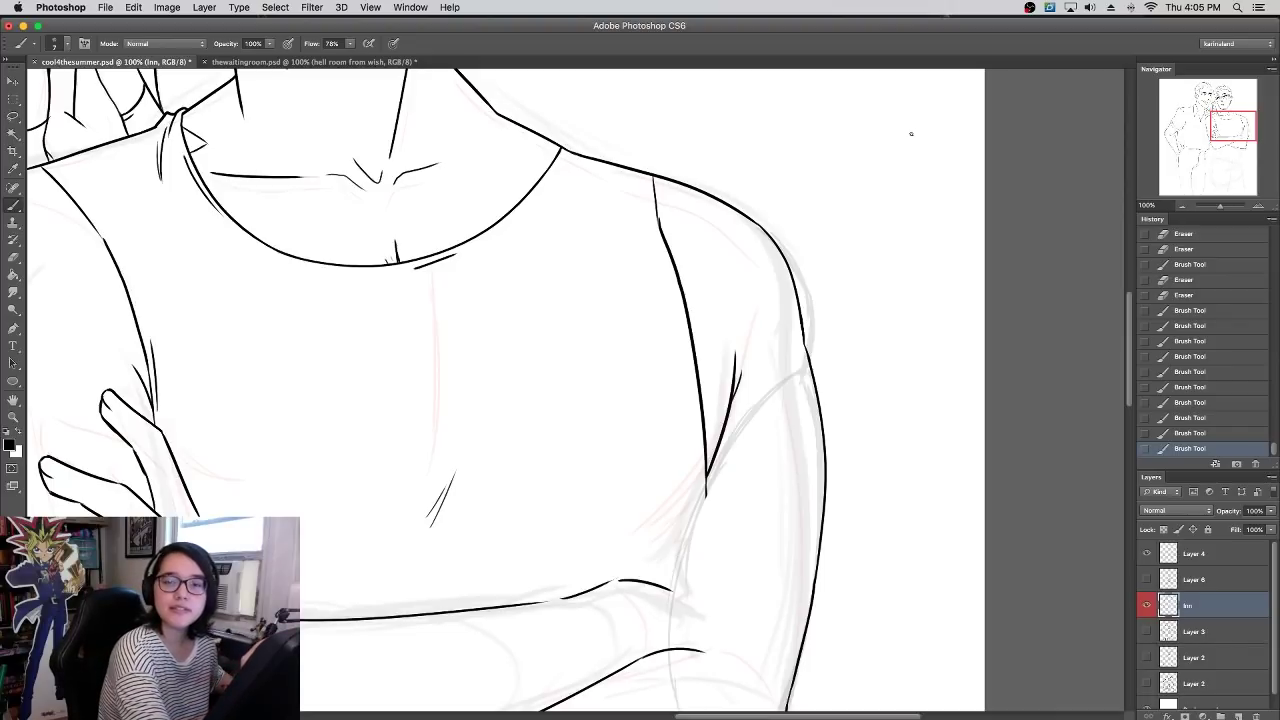
- Trim the overshooting lines at the right figure's armpit and ink the inner upper-arm contour down toward the forearm
key(super+minus)
mouse_move(733, 402)
mouse_down()
mouse_move(809, 560)
mouse_move(908, 200)
mouse_move(897, 189)
mouse_up()
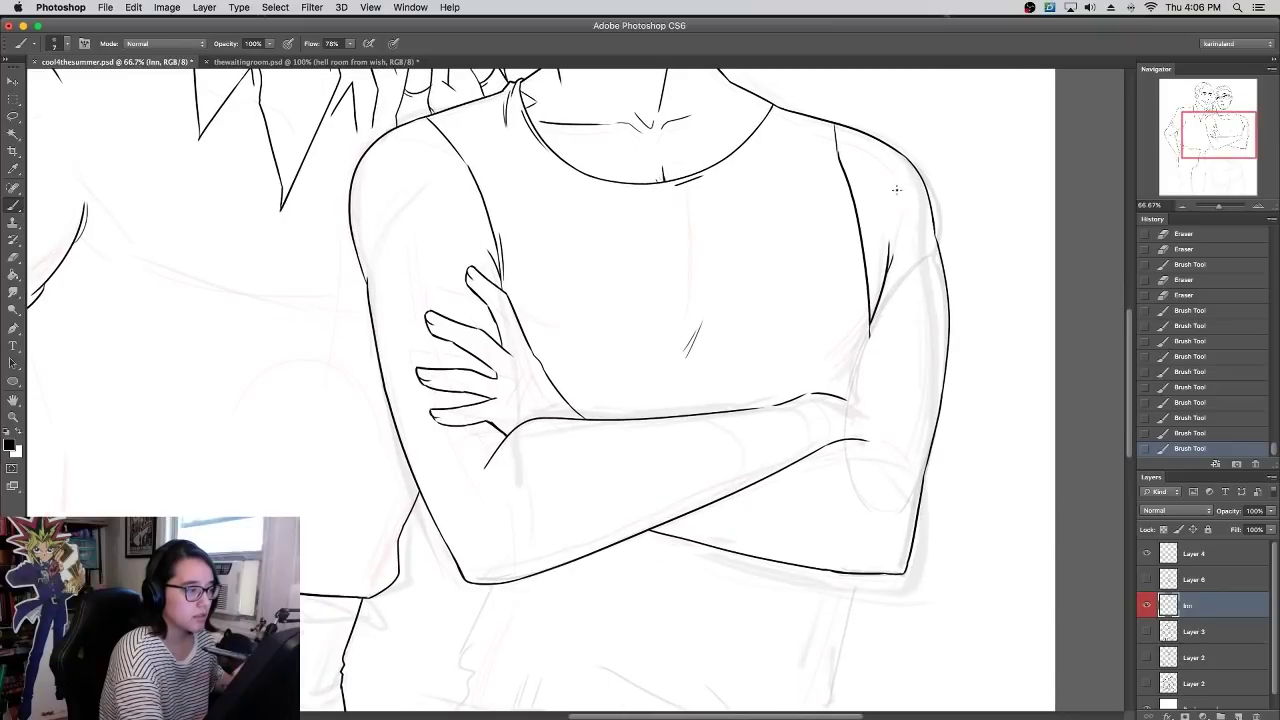
key(super+z)
drag(862, 281, 734, 248)
click(1257, 207)
scroll(708, 377, right, 3)
scroll(708, 377, up, 3)
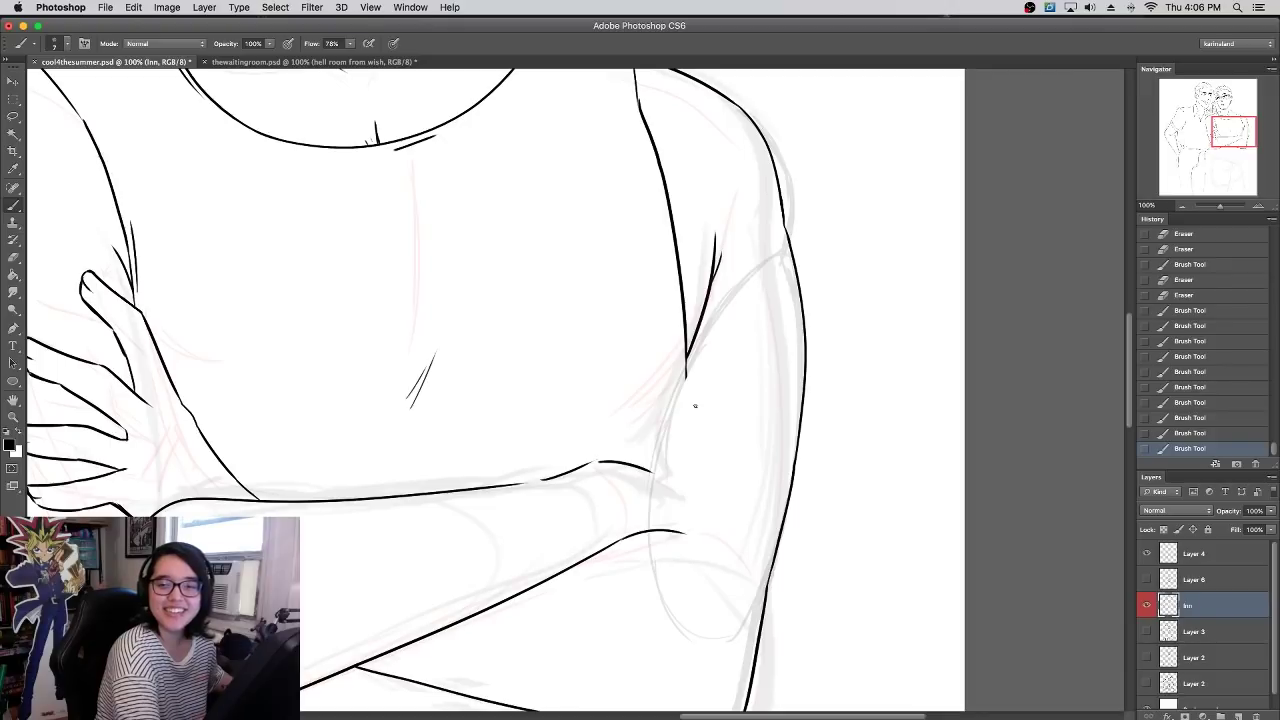
drag(700, 335, 697, 325)
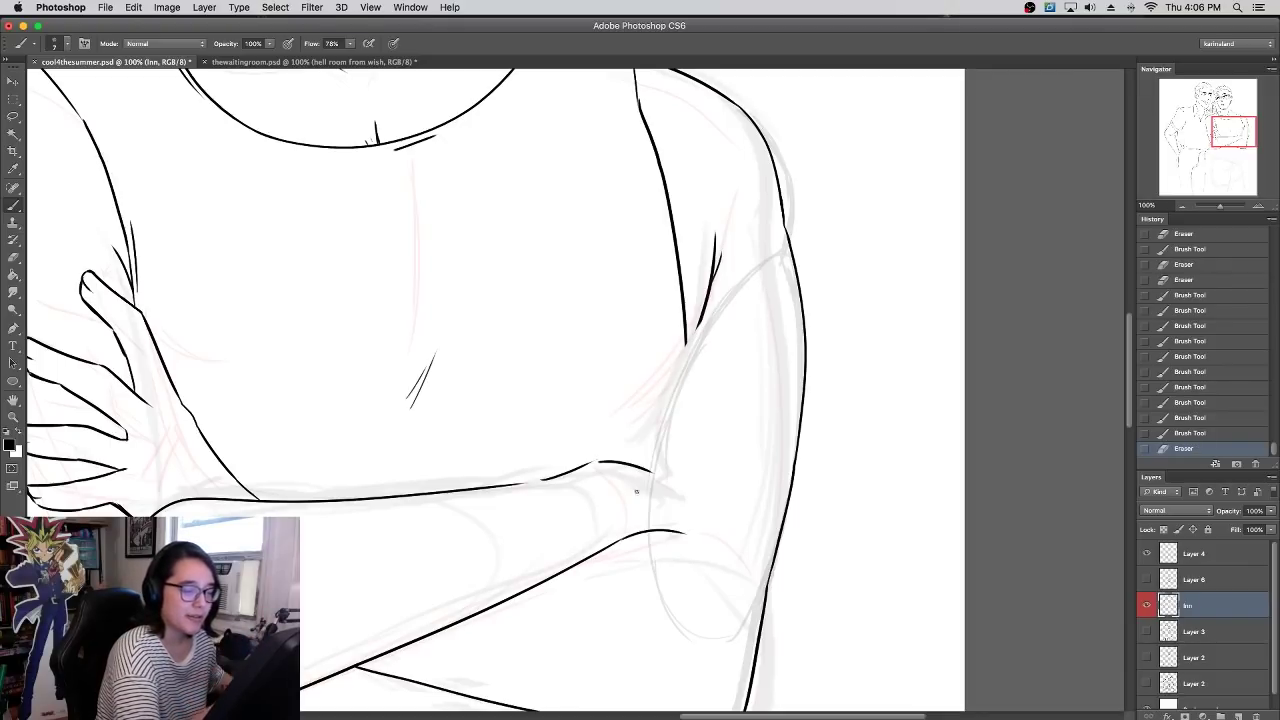
mouse_move(634, 521)
mouse_down()
mouse_move(632, 536)
mouse_move(684, 347)
mouse_move(652, 440)
mouse_up()
key(ctrl+z)
drag(635, 522, 656, 415)
key(ctrl+z)
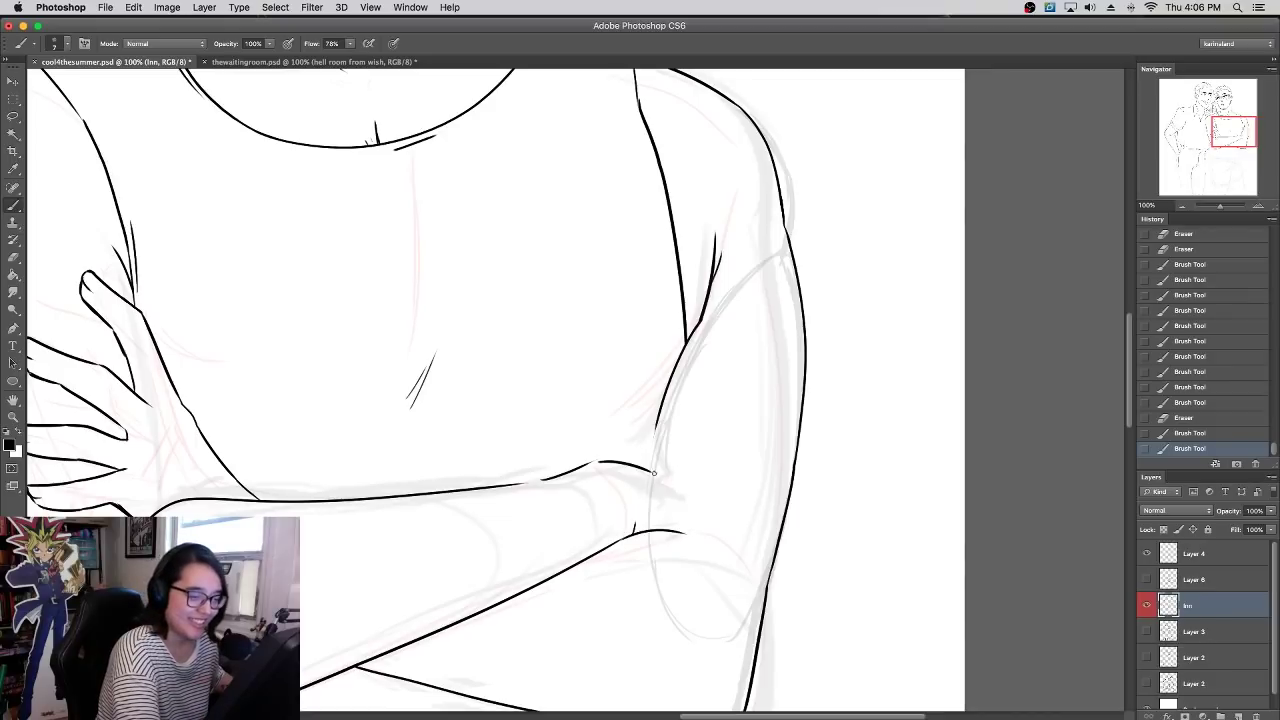
drag(656, 456, 680, 421)
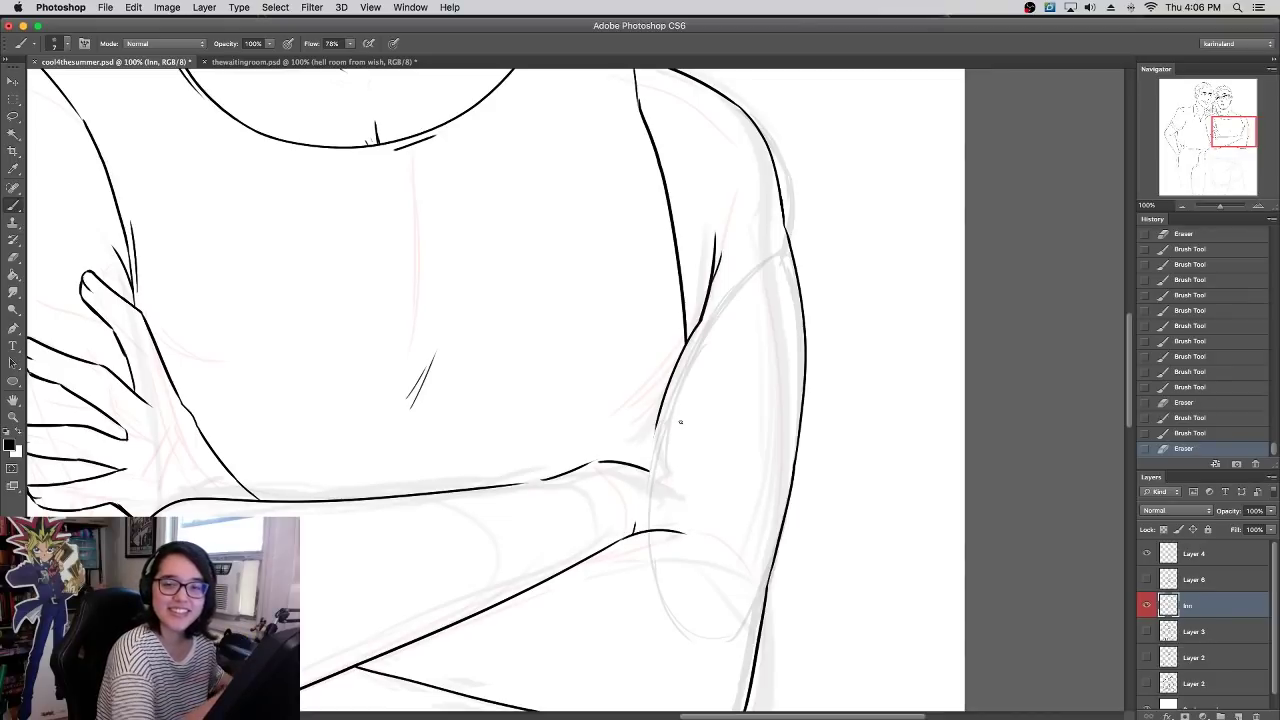
- Connect the inner upper-arm contour to the crossed forearm and the elbow crease with a smooth line
drag(634, 534, 649, 452)
key(super+z)
key(super+z)
drag(645, 500, 659, 418)
key(super+z)
key(super+z)
drag(650, 472, 668, 386)
key(super+z)
key(super+z)
drag(650, 471, 656, 423)
key(super+z)
key(super+z)
drag(650, 470, 657, 422)
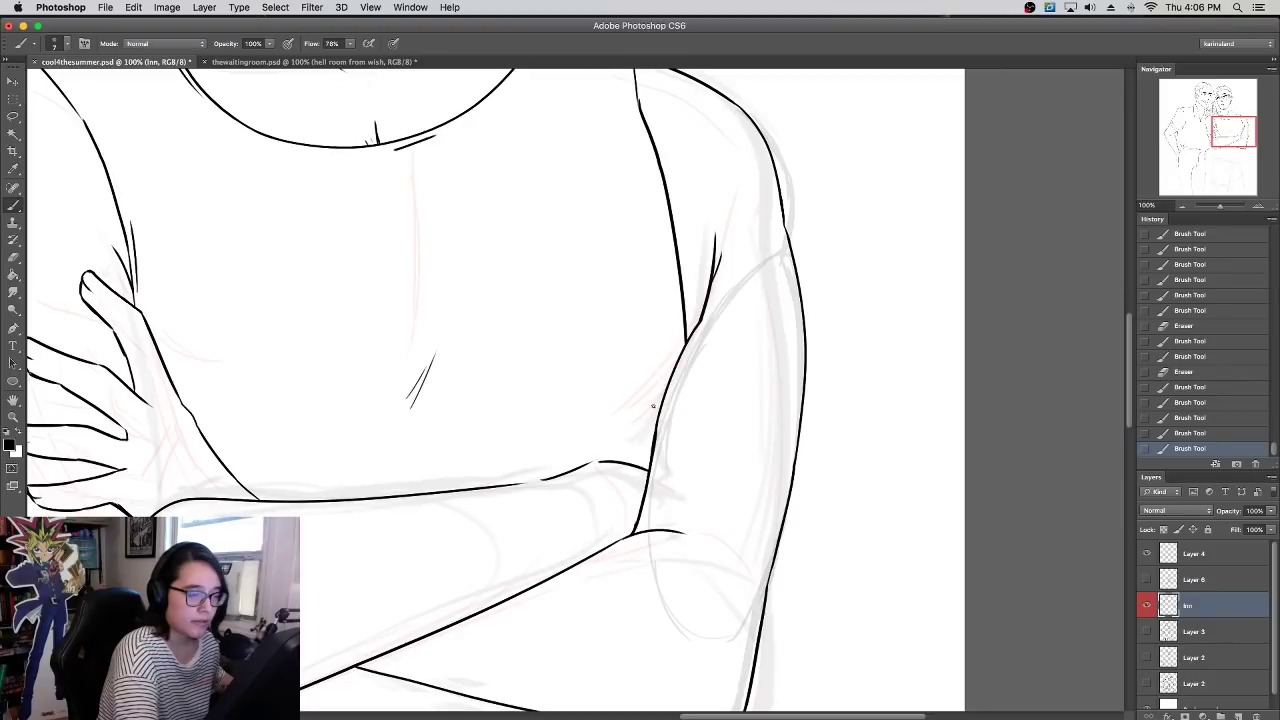
drag(685, 343, 721, 303)
key(super+z)
- Ink the side of the right figure's torso below the elbow nearest the left figure, with a small fabric fold
drag(1220, 207, 1218, 212)
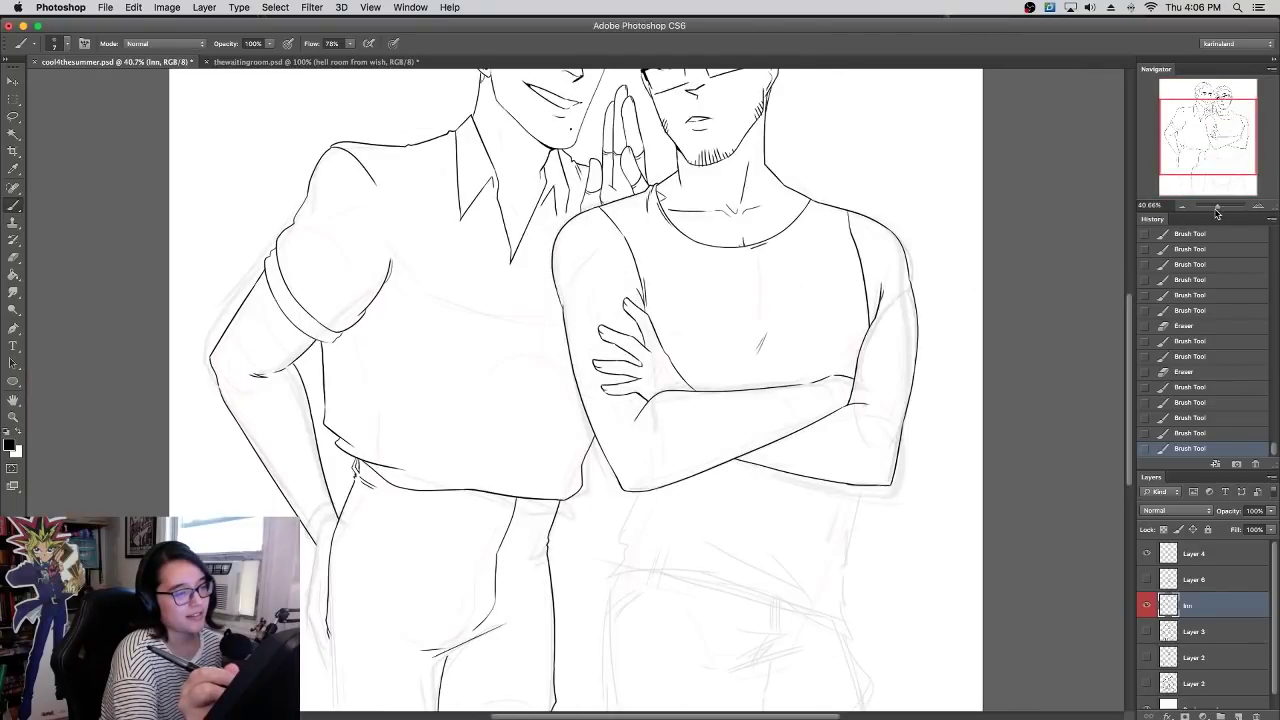
mouse_move(841, 277)
mouse_down()
mouse_move(588, 527)
mouse_move(625, 380)
mouse_up()
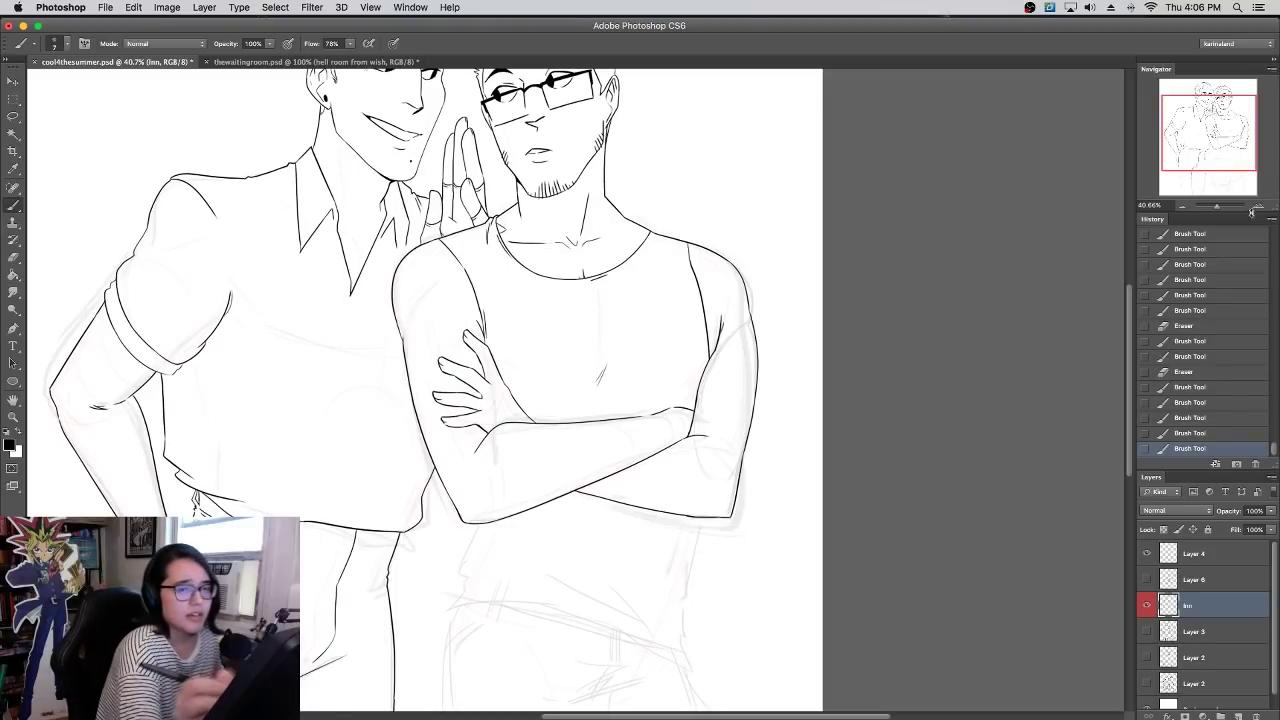
click(1257, 205)
drag(627, 428, 766, 263)
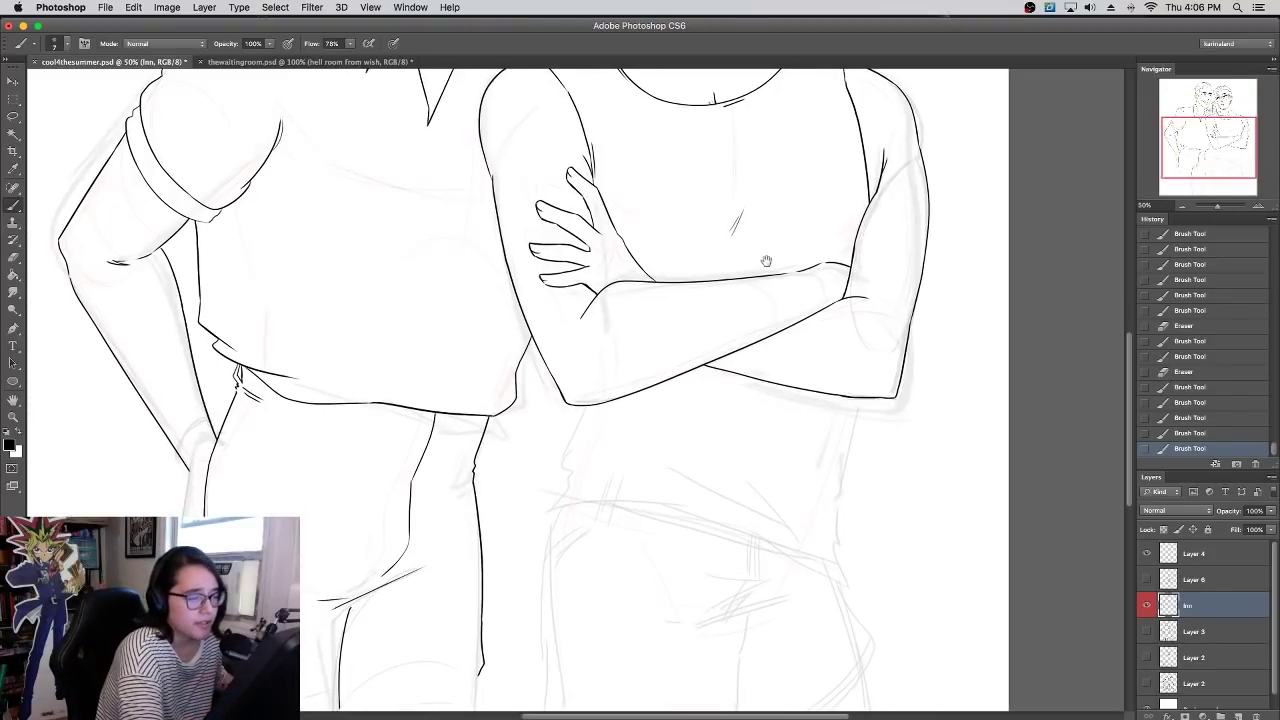
click(1257, 210)
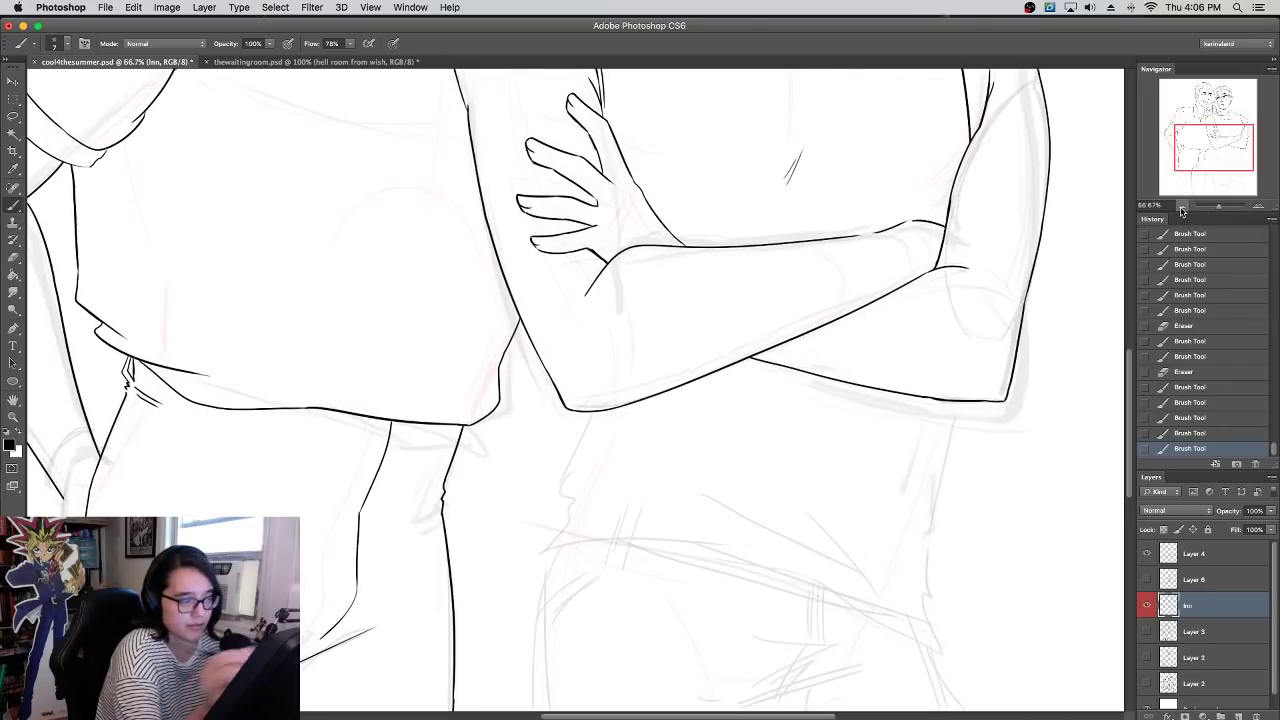
drag(587, 413, 563, 466)
key(super+z)
drag(587, 413, 558, 503)
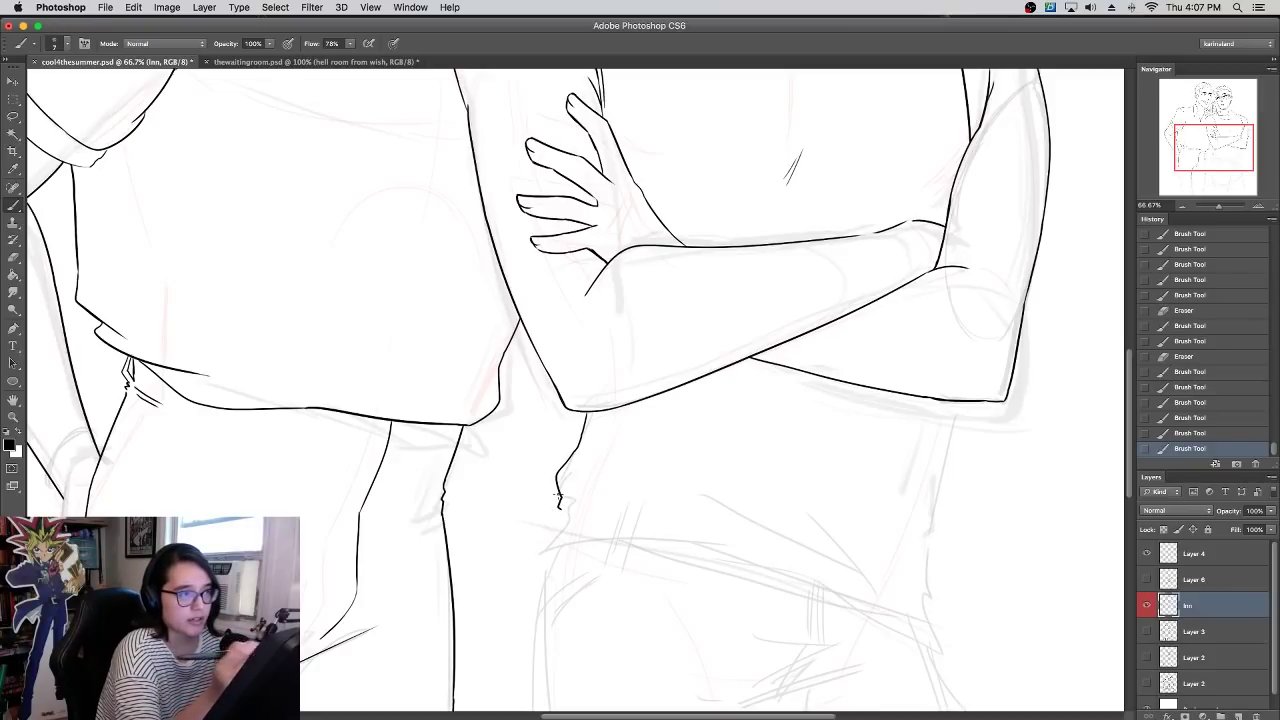
- Ink the opposite side of the right figure's torso and extend the first side's jagged folds down to the waist
drag(829, 443, 677, 371)
drag(814, 330, 784, 458)
key(cmd+z)
mouse_move(814, 330)
mouse_down()
mouse_move(769, 531)
mouse_move(773, 525)
mouse_up()
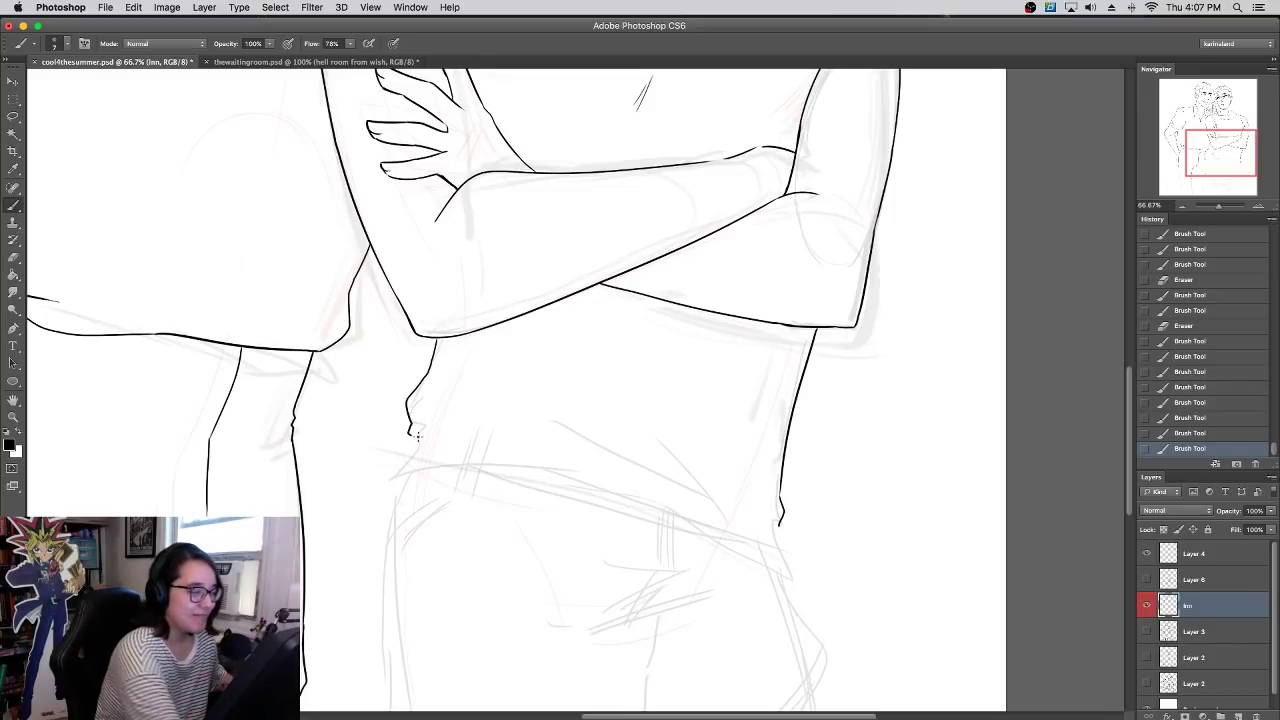
mouse_move(408, 432)
mouse_down()
mouse_move(400, 472)
mouse_move(418, 442)
mouse_move(414, 469)
mouse_up()
key(super+z)
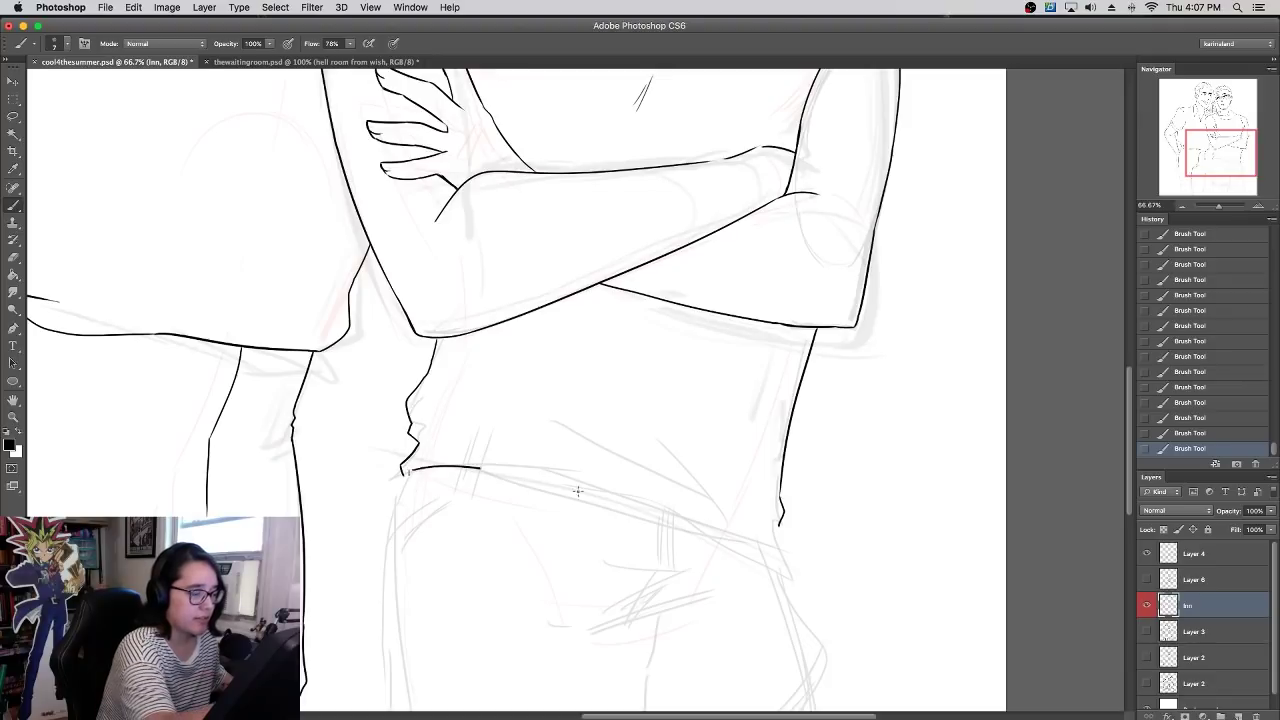
- Try to ink the shirt hem across the right figure's waist
mouse_move(406, 470)
mouse_down()
mouse_move(505, 469)
mouse_move(764, 556)
mouse_up()
key(super+z)
drag(406, 469, 551, 501)
drag(696, 551, 745, 566)
key(super+z)
drag(406, 468, 765, 569)
key(super+z)
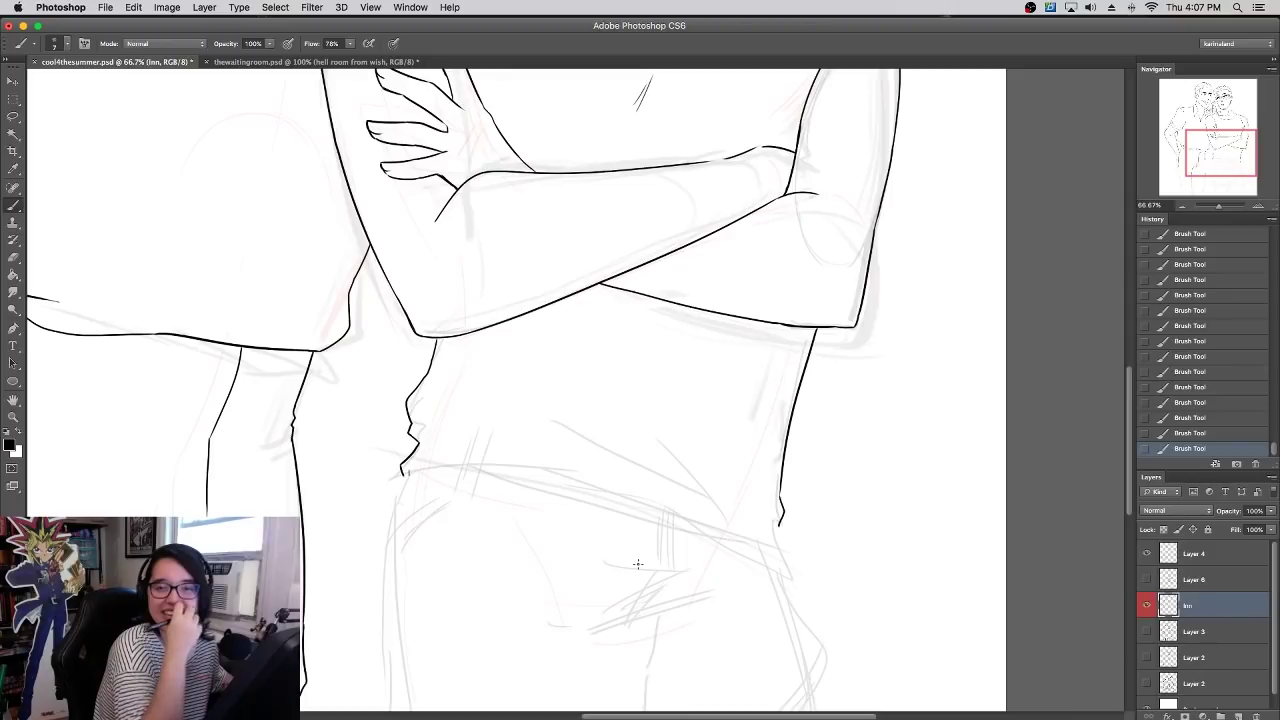
- Flip the canvas horizontally and bring the crossed-arms figure into view to check its proportions
drag(607, 449, 600, 540)
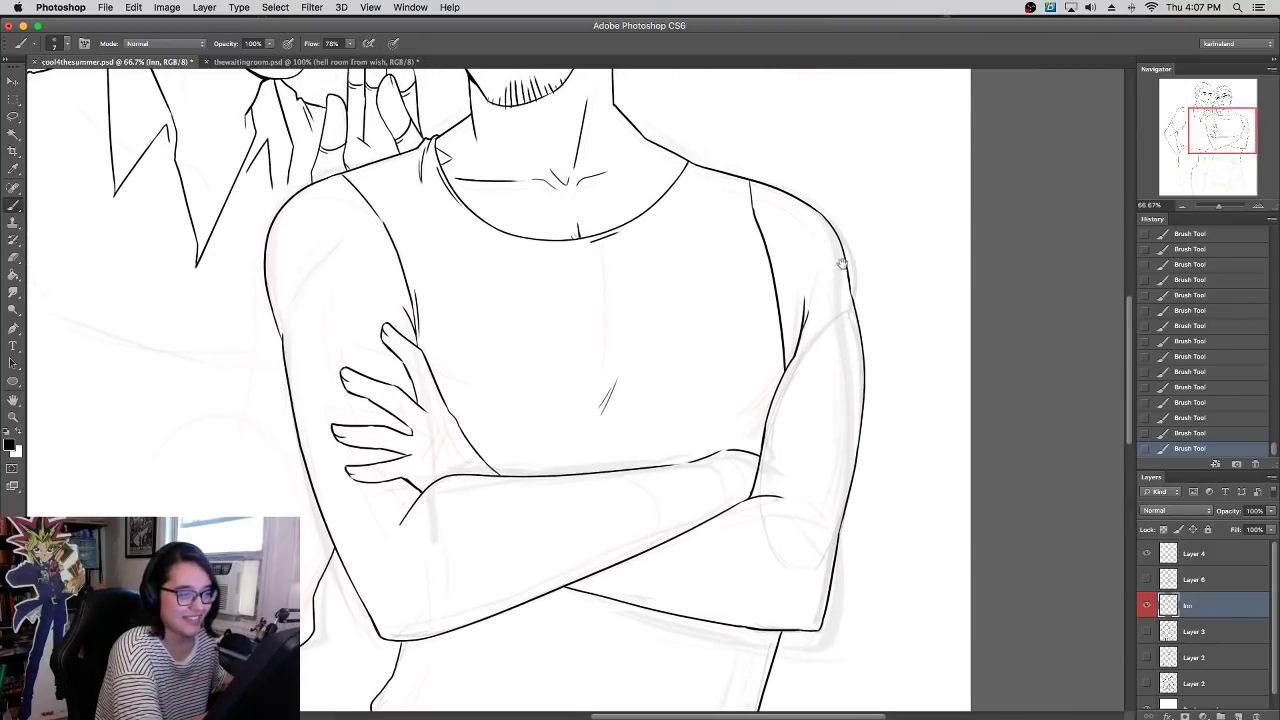
click(167, 7)
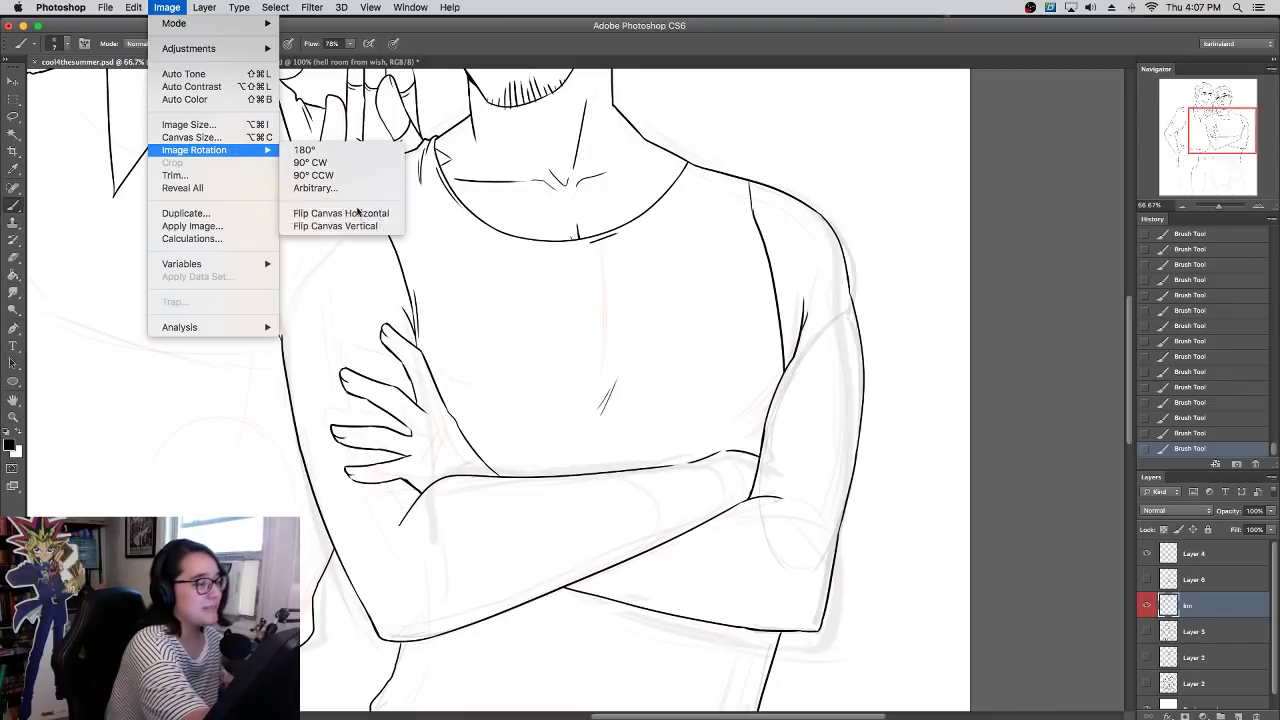
click(528, 263)
scroll(486, 323, left, 5)
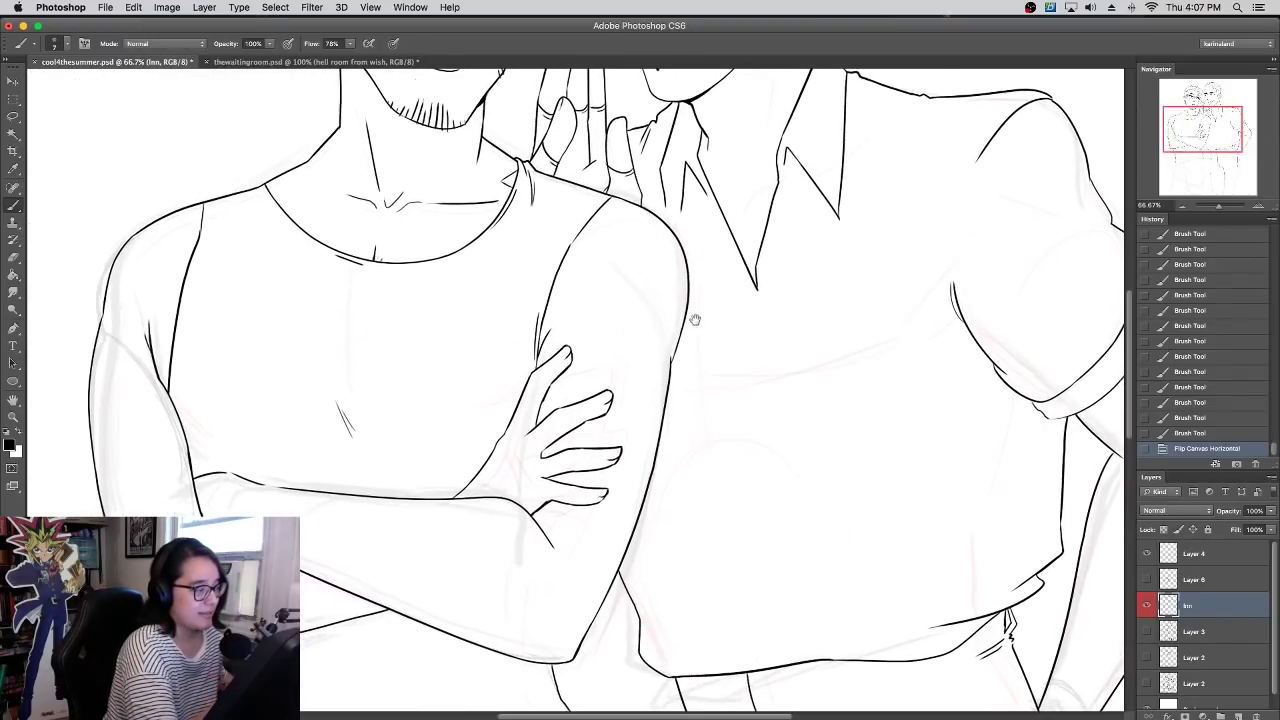
- Rough in a wider shoulder, outer arm and forearm underside outside the crossed-arms figure's existing outline
mouse_move(196, 204)
mouse_down()
mouse_move(103, 318)
mouse_move(90, 516)
mouse_up()
key(super+z)
drag(116, 300, 83, 504)
mouse_move(84, 520)
mouse_down()
mouse_move(104, 580)
mouse_move(130, 590)
mouse_move(200, 590)
mouse_move(240, 620)
mouse_move(350, 612)
mouse_up()
mouse_move(654, 319)
mouse_down()
mouse_move(665, 529)
mouse_move(678, 287)
mouse_up()
drag(522, 430, 555, 298)
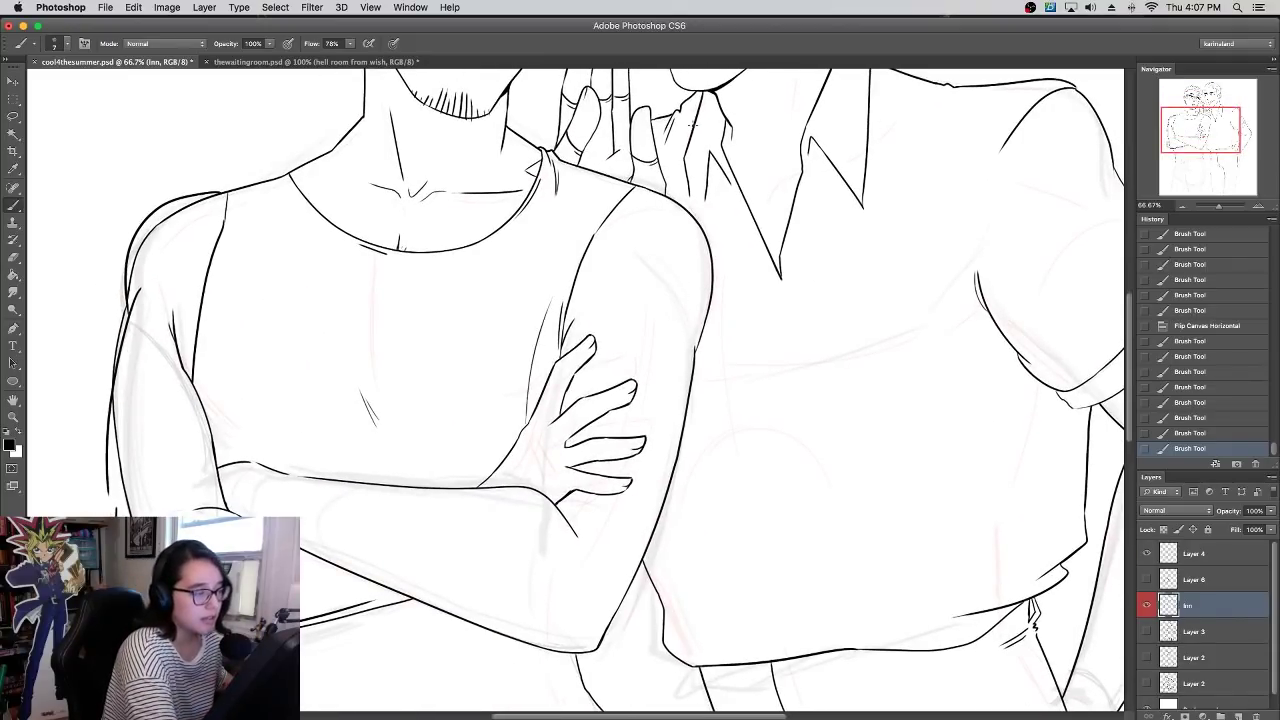
key(super+z)
- Add a chest fold above the crossed forearms and reinforce the widened outer upper-arm line
mouse_move(365, 482)
mouse_down()
mouse_move(468, 426)
mouse_move(464, 438)
mouse_up()
drag(626, 446, 674, 237)
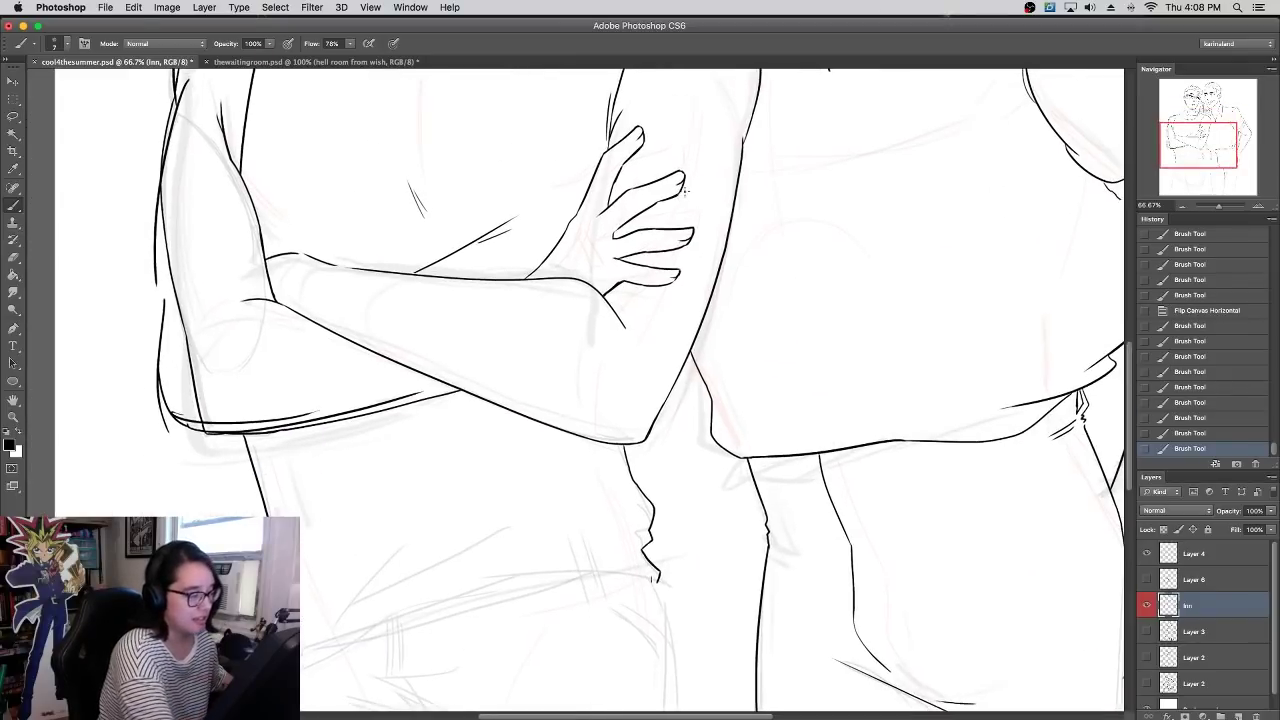
click(1174, 204)
drag(769, 467, 866, 206)
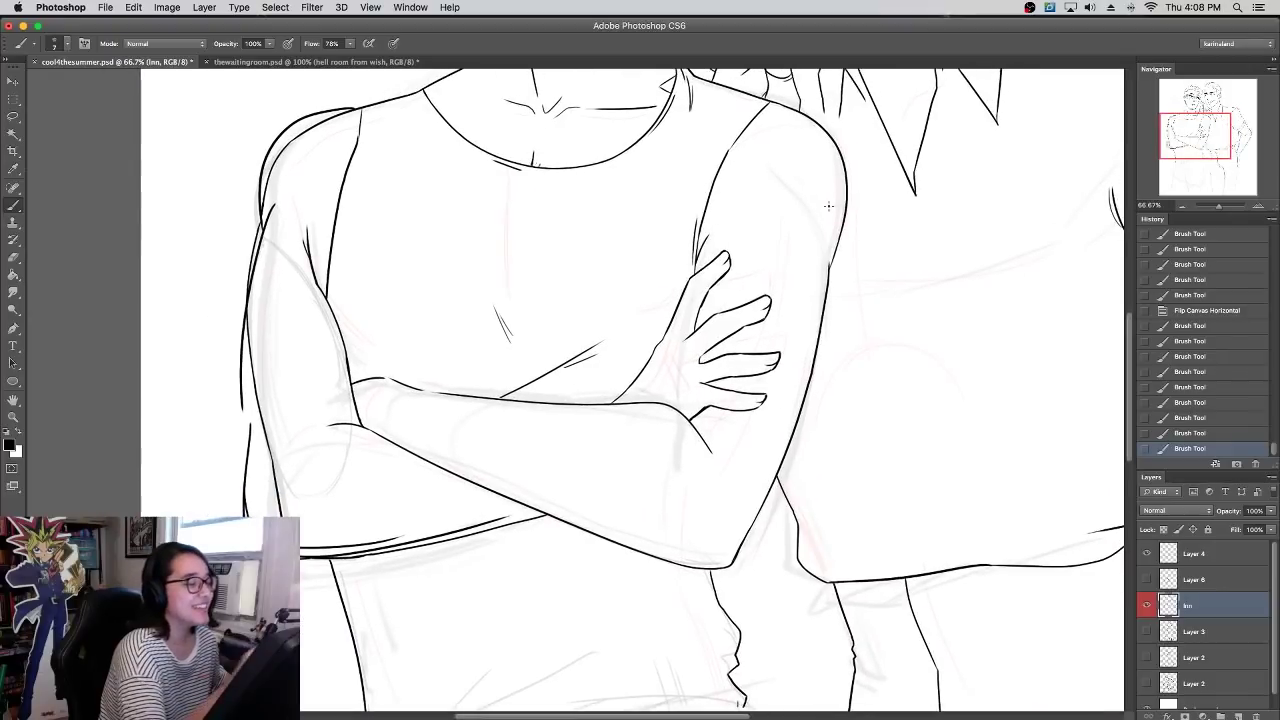
mouse_move(256, 411)
mouse_down()
mouse_move(250, 430)
mouse_move(248, 264)
mouse_up()
drag(243, 382, 272, 207)
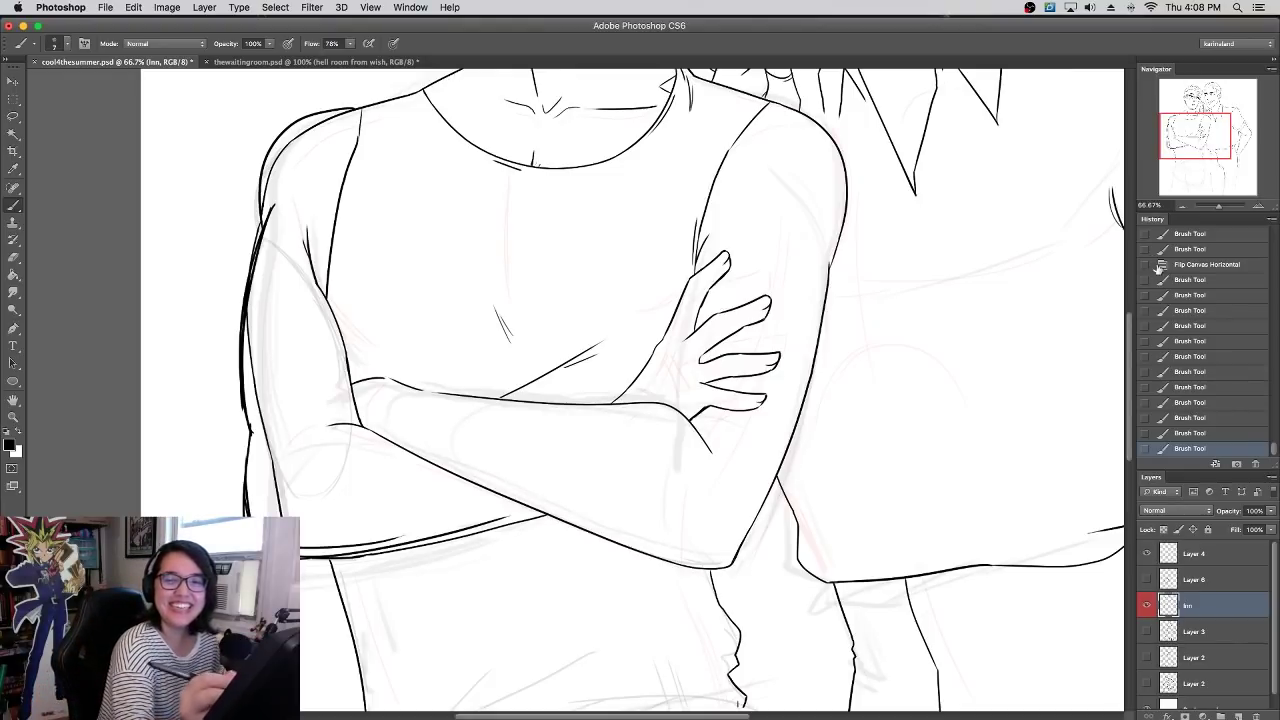
- Build up the rough correction lines around the crossed-arms figure's outer shoulder and down the upper arm
click(1181, 205)
drag(719, 343, 759, 370)
mouse_move(374, 318)
mouse_down()
mouse_move(398, 252)
mouse_move(431, 243)
mouse_up()
mouse_move(406, 253)
mouse_down()
mouse_move(458, 245)
mouse_move(371, 340)
mouse_move(412, 252)
mouse_move(441, 246)
mouse_move(408, 246)
mouse_move(446, 243)
mouse_up()
drag(412, 246, 452, 240)
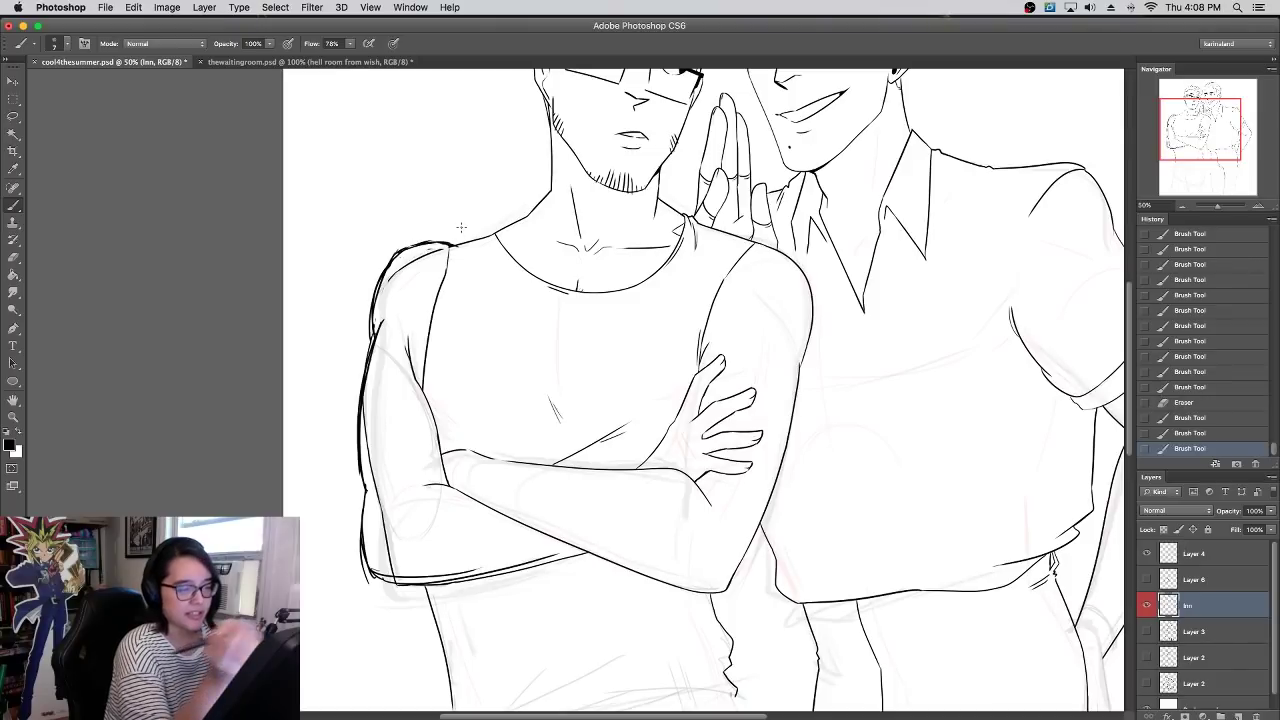
drag(368, 334, 362, 420)
- Strengthen the rough correction around the outer elbow and along the underside of its forearm
mouse_move(366, 484)
mouse_down()
mouse_move(374, 576)
mouse_move(386, 578)
mouse_up()
key(super+z)
drag(366, 488, 372, 574)
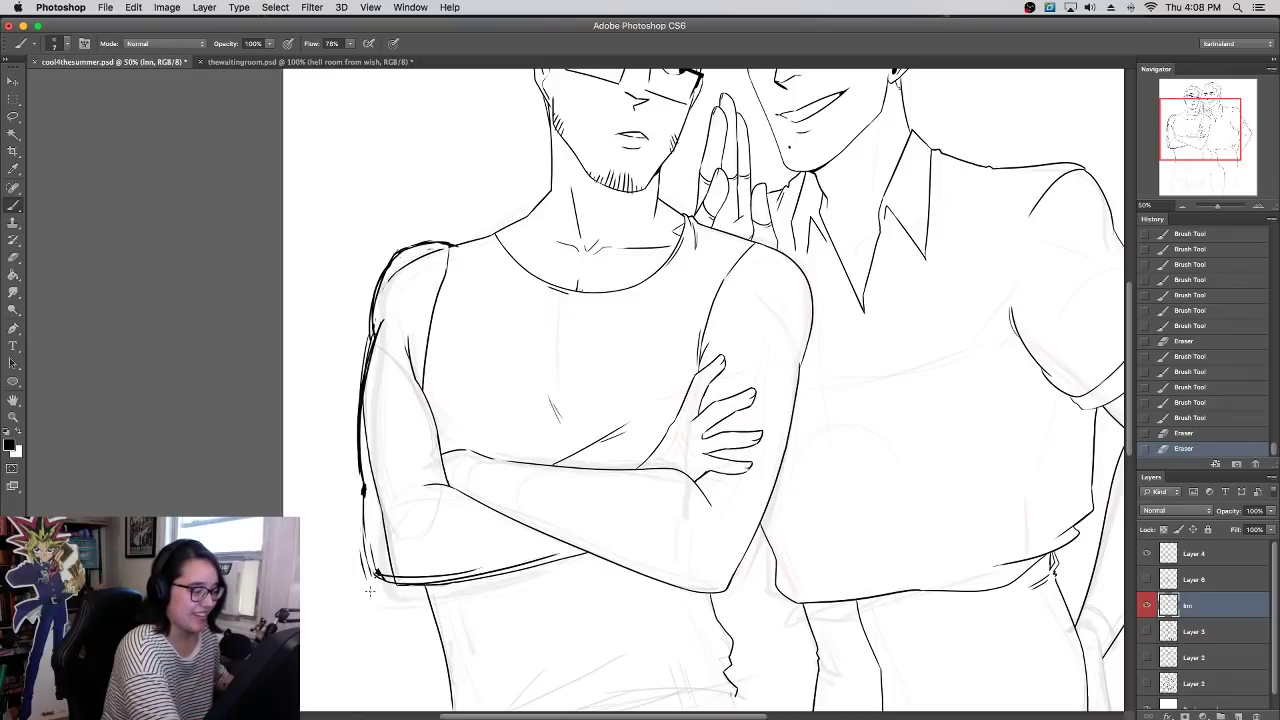
mouse_move(364, 492)
mouse_down()
mouse_move(372, 574)
mouse_move(388, 580)
mouse_up()
mouse_move(374, 572)
mouse_down()
mouse_move(434, 580)
mouse_move(576, 550)
mouse_up()
- Rough in corrected wrist and forearm edges across the crossed arms, including the elbow crease
mouse_move(677, 420)
mouse_down()
mouse_move(651, 486)
mouse_move(691, 487)
mouse_up()
mouse_move(618, 491)
mouse_down()
mouse_move(678, 495)
mouse_move(483, 494)
mouse_up()
key(super+z)
mouse_move(638, 471)
mouse_down()
mouse_move(432, 483)
mouse_move(400, 497)
mouse_move(462, 489)
mouse_up()
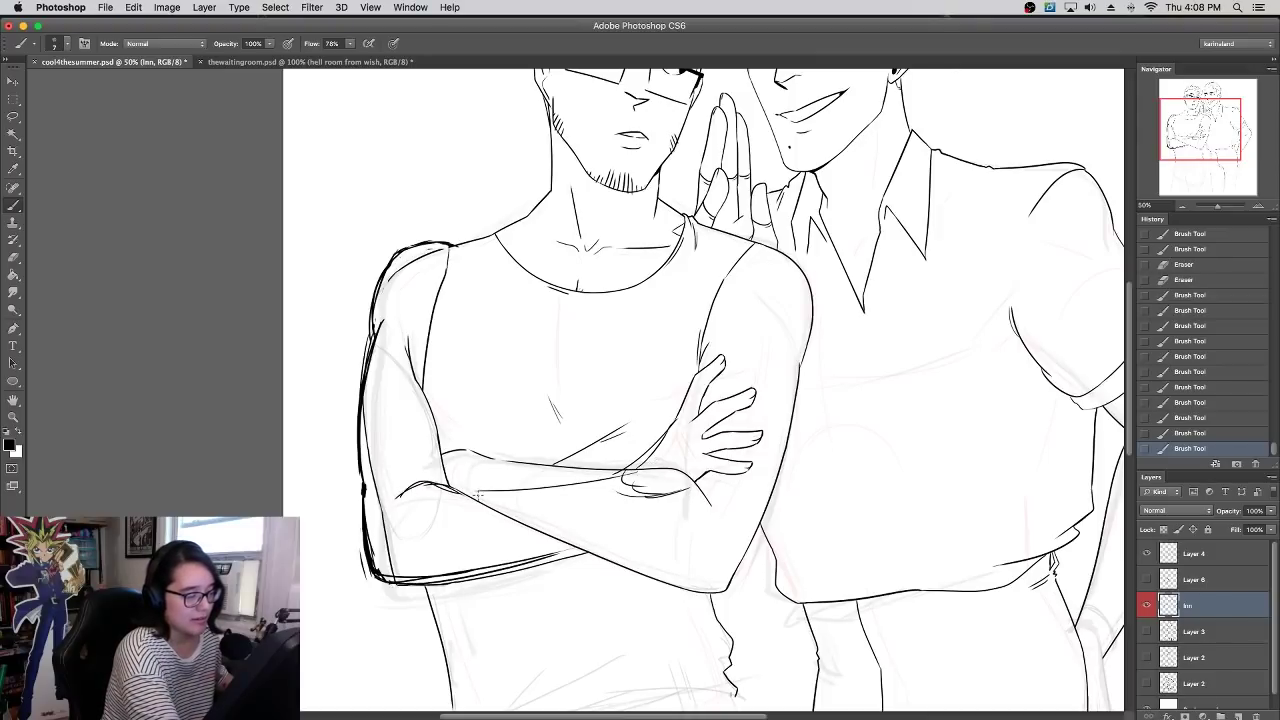
mouse_move(366, 496)
mouse_down()
mouse_move(382, 576)
mouse_move(576, 534)
mouse_up()
key(super+z)
drag(426, 580, 650, 515)
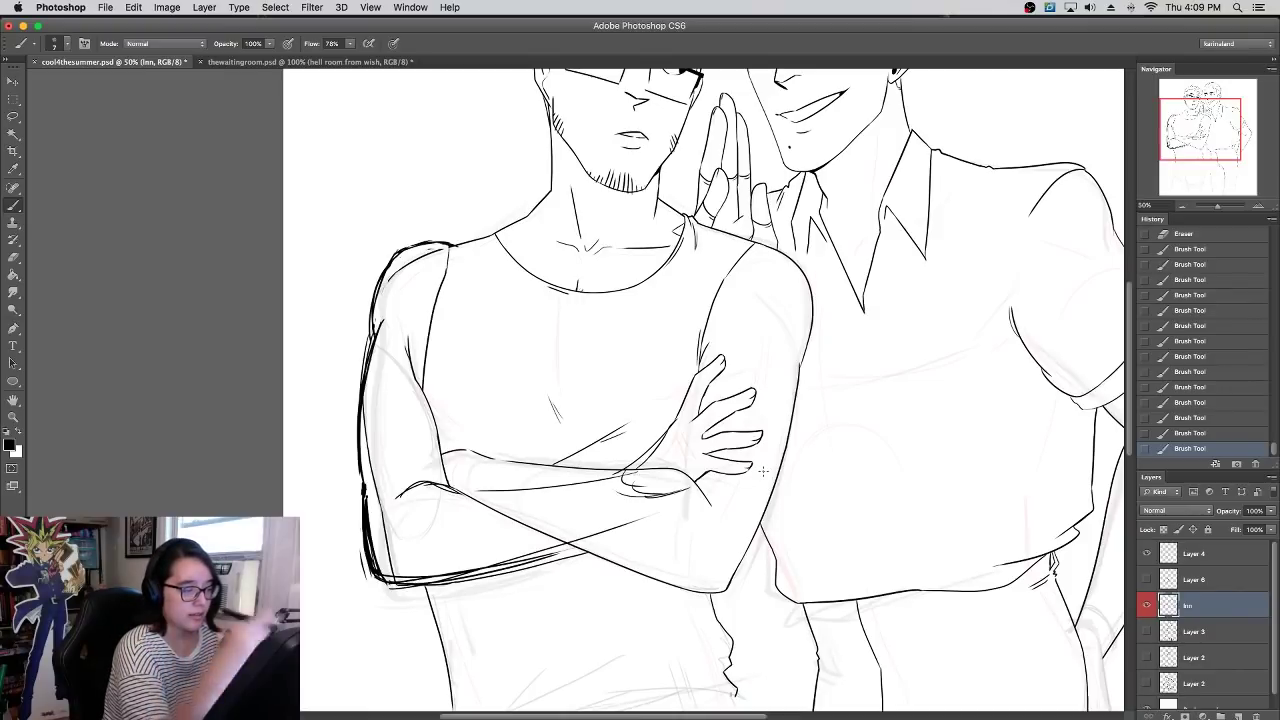
- Try to erase the old upper edge of the crossed forearm
key(e)
mouse_move(477, 462)
mouse_down()
mouse_move(492, 452)
mouse_move(604, 465)
mouse_up()
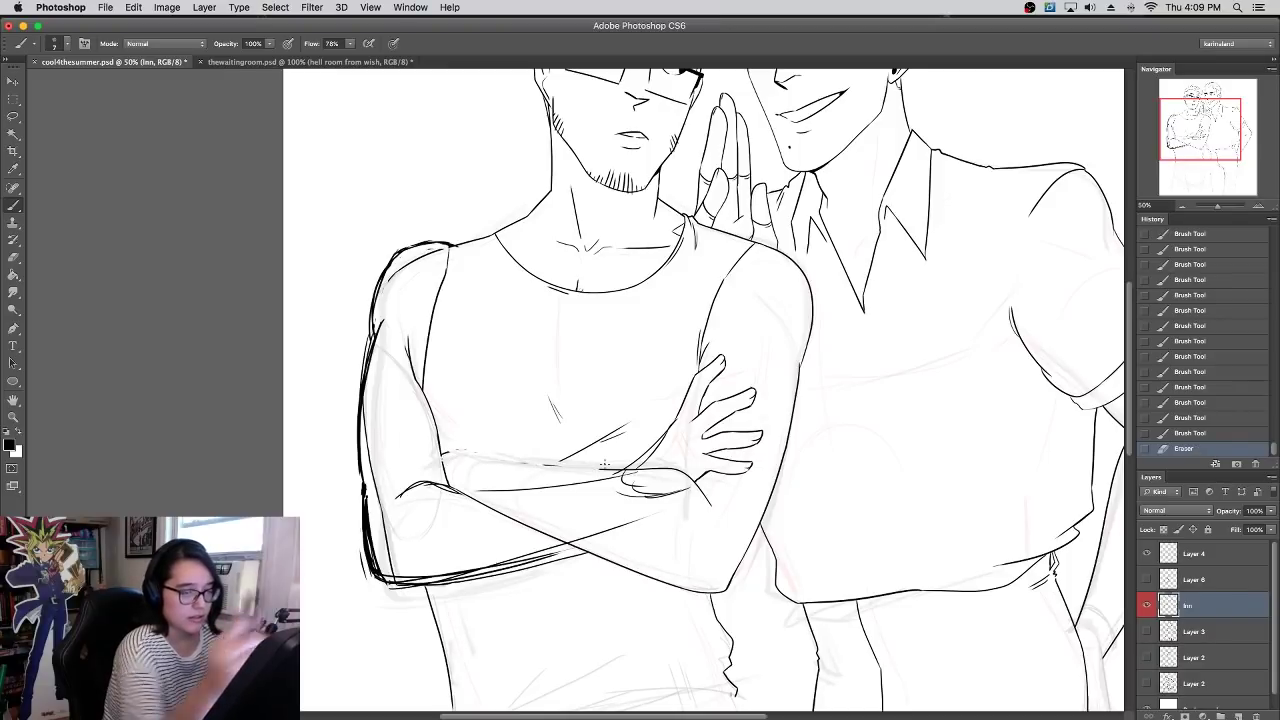
click(1188, 433)
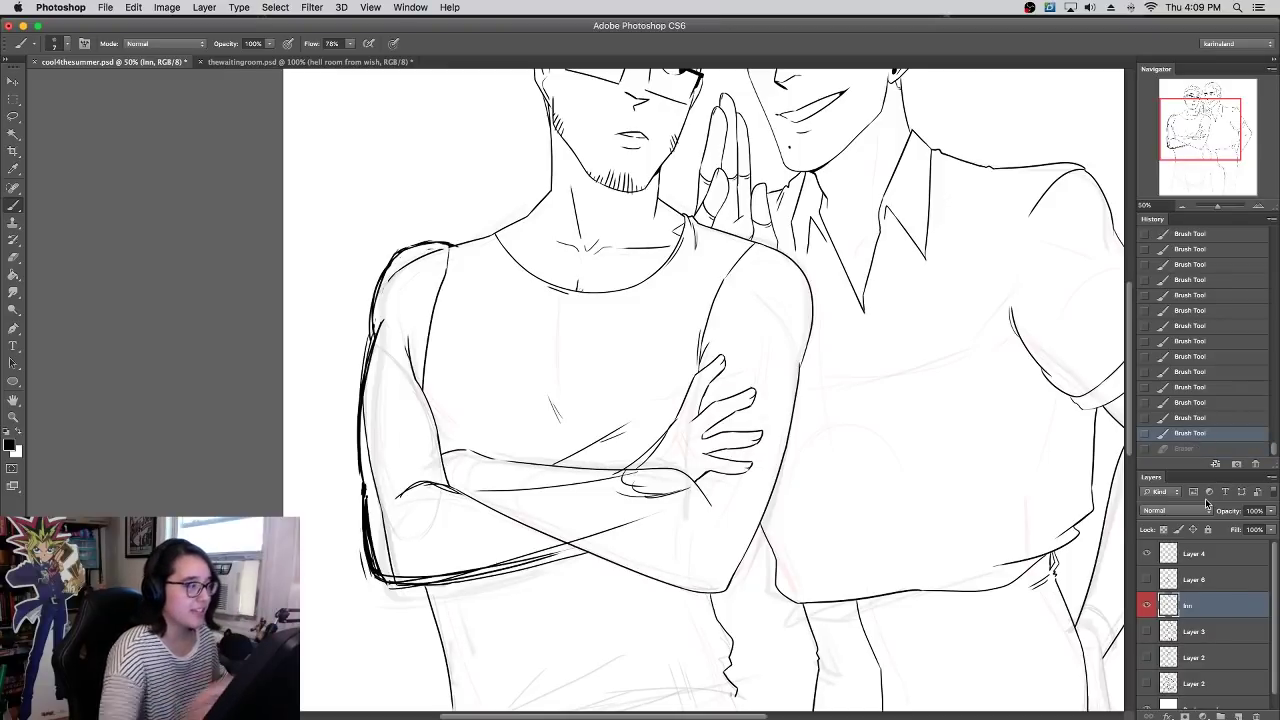
- Lasso and copy the roughly corrected arms, restoring the history to the Flip Canvas Horizontal state before the rough strokes
key(l)
mouse_move(333, 205)
mouse_down()
mouse_move(314, 509)
mouse_move(481, 205)
mouse_up()
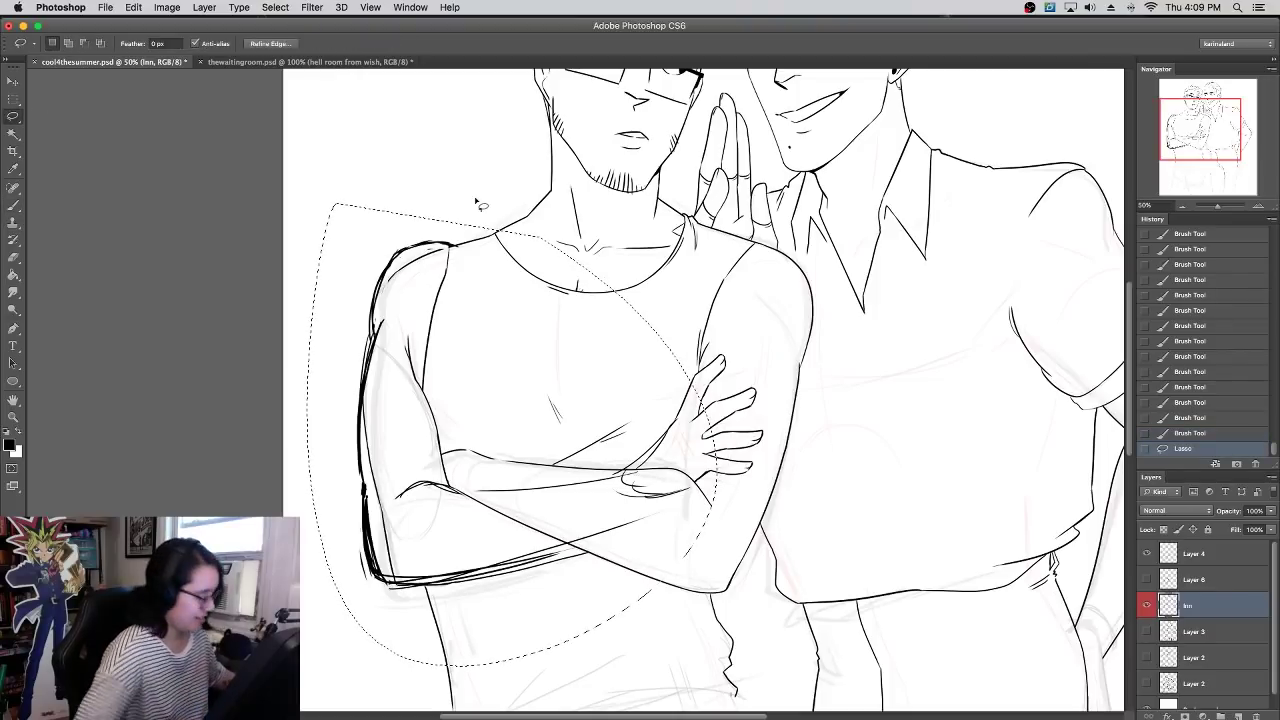
scroll(1236, 352, up, 2)
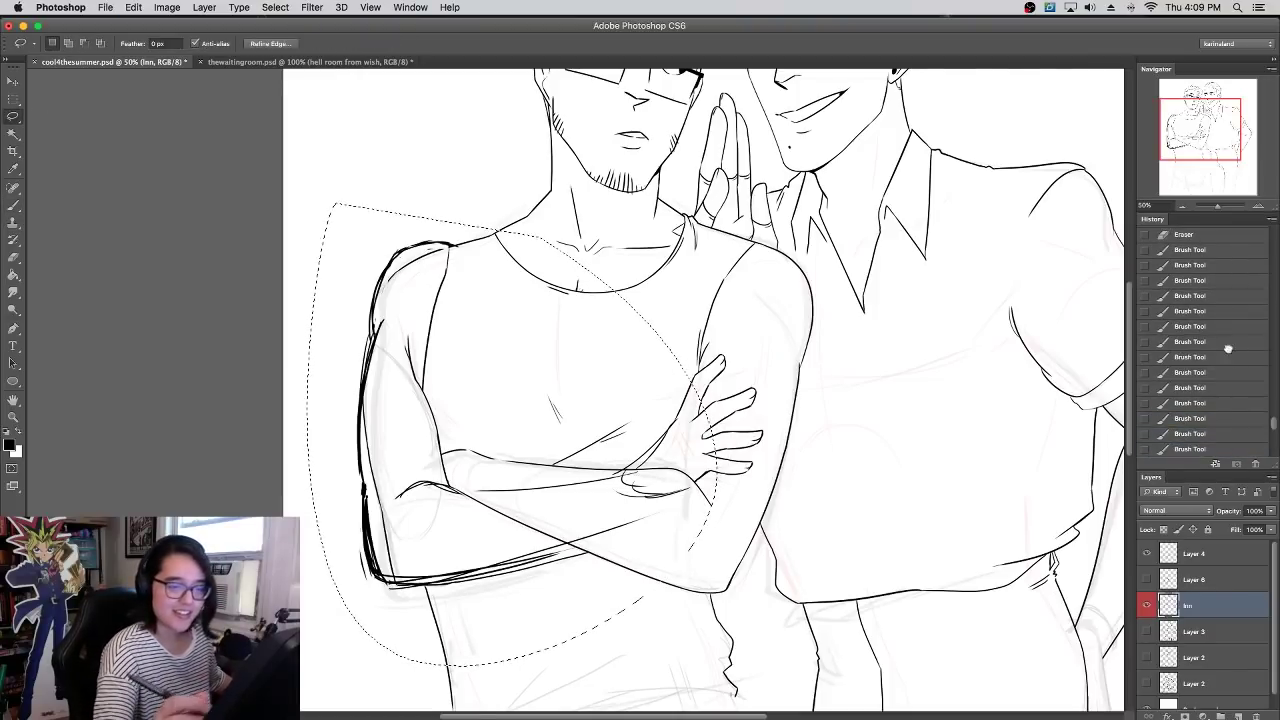
click(1236, 352)
scroll(1266, 425, down, 3)
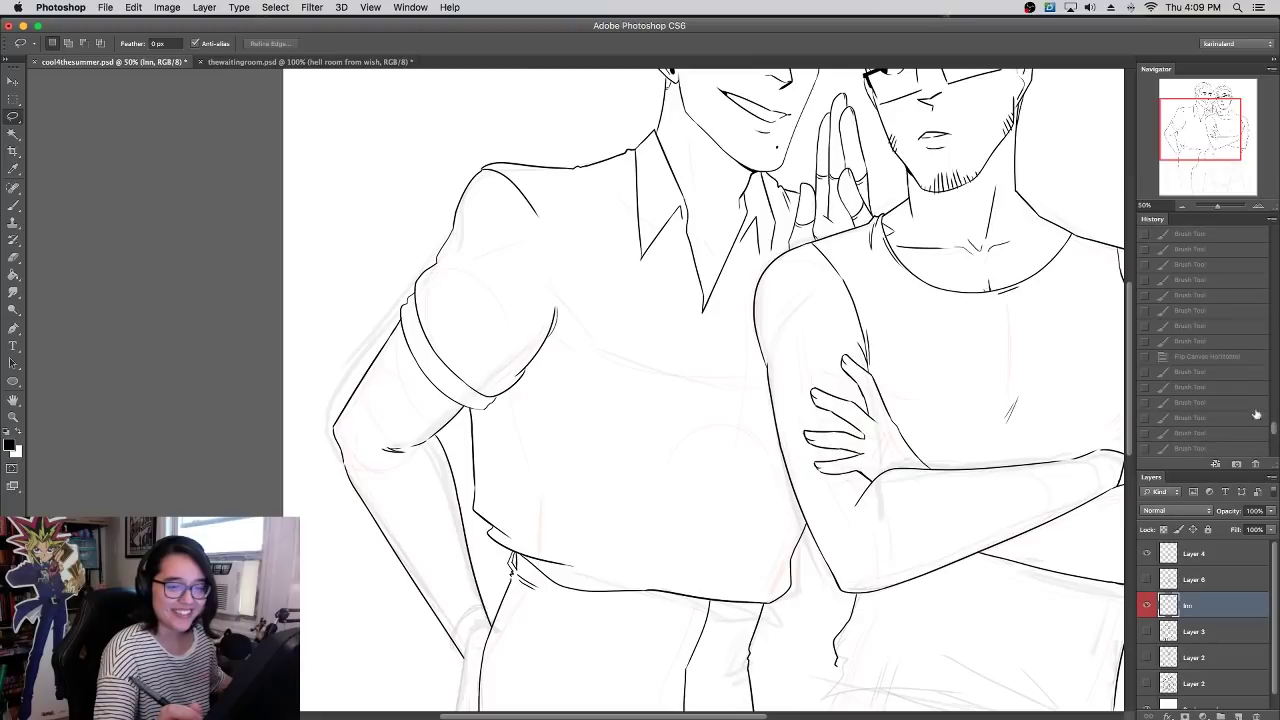
click(1208, 357)
- Paste the copied arm corrections in place on a new layer and set its opacity to 30%
click(133, 7)
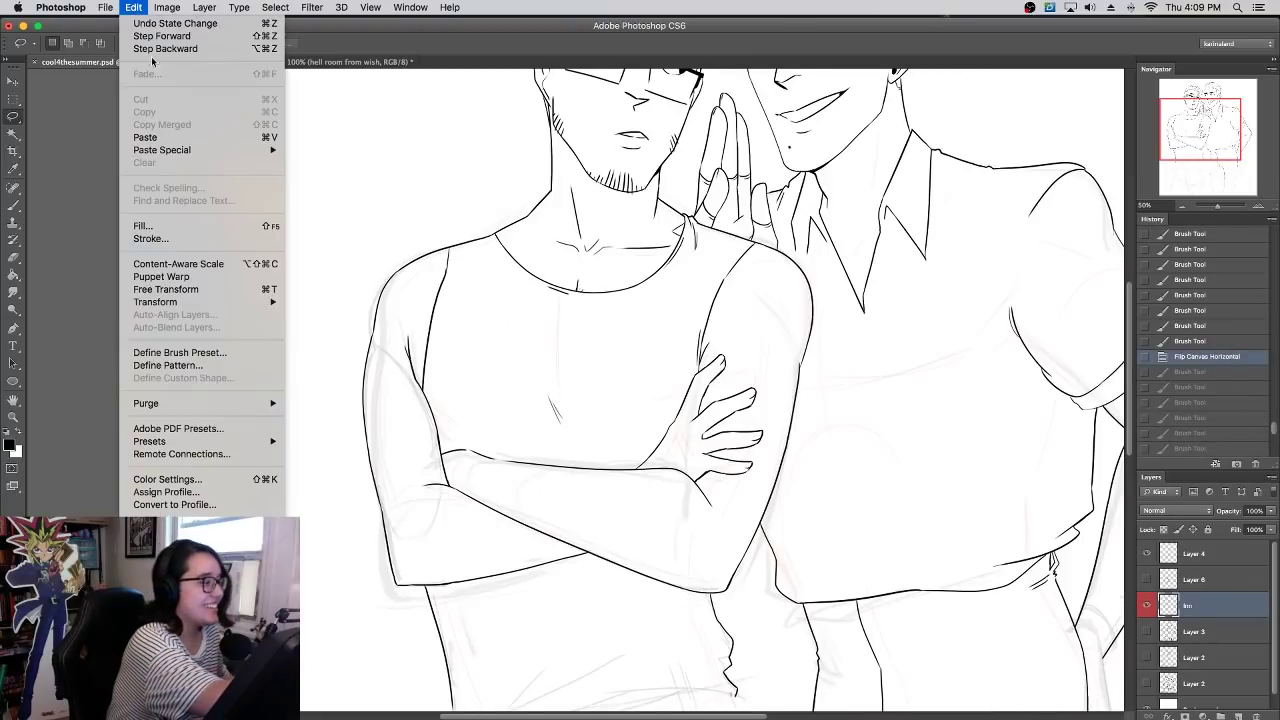
mouse_move(165, 149)
click(345, 155)
key(v)
drag(1272, 515, 1224, 530)
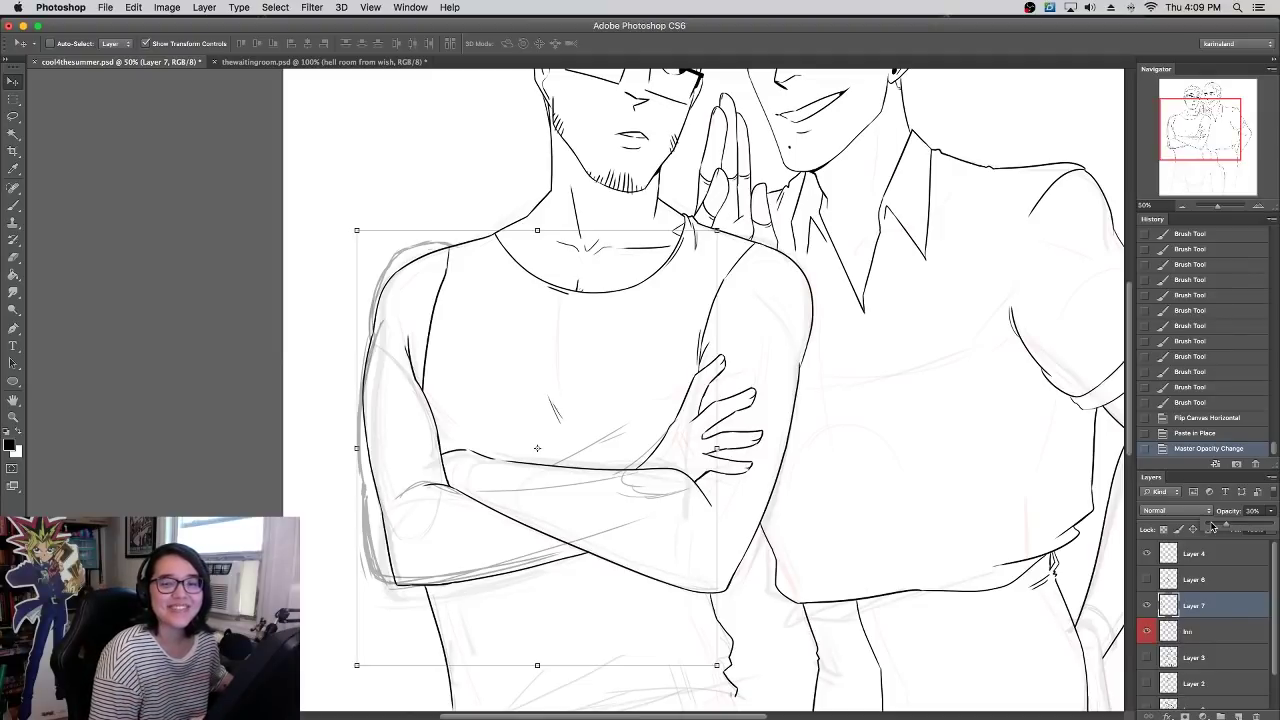
- Hide Layer 4 and erase the old outer arm and shoulder line of the crossed-arms figure on the ink layer
key(b)
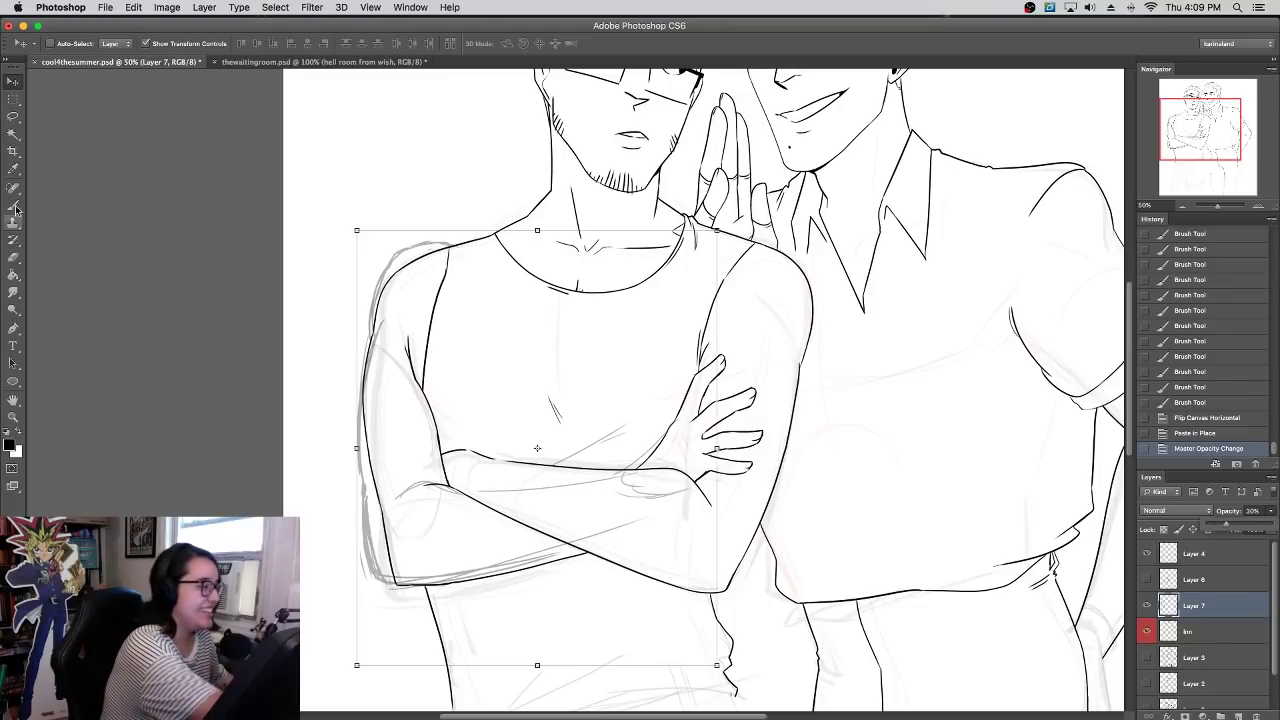
click(1147, 555)
click(1187, 635)
drag(397, 582, 385, 526)
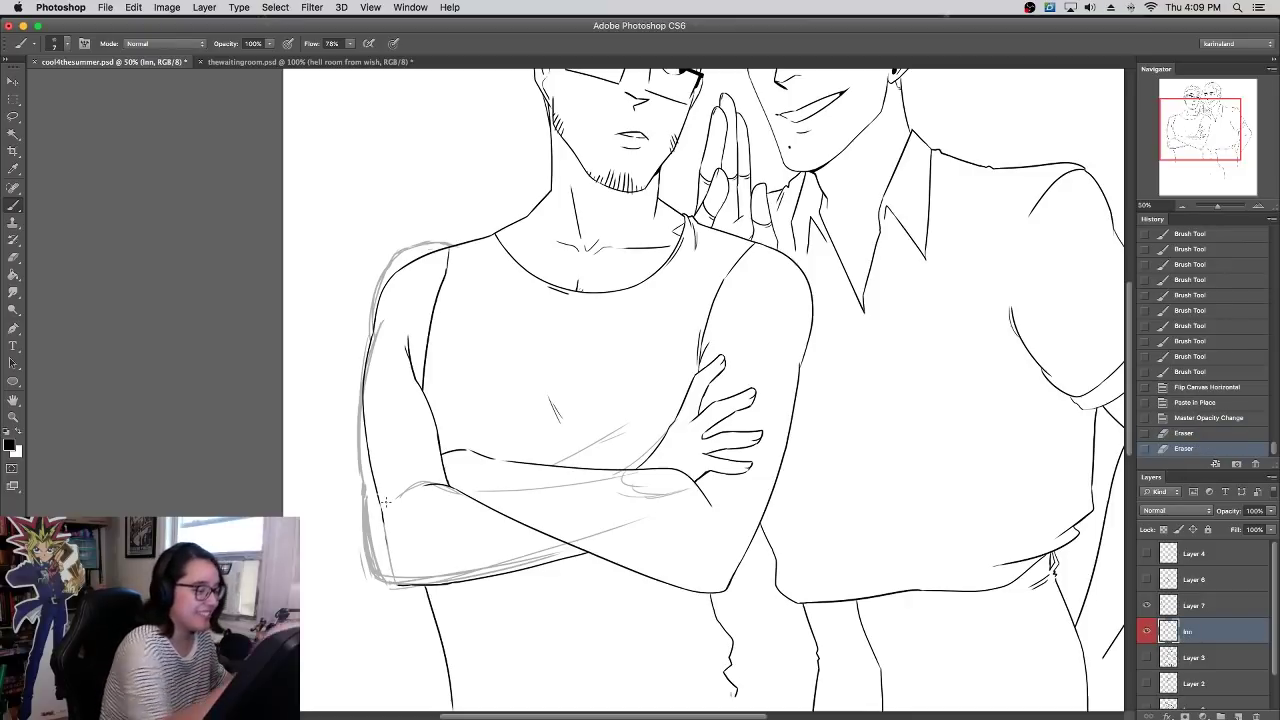
key(super+z)
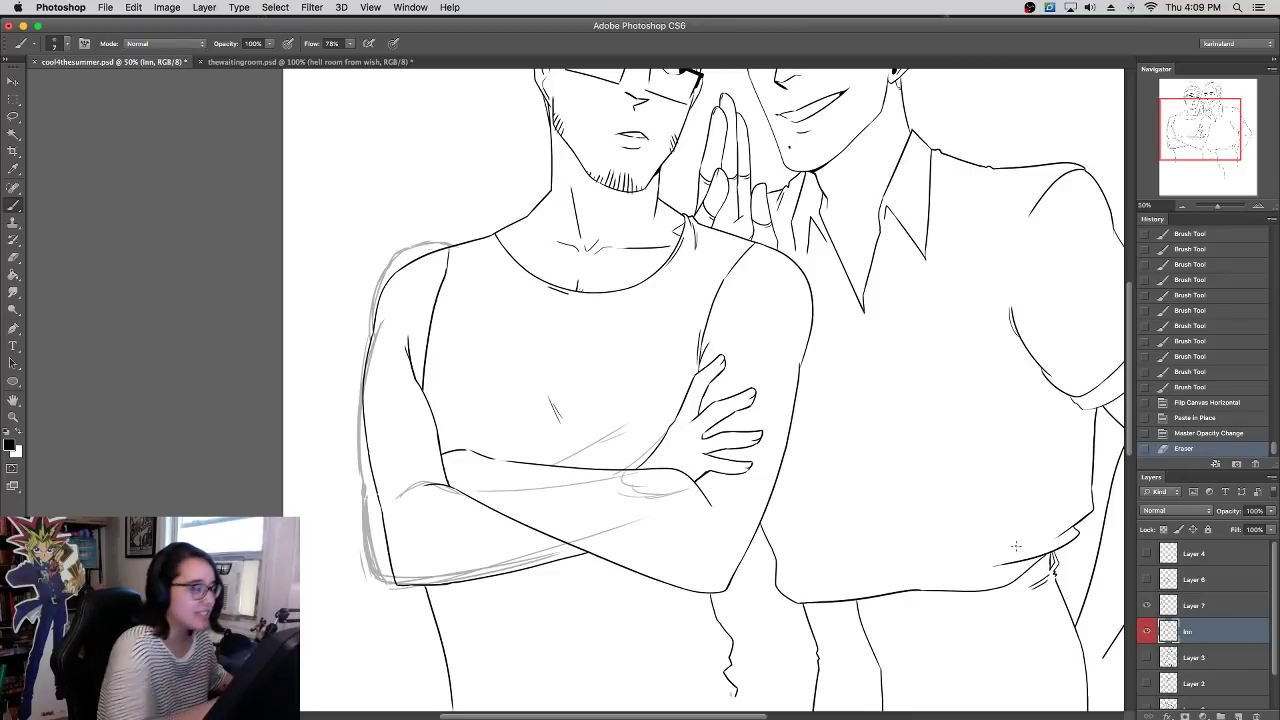
click(15, 258)
right_click(422, 548)
click(487, 415)
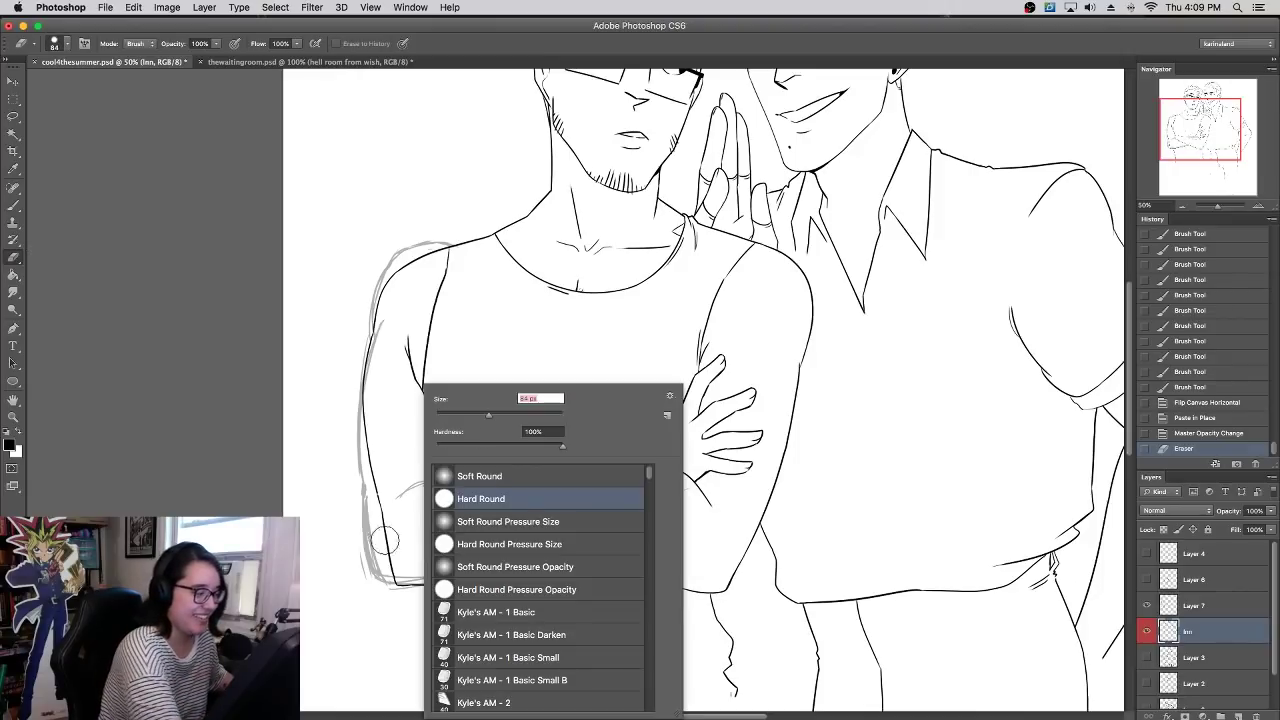
mouse_move(395, 574)
mouse_down()
mouse_move(376, 322)
mouse_move(403, 270)
mouse_move(450, 203)
mouse_up()
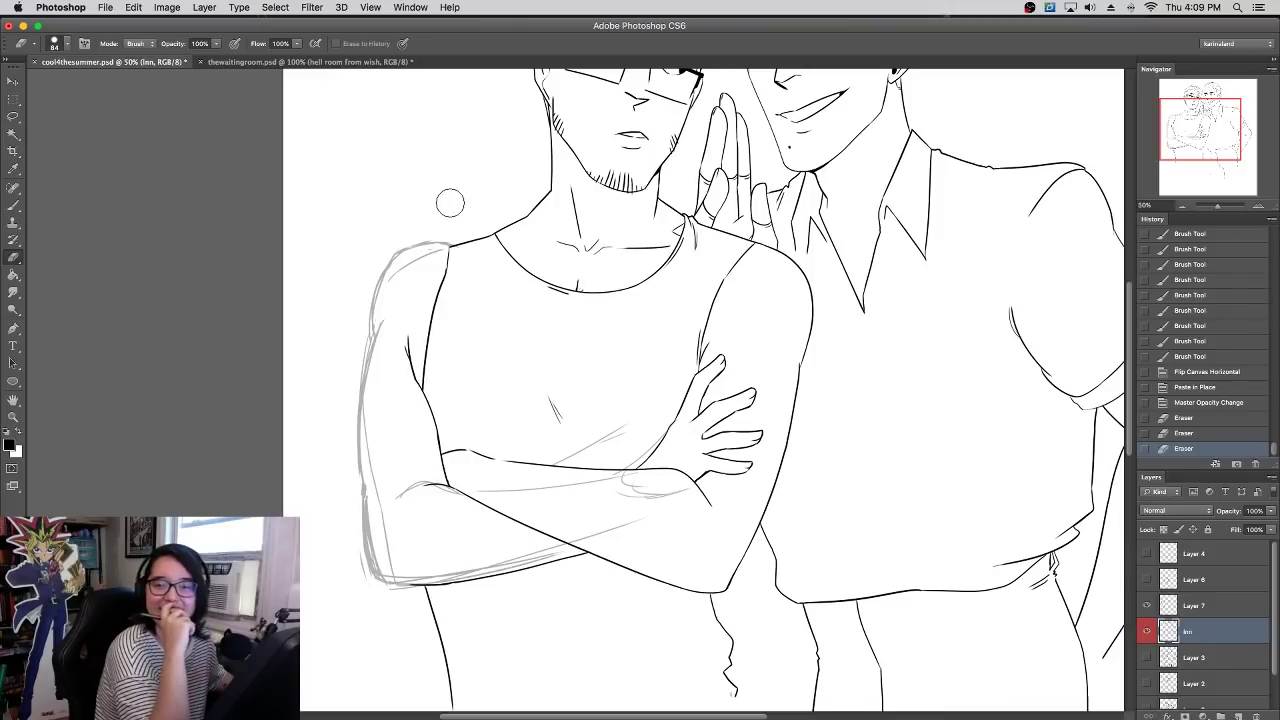
- Erase the old ink along the underside of the crossed forearm and around the outer elbow
scroll(489, 378, up, 2)
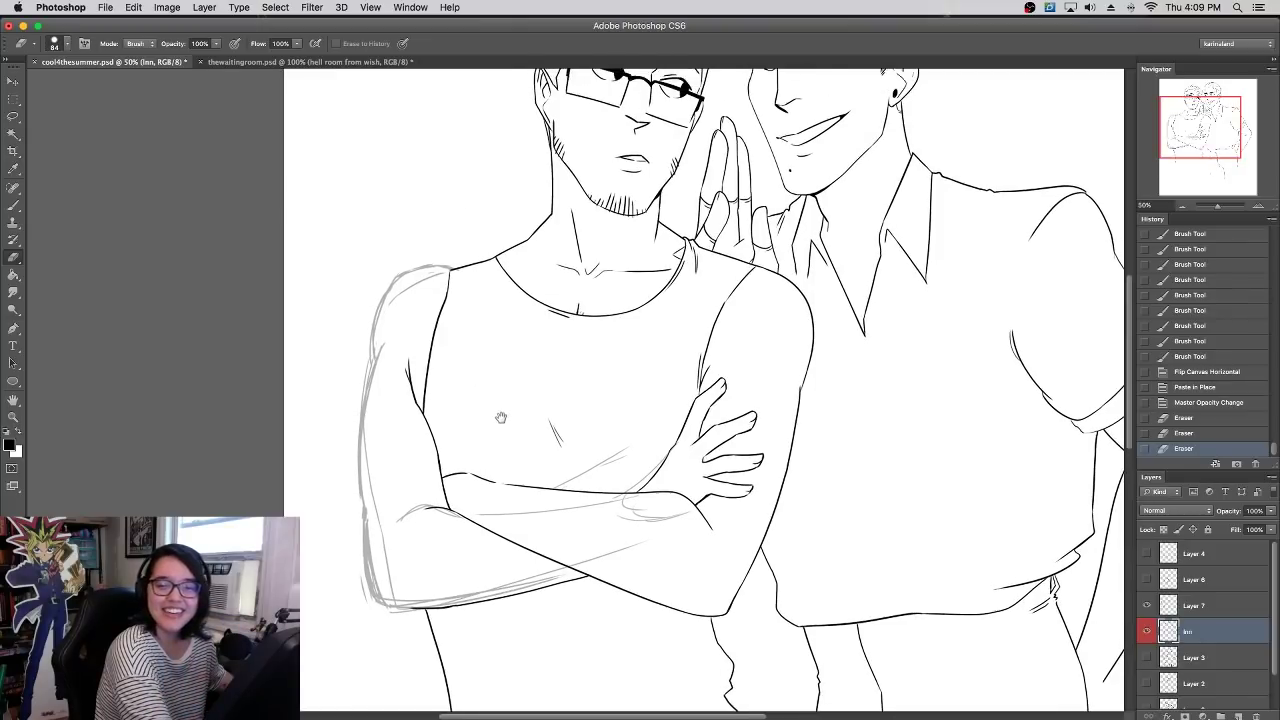
mouse_move(430, 607)
mouse_down()
mouse_move(579, 594)
mouse_move(549, 590)
mouse_up()
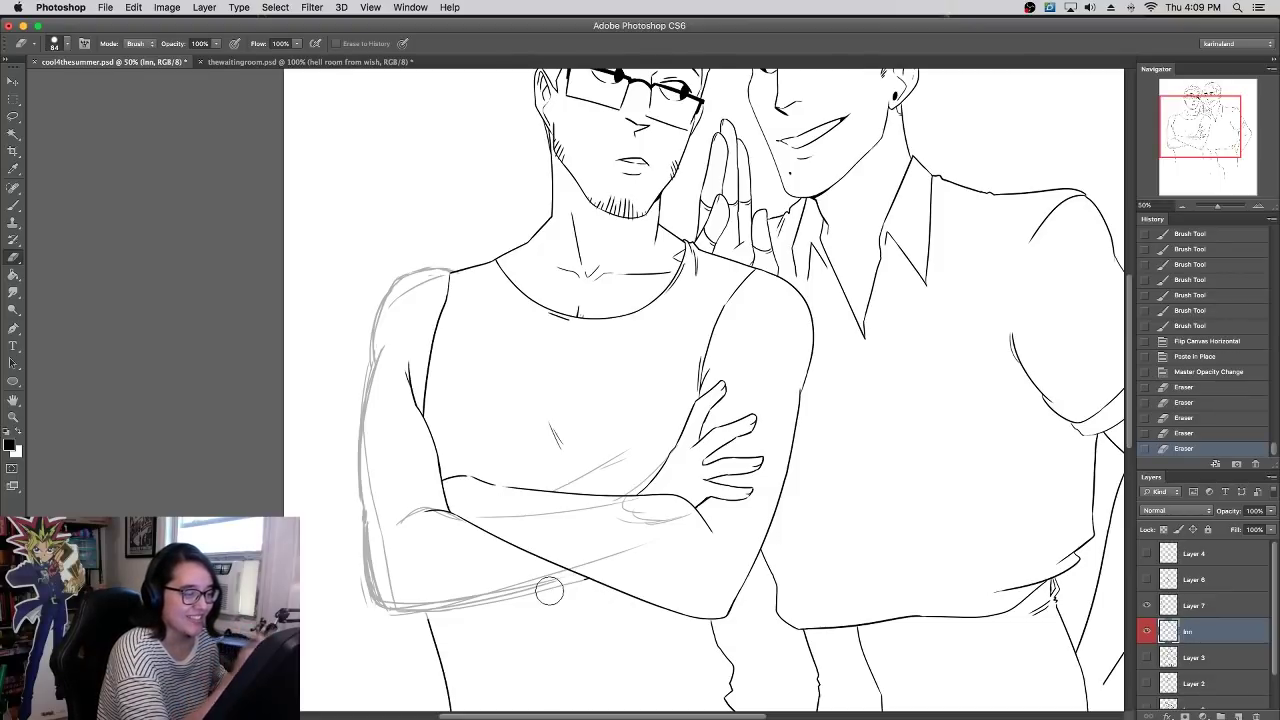
click(389, 569)
drag(389, 569, 382, 496)
- Erase the leftover duplicate lines inside the outer arm on Layer 7 and set that layer's opacity to 13%
click(1197, 607)
drag(389, 549, 395, 588)
drag(386, 418, 384, 440)
drag(383, 349, 400, 350)
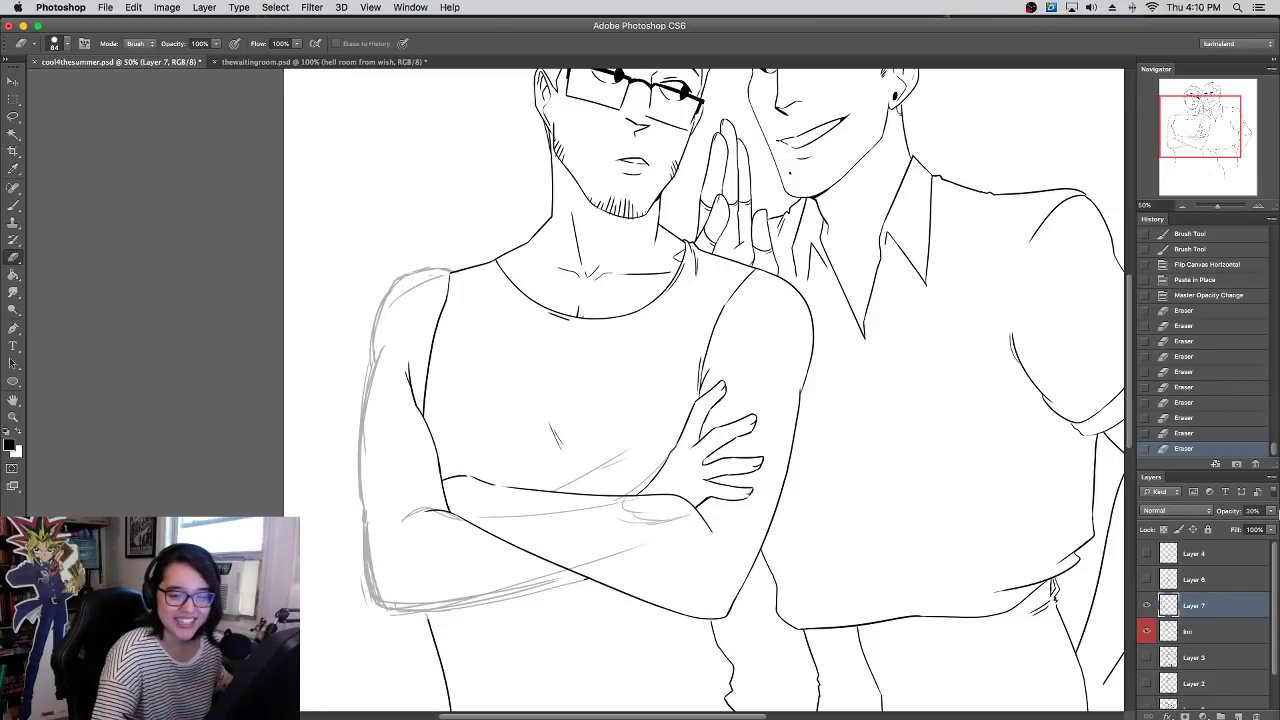
drag(1272, 516, 1217, 527)
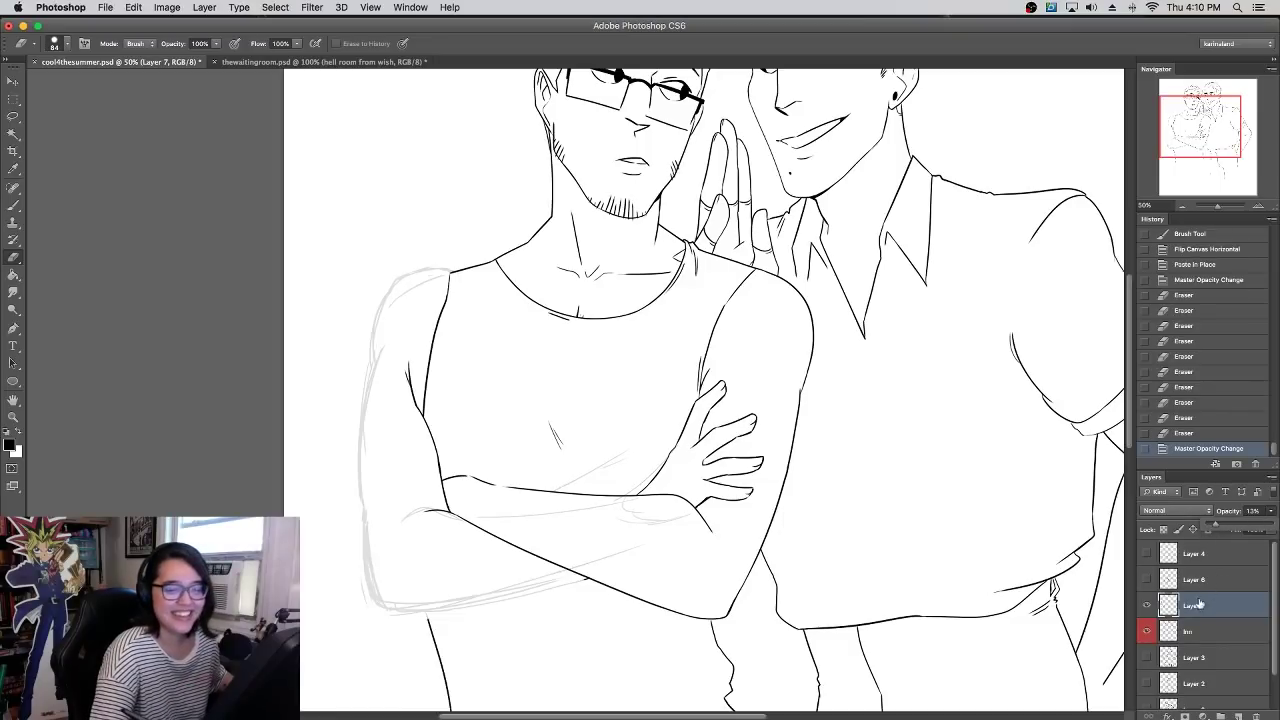
- Ink the rounded curve of the crossed-arms figure's outer shoulder on the ink layer, following the faint correction
click(1194, 633)
mouse_move(698, 280)
mouse_down()
mouse_move(694, 297)
mouse_move(544, 406)
mouse_up()
mouse_move(762, 690)
mouse_down()
mouse_move(775, 331)
mouse_move(752, 441)
mouse_move(754, 343)
mouse_move(749, 503)
mouse_up()
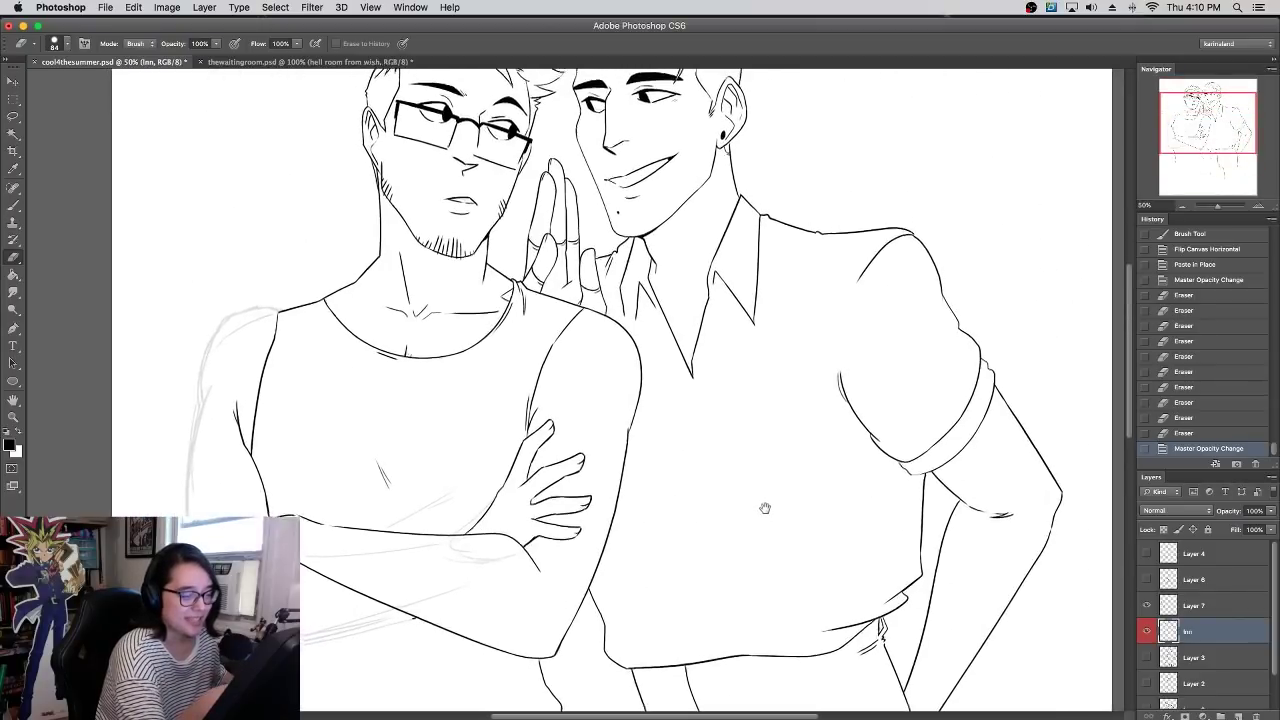
drag(760, 424, 757, 289)
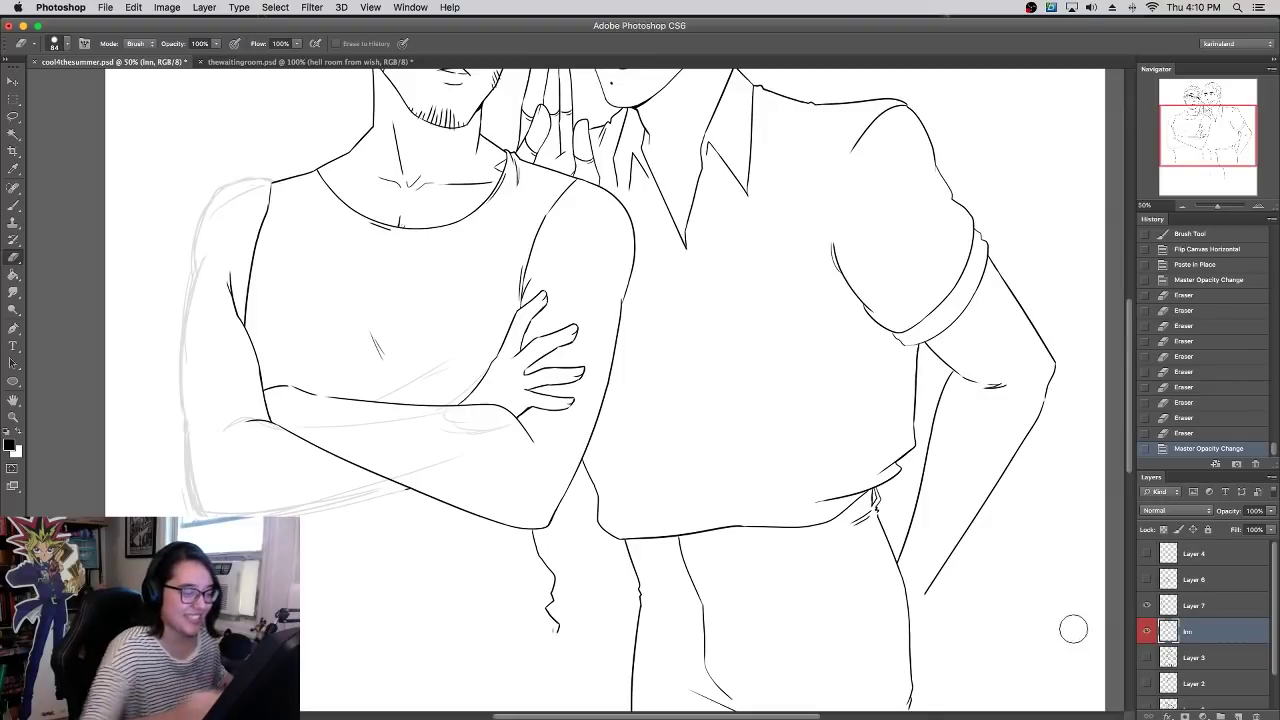
click(14, 205)
drag(722, 183, 798, 418)
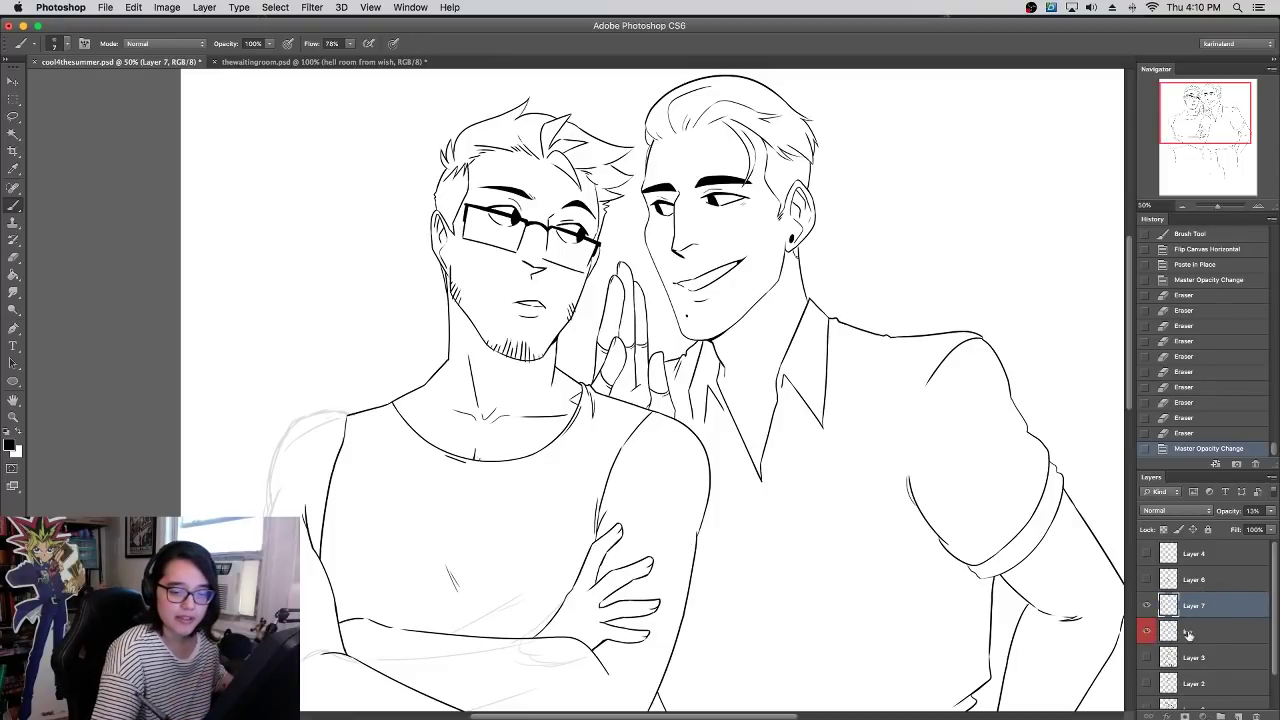
key(super+equal)
drag(543, 366, 861, 294)
drag(484, 480, 505, 372)
key(super+z)
drag(590, 350, 506, 370)
key(super+z)
mouse_move(481, 470)
mouse_down()
mouse_move(508, 373)
mouse_move(532, 352)
mouse_up()
key(super+z)
mouse_move(491, 408)
mouse_down()
mouse_move(546, 350)
mouse_move(588, 351)
mouse_up()
key(super+z)
key(super+z)
key(super+z)
key(super+z)
key(super+z)
key(super+z)
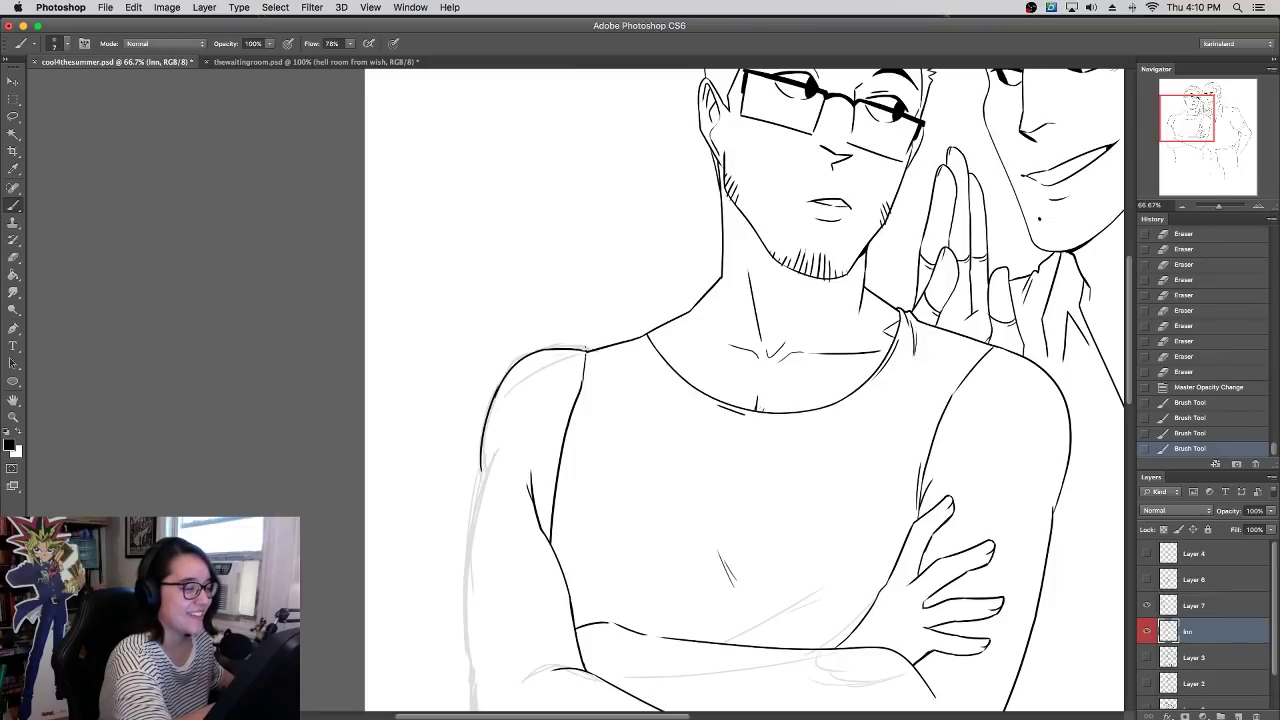
- Ink the outer edge of the upper arm from the shoulder curve down toward the elbow
scroll(817, 155, down, 5)
scroll(817, 155, right, 2)
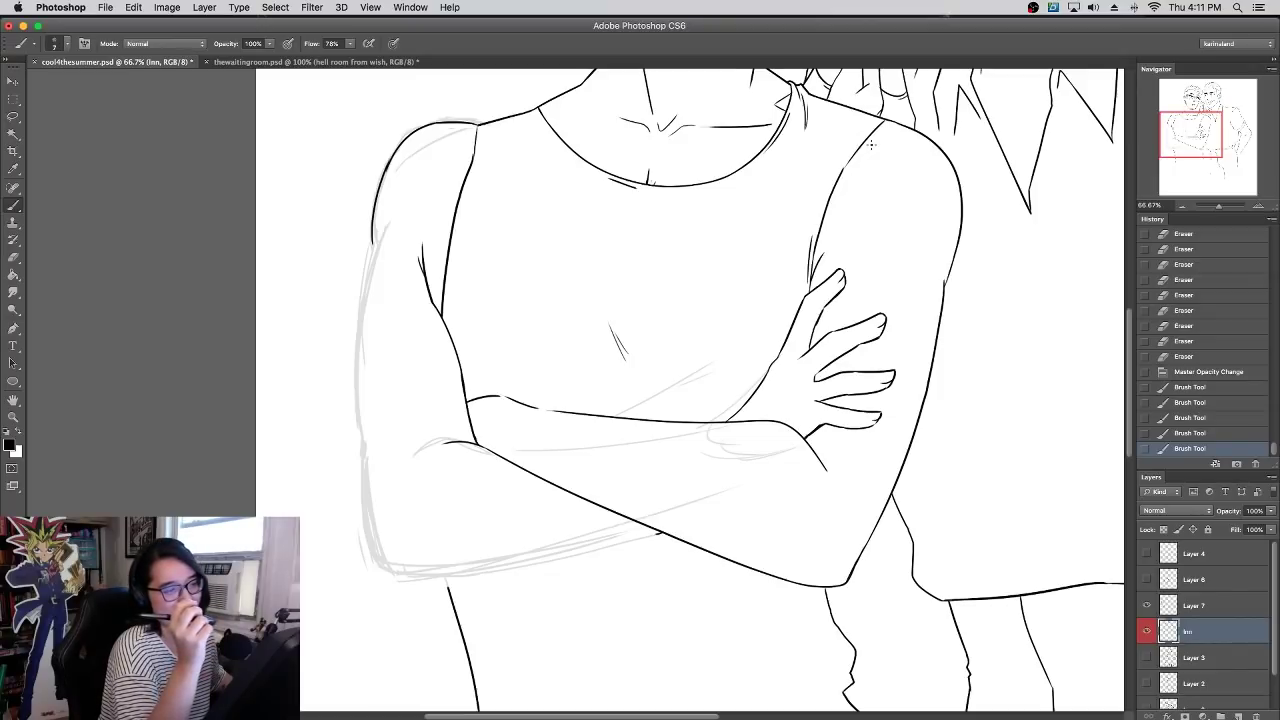
drag(374, 240, 362, 490)
key(super+z)
mouse_move(374, 238)
mouse_down()
mouse_move(362, 398)
mouse_move(380, 505)
mouse_up()
key(super+z)
drag(374, 242, 378, 486)
key(super+z)
drag(374, 242, 363, 460)
- Rough in a tighter elbow for the arm beside the other figure on Layer 7, covering forearm underside and upper arm
click(1193, 606)
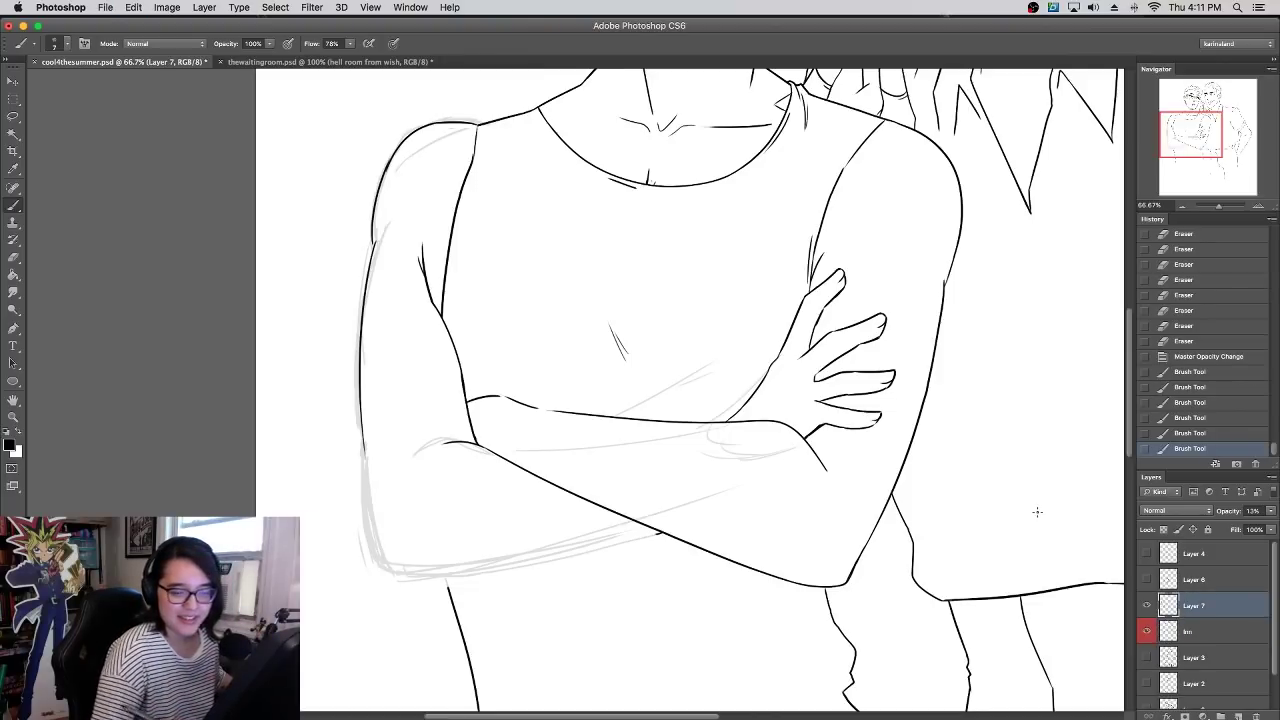
drag(812, 446, 866, 522)
drag(617, 512, 798, 568)
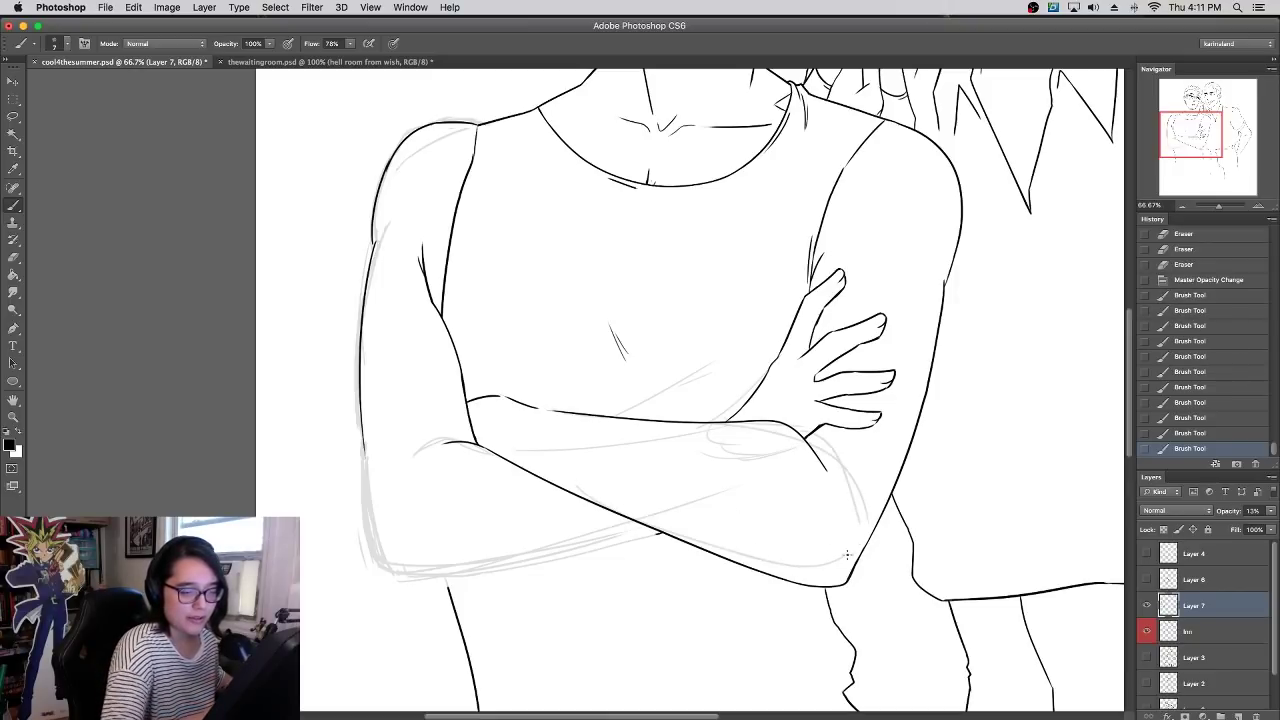
drag(854, 558, 917, 388)
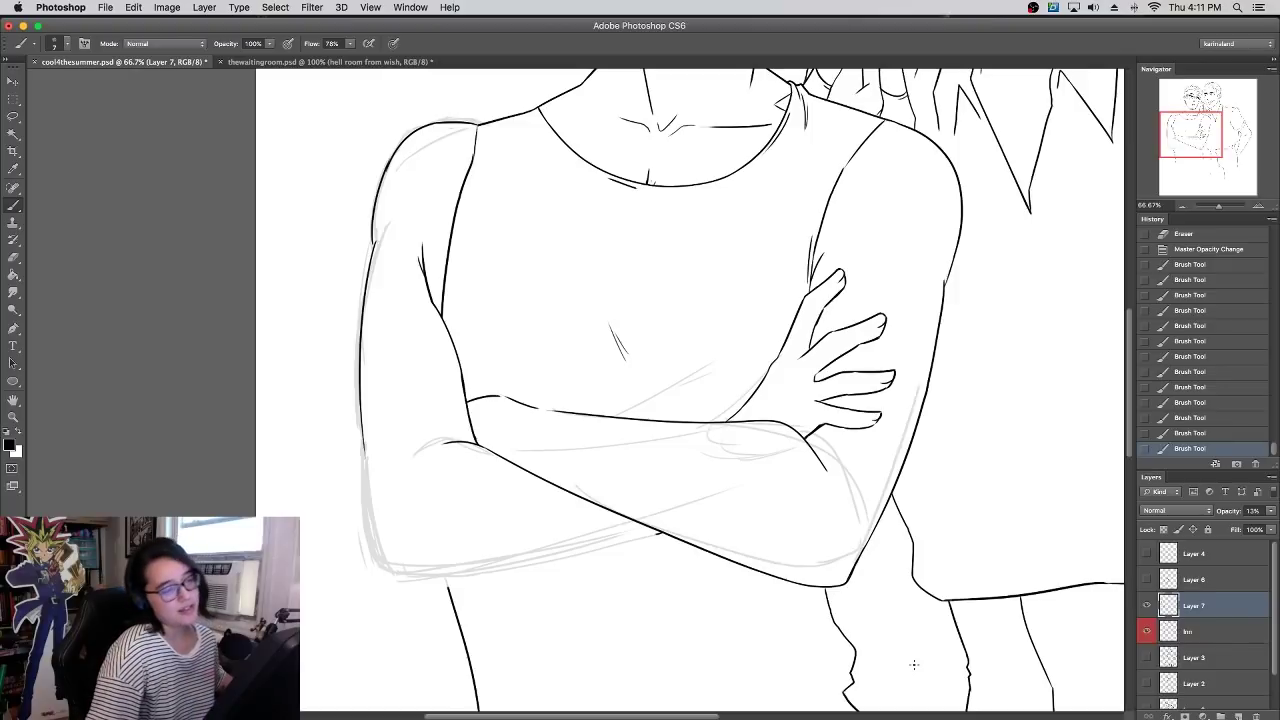
- Erase the old elbow corner beside the other figure on the ink layer and re-ink the forearm's lower edge
click(1208, 637)
mouse_move(674, 526)
mouse_down()
mouse_move(674, 540)
mouse_move(846, 563)
mouse_move(860, 548)
mouse_move(712, 556)
mouse_up()
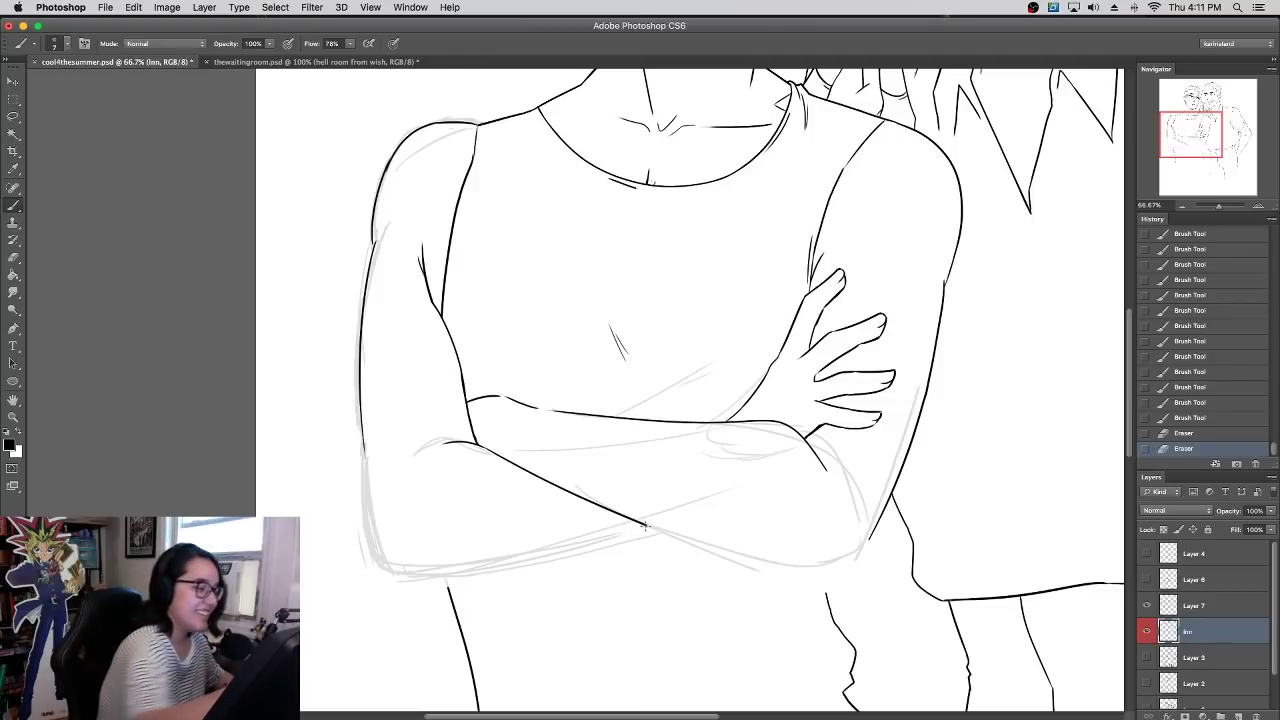
drag(645, 523, 791, 568)
key(super+z)
drag(637, 519, 759, 557)
key(super+z)
drag(641, 521, 774, 567)
key(super+z)
drag(641, 522, 784, 565)
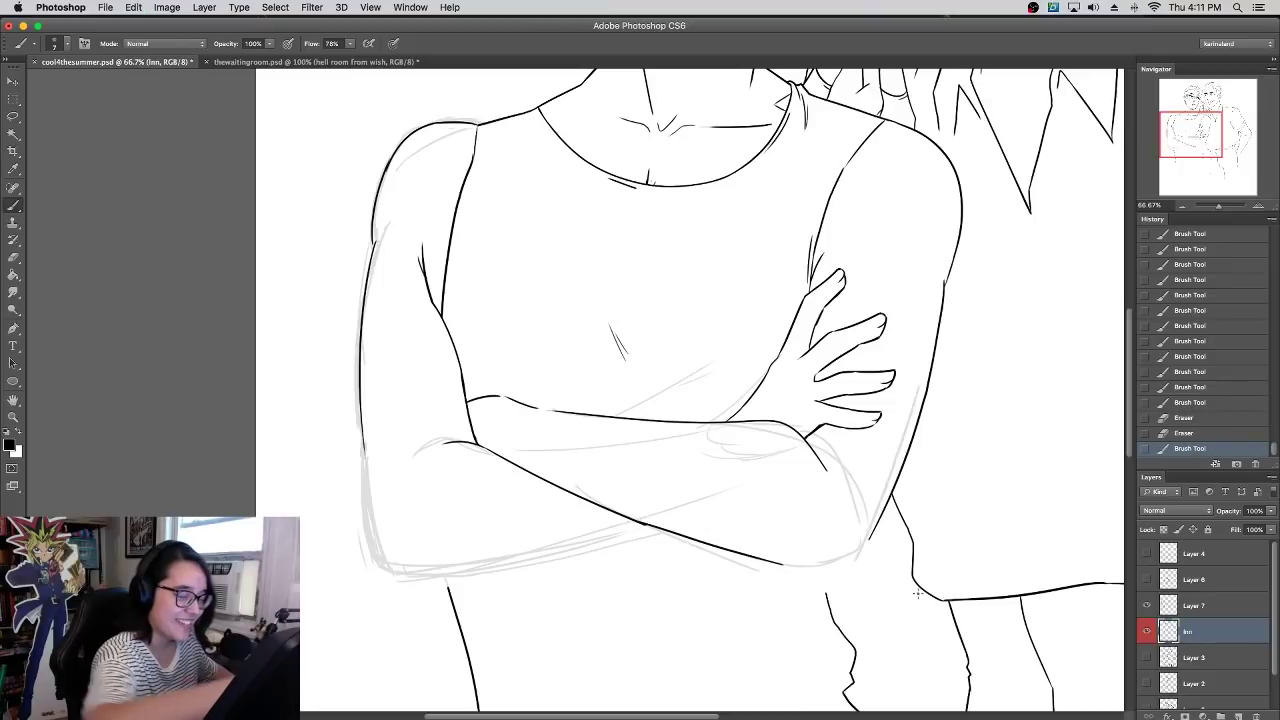
key(ctrl+z)
mouse_move(641, 521)
mouse_down()
mouse_move(822, 576)
mouse_move(736, 558)
mouse_move(800, 573)
mouse_move(855, 559)
mouse_move(850, 575)
mouse_up()
key(super+z)
key(super+z)
key(super+z)
mouse_move(774, 567)
mouse_down()
mouse_move(838, 564)
mouse_move(903, 539)
mouse_move(853, 561)
mouse_up()
key(super+z)
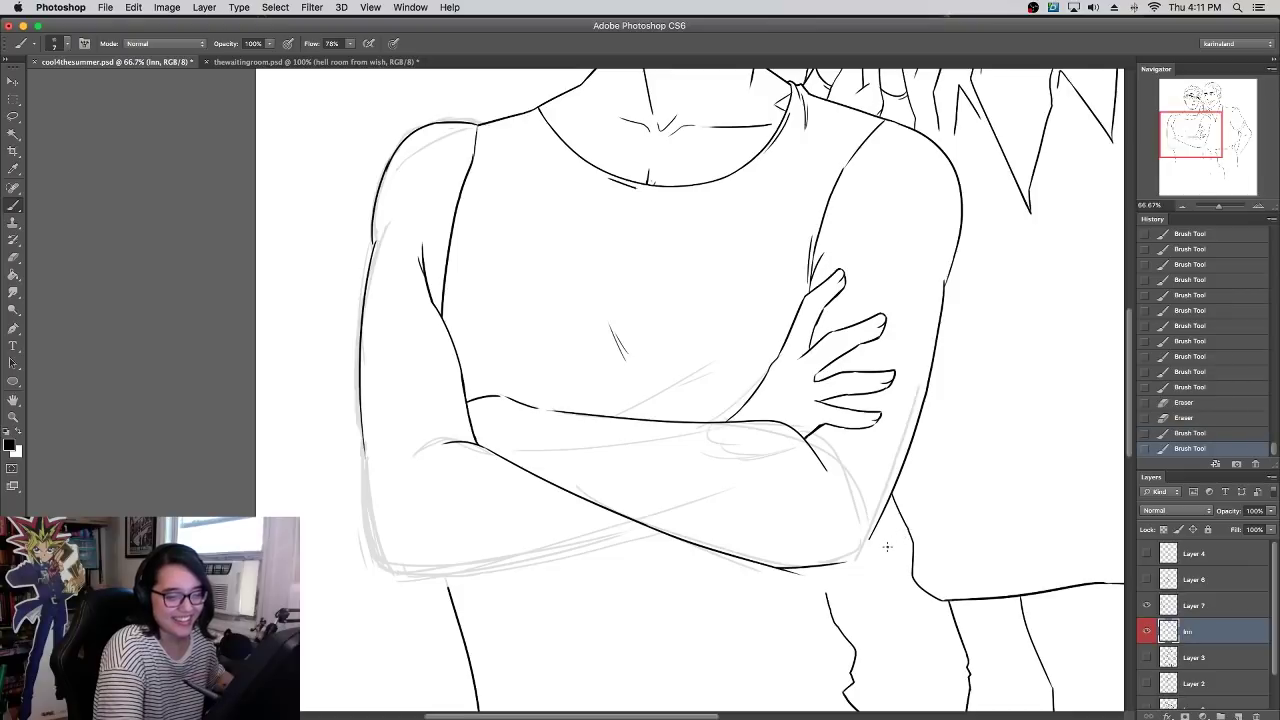
key(super+z)
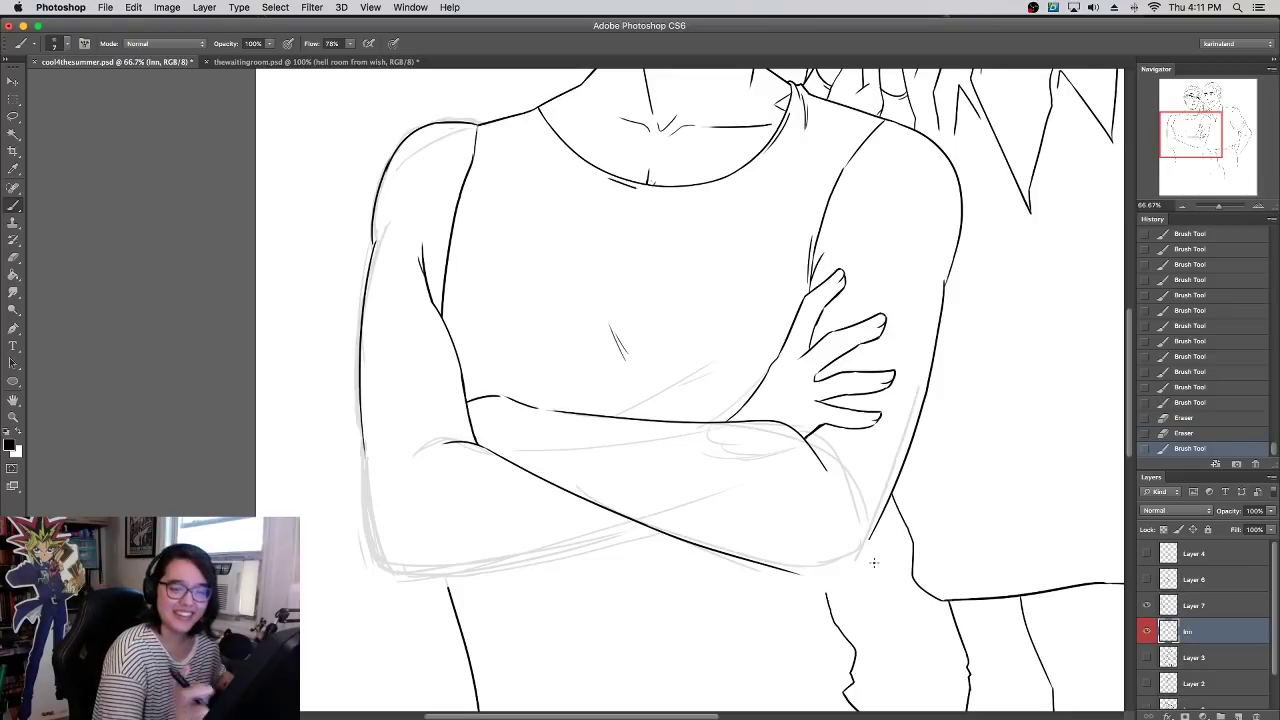
- Extend the inked outer arm line down to the outer elbow
drag(372, 510, 378, 546)
key(super+z)
drag(364, 452, 390, 566)
key(super+z)
key(super+z)
key(super+z)
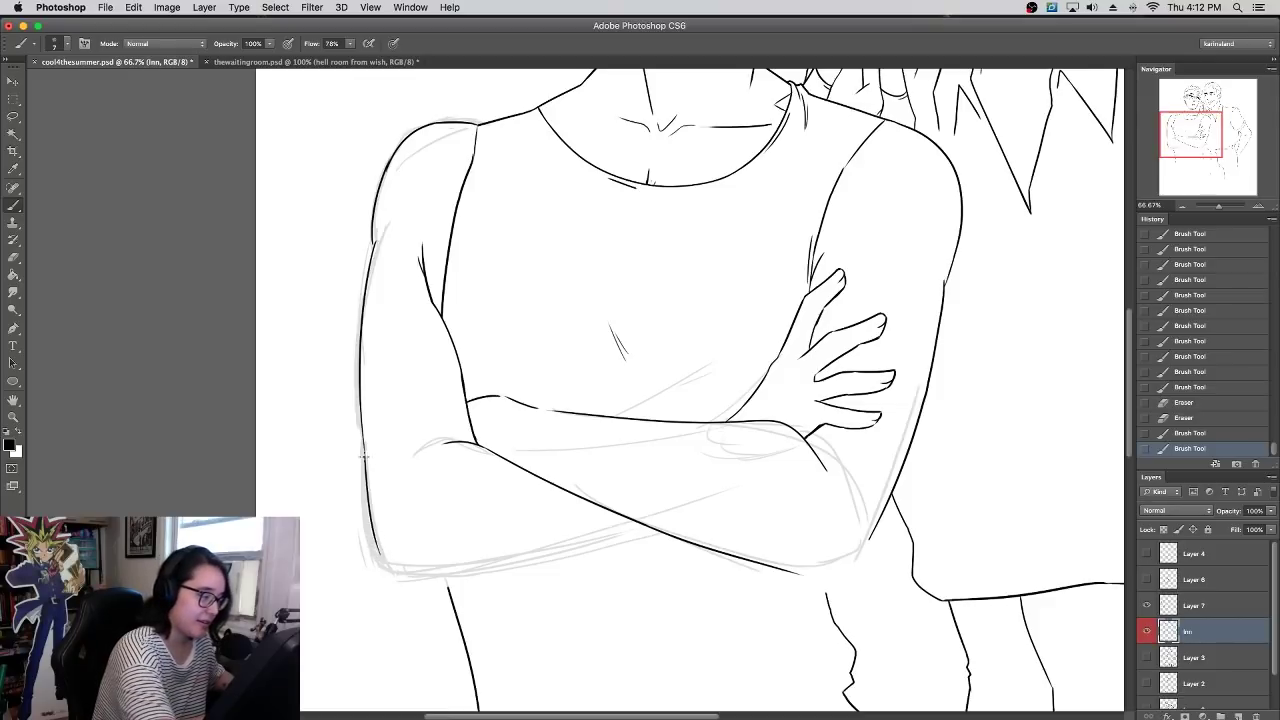
drag(364, 494, 362, 452)
- Ink the rounded outer elbow corner and the underside of its forearm up to the crossing arm
mouse_move(381, 553)
mouse_down()
mouse_move(526, 552)
mouse_move(627, 531)
mouse_up()
key(super+z)
key(super+z)
key(super+z)
drag(512, 556, 636, 527)
key(super+z)
drag(512, 556, 647, 522)
key(super+z)
mouse_move(504, 556)
mouse_down()
mouse_move(632, 529)
mouse_move(677, 498)
mouse_move(648, 523)
mouse_up()
key(super+z)
key(super+z)
key(super+z)
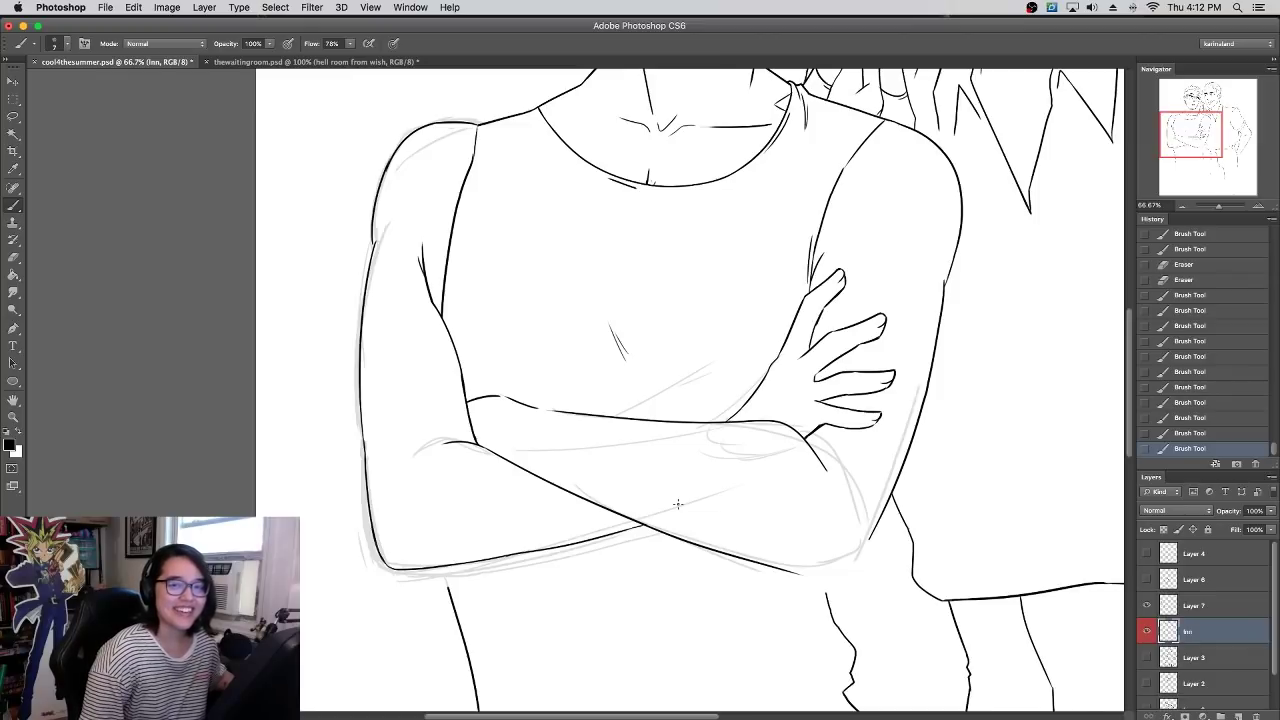
- Touch up the ink around the elbow crease and the inner arm line of the crossed-arms figure
key(e)
mouse_move(414, 457)
mouse_down()
mouse_move(451, 448)
mouse_move(432, 440)
mouse_move(496, 455)
mouse_up()
key(super+z)
key(super+z)
drag(442, 316, 458, 346)
drag(897, 316, 894, 504)
key(super+z)
mouse_move(907, 377)
mouse_down()
mouse_move(797, 577)
mouse_move(800, 270)
mouse_move(786, 611)
mouse_up()
mouse_move(771, 478)
mouse_down()
mouse_move(768, 506)
mouse_move(832, 608)
mouse_move(924, 665)
mouse_up()
drag(781, 557, 887, 246)
- Try to rework the curve of the outer shoulder, restoring the last brush stroke in the history
mouse_move(400, 388)
mouse_down()
mouse_move(391, 419)
mouse_move(441, 363)
mouse_move(386, 417)
mouse_move(410, 379)
mouse_up()
key(super+z)
key(super+z)
key(super+z)
drag(383, 447, 405, 379)
key(super+z)
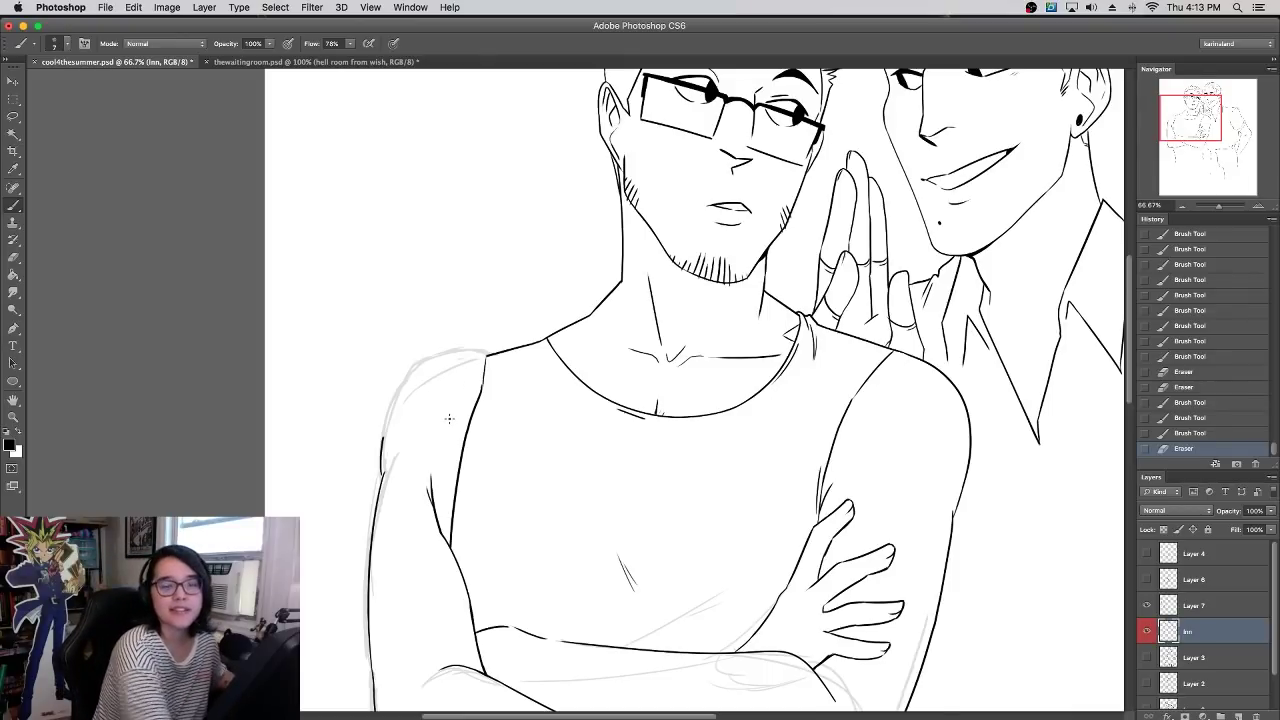
click(1187, 434)
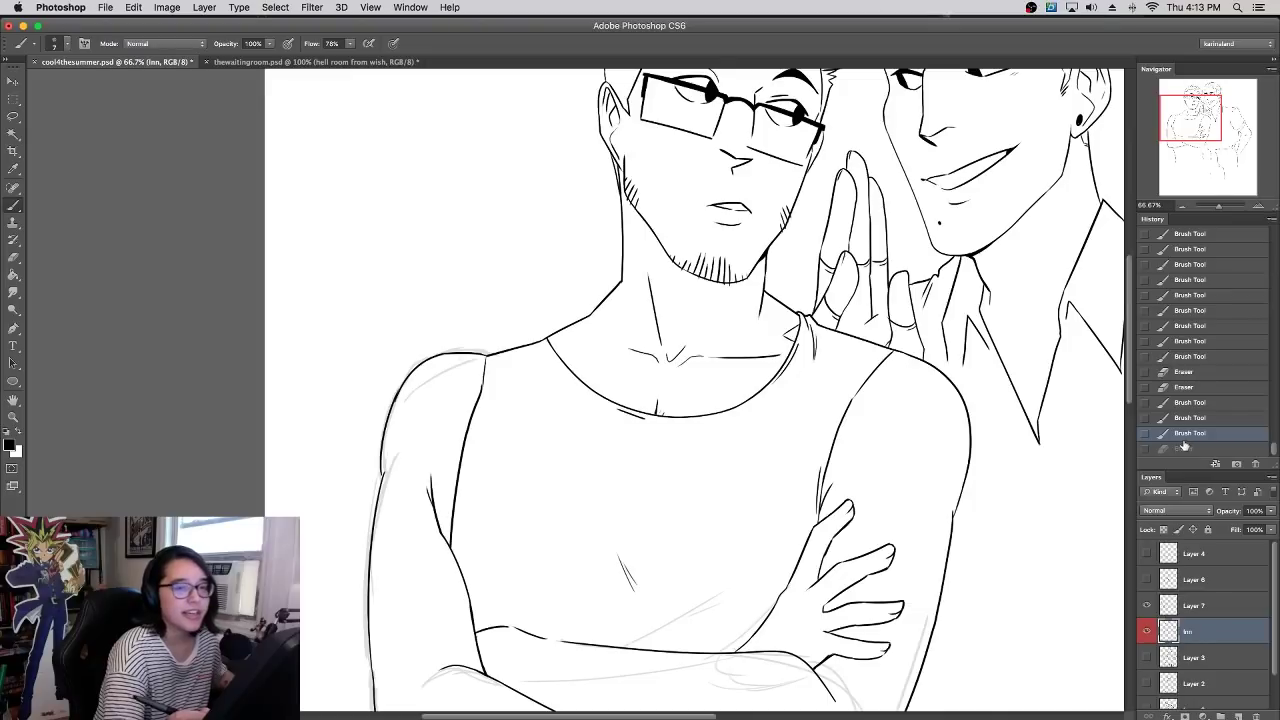
- Erase the top of the outer shoulder curve with a smaller eraser and re-ink it with a flatter slope
key(e)
right_click(428, 380)
drag(493, 410, 474, 414)
mouse_move(398, 406)
mouse_down()
mouse_move(443, 337)
mouse_move(473, 352)
mouse_up()
key(b)
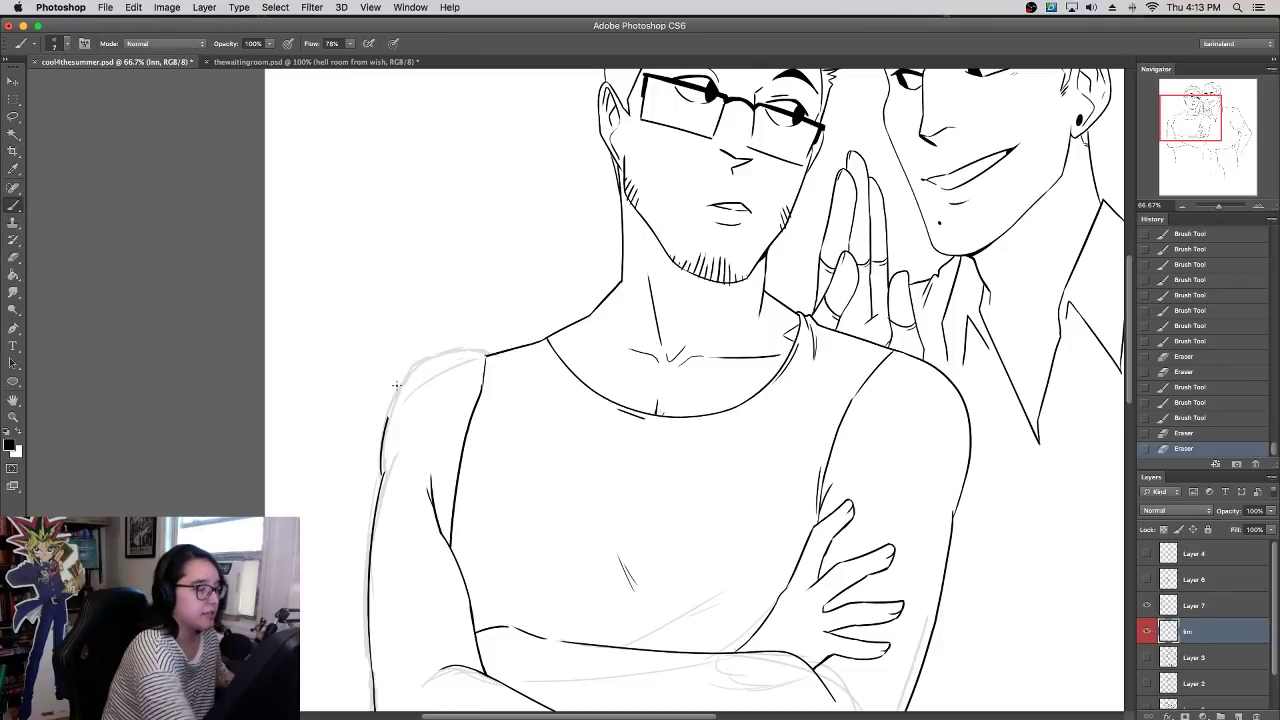
mouse_move(388, 418)
mouse_down()
mouse_move(454, 356)
mouse_move(417, 373)
mouse_up()
key(super+z)
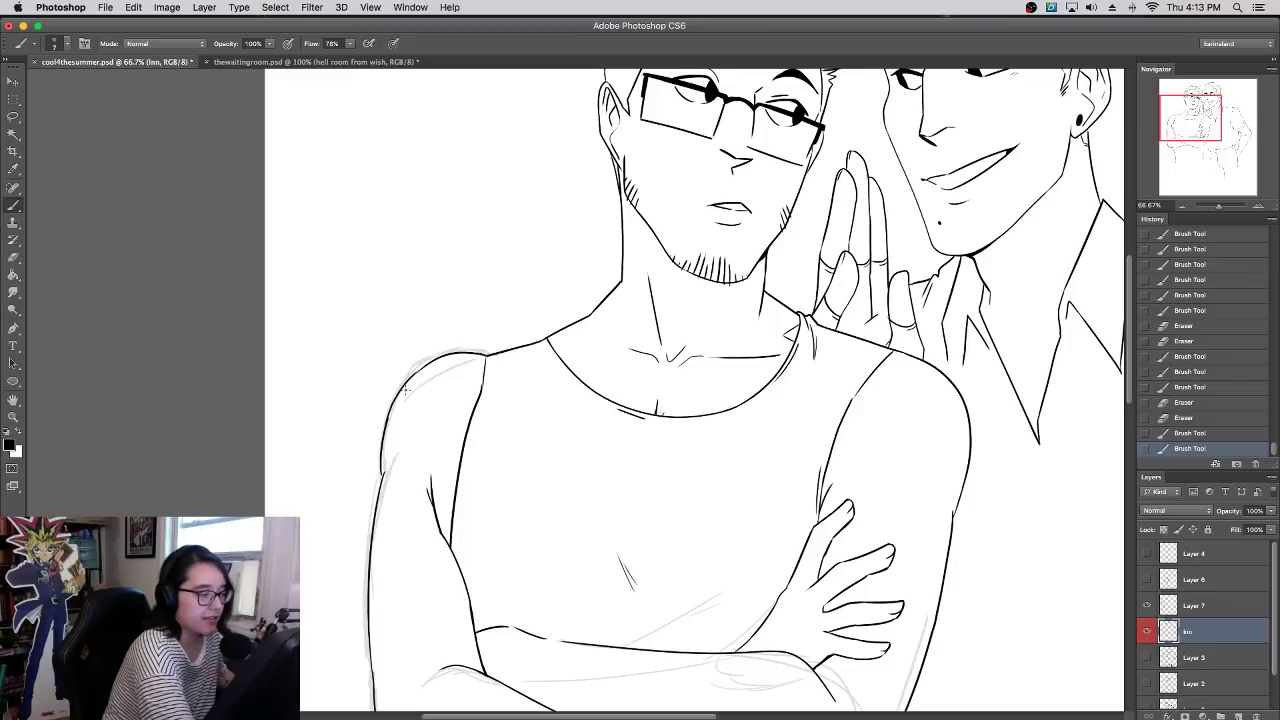
drag(388, 418, 417, 373)
key(super+z)
key(super+z)
drag(387, 418, 420, 365)
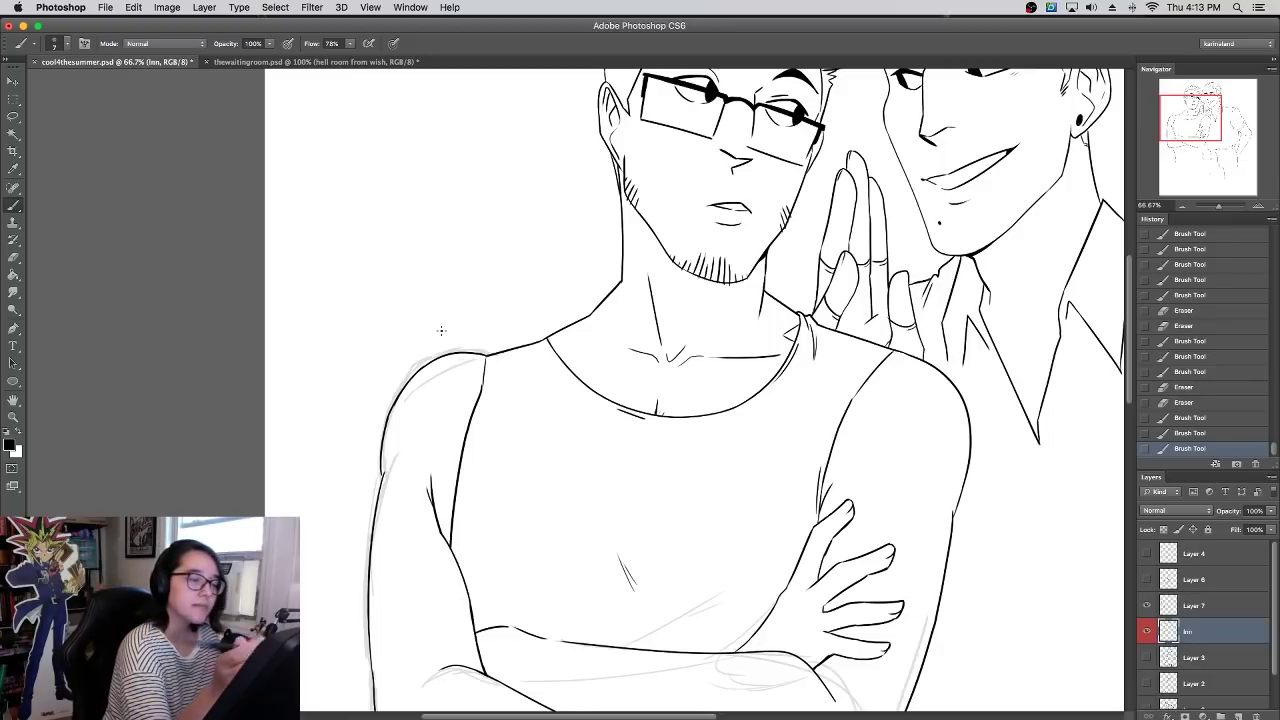
- Redraw the line from the shoulder toward the neck slightly higher and erase the old line beneath it
drag(468, 352, 571, 337)
key(super+z)
key(e)
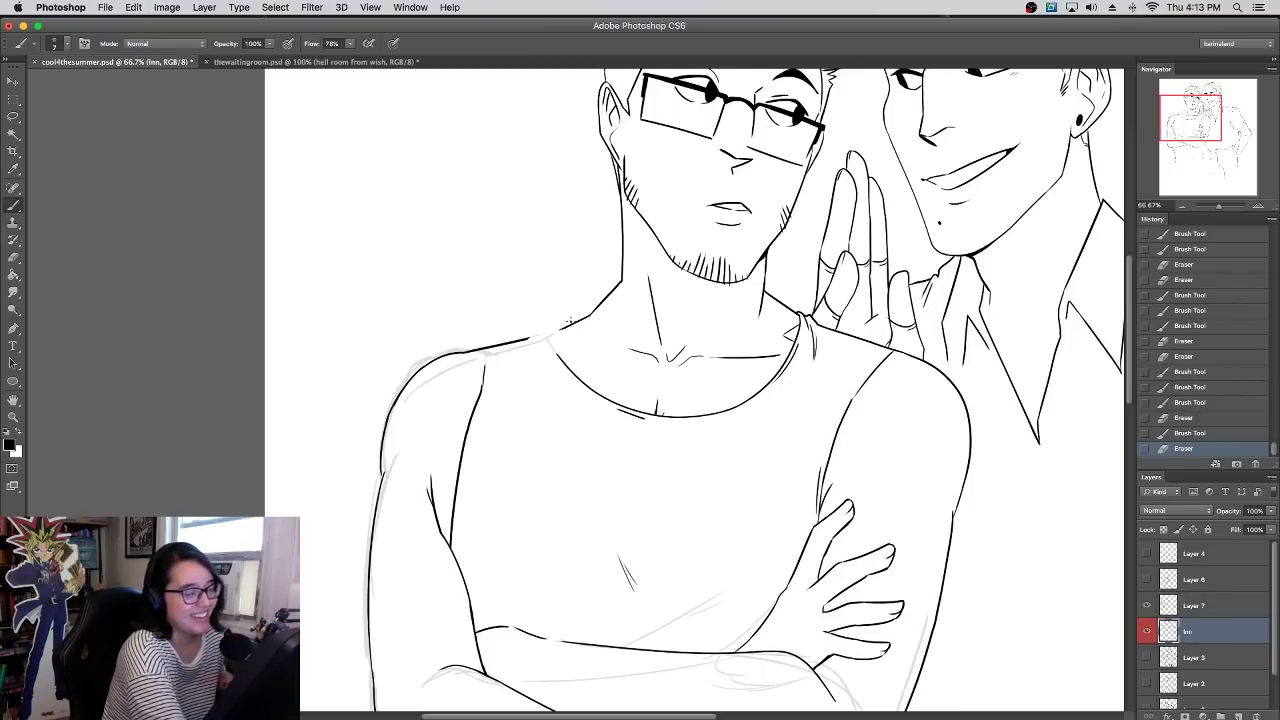
- Flip the canvas horizontally to check the two figures mirrored
click(168, 10)
mouse_move(220, 151)
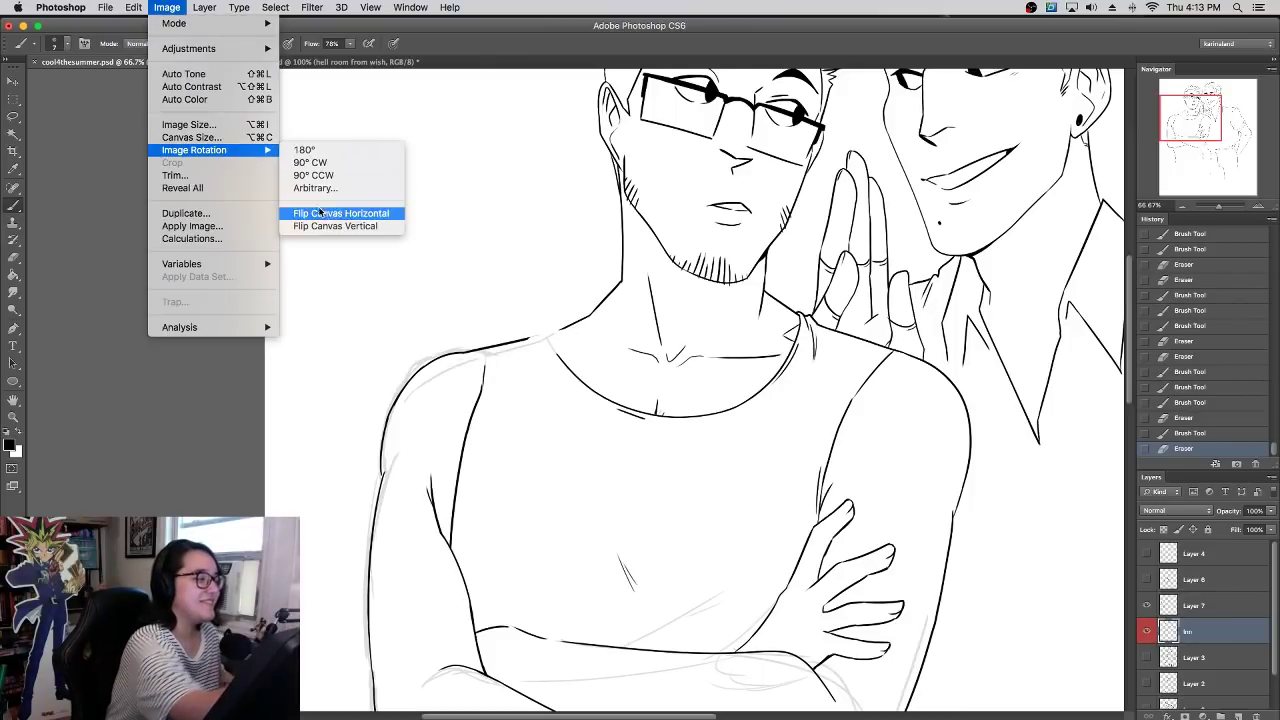
click(321, 209)
scroll(790, 335, right, 8)
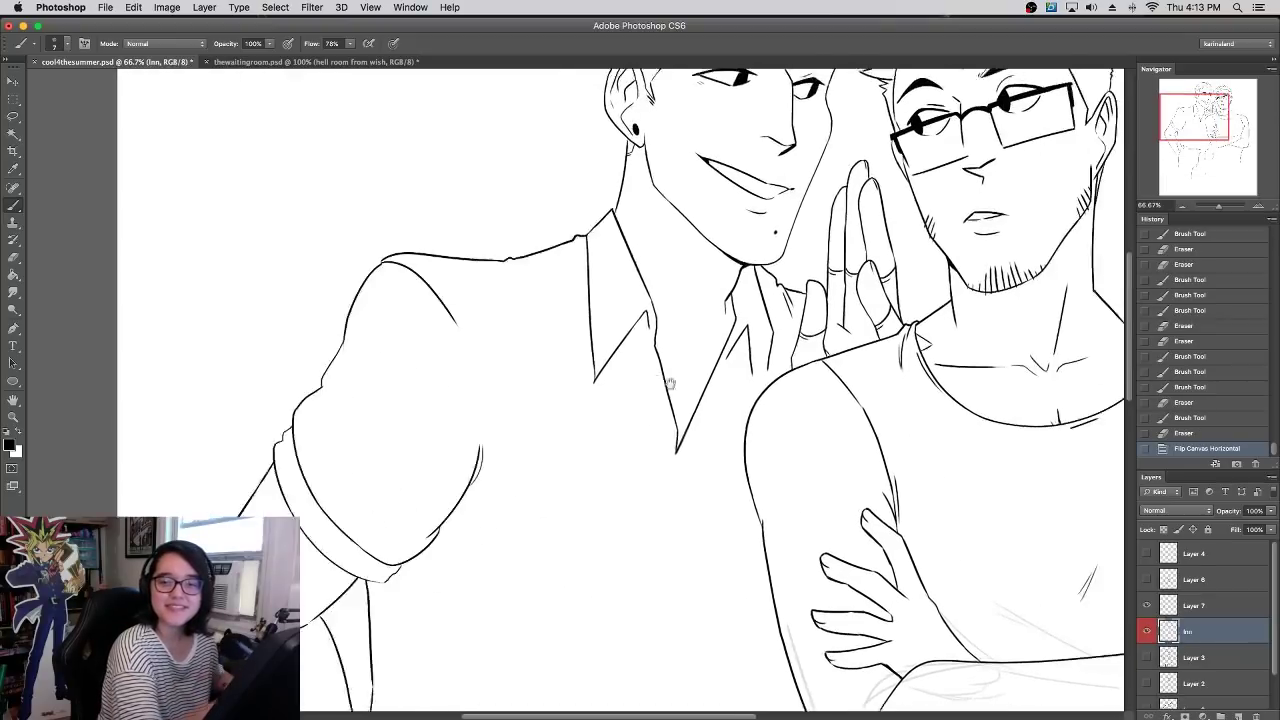
scroll(862, 344, right, 3)
scroll(862, 344, up, 1)
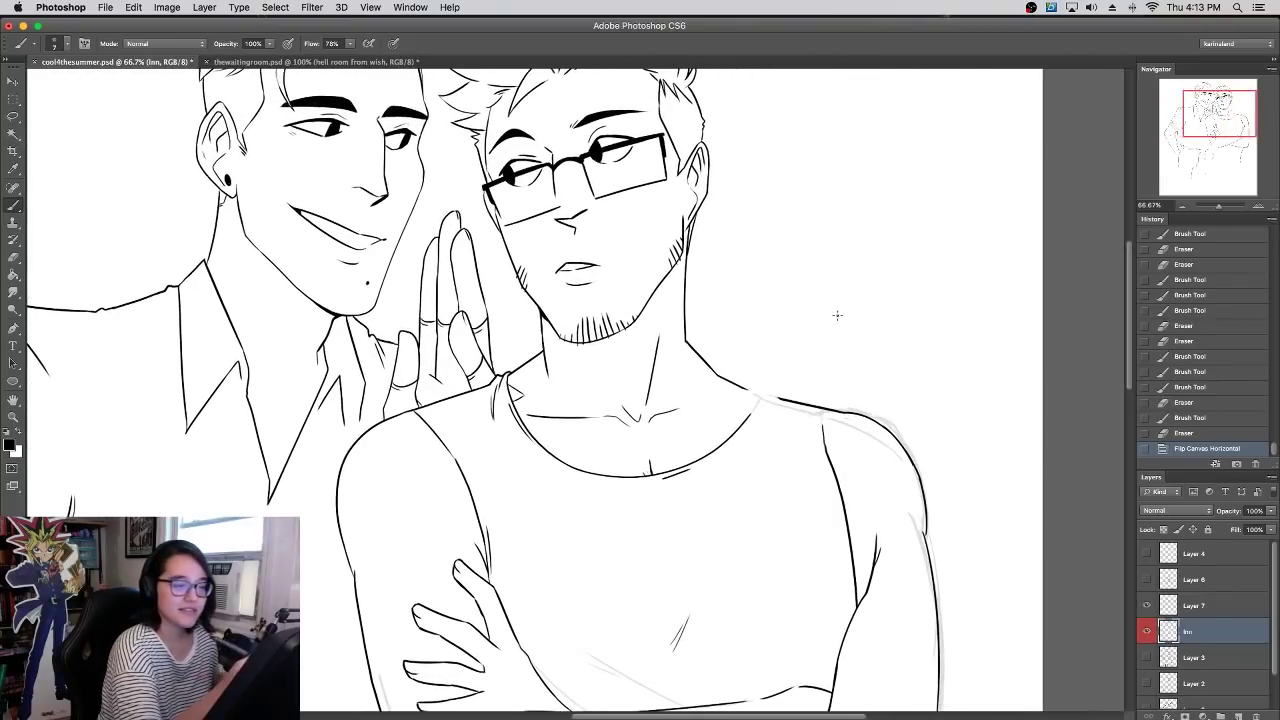
- Erase the end of the crossed-arms figure's shirt neckline and re-ink it curving up to the shoulder line
click(1258, 206)
drag(850, 465, 704, 413)
scroll(715, 411, right, 2)
scroll(725, 409, up, 1)
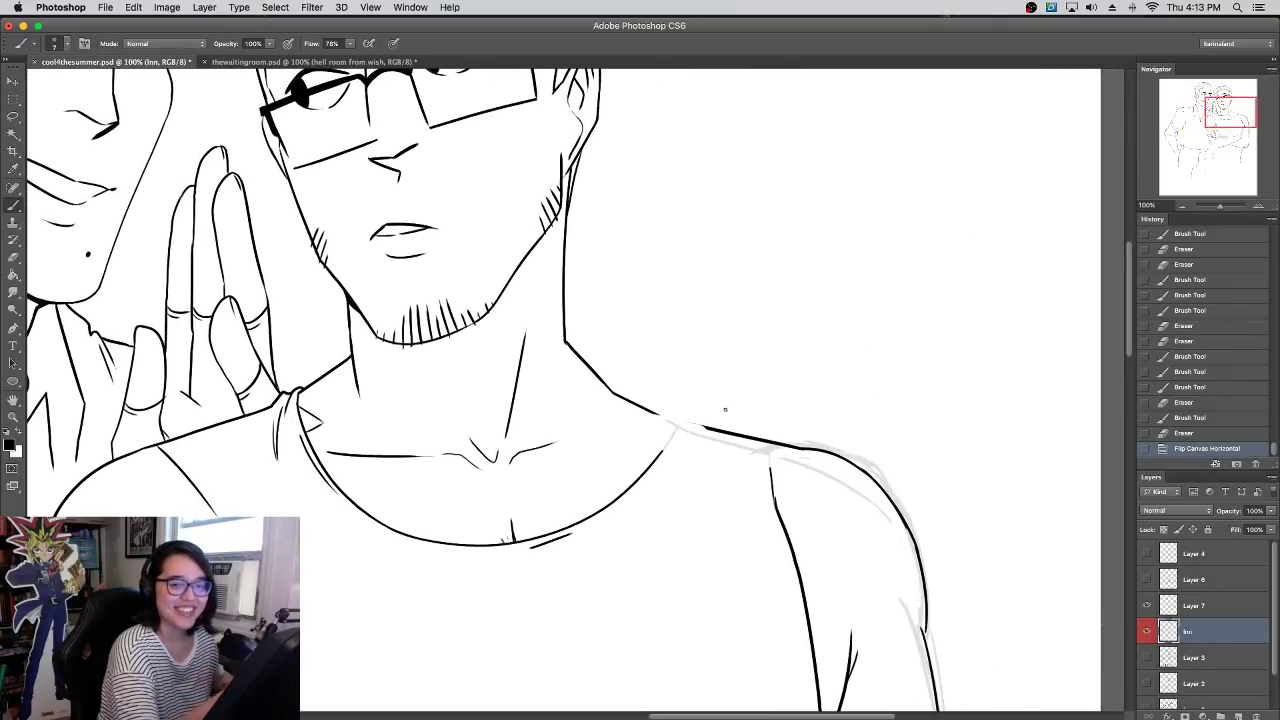
mouse_move(677, 426)
mouse_down()
mouse_move(672, 393)
mouse_move(626, 428)
mouse_move(647, 430)
mouse_move(656, 459)
mouse_move(655, 409)
mouse_move(658, 459)
mouse_up()
key(super+z)
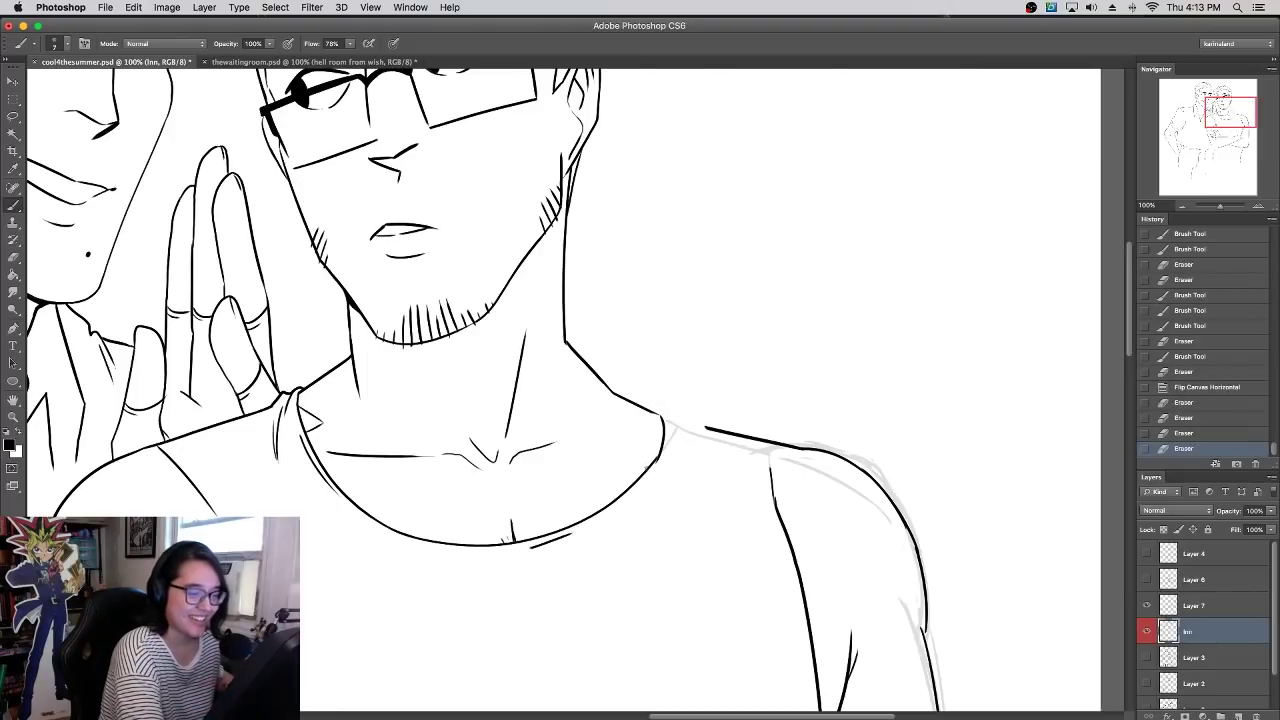
key(super+z)
- Ink the missing stretch of shoulder line between the neckline and the outer shoulder
drag(659, 414, 658, 461)
drag(648, 408, 721, 431)
key(super+z)
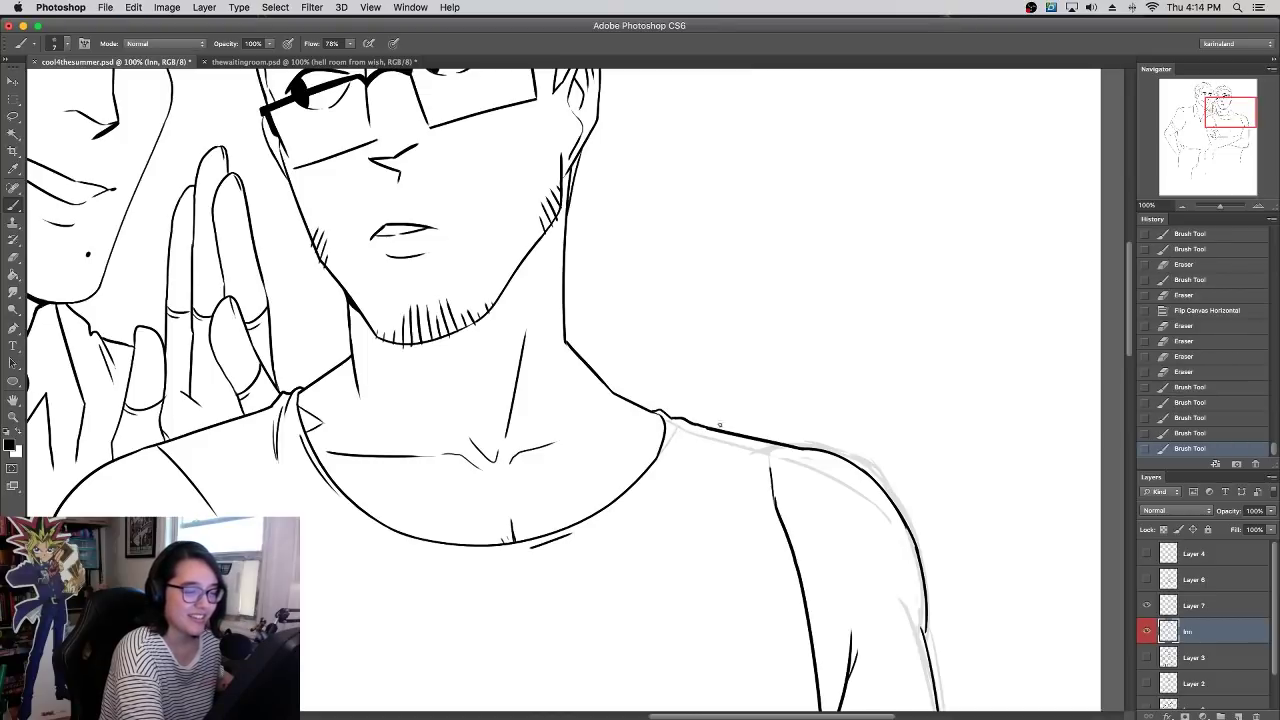
key(super+z)
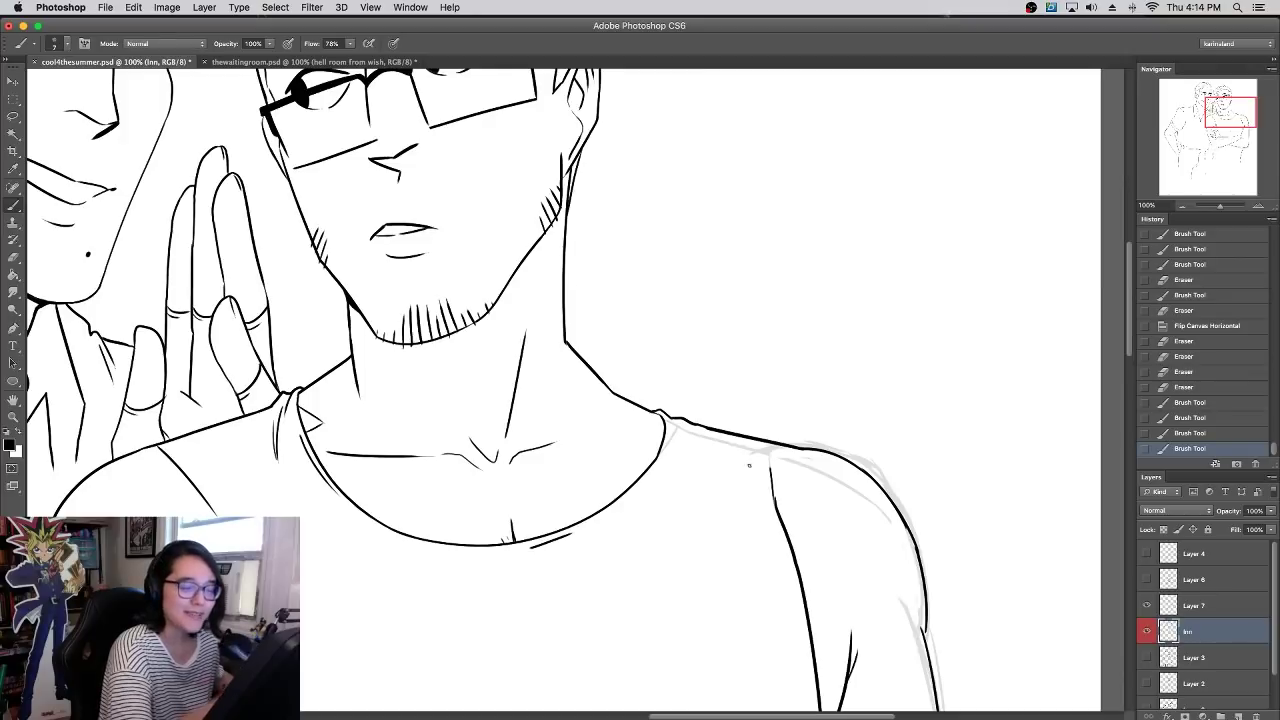
- Clean up the top of the armhole seam and extend it up to the shoulder line
key(e)
mouse_move(788, 505)
mouse_down()
mouse_move(766, 451)
mouse_move(784, 525)
mouse_move(775, 498)
mouse_up()
key(super+z)
drag(769, 444, 772, 480)
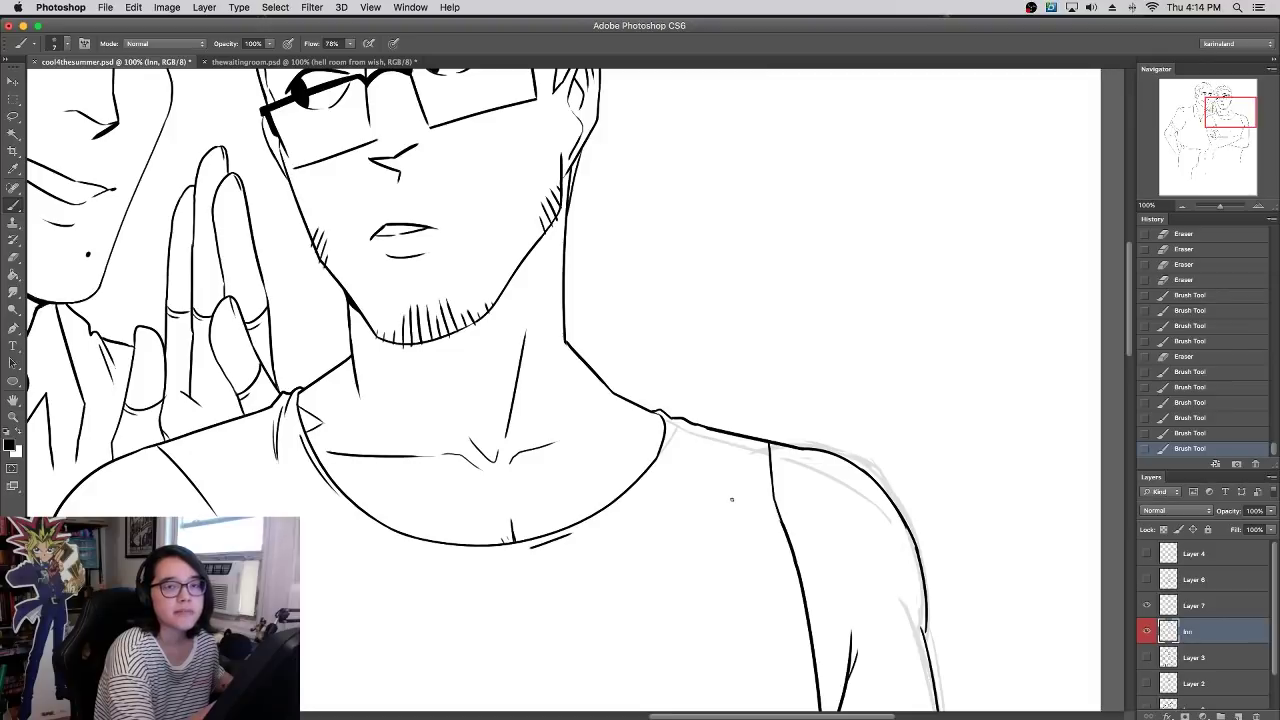
- Ink short fold creases on the shirt shoulder beside the neckline, undoing the misplaced strokes
drag(686, 432, 696, 480)
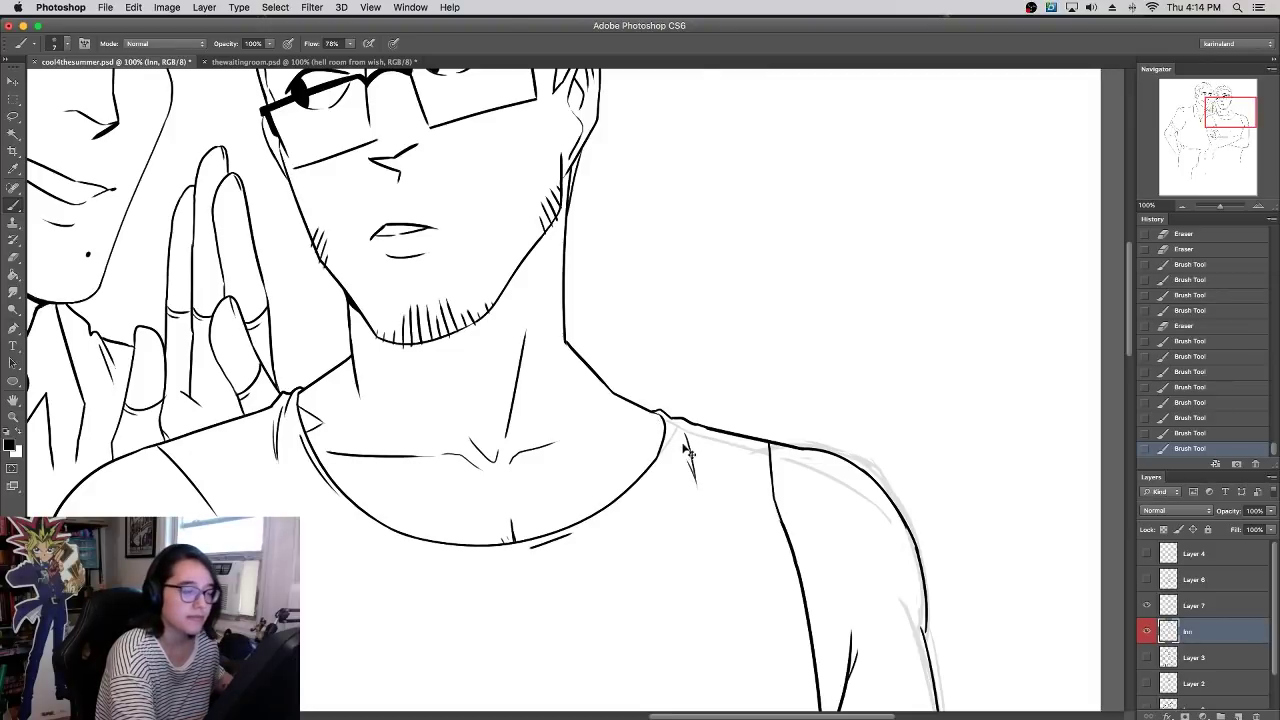
key(super+z)
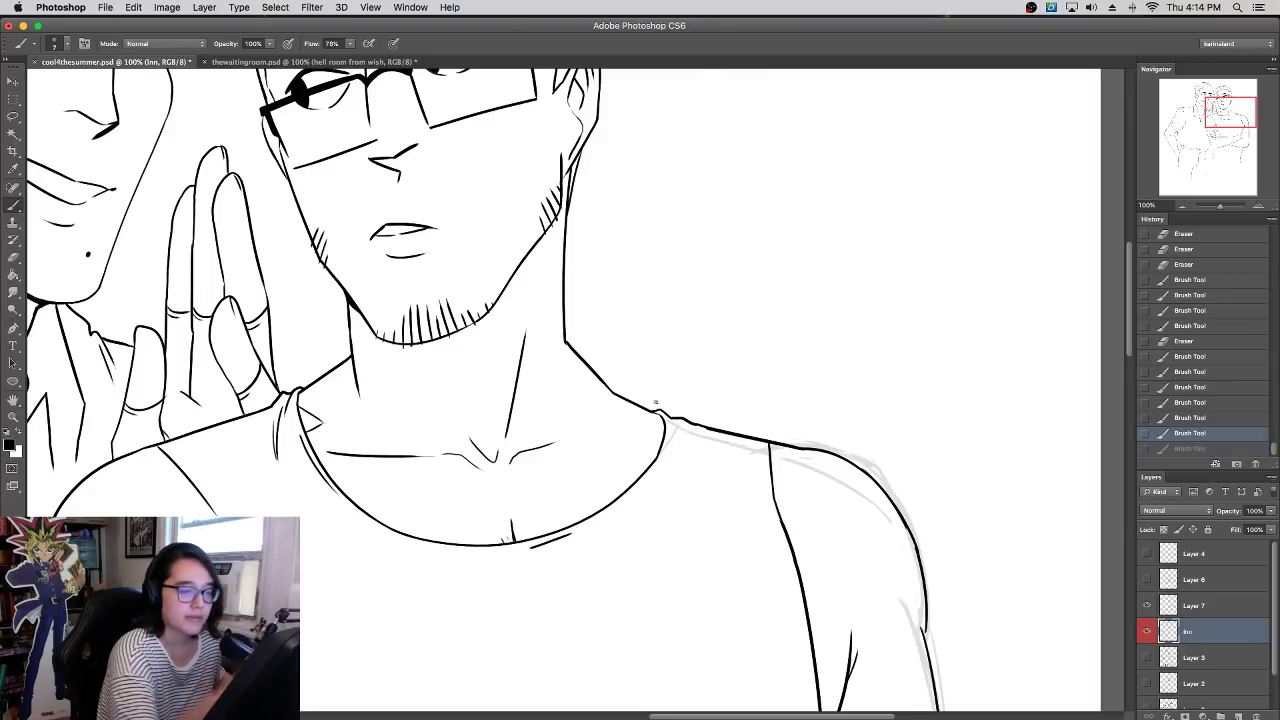
mouse_move(671, 424)
mouse_down()
mouse_move(704, 438)
mouse_move(697, 455)
mouse_up()
key(super+z)
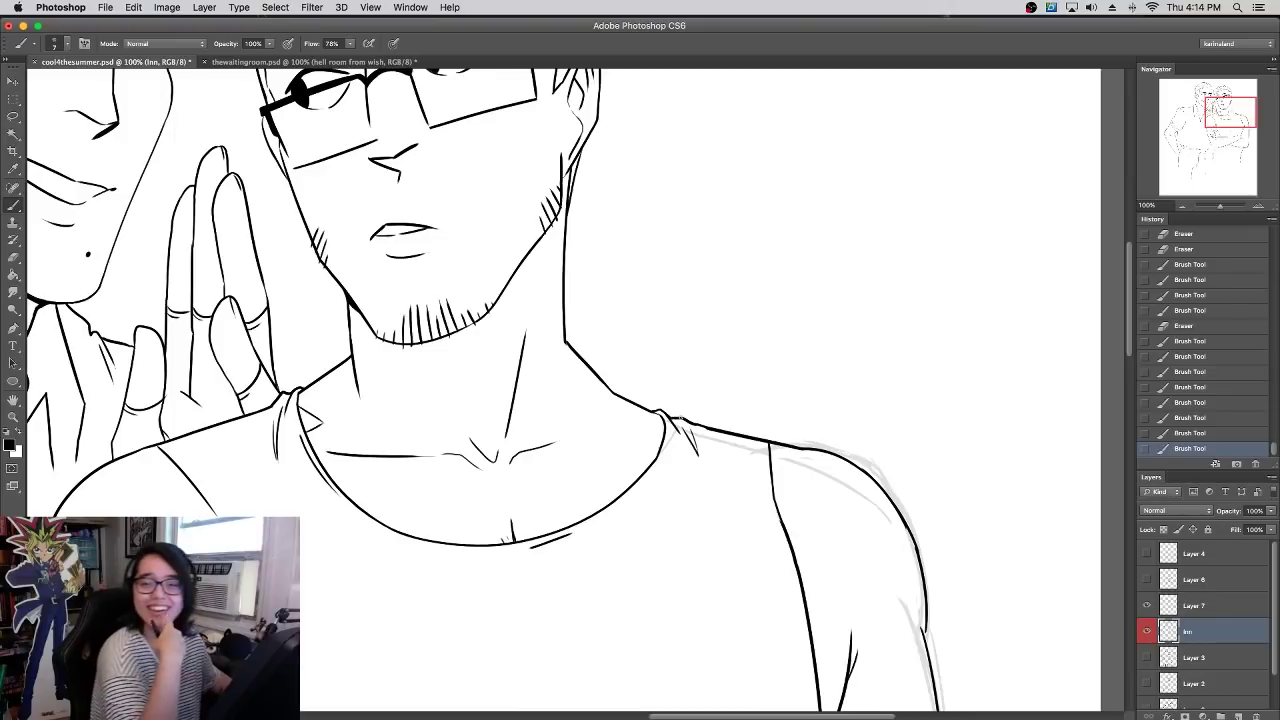
- Ink the elbow corner below the gripping hand, joining the outer upper arm to the underside of the forearm
click(1182, 205)
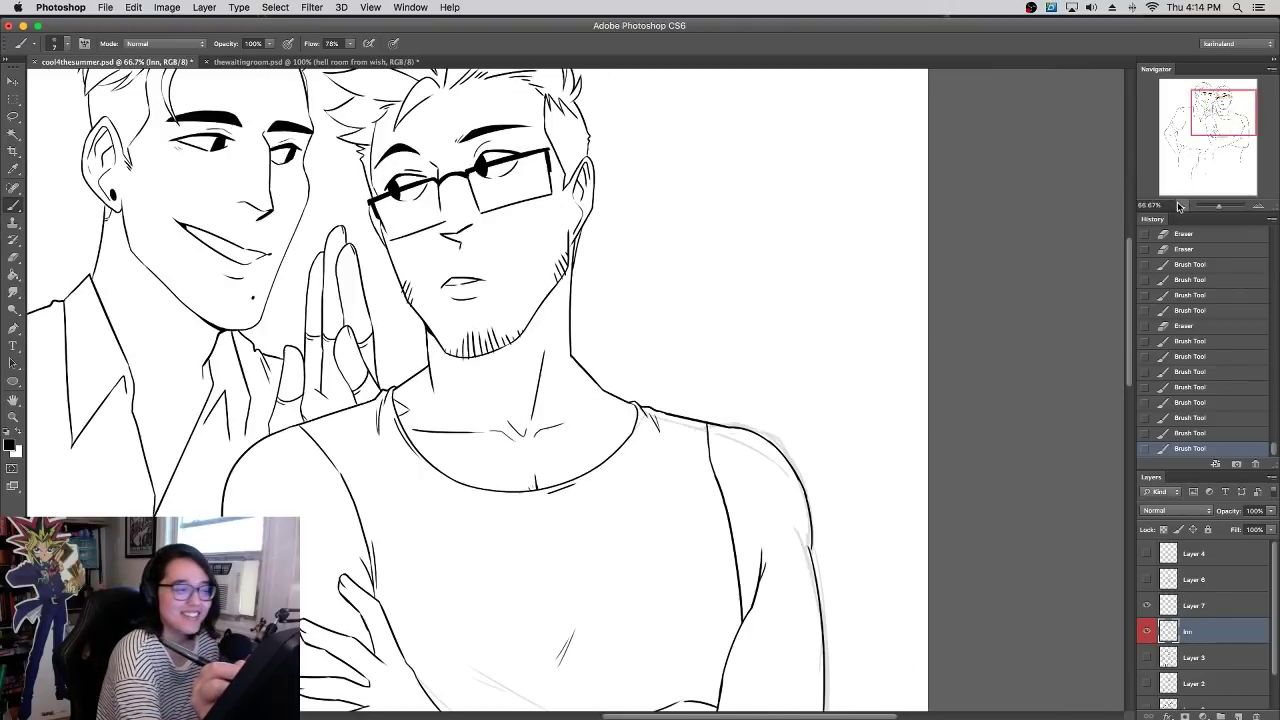
drag(736, 390, 784, 248)
drag(738, 320, 760, 360)
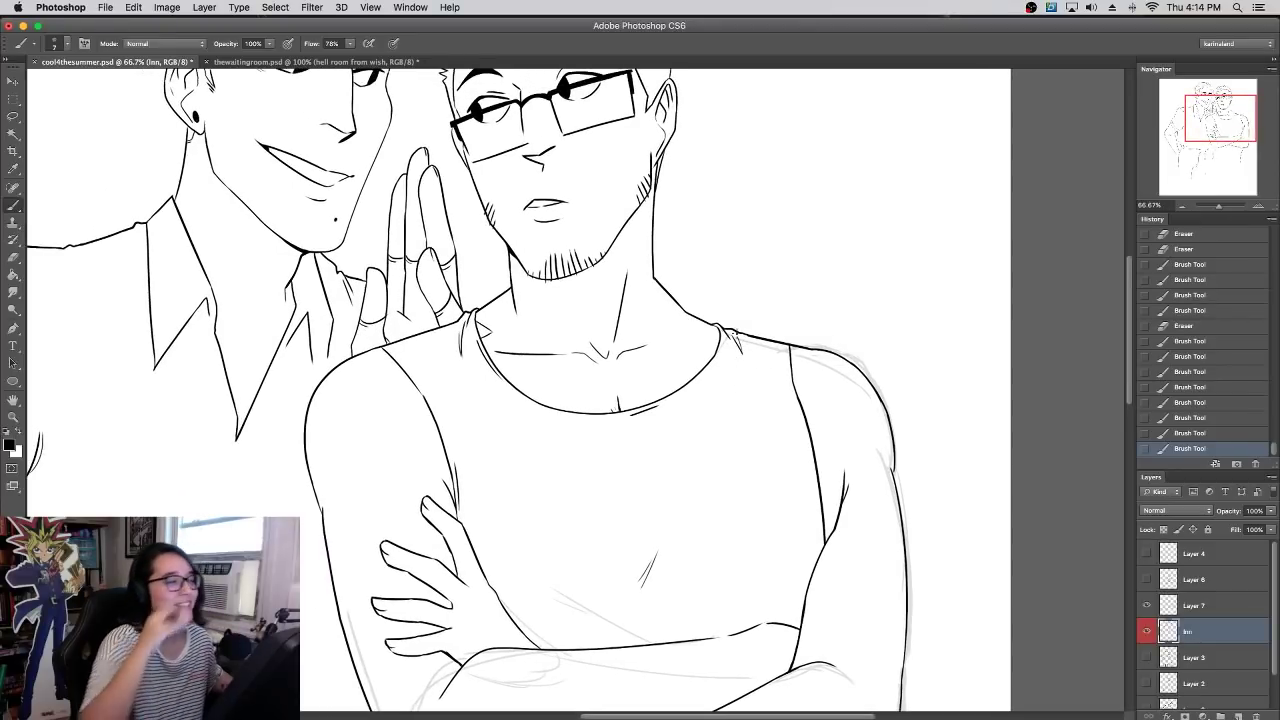
click(1258, 205)
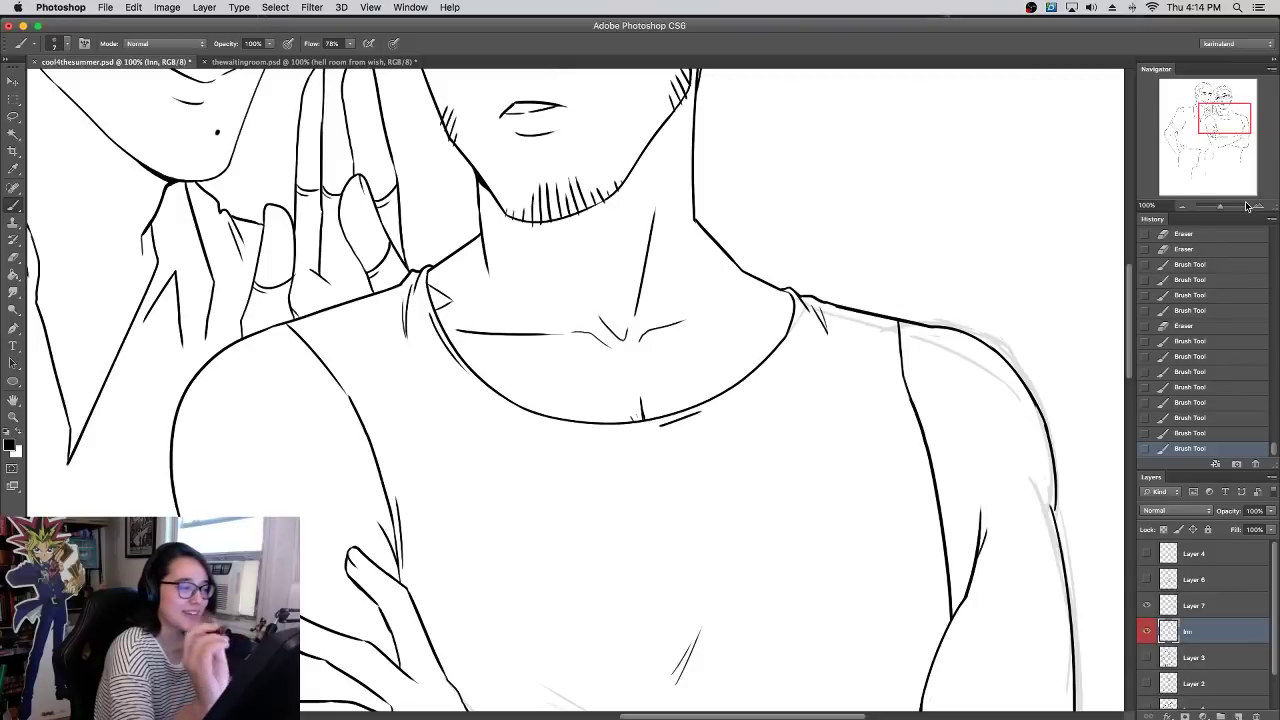
scroll(843, 300, down, 5)
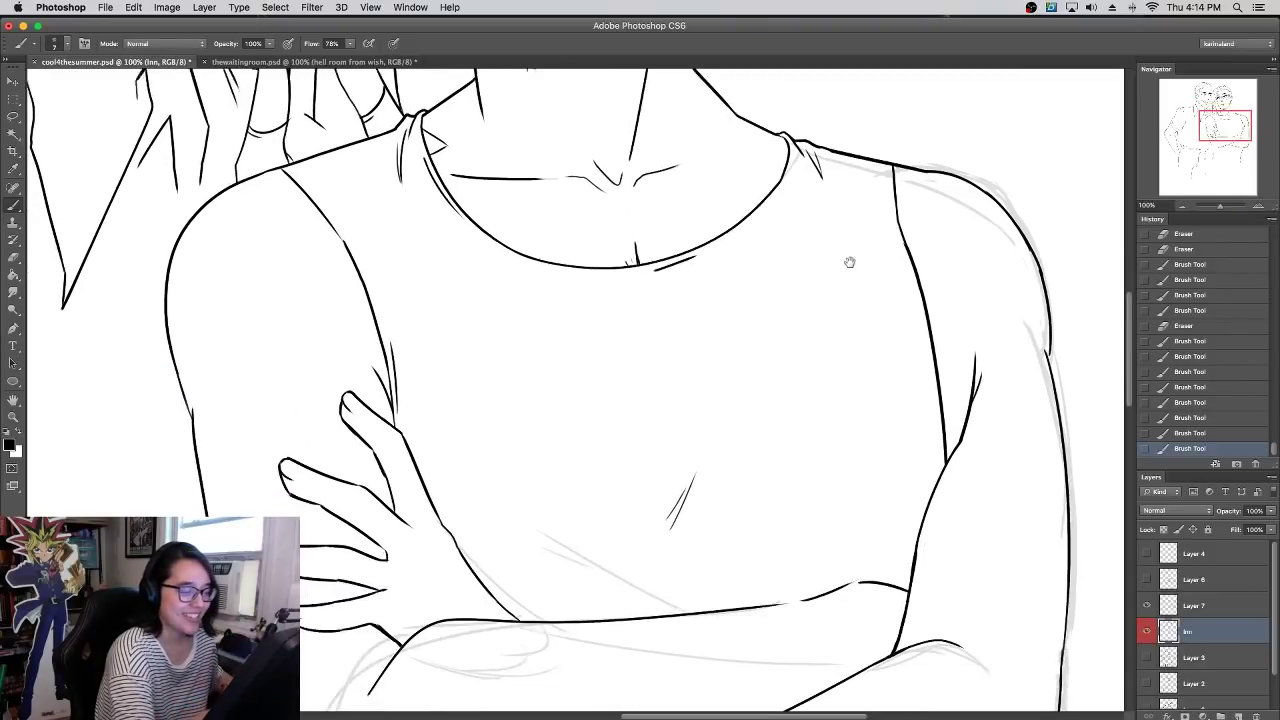
click(1182, 206)
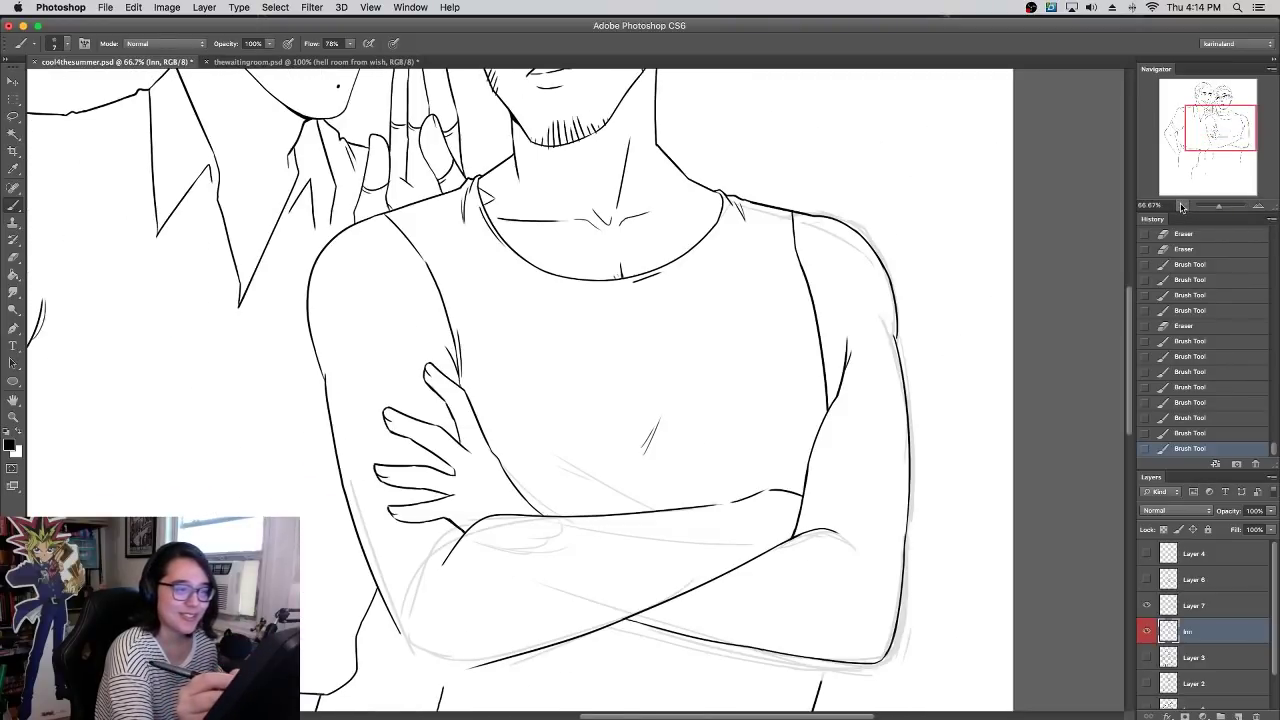
scroll(762, 377, down, 3)
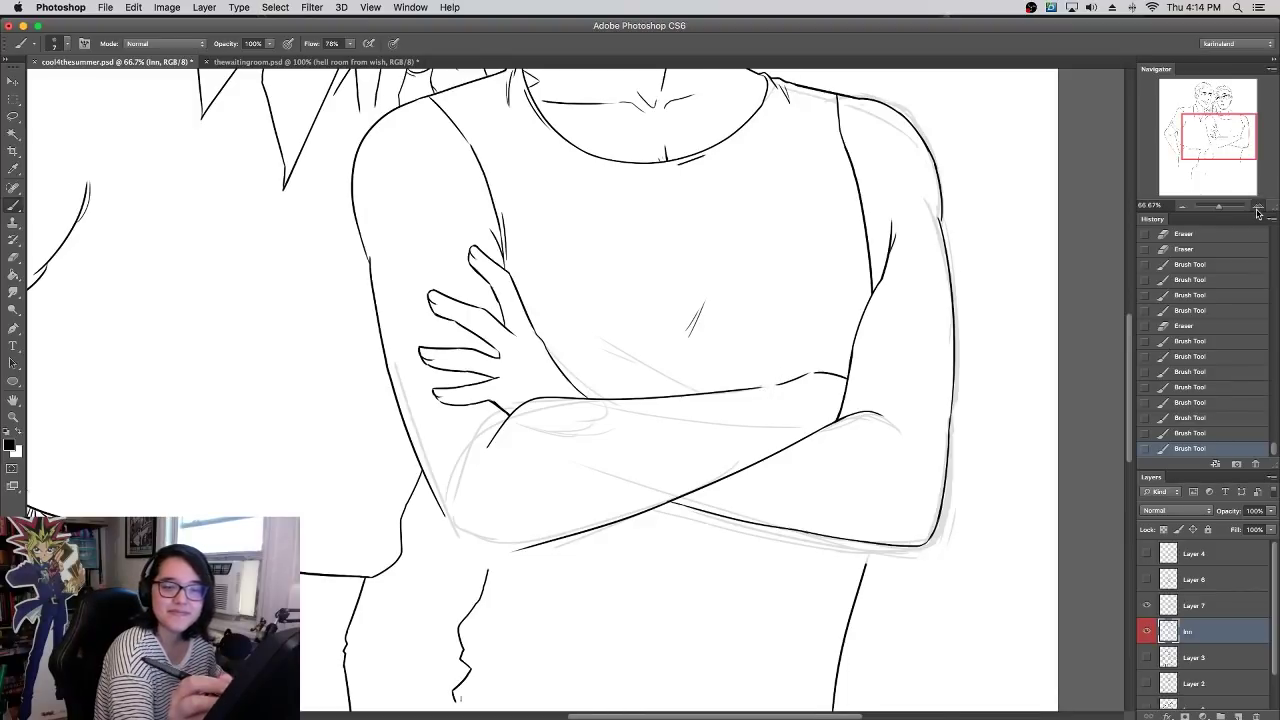
key(super+equal)
drag(674, 446, 814, 300)
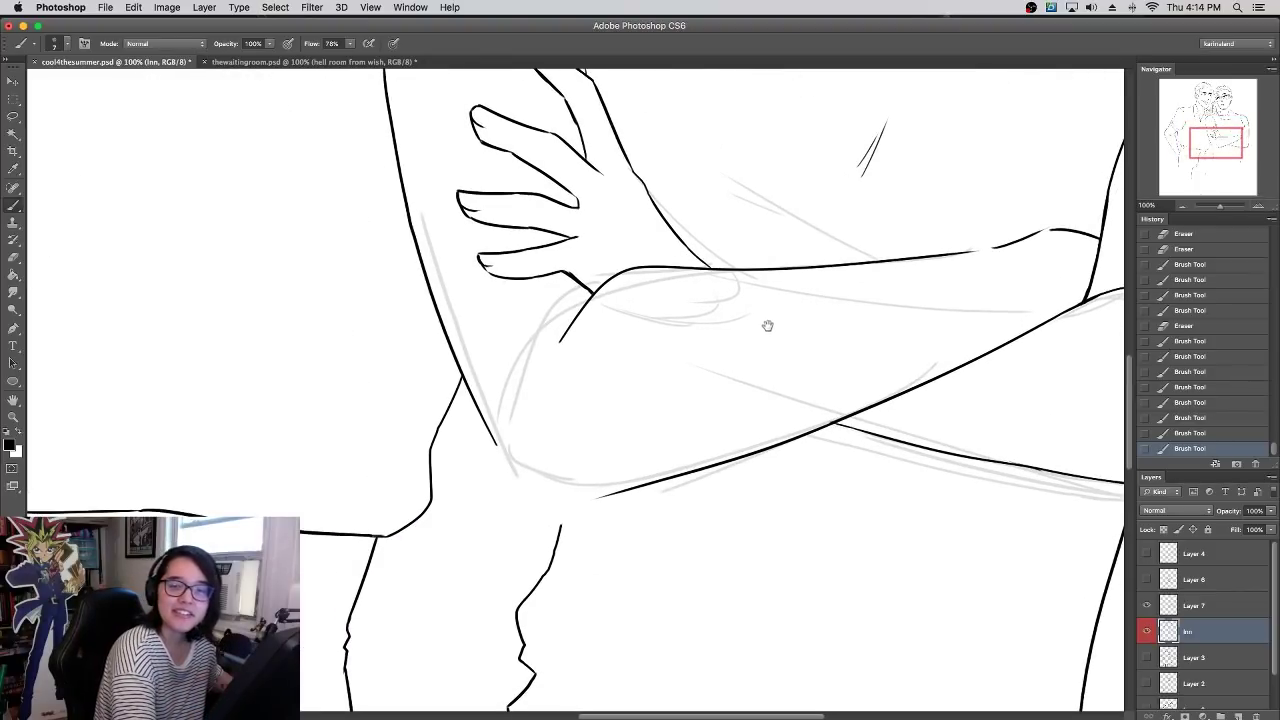
mouse_move(760, 333)
mouse_down()
mouse_move(752, 395)
mouse_move(786, 431)
mouse_up()
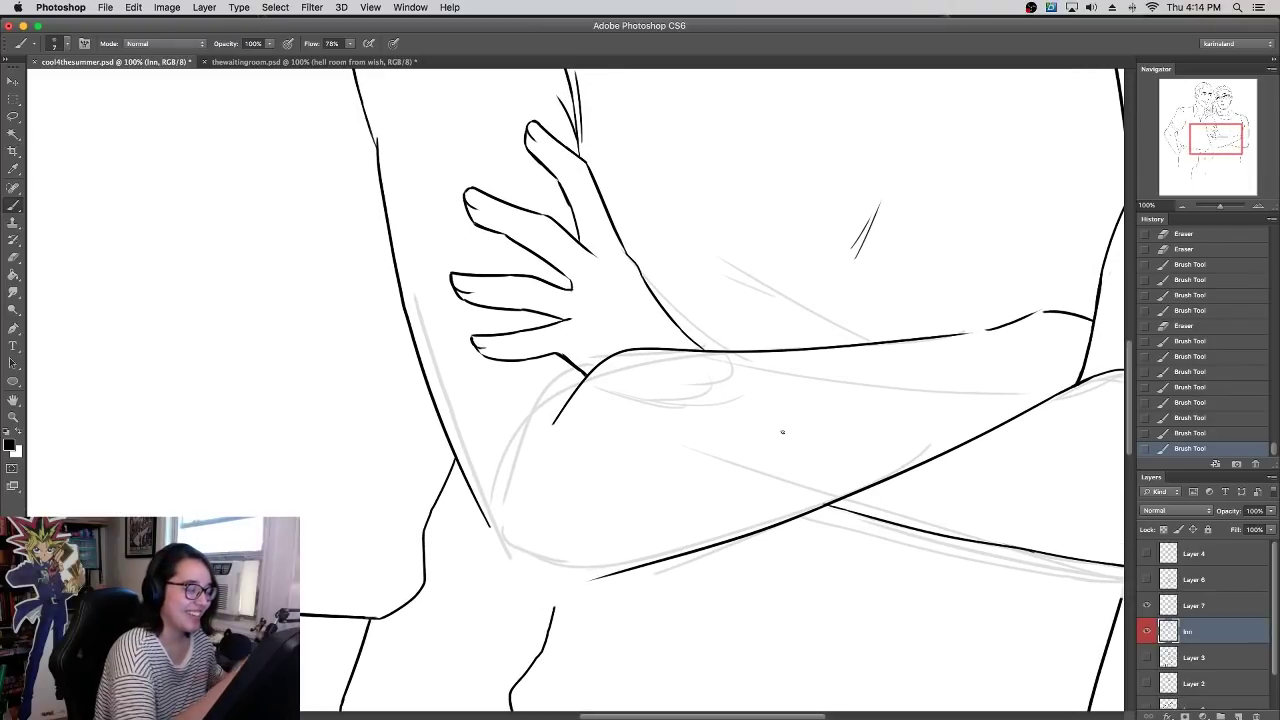
mouse_move(483, 510)
mouse_down()
mouse_move(530, 590)
mouse_move(614, 574)
mouse_up()
key(super+z)
key(super+z)
key(super+z)
key(super+z)
key(super+z)
- Erase the forearm curve just below the gripping hand's fingers and re-ink it with a rounder slope
key(e)
drag(626, 366, 554, 457)
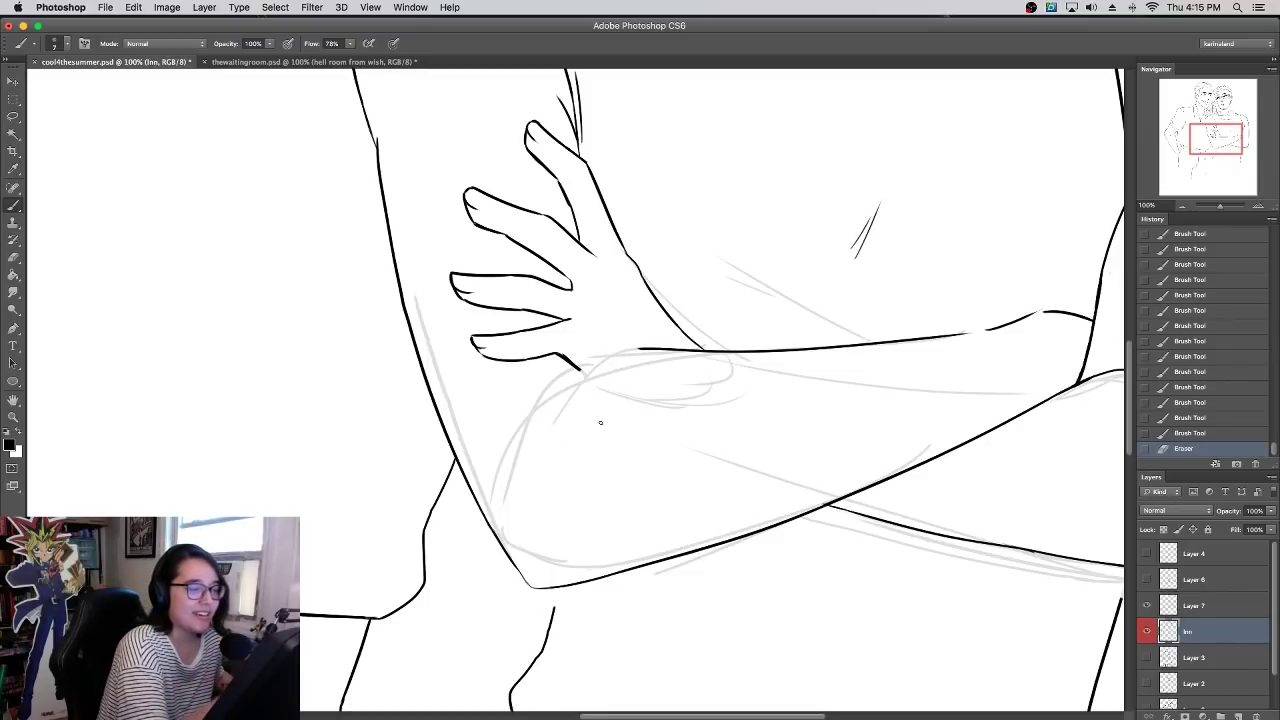
mouse_move(577, 383)
mouse_down()
mouse_move(611, 375)
mouse_move(552, 390)
mouse_up()
key(super+z)
mouse_move(640, 349)
mouse_down()
mouse_move(545, 392)
mouse_move(575, 366)
mouse_up()
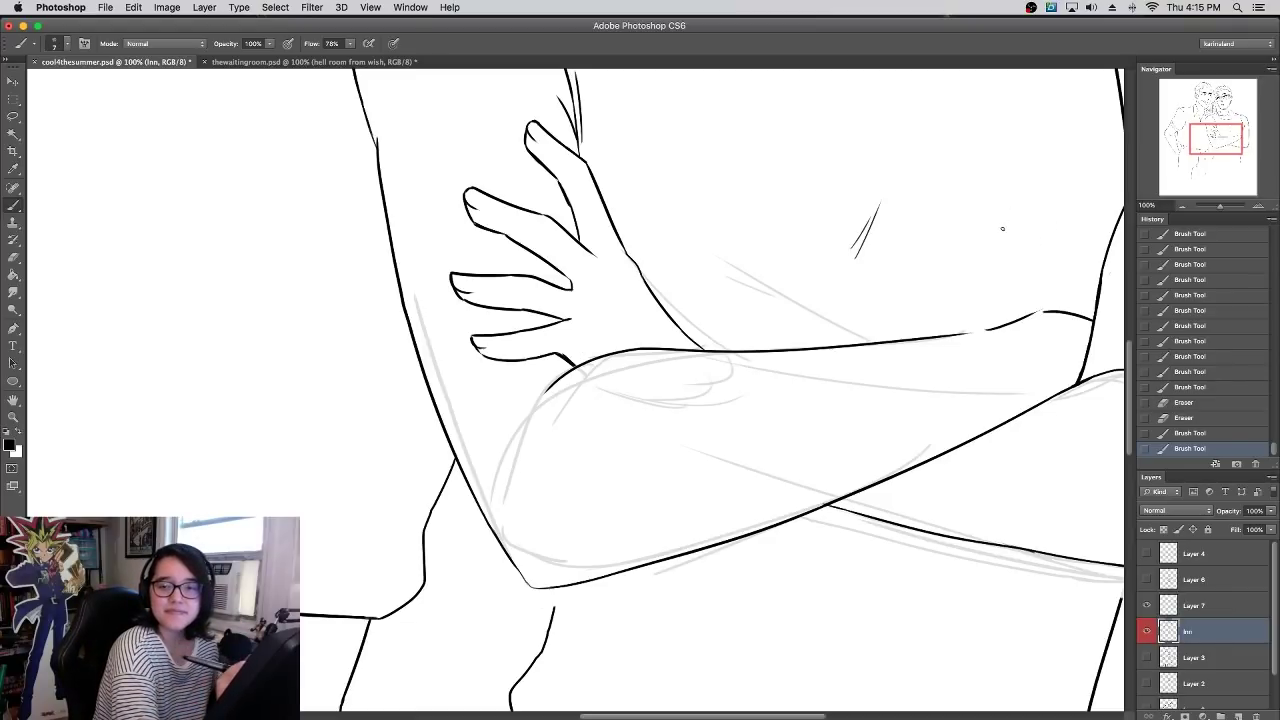
- Erase the inner upper-arm line between the armpit and the elbow crease on the arm opposite the gripping hand
click(1182, 206)
click(1182, 206)
mouse_move(870, 302)
mouse_down()
mouse_move(830, 428)
mouse_move(836, 480)
mouse_up()
mouse_move(862, 381)
mouse_down()
mouse_move(748, 337)
mouse_move(704, 479)
mouse_up()
drag(726, 390, 708, 466)
mouse_move(733, 352)
mouse_down()
mouse_move(702, 491)
mouse_move(696, 462)
mouse_up()
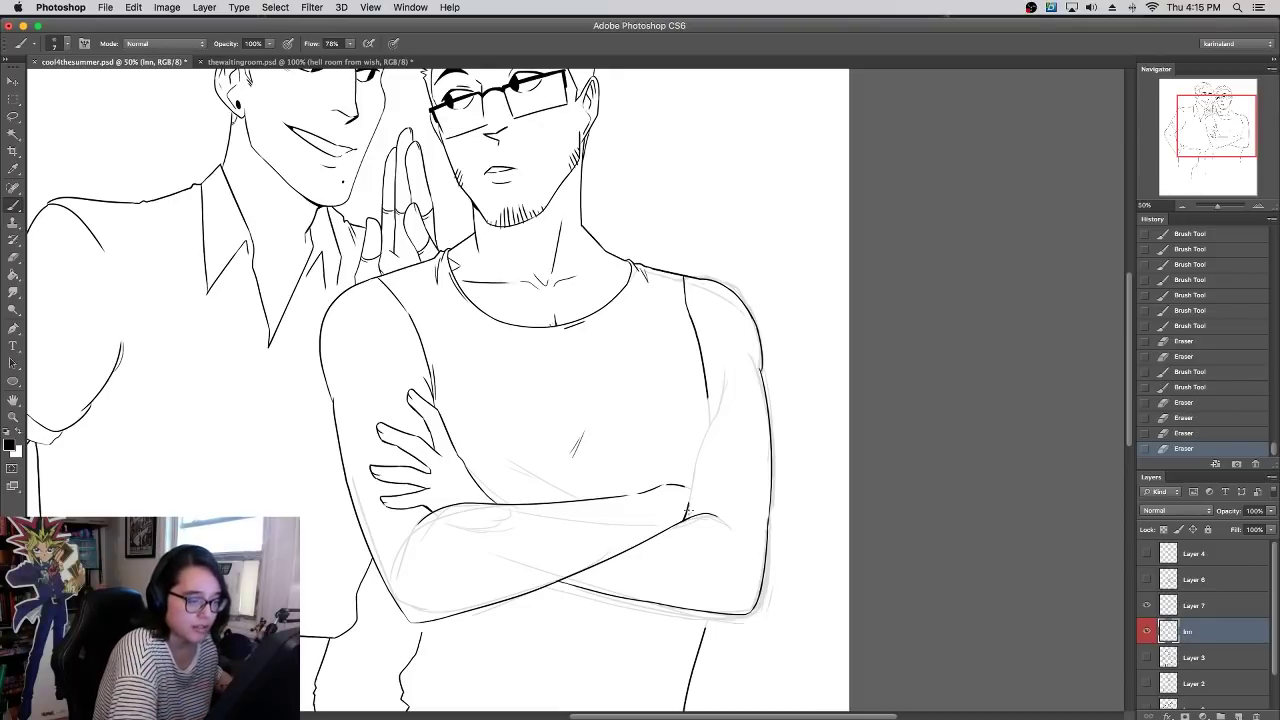
- On Layer 7, sketch a faint rounded contour from the elbow crease up over the upper arm
click(1192, 606)
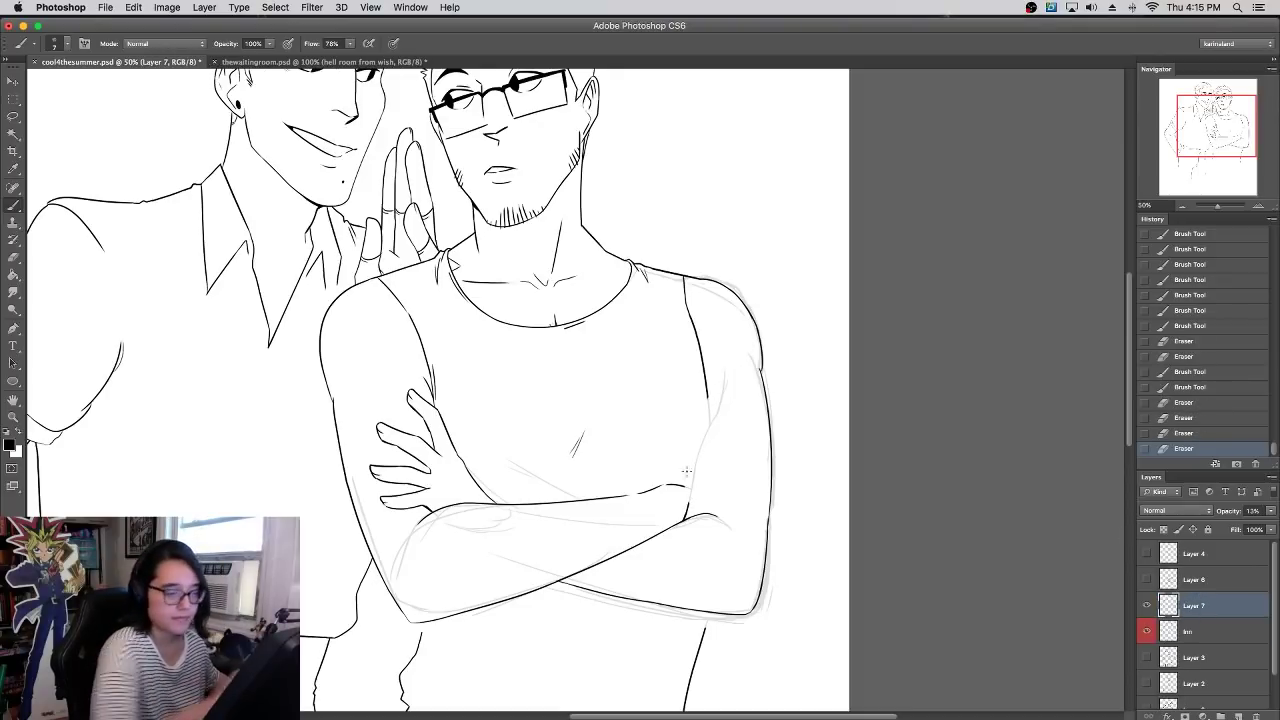
drag(723, 366, 742, 361)
drag(689, 490, 765, 428)
mouse_move(690, 460)
mouse_down()
mouse_move(715, 361)
mouse_move(812, 436)
mouse_move(804, 346)
mouse_up()
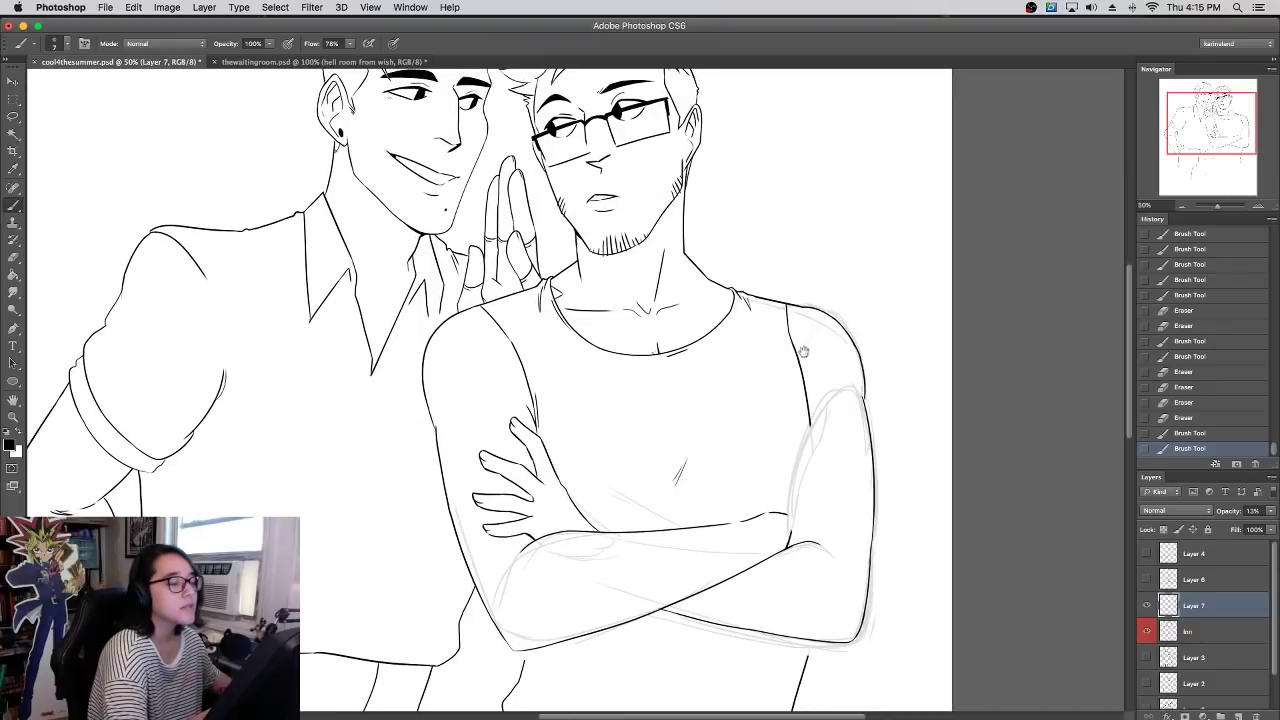
drag(801, 419, 806, 421)
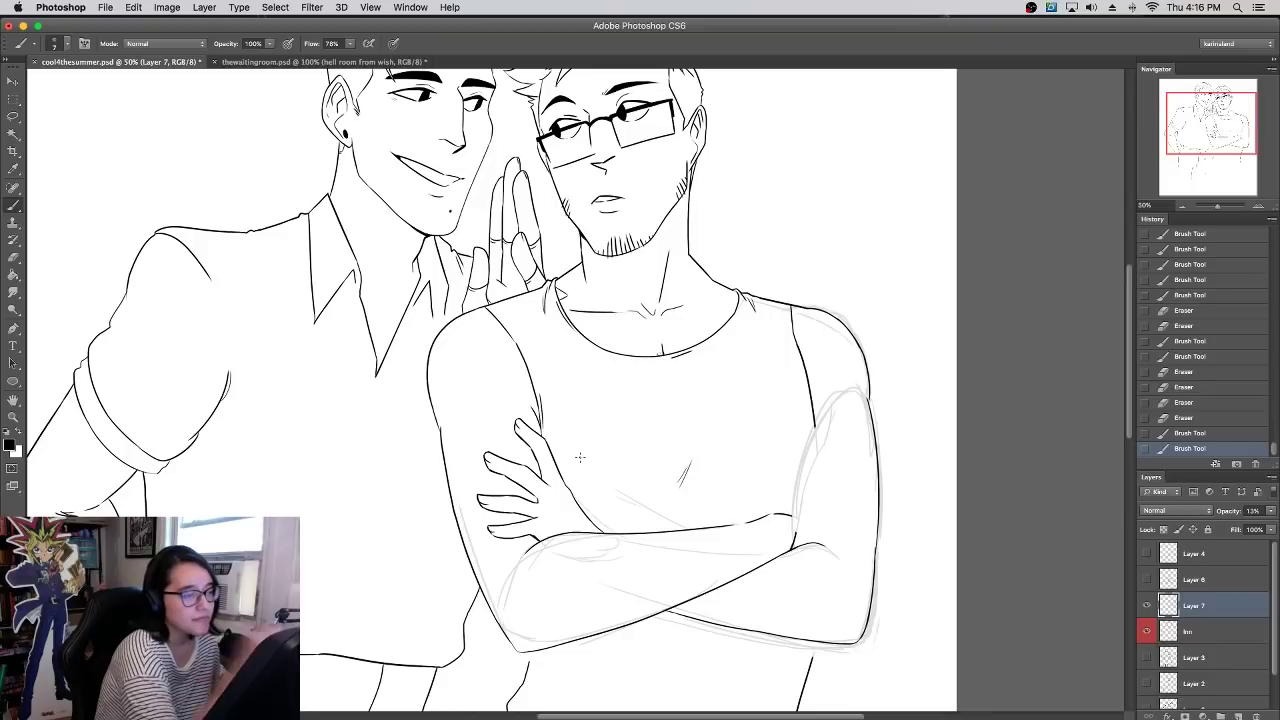
- Sketch two long, faint guide lines from the sides of the neckline down the torso to the crossed forearms
drag(720, 286, 766, 510)
drag(554, 292, 558, 440)
key(ctrl+z)
drag(543, 316, 545, 508)
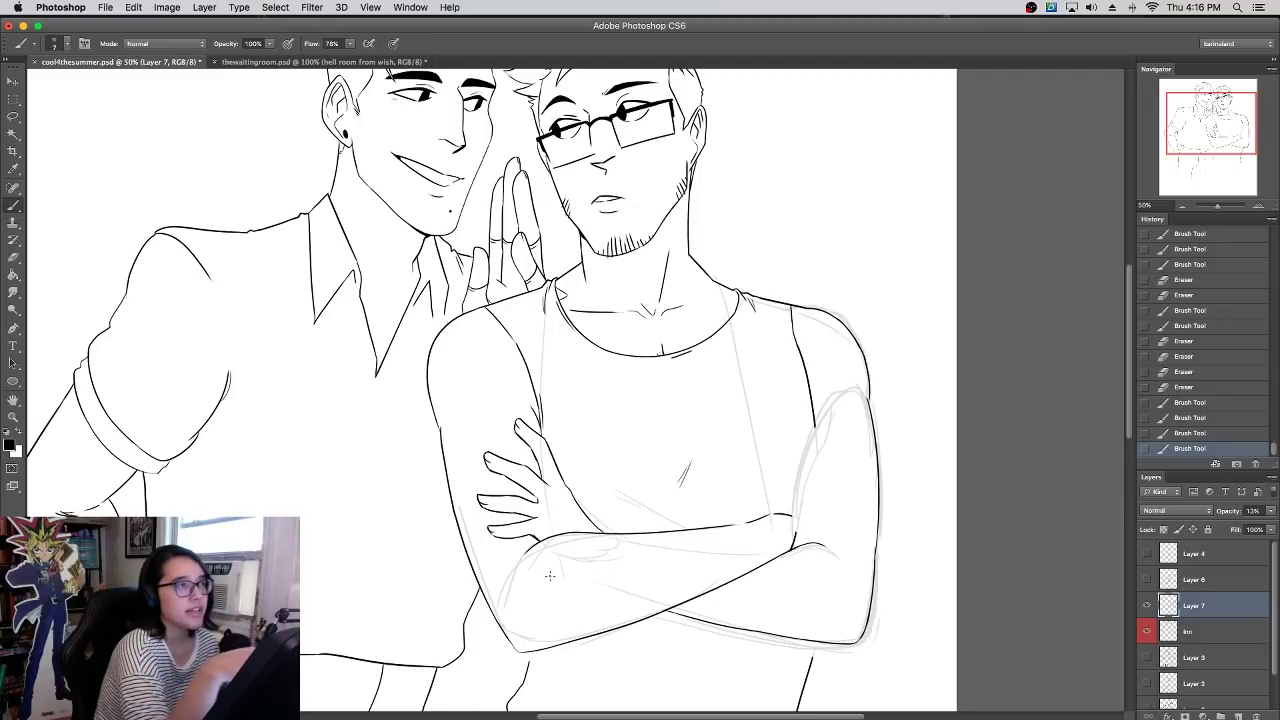
- Sketch a looser outer contour and a curve across the upper arm beside the gripping hand, redoing unsatisfactory strokes
drag(534, 284, 464, 312)
drag(427, 374, 428, 511)
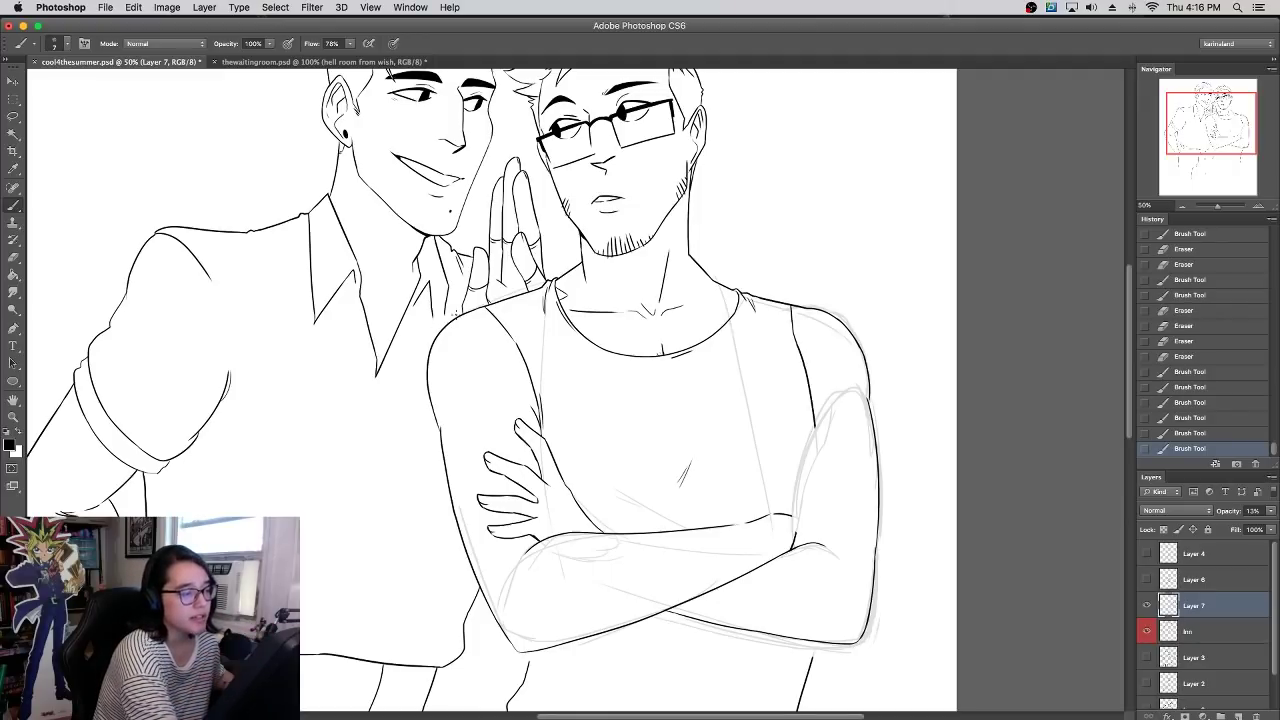
key(super+z)
drag(428, 386, 418, 547)
key(super+z)
mouse_move(429, 388)
mouse_down()
mouse_move(435, 525)
mouse_move(490, 459)
mouse_up()
drag(437, 525, 461, 547)
mouse_move(434, 500)
mouse_down()
mouse_move(434, 540)
mouse_move(442, 530)
mouse_up()
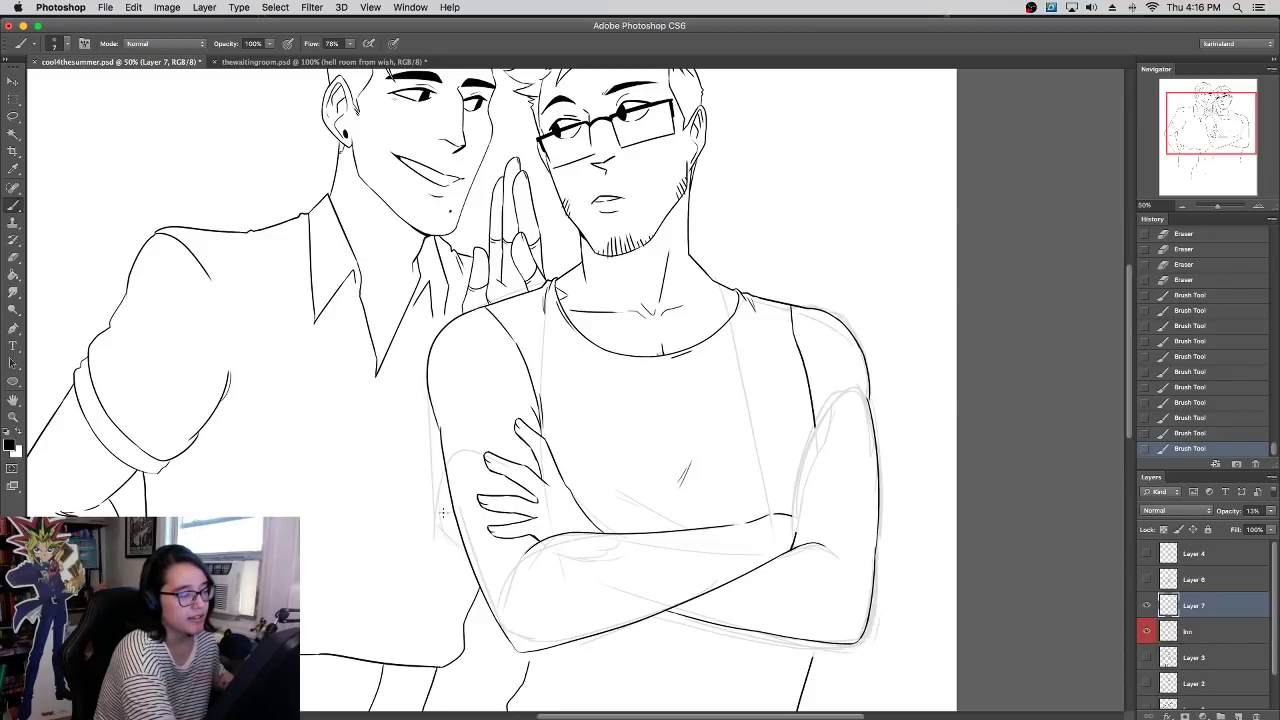
drag(430, 402, 435, 480)
drag(431, 430, 435, 492)
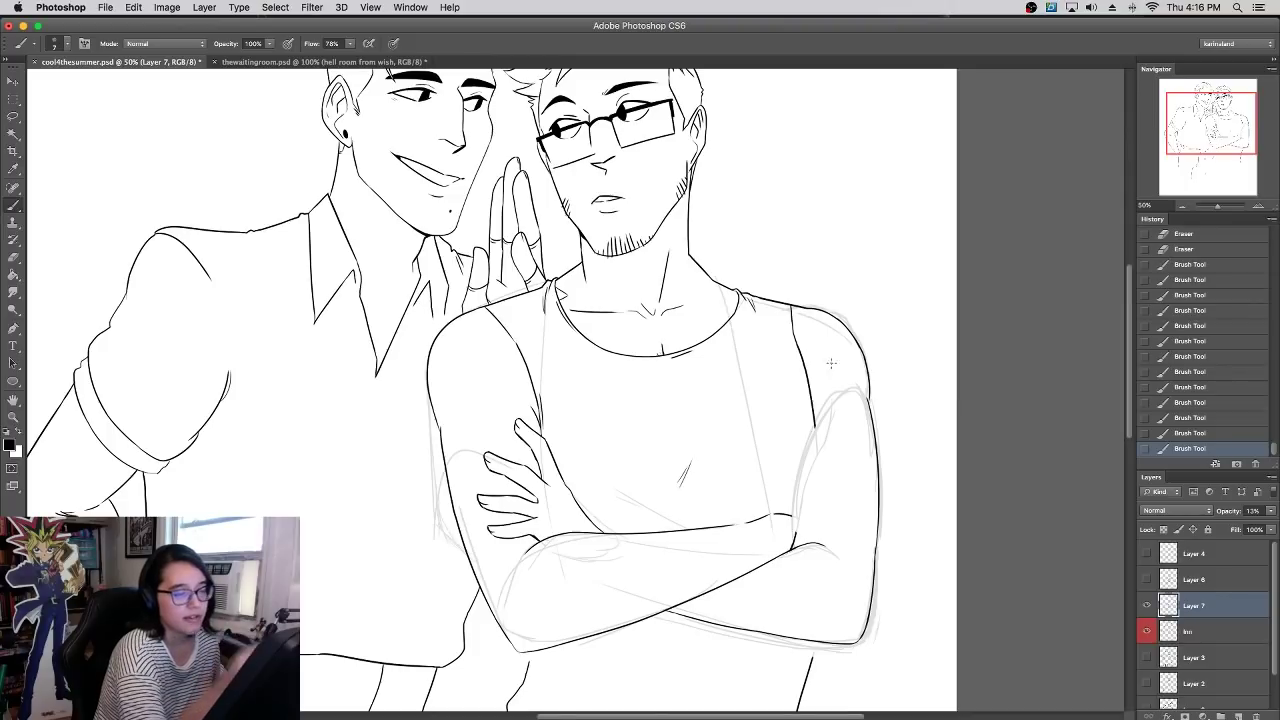
- Sketch a matching loose curve and contour on the opposite upper arm
drag(804, 504, 891, 482)
drag(818, 313, 810, 420)
scroll(810, 421, down, 5)
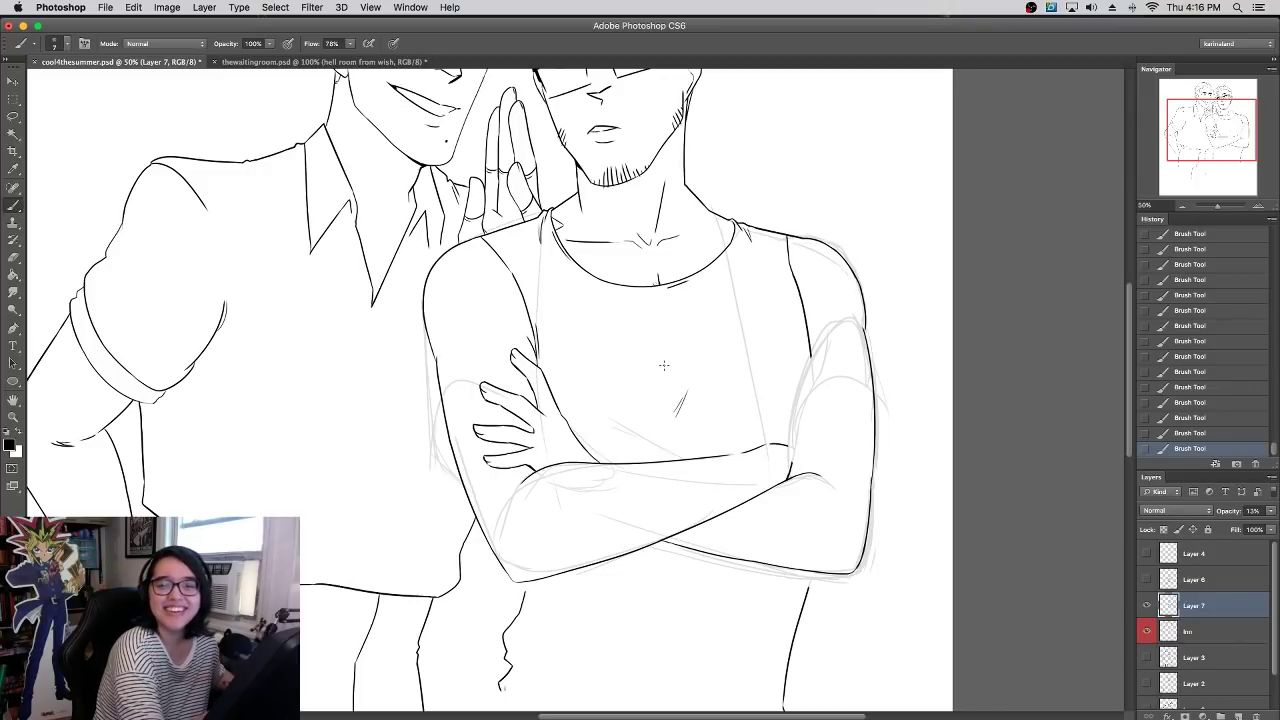
drag(664, 365, 672, 391)
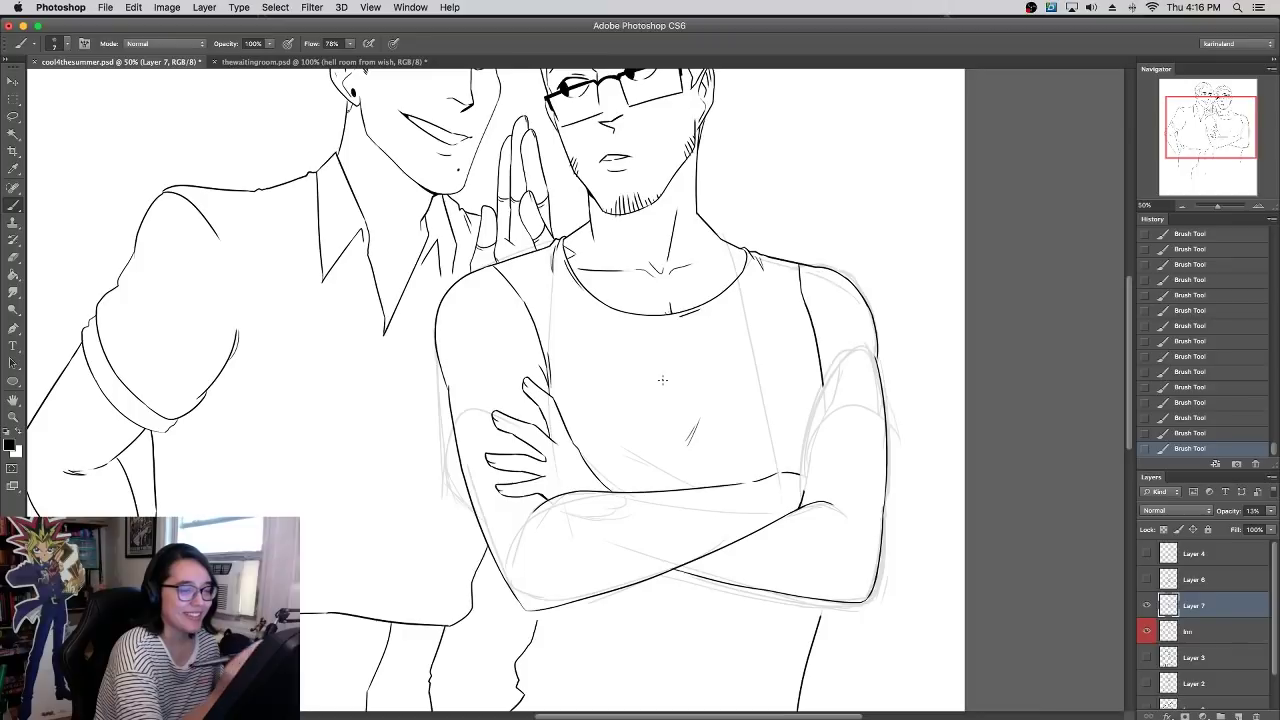
scroll(720, 350, up, 2)
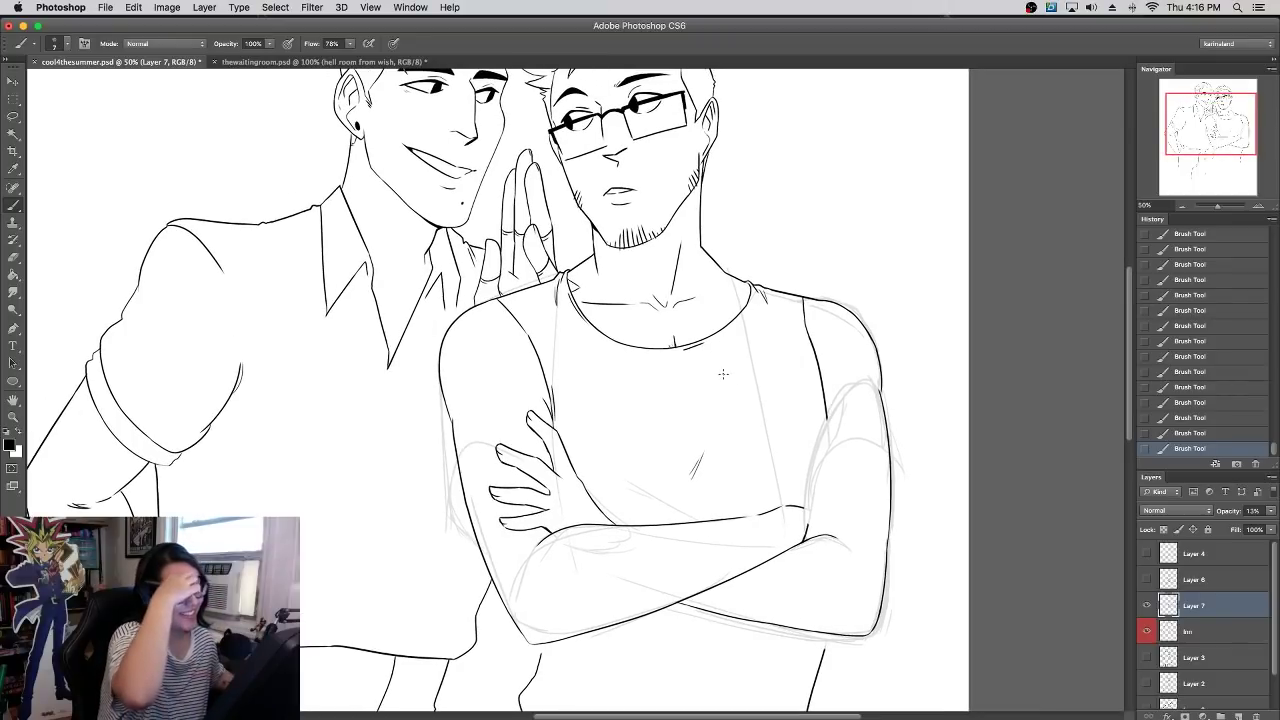
drag(705, 350, 718, 247)
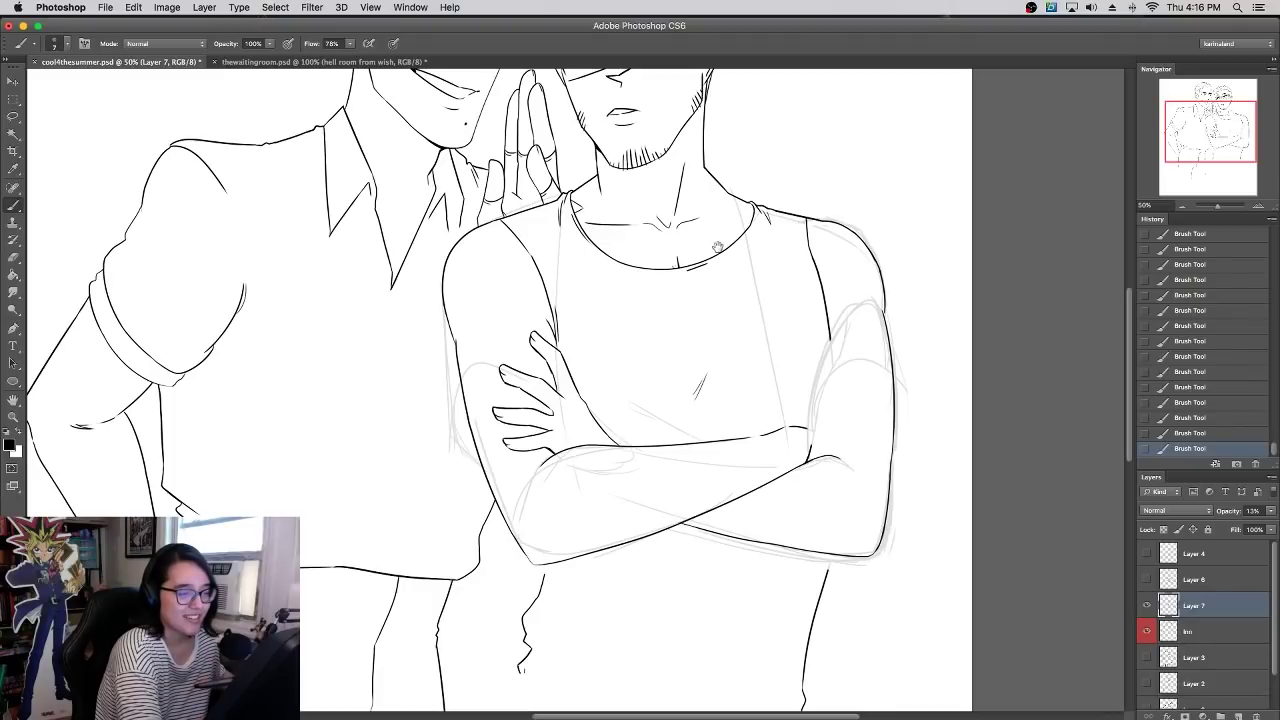
scroll(830, 290, up, 10)
scroll(800, 310, down, 4)
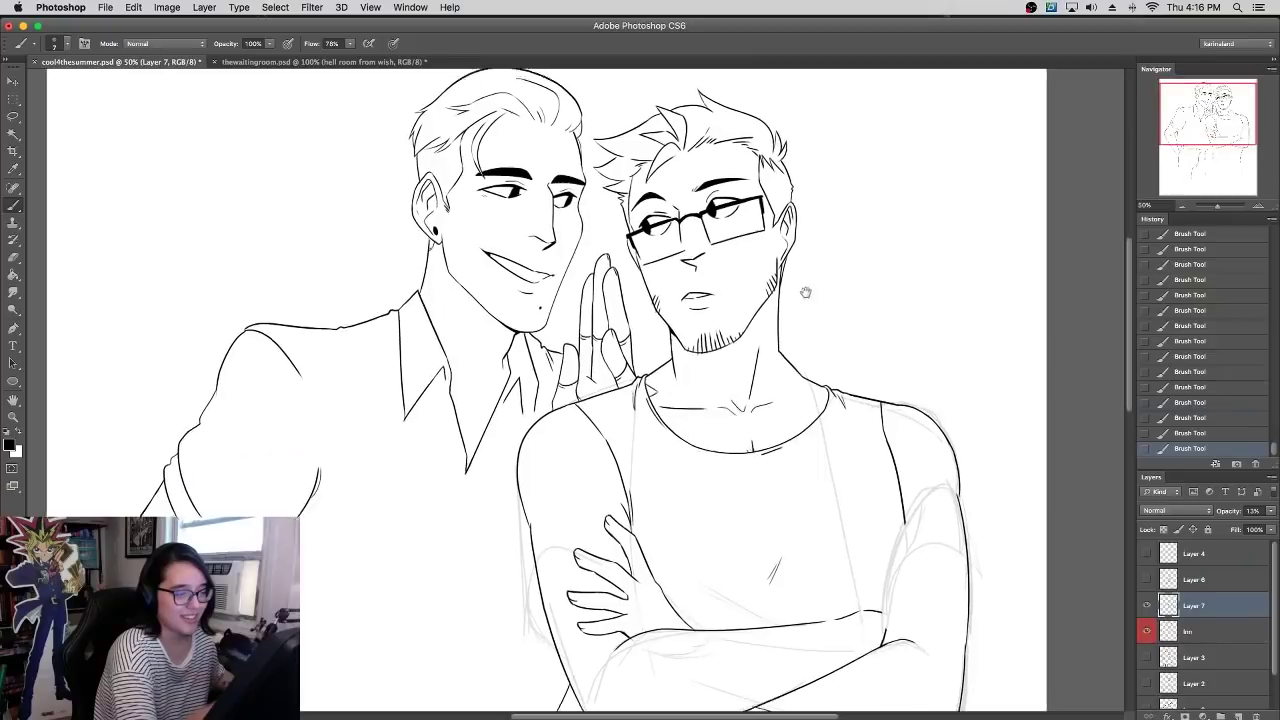
scroll(800, 420, down, 4)
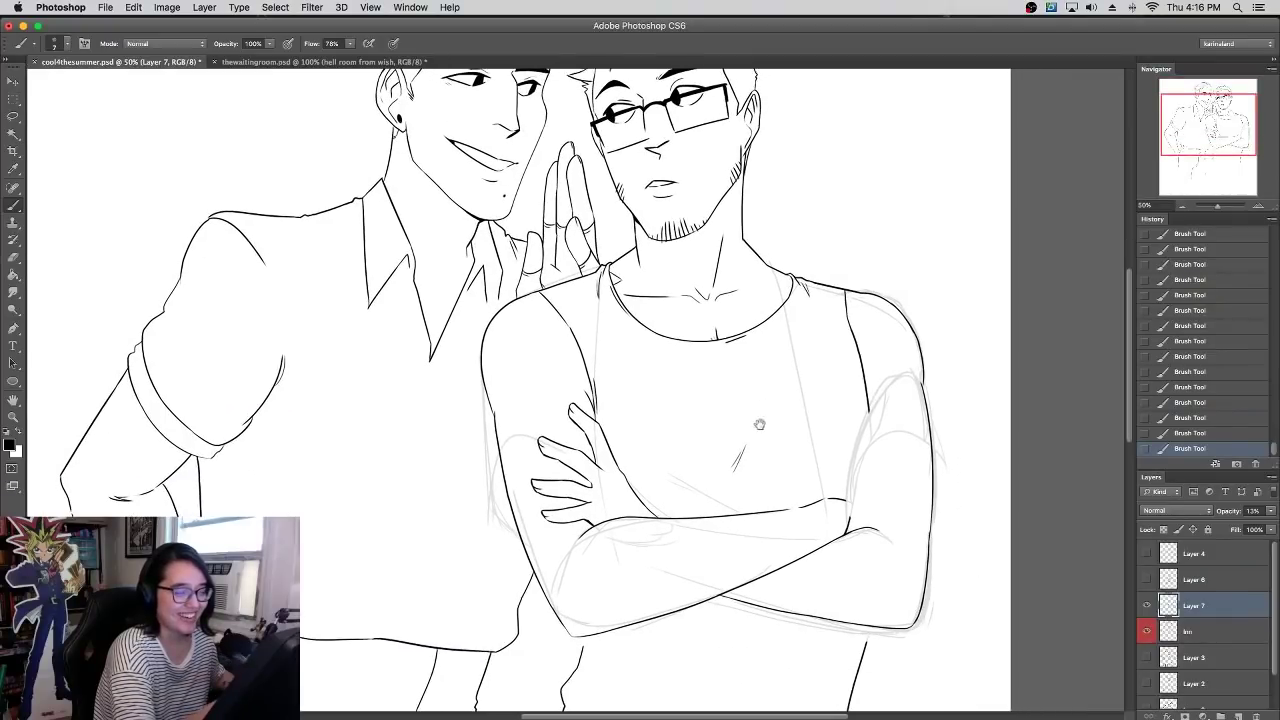
- Sketch a faint tattoo design with a face and overlapping circles on the upper arm beside the gripping hand
scroll(760, 430, up, 5)
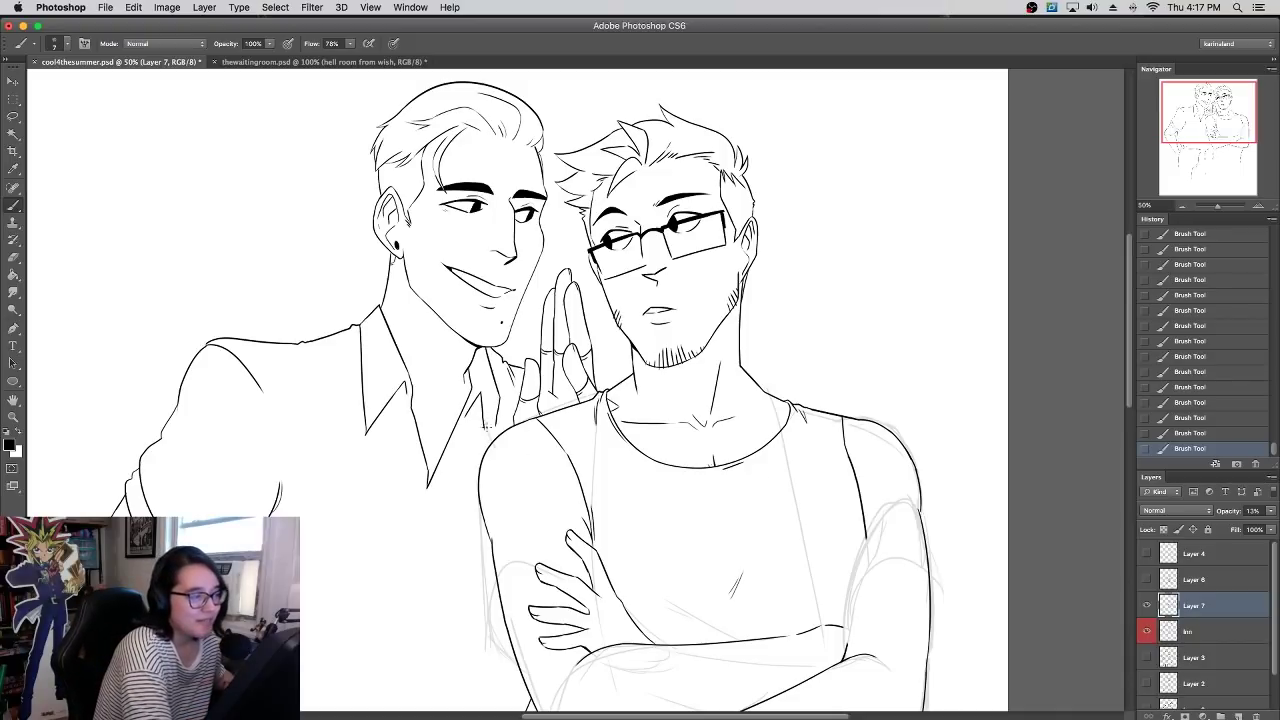
drag(821, 423, 795, 320)
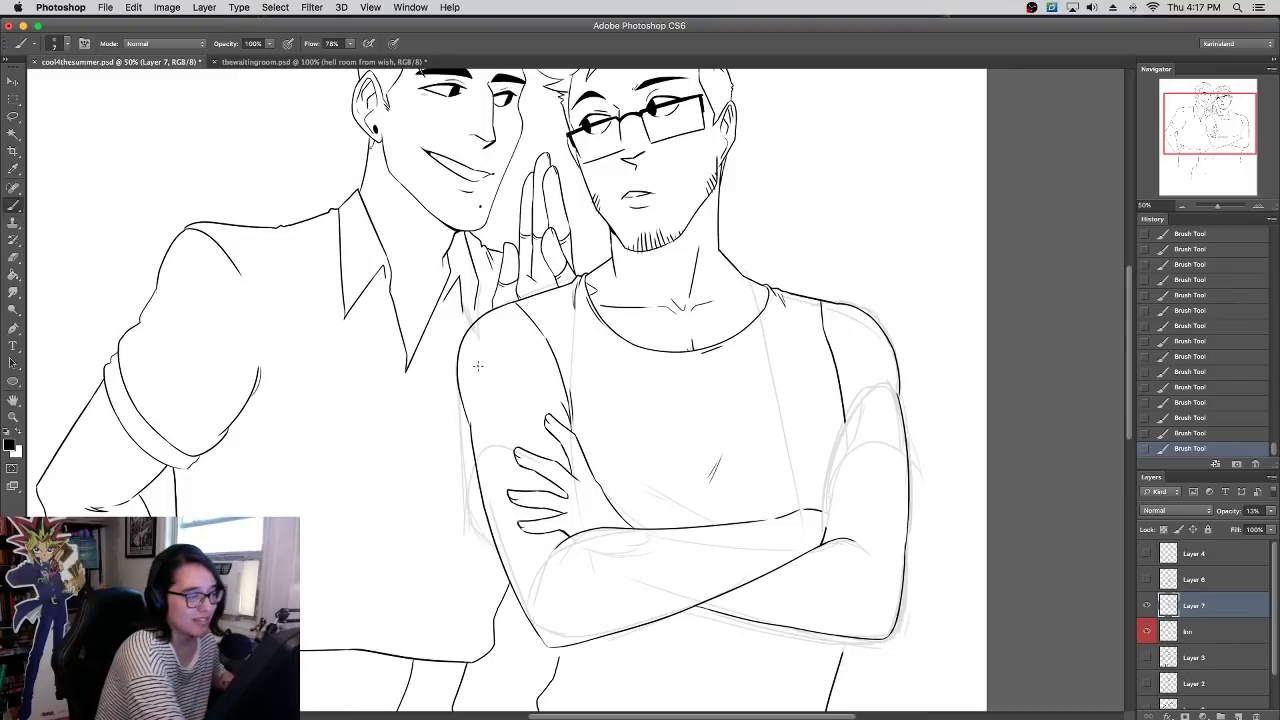
drag(484, 448, 522, 432)
key(super+z)
mouse_move(499, 387)
mouse_down()
mouse_move(498, 437)
mouse_move(486, 444)
mouse_move(469, 384)
mouse_move(487, 335)
mouse_move(526, 367)
mouse_move(503, 470)
mouse_up()
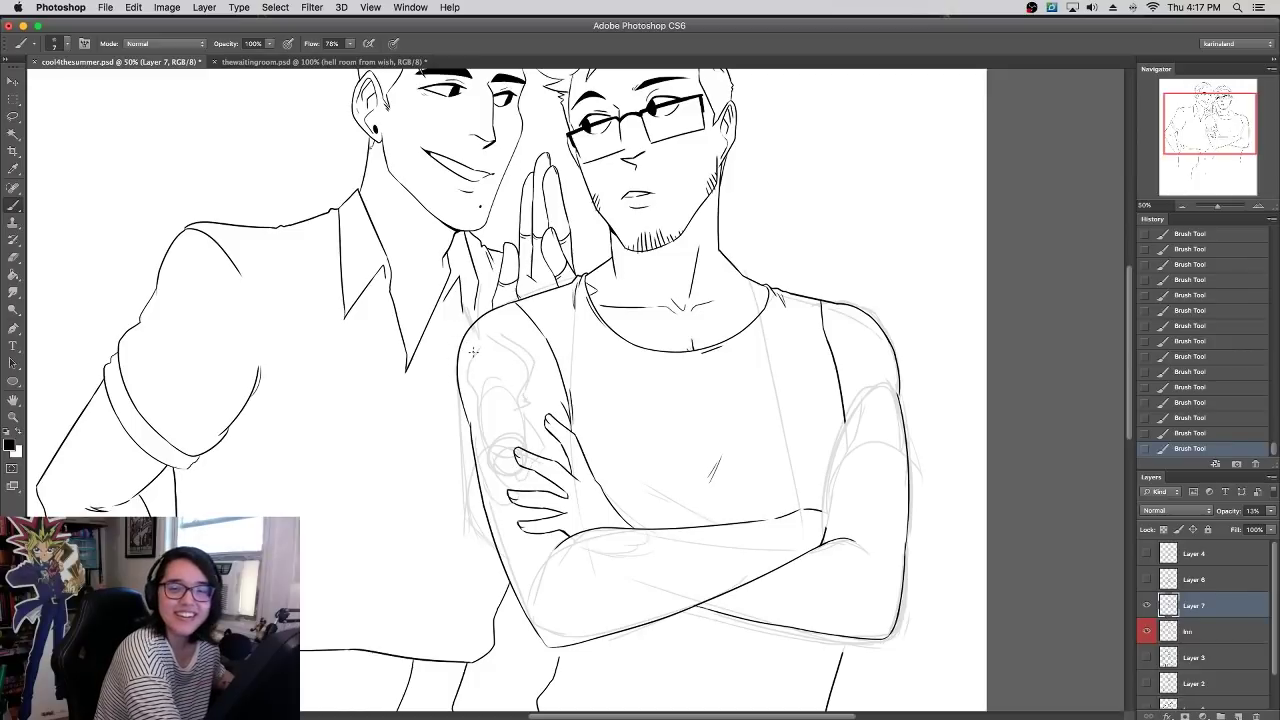
mouse_move(550, 334)
mouse_down()
mouse_move(650, 162)
mouse_move(609, 322)
mouse_move(595, 300)
mouse_move(590, 138)
mouse_move(586, 312)
mouse_up()
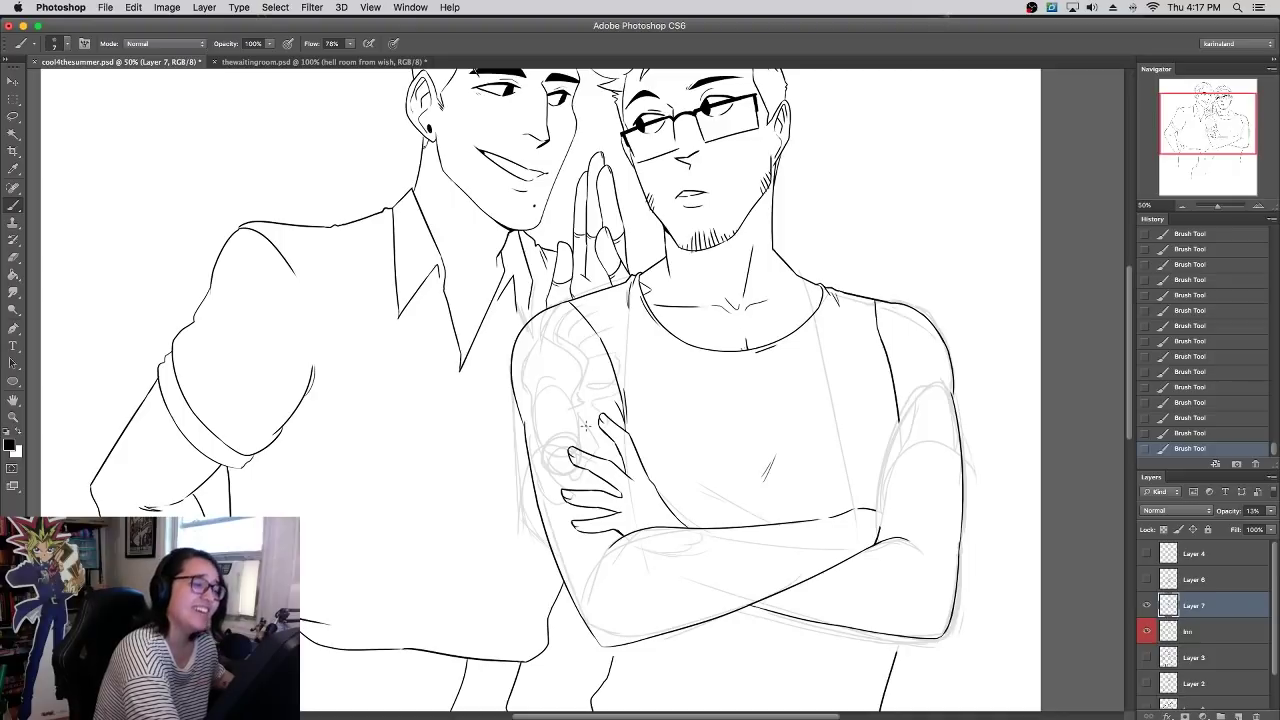
mouse_move(865, 302)
mouse_down()
mouse_move(823, 417)
mouse_move(787, 203)
mouse_up()
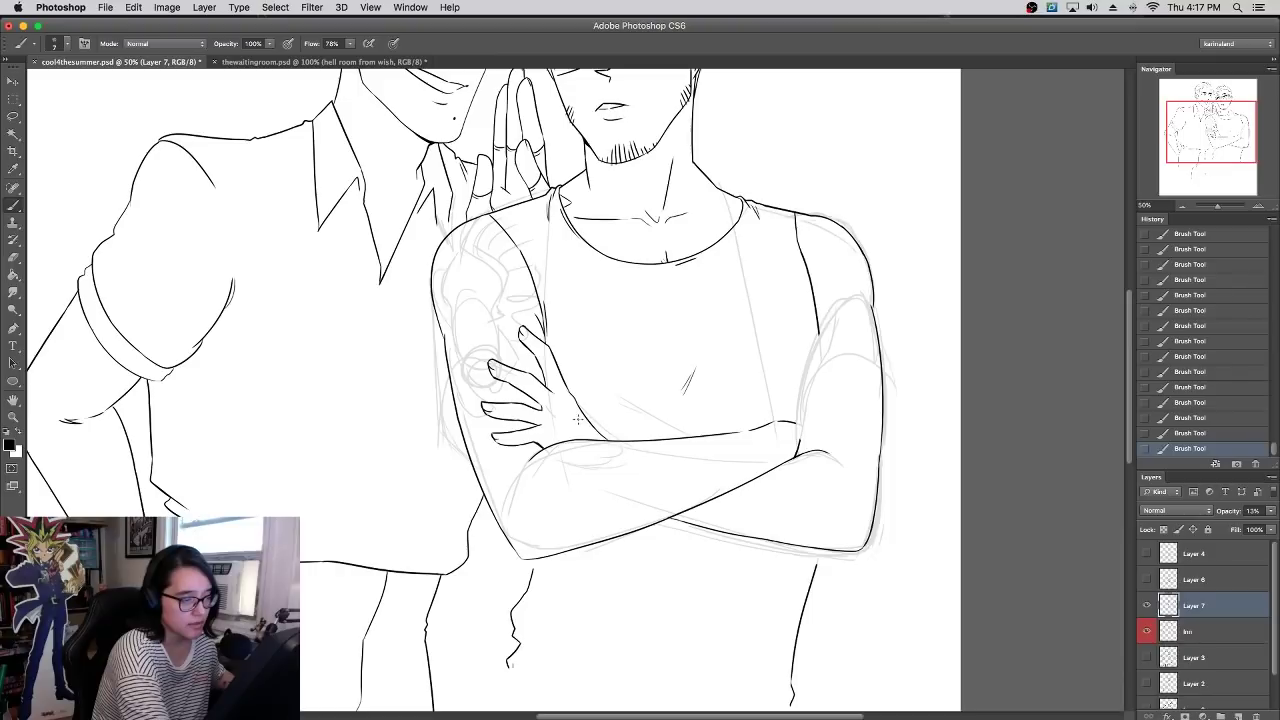
- Erase the rough sketch lines inside the opposite upper arm and resketch its inner contour from the armpit downward
mouse_move(791, 330)
mouse_down()
mouse_move(794, 474)
mouse_move(792, 349)
mouse_up()
scroll(791, 348, down, 4)
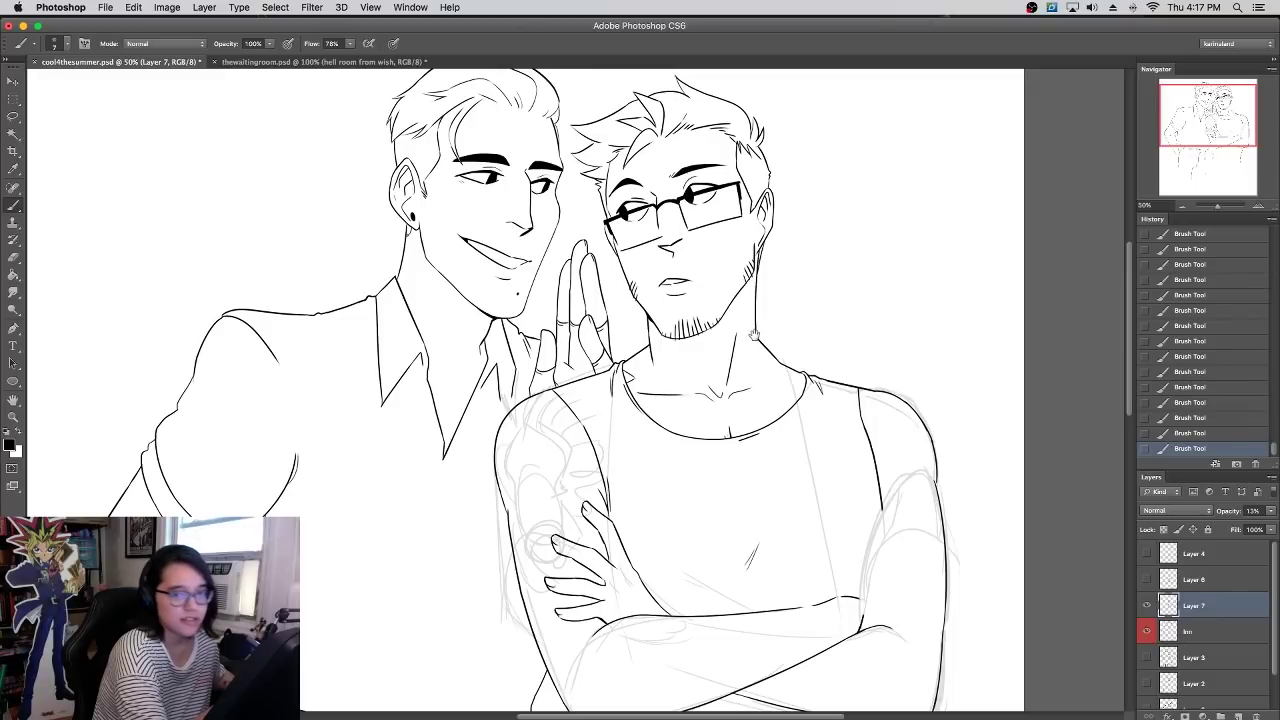
scroll(725, 362, down, 2)
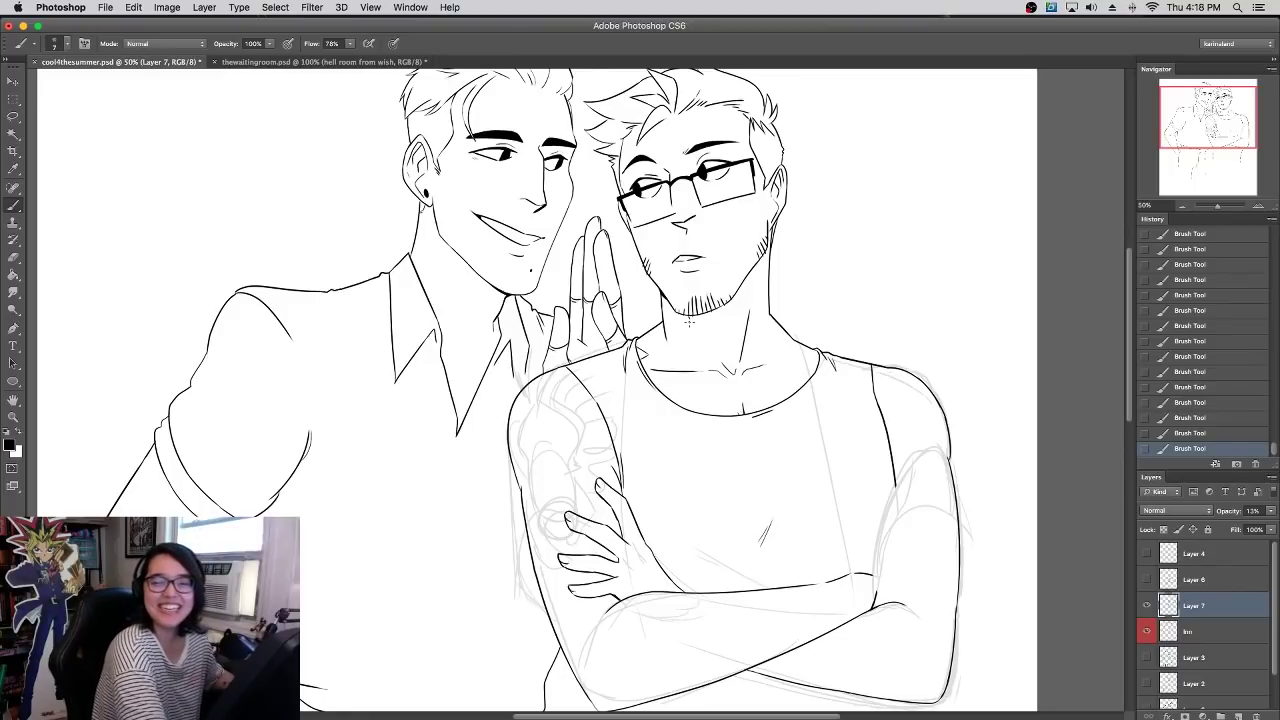
scroll(700, 381, down, 3)
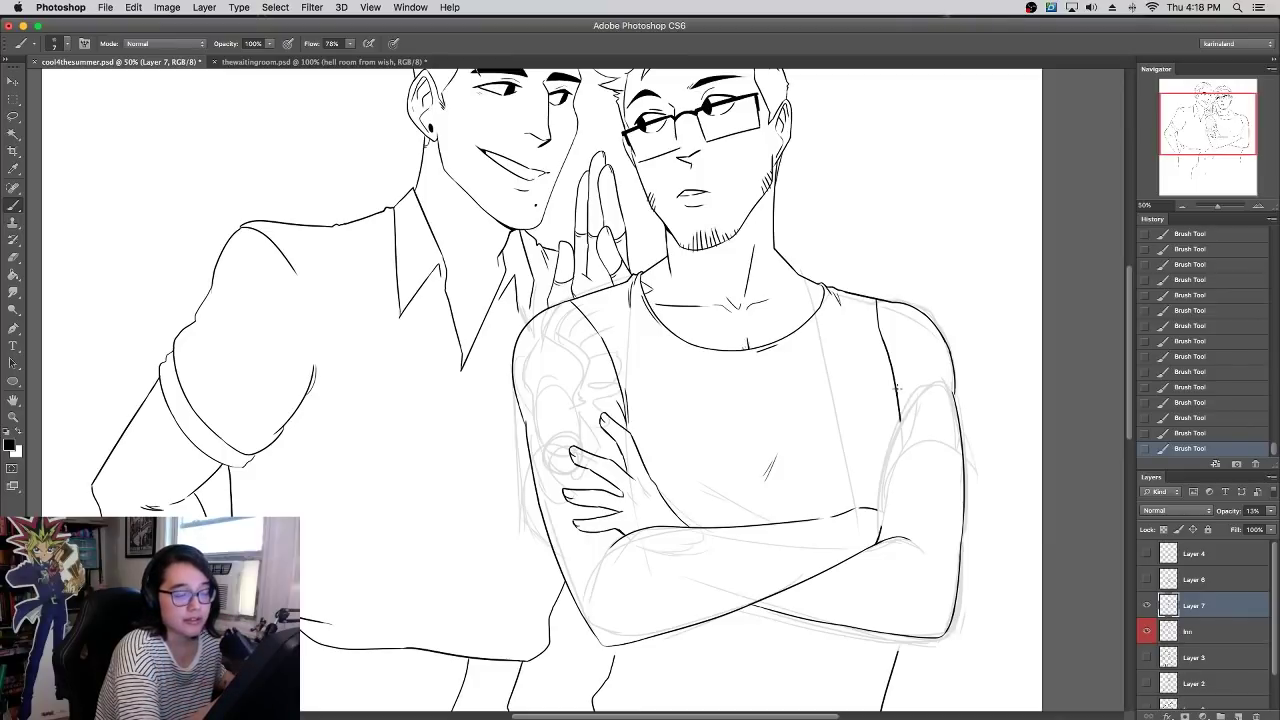
mouse_move(880, 507)
mouse_down()
mouse_move(914, 386)
mouse_move(883, 482)
mouse_move(943, 388)
mouse_move(909, 416)
mouse_move(942, 381)
mouse_up()
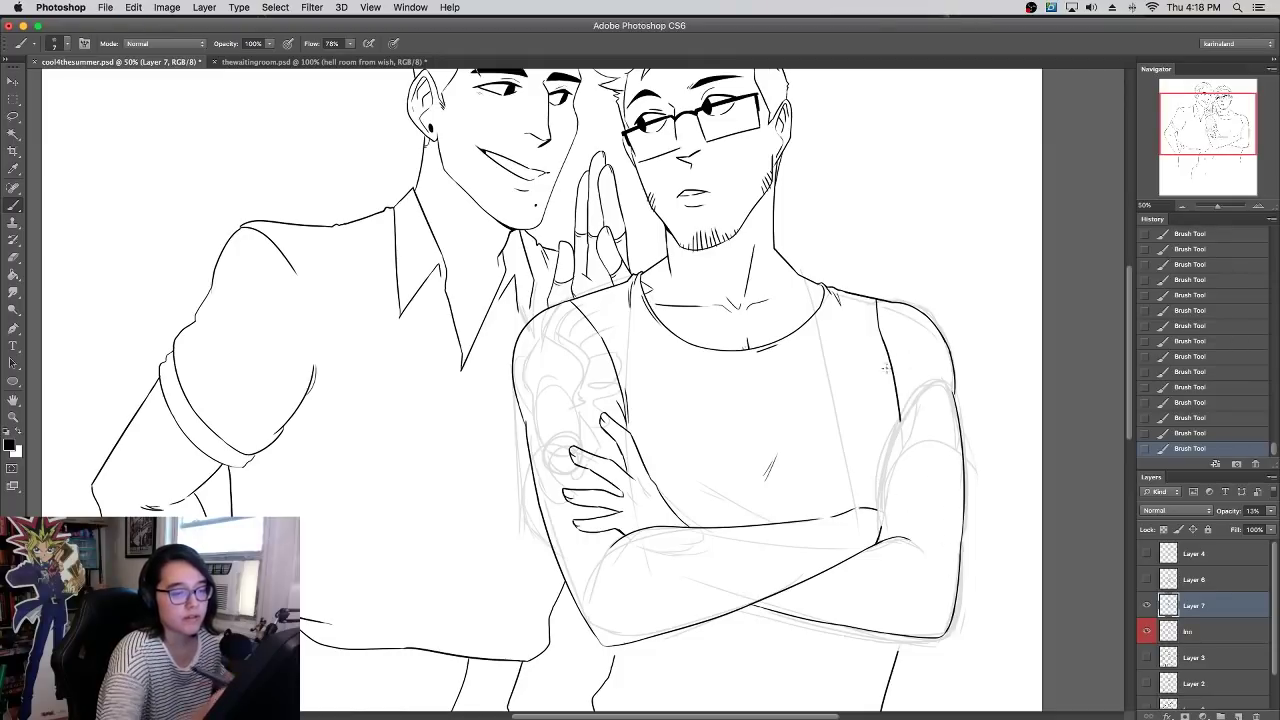
mouse_move(922, 379)
mouse_down()
mouse_move(886, 444)
mouse_move(920, 434)
mouse_up()
key(e)
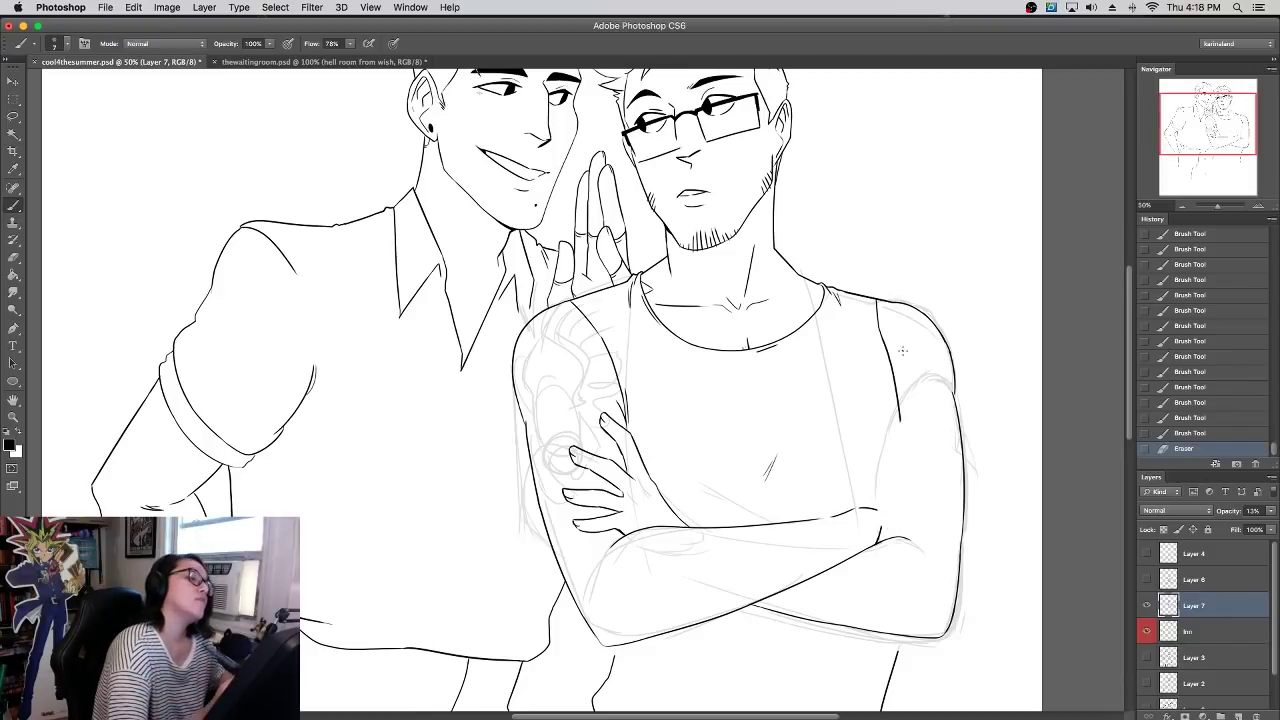
drag(908, 395, 884, 446)
drag(918, 382, 882, 452)
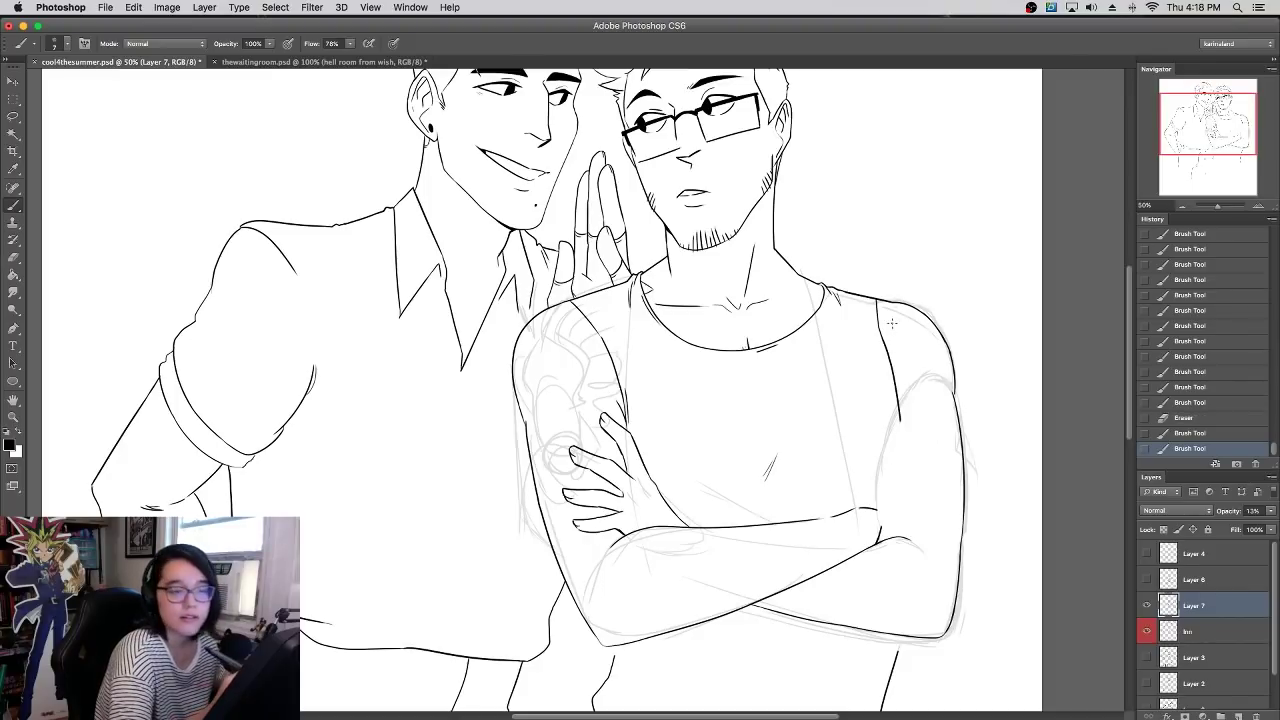
- Sketch a new faint armhole curve beside that arm, then erase the long guide line down the torso
drag(951, 403, 958, 420)
drag(874, 322, 878, 388)
key(super+z)
drag(874, 332, 885, 424)
drag(876, 336, 887, 425)
drag(877, 344, 893, 420)
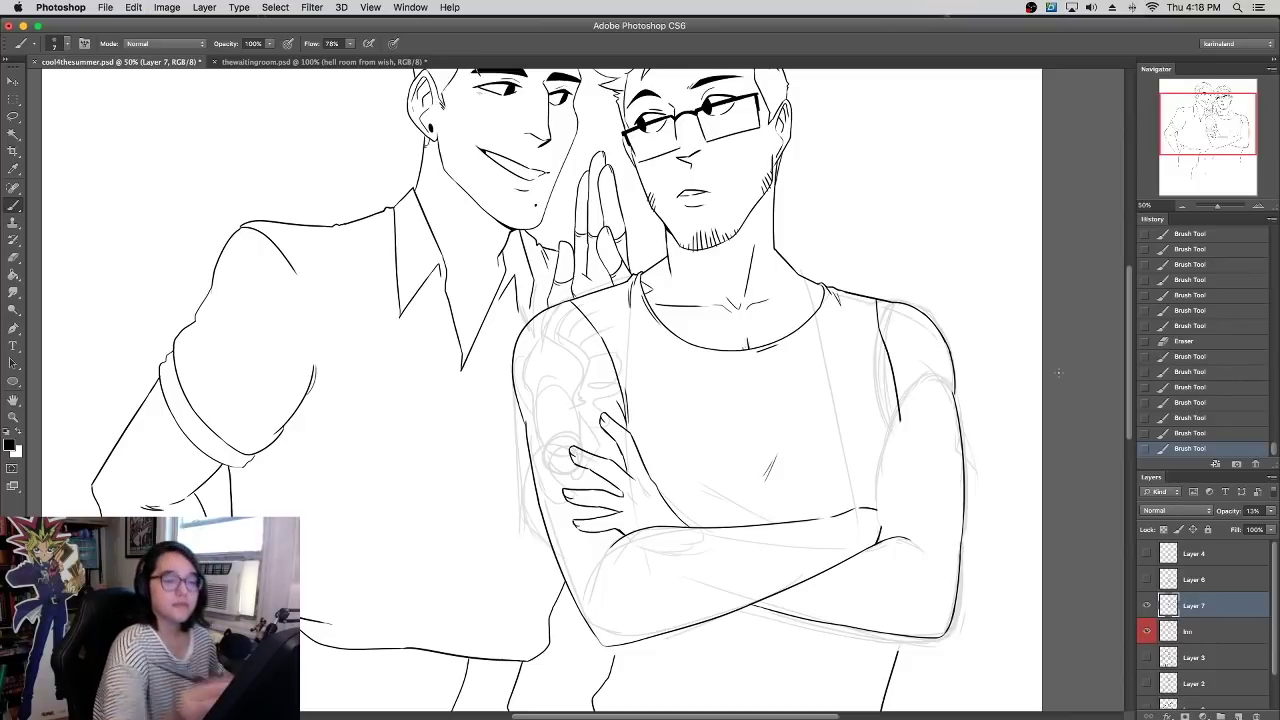
drag(850, 513, 819, 314)
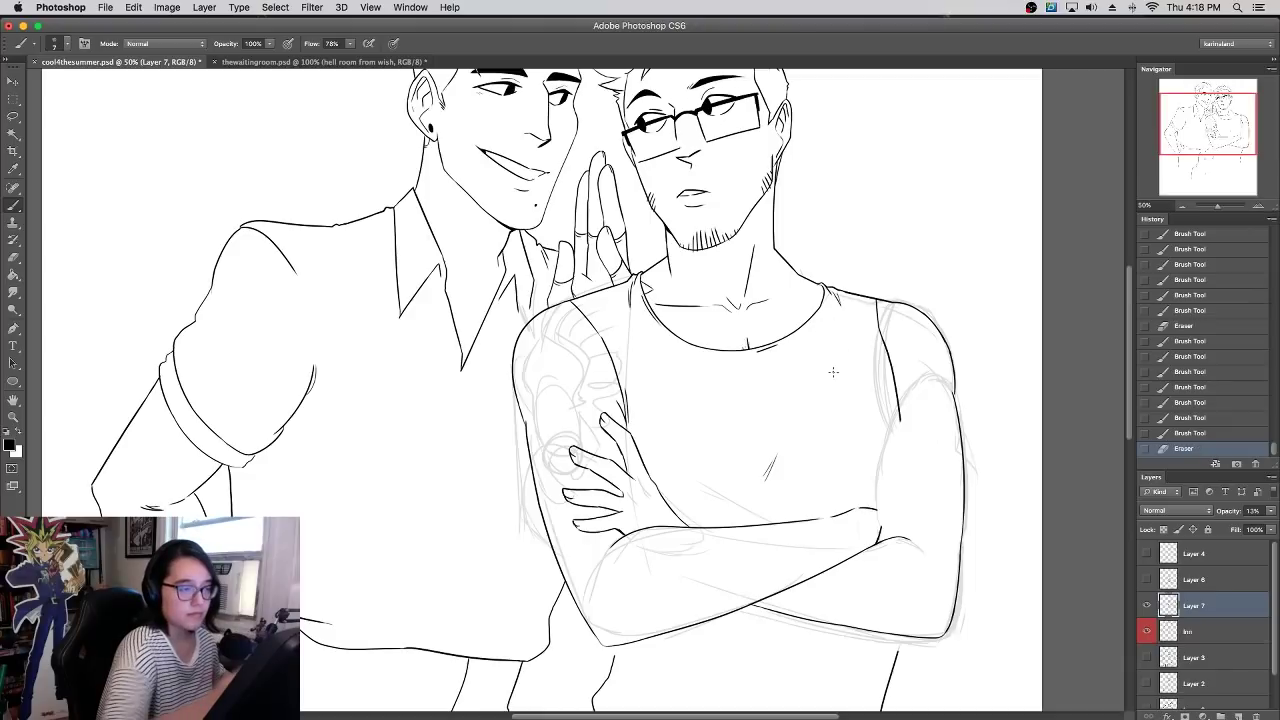
- On the inked line-art layer, erase the old armhole line beside the opposite upper arm
click(1194, 631)
mouse_move(900, 418)
mouse_down()
mouse_move(876, 307)
mouse_move(948, 340)
mouse_move(945, 449)
mouse_up()
drag(958, 401, 960, 241)
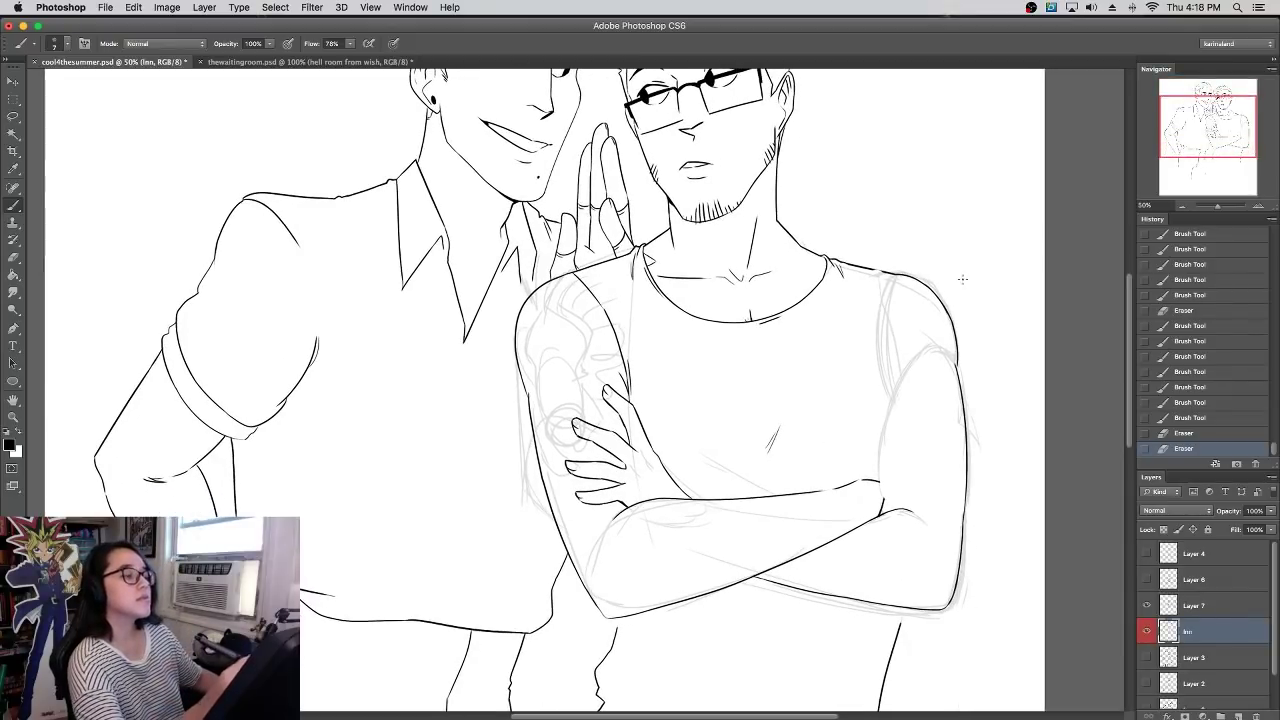
- Flip the canvas horizontally to check the drawing mirrored
click(166, 7)
mouse_move(228, 150)
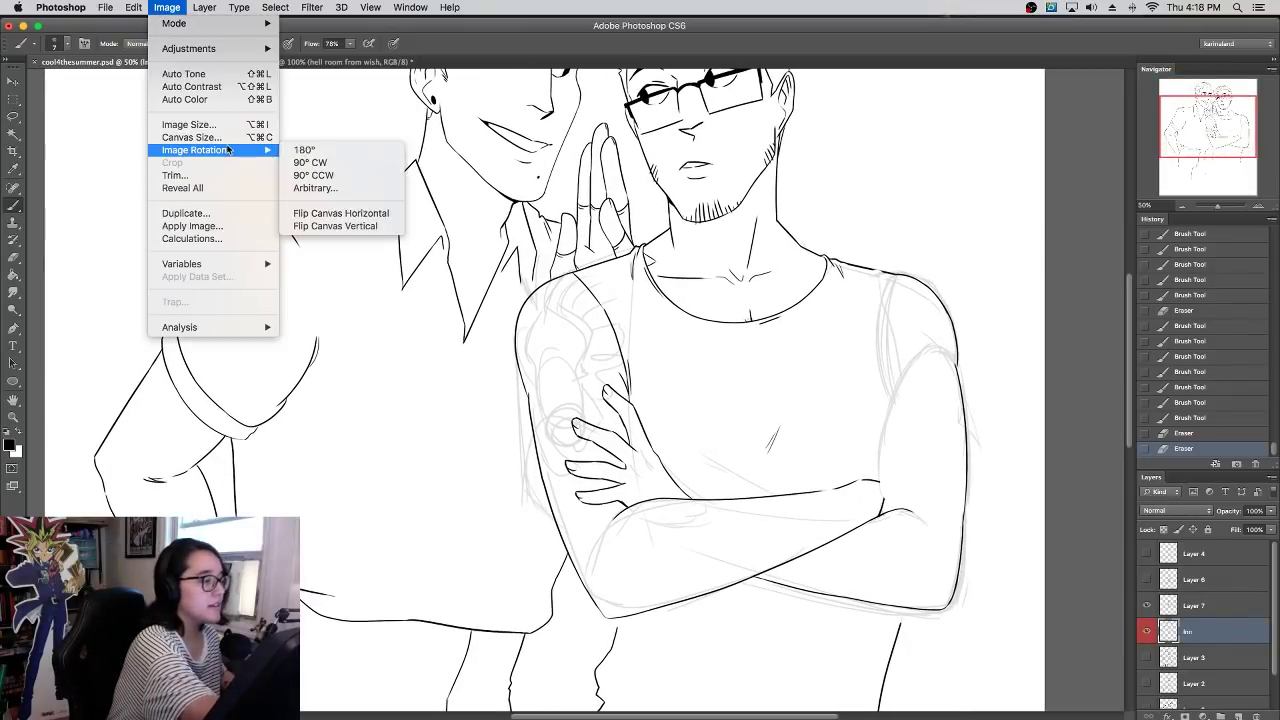
click(341, 213)
drag(608, 375, 748, 408)
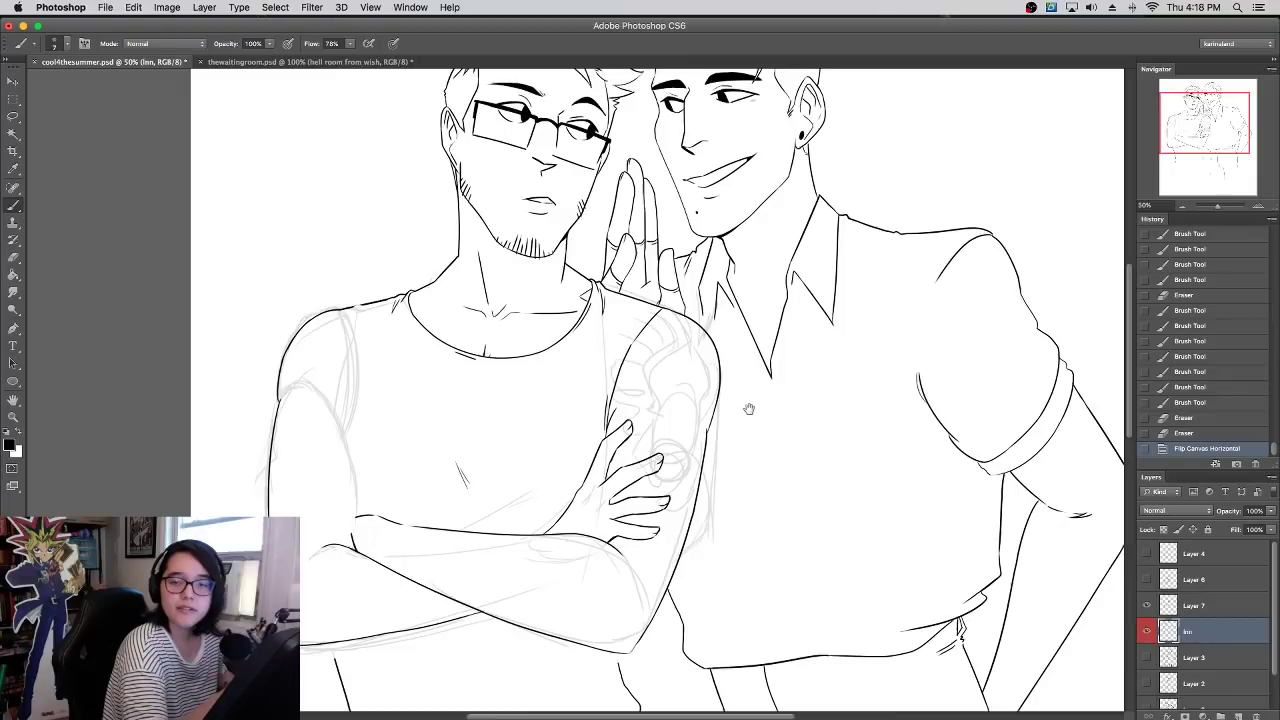
drag(652, 373, 716, 425)
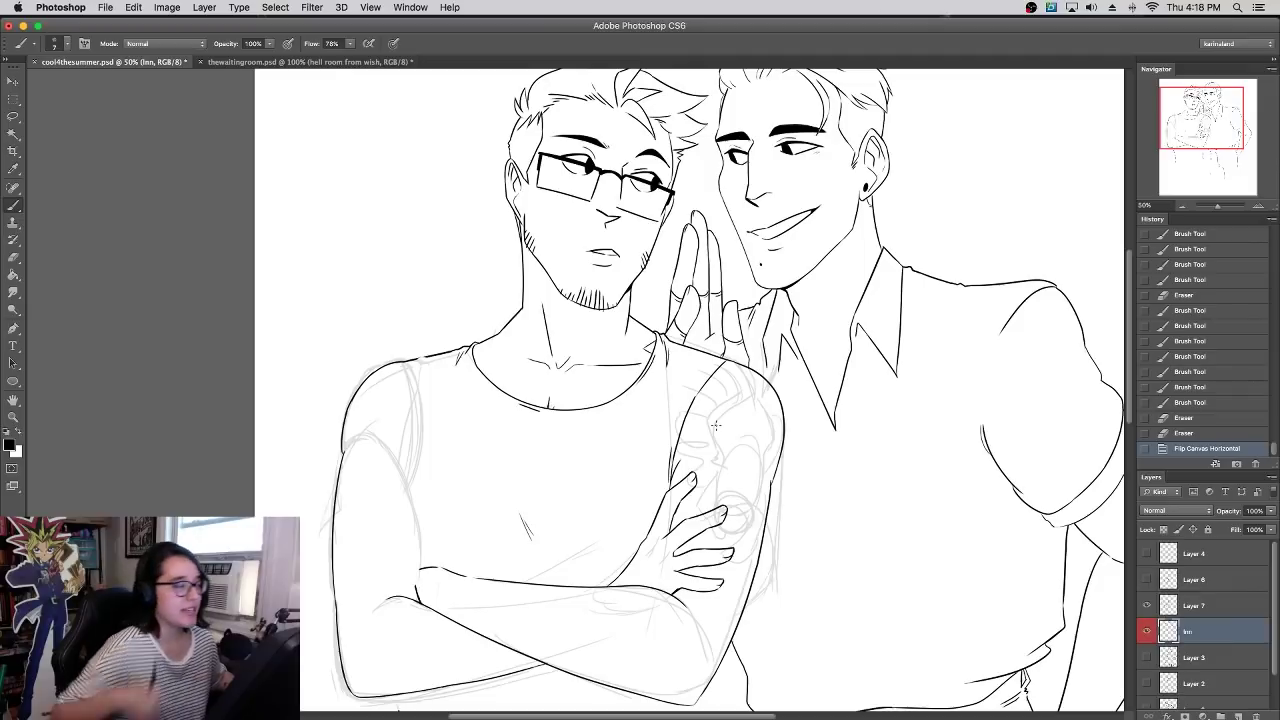
- Ink the inner contour of the upper arm from the crossed forearm up toward the armpit, redoing poor strokes
drag(418, 583, 413, 487)
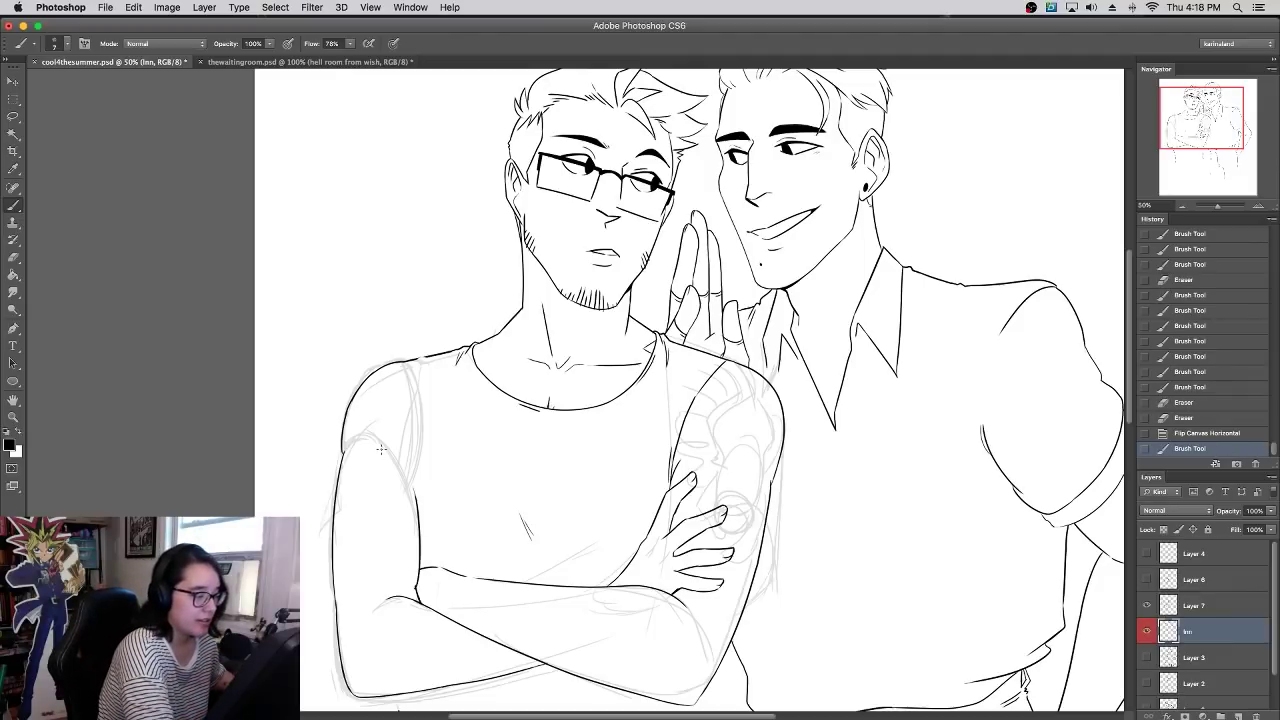
key(super+z)
mouse_move(420, 602)
mouse_down()
mouse_move(418, 496)
mouse_move(418, 592)
mouse_up()
key(super+z)
key(super+z)
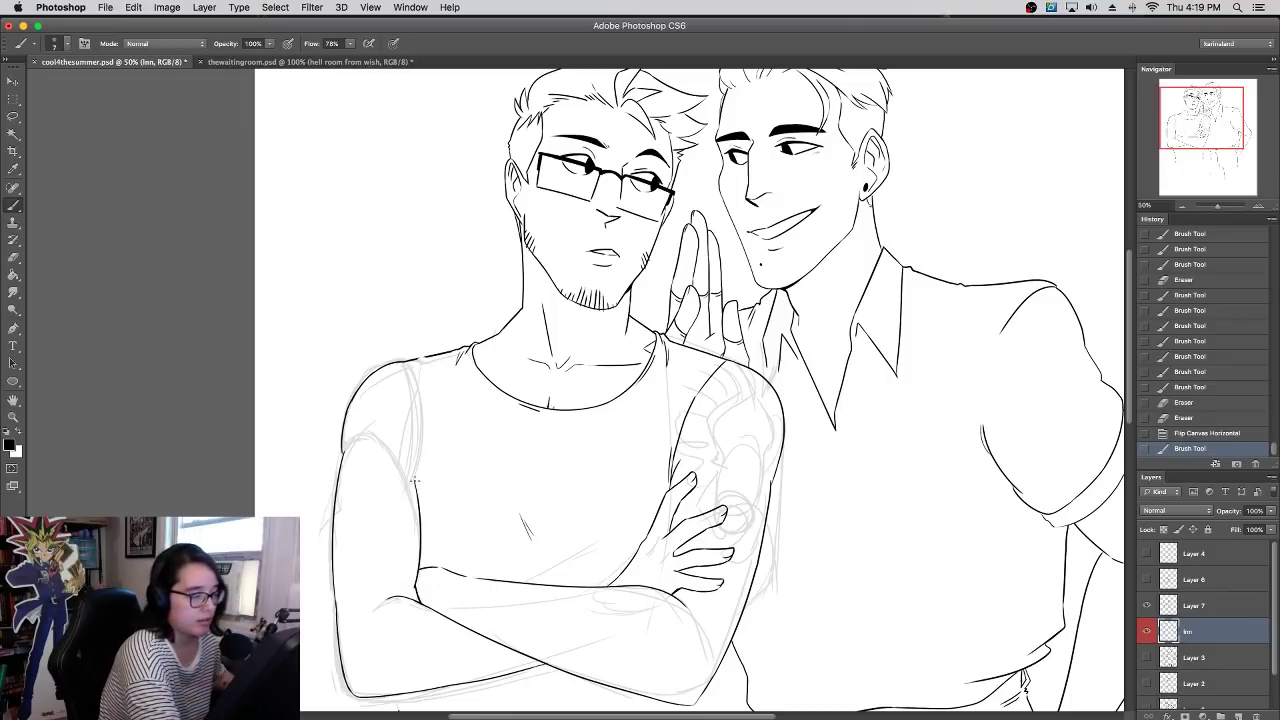
- Ink the armhole curve from the armpit up to the shoulder and tidy the outer contour just below the shoulder
mouse_move(407, 468)
mouse_down()
mouse_move(417, 491)
mouse_move(418, 346)
mouse_up()
key(super+z)
key(super+z)
drag(418, 488, 420, 352)
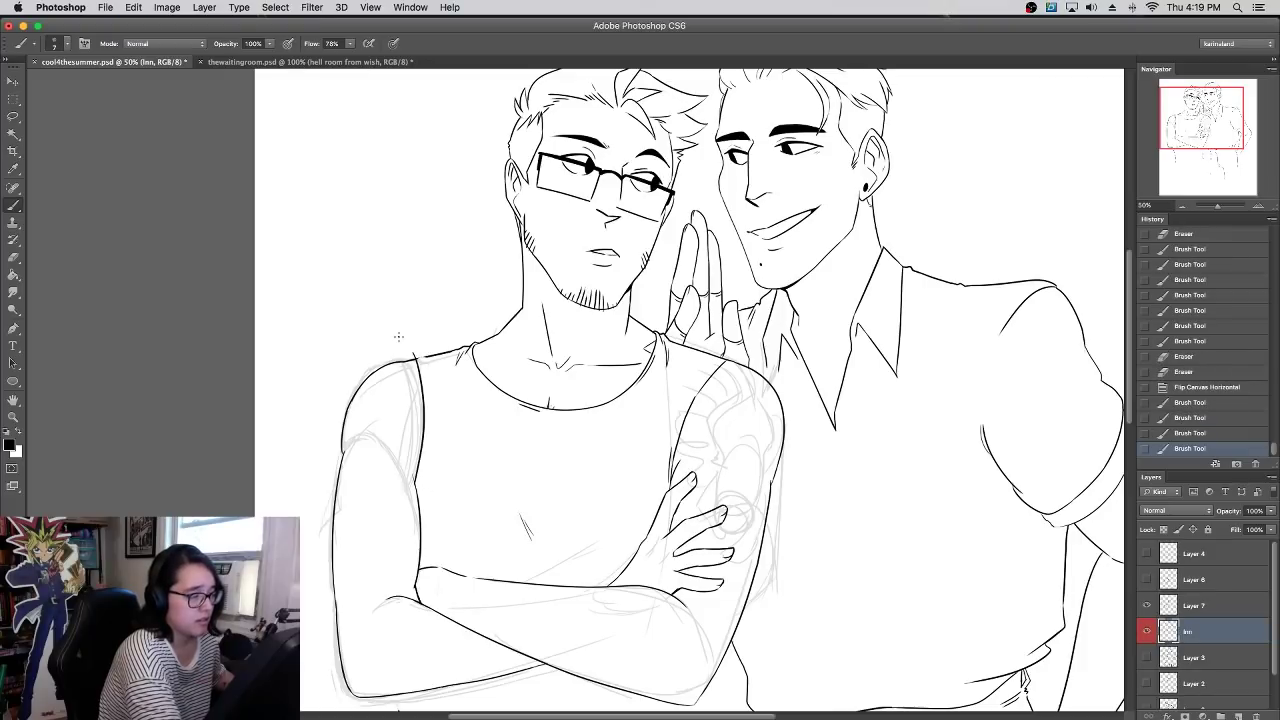
mouse_move(741, 350)
mouse_down()
mouse_move(796, 221)
mouse_move(776, 344)
mouse_up()
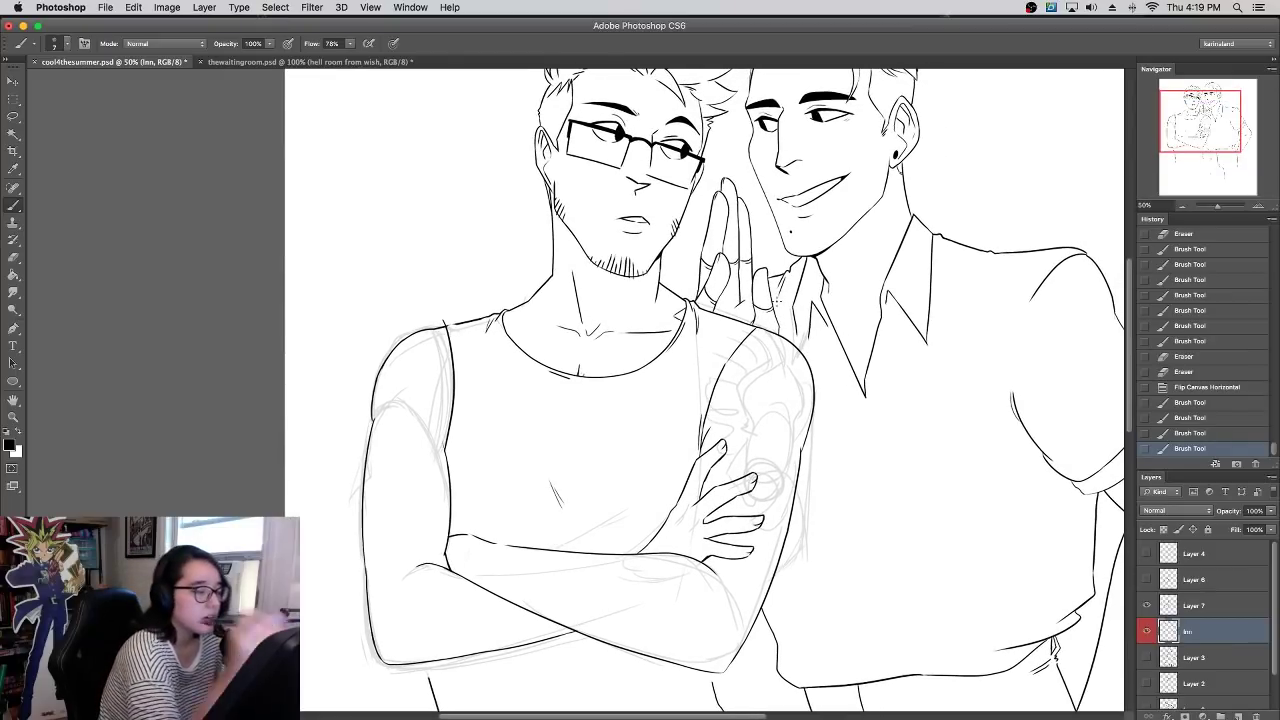
drag(382, 422, 373, 406)
key(super+z)
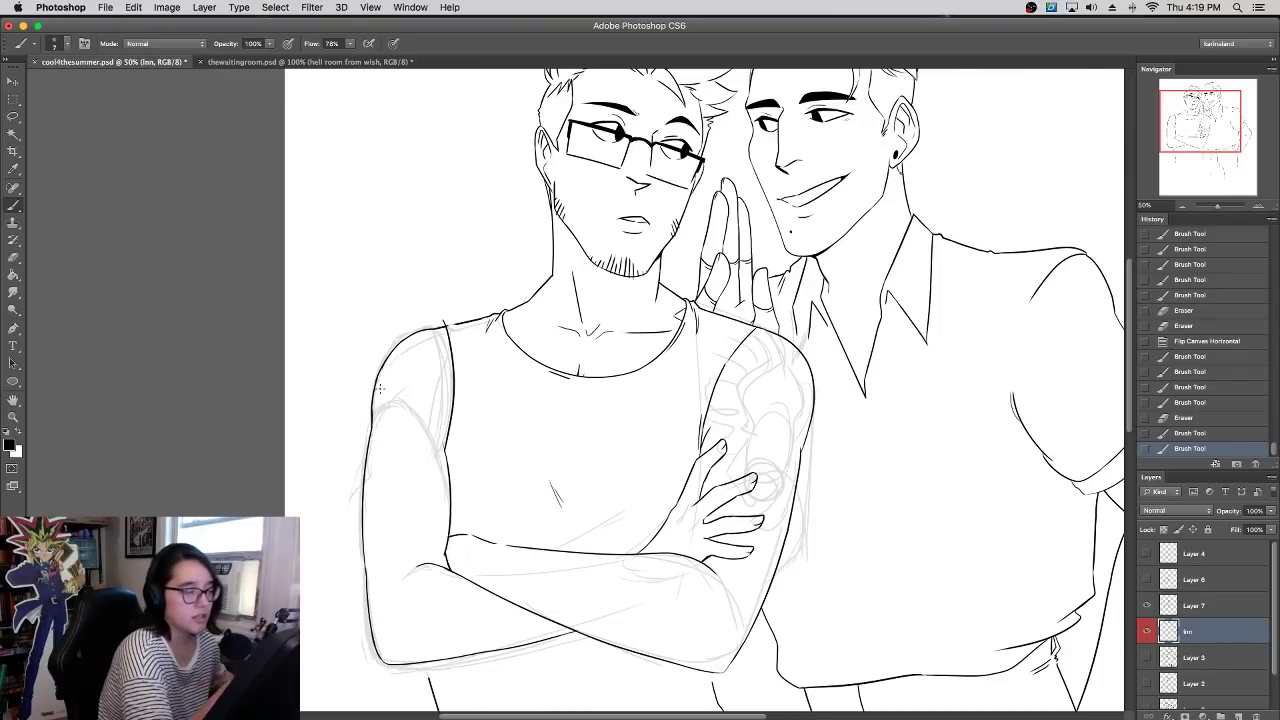
- Erase and redraw the tank top's shoulder line where it meets the armhole, adding short fold marks beneath it
click(1258, 206)
drag(609, 412, 692, 546)
drag(492, 428, 502, 426)
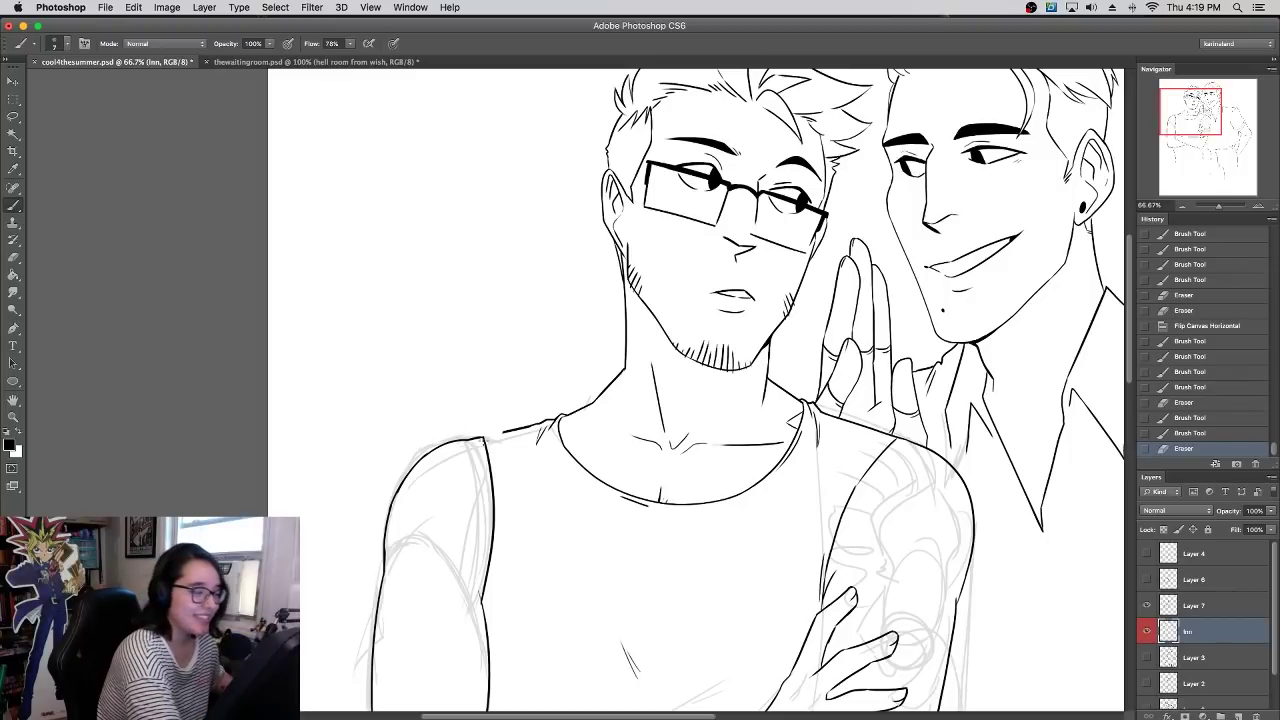
drag(486, 436, 510, 430)
key(super+z)
key(super+z)
drag(498, 433, 511, 429)
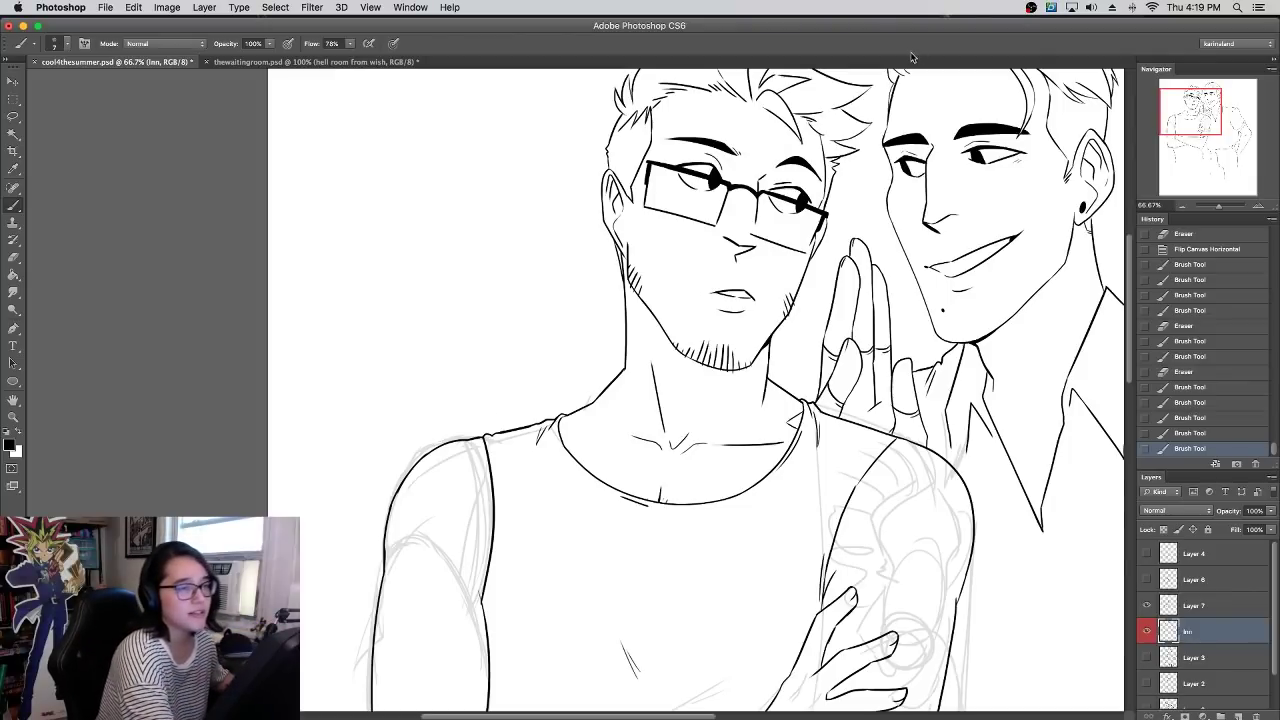
drag(500, 438, 491, 495)
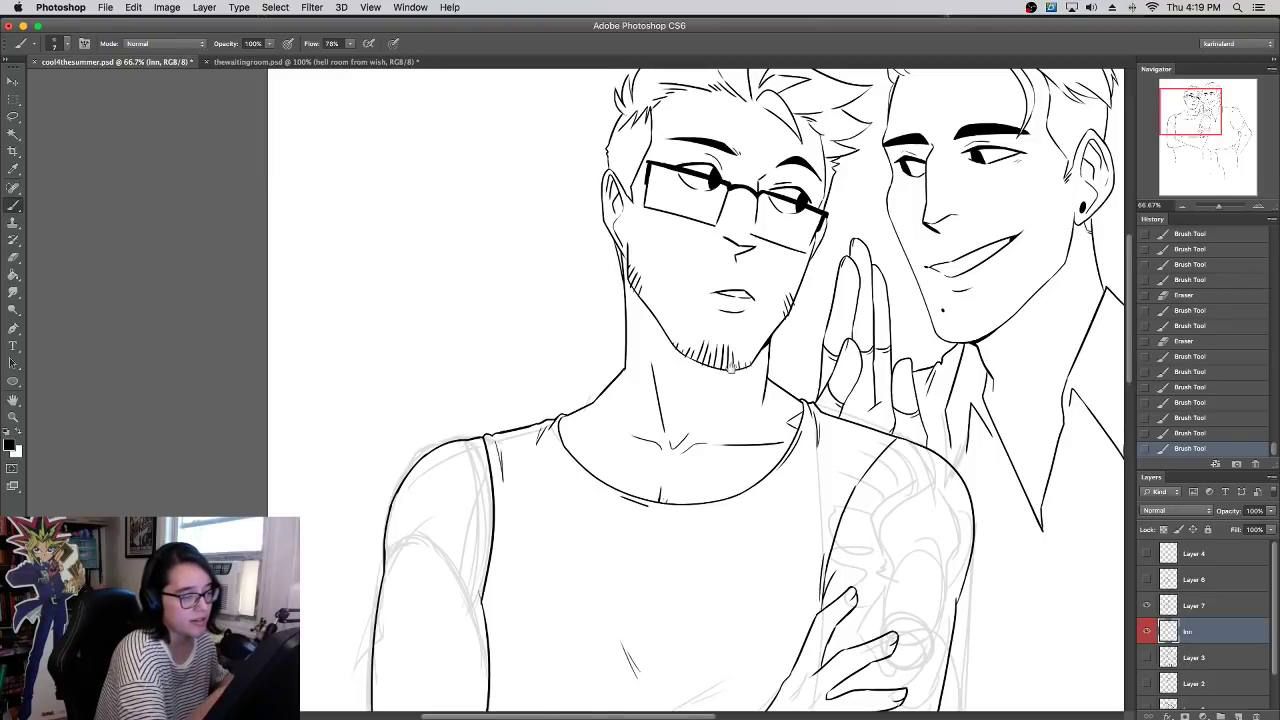
- Rework the outer contour where the shoulder meets the upper arm, undoing unsatisfactory strokes
drag(731, 368, 712, 212)
drag(720, 268, 712, 156)
drag(850, 85, 730, 290)
scroll(725, 295, down, 4)
scroll(728, 260, left, 2)
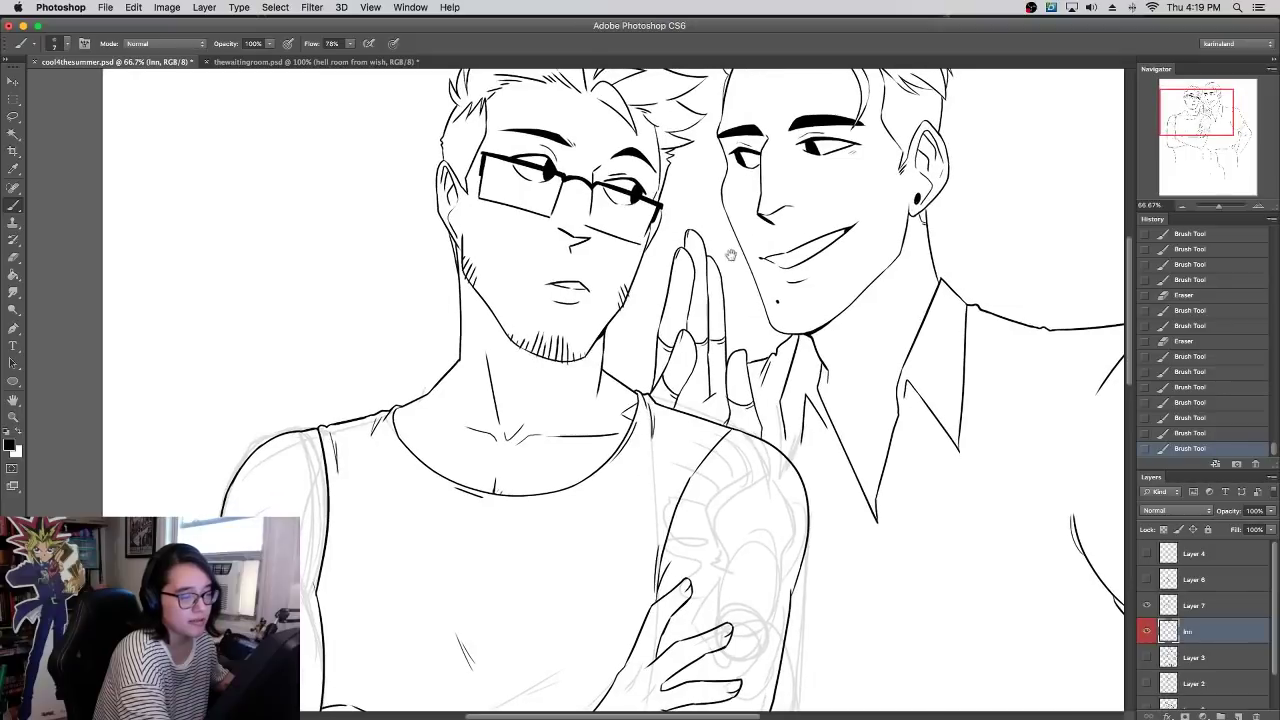
scroll(802, 200, down, 2)
scroll(795, 240, left, 2)
mouse_move(300, 466)
mouse_down()
mouse_move(325, 375)
mouse_move(294, 462)
mouse_move(294, 430)
mouse_up()
key(super+z)
mouse_move(290, 478)
mouse_down()
mouse_move(310, 376)
mouse_move(301, 436)
mouse_move(310, 376)
mouse_move(292, 424)
mouse_move(312, 370)
mouse_up()
key(super+z)
key(super+z)
key(super+z)
key(super+z)
key(super+z)
key(super+z)
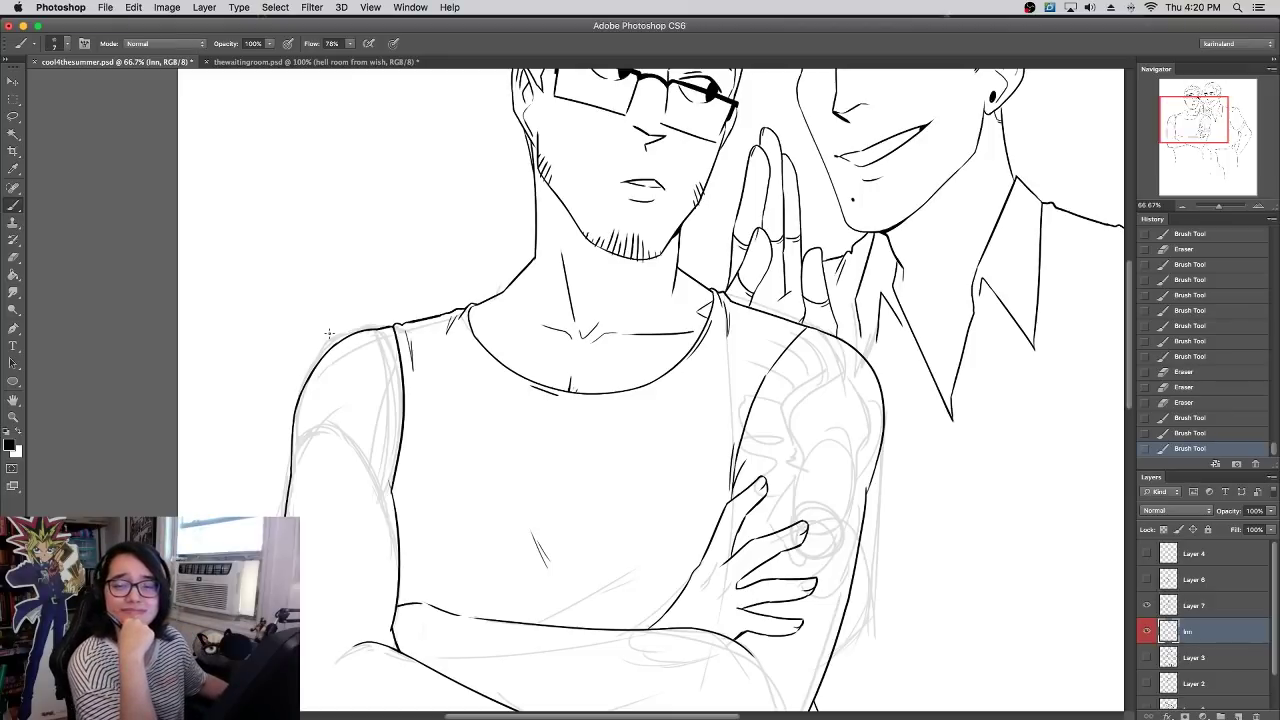
- Ink short fold marks on the tank top along the lower armhole near the armpit
click(1182, 207)
drag(762, 375, 785, 278)
drag(466, 322, 460, 371)
key(super+z)
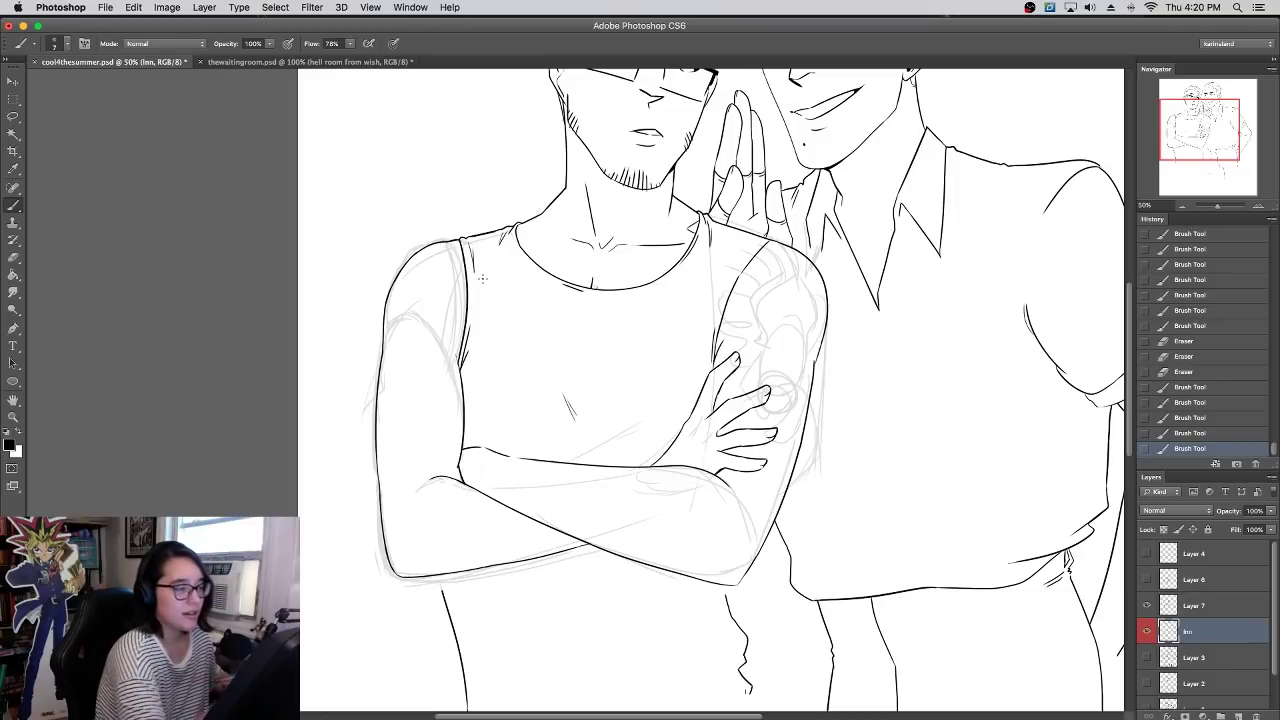
- Erase the uneven part of the crossed forearm's upper edge near the inner elbow and redraw it as a smooth line
click(1257, 207)
click(1257, 207)
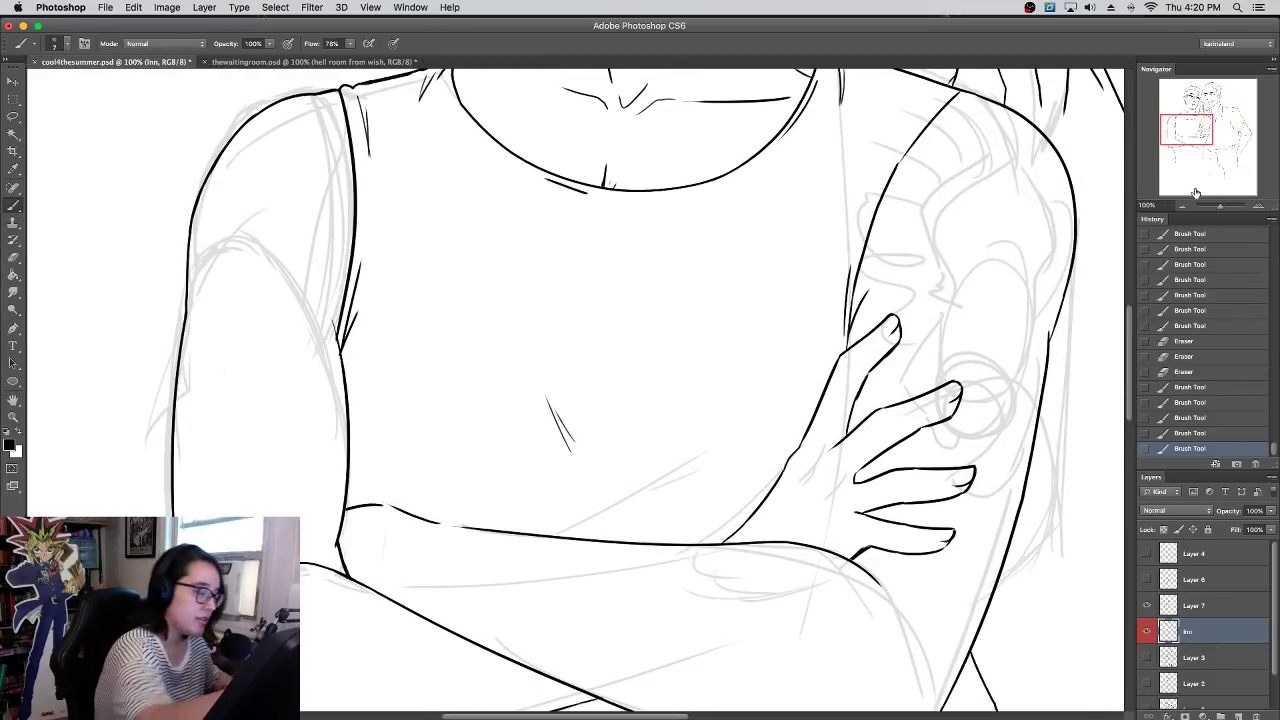
key(e)
mouse_move(390, 512)
mouse_down()
mouse_move(378, 483)
mouse_move(343, 445)
mouse_up()
key(super+z)
key(e)
drag(403, 514, 422, 519)
mouse_move(343, 523)
mouse_down()
mouse_move(395, 500)
mouse_move(474, 527)
mouse_up()
key(super+z)
key(super+z)
drag(401, 513, 477, 528)
key(super+z)
drag(401, 513, 470, 526)
key(ctrl+z)
- Ink a short crease along the forearm line just below the inner elbow
scroll(632, 460, down, 5)
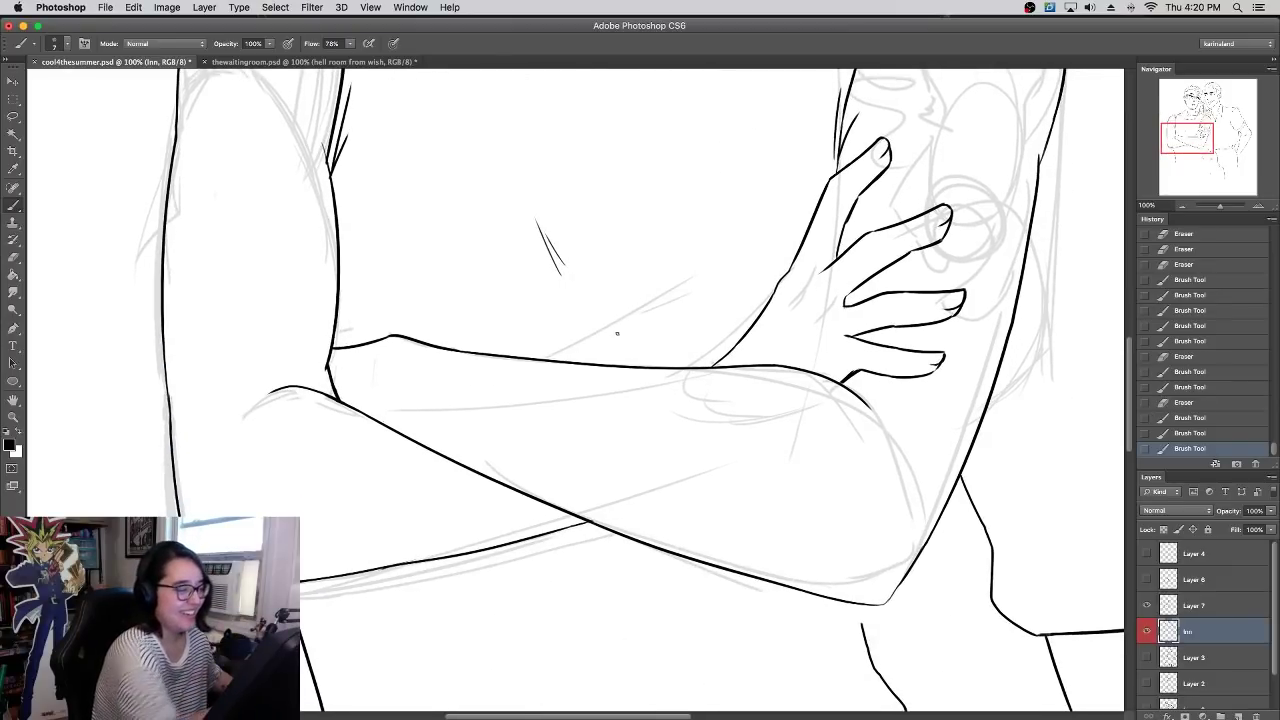
drag(368, 407, 389, 424)
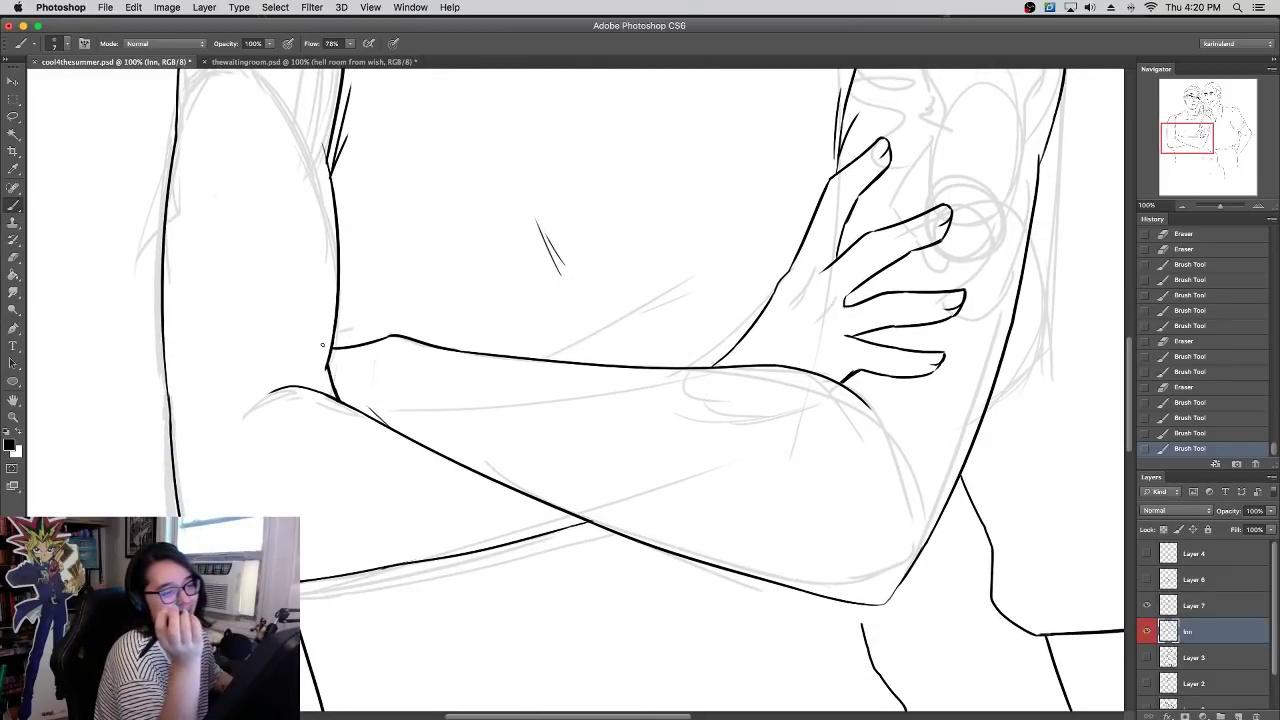
drag(1220, 207, 1219, 207)
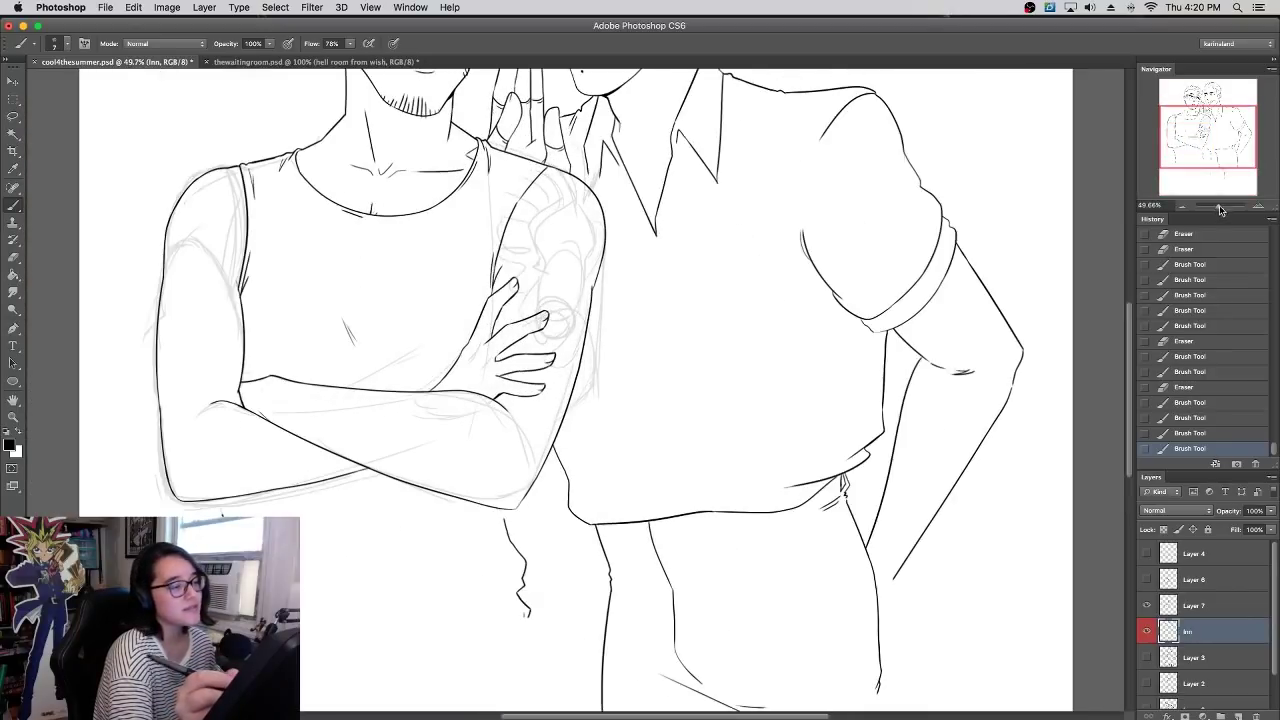
- Hide Layer 7's sketch and flip the canvas horizontally back to its original orientation
click(1147, 605)
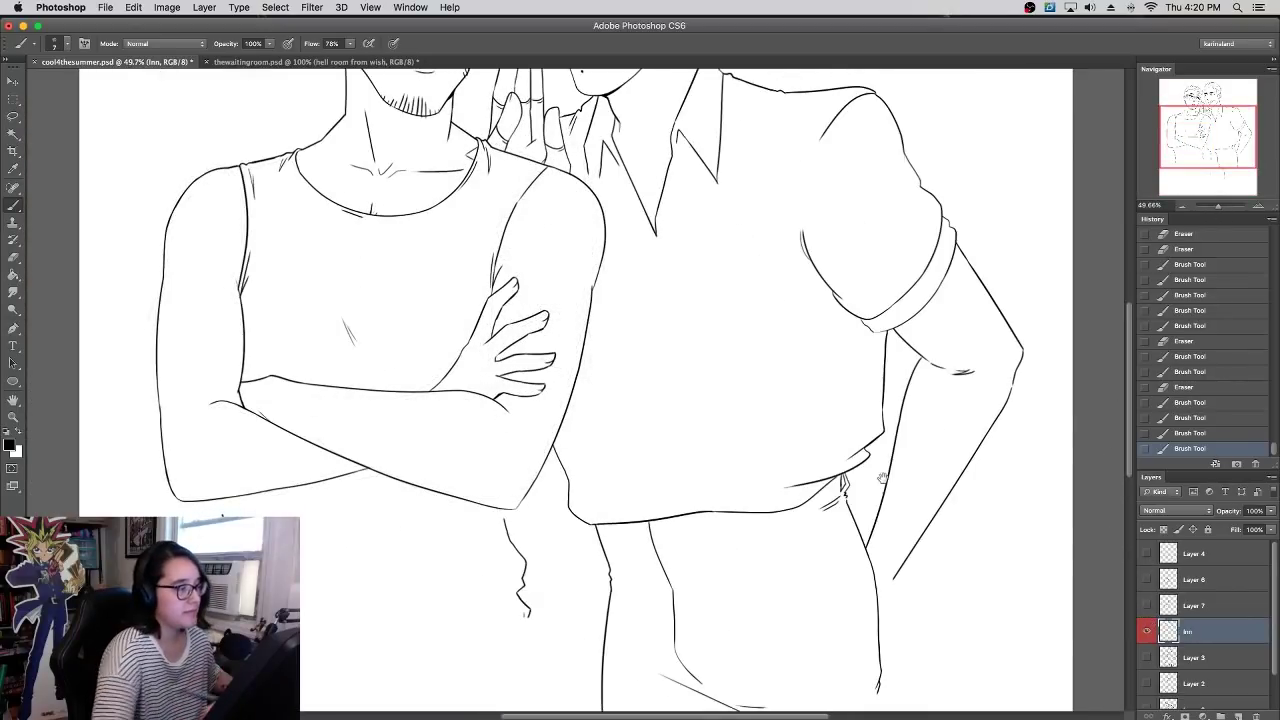
drag(877, 474, 904, 648)
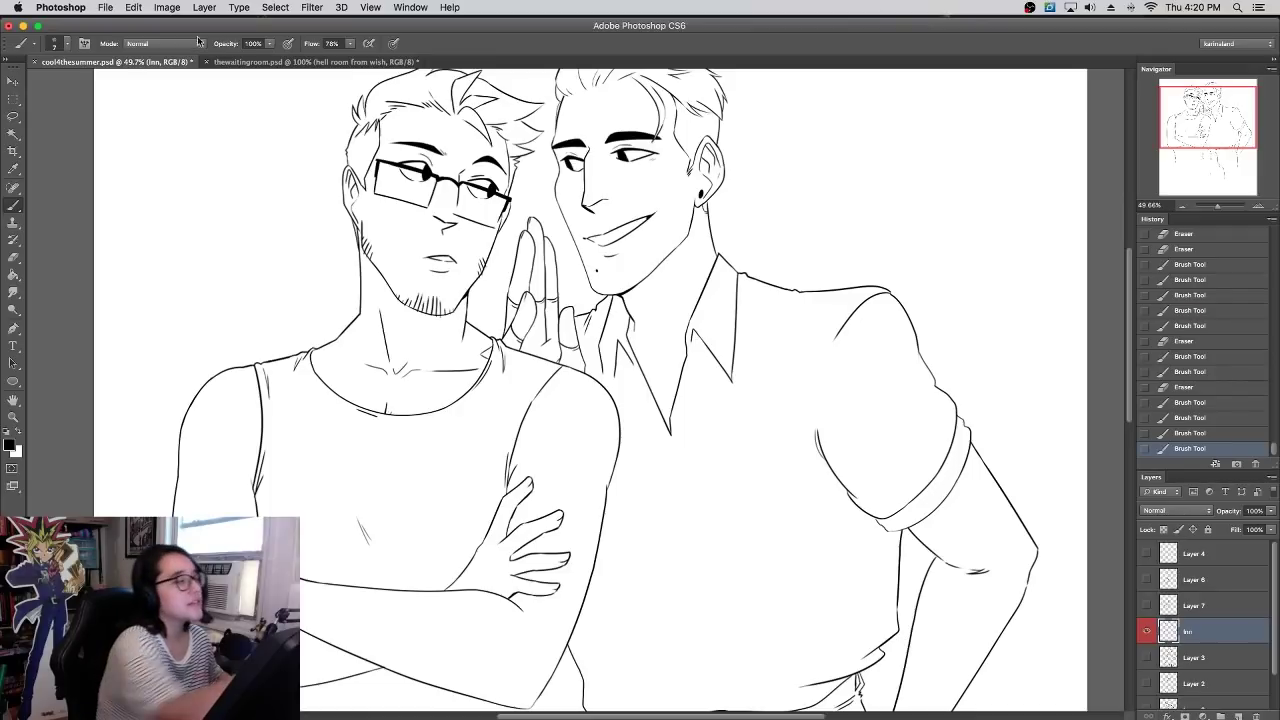
click(167, 7)
mouse_move(220, 150)
click(338, 211)
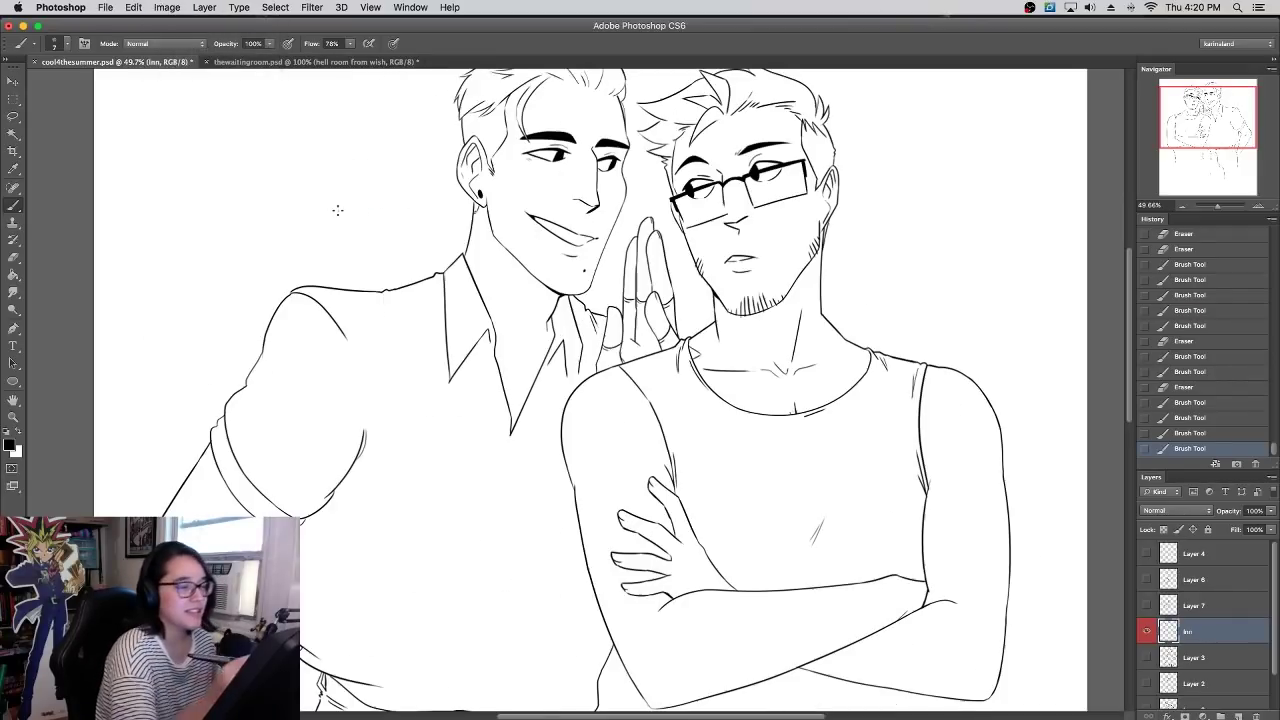
- Save the drawing and show Layer 6's faint sketch over the torso line art
key(super+s)
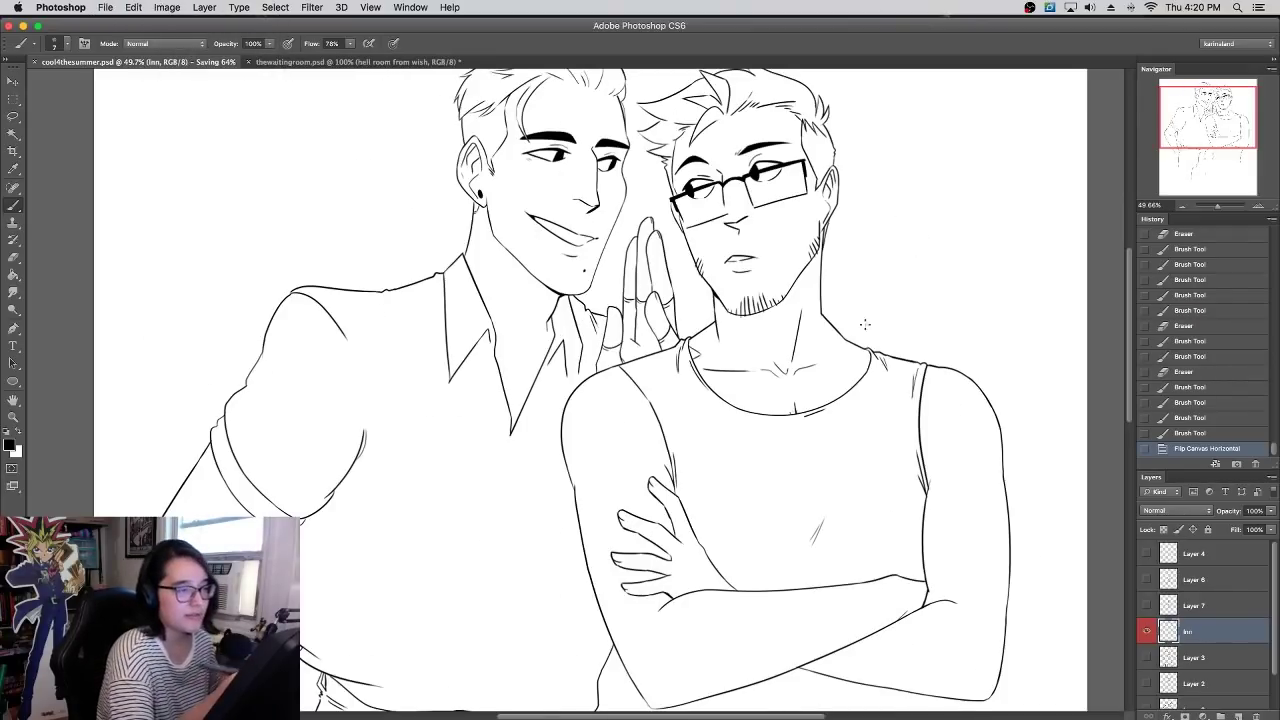
drag(873, 400, 842, 218)
click(1147, 606)
click(1147, 606)
click(1146, 580)
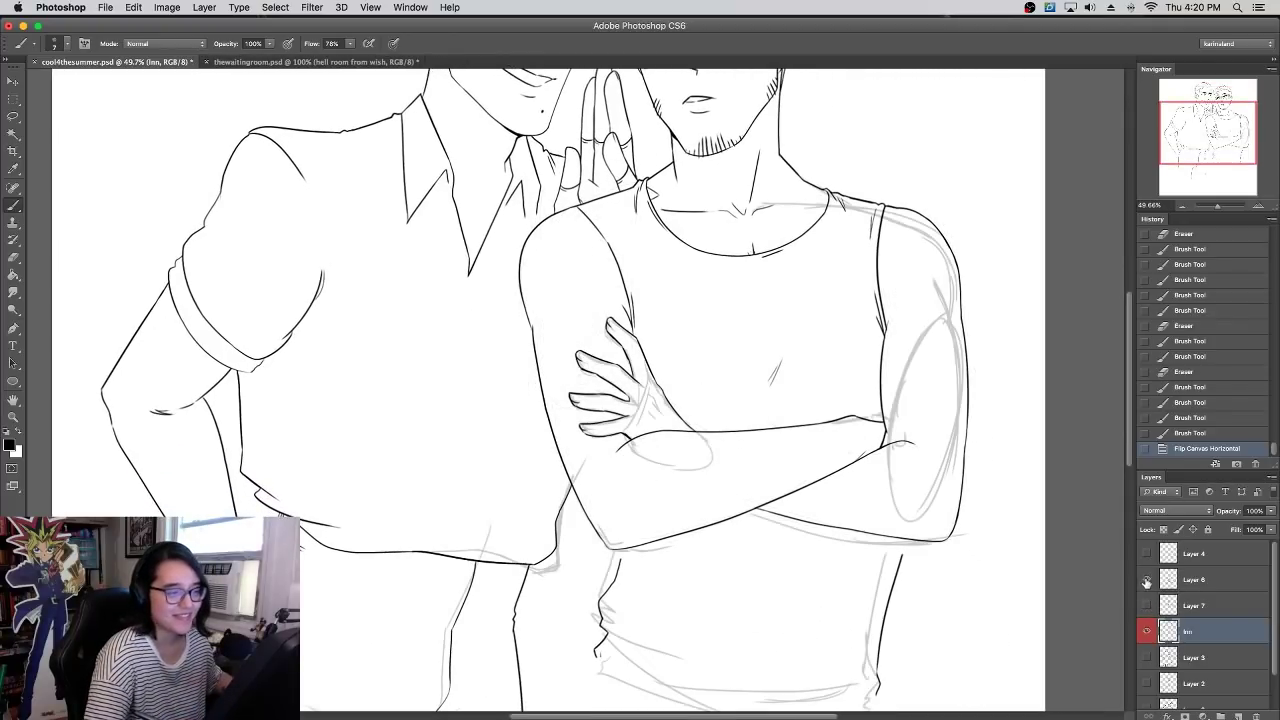
click(1190, 580)
drag(861, 500, 839, 394)
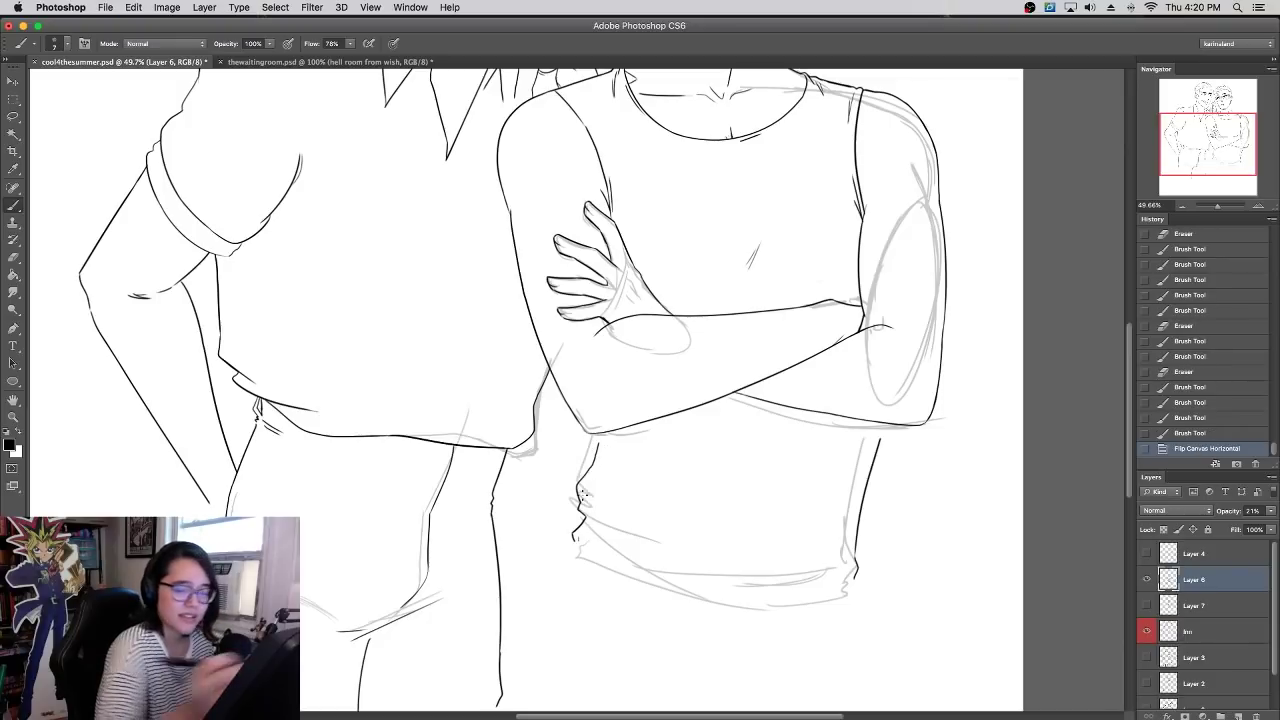
- Erase the old inked side lines of the tank top below the crossed arms on the line art layer
click(1192, 632)
mouse_move(602, 450)
mouse_down()
mouse_move(588, 466)
mouse_move(588, 541)
mouse_up()
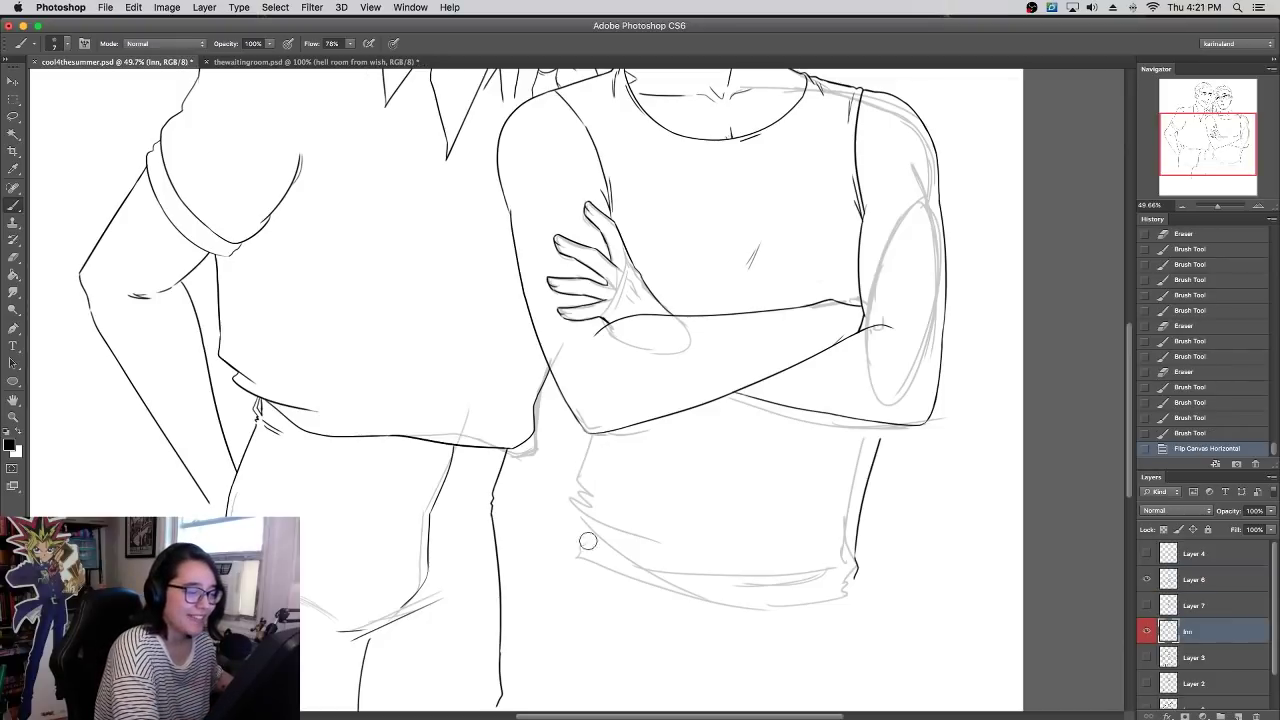
drag(886, 446, 854, 572)
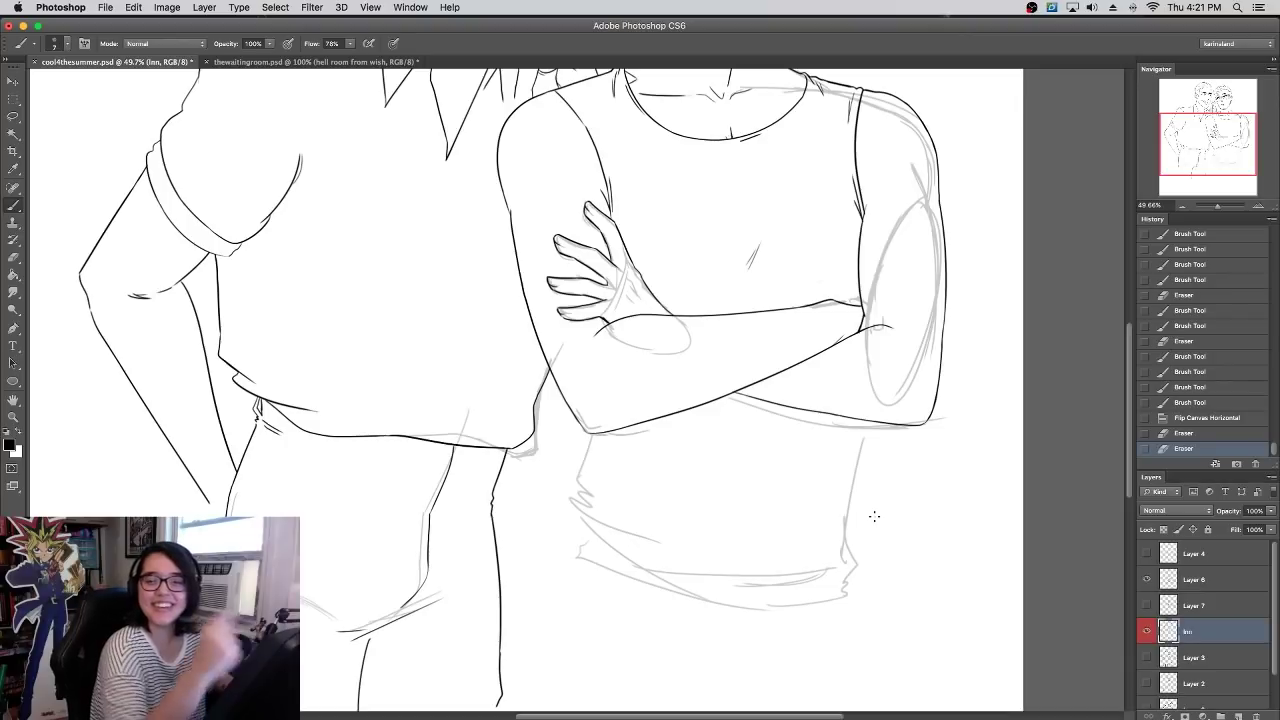
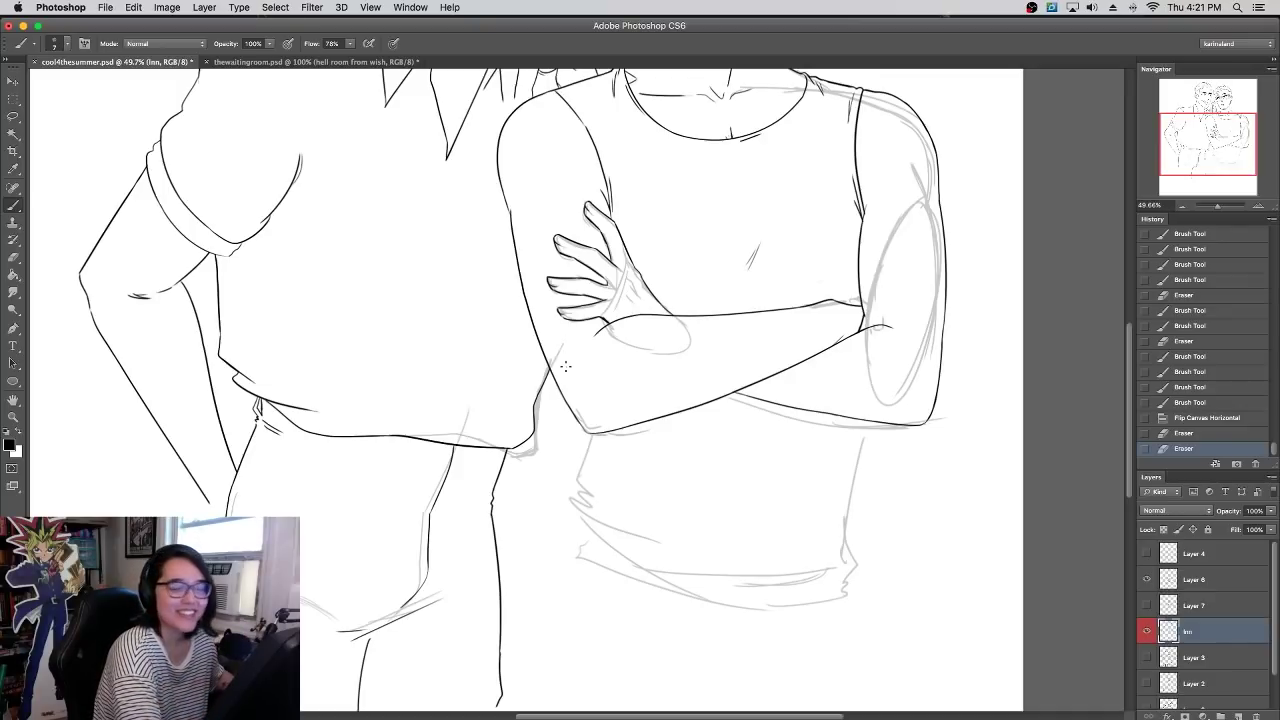
- Ink the tank top's side below the crossed arms' bent elbow with its bunched folds, plus the first part of the bottom hem
mouse_move(591, 434)
mouse_down()
mouse_move(579, 502)
mouse_move(616, 578)
mouse_move(786, 626)
mouse_up()
key(super+z)
key(super+z)
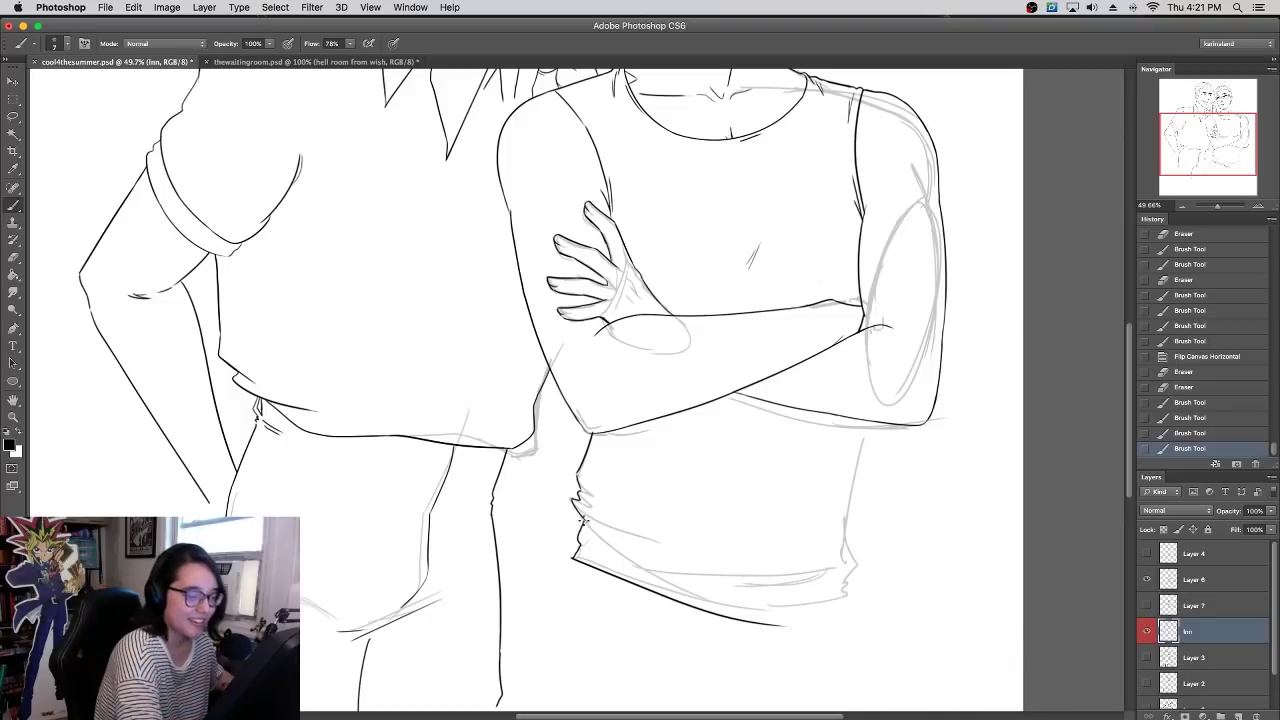
drag(580, 523, 578, 534)
key(super+z)
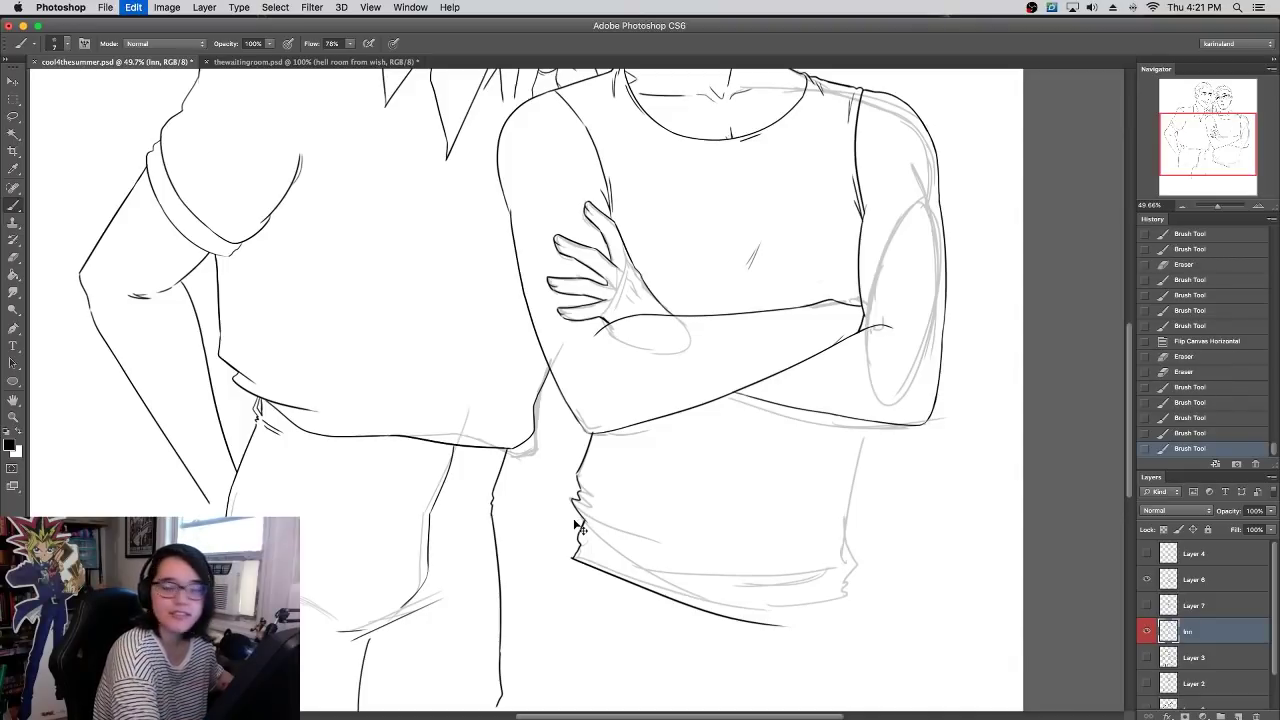
drag(579, 524, 587, 512)
- Ink the tank top's opposite side from the forearm down to the bulge above the hem
drag(870, 423, 843, 546)
key(super+z)
drag(871, 422, 860, 531)
key(super+z)
drag(870, 422, 848, 544)
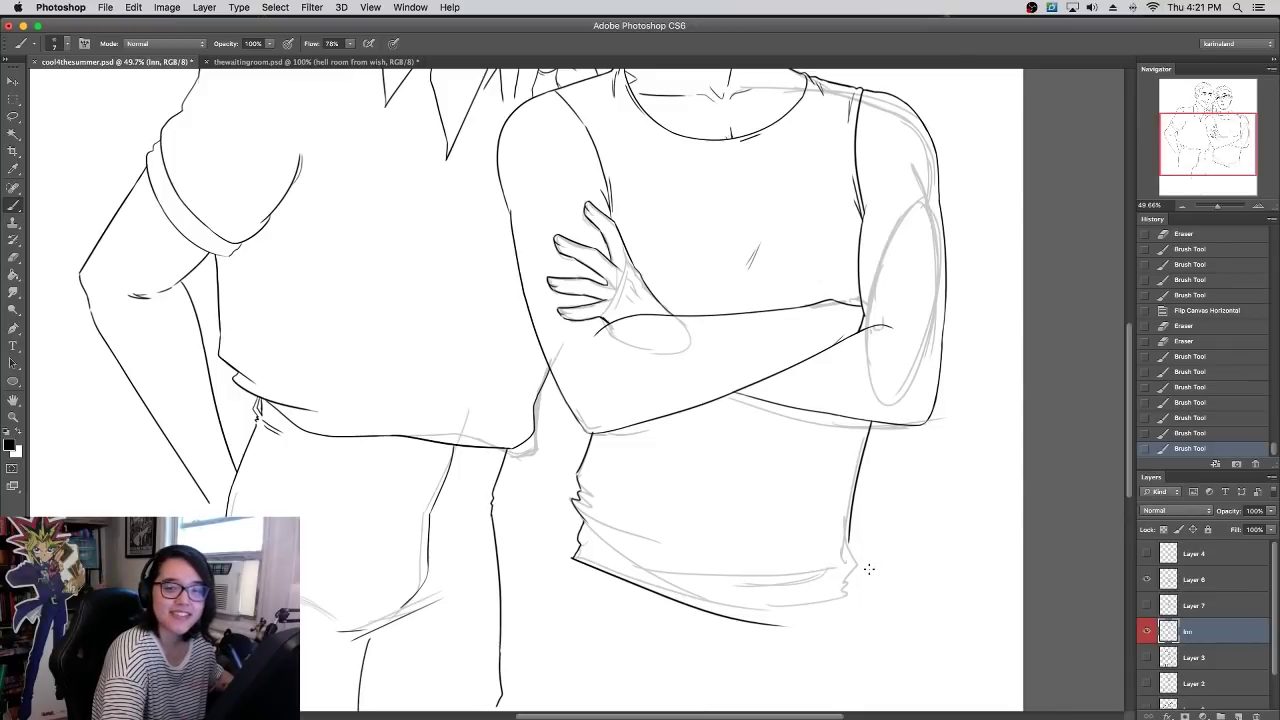
drag(849, 531, 852, 561)
key(super+z)
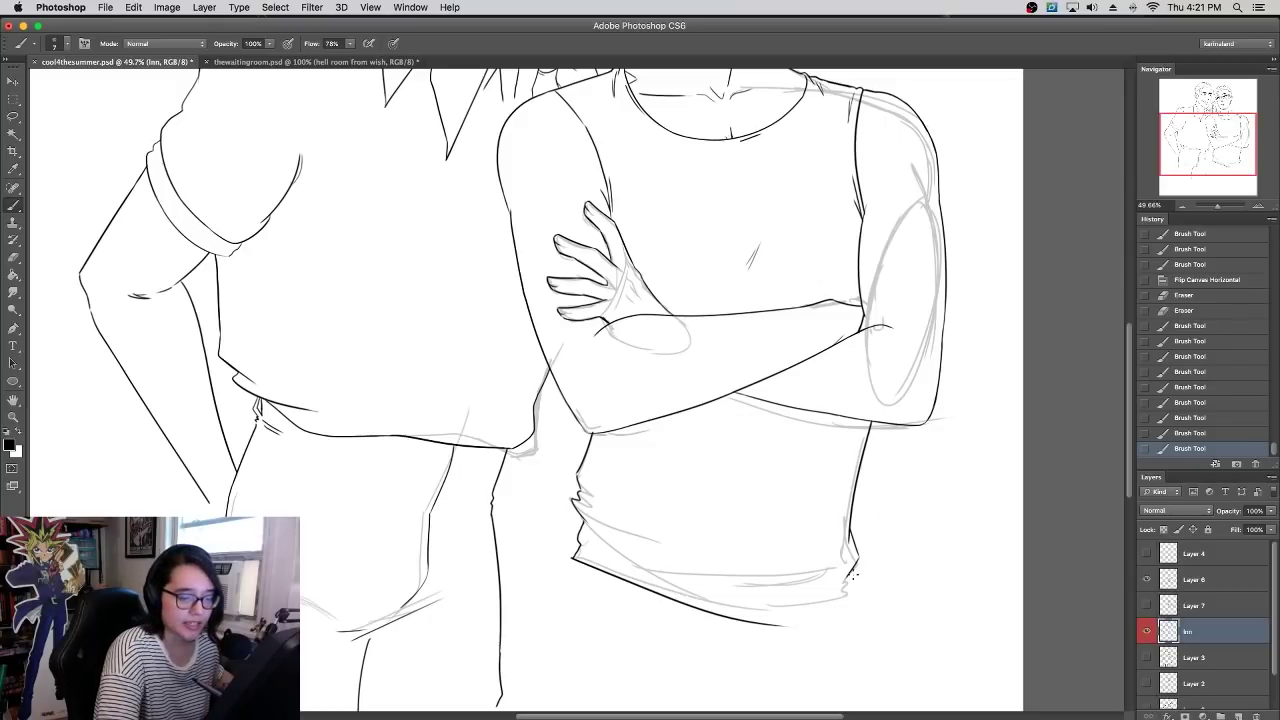
- Ink the small folds at the tank top's lower side corner and complete the curved bottom hem
scroll(880, 453, up, 10)
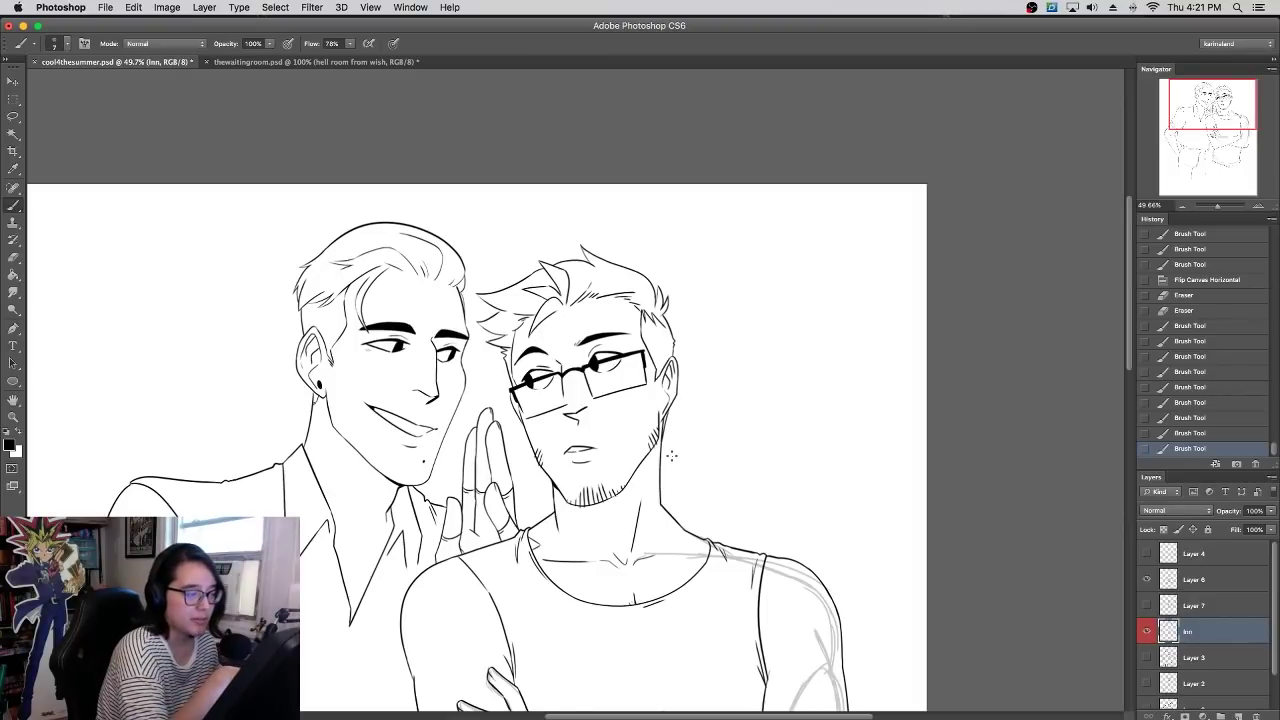
scroll(814, 514, down, 5)
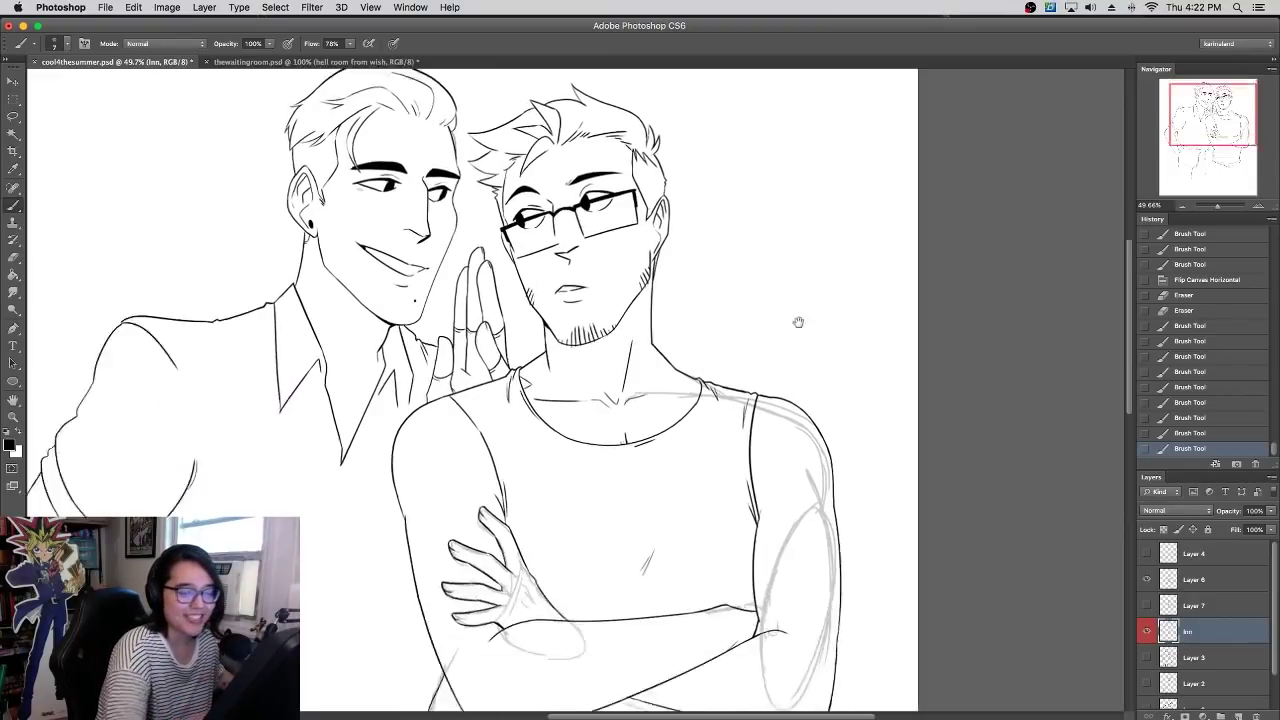
scroll(791, 372, down, 4)
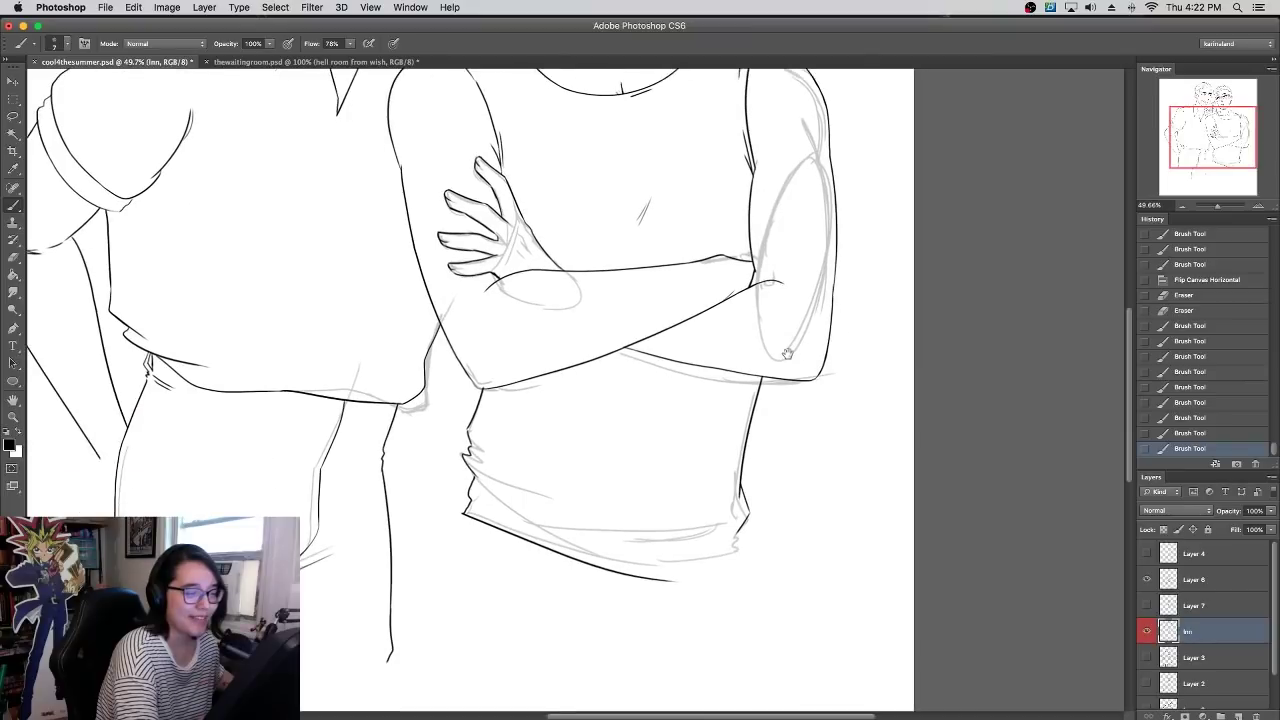
scroll(788, 354, down, 2)
mouse_move(740, 470)
mouse_down()
mouse_move(721, 505)
mouse_move(737, 487)
mouse_up()
key(super+z)
key(super+z)
key(super+z)
key(super+z)
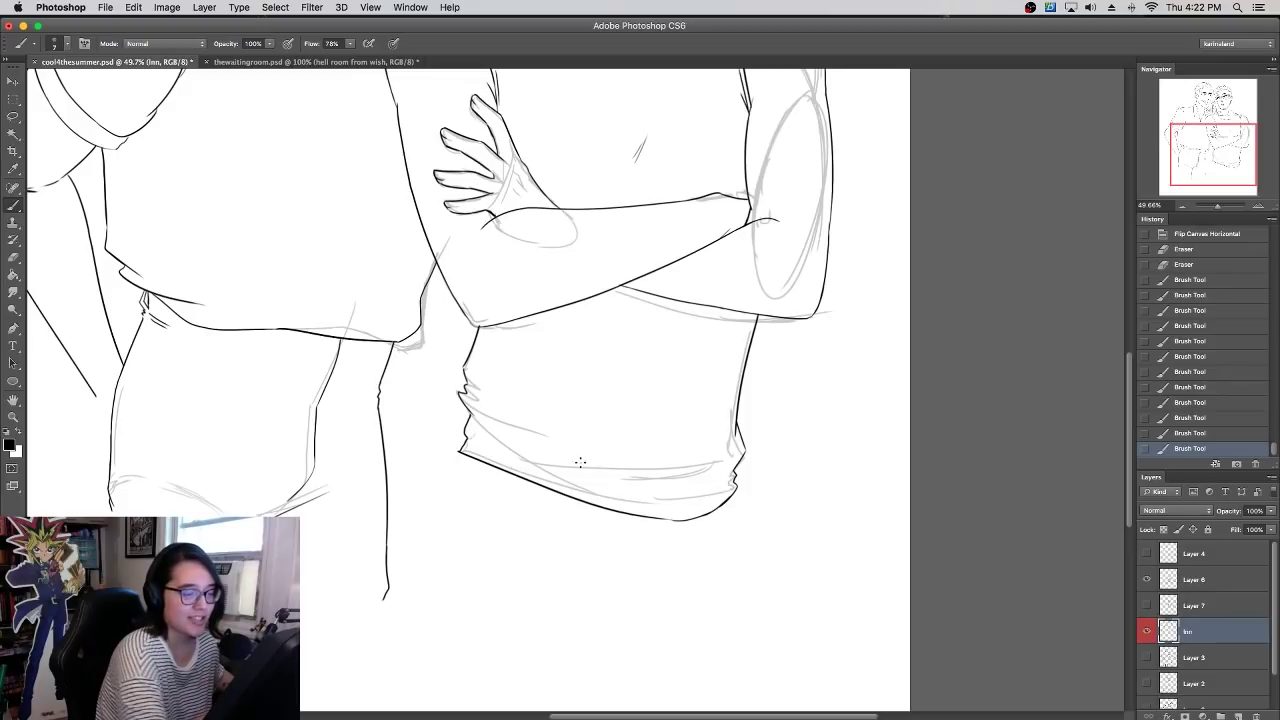
- Ink long curved fold lines across the tank top just above the hem and a short fold at the far corner
drag(525, 454, 657, 499)
drag(471, 402, 585, 473)
drag(732, 488, 718, 470)
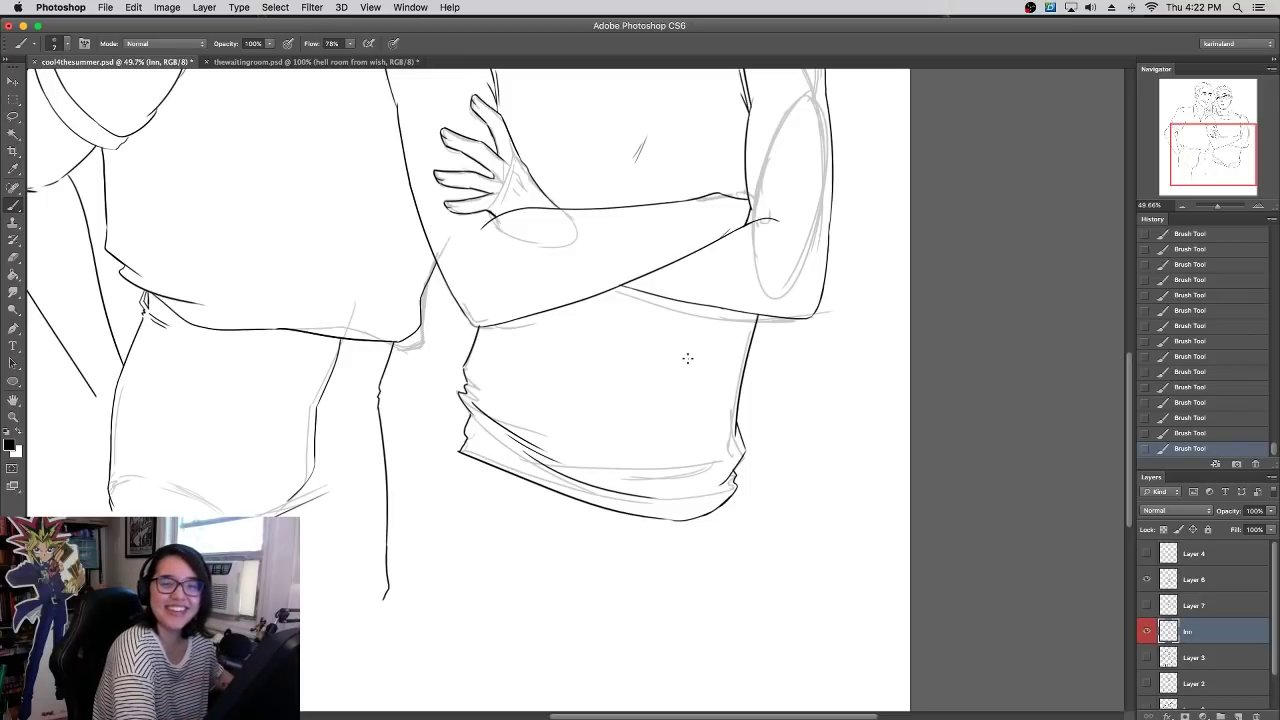
scroll(680, 372, left, 3)
scroll(680, 372, up, 2)
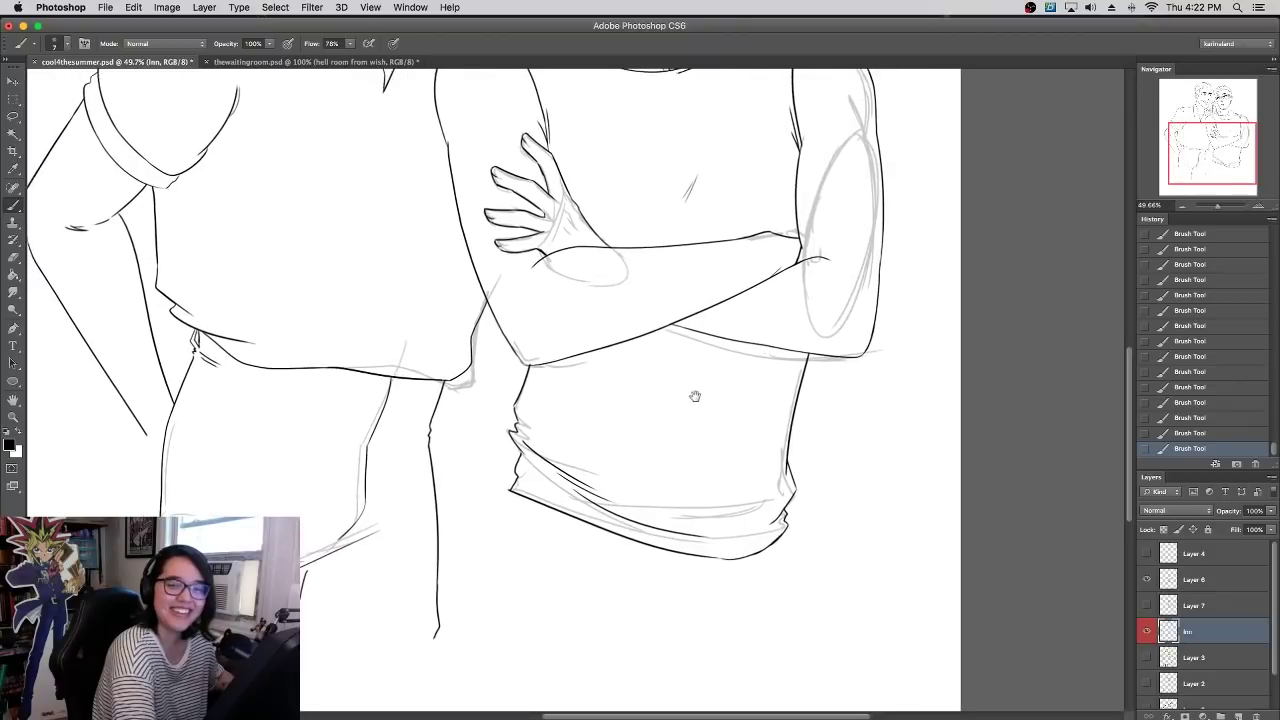
- Clean up the line near the bent elbow and touch up the fold on the tank top's opposite side
click(1258, 207)
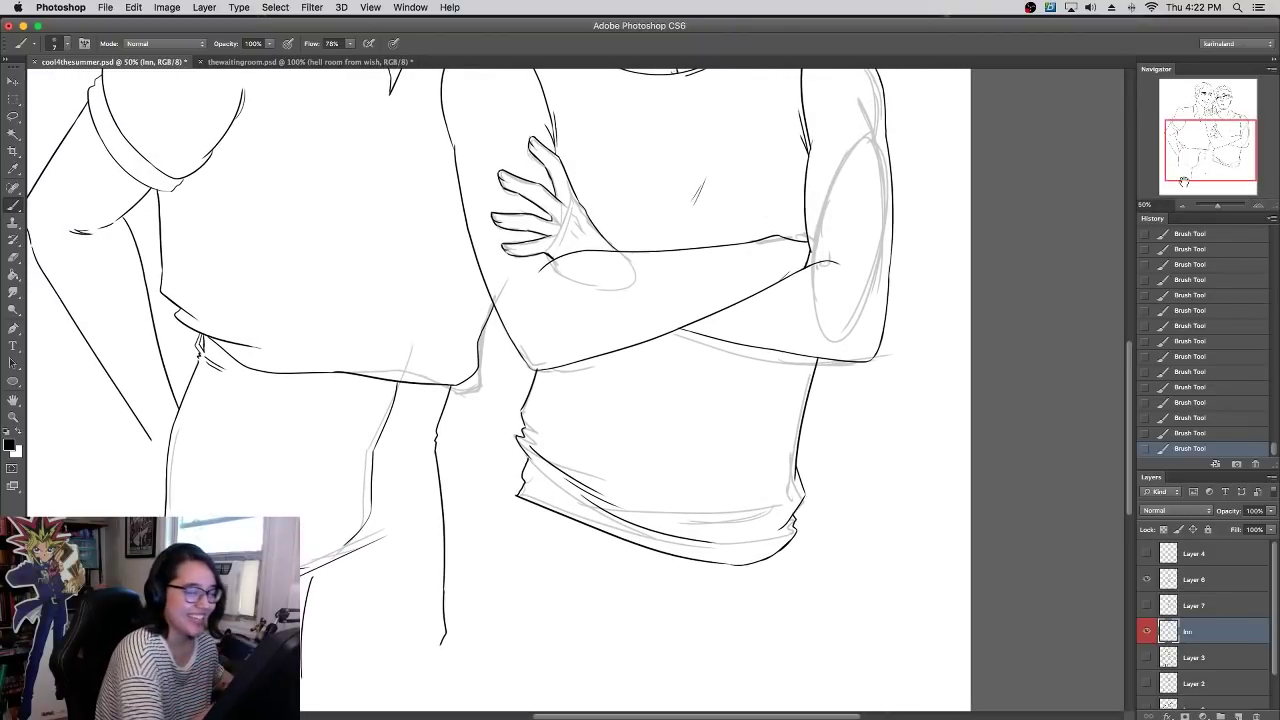
click(1258, 207)
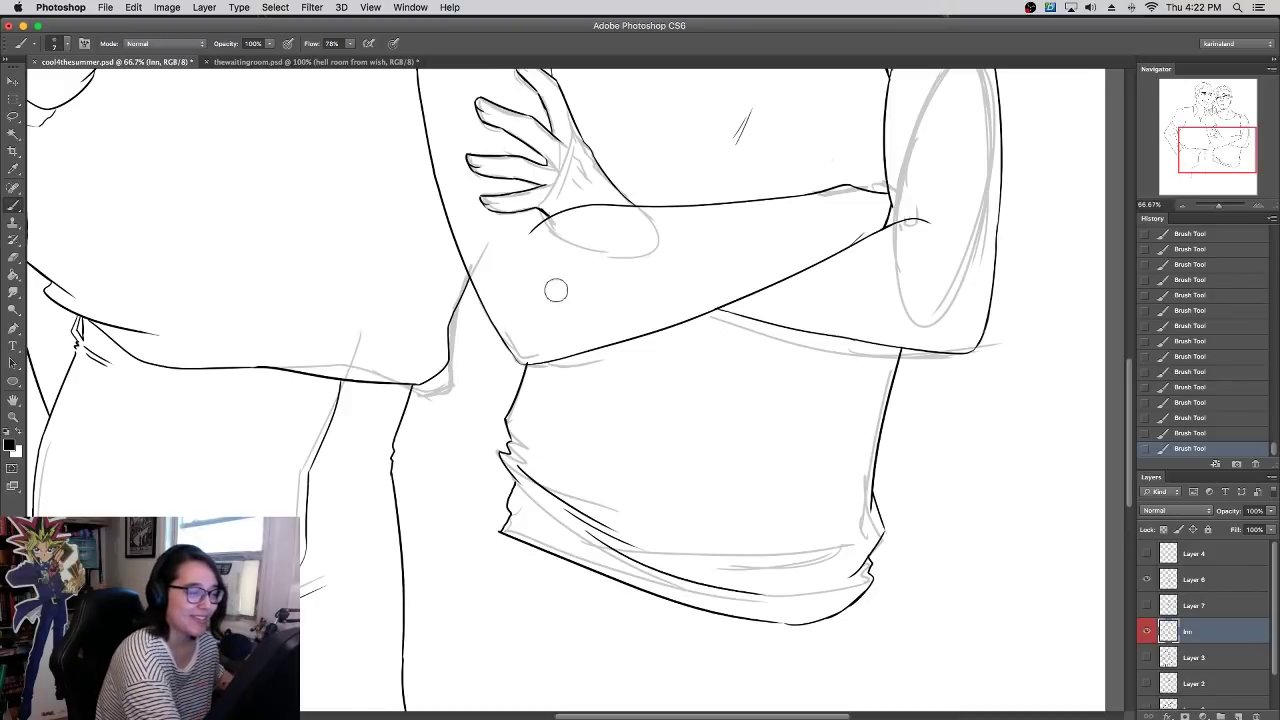
drag(534, 343, 550, 360)
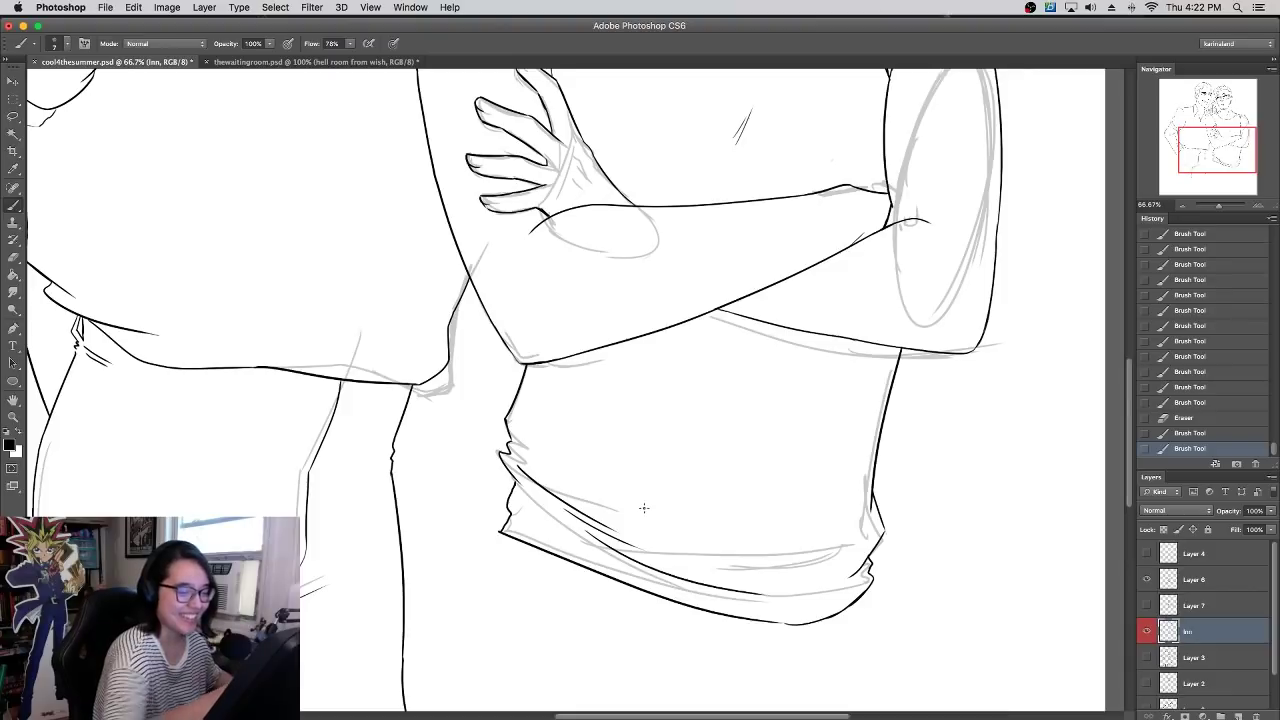
drag(883, 535, 873, 510)
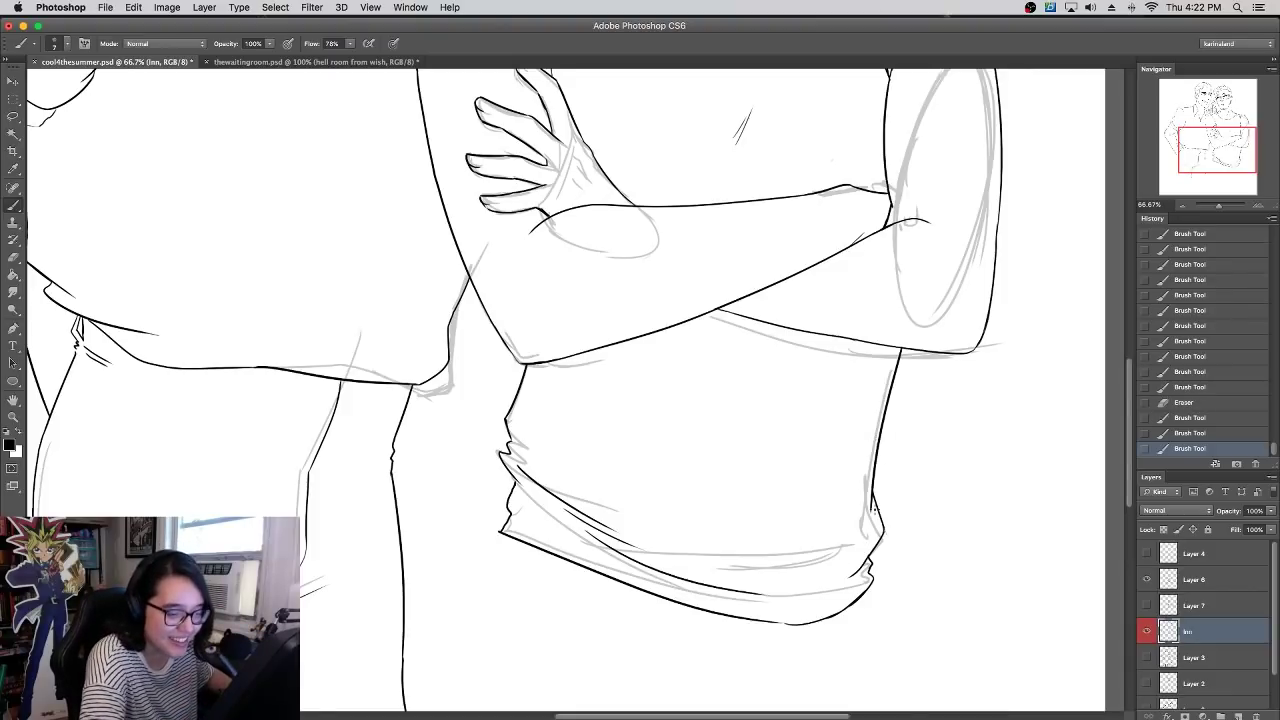
- Trim and redraw the tank top's side bulge above the hem, then clean up the folds on the other side
scroll(880, 441, down, 5)
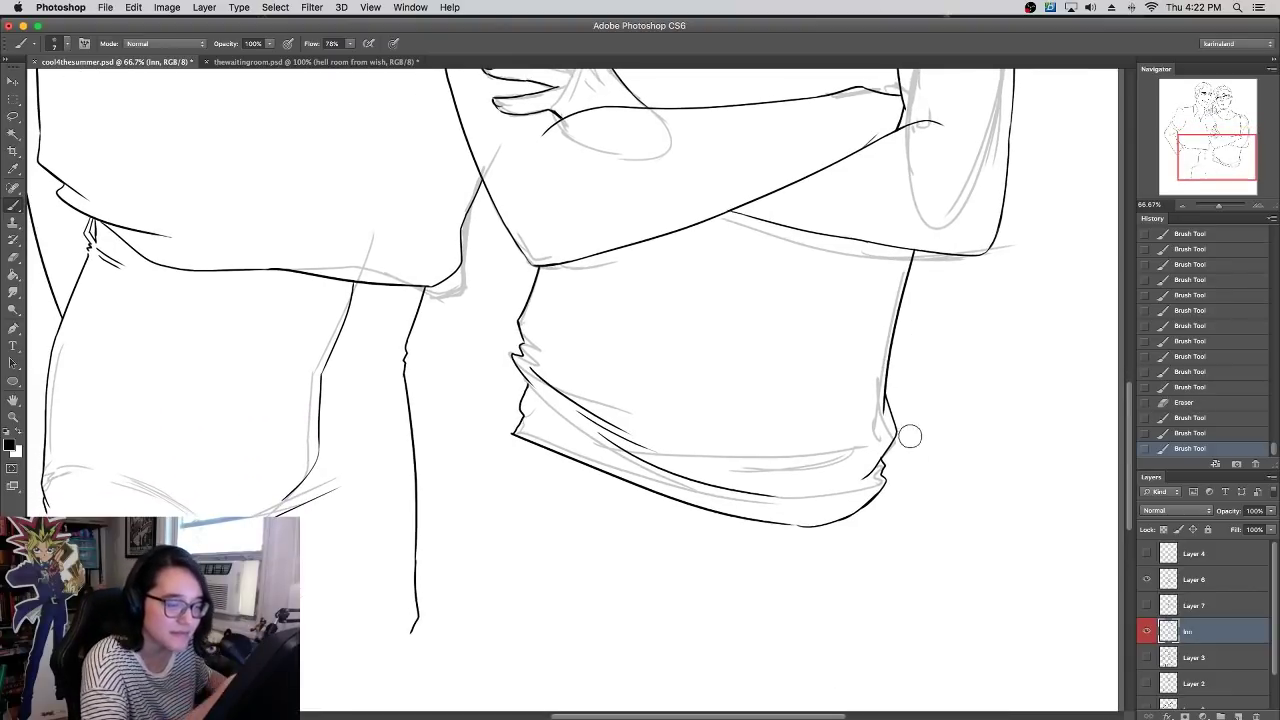
key(e)
drag(908, 436, 921, 421)
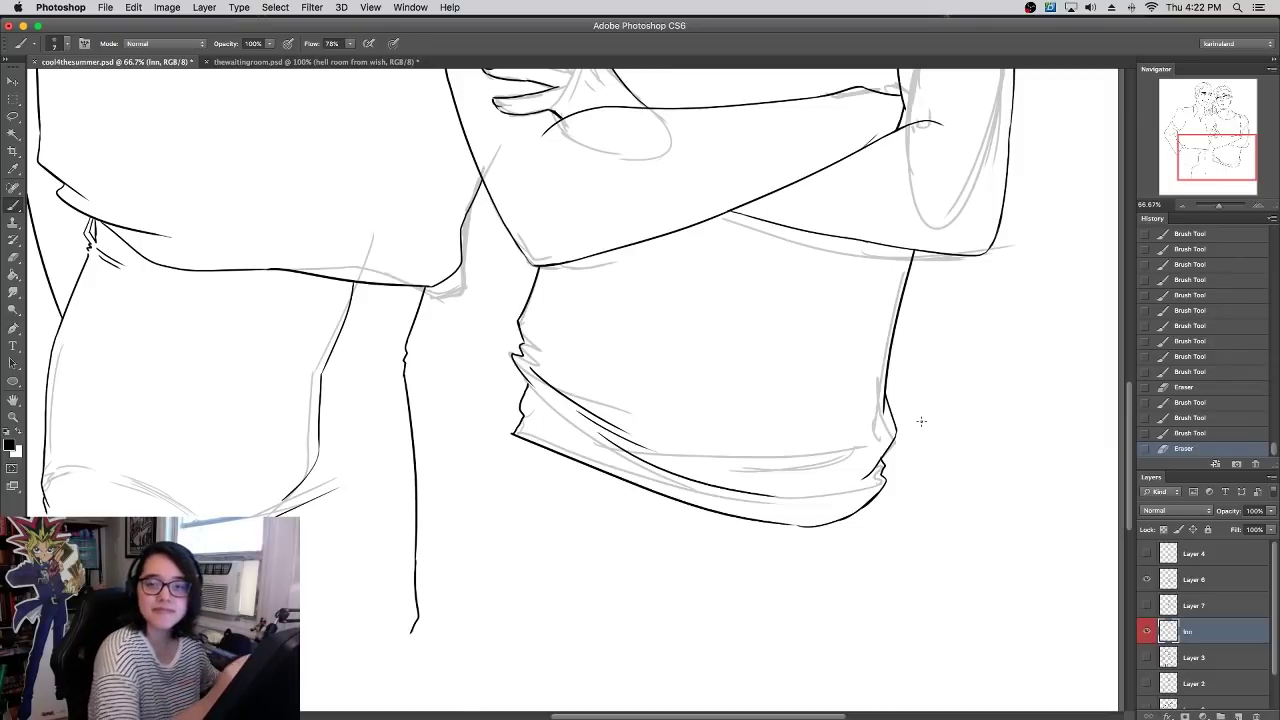
key(b)
drag(897, 435, 888, 412)
mouse_move(516, 390)
mouse_down()
mouse_move(486, 429)
mouse_move(500, 429)
mouse_move(498, 405)
mouse_up()
- Show Layer 4's rough sketch as a guide for the lower body
click(1147, 606)
click(1147, 606)
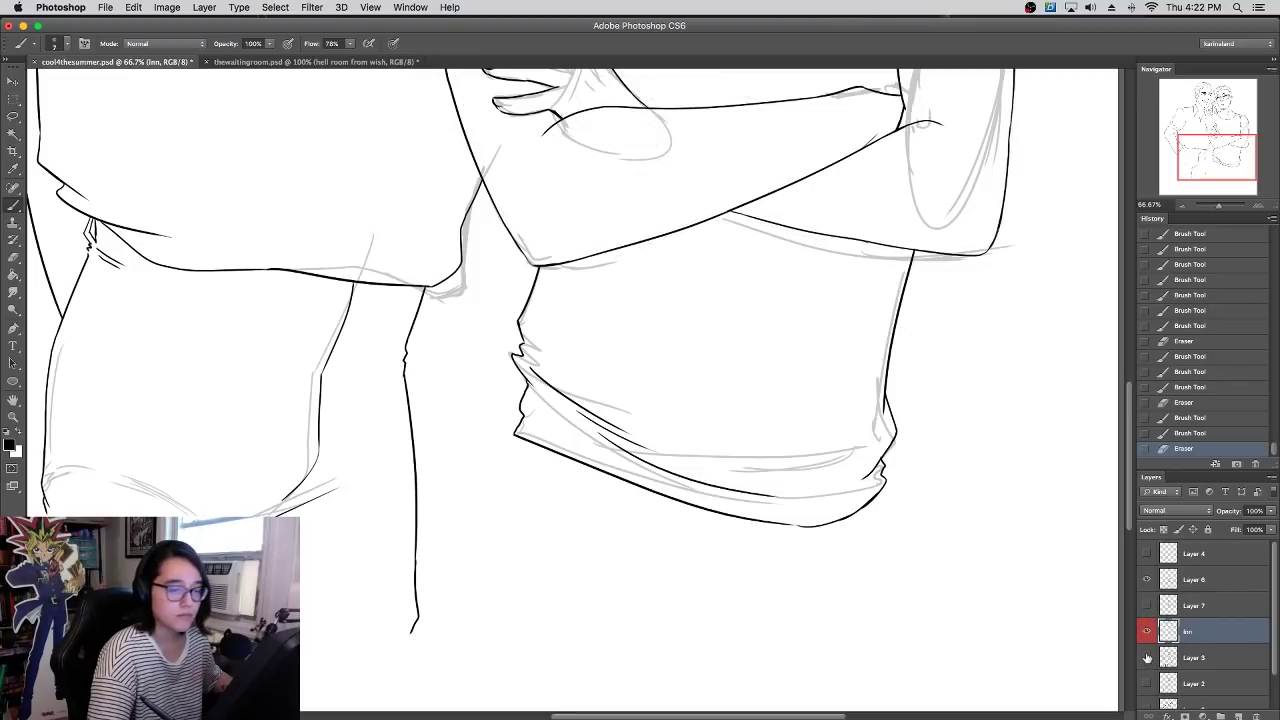
click(1147, 554)
click(1147, 554)
click(1147, 554)
- Ink the outer edge of the crossed-arms figure's shorts from the tank top hem down to the leg opening
mouse_move(932, 503)
mouse_down()
mouse_move(914, 286)
mouse_move(929, 443)
mouse_move(914, 420)
mouse_up()
mouse_move(497, 352)
mouse_down()
mouse_move(483, 395)
mouse_move(489, 552)
mouse_up()
key(super+z)
drag(484, 388, 477, 620)
- Ink the angled crease on the shorts just below the tank top hem and two short lines joining it to the hem
drag(699, 489, 795, 456)
key(super+z)
mouse_move(686, 489)
mouse_down()
mouse_move(757, 482)
mouse_move(790, 463)
mouse_up()
key(super+z)
key(super+z)
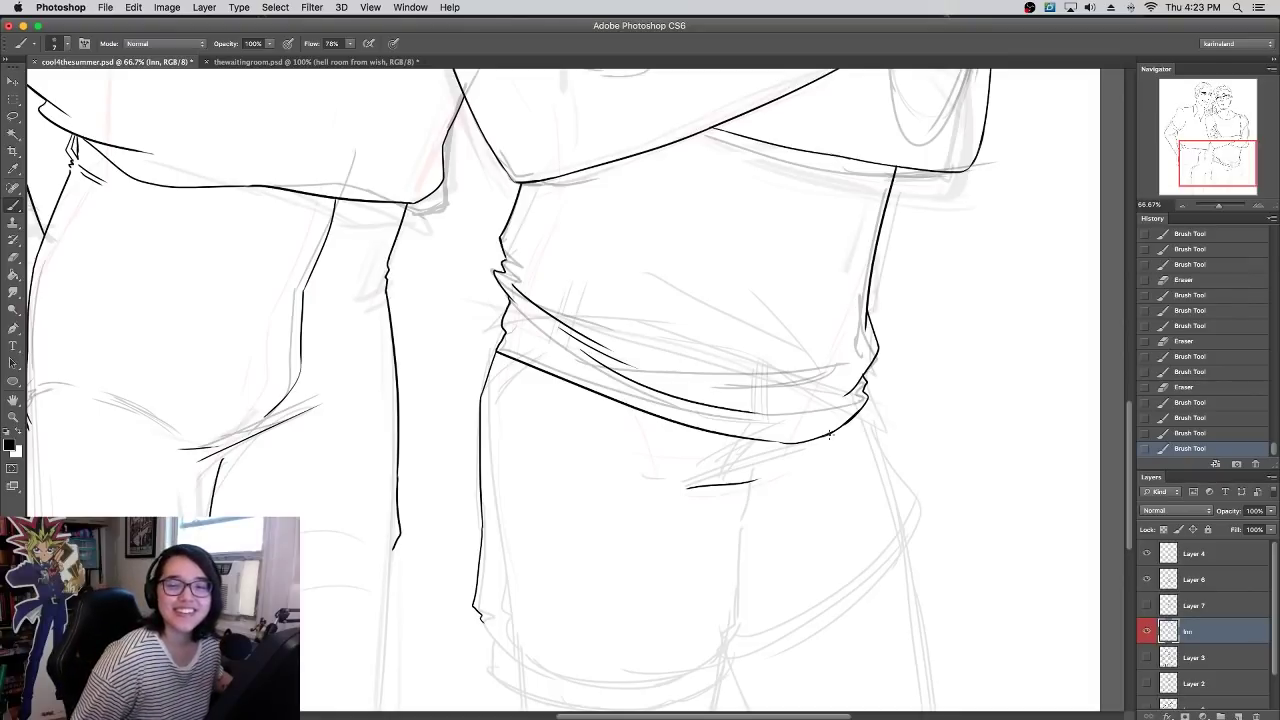
drag(756, 485, 814, 448)
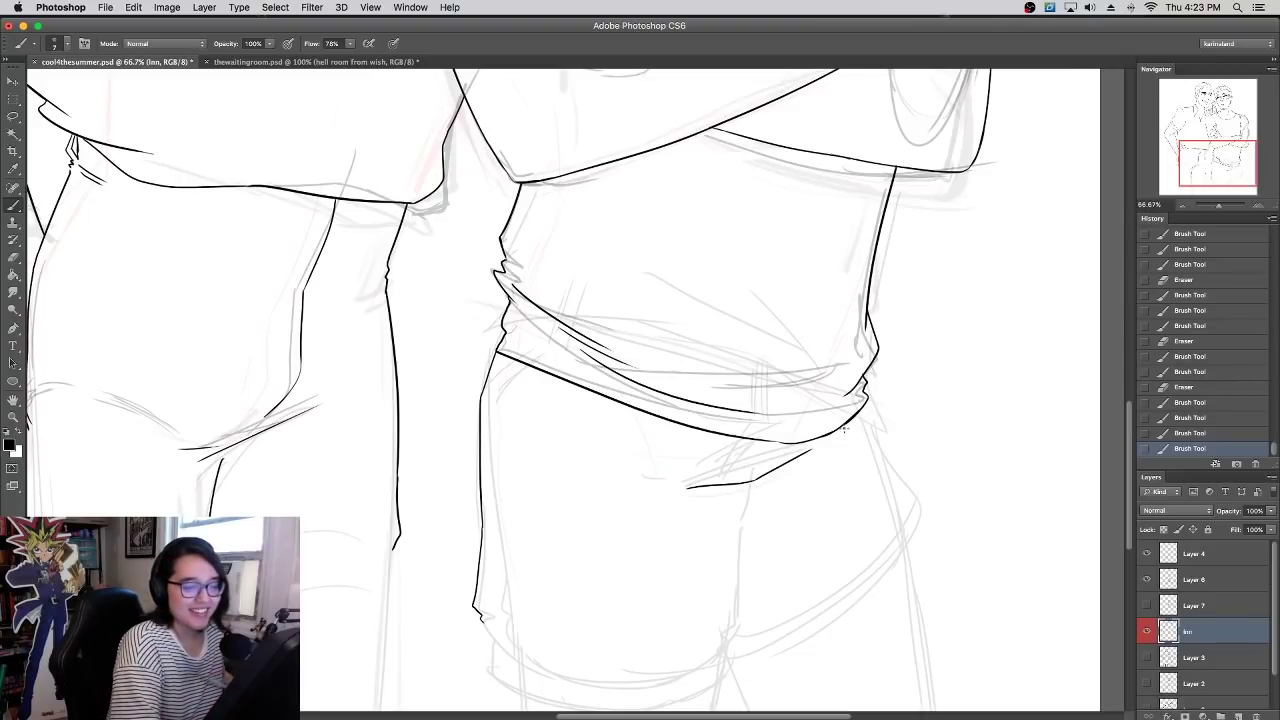
mouse_move(757, 441)
mouse_down()
mouse_move(746, 472)
mouse_move(766, 459)
mouse_move(758, 470)
mouse_up()
click(772, 440)
click(786, 427)
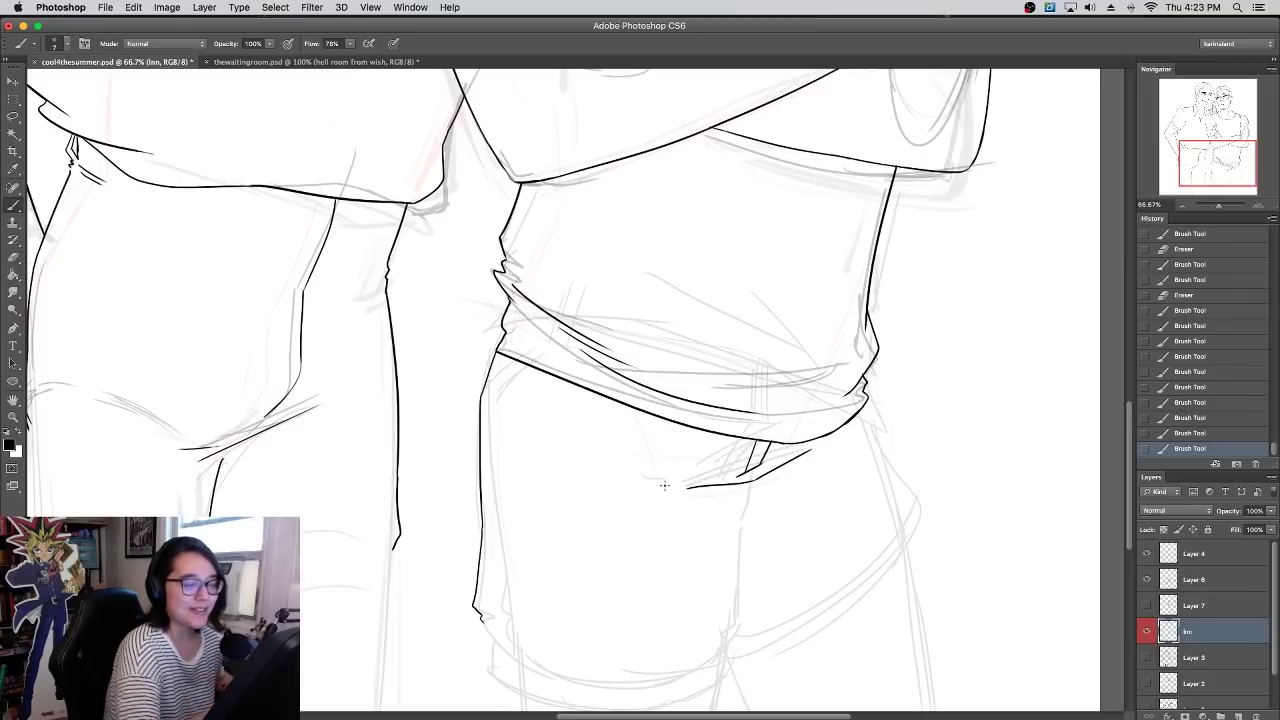
- Try a short crease on the shorts beside the inner end of the angled crease
mouse_move(641, 469)
mouse_down()
mouse_move(685, 472)
mouse_move(673, 477)
mouse_up()
key(super+z)
key(super+z)
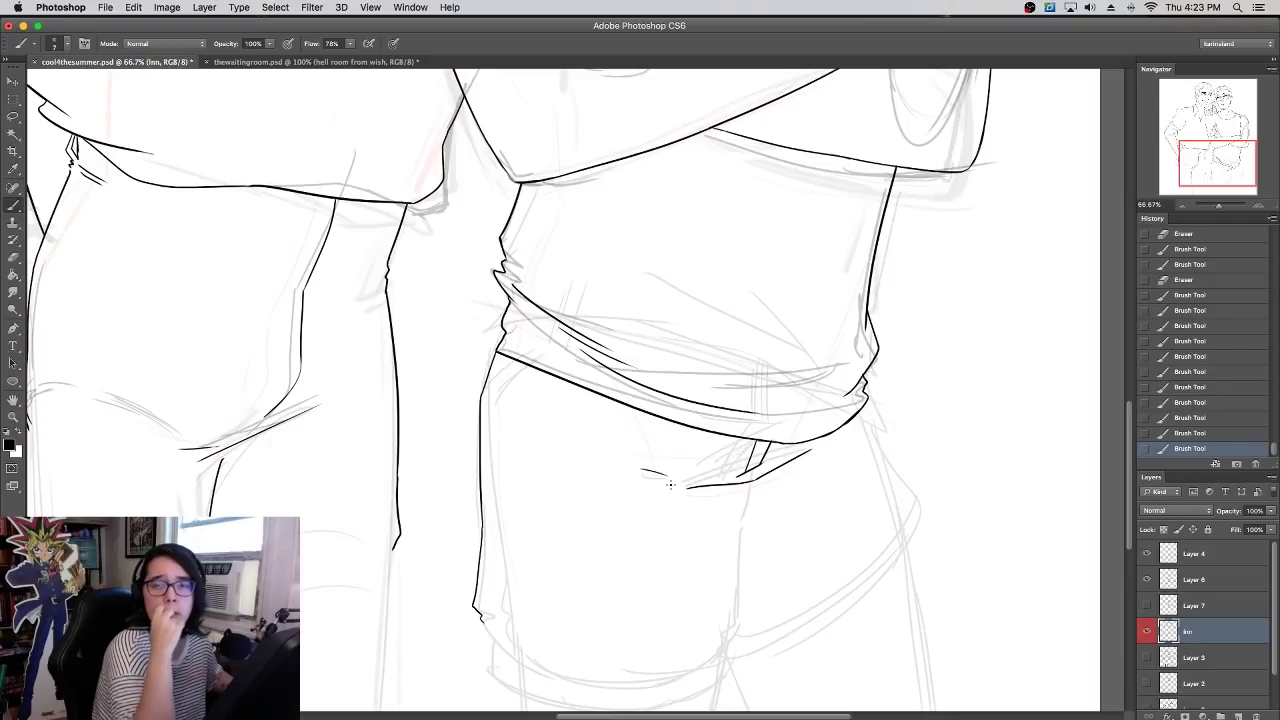
drag(684, 485, 662, 471)
key(super+z)
- Ink a short second line along the shorts' angled crease and erase the stray mark beside it
drag(765, 479, 809, 457)
key(super+z)
key(super+z)
key(e)
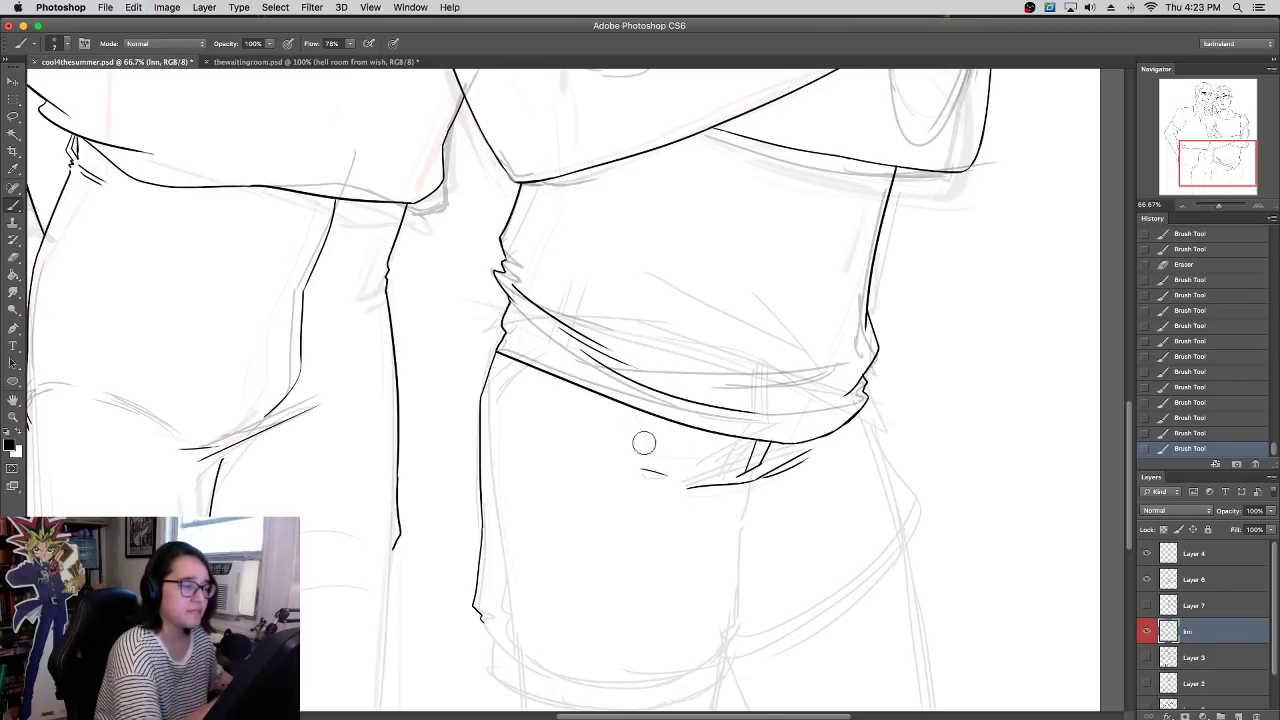
drag(646, 460, 652, 474)
key(b)
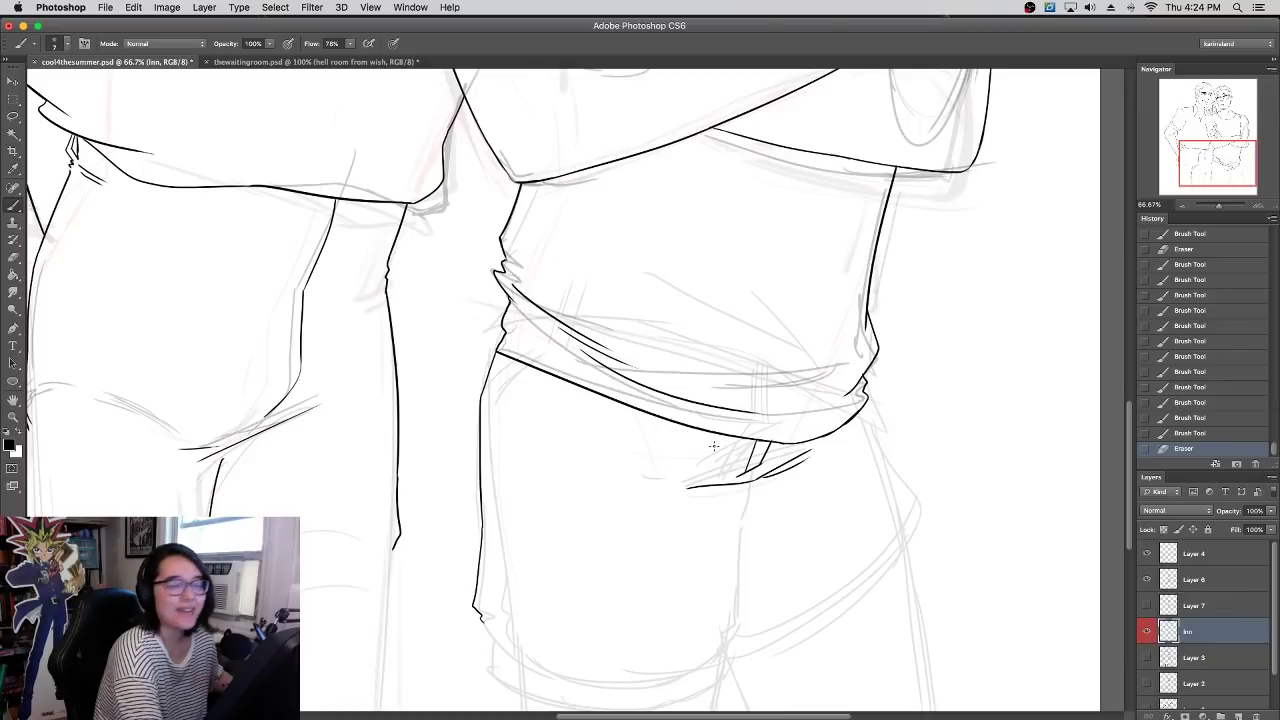
- Ink the shorts' other outer edge from the tank top's corner down over the hip toward the leg opening
drag(866, 398, 900, 528)
key(super+z)
key(super+z)
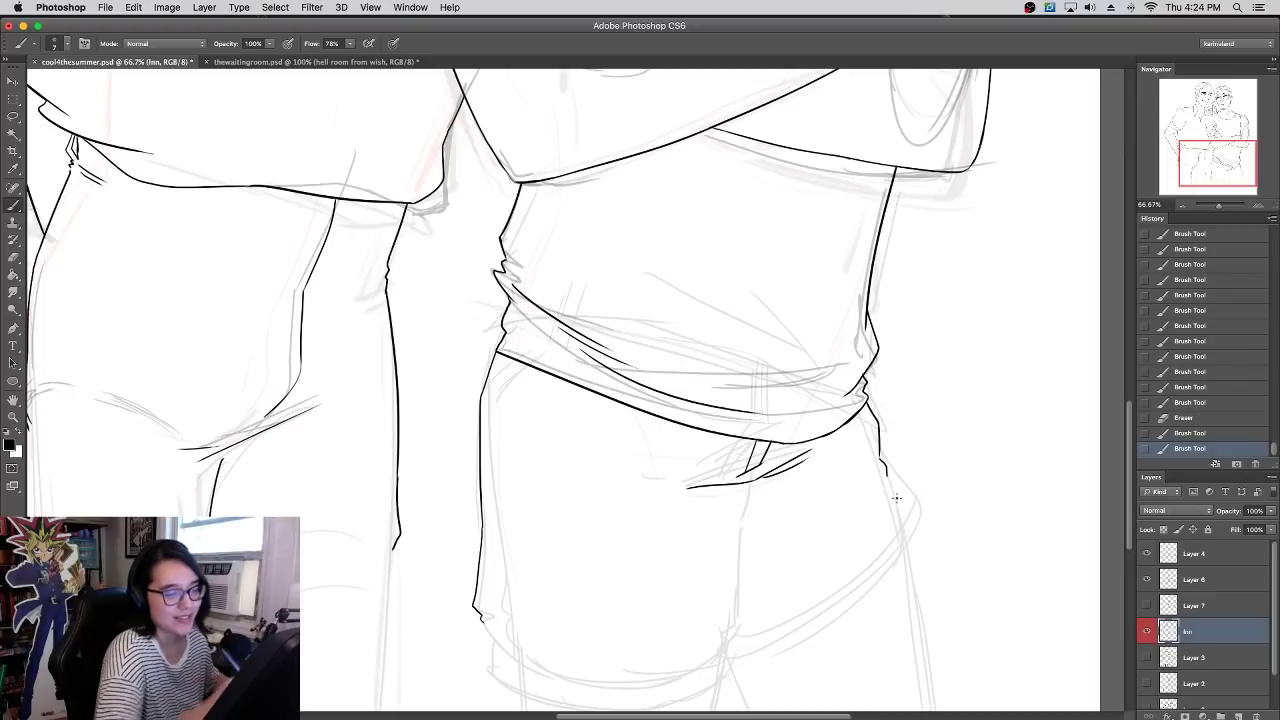
drag(884, 472, 897, 524)
scroll(879, 359, down, 3)
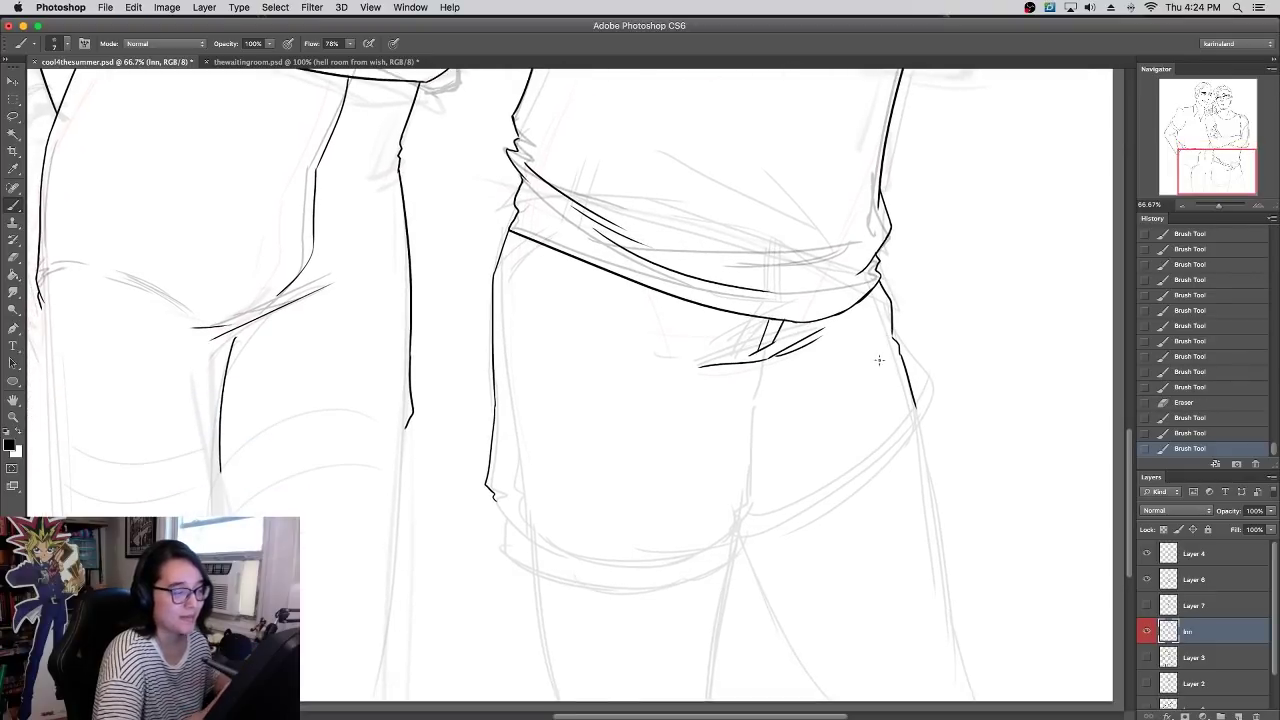
- Ink the inner leg line of the shorts from below the angled crease down to the crotch
mouse_move(777, 364)
mouse_down()
mouse_move(748, 433)
mouse_move(757, 419)
mouse_move(752, 483)
mouse_up()
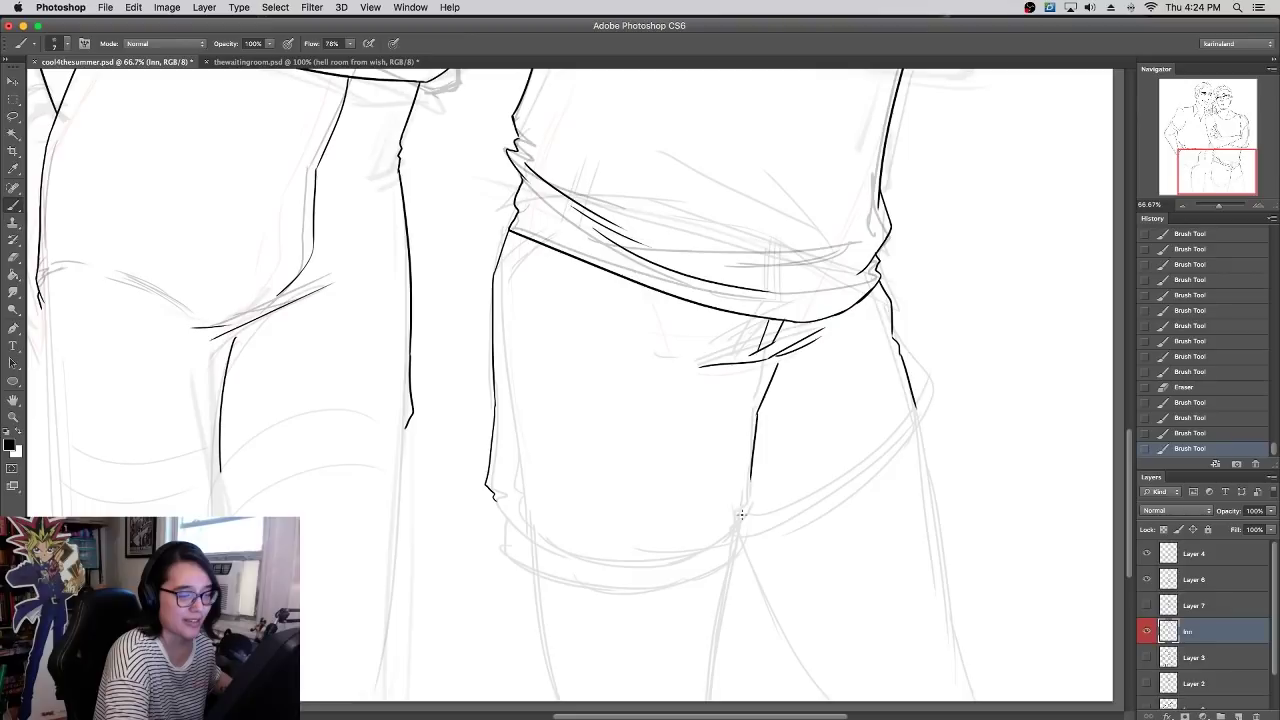
key(super+z)
drag(758, 414, 753, 493)
key(super+z)
drag(757, 414, 750, 493)
key(super+z)
drag(760, 413, 751, 488)
key(super+z)
mouse_move(760, 414)
mouse_down()
mouse_move(752, 515)
mouse_move(733, 540)
mouse_up()
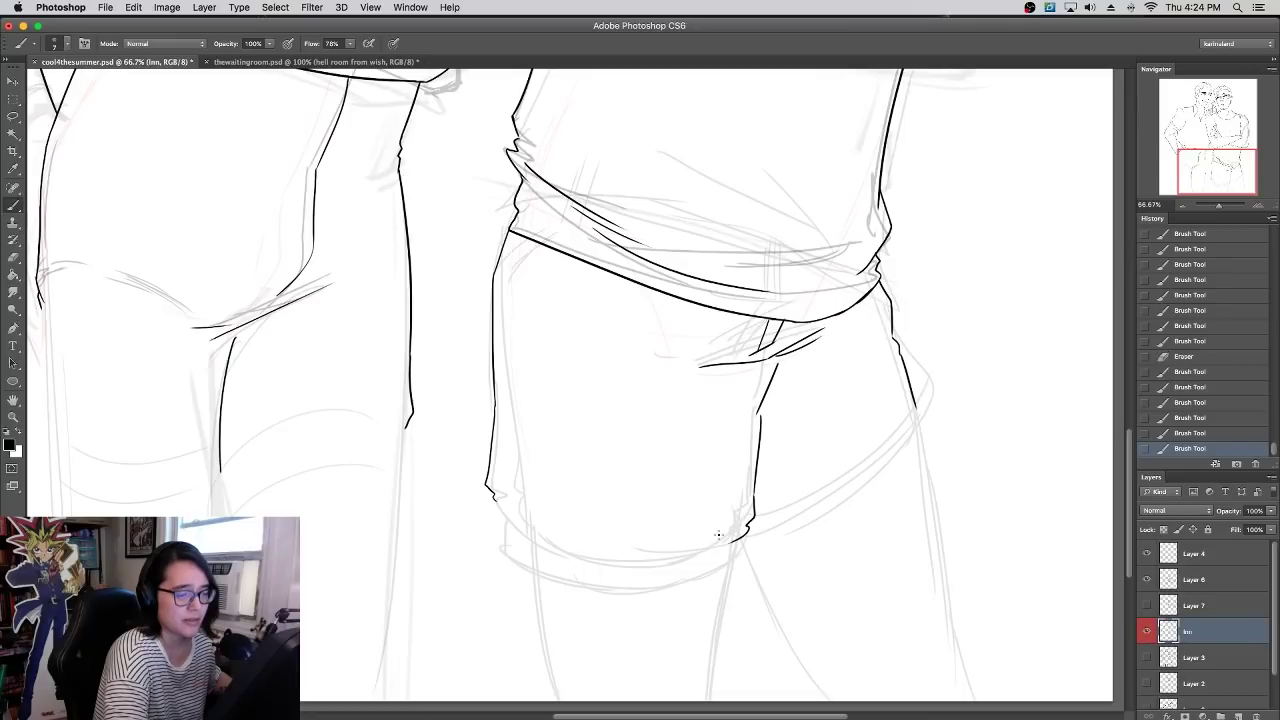
- Ink the hem of the shorts' farther leg from the crotch up to the outer hip edge, with a short second line along it
key(super+z)
mouse_move(754, 495)
mouse_down()
mouse_move(728, 548)
mouse_move(835, 501)
mouse_up()
key(super+z)
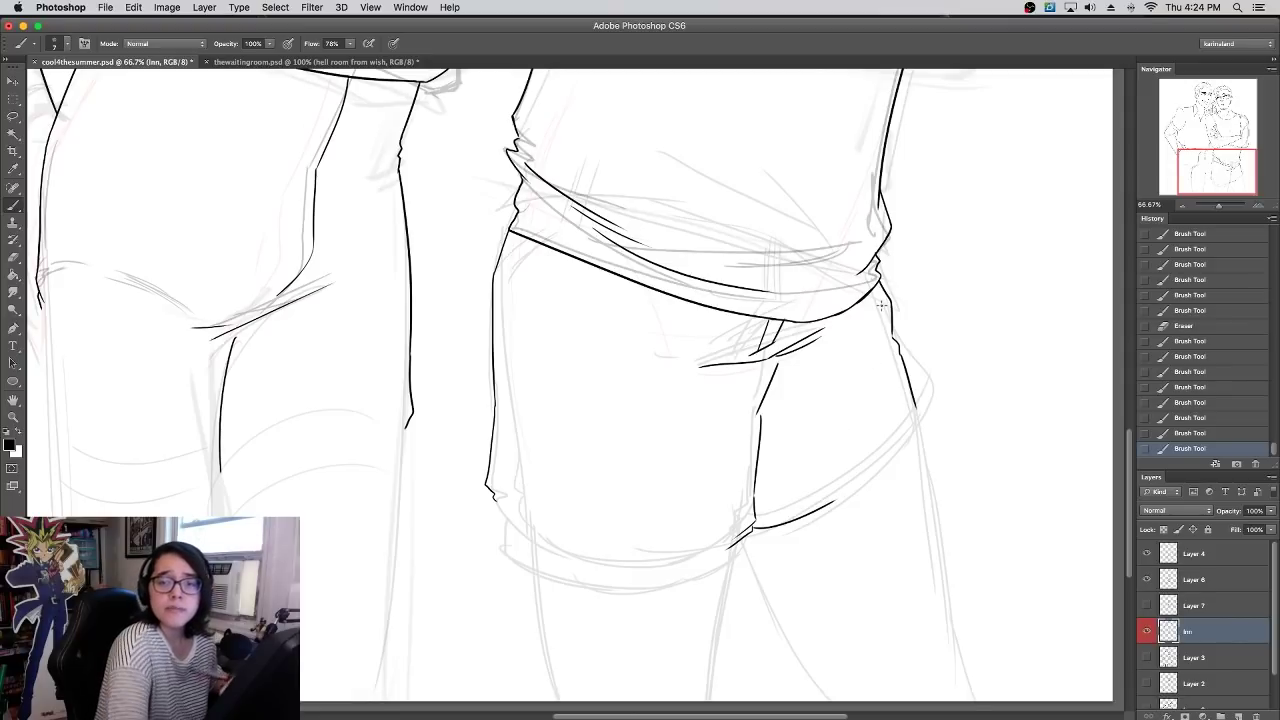
drag(790, 514, 857, 481)
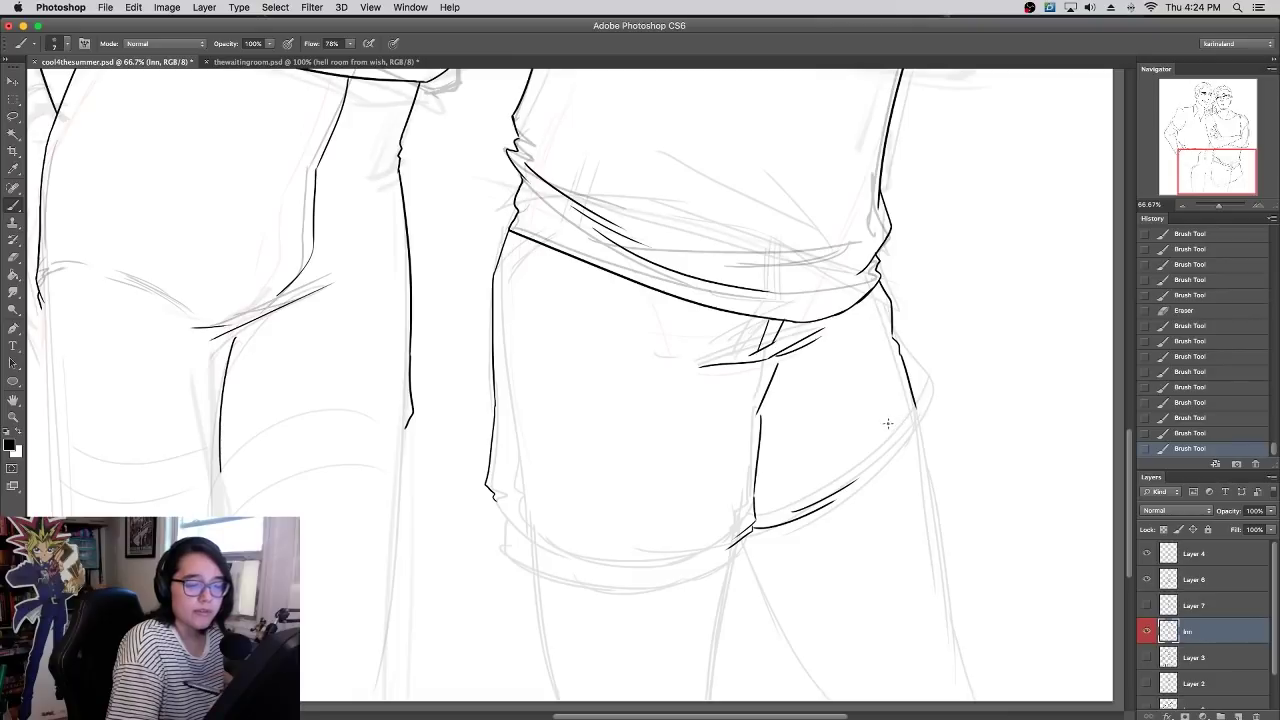
mouse_move(915, 409)
mouse_down()
mouse_move(926, 418)
mouse_move(875, 474)
mouse_move(886, 467)
mouse_up()
key(super+z)
key(super+z)
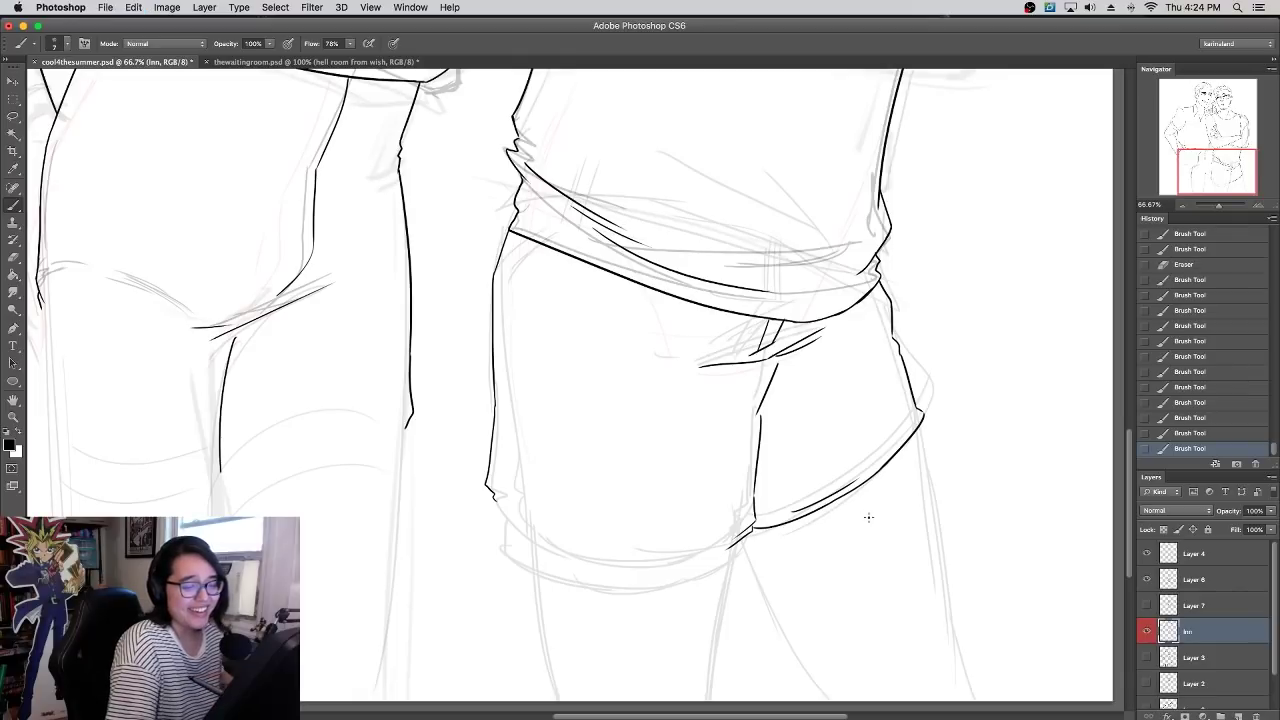
- Ink the hem of the shorts' nearer leg as one shallow curve from the outer edge across to the crotch
drag(499, 506, 728, 547)
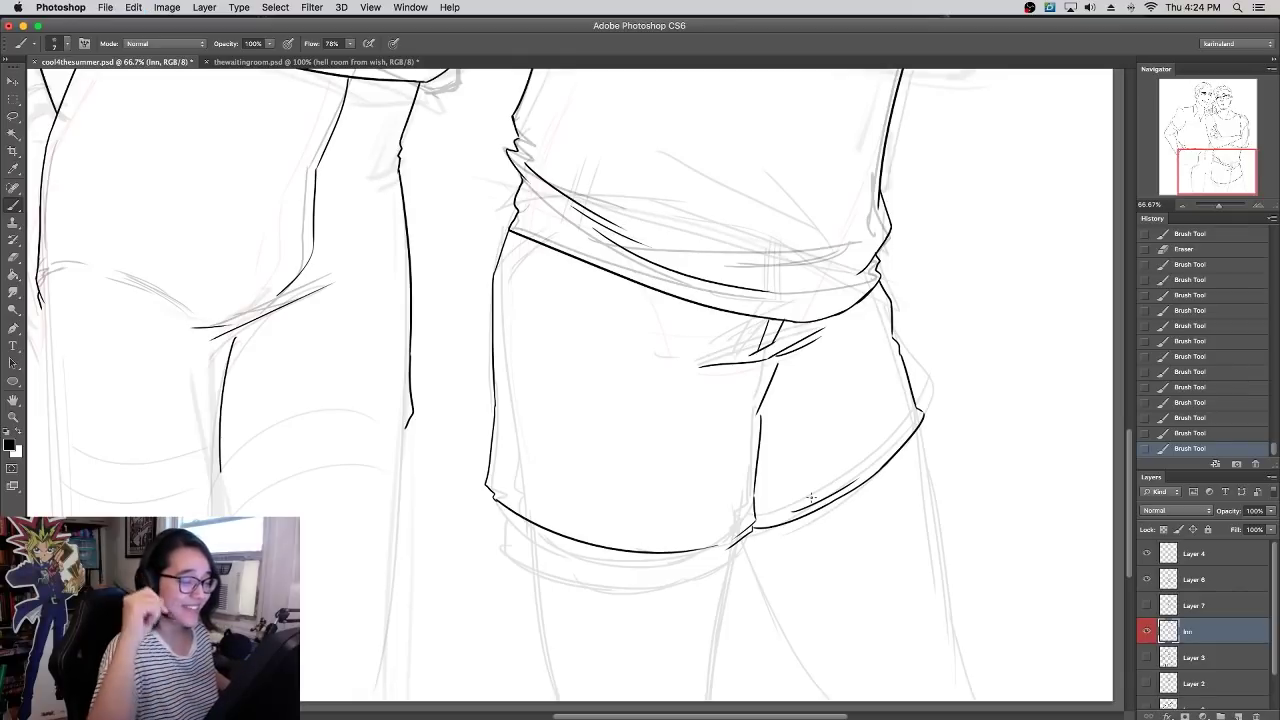
key(super+z)
mouse_move(495, 500)
mouse_down()
mouse_move(623, 551)
mouse_move(728, 547)
mouse_up()
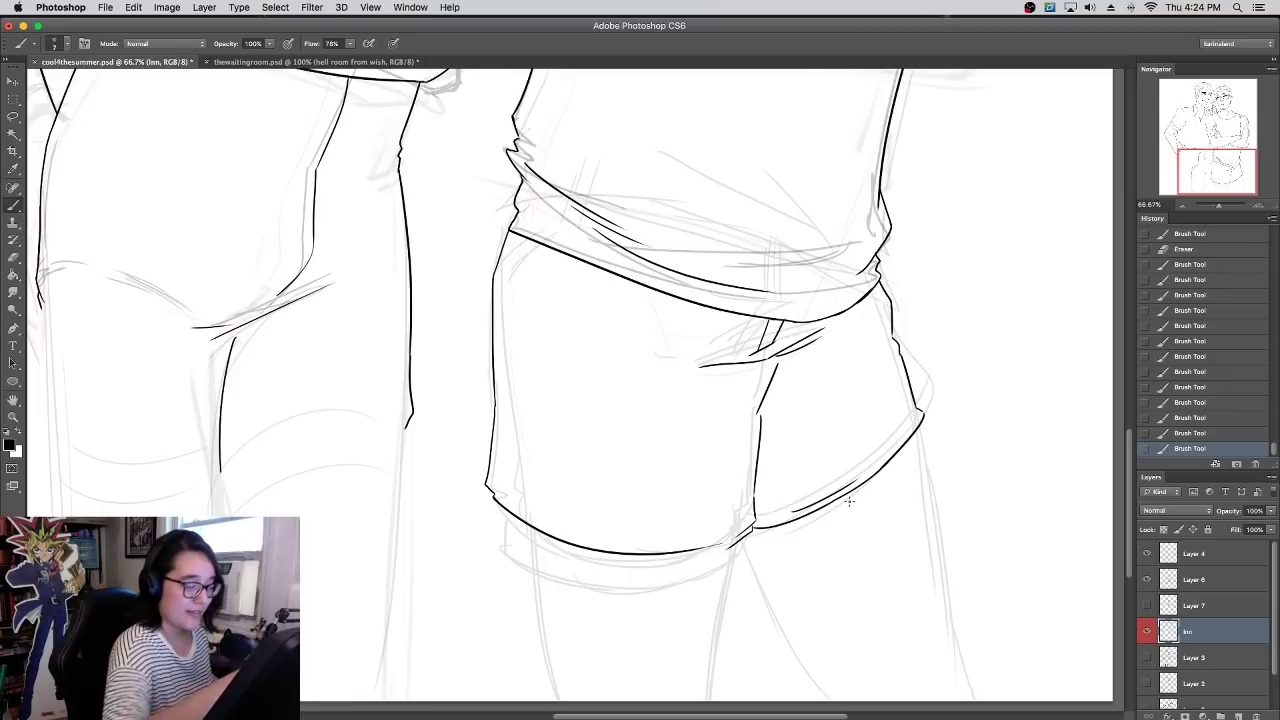
- Ink a second curved line just beneath the nearer leg's hem, redoing its inner end until it meets the crotch
drag(497, 506, 745, 543)
key(super+z)
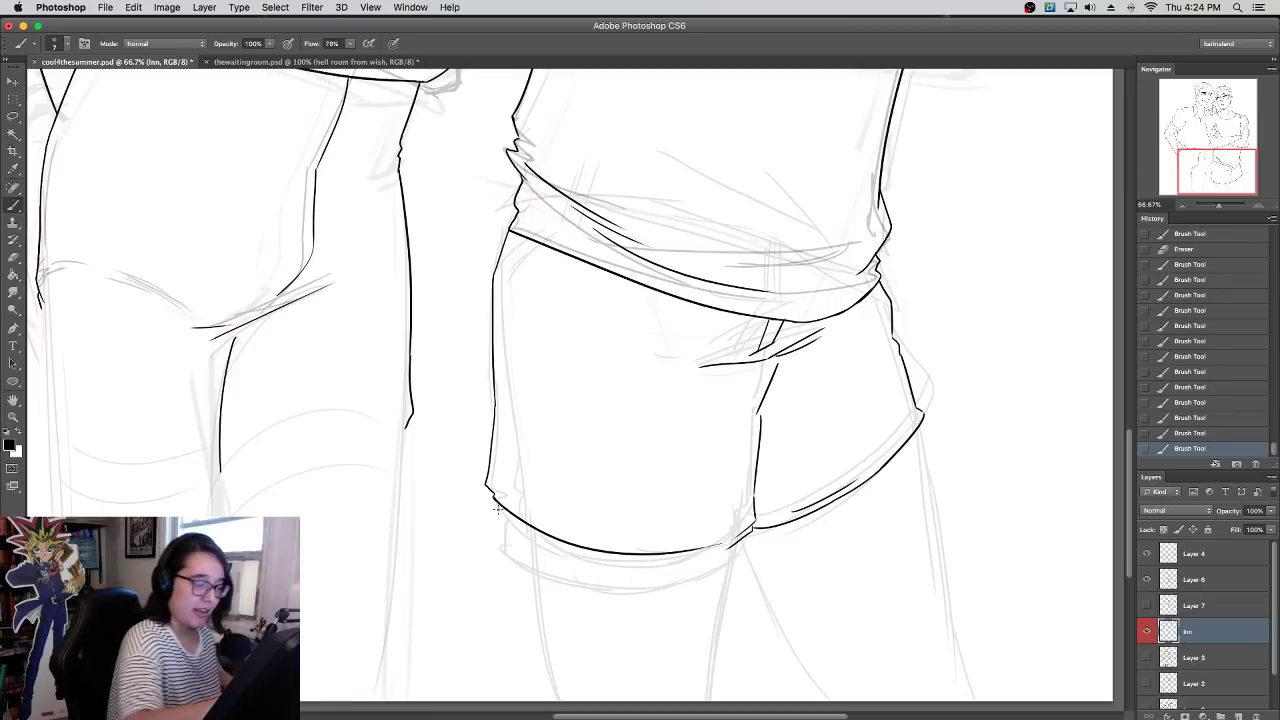
mouse_move(497, 510)
mouse_down()
mouse_move(666, 567)
mouse_move(740, 541)
mouse_up()
key(super+z)
drag(668, 569, 738, 543)
key(super+z)
drag(664, 569, 737, 543)
key(super+z)
drag(668, 569, 737, 543)
key(super+z)
drag(670, 571, 734, 545)
key(super+z)
drag(672, 572, 732, 545)
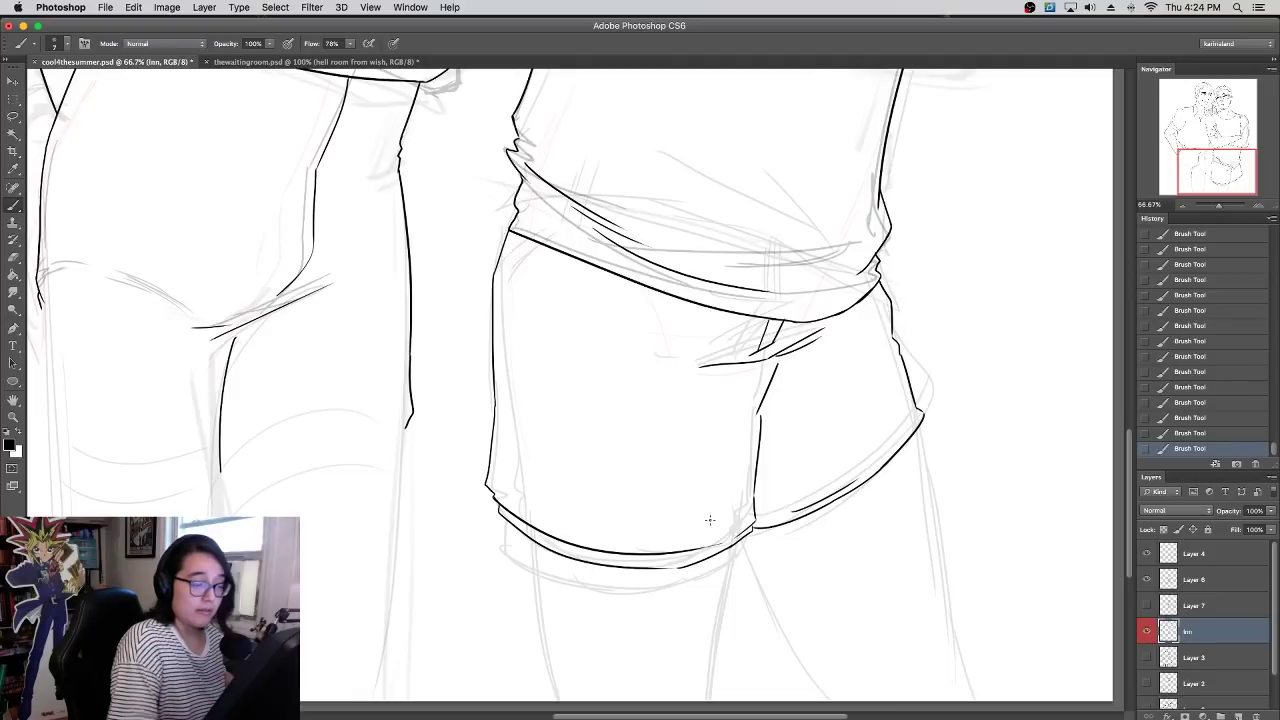
- Hide the sketches on Layers 6 and 4, and show and select the tattoo sketch on Layer 7
drag(728, 218, 800, 665)
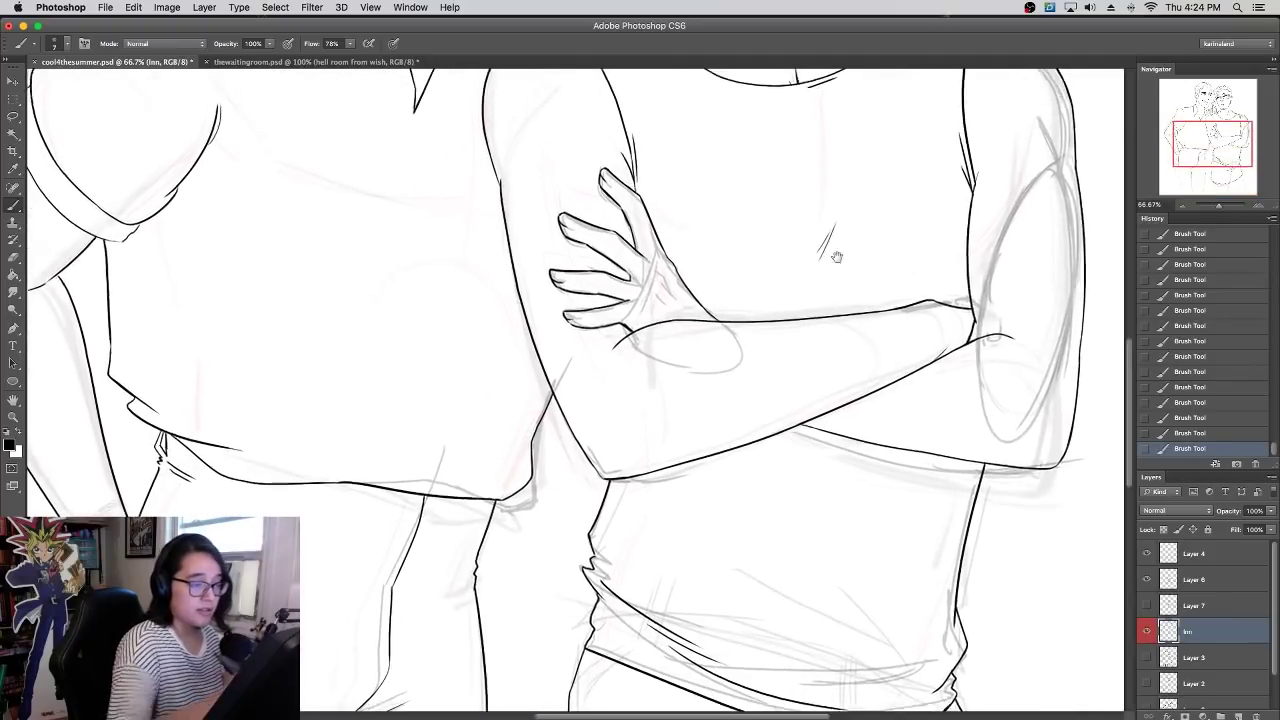
drag(829, 286, 810, 597)
key(super+minus)
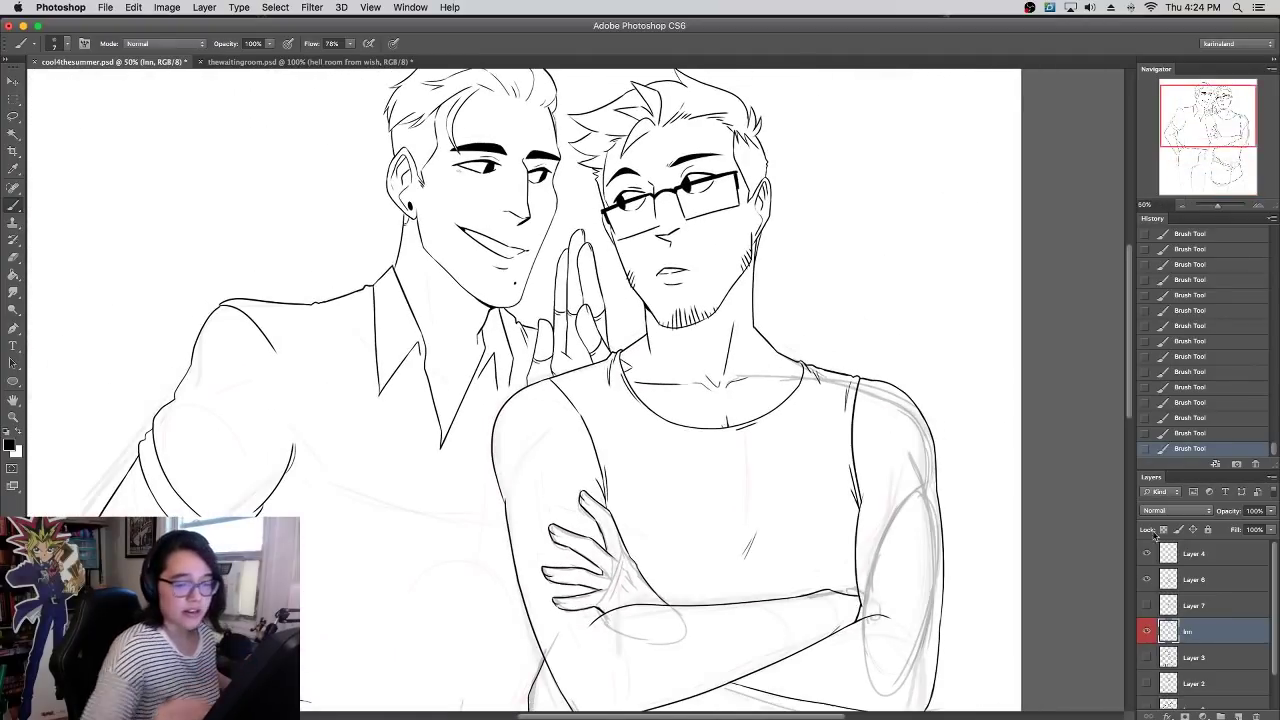
click(1148, 581)
click(1147, 555)
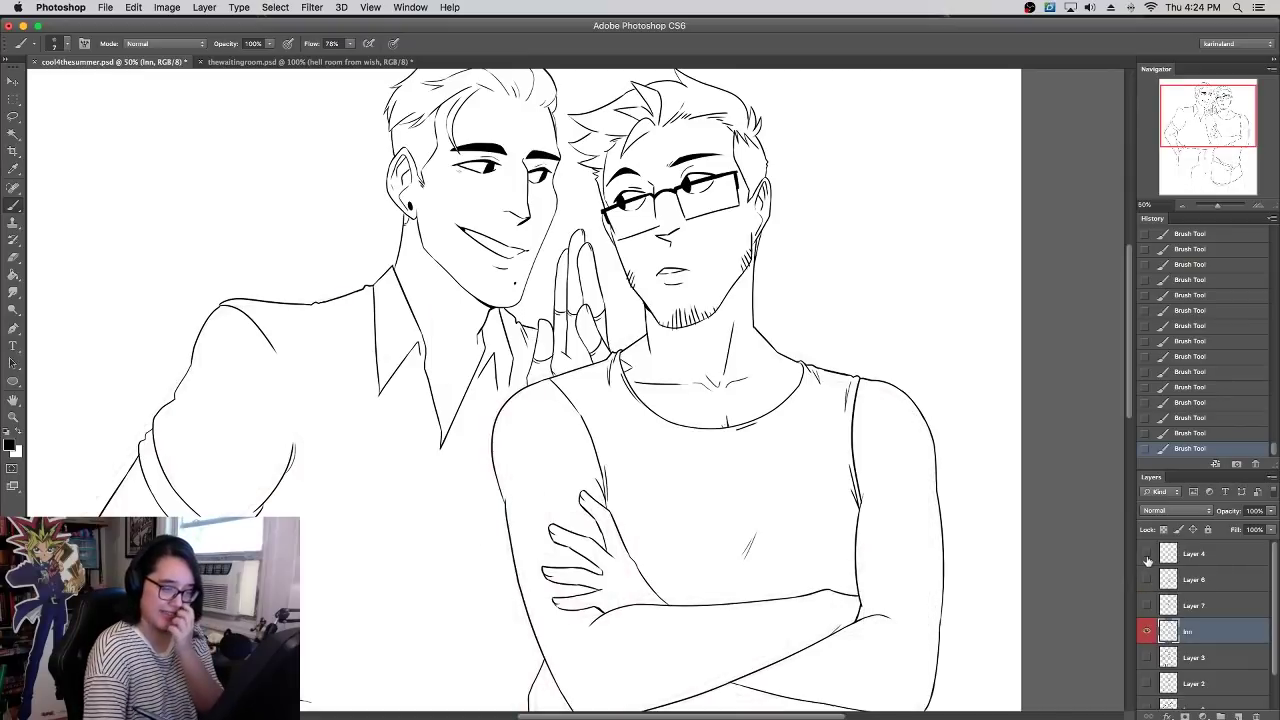
click(1147, 606)
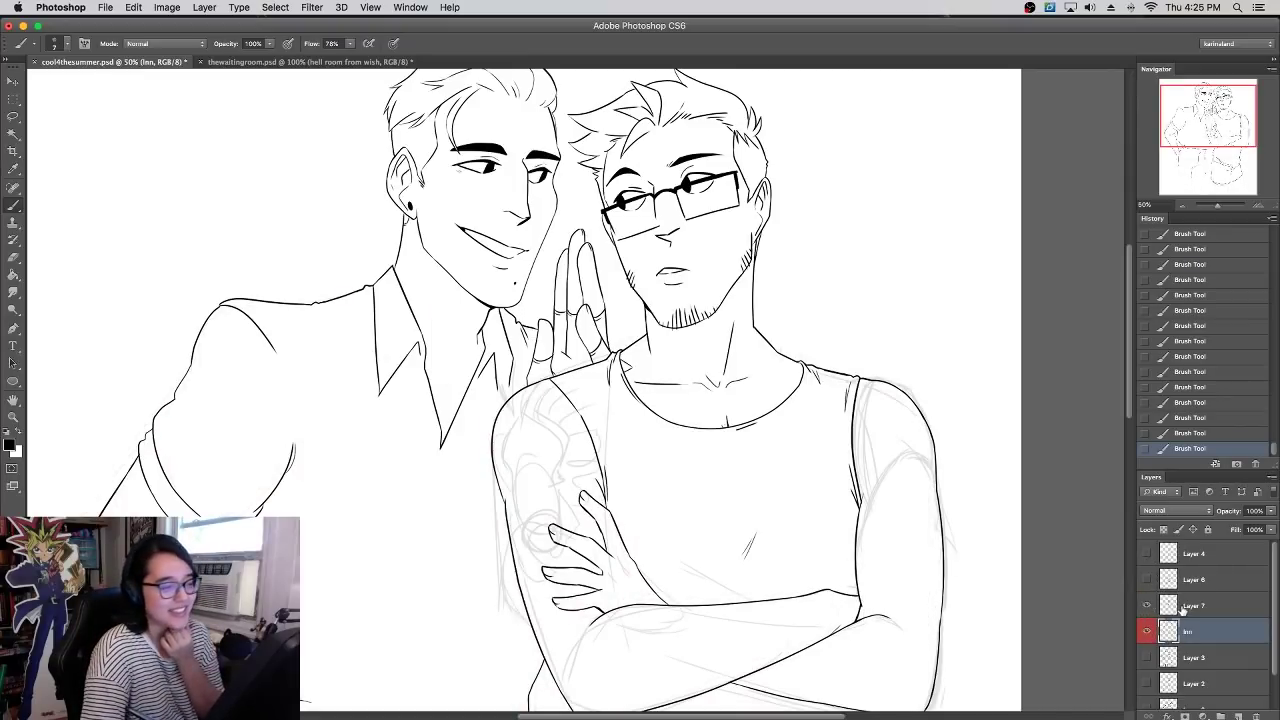
click(1186, 612)
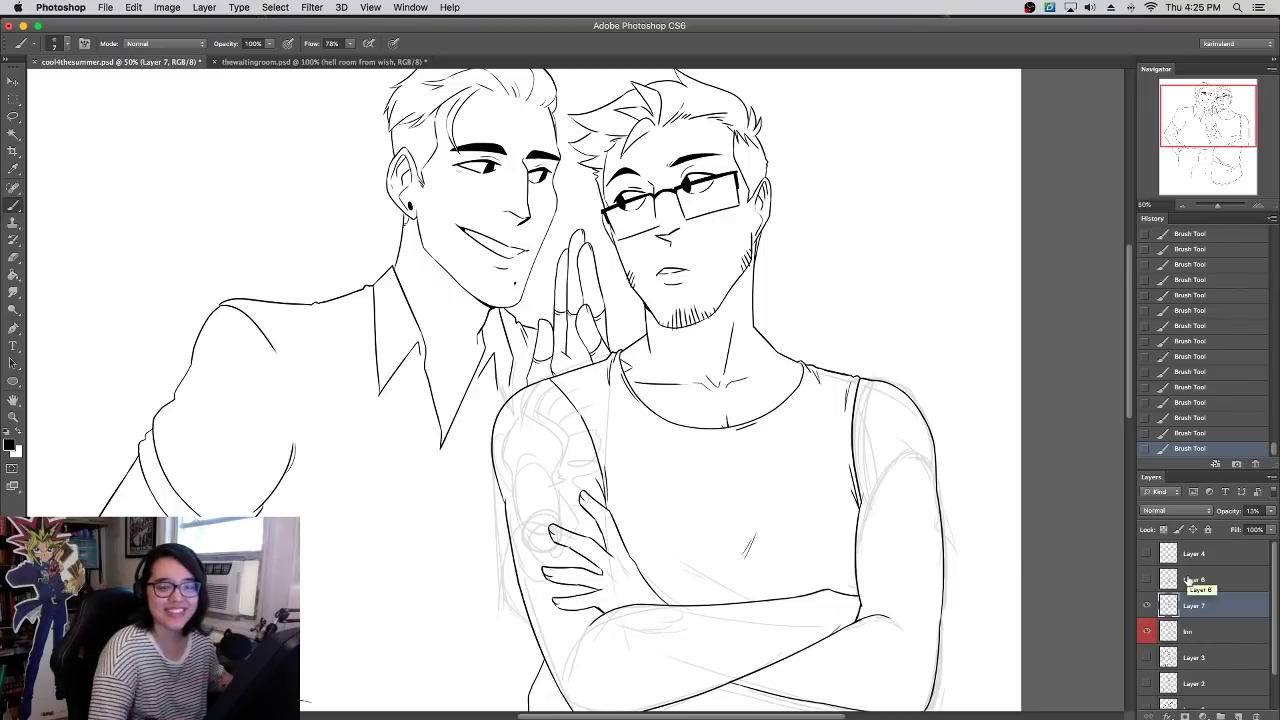
- Toggle Layer 7's visibility to check the tattoo sketch and create a new layer above it
click(1147, 606)
click(1147, 606)
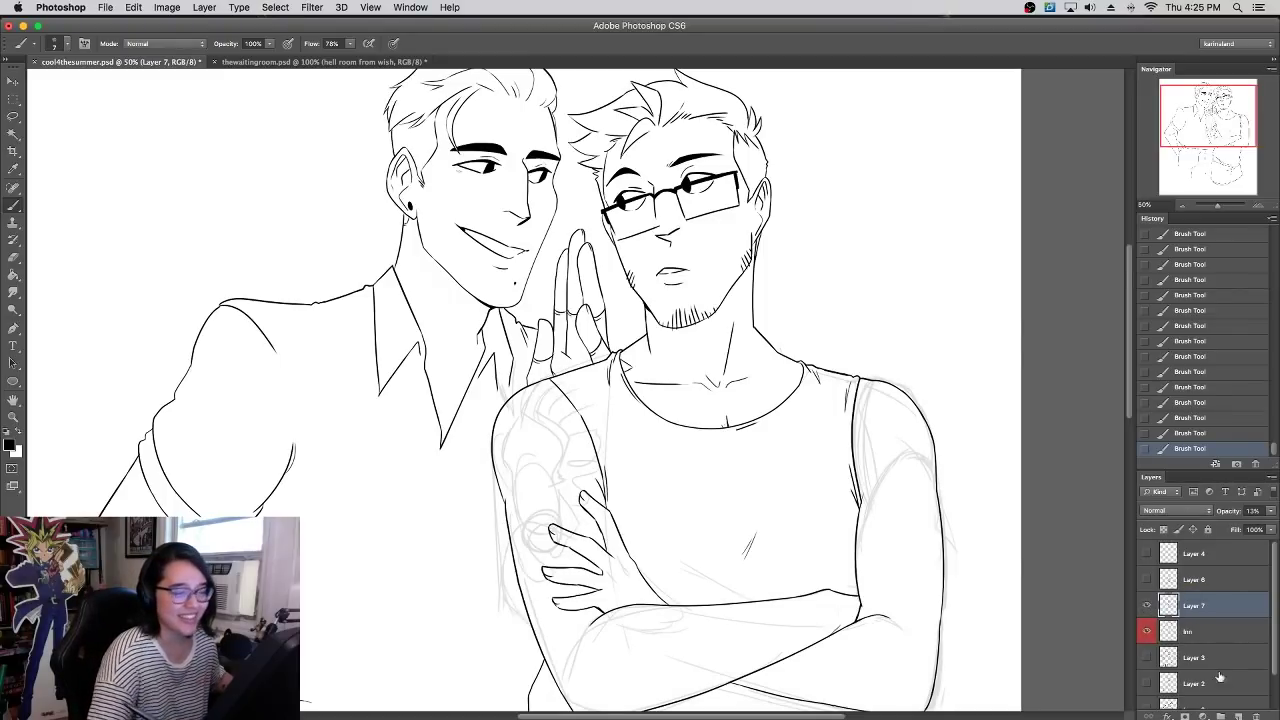
click(1239, 716)
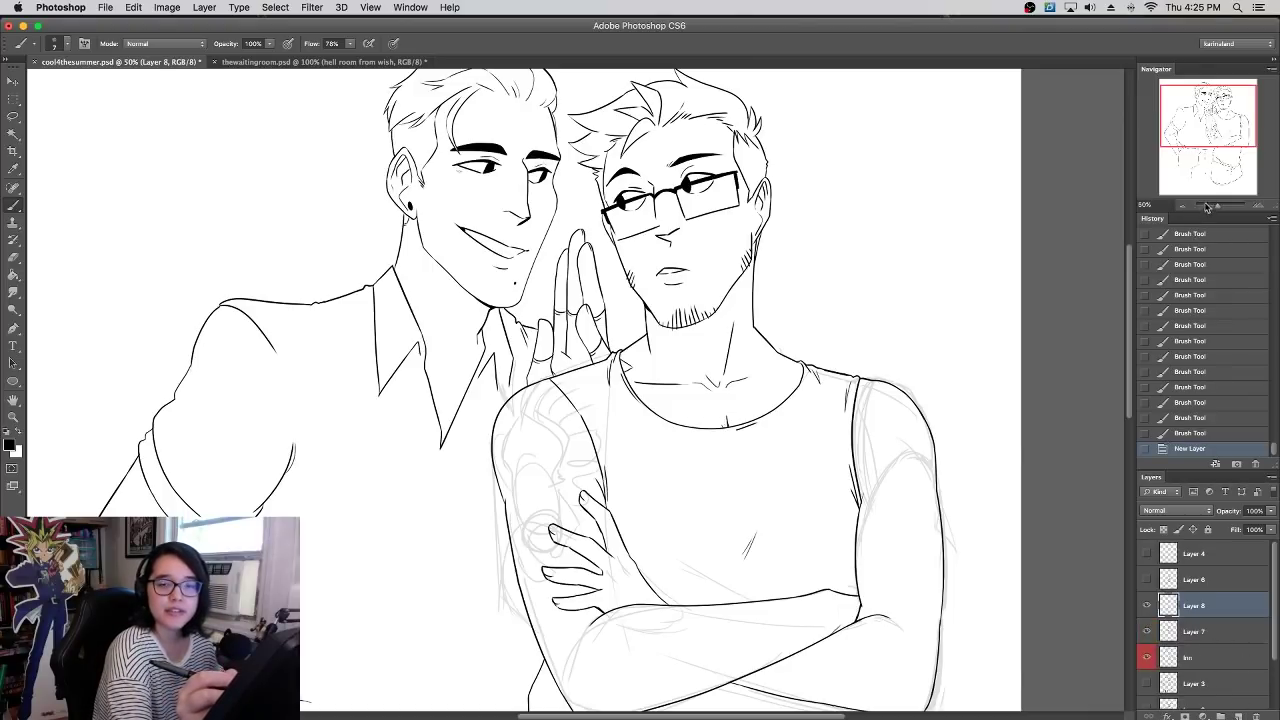
- Ink the notched outline of the round tattoo shape above the hand on the crossed-arms figure's upper arm
click(1259, 206)
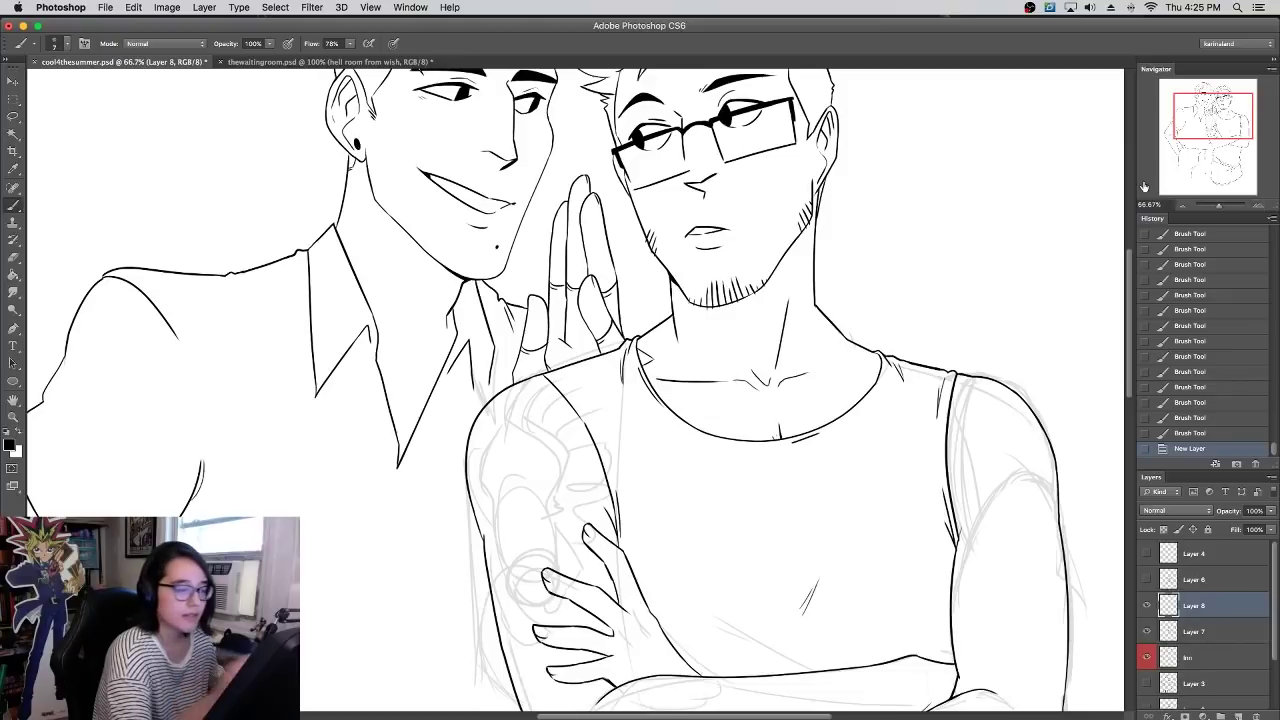
scroll(583, 426, down, 3)
mouse_move(513, 497)
mouse_down()
mouse_move(552, 489)
mouse_move(532, 544)
mouse_move(504, 514)
mouse_move(534, 546)
mouse_up()
key(super+z)
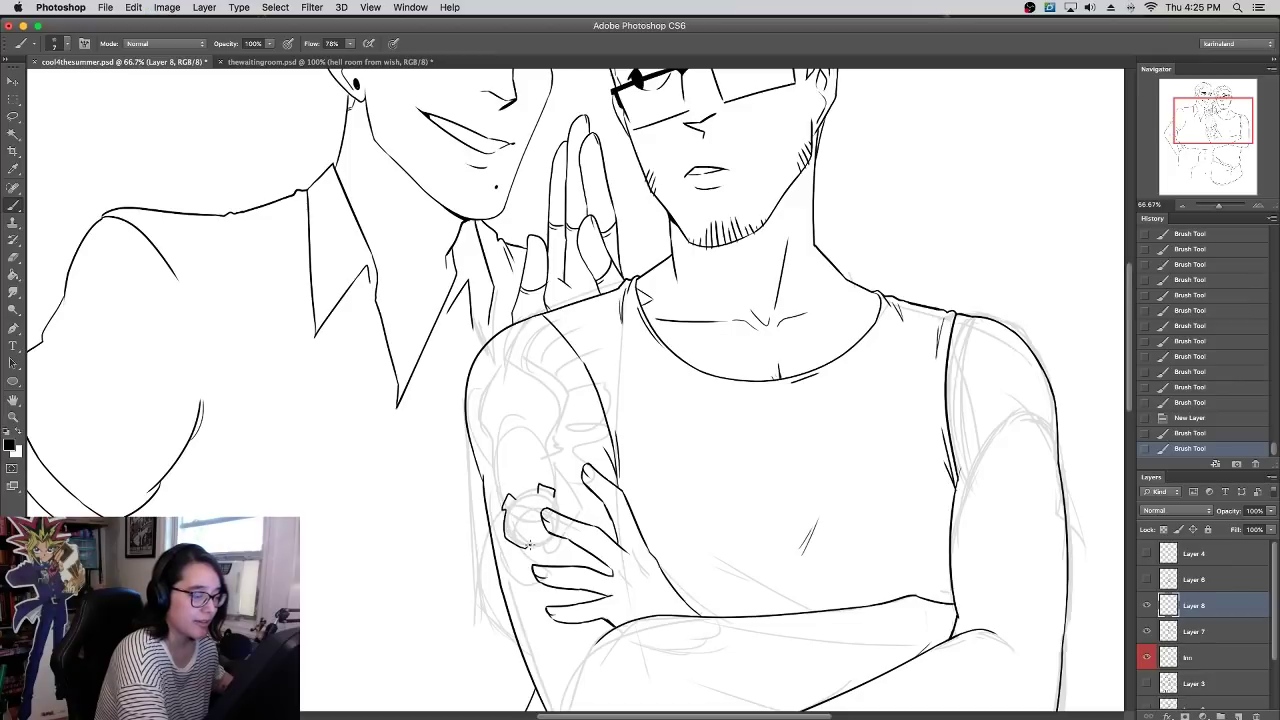
- Ink the head of the tiger tattoo on the bearded man's upper arm, with its ears, forehead stripes, eyes and nose
mouse_move(558, 503)
mouse_down()
mouse_move(518, 498)
mouse_move(534, 484)
mouse_move(504, 450)
mouse_move(534, 498)
mouse_up()
key(super+z)
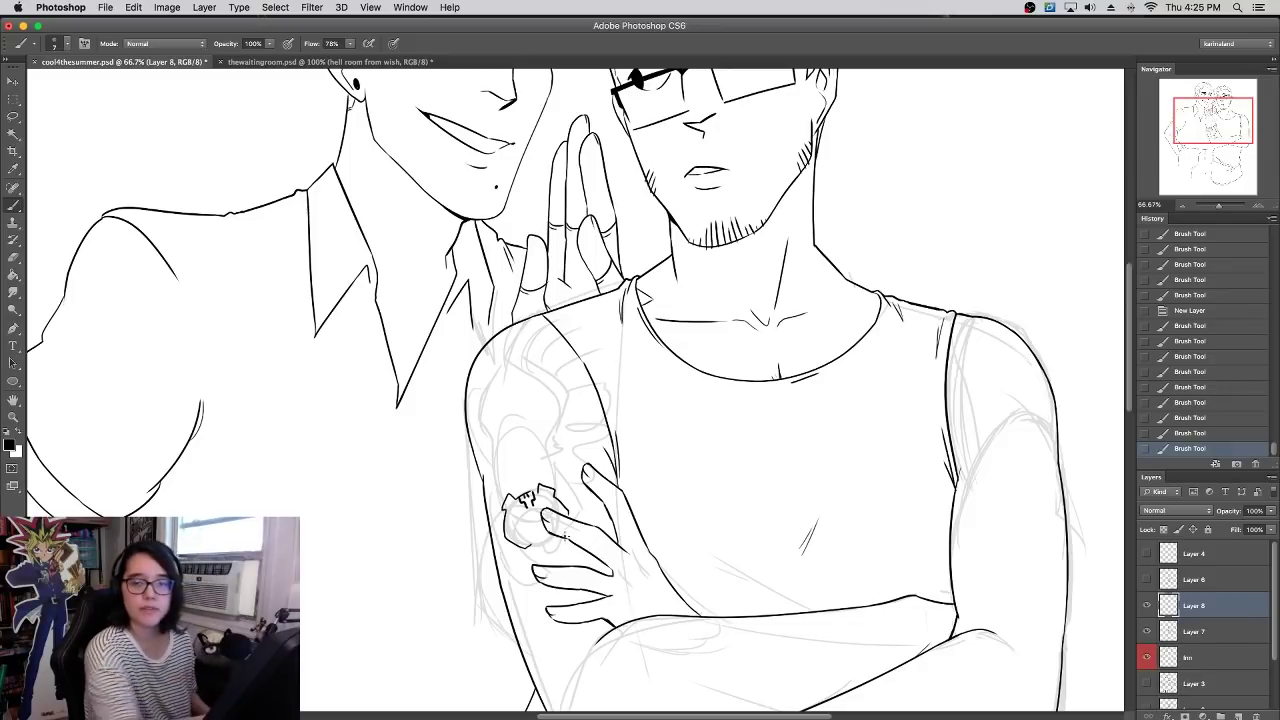
mouse_move(509, 514)
mouse_down()
mouse_move(514, 498)
mouse_move(567, 511)
mouse_up()
key(super+z)
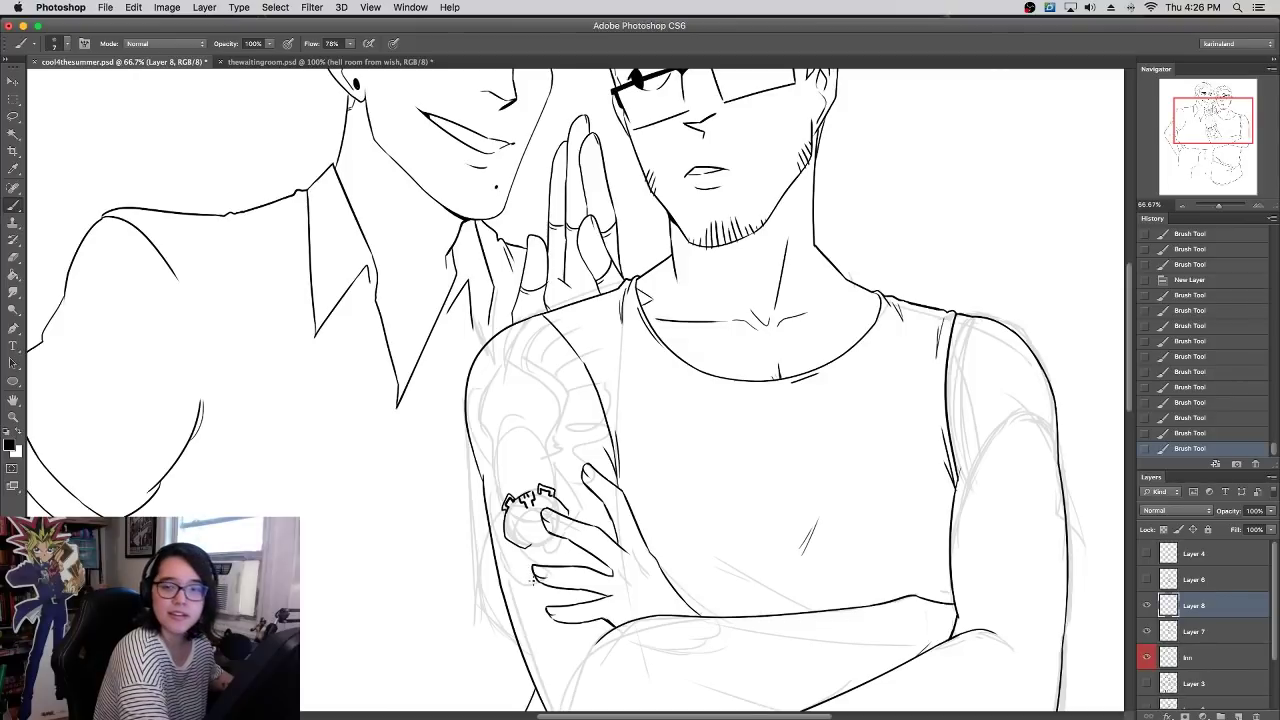
drag(474, 410, 478, 465)
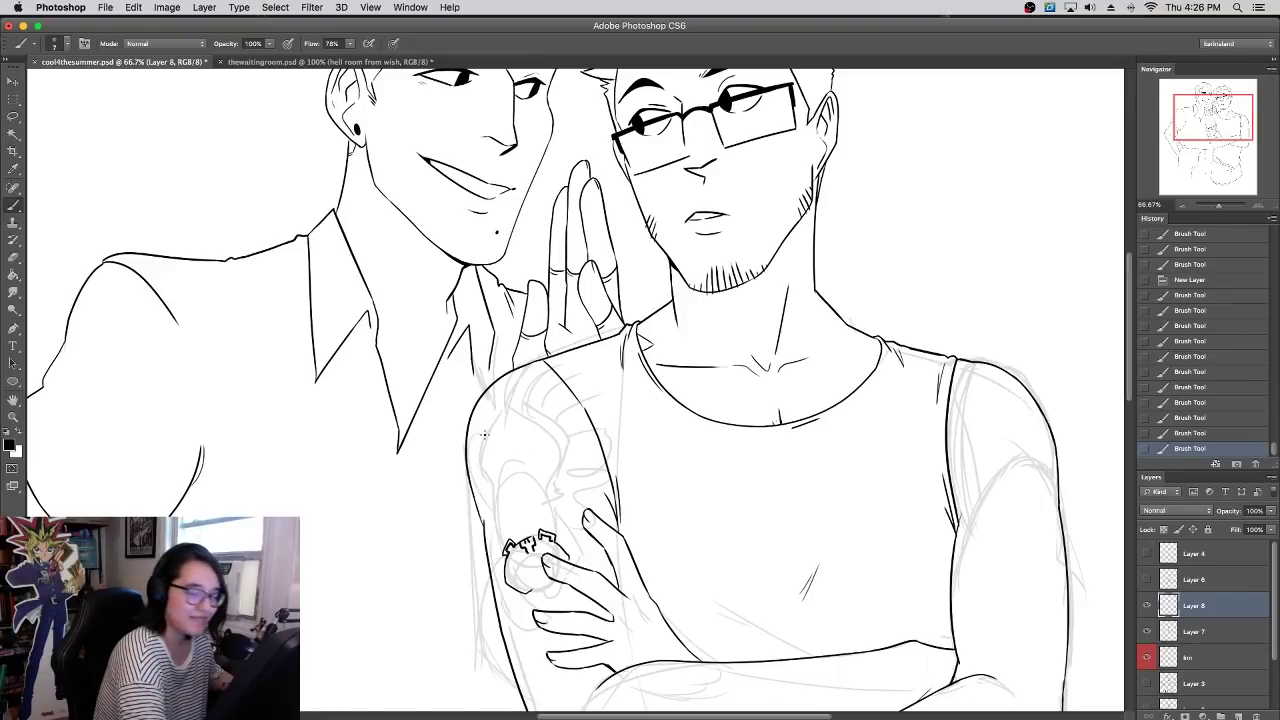
mouse_move(534, 587)
mouse_down()
mouse_move(537, 564)
mouse_move(514, 574)
mouse_move(543, 572)
mouse_move(540, 582)
mouse_up()
key(super+z)
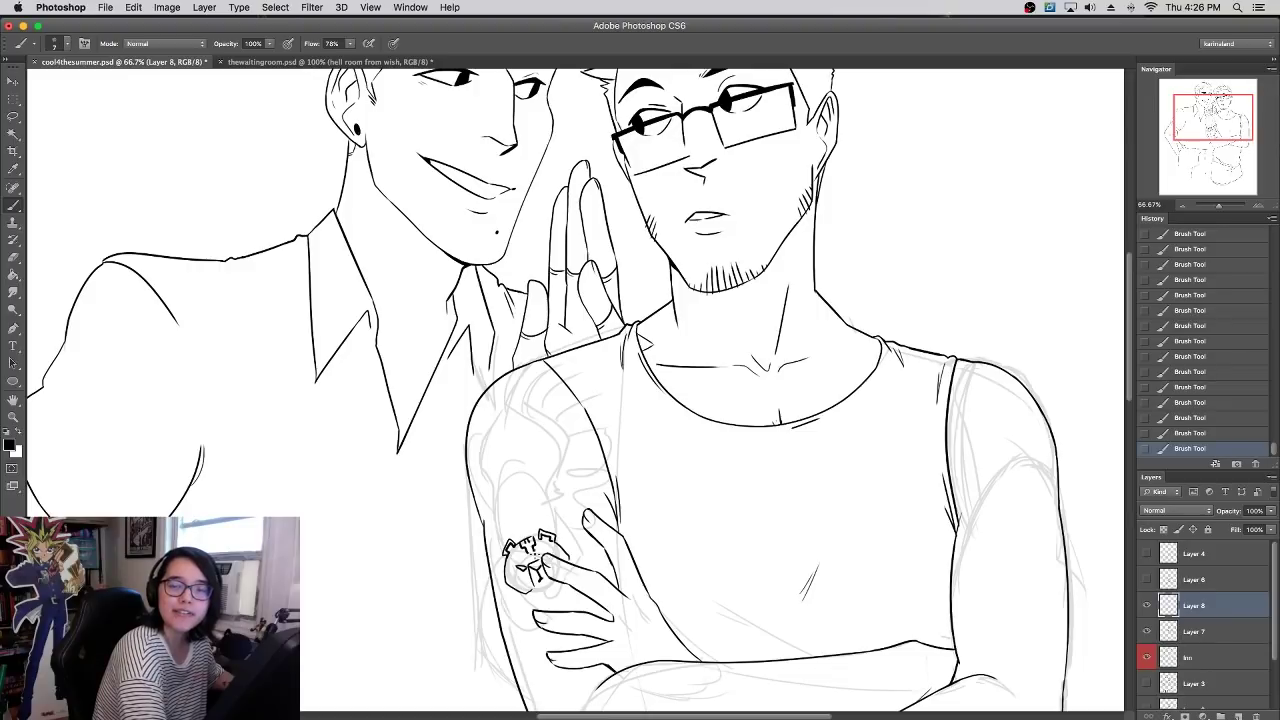
mouse_move(528, 576)
mouse_down()
mouse_move(516, 584)
mouse_move(567, 557)
mouse_move(528, 570)
mouse_move(545, 552)
mouse_up()
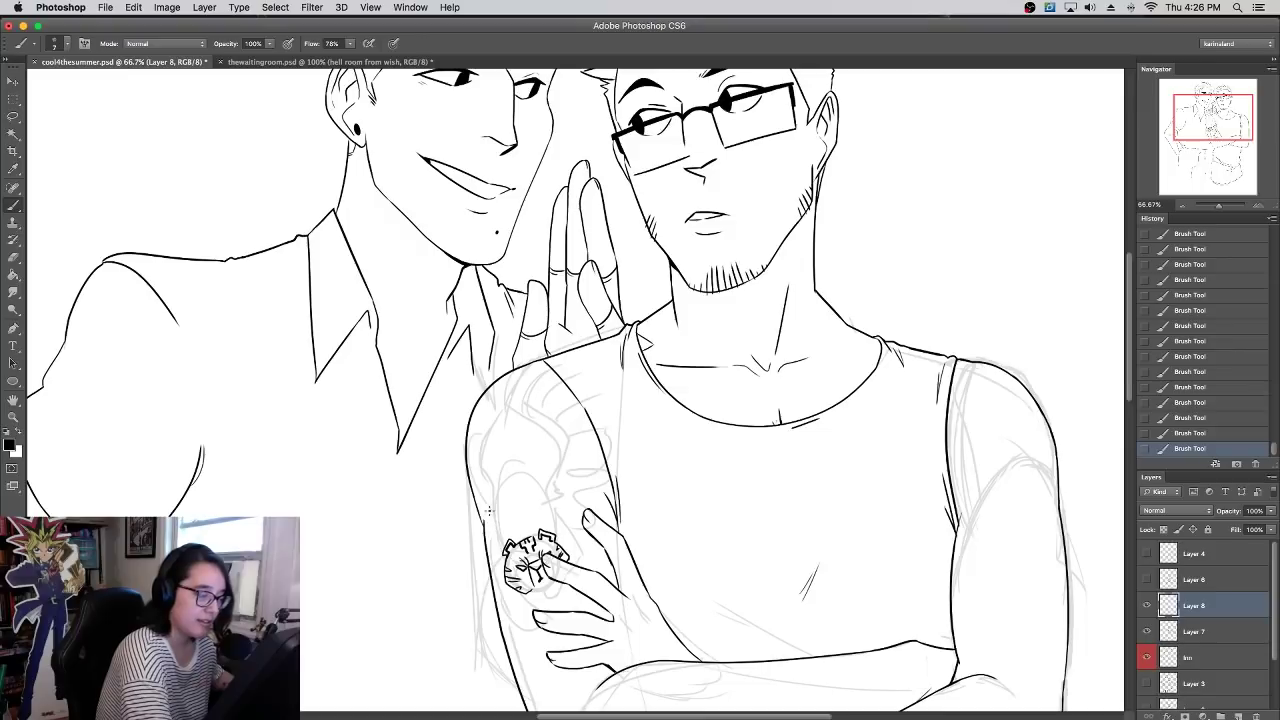
- Ink the tiger's front legs, the flank nearest the chest and the first stripes along its spine
mouse_move(491, 495)
mouse_down()
mouse_move(499, 581)
mouse_move(498, 566)
mouse_move(534, 604)
mouse_up()
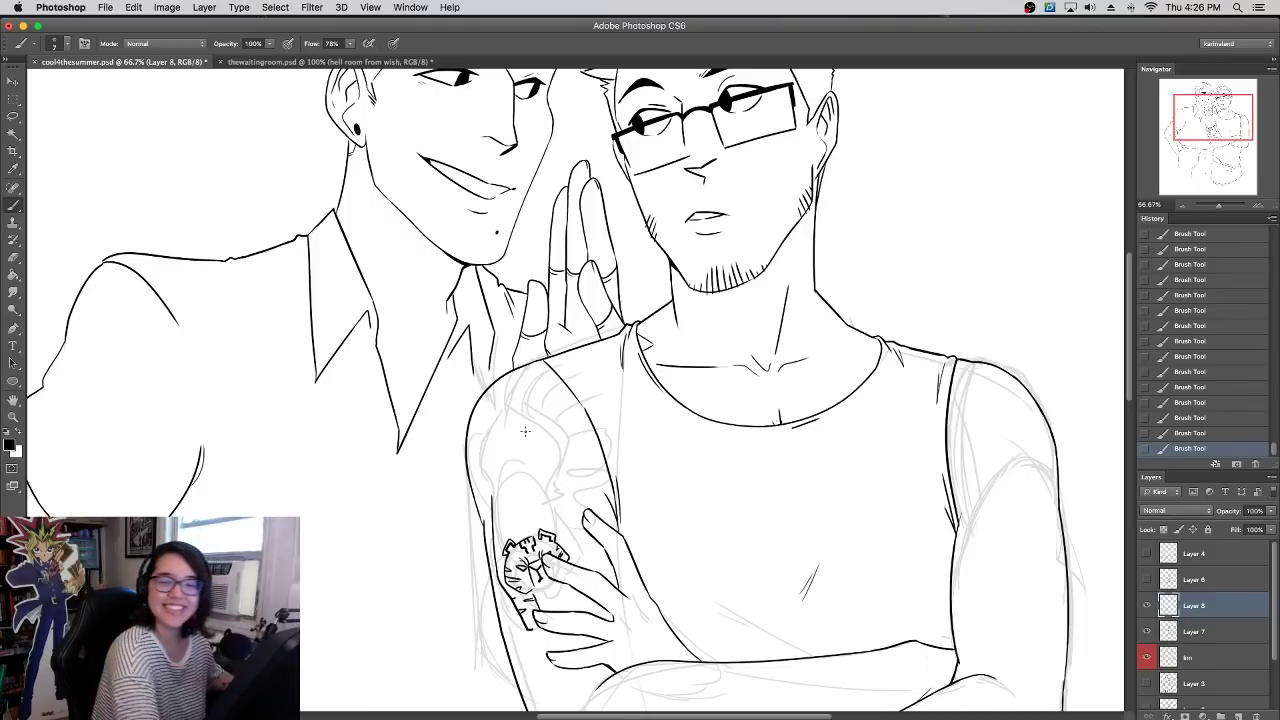
mouse_move(546, 590)
mouse_down()
mouse_move(555, 598)
mouse_move(583, 541)
mouse_move(566, 521)
mouse_move(571, 536)
mouse_up()
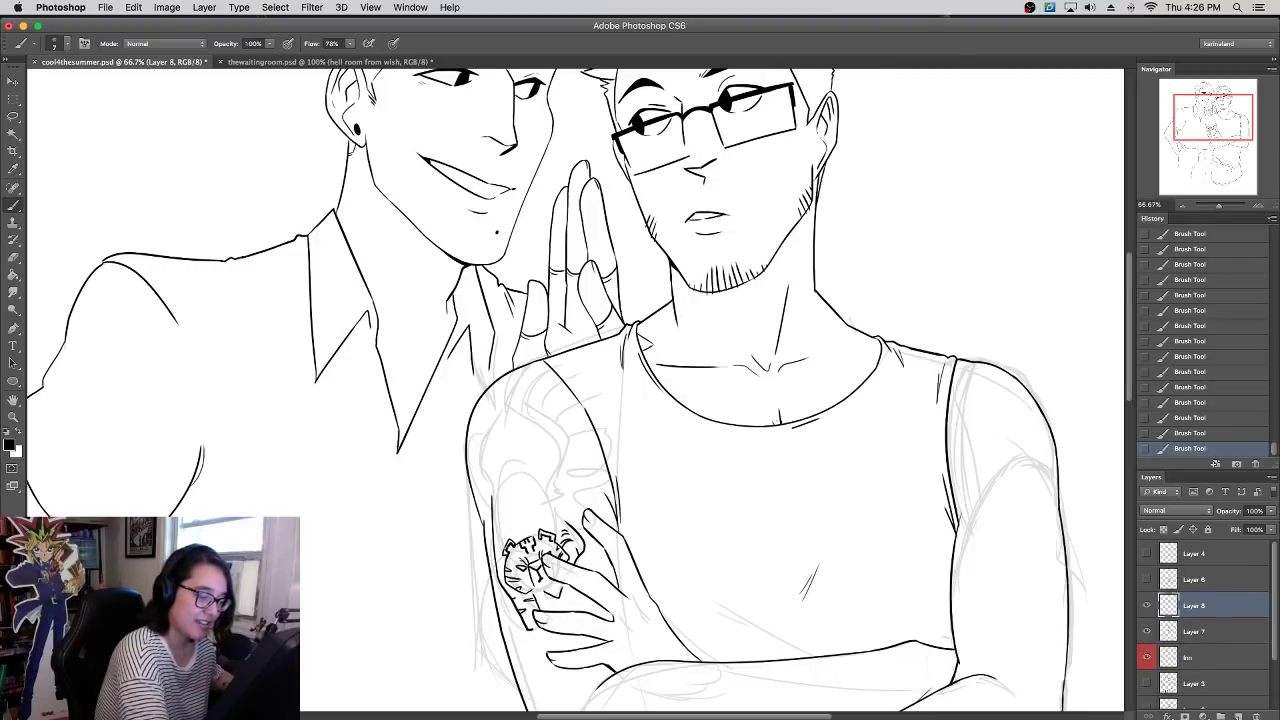
mouse_move(528, 526)
mouse_down()
mouse_move(502, 426)
mouse_move(508, 451)
mouse_move(526, 446)
mouse_move(525, 466)
mouse_move(546, 462)
mouse_move(507, 490)
mouse_move(510, 512)
mouse_move(560, 532)
mouse_move(560, 486)
mouse_up()
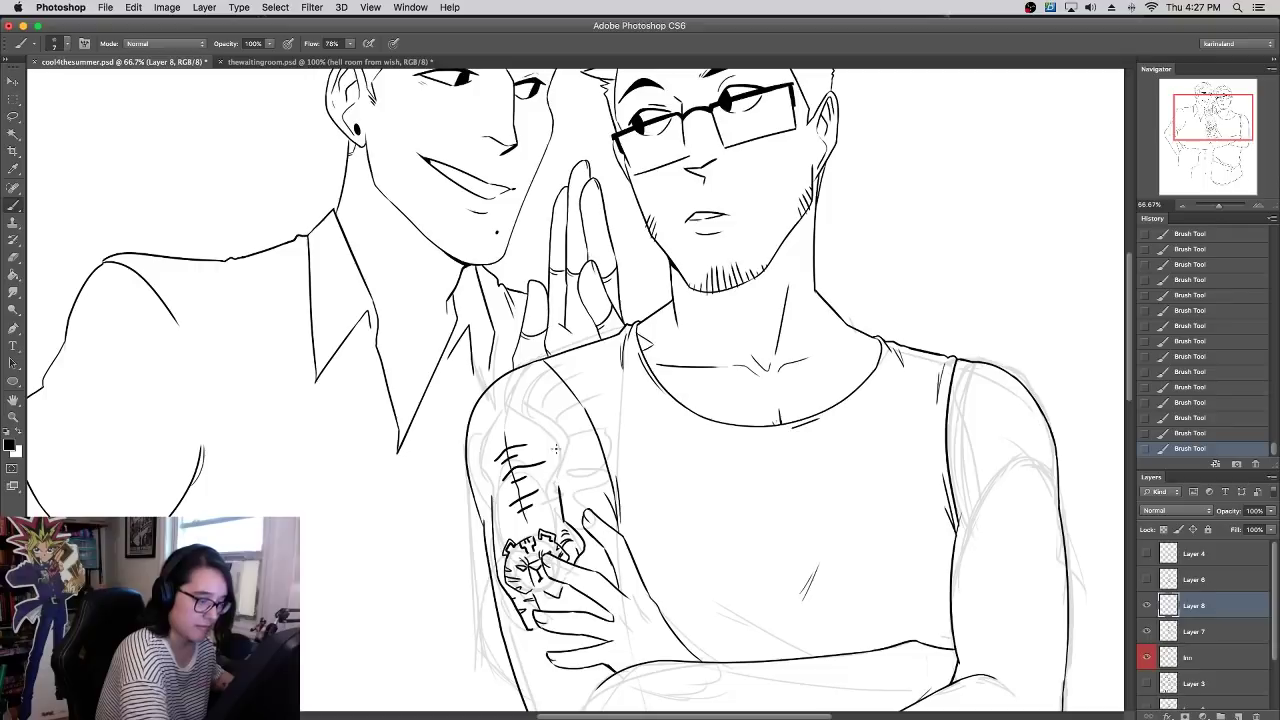
drag(531, 411, 564, 488)
key(super+z)
mouse_move(532, 411)
mouse_down()
mouse_move(569, 457)
mouse_move(562, 488)
mouse_up()
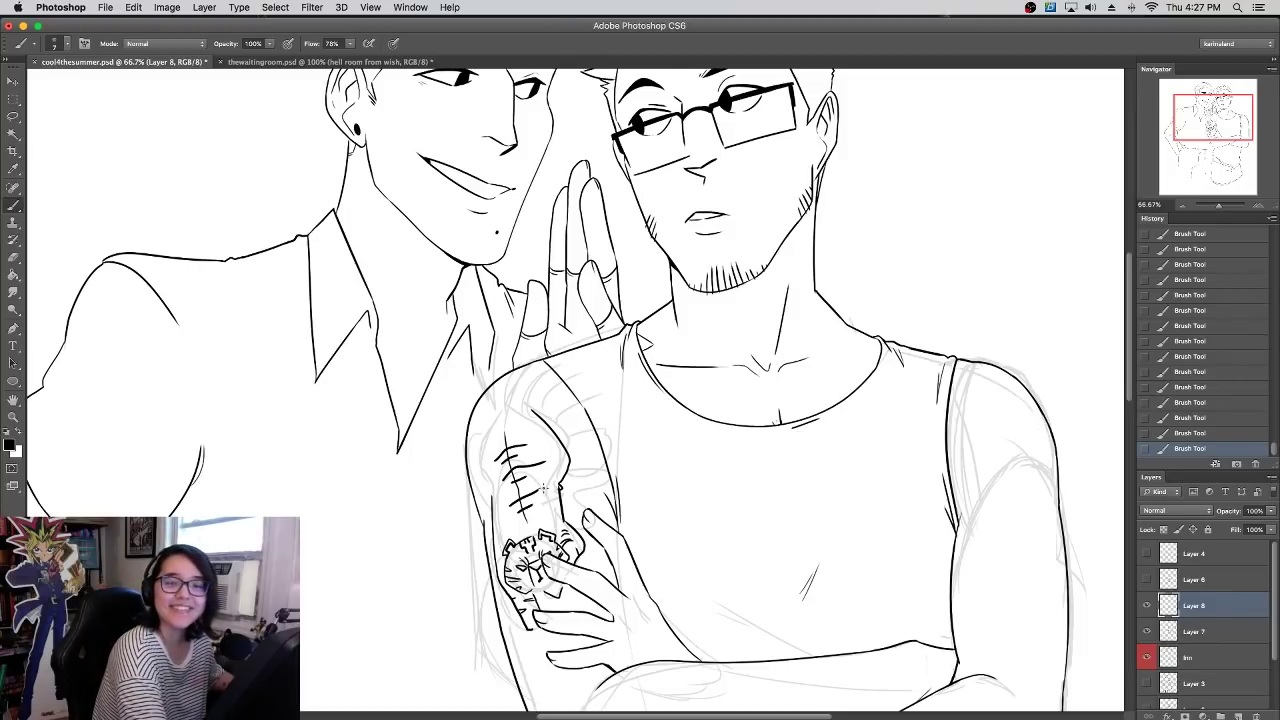
- Ink the tiger's outer flank and curved tail, and cover its body with short stripes
mouse_move(491, 424)
mouse_down()
mouse_move(478, 478)
mouse_move(489, 496)
mouse_up()
drag(495, 411, 532, 366)
mouse_move(538, 410)
mouse_down()
mouse_move(556, 372)
mouse_move(516, 392)
mouse_move(548, 364)
mouse_up()
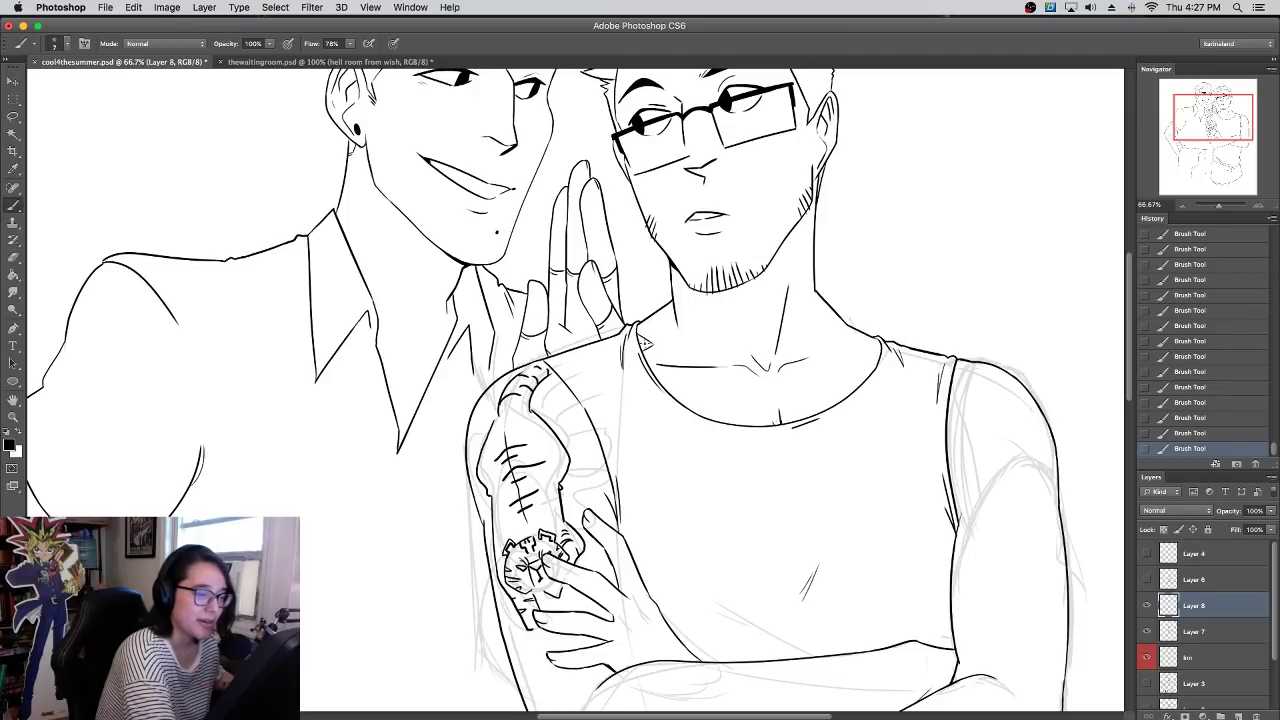
mouse_move(561, 480)
mouse_down()
mouse_move(562, 440)
mouse_move(530, 428)
mouse_move(494, 440)
mouse_move(524, 428)
mouse_move(518, 404)
mouse_move(530, 417)
mouse_up()
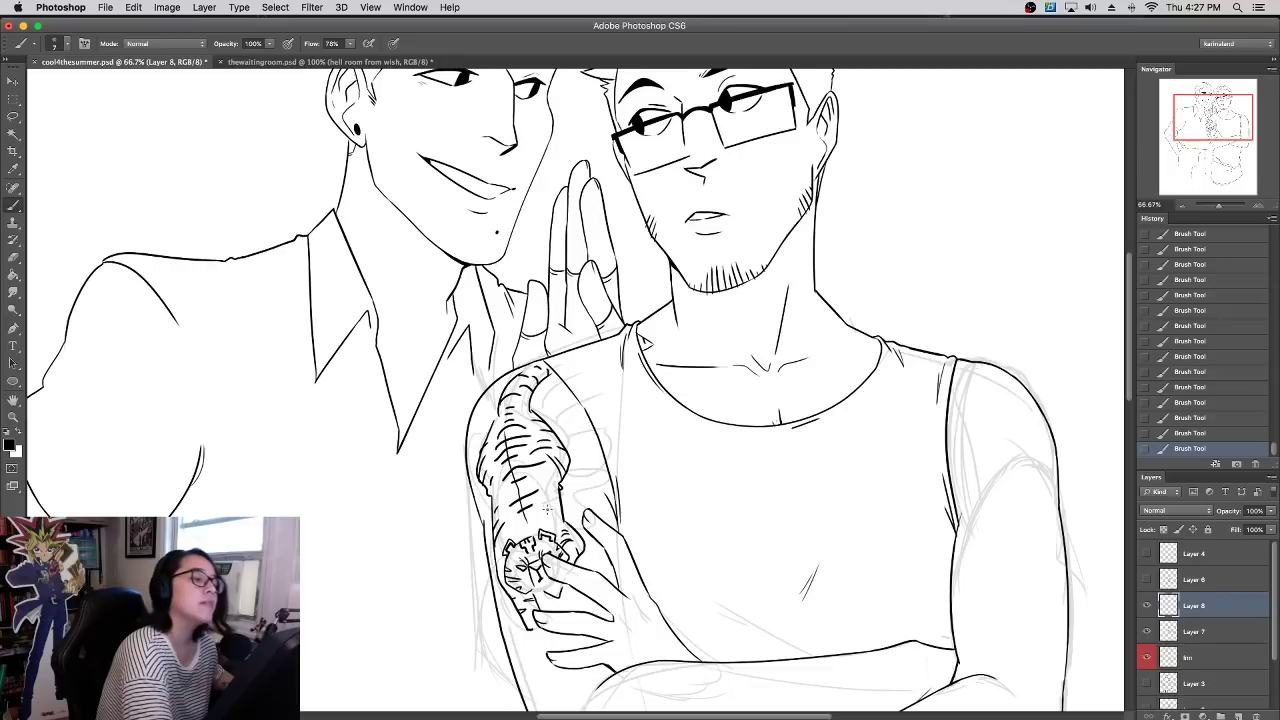
- Fill the tattoo background around the tiger with inked leaf-like shapes and short lines, reaching down to the gripping fingers
mouse_move(541, 416)
mouse_down()
mouse_move(557, 384)
mouse_move(574, 422)
mouse_move(572, 406)
mouse_move(556, 414)
mouse_move(562, 392)
mouse_move(537, 396)
mouse_move(548, 383)
mouse_up()
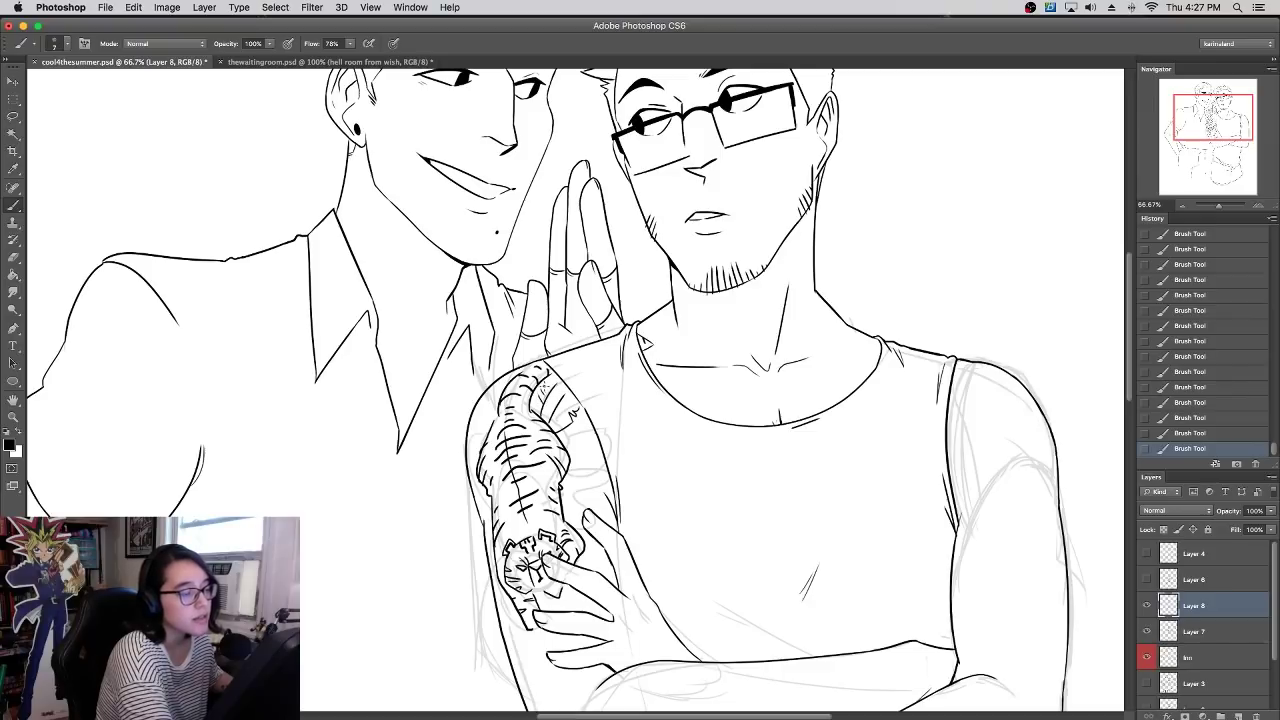
drag(567, 450, 586, 449)
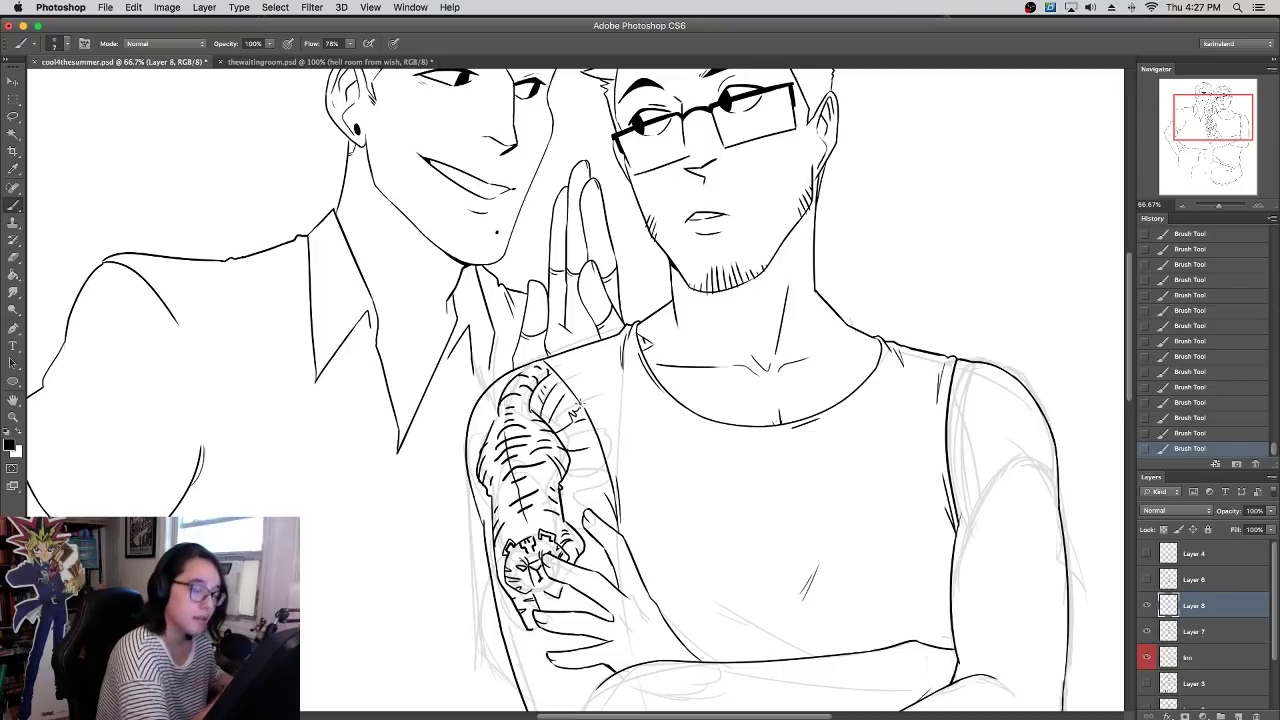
key(super+alt+z)
key(super+alt+z)
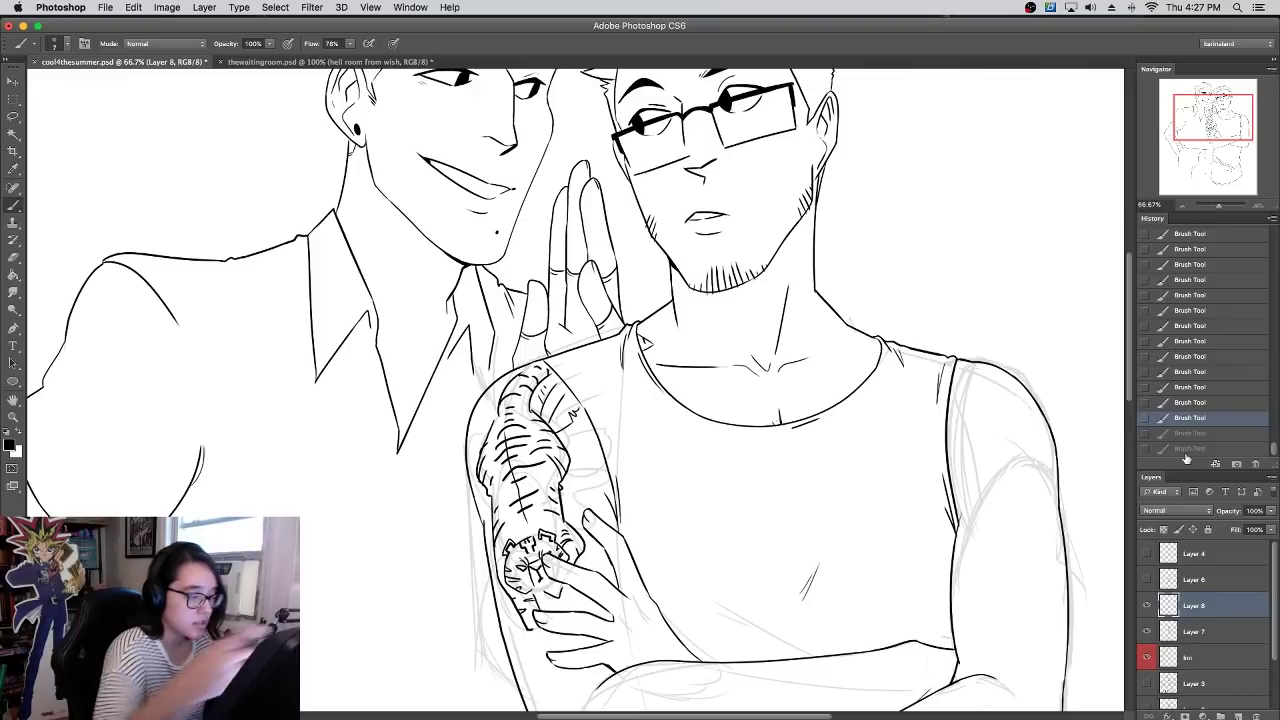
mouse_move(565, 443)
mouse_down()
mouse_move(591, 440)
mouse_move(590, 470)
mouse_move(598, 457)
mouse_up()
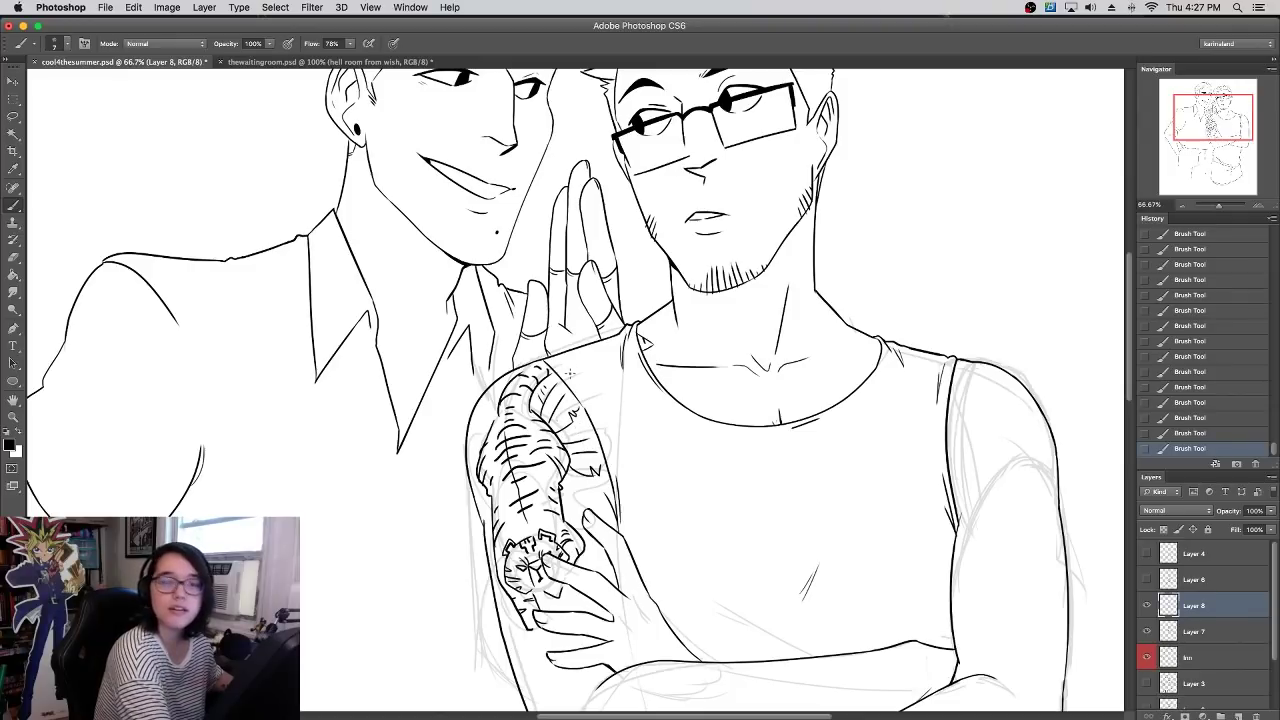
mouse_move(572, 450)
mouse_down()
mouse_move(598, 456)
mouse_move(582, 421)
mouse_up()
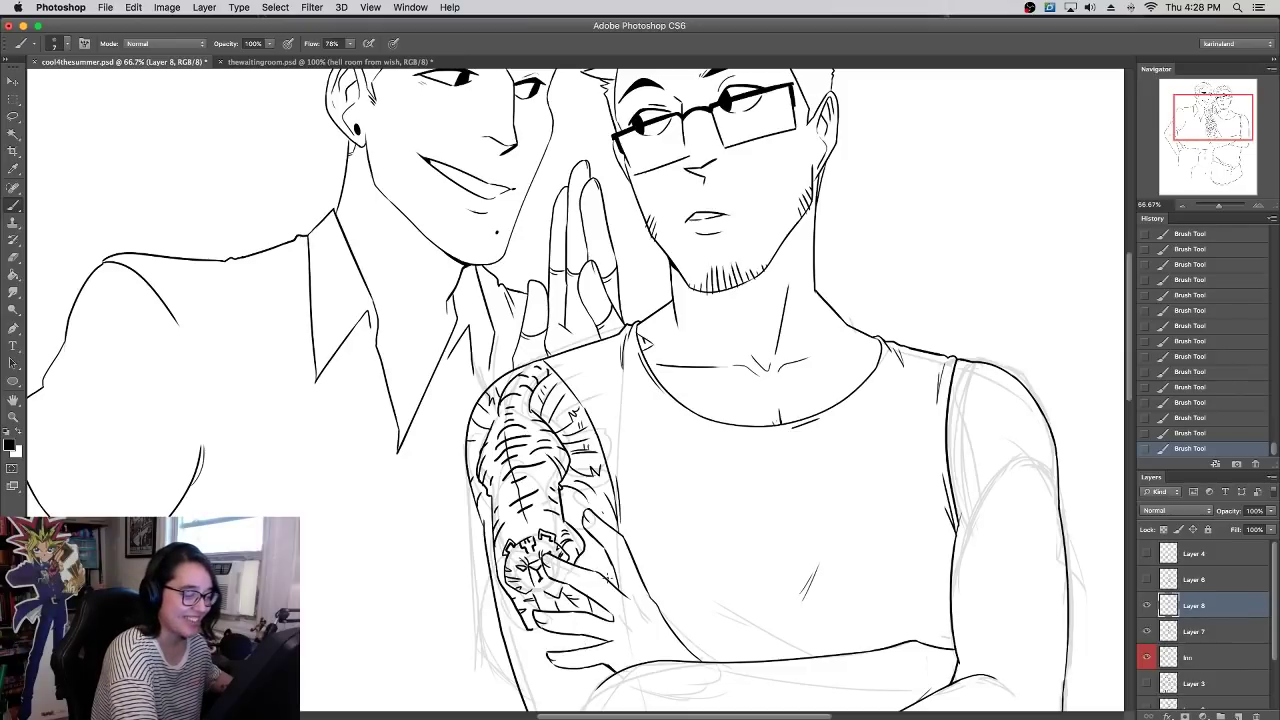
drag(579, 560, 598, 568)
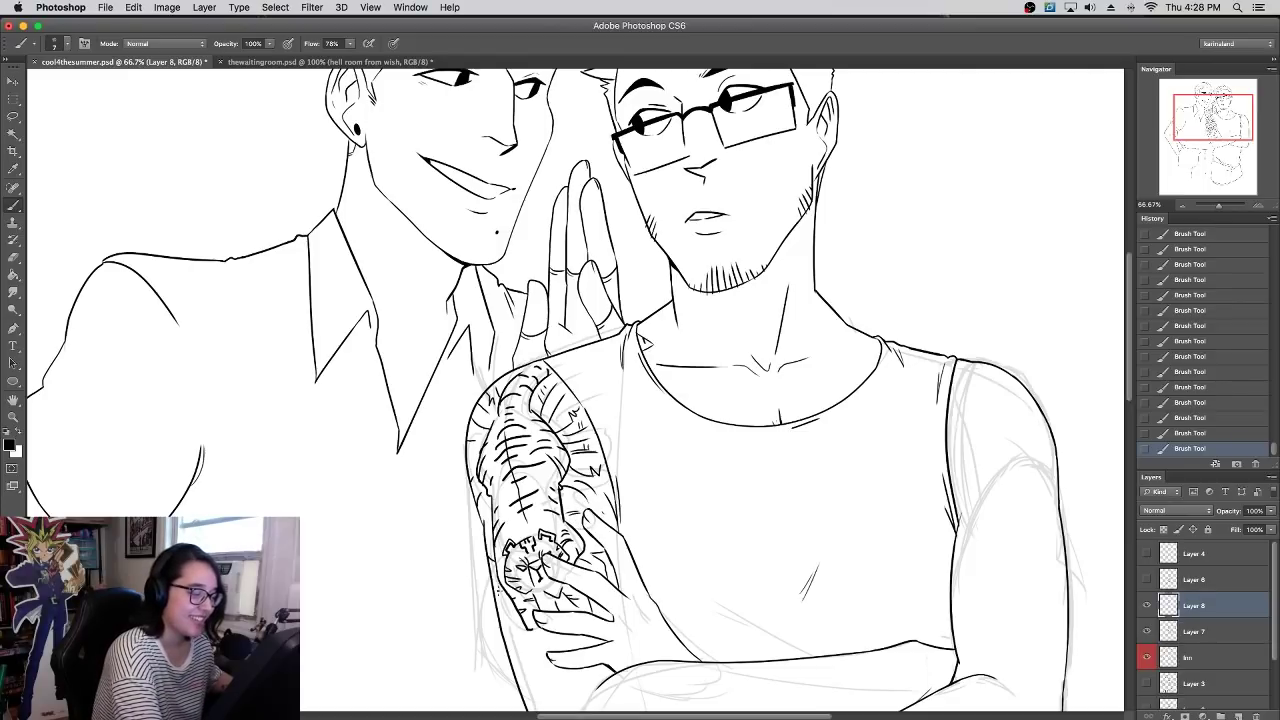
key(super+z)
mouse_move(504, 607)
mouse_down()
mouse_move(513, 629)
mouse_move(502, 606)
mouse_up()
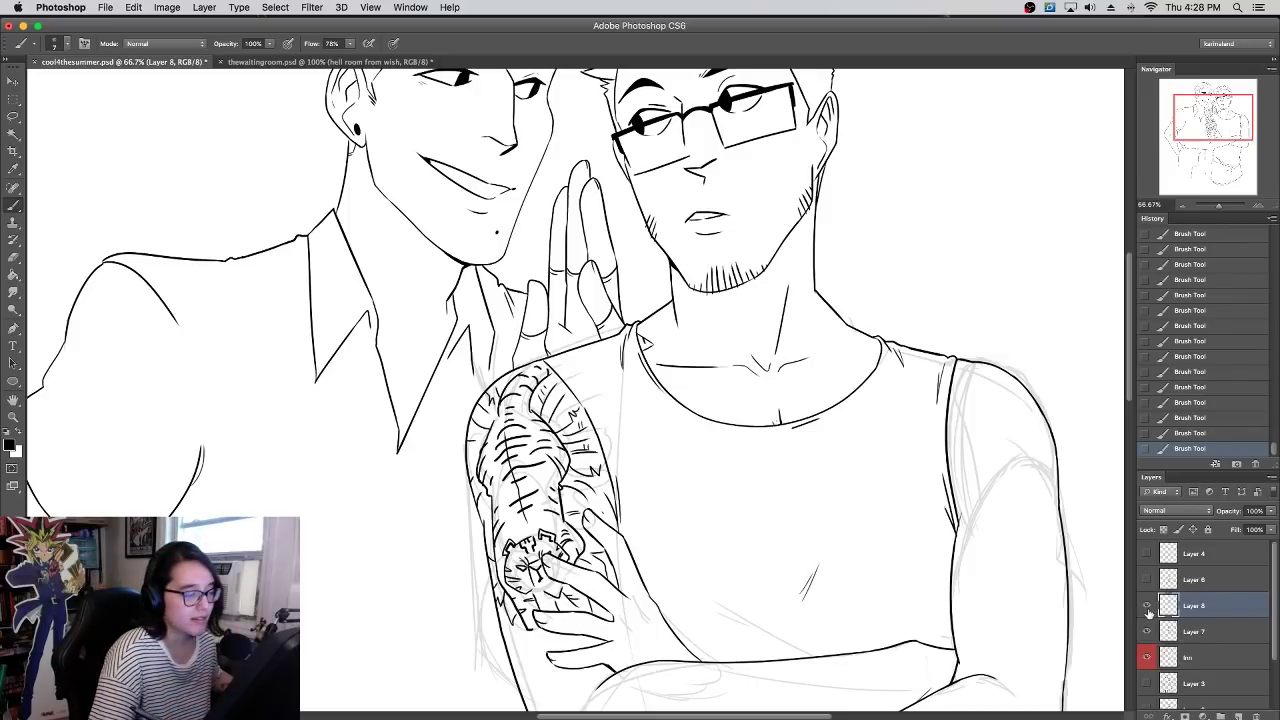
- Hide the sketch on Layer 7 and add a new layer directly below the red-marked line art layer
click(1197, 632)
key(super+comma)
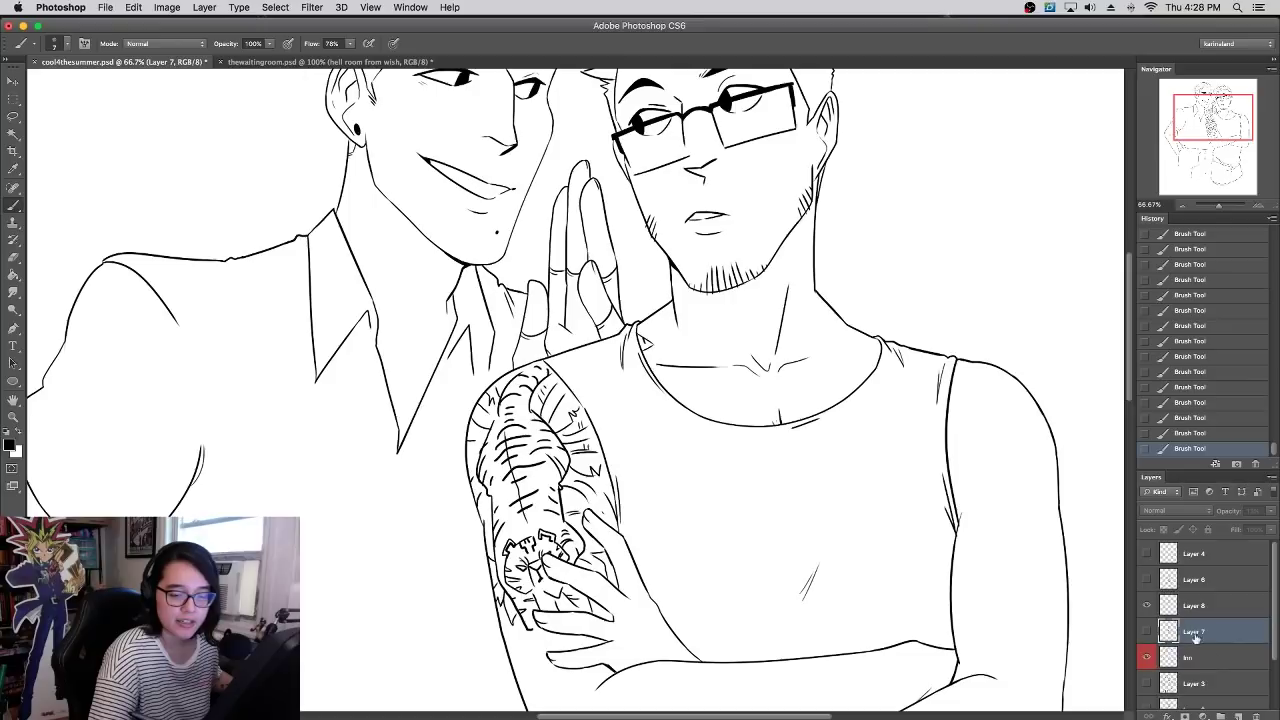
click(1199, 680)
click(1238, 716)
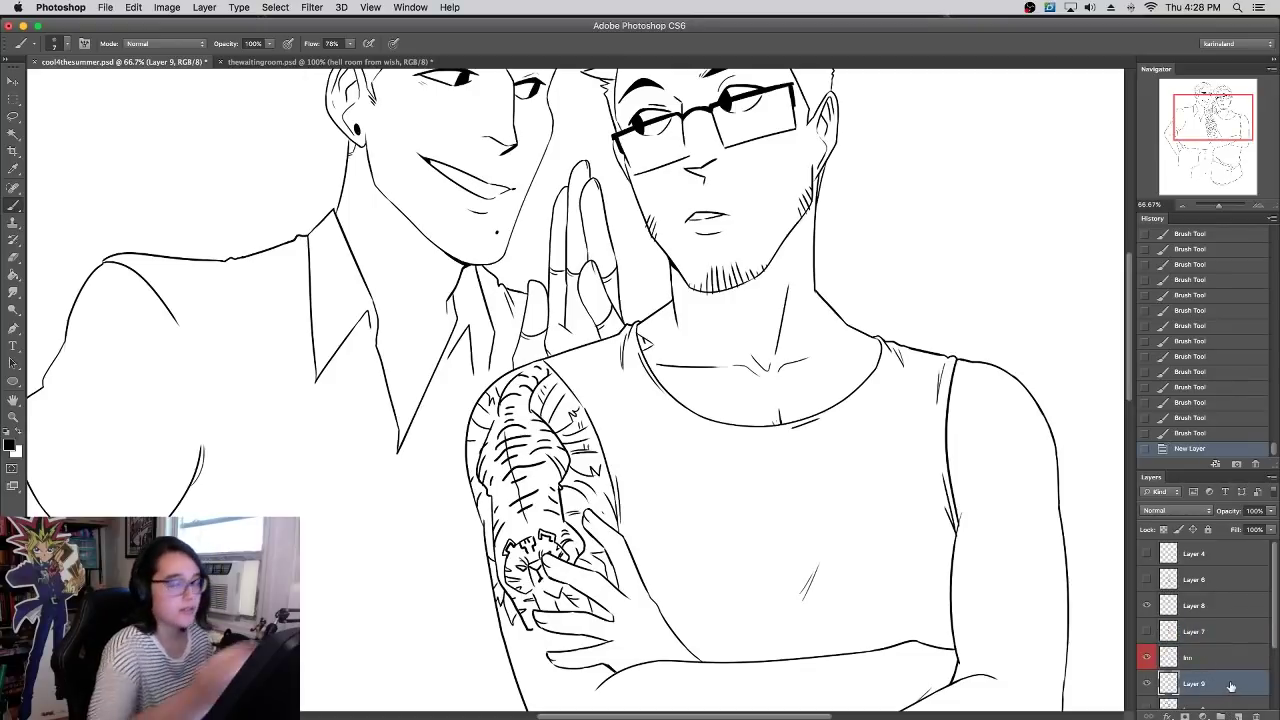
- Set the foreground colour to red cf4848 and the brush to 100% flow, 100% hardness and 121 px
click(27, 44)
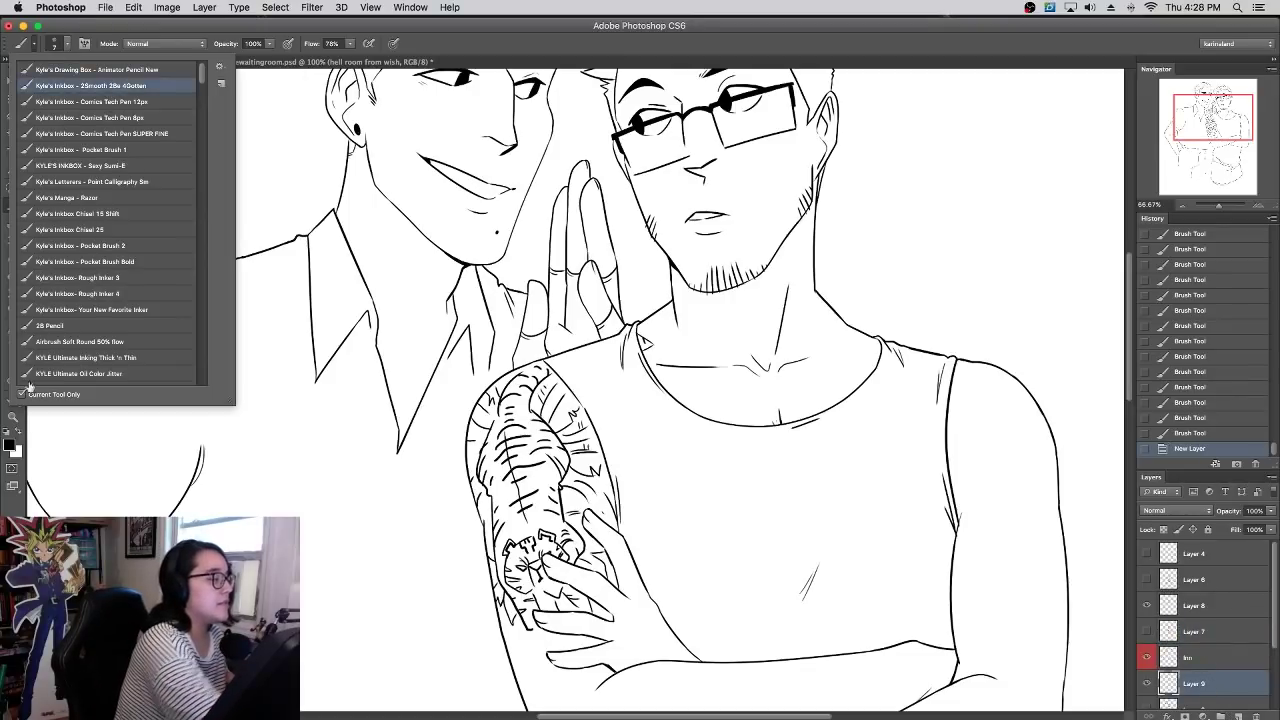
key(shift+0)
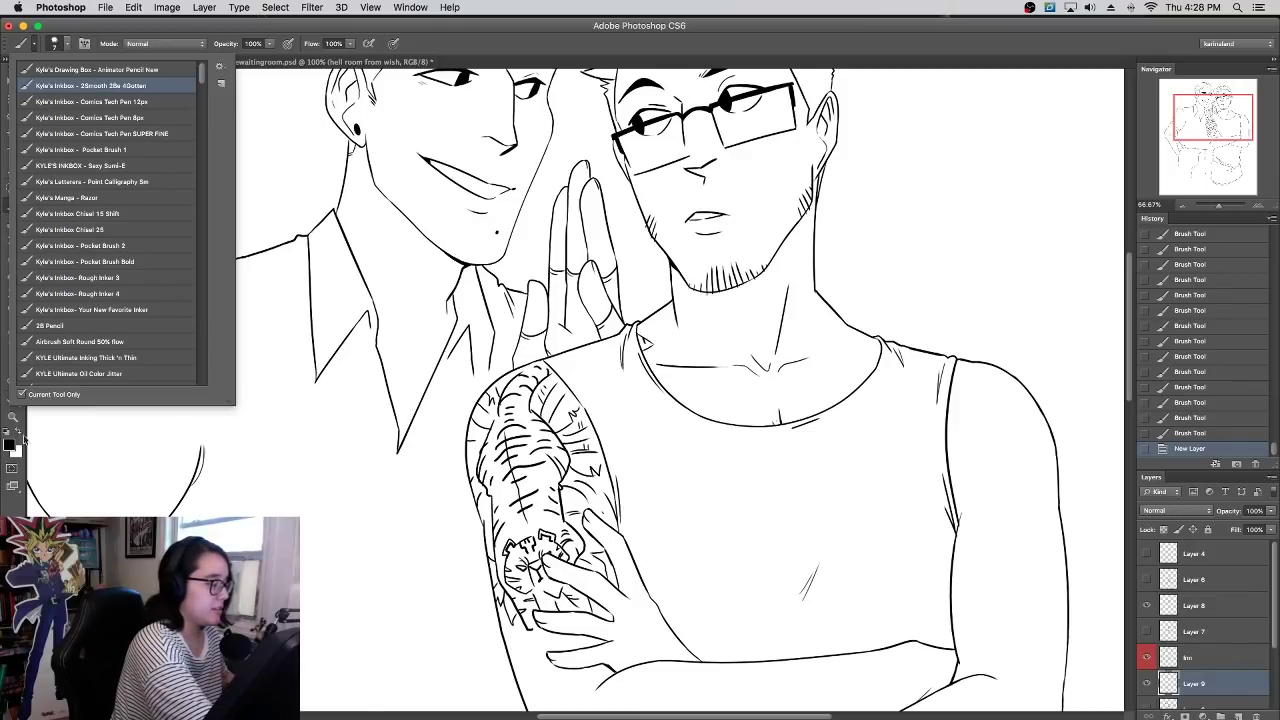
click(10, 445)
click(301, 481)
click(247, 510)
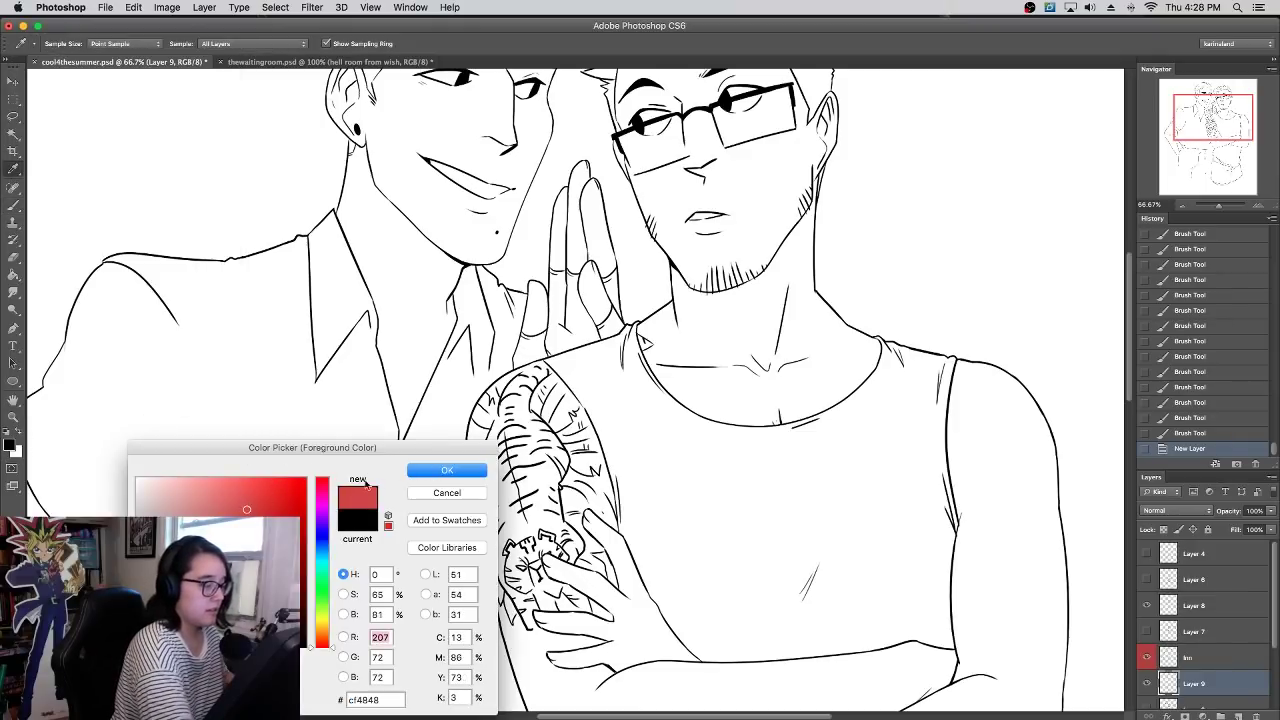
click(440, 474)
right_click(478, 376)
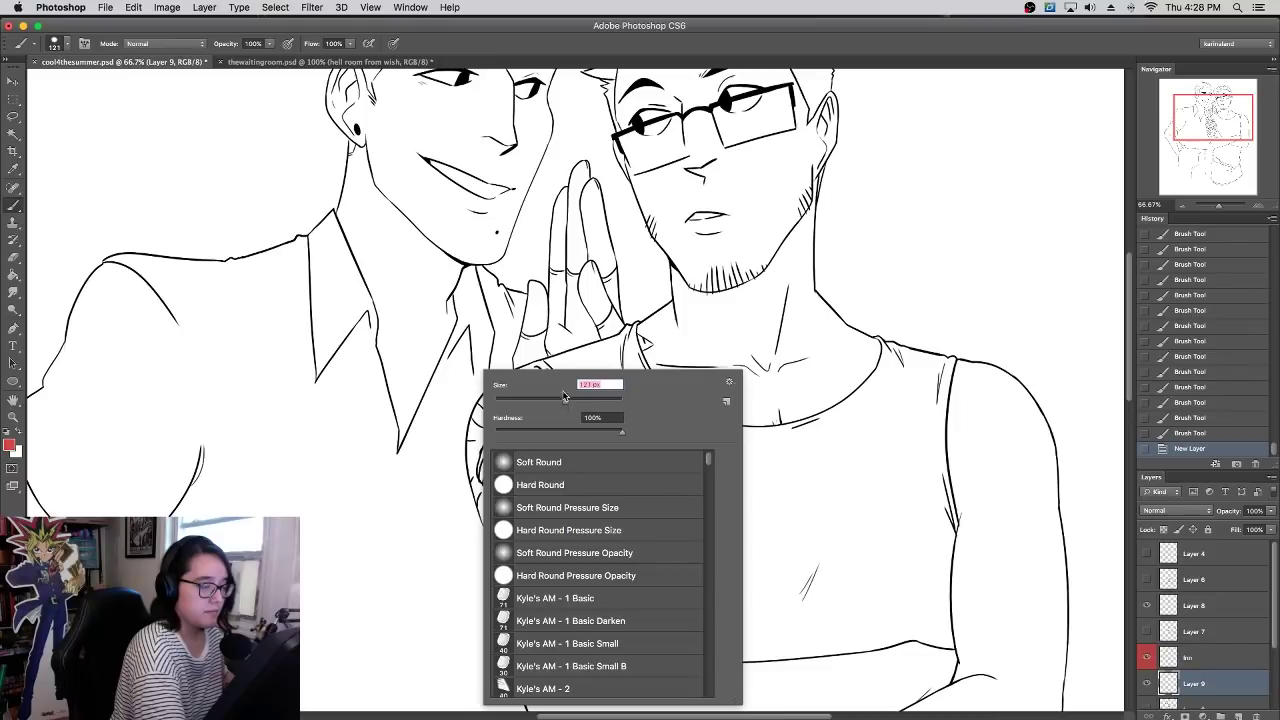
drag(565, 400, 563, 400)
key(Return)
- Block in red over the bearded man's head, neck and torso and the smiling man's chest and shoulder
mouse_move(245, 515)
mouse_down()
mouse_move(395, 312)
mouse_move(485, 490)
mouse_move(476, 440)
mouse_up()
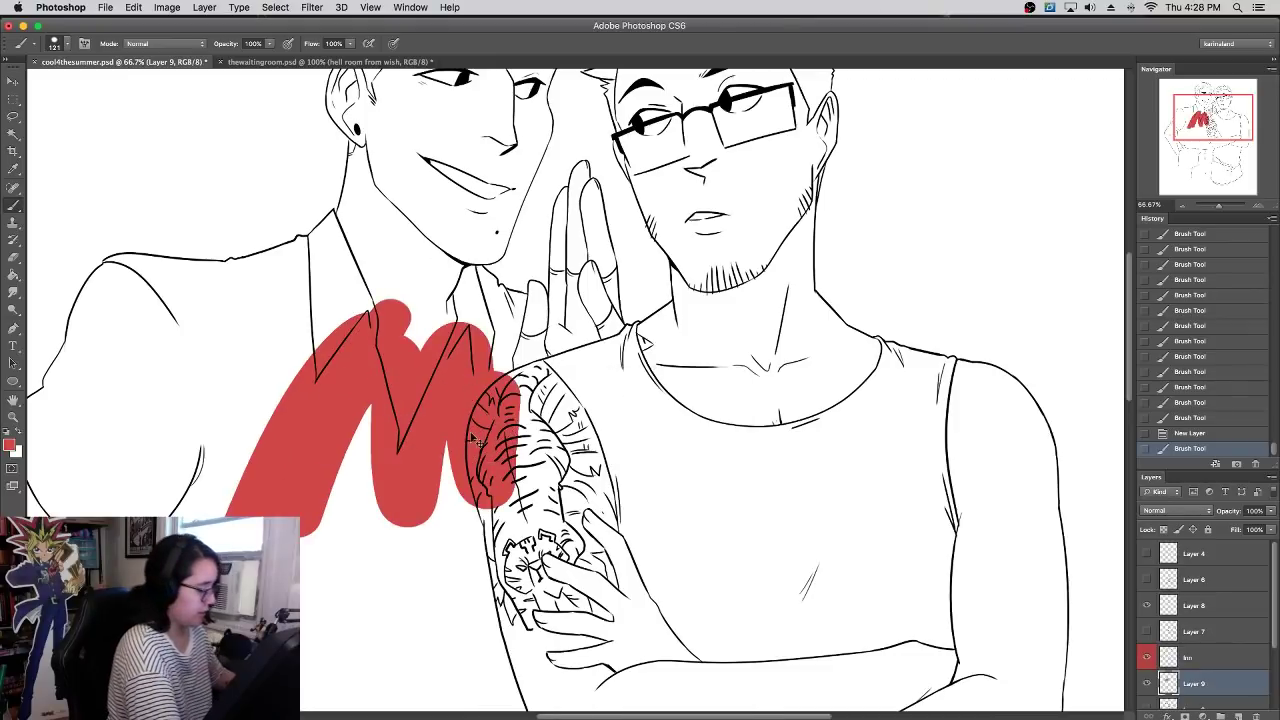
mouse_move(499, 332)
mouse_down()
mouse_move(571, 355)
mouse_move(564, 385)
mouse_move(497, 340)
mouse_move(579, 385)
mouse_move(684, 400)
mouse_move(694, 340)
mouse_move(724, 300)
mouse_move(687, 108)
mouse_move(757, 372)
mouse_move(752, 232)
mouse_move(779, 350)
mouse_move(868, 405)
mouse_up()
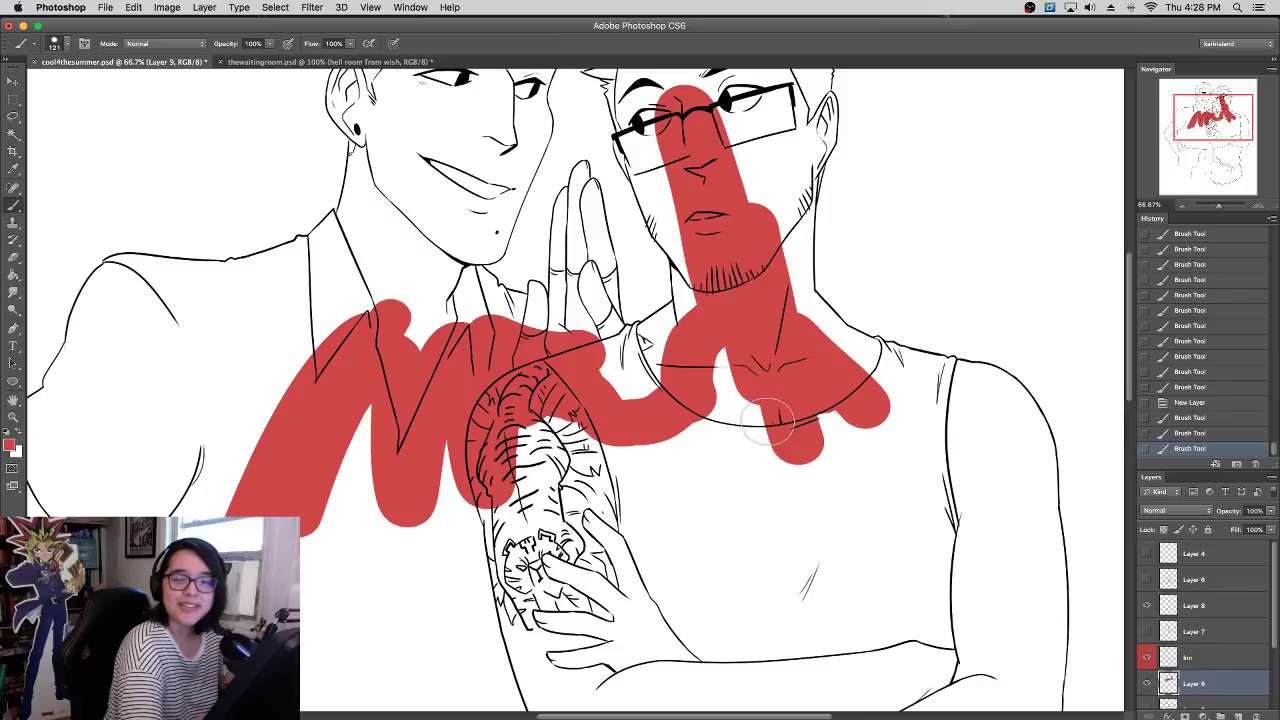
mouse_move(630, 395)
mouse_down()
mouse_move(727, 313)
mouse_move(711, 275)
mouse_move(709, 300)
mouse_move(701, 170)
mouse_move(692, 208)
mouse_move(664, 127)
mouse_move(701, 142)
mouse_up()
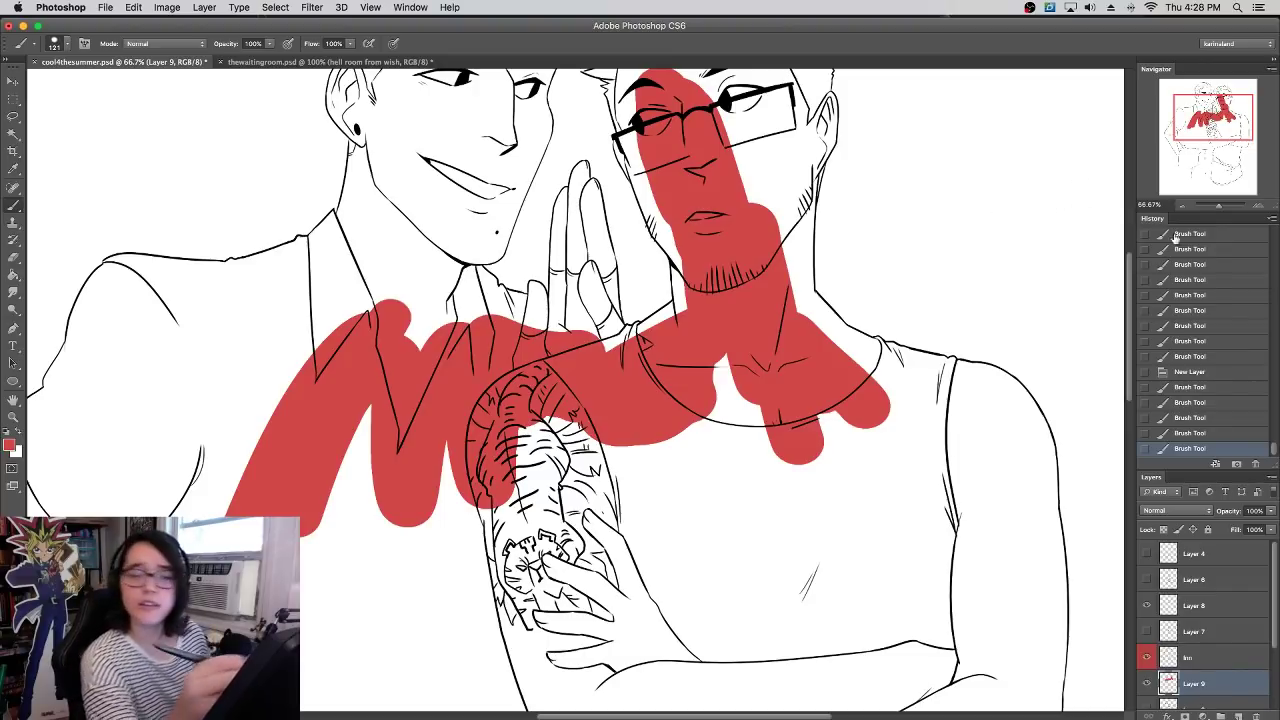
key(super+minus)
mouse_move(730, 325)
mouse_down()
mouse_move(725, 170)
mouse_move(668, 180)
mouse_move(627, 143)
mouse_move(628, 106)
mouse_move(673, 127)
mouse_move(709, 118)
mouse_move(685, 100)
mouse_move(735, 145)
mouse_move(740, 310)
mouse_move(795, 380)
mouse_move(845, 383)
mouse_move(890, 445)
mouse_move(560, 460)
mouse_move(523, 505)
mouse_move(478, 512)
mouse_move(480, 545)
mouse_move(575, 500)
mouse_move(640, 442)
mouse_up()
mouse_move(651, 393)
mouse_down()
mouse_move(657, 452)
mouse_move(651, 442)
mouse_move(680, 458)
mouse_move(704, 450)
mouse_move(695, 420)
mouse_move(604, 404)
mouse_move(673, 374)
mouse_move(665, 383)
mouse_move(735, 430)
mouse_move(826, 452)
mouse_move(805, 468)
mouse_move(790, 454)
mouse_move(796, 435)
mouse_move(800, 456)
mouse_move(832, 406)
mouse_move(889, 454)
mouse_move(863, 519)
mouse_move(726, 475)
mouse_move(675, 481)
mouse_move(666, 501)
mouse_move(842, 526)
mouse_move(836, 492)
mouse_move(797, 479)
mouse_move(742, 500)
mouse_move(775, 520)
mouse_move(558, 528)
mouse_up()
mouse_move(237, 433)
mouse_down()
mouse_move(165, 470)
mouse_move(270, 318)
mouse_move(260, 420)
mouse_move(280, 505)
mouse_up()
mouse_move(298, 600)
mouse_down()
mouse_move(365, 590)
mouse_move(434, 617)
mouse_up()
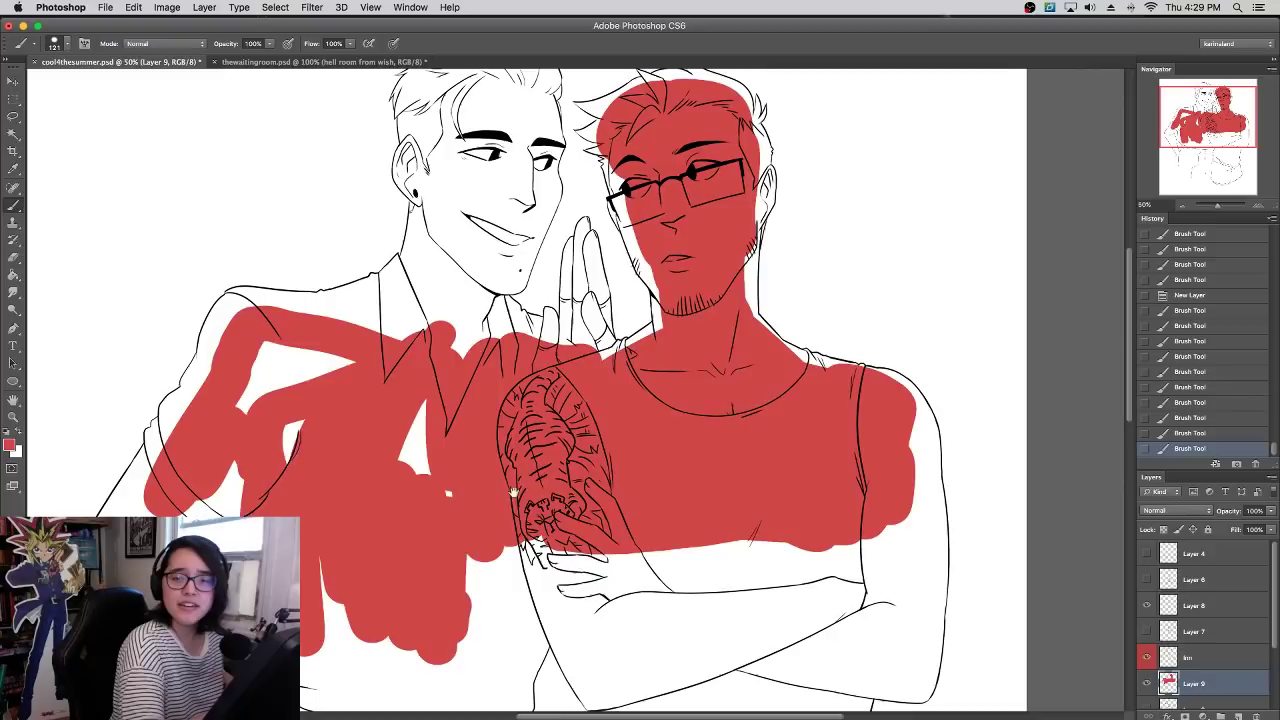
- Extend the red base over the smiling man's torso, collar and arm and over the bearded man's crossed forearms
scroll(495, 490, left, 5)
scroll(495, 490, down, 2)
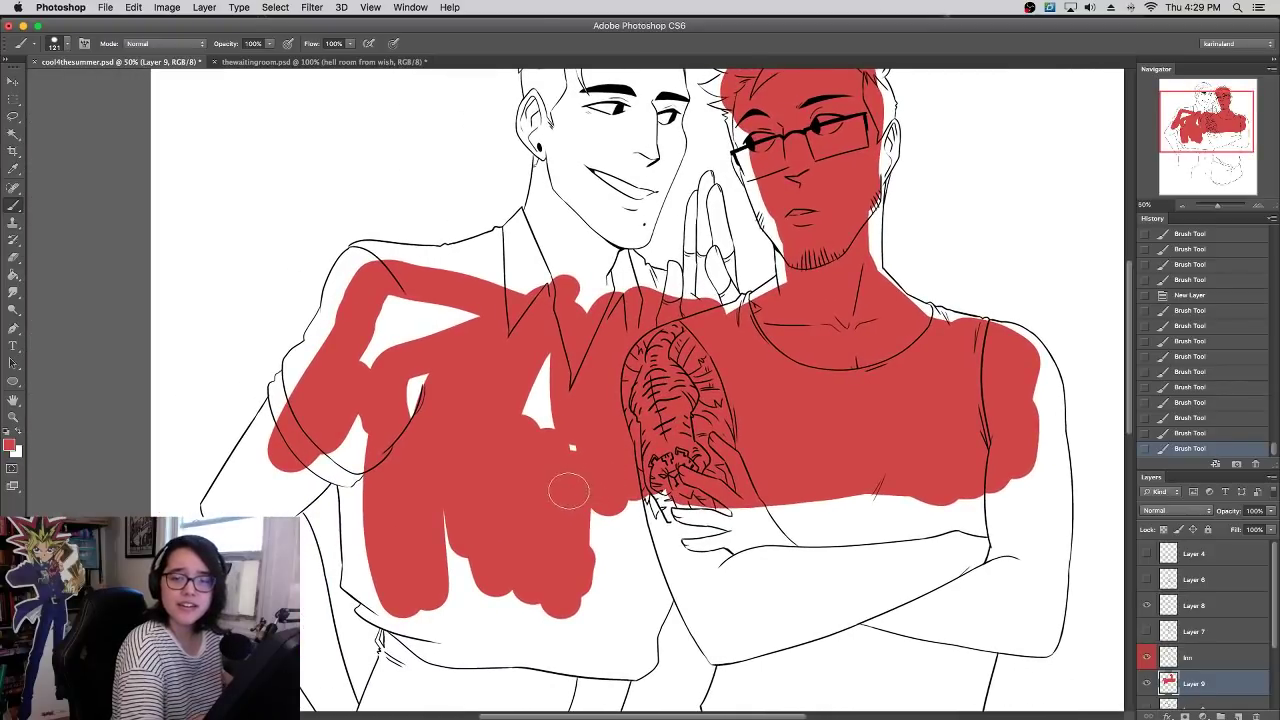
mouse_move(427, 603)
mouse_down()
mouse_move(504, 670)
mouse_move(600, 672)
mouse_move(624, 580)
mouse_move(614, 592)
mouse_move(677, 527)
mouse_move(616, 480)
mouse_move(521, 658)
mouse_move(465, 650)
mouse_move(439, 575)
mouse_move(481, 613)
mouse_move(543, 615)
mouse_move(557, 635)
mouse_move(561, 596)
mouse_move(555, 624)
mouse_move(542, 605)
mouse_move(567, 655)
mouse_move(598, 616)
mouse_move(541, 448)
mouse_move(534, 362)
mouse_move(434, 343)
mouse_move(396, 380)
mouse_move(385, 345)
mouse_move(436, 339)
mouse_move(600, 196)
mouse_move(580, 207)
mouse_move(575, 267)
mouse_move(630, 302)
mouse_move(656, 305)
mouse_move(625, 297)
mouse_move(596, 240)
mouse_move(684, 312)
mouse_move(707, 268)
mouse_move(699, 235)
mouse_move(745, 260)
mouse_up()
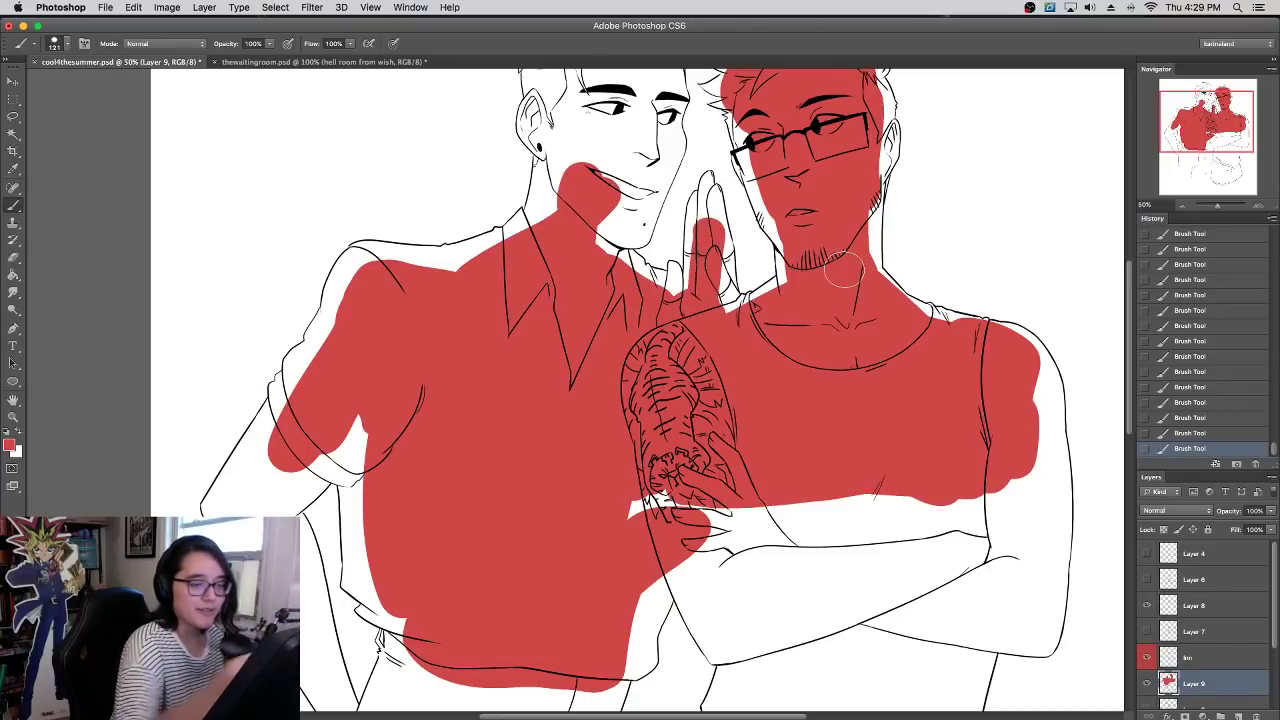
mouse_move(727, 565)
mouse_down()
mouse_move(639, 511)
mouse_move(700, 569)
mouse_move(734, 641)
mouse_move(754, 635)
mouse_move(808, 496)
mouse_move(840, 633)
mouse_move(954, 493)
mouse_move(976, 530)
mouse_move(971, 623)
mouse_move(1029, 625)
mouse_move(1038, 543)
mouse_move(1000, 571)
mouse_up()
mouse_move(312, 661)
mouse_down()
mouse_move(243, 509)
mouse_move(281, 461)
mouse_move(348, 431)
mouse_move(378, 441)
mouse_move(358, 565)
mouse_up()
drag(325, 380, 535, 268)
- Block in the smiling man's face, neck and hair in red and close the remaining white gaps
mouse_move(588, 419)
mouse_down()
mouse_move(557, 543)
mouse_move(549, 661)
mouse_up()
mouse_move(546, 439)
mouse_down()
mouse_move(524, 360)
mouse_move(568, 293)
mouse_move(584, 422)
mouse_move(566, 445)
mouse_move(598, 429)
mouse_move(600, 265)
mouse_up()
mouse_move(852, 528)
mouse_down()
mouse_move(897, 250)
mouse_move(923, 200)
mouse_move(881, 525)
mouse_up()
mouse_move(610, 466)
mouse_down()
mouse_move(615, 530)
mouse_move(650, 425)
mouse_up()
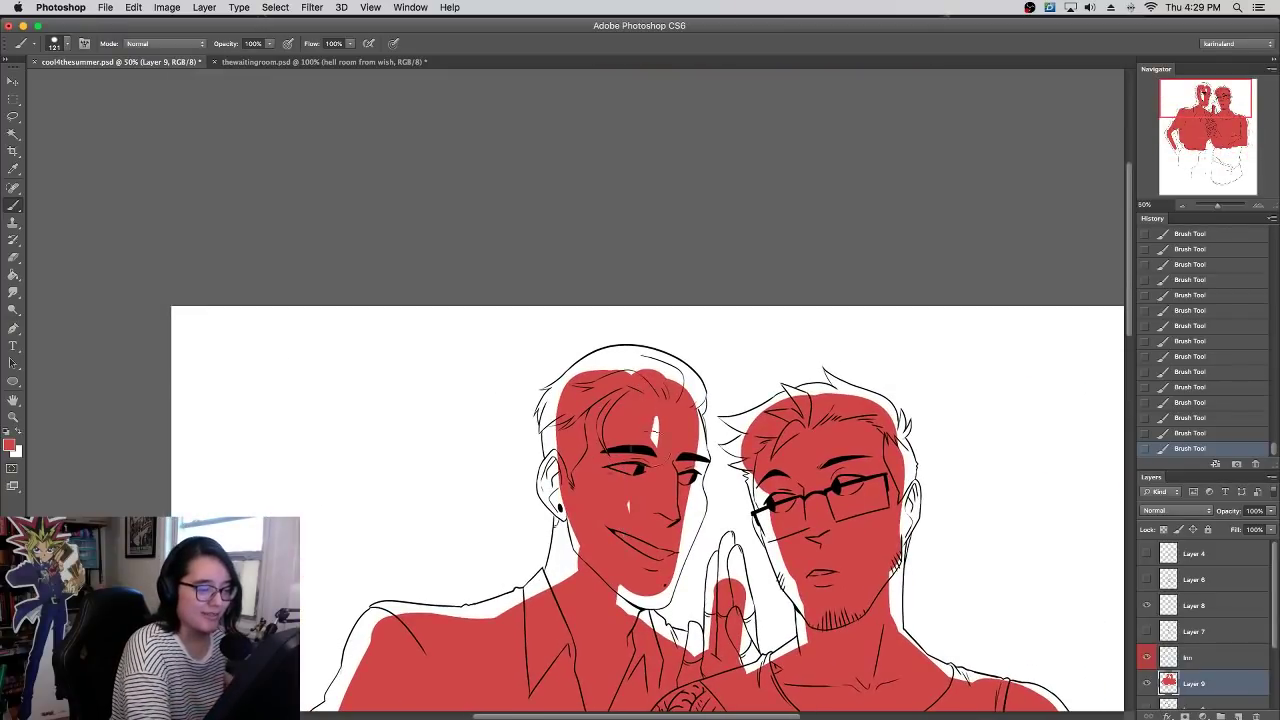
drag(624, 565, 640, 598)
drag(582, 562, 574, 542)
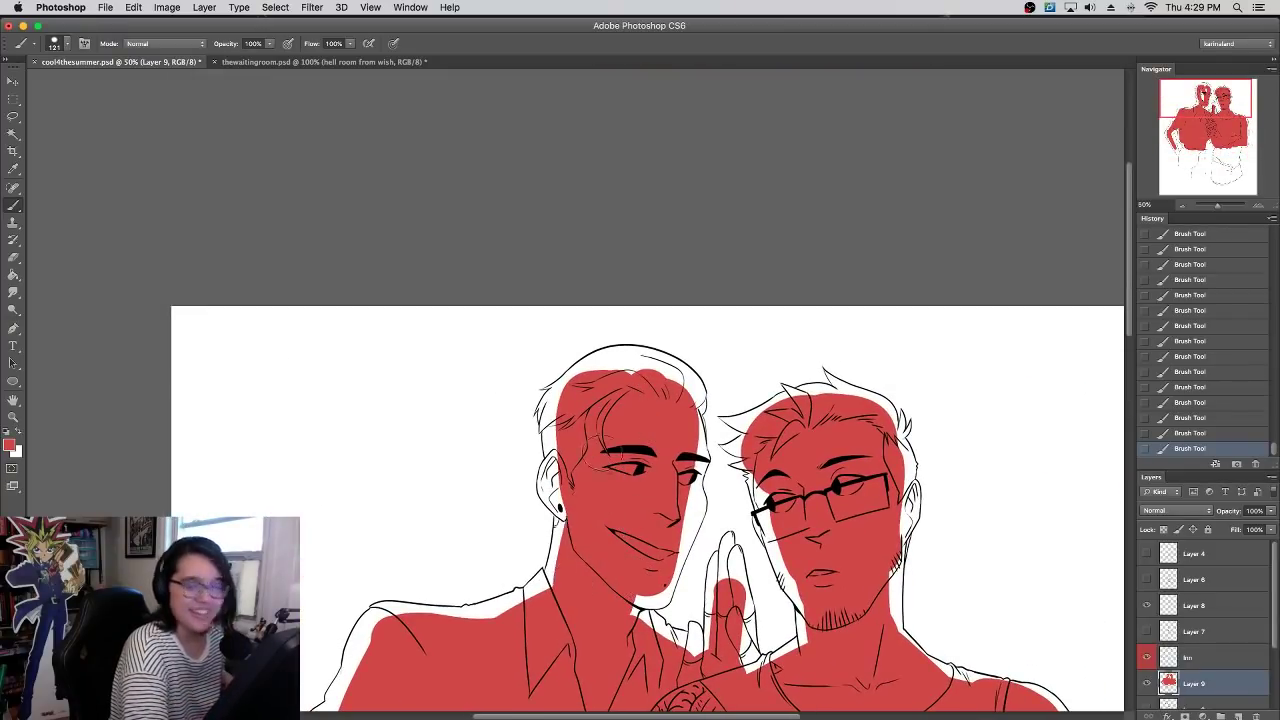
- Reduce the brush to 34 px and fill the smiling man's ear in red up to its outline
right_click(628, 484)
click(667, 414)
click(1258, 205)
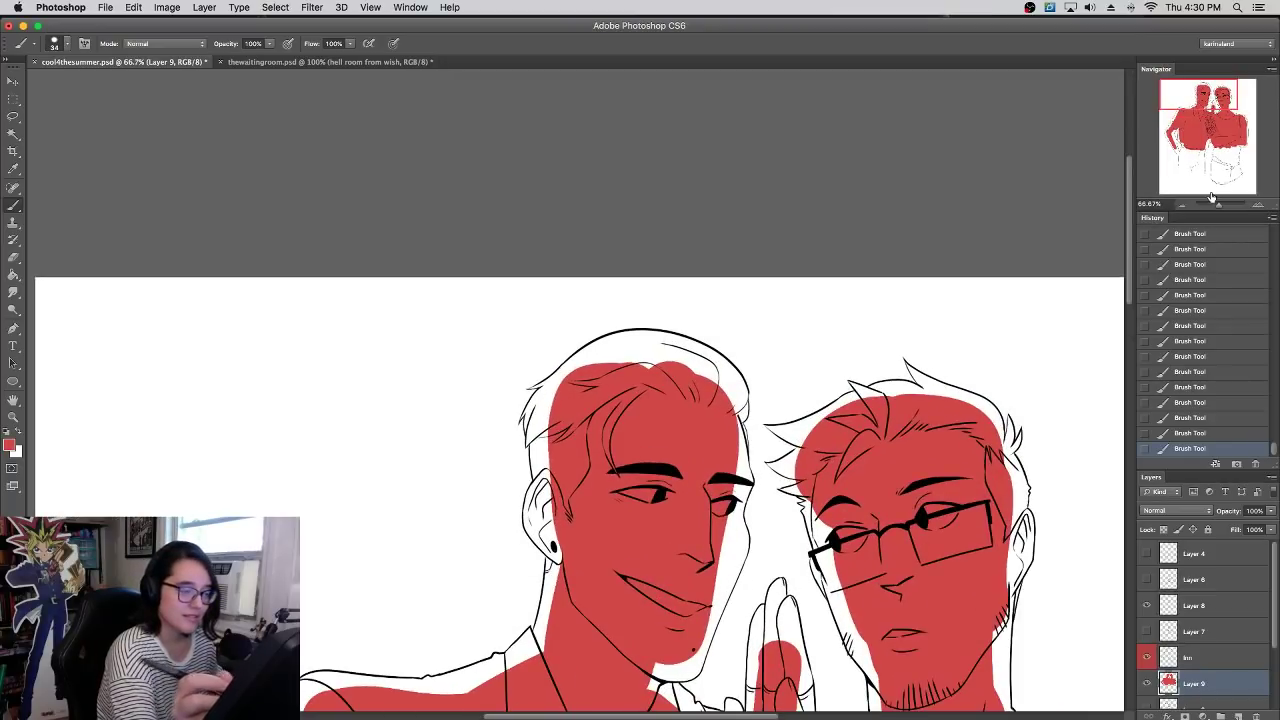
click(1258, 205)
mouse_move(551, 626)
mouse_down()
mouse_move(542, 642)
mouse_move(504, 594)
mouse_move(522, 518)
mouse_move(505, 600)
mouse_move(539, 596)
mouse_up()
key(super+z)
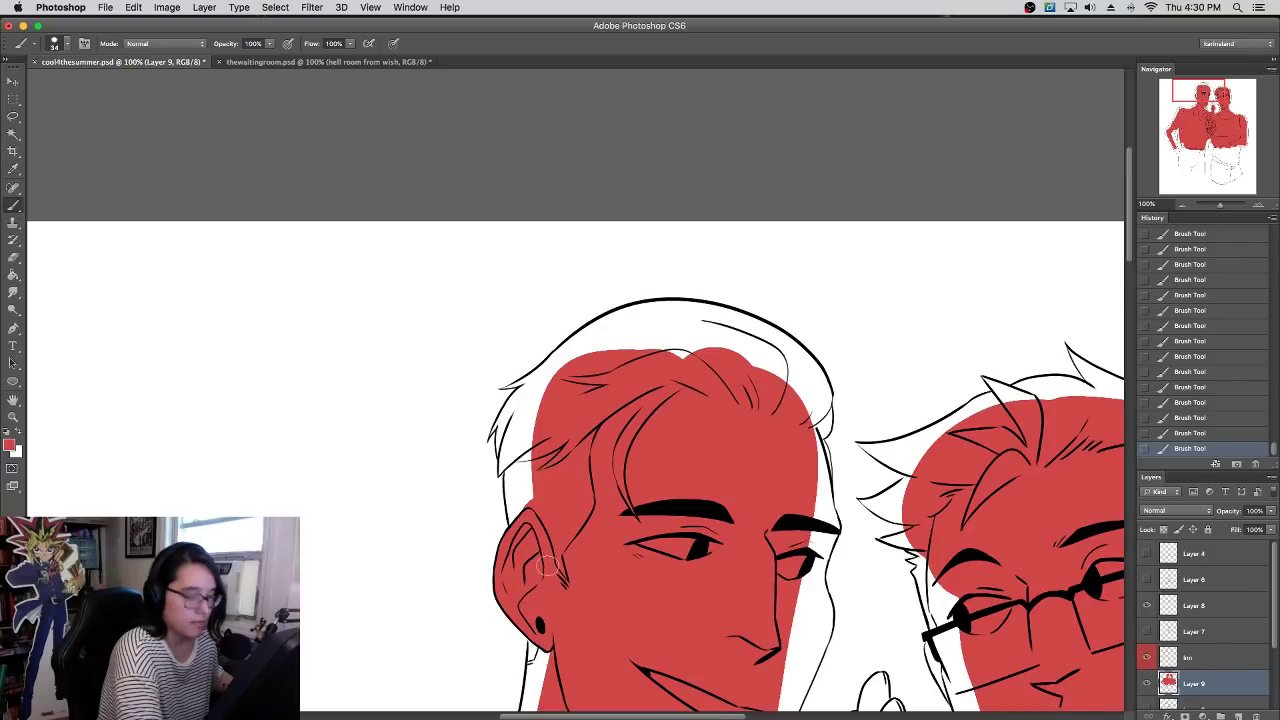
- Reduce the brush to 20 px and fill the back of the smiling man's head above the ear in red, erasing the spill
right_click(589, 480)
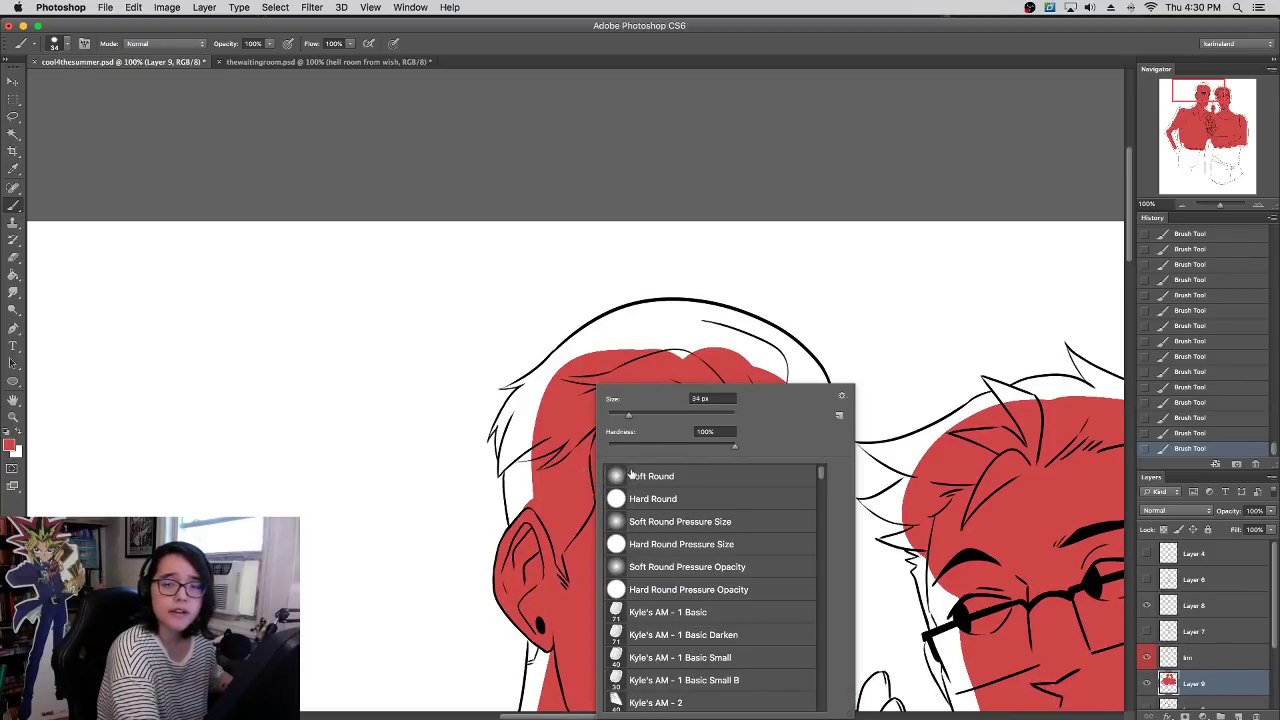
drag(651, 419, 620, 414)
mouse_move(520, 525)
mouse_down()
mouse_move(514, 450)
mouse_move(535, 505)
mouse_up()
drag(559, 361, 546, 392)
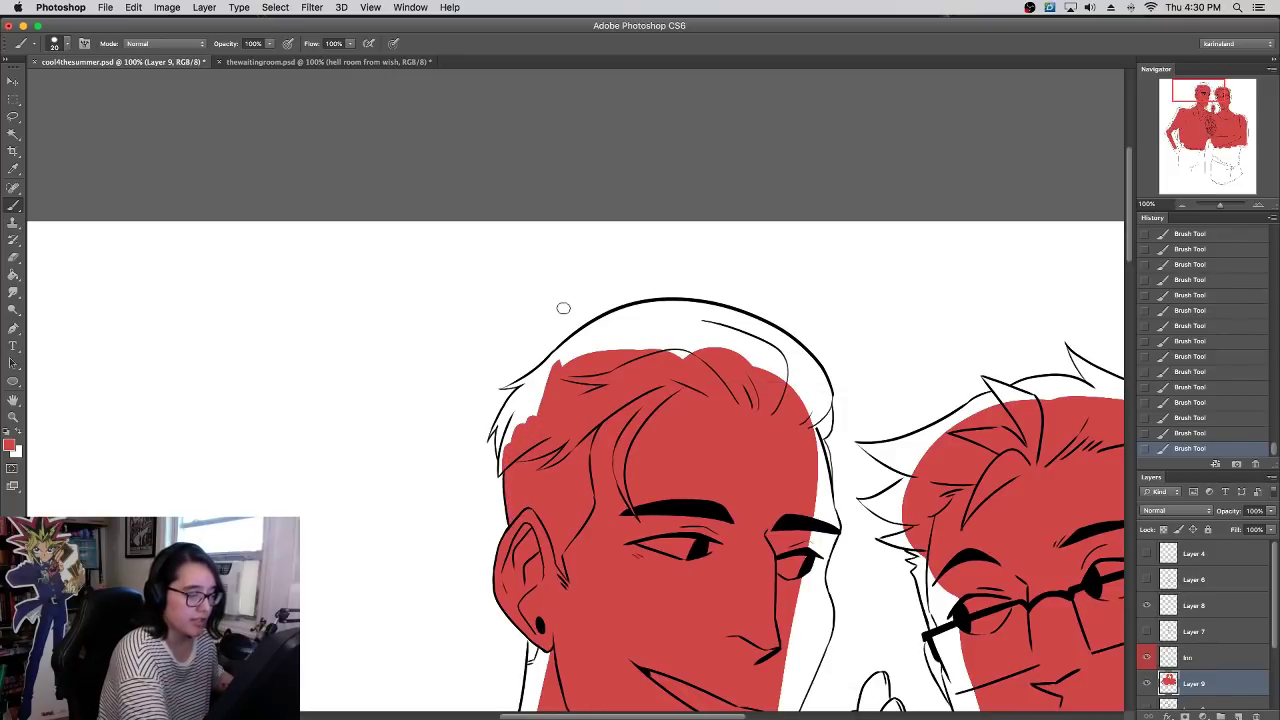
key(e)
drag(496, 468, 502, 450)
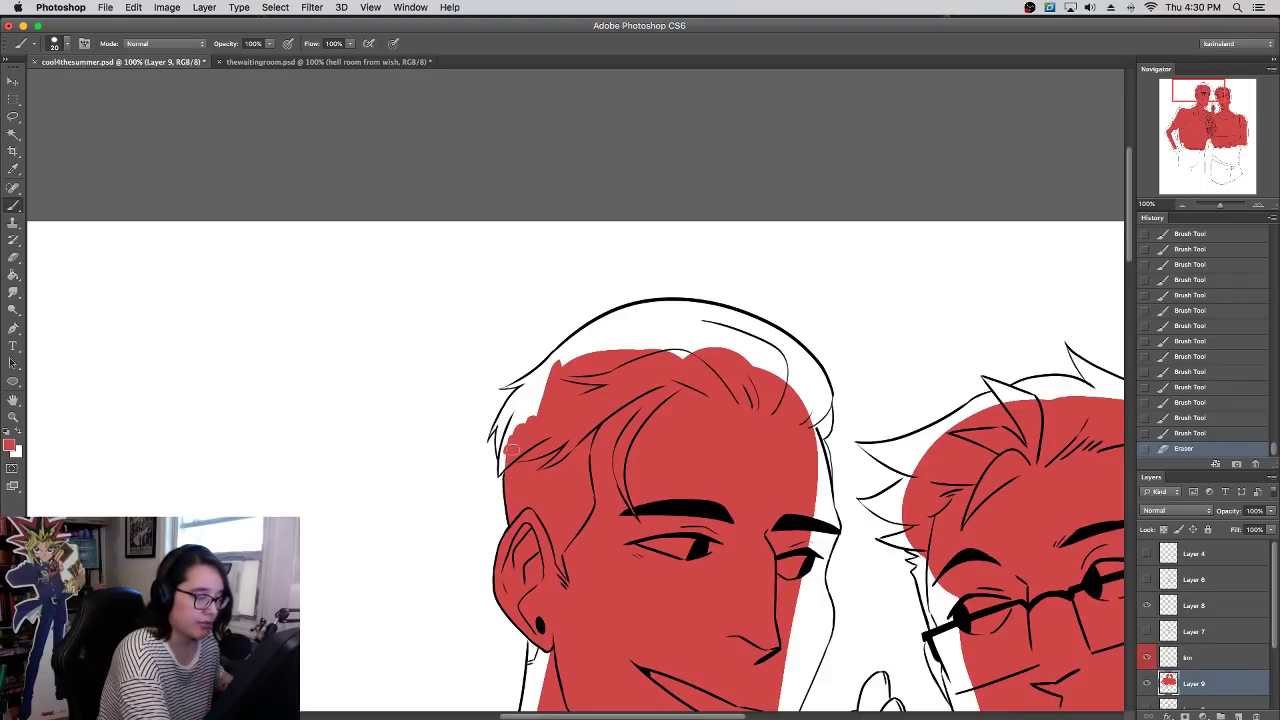
drag(512, 447, 545, 388)
- Reduce the brush to 13 px and fill the lower hair point at the back of the smiling man's head
right_click(694, 423)
drag(726, 413, 717, 412)
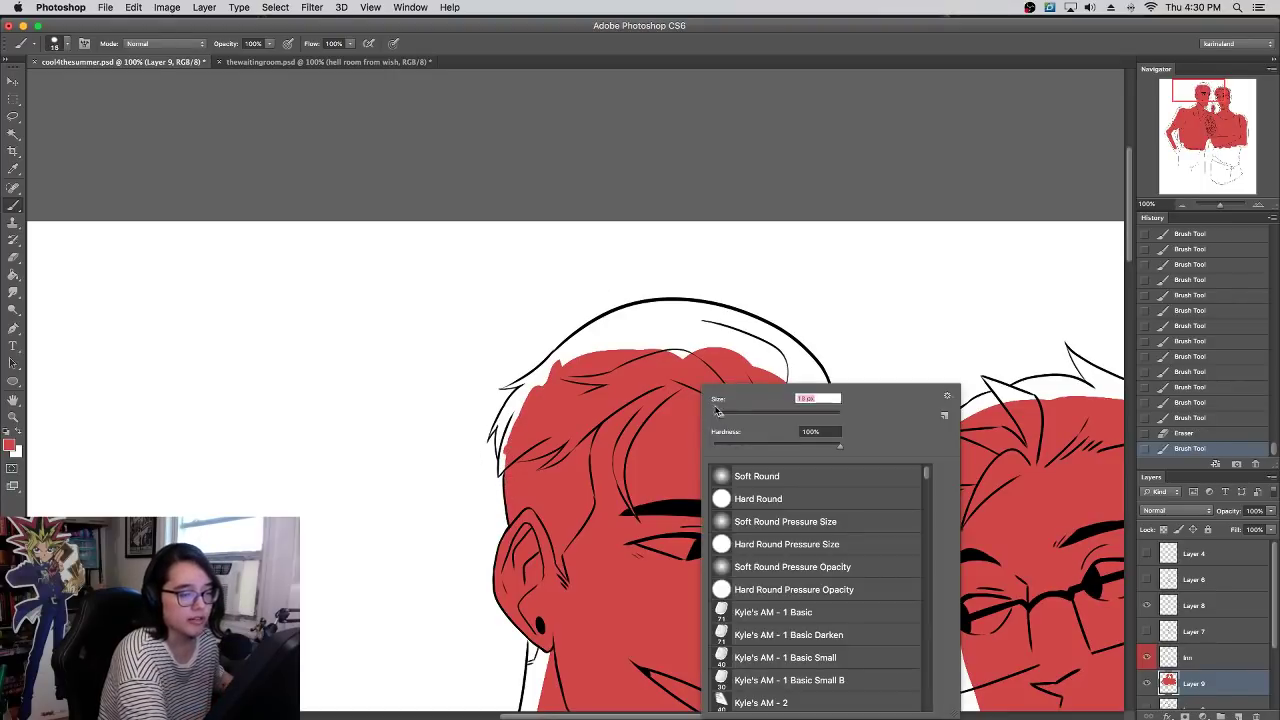
click(501, 472)
key(super+z)
mouse_move(506, 462)
mouse_down()
mouse_move(501, 472)
mouse_move(504, 452)
mouse_up()
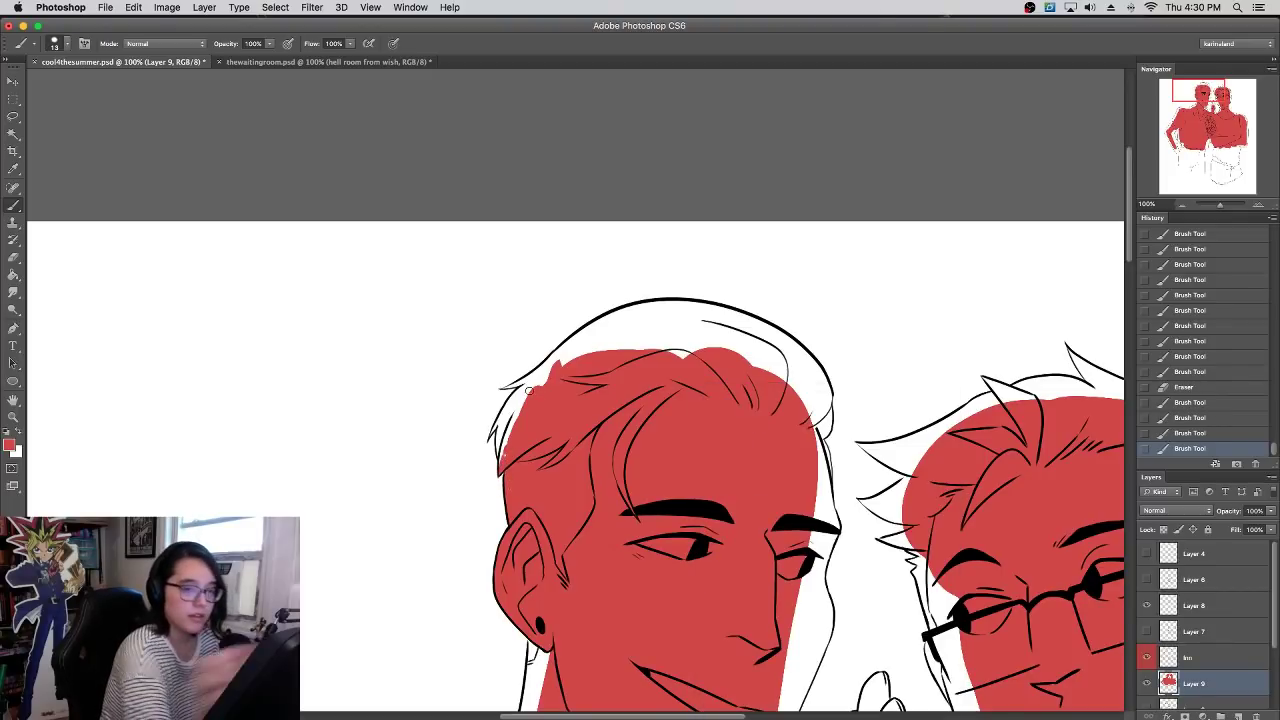
- Reduce the brush to 9 px and fill the pointed hair tufts behind the smiling man's head up to their outlines
key(super+plus)
right_click(667, 376)
drag(694, 407, 691, 406)
click(560, 451)
drag(560, 450, 583, 353)
mouse_move(557, 422)
mouse_down()
mouse_move(561, 435)
mouse_move(600, 313)
mouse_move(540, 384)
mouse_up()
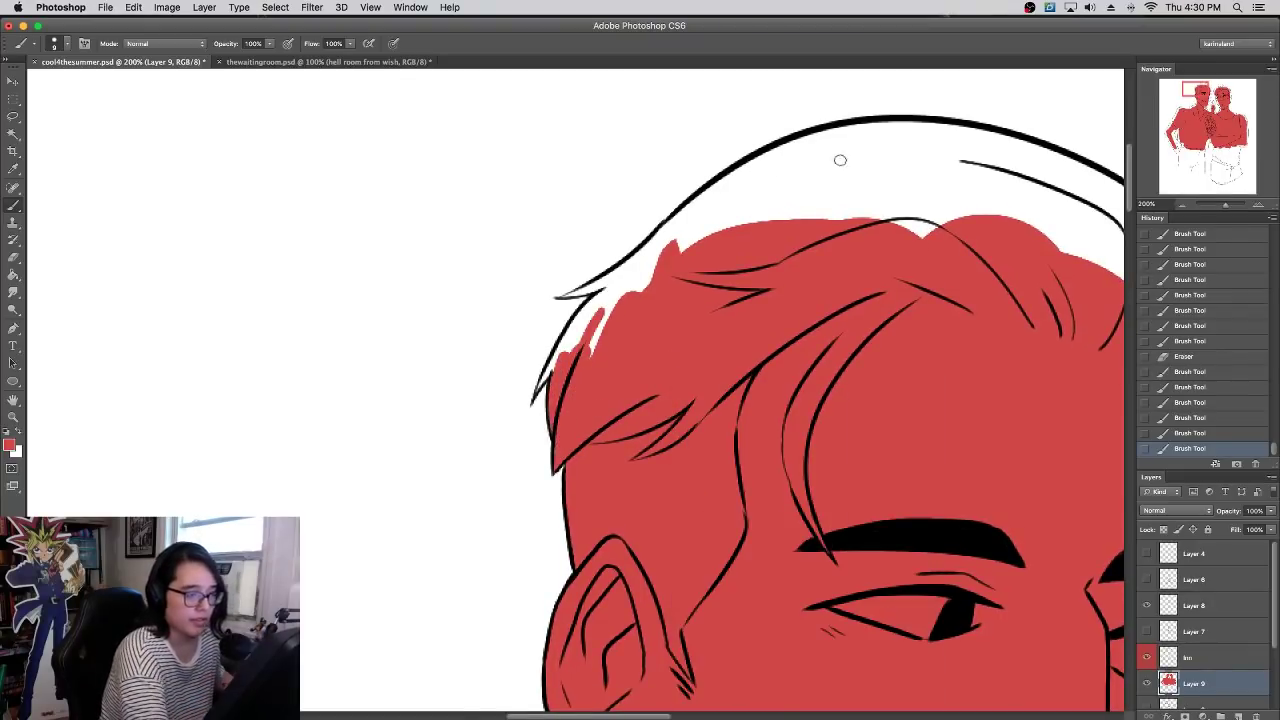
mouse_move(615, 481)
mouse_down()
mouse_move(643, 533)
mouse_move(681, 497)
mouse_up()
mouse_move(538, 390)
mouse_down()
mouse_move(584, 327)
mouse_move(536, 393)
mouse_move(581, 327)
mouse_move(553, 384)
mouse_move(556, 435)
mouse_move(553, 388)
mouse_move(537, 384)
mouse_move(579, 314)
mouse_move(560, 350)
mouse_move(612, 287)
mouse_up()
drag(598, 350, 625, 288)
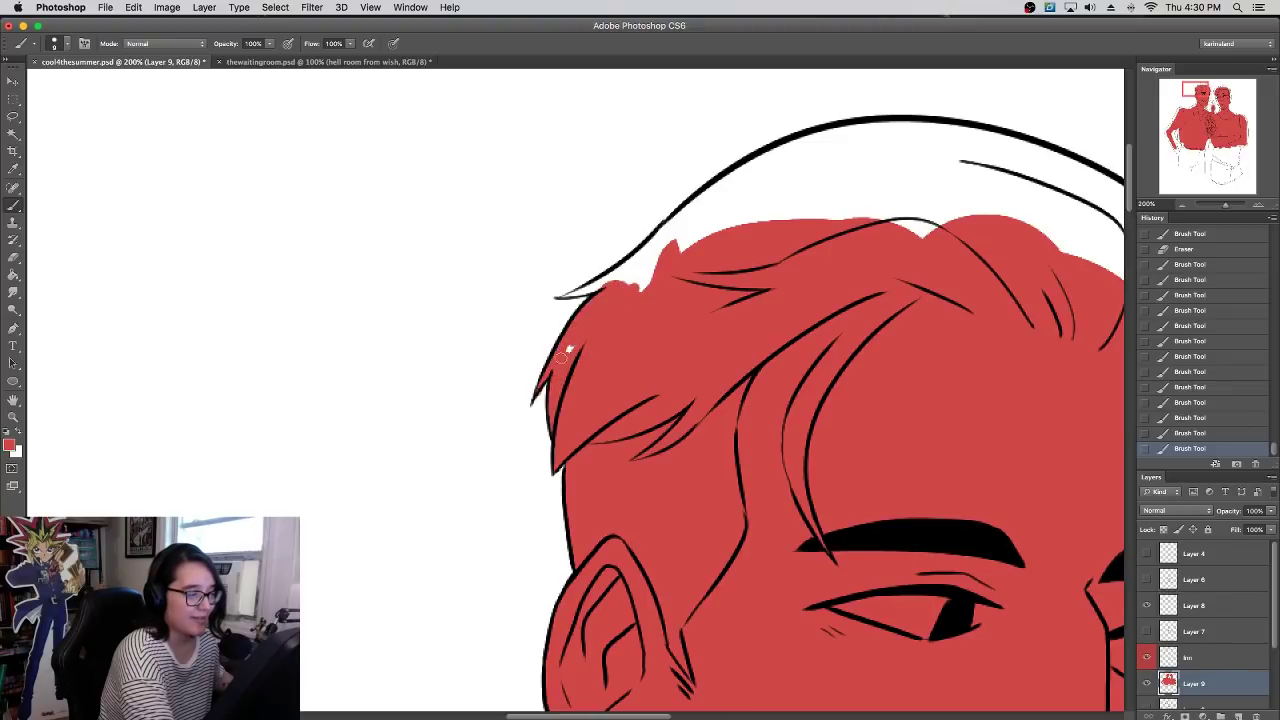
- Erase the red spill beside the rear hair tuft and tidy the fill along the smiling man's back hairline
key(e)
mouse_move(534, 380)
mouse_down()
mouse_move(545, 393)
mouse_move(550, 373)
mouse_up()
mouse_move(556, 432)
mouse_down()
mouse_move(558, 366)
mouse_move(572, 380)
mouse_move(568, 342)
mouse_move(596, 298)
mouse_move(570, 294)
mouse_move(655, 263)
mouse_move(621, 271)
mouse_move(667, 245)
mouse_up()
mouse_move(667, 245)
mouse_down()
mouse_move(589, 288)
mouse_move(579, 326)
mouse_move(680, 256)
mouse_up()
- Enlarge the brush to 41 px and fill the crown of the smiling man's hair in red
key(space)
drag(748, 325, 730, 392)
right_click(726, 397)
click(770, 412)
mouse_move(622, 383)
mouse_down()
mouse_move(657, 339)
mouse_move(777, 264)
mouse_move(699, 305)
mouse_move(712, 291)
mouse_move(817, 245)
mouse_move(852, 290)
mouse_move(767, 319)
mouse_move(920, 333)
mouse_move(888, 329)
mouse_move(707, 411)
mouse_move(585, 442)
mouse_up()
mouse_move(600, 300)
mouse_down()
mouse_move(784, 402)
mouse_move(628, 346)
mouse_move(740, 408)
mouse_move(770, 382)
mouse_move(752, 360)
mouse_move(860, 526)
mouse_move(803, 409)
mouse_move(873, 536)
mouse_move(886, 523)
mouse_move(814, 425)
mouse_up()
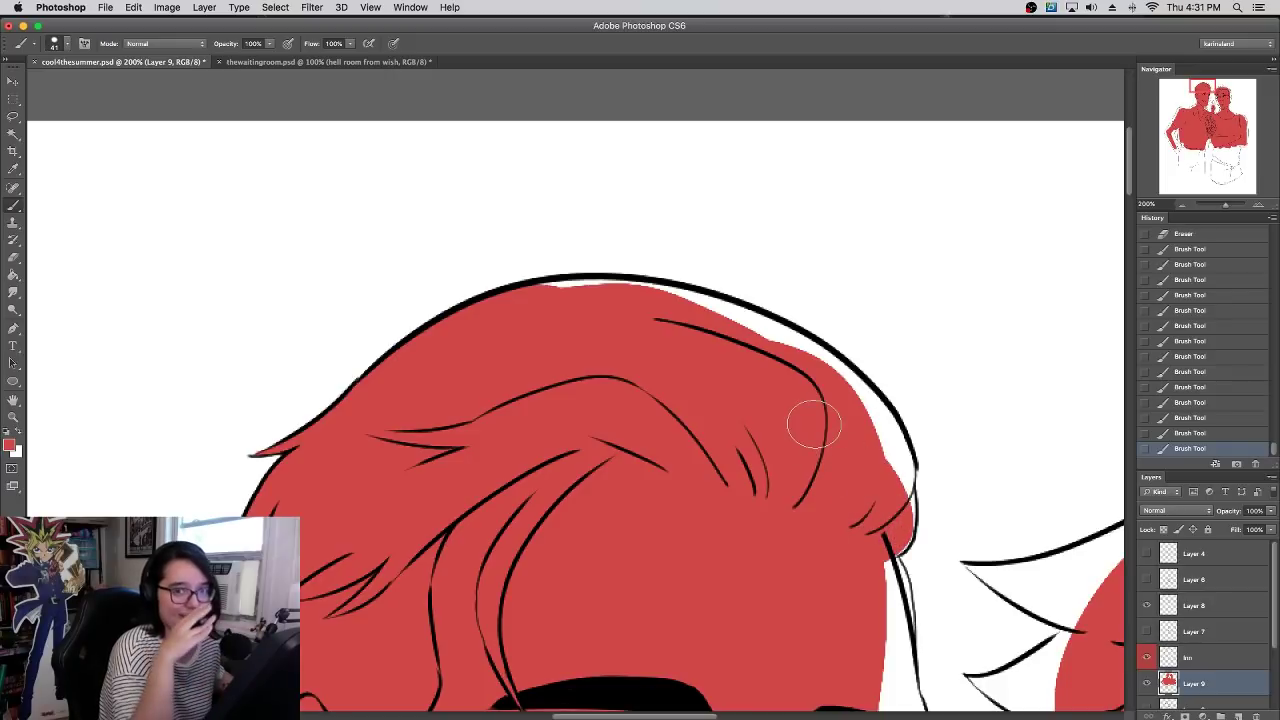
mouse_move(557, 314)
mouse_down()
mouse_move(543, 291)
mouse_move(594, 271)
mouse_move(617, 303)
mouse_move(690, 311)
mouse_move(800, 350)
mouse_move(794, 428)
mouse_up()
- Set the brush to 18 px and fill the front edge of the smiling man's hair up to its outline
right_click(794, 428)
text(18)
key(Return)
drag(837, 384, 868, 452)
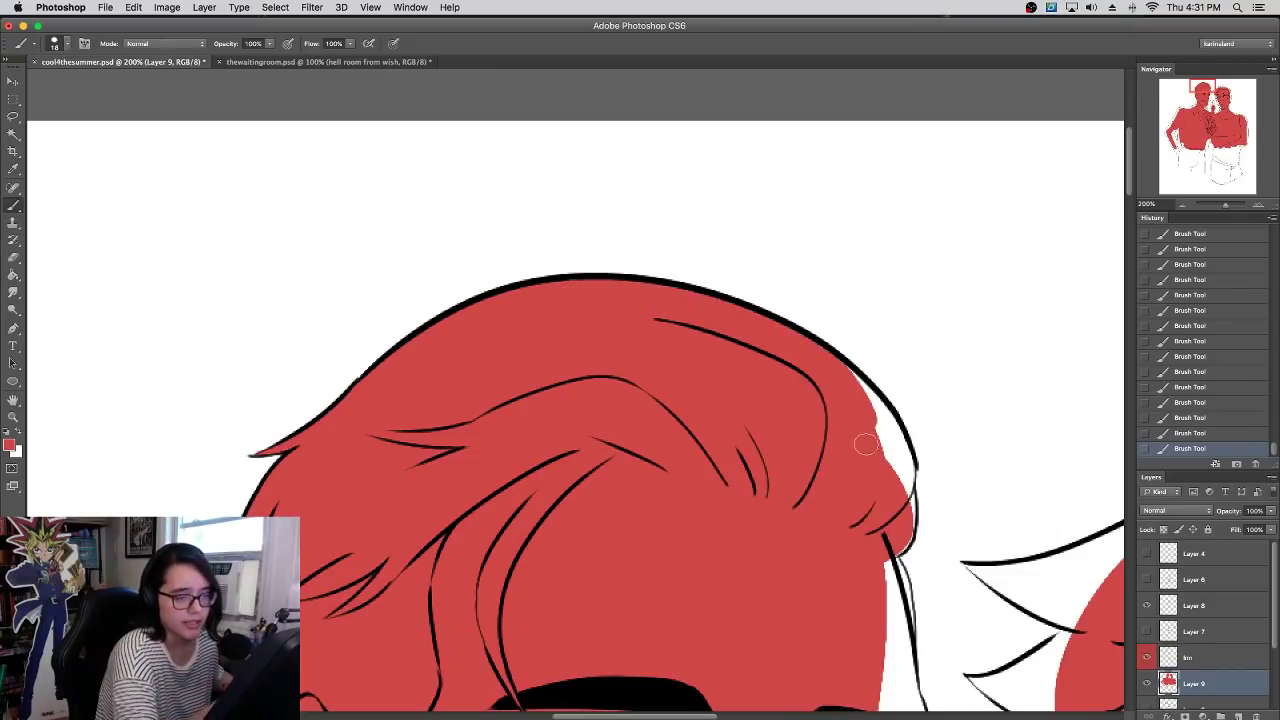
mouse_move(899, 541)
mouse_down()
mouse_move(902, 477)
mouse_move(847, 382)
mouse_move(880, 437)
mouse_up()
- Fill the smiling man's far forehead edge, brow and upper cheek beside the eye in red
drag(843, 476, 781, 300)
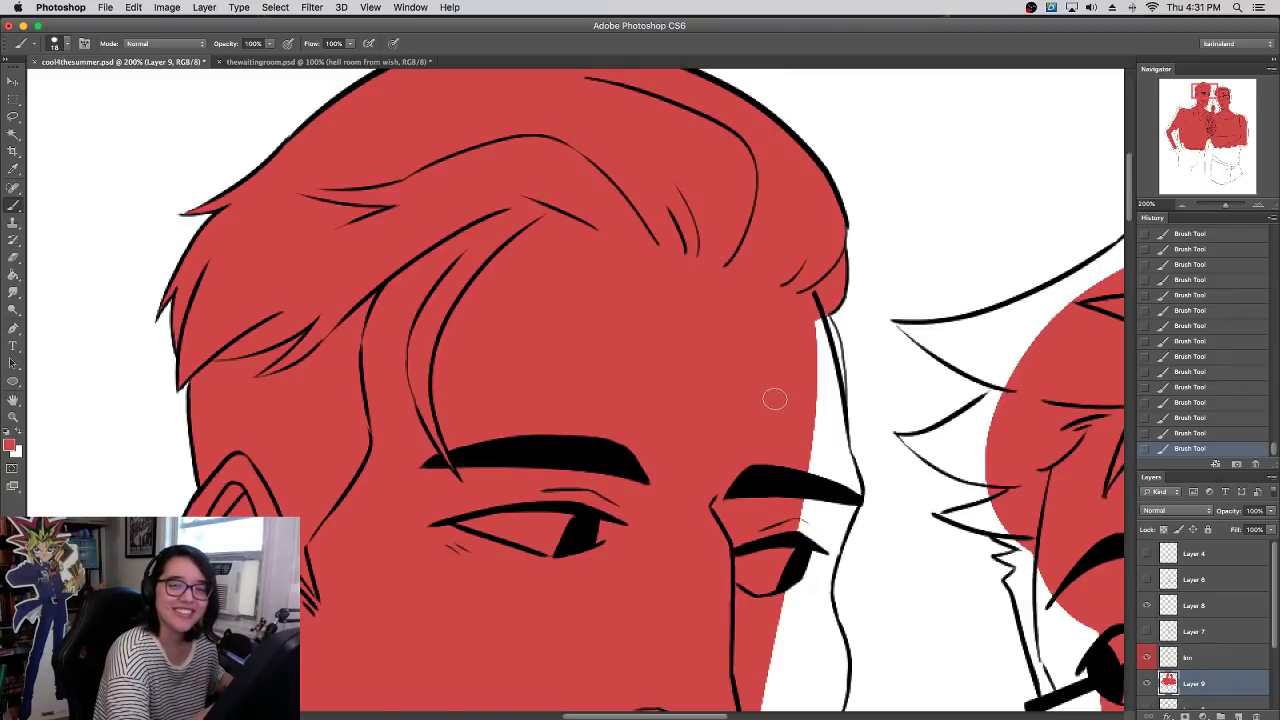
mouse_move(842, 486)
mouse_down()
mouse_move(820, 387)
mouse_move(833, 431)
mouse_move(816, 315)
mouse_move(831, 353)
mouse_move(825, 331)
mouse_move(824, 446)
mouse_move(794, 549)
mouse_move(835, 477)
mouse_move(838, 524)
mouse_up()
drag(795, 487, 802, 337)
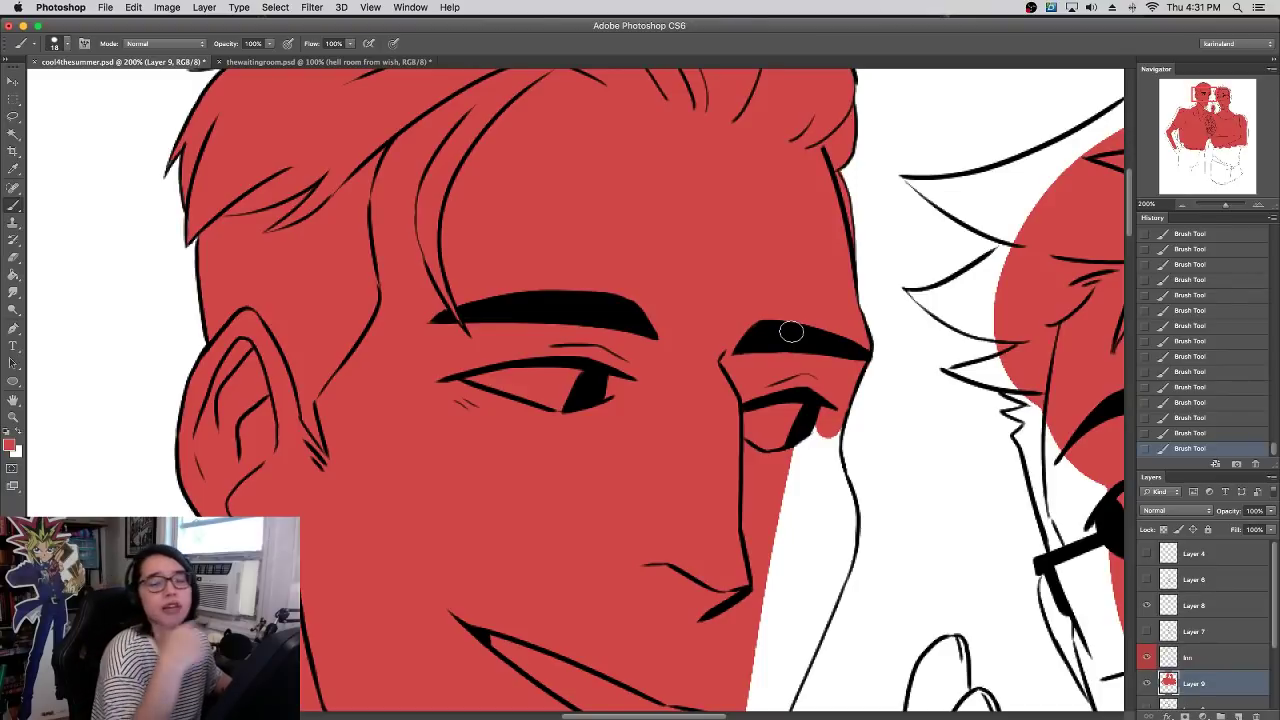
mouse_move(803, 477)
mouse_down()
mouse_move(823, 506)
mouse_move(830, 492)
mouse_move(845, 530)
mouse_up()
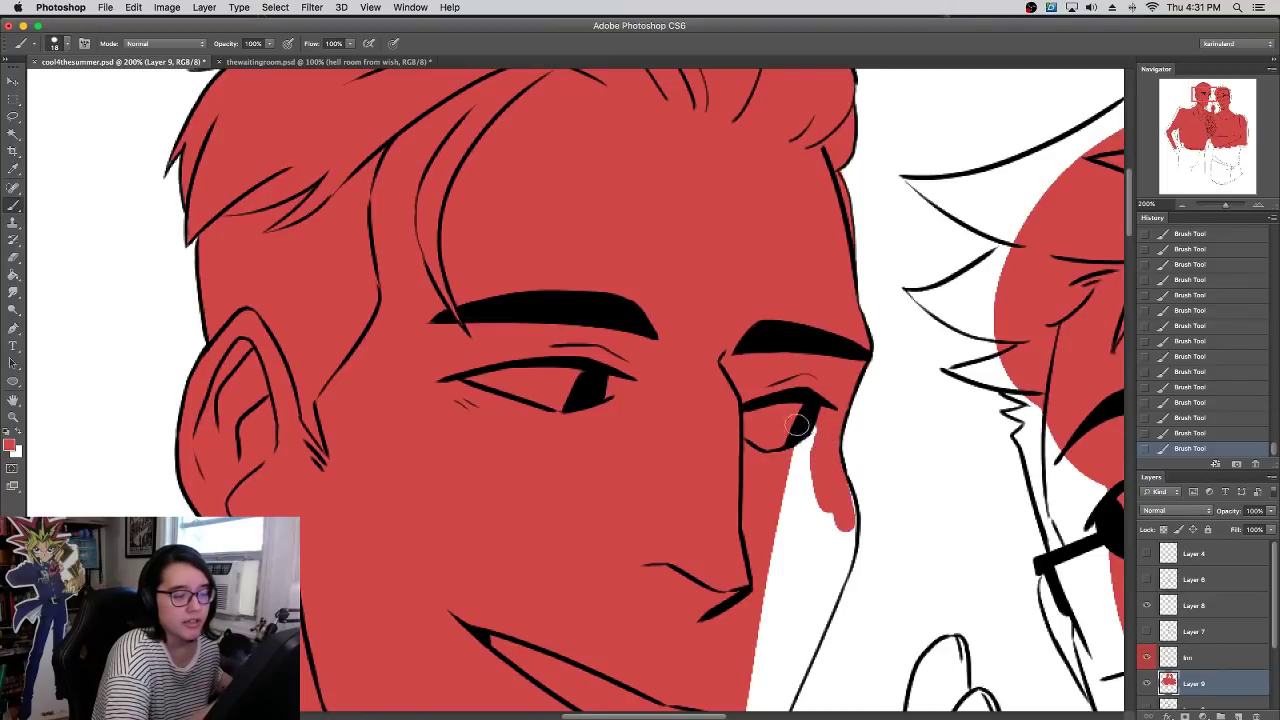
- Reduce the brush to 12 px and line the middle hair tuft beside the bearded man's temple in red, erasing stray paint
scroll(777, 323, down, 5)
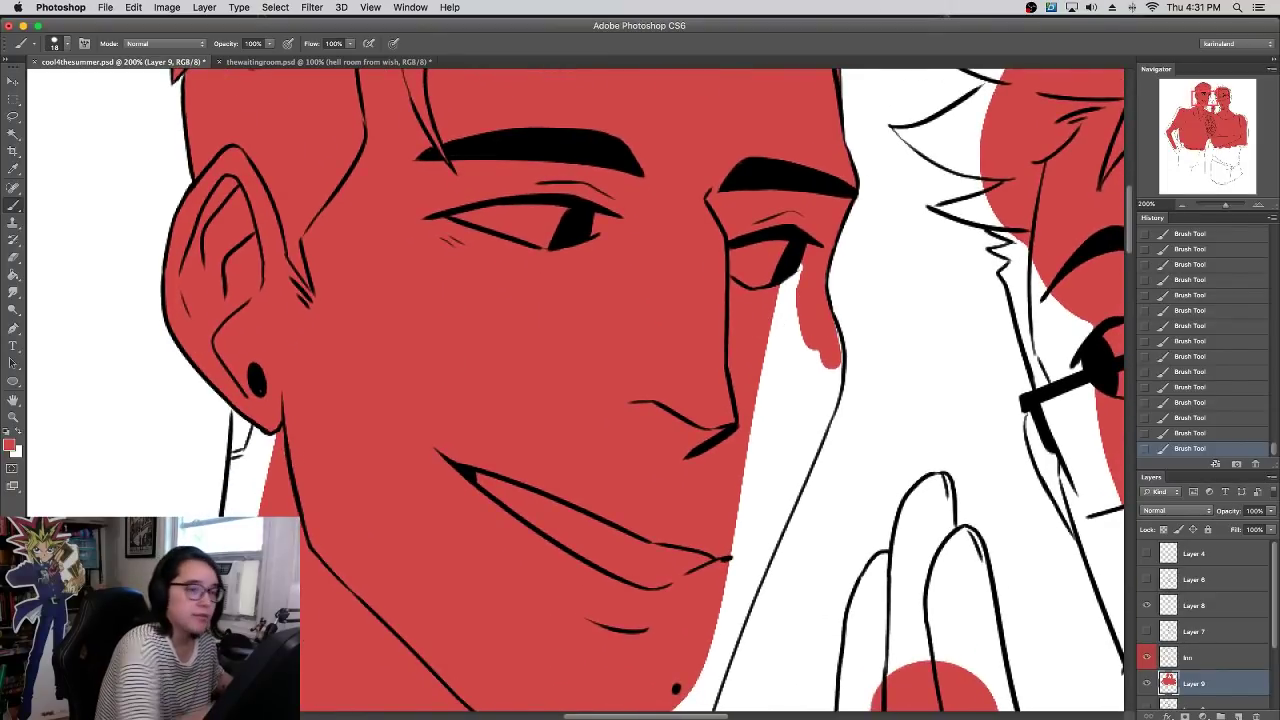
scroll(873, 258, up, 10)
scroll(873, 258, right, 7)
right_click(781, 435)
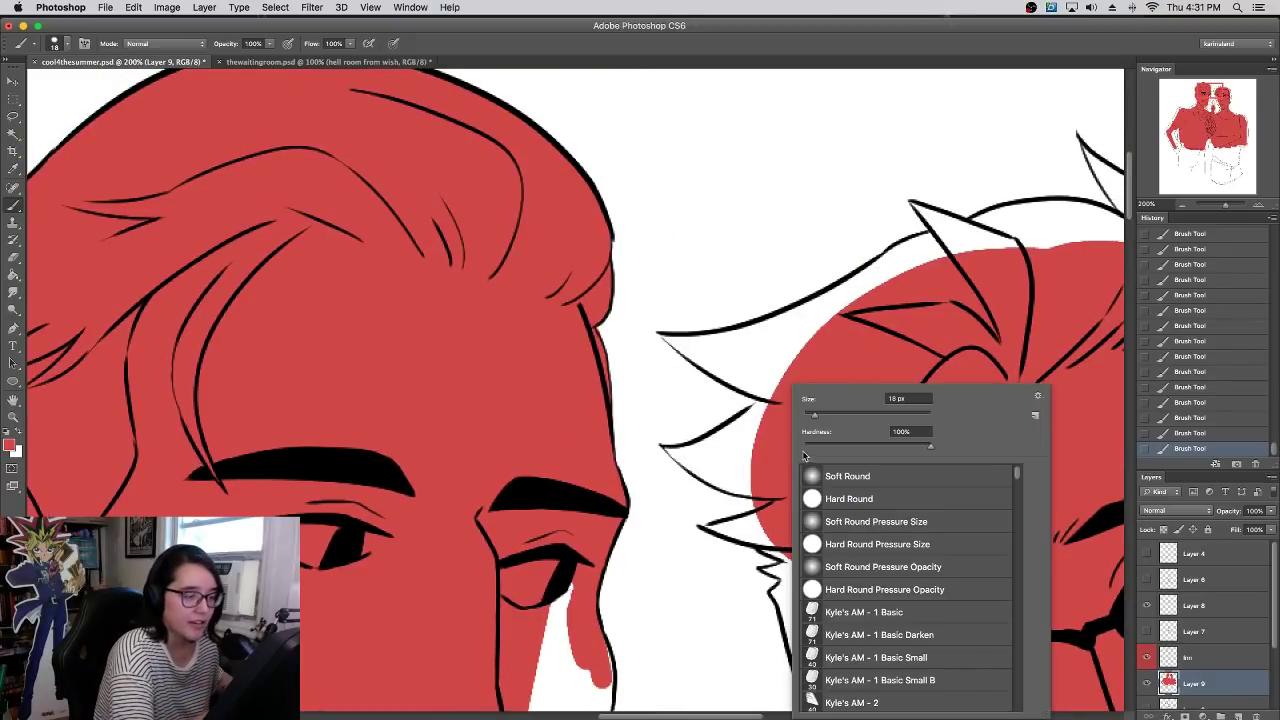
mouse_move(670, 453)
mouse_down()
mouse_move(700, 465)
mouse_move(699, 448)
mouse_move(752, 412)
mouse_move(662, 450)
mouse_move(748, 496)
mouse_move(806, 488)
mouse_up()
key(e)
drag(806, 488, 781, 490)
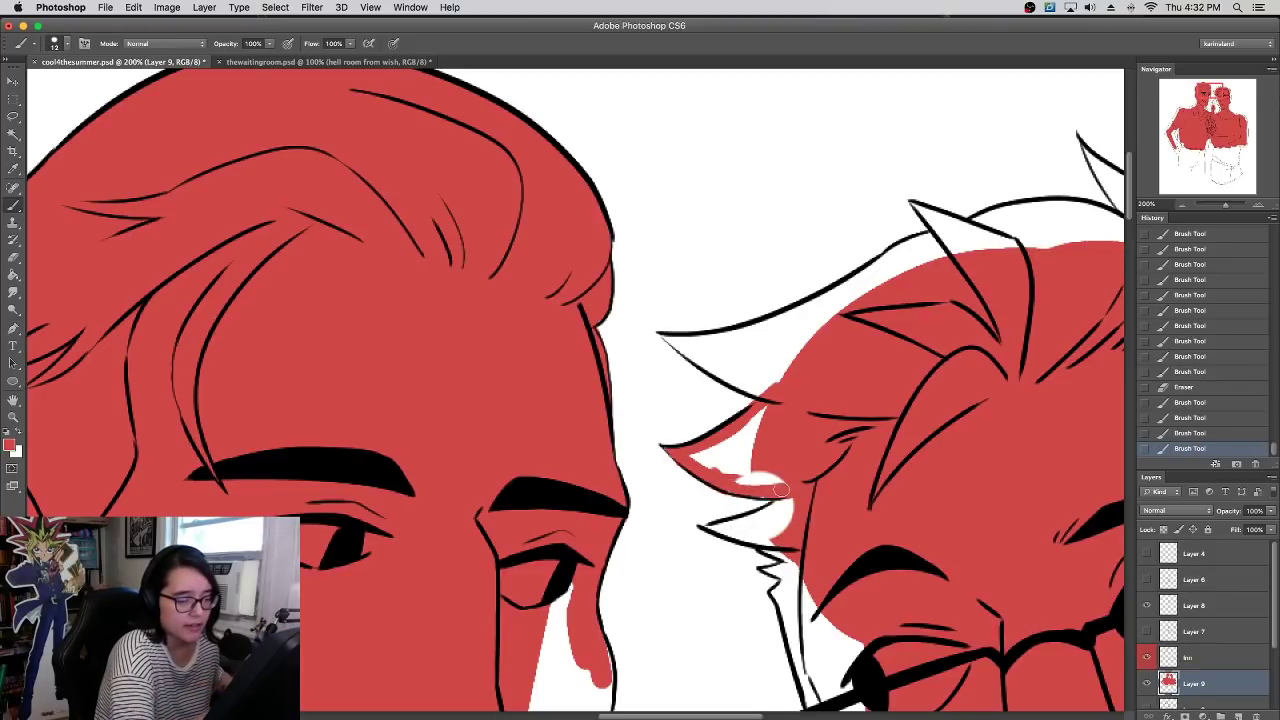
- Shrink the eraser, clean up the spill below the middle tuft and fill the bearded man's lower side tuft in red
key(e)
right_click(752, 505)
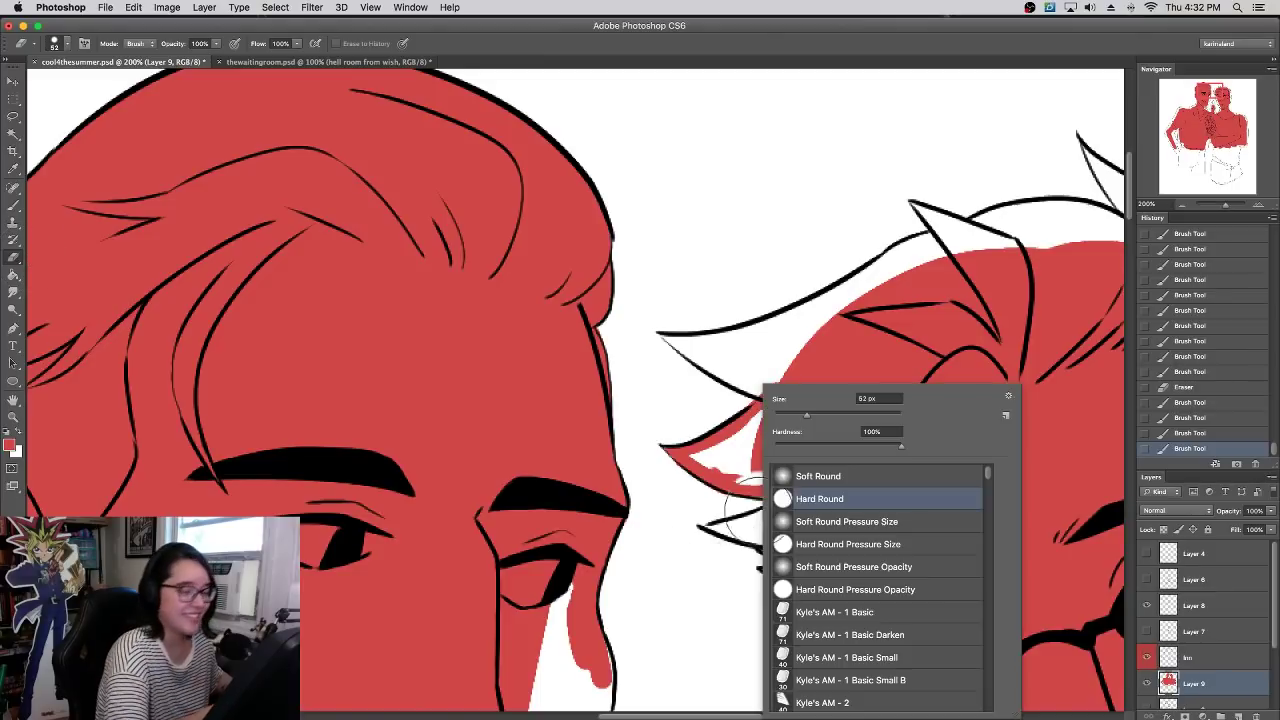
drag(786, 418, 778, 418)
key(Return)
drag(730, 495, 766, 492)
key(b)
mouse_move(768, 492)
mouse_down()
mouse_move(788, 490)
mouse_move(718, 530)
mouse_move(792, 490)
mouse_move(727, 529)
mouse_move(792, 544)
mouse_move(798, 488)
mouse_move(776, 480)
mouse_up()
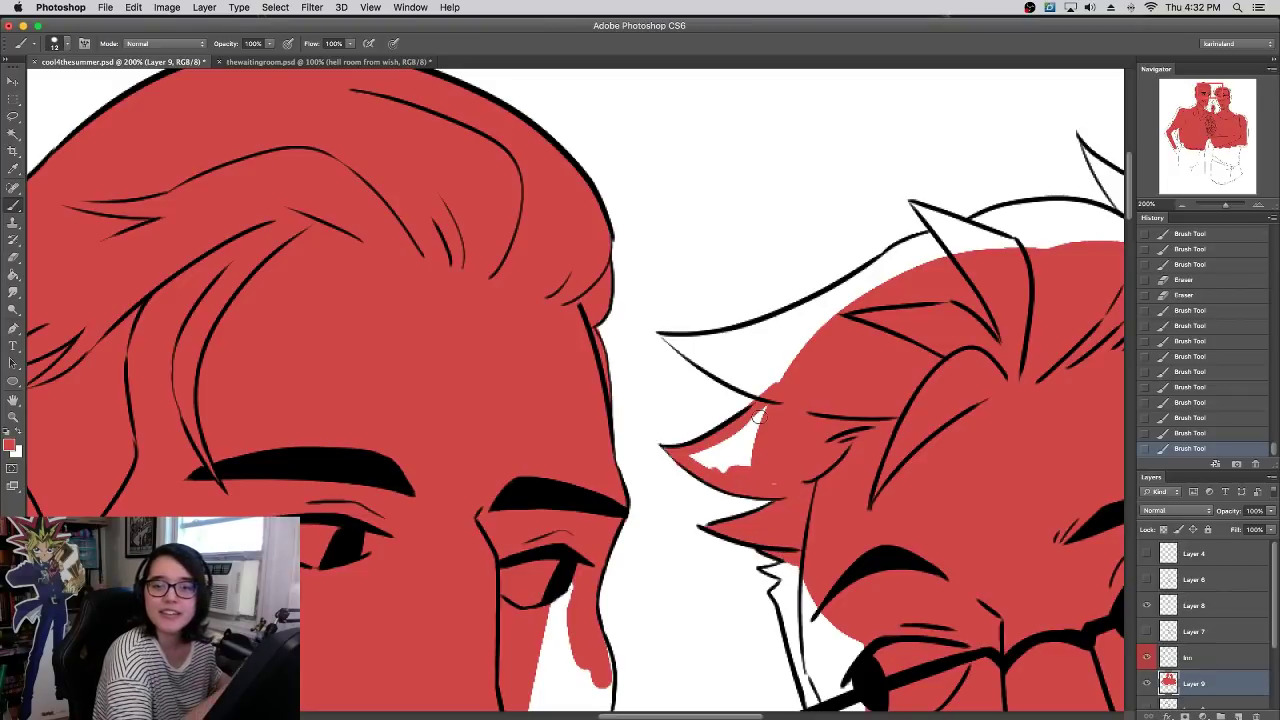
- Fill the remaining white inside the bearded man's middle side tuft and clean its edge
mouse_move(722, 467)
mouse_down()
mouse_move(745, 455)
mouse_move(732, 440)
mouse_up()
drag(781, 478, 801, 478)
mouse_move(672, 476)
mouse_down()
mouse_move(662, 465)
mouse_move(690, 470)
mouse_up()
key(b)
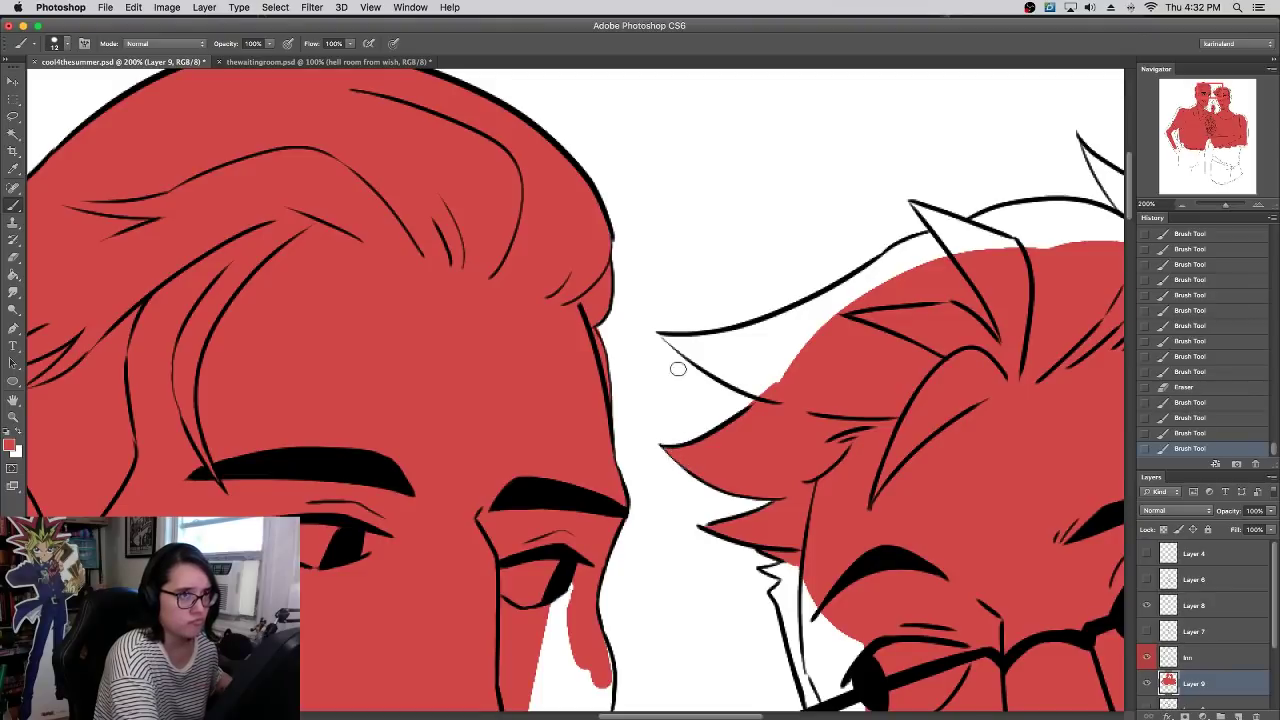
- Line the inside of the bearded man's long front hair sweep in red along its lower and upper outlines
scroll(678, 369, up, 3)
scroll(678, 369, right, 2)
mouse_move(597, 456)
mouse_down()
mouse_move(654, 483)
mouse_move(601, 458)
mouse_move(642, 483)
mouse_up()
drag(616, 468, 676, 499)
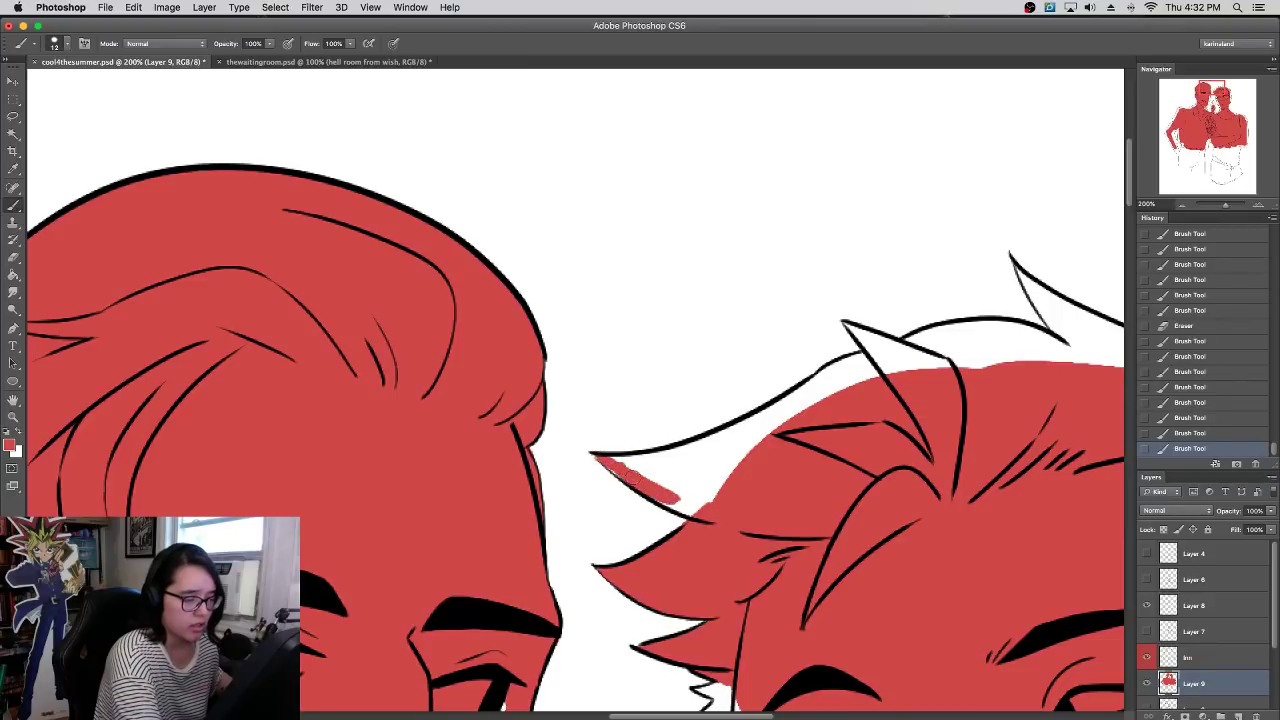
drag(604, 462, 704, 507)
mouse_move(602, 457)
mouse_down()
mouse_move(712, 448)
mouse_move(852, 352)
mouse_move(882, 349)
mouse_move(700, 465)
mouse_move(690, 440)
mouse_up()
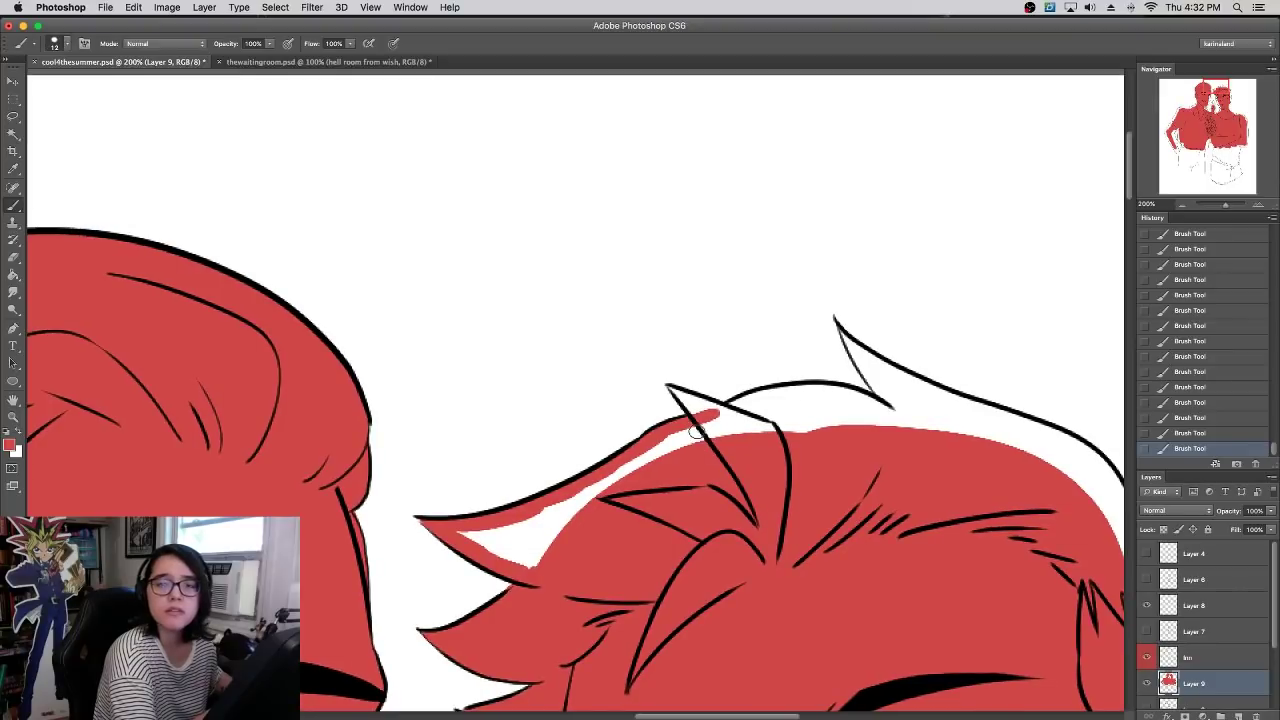
- Fill the bearded man's front hair spike and line the top of his hair up to the second spike in red
mouse_move(672, 389)
mouse_down()
mouse_move(714, 447)
mouse_move(668, 393)
mouse_move(777, 439)
mouse_move(719, 429)
mouse_move(766, 429)
mouse_move(763, 399)
mouse_move(828, 392)
mouse_up()
key(super+z)
drag(736, 405, 852, 394)
mouse_move(762, 400)
mouse_down()
mouse_move(880, 419)
mouse_move(832, 393)
mouse_move(908, 428)
mouse_up()
drag(840, 335, 912, 426)
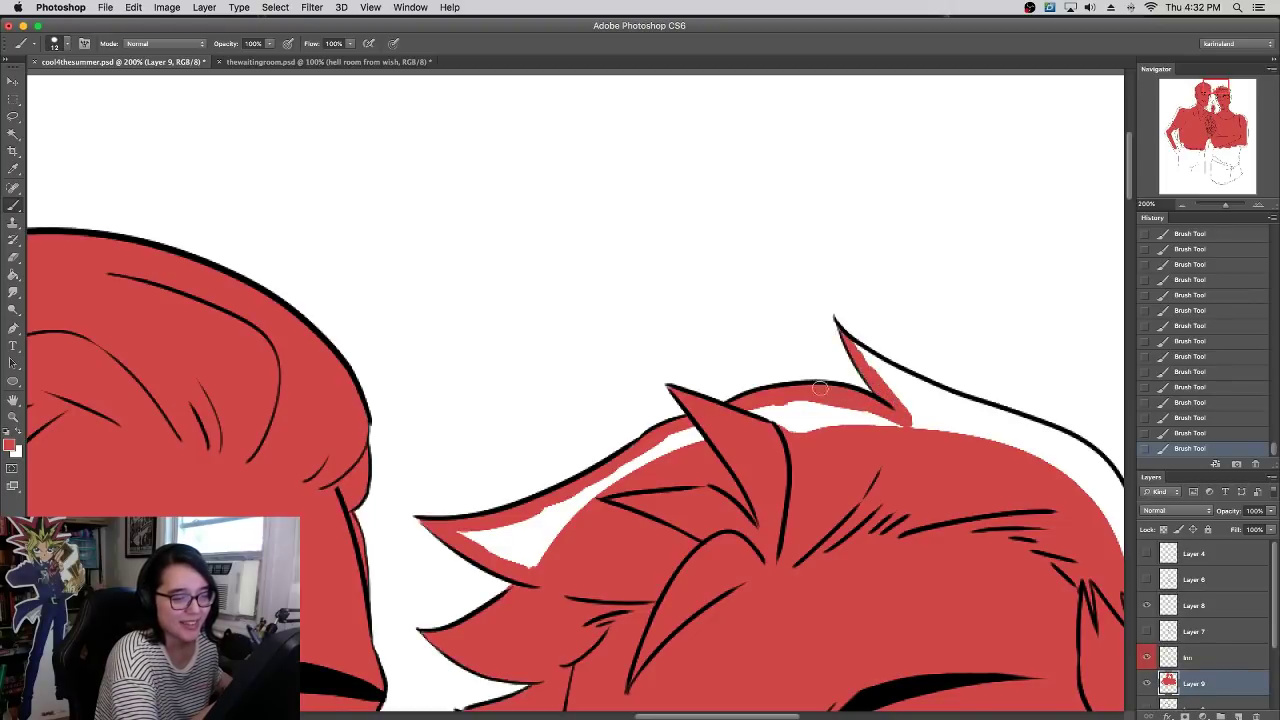
- Continue the red edge from the second spike along the bearded man's hair outline to the back of his head
drag(858, 350, 970, 406)
mouse_move(840, 400)
mouse_down()
mouse_move(774, 402)
mouse_move(625, 345)
mouse_up()
click(12, 447)
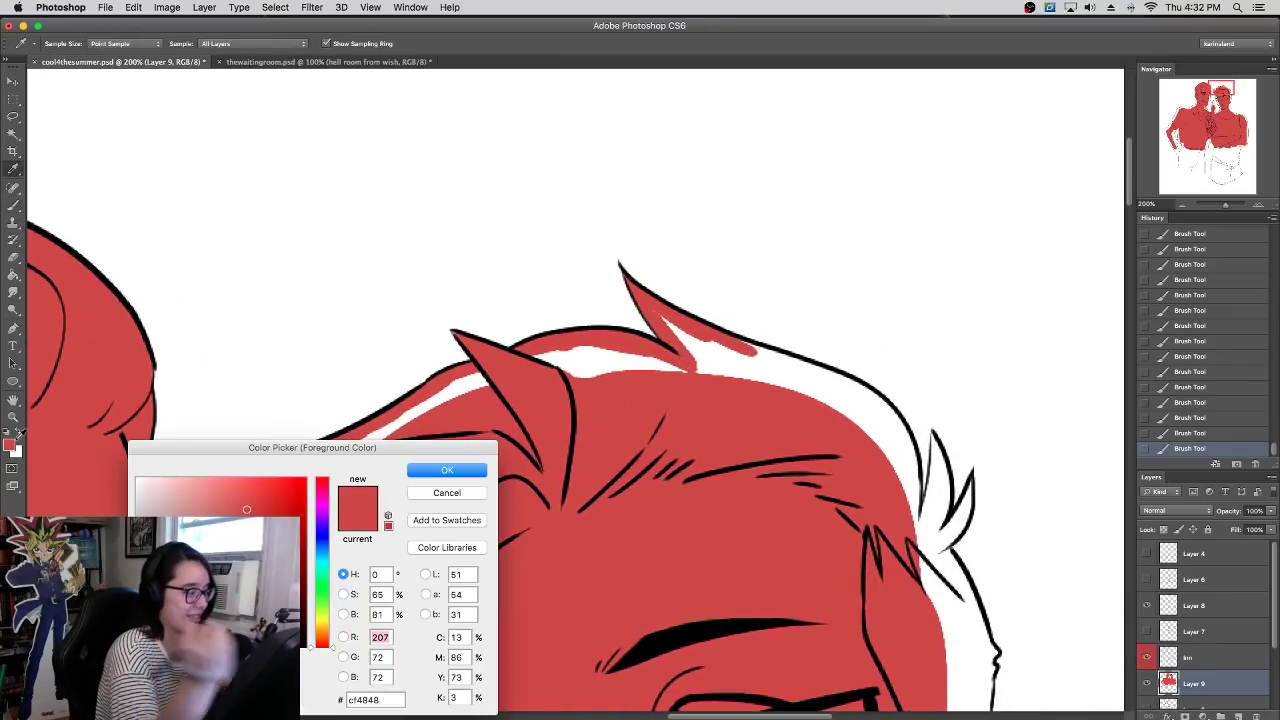
click(473, 493)
mouse_move(740, 342)
mouse_down()
mouse_move(856, 398)
mouse_move(846, 382)
mouse_move(881, 411)
mouse_move(877, 423)
mouse_move(858, 385)
mouse_move(906, 455)
mouse_up()
drag(869, 394, 914, 481)
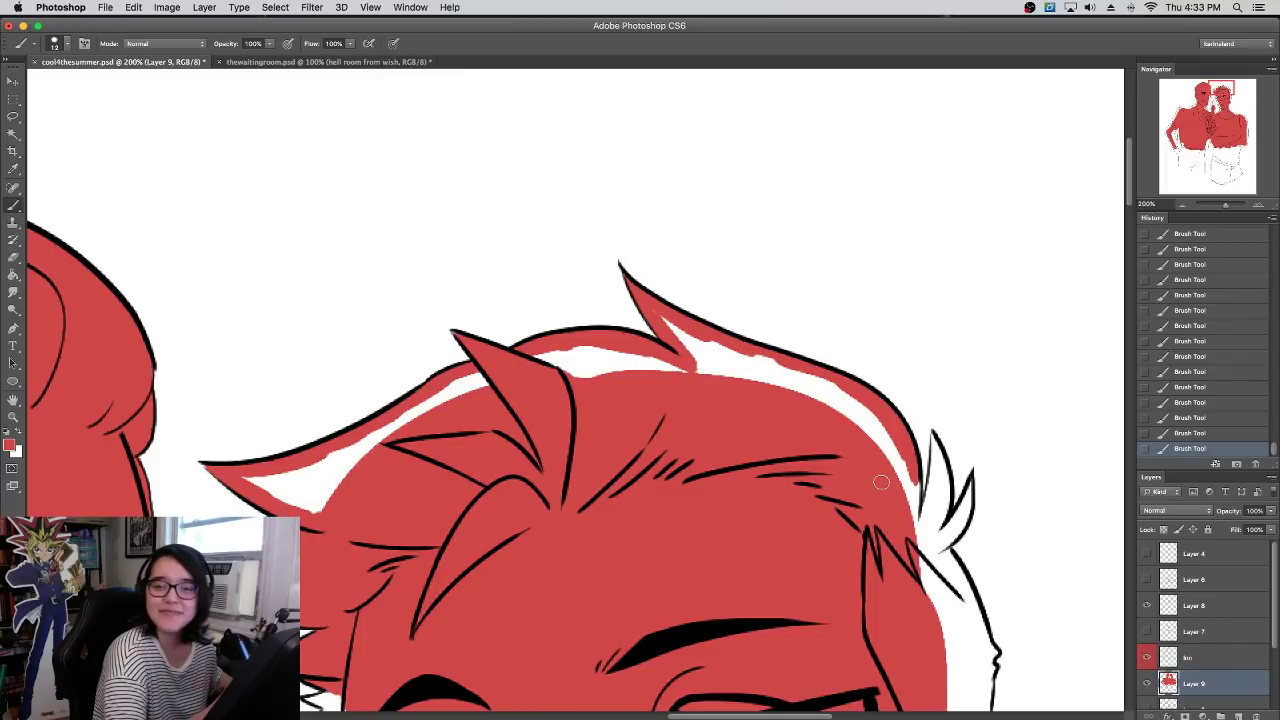
- Fill the two small hair tufts at the back of the bearded man's head in red up to their outlines
drag(838, 494, 786, 463)
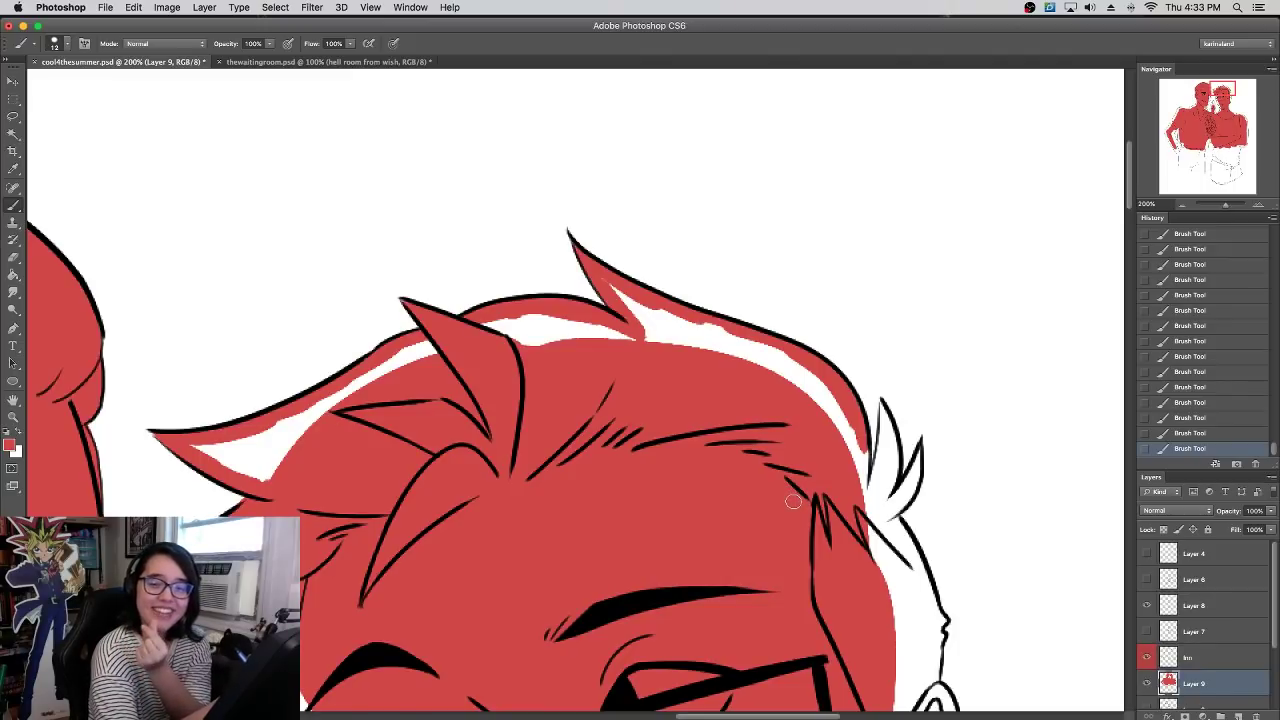
mouse_move(870, 450)
mouse_down()
mouse_move(851, 400)
mouse_move(853, 448)
mouse_move(886, 410)
mouse_move(867, 488)
mouse_up()
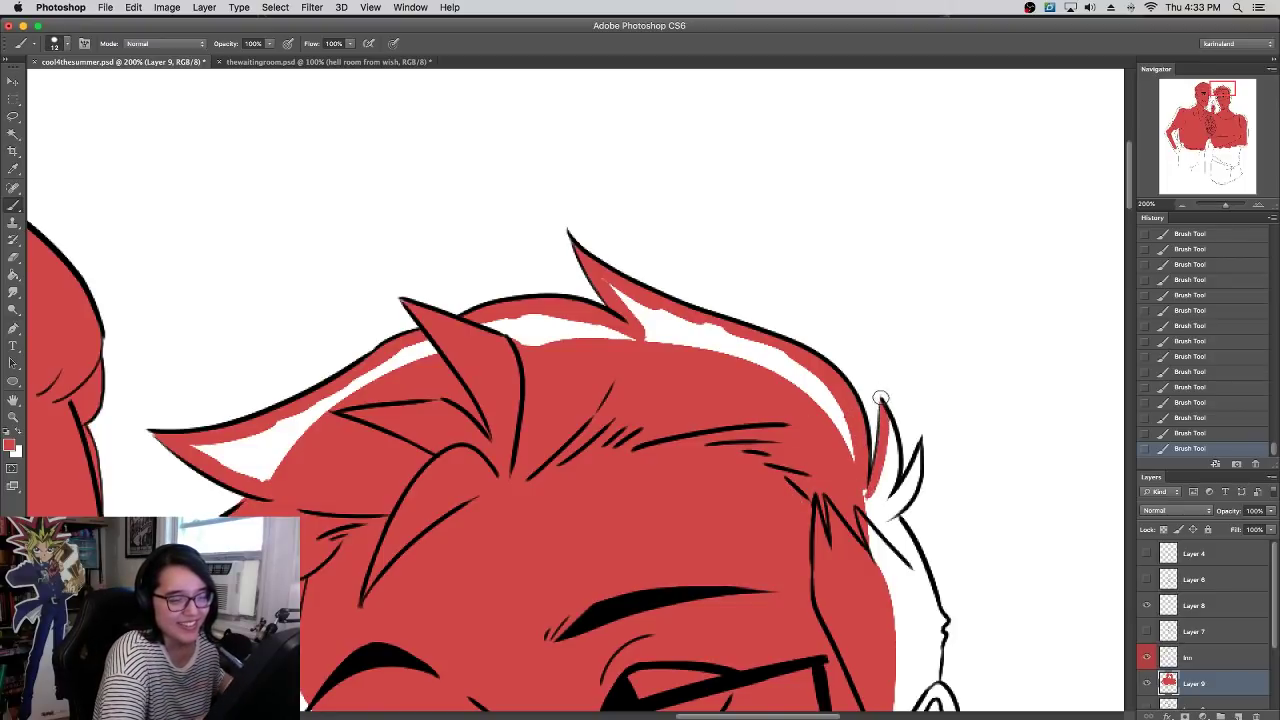
drag(893, 427, 866, 512)
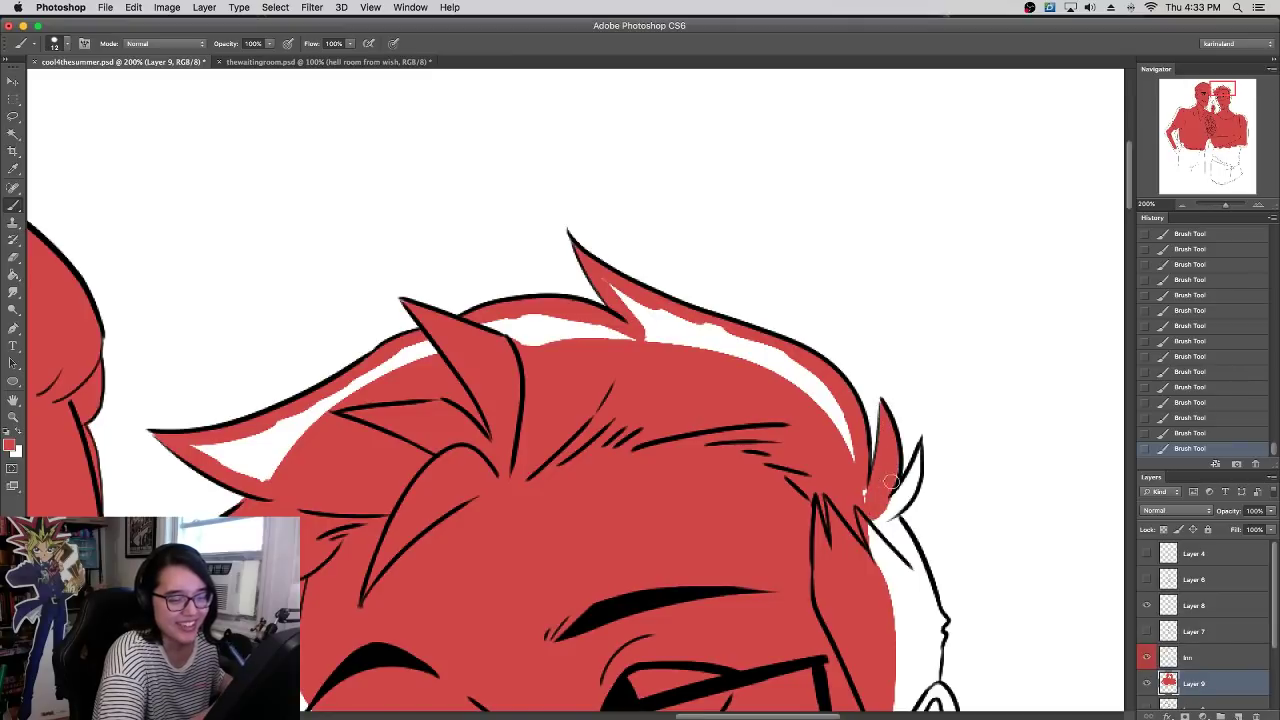
mouse_move(922, 452)
mouse_down()
mouse_move(888, 525)
mouse_move(916, 462)
mouse_move(900, 503)
mouse_up()
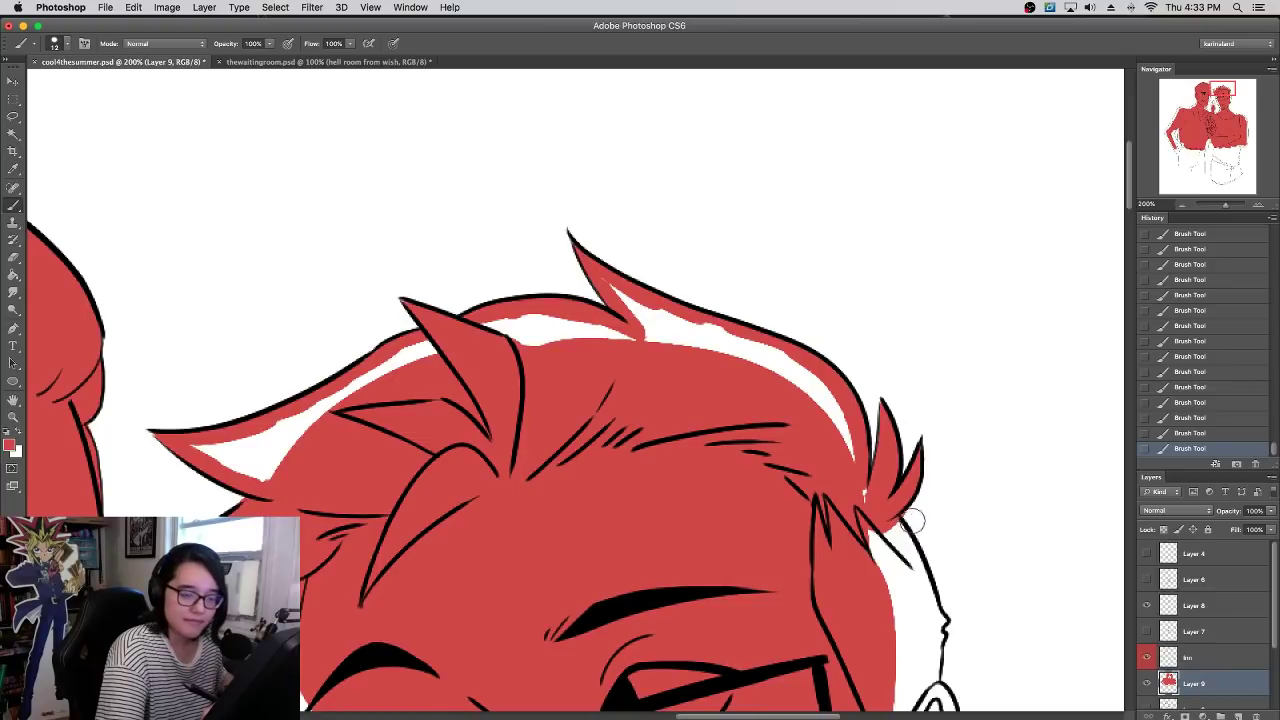
drag(913, 520, 922, 510)
drag(856, 462, 820, 388)
- Enlarge the brush to 29 px and fill the white band left inside the bearded man's hair
right_click(804, 414)
click(841, 415)
drag(503, 336, 660, 363)
mouse_move(620, 300)
mouse_down()
mouse_move(671, 343)
mouse_move(646, 313)
mouse_move(826, 403)
mouse_up()
mouse_move(225, 455)
mouse_down()
mouse_move(305, 469)
mouse_move(231, 461)
mouse_move(397, 384)
mouse_move(313, 414)
mouse_move(451, 370)
mouse_move(408, 360)
mouse_up()
drag(410, 357, 520, 370)
- Fill the bearded man's far temple and the cheek under the glasses hinge, reducing the brush to 14 px
drag(788, 470, 830, 194)
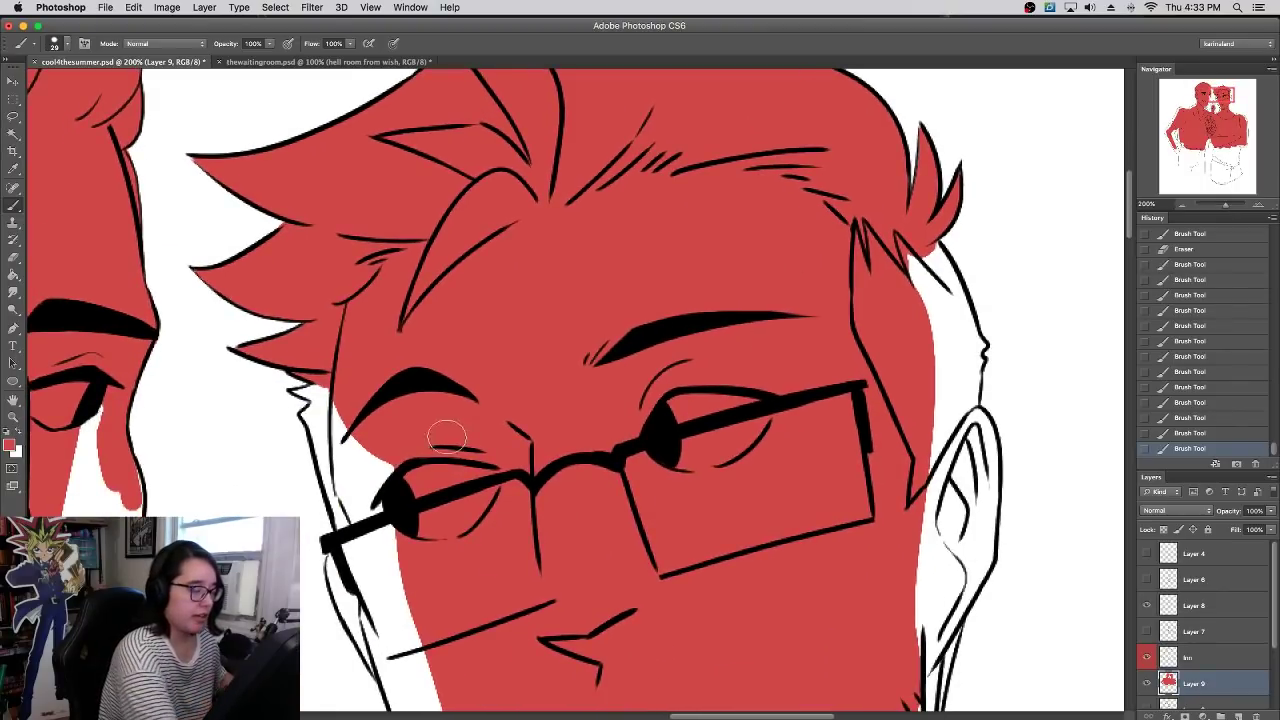
drag(371, 548, 375, 595)
mouse_move(330, 435)
mouse_down()
mouse_move(360, 520)
mouse_move(404, 490)
mouse_move(314, 424)
mouse_move(326, 399)
mouse_up()
right_click(379, 403)
click(398, 413)
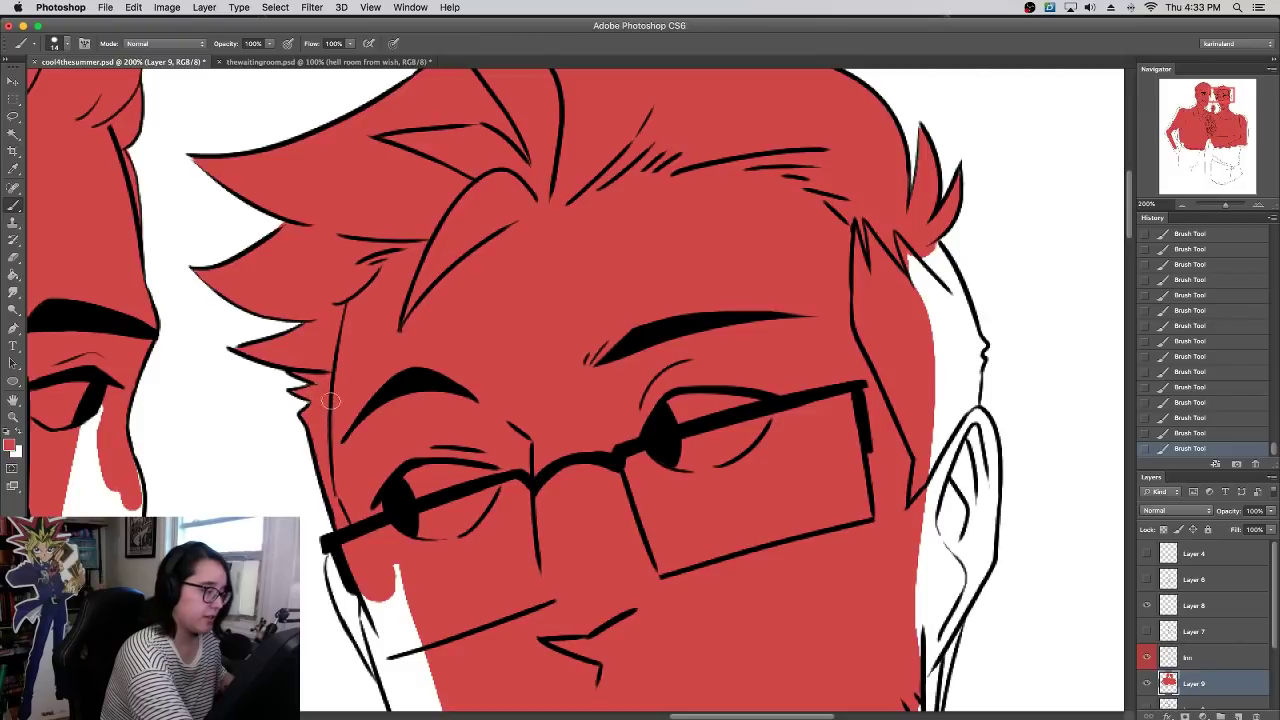
- Fill the bearded man's far cheek and jaw in red down to the chin outline
drag(420, 521, 470, 322)
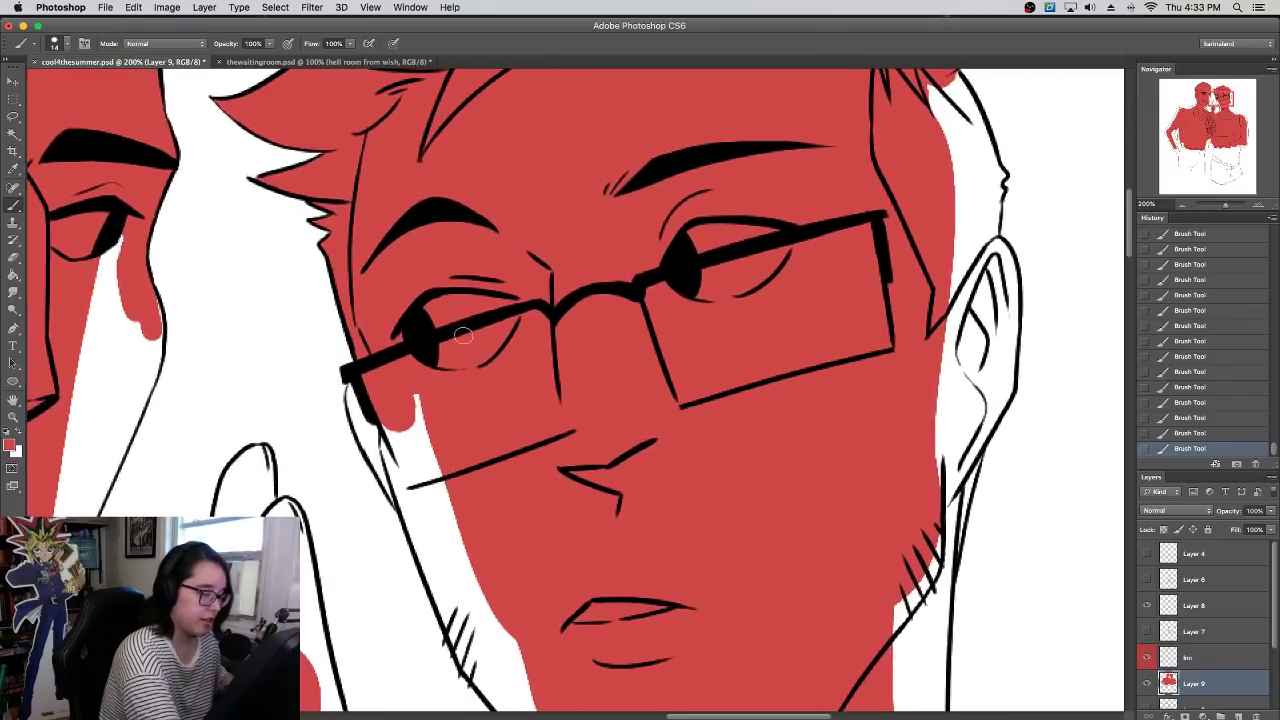
mouse_move(405, 505)
mouse_down()
mouse_move(350, 388)
mouse_move(431, 510)
mouse_move(430, 426)
mouse_move(462, 545)
mouse_up()
drag(502, 379, 466, 219)
mouse_move(471, 459)
mouse_down()
mouse_move(462, 508)
mouse_move(497, 589)
mouse_move(414, 485)
mouse_move(433, 508)
mouse_move(392, 405)
mouse_move(385, 440)
mouse_move(376, 320)
mouse_move(403, 316)
mouse_move(435, 490)
mouse_move(500, 580)
mouse_move(491, 505)
mouse_move(505, 362)
mouse_up()
drag(488, 600, 471, 450)
drag(490, 560, 476, 438)
drag(507, 597, 502, 468)
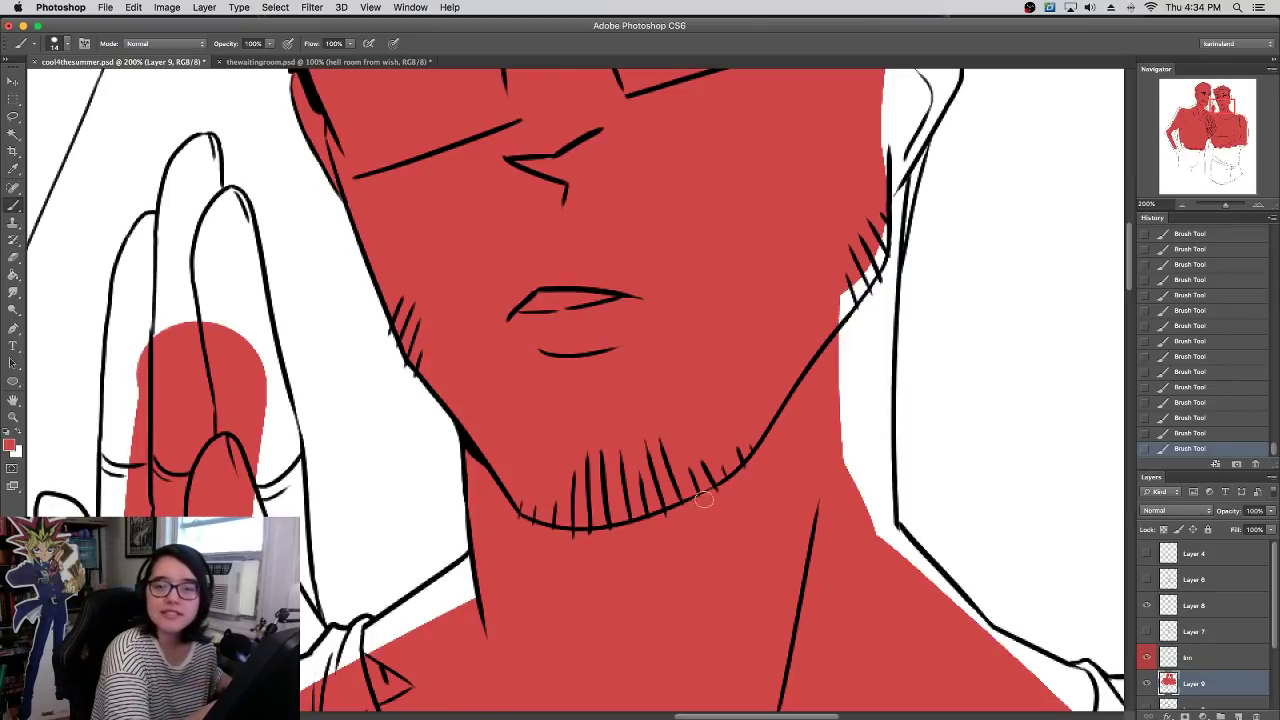
- Fill the back of the bearded man's neck and the jaw below his ear in red, enlarging the brush to 40 px
mouse_move(711, 413)
mouse_down()
mouse_move(714, 426)
mouse_move(649, 454)
mouse_up()
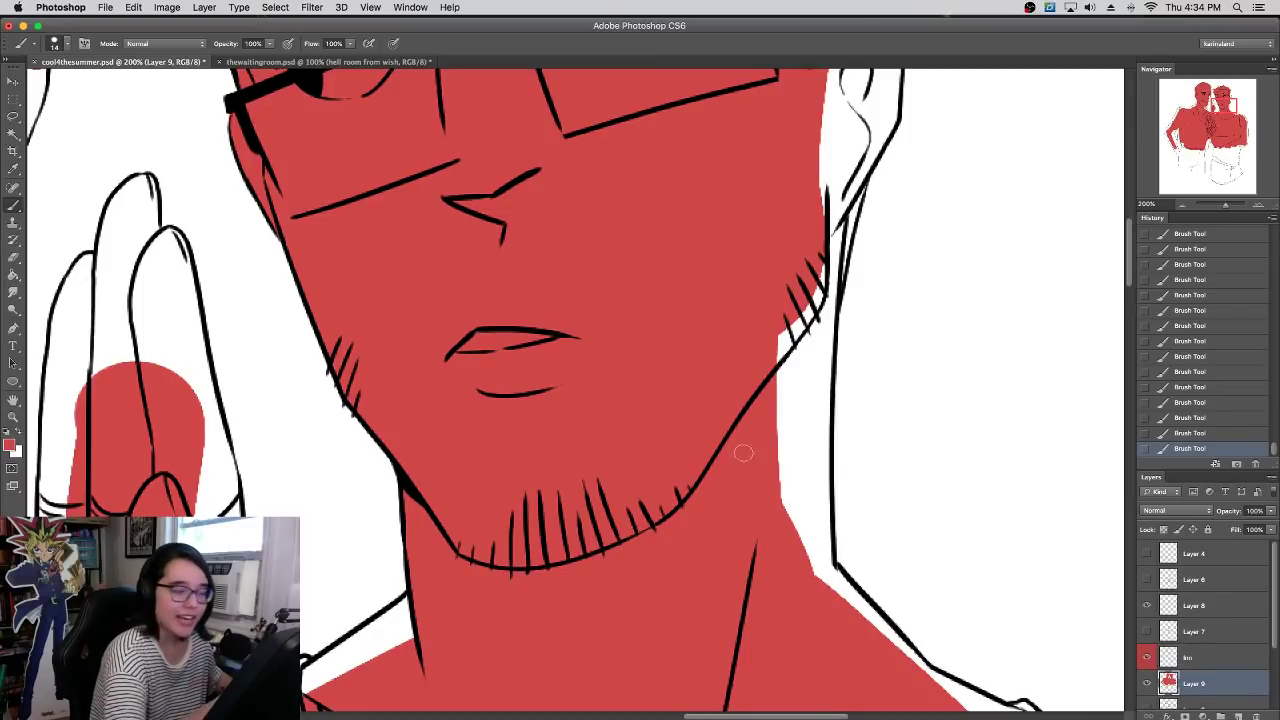
mouse_move(828, 584)
mouse_down()
mouse_move(810, 379)
mouse_move(825, 437)
mouse_move(822, 250)
mouse_move(828, 328)
mouse_move(827, 280)
mouse_move(859, 175)
mouse_move(807, 282)
mouse_move(815, 440)
mouse_up()
right_click(800, 370)
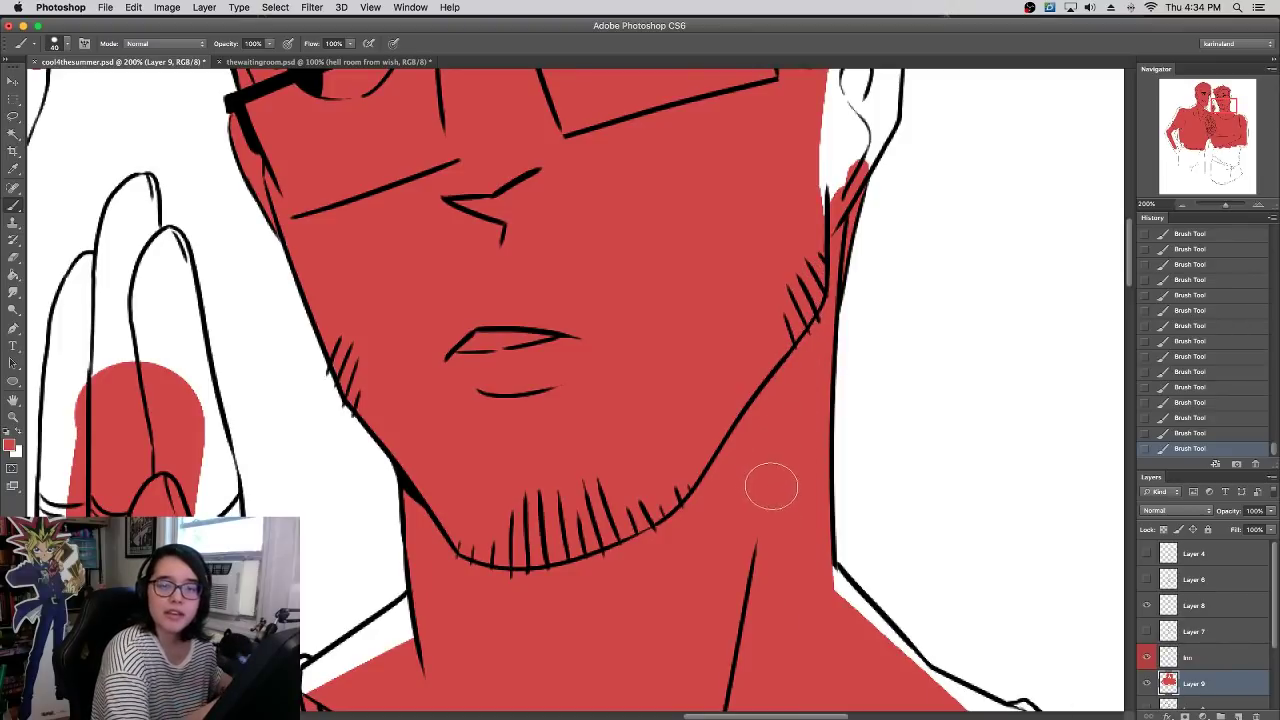
drag(820, 312, 767, 608)
mouse_move(800, 480)
mouse_down()
mouse_move(808, 391)
mouse_move(826, 429)
mouse_move(830, 300)
mouse_move(802, 476)
mouse_up()
- Reduce the brush to 17 px and fill the gaps around the bearded man's ear and the back of his jaw
right_click(802, 424)
click(826, 415)
key(Return)
mouse_move(813, 228)
mouse_down()
mouse_move(847, 338)
mouse_move(855, 321)
mouse_move(801, 226)
mouse_move(794, 301)
mouse_move(812, 411)
mouse_move(847, 382)
mouse_move(852, 333)
mouse_move(826, 289)
mouse_move(838, 440)
mouse_move(855, 390)
mouse_move(858, 435)
mouse_move(857, 405)
mouse_move(836, 500)
mouse_move(831, 302)
mouse_move(813, 377)
mouse_up()
drag(842, 478, 855, 388)
drag(842, 326, 841, 362)
drag(801, 456, 791, 256)
- Reduce the brush to 17 px and fill the bearded man's neck-to-shoulder slope in red up to the outline
drag(701, 438, 722, 206)
mouse_move(819, 478)
mouse_down()
mouse_move(686, 403)
mouse_move(675, 412)
mouse_move(769, 534)
mouse_up()
drag(714, 448, 784, 540)
mouse_move(730, 471)
mouse_down()
mouse_move(783, 523)
mouse_move(840, 545)
mouse_move(859, 534)
mouse_move(887, 564)
mouse_move(898, 548)
mouse_move(955, 588)
mouse_move(990, 578)
mouse_move(1064, 604)
mouse_up()
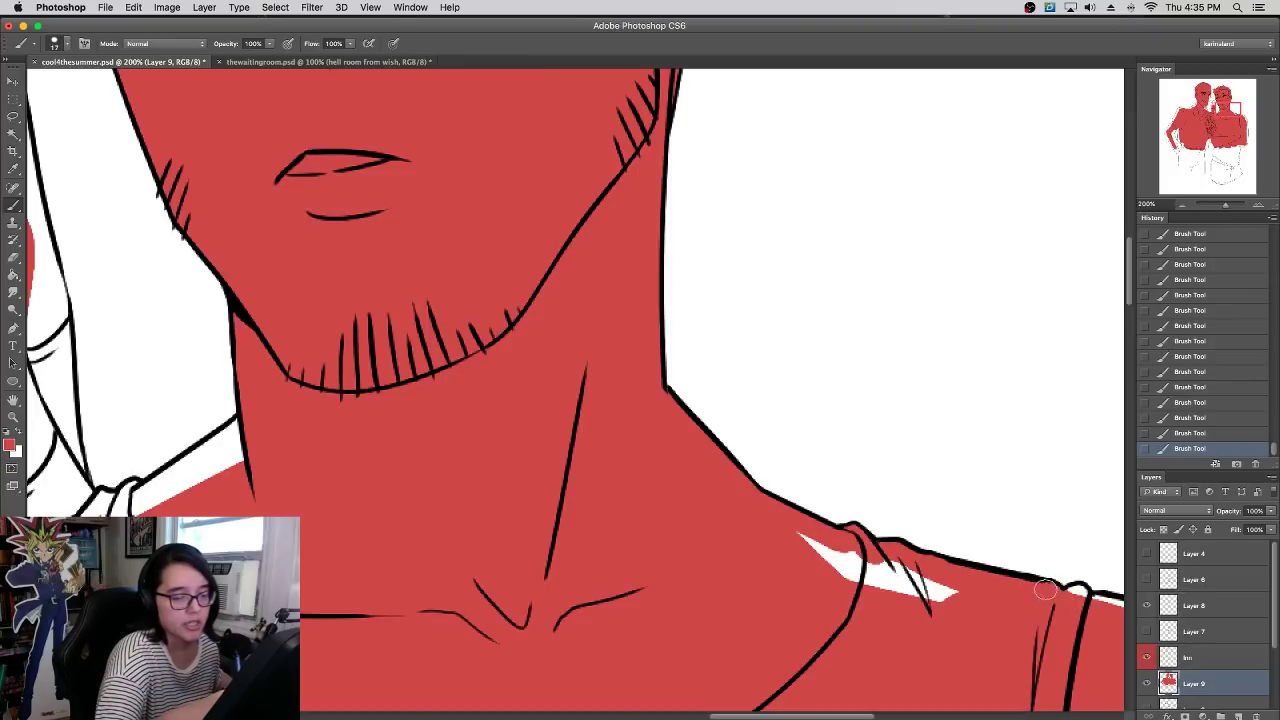
- Fill the bearded man's outer shoulder along its curve and the white gap across his shirt collar in red
mouse_move(871, 499)
mouse_down()
mouse_move(580, 426)
mouse_move(550, 442)
mouse_up()
mouse_move(746, 541)
mouse_down()
mouse_move(815, 553)
mouse_move(833, 586)
mouse_up()
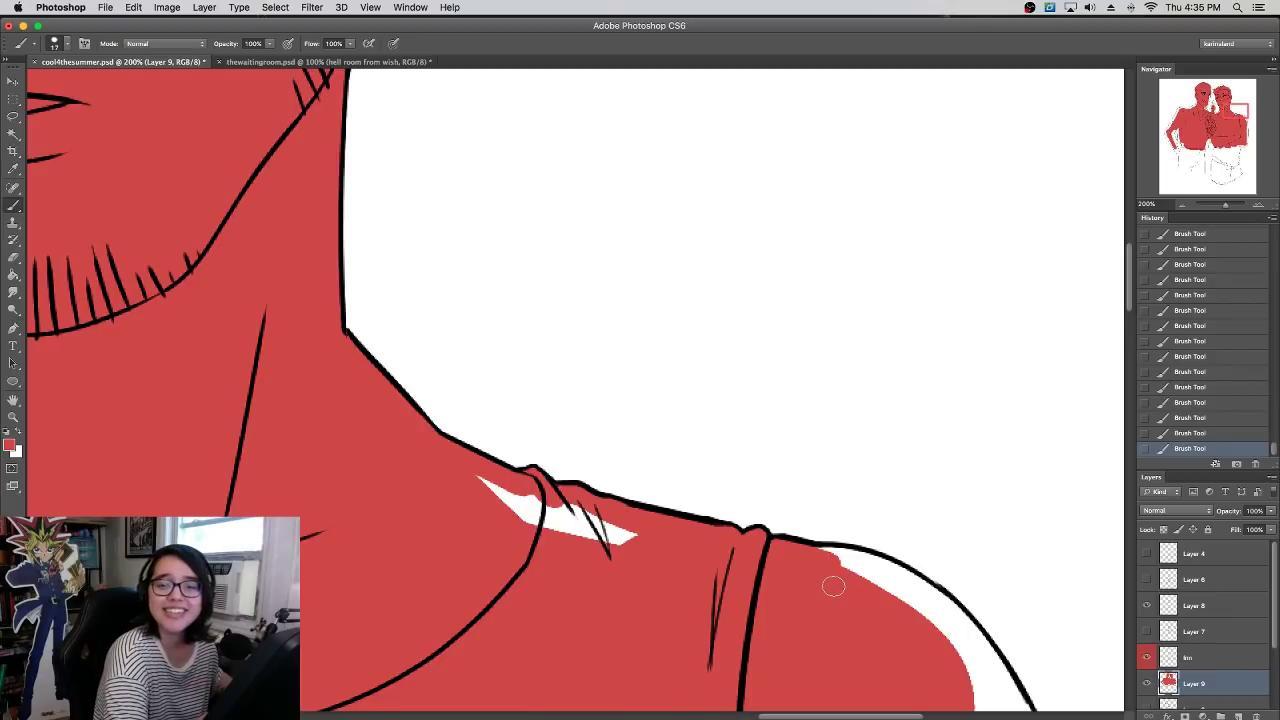
drag(814, 530, 841, 482)
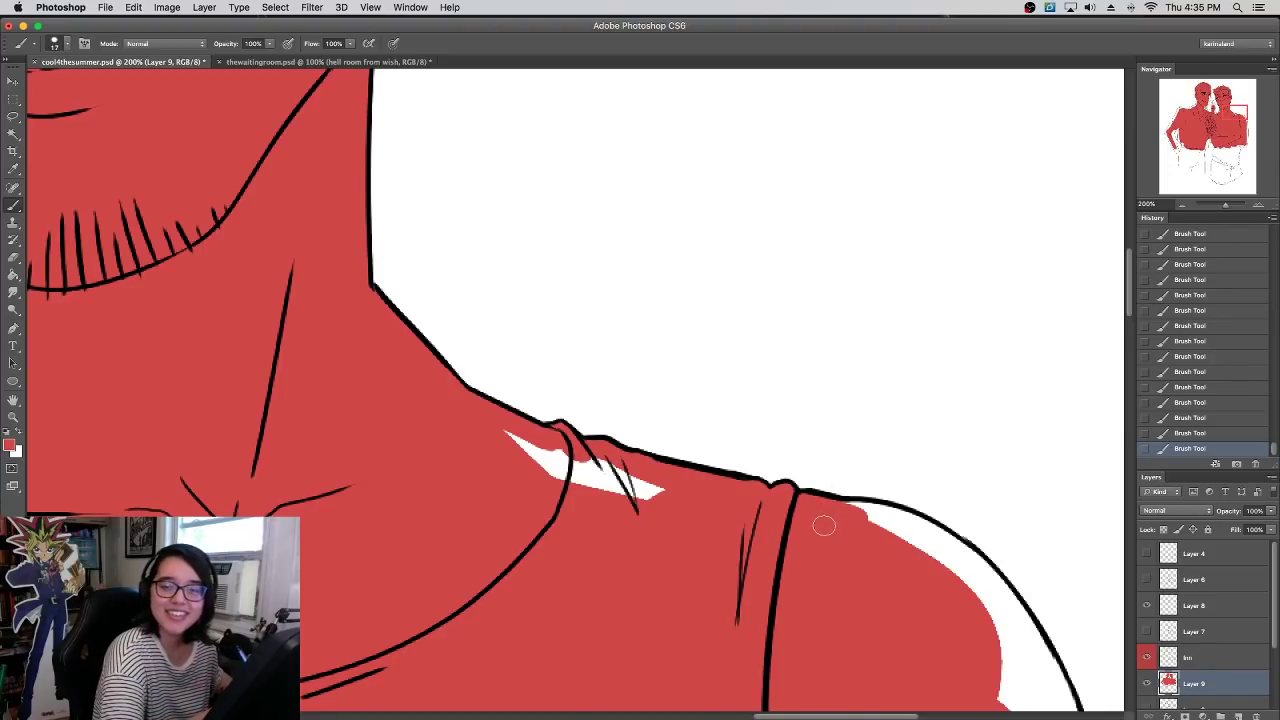
mouse_move(872, 518)
mouse_down()
mouse_move(933, 542)
mouse_move(920, 551)
mouse_up()
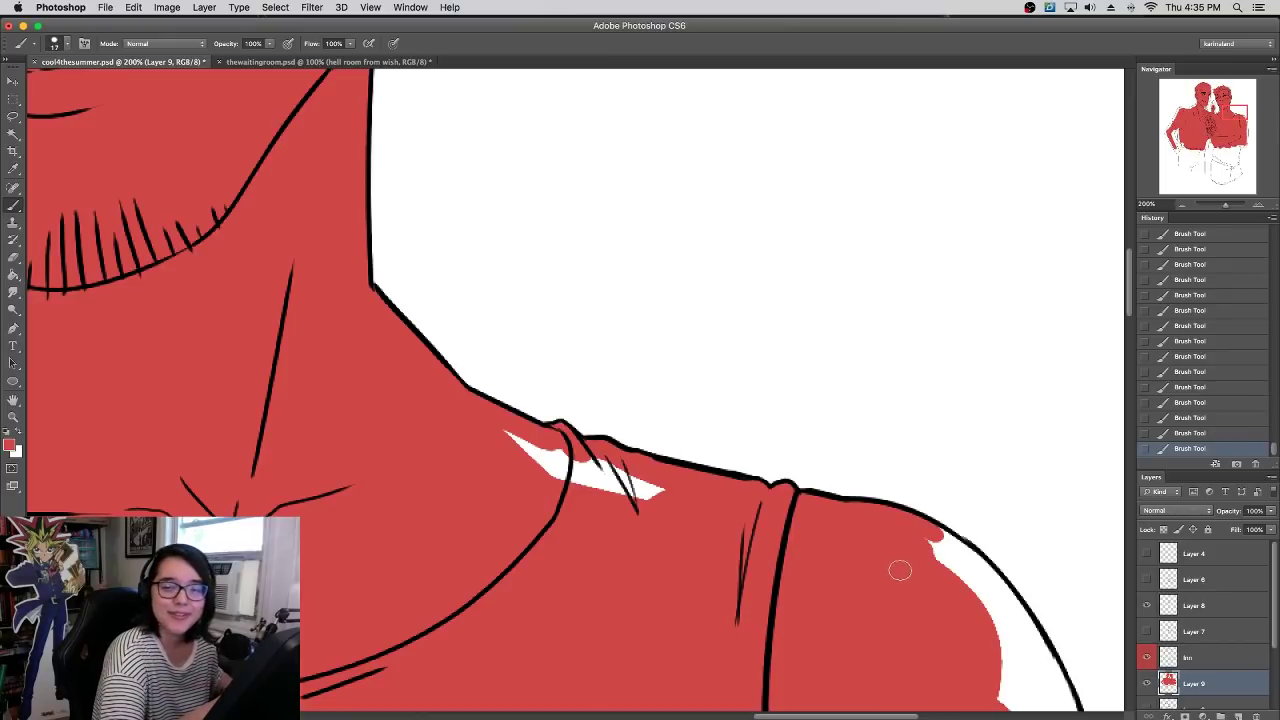
mouse_move(908, 545)
mouse_down()
mouse_move(946, 562)
mouse_move(942, 548)
mouse_move(978, 575)
mouse_up()
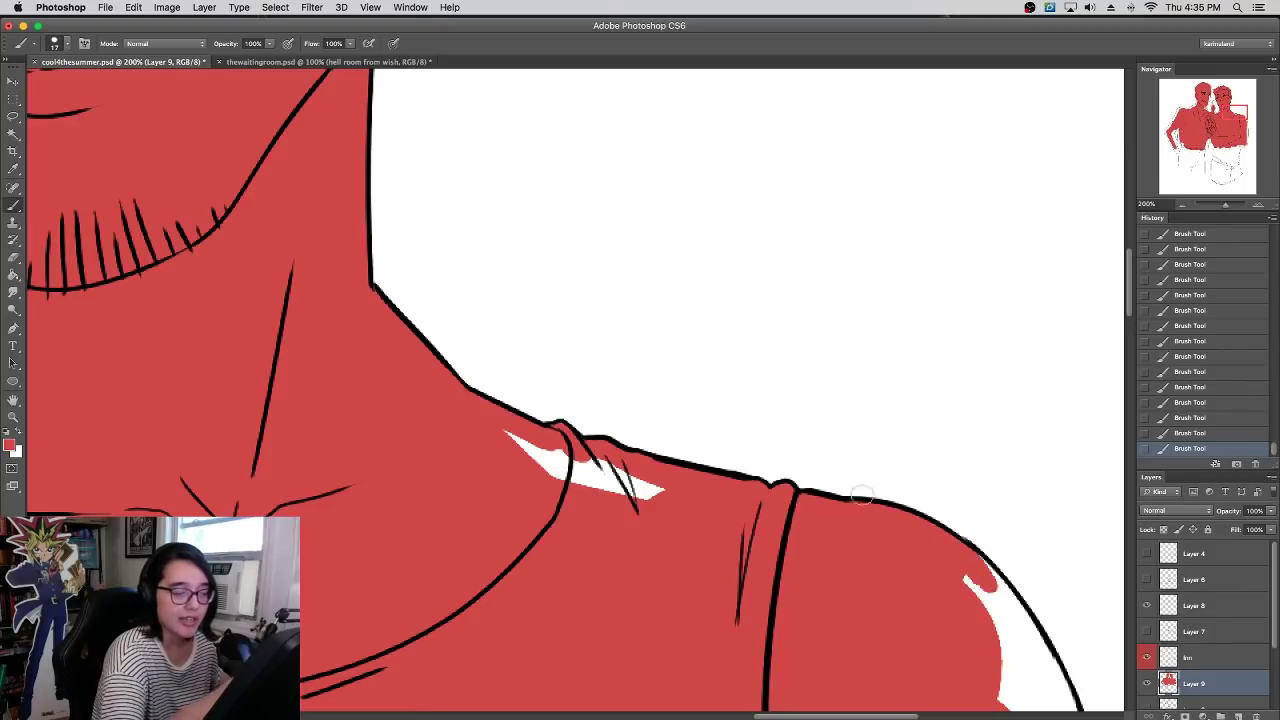
mouse_move(575, 488)
mouse_down()
mouse_move(531, 443)
mouse_move(630, 480)
mouse_up()
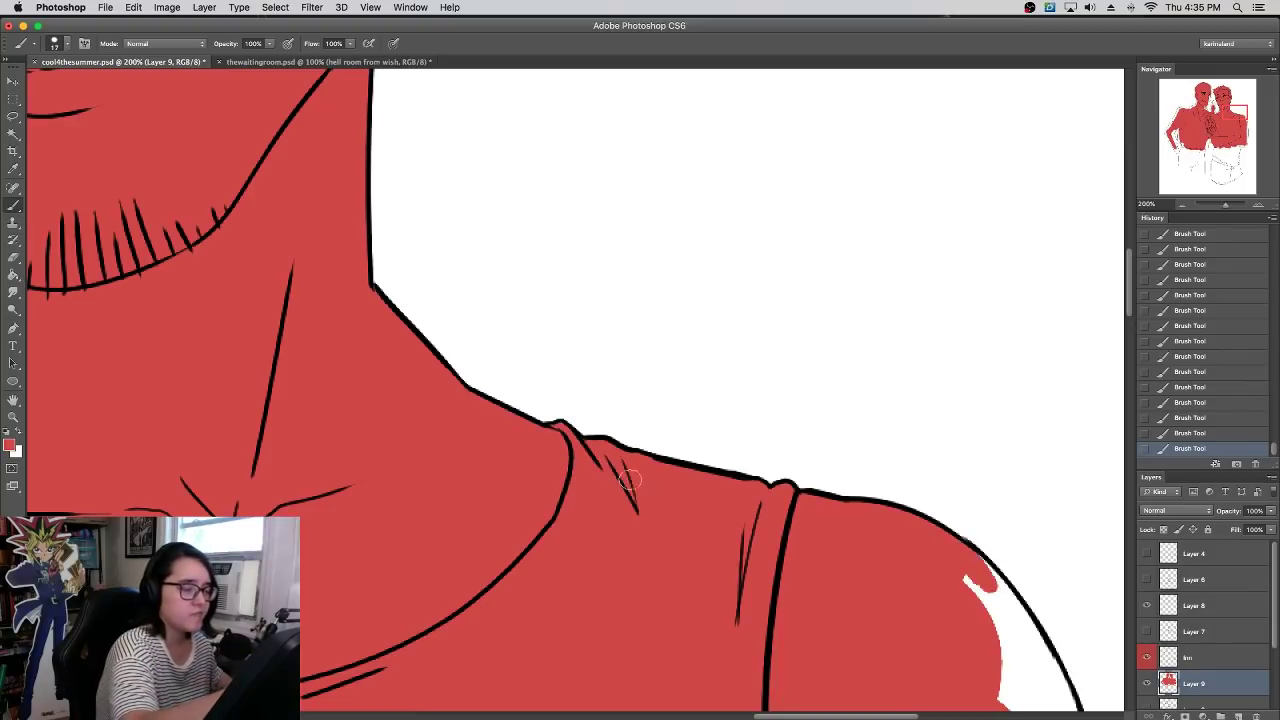
- Fill the raised hand's finger nearest the bearded man in red up to its tip, undoing the accidental layer move
scroll(628, 480, left, 5)
scroll(897, 514, down, 10)
mouse_move(803, 336)
mouse_down()
mouse_move(952, 256)
mouse_move(772, 384)
mouse_move(748, 388)
mouse_move(718, 295)
mouse_move(765, 330)
mouse_move(773, 298)
mouse_move(727, 519)
mouse_move(722, 415)
mouse_up()
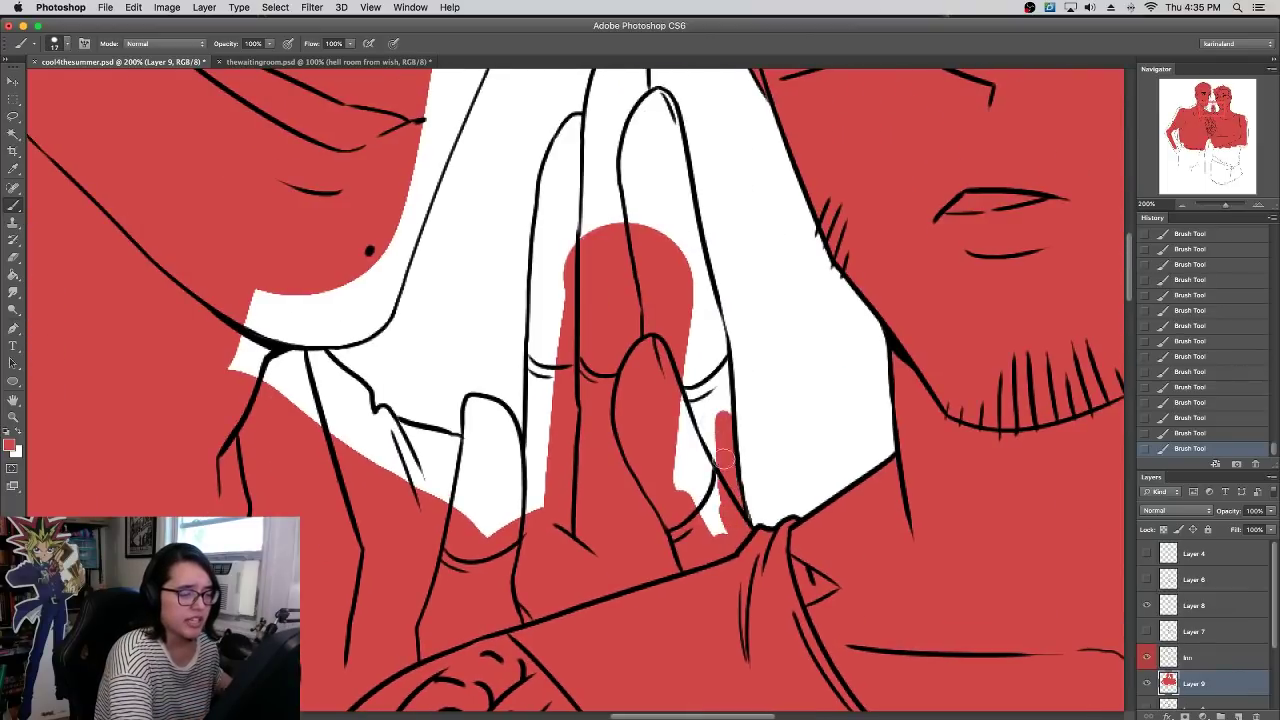
drag(722, 480, 701, 348)
drag(725, 408, 710, 331)
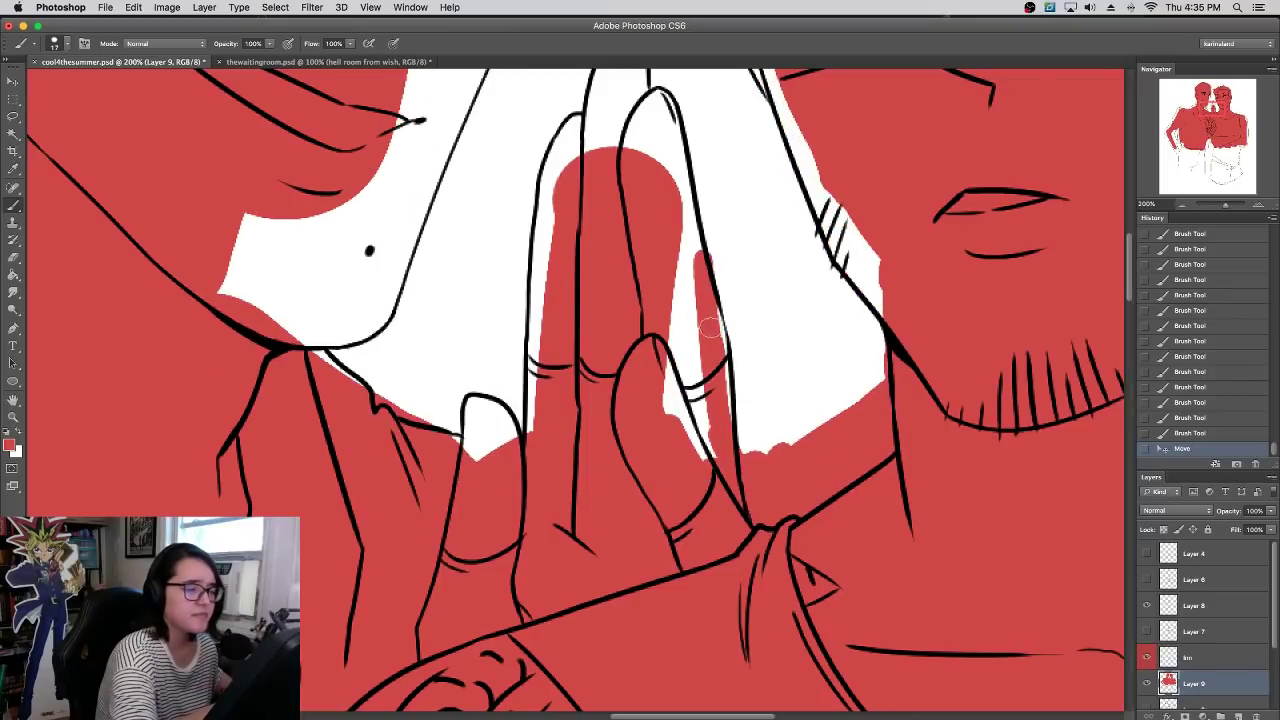
key(super+z)
mouse_move(728, 418)
mouse_down()
mouse_move(660, 100)
mouse_move(673, 283)
mouse_move(722, 551)
mouse_move(674, 467)
mouse_up()
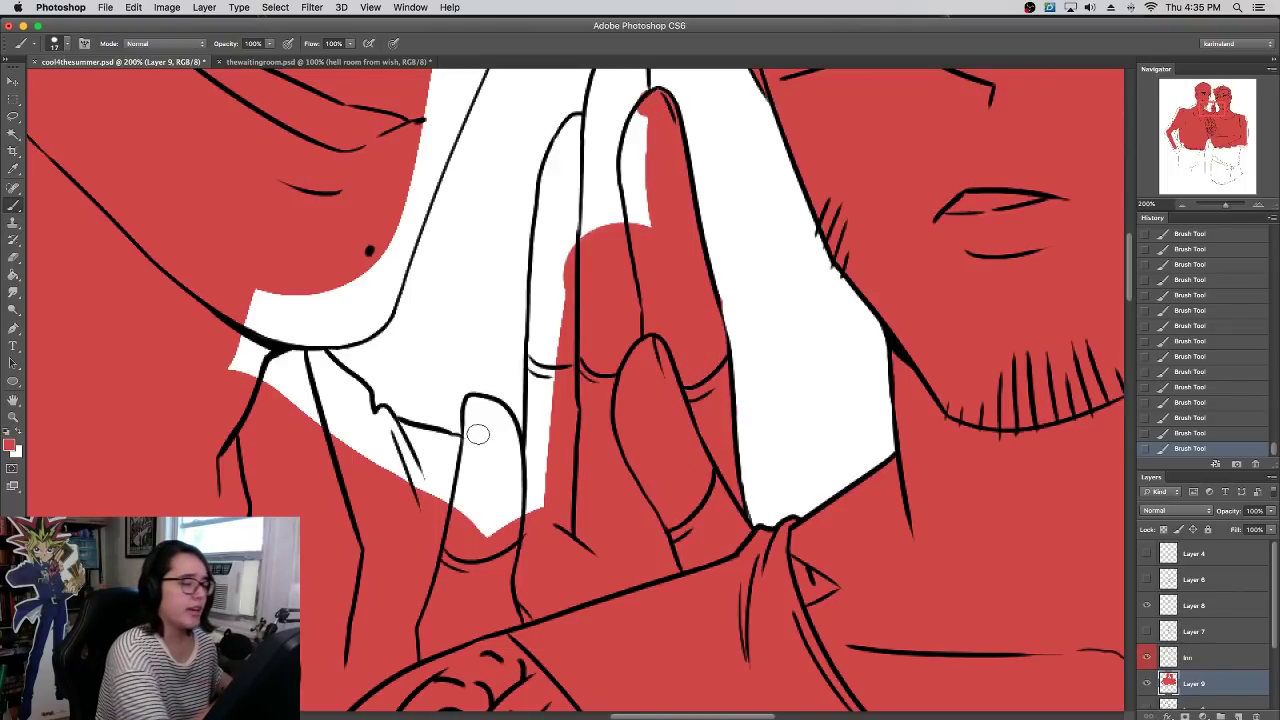
- Fill the little finger and the remaining fingers of the raised hand in red up to their tips, erasing overspill
mouse_move(477, 434)
mouse_down()
mouse_move(505, 445)
mouse_move(482, 525)
mouse_move(500, 455)
mouse_move(534, 478)
mouse_move(545, 372)
mouse_up()
key(e)
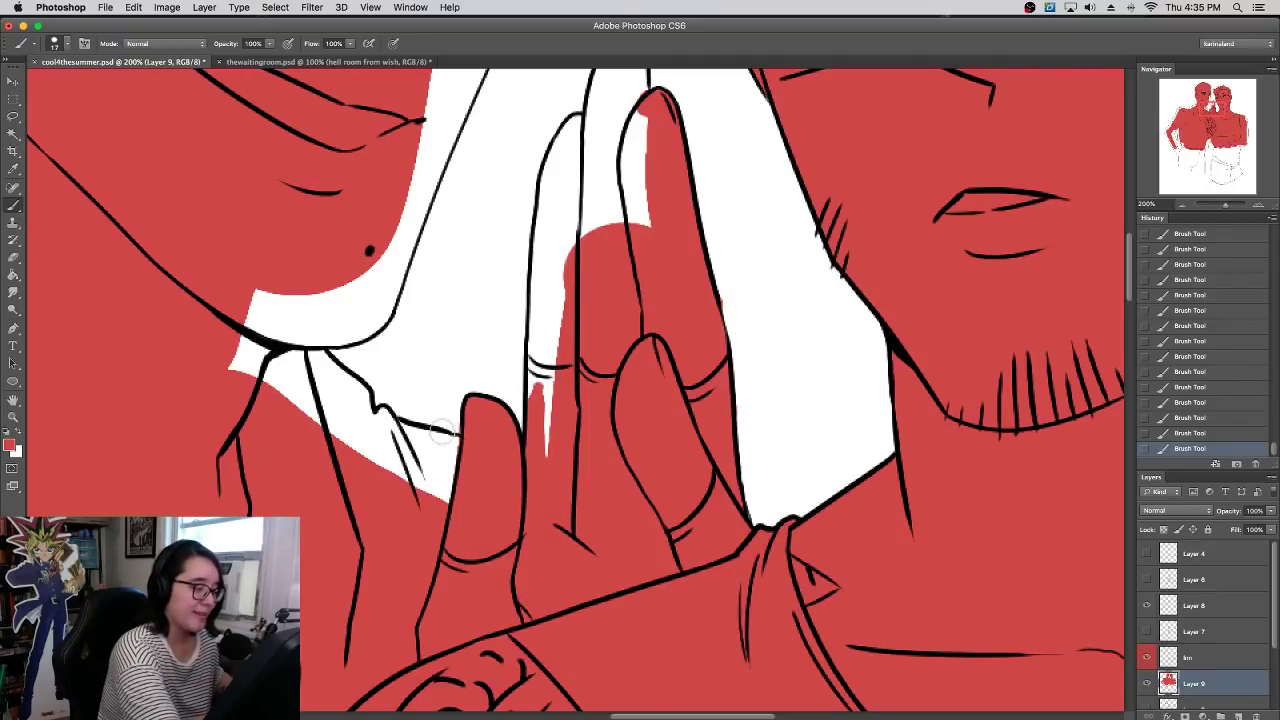
mouse_move(538, 356)
mouse_down()
mouse_move(593, 260)
mouse_move(651, 491)
mouse_move(639, 483)
mouse_up()
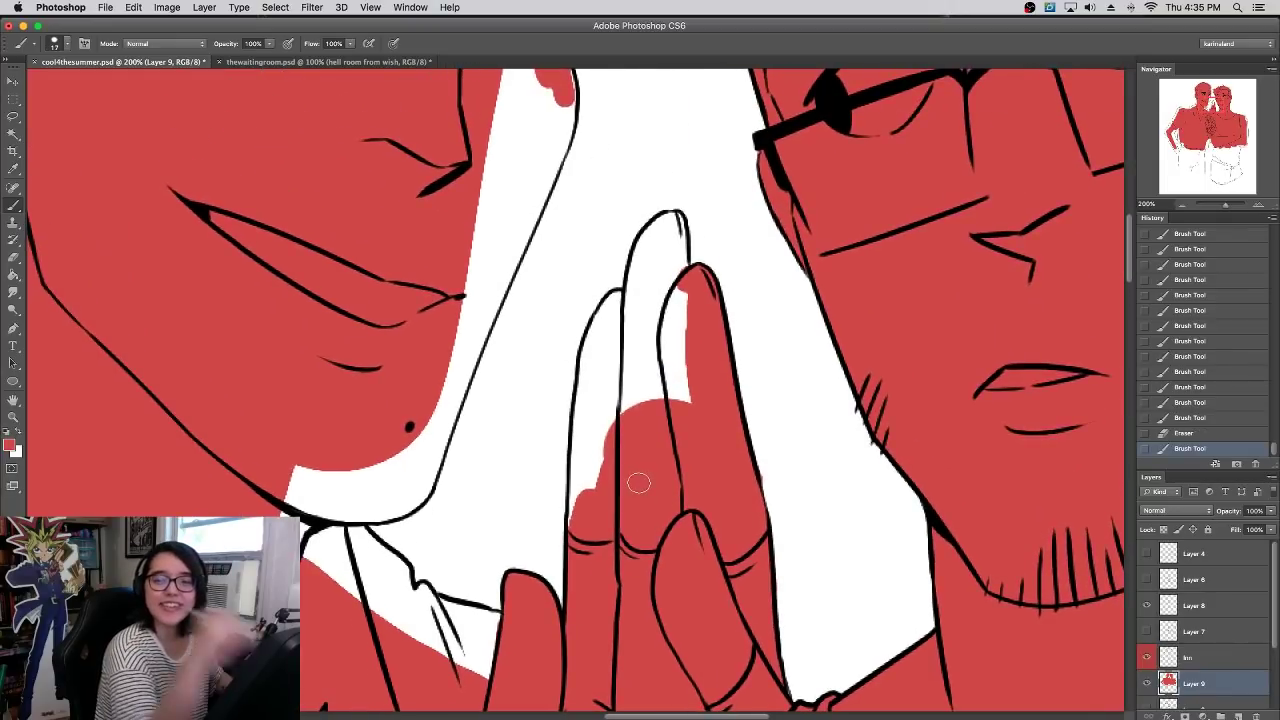
mouse_move(578, 366)
mouse_down()
mouse_move(600, 457)
mouse_move(585, 450)
mouse_up()
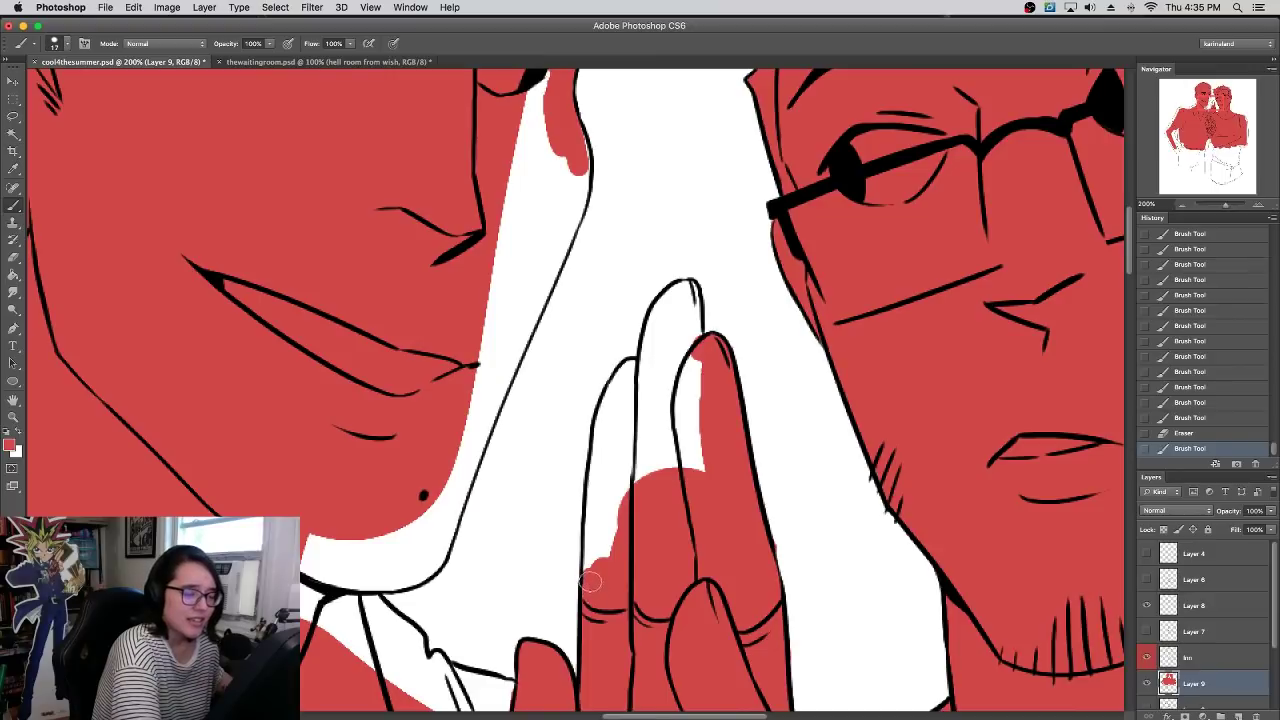
drag(592, 581, 608, 445)
mouse_move(618, 541)
mouse_down()
mouse_move(607, 422)
mouse_move(632, 370)
mouse_move(608, 549)
mouse_move(598, 540)
mouse_up()
mouse_move(645, 370)
mouse_down()
mouse_move(685, 485)
mouse_move(700, 371)
mouse_move(701, 400)
mouse_move(669, 349)
mouse_move(653, 349)
mouse_move(687, 286)
mouse_move(691, 360)
mouse_move(690, 326)
mouse_move(660, 393)
mouse_move(663, 344)
mouse_up()
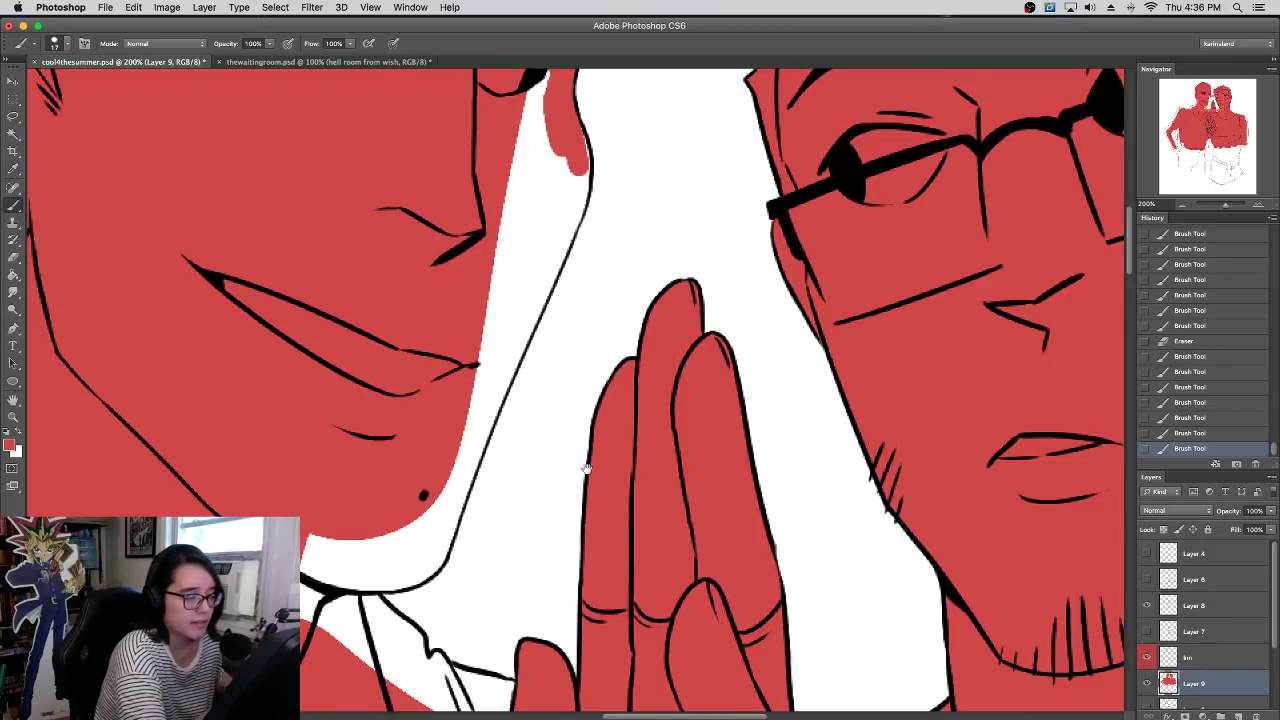
- Paint a red edge along the smiling man's far collar and shoulder and along the underside of his chin
drag(586, 468, 700, 271)
mouse_move(455, 400)
mouse_down()
mouse_move(514, 477)
mouse_move(511, 449)
mouse_move(532, 476)
mouse_move(592, 490)
mouse_up()
drag(525, 443, 674, 472)
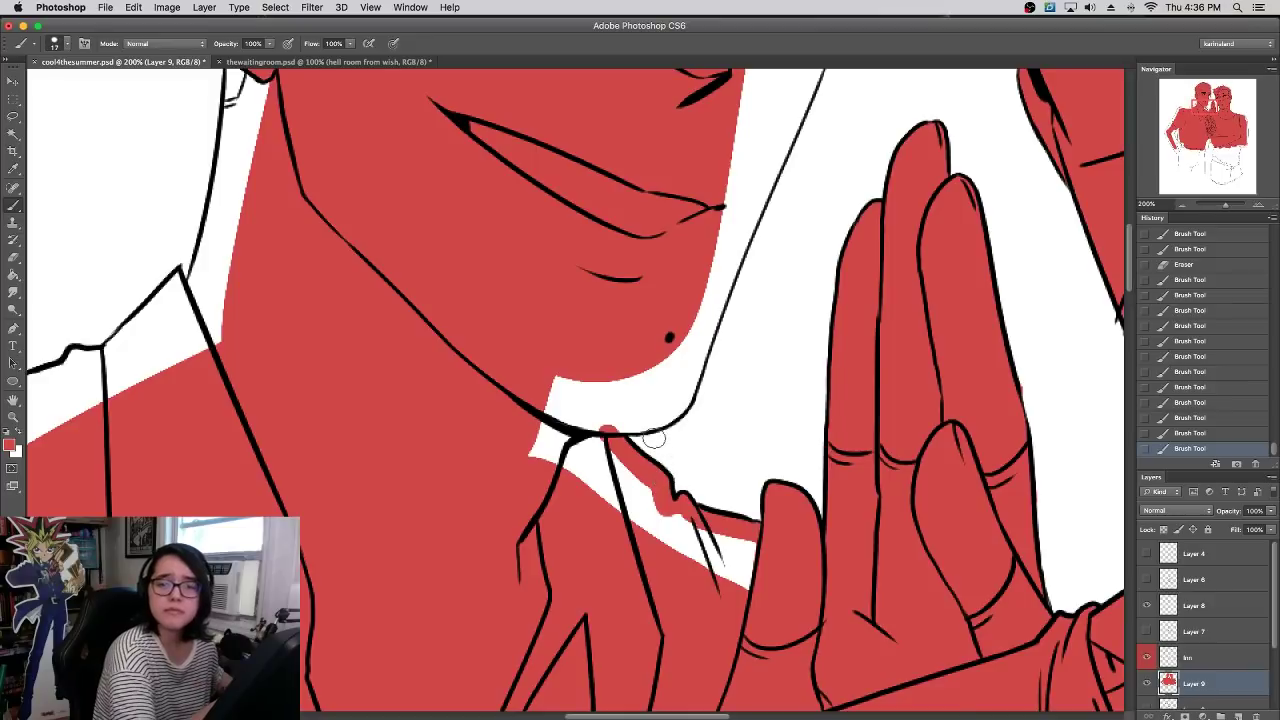
mouse_move(614, 428)
mouse_down()
mouse_move(672, 400)
mouse_move(644, 422)
mouse_move(674, 366)
mouse_up()
key(super+z)
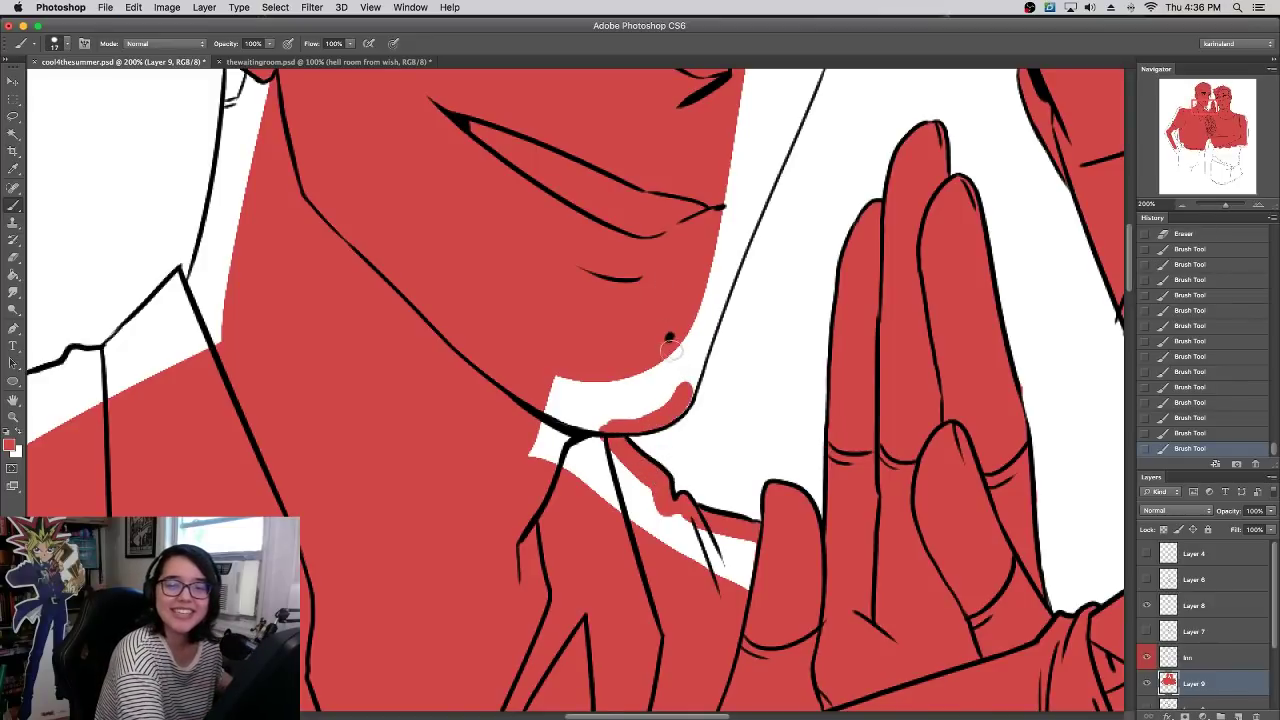
mouse_move(699, 348)
mouse_down()
mouse_move(682, 395)
mouse_move(722, 274)
mouse_move(615, 474)
mouse_move(669, 380)
mouse_up()
key(super+z)
drag(632, 495, 683, 361)
key(super+z)
mouse_move(641, 471)
mouse_down()
mouse_move(705, 268)
mouse_move(636, 475)
mouse_move(686, 333)
mouse_up()
key(super+z)
key(super+z)
- Paint a red edge inside the smiling man's face outline from the chin up to the far cheek
drag(643, 469, 677, 347)
drag(666, 402, 717, 272)
drag(697, 318, 736, 218)
mouse_move(690, 330)
mouse_down()
mouse_move(729, 211)
mouse_move(739, 224)
mouse_move(741, 157)
mouse_move(746, 202)
mouse_move(728, 100)
mouse_up()
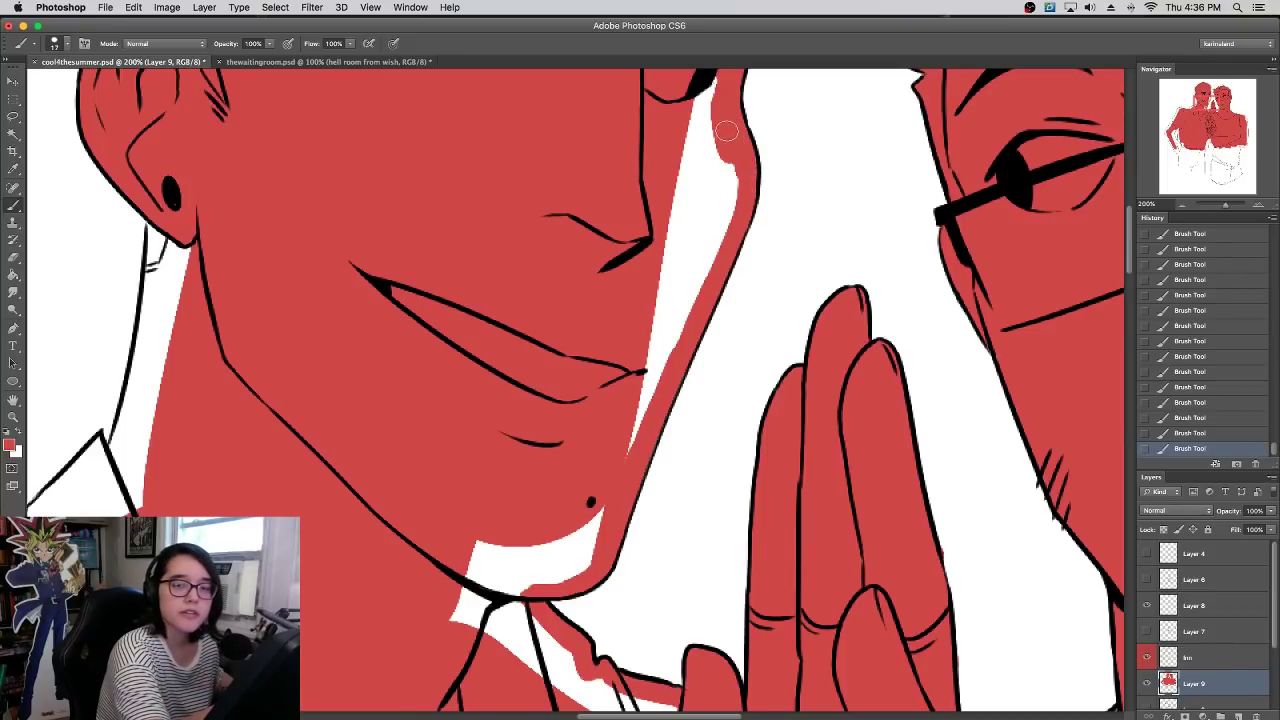
- Enlarge the brush to 33 px and fill the white gaps in the smiling man's cheek, chin and far collar
right_click(540, 437)
drag(571, 415, 579, 416)
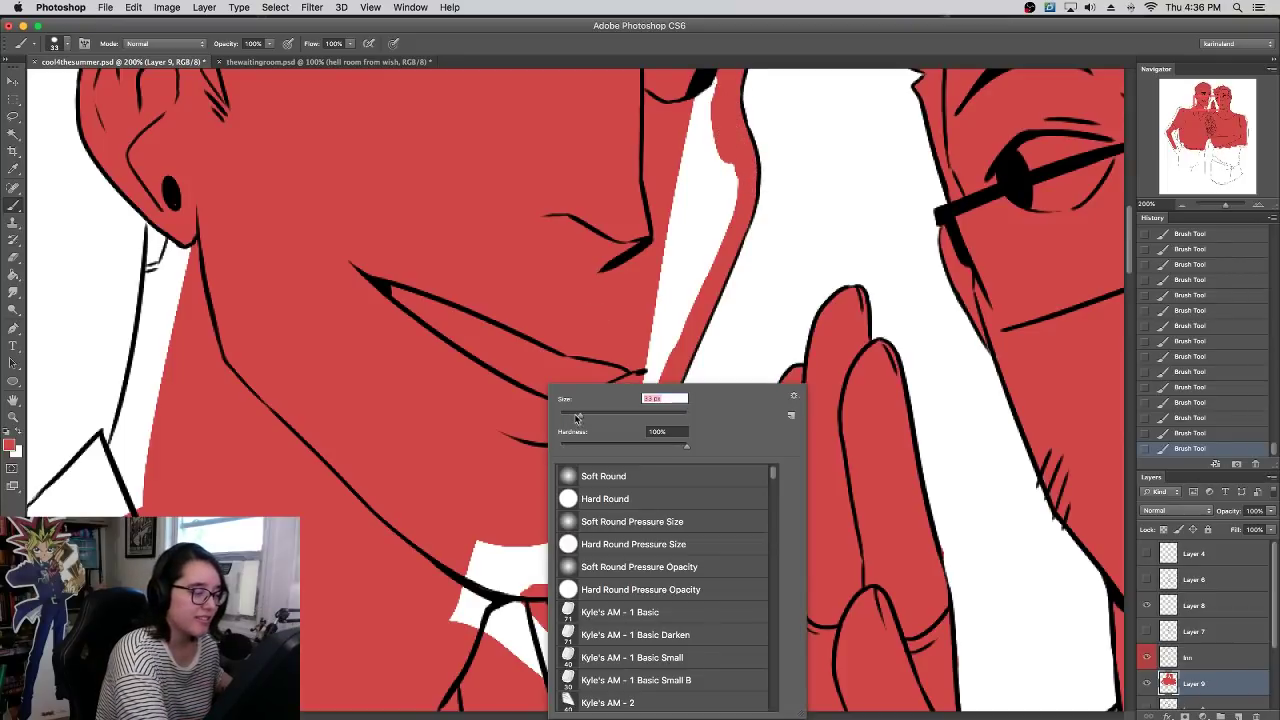
mouse_move(480, 527)
mouse_down()
mouse_move(458, 577)
mouse_move(507, 648)
mouse_move(565, 679)
mouse_move(486, 577)
mouse_move(567, 538)
mouse_move(630, 381)
mouse_move(632, 419)
mouse_move(700, 121)
mouse_move(725, 202)
mouse_move(708, 69)
mouse_move(671, 202)
mouse_up()
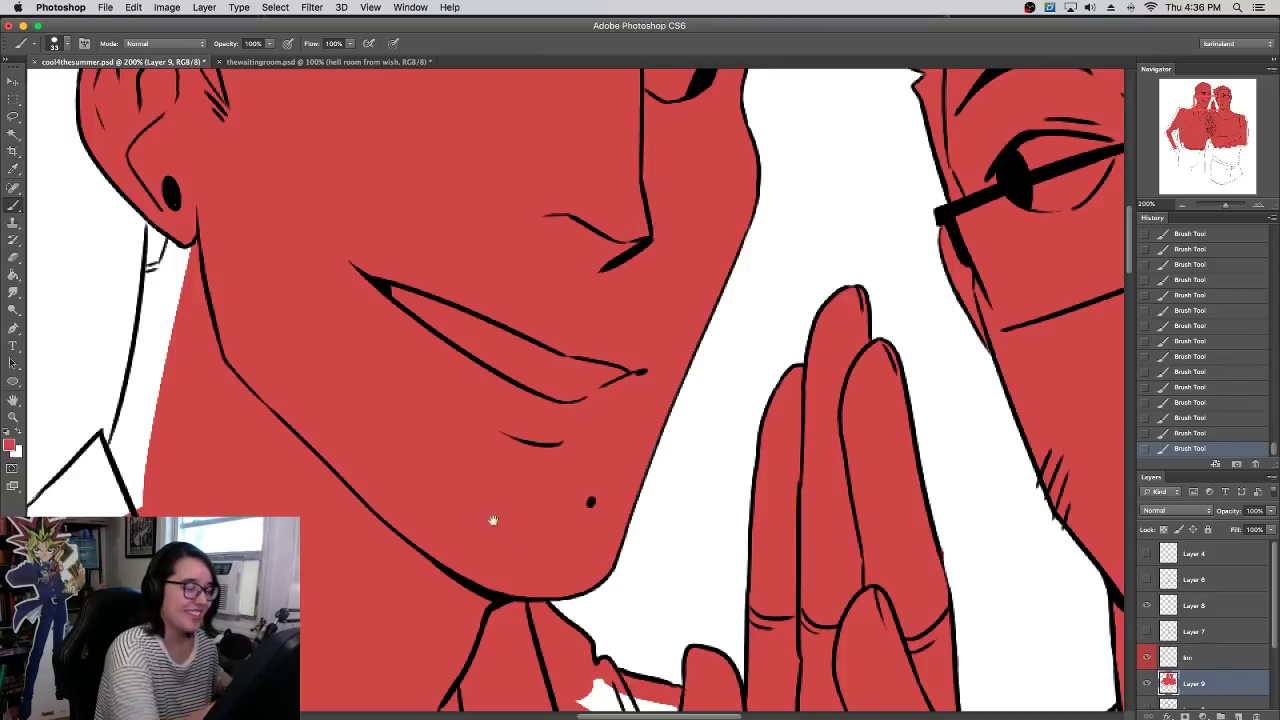
drag(511, 540, 469, 297)
mouse_move(552, 444)
mouse_down()
mouse_move(574, 474)
mouse_move(632, 486)
mouse_move(612, 500)
mouse_up()
- Fill the back of the smiling man's neck in red from the collar up to the earlobe
drag(679, 431, 1040, 549)
drag(820, 401, 845, 430)
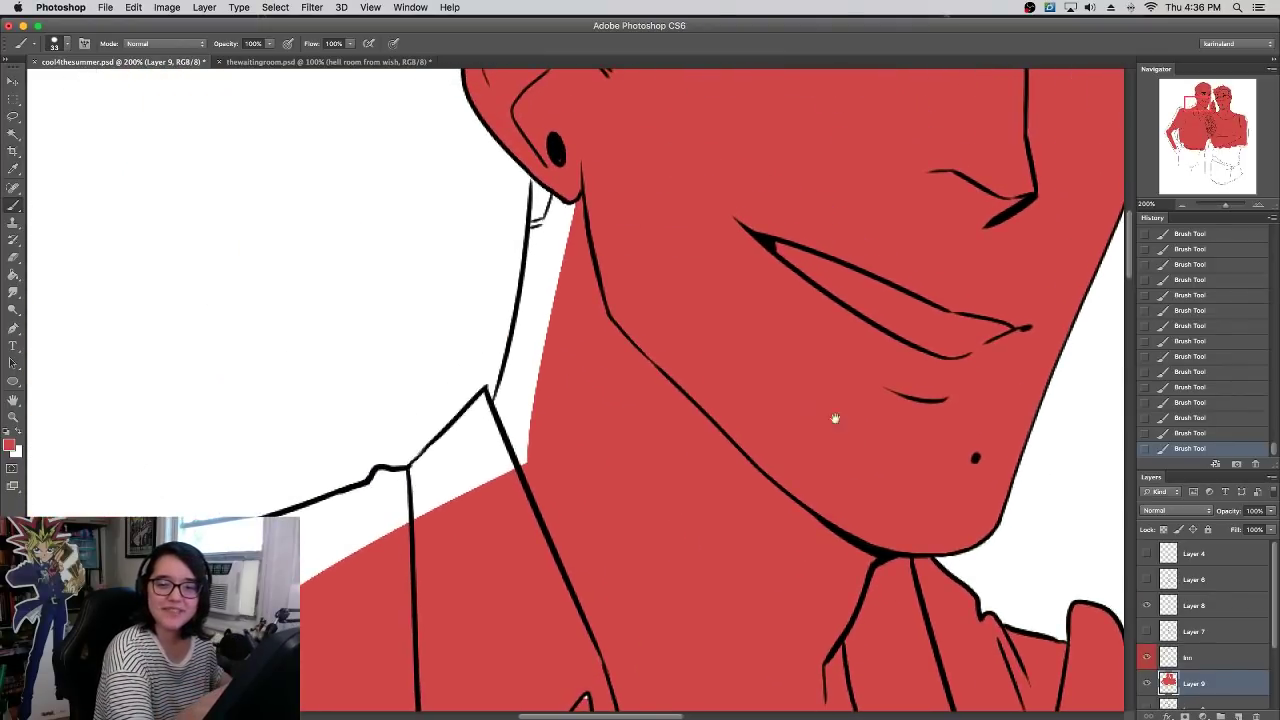
drag(752, 403, 804, 431)
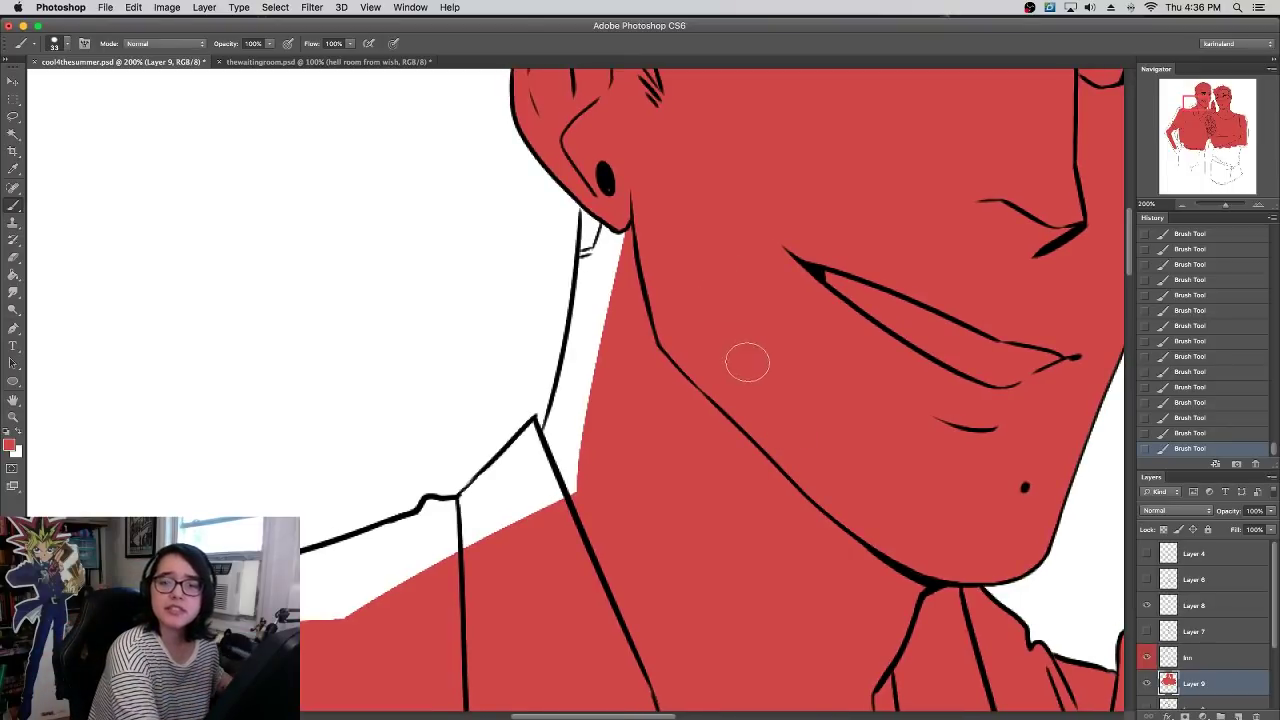
drag(556, 488, 600, 238)
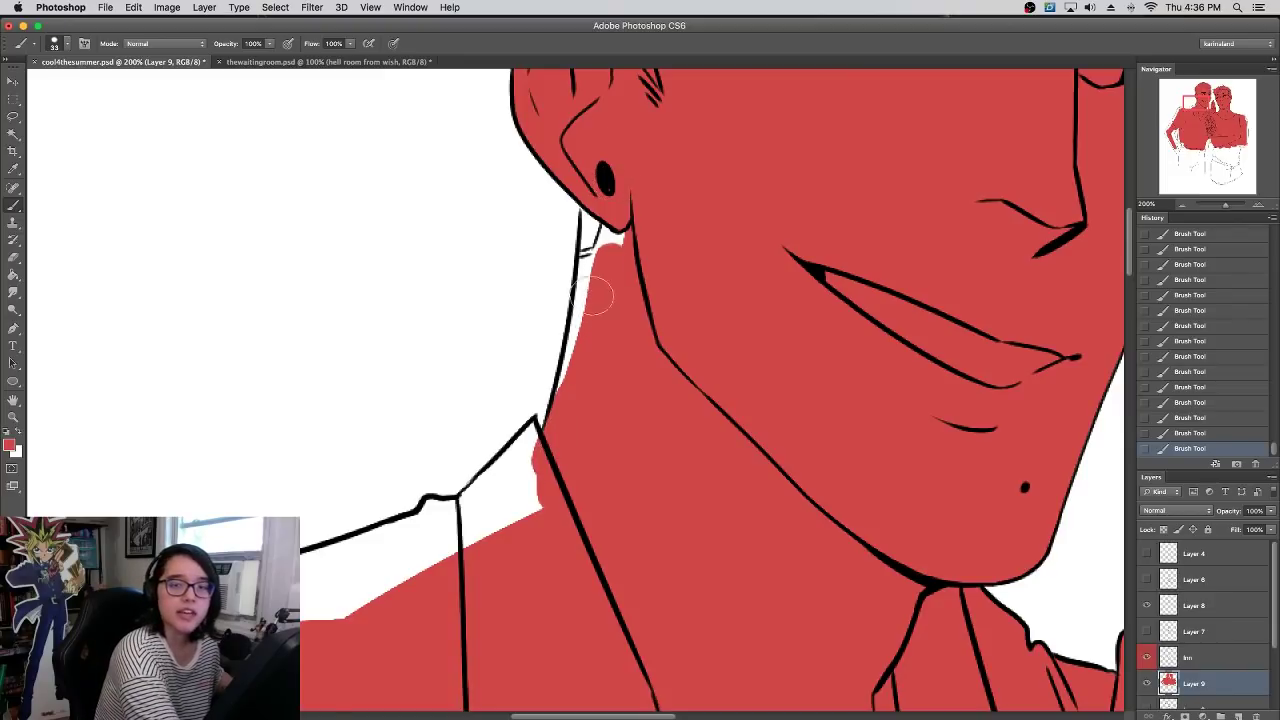
drag(566, 408, 600, 246)
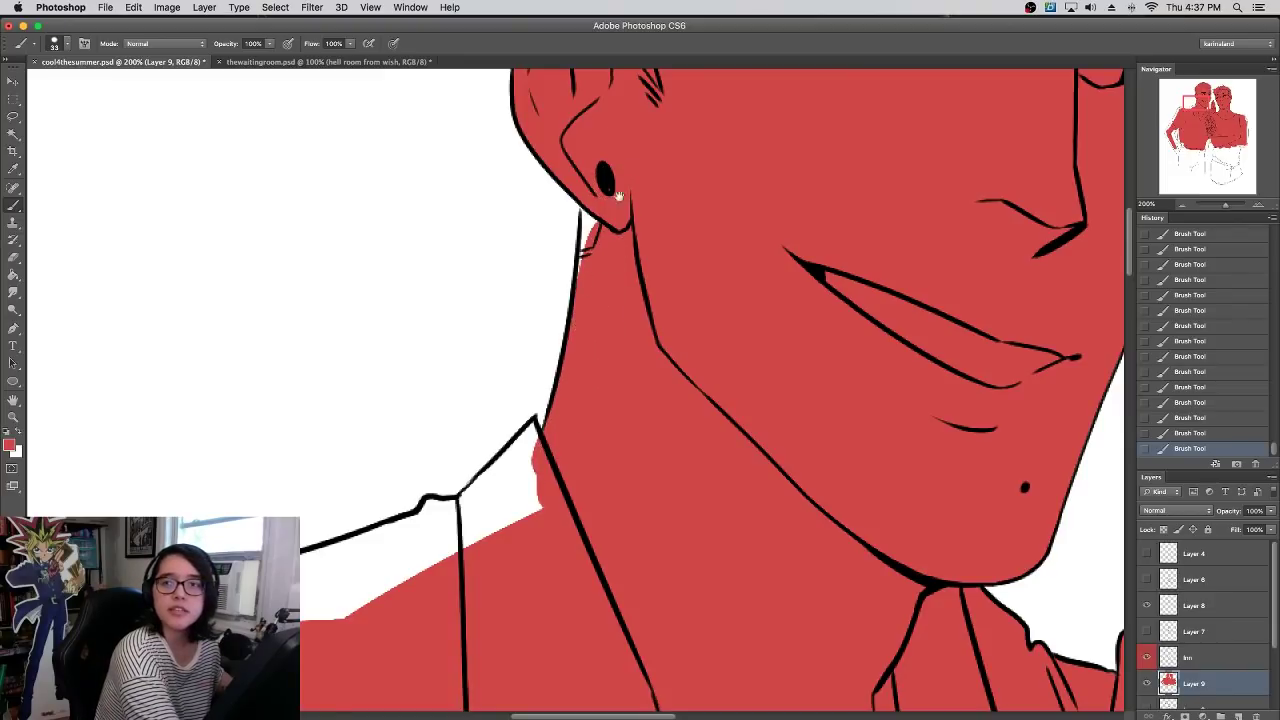
- Zoom out to 100% and fill the smiling man's back collar, shoulder top and outer upper sleeve in red
scroll(600, 240, up, 5)
drag(697, 310, 643, 629)
drag(730, 464, 445, 124)
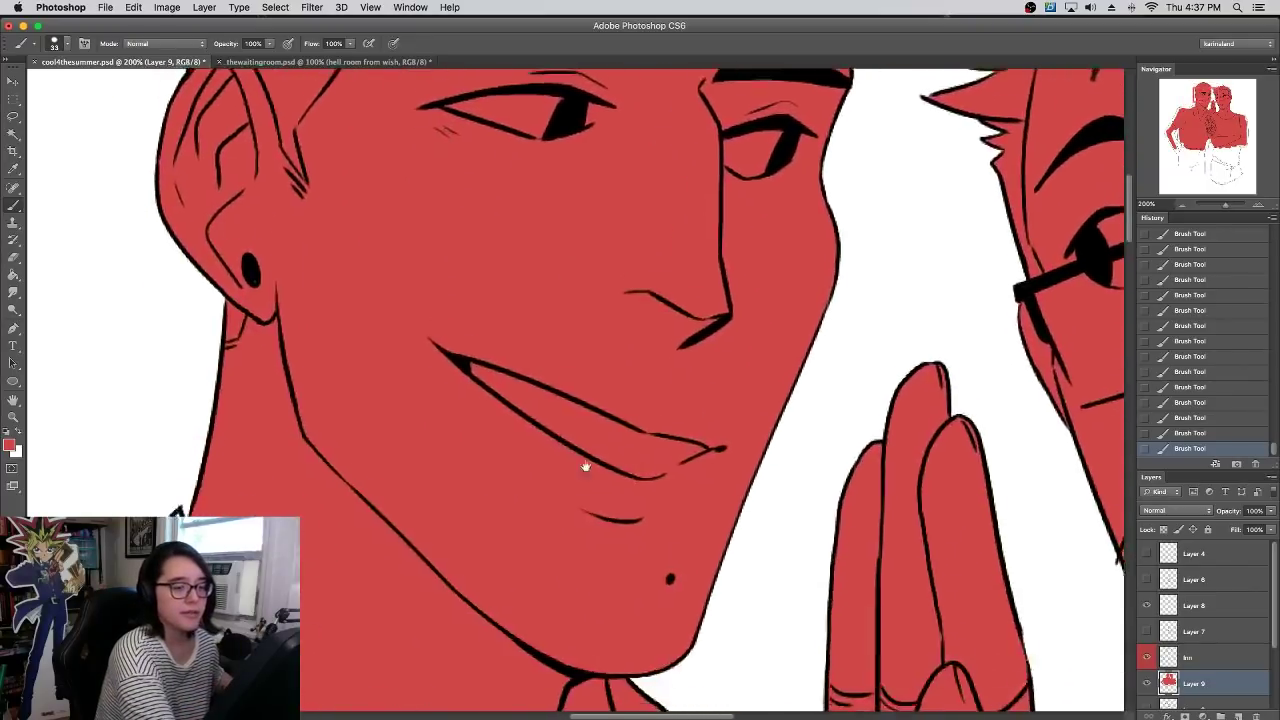
drag(585, 467, 601, 317)
key(super+minus)
drag(724, 434, 698, 343)
drag(690, 395, 743, 339)
drag(625, 386, 733, 349)
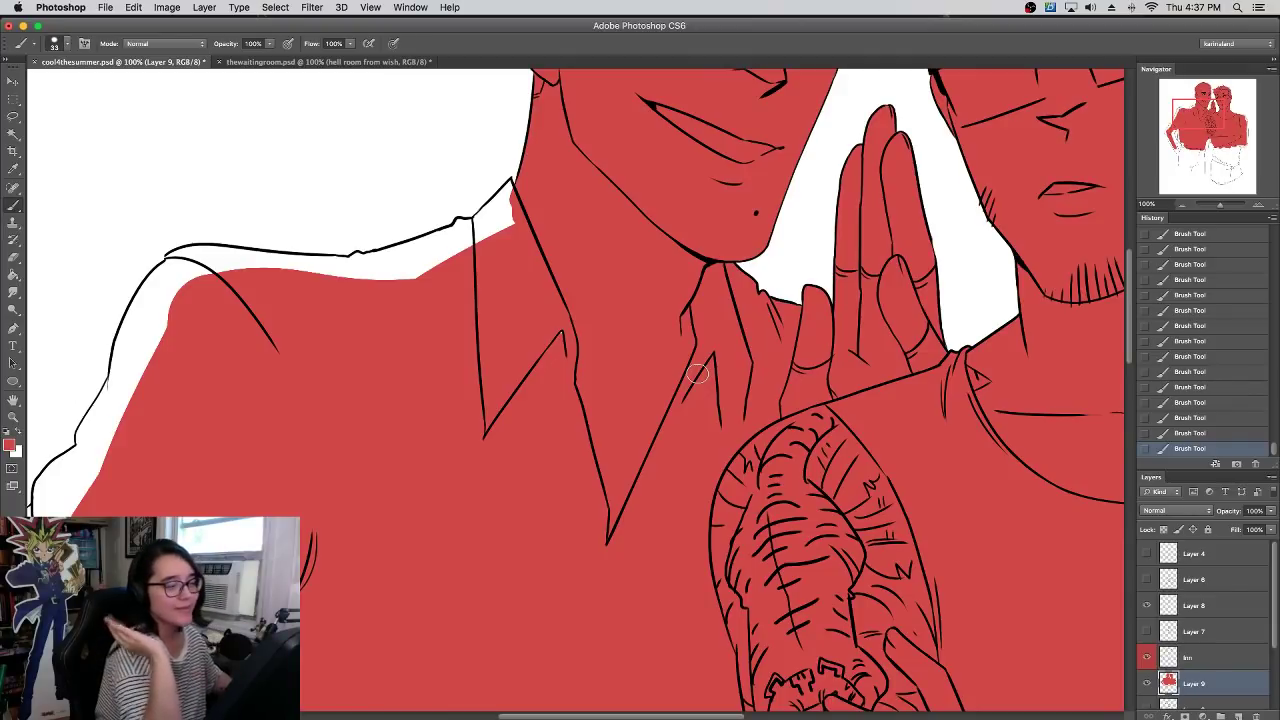
mouse_move(580, 279)
mouse_down()
mouse_move(614, 311)
mouse_move(754, 361)
mouse_up()
mouse_move(606, 354)
mouse_down()
mouse_move(675, 310)
mouse_move(584, 357)
mouse_move(680, 298)
mouse_up()
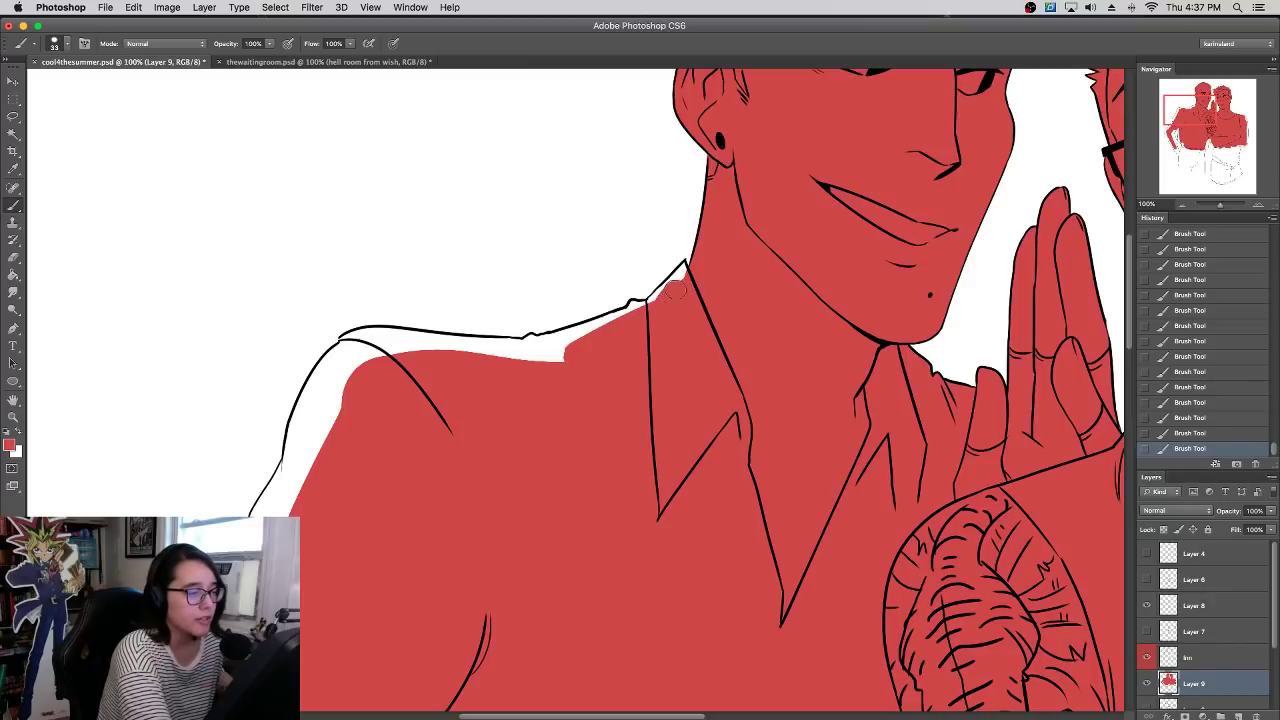
mouse_move(348, 356)
mouse_down()
mouse_move(548, 356)
mouse_move(656, 322)
mouse_up()
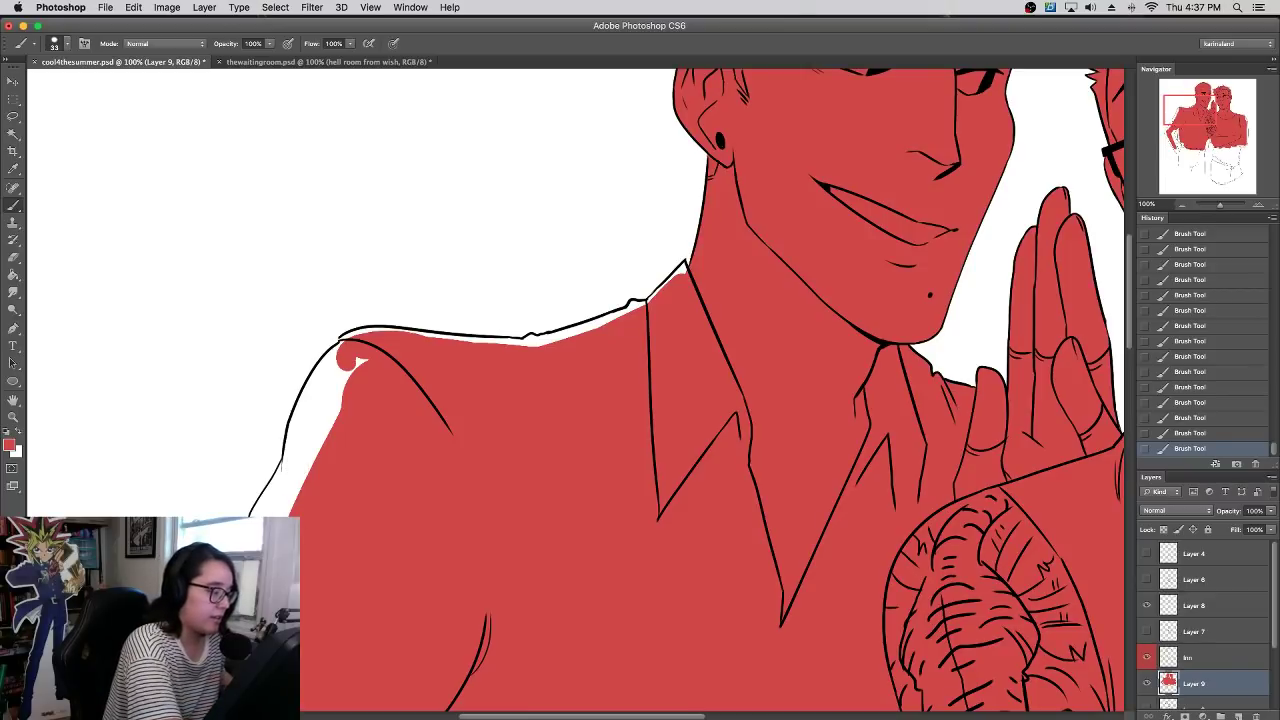
mouse_move(280, 512)
mouse_down()
mouse_move(311, 461)
mouse_move(279, 510)
mouse_move(350, 361)
mouse_move(319, 406)
mouse_move(302, 458)
mouse_move(346, 357)
mouse_move(336, 378)
mouse_move(366, 358)
mouse_up()
- Fill the smiling man's sleeve cuff and the arm below it in red out towards the elbow
drag(557, 452, 807, 166)
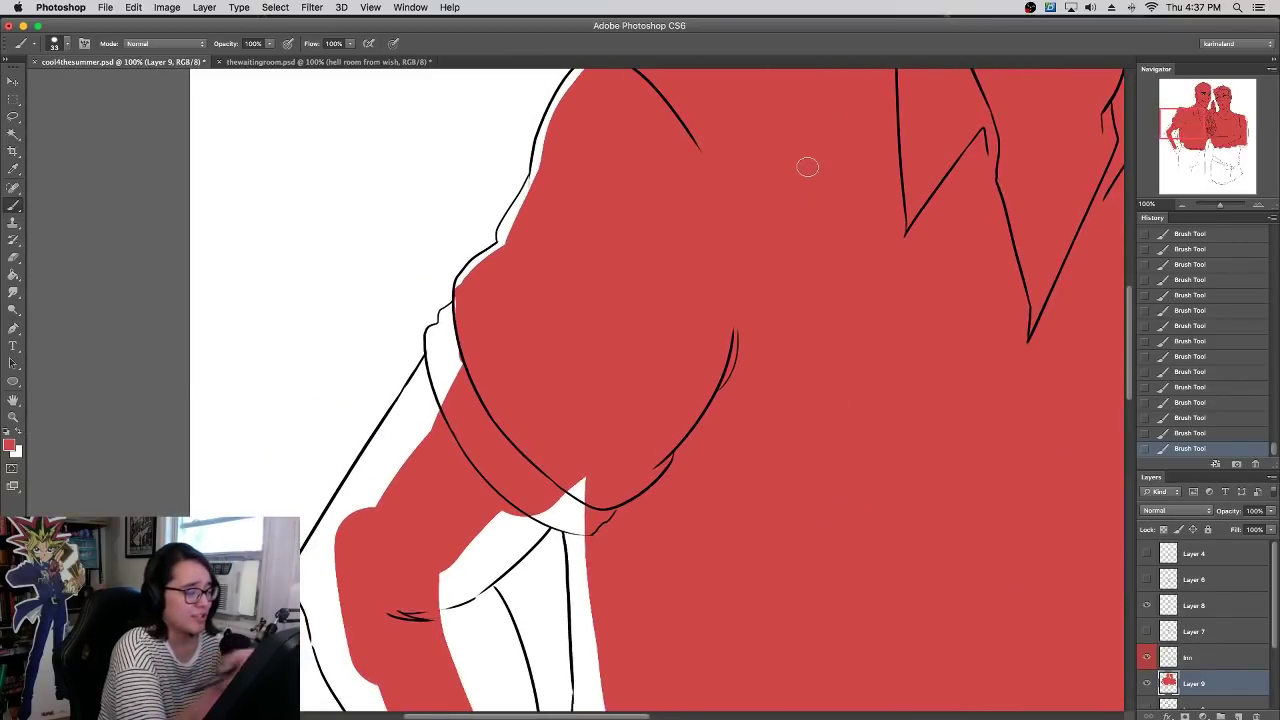
mouse_move(314, 560)
mouse_down()
mouse_move(367, 481)
mouse_move(319, 563)
mouse_move(478, 363)
mouse_move(443, 405)
mouse_move(414, 385)
mouse_move(392, 447)
mouse_move(472, 295)
mouse_up()
mouse_move(438, 576)
mouse_down()
mouse_move(551, 496)
mouse_move(508, 508)
mouse_move(483, 530)
mouse_move(585, 478)
mouse_up()
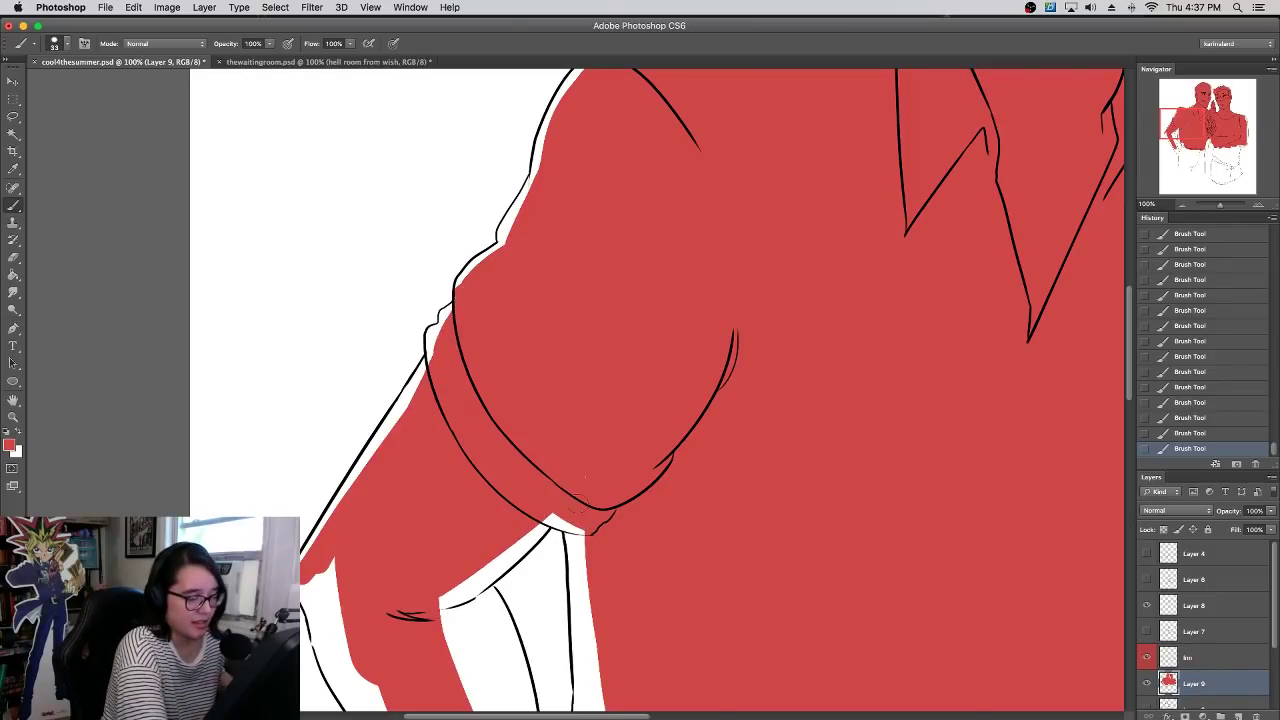
- Fill the side of the smiling man's torso beside the bent arm and the arm's inner edge in red
scroll(618, 453, down, 3)
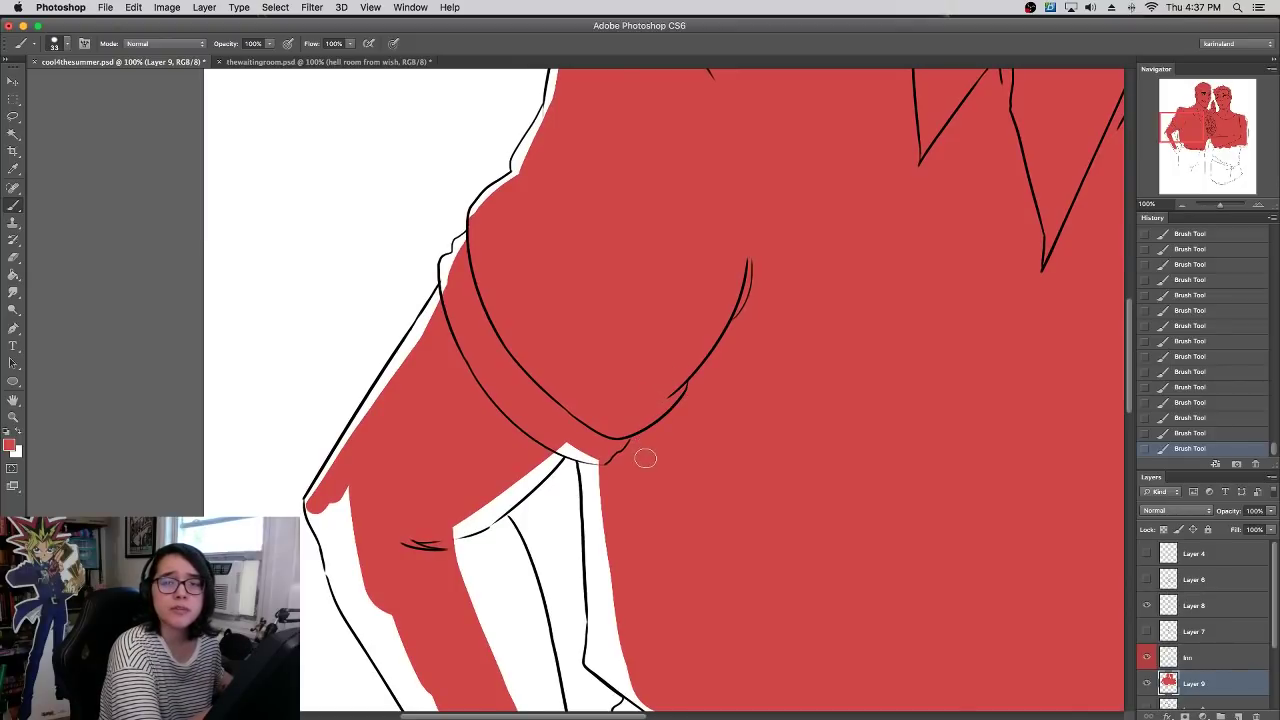
mouse_move(602, 655)
mouse_down()
mouse_move(592, 494)
mouse_move(613, 630)
mouse_move(657, 698)
mouse_move(600, 628)
mouse_up()
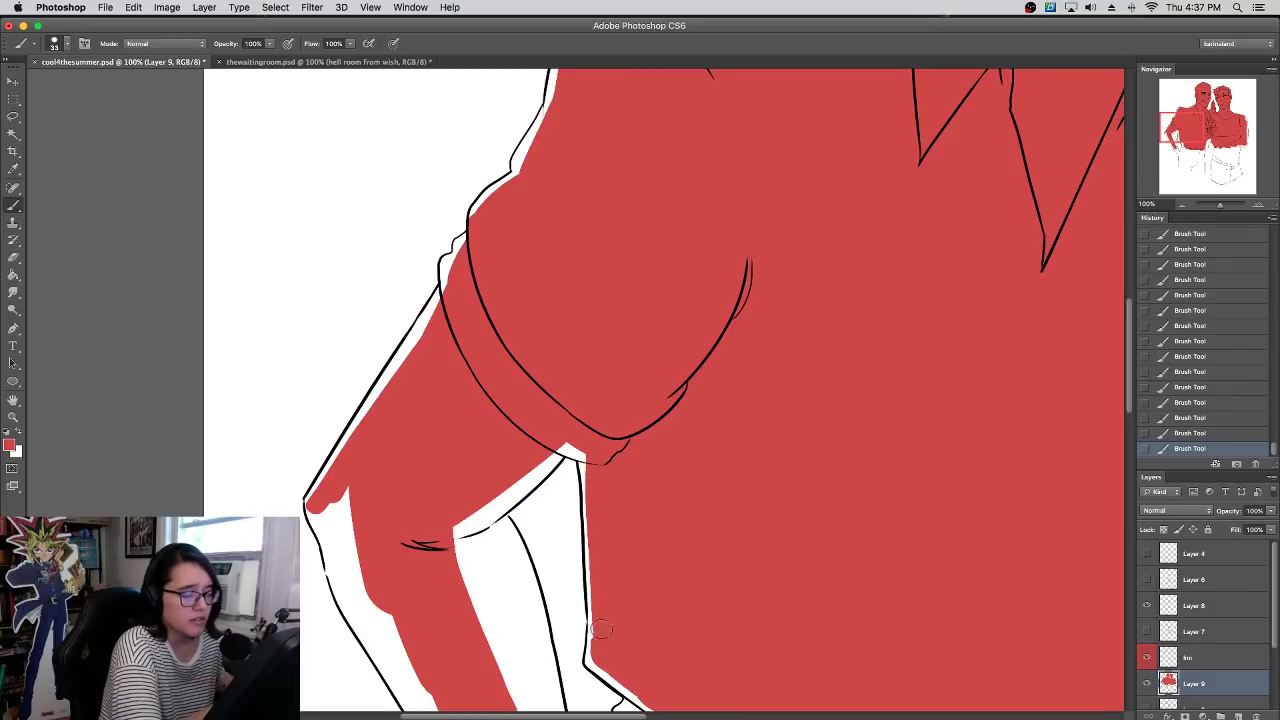
mouse_move(456, 529)
mouse_down()
mouse_move(529, 444)
mouse_move(517, 480)
mouse_move(586, 447)
mouse_up()
- Fill the remaining slivers along the smiling man's upper sleeve, shoulder and collar outline, reducing the brush to 20 px
drag(563, 397, 568, 617)
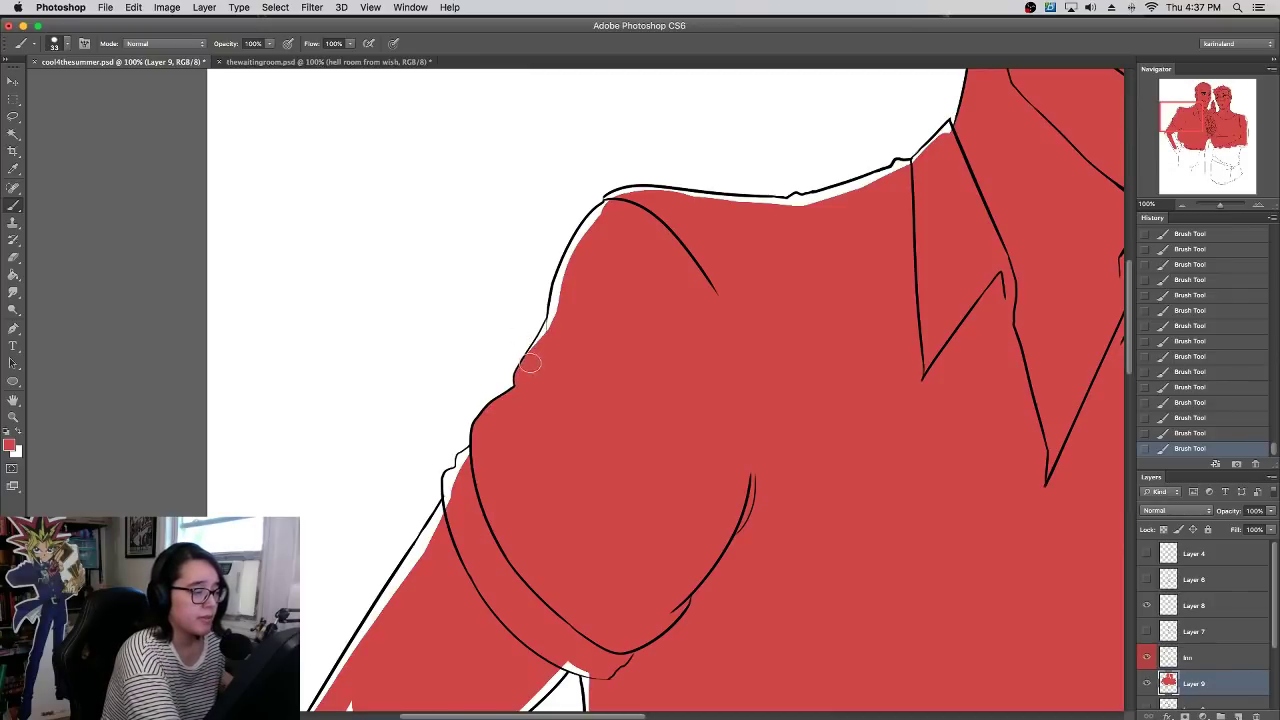
mouse_move(566, 309)
mouse_down()
mouse_move(534, 360)
mouse_move(601, 217)
mouse_move(594, 226)
mouse_move(622, 195)
mouse_move(678, 193)
mouse_up()
right_click(662, 185)
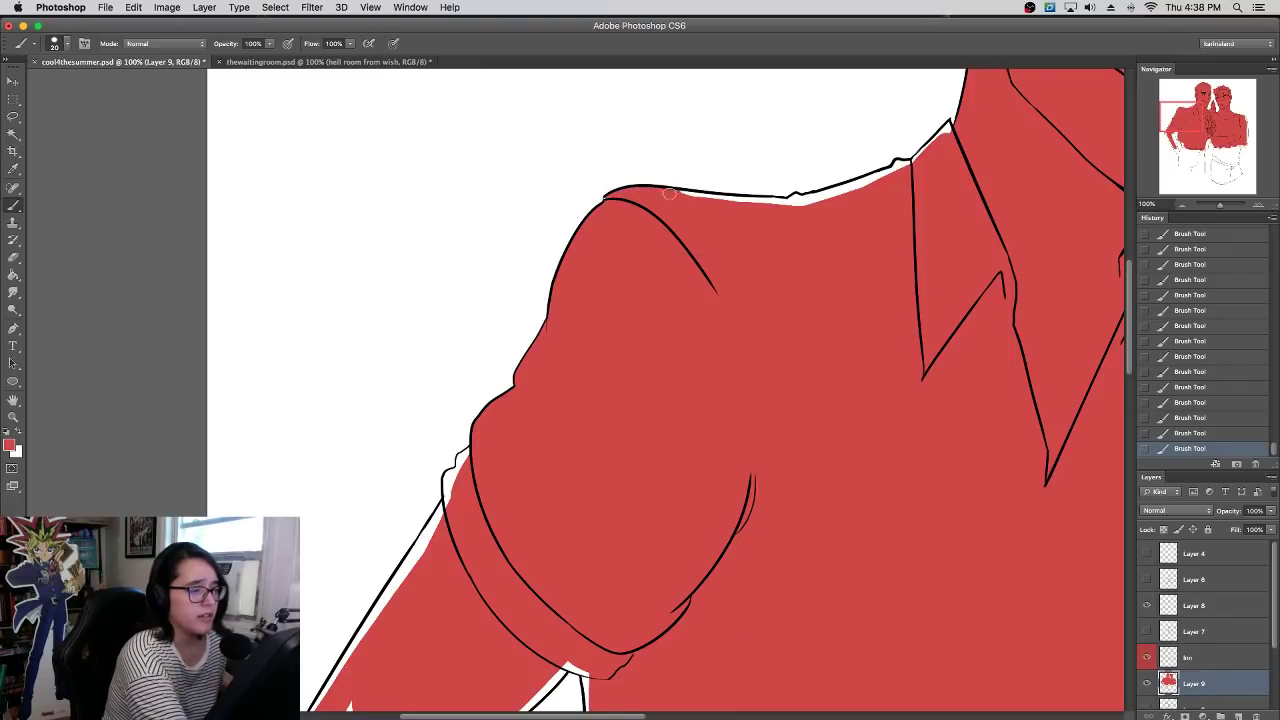
drag(680, 191, 804, 200)
key(super+z)
mouse_move(720, 197)
mouse_down()
mouse_move(815, 193)
mouse_move(792, 200)
mouse_move(869, 182)
mouse_move(830, 196)
mouse_move(905, 160)
mouse_up()
key(super+z)
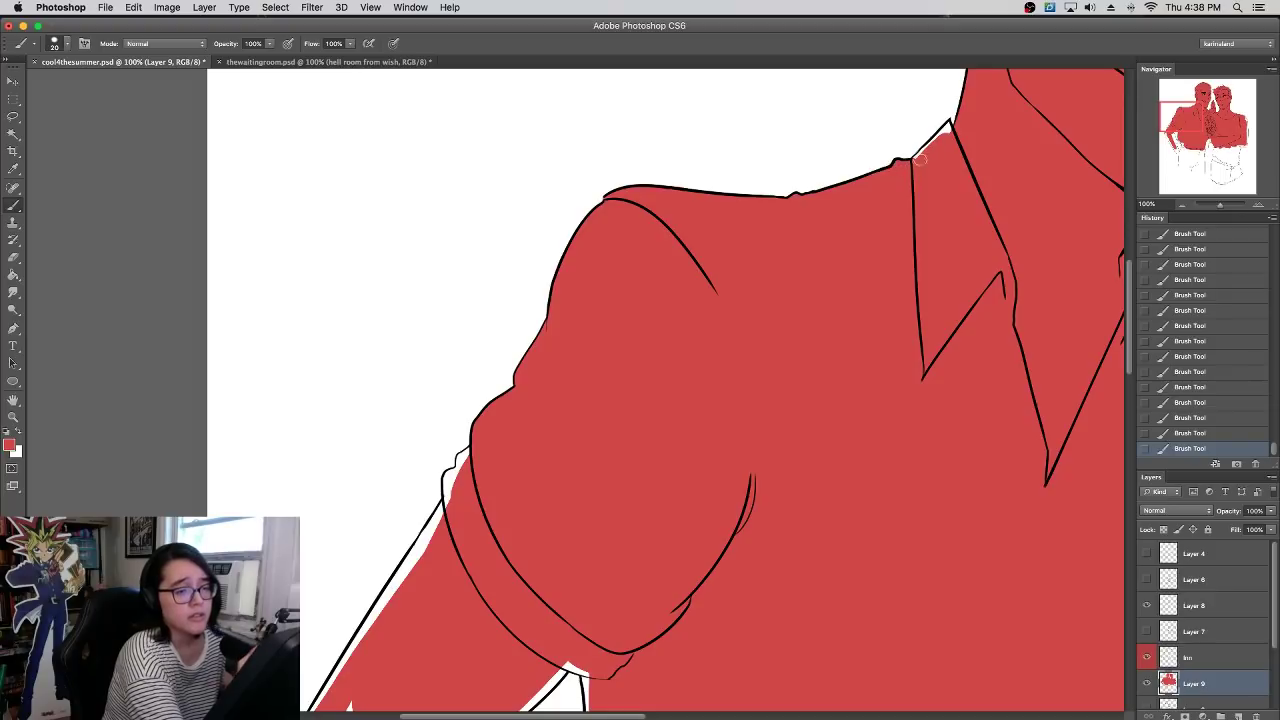
drag(927, 149, 950, 127)
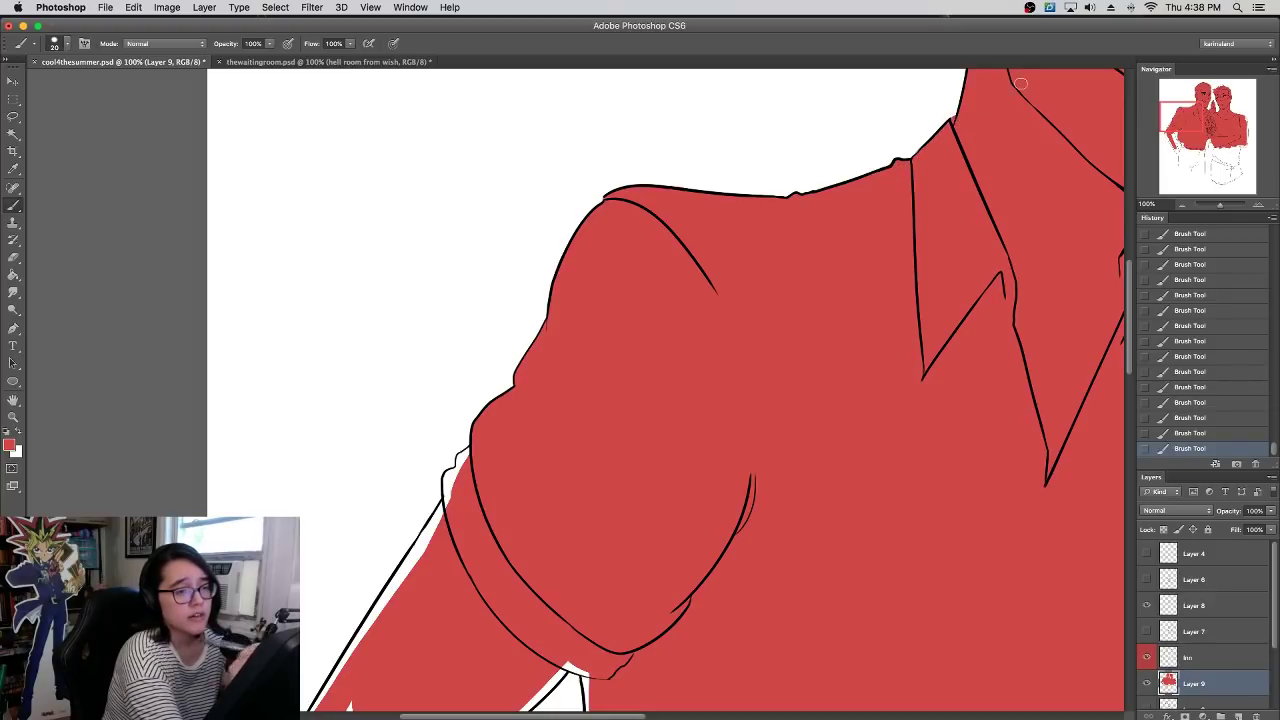
- Fill the smiling man's sleeve cuff corner and the outer edge of his bent arm in red around the elbow
scroll(760, 180, down, 5)
scroll(760, 180, left, 3)
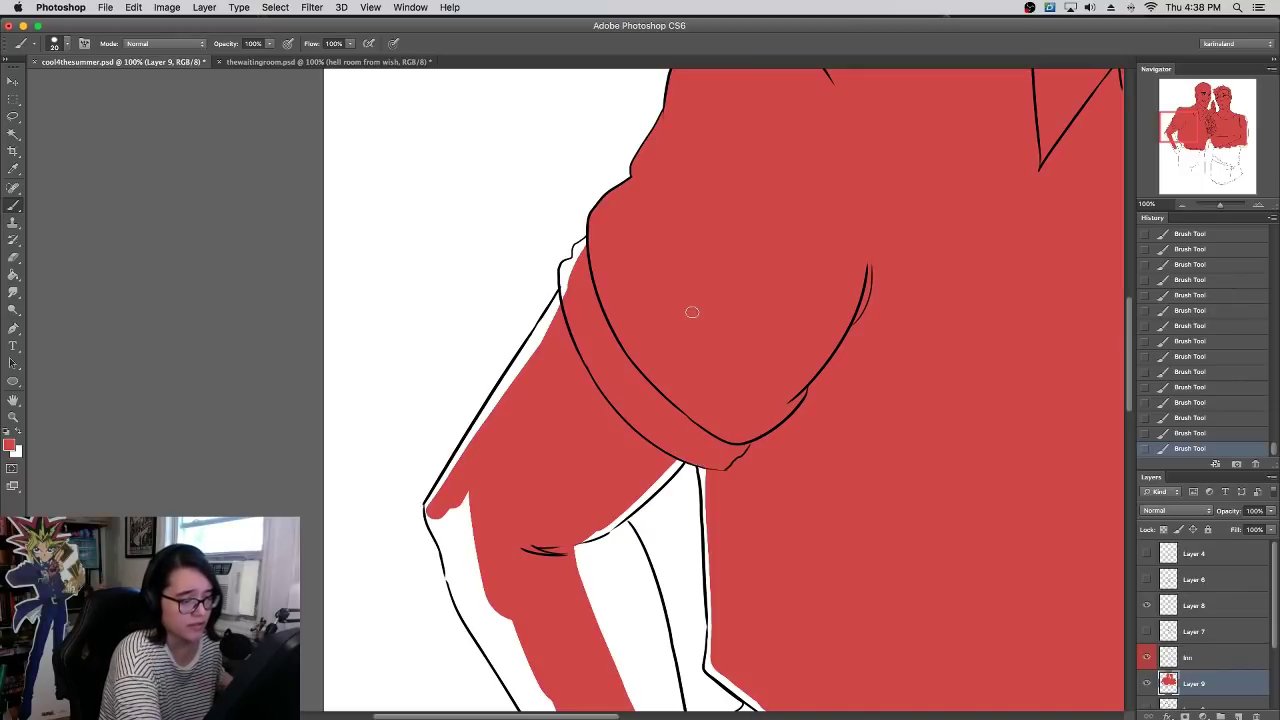
drag(566, 305, 566, 292)
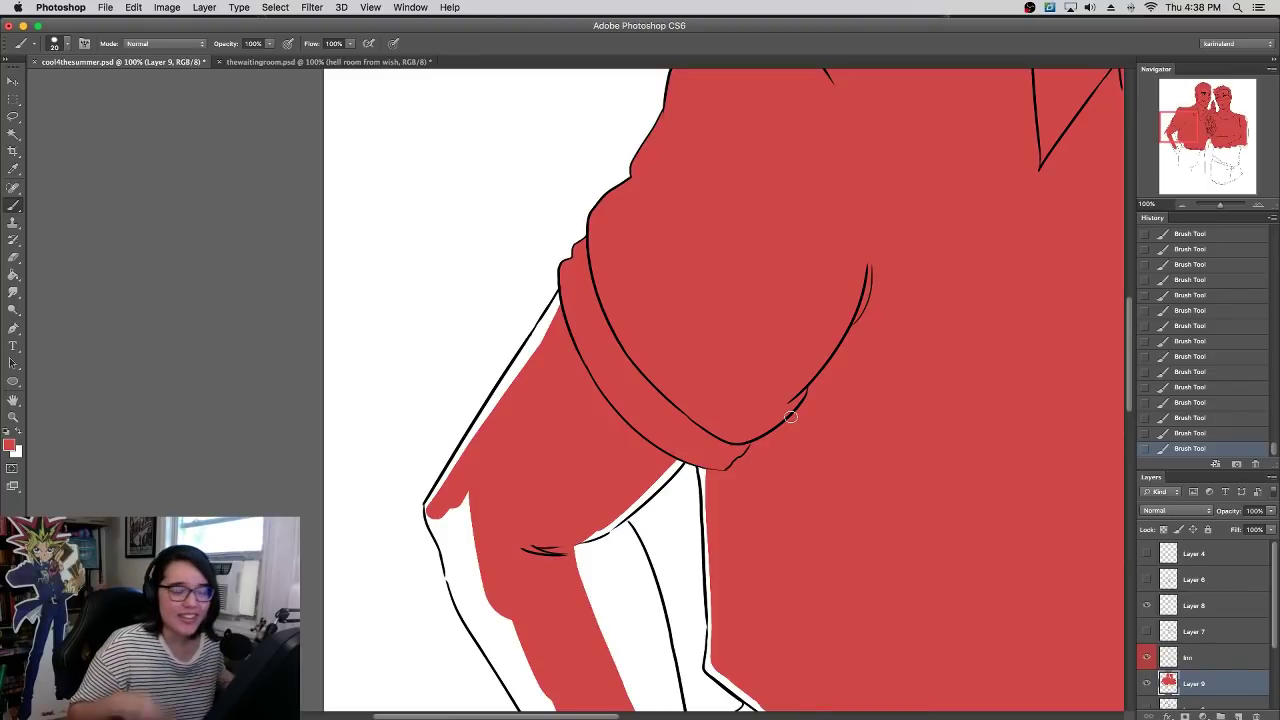
mouse_move(439, 549)
mouse_down()
mouse_move(462, 604)
mouse_move(435, 515)
mouse_move(477, 420)
mouse_up()
drag(515, 378, 570, 265)
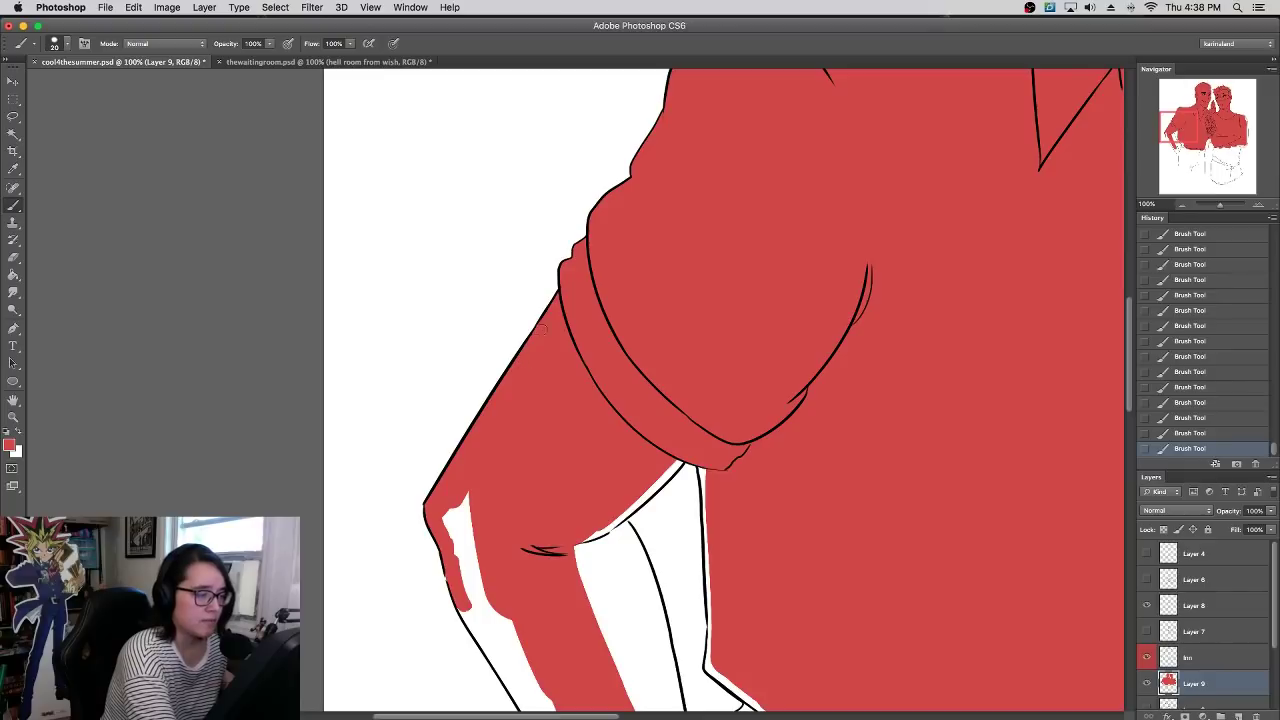
- Clean up the smiling man's inner elbow crease with the Eraser and start the red fill along his inner forearm outline
scroll(601, 229, down, 5)
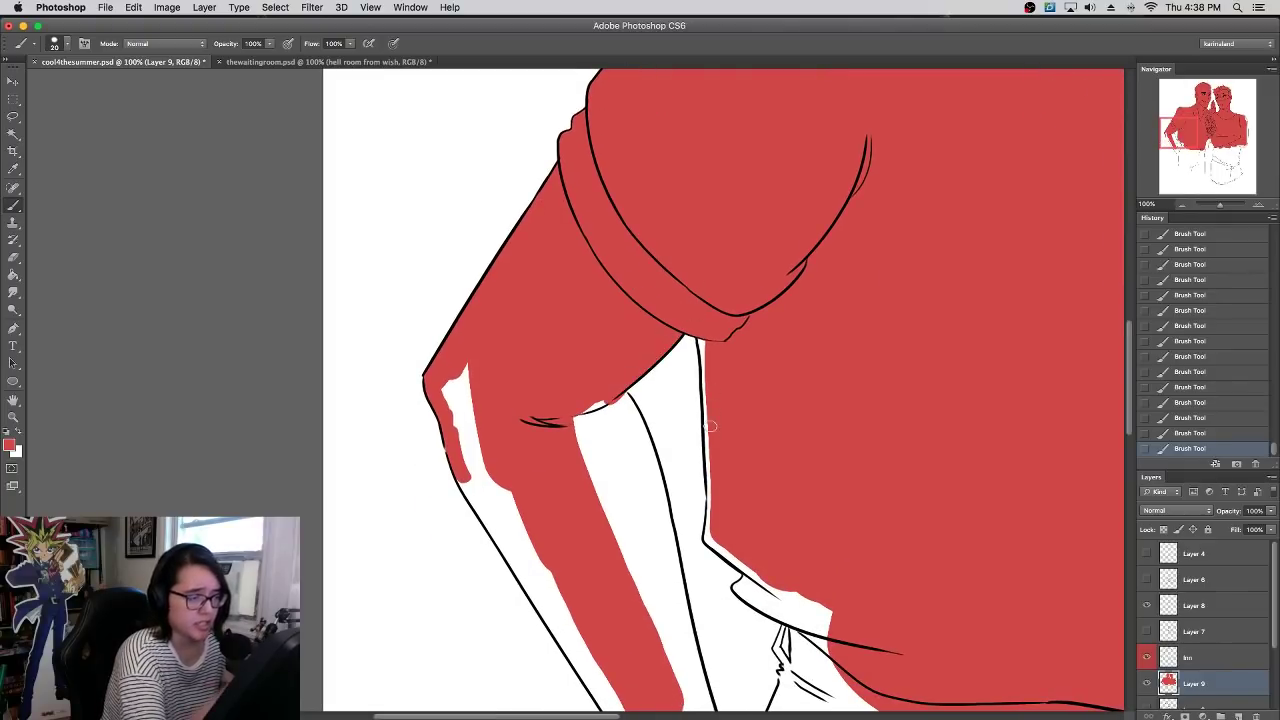
key(e)
drag(628, 397, 634, 391)
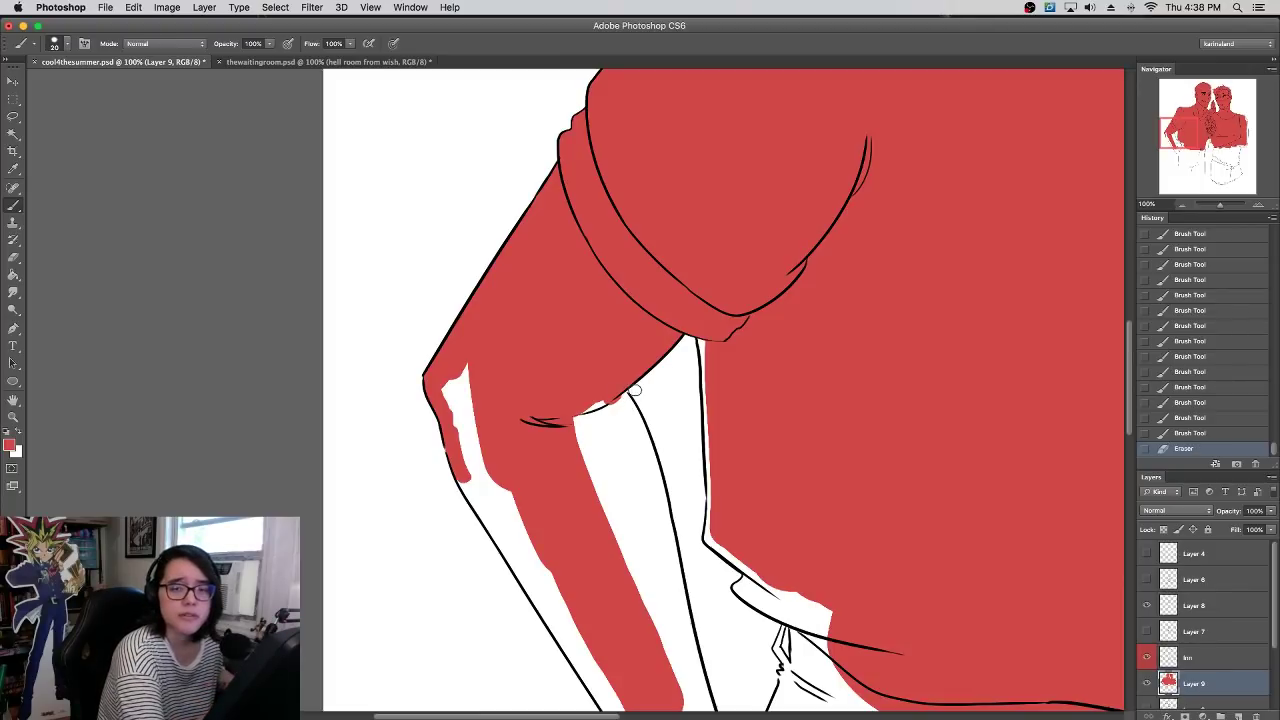
drag(624, 400, 650, 457)
drag(642, 440, 656, 489)
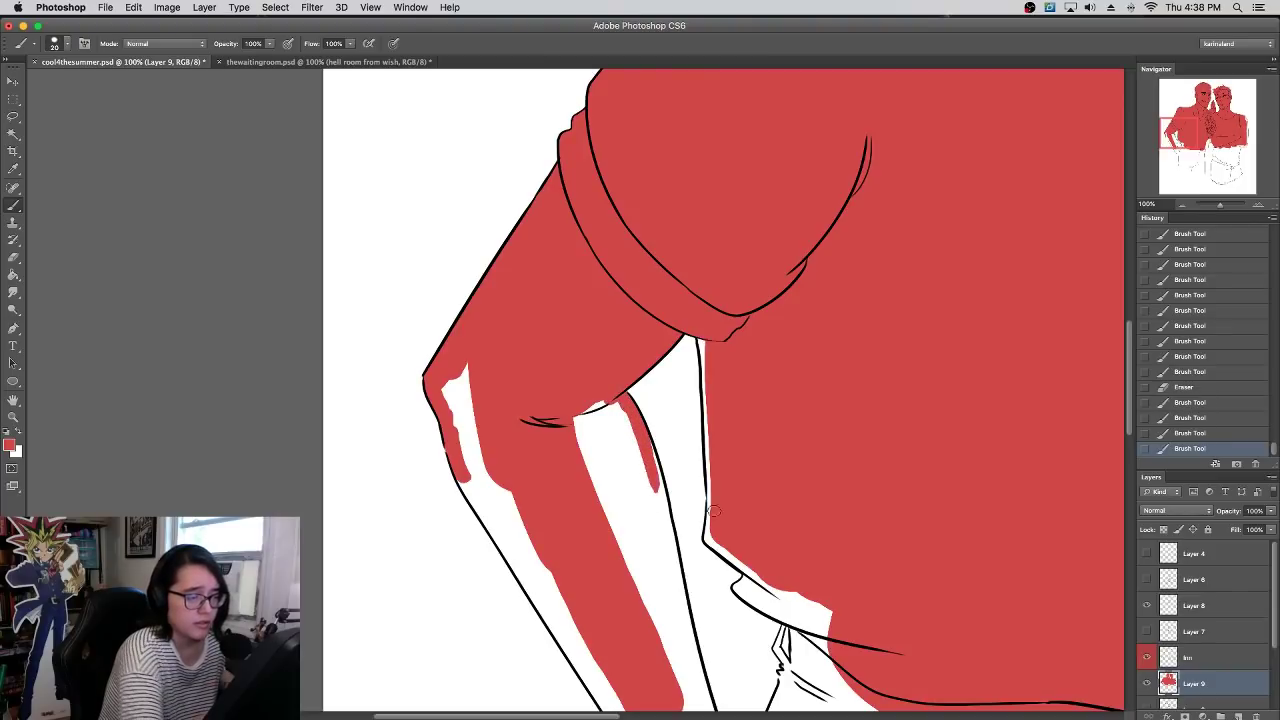
- Fill the remaining slivers along the smiling man's torso side and the folded shirt hem at his waist
drag(709, 538, 712, 500)
mouse_move(713, 452)
mouse_down()
mouse_move(701, 329)
mouse_move(706, 362)
mouse_up()
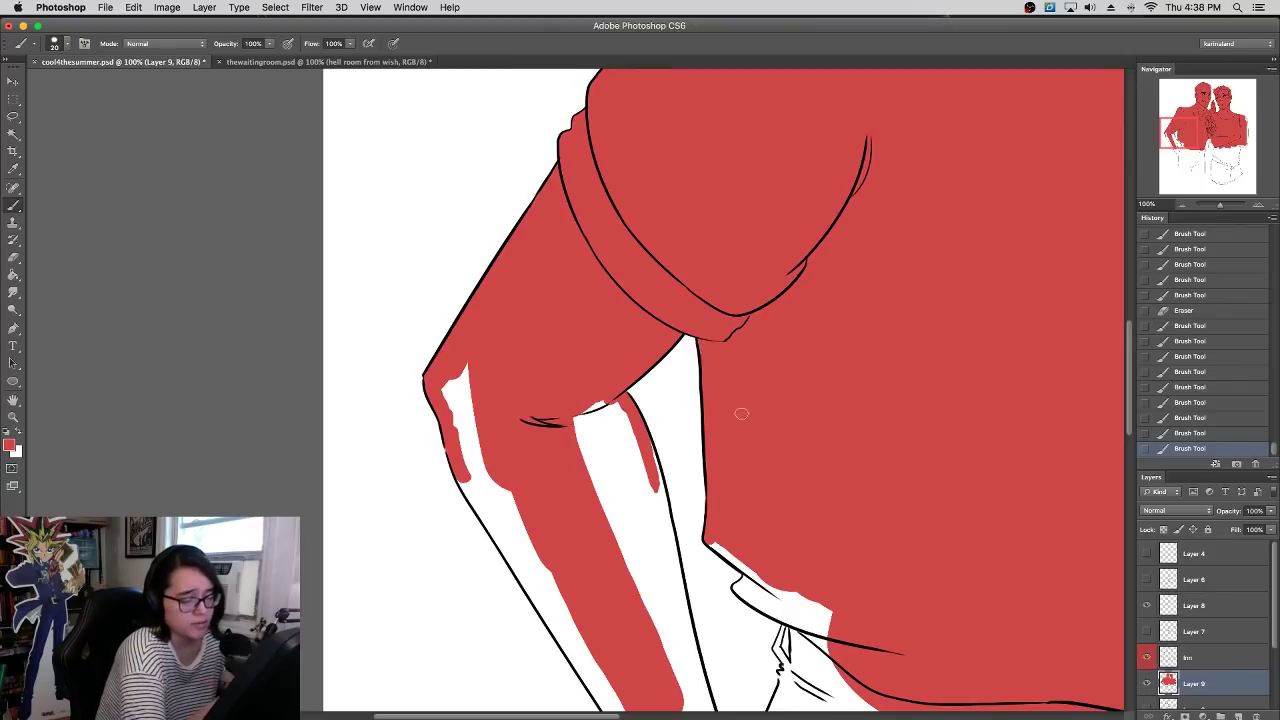
scroll(740, 400, down, 5)
mouse_move(734, 484)
mouse_down()
mouse_move(693, 451)
mouse_move(722, 492)
mouse_move(794, 522)
mouse_move(761, 561)
mouse_up()
mouse_move(759, 510)
mouse_down()
mouse_move(732, 487)
mouse_move(785, 497)
mouse_up()
scroll(778, 495, down, 3)
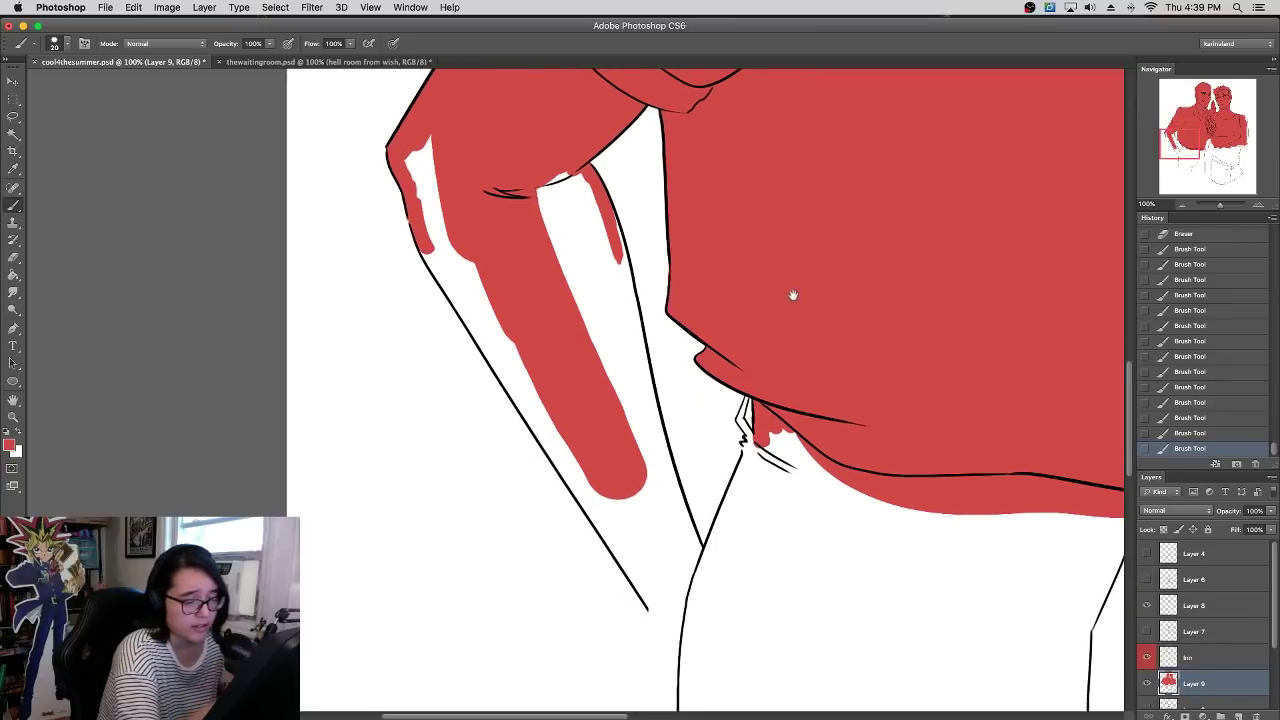
- Reduce the brush to 10 px and fill the small trouser details just below the smiling man's shirt hem
right_click(788, 411)
drag(811, 418, 806, 418)
click(741, 430)
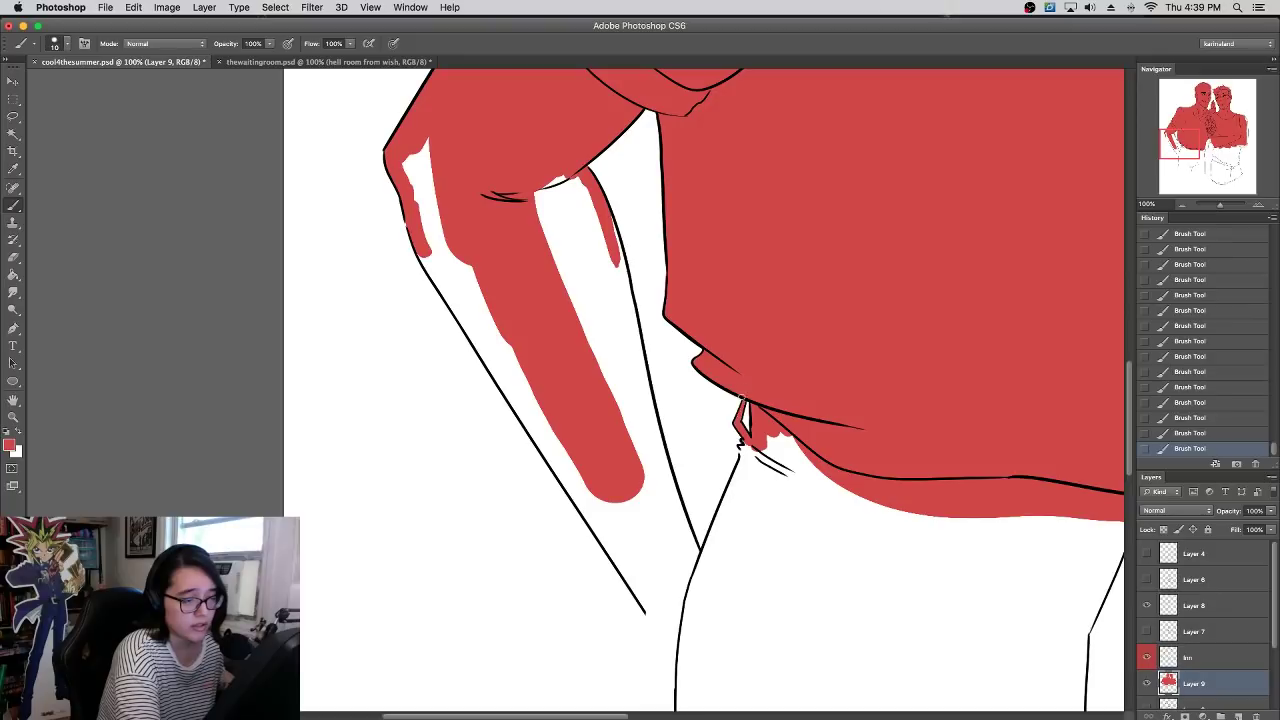
drag(760, 452, 778, 440)
drag(809, 386, 797, 361)
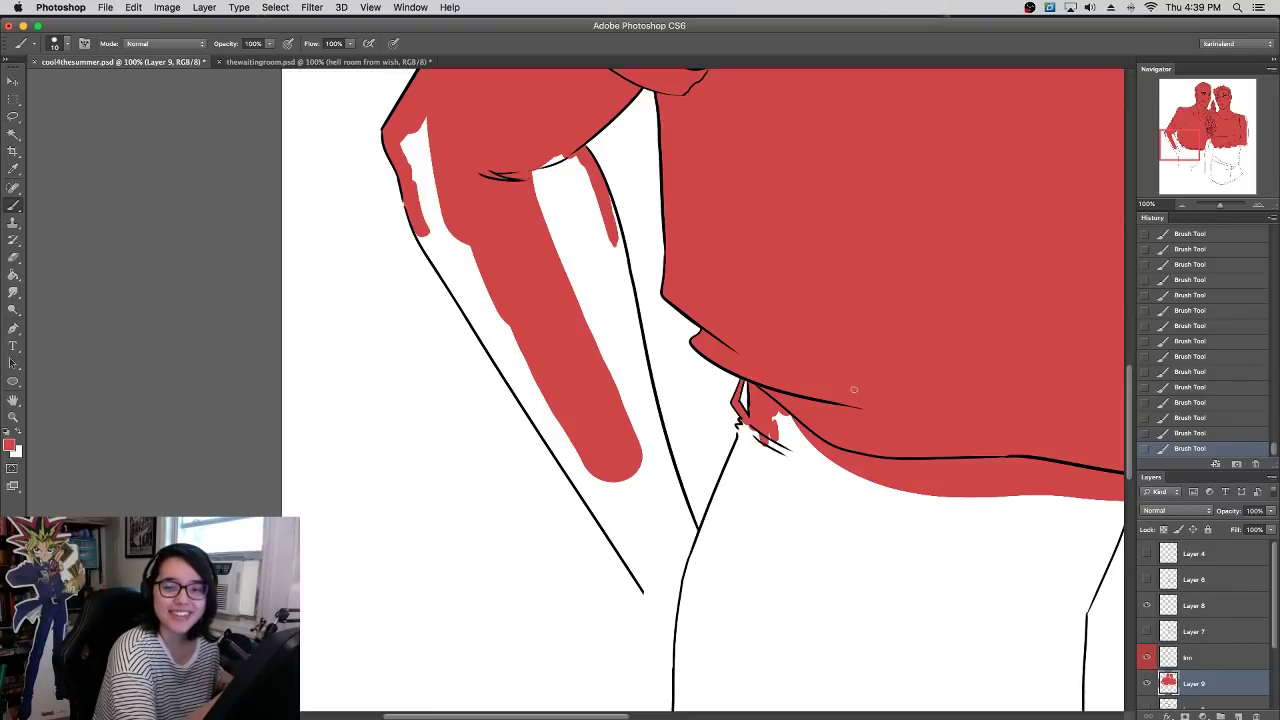
- Enlarge the brush to 52 px and fill the hip area of the smiling man's trousers in red
right_click(904, 350)
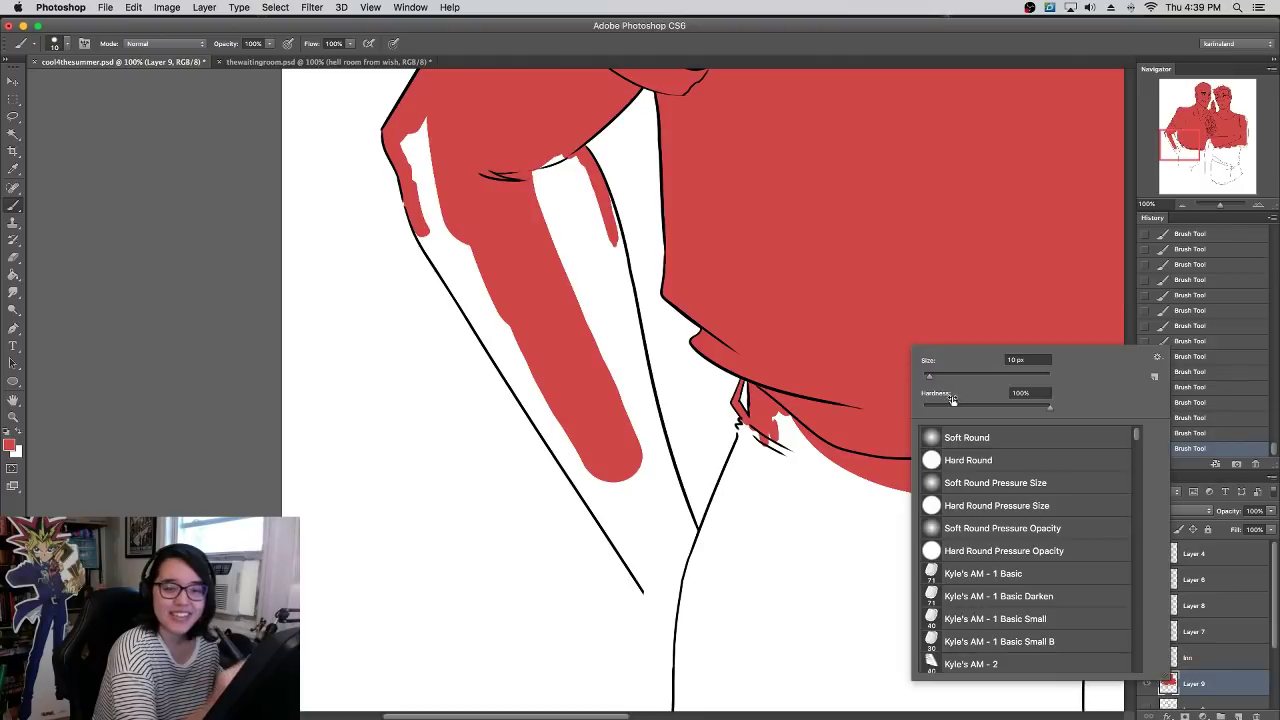
click(946, 376)
mouse_move(778, 456)
mouse_down()
mouse_move(761, 463)
mouse_move(701, 590)
mouse_move(704, 548)
mouse_move(755, 442)
mouse_move(717, 522)
mouse_up()
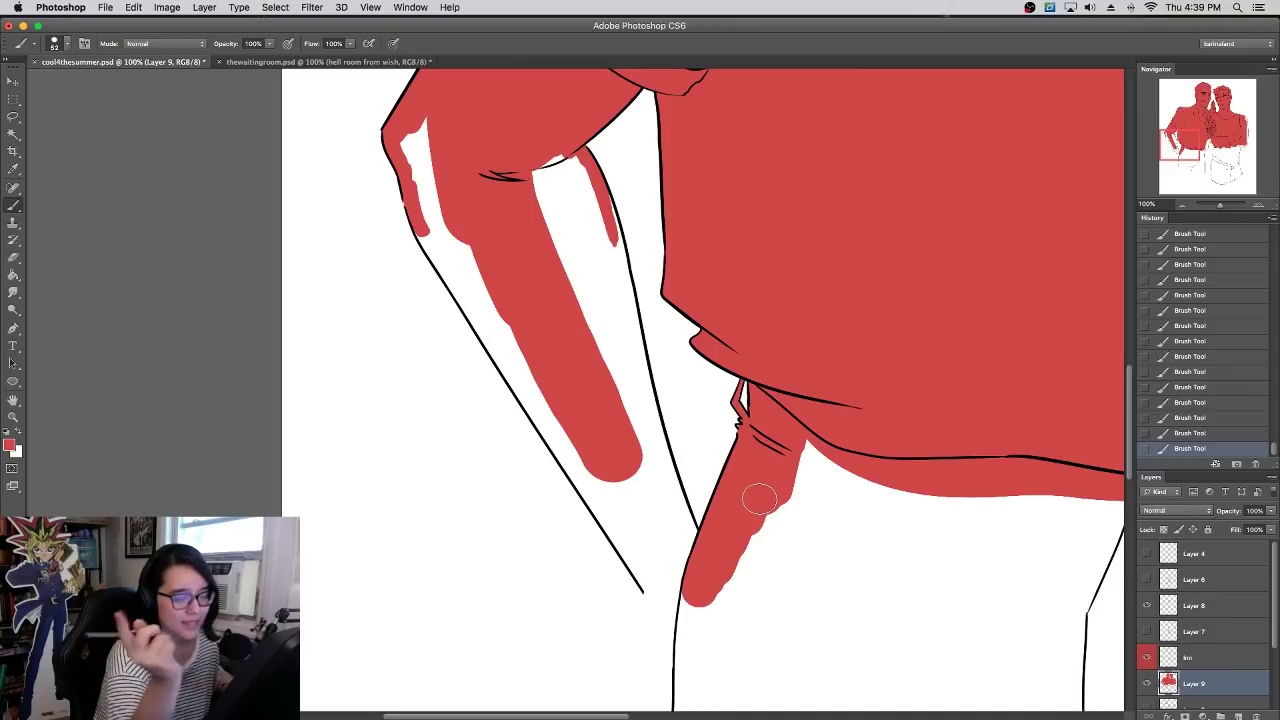
mouse_move(759, 499)
mouse_down()
mouse_move(763, 523)
mouse_move(797, 531)
mouse_move(898, 516)
mouse_move(666, 542)
mouse_up()
- Zoom out to 66.67% and fill the smiling man's lower shirt corner and the side of the bearded man's shirt below his arm
click(1181, 207)
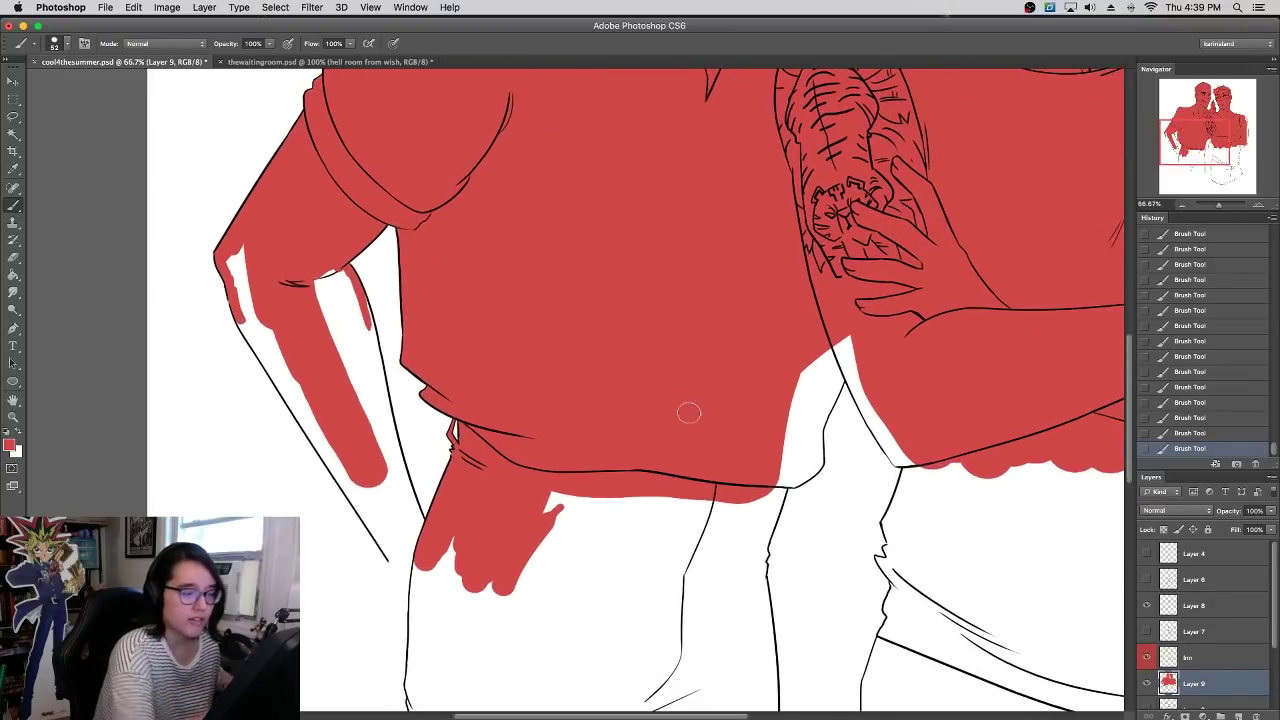
mouse_move(765, 462)
mouse_down()
mouse_move(795, 469)
mouse_move(810, 447)
mouse_move(830, 371)
mouse_move(786, 427)
mouse_move(804, 417)
mouse_move(811, 366)
mouse_move(884, 388)
mouse_move(856, 354)
mouse_move(924, 520)
mouse_move(925, 462)
mouse_move(903, 531)
mouse_move(902, 571)
mouse_move(921, 604)
mouse_move(903, 614)
mouse_move(959, 479)
mouse_move(974, 505)
mouse_move(971, 556)
mouse_move(998, 537)
mouse_up()
drag(998, 537, 843, 452)
- Set the brush to 127 px and fill the bearded man's shirt below the crossed arms down past its hem
right_click(879, 448)
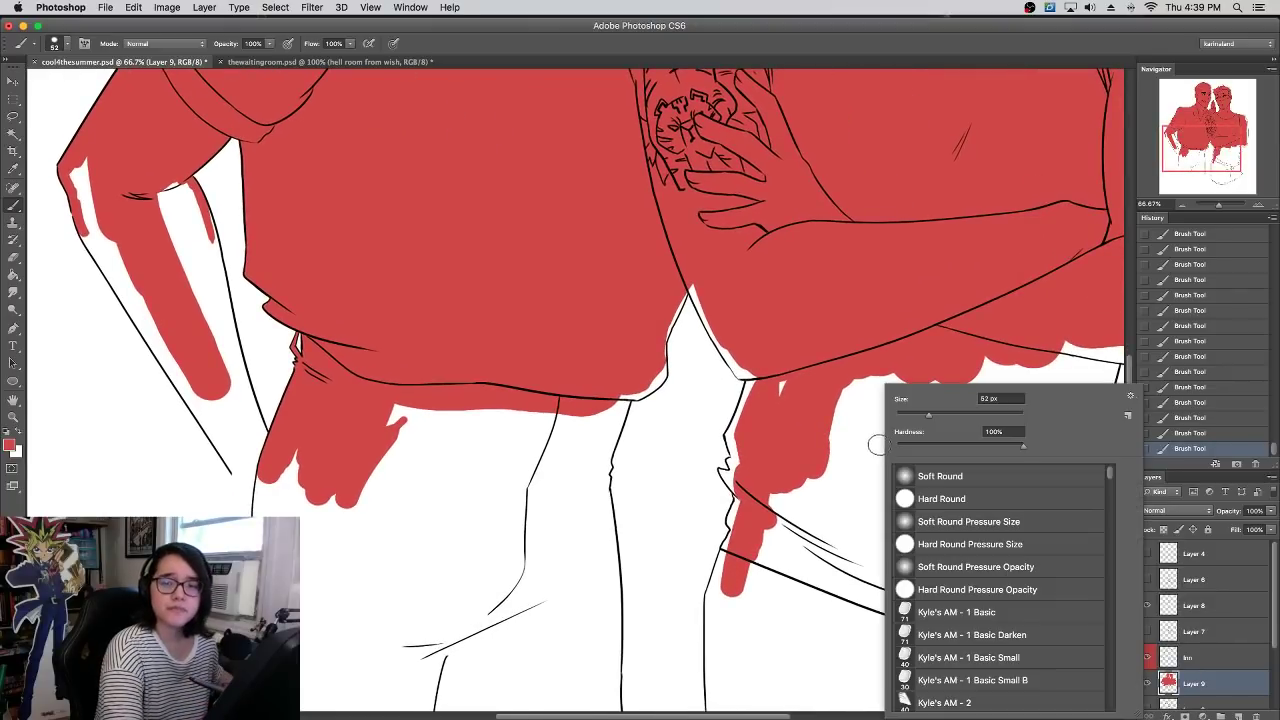
click(846, 391)
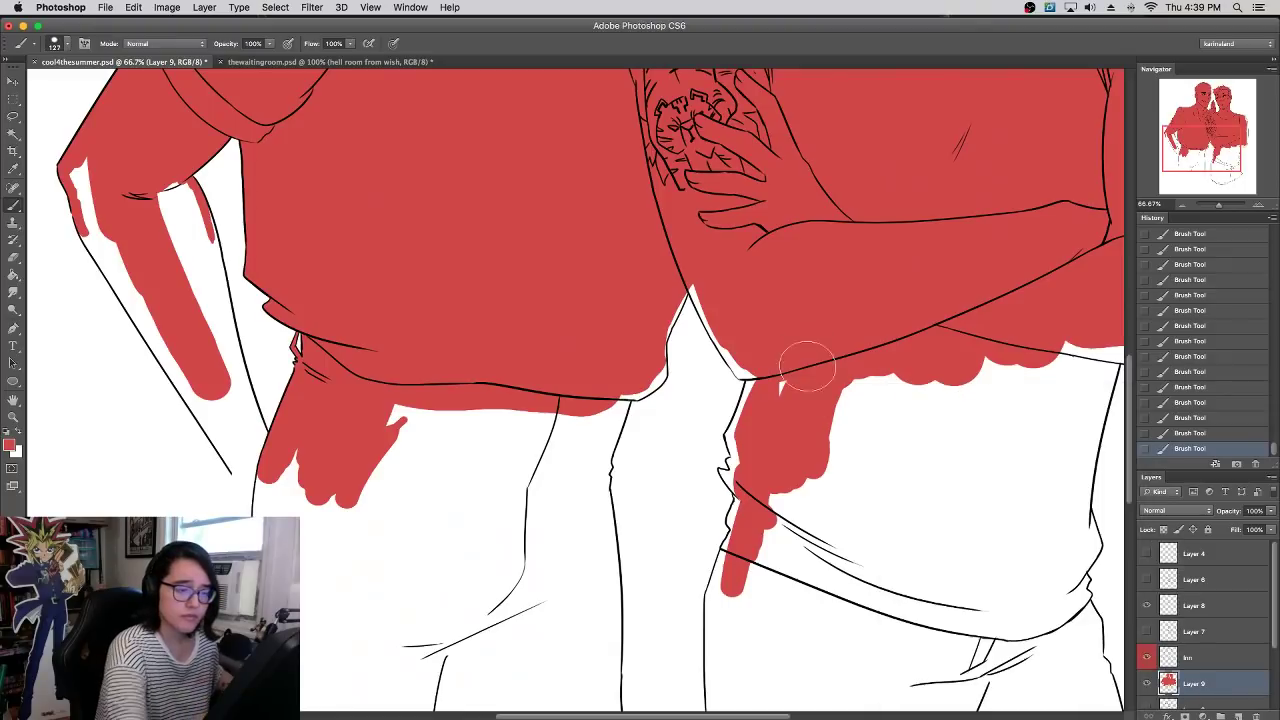
mouse_move(846, 391)
mouse_down()
mouse_move(768, 601)
mouse_move(912, 532)
mouse_move(974, 534)
mouse_move(1083, 323)
mouse_move(1011, 477)
mouse_up()
drag(911, 458, 791, 533)
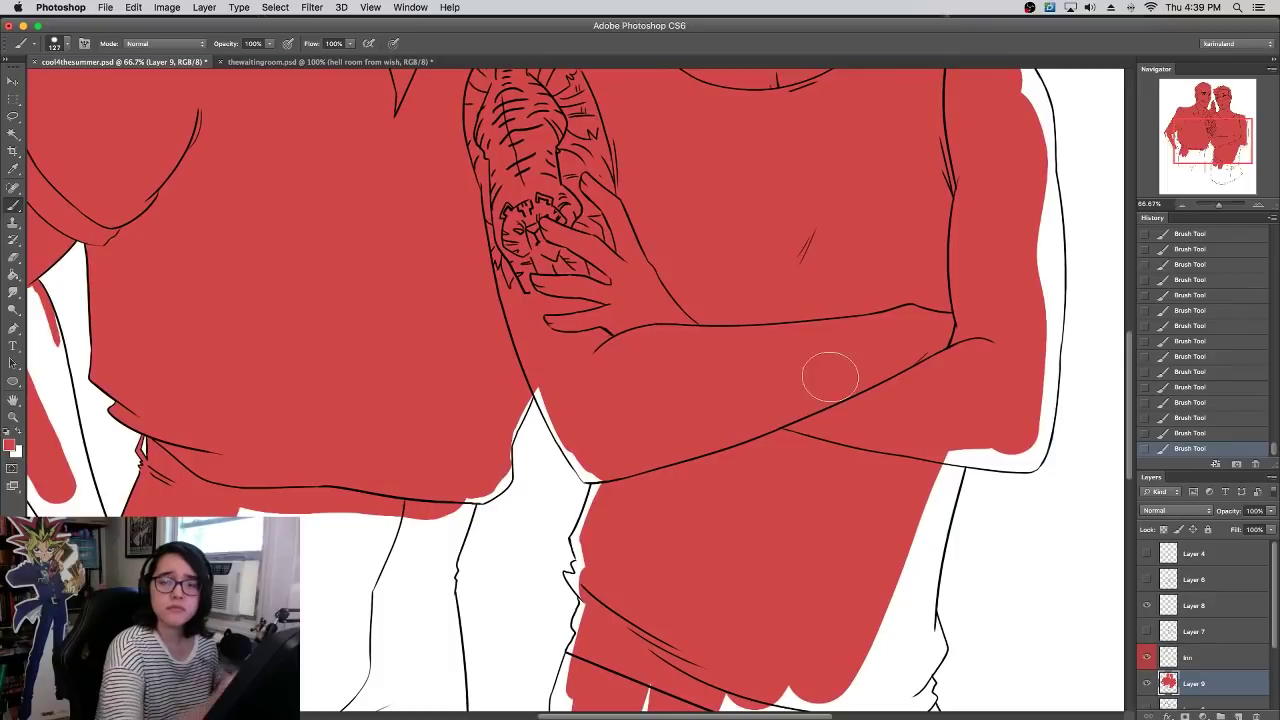
drag(835, 450, 834, 323)
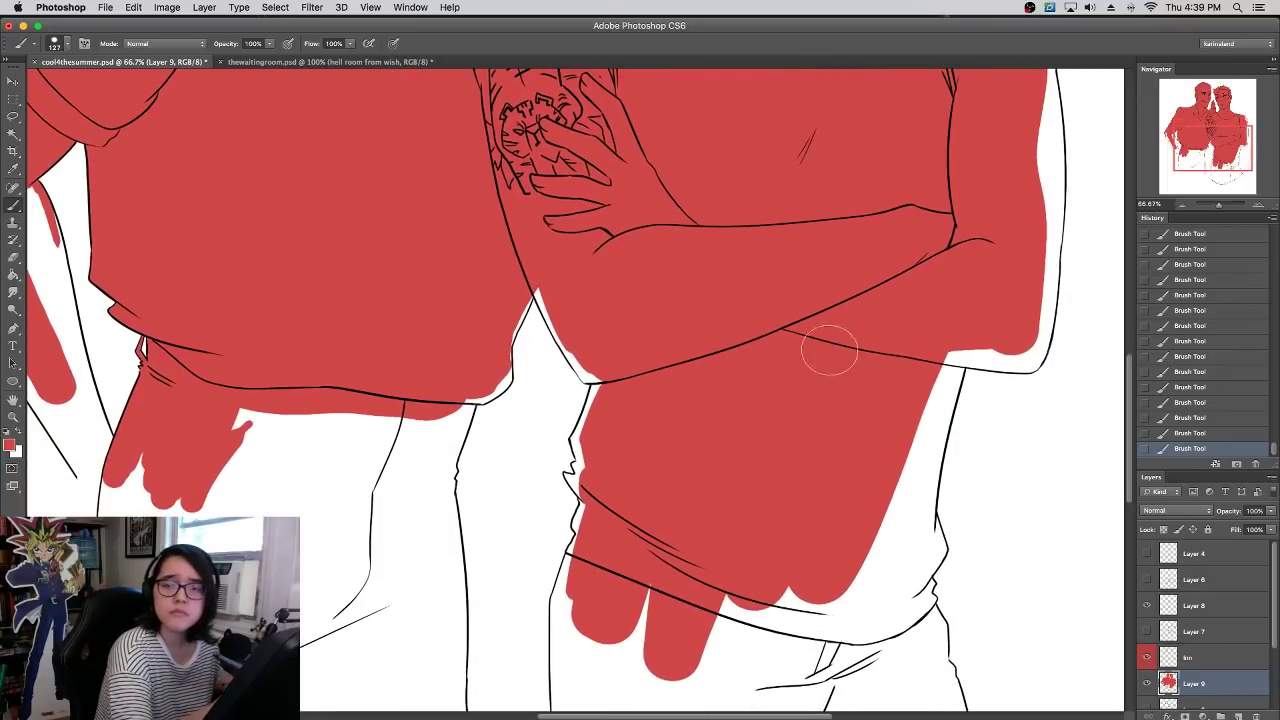
mouse_move(670, 614)
mouse_down()
mouse_move(825, 643)
mouse_move(810, 595)
mouse_move(900, 635)
mouse_move(893, 466)
mouse_move(885, 556)
mouse_move(870, 564)
mouse_move(933, 320)
mouse_up()
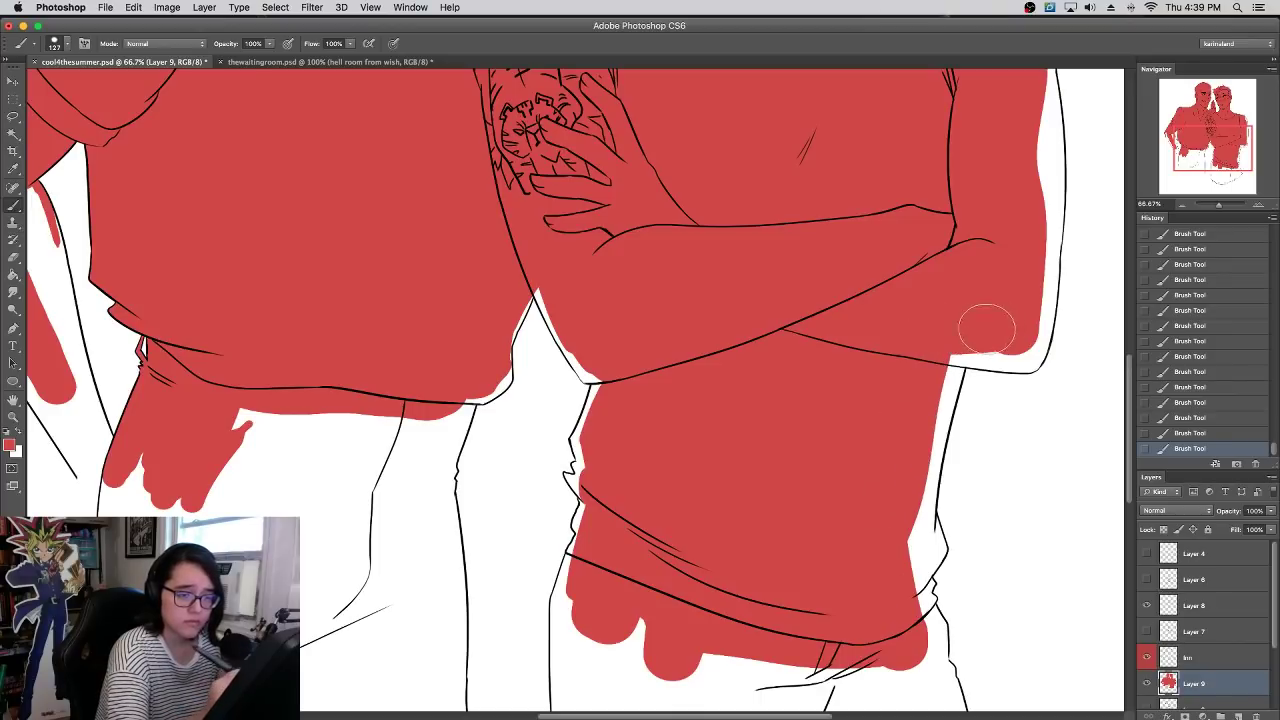
mouse_move(732, 322)
mouse_down()
mouse_move(748, 534)
mouse_move(724, 636)
mouse_up()
drag(753, 420, 589, 500)
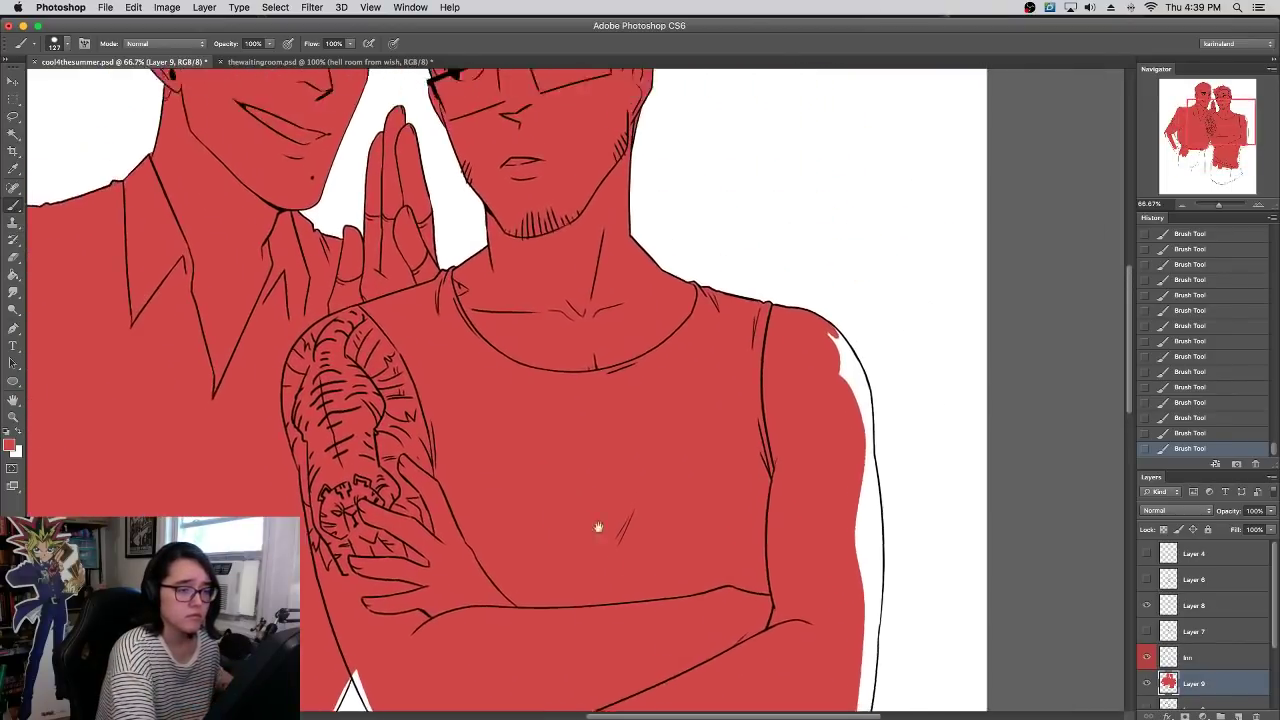
- Zoom in to 100%, set the brush to 44 px and fill the outer shoulder and upper arm of the bearded man
drag(580, 397, 640, 537)
drag(619, 420, 663, 543)
drag(720, 642, 584, 286)
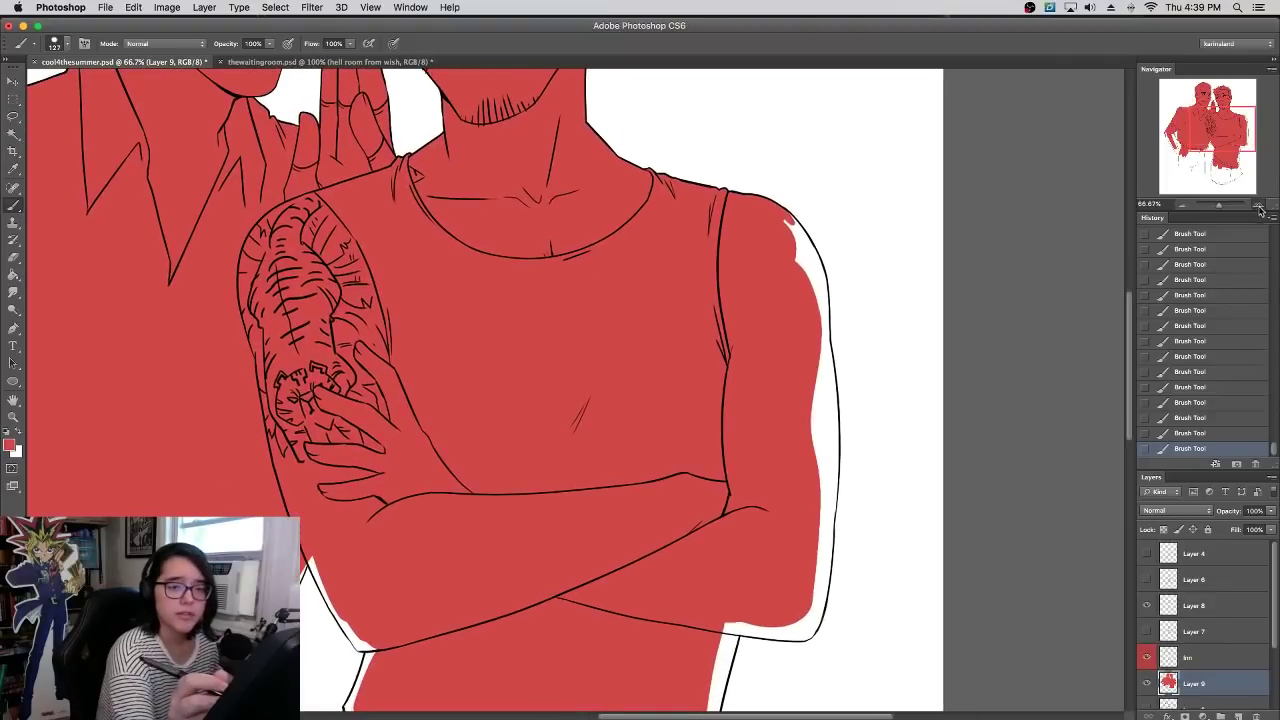
key(super+plus)
drag(800, 480, 643, 429)
right_click(686, 372)
click(738, 399)
click(762, 306)
drag(770, 317, 750, 494)
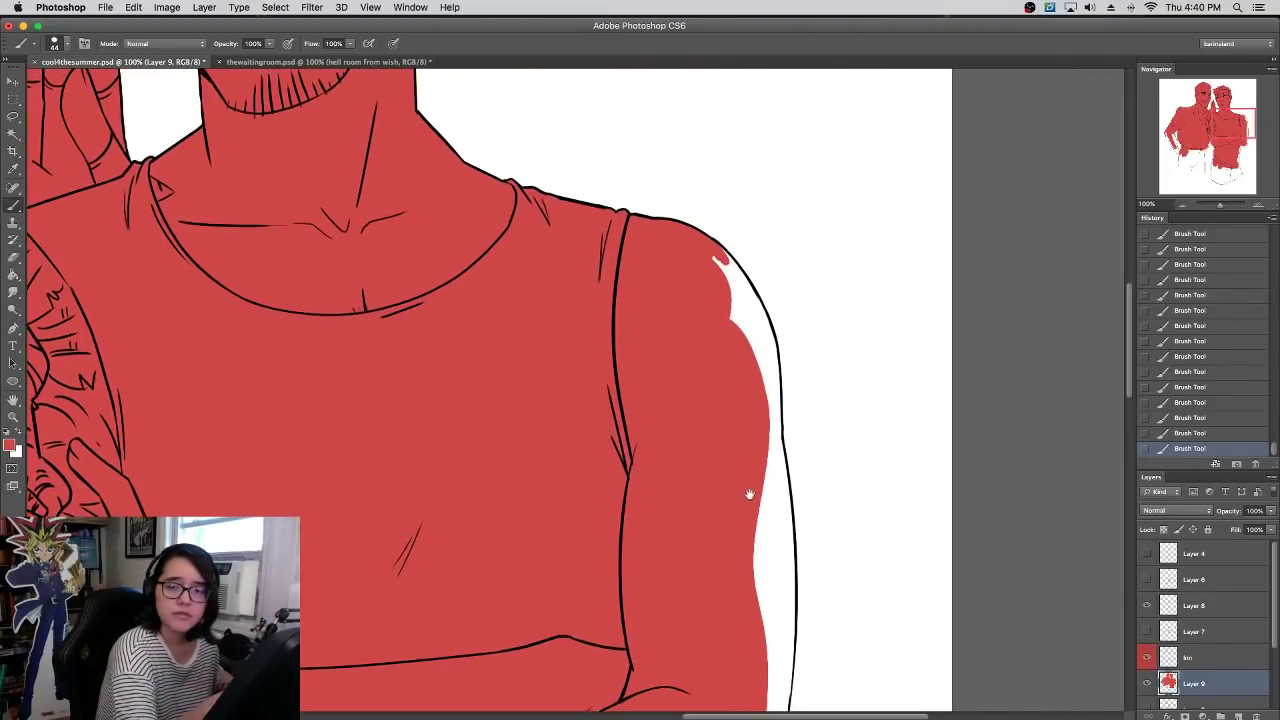
mouse_move(720, 269)
mouse_down()
mouse_move(747, 317)
mouse_move(735, 286)
mouse_move(761, 437)
mouse_move(753, 339)
mouse_move(763, 356)
mouse_move(747, 301)
mouse_move(733, 346)
mouse_move(701, 280)
mouse_move(741, 369)
mouse_move(727, 275)
mouse_move(714, 473)
mouse_move(730, 360)
mouse_move(724, 482)
mouse_up()
- Fill the strip along the bearded man's outer arm outline down to the elbow with a 20 px brush, erasing any overspill
right_click(707, 331)
text(20)
scroll(688, 473, down, 3)
drag(697, 604, 717, 486)
drag(718, 536, 721, 452)
key(super+z)
drag(718, 536, 725, 226)
mouse_move(715, 420)
mouse_down()
mouse_move(707, 335)
mouse_move(706, 490)
mouse_up()
drag(722, 430, 744, 232)
key(e)
scroll(637, 346, down, 3)
scroll(672, 376, left, 1)
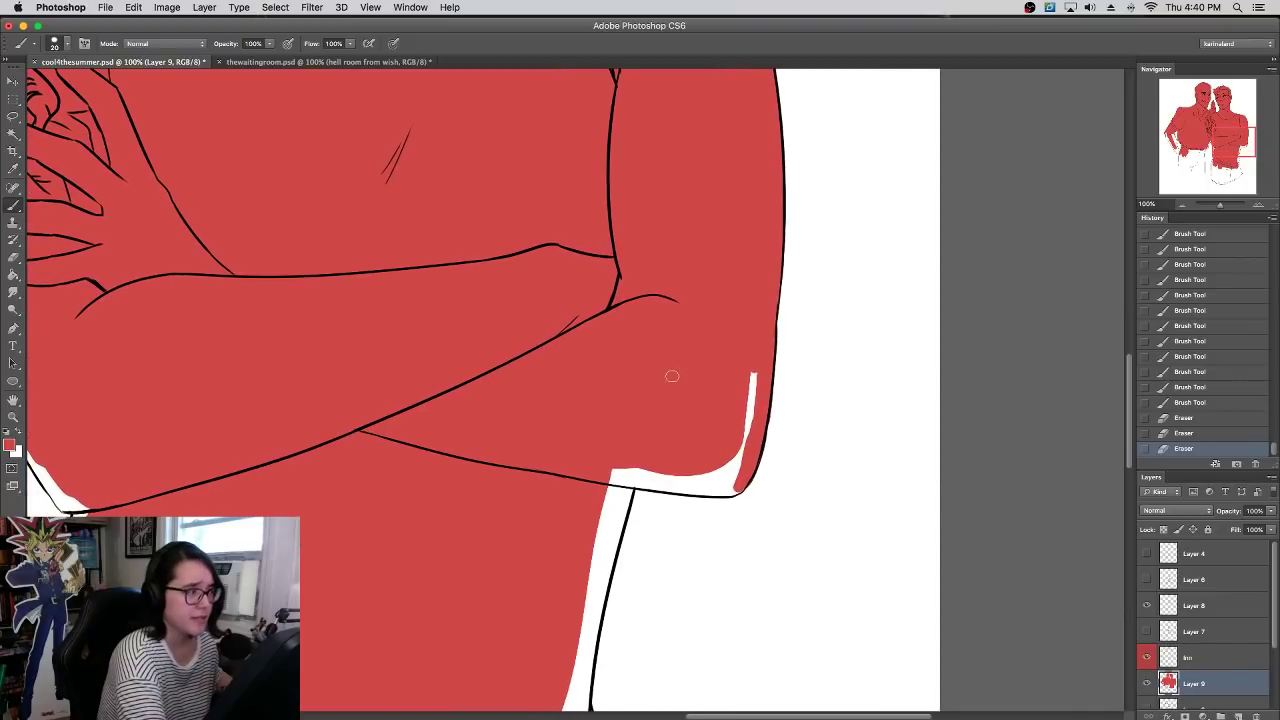
- Fill the remaining gap around the bottom of the bearded man's outer elbow in red
drag(612, 478, 682, 486)
key(super+z)
drag(664, 487, 736, 491)
mouse_move(728, 490)
mouse_down()
mouse_move(618, 468)
mouse_move(721, 475)
mouse_move(715, 455)
mouse_move(725, 479)
mouse_move(746, 407)
mouse_up()
mouse_move(756, 352)
mouse_down()
mouse_move(751, 234)
mouse_move(826, 232)
mouse_up()
- Fill the outer side of the bearded man's shirt from the elbow down past the hem, enlarging the brush to 32 px
mouse_move(662, 497)
mouse_down()
mouse_move(704, 338)
mouse_move(666, 461)
mouse_move(700, 323)
mouse_up()
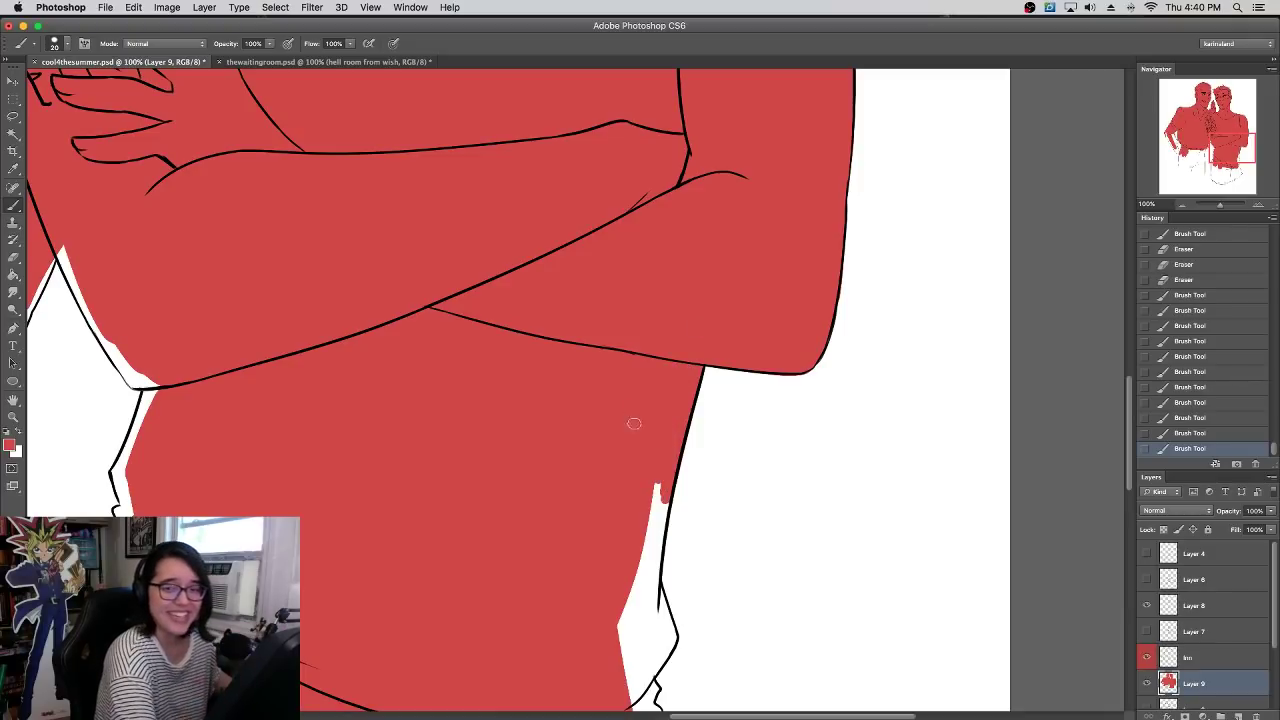
drag(627, 442, 651, 356)
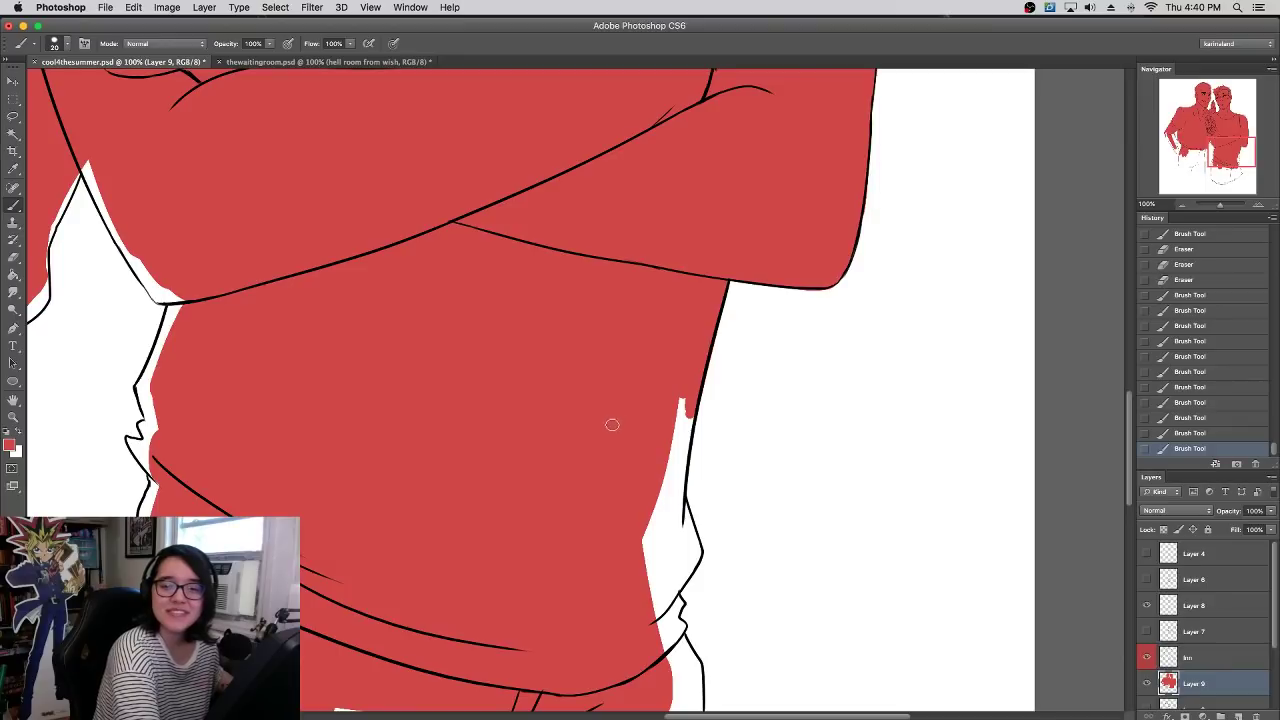
right_click(612, 434)
click(655, 417)
click(666, 363)
mouse_move(669, 508)
mouse_down()
mouse_move(680, 541)
mouse_move(652, 601)
mouse_move(684, 344)
mouse_up()
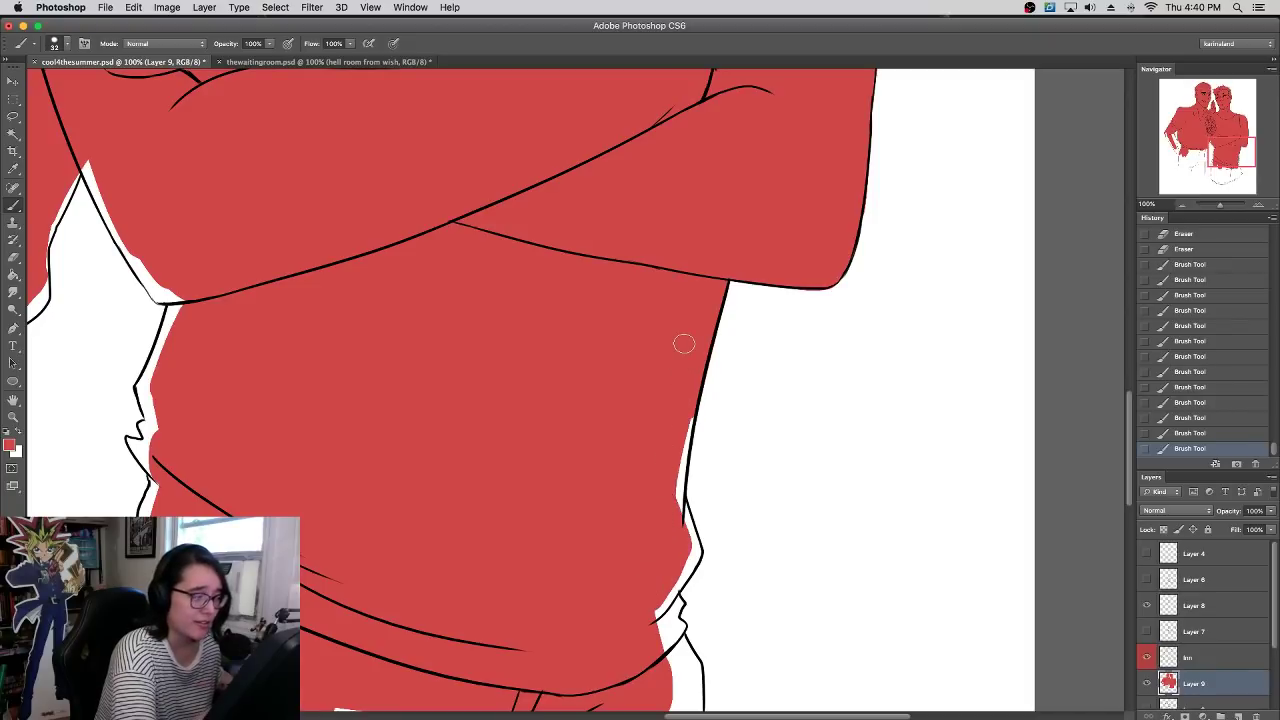
drag(627, 562, 624, 435)
drag(662, 494, 684, 607)
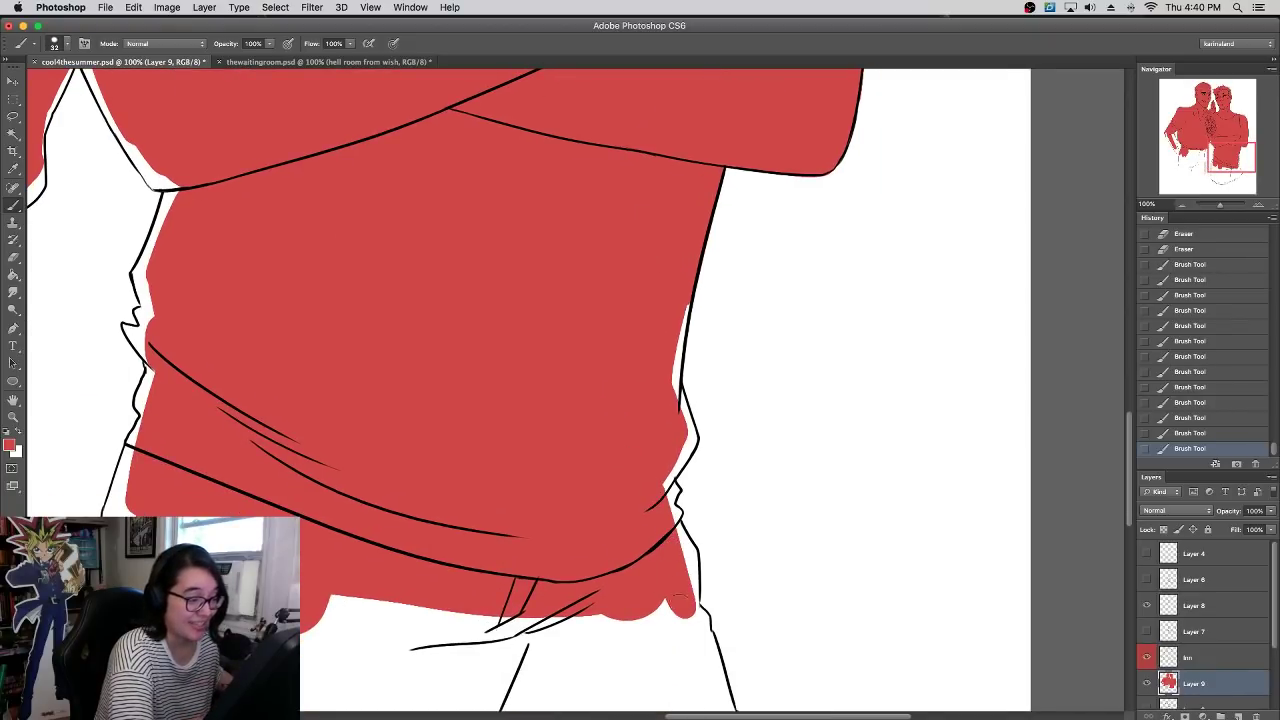
- Fill the edge of the bearded man's shirt and upper trousers on the side facing the smiling man
drag(115, 505, 170, 375)
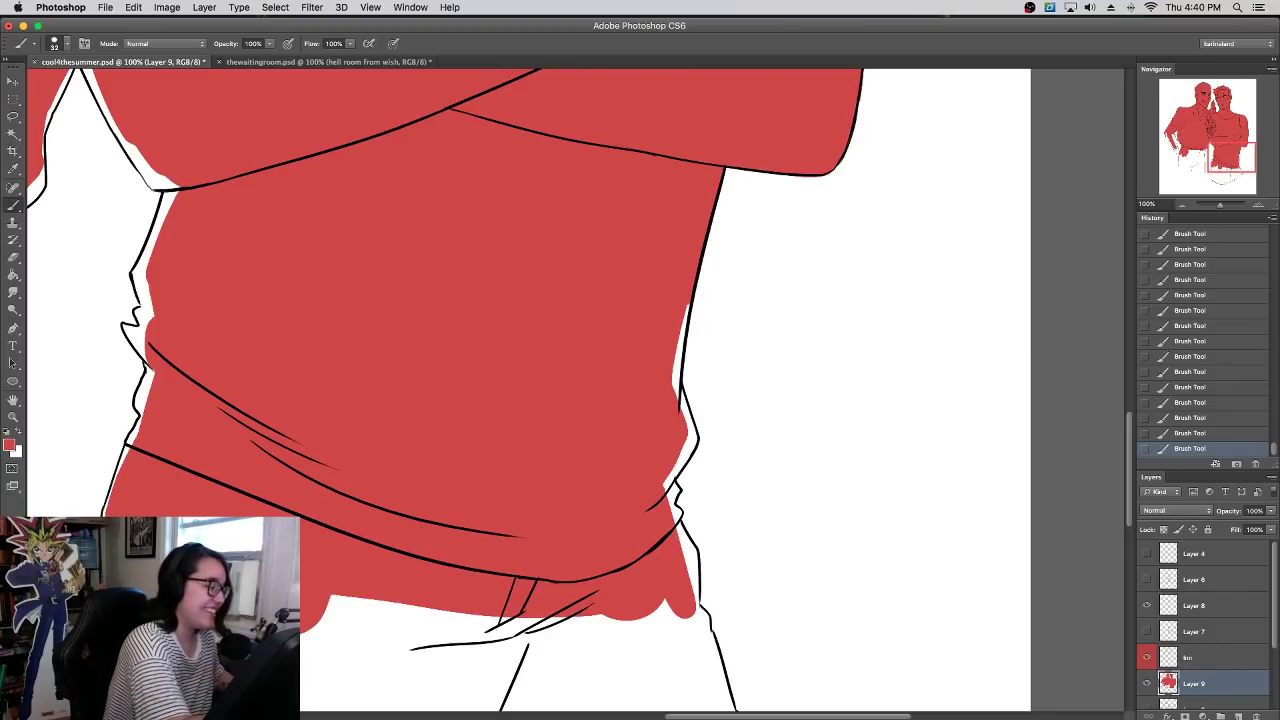
mouse_move(162, 400)
mouse_down()
mouse_move(159, 346)
mouse_move(146, 341)
mouse_move(177, 174)
mouse_up()
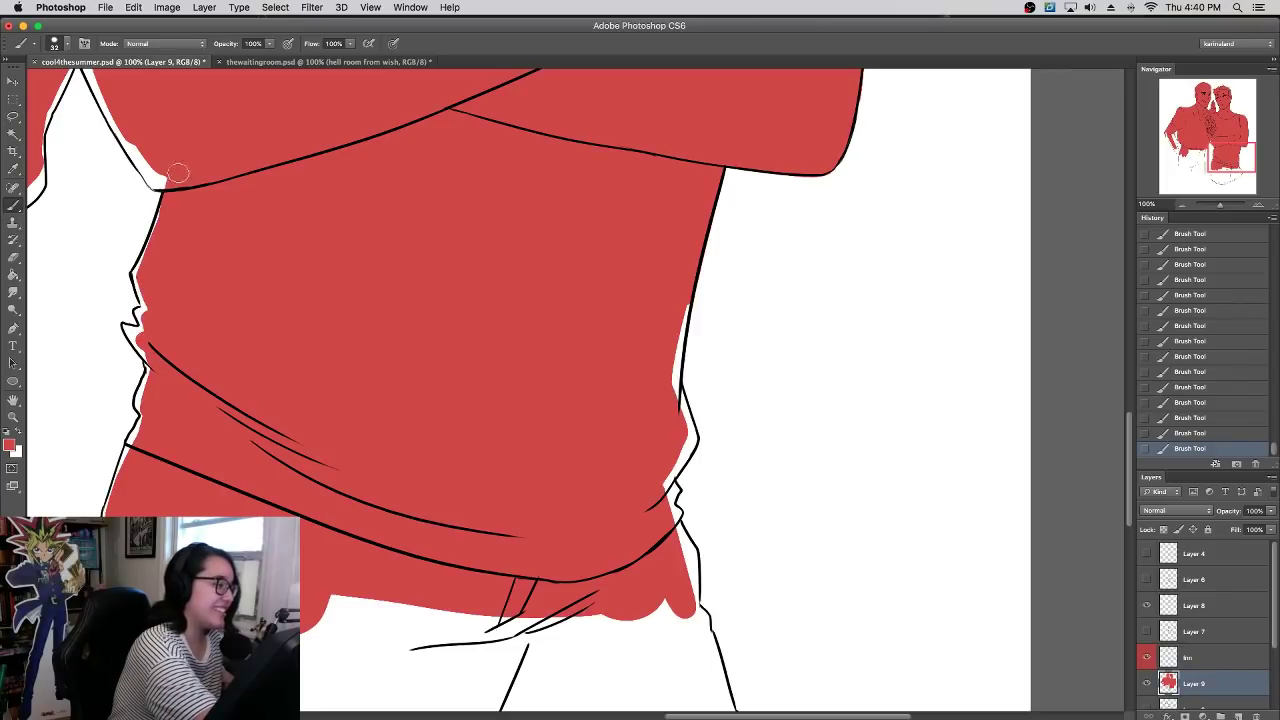
- Reduce the brush to 21 px and fill the slivers along the elbow of the bearded man's tattooed arm
drag(278, 306, 563, 531)
right_click(559, 527)
drag(582, 415, 580, 415)
drag(438, 404, 438, 408)
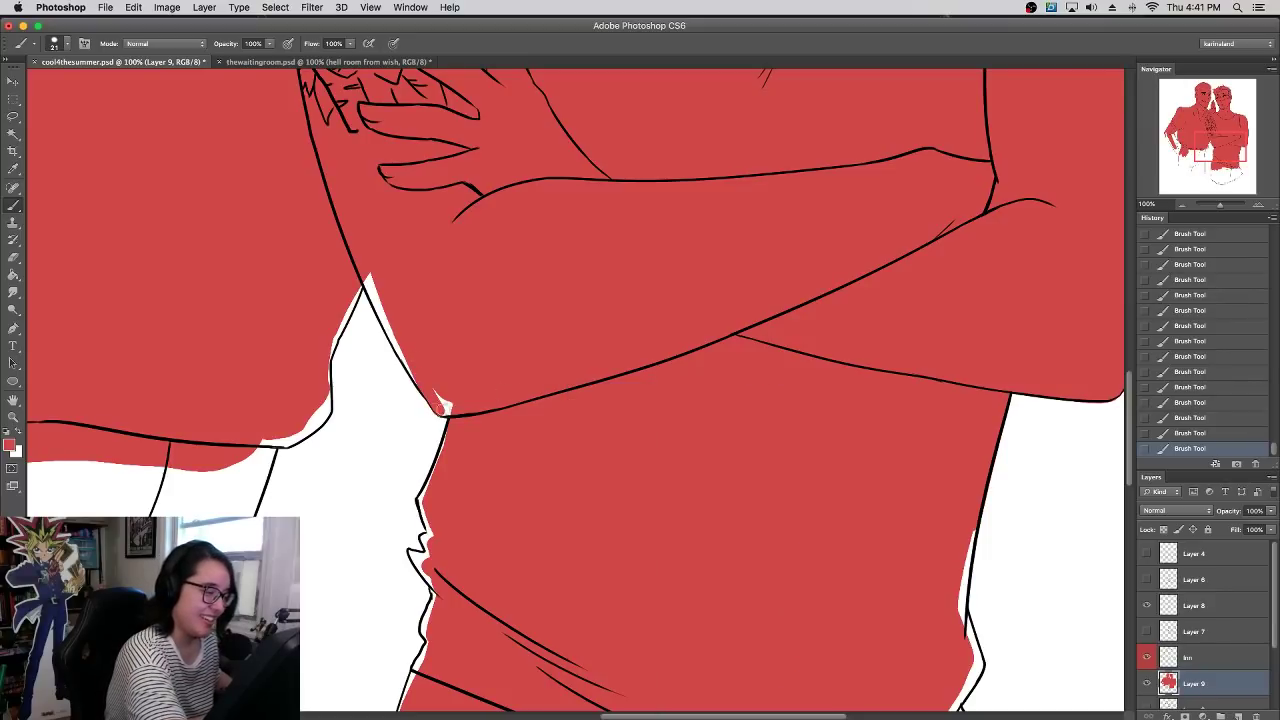
drag(408, 364, 368, 290)
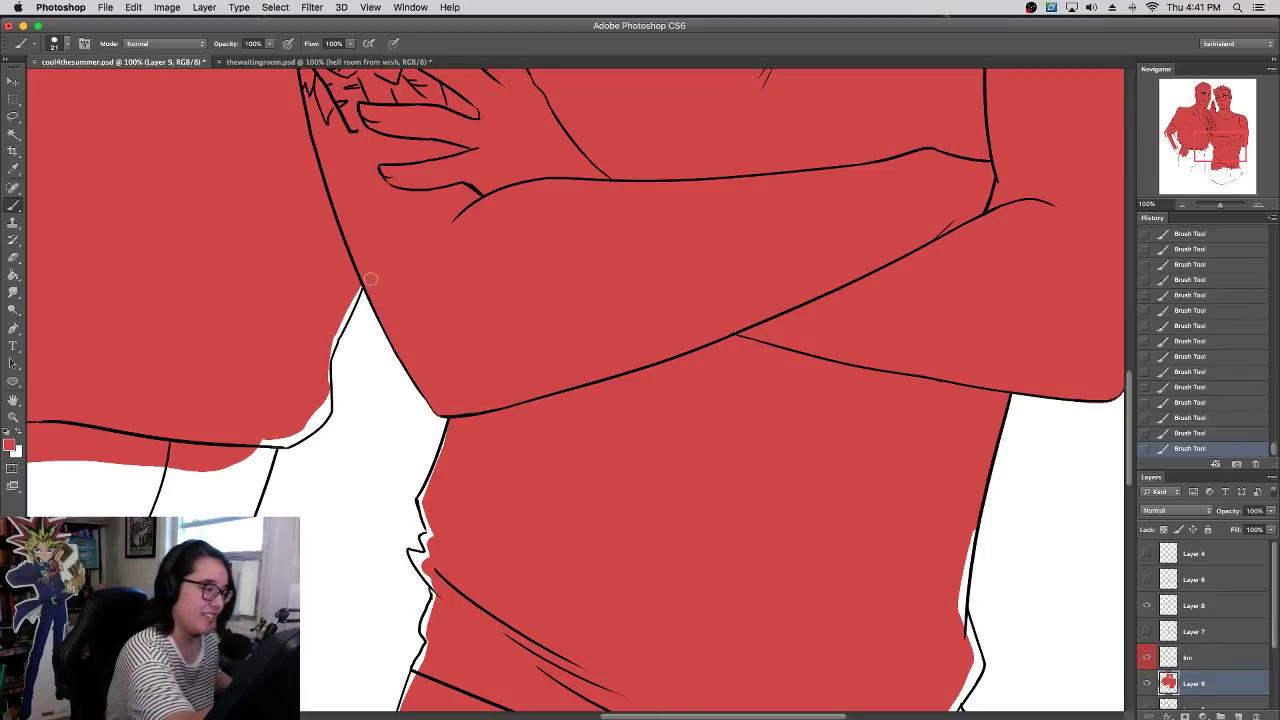
- Fill the smiling man's lower shirt corner up to its outline beside the tattooed arm, erasing overspill and closing the hem gap
drag(567, 341, 709, 354)
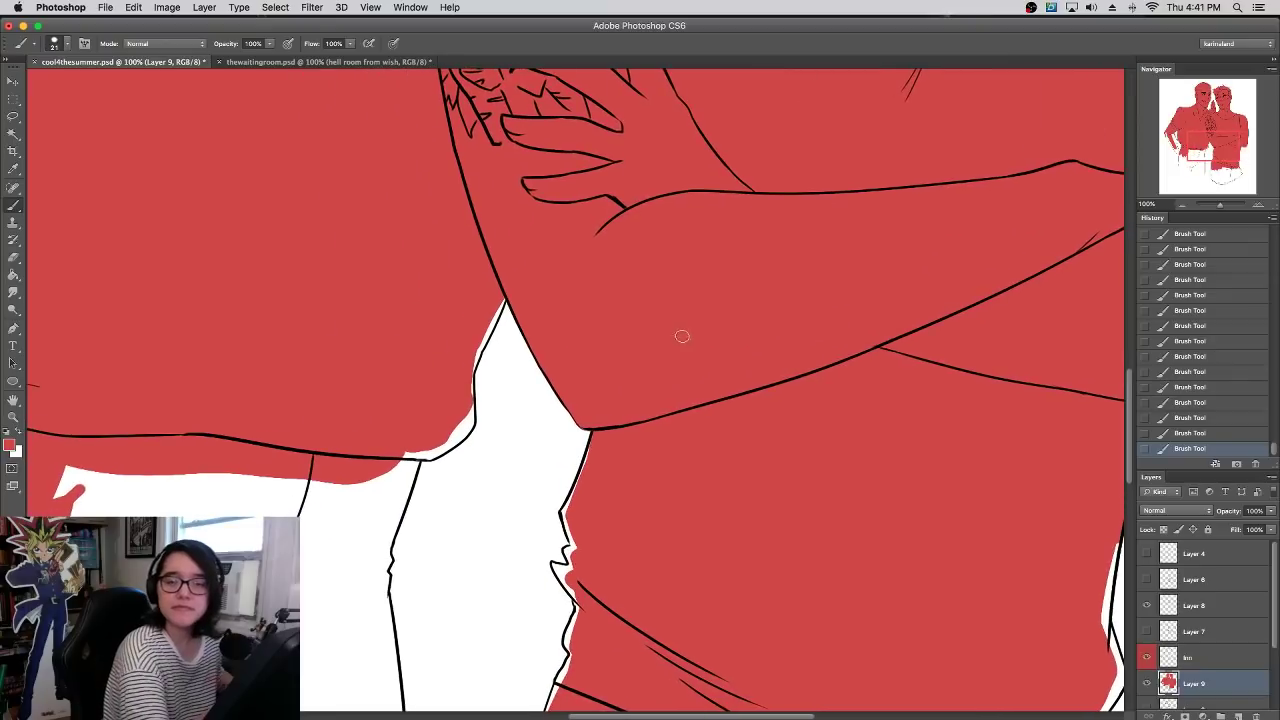
mouse_move(436, 441)
mouse_down()
mouse_move(462, 424)
mouse_move(453, 431)
mouse_up()
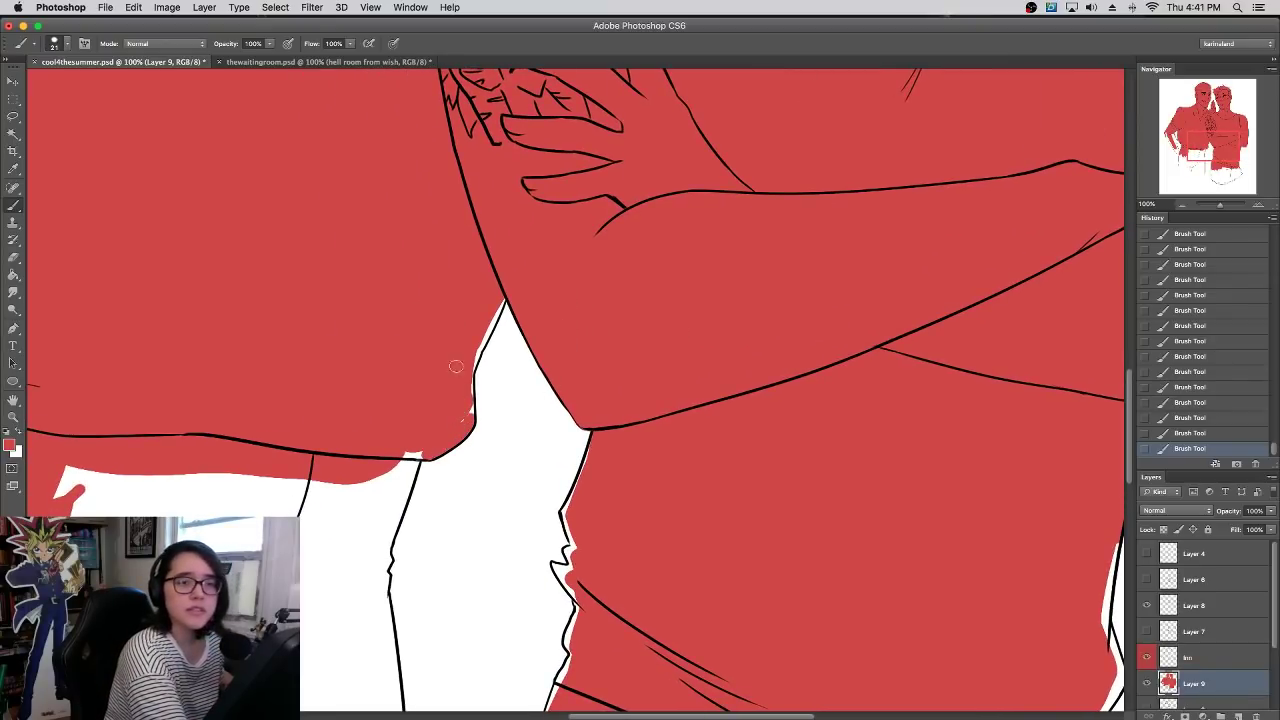
drag(465, 410, 469, 362)
drag(498, 301, 511, 275)
key(e)
key(b)
drag(480, 377, 483, 386)
click(461, 419)
mouse_move(404, 459)
mouse_down()
mouse_move(402, 484)
mouse_move(410, 440)
mouse_up()
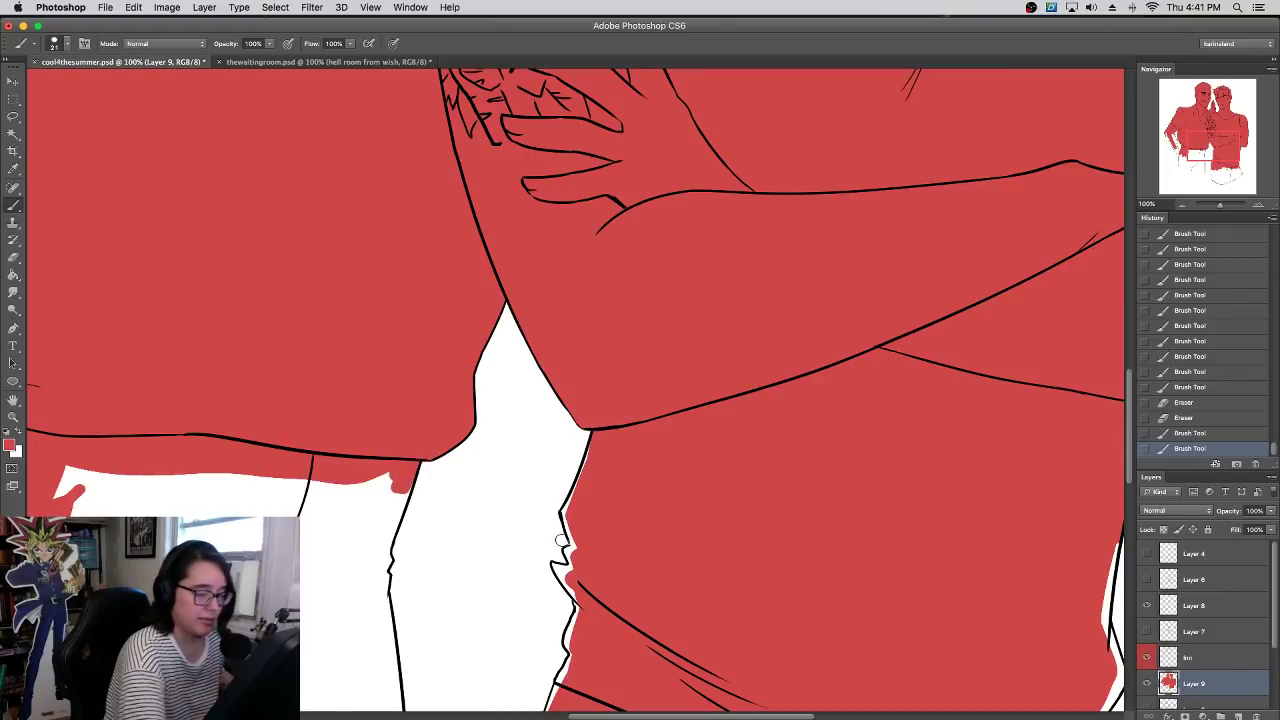
- Reduce the brush to 17 px and fill the jagged shirt edge and upper trouser edge of the bearded man facing the smiling man
mouse_move(589, 473)
mouse_down()
mouse_move(573, 505)
mouse_move(600, 463)
mouse_up()
scroll(620, 430, down, 5)
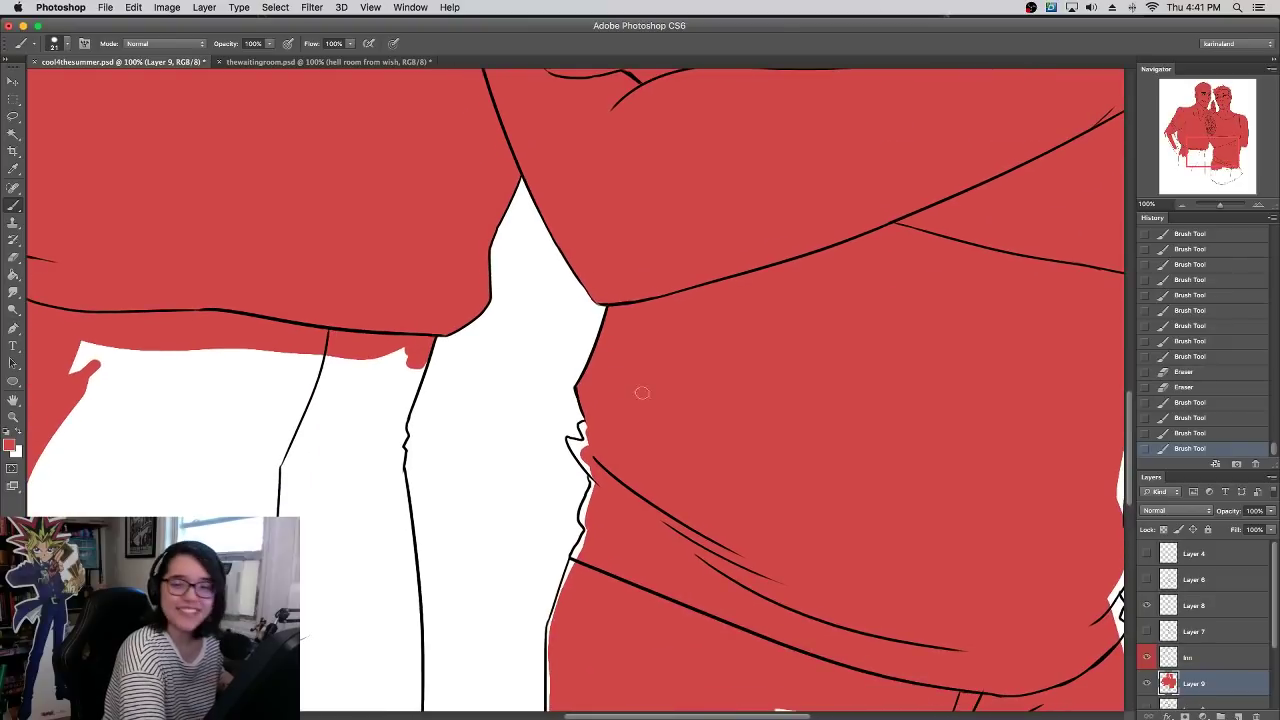
scroll(685, 385, down, 2)
right_click(691, 376)
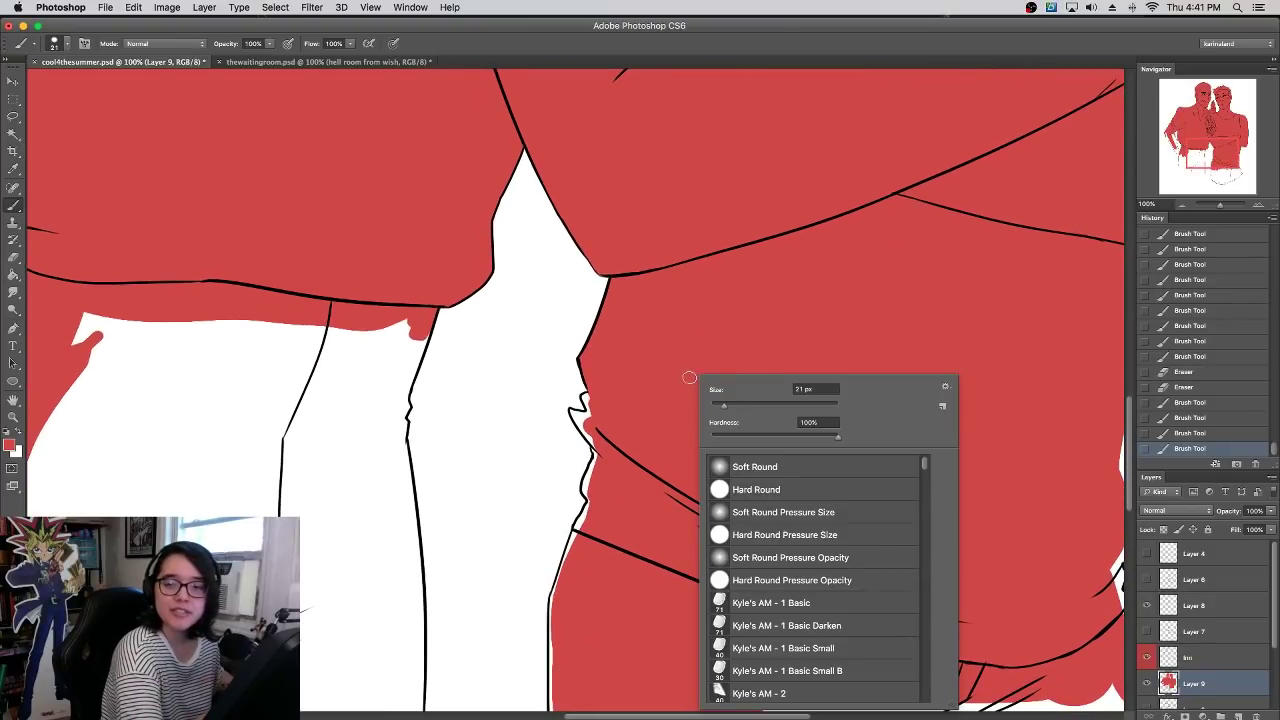
drag(731, 392, 719, 399)
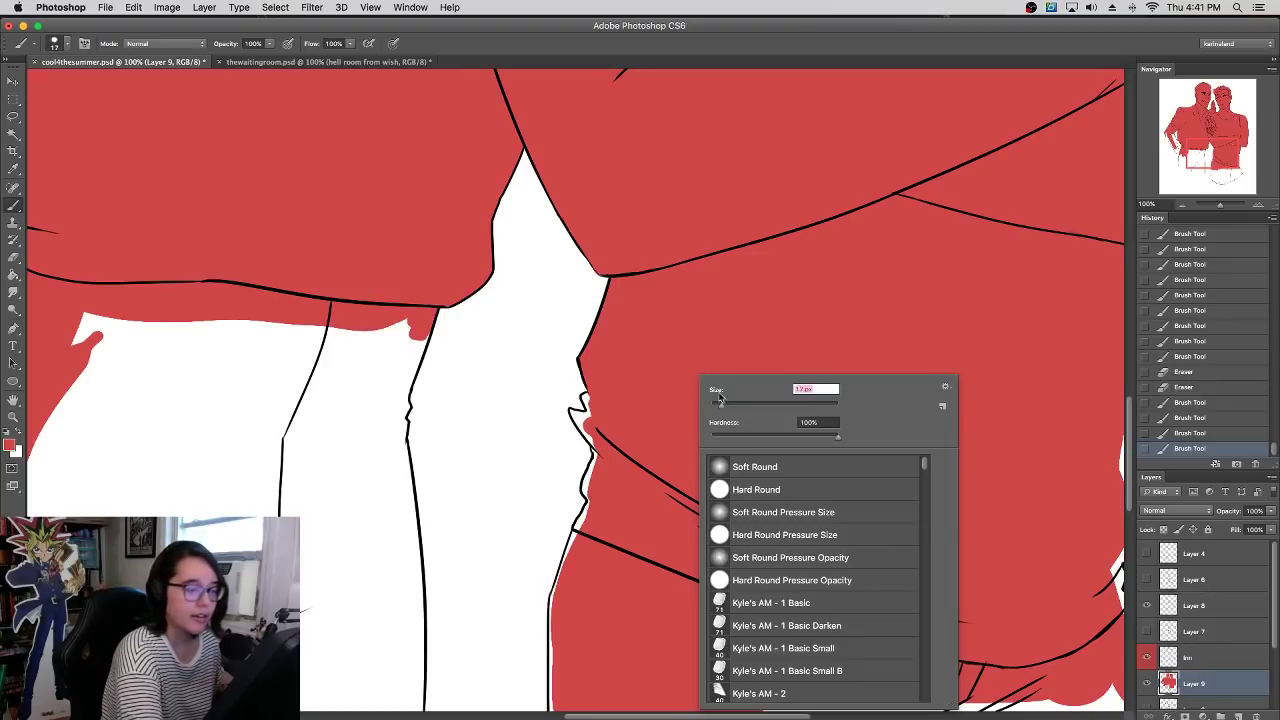
key(Return)
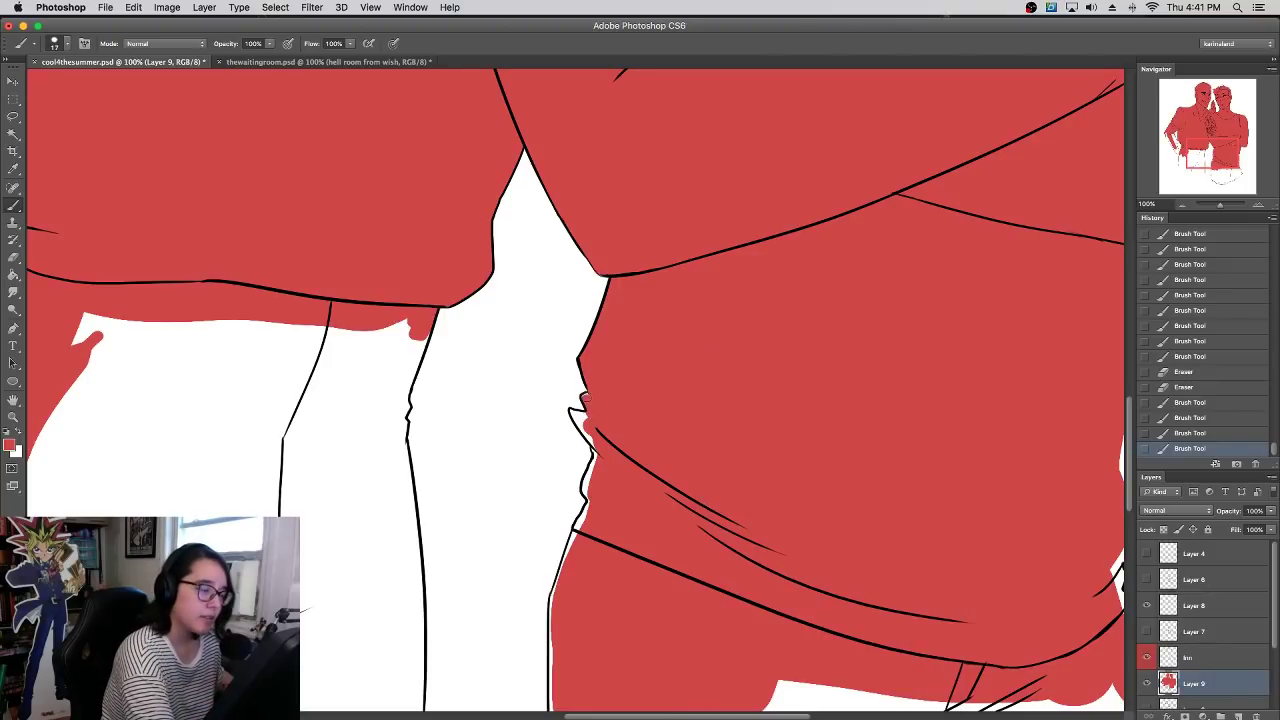
mouse_move(580, 406)
mouse_down()
mouse_move(571, 414)
mouse_move(588, 407)
mouse_up()
drag(586, 398, 582, 402)
drag(585, 510, 591, 498)
click(596, 447)
drag(608, 480, 614, 337)
drag(549, 562, 574, 404)
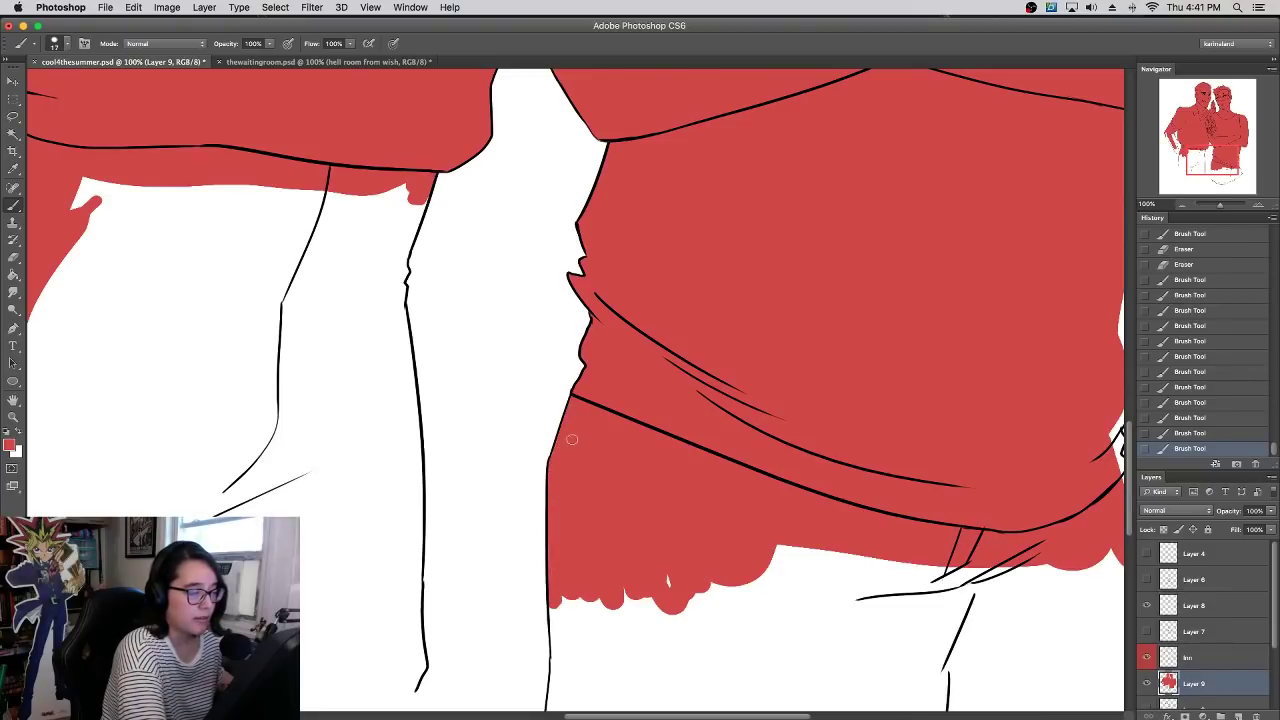
- Enlarge the brush to 57 px and fill the bearded man's trousers well below the shirt hem
click(668, 576)
right_click(697, 453)
click(746, 415)
mouse_move(579, 604)
mouse_down()
mouse_move(920, 634)
mouse_move(800, 545)
mouse_up()
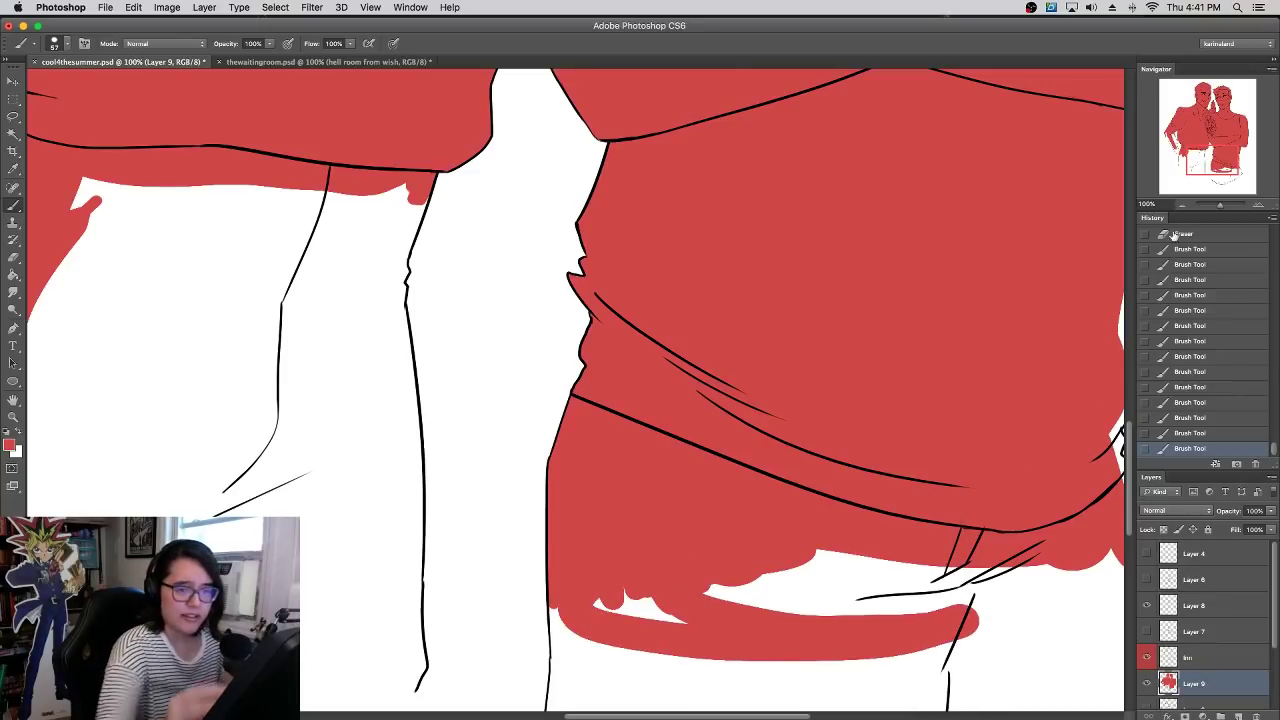
key(super+minus)
mouse_move(650, 530)
mouse_down()
mouse_move(600, 528)
mouse_move(770, 493)
mouse_move(835, 570)
mouse_move(932, 500)
mouse_move(945, 570)
mouse_move(590, 605)
mouse_move(570, 545)
mouse_move(675, 590)
mouse_move(845, 605)
mouse_move(874, 560)
mouse_up()
drag(692, 416, 792, 466)
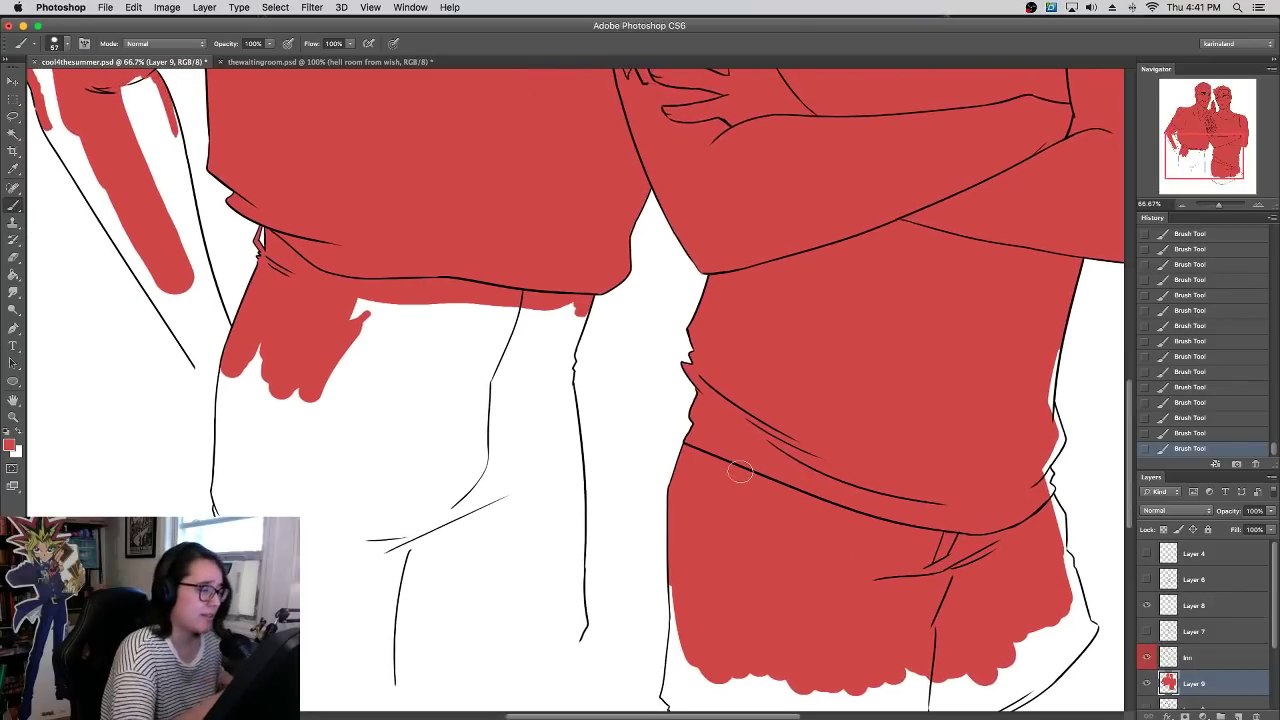
- Enlarge the brush to 119 px and block in the smiling man's outer forearm and the main area of his trousers
right_click(432, 395)
drag(231, 366, 86, 102)
drag(168, 240, 120, 95)
drag(318, 354, 335, 519)
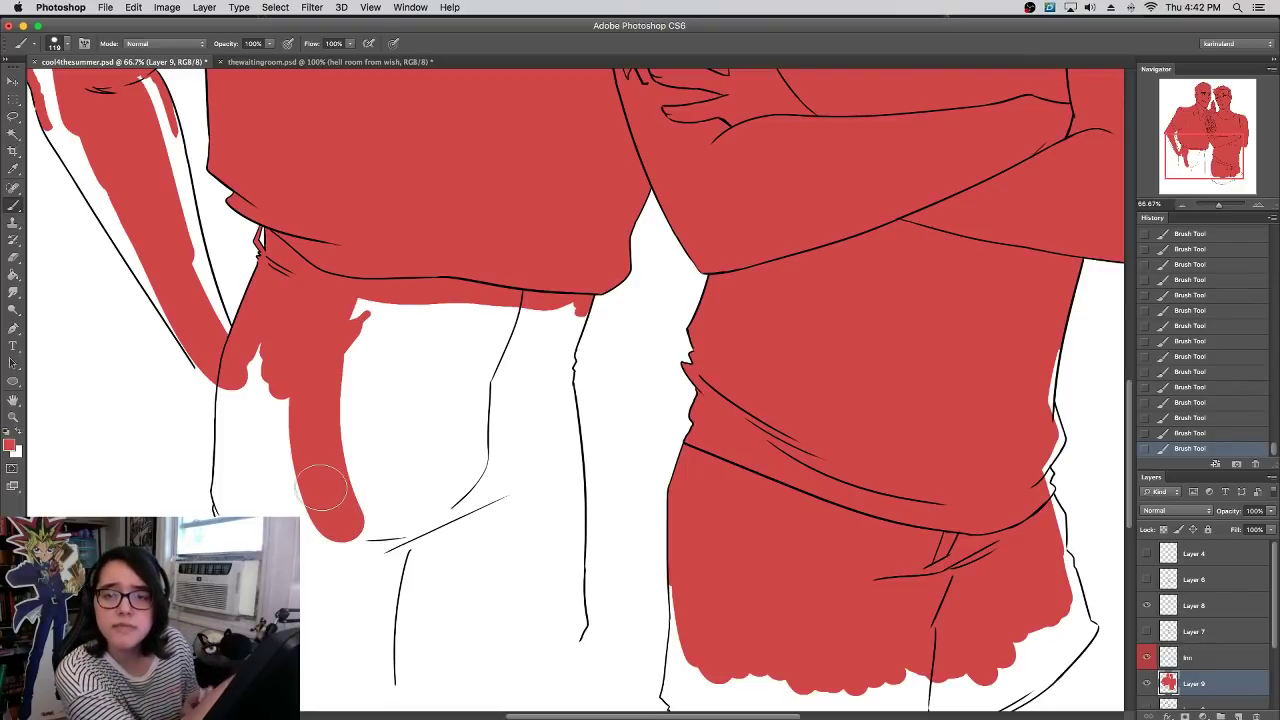
click(387, 435)
mouse_move(365, 305)
mouse_down()
mouse_move(366, 543)
mouse_move(349, 506)
mouse_move(360, 600)
mouse_move(300, 530)
mouse_move(255, 430)
mouse_move(420, 610)
mouse_move(528, 523)
mouse_move(545, 320)
mouse_move(470, 470)
mouse_move(413, 335)
mouse_move(392, 480)
mouse_up()
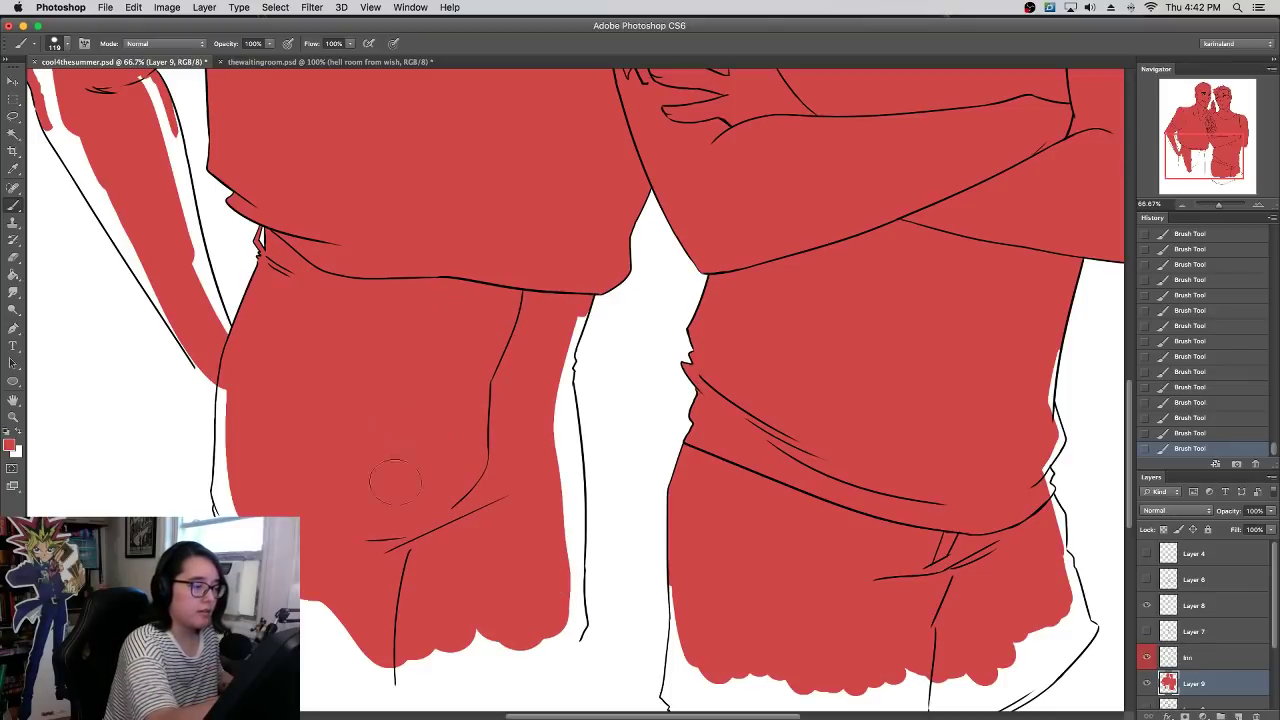
drag(431, 366, 509, 514)
drag(315, 530, 323, 609)
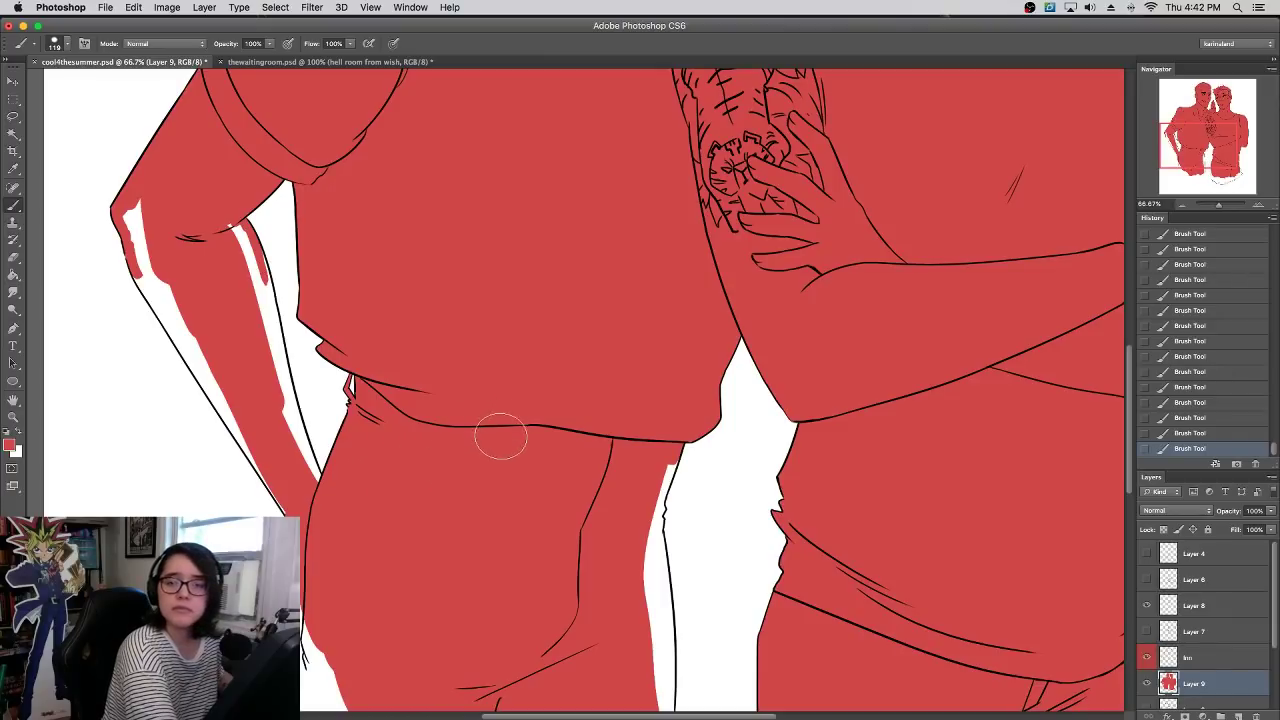
- Reduce the brush to 24 px and fill the slivers along both edges of the smiling man's outer forearm up to the elbow
right_click(549, 462)
click(578, 416)
key(Return)
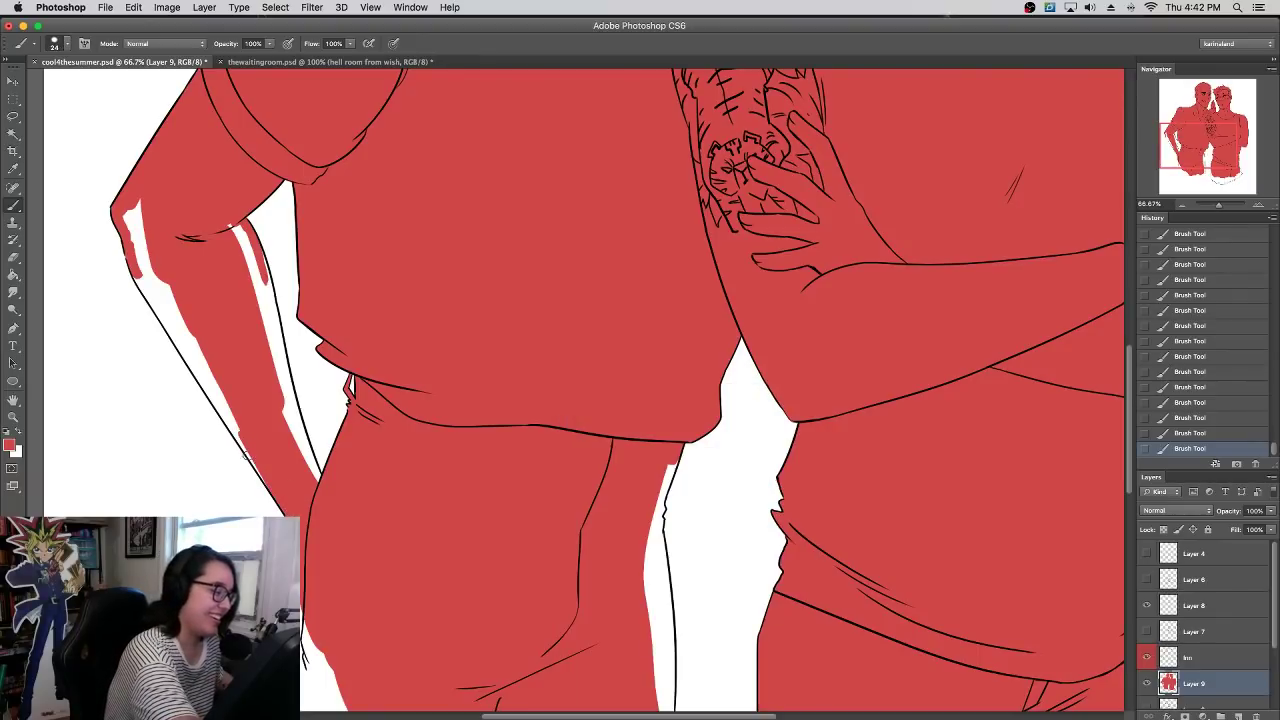
drag(308, 464, 281, 408)
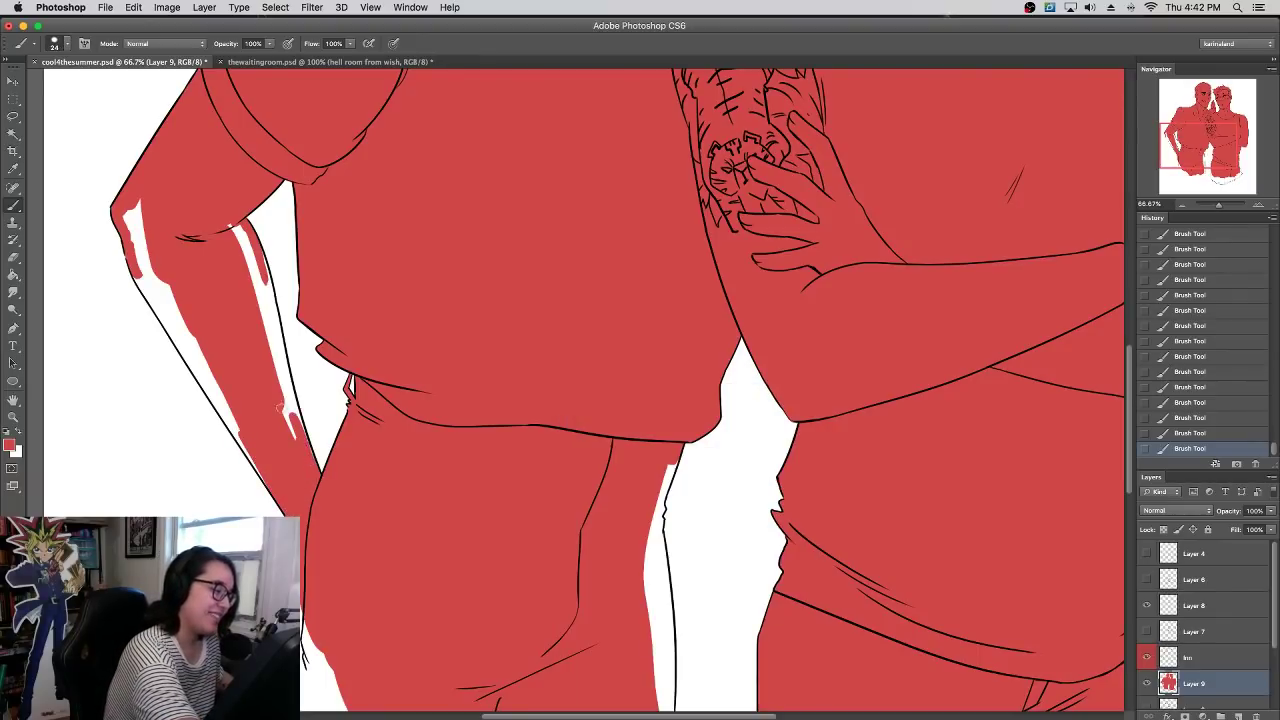
drag(309, 464, 236, 257)
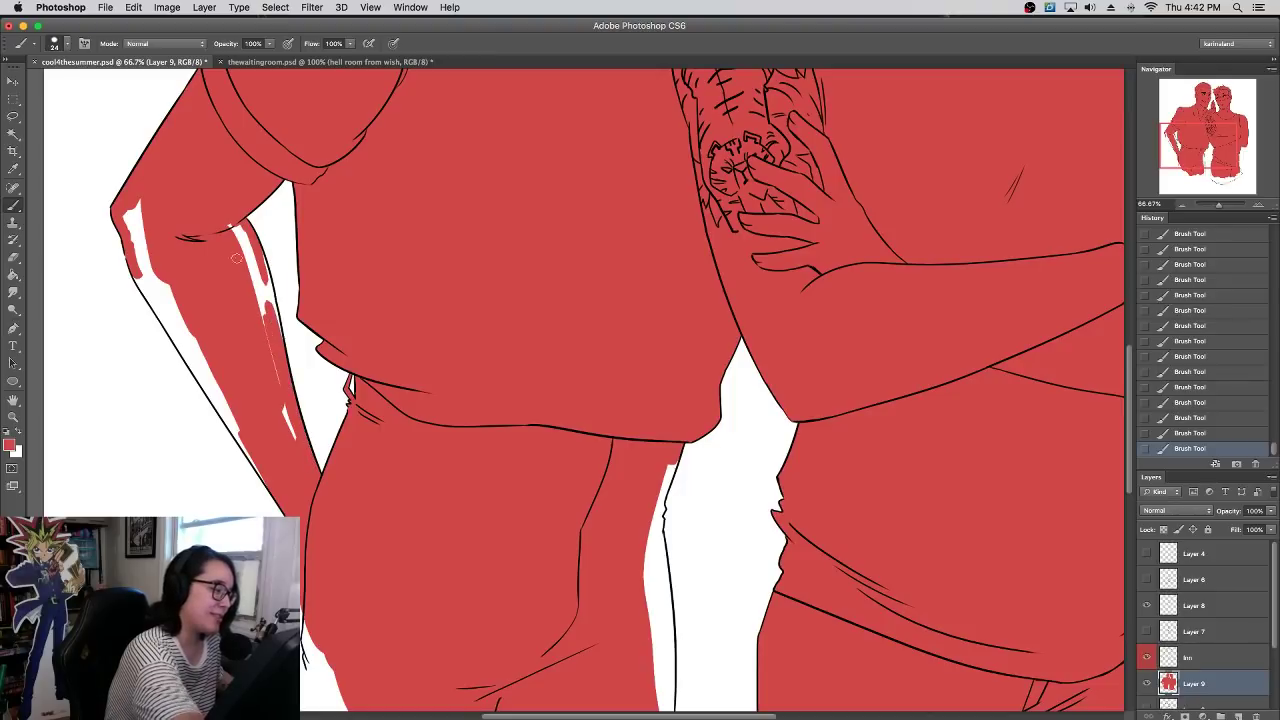
drag(277, 334, 252, 265)
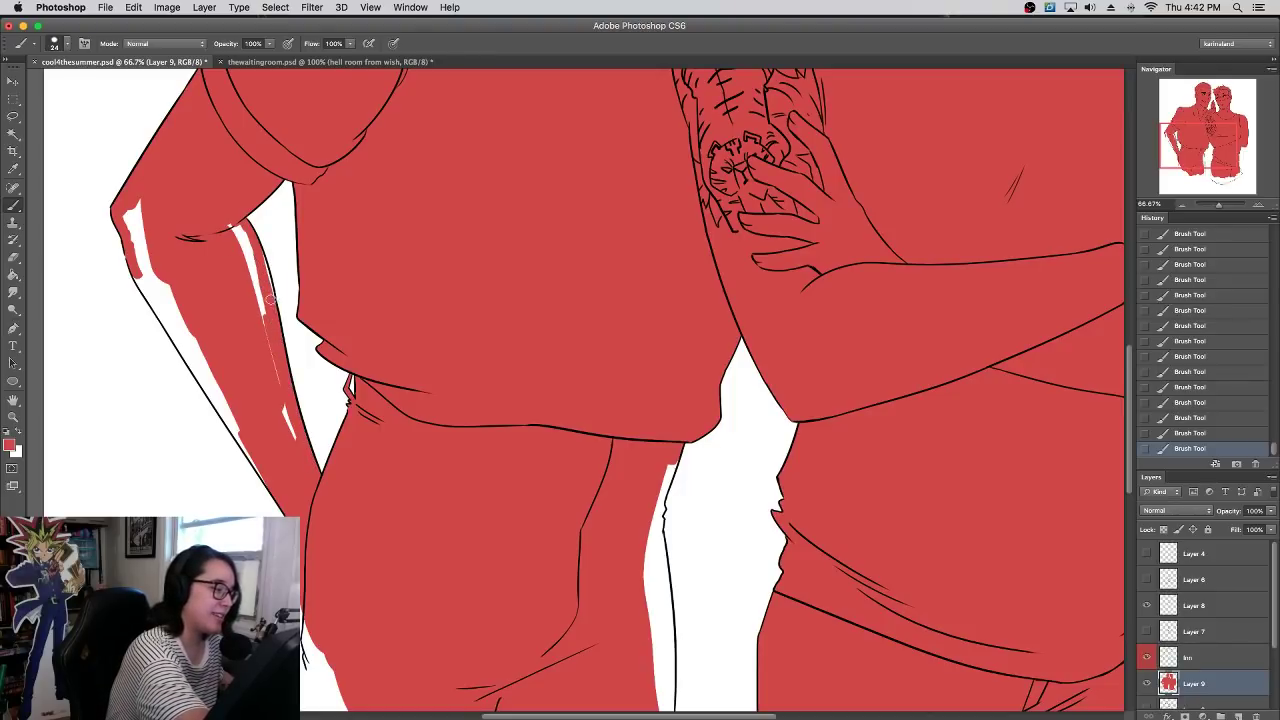
drag(241, 227, 287, 433)
drag(277, 485, 140, 294)
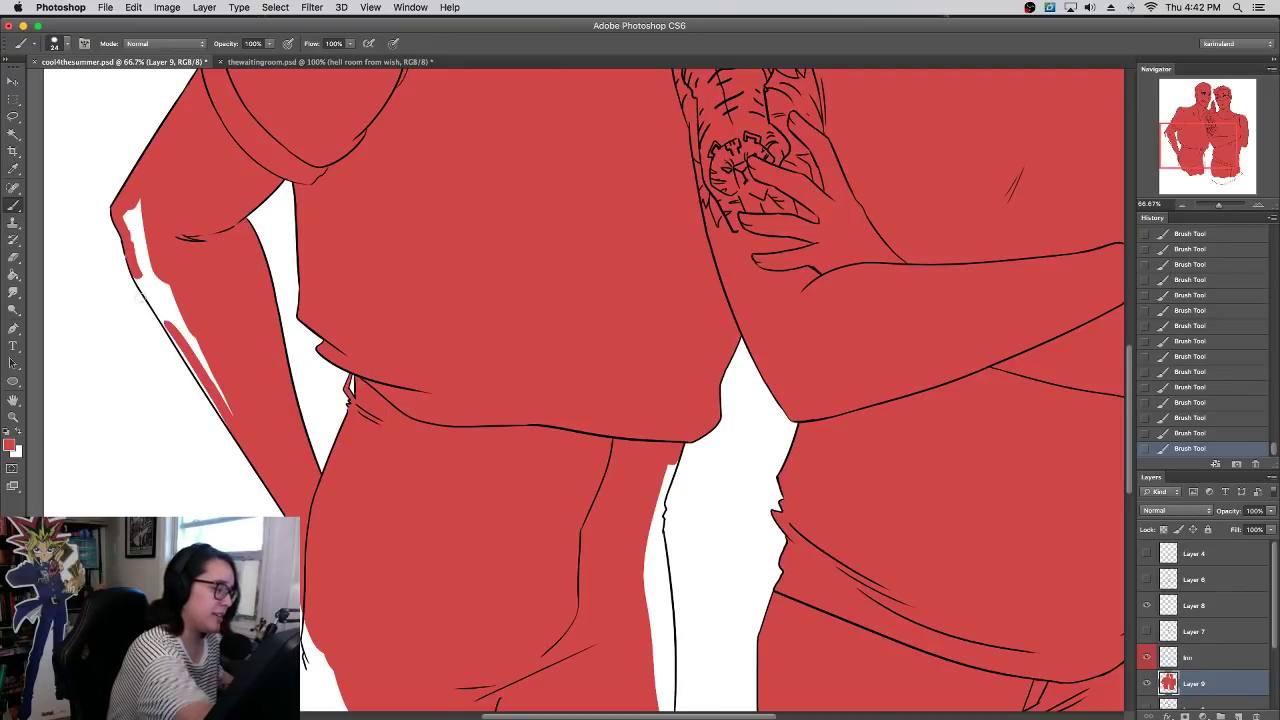
drag(228, 420, 159, 310)
mouse_move(128, 244)
mouse_down()
mouse_move(190, 350)
mouse_move(148, 248)
mouse_up()
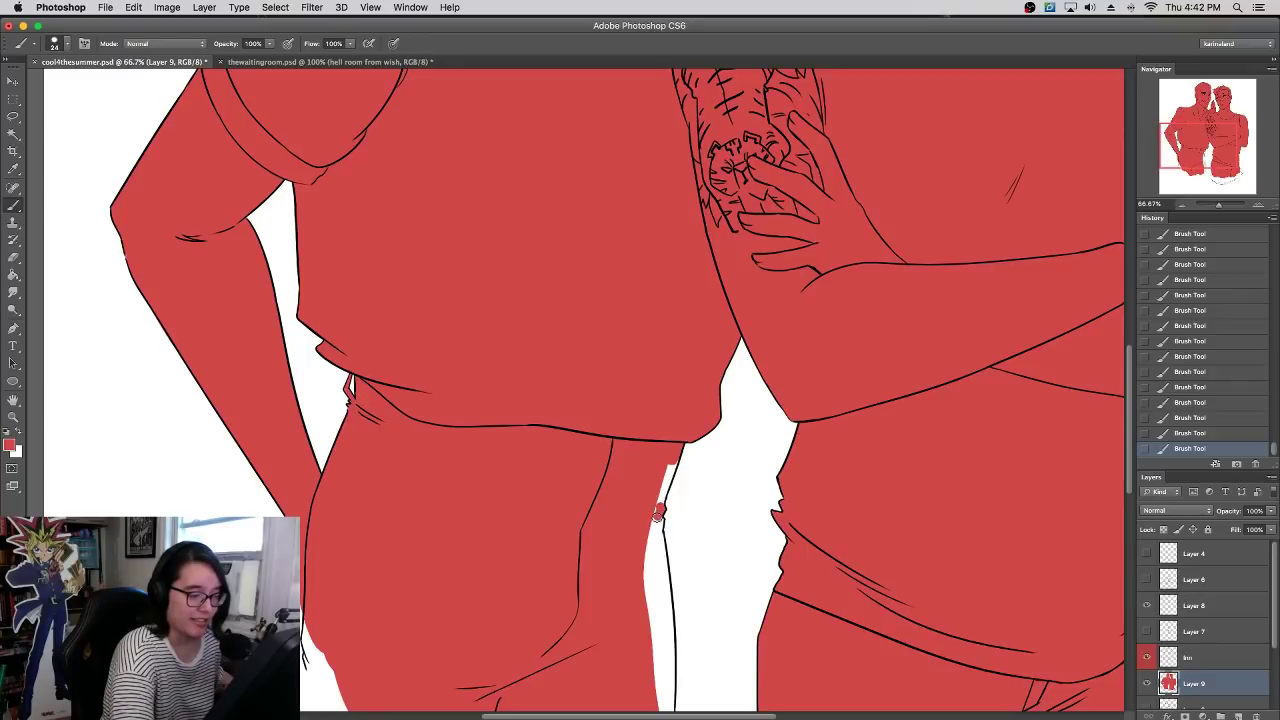
- Fill the smiling man's trousers up to the outline facing the bearded man and even out the lower edge
drag(659, 513, 674, 453)
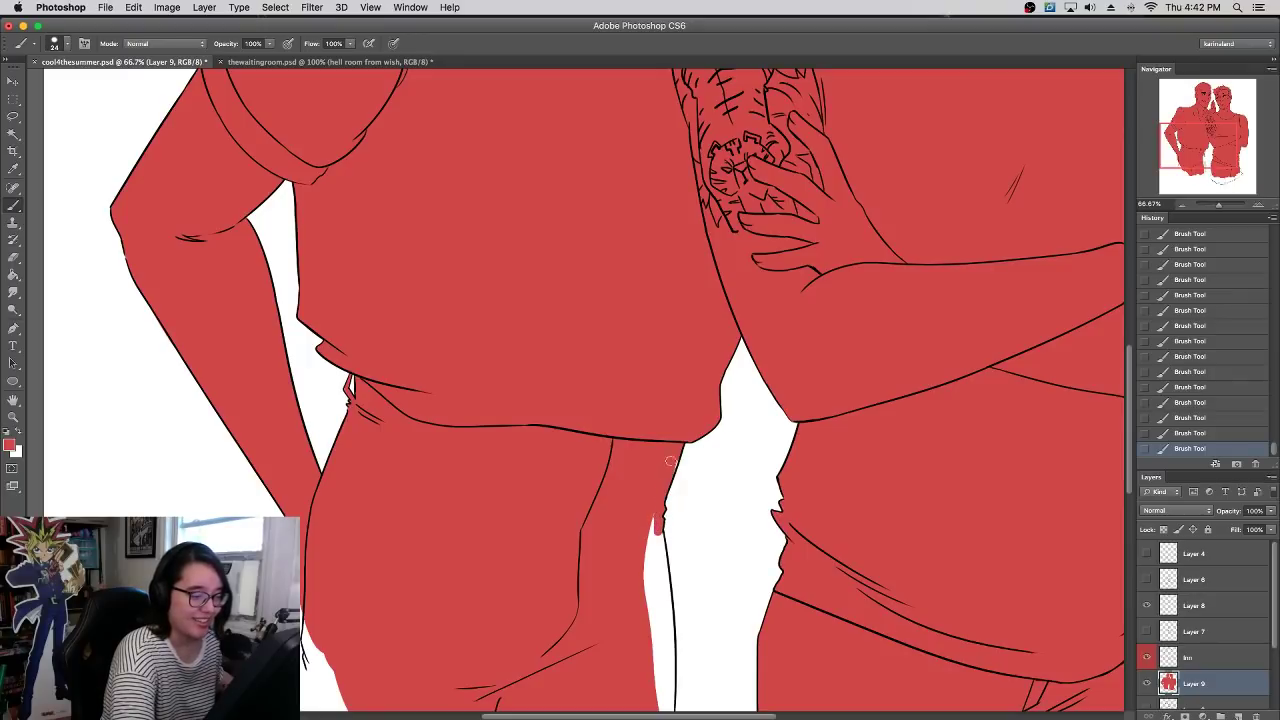
drag(650, 522, 650, 595)
drag(651, 491, 666, 376)
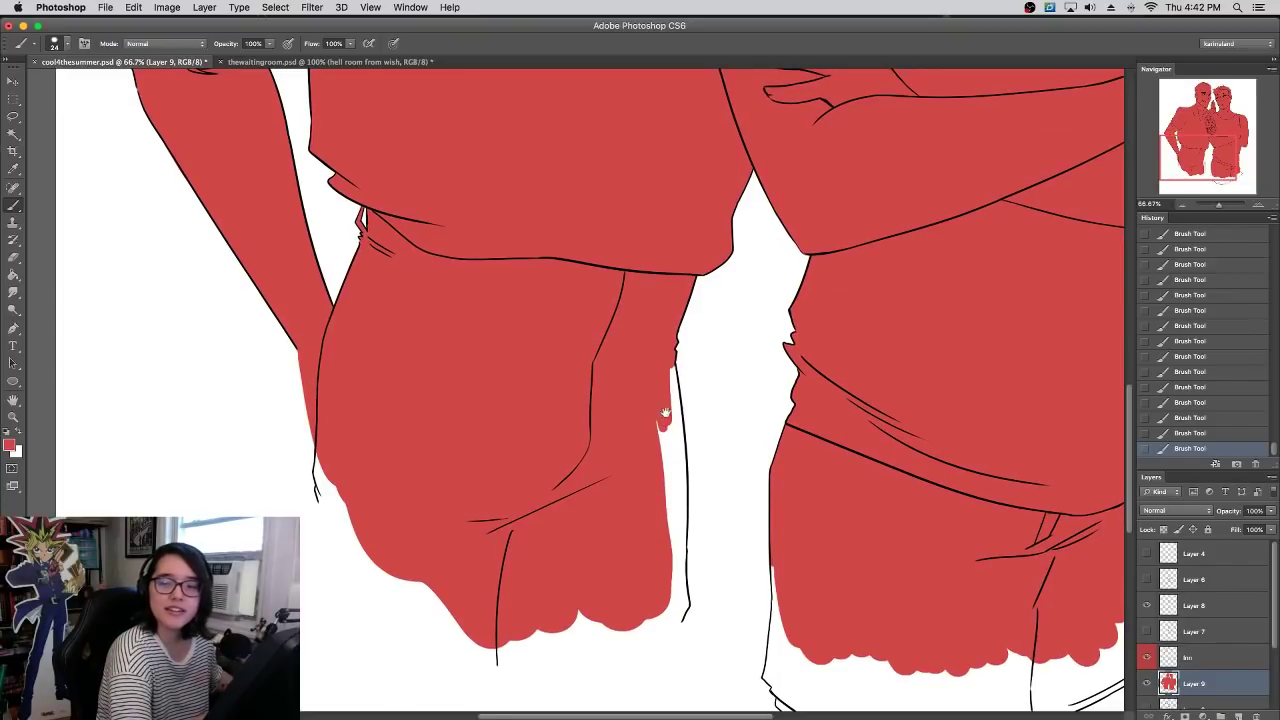
drag(663, 412, 648, 428)
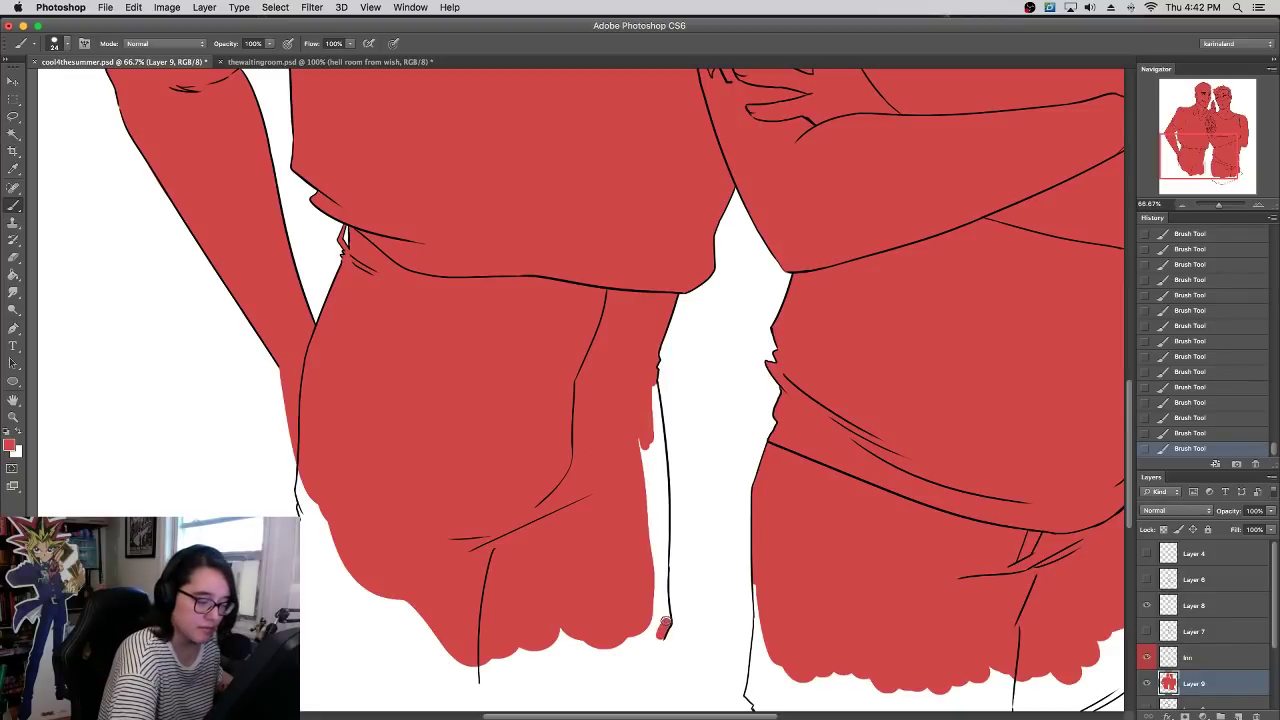
drag(658, 561, 661, 592)
mouse_move(663, 540)
mouse_down()
mouse_move(653, 420)
mouse_move(652, 544)
mouse_move(643, 500)
mouse_up()
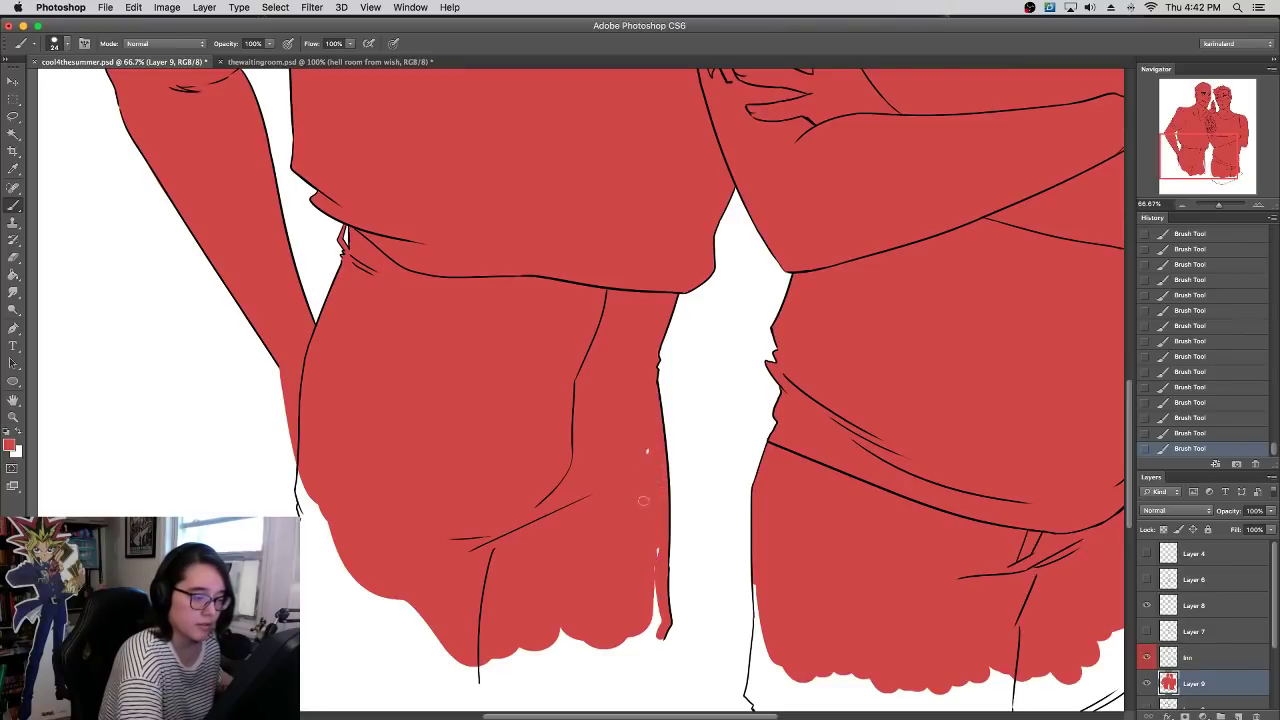
mouse_move(538, 638)
mouse_down()
mouse_move(582, 650)
mouse_move(608, 638)
mouse_up()
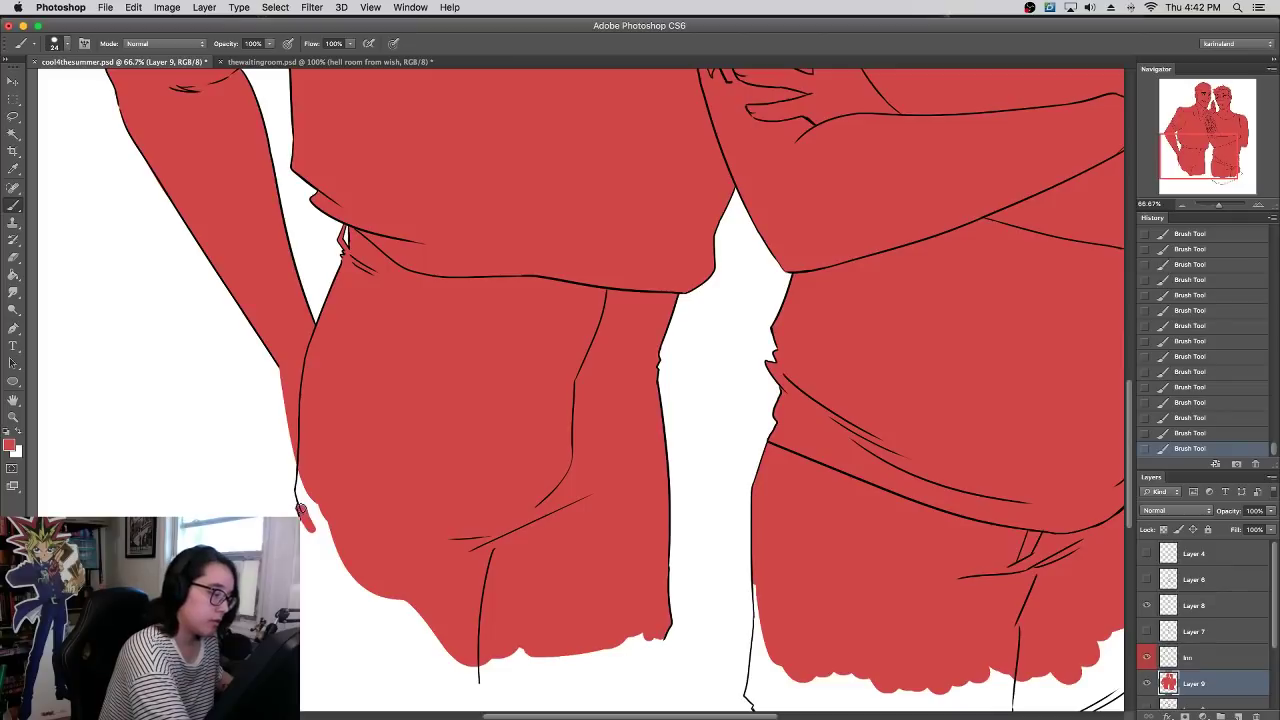
- Fill the outer hip of the smiling man's trousers and the area along their lower edge, adjusting the brush size
drag(315, 517, 336, 557)
right_click(348, 540)
drag(399, 420, 412, 420)
click(321, 524)
mouse_move(316, 512)
mouse_down()
mouse_move(352, 595)
mouse_move(367, 572)
mouse_move(443, 630)
mouse_move(398, 624)
mouse_move(391, 642)
mouse_move(322, 565)
mouse_move(520, 663)
mouse_up()
- Extend the red fill on the bearded man's trousers down towards their lower outline
mouse_move(891, 473)
mouse_down()
mouse_move(686, 423)
mouse_move(623, 381)
mouse_up()
mouse_move(505, 562)
mouse_down()
mouse_move(496, 601)
mouse_move(500, 479)
mouse_move(590, 623)
mouse_move(655, 608)
mouse_up()
mouse_move(869, 485)
mouse_down()
mouse_move(663, 597)
mouse_move(703, 605)
mouse_move(851, 510)
mouse_up()
- With a 20 px brush, fill the outer edge of the bearded man's shirt and hip, erasing the overspill beyond the outline
right_click(820, 384)
click(846, 417)
click(810, 364)
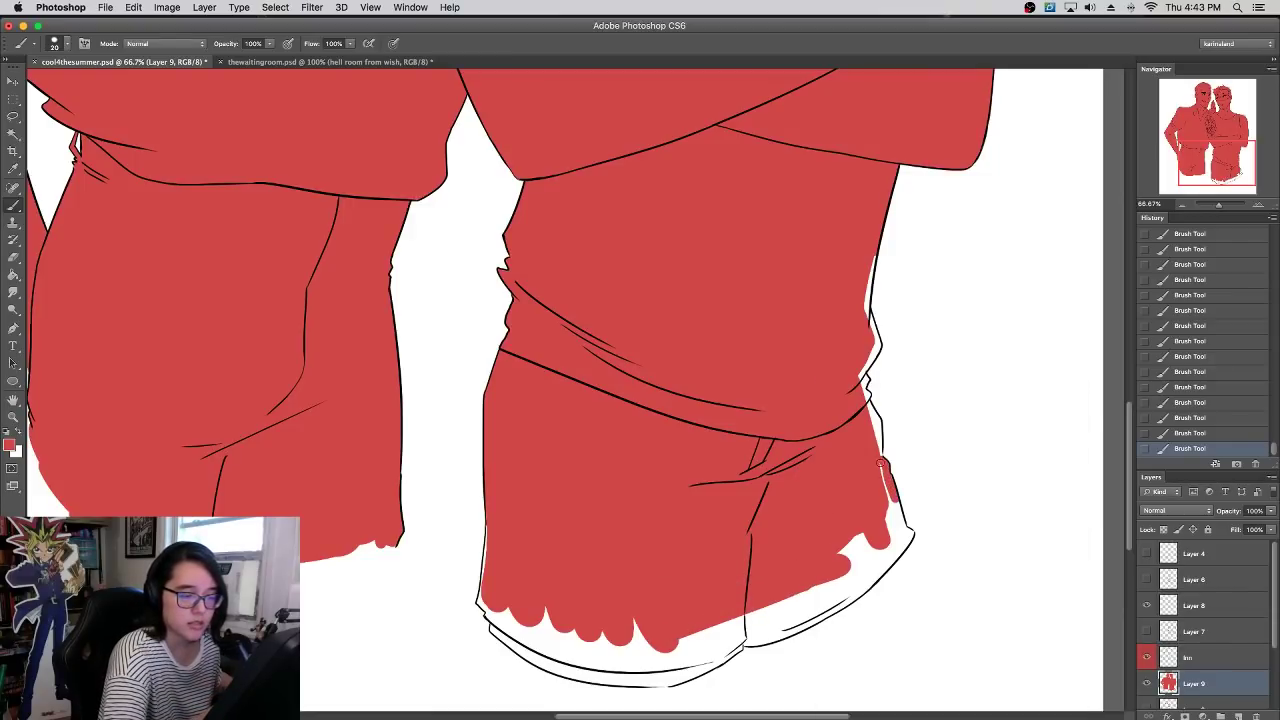
drag(911, 346, 825, 364)
key(super+plus)
drag(910, 318, 707, 400)
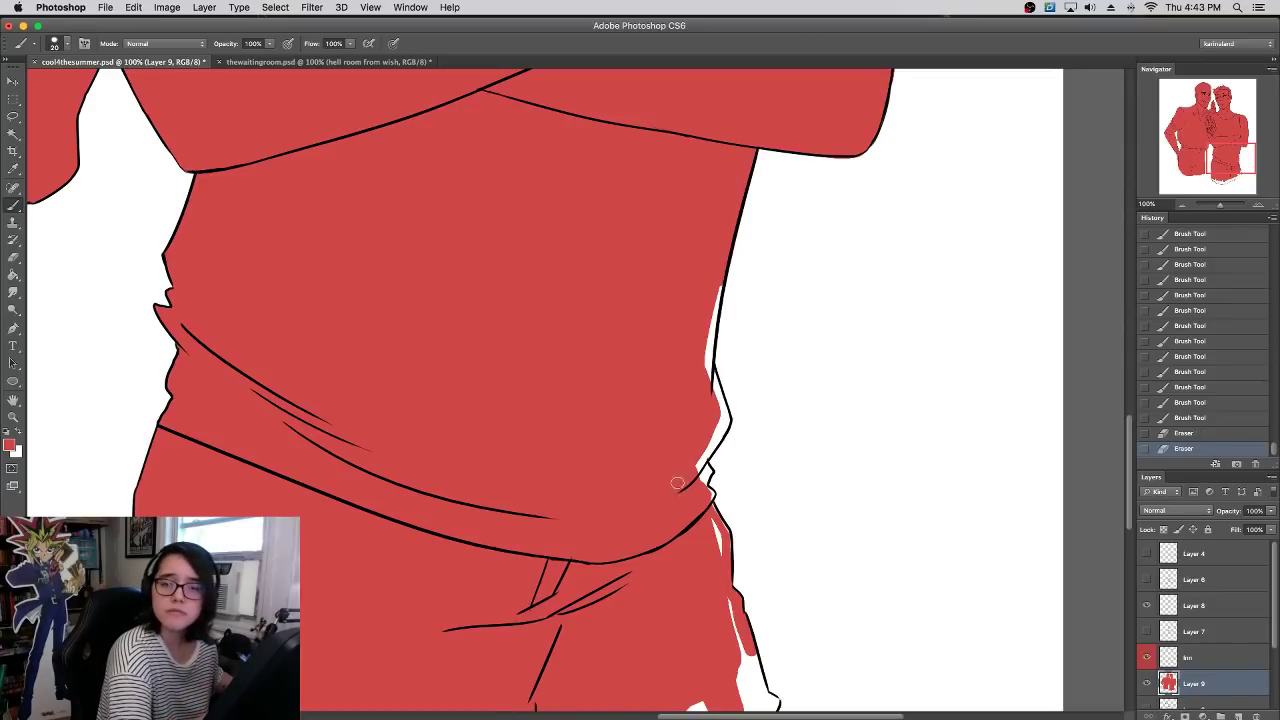
mouse_move(707, 516)
mouse_down()
mouse_move(697, 467)
mouse_move(710, 448)
mouse_move(707, 390)
mouse_move(719, 432)
mouse_move(727, 415)
mouse_move(712, 441)
mouse_move(724, 406)
mouse_move(724, 424)
mouse_move(701, 323)
mouse_move(695, 351)
mouse_move(704, 367)
mouse_move(715, 290)
mouse_up()
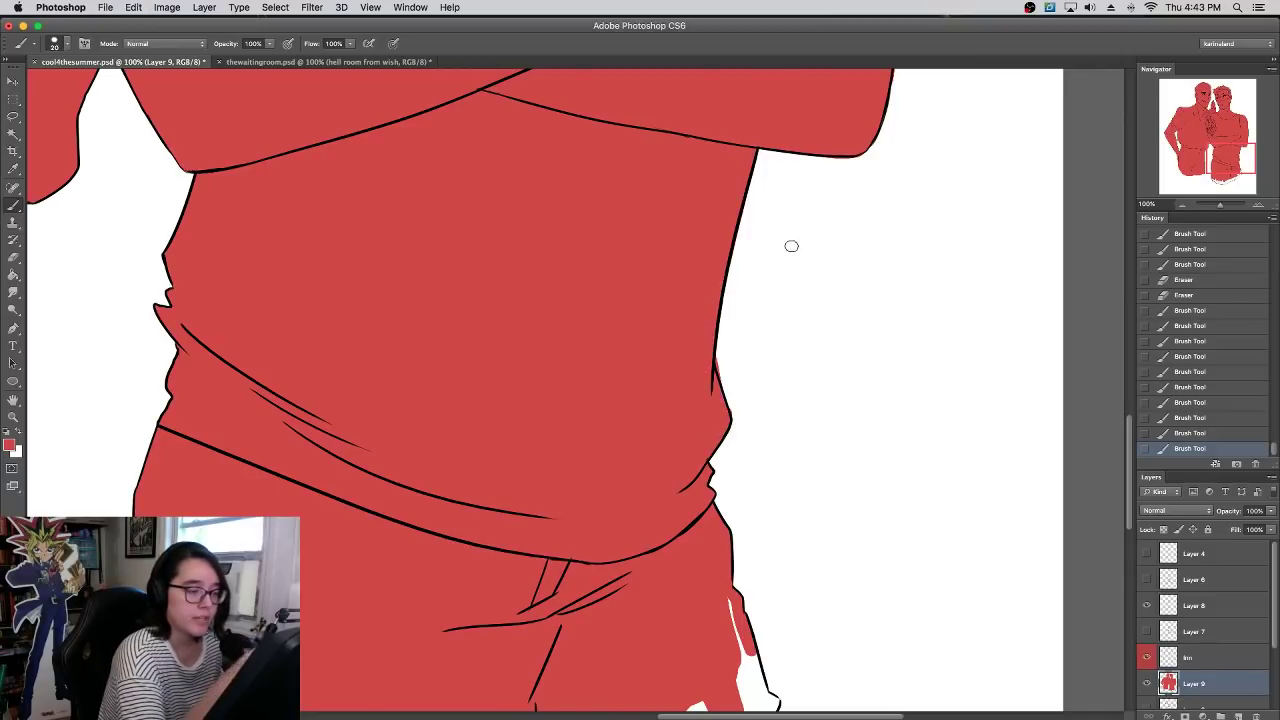
key(e)
drag(739, 415, 733, 404)
key(b)
click(706, 356)
- Check the whole figure and fill the remaining sliver along the outer edge of the bearded man's trousers
scroll(706, 486, up, 10)
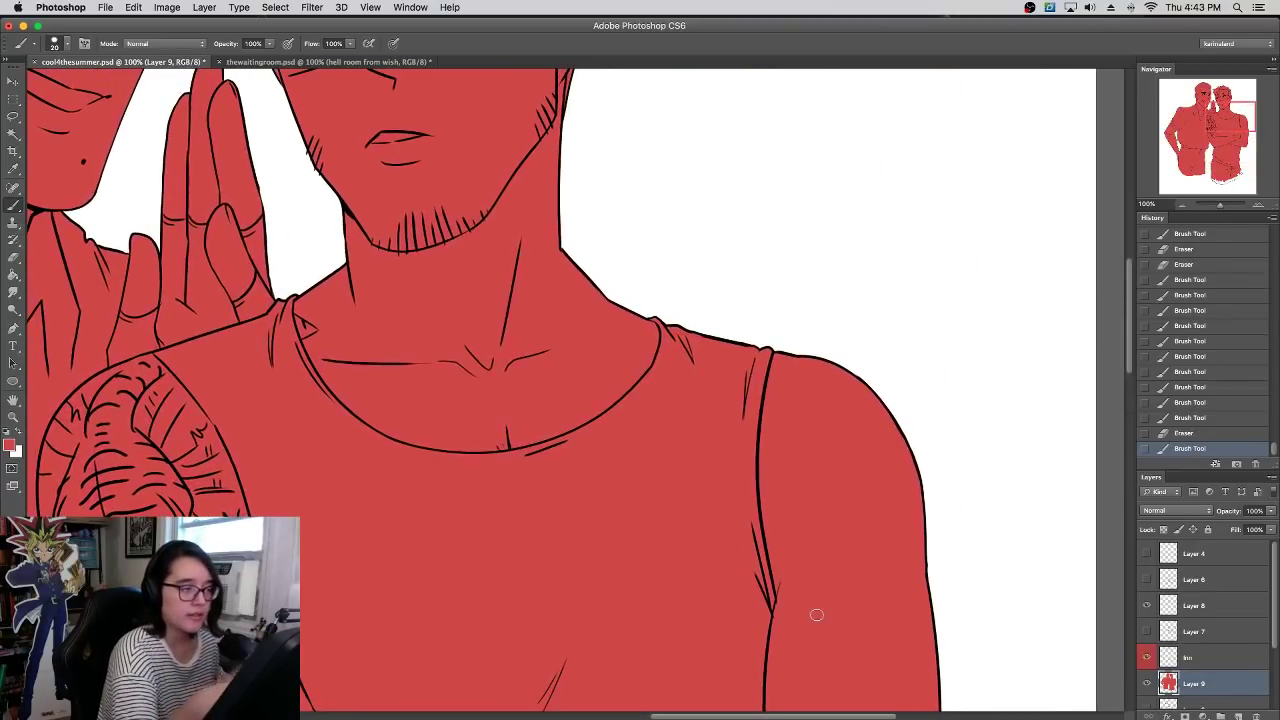
click(1181, 205)
click(1181, 205)
mouse_move(686, 422)
mouse_down()
mouse_move(748, 274)
mouse_move(848, 182)
mouse_move(849, 164)
mouse_up()
scroll(900, 548, down, 5)
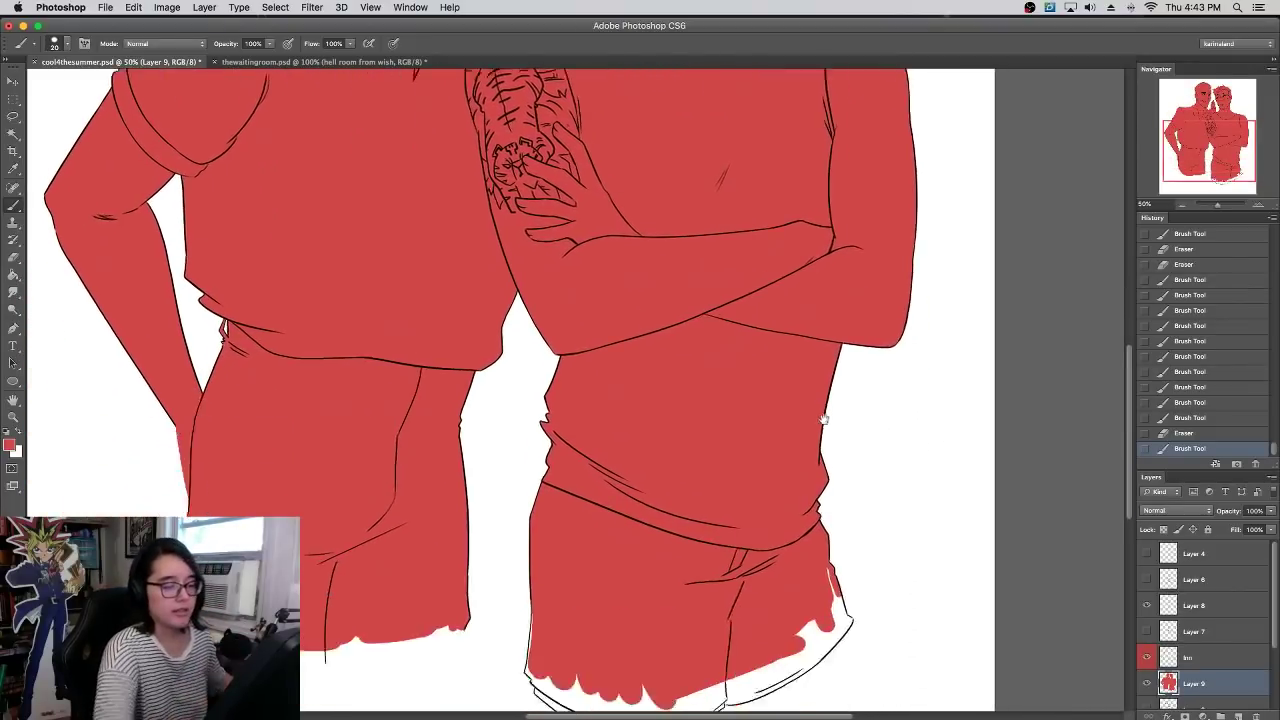
drag(822, 541, 829, 554)
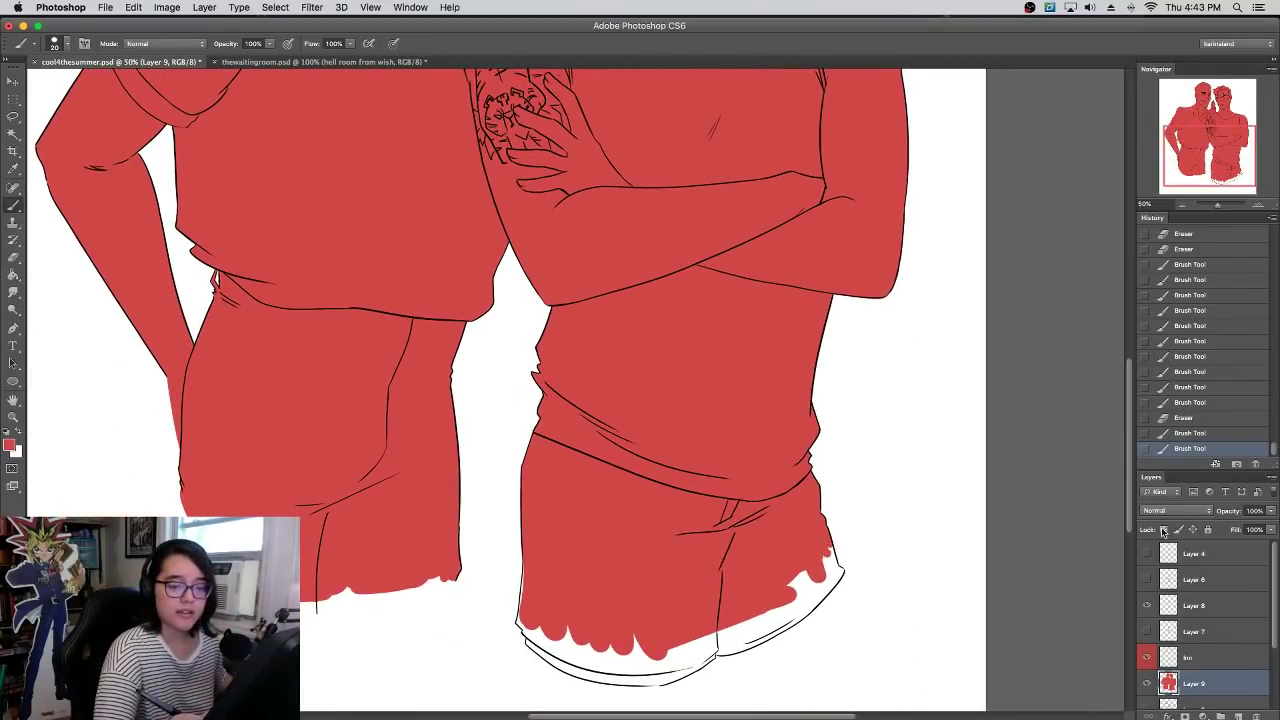
- Lock the transparent pixels of the red base layer, rename it "col" and colour-code it orange
double_click(1196, 683)
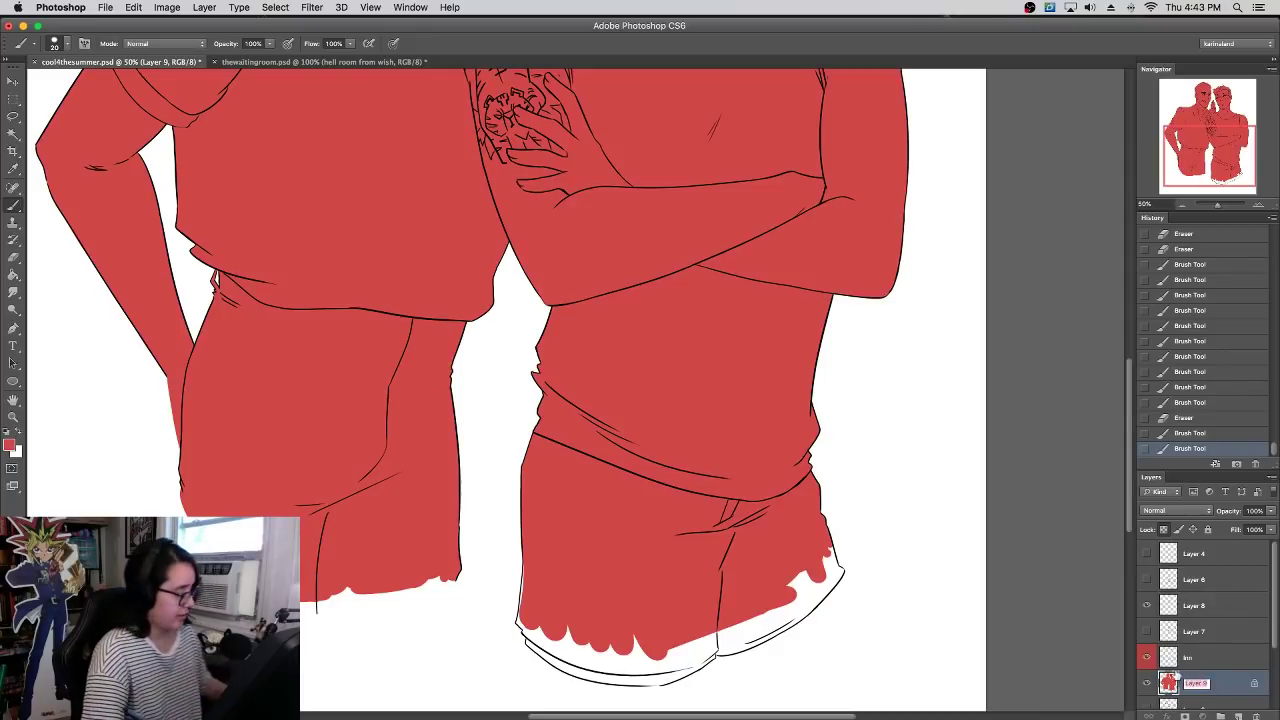
text(col)
key(Return)
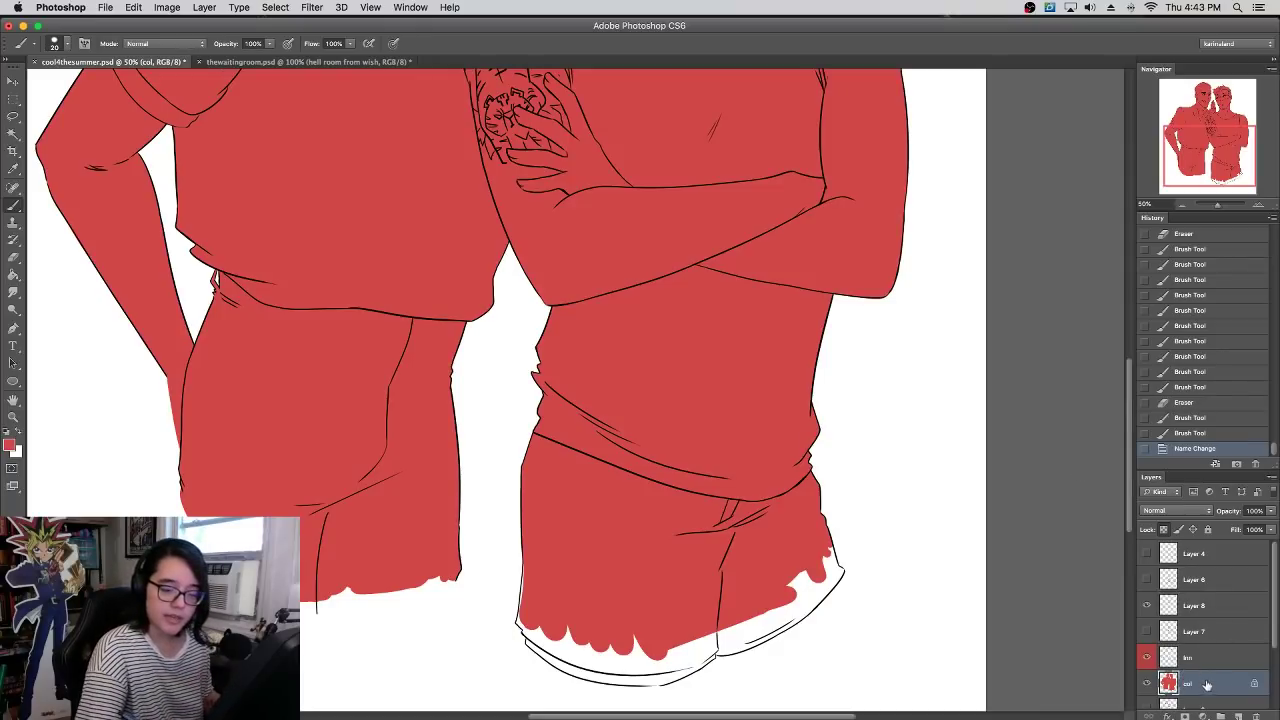
right_click(1207, 681)
click(1140, 610)
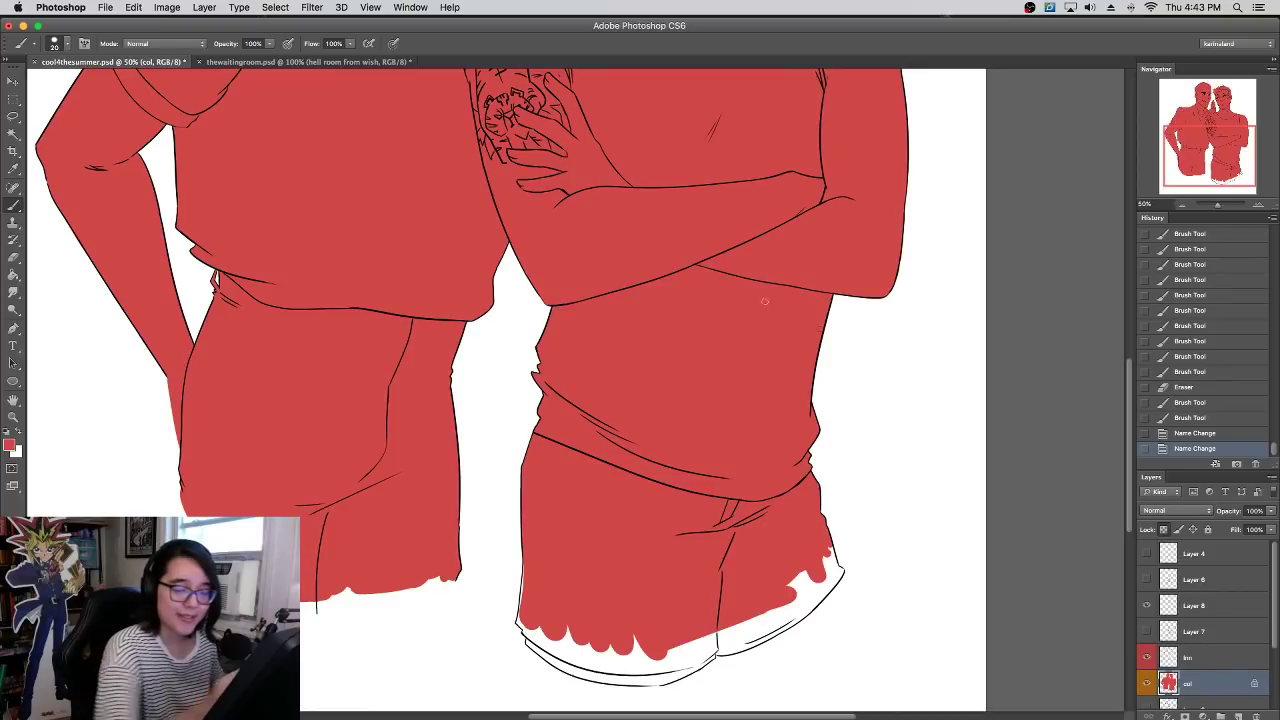
- Recolour the flat red base of both men white with the Paint Bucket
scroll(788, 316, up, 10)
click(14, 279)
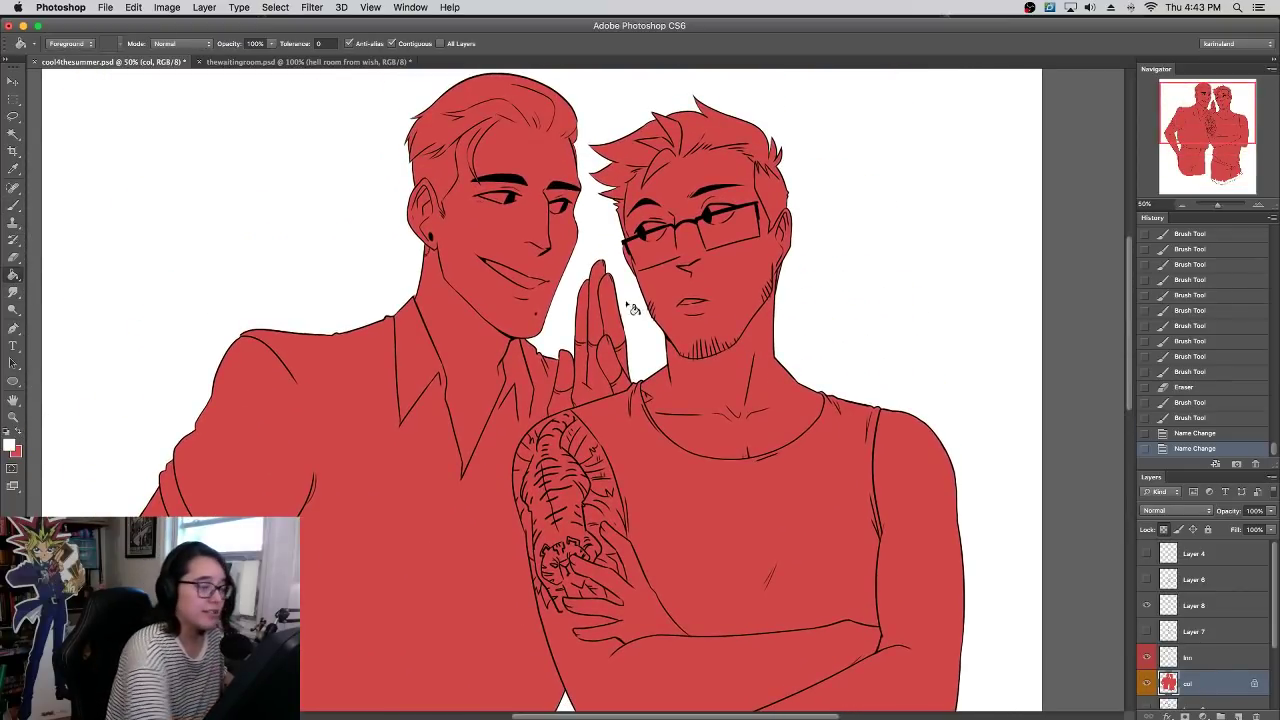
click(684, 416)
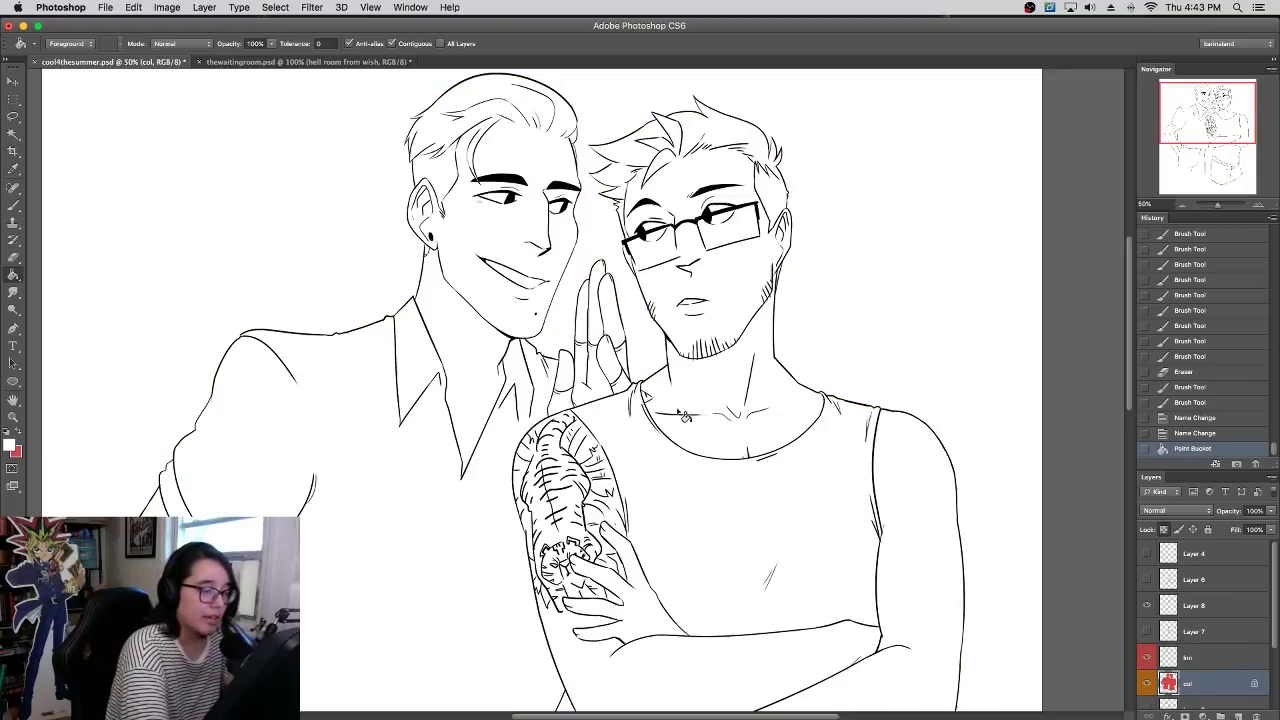
- Switch to the Brush and pick a soft light purple as the foreground colour
click(14, 206)
click(10, 444)
click(323, 513)
drag(183, 494, 186, 450)
click(434, 471)
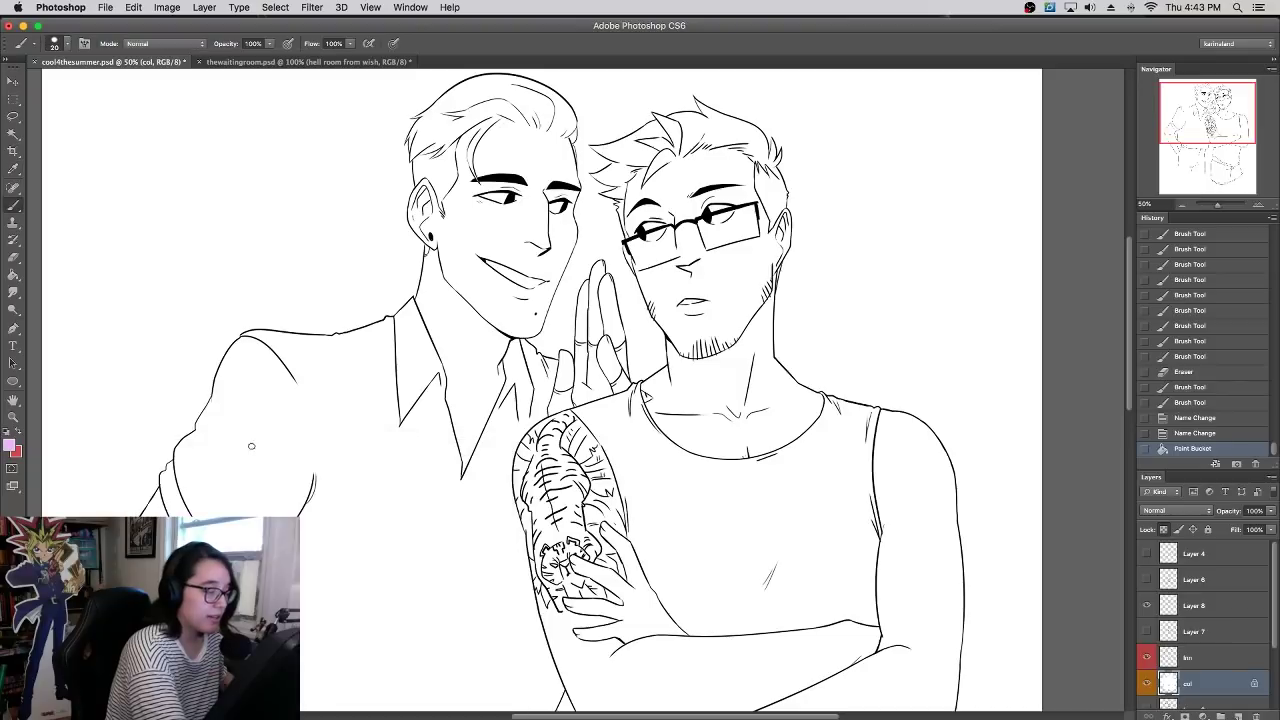
click(10, 448)
click(180, 490)
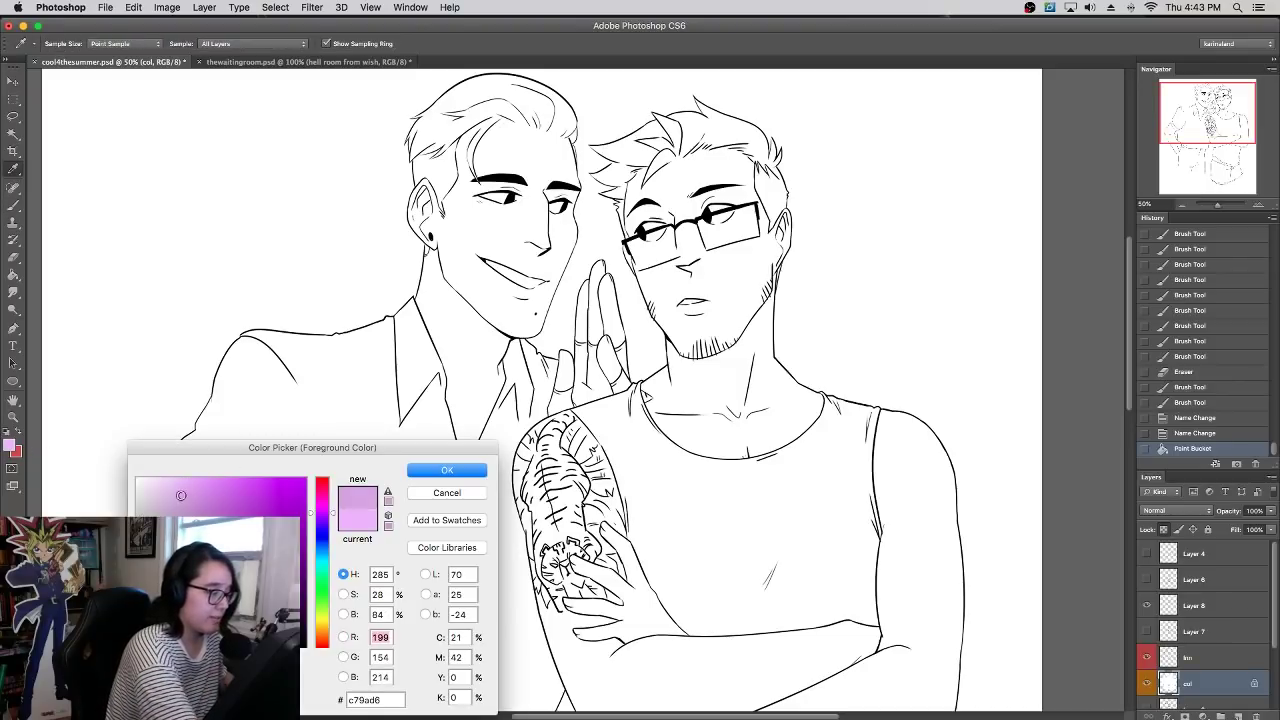
drag(180, 493, 176, 490)
click(425, 473)
- Enlarge the brush to 97 px and paint the bearded man's hair light purple on the "col" layer
right_click(642, 310)
click(712, 337)
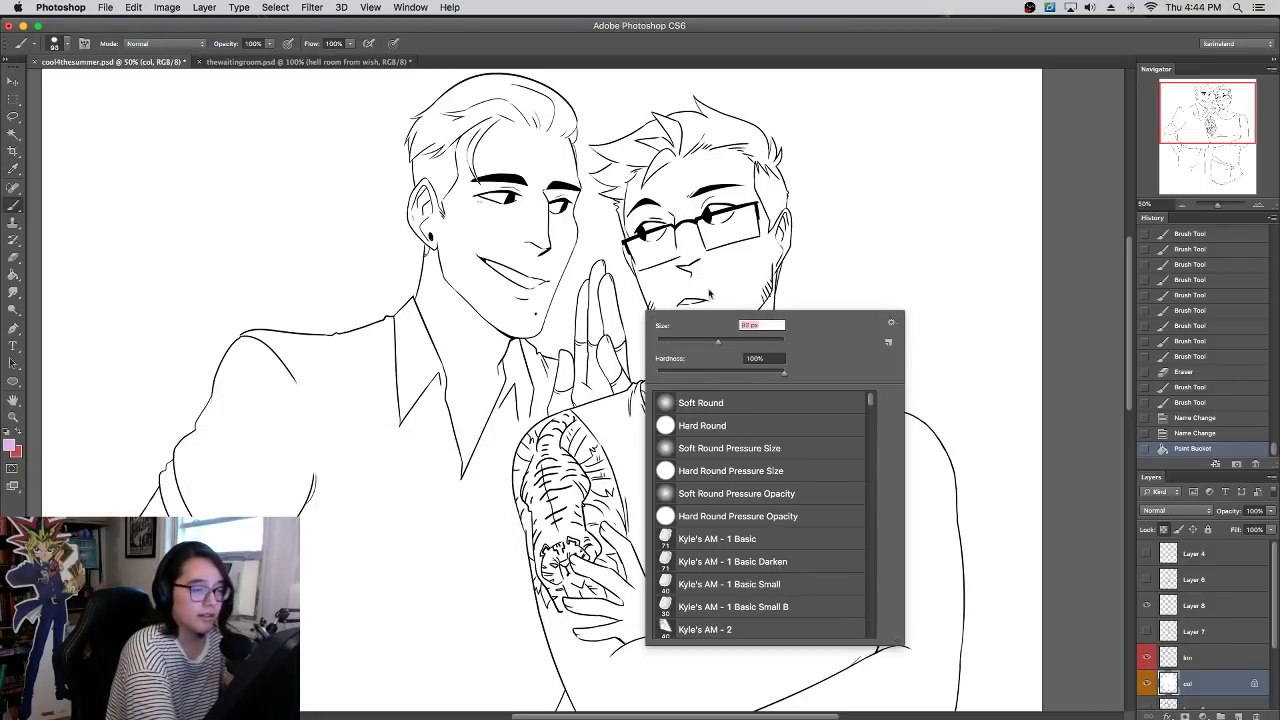
click(709, 68)
mouse_move(620, 148)
mouse_down()
mouse_move(732, 98)
mouse_move(717, 142)
mouse_move(765, 127)
mouse_move(790, 172)
mouse_up()
scroll(866, 126, up, 3)
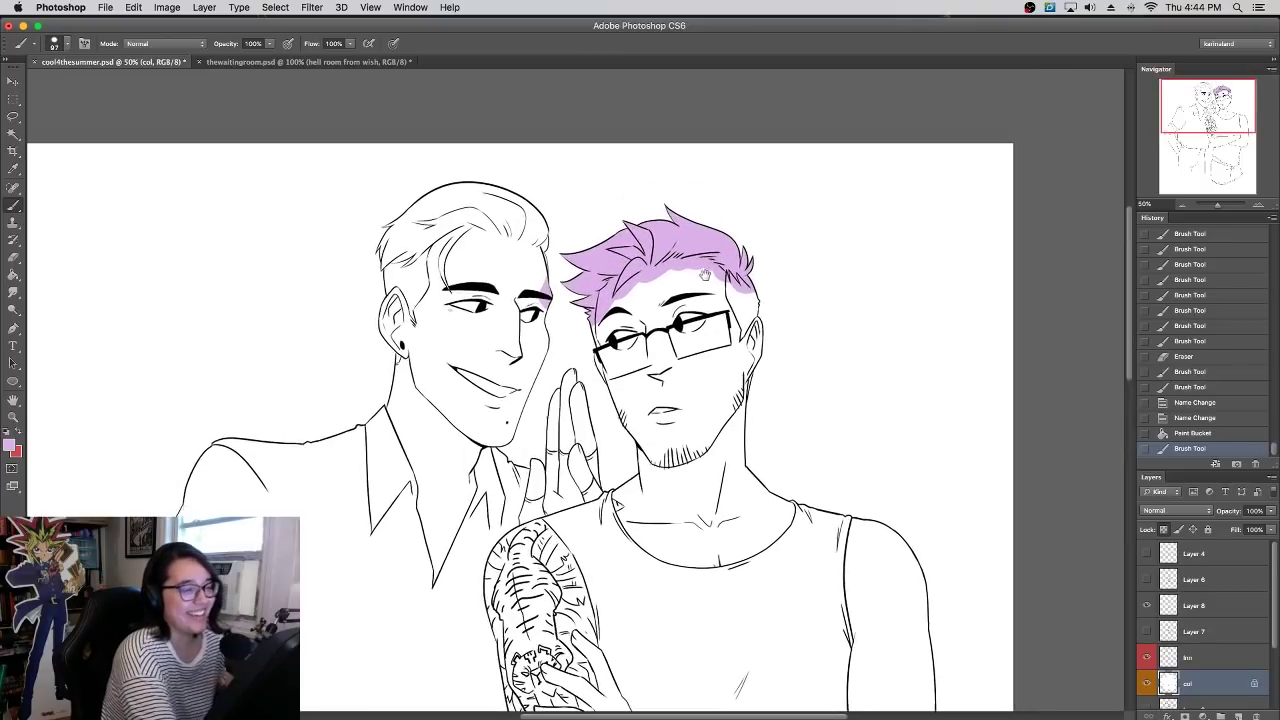
- Set the foreground colour to brown #c68b63 and paint the bearded man's face, neck and upper chest
click(1259, 205)
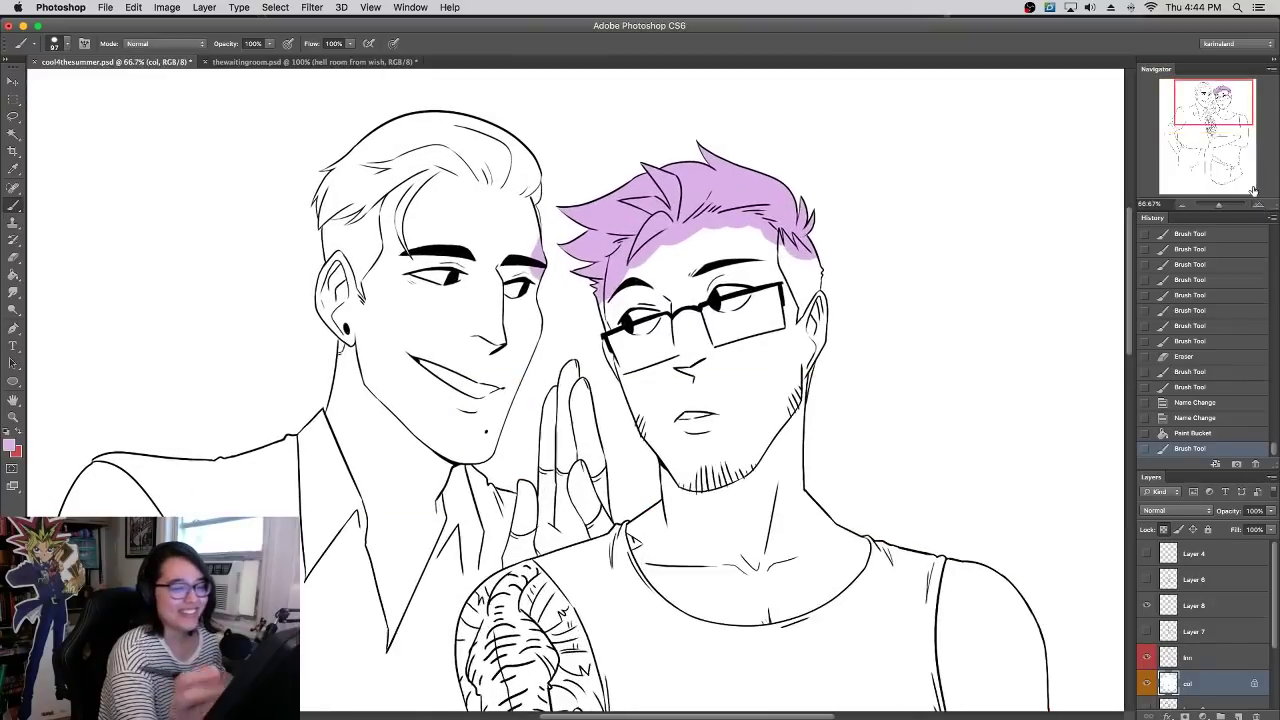
click(14, 449)
click(318, 637)
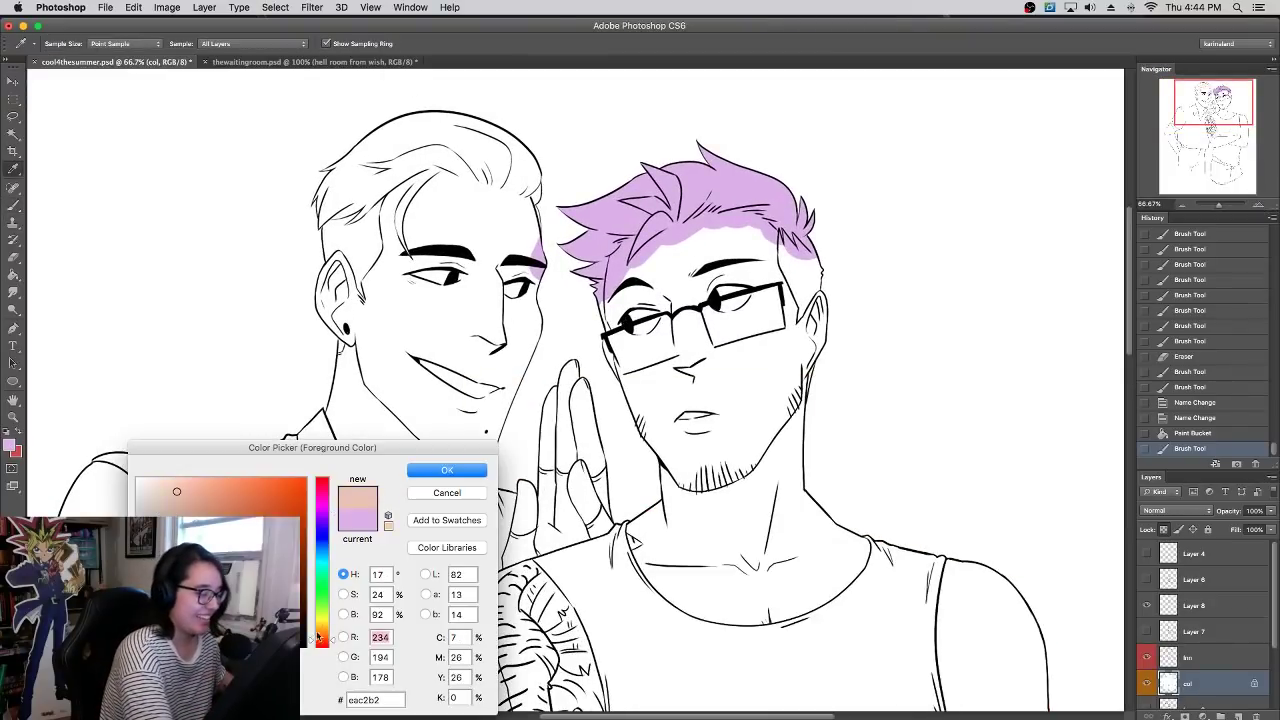
click(320, 631)
click(200, 514)
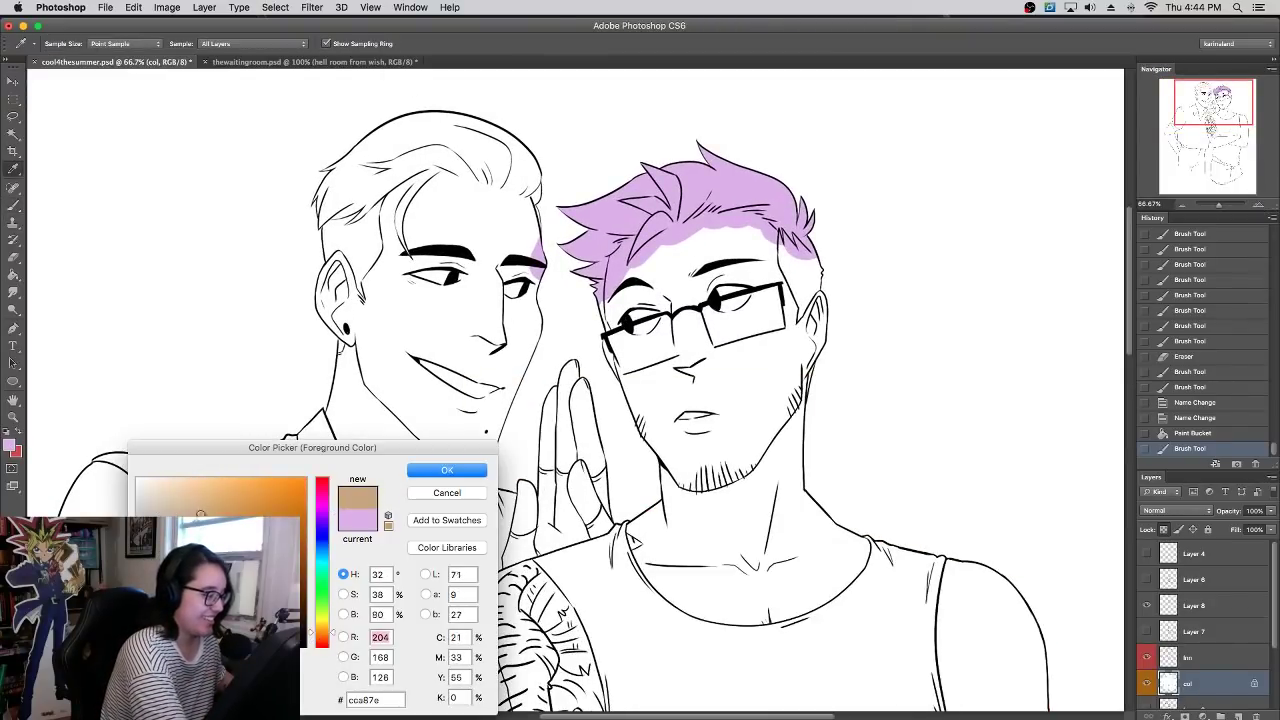
click(321, 640)
click(212, 483)
click(215, 501)
click(217, 513)
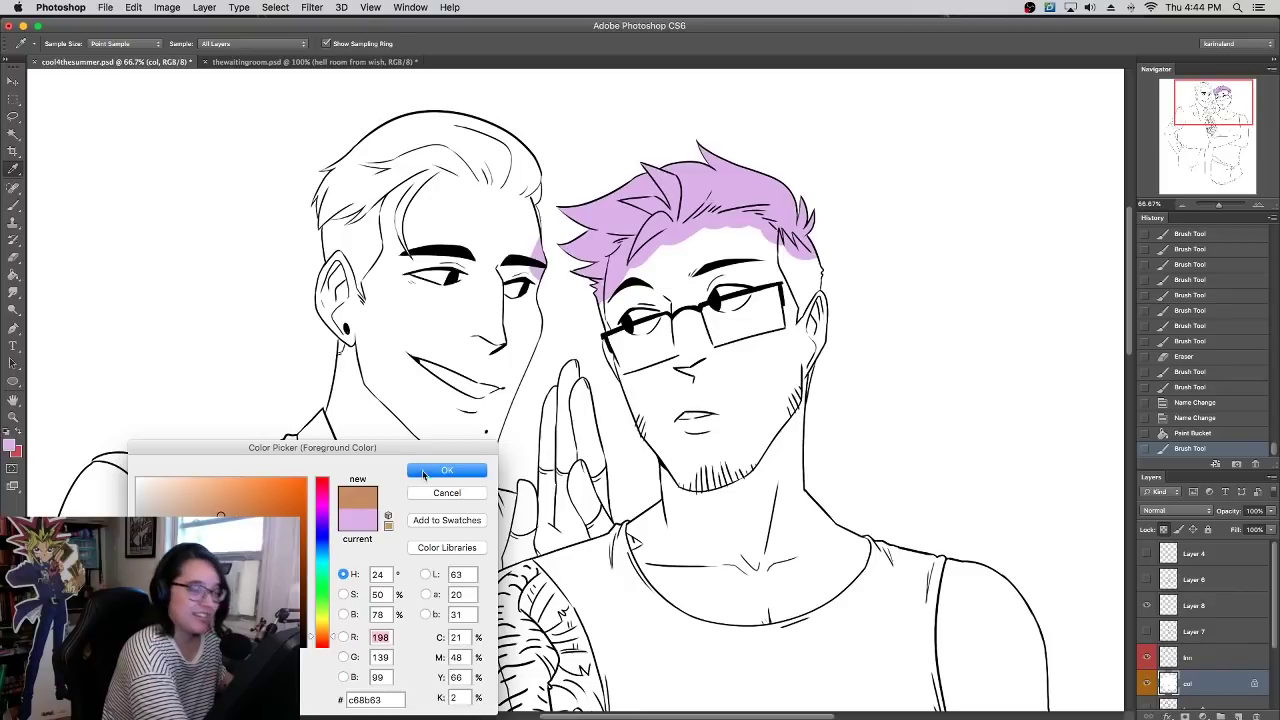
click(445, 471)
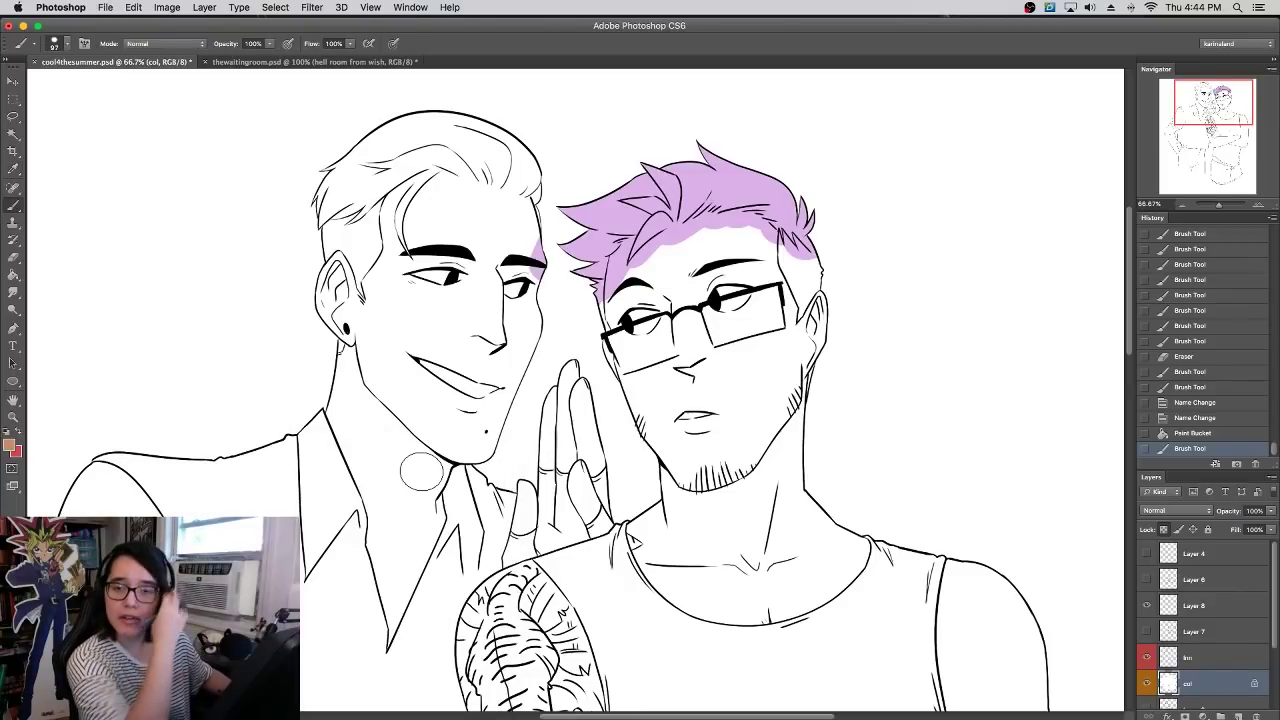
mouse_move(690, 390)
mouse_down()
mouse_move(660, 540)
mouse_move(632, 515)
mouse_move(728, 630)
mouse_move(730, 535)
mouse_move(787, 560)
mouse_move(808, 588)
mouse_move(825, 582)
mouse_move(835, 550)
mouse_move(866, 553)
mouse_move(860, 590)
mouse_up()
mouse_move(737, 371)
mouse_down()
mouse_move(627, 380)
mouse_move(640, 314)
mouse_move(670, 337)
mouse_move(708, 318)
mouse_move(745, 270)
mouse_move(790, 395)
mouse_move(820, 310)
mouse_move(801, 276)
mouse_move(735, 242)
mouse_move(655, 264)
mouse_move(757, 247)
mouse_move(630, 270)
mouse_move(655, 252)
mouse_move(778, 292)
mouse_move(756, 266)
mouse_up()
- Set the foreground colour to light peach #ffd3bb and lay a first patch of skin tone on the smiling man's cheek
click(11, 446)
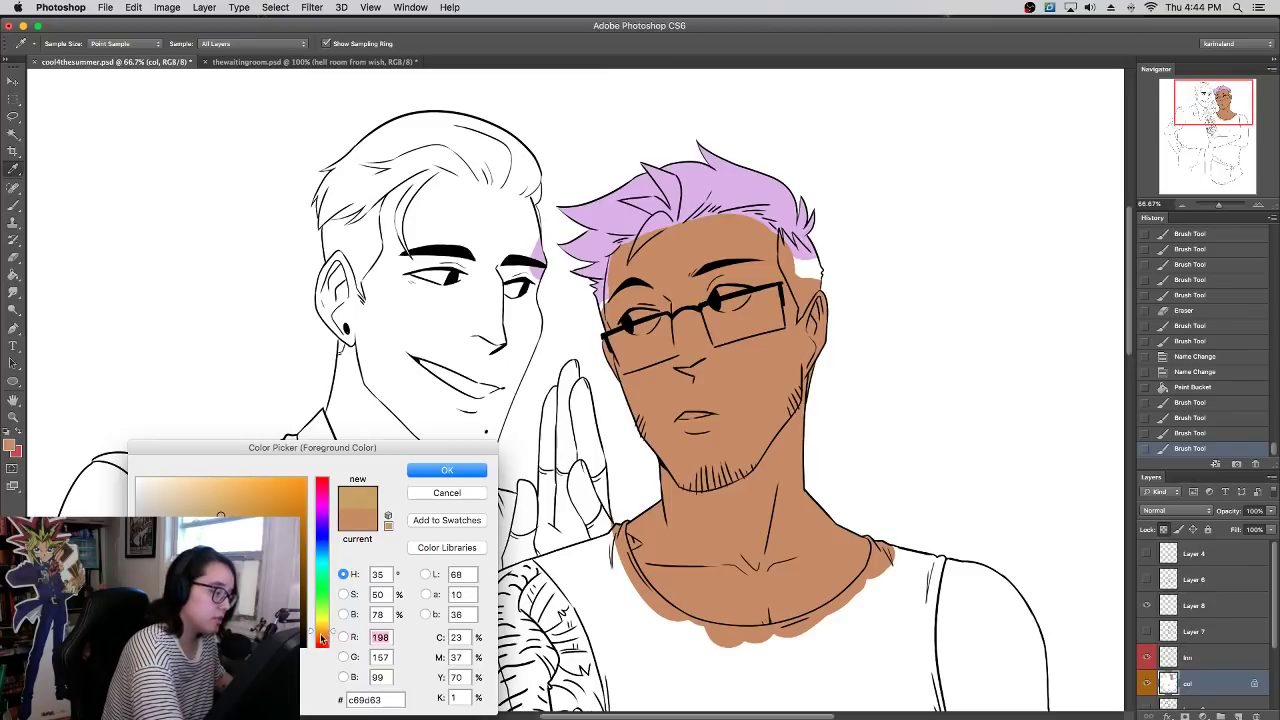
drag(321, 637, 323, 641)
click(184, 478)
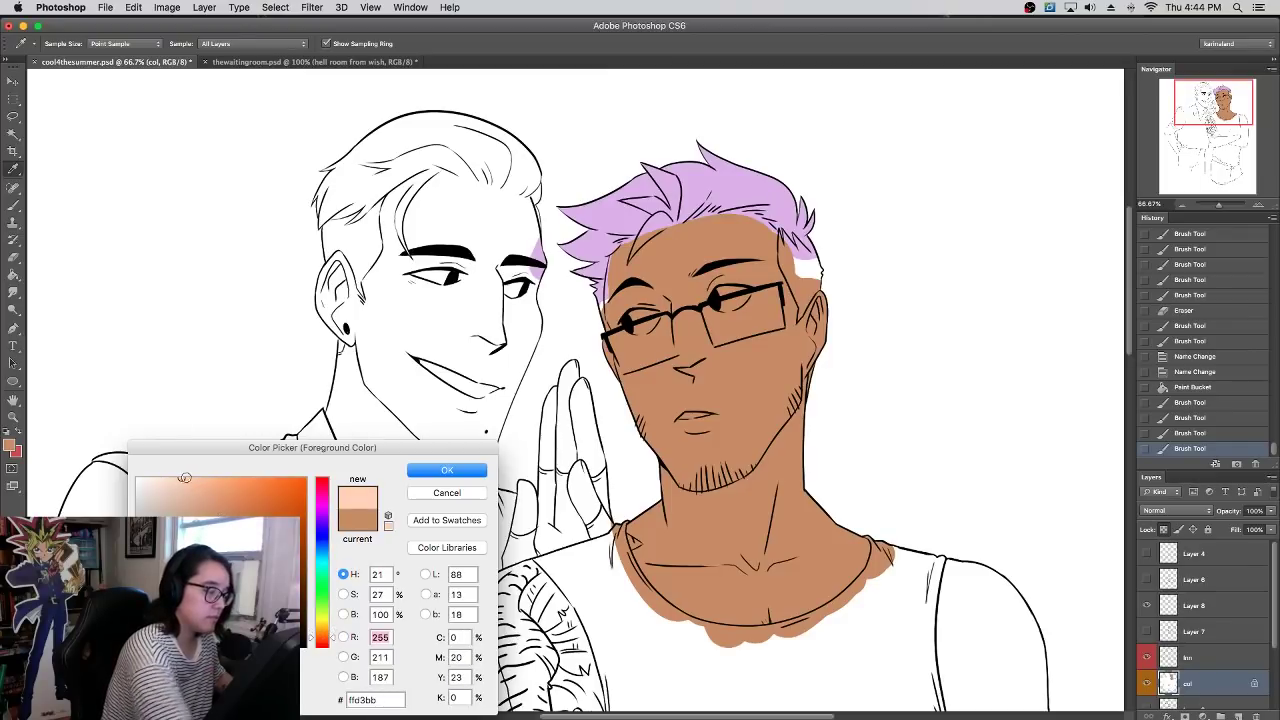
click(441, 470)
key(b)
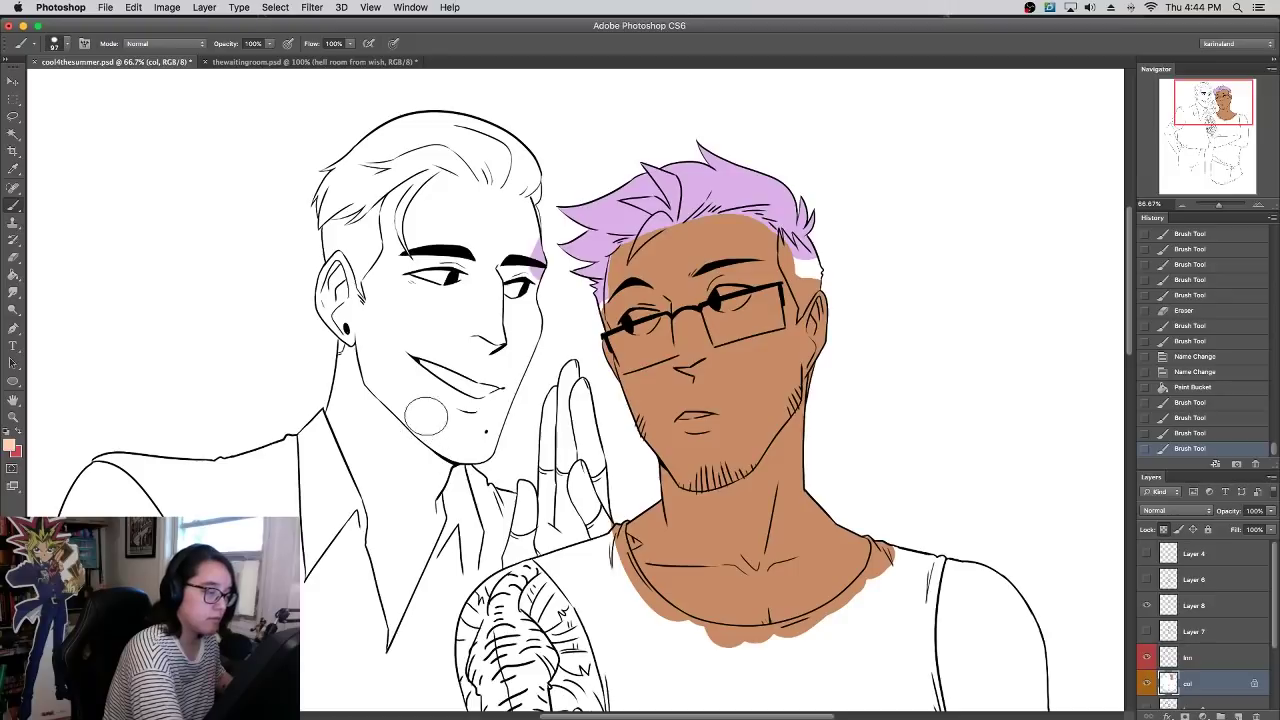
drag(425, 420, 440, 315)
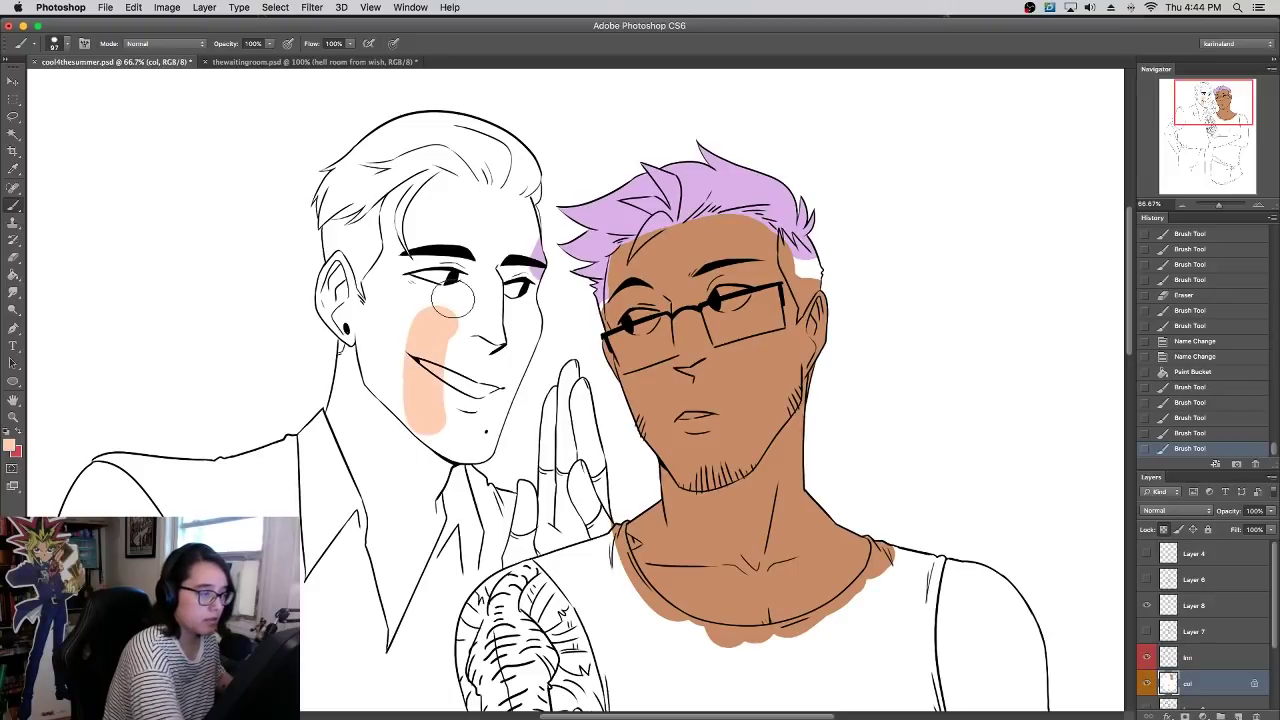
- Pick the slightly darker brown #bf855e and refill the bearded man's skin with the Paint Bucket
click(10, 446)
click(741, 413)
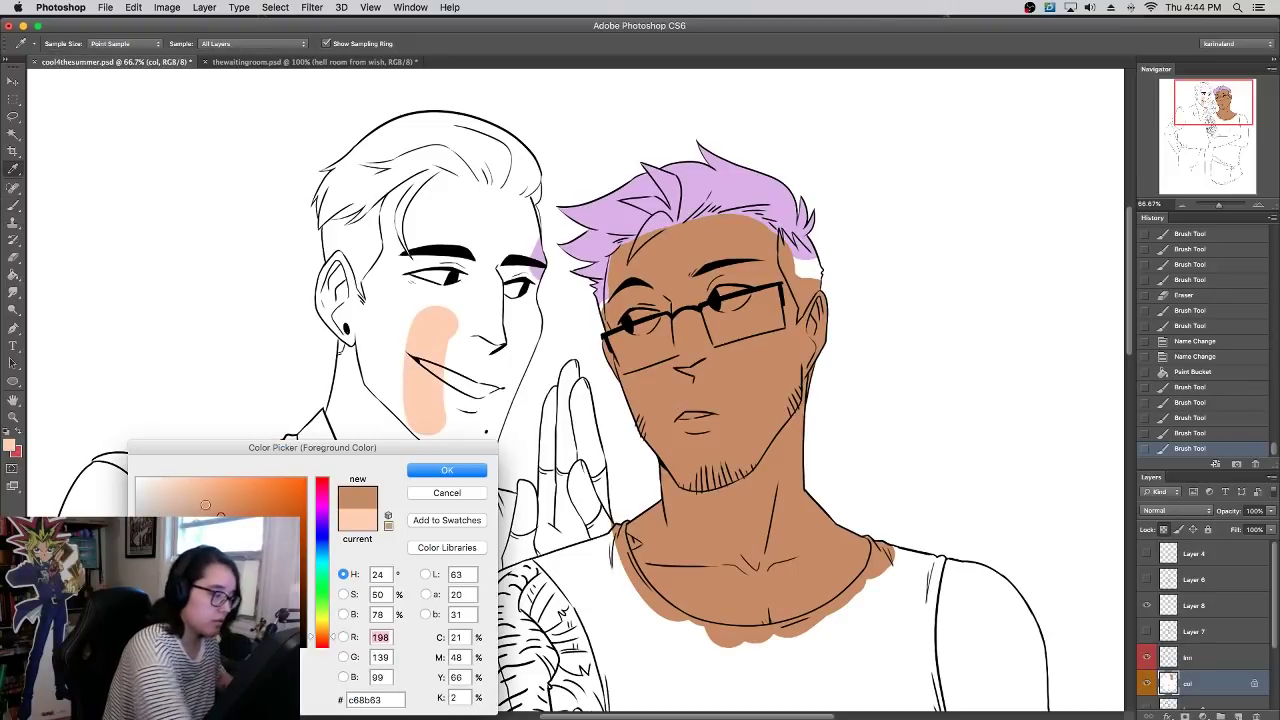
click(216, 513)
click(441, 470)
key(g)
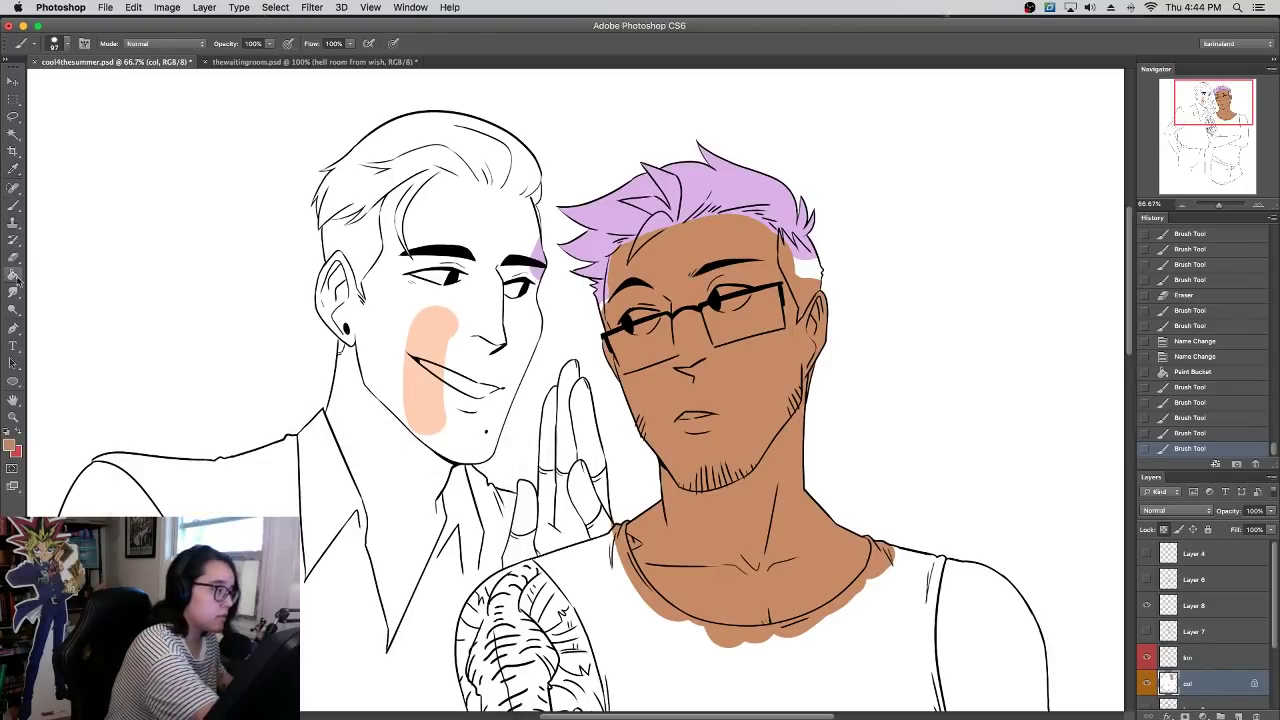
click(45, 223)
key(b)
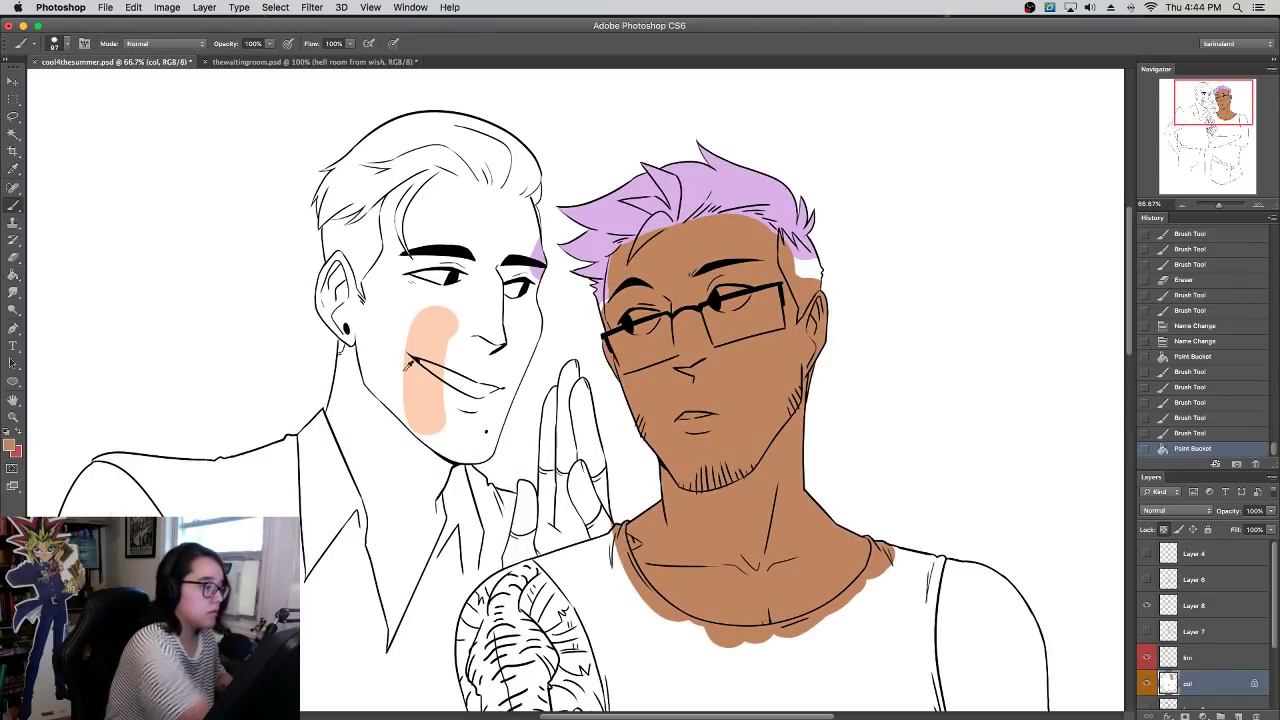
- Paint the smiling man's face, neck, open collar and raised hand in the peach skin tone
mouse_move(391, 420)
mouse_down()
mouse_move(346, 457)
mouse_move(390, 623)
mouse_move(418, 512)
mouse_move(439, 545)
mouse_move(420, 563)
mouse_move(435, 470)
mouse_move(436, 521)
mouse_move(429, 404)
mouse_move(421, 442)
mouse_move(458, 464)
mouse_move(478, 312)
mouse_move(496, 415)
mouse_move(503, 265)
mouse_move(528, 292)
mouse_move(533, 255)
mouse_move(518, 192)
mouse_move(468, 233)
mouse_move(421, 375)
mouse_move(373, 256)
mouse_move(338, 342)
mouse_move(353, 232)
mouse_move(398, 272)
mouse_move(410, 208)
mouse_move(492, 178)
mouse_up()
mouse_move(515, 497)
mouse_down()
mouse_move(559, 377)
mouse_move(585, 508)
mouse_move(562, 343)
mouse_up()
drag(679, 415, 752, 308)
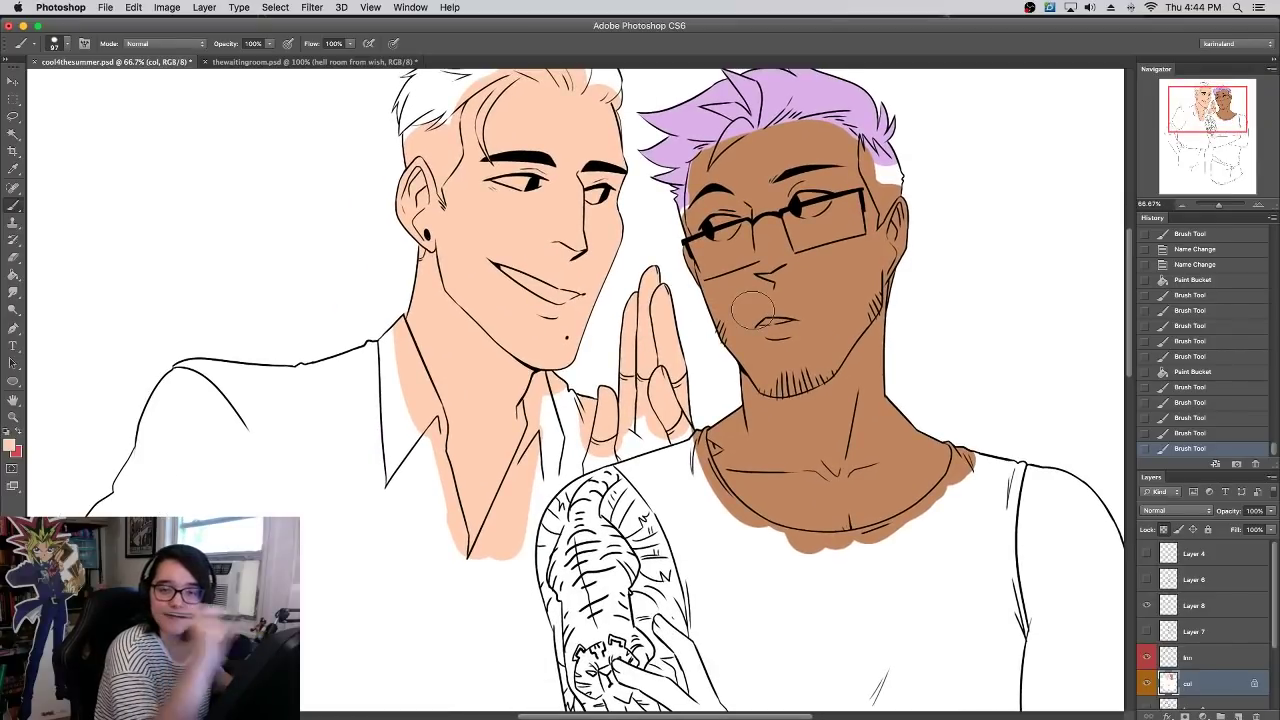
drag(646, 308, 688, 292)
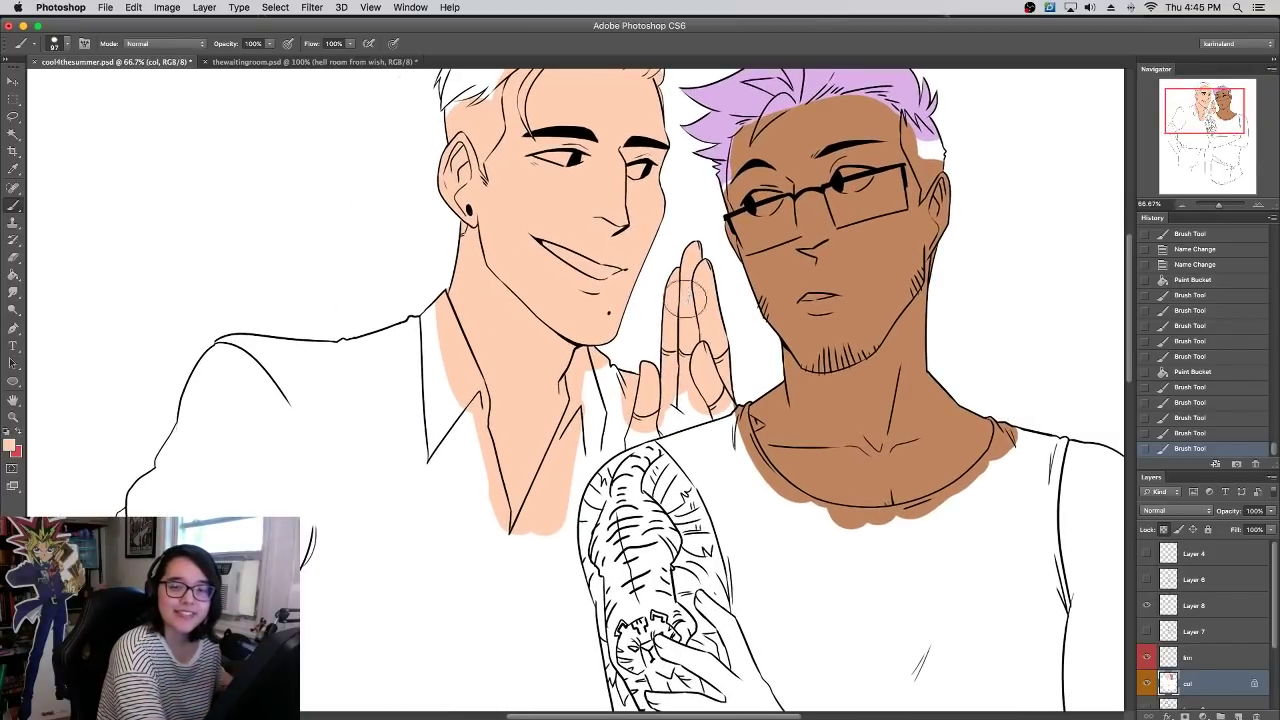
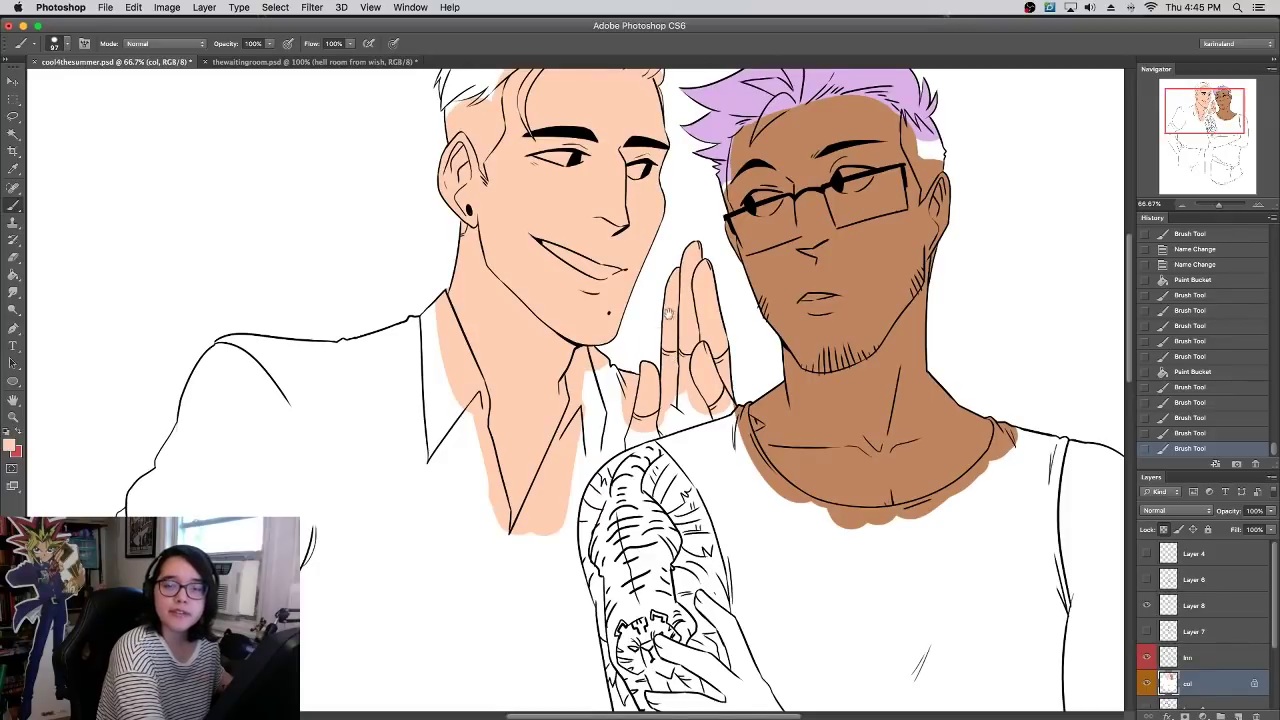
- Paint the smiling man's bare arm below the rolled sleeve in the peach skin tone
scroll(662, 350, up, 3)
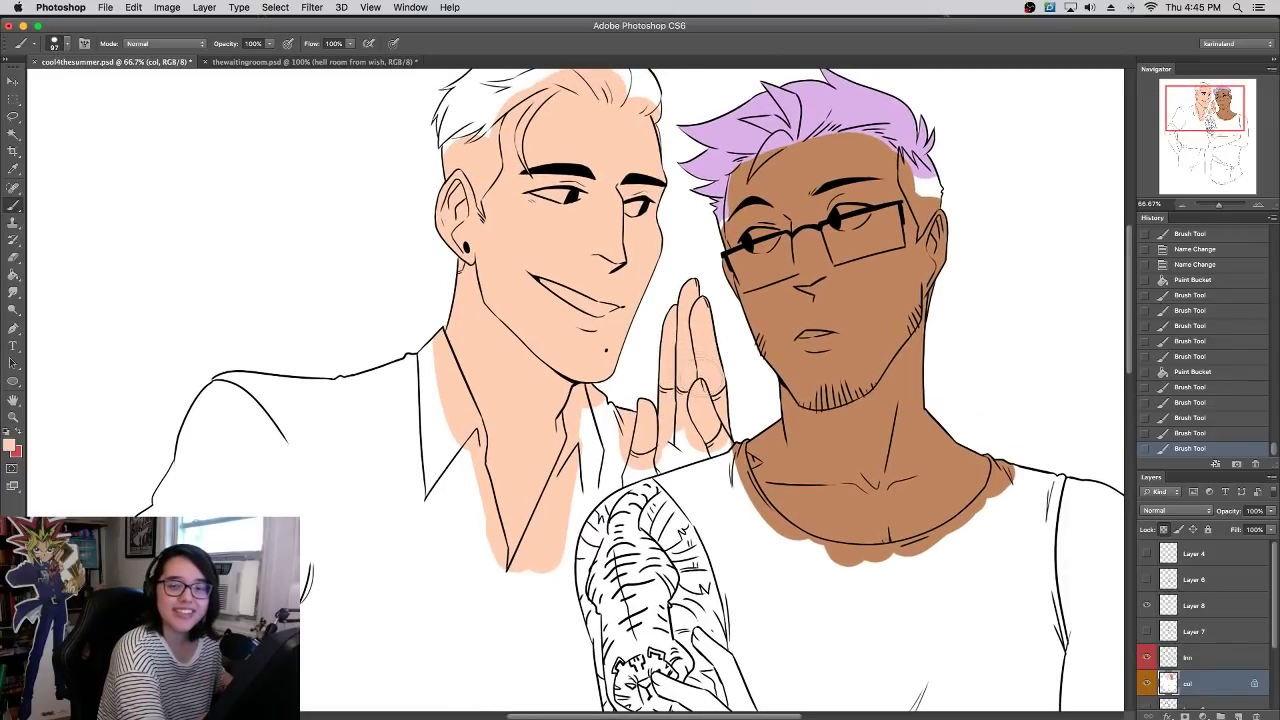
scroll(688, 330, down, 10)
scroll(688, 330, left, 5)
mouse_move(216, 508)
mouse_down()
mouse_move(172, 492)
mouse_move(230, 440)
mouse_move(250, 382)
mouse_move(300, 470)
mouse_move(320, 630)
mouse_move(305, 700)
mouse_up()
scroll(417, 565, up, 10)
scroll(417, 565, right, 5)
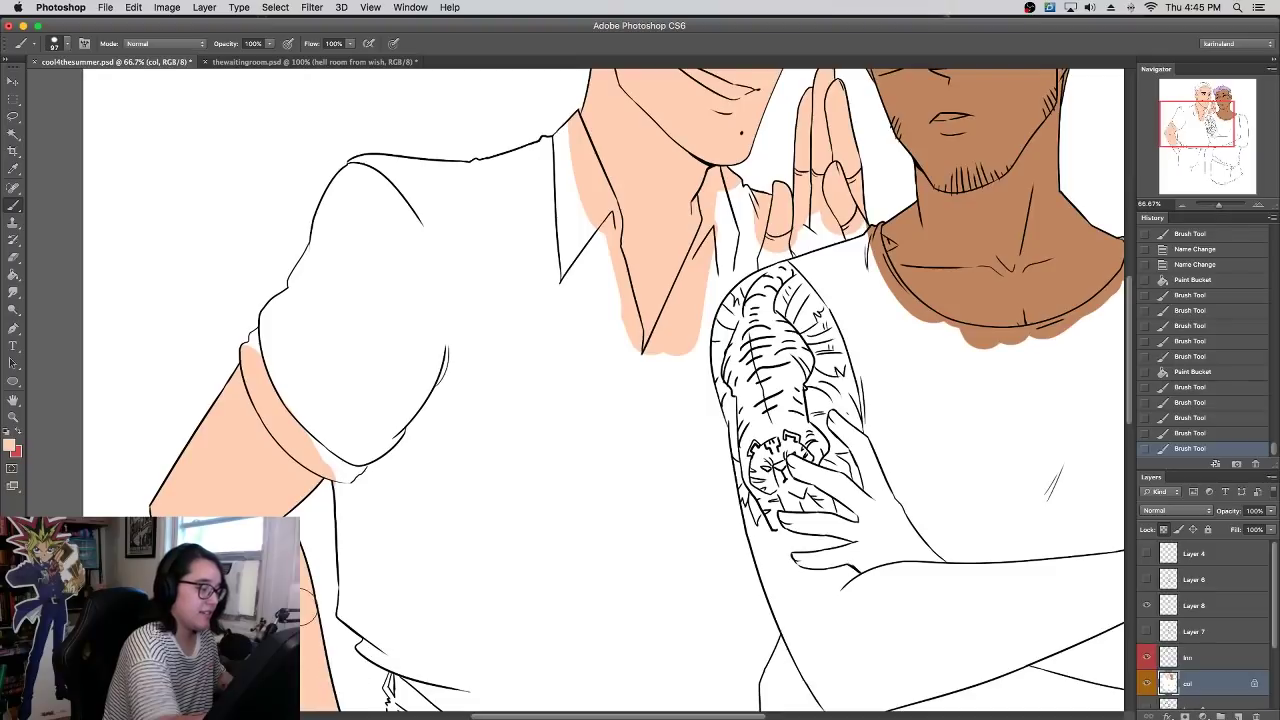
- Sample the bearded man's brown skin tone and paint his crossed forearms and hand with it
scroll(417, 565, down, 6)
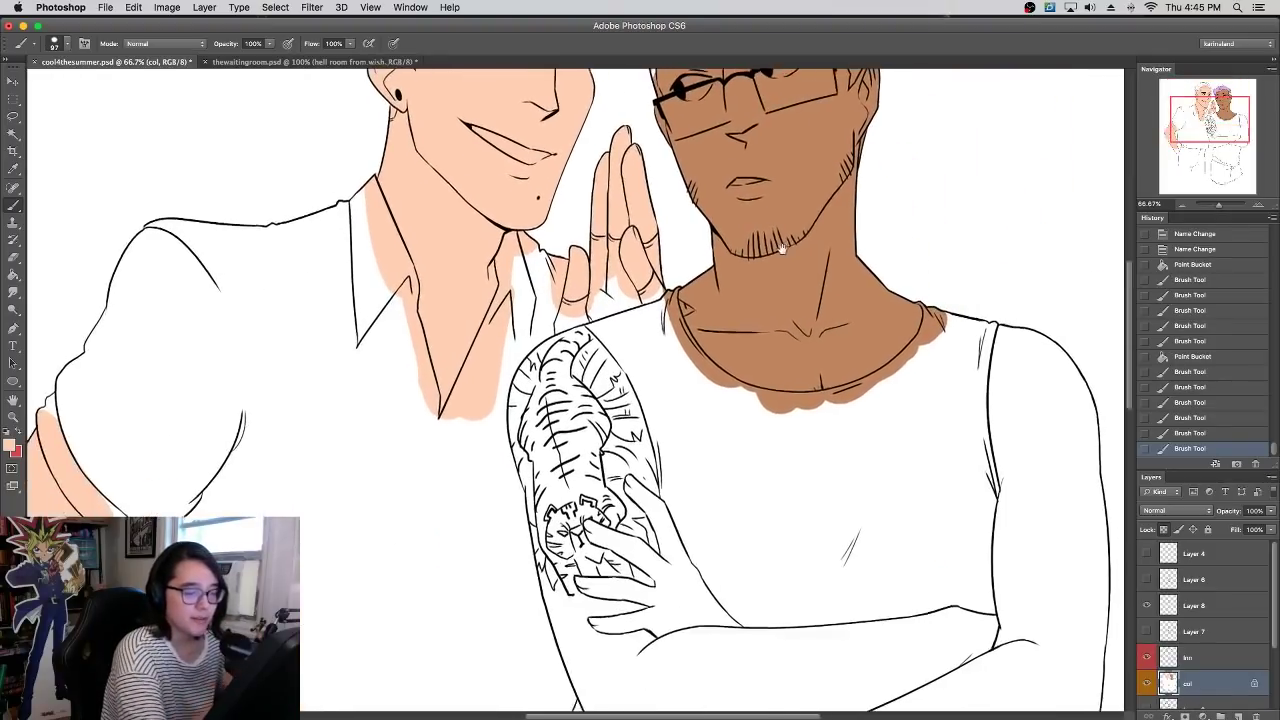
scroll(417, 565, down, 2)
alt+click(836, 196)
mouse_move(545, 410)
mouse_down()
mouse_move(600, 590)
mouse_move(651, 600)
mouse_move(680, 543)
mouse_move(745, 520)
mouse_move(700, 380)
mouse_move(590, 370)
mouse_move(657, 460)
mouse_up()
mouse_move(585, 404)
mouse_down()
mouse_move(846, 531)
mouse_move(700, 580)
mouse_move(785, 548)
mouse_move(835, 497)
mouse_move(1012, 476)
mouse_move(918, 455)
mouse_move(1008, 448)
mouse_up()
mouse_move(868, 542)
mouse_down()
mouse_move(1008, 582)
mouse_move(847, 561)
mouse_move(993, 601)
mouse_move(839, 588)
mouse_move(1078, 613)
mouse_move(1052, 589)
mouse_move(1034, 537)
mouse_move(1040, 506)
mouse_move(1066, 491)
mouse_move(1100, 518)
mouse_move(1065, 550)
mouse_move(936, 557)
mouse_move(1063, 500)
mouse_up()
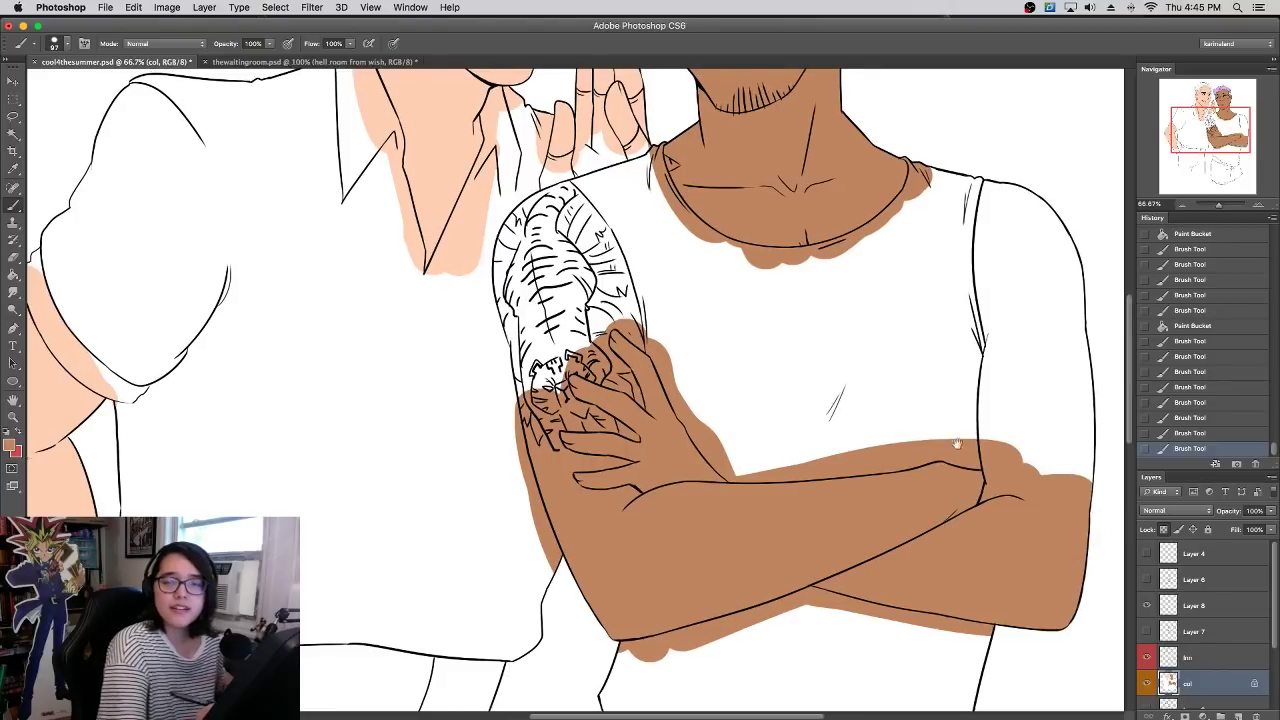
drag(972, 432, 856, 542)
- Enlarge the brush to 148 px and paint the bearded man's shoulders and upper arms brown
right_click(871, 519)
click(967, 416)
click(880, 332)
mouse_move(880, 333)
mouse_down()
mouse_move(910, 306)
mouse_move(936, 508)
mouse_move(927, 604)
mouse_up()
drag(666, 452, 714, 710)
drag(746, 328, 759, 401)
- Reduce the brush to 27 px and fill in brown along the bearded man's hairline, temple and side of the head
click(1258, 205)
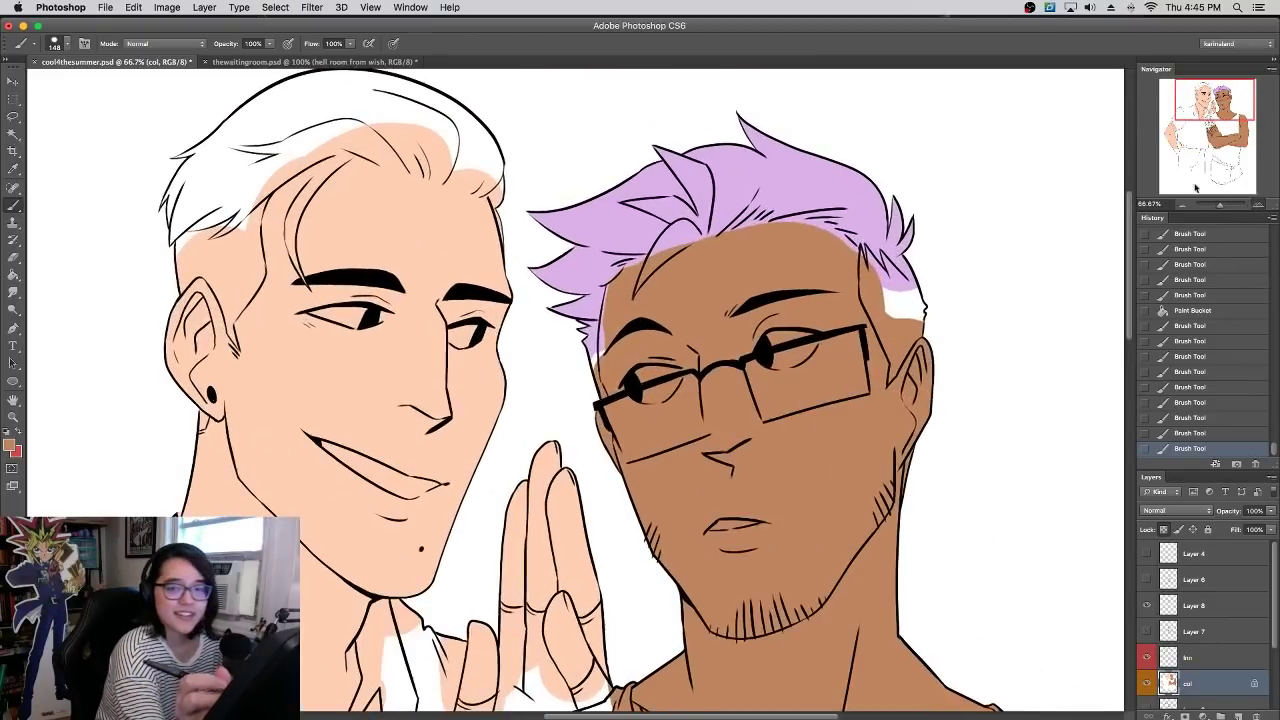
right_click(765, 376)
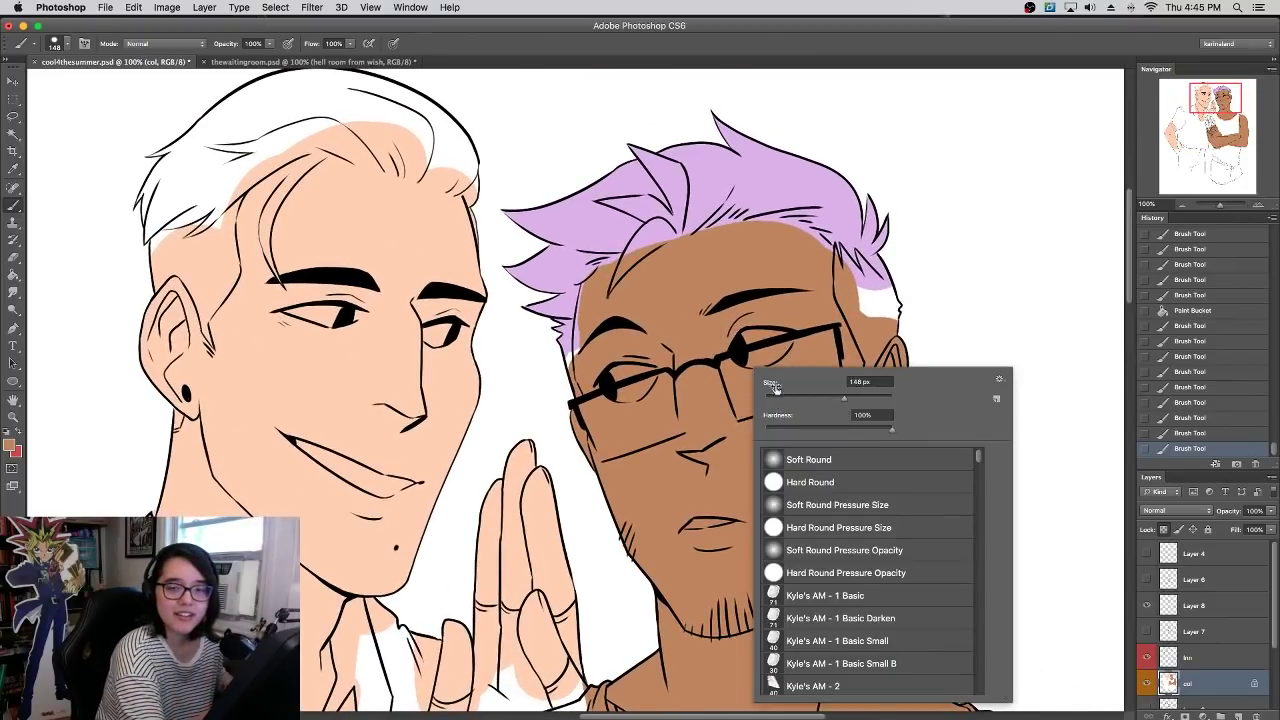
click(778, 396)
mouse_move(583, 351)
mouse_down()
mouse_move(578, 311)
mouse_move(592, 286)
mouse_up()
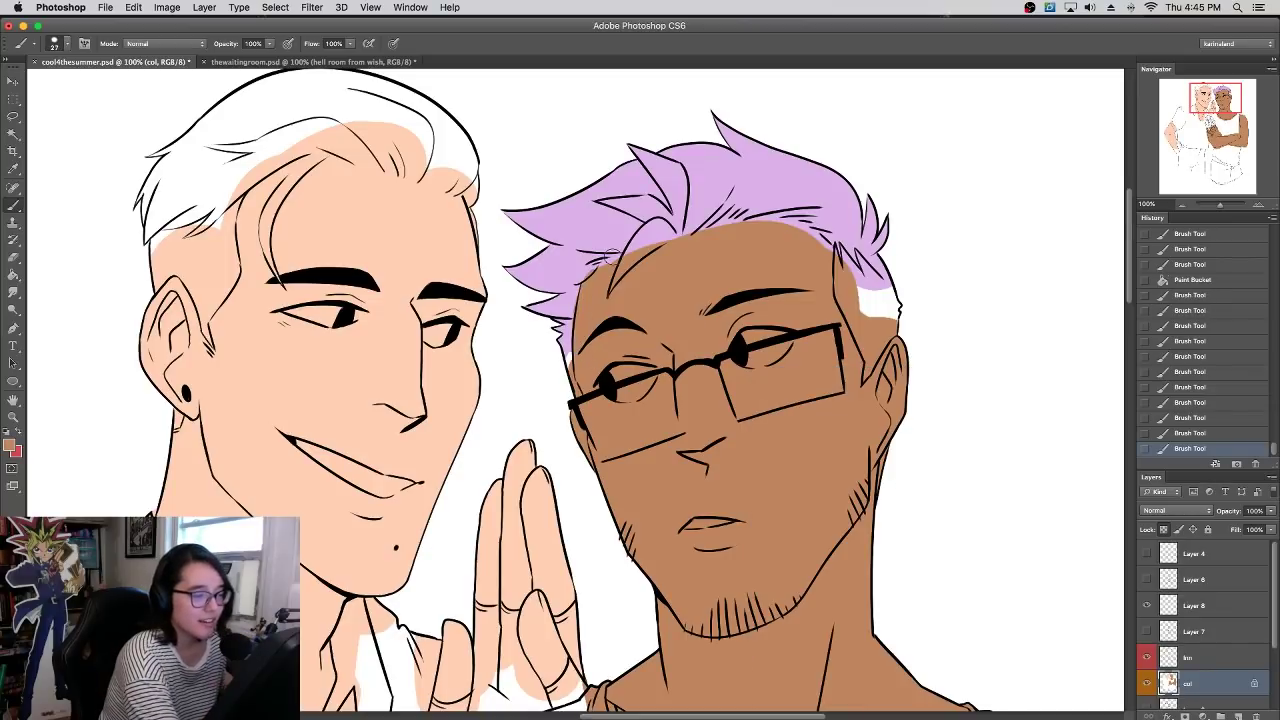
mouse_move(864, 280)
mouse_down()
mouse_move(892, 387)
mouse_move(872, 452)
mouse_up()
drag(840, 476, 796, 498)
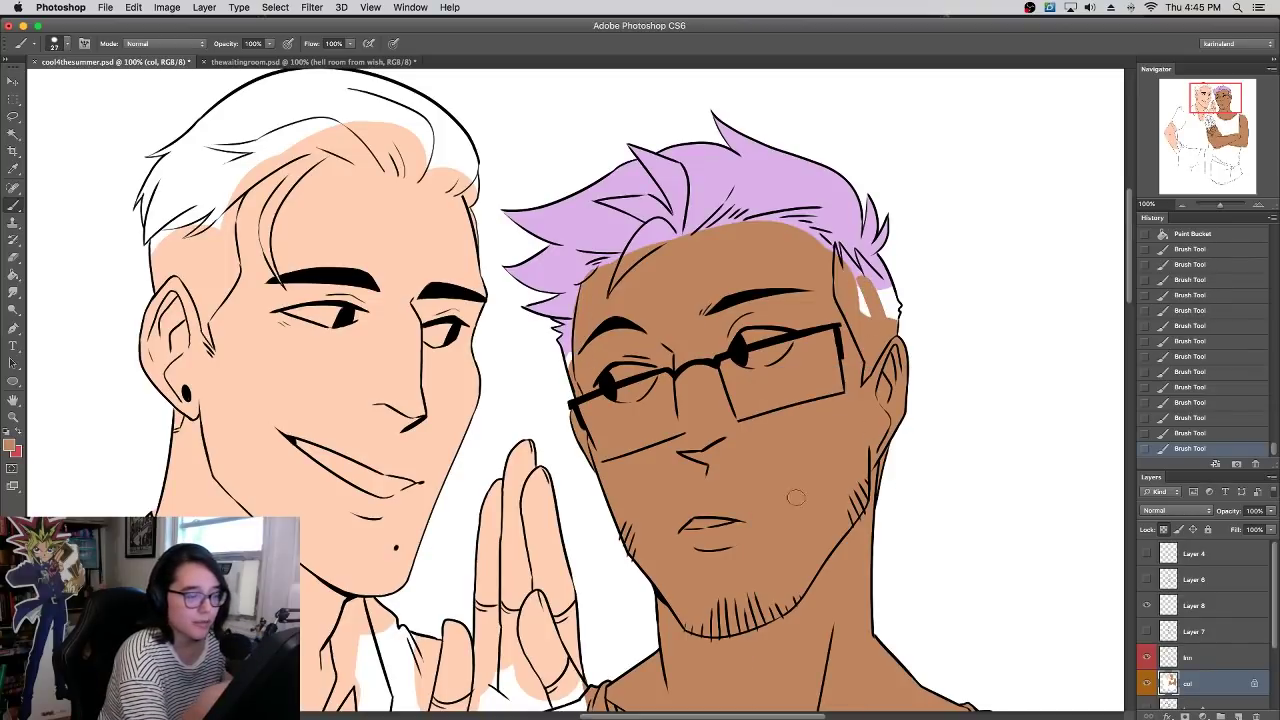
drag(578, 358, 566, 316)
- Try shading the stubble on the bearded man's chin with a duller, darker brown
click(9, 446)
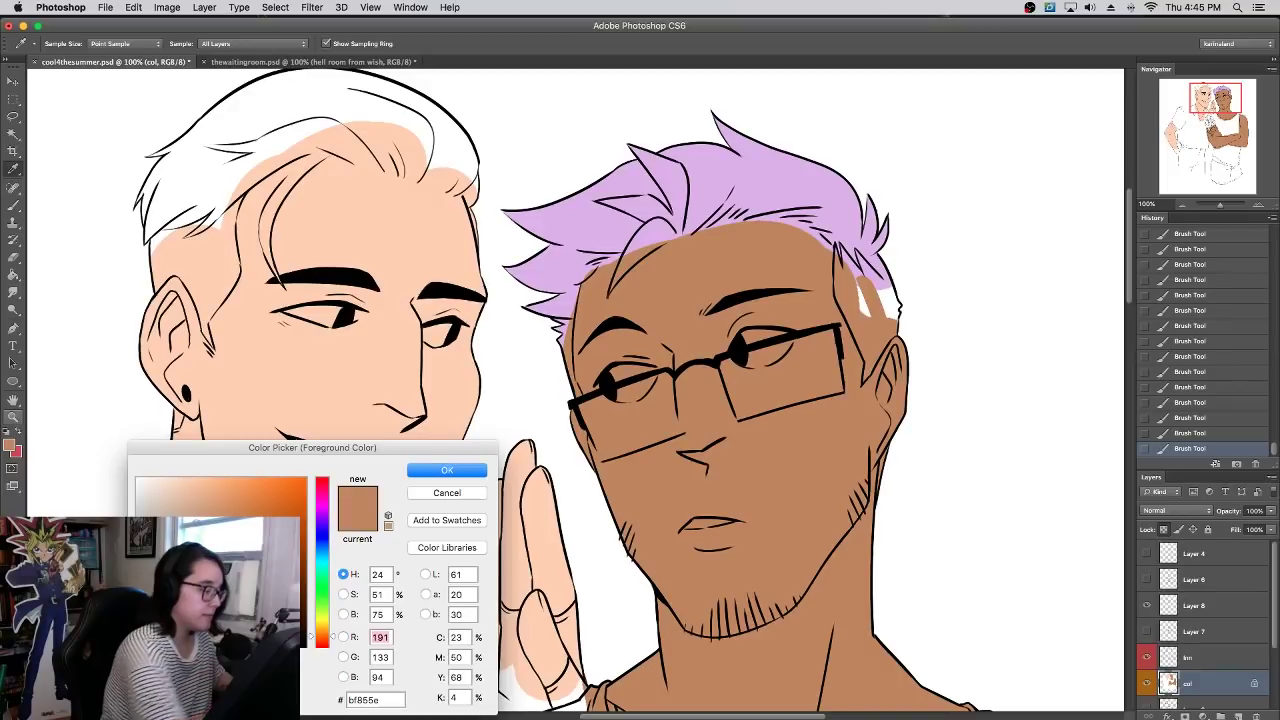
click(446, 470)
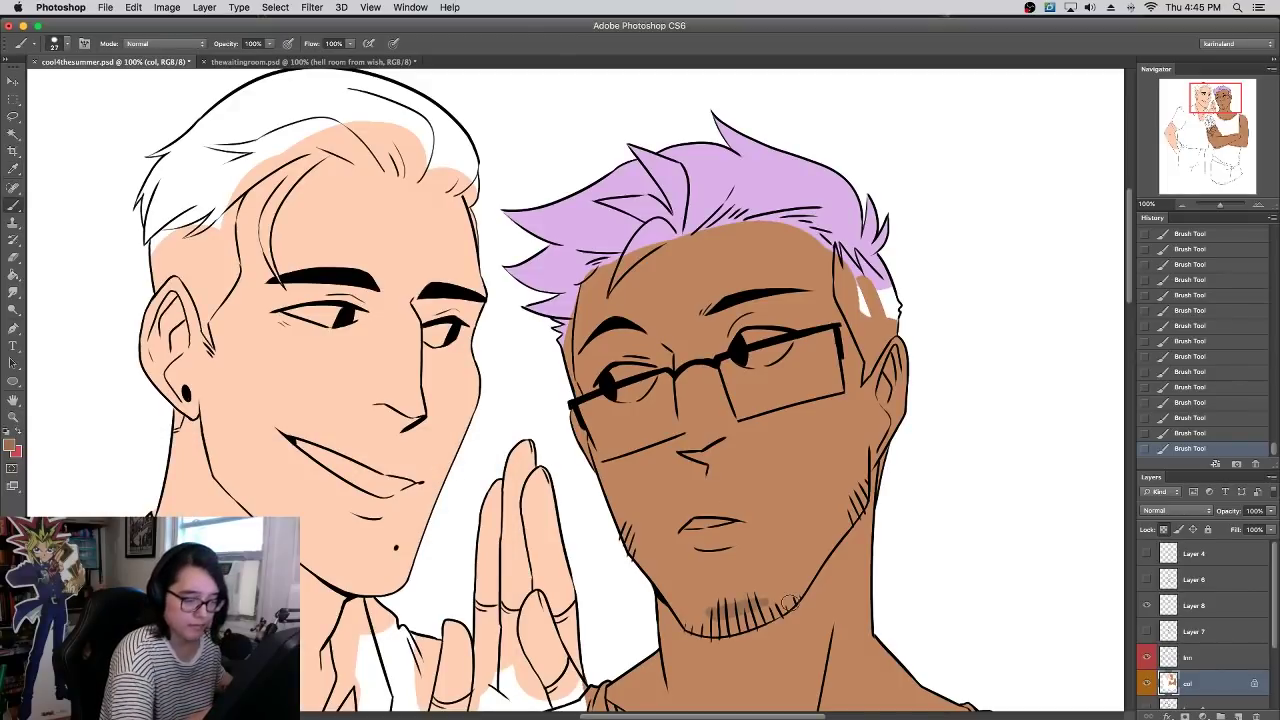
drag(766, 507, 699, 435)
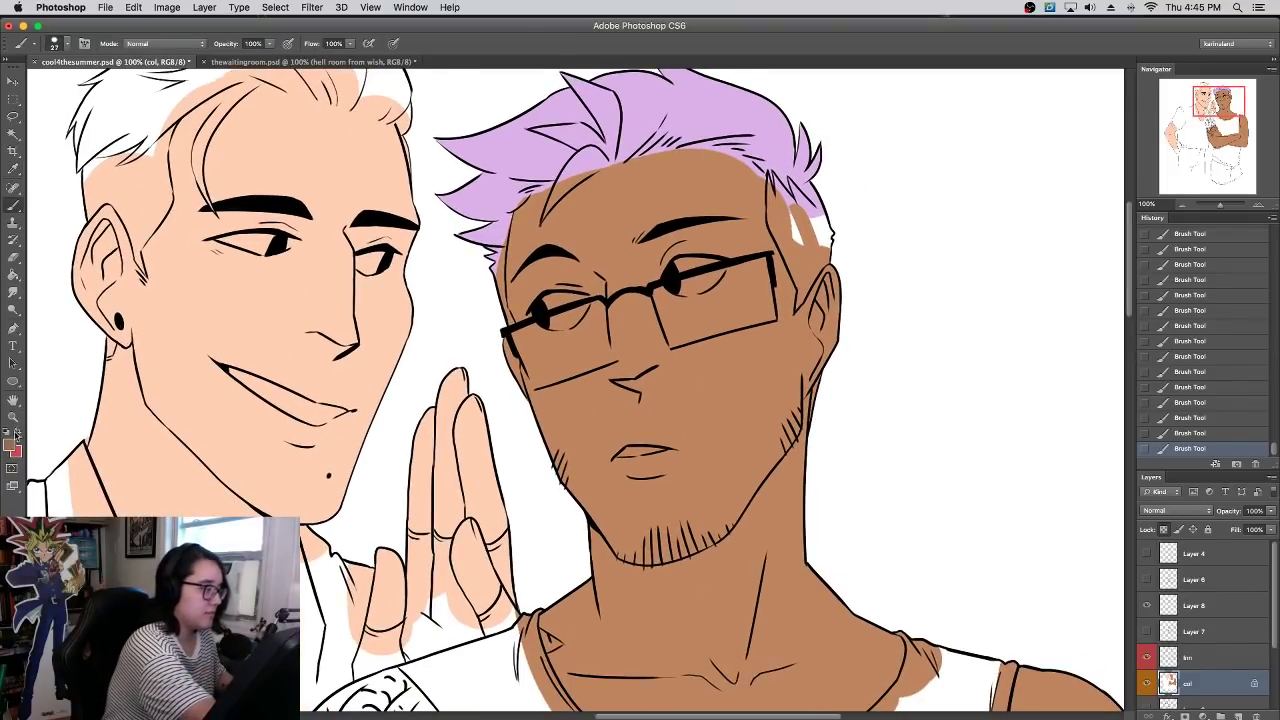
- Pick the deeper brown #b58056 and recolour the bearded man's skin with the Paint Bucket
click(10, 448)
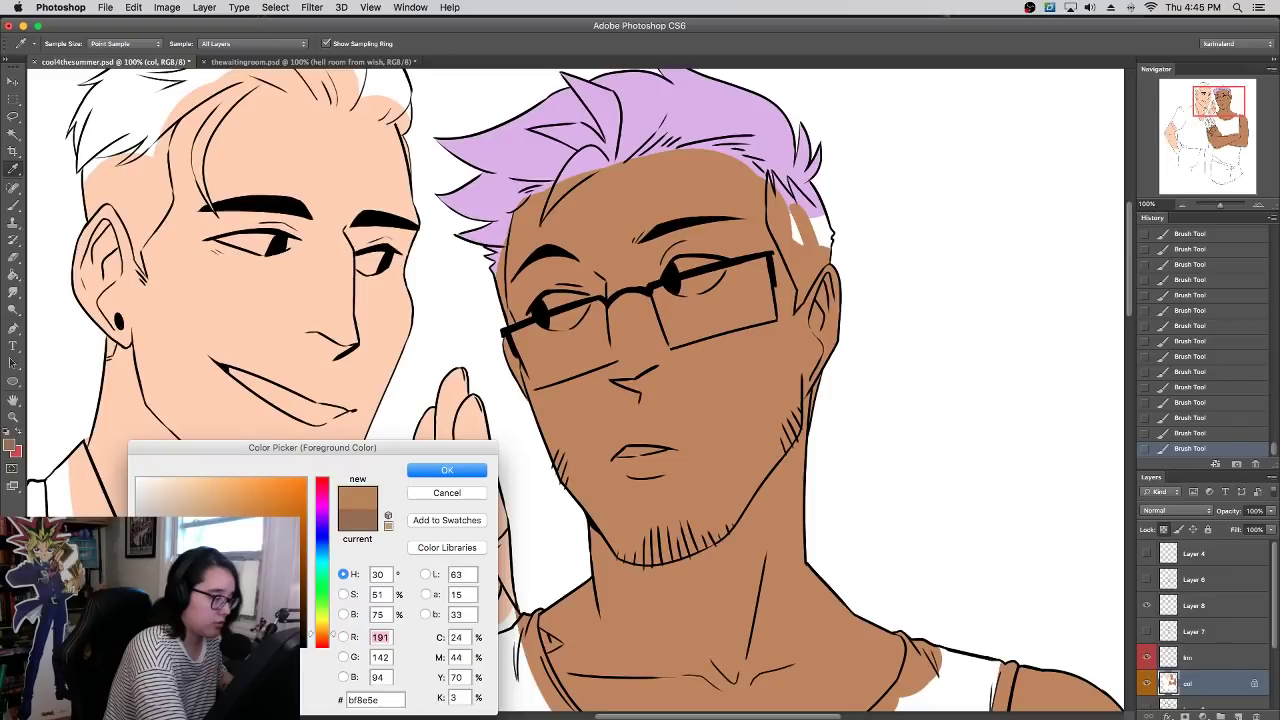
drag(325, 640, 327, 638)
click(426, 471)
click(16, 274)
click(689, 520)
key(i)
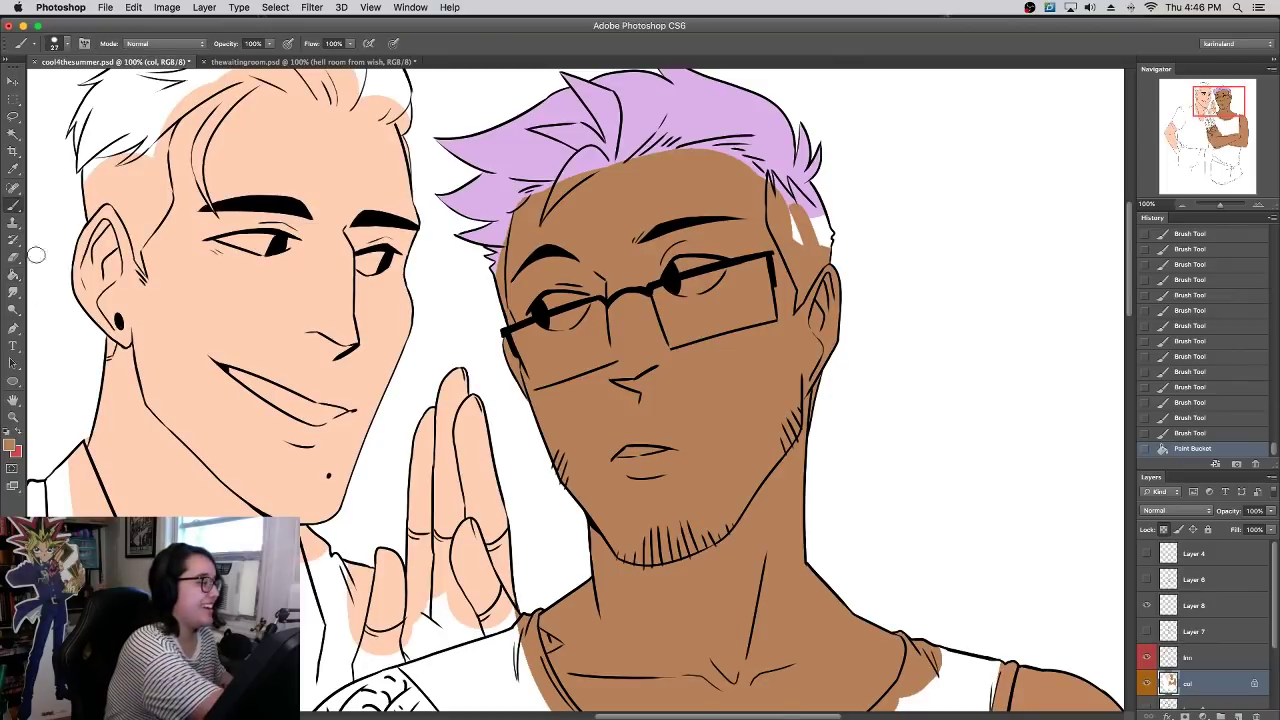
- Pick the duller brown #9b7150 and paint a stubble patch over the bearded man's chin
click(10, 448)
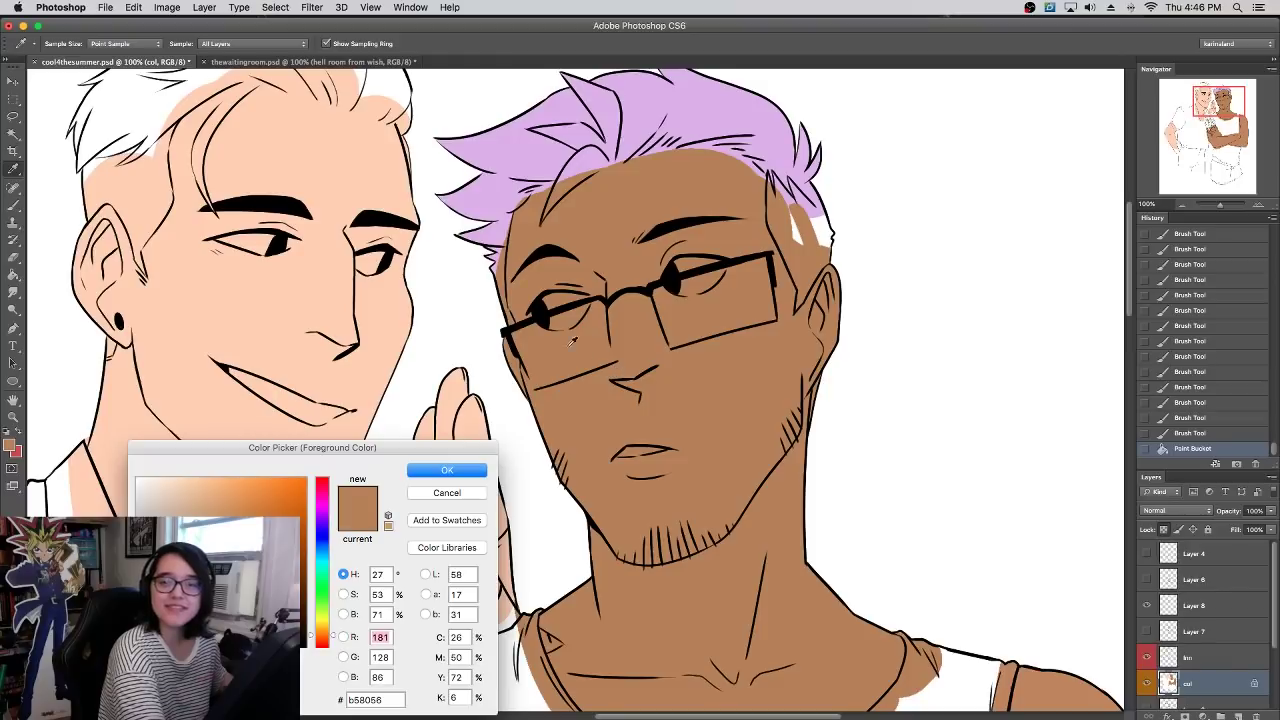
click(219, 544)
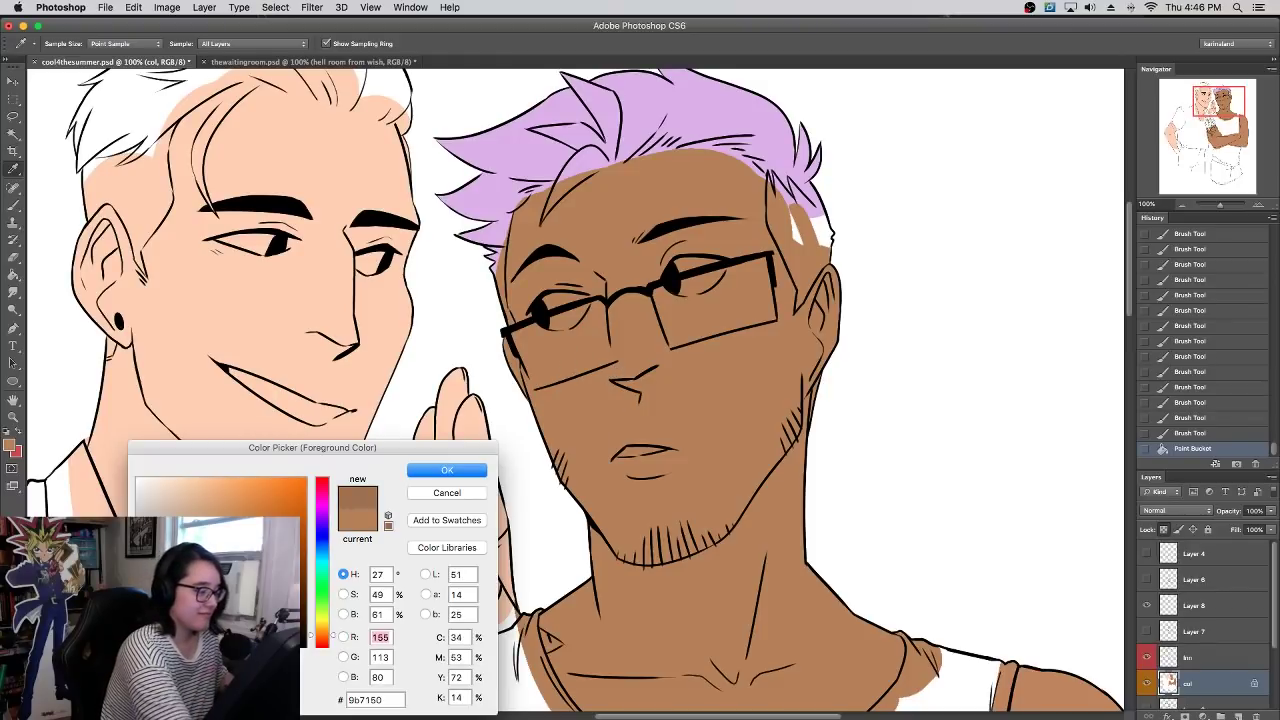
click(428, 476)
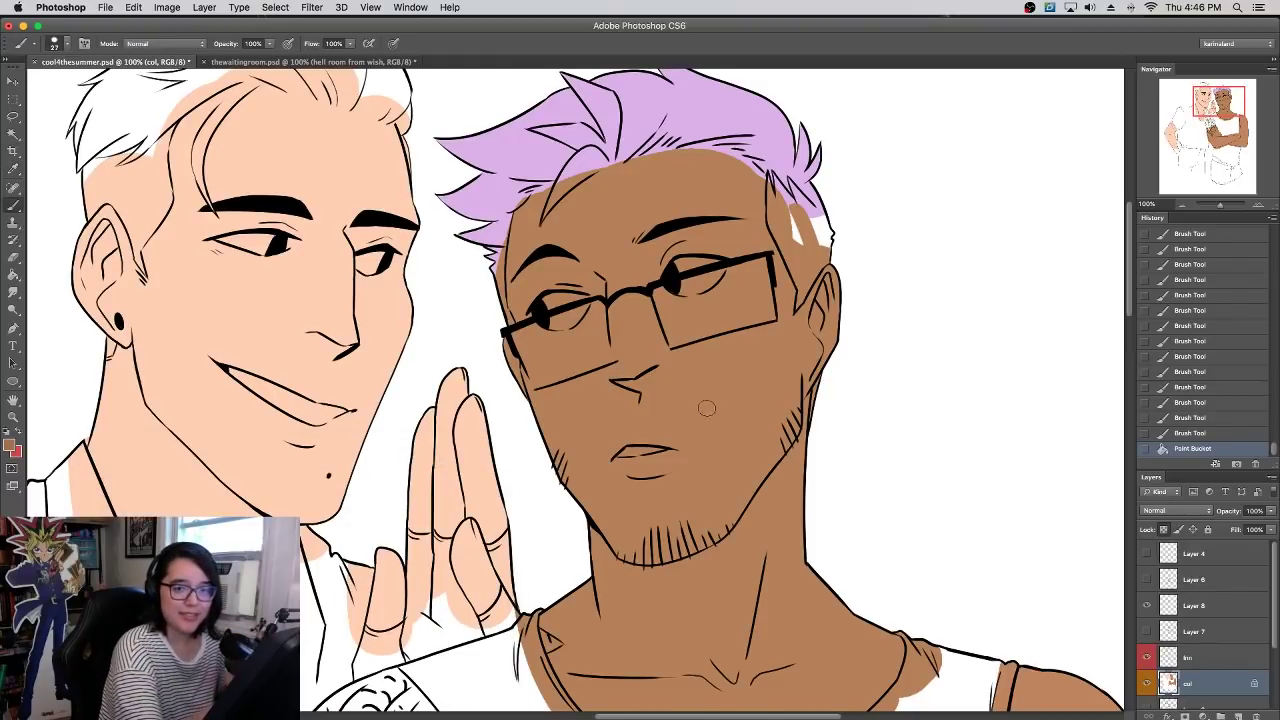
mouse_move(631, 552)
mouse_down()
mouse_move(632, 530)
mouse_move(713, 515)
mouse_up()
mouse_move(711, 517)
mouse_down()
mouse_move(717, 531)
mouse_move(659, 556)
mouse_move(708, 543)
mouse_up()
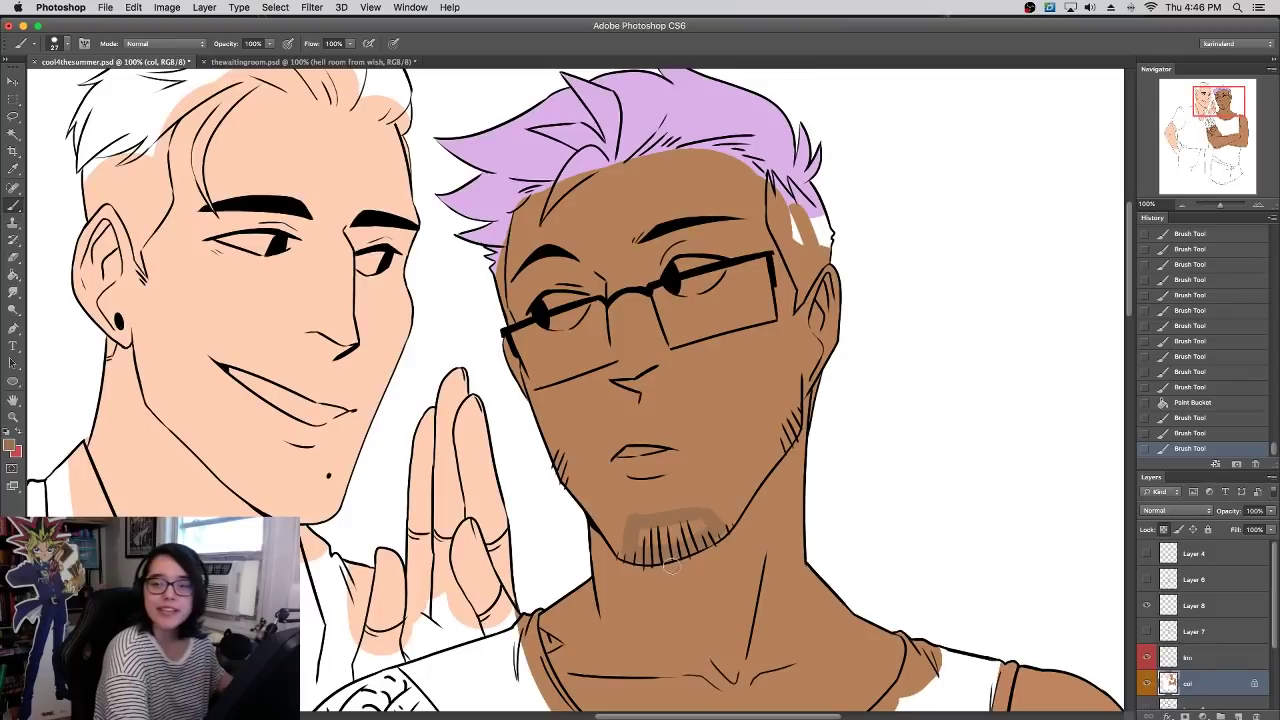
drag(635, 548, 641, 539)
drag(671, 538, 641, 528)
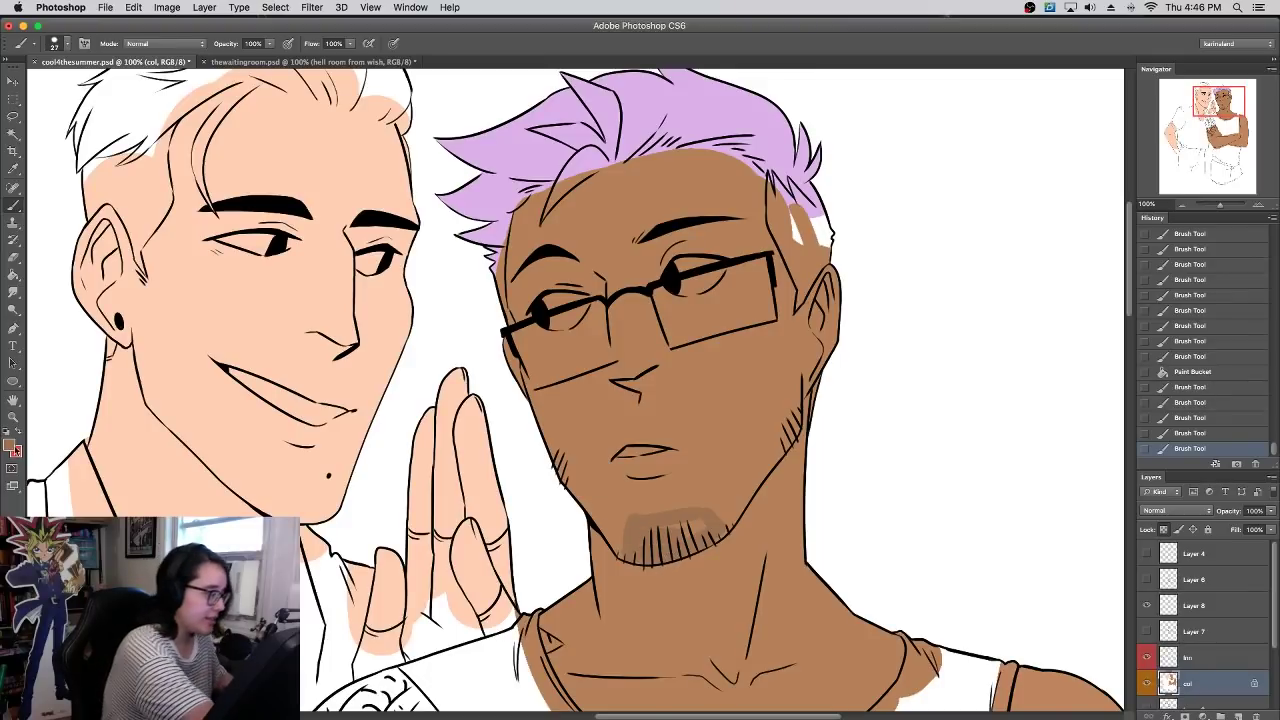
- Choose a darker brown and recolour the chin stubble patch with the Paint Bucket
click(9, 445)
click(447, 470)
key(g)
click(672, 545)
- Brush dark brown stubble along the bearded man's jaw below the ear and trim its inner edge with the skin brown
click(14, 203)
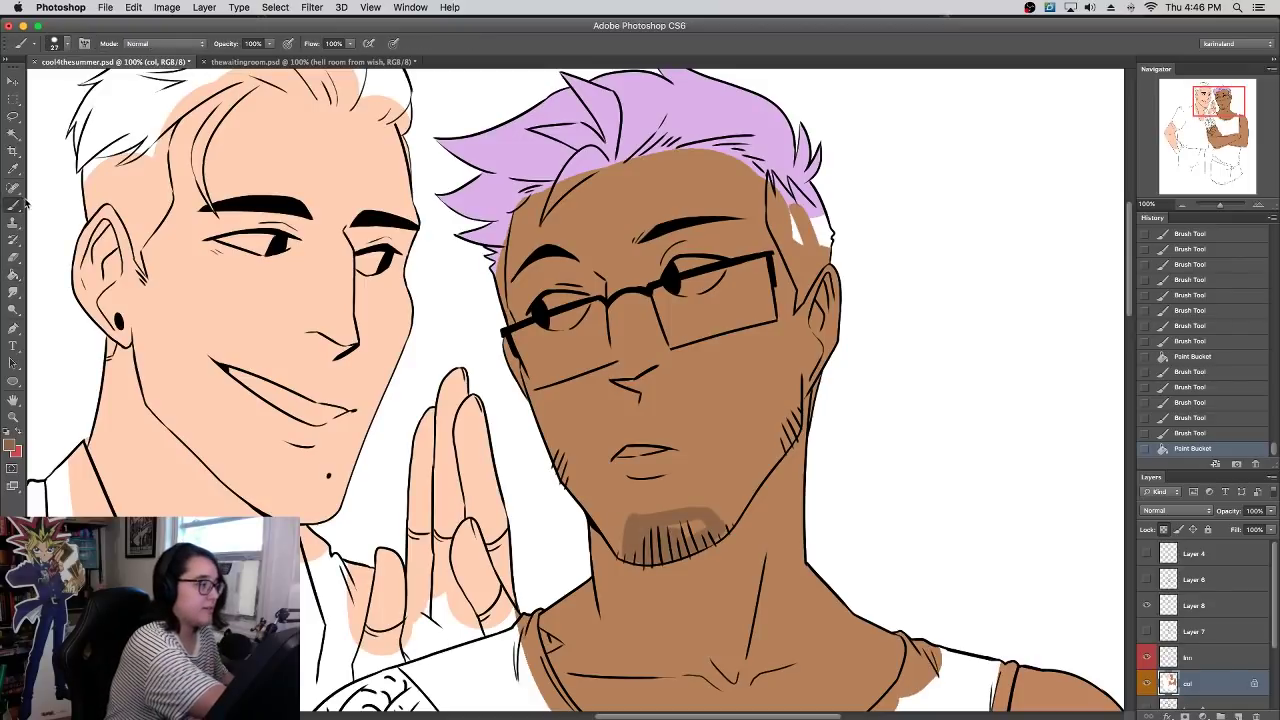
mouse_move(773, 480)
mouse_down()
mouse_move(774, 435)
mouse_move(790, 440)
mouse_move(781, 387)
mouse_move(797, 386)
mouse_up()
drag(796, 395, 794, 438)
alt+click(784, 481)
mouse_move(776, 481)
mouse_down()
mouse_move(811, 440)
mouse_move(818, 375)
mouse_move(804, 346)
mouse_move(814, 380)
mouse_up()
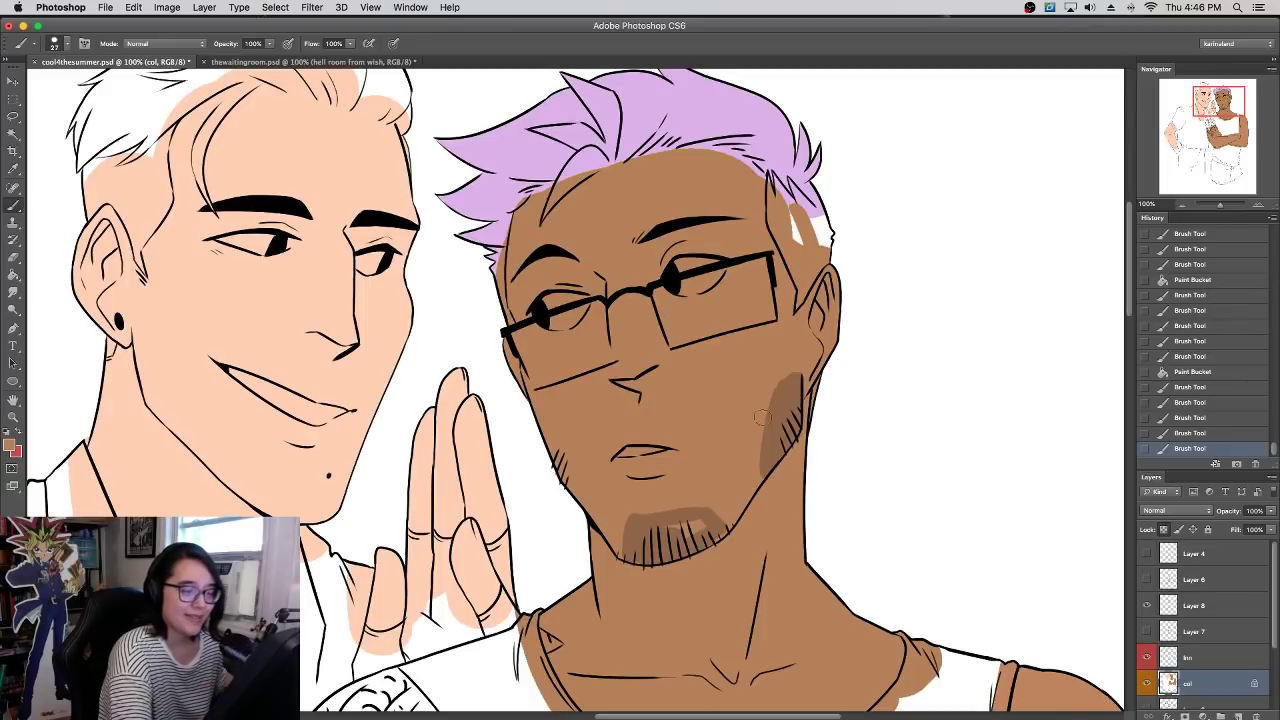
mouse_move(760, 492)
mouse_down()
mouse_move(749, 437)
mouse_move(795, 378)
mouse_up()
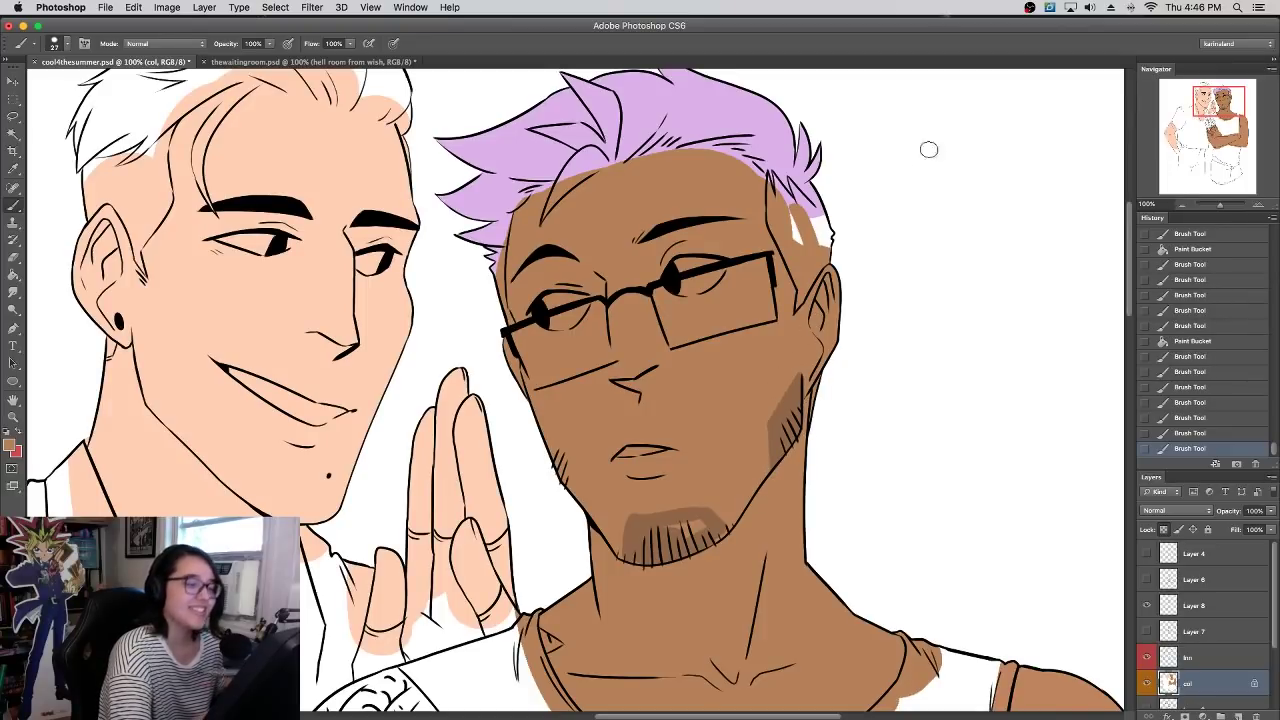
- Fill the gaps in the chin stubble and shade the opposite jaw, trimming both patches with the sampled skin brown
alt+click(640, 527)
mouse_move(668, 526)
mouse_down()
mouse_move(638, 554)
mouse_move(722, 530)
mouse_up()
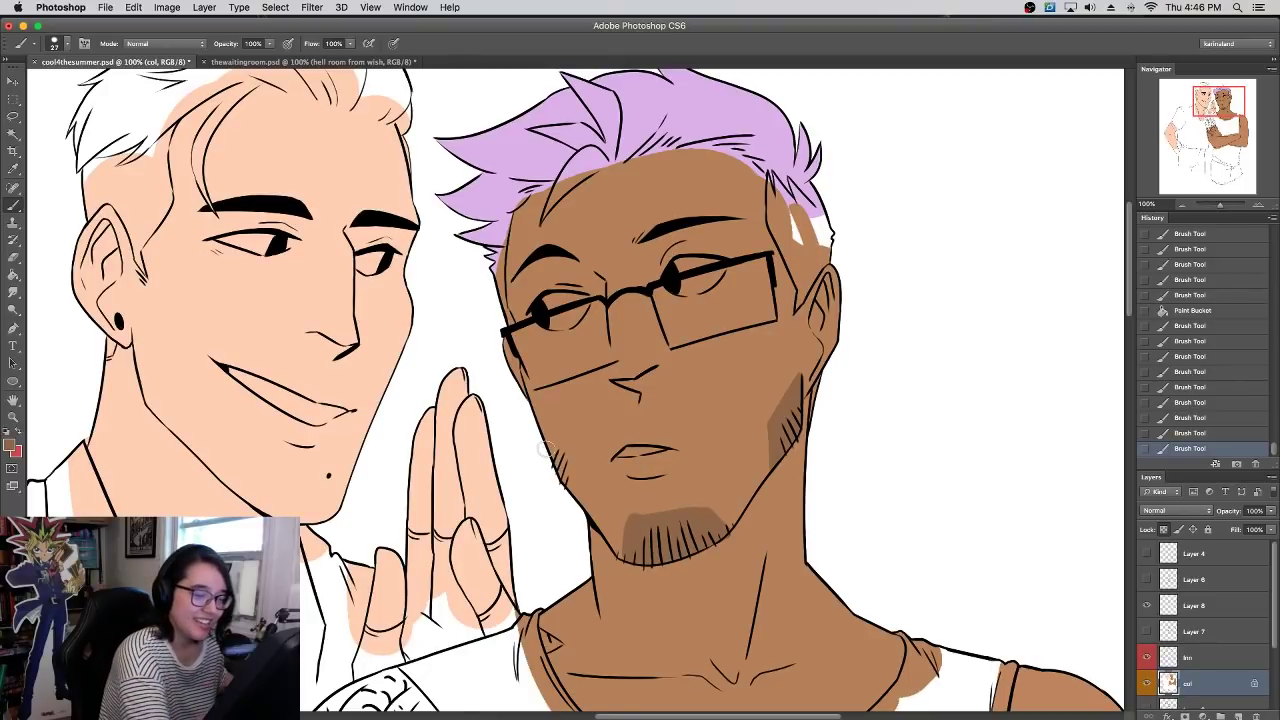
mouse_move(580, 505)
mouse_down()
mouse_move(542, 437)
mouse_move(565, 494)
mouse_move(550, 430)
mouse_up()
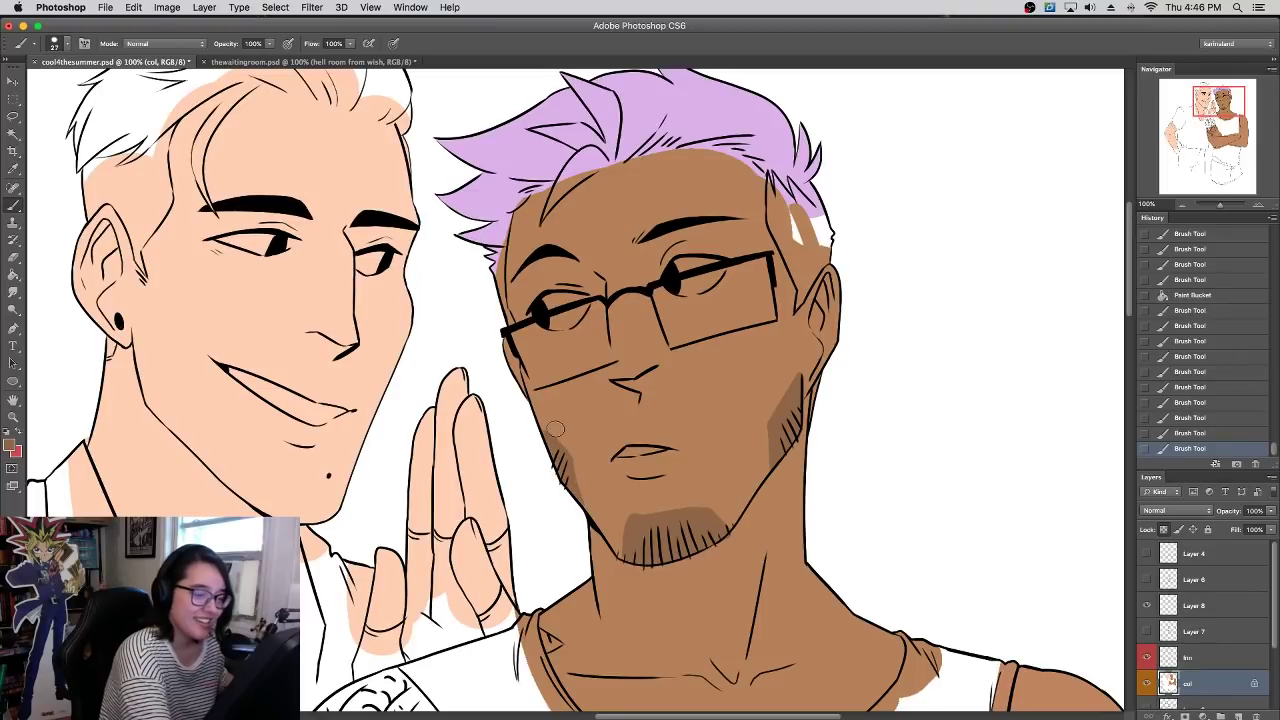
alt+click(587, 497)
mouse_move(586, 484)
mouse_down()
mouse_move(576, 434)
mouse_move(542, 420)
mouse_move(584, 473)
mouse_up()
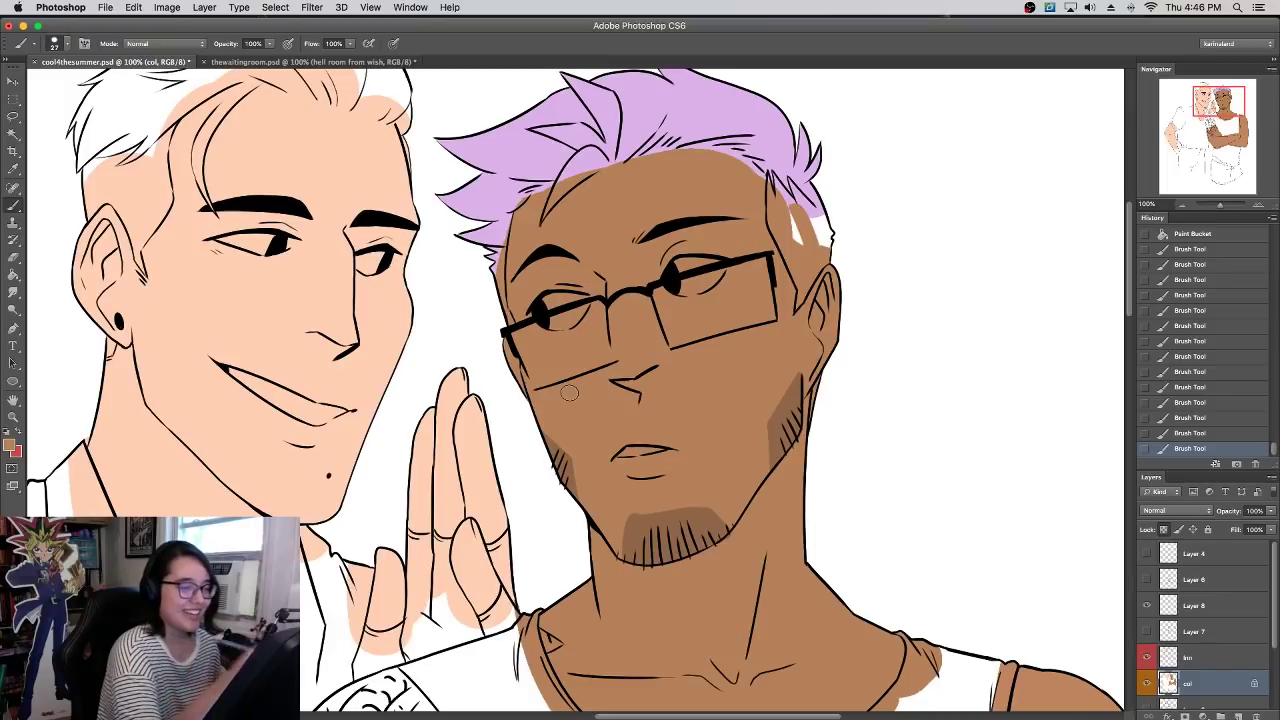
mouse_move(626, 573)
mouse_down()
mouse_move(629, 479)
mouse_move(641, 505)
mouse_move(718, 495)
mouse_up()
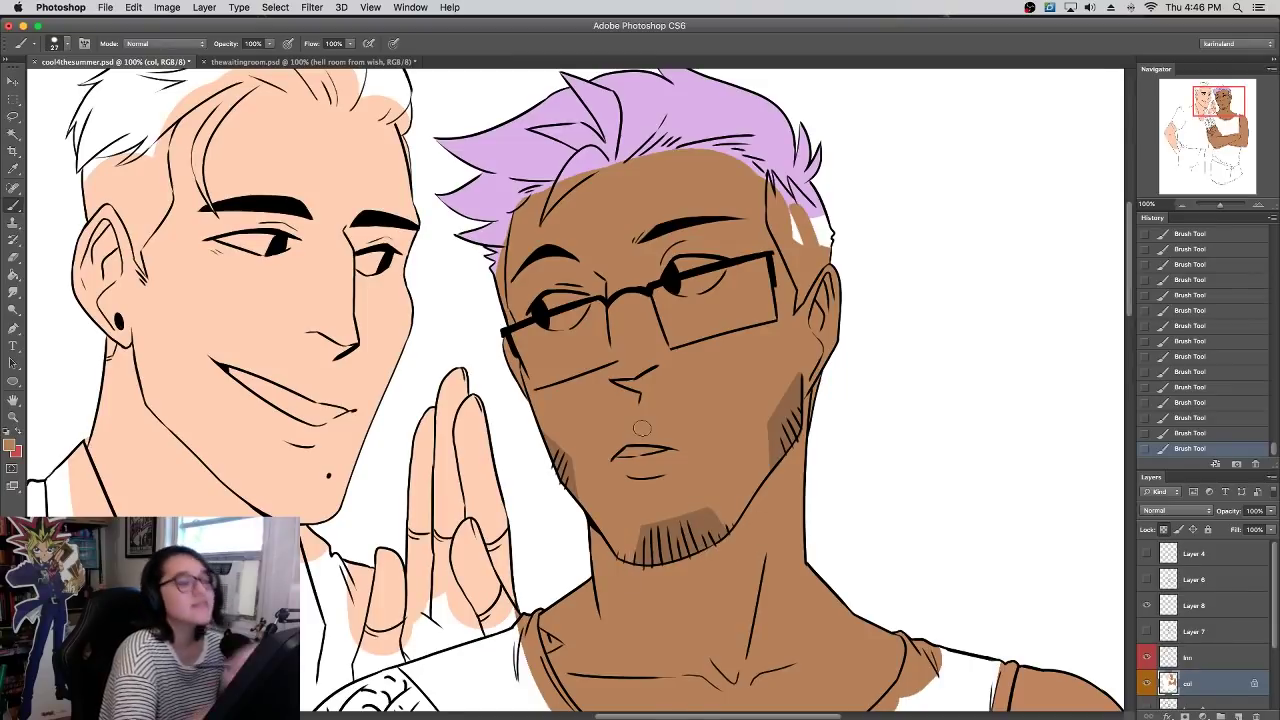
- Switch the foreground colour to white and paint the whites of the bearded man's eyes behind the glasses
drag(778, 401, 786, 545)
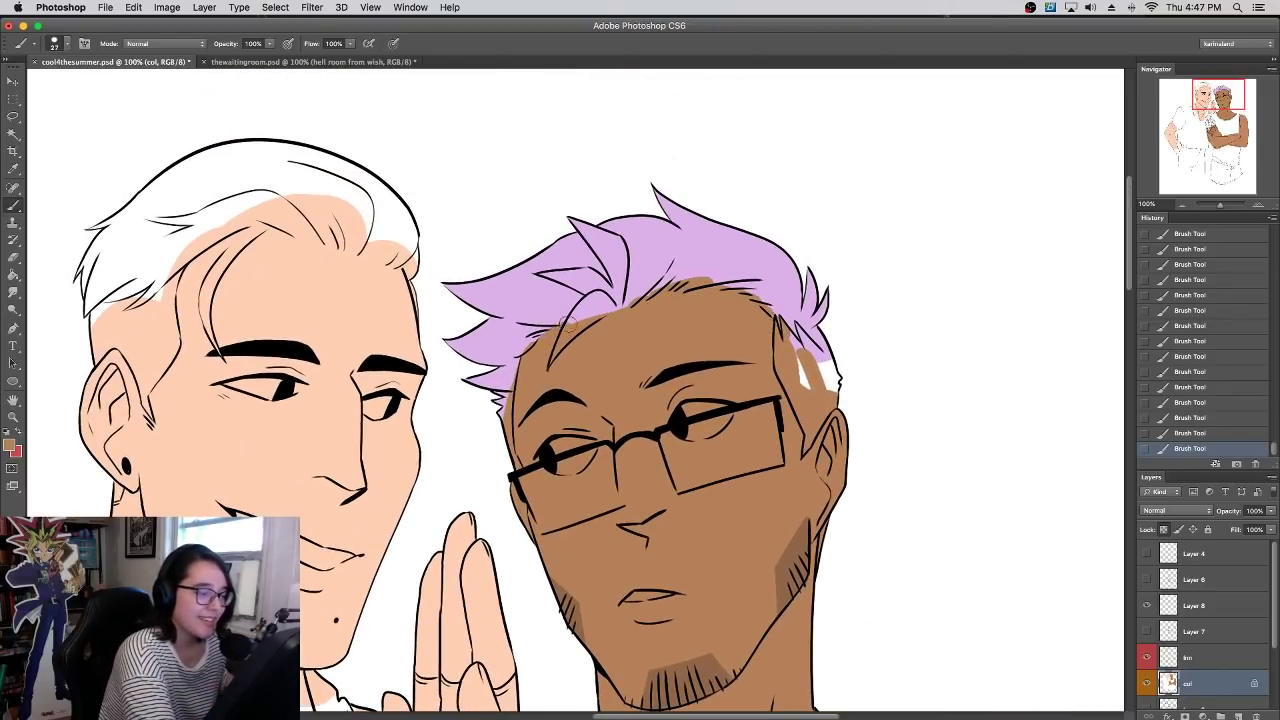
drag(710, 367, 702, 321)
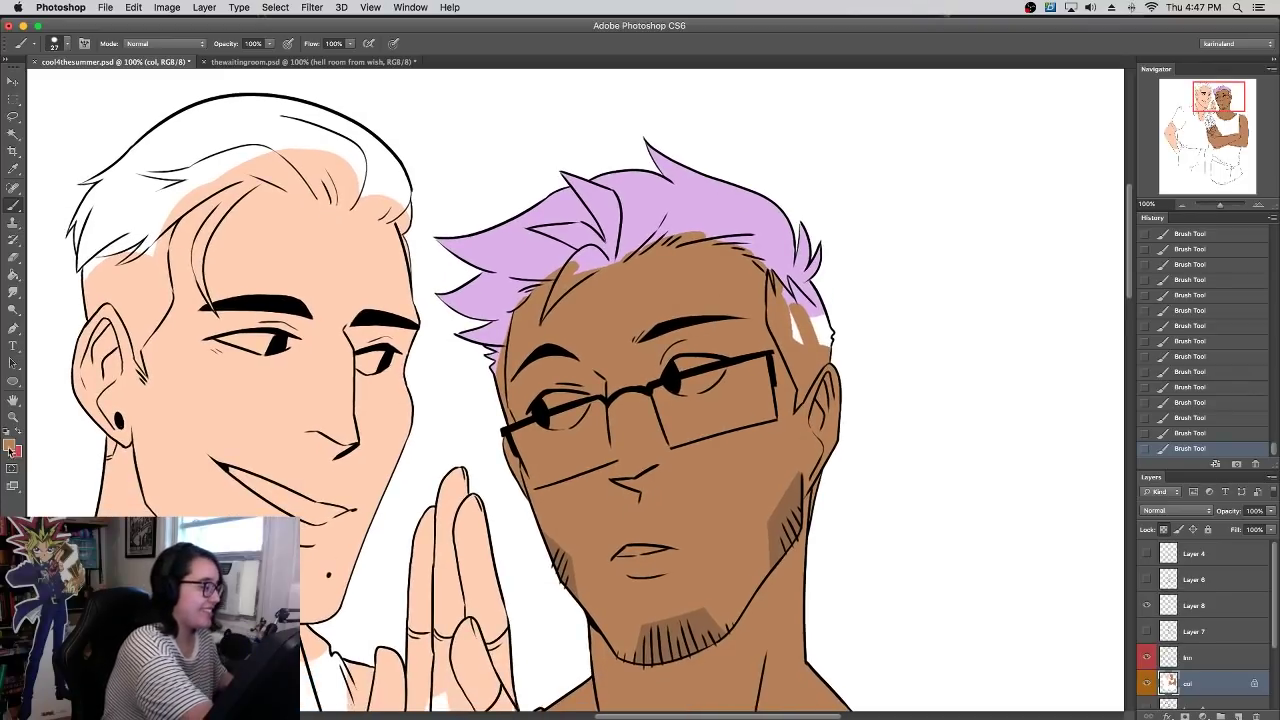
click(10, 447)
click(830, 192)
click(458, 472)
drag(554, 412, 566, 416)
mouse_move(690, 371)
mouse_down()
mouse_move(702, 371)
mouse_move(690, 378)
mouse_move(702, 415)
mouse_up()
- Set the brush to 15 px and paint the bearded man's teeth white within the mouth outline
right_click(691, 384)
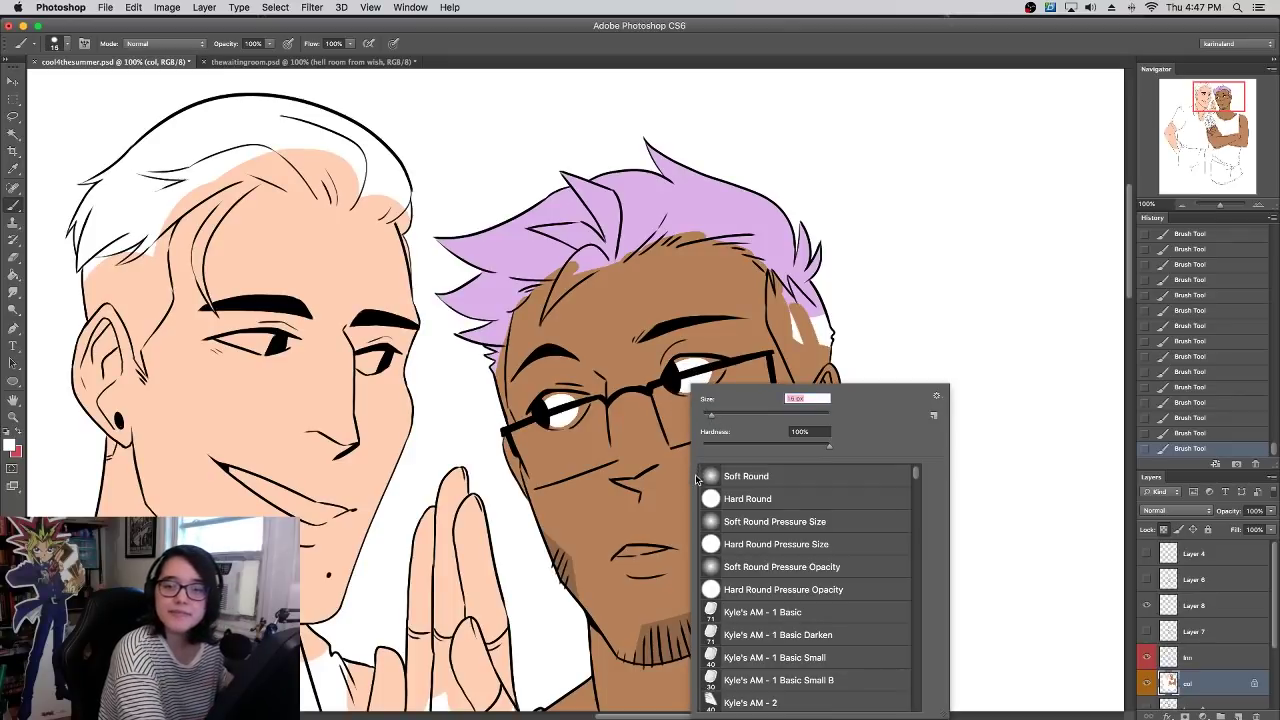
click(630, 552)
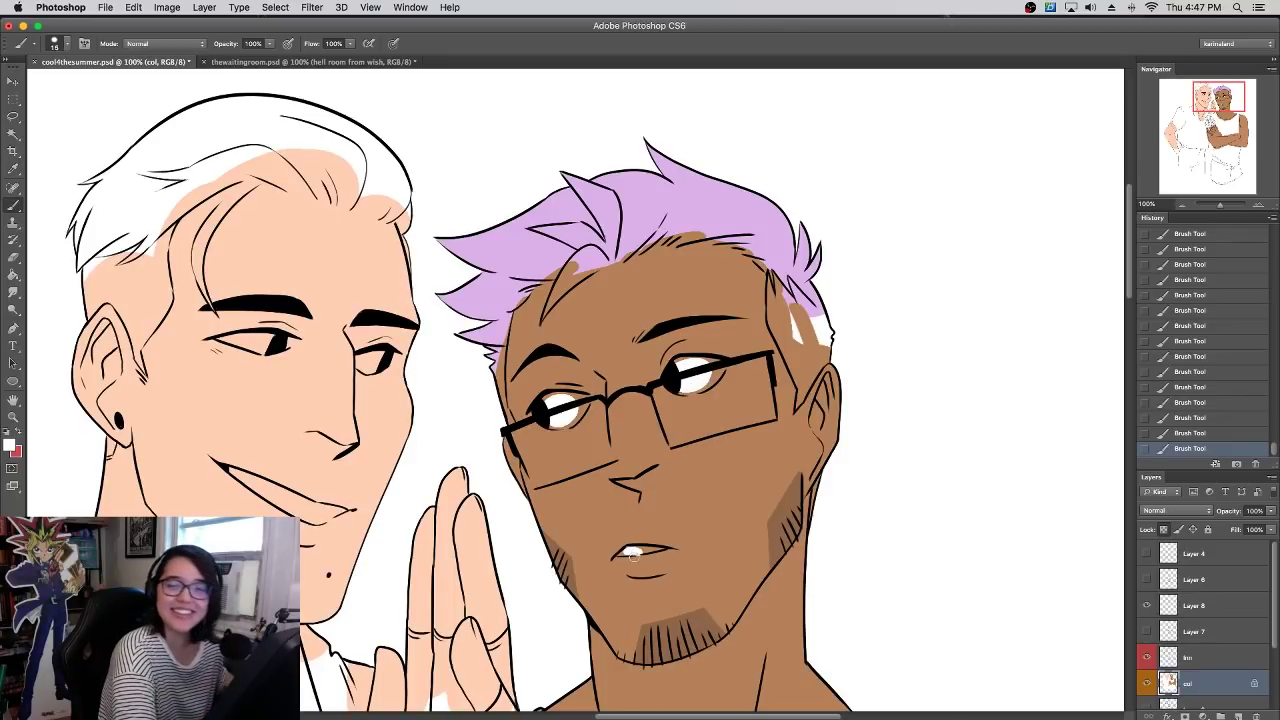
scroll(650, 430, down, 3)
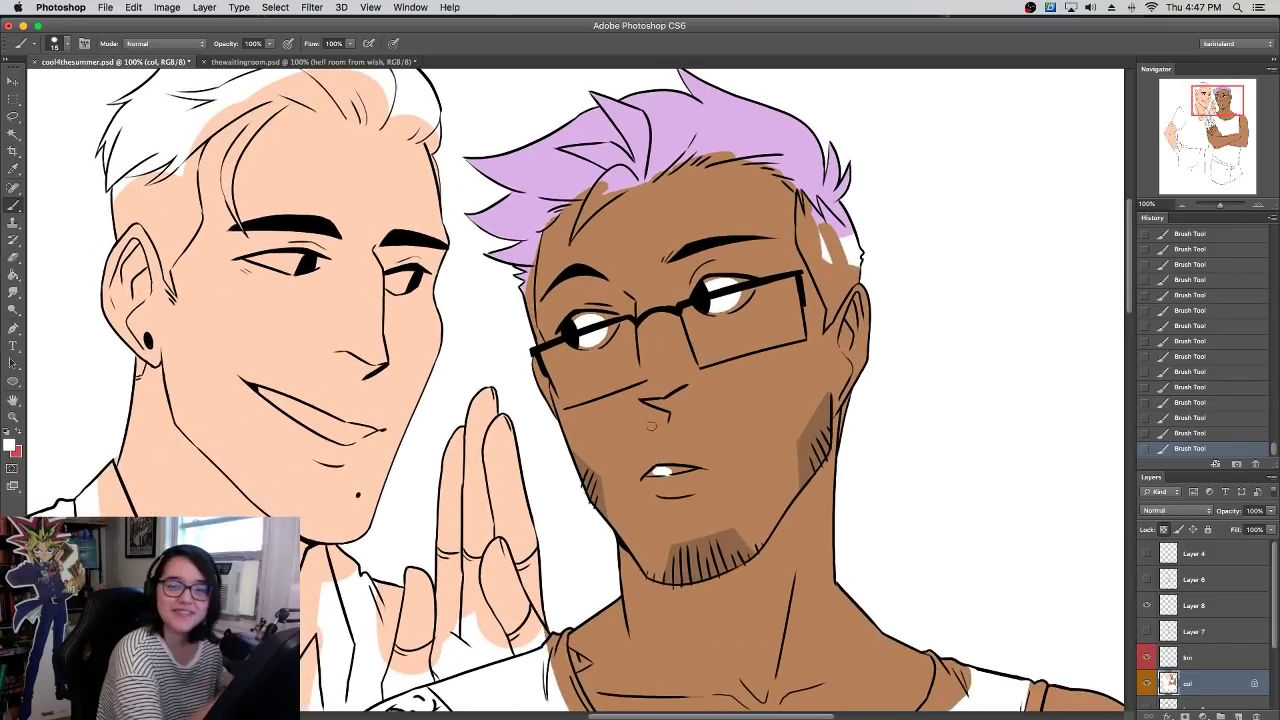
drag(664, 470, 682, 469)
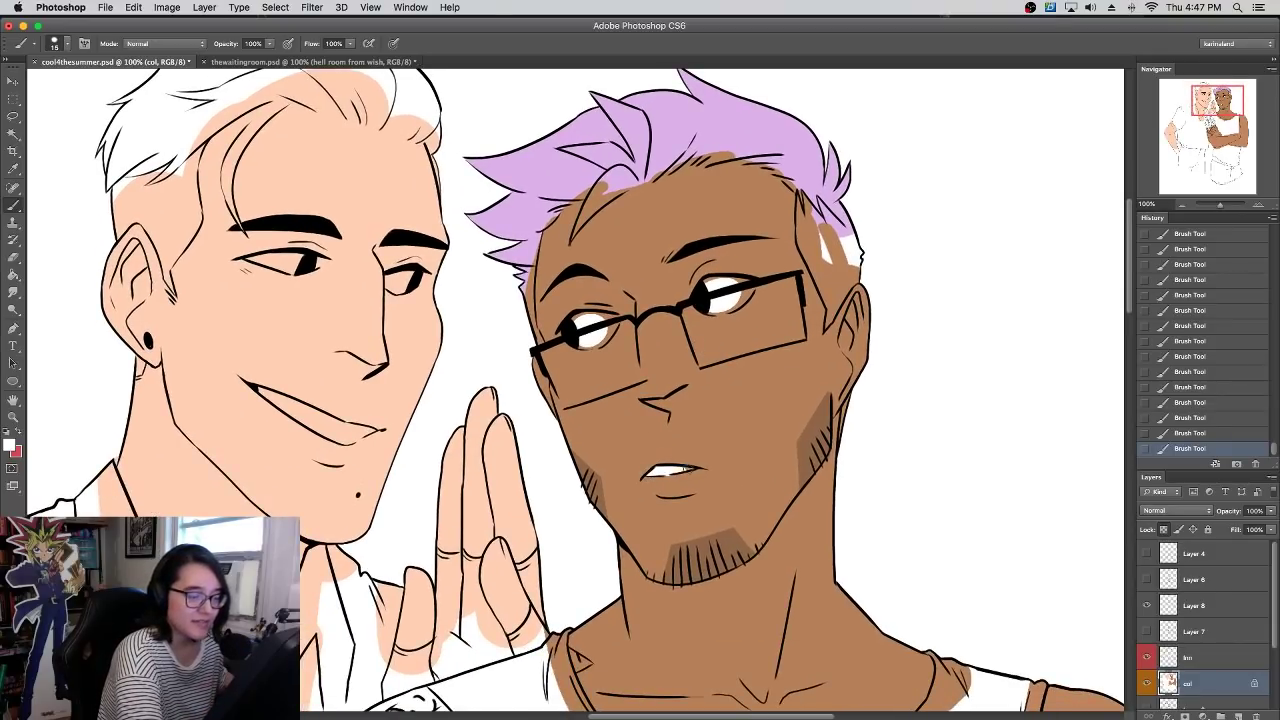
alt+click(693, 479)
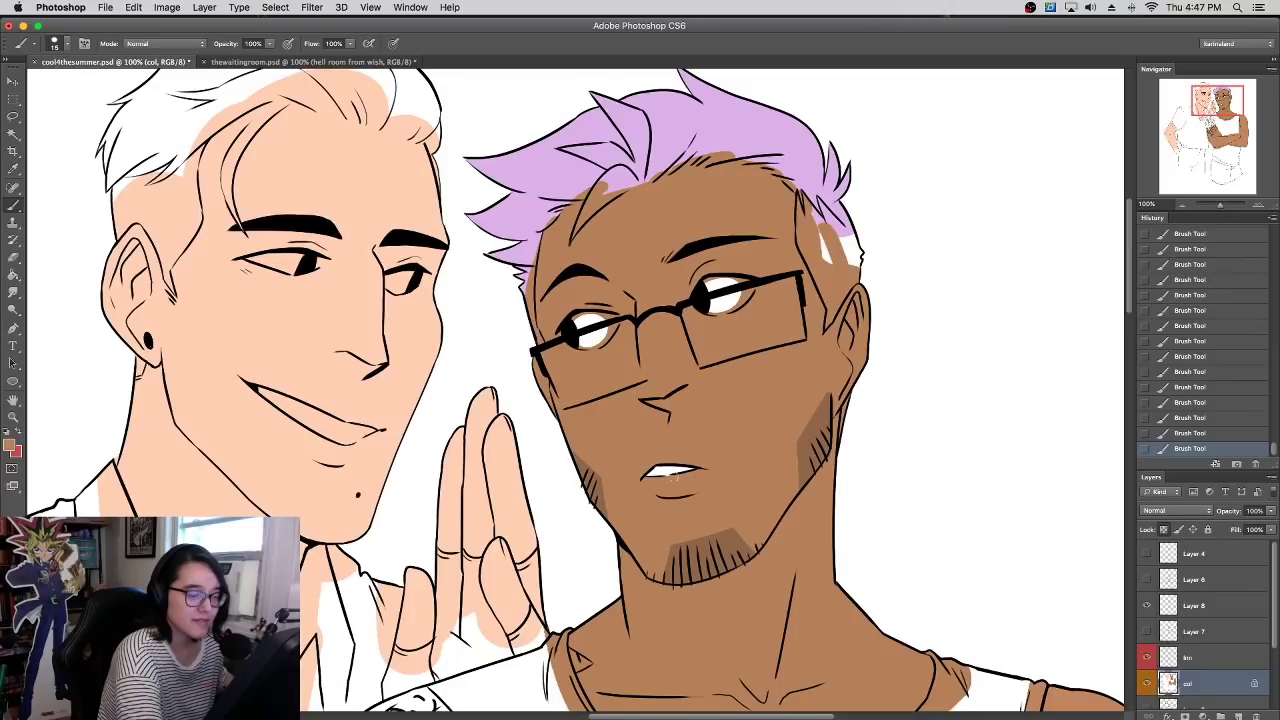
alt+click(658, 471)
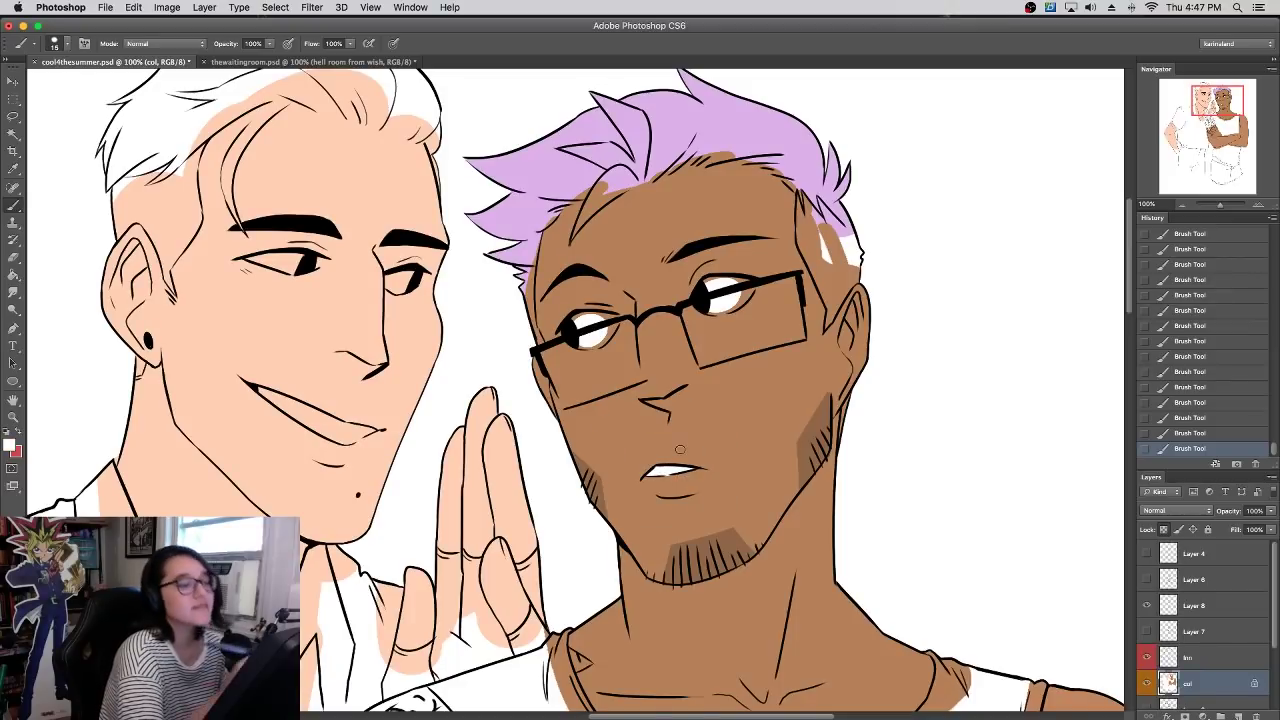
- Extend the white in both of the bearded man's eyes out to the eyelid lines
drag(711, 306, 748, 341)
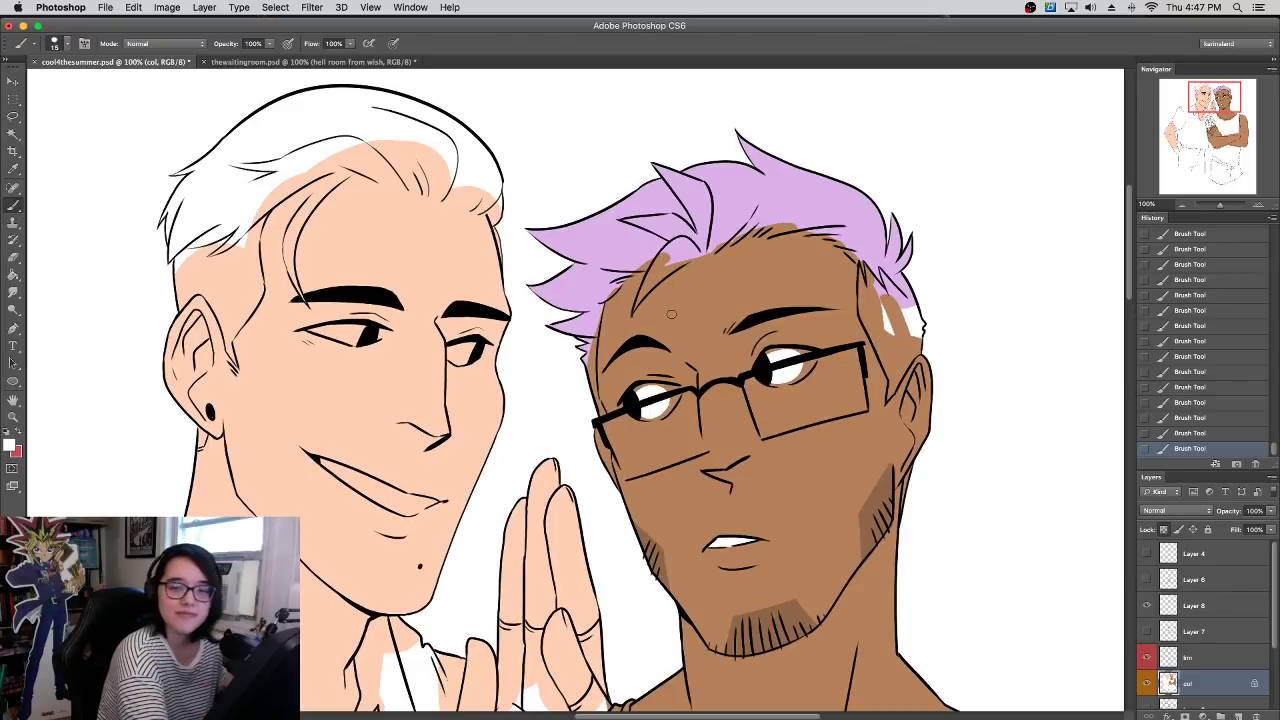
mouse_move(635, 393)
mouse_down()
mouse_move(666, 388)
mouse_move(660, 414)
mouse_move(671, 394)
mouse_up()
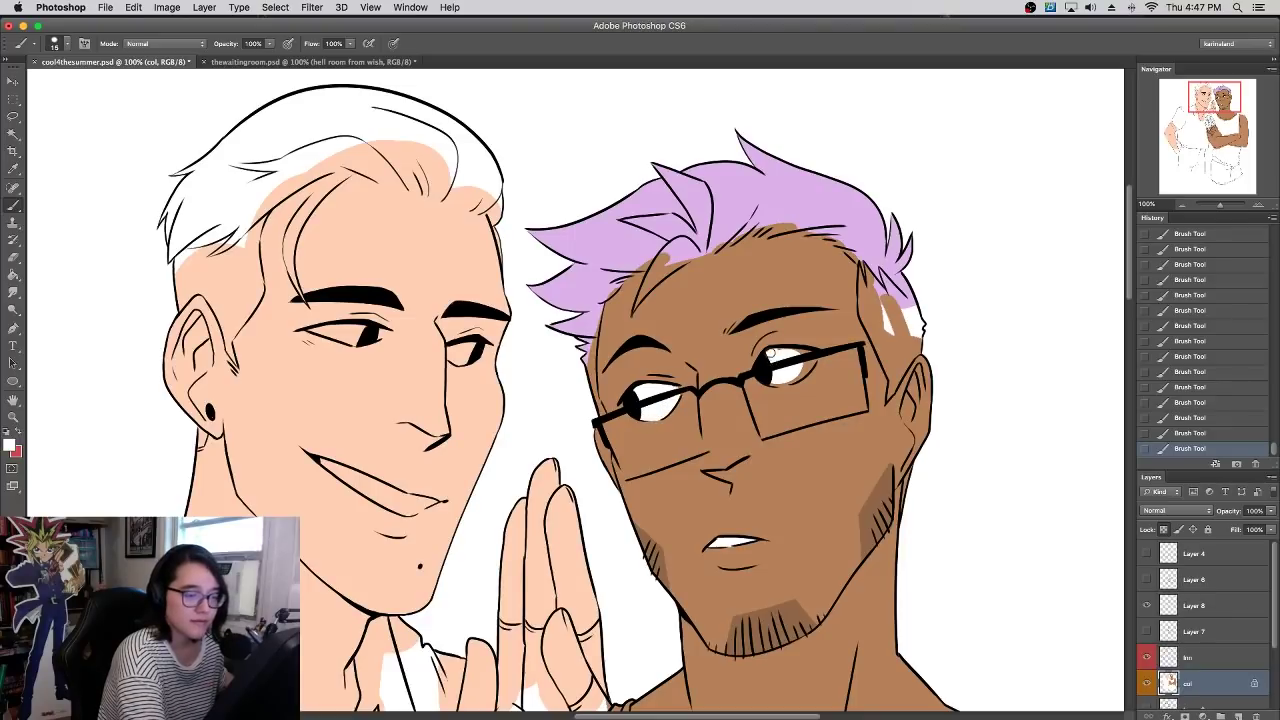
mouse_move(790, 351)
mouse_down()
mouse_move(808, 356)
mouse_move(773, 378)
mouse_up()
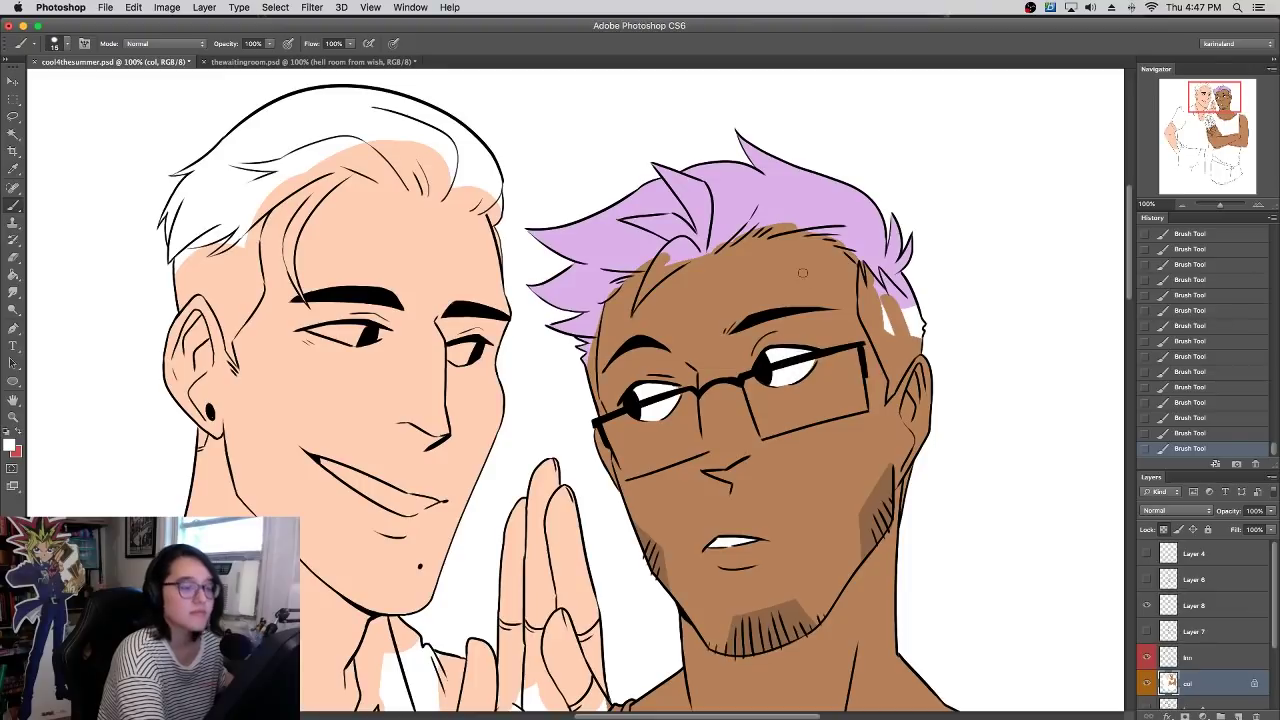
- Pick a dark blue-grey and block in the bearded man's short side hair above and in front of the ear
drag(837, 375, 780, 293)
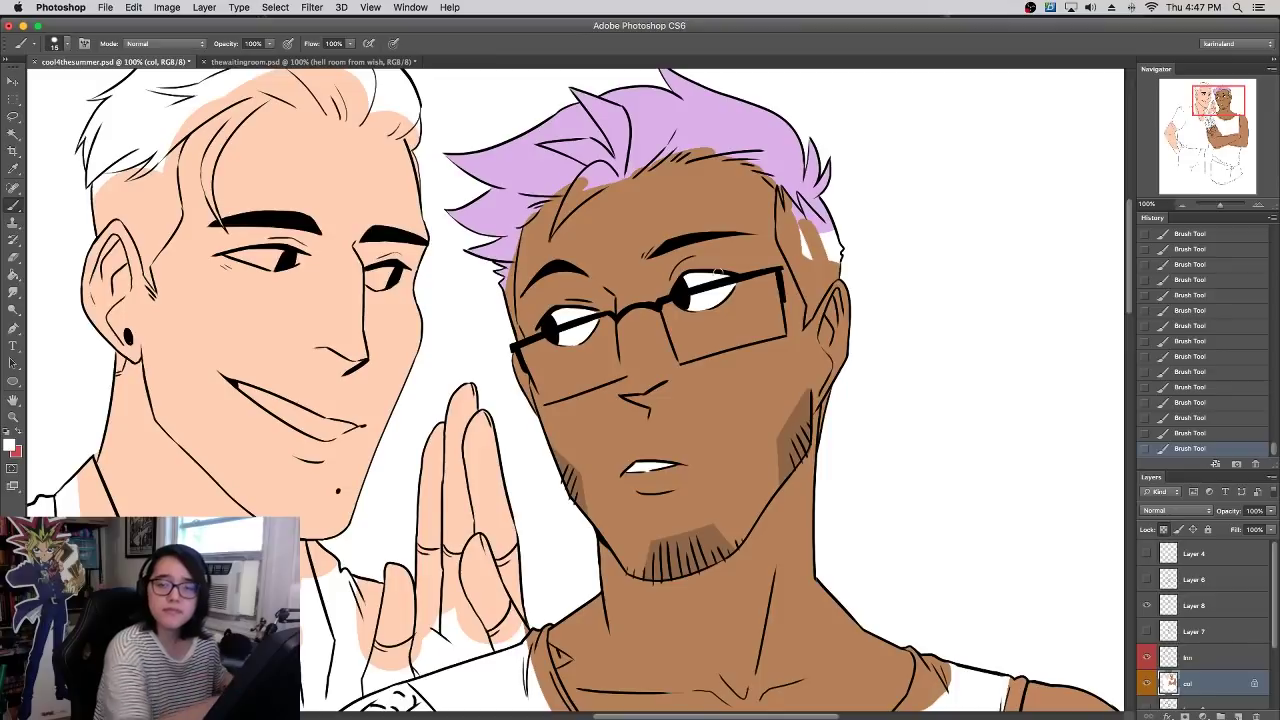
drag(758, 372, 750, 361)
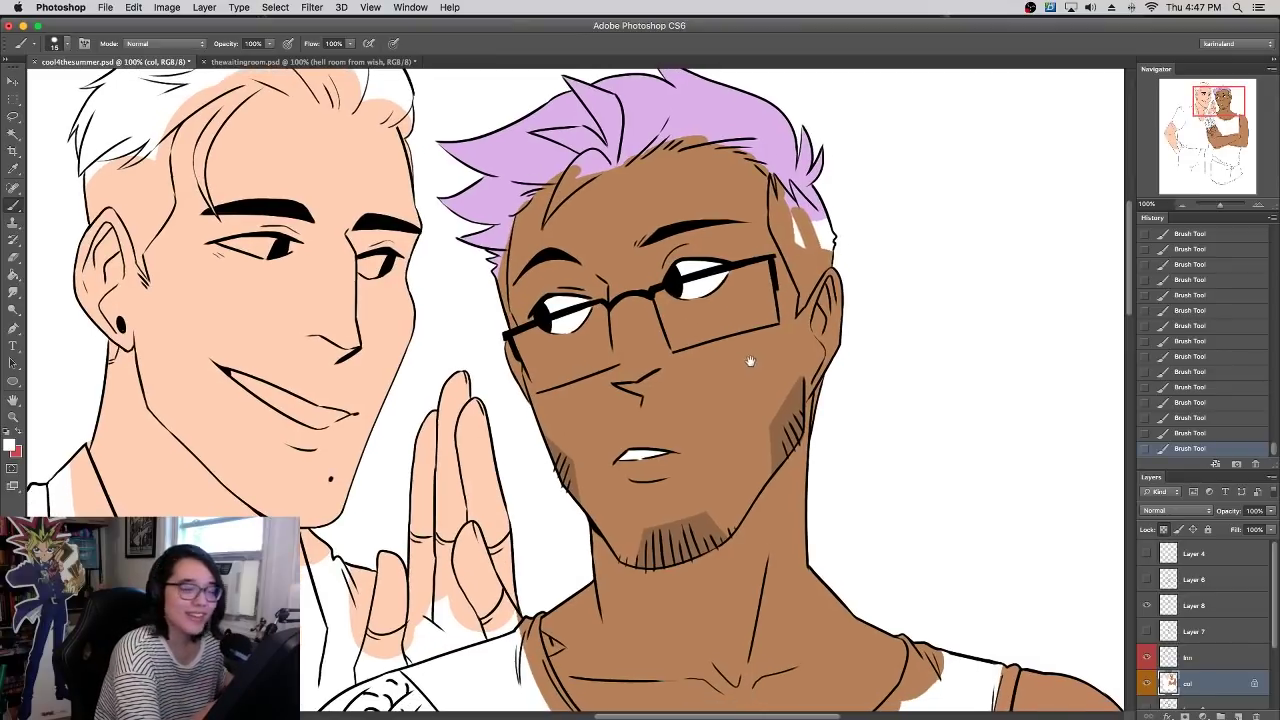
click(11, 446)
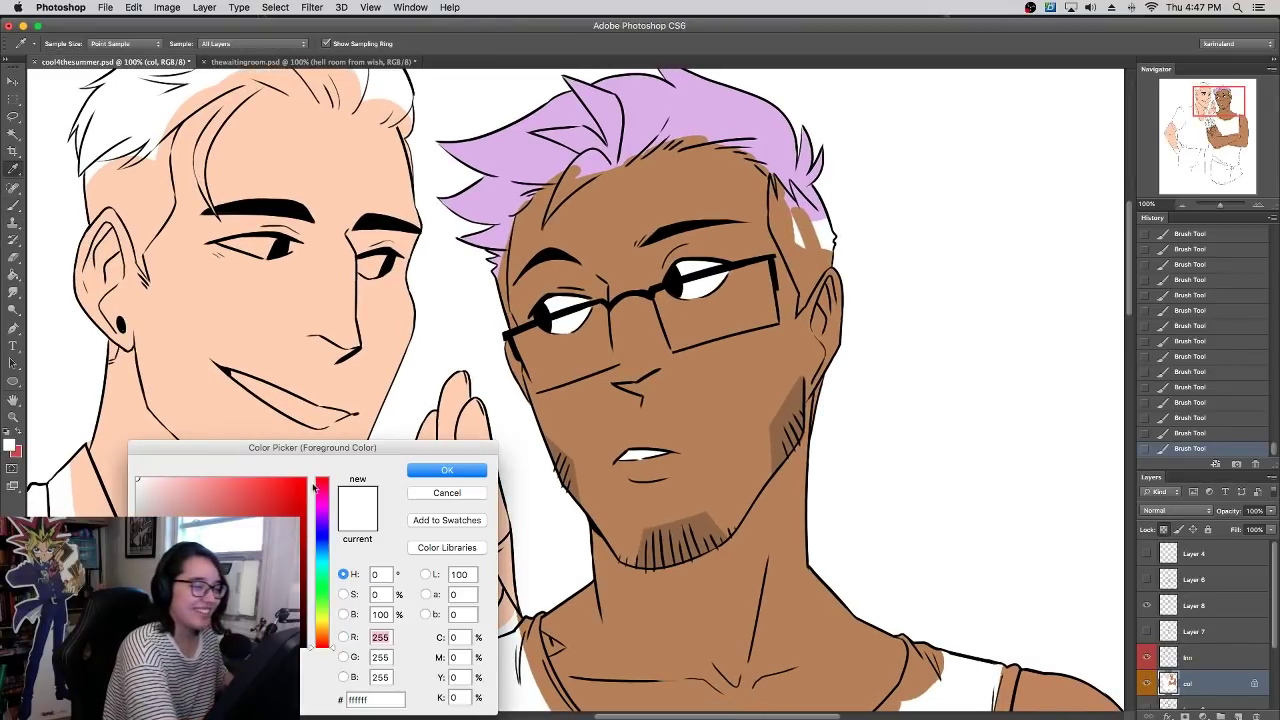
click(322, 541)
click(157, 616)
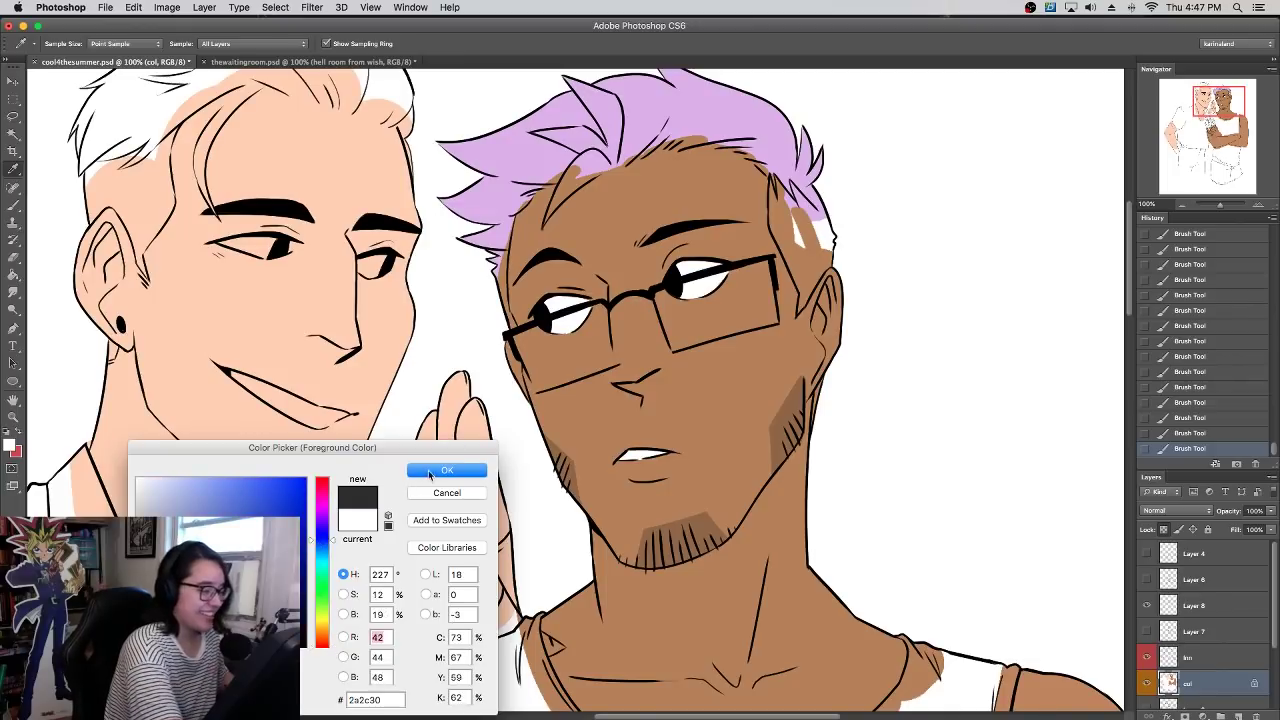
click(157, 607)
click(441, 474)
mouse_move(809, 242)
mouse_down()
mouse_move(820, 232)
mouse_move(829, 257)
mouse_up()
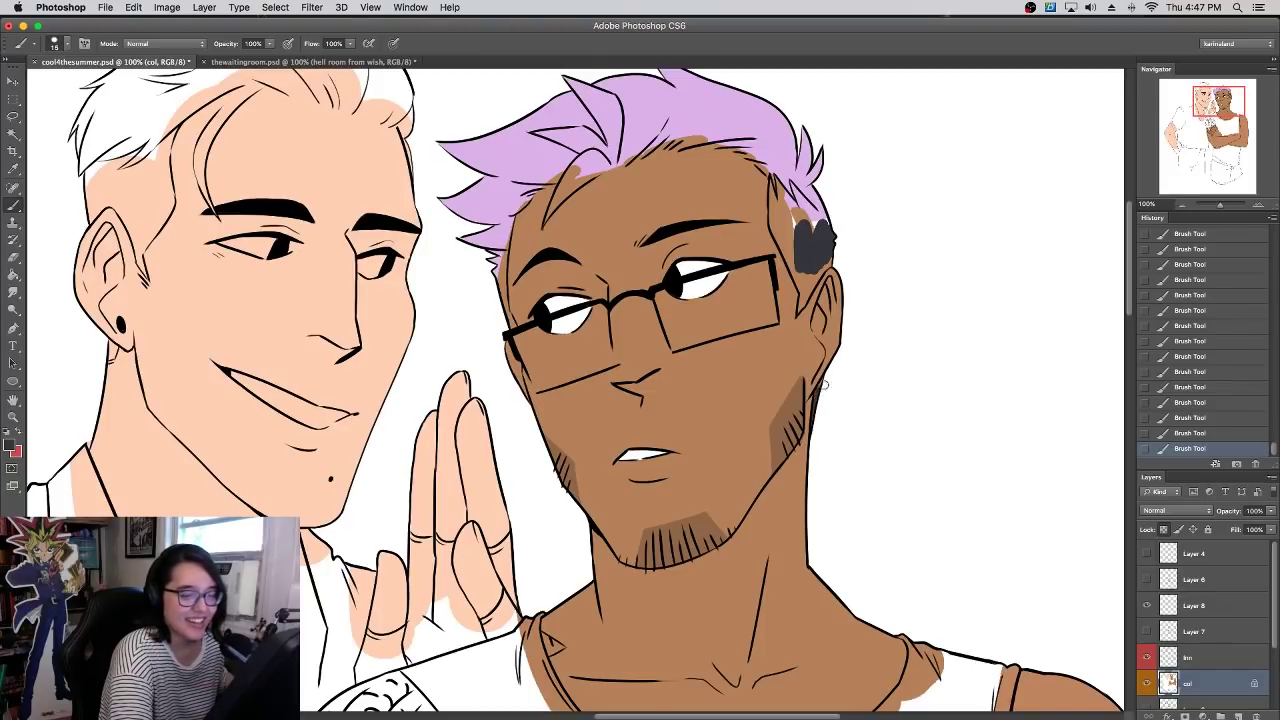
drag(849, 245, 820, 363)
- Fill the rest of the short side hair with dark blue-grey, from the sideburn up to the temple and lilac hair
drag(764, 428, 794, 338)
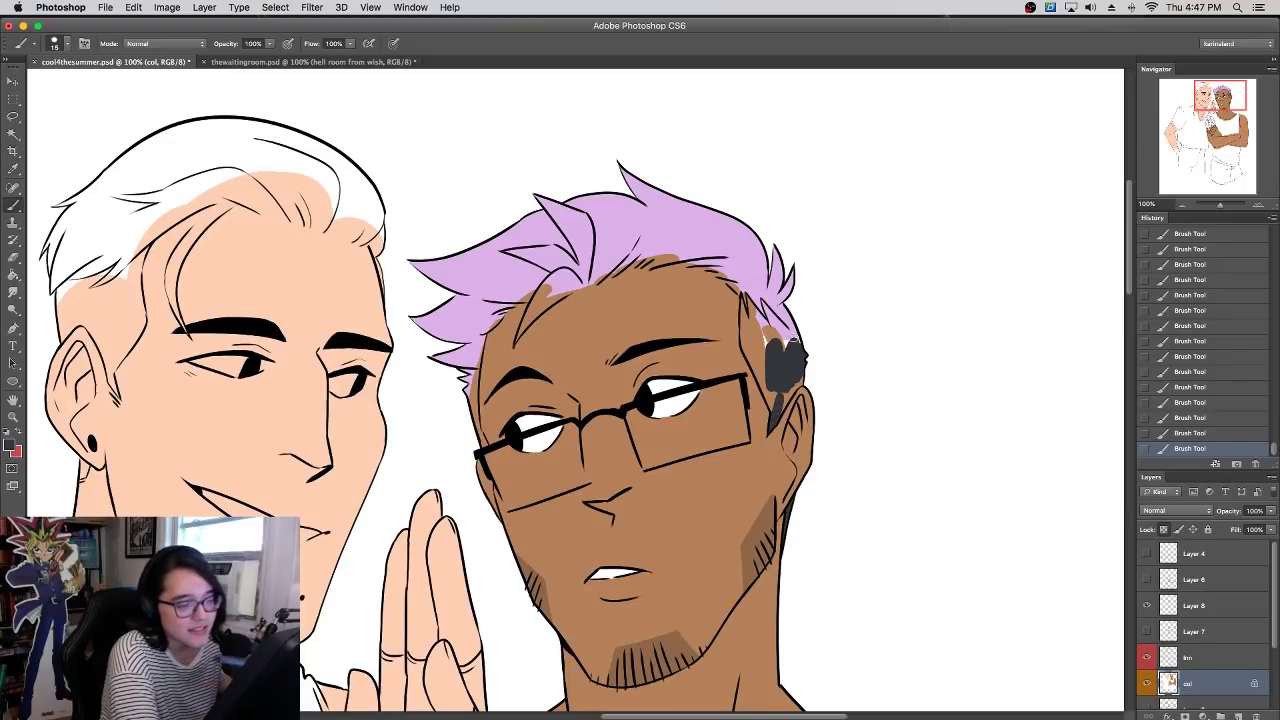
alt+click(786, 416)
alt+click(792, 384)
mouse_move(783, 393)
mouse_down()
mouse_move(777, 404)
mouse_move(771, 368)
mouse_move(800, 382)
mouse_up()
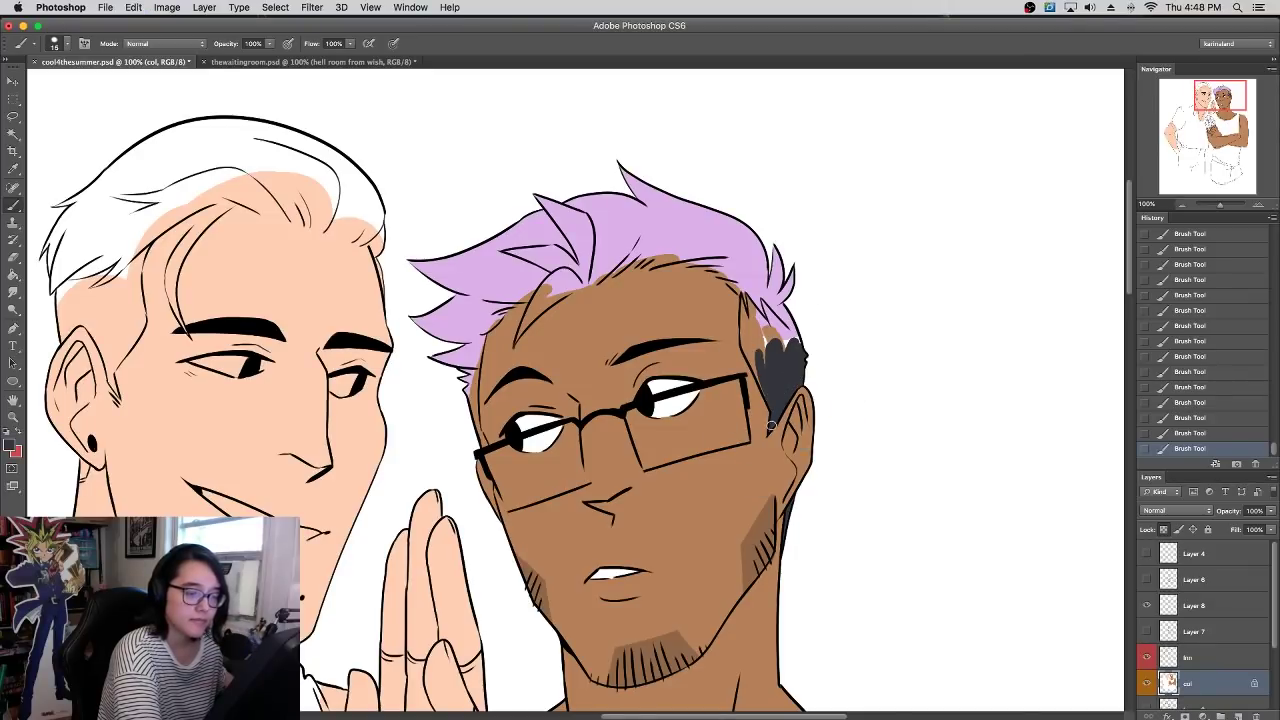
drag(755, 355, 800, 335)
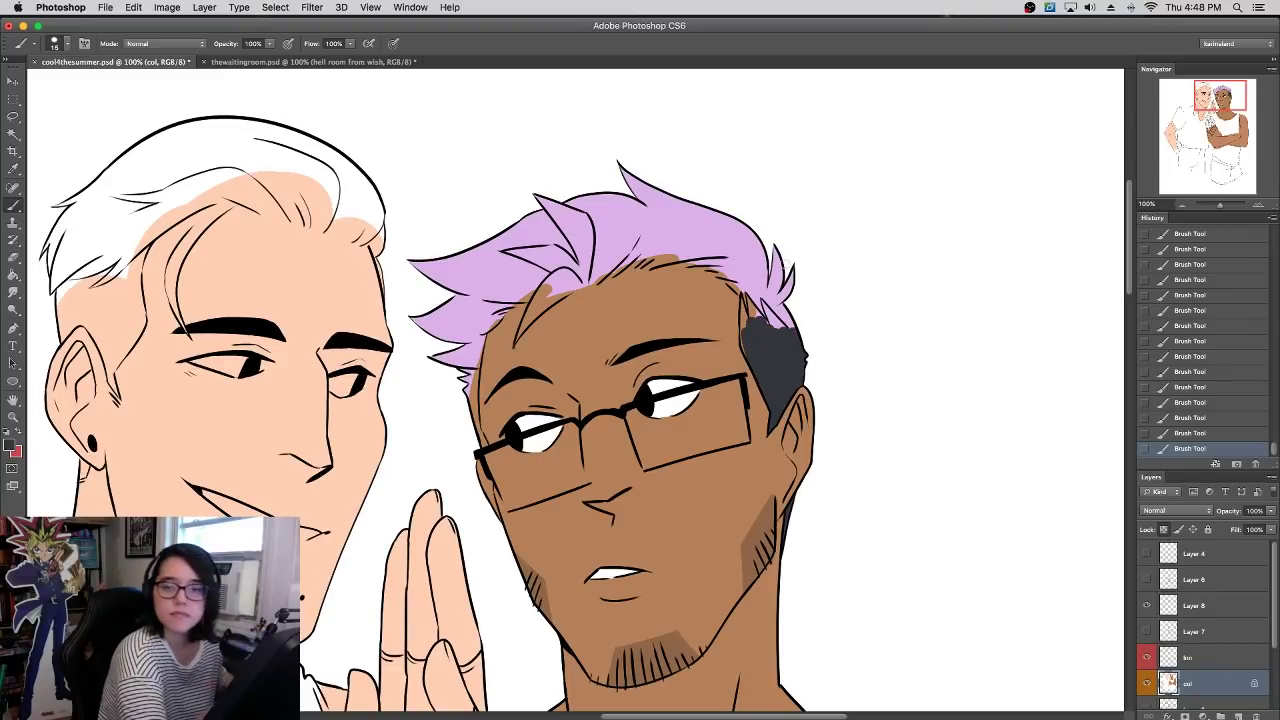
- Set the brush to 9 px and clean up the dark blue-grey, skin and lilac edges at the bearded man's temple
right_click(766, 335)
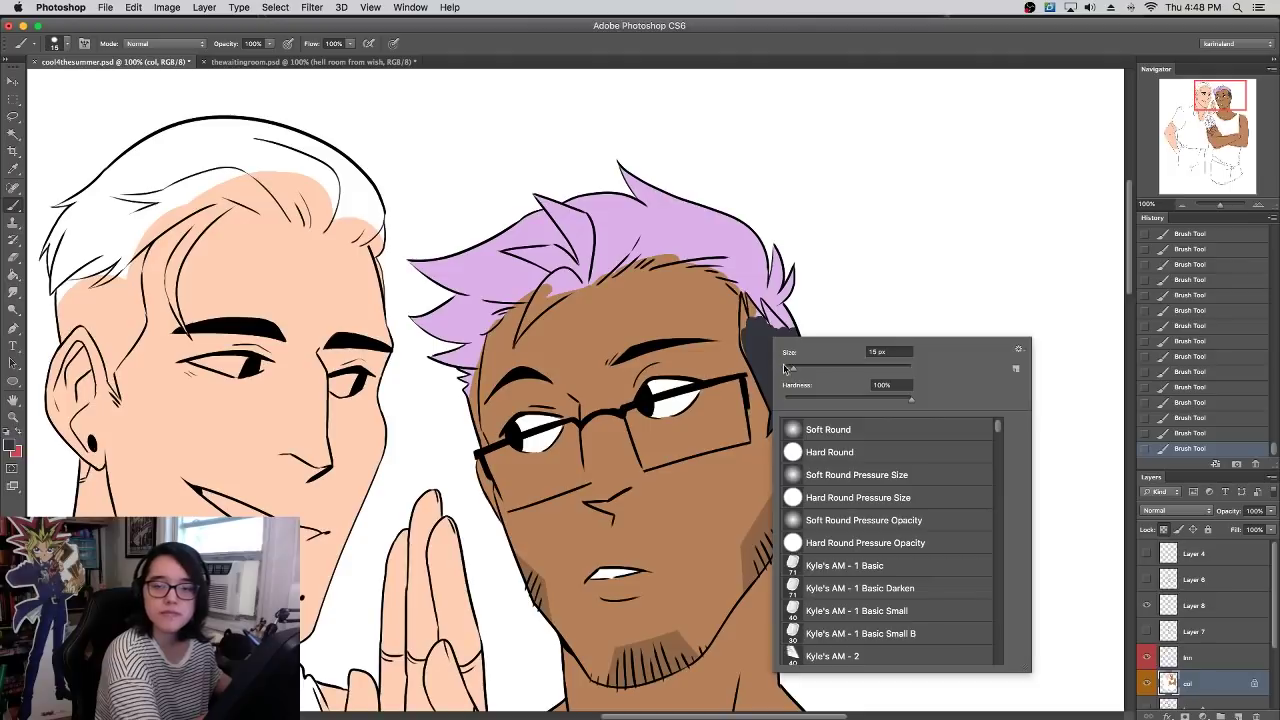
drag(792, 371, 788, 370)
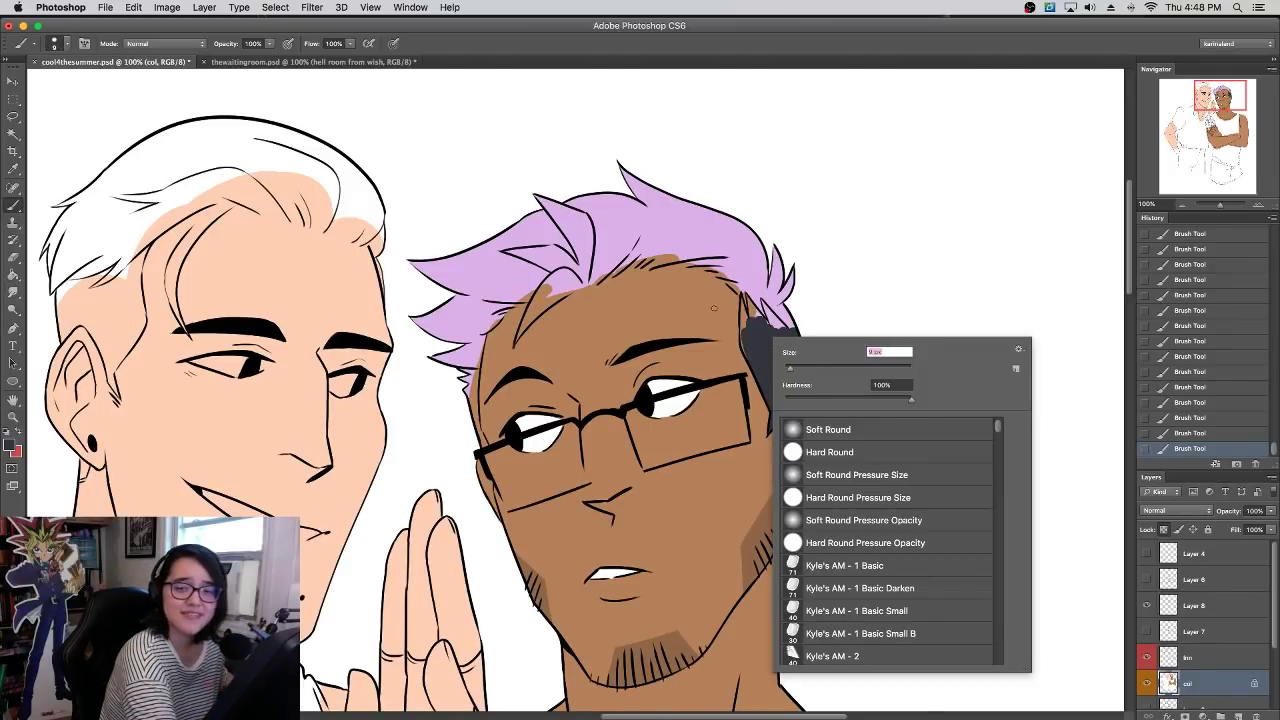
key(Return)
alt+click(748, 268)
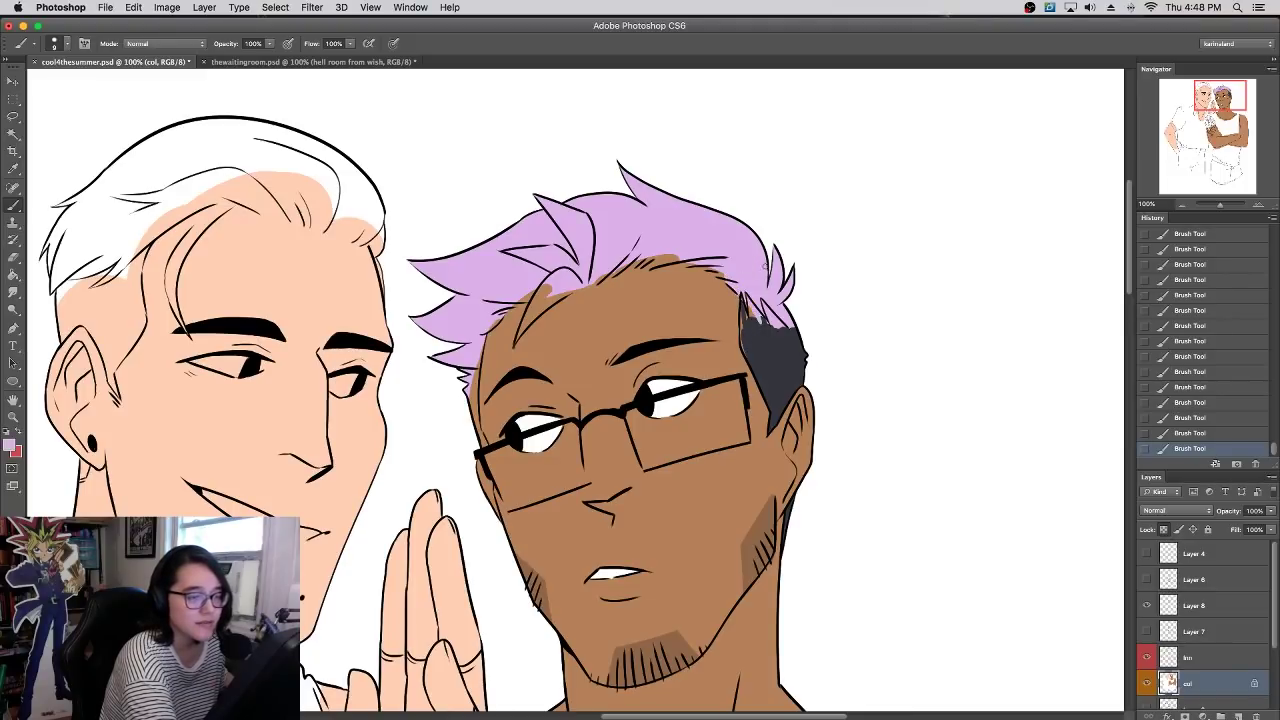
click(1260, 205)
drag(759, 260, 545, 458)
alt+click(690, 407)
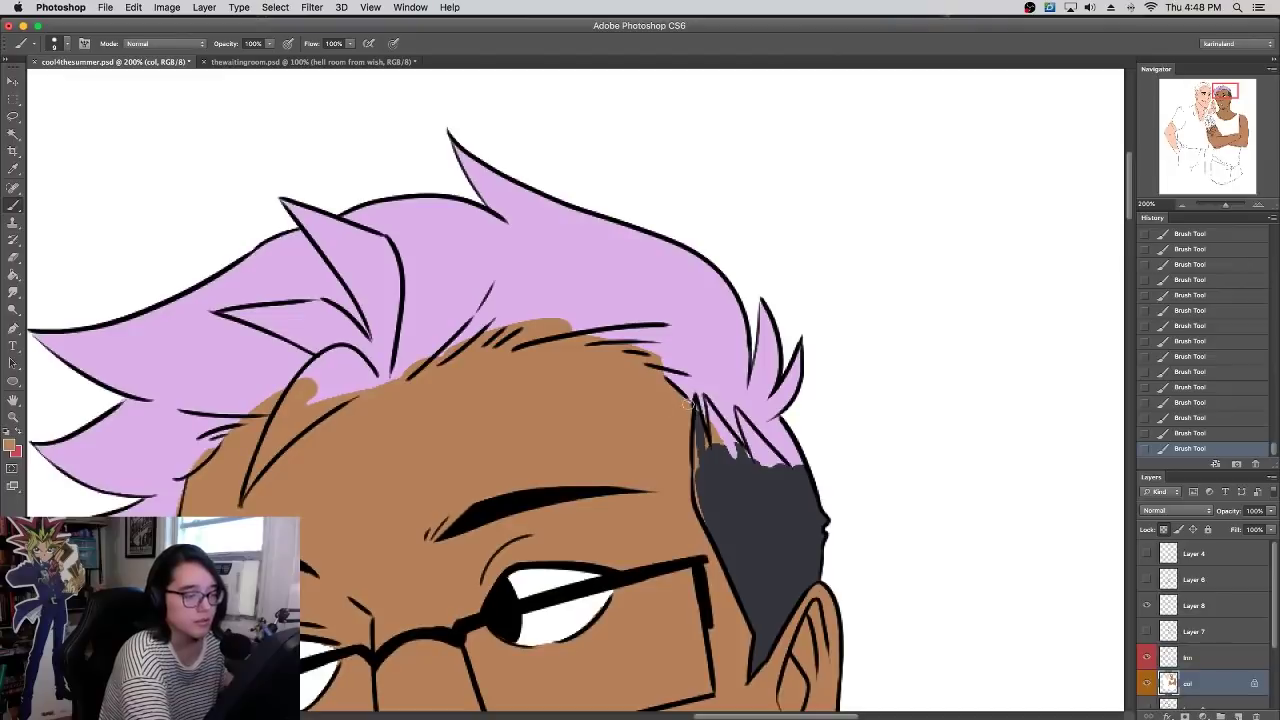
alt+click(724, 481)
alt+click(681, 406)
alt+click(729, 477)
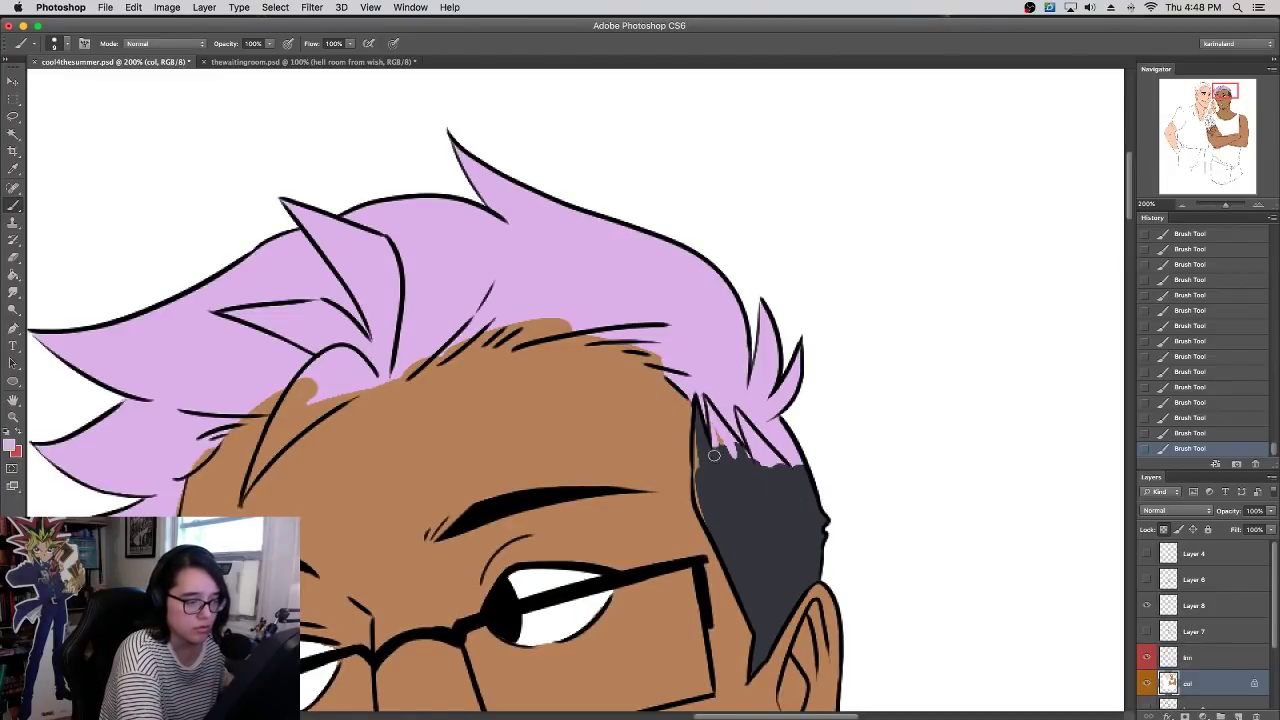
mouse_move(716, 479)
mouse_down()
mouse_move(696, 490)
mouse_move(705, 521)
mouse_up()
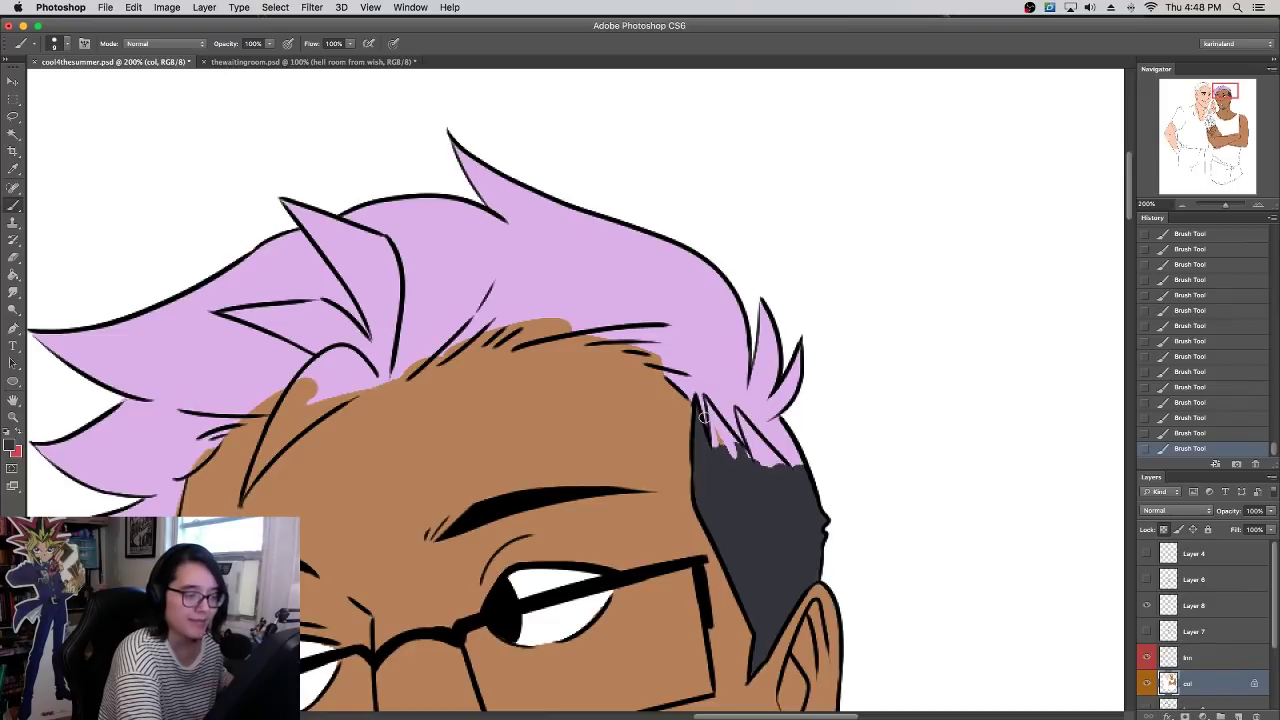
- Extend the dark blue-grey side hair up to the spiky line art where it meets the lilac hair
scroll(702, 400, down, 2)
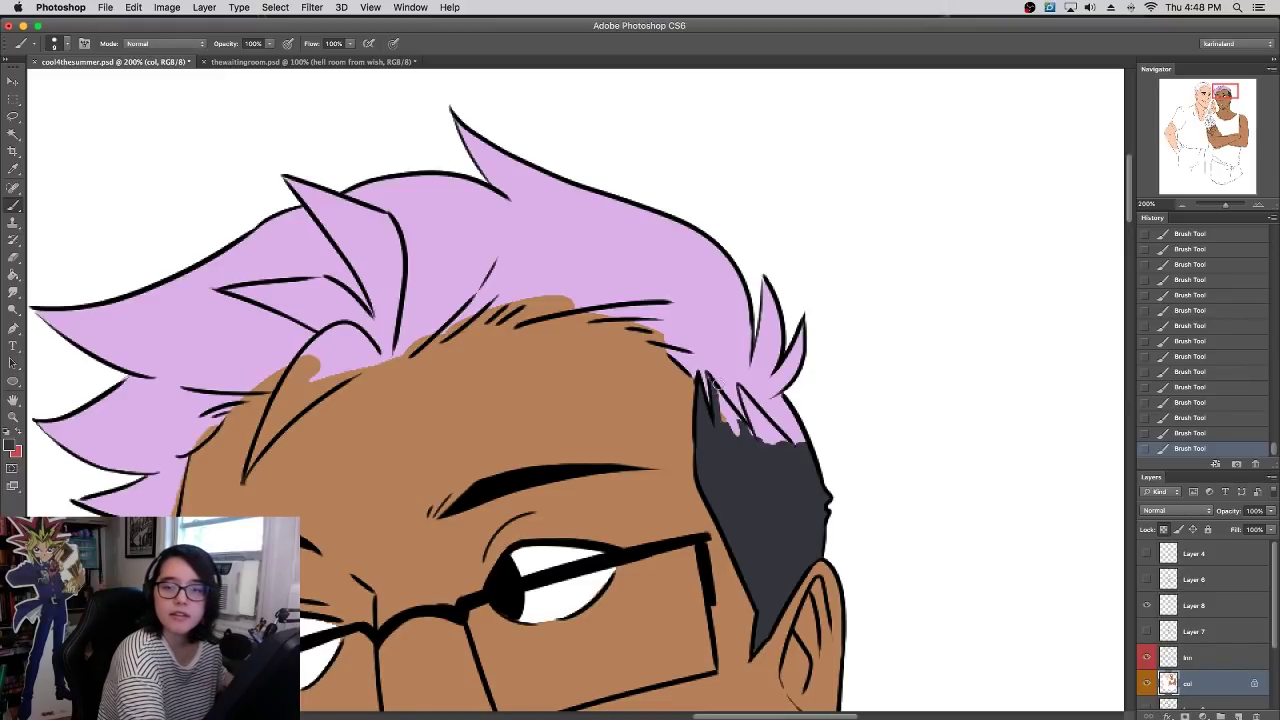
drag(710, 380, 731, 441)
alt+click(701, 362)
alt+click(689, 403)
alt+click(697, 353)
alt+click(714, 440)
drag(738, 390, 747, 424)
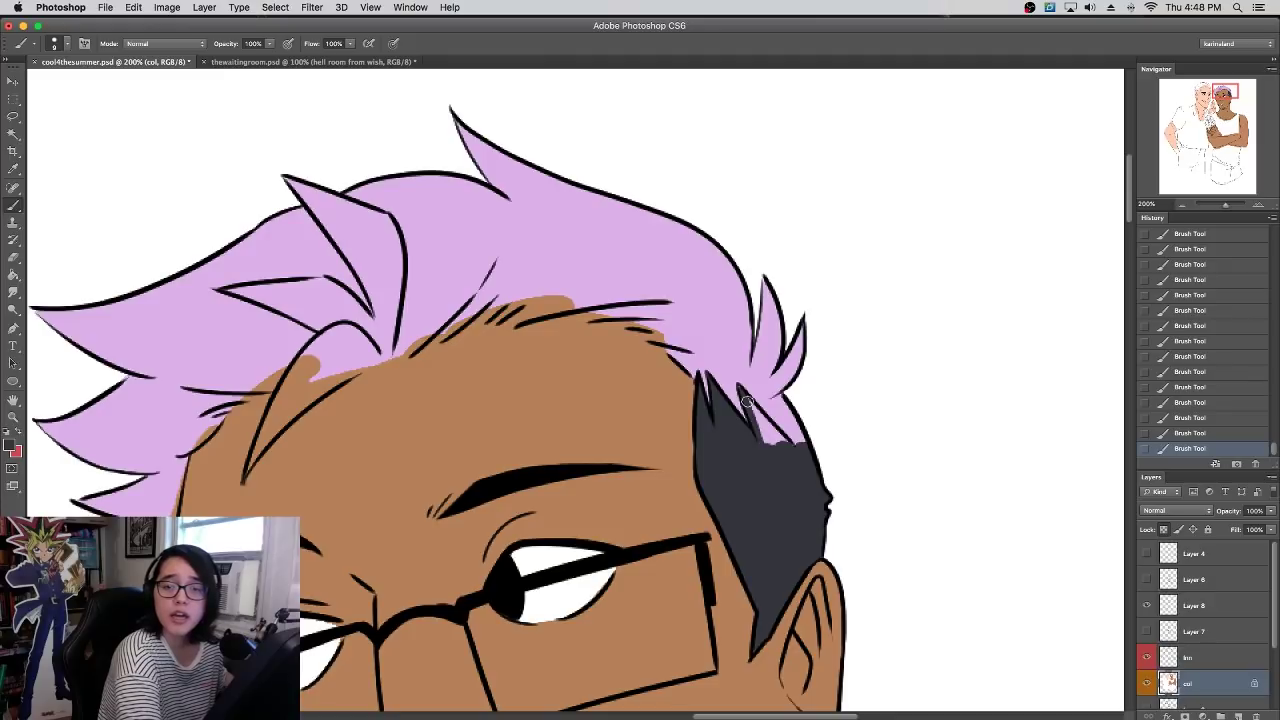
mouse_move(740, 386)
mouse_down()
mouse_move(790, 455)
mouse_move(760, 425)
mouse_move(784, 451)
mouse_move(797, 446)
mouse_move(793, 395)
mouse_move(797, 412)
mouse_up()
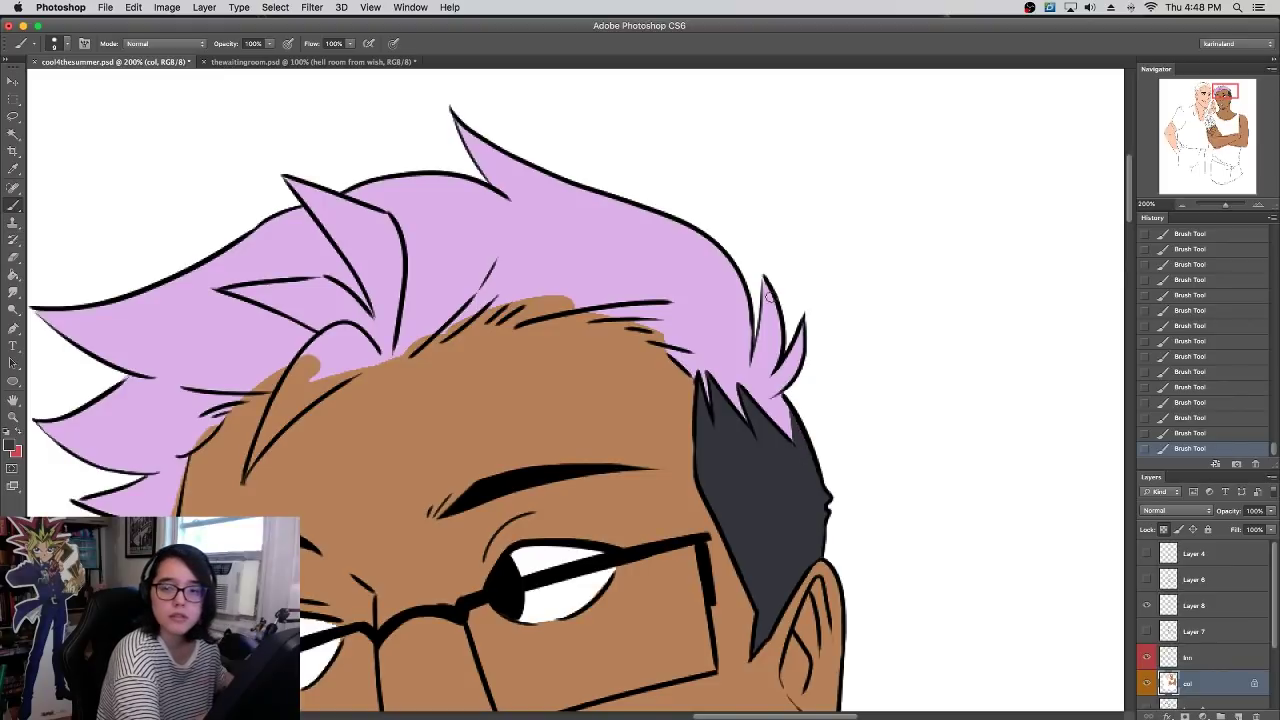
- Sample the lilac and fill the skin-coloured gaps along the bearded man's front hairline and inside the forelock falling over his forehead
scroll(747, 412, left, 5)
scroll(747, 412, up, 2)
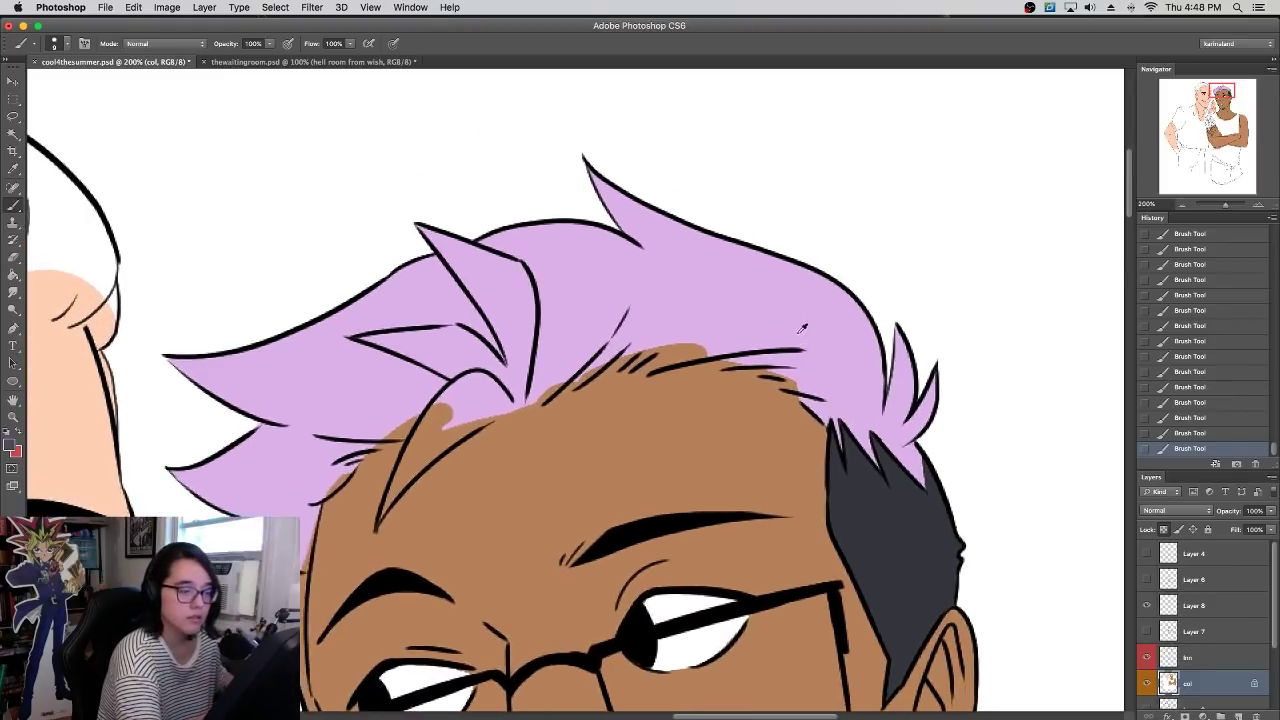
alt+click(732, 305)
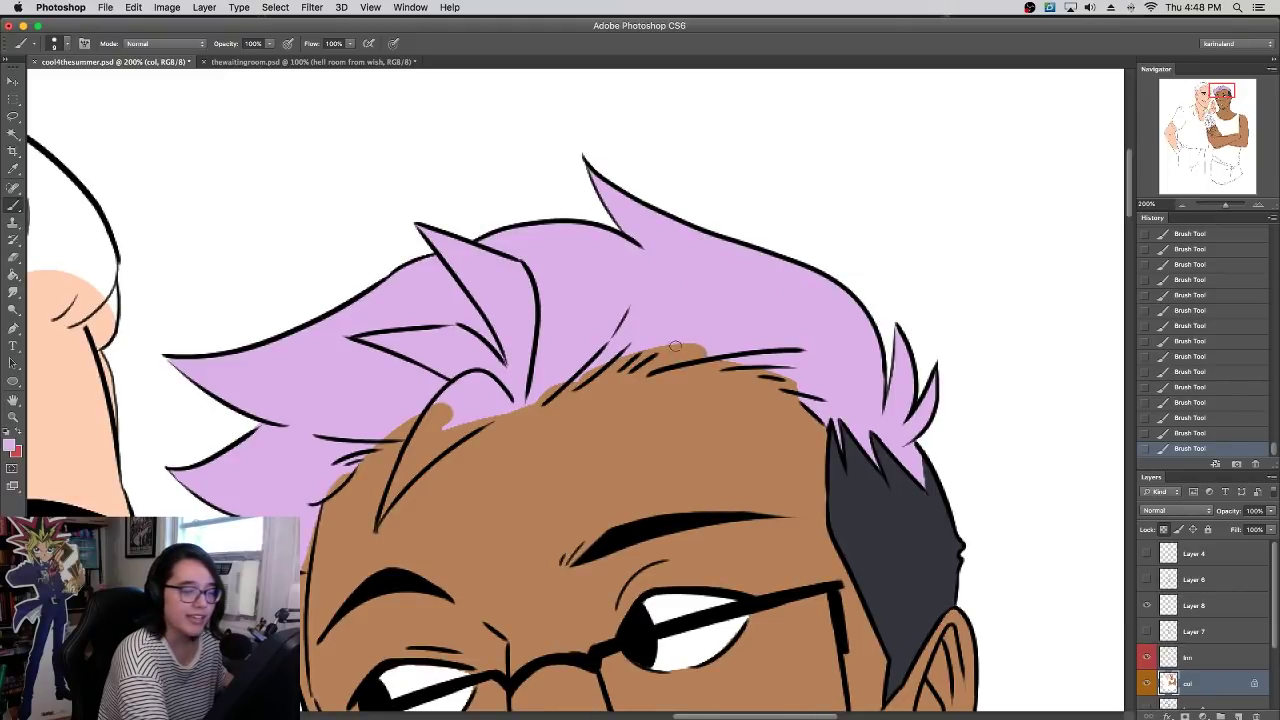
mouse_move(614, 370)
mouse_down()
mouse_move(784, 335)
mouse_move(773, 371)
mouse_move(750, 367)
mouse_move(832, 382)
mouse_move(789, 375)
mouse_up()
drag(806, 262, 930, 212)
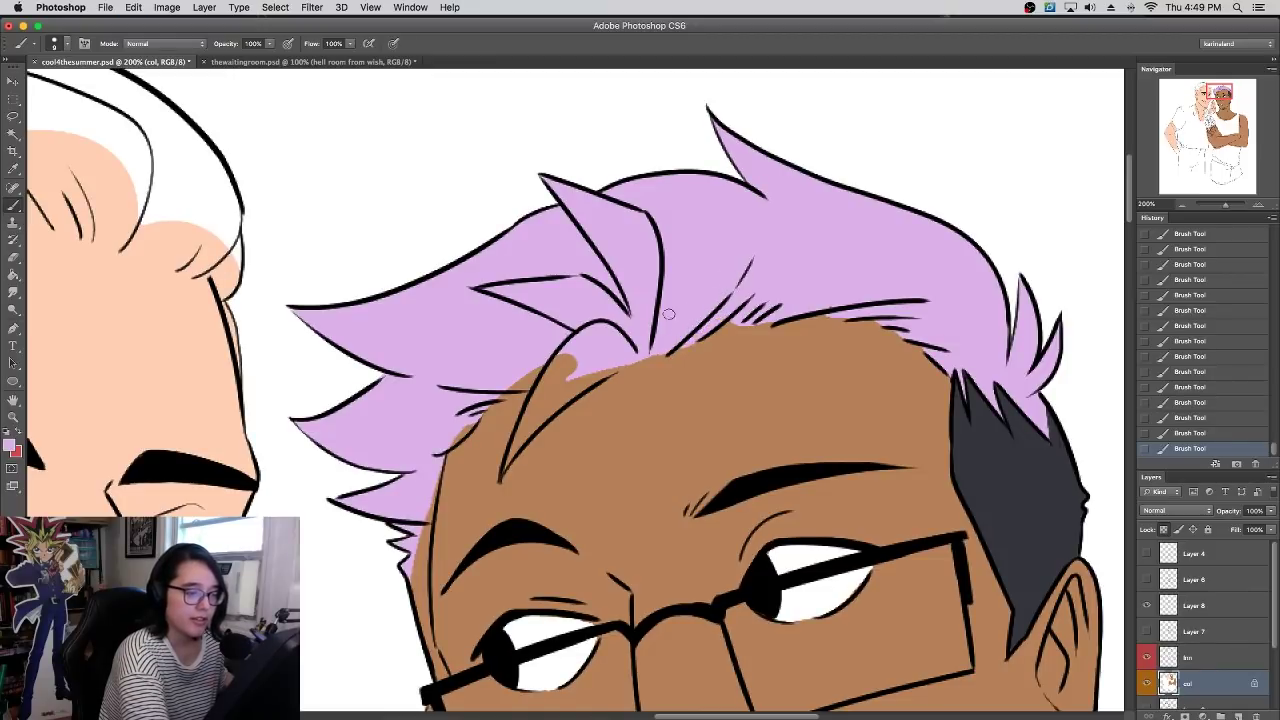
mouse_move(503, 470)
mouse_down()
mouse_move(610, 367)
mouse_move(576, 385)
mouse_move(655, 348)
mouse_move(595, 376)
mouse_move(643, 358)
mouse_up()
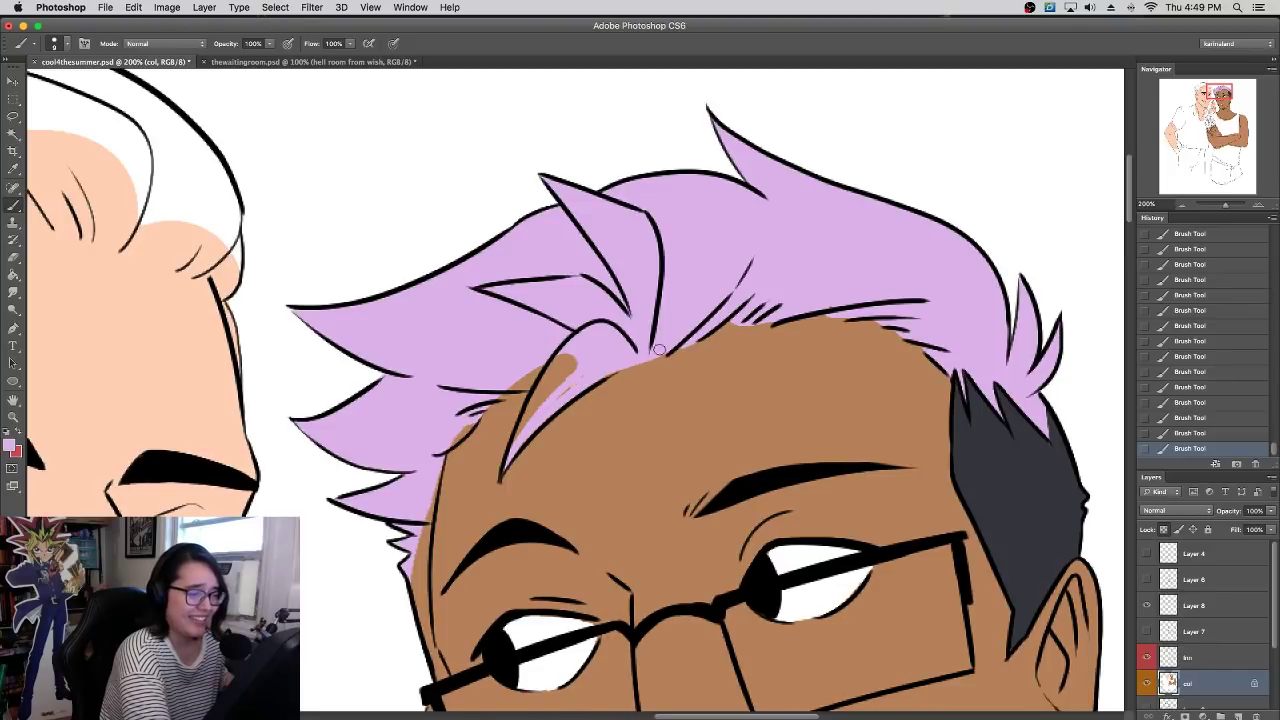
mouse_move(517, 442)
mouse_down()
mouse_move(570, 356)
mouse_move(549, 406)
mouse_move(616, 342)
mouse_move(480, 399)
mouse_move(446, 444)
mouse_move(504, 377)
mouse_move(540, 370)
mouse_up()
- Paint the bearded man's short side hair on the far side of his face dark blue-grey down to the glasses
scroll(623, 307, down, 3)
scroll(623, 307, left, 2)
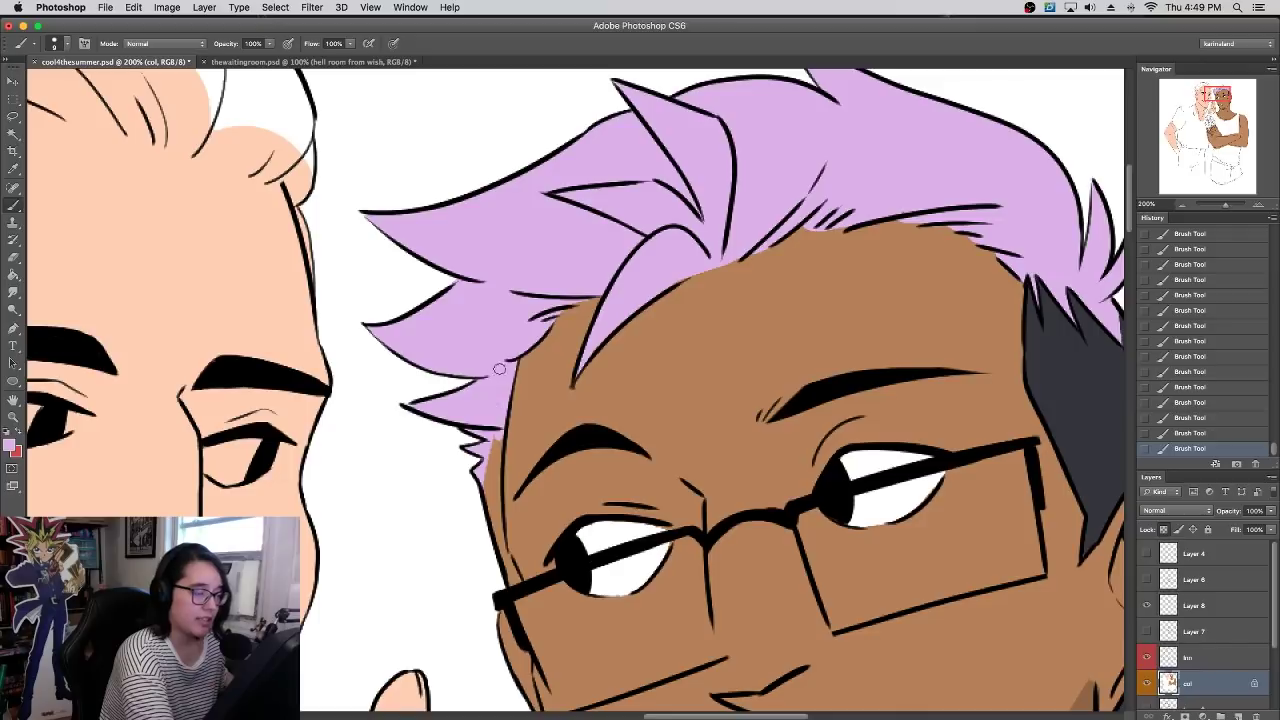
drag(631, 372, 650, 356)
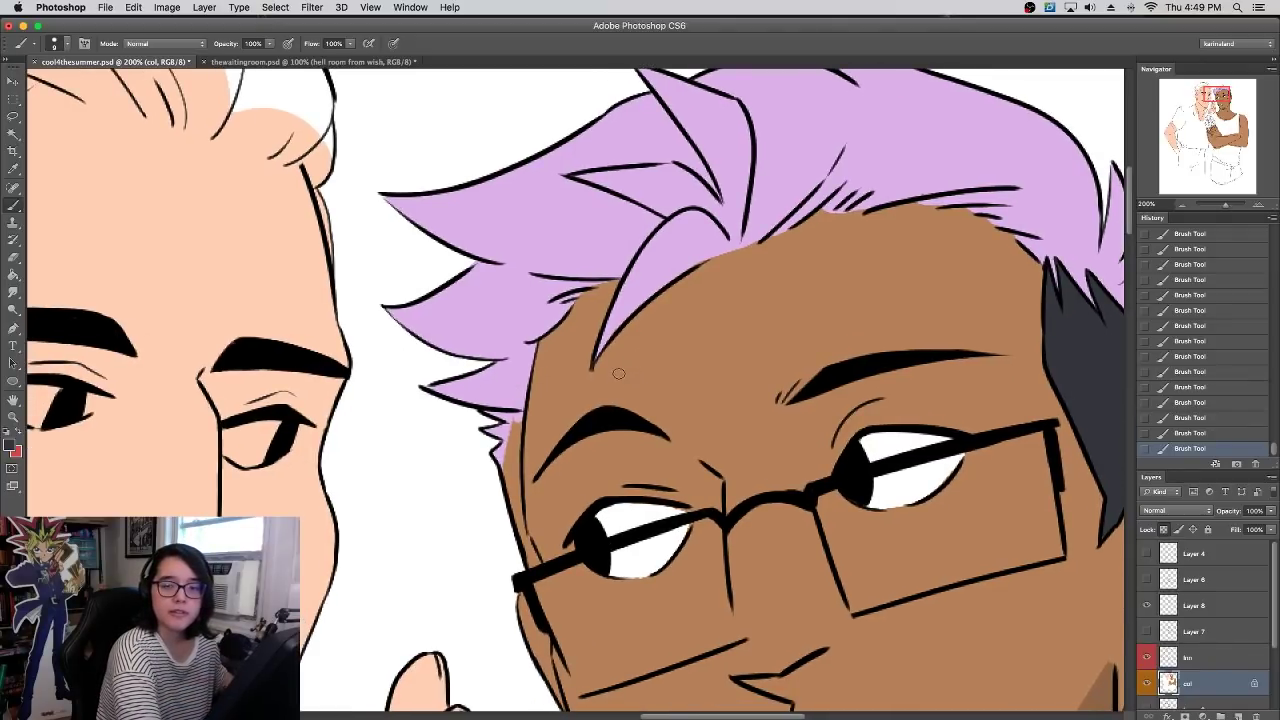
mouse_move(526, 564)
mouse_down()
mouse_move(507, 495)
mouse_move(523, 498)
mouse_move(523, 529)
mouse_move(518, 418)
mouse_move(483, 411)
mouse_move(519, 415)
mouse_move(485, 429)
mouse_move(508, 497)
mouse_move(505, 458)
mouse_up()
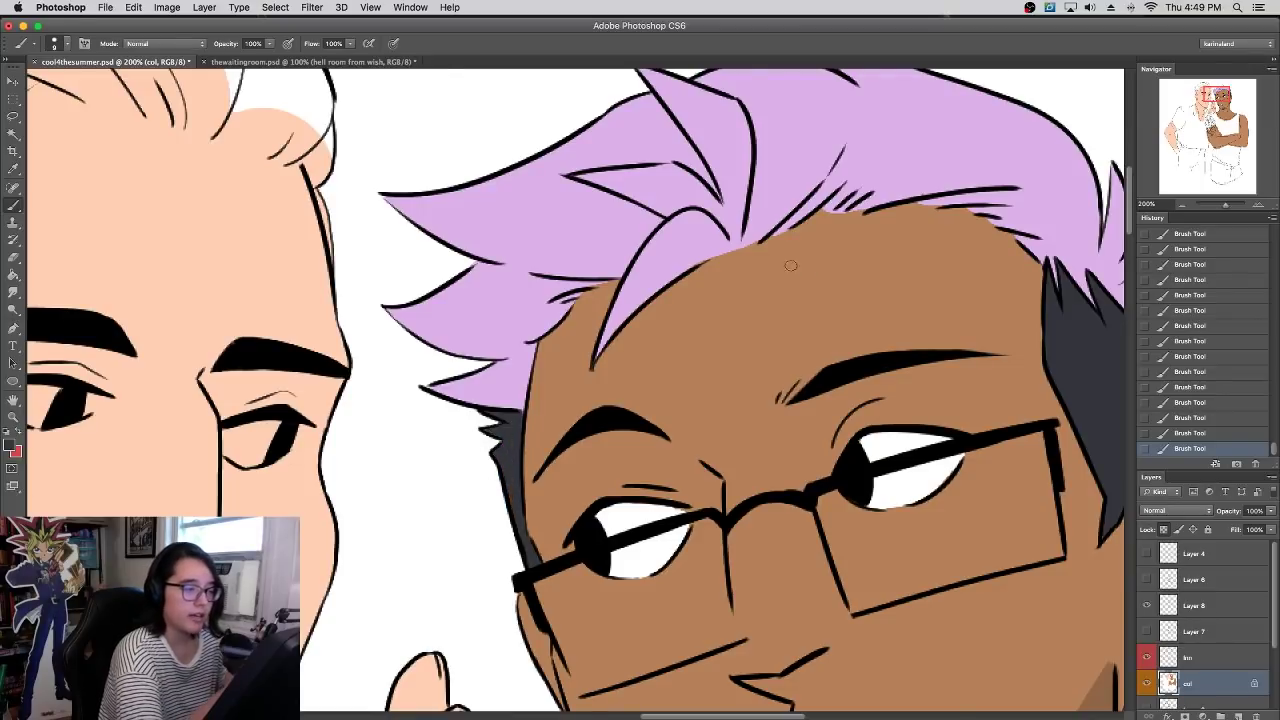
- Fill the tall pointed lock above the bearded man's forehead with dark blue-grey
scroll(501, 451, up, 5)
drag(622, 236, 695, 365)
drag(660, 290, 596, 220)
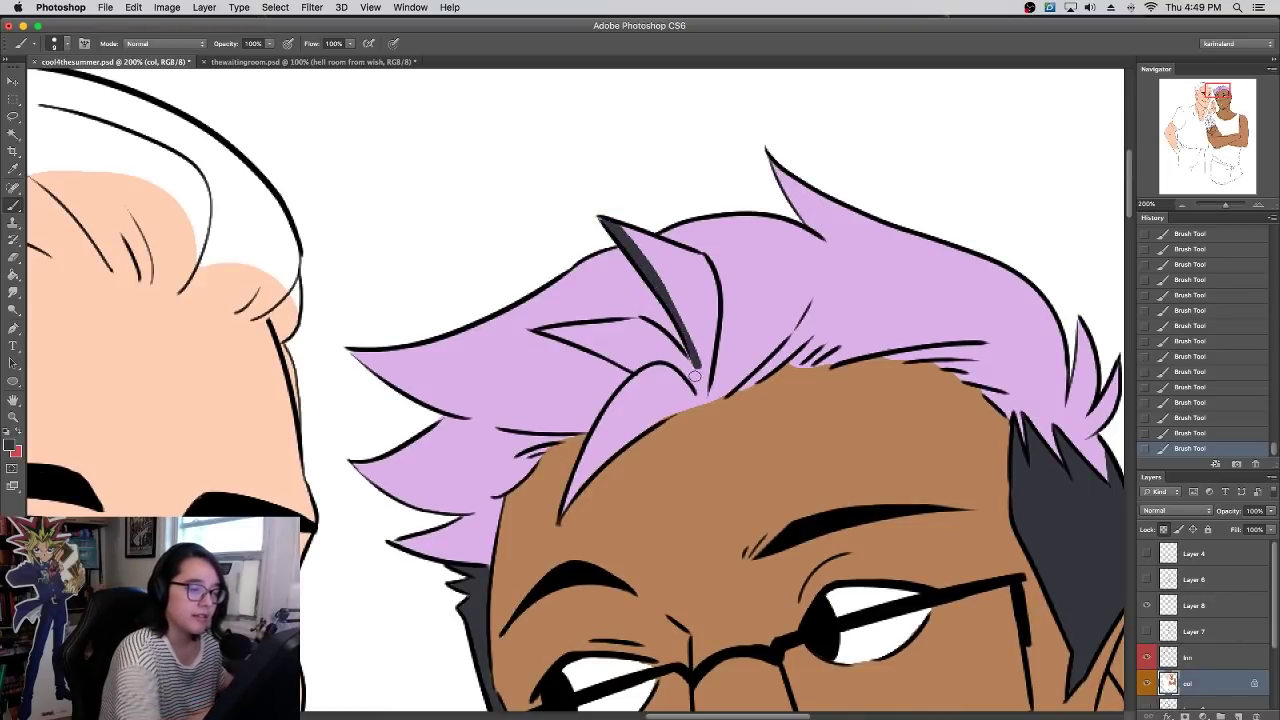
mouse_move(703, 401)
mouse_down()
mouse_move(703, 350)
mouse_move(705, 385)
mouse_move(710, 278)
mouse_up()
mouse_move(715, 325)
mouse_down()
mouse_move(694, 255)
mouse_move(613, 224)
mouse_move(686, 317)
mouse_up()
mouse_move(697, 391)
mouse_down()
mouse_move(671, 360)
mouse_move(697, 377)
mouse_move(666, 290)
mouse_move(697, 325)
mouse_move(685, 286)
mouse_move(633, 238)
mouse_move(673, 254)
mouse_move(705, 281)
mouse_up()
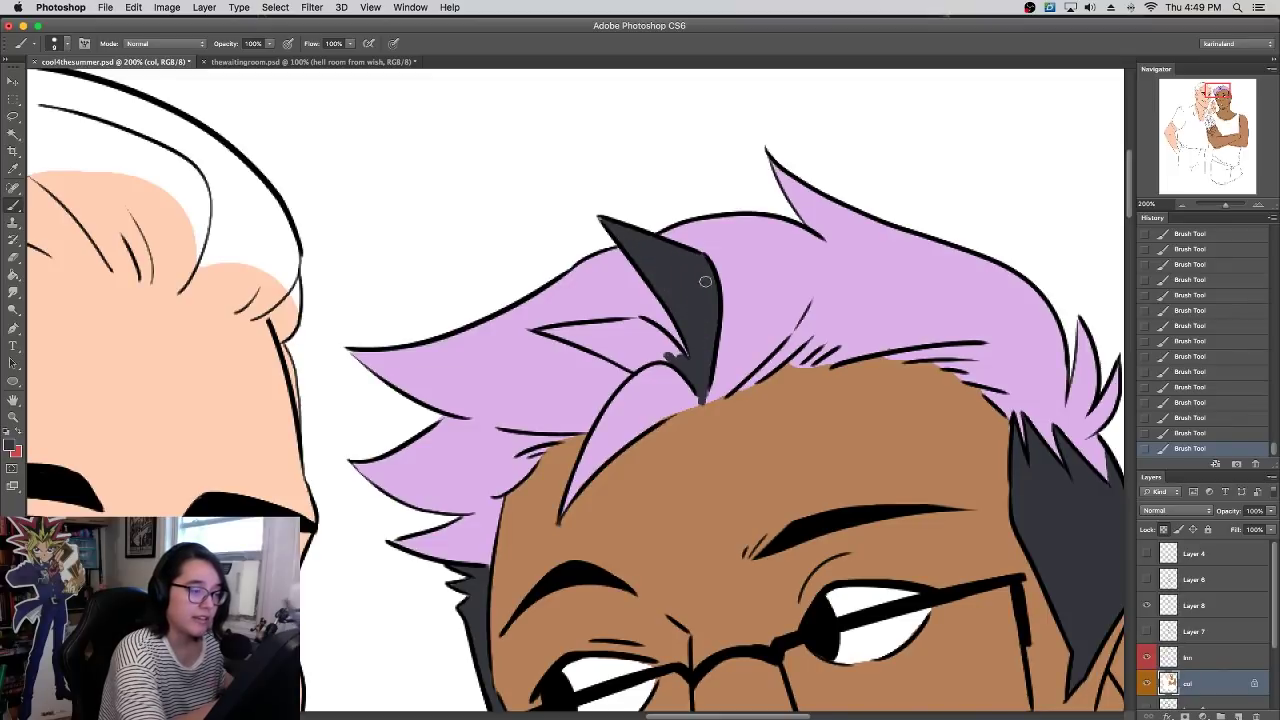
- Fill the smaller pointed lock beside it with dark blue-grey and tidy where both locks meet at the hairline
mouse_move(543, 331)
mouse_down()
mouse_move(575, 329)
mouse_move(543, 328)
mouse_move(645, 324)
mouse_move(688, 361)
mouse_move(636, 322)
mouse_move(565, 342)
mouse_move(633, 366)
mouse_move(676, 356)
mouse_move(588, 337)
mouse_move(657, 354)
mouse_up()
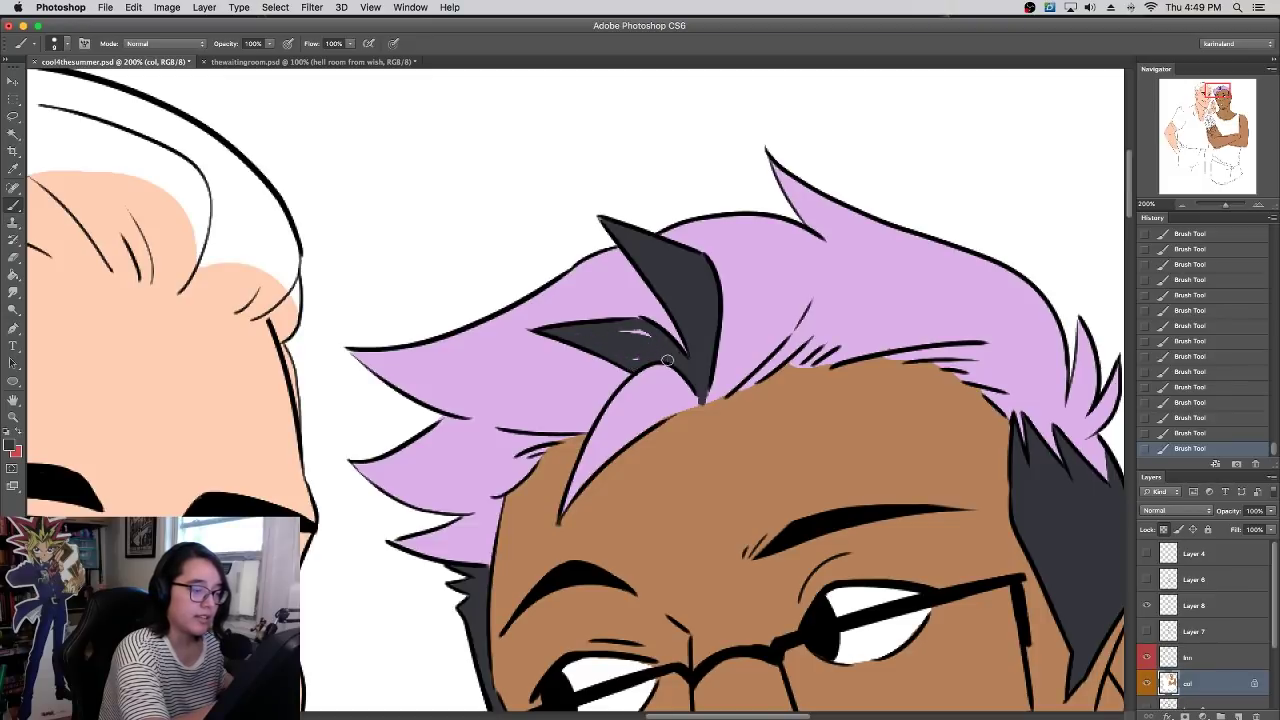
drag(582, 337, 649, 338)
drag(687, 378, 692, 397)
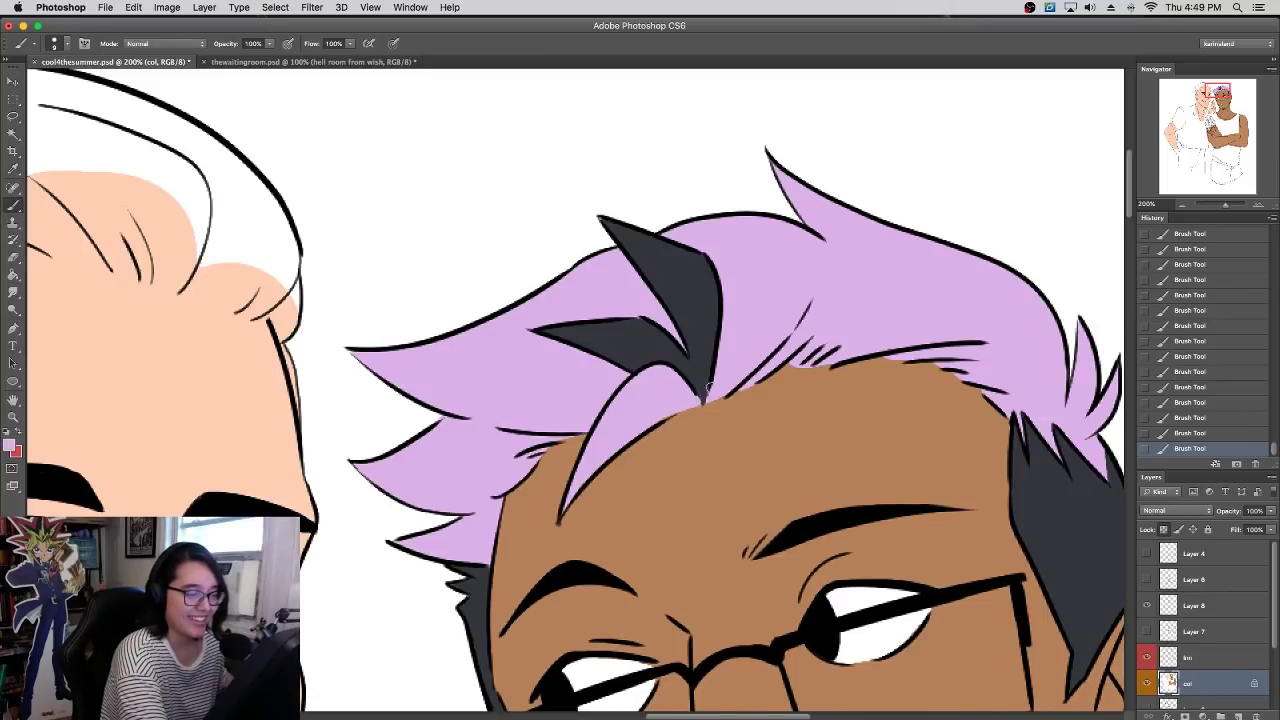
alt+click(703, 398)
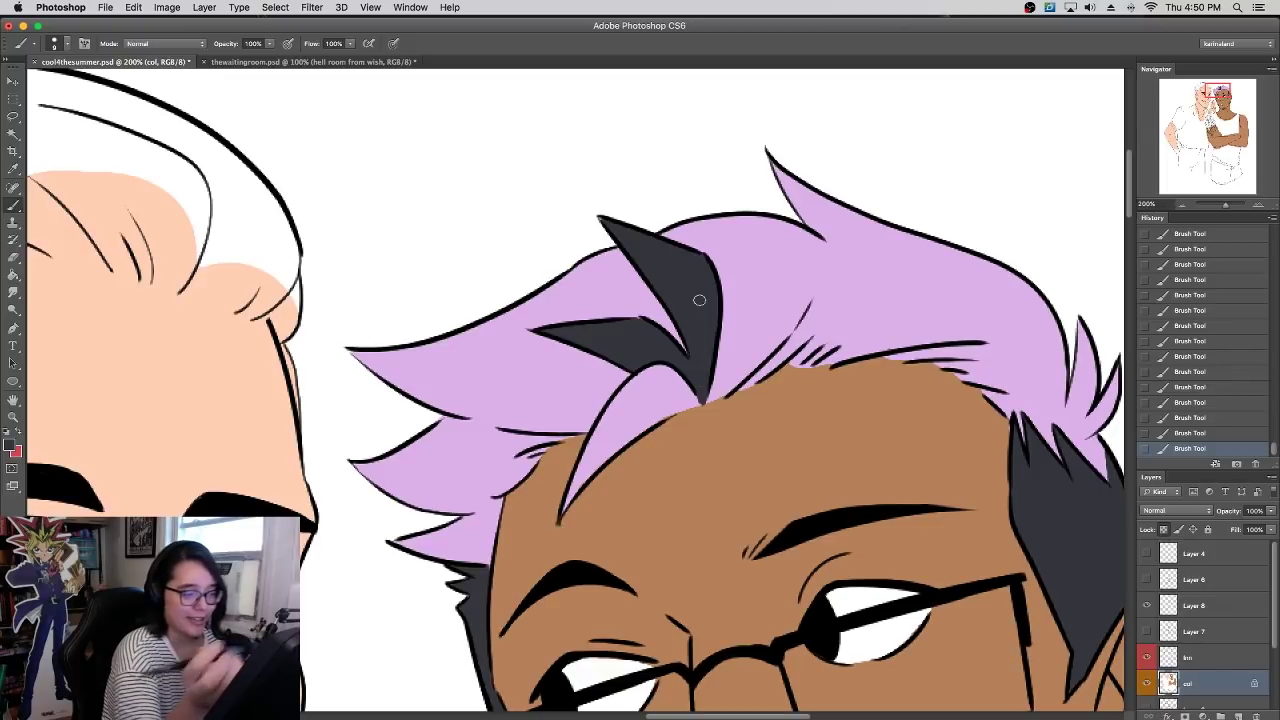
- Switch to white and paint the white of the clean-shaven man's far eye, beyond the nose
click(1182, 204)
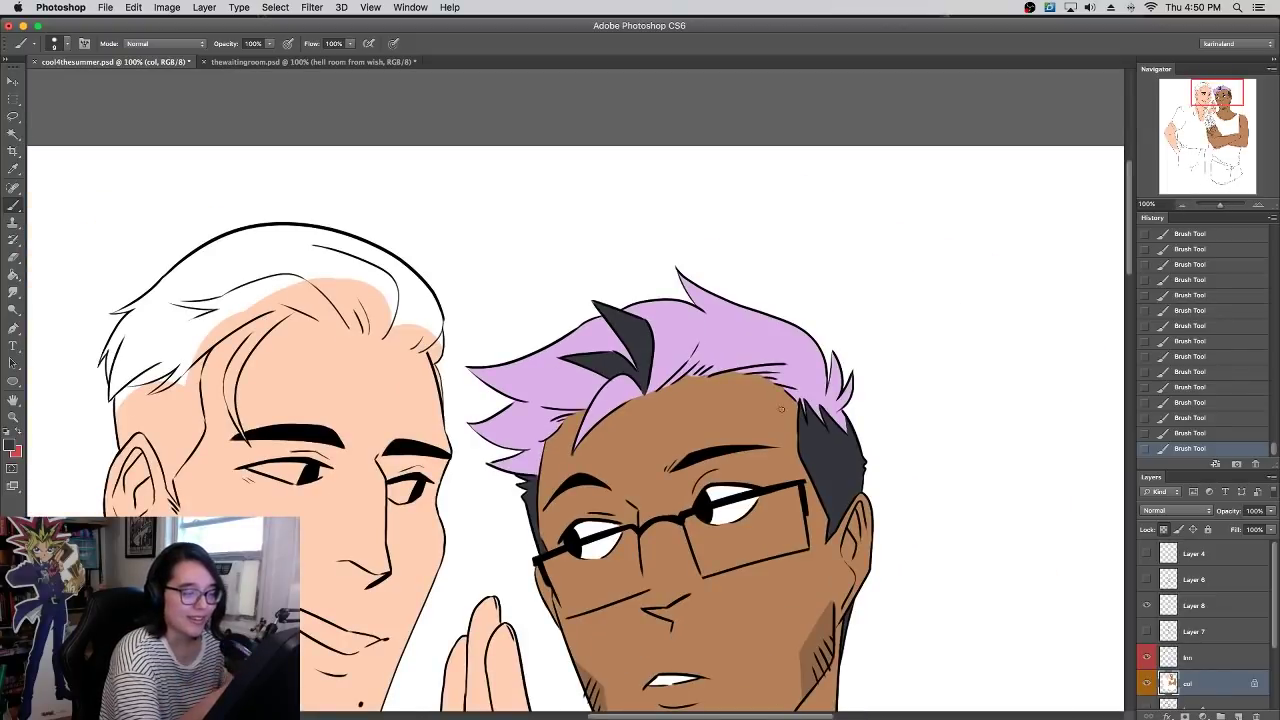
scroll(779, 405, down, 3)
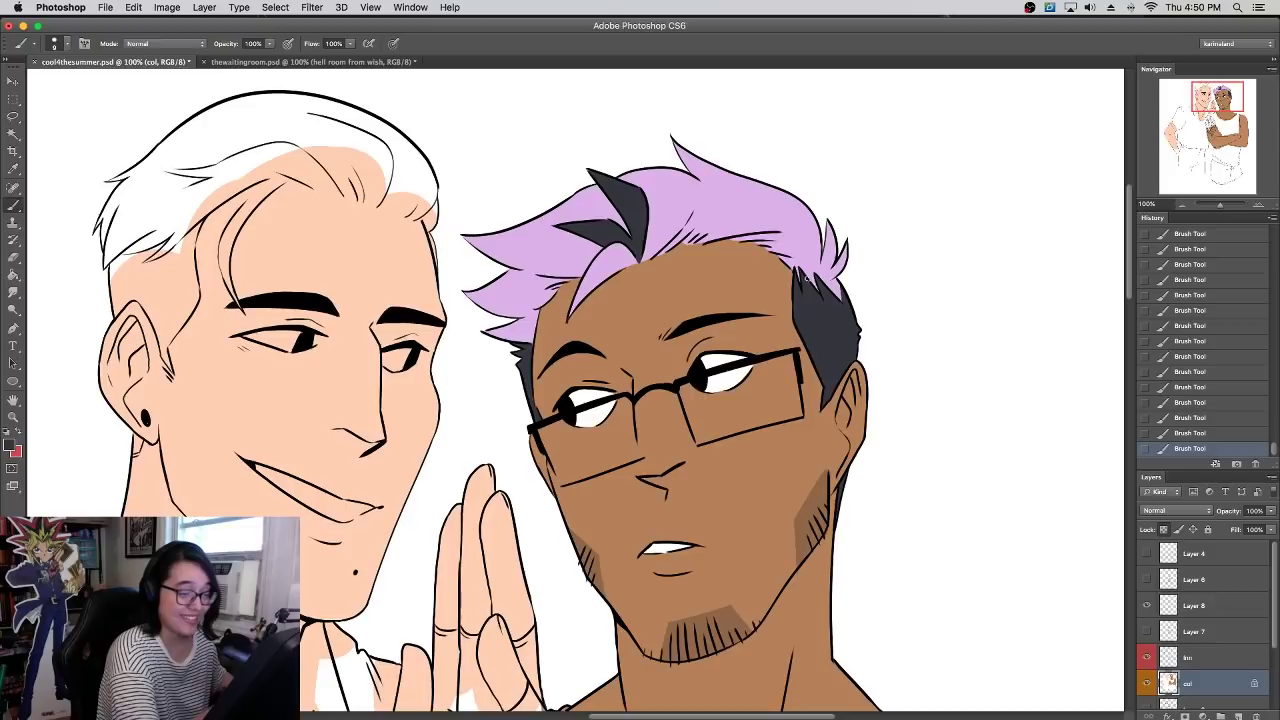
drag(767, 352, 800, 311)
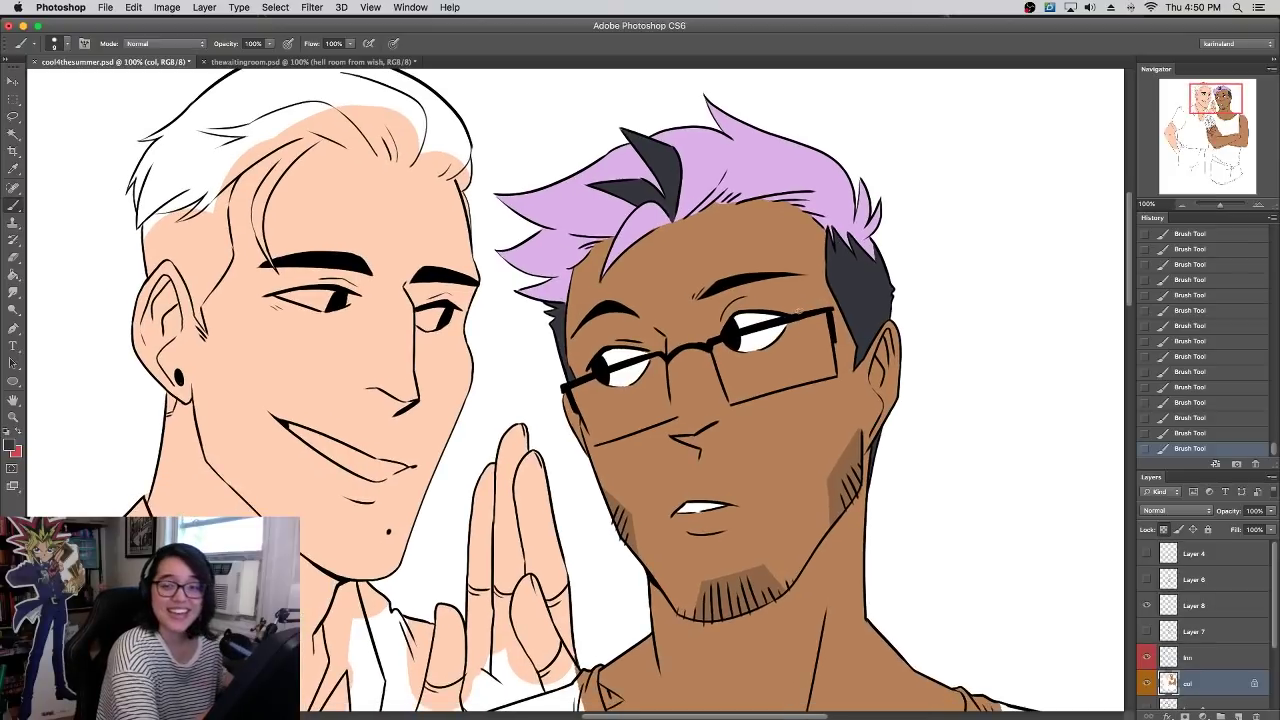
click(1259, 206)
scroll(879, 371, left, 3)
scroll(879, 371, up, 2)
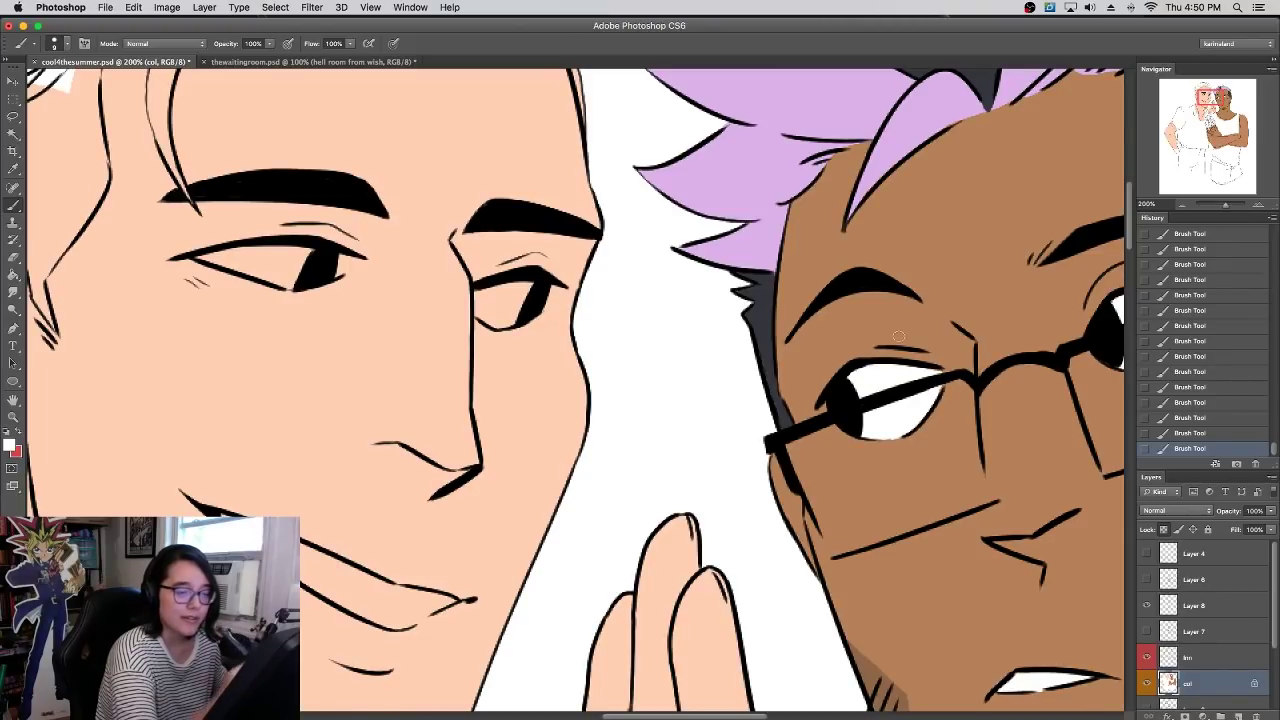
scroll(860, 400, up, 3)
scroll(860, 400, left, 3)
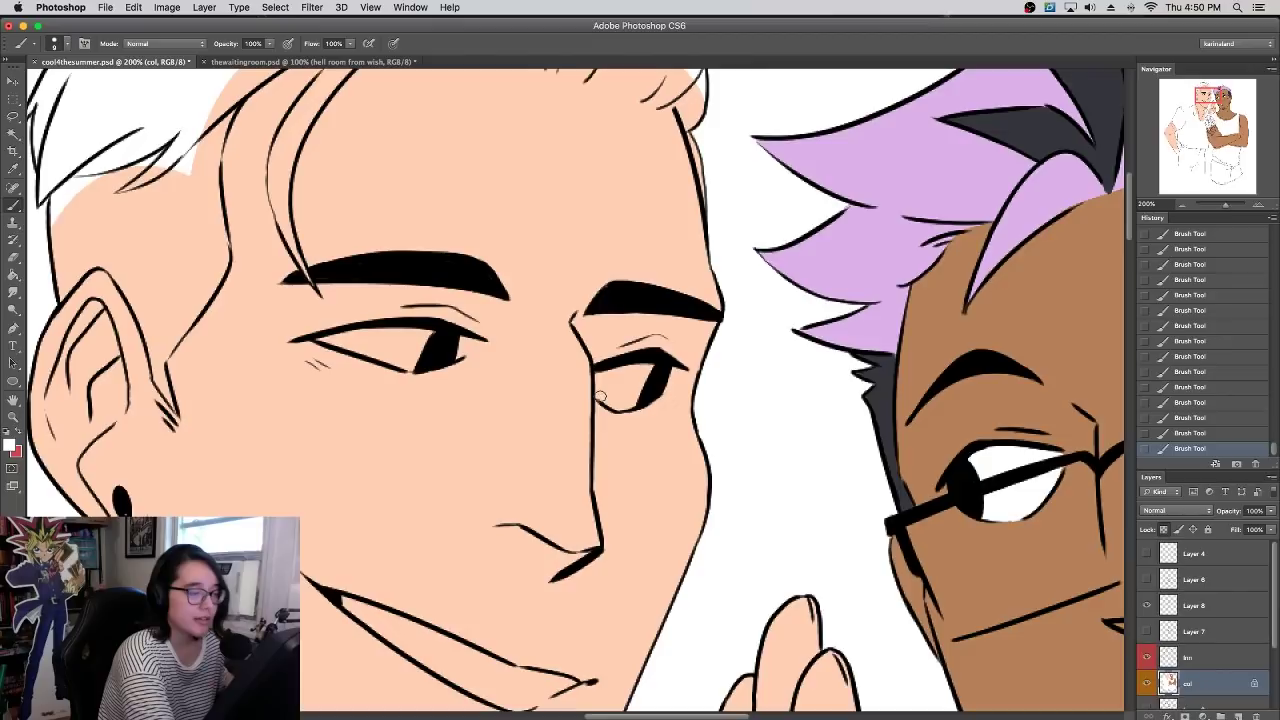
mouse_move(600, 396)
mouse_down()
mouse_move(630, 385)
mouse_move(618, 370)
mouse_up()
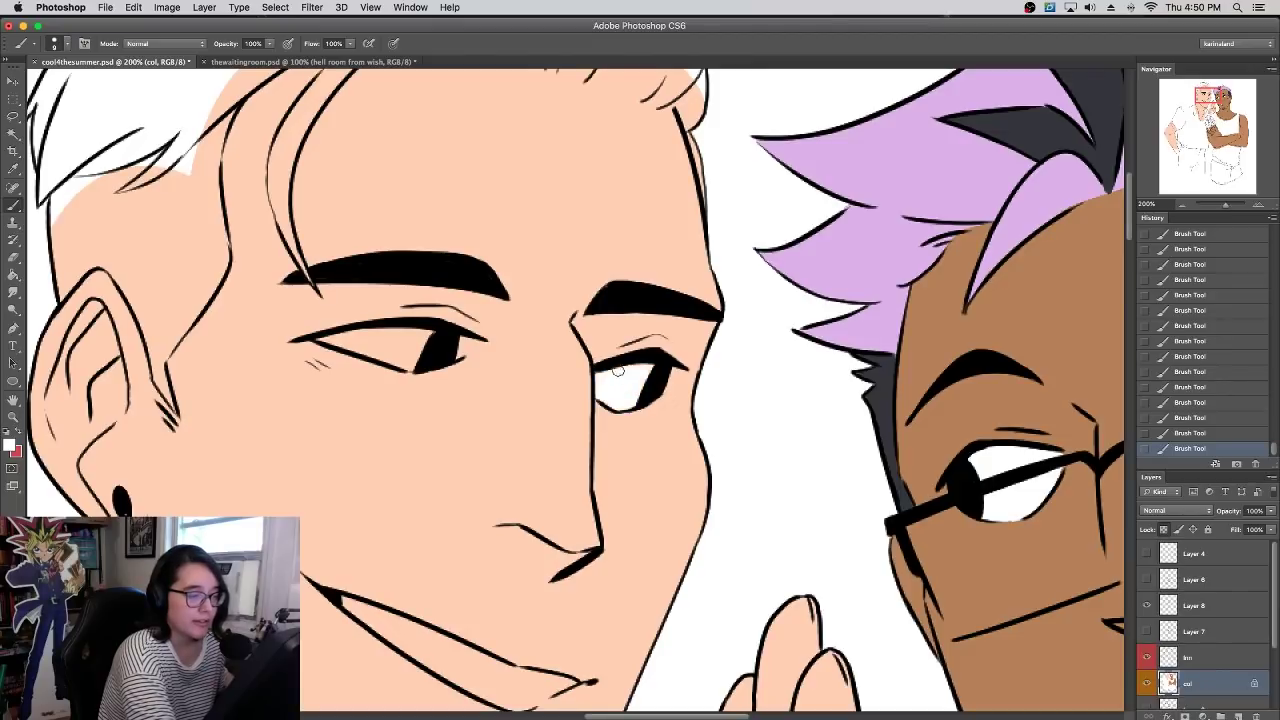
- Paint the white of the clean-shaven man's near eye, from the outer corner up to the black iris
scroll(655, 370, up, 3)
scroll(655, 370, left, 5)
mouse_move(485, 424)
mouse_down()
mouse_move(575, 447)
mouse_move(492, 422)
mouse_move(588, 421)
mouse_up()
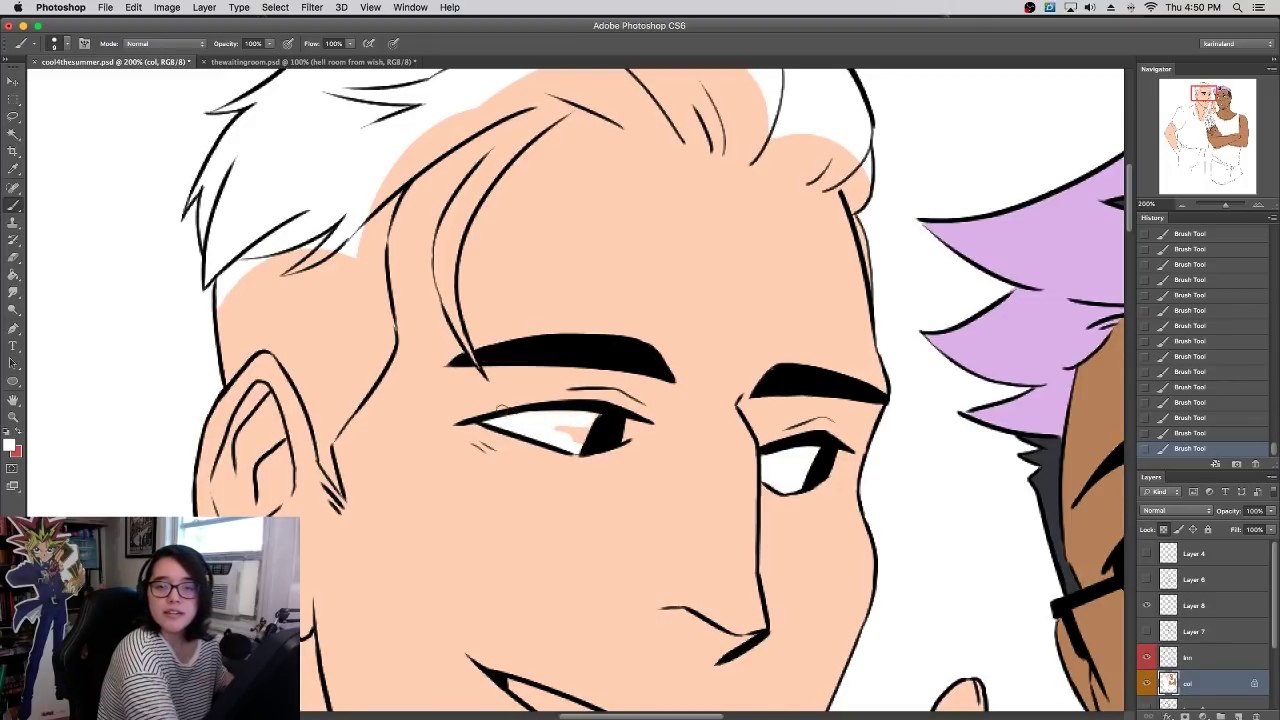
scroll(514, 355, up, 2)
scroll(514, 355, right, 1)
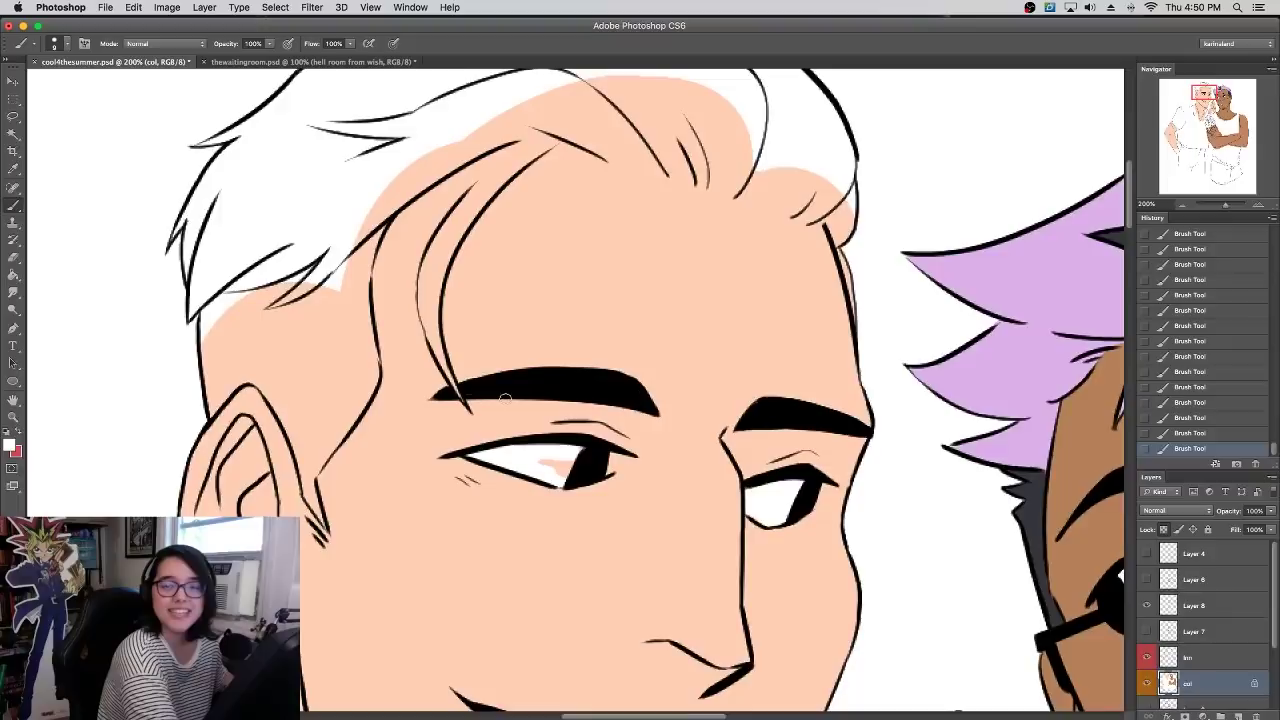
drag(505, 433, 562, 465)
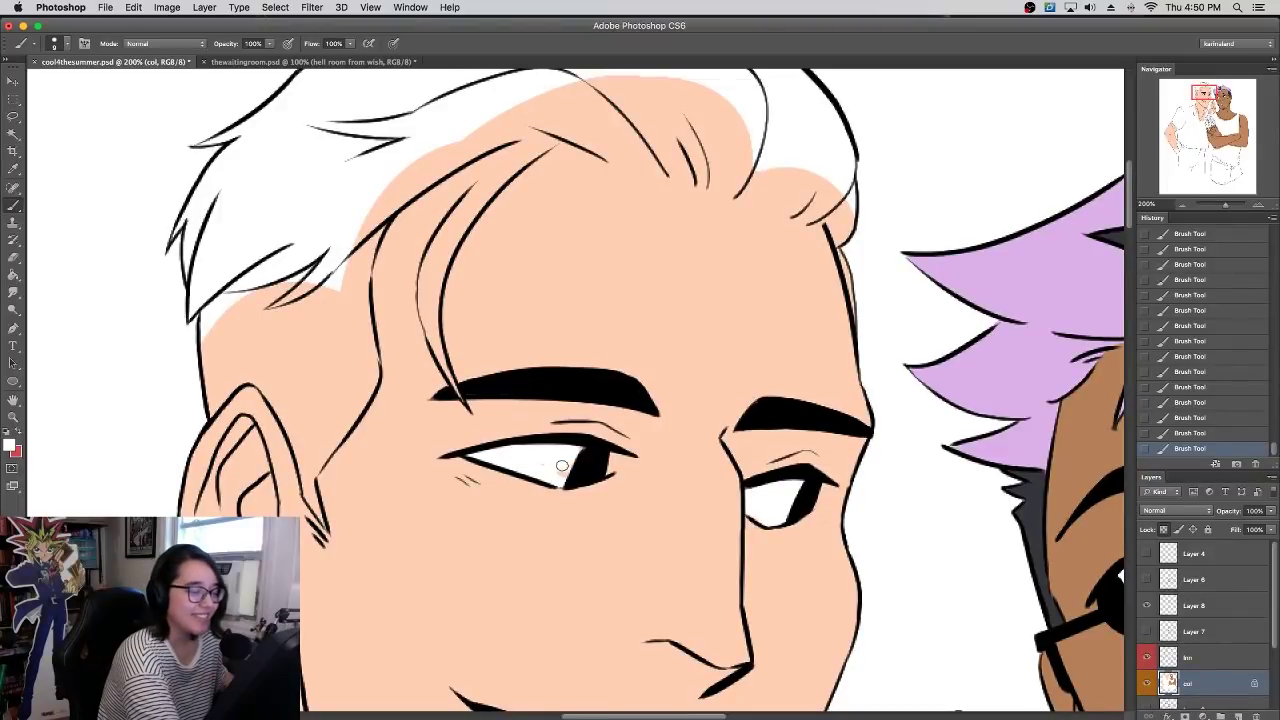
- Paint the clean-shaven man's teeth white, filling the smile out to the mouth corner
click(1182, 205)
drag(819, 368, 714, 303)
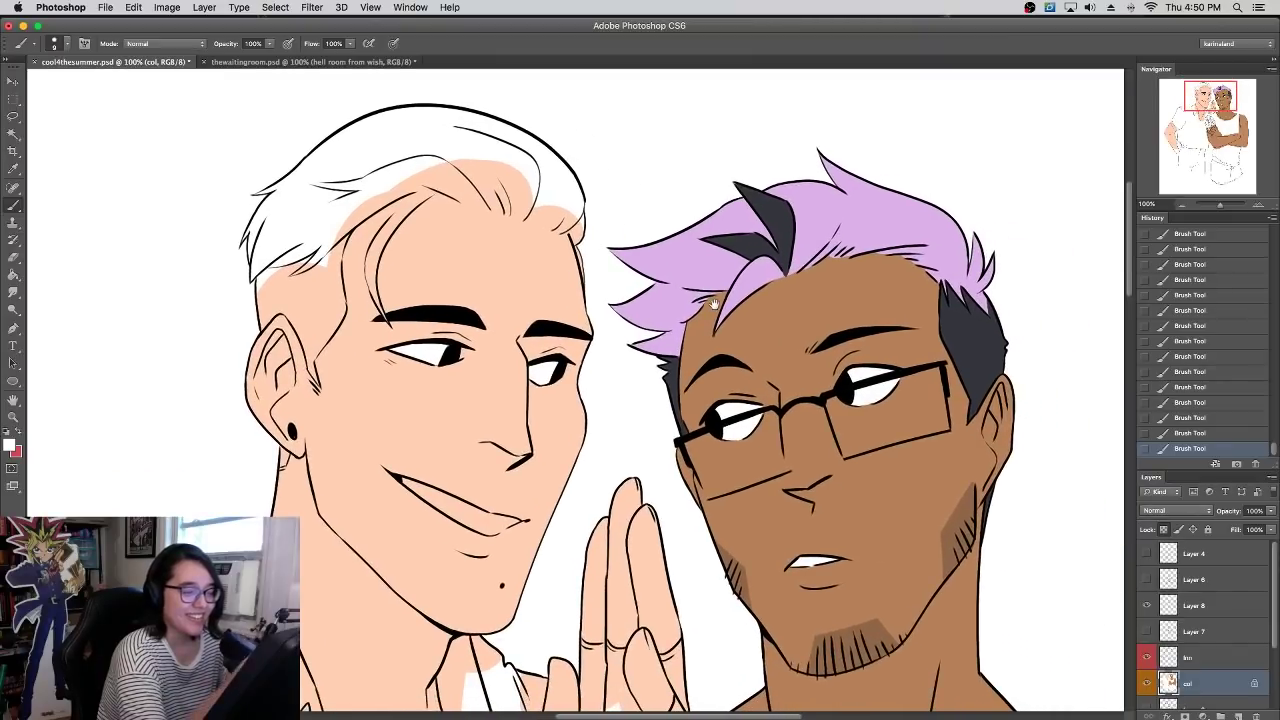
drag(448, 501, 461, 515)
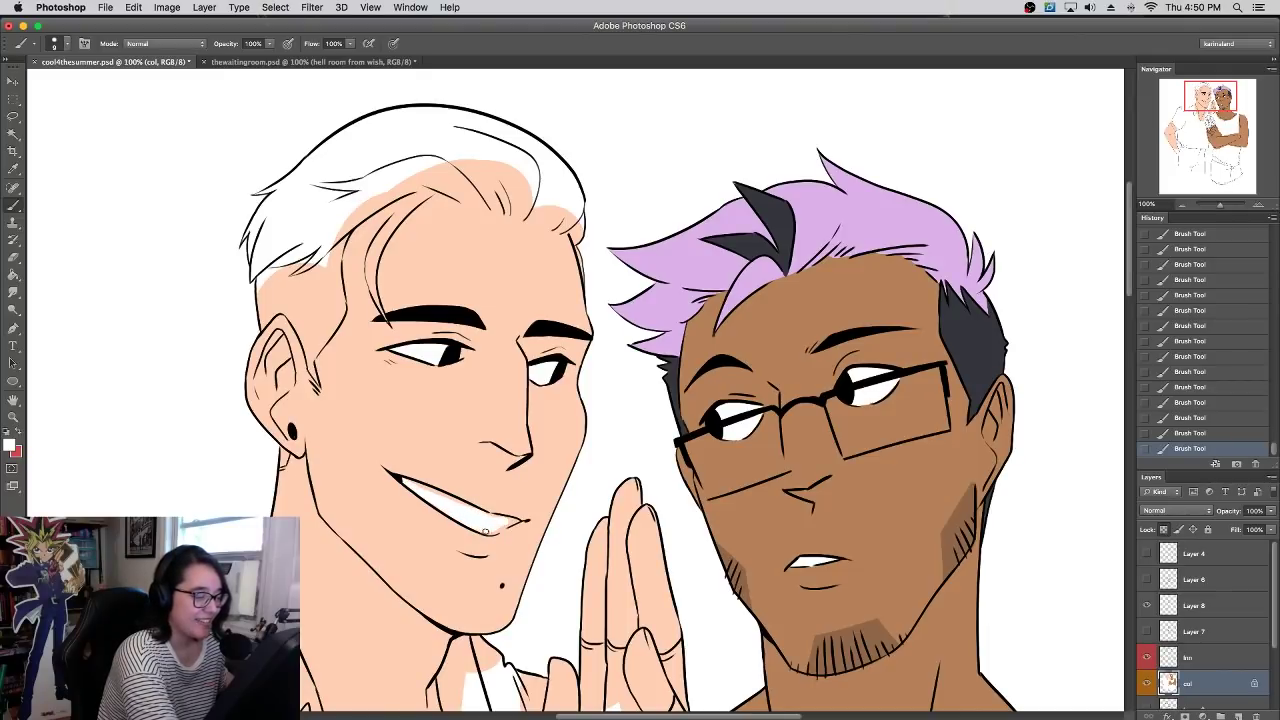
click(1258, 205)
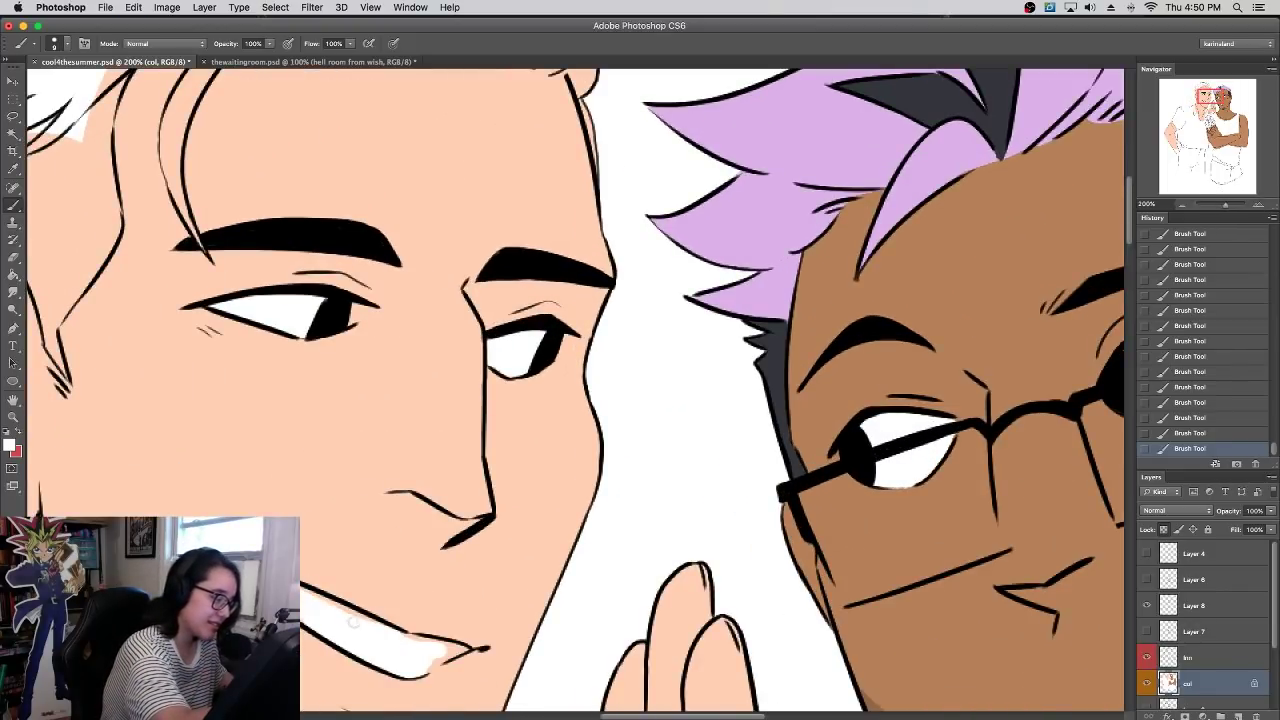
mouse_move(384, 512)
mouse_down()
mouse_move(549, 378)
mouse_move(636, 384)
mouse_up()
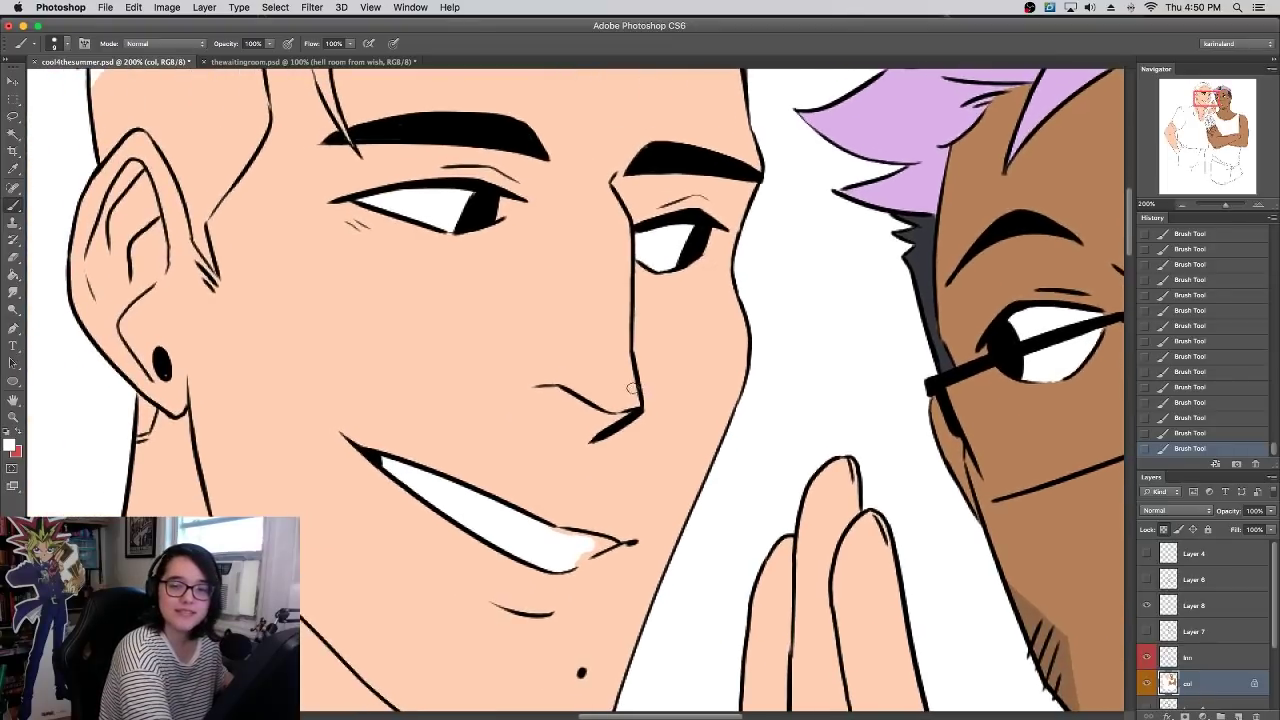
mouse_move(552, 533)
mouse_down()
mouse_move(607, 542)
mouse_move(571, 564)
mouse_up()
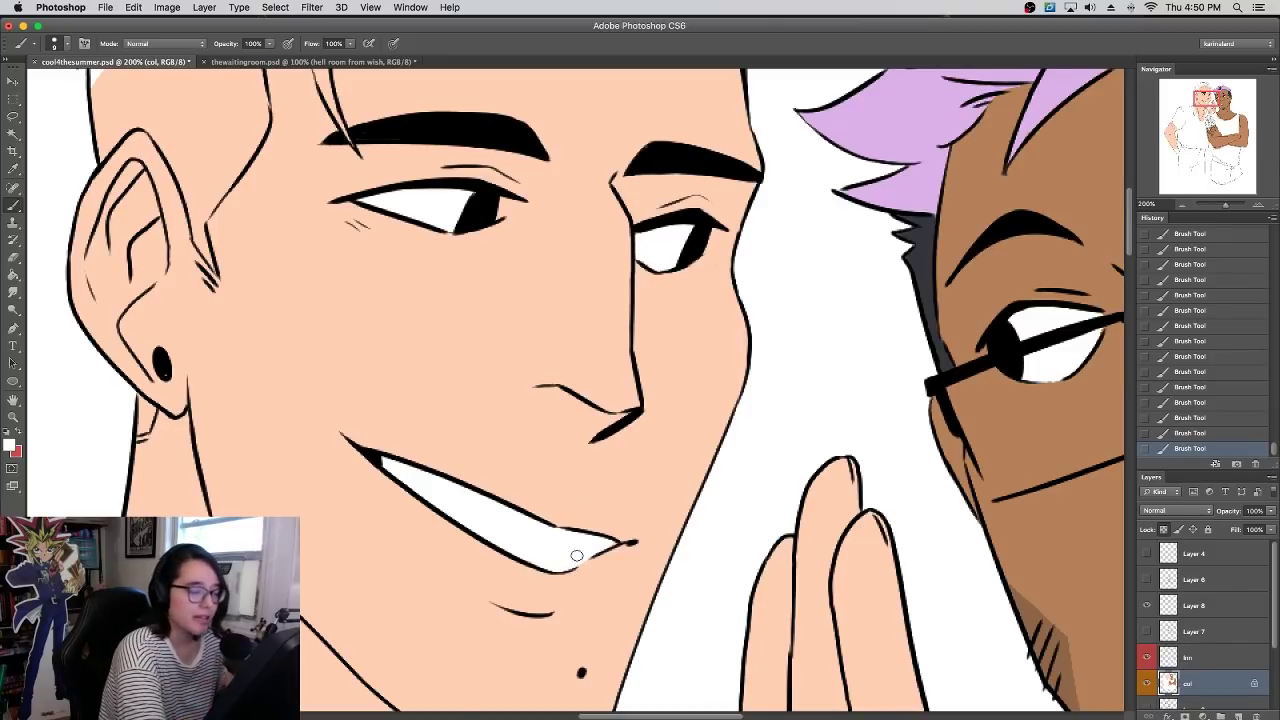
- Mix a medium brown and block in the shaved hair above the clean-shaven man's ear with a 40 px brush
drag(551, 317, 650, 568)
click(1182, 205)
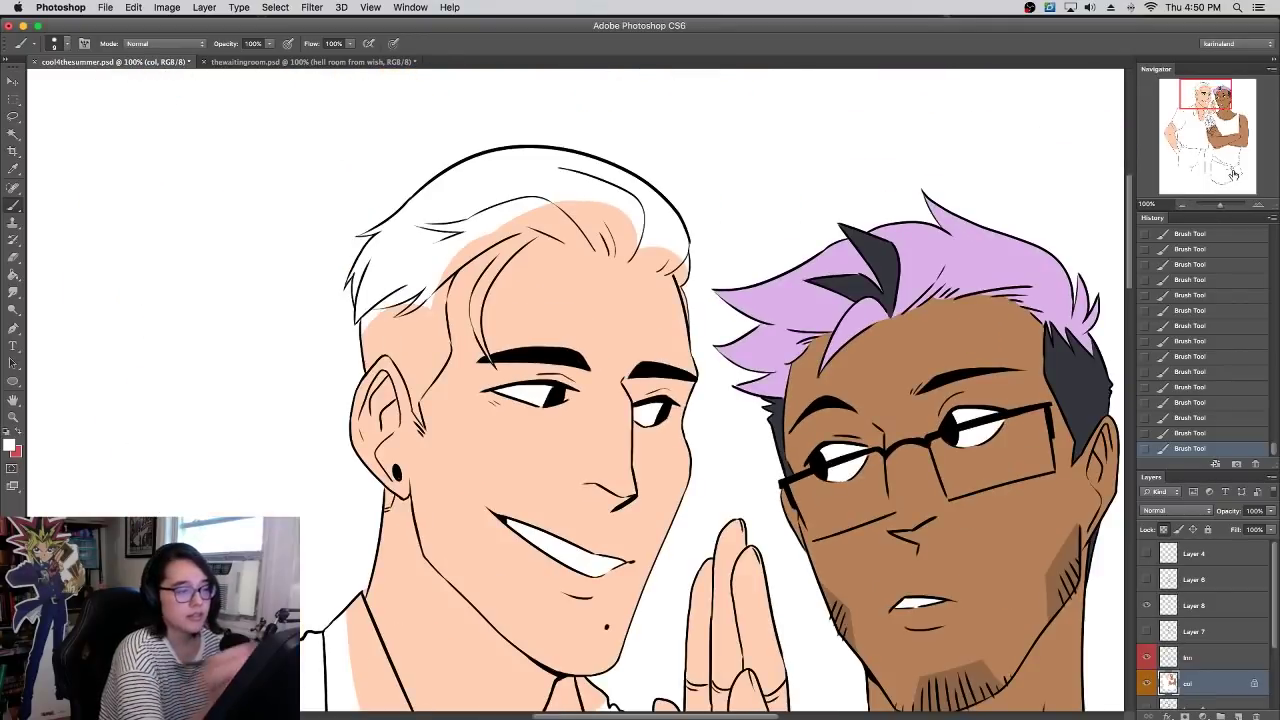
click(17, 449)
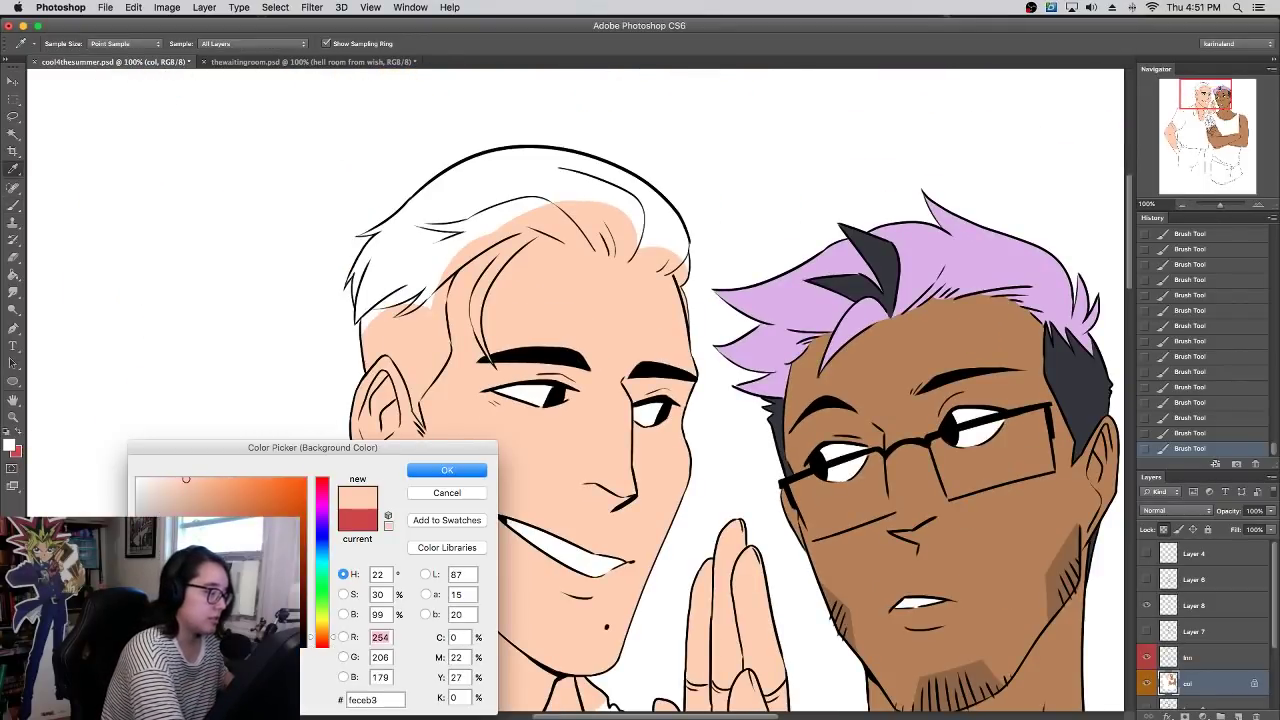
drag(322, 642, 316, 625)
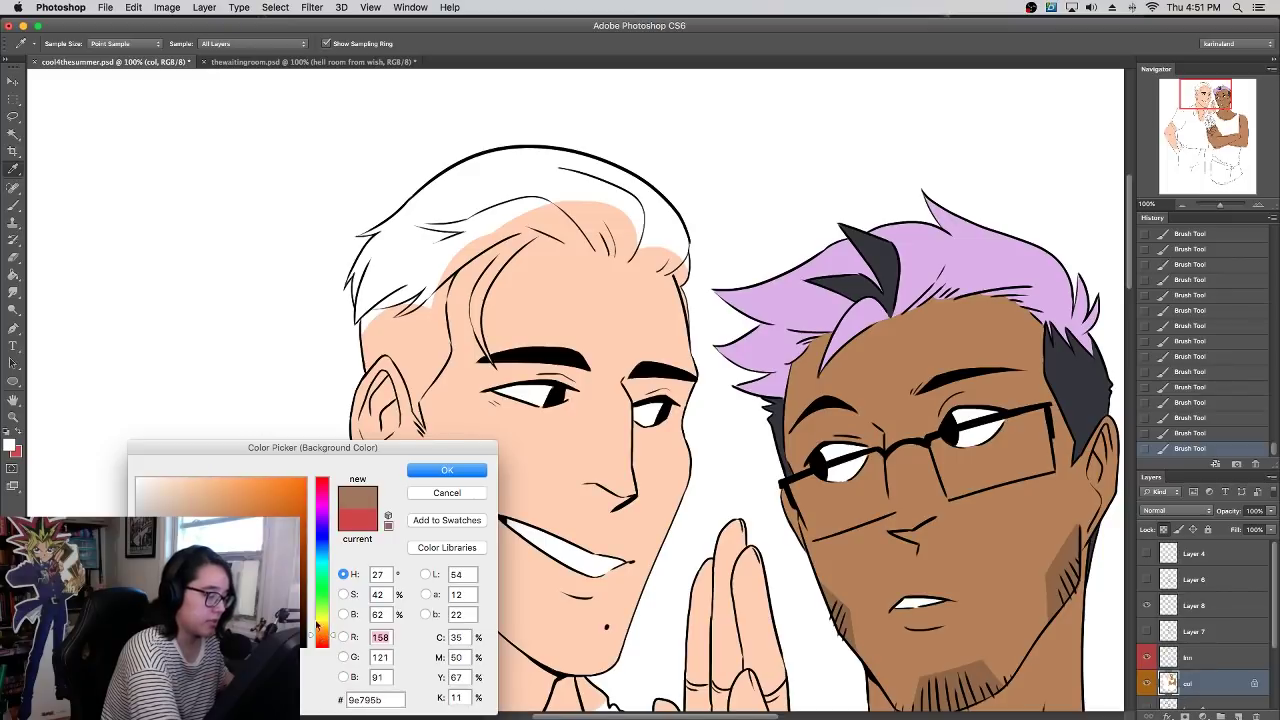
drag(207, 542, 209, 536)
click(420, 472)
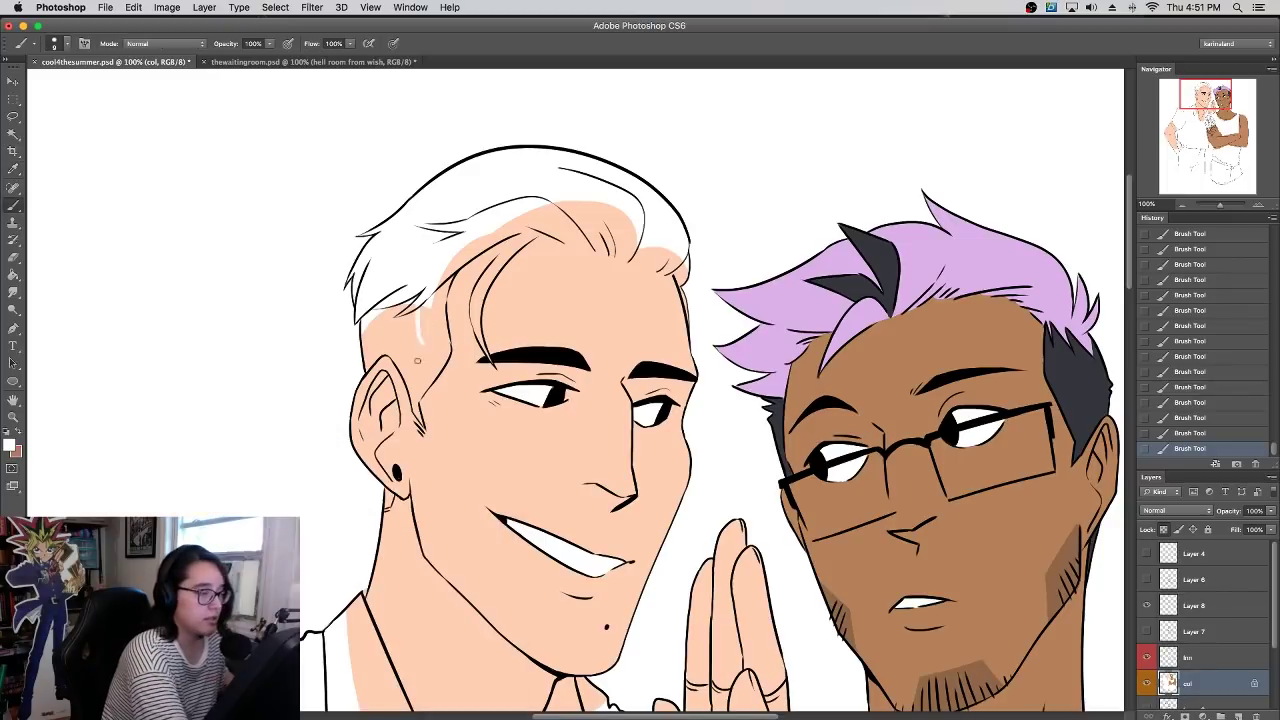
key(x)
mouse_move(412, 305)
mouse_down()
mouse_move(420, 351)
mouse_move(431, 302)
mouse_move(420, 365)
mouse_move(387, 330)
mouse_move(385, 306)
mouse_move(364, 332)
mouse_move(429, 292)
mouse_move(435, 262)
mouse_up()
right_click(529, 331)
click(563, 364)
drag(591, 335, 666, 369)
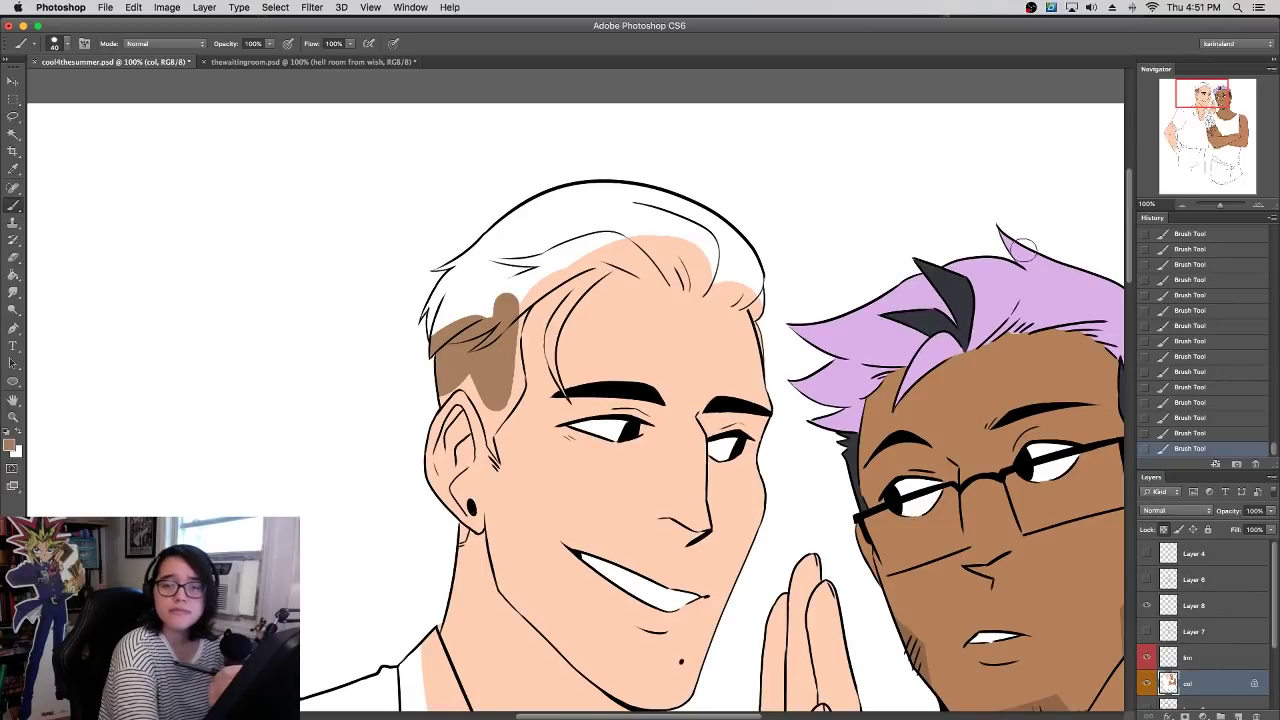
- Paint the sliver of hair at the clean-shaven man's nape, below his ear, medium brown with an 18 px brush
click(1258, 204)
drag(566, 393, 737, 282)
right_click(703, 351)
click(726, 383)
key(Return)
drag(512, 578, 518, 562)
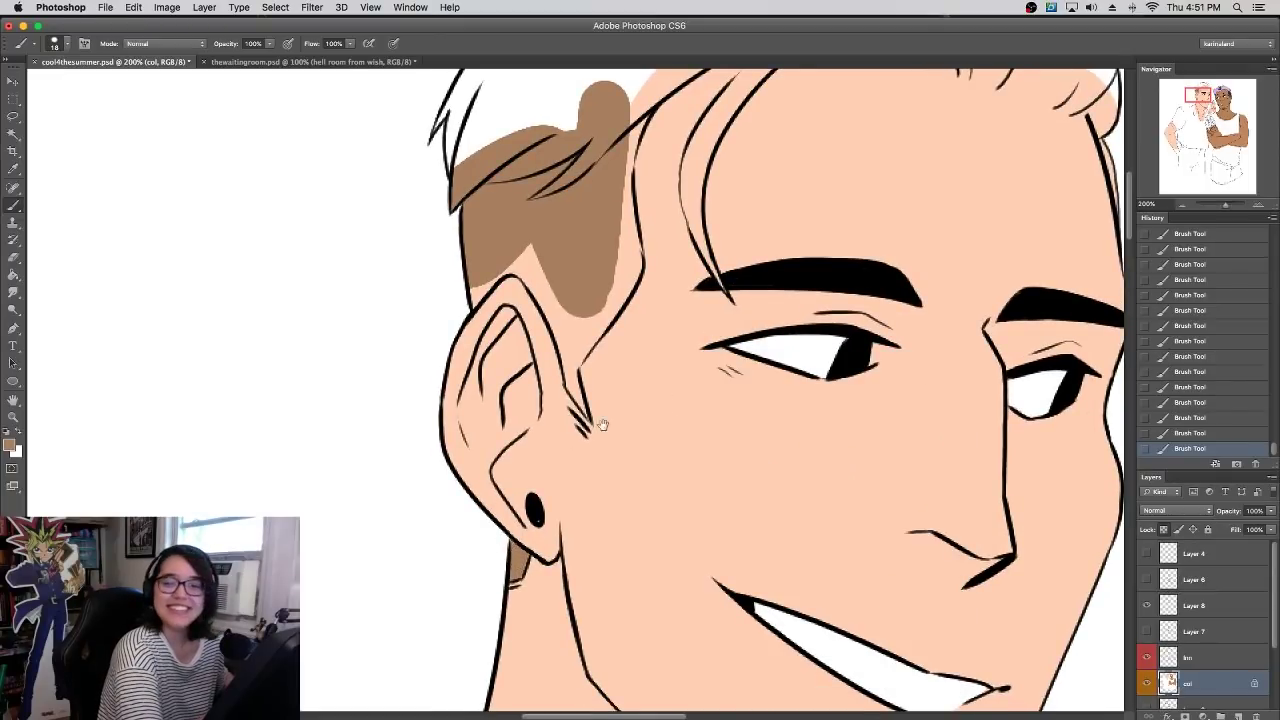
scroll(620, 400, up, 3)
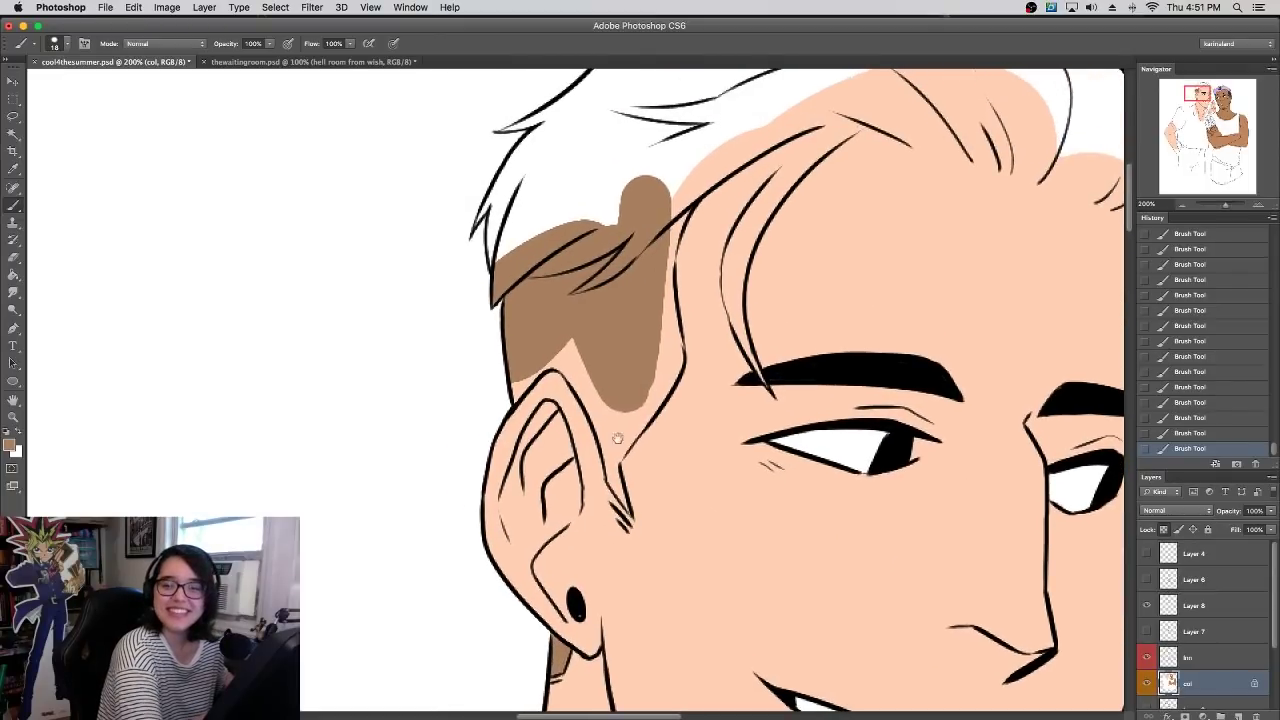
- Paint the clean-shaven man's sideburn medium brown, from its pointed tip in front of the ear up along the temple line, with a small brush
right_click(690, 340)
right_click(778, 246)
drag(804, 280, 802, 280)
drag(612, 478, 616, 488)
right_click(625, 510)
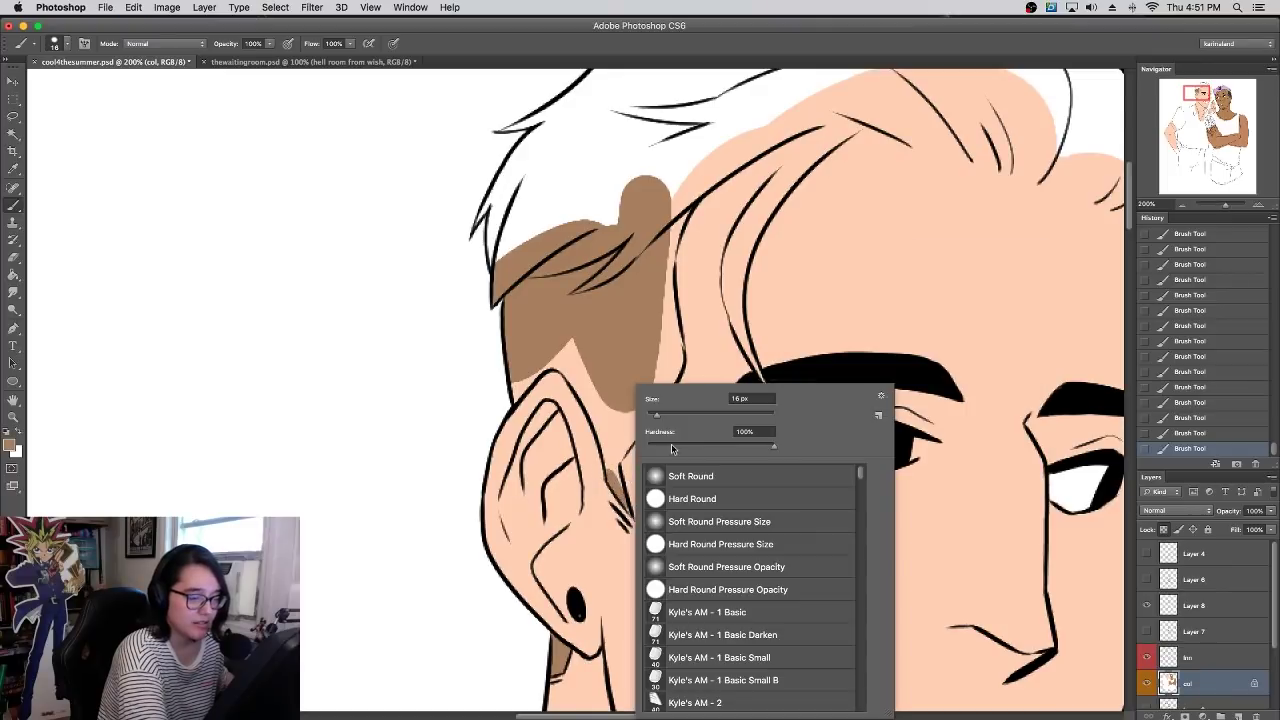
click(624, 509)
drag(624, 507, 609, 463)
drag(598, 394, 607, 438)
drag(620, 452, 626, 438)
drag(626, 438, 669, 380)
mouse_move(644, 320)
mouse_down()
mouse_move(688, 350)
mouse_move(660, 340)
mouse_up()
- Fill the remaining skin-coloured gaps in the shaved side with medium brown, above the ear and up along the temple hairline
key(super+space)
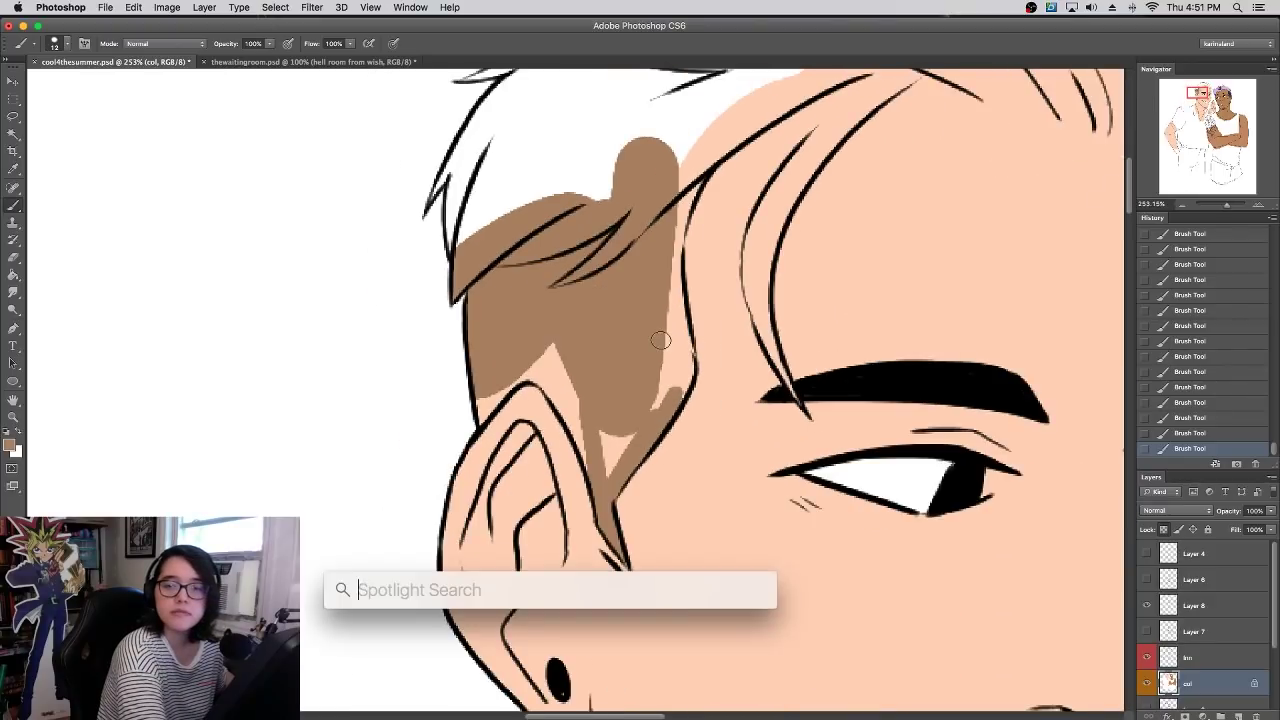
drag(608, 440, 610, 474)
mouse_move(590, 455)
mouse_down()
mouse_move(557, 366)
mouse_move(567, 350)
mouse_up()
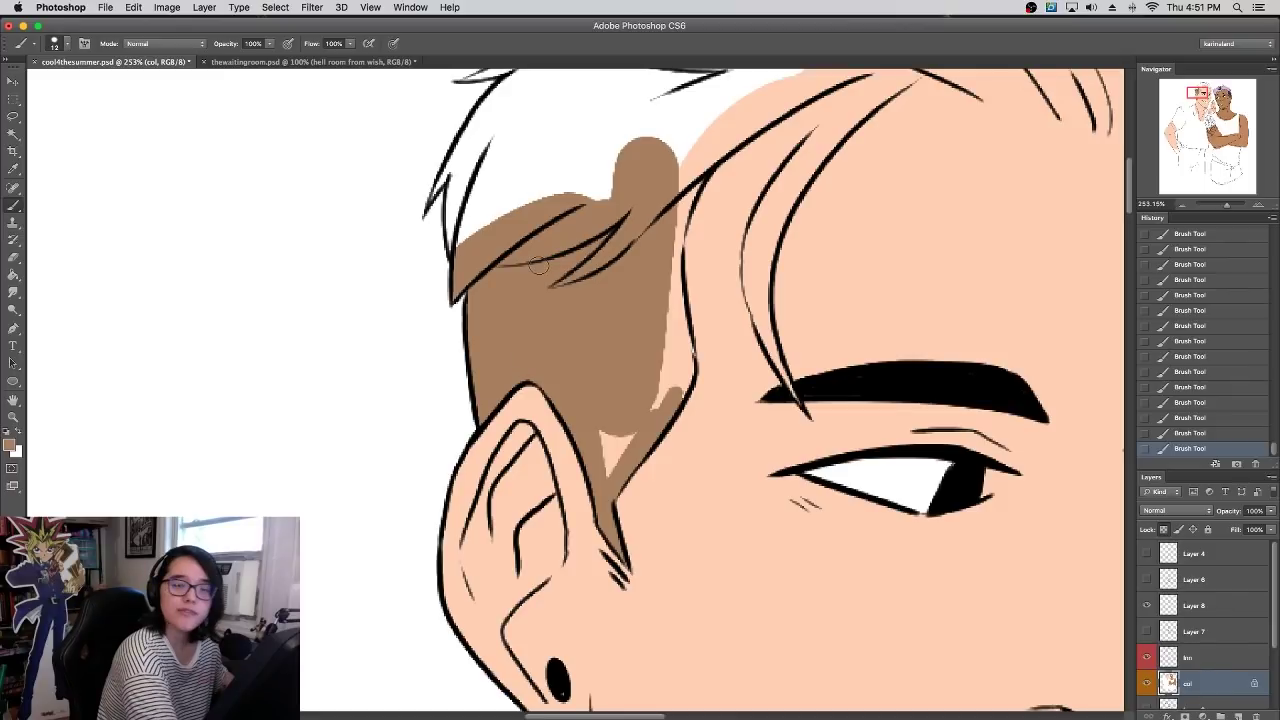
mouse_move(615, 450)
mouse_down()
mouse_move(673, 352)
mouse_move(670, 249)
mouse_move(700, 168)
mouse_up()
drag(667, 240, 695, 163)
- Mix a dark brown and block in the back and crown of the clean-shaven man's hair with a 140 px brush
mouse_move(774, 186)
mouse_down()
mouse_move(765, 212)
mouse_move(457, 391)
mouse_up()
click(1181, 205)
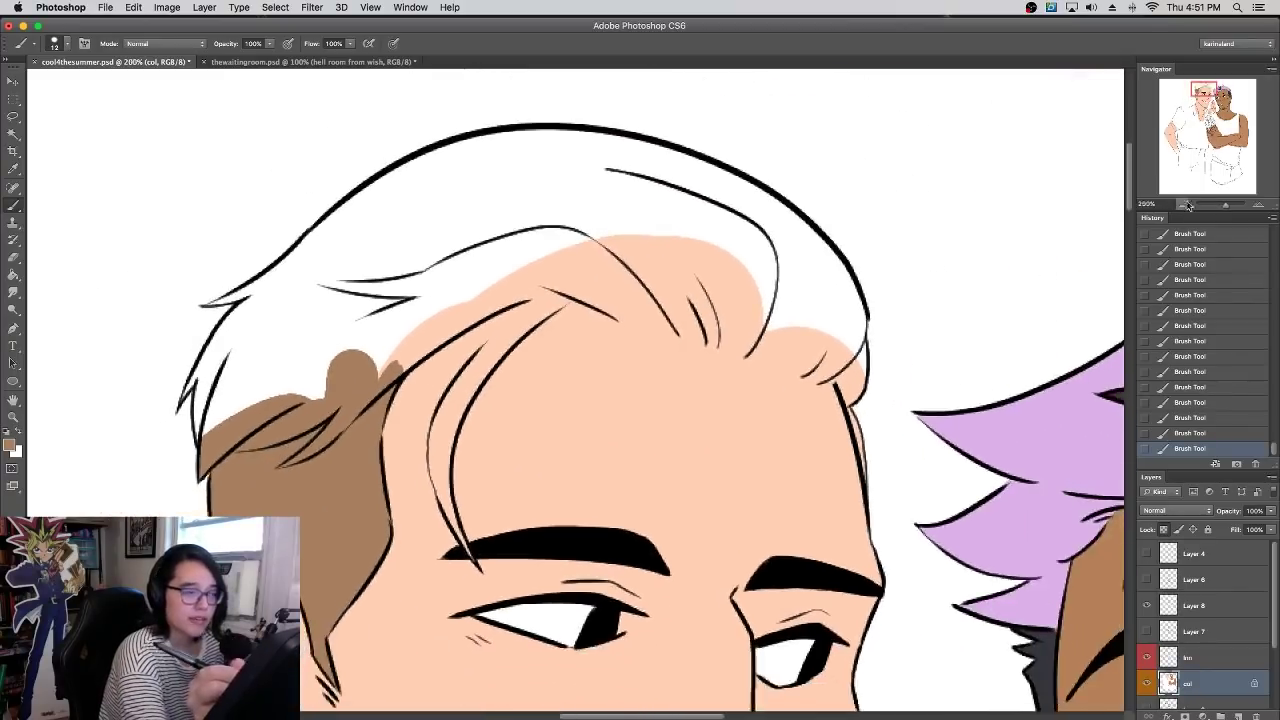
click(12, 446)
click(186, 597)
click(415, 473)
mouse_move(198, 360)
mouse_down()
mouse_move(181, 448)
mouse_move(249, 310)
mouse_up()
right_click(281, 277)
click(377, 309)
mouse_move(140, 375)
mouse_down()
mouse_move(183, 327)
mouse_move(550, 152)
mouse_move(912, 162)
mouse_up()
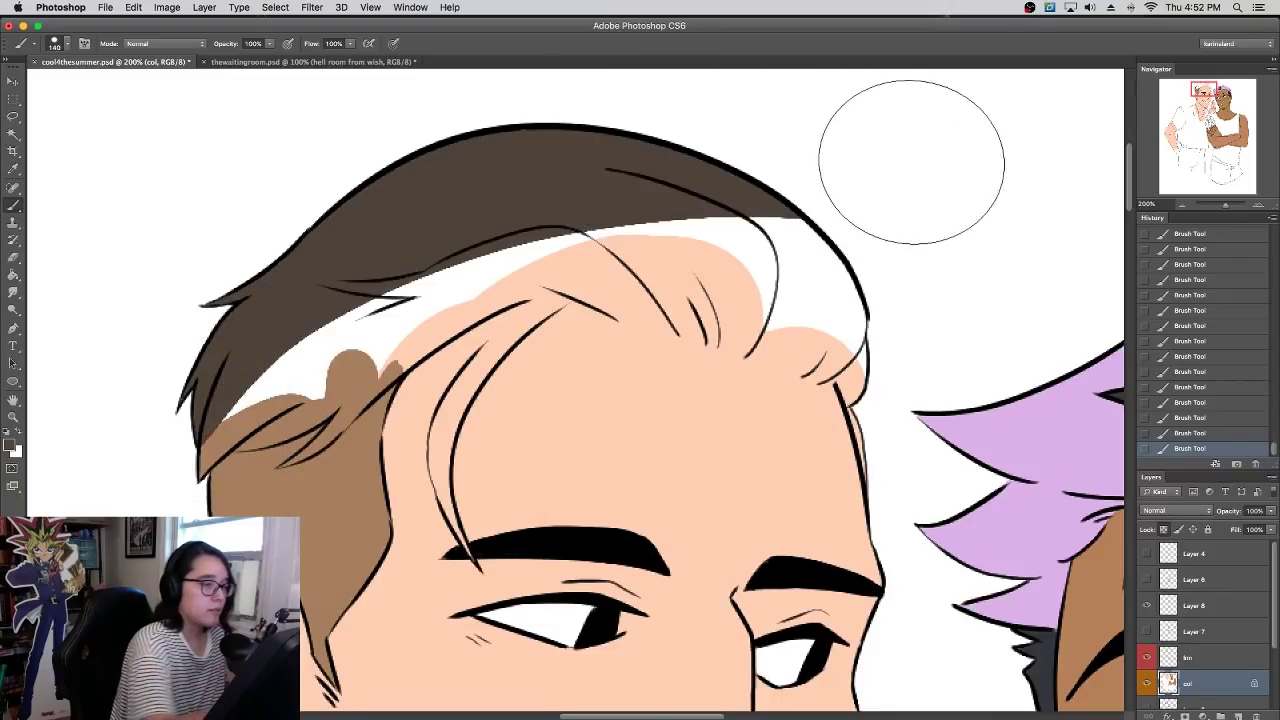
- Paint the swept-back locks overlapping the shaved side dark brown with a 15 px brush and close the white gap above them
right_click(487, 210)
text(13)
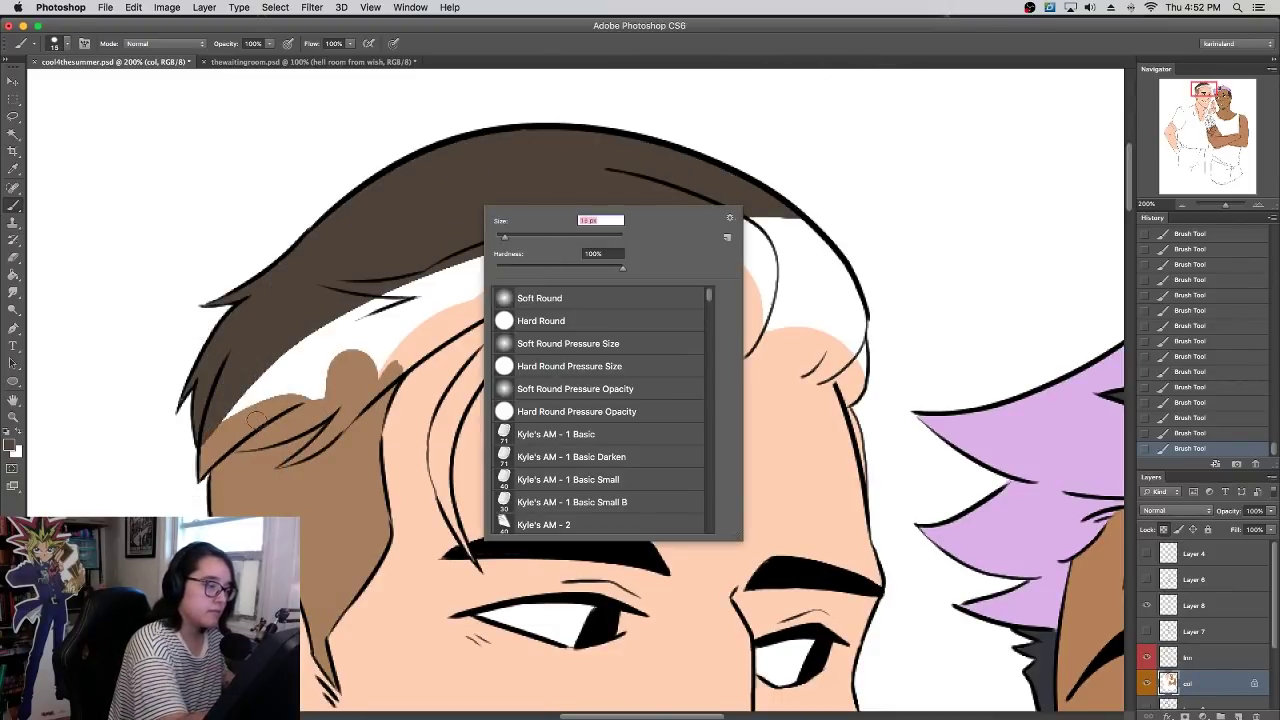
key(Return)
drag(200, 450, 320, 370)
mouse_move(236, 440)
mouse_down()
mouse_move(293, 389)
mouse_move(231, 441)
mouse_move(340, 378)
mouse_up()
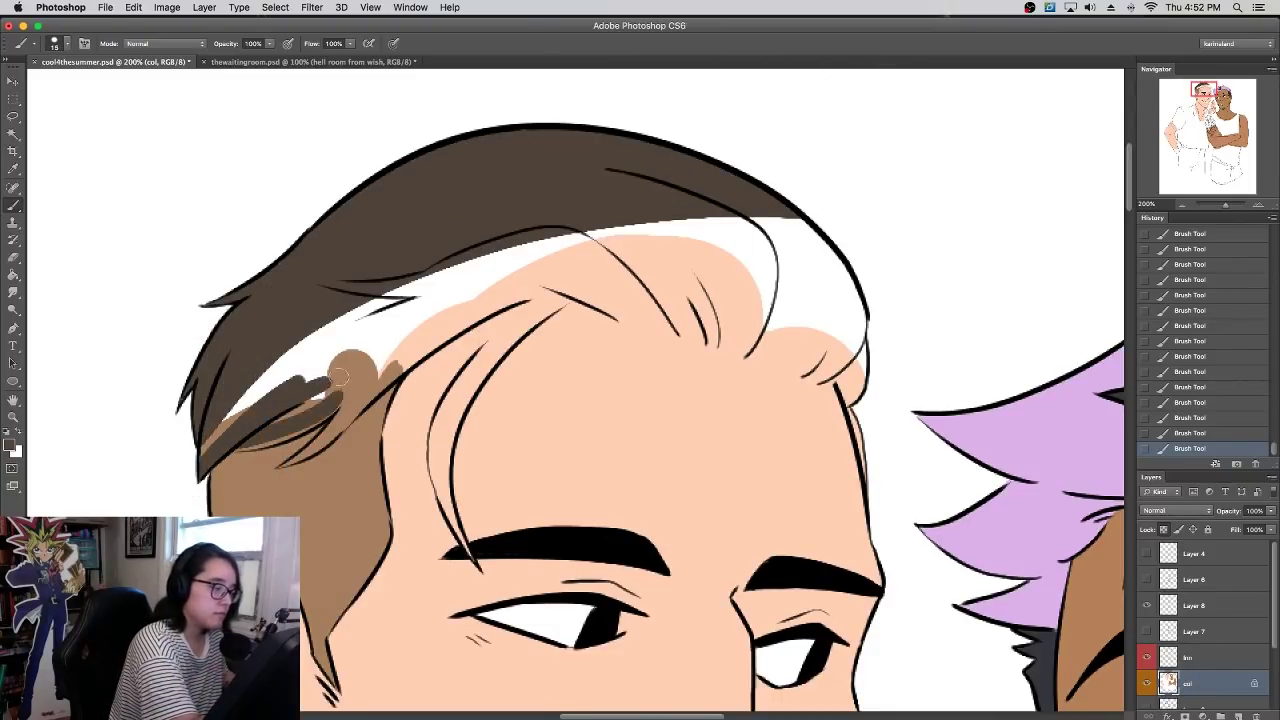
drag(262, 440, 350, 386)
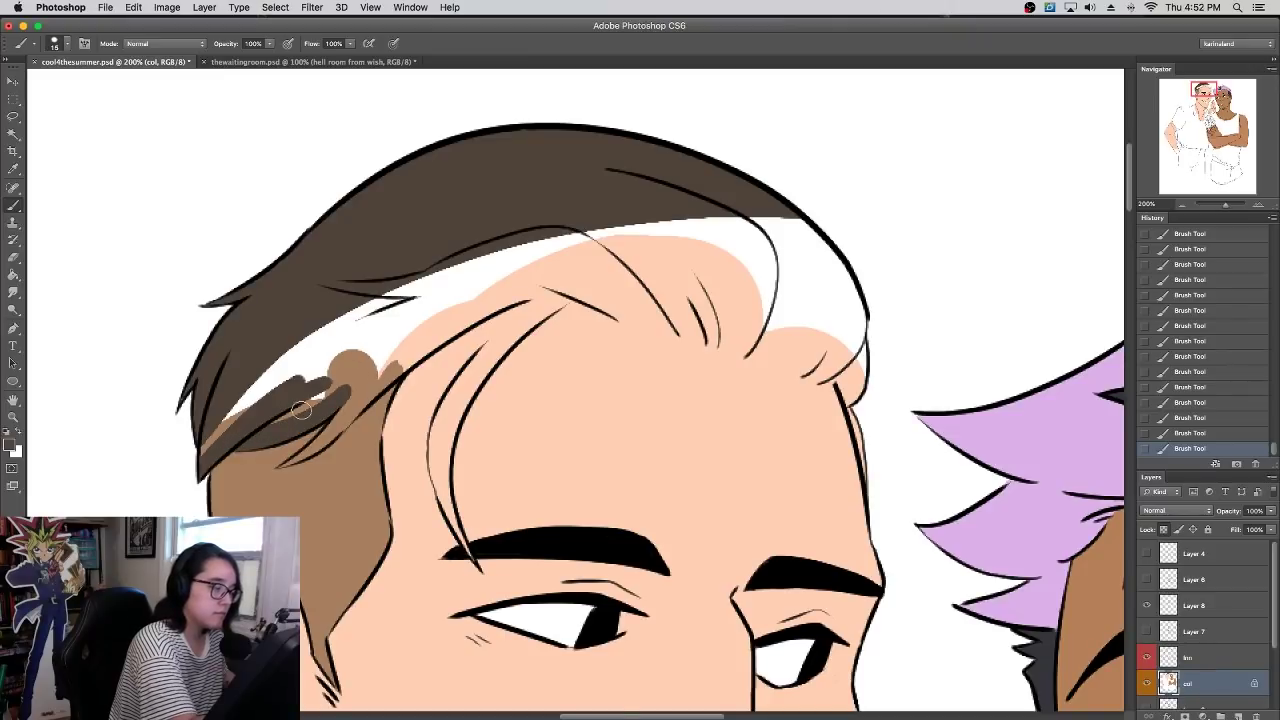
drag(230, 420, 309, 384)
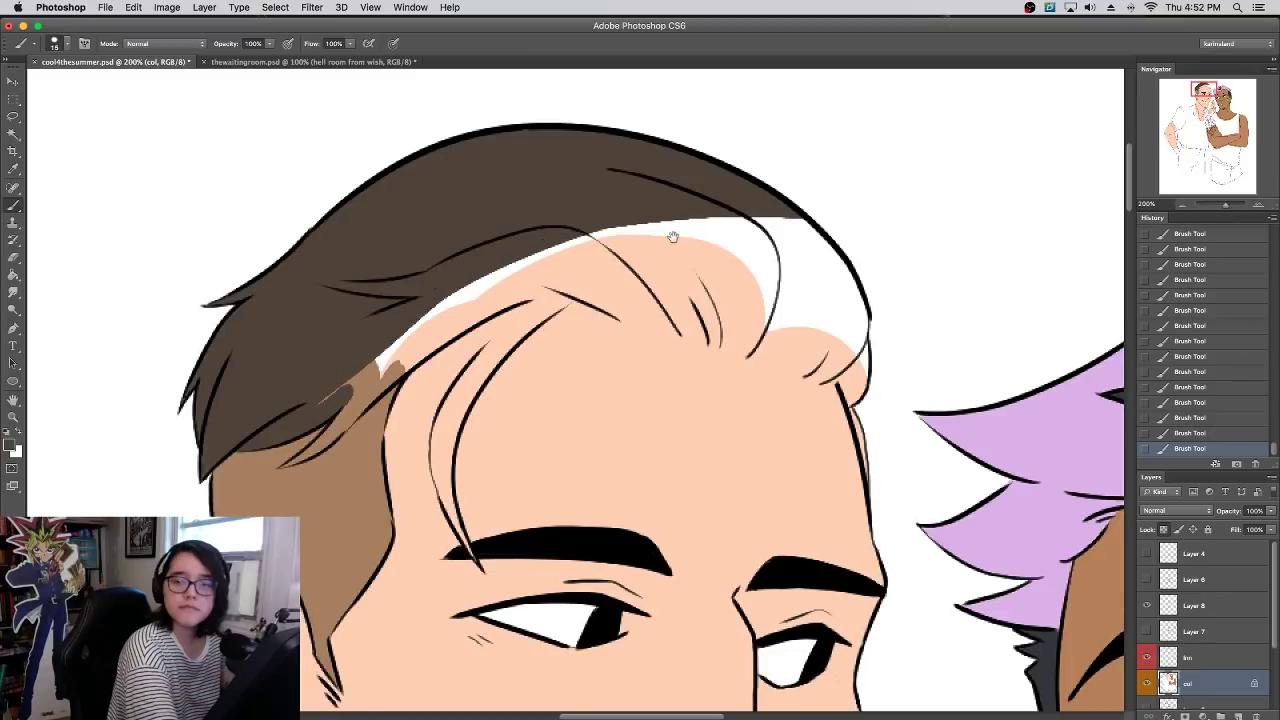
- Outline the lower edge of the front hair in dark brown along the forehead, out to the far temple
drag(674, 237, 710, 241)
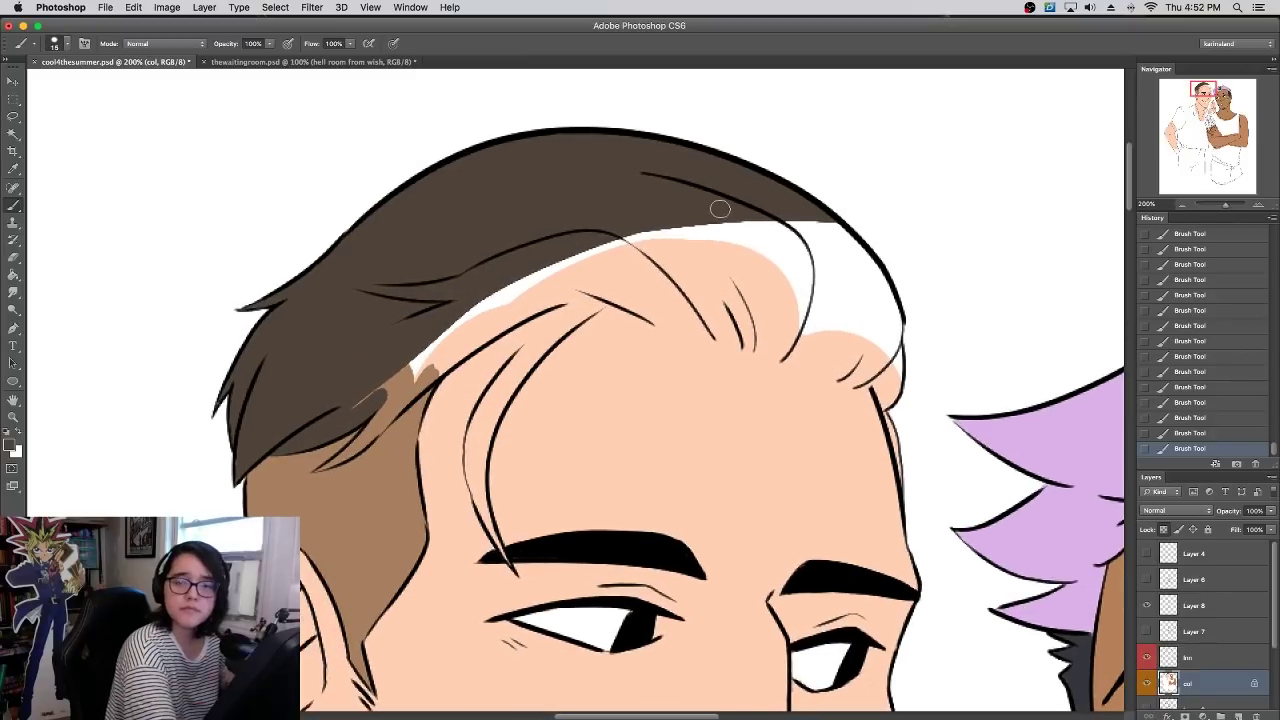
drag(653, 316, 768, 344)
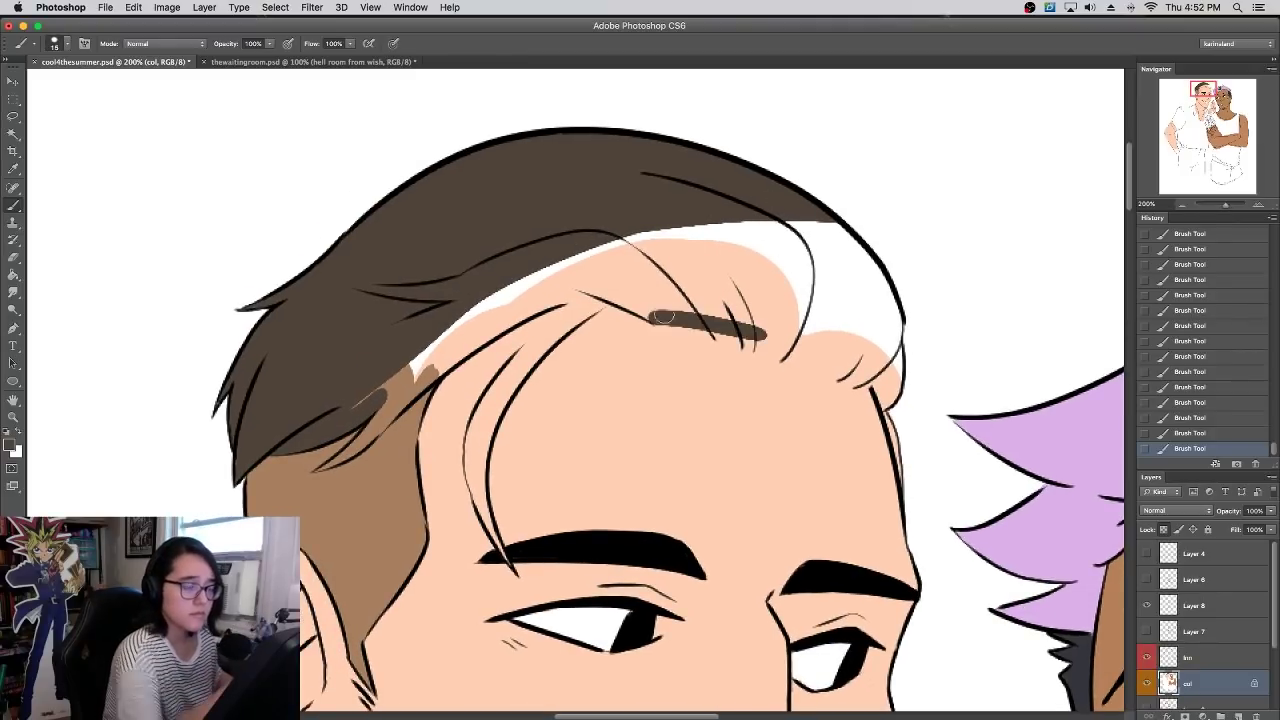
drag(660, 318, 835, 363)
drag(742, 339, 875, 380)
drag(805, 358, 866, 379)
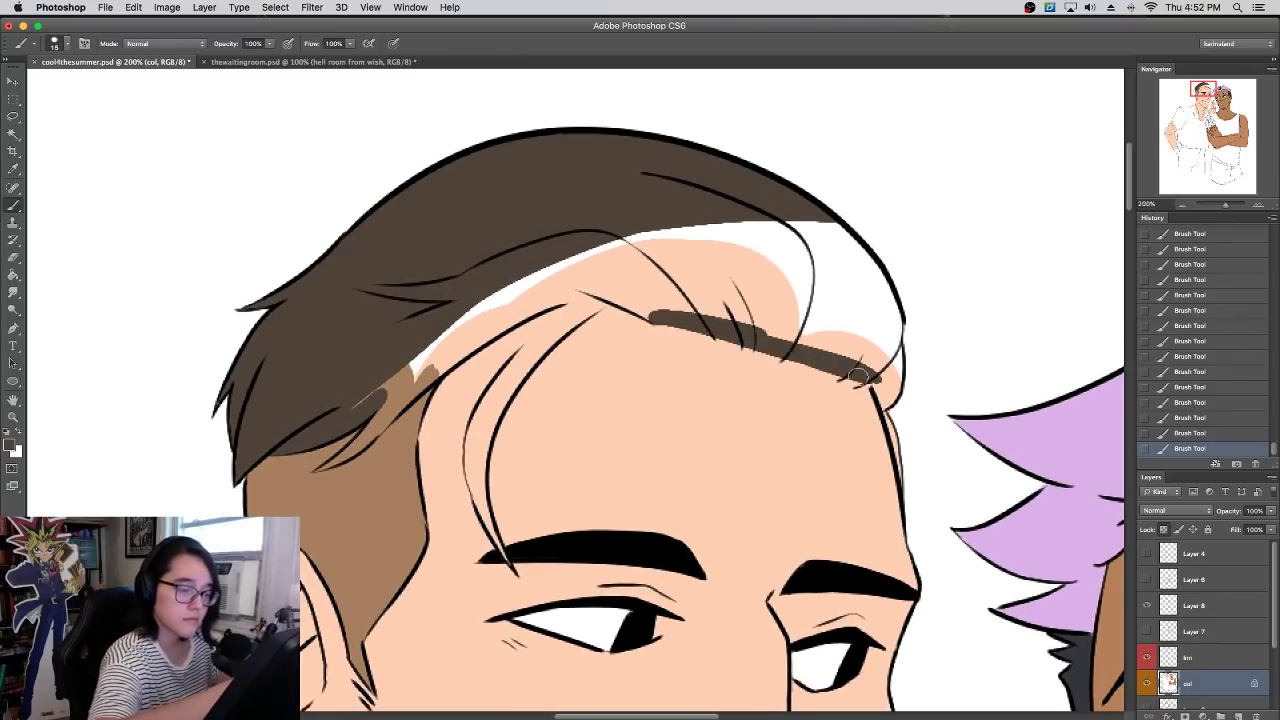
- Paint the narrow shaved strip at the far temple with the sampled medium brown, and the hair tip above it with the sampled dark brown
alt+click(391, 455)
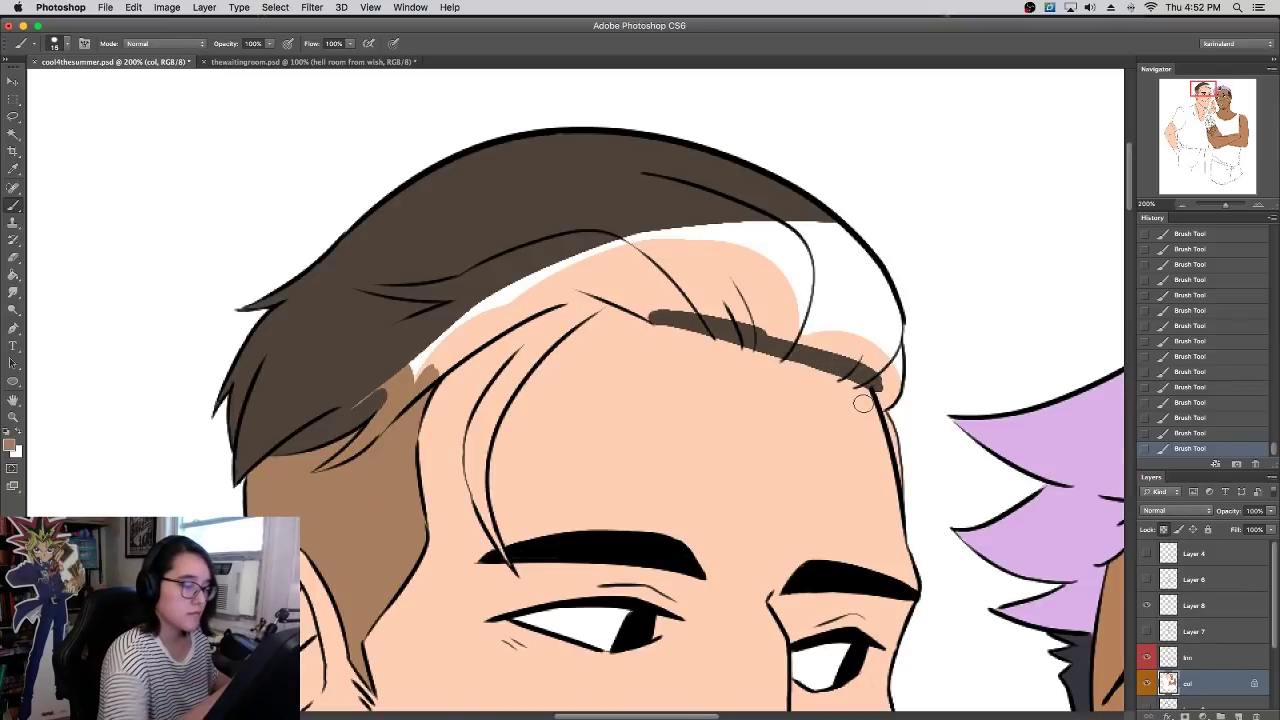
drag(884, 395, 897, 486)
alt+click(382, 344)
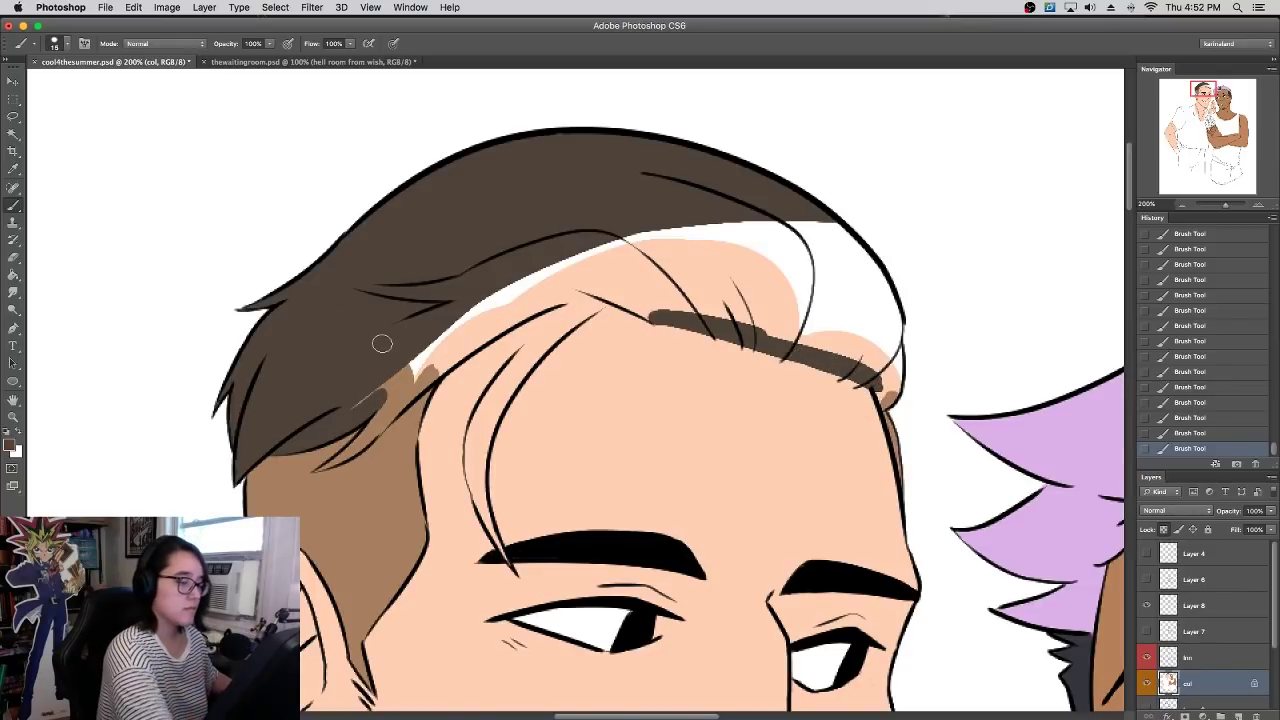
drag(887, 401, 890, 339)
- Fill the front of the hair between the crown and the forehead hairline with dark brown, using a 63 px brush for the main area
right_click(845, 298)
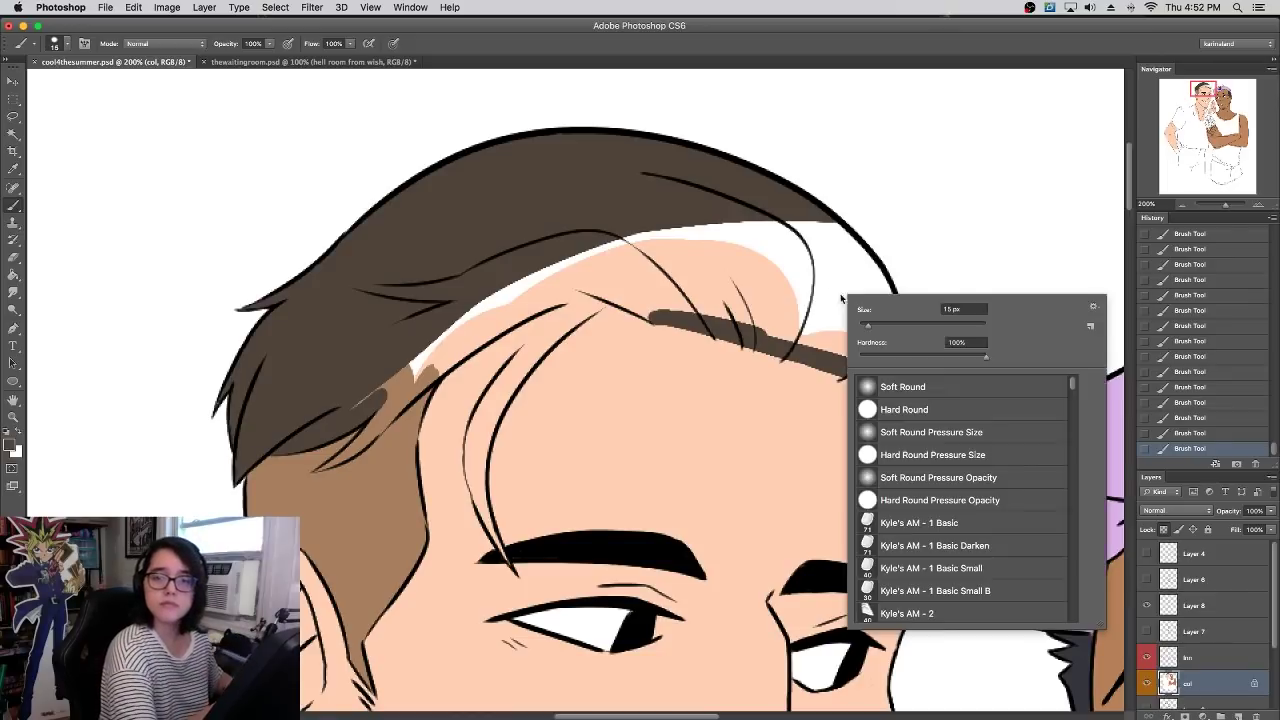
click(895, 326)
mouse_move(598, 236)
mouse_down()
mouse_move(854, 256)
mouse_move(886, 312)
mouse_move(547, 233)
mouse_up()
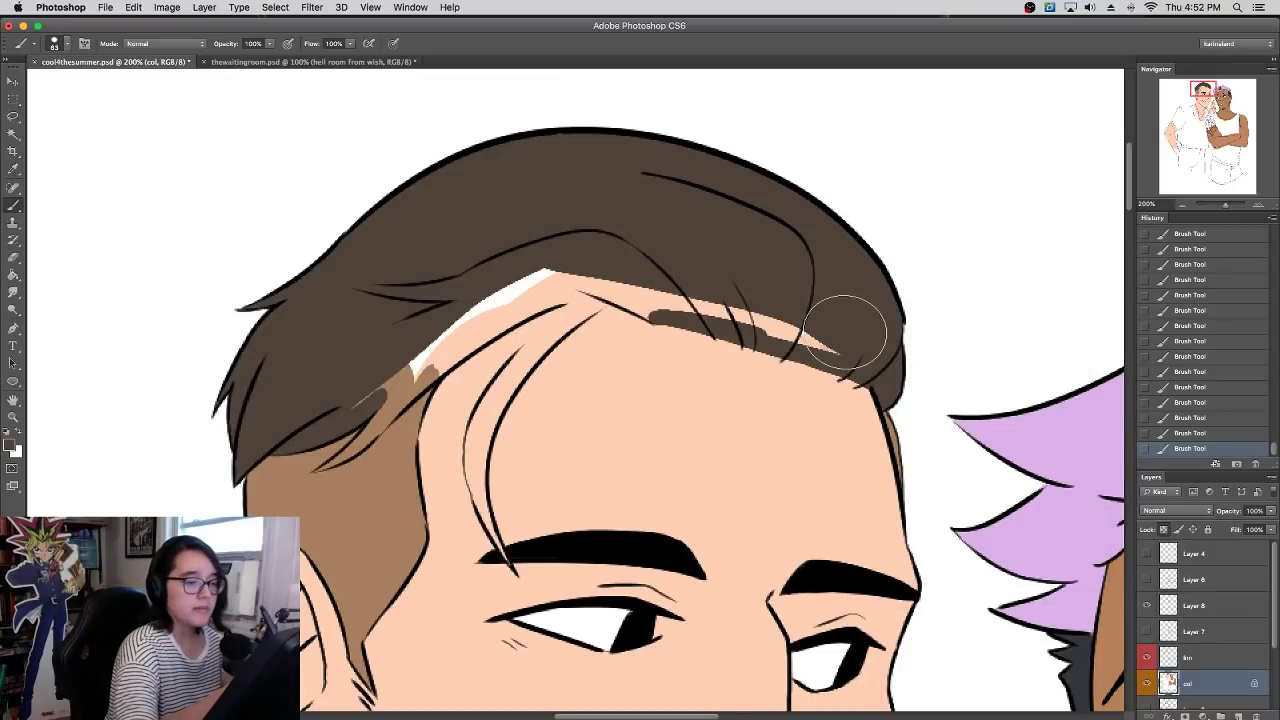
drag(845, 332, 533, 247)
right_click(726, 227)
click(759, 261)
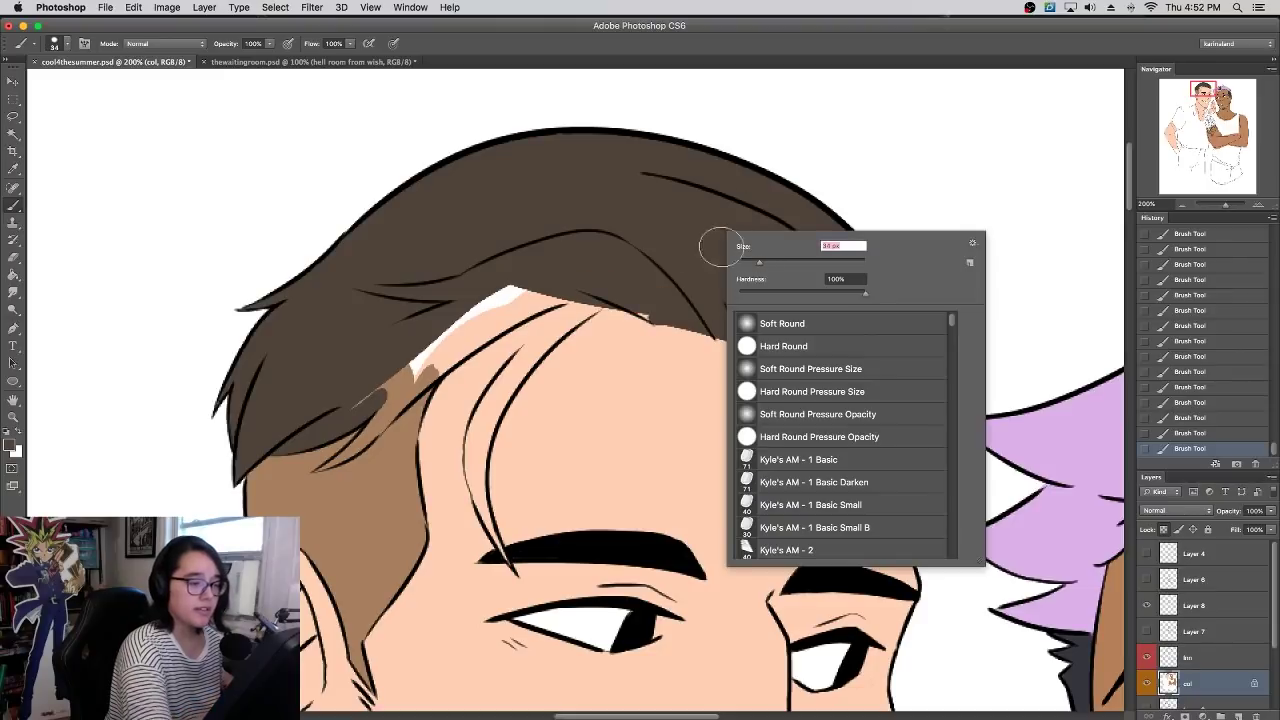
click(645, 295)
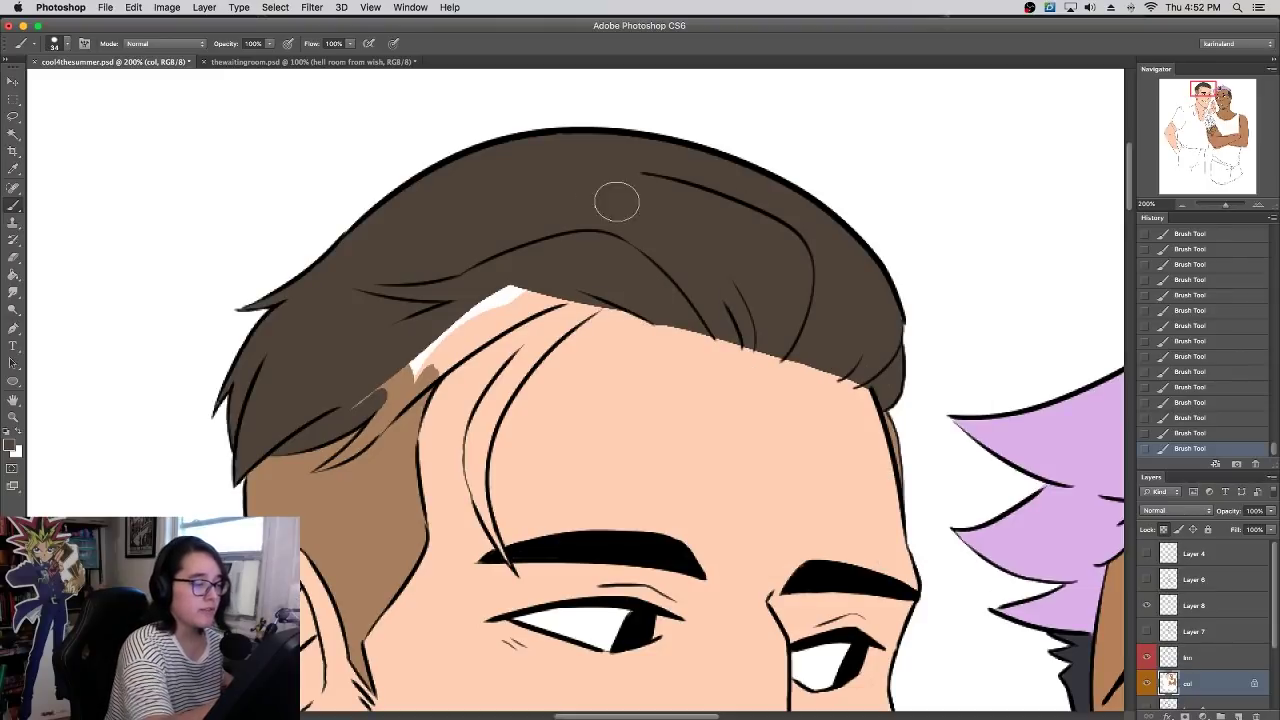
- Fill the swept-back hair above the near temple with dark brown down to its lower line, using a 16 px brush
right_click(624, 230)
click(647, 263)
key(Return)
drag(343, 408, 522, 269)
drag(423, 349, 545, 268)
drag(393, 404, 516, 313)
drag(420, 382, 561, 300)
drag(446, 360, 542, 305)
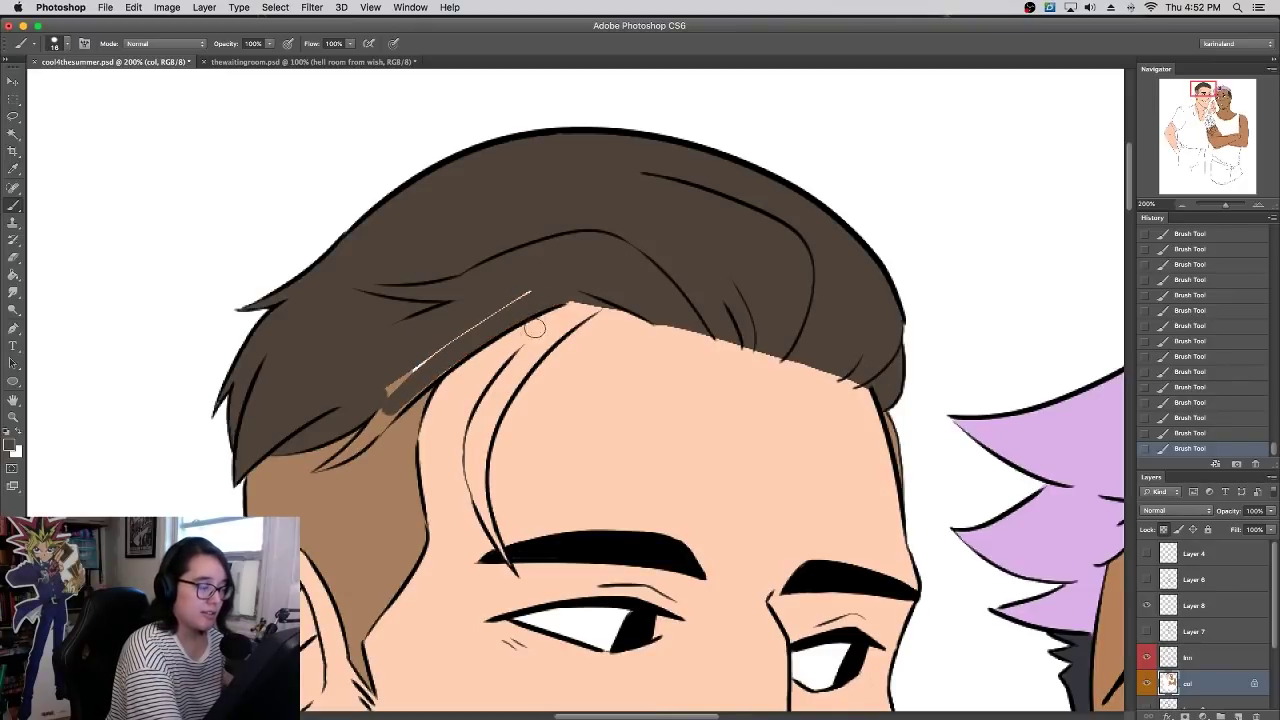
- Fill the loose curved lock hanging over the forehead with dark brown, from its tip at the eyebrow up to the hairline
right_click(535, 312)
text(8)
mouse_move(502, 558)
mouse_down()
mouse_move(480, 505)
mouse_move(490, 526)
mouse_move(476, 463)
mouse_move(483, 479)
mouse_move(493, 409)
mouse_up()
drag(490, 478, 498, 392)
mouse_move(494, 436)
mouse_down()
mouse_move(512, 378)
mouse_move(580, 316)
mouse_up()
drag(512, 384, 591, 305)
drag(545, 344, 604, 309)
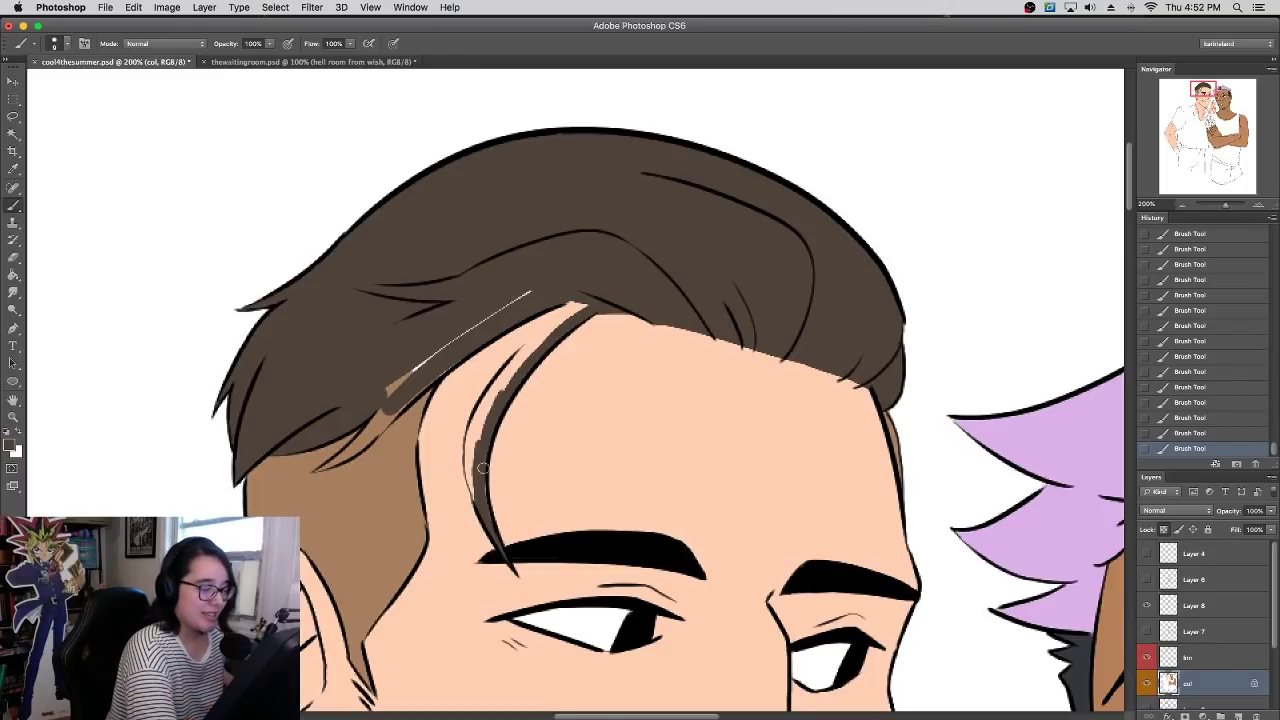
mouse_move(476, 490)
mouse_down()
mouse_move(468, 440)
mouse_move(490, 388)
mouse_move(545, 332)
mouse_up()
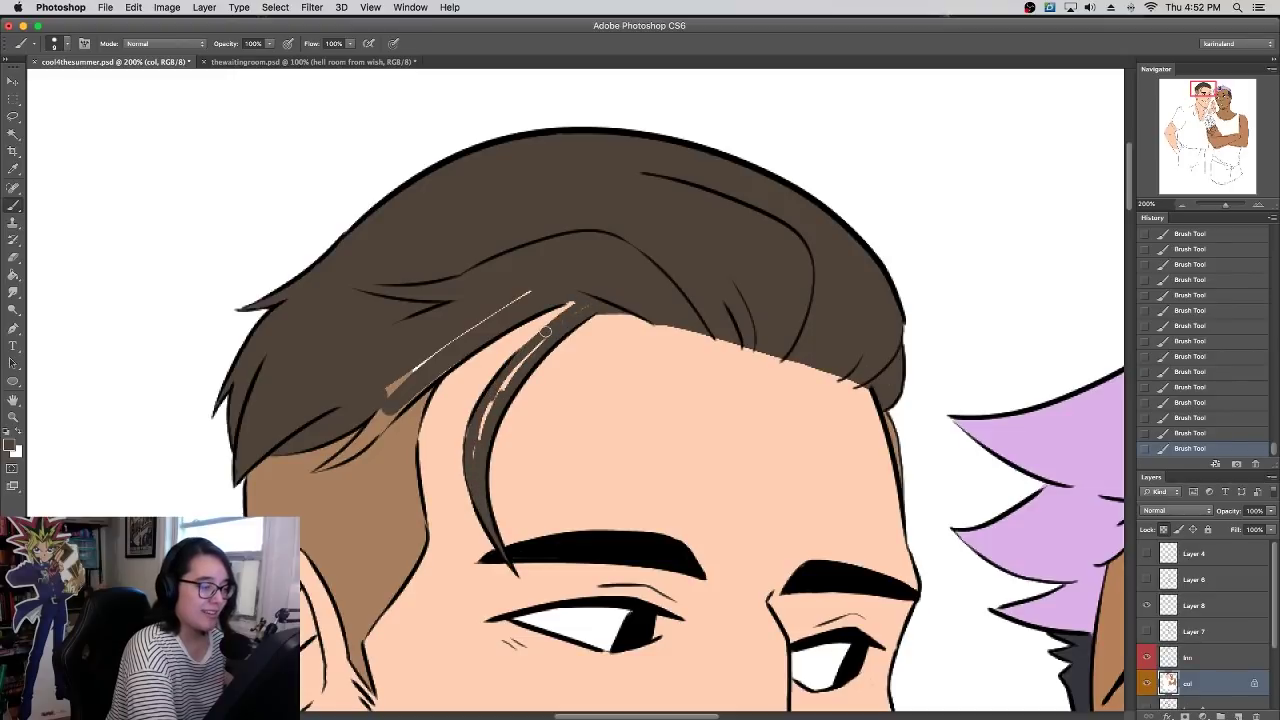
key(super+z)
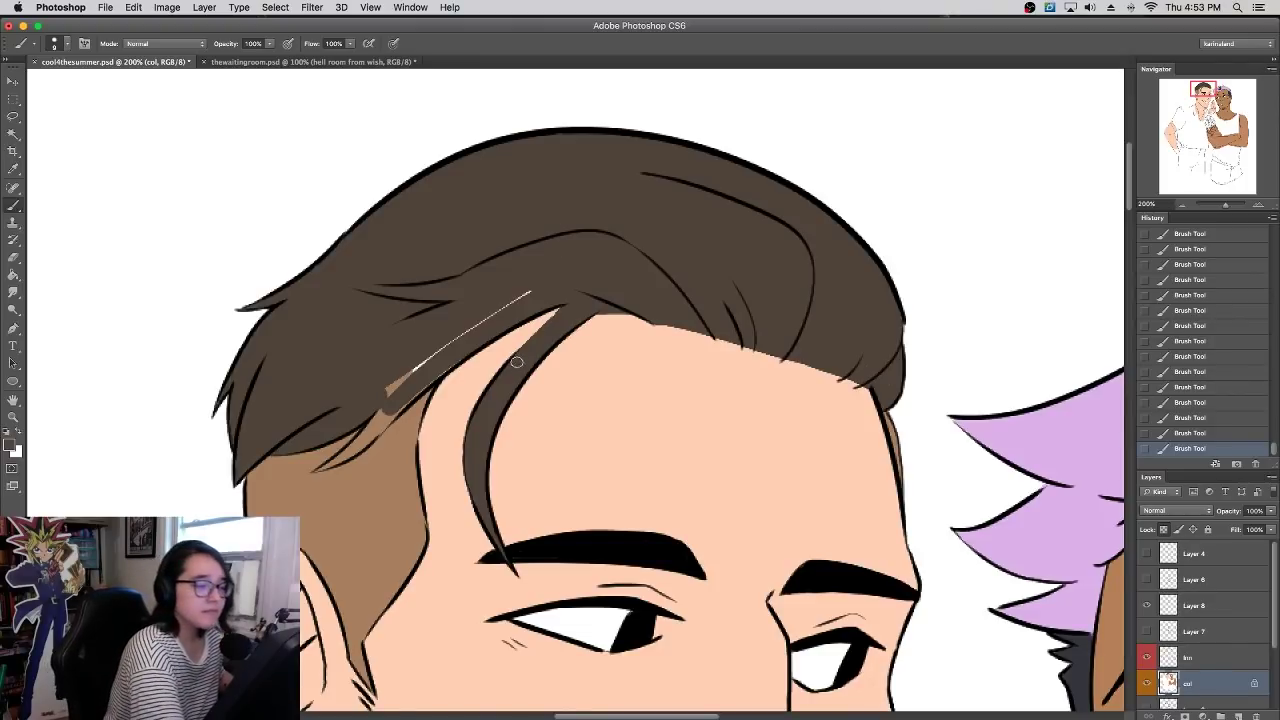
- Fill the small pointed lock over the shaved side and the thin leftover gap above the near temple with dark brown
drag(507, 275, 587, 247)
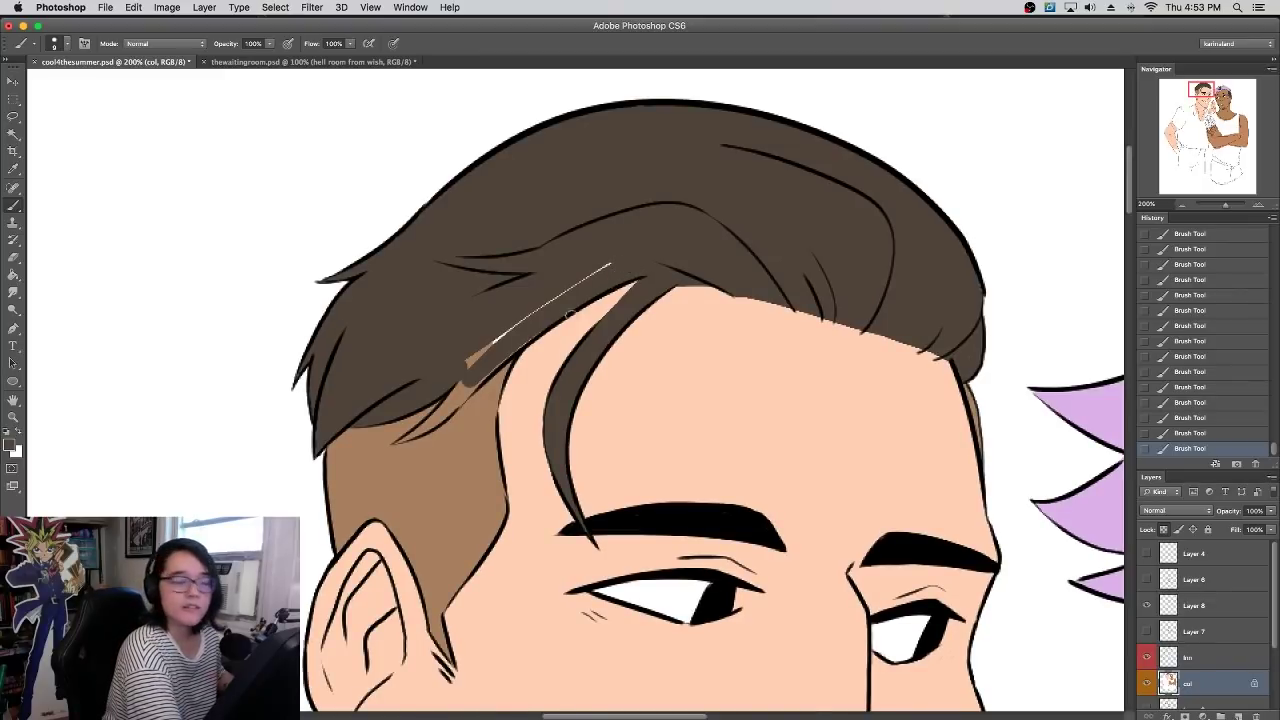
mouse_move(448, 410)
mouse_down()
mouse_move(400, 443)
mouse_move(476, 386)
mouse_up()
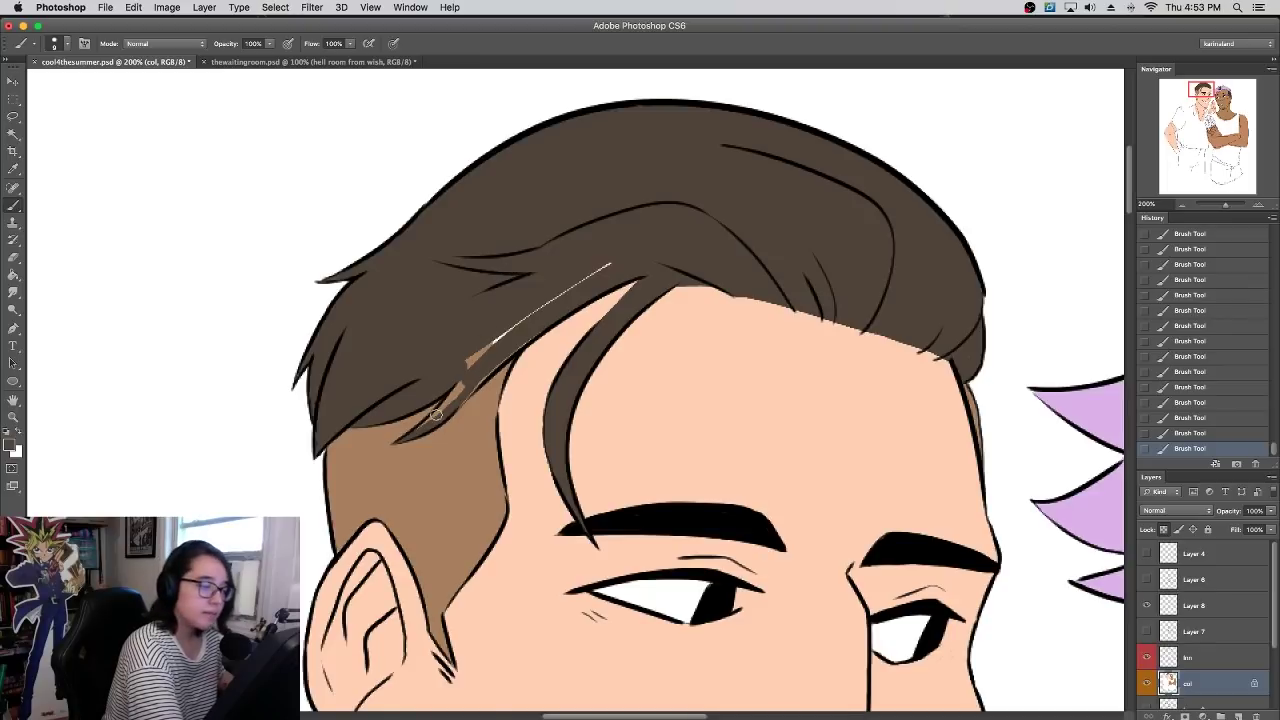
drag(428, 420, 463, 385)
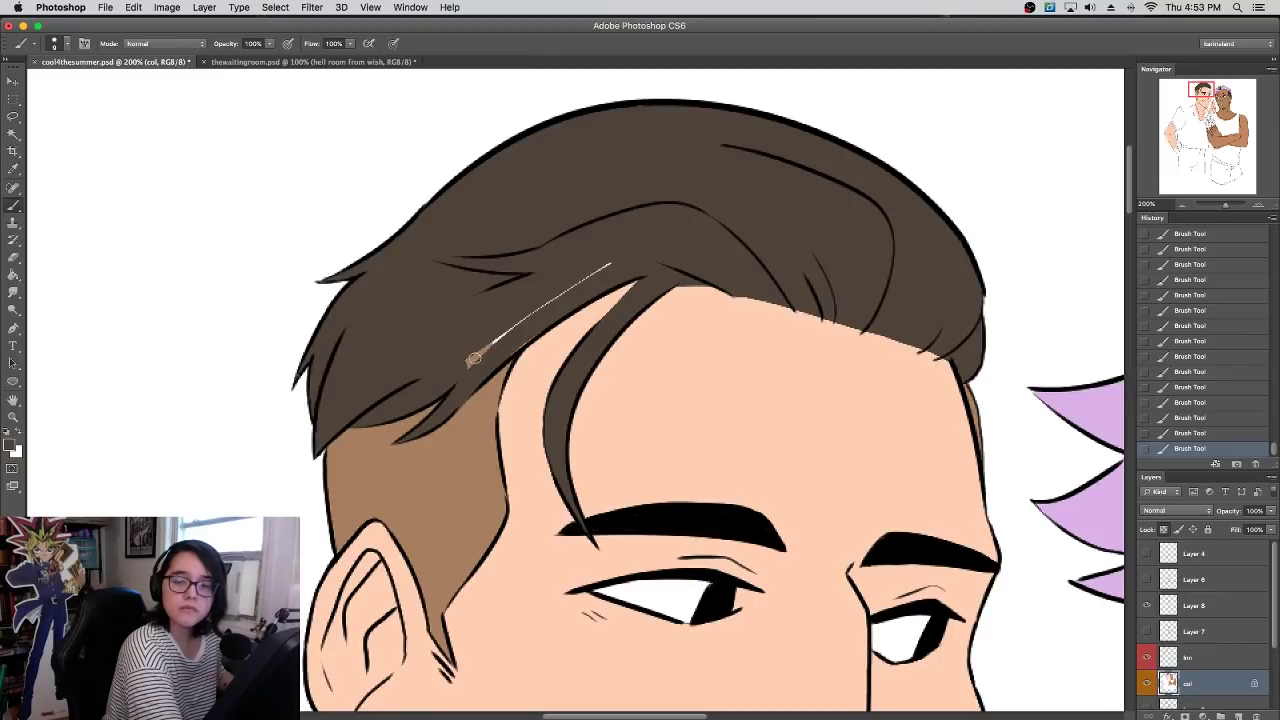
drag(470, 362, 614, 257)
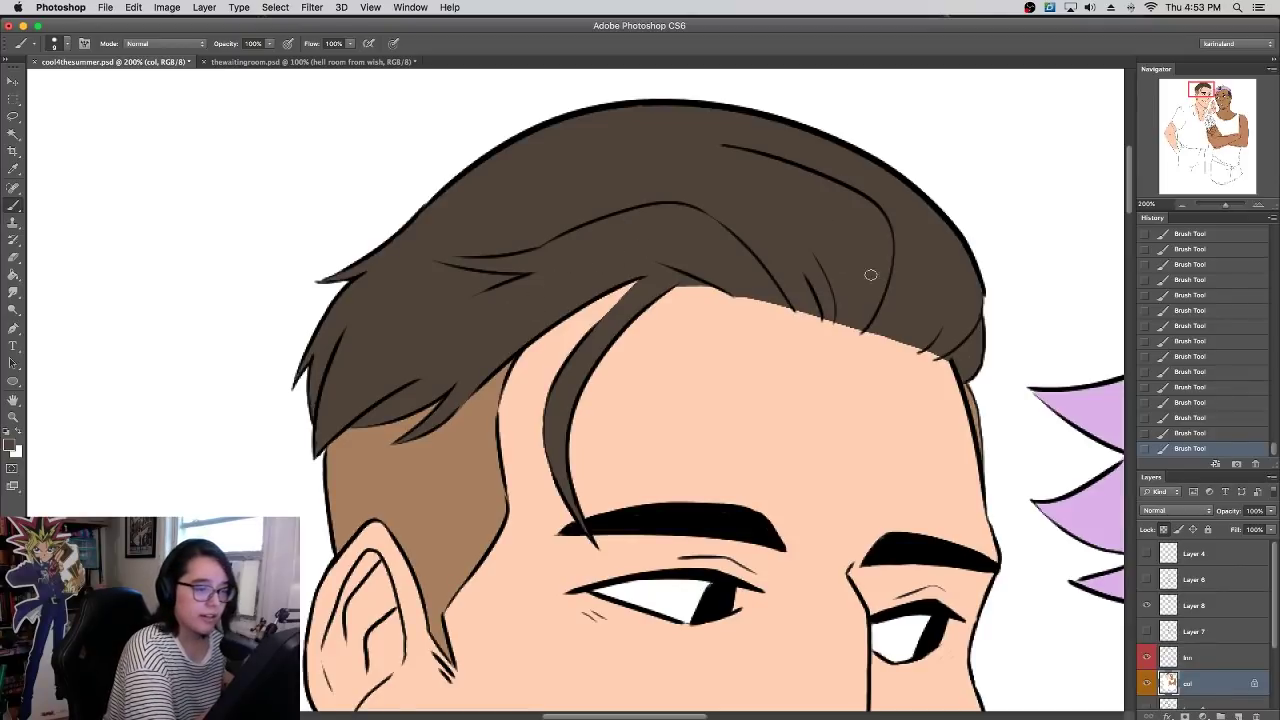
click(1182, 205)
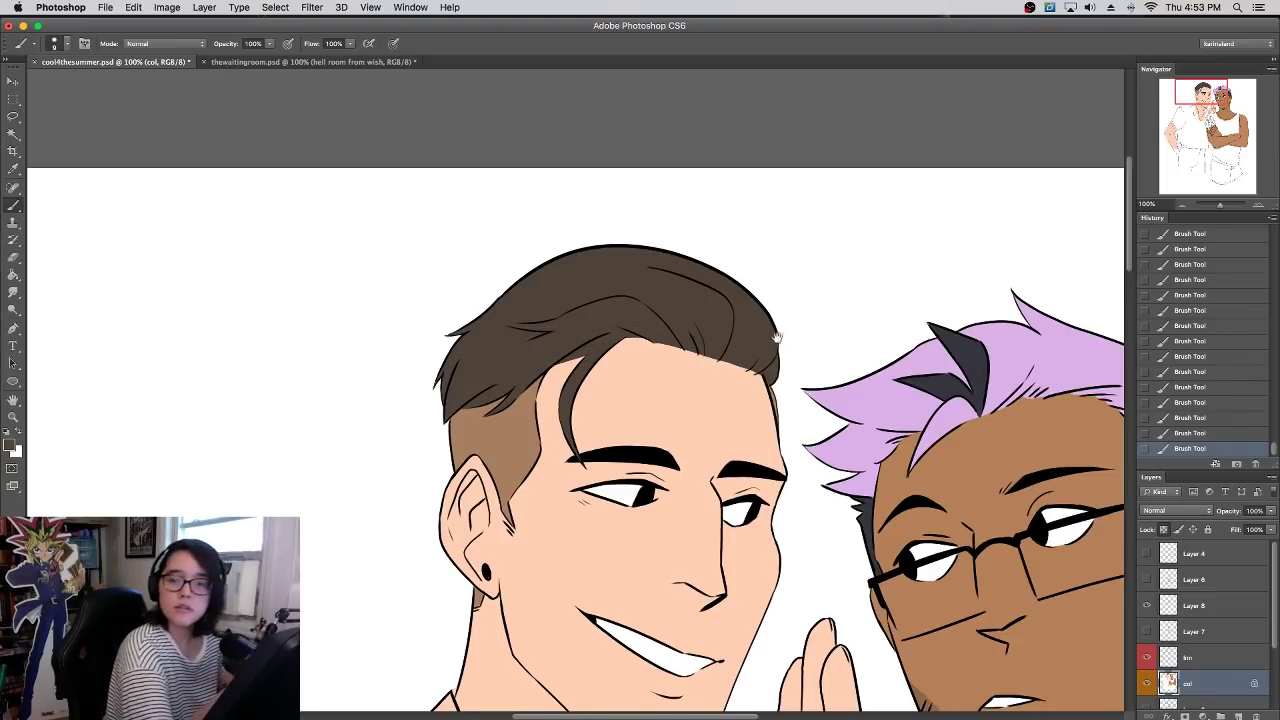
scroll(742, 293, down, 3)
scroll(742, 293, right, 2)
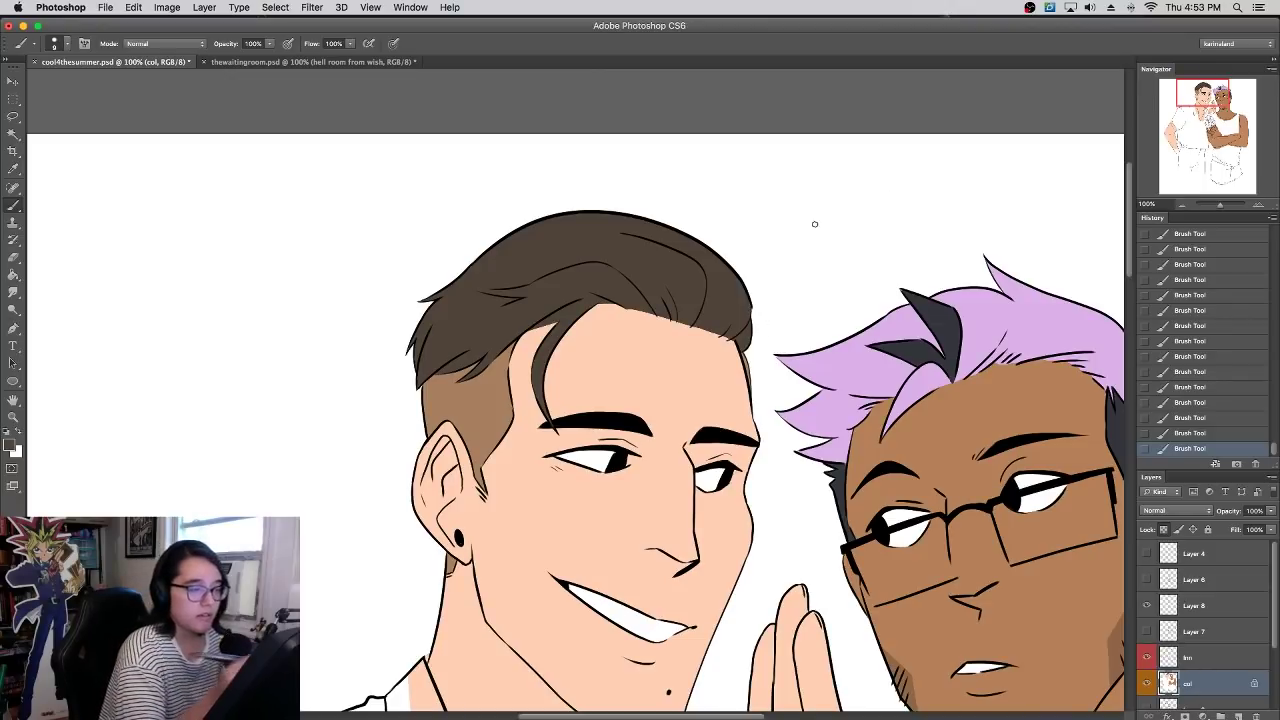
- Touch up the front hairline above the forehead with dark brown along the skin edge
click(1258, 204)
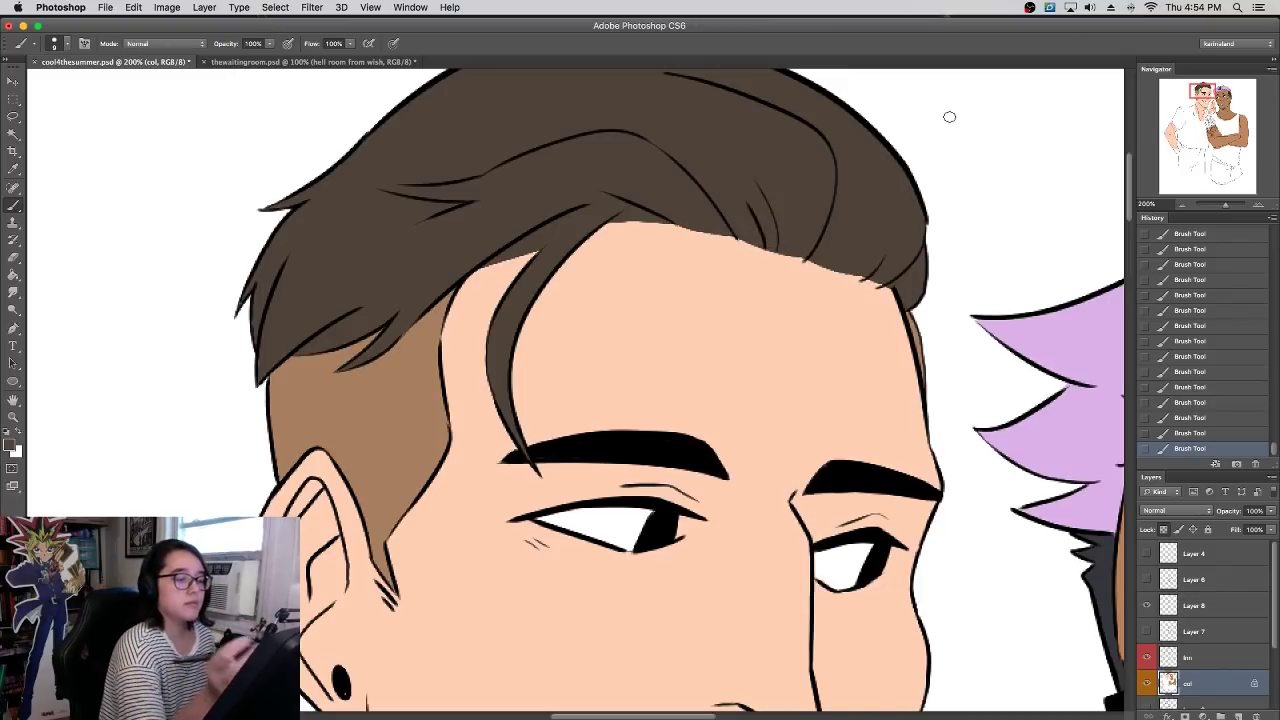
click(1181, 205)
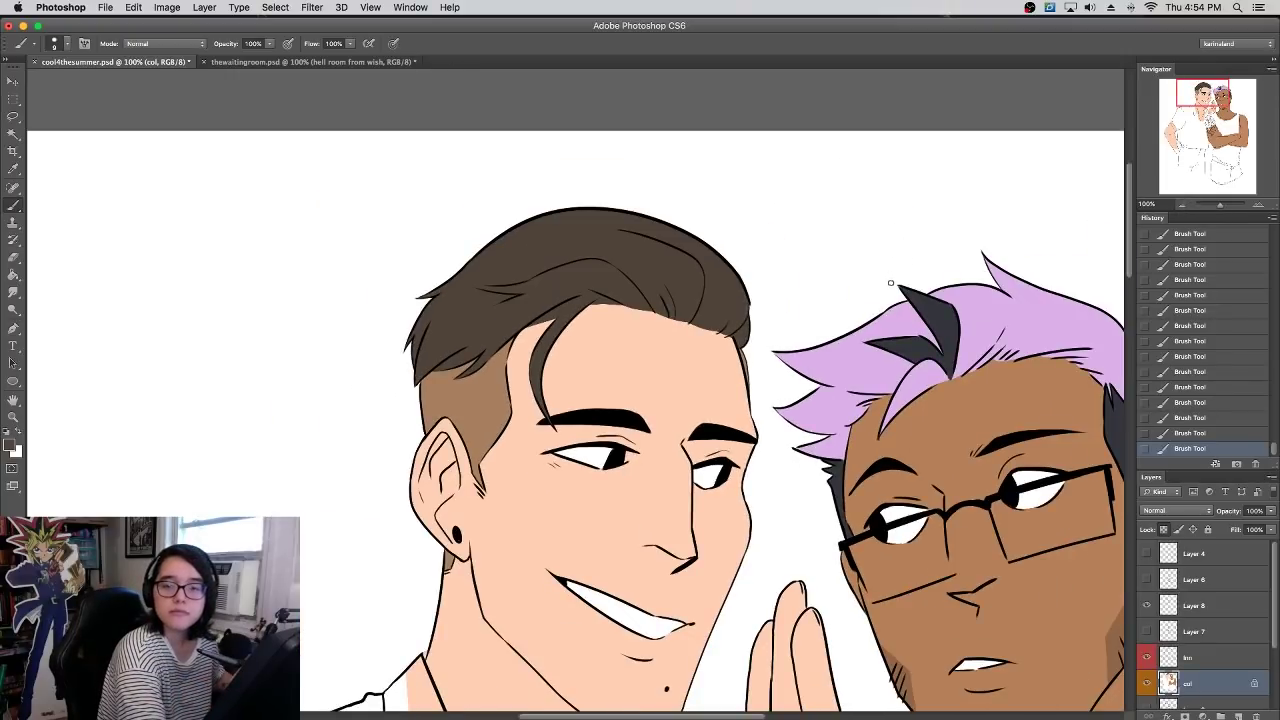
click(1258, 205)
drag(724, 271, 829, 236)
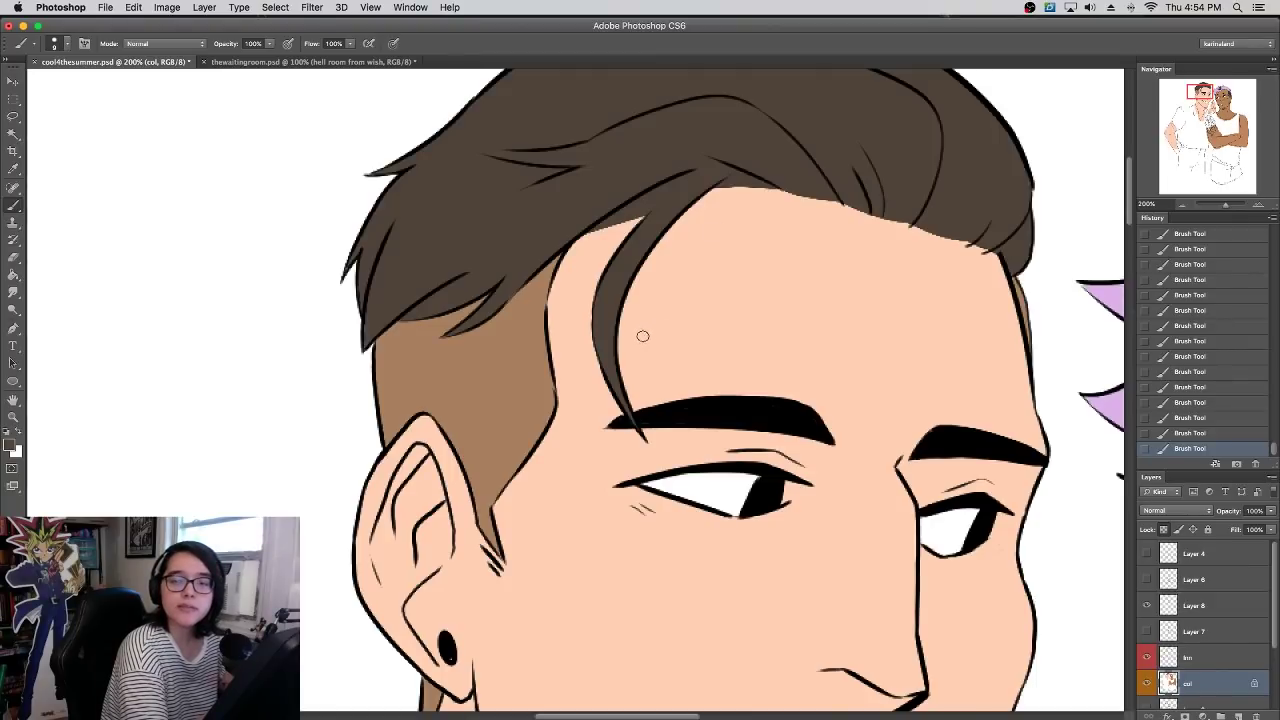
drag(863, 157, 777, 329)
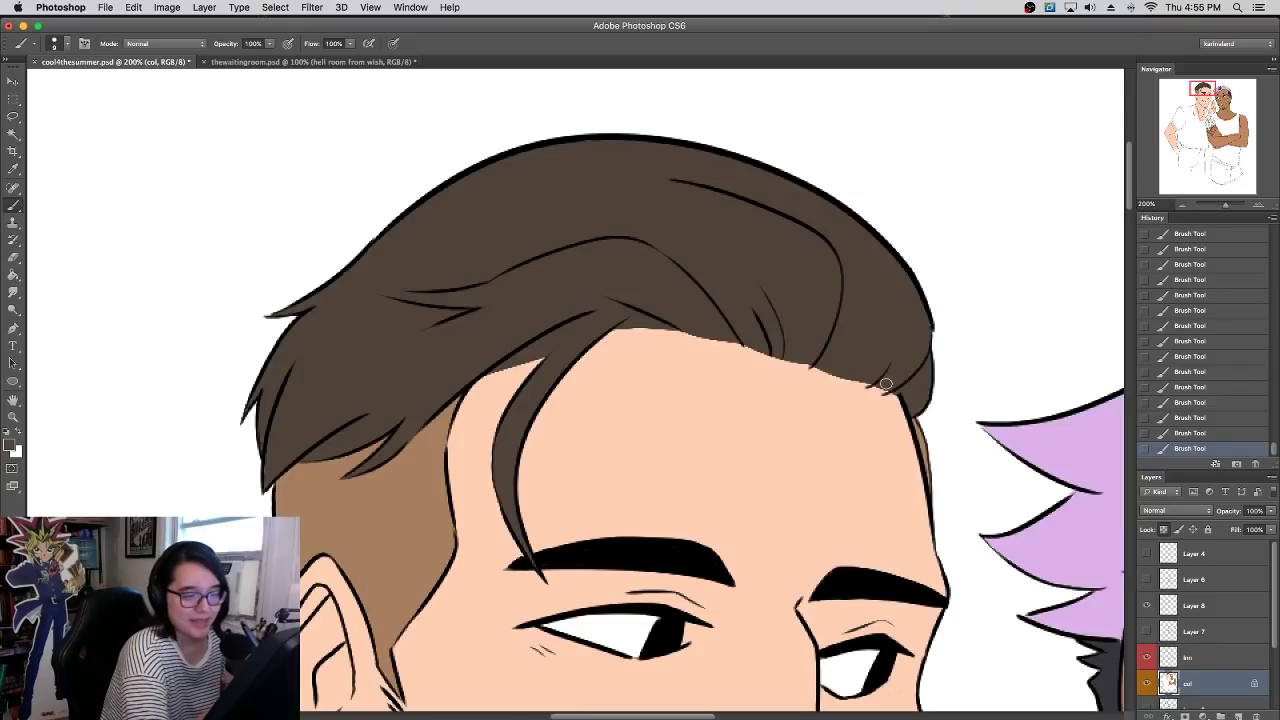
drag(602, 335, 709, 324)
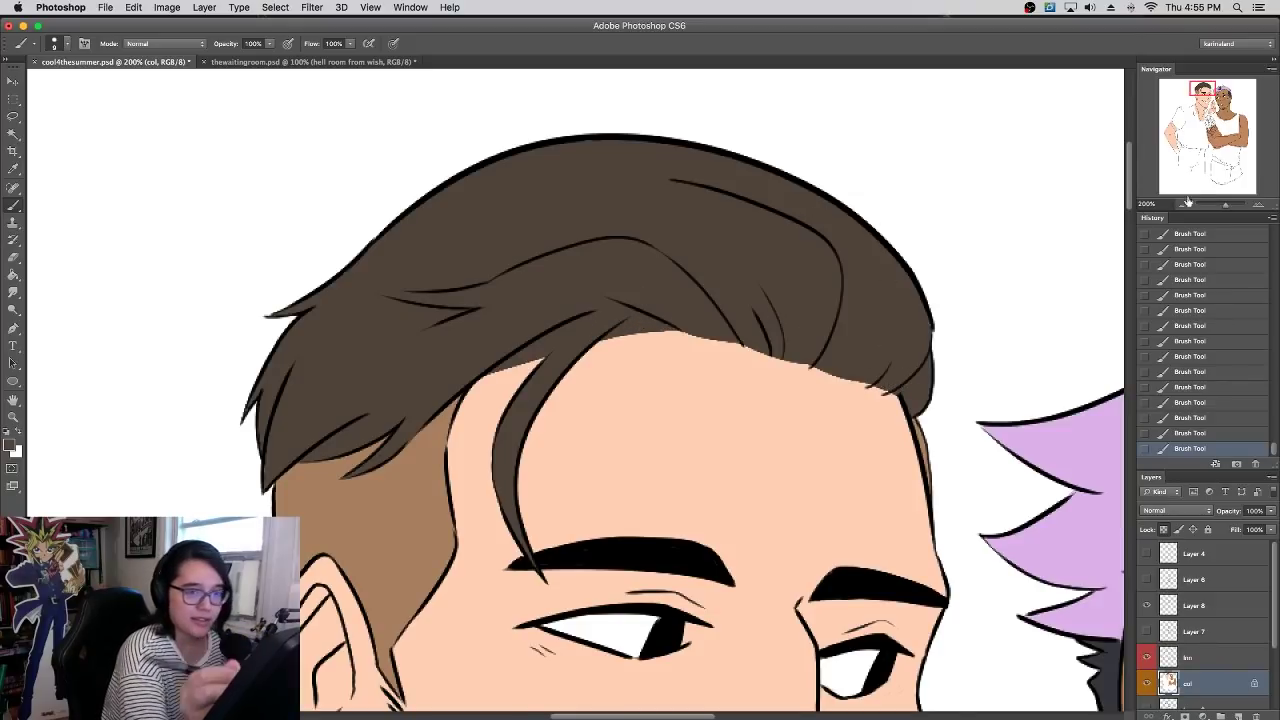
- Set the foreground colour to pale teal #a8d2d1 and start filling the smiling man's shirt at the near collar and shoulder with a 113 px brush
key(super+minus)
scroll(771, 237, down, 5)
scroll(771, 237, right, 3)
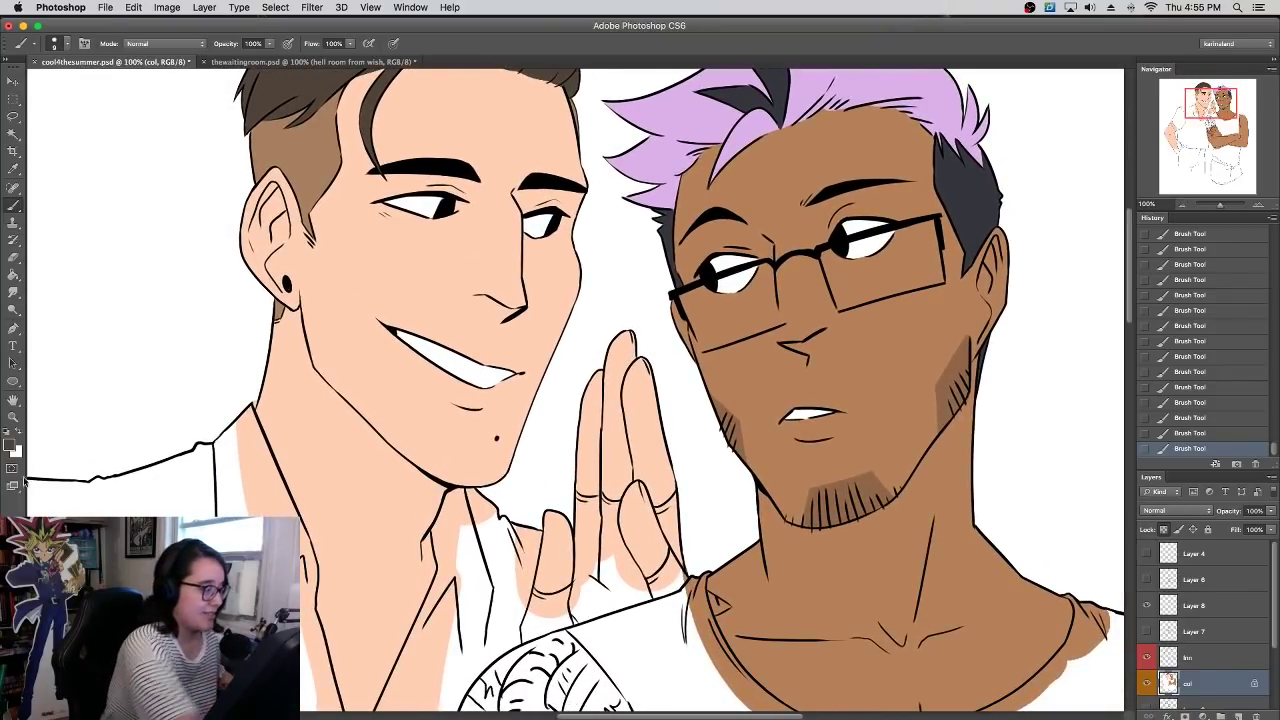
click(10, 447)
click(323, 567)
click(171, 507)
click(428, 471)
right_click(339, 506)
click(422, 415)
mouse_move(121, 531)
mouse_down()
mouse_move(130, 419)
mouse_move(165, 521)
mouse_move(233, 525)
mouse_up()
scroll(147, 276, down, 5)
scroll(147, 276, left, 3)
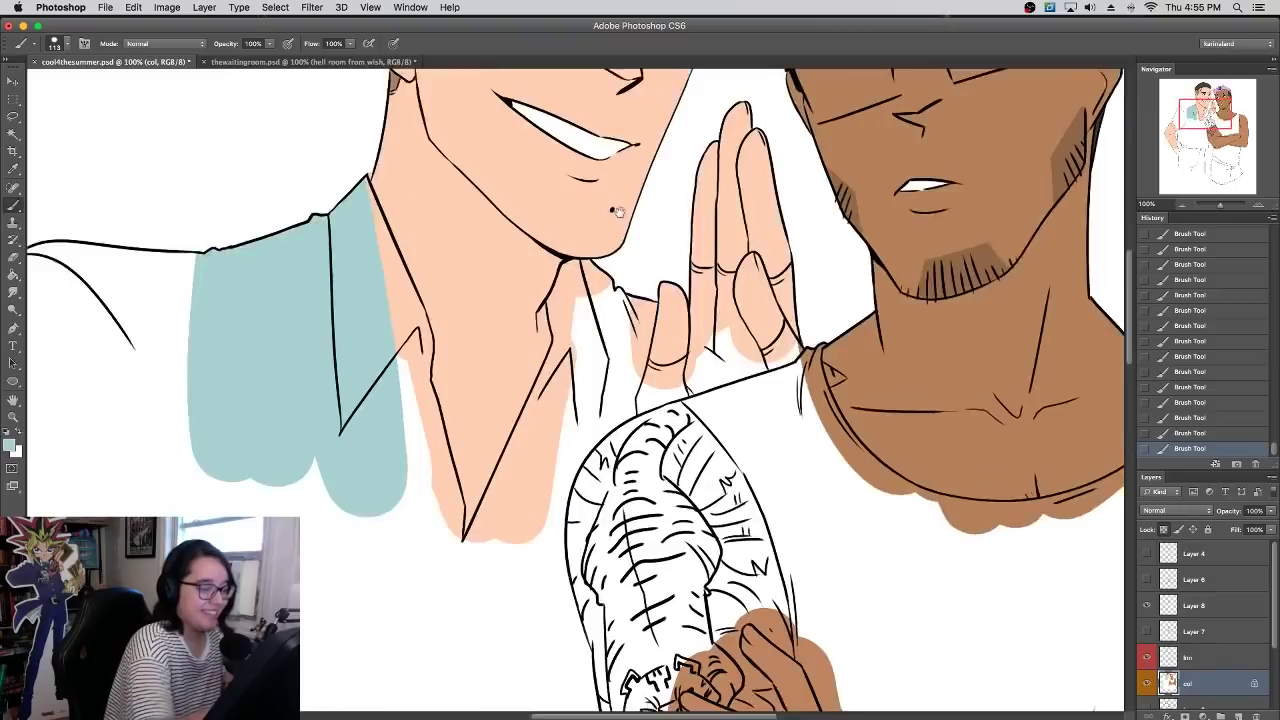
- Fill the shirt's near shoulder and chest down beside the open neckline with pale teal, using a large brush
right_click(349, 543)
click(457, 415)
mouse_move(122, 240)
mouse_down()
mouse_move(105, 480)
mouse_move(350, 630)
mouse_up()
drag(365, 487, 440, 702)
- Fill the far collar and the shirt front between the neckline and the tattooed arm with teal, using 45 px and 23 px brushes
right_click(637, 372)
click(662, 414)
click(474, 574)
mouse_move(474, 573)
mouse_down()
mouse_move(588, 352)
mouse_move(588, 325)
mouse_move(580, 361)
mouse_move(586, 319)
mouse_move(631, 282)
mouse_move(632, 321)
mouse_move(638, 281)
mouse_up()
mouse_move(622, 327)
mouse_down()
mouse_move(617, 394)
mouse_move(569, 349)
mouse_move(581, 352)
mouse_move(486, 694)
mouse_up()
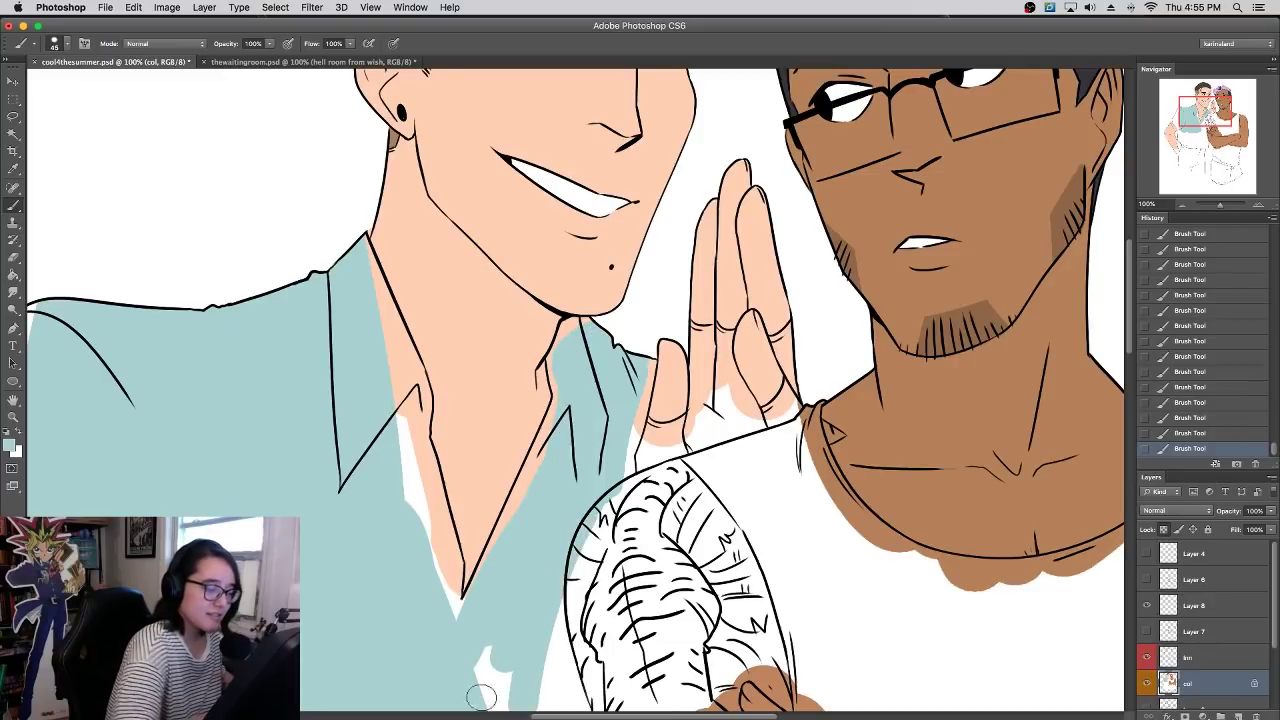
drag(481, 597, 532, 464)
drag(480, 603, 552, 417)
key(super+z)
right_click(519, 556)
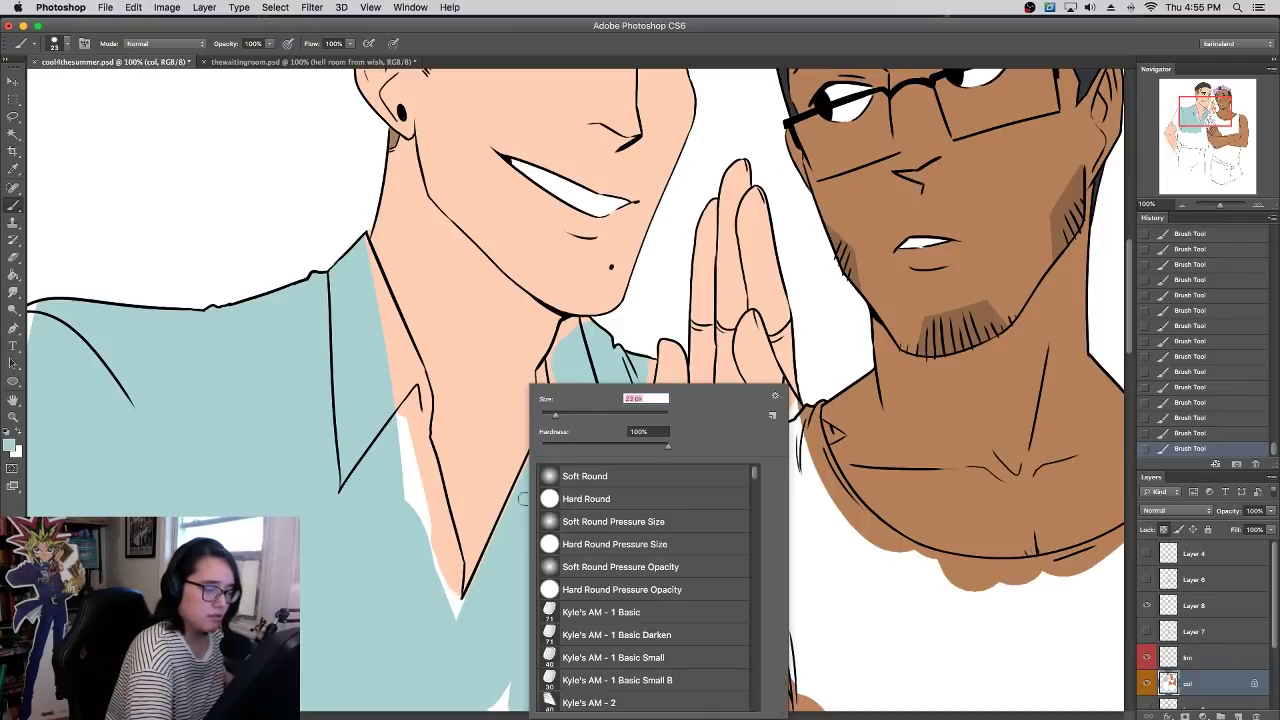
click(467, 603)
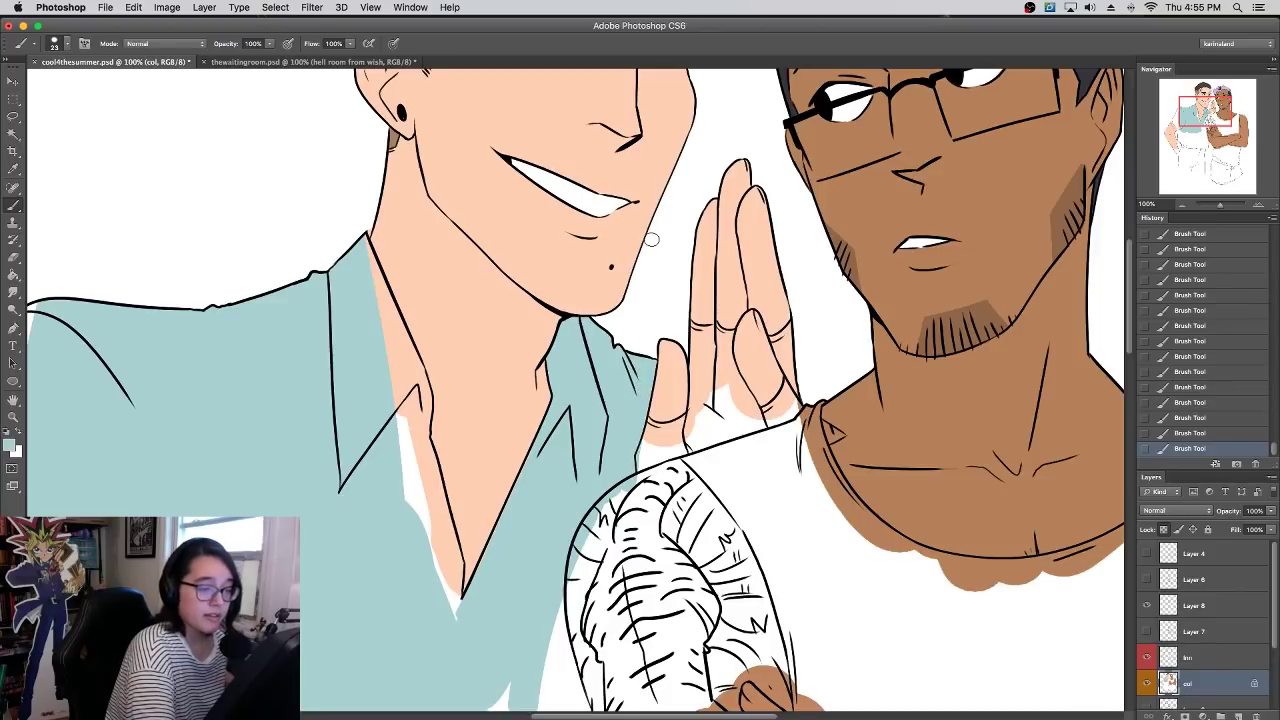
- Fill the white gap along the near side of the open neckline and under the collar with teal, finishing with a 59 px brush
mouse_move(462, 612)
mouse_down()
mouse_move(410, 450)
mouse_move(443, 583)
mouse_move(405, 495)
mouse_up()
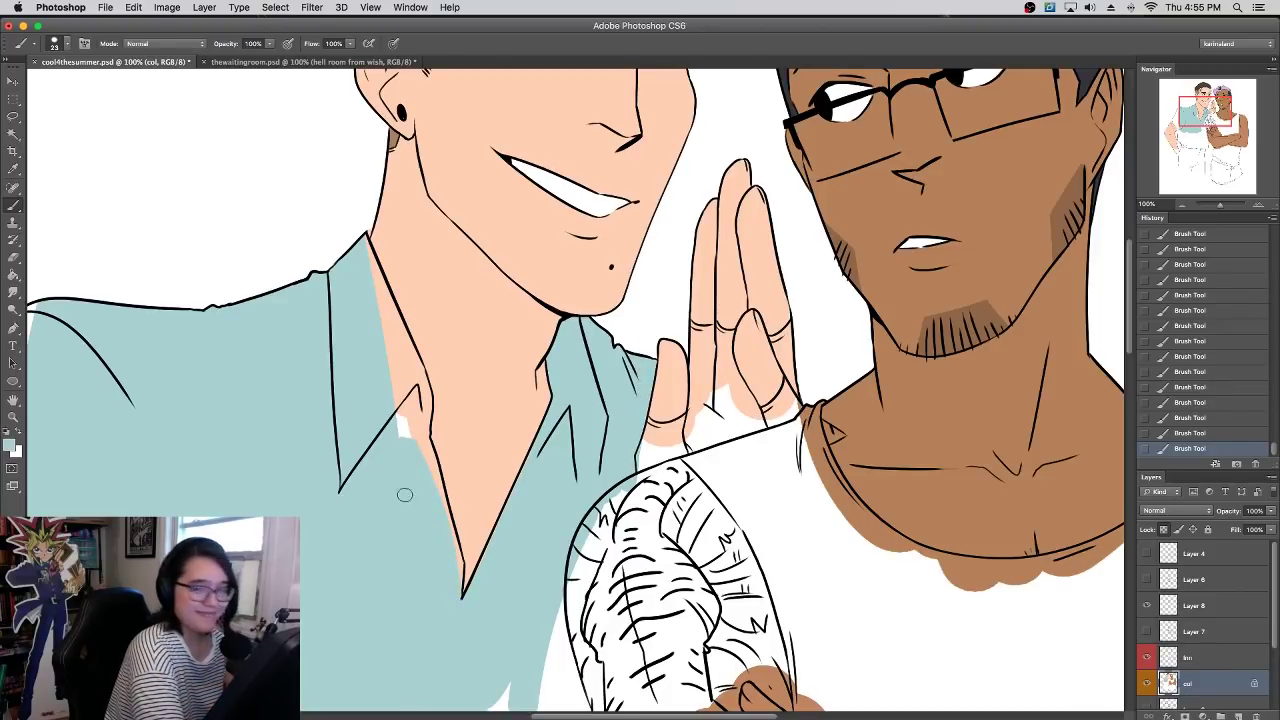
drag(411, 432, 450, 469)
right_click(450, 469)
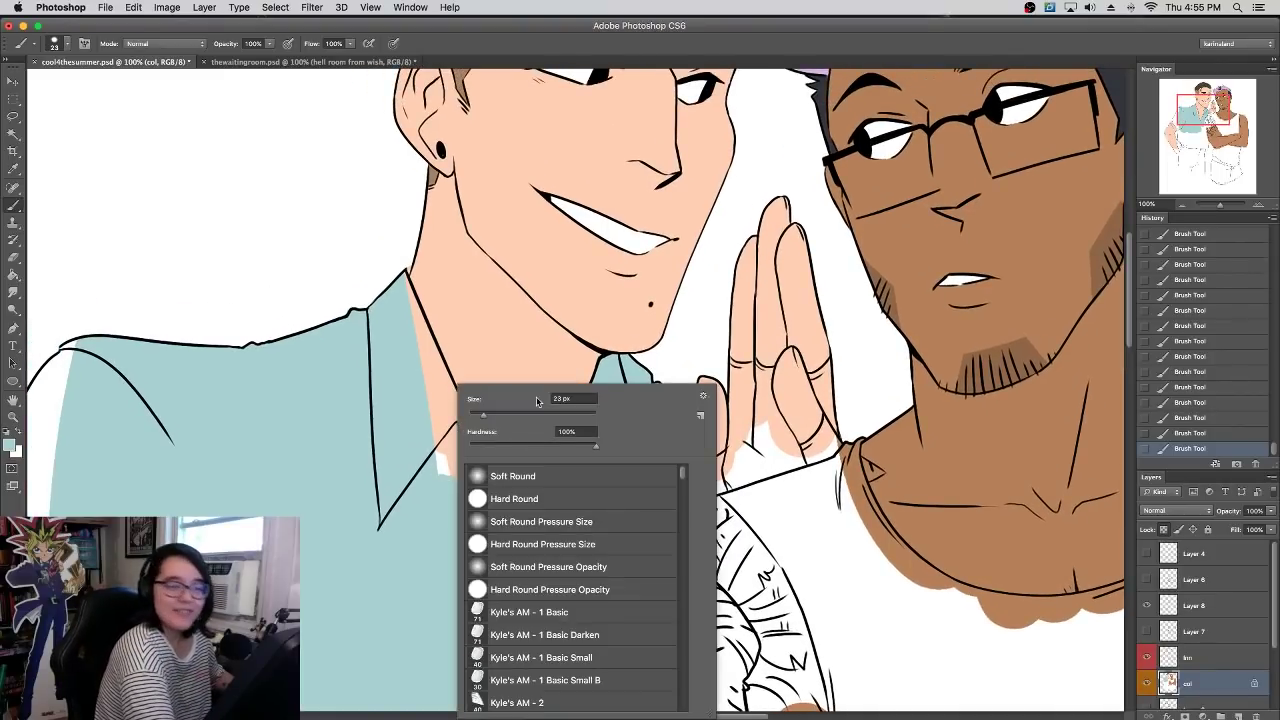
click(506, 415)
drag(404, 364, 426, 405)
key(super+z)
drag(457, 503, 435, 440)
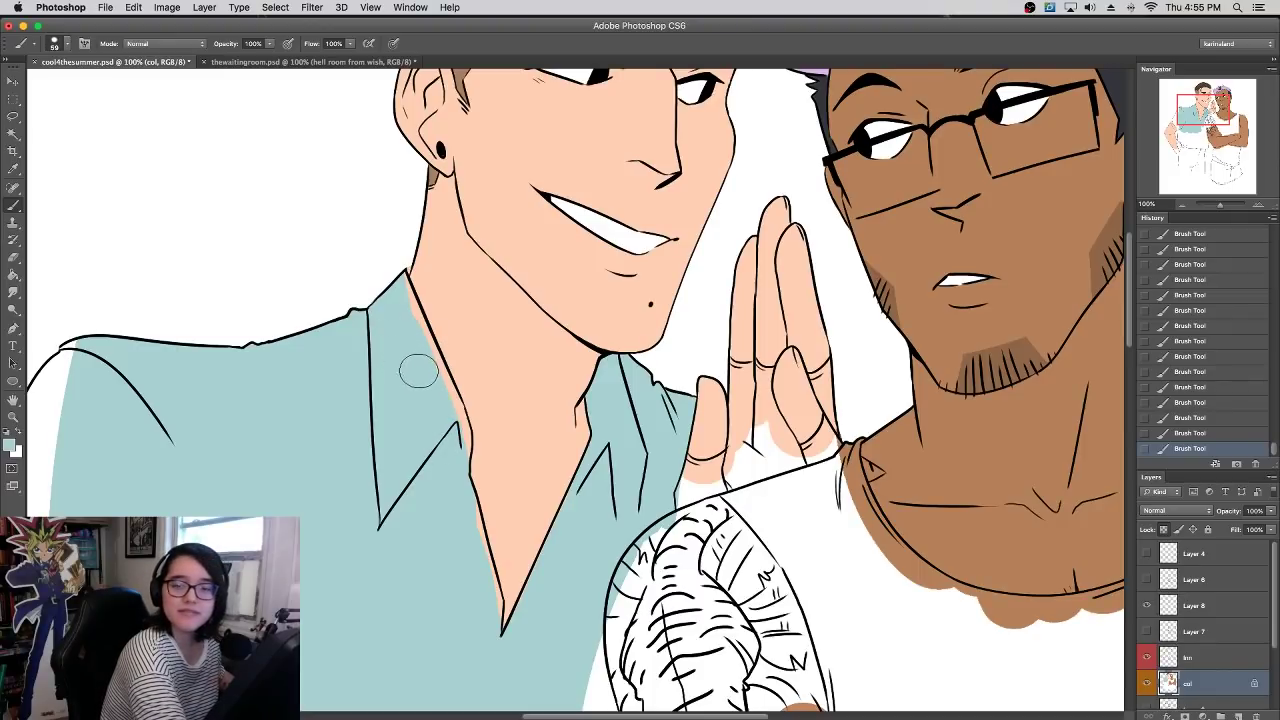
- Fill the outer part of the shirt's near sleeve with teal from the shoulder seam to the elbow folds
scroll(443, 537, down, 5)
scroll(443, 537, left, 6)
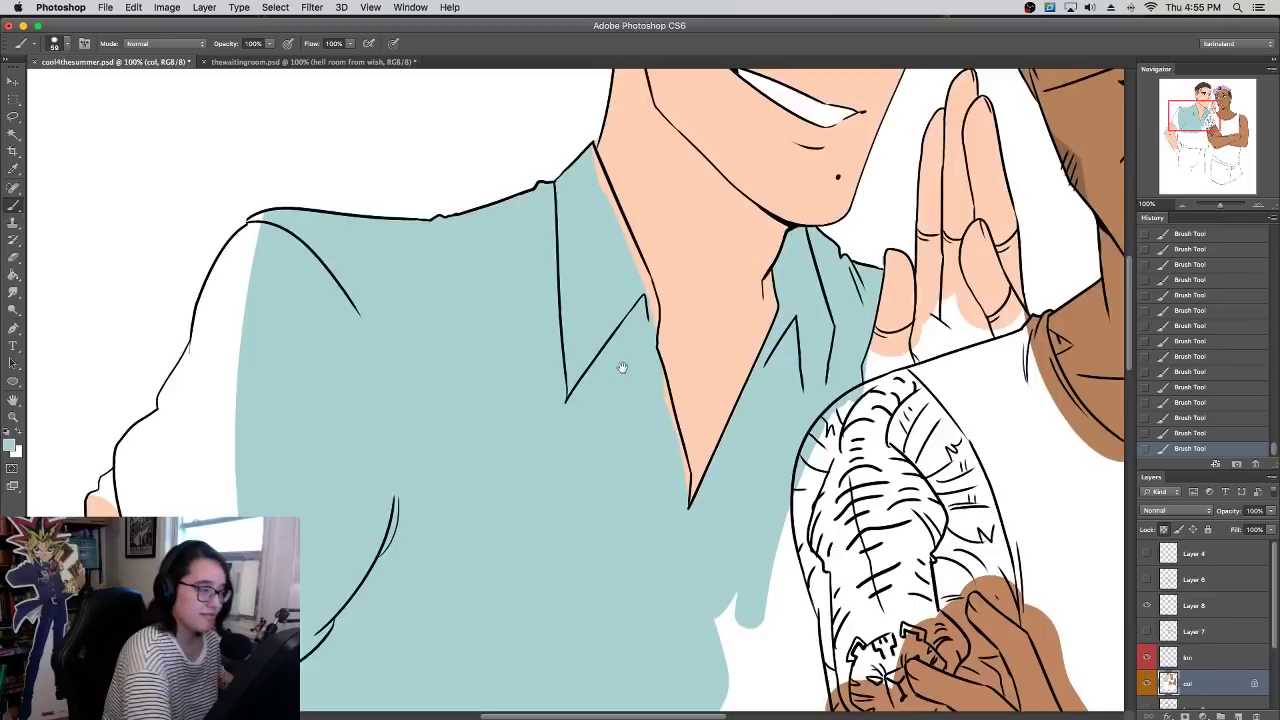
mouse_move(188, 525)
mouse_down()
mouse_move(137, 406)
mouse_move(107, 535)
mouse_up()
scroll(380, 375, up, 3)
scroll(380, 375, left, 2)
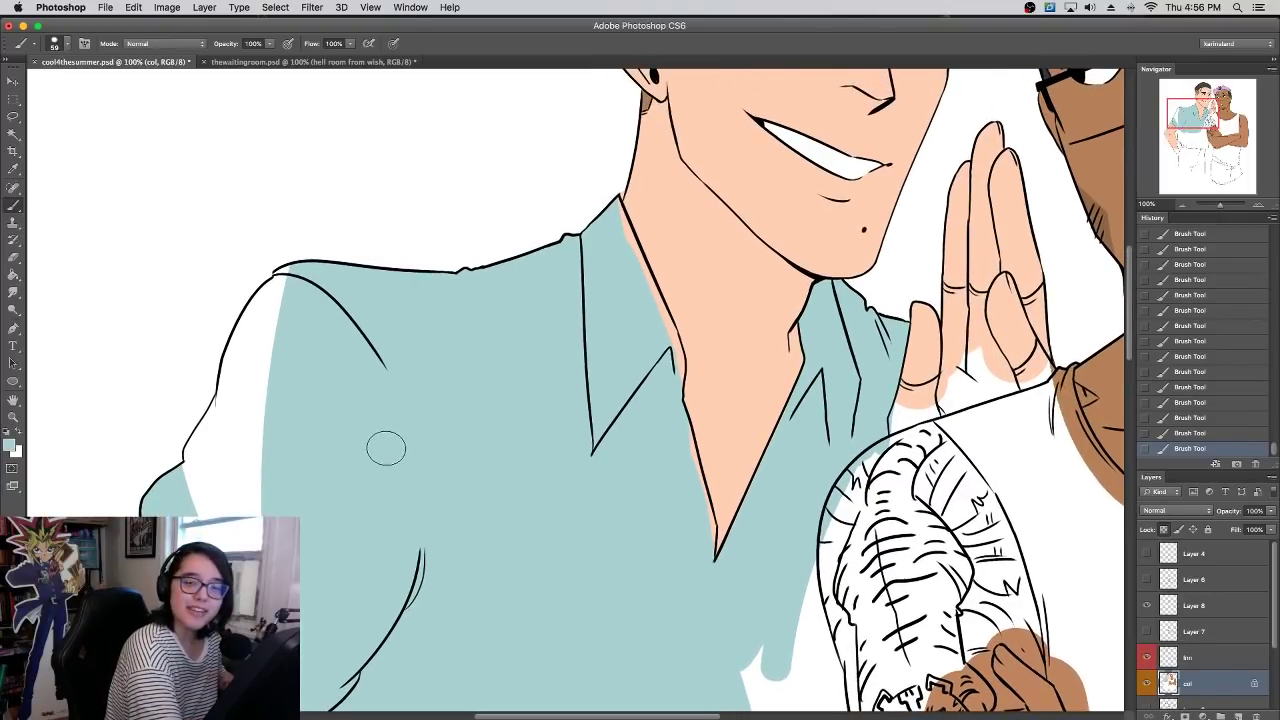
mouse_move(200, 468)
mouse_down()
mouse_move(230, 370)
mouse_move(293, 285)
mouse_move(200, 366)
mouse_up()
- Cover the skin-coloured sliver along the near collar and neckline edge with teal, using a 22 px brush
right_click(568, 430)
click(600, 417)
drag(616, 200, 668, 339)
drag(639, 272, 670, 338)
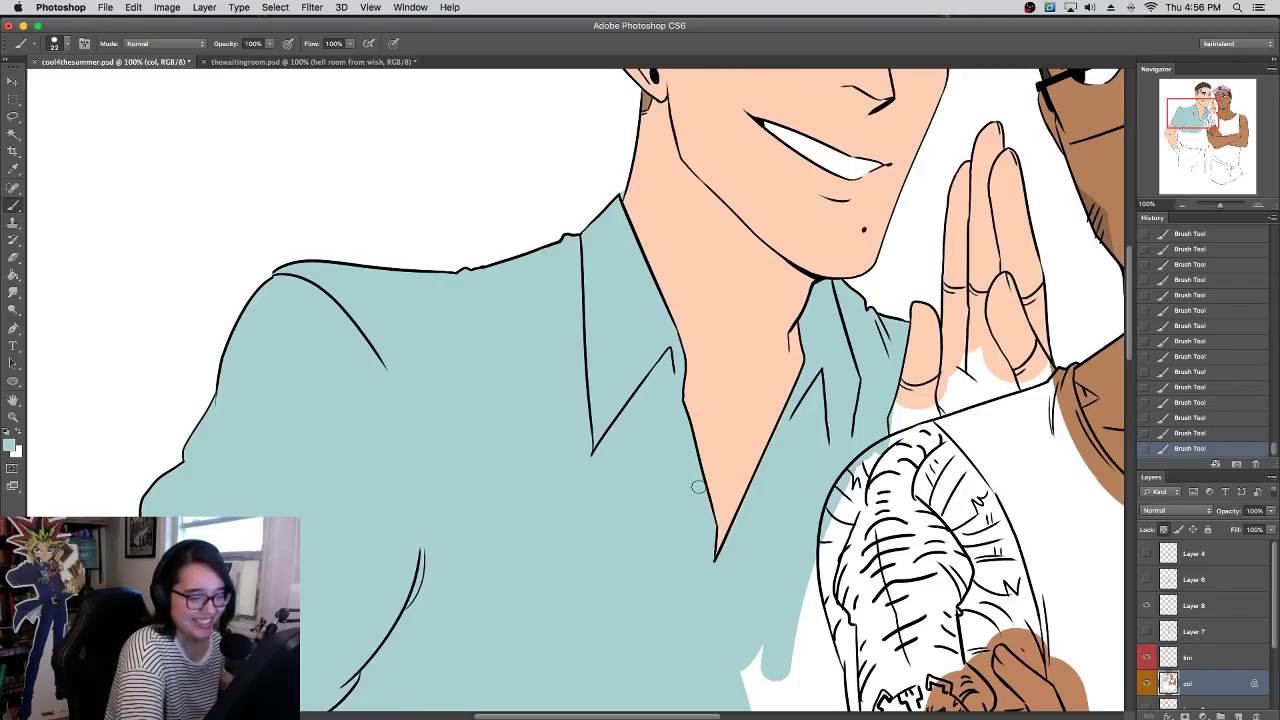
- Extend the teal fill over the sleeve's lower part and the middle of the torso with a 93 px brush
mouse_move(813, 504)
mouse_down()
mouse_move(653, 244)
mouse_move(610, 573)
mouse_up()
right_click(646, 386)
click(719, 407)
drag(597, 415, 550, 619)
mouse_move(591, 410)
mouse_down()
mouse_move(526, 692)
mouse_move(774, 320)
mouse_move(781, 350)
mouse_up()
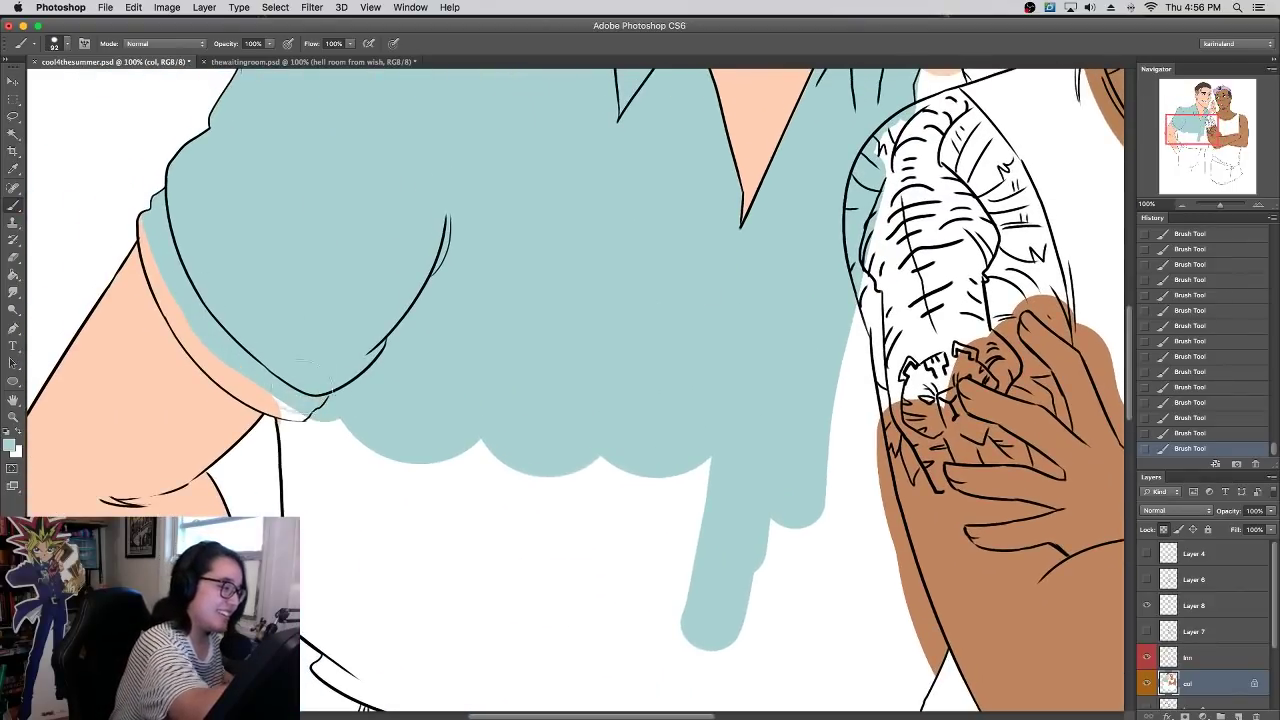
- Fill the sleeve cuff with teal up to its line against the bare arm, using a 33 px brush
right_click(279, 318)
click(281, 327)
click(160, 232)
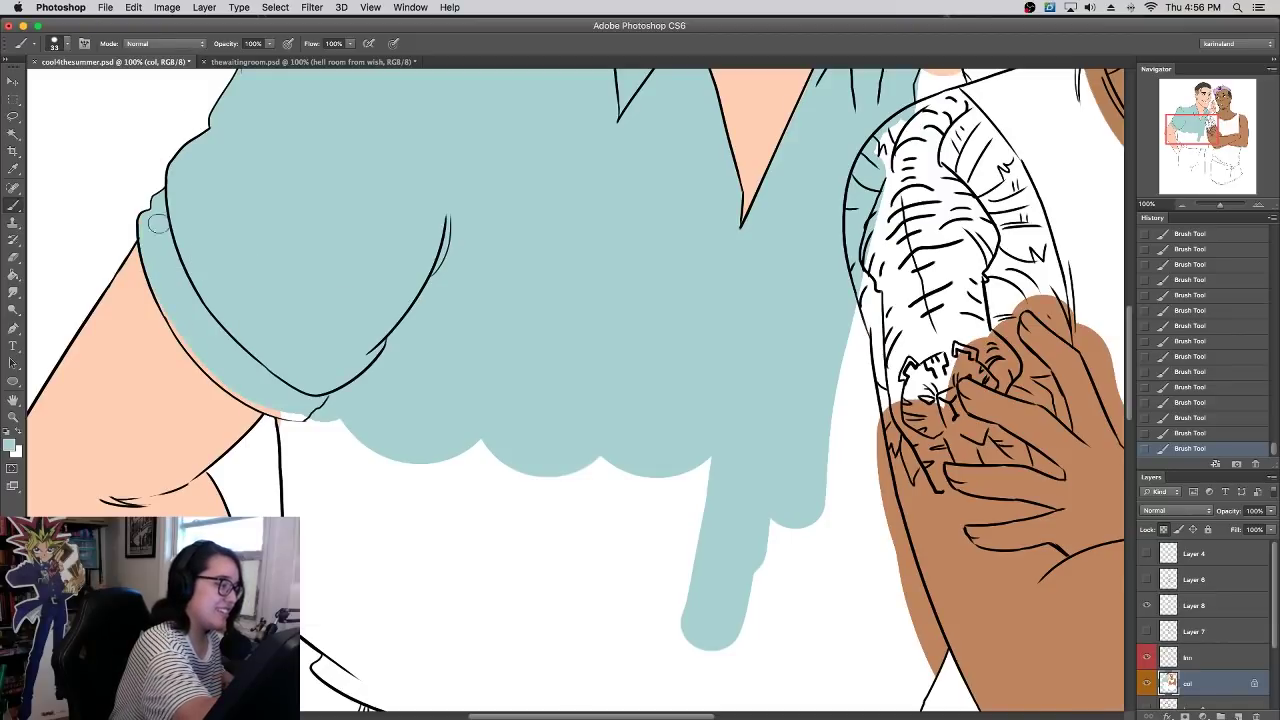
alt+click(136, 201)
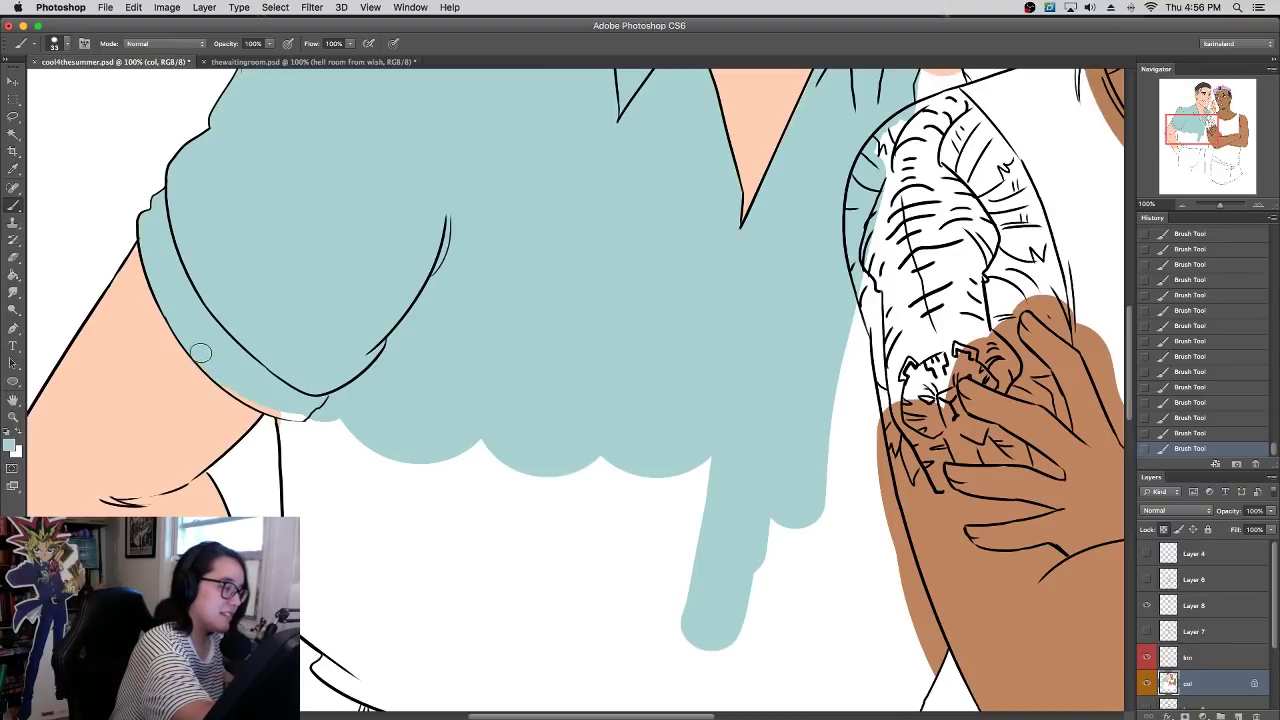
mouse_move(291, 412)
mouse_down()
mouse_move(314, 418)
mouse_move(397, 594)
mouse_move(503, 543)
mouse_move(375, 415)
mouse_up()
- Fill the remaining lower part of the shirt with teal down to the hem, using a larger brush
right_click(378, 449)
click(446, 412)
click(324, 418)
scroll(651, 306, down, 5)
mouse_move(523, 471)
mouse_down()
mouse_move(557, 551)
mouse_move(483, 497)
mouse_up()
mouse_move(440, 540)
mouse_down()
mouse_move(460, 560)
mouse_move(532, 506)
mouse_move(789, 609)
mouse_move(931, 591)
mouse_move(594, 300)
mouse_move(609, 380)
mouse_move(677, 557)
mouse_move(754, 467)
mouse_move(883, 586)
mouse_move(740, 377)
mouse_move(643, 560)
mouse_move(931, 535)
mouse_move(914, 380)
mouse_move(864, 196)
mouse_move(895, 256)
mouse_up()
mouse_move(874, 392)
mouse_down()
mouse_move(858, 408)
mouse_move(643, 466)
mouse_up()
drag(799, 365, 671, 343)
- Fill the shirt's edge against the other man's tattooed arm and elbow with teal, using a smaller brush
right_click(596, 465)
drag(667, 414, 635, 411)
click(543, 502)
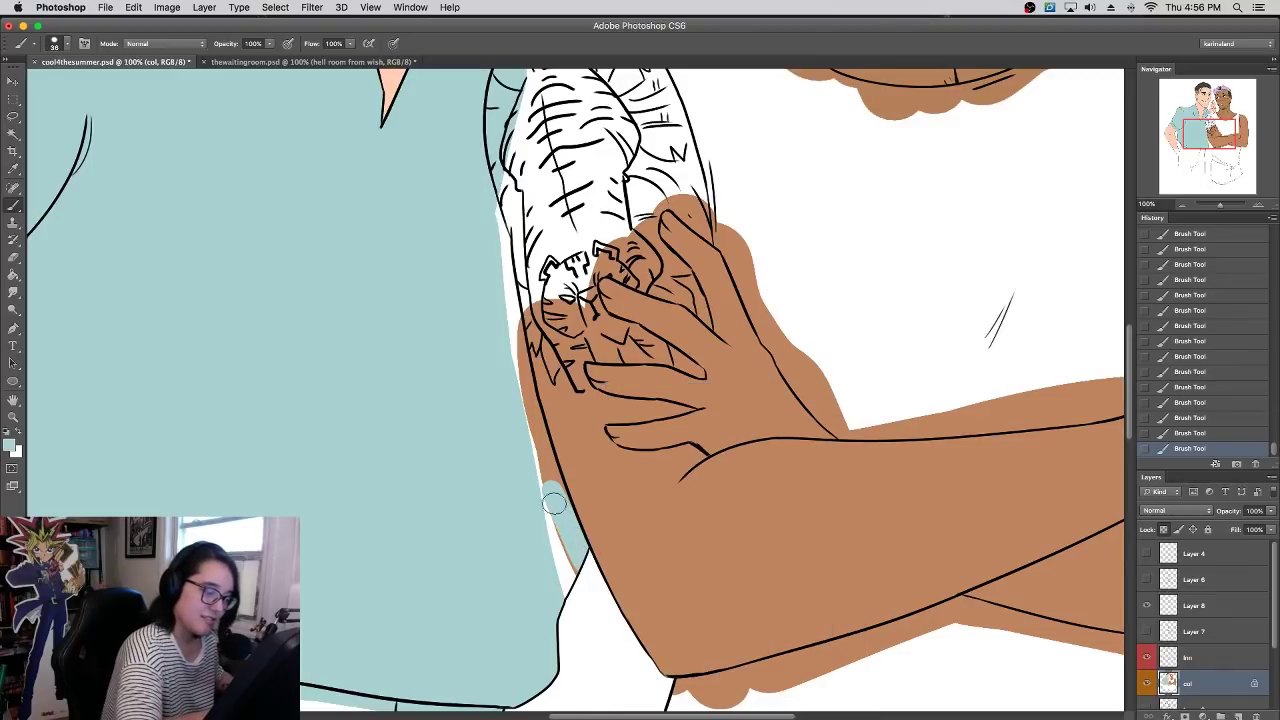
drag(562, 508, 508, 345)
drag(529, 423, 497, 268)
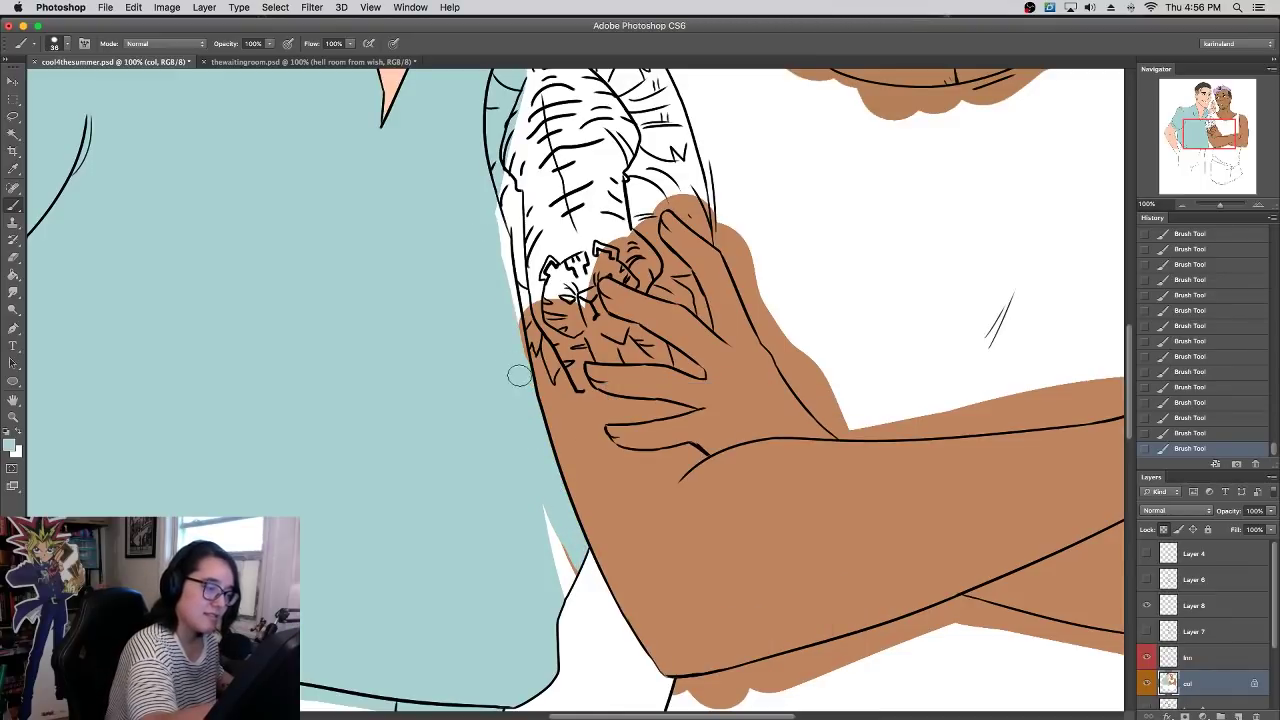
drag(520, 371, 499, 226)
drag(571, 582, 541, 518)
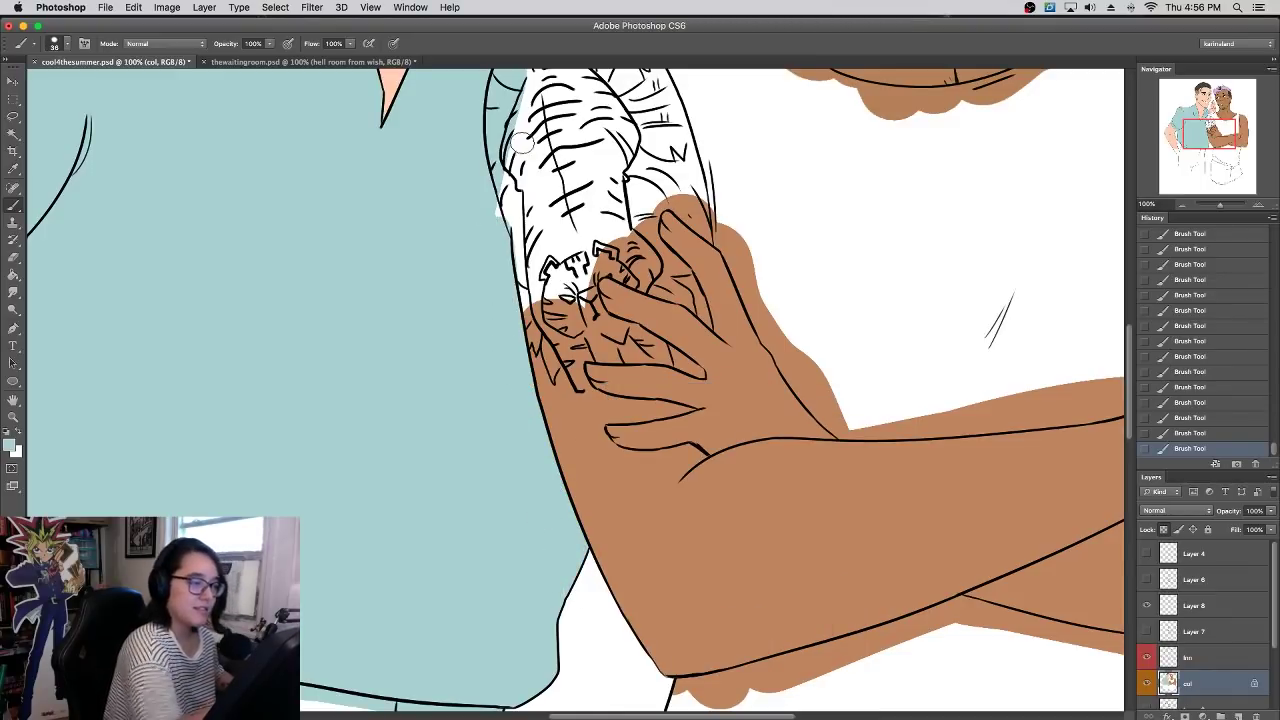
drag(490, 230, 494, 180)
- Try khaki brown #948863 on the palm of the raised hand's glove and undo the stroke
drag(799, 387, 654, 629)
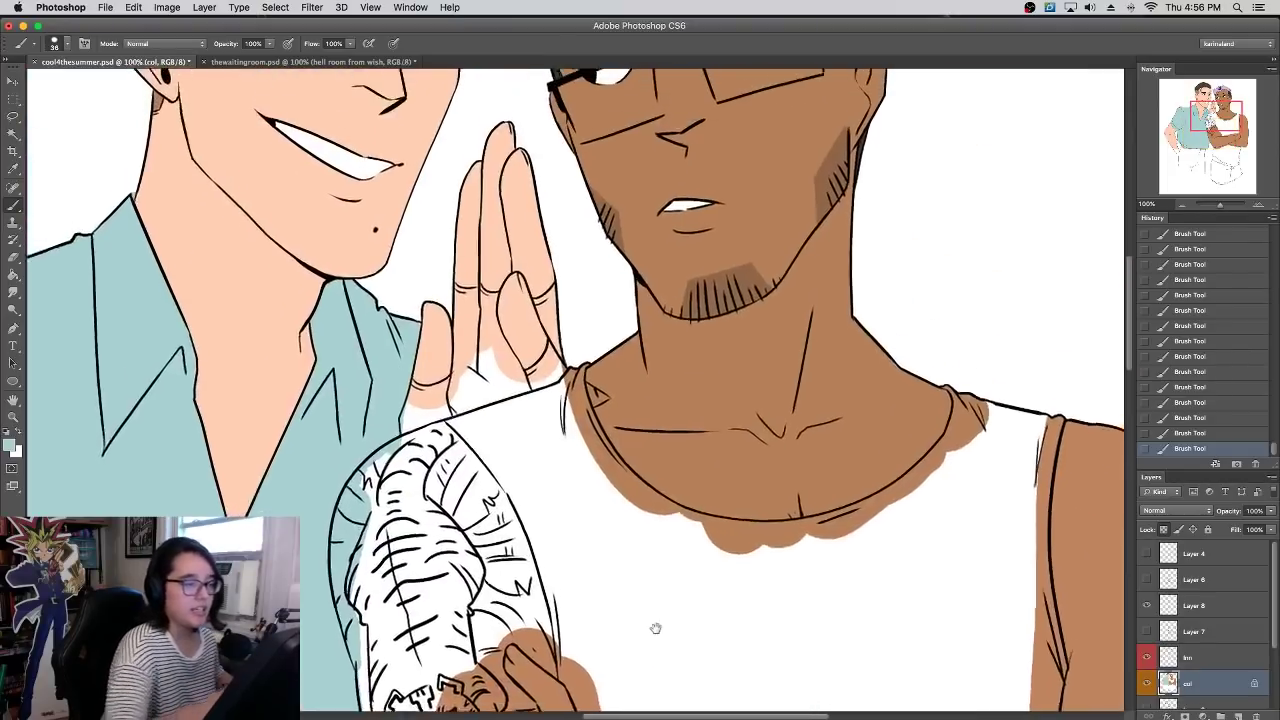
drag(668, 262, 737, 406)
click(12, 444)
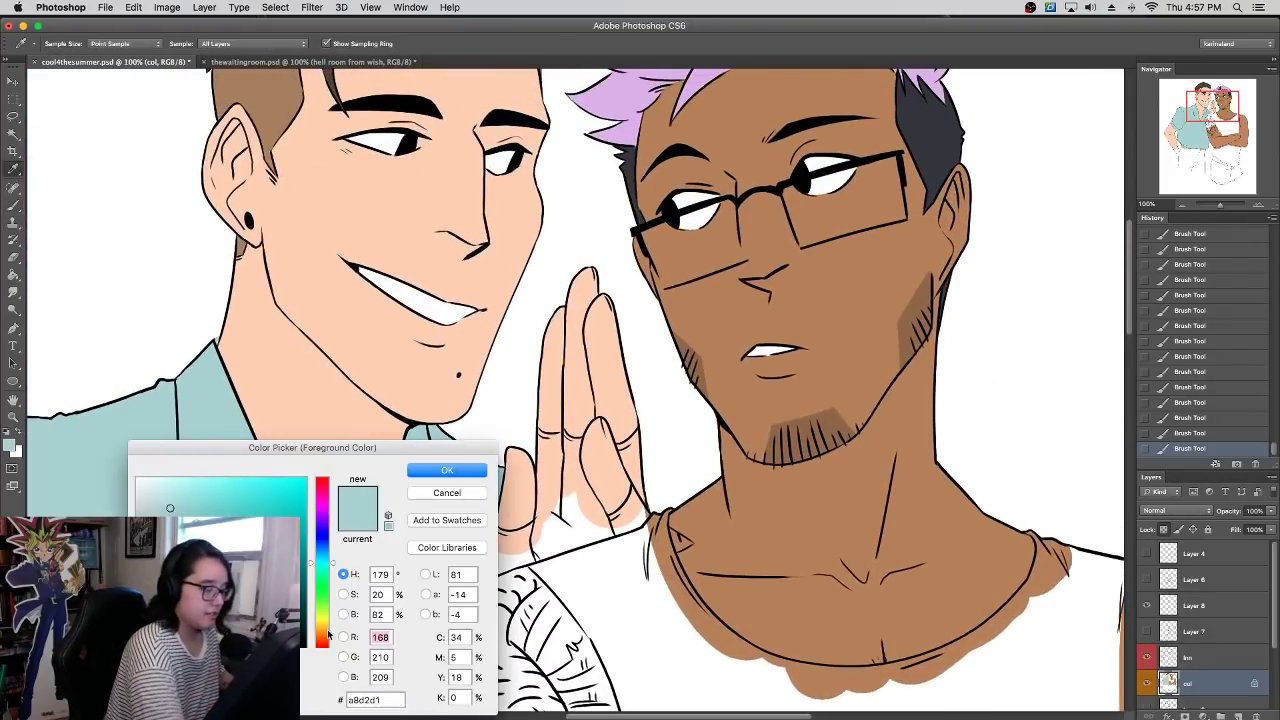
click(324, 634)
click(197, 544)
click(200, 533)
click(216, 523)
click(321, 626)
click(192, 549)
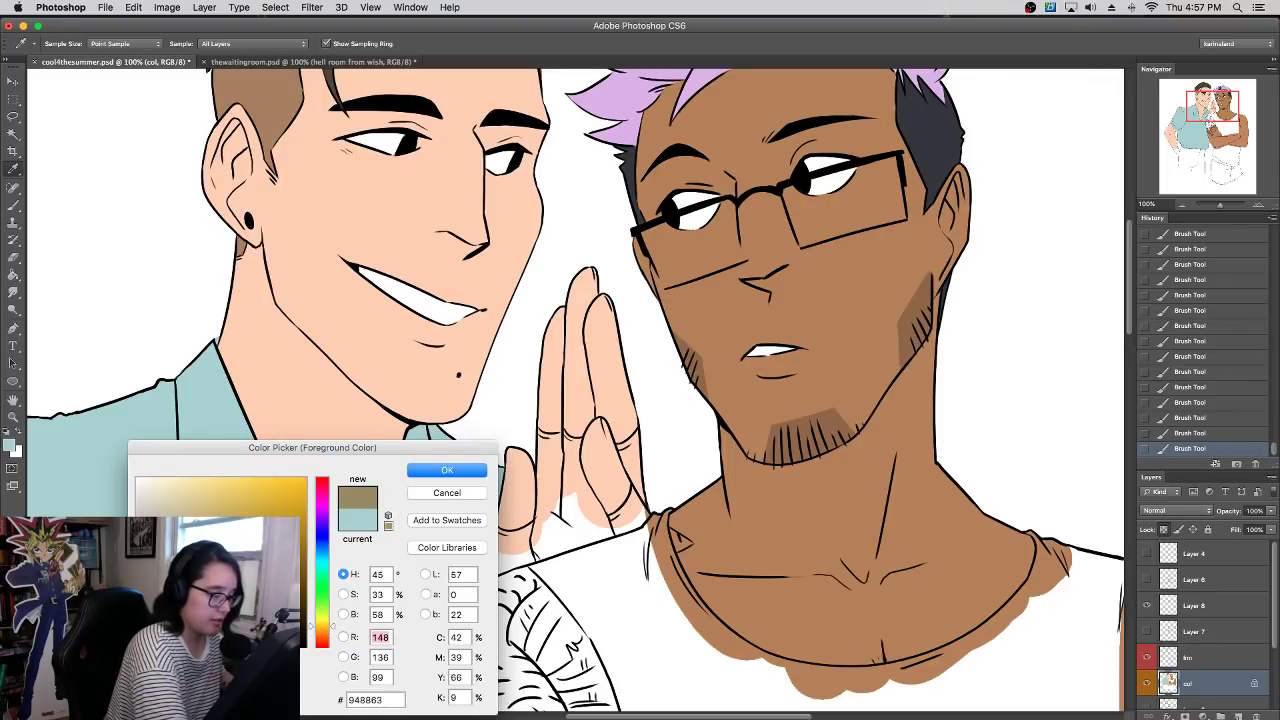
click(420, 476)
key(b)
mouse_move(545, 470)
mouse_down()
mouse_move(560, 545)
mouse_move(590, 470)
mouse_move(584, 521)
mouse_up()
key(super+z)
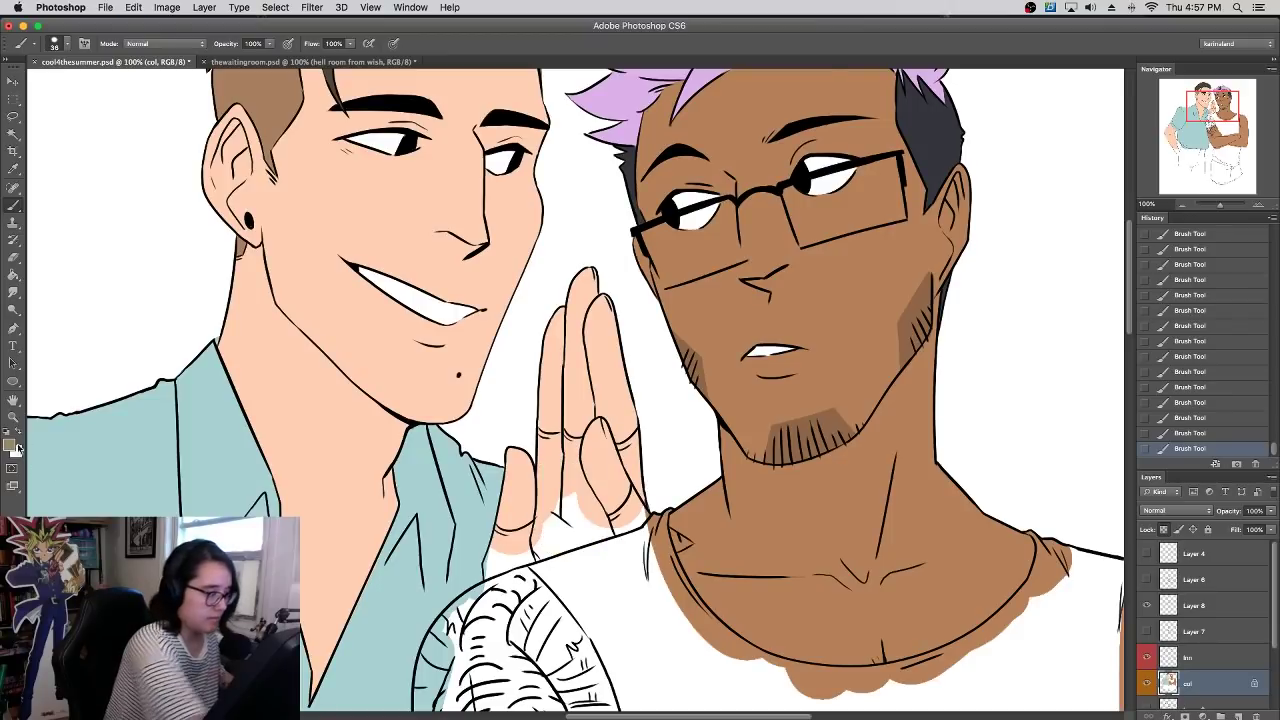
- Try the lighter khaki #a1946e on the palm of the raised hand's glove
key(i)
click(11, 446)
click(447, 470)
key(b)
mouse_move(545, 460)
mouse_down()
mouse_move(547, 510)
mouse_move(560, 478)
mouse_move(581, 536)
mouse_move(581, 508)
mouse_move(610, 548)
mouse_move(583, 528)
mouse_up()
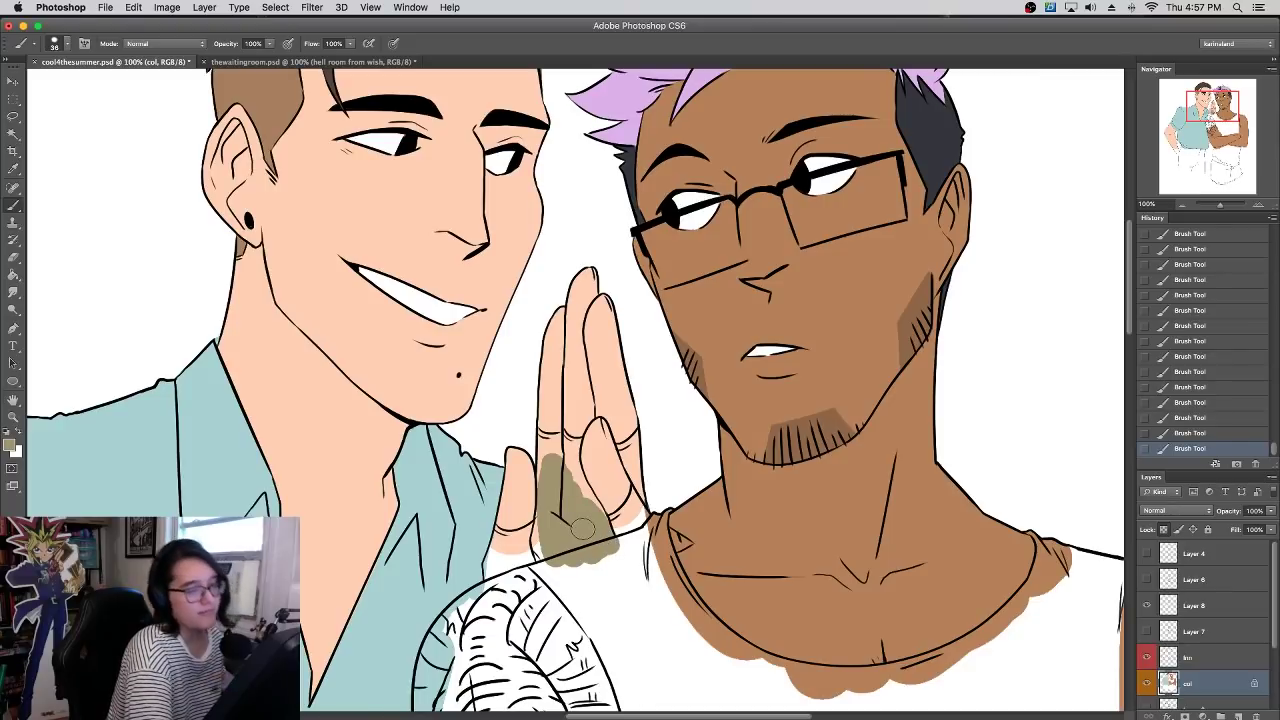
- Change the foreground colour to #9f8e64 and fill the fingerless glove over the palm, the thumb's base and the outer finger's base
key(i)
click(11, 446)
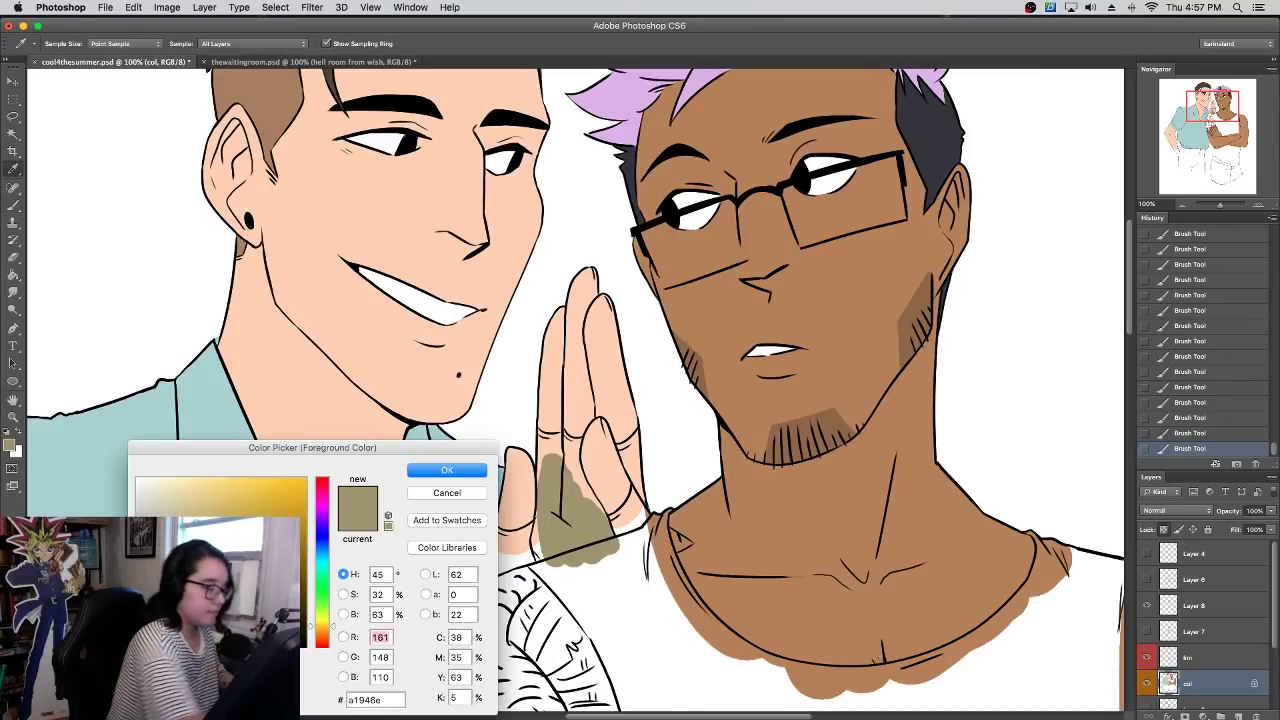
drag(190, 540, 199, 542)
drag(326, 628, 326, 631)
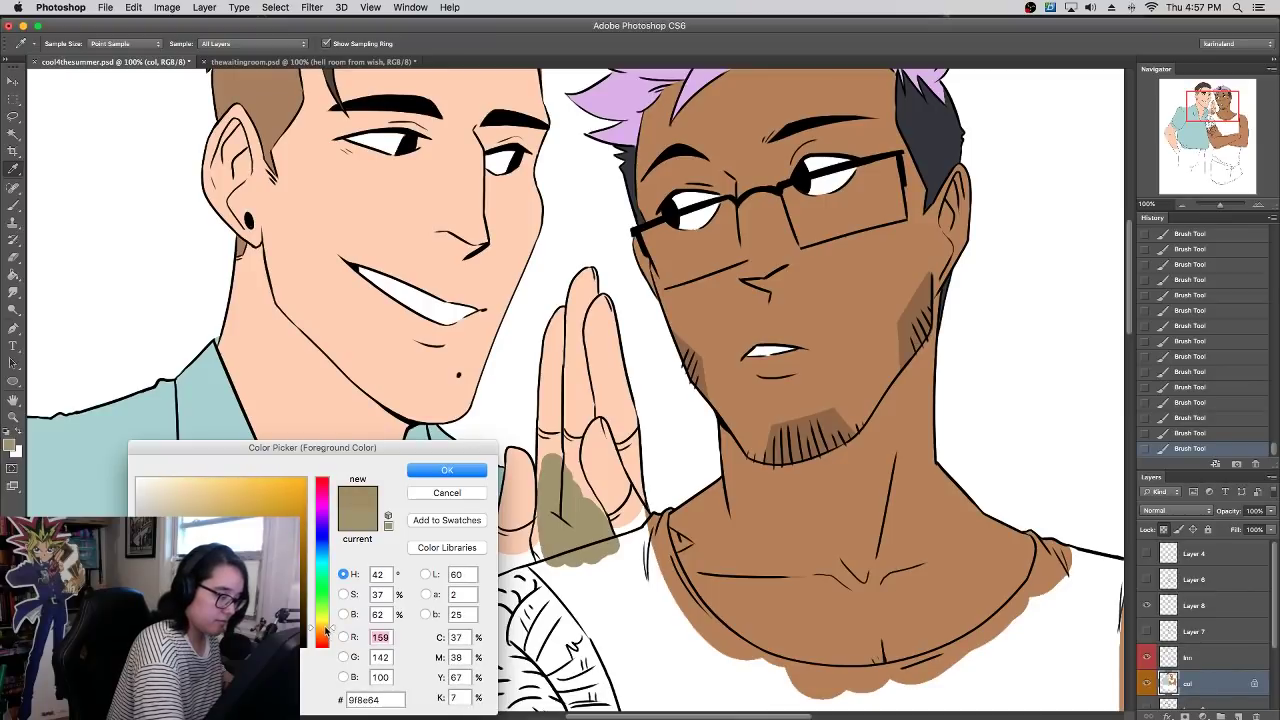
click(484, 470)
key(b)
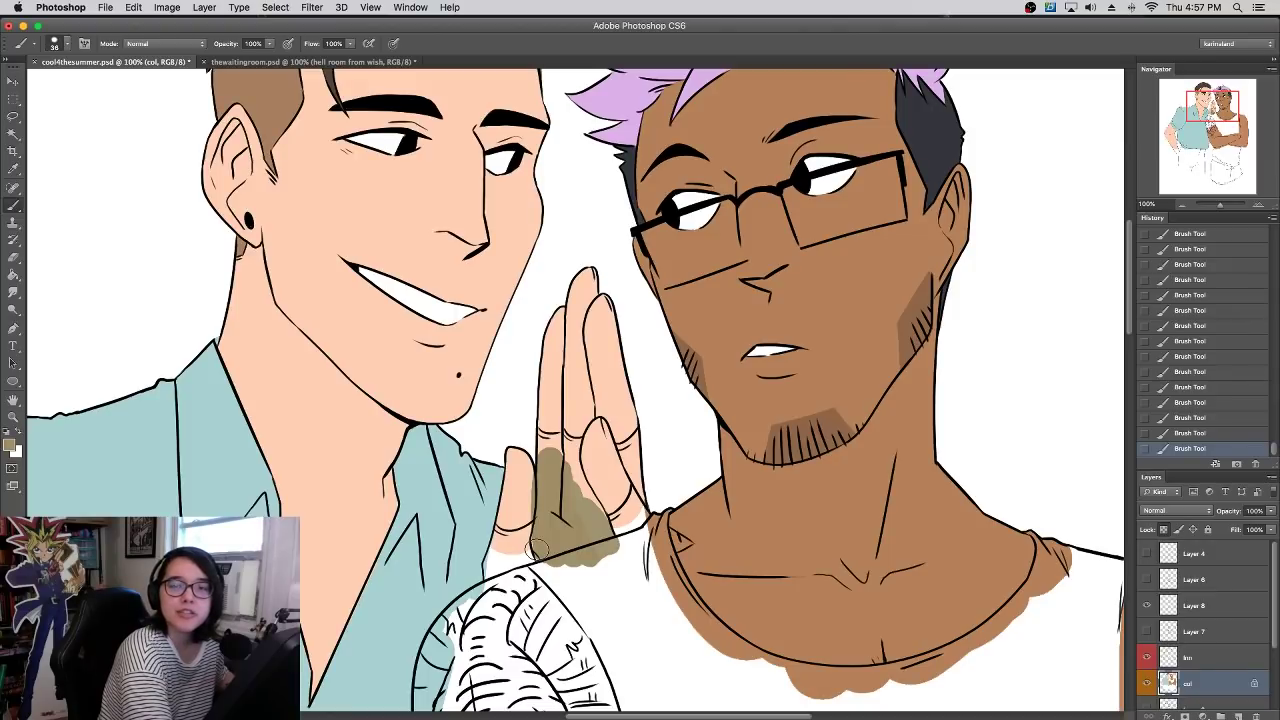
mouse_move(537, 548)
mouse_down()
mouse_move(528, 565)
mouse_move(495, 570)
mouse_move(537, 545)
mouse_move(550, 511)
mouse_move(620, 528)
mouse_move(566, 486)
mouse_move(544, 440)
mouse_move(582, 440)
mouse_up()
drag(648, 472, 652, 437)
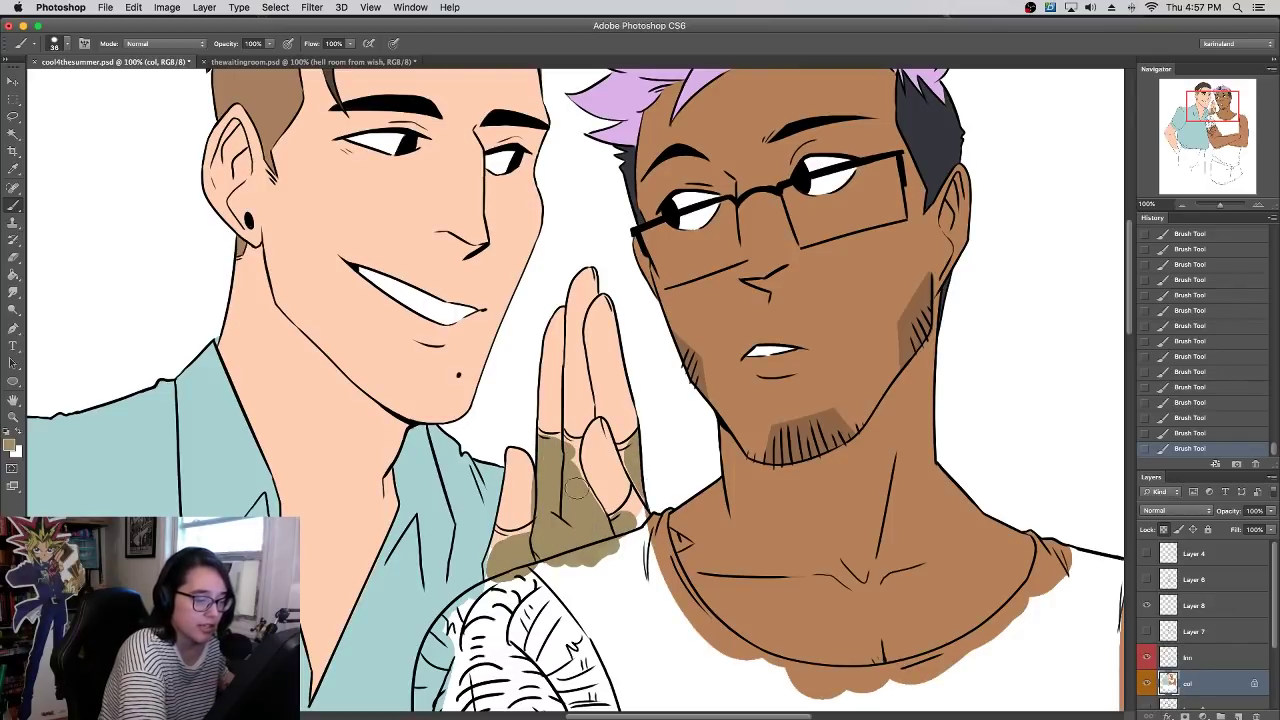
alt+click(512, 508)
alt+click(548, 481)
drag(616, 525, 630, 516)
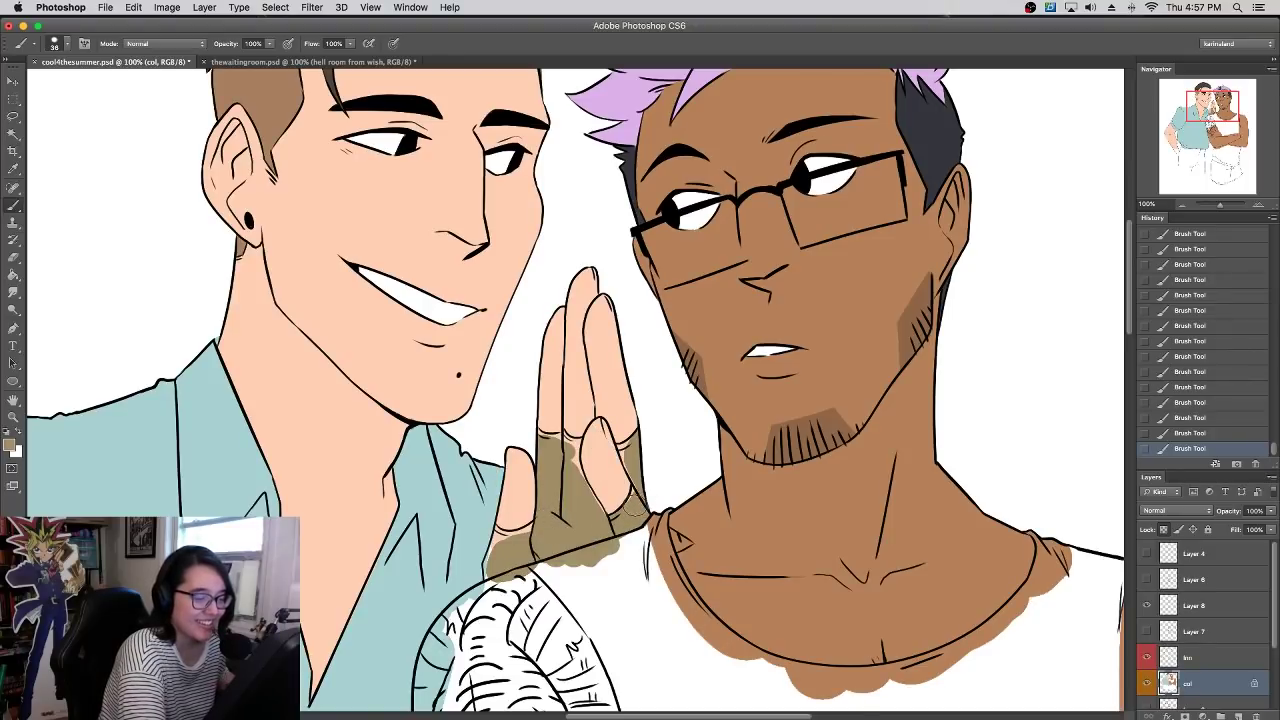
- Fill the glove's leftover gaps around the bent finger and along the finger hems with khaki, using a 23 px brush
right_click(634, 455)
drag(667, 420, 662, 418)
click(628, 452)
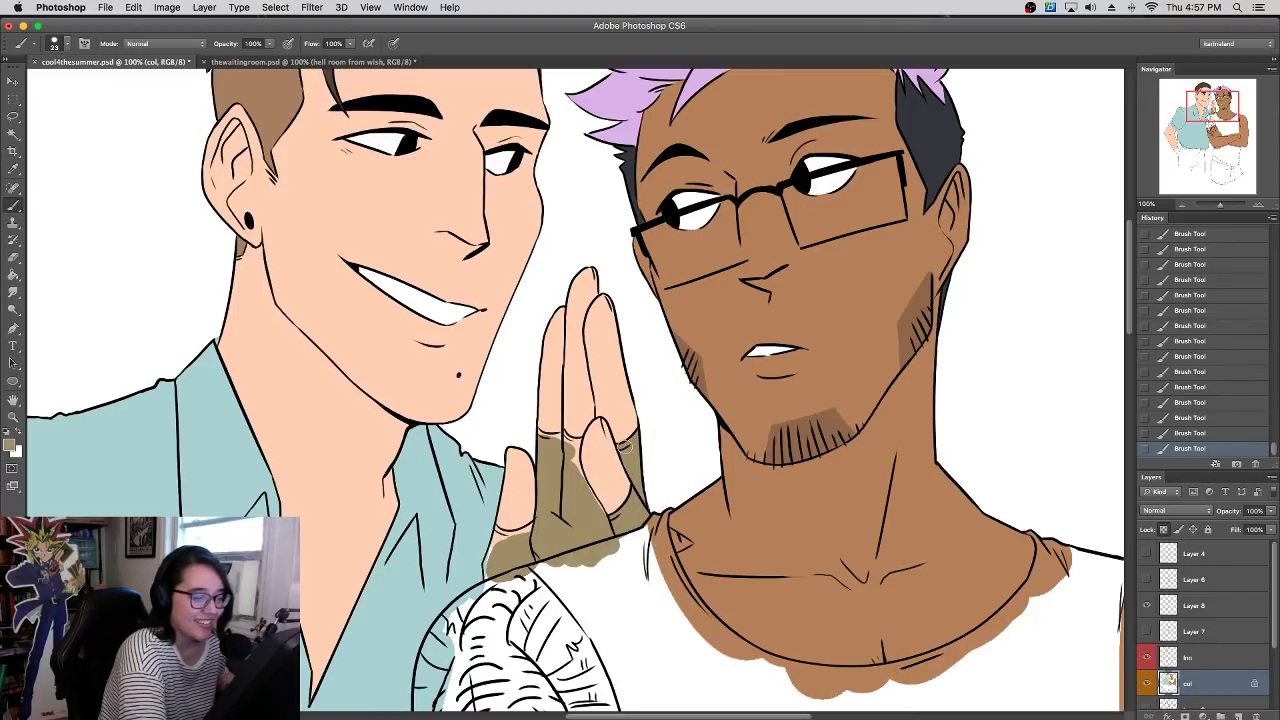
drag(603, 519, 571, 452)
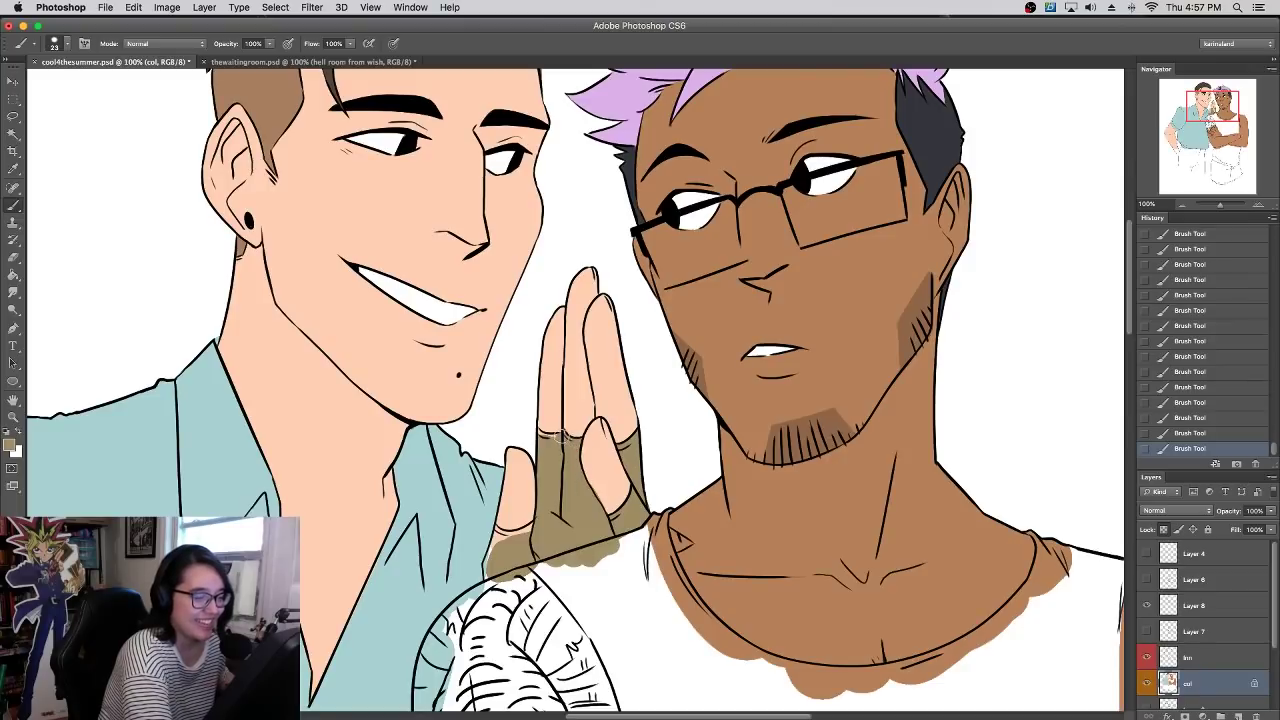
alt+click(582, 447)
alt+click(568, 460)
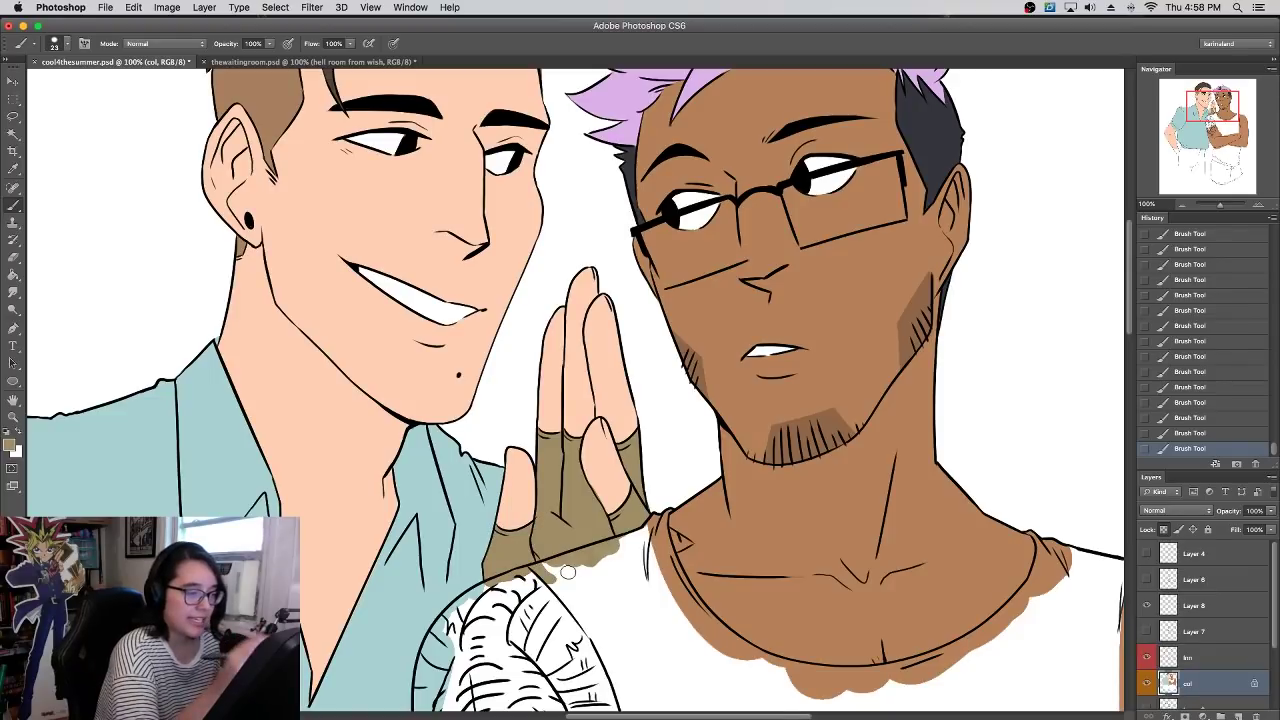
- Zoom out to 66.67% and look over both men's heads, the raised glove and the uncoloured tattooed shoulder
drag(812, 476, 787, 395)
drag(920, 334, 768, 583)
drag(849, 356, 991, 321)
click(1181, 205)
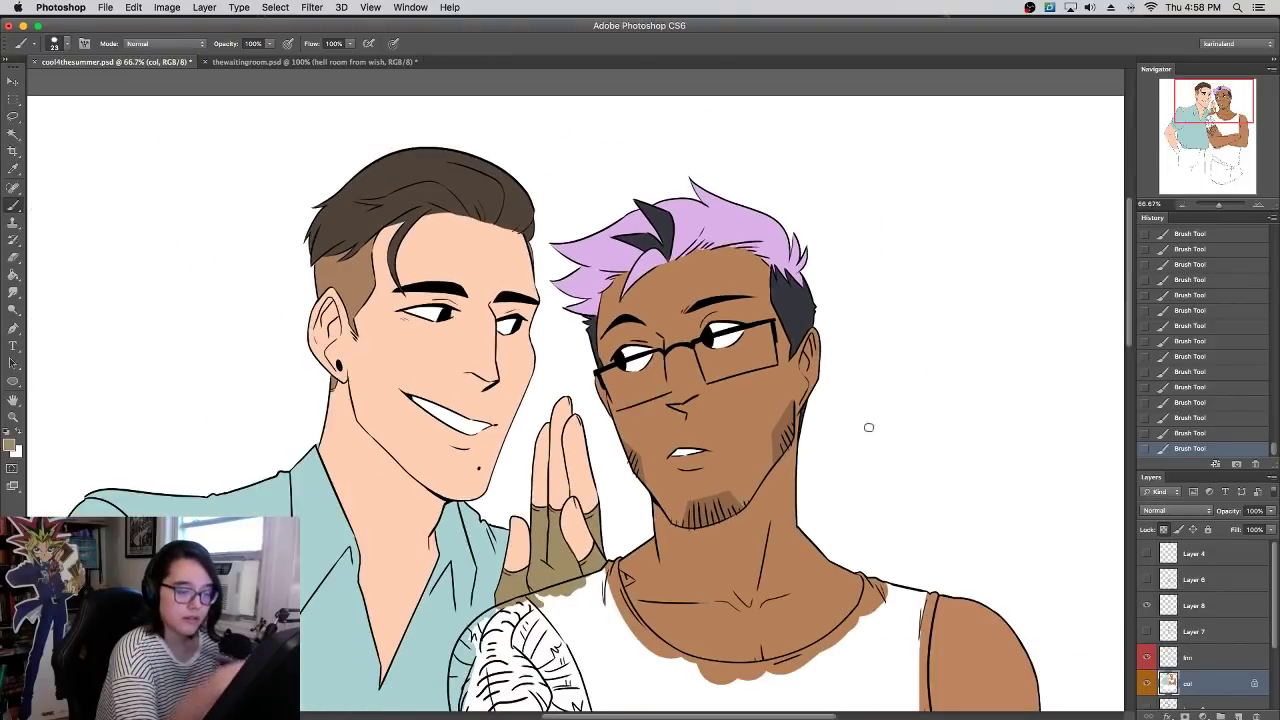
drag(872, 427, 916, 176)
scroll(916, 176, up, 5)
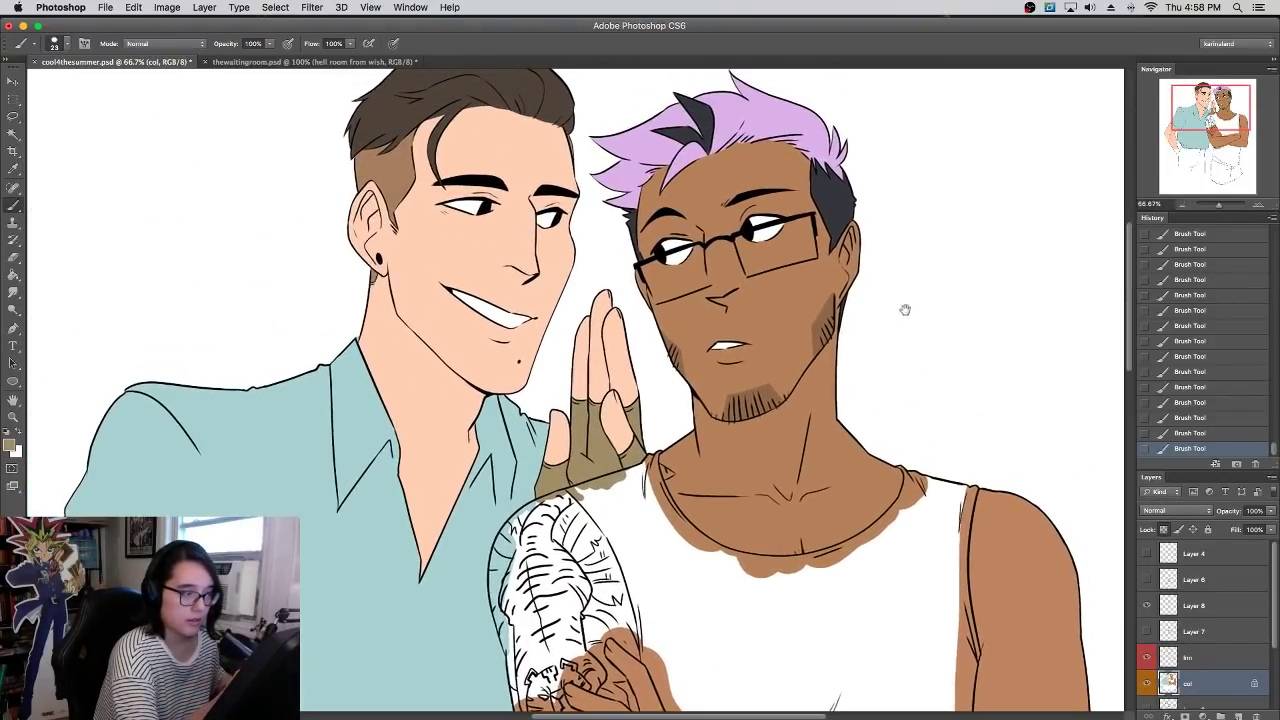
drag(874, 418, 852, 508)
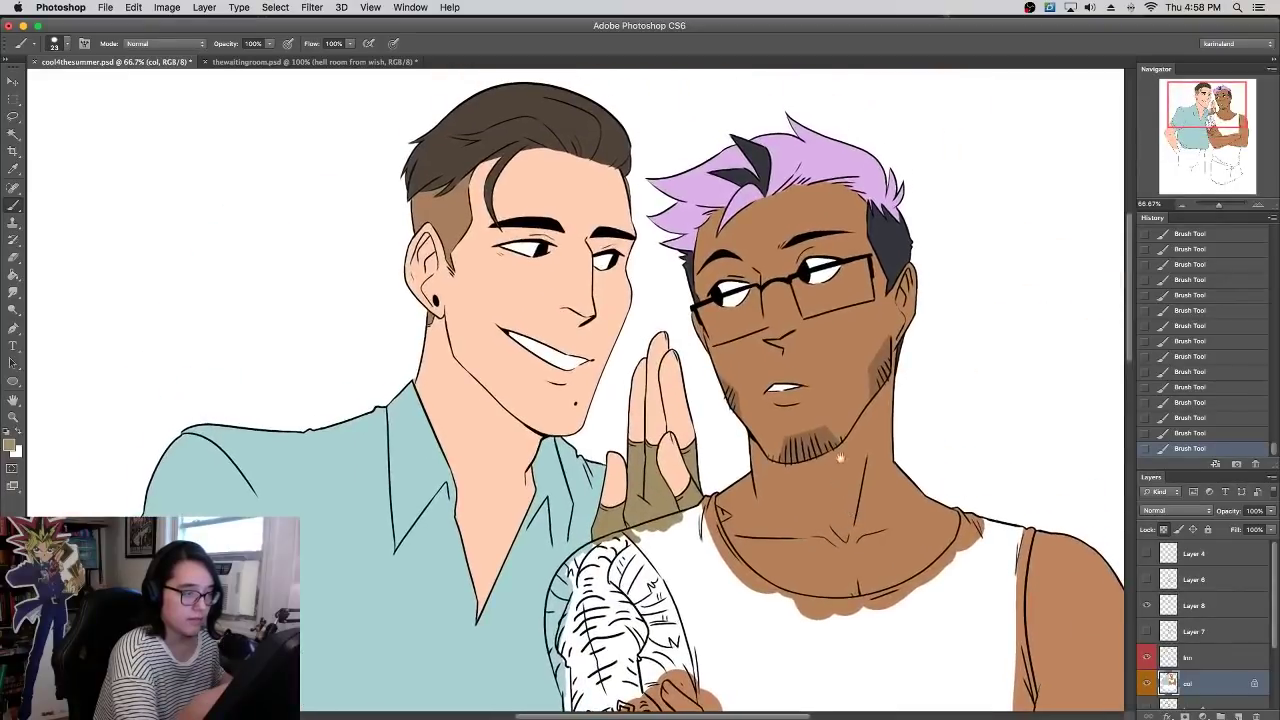
drag(852, 378, 858, 446)
scroll(858, 446, down, 2)
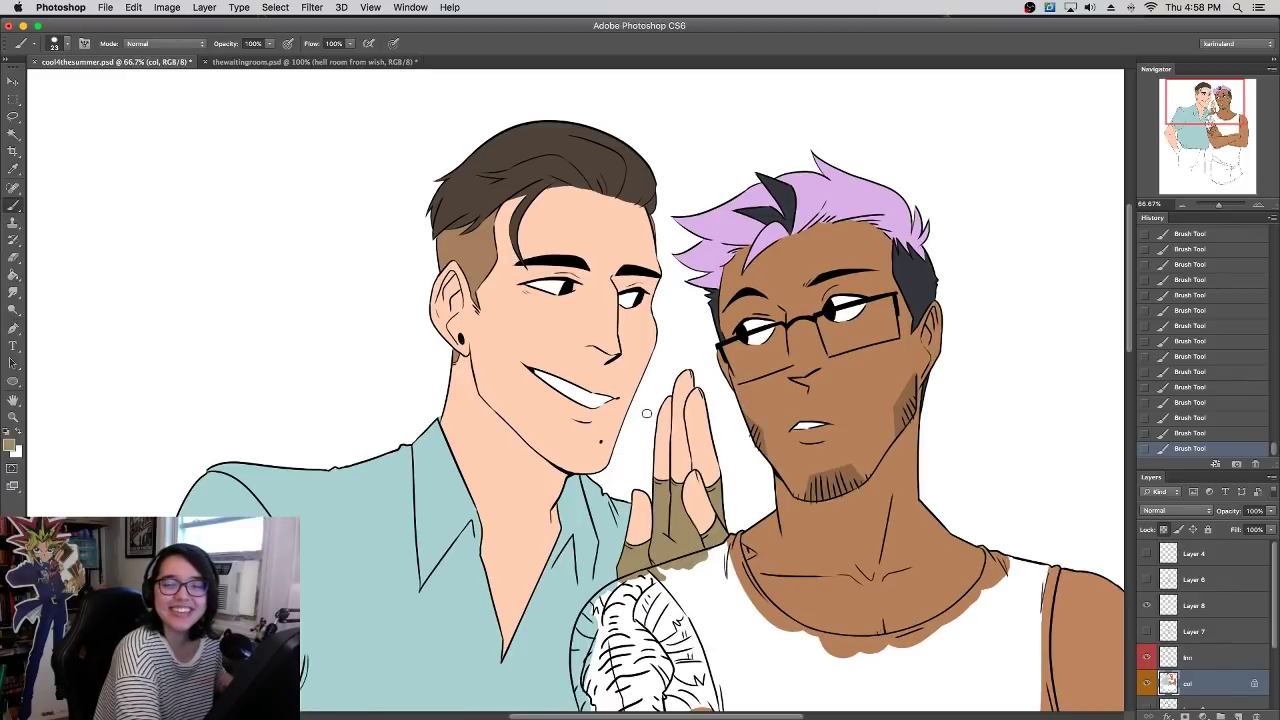
scroll(757, 377, down, 2)
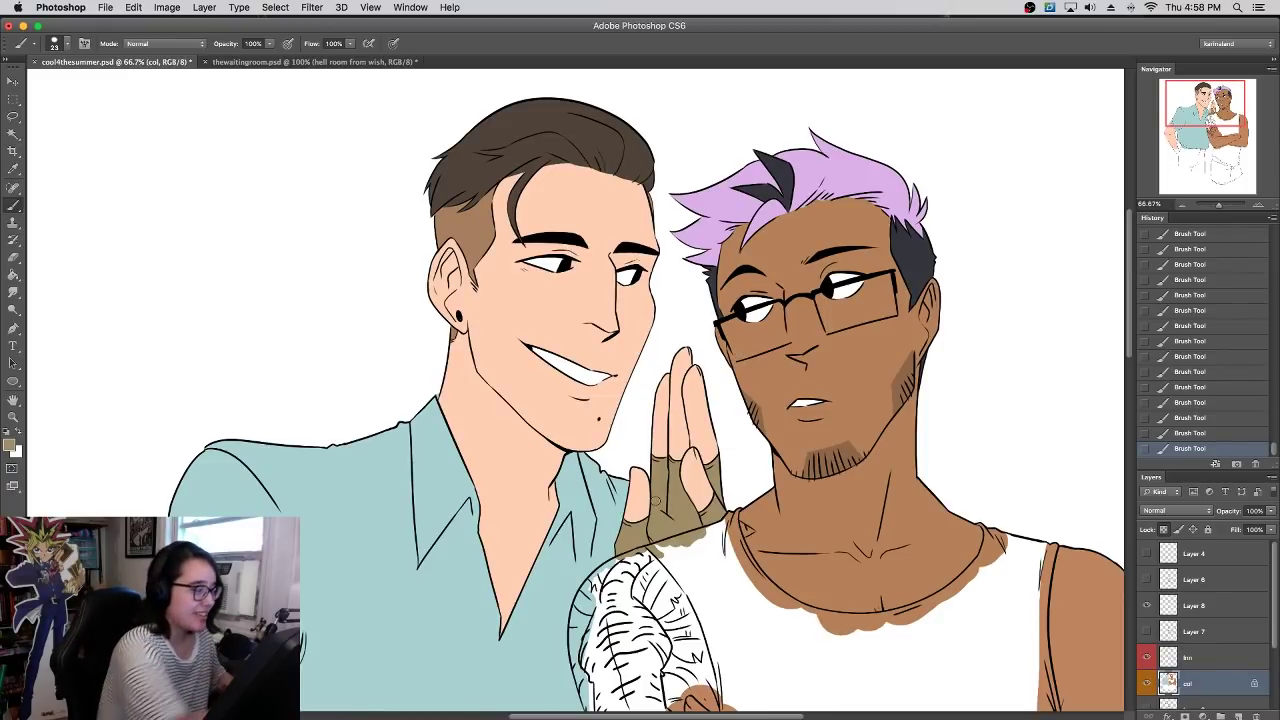
- Change the foreground colour to blue #6987a6 and paint the inner side of the spiky tattoo on the crossed-arm man's shoulder
click(10, 445)
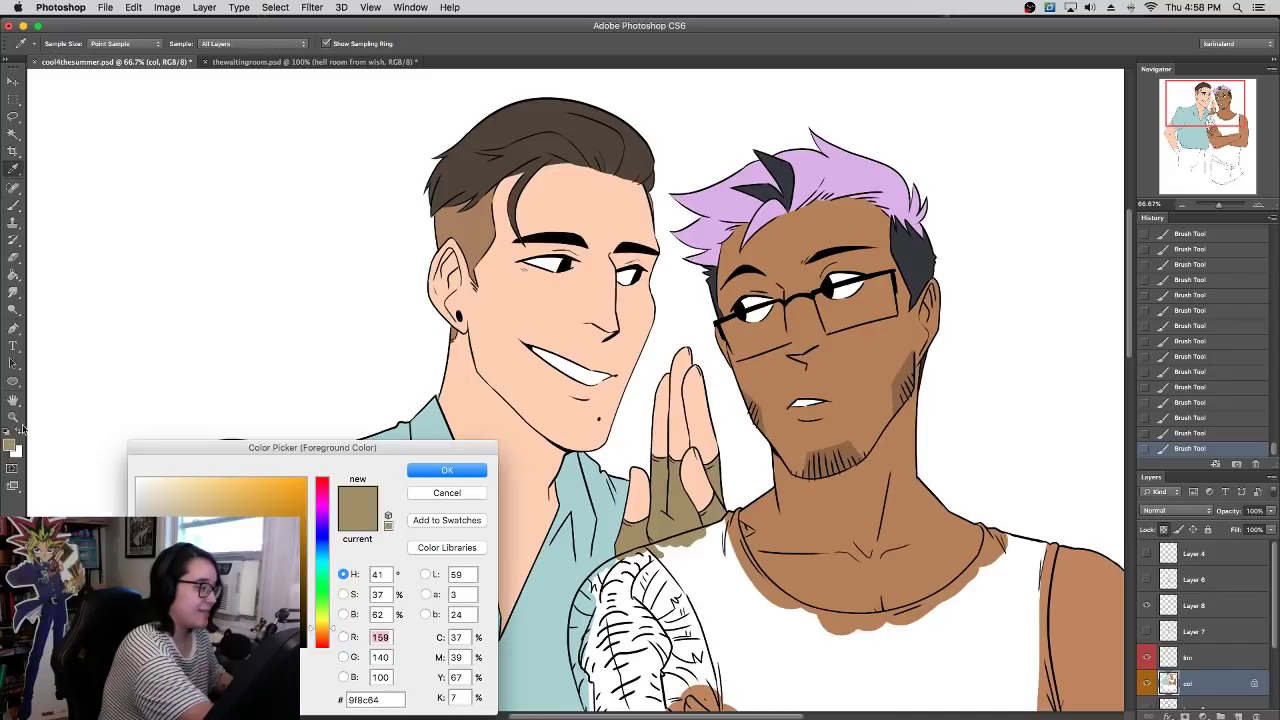
click(322, 557)
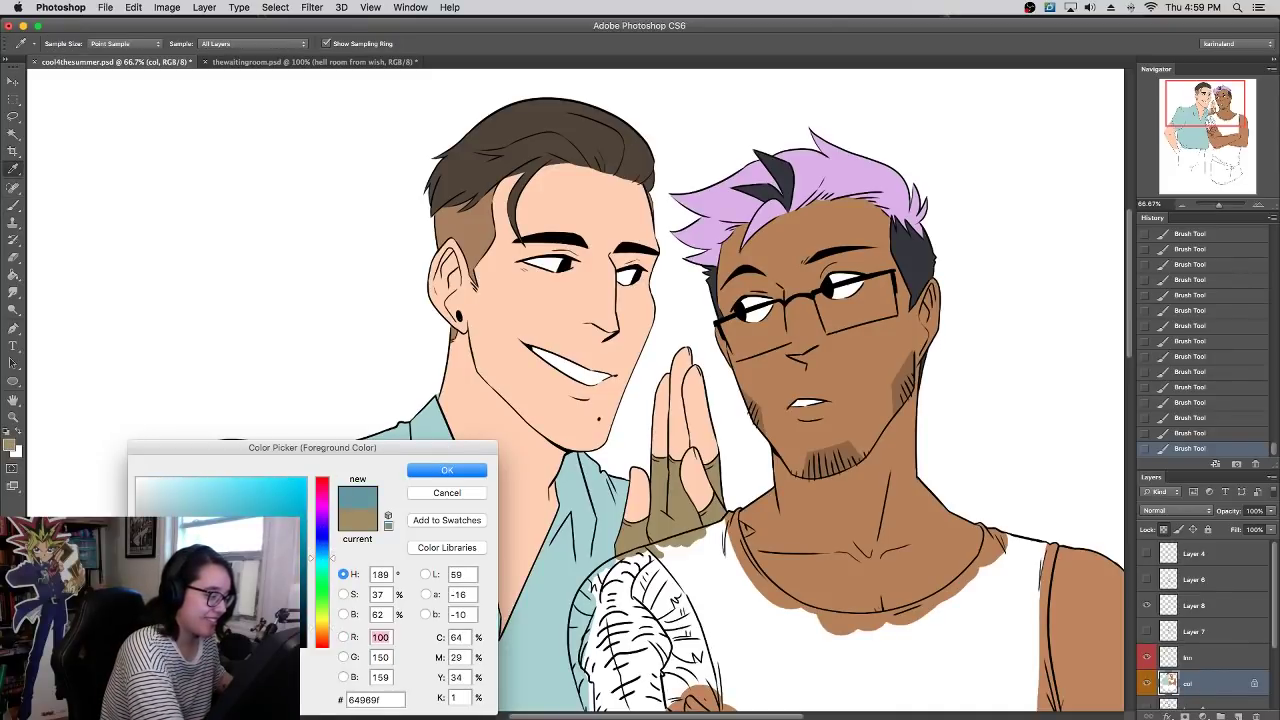
click(198, 554)
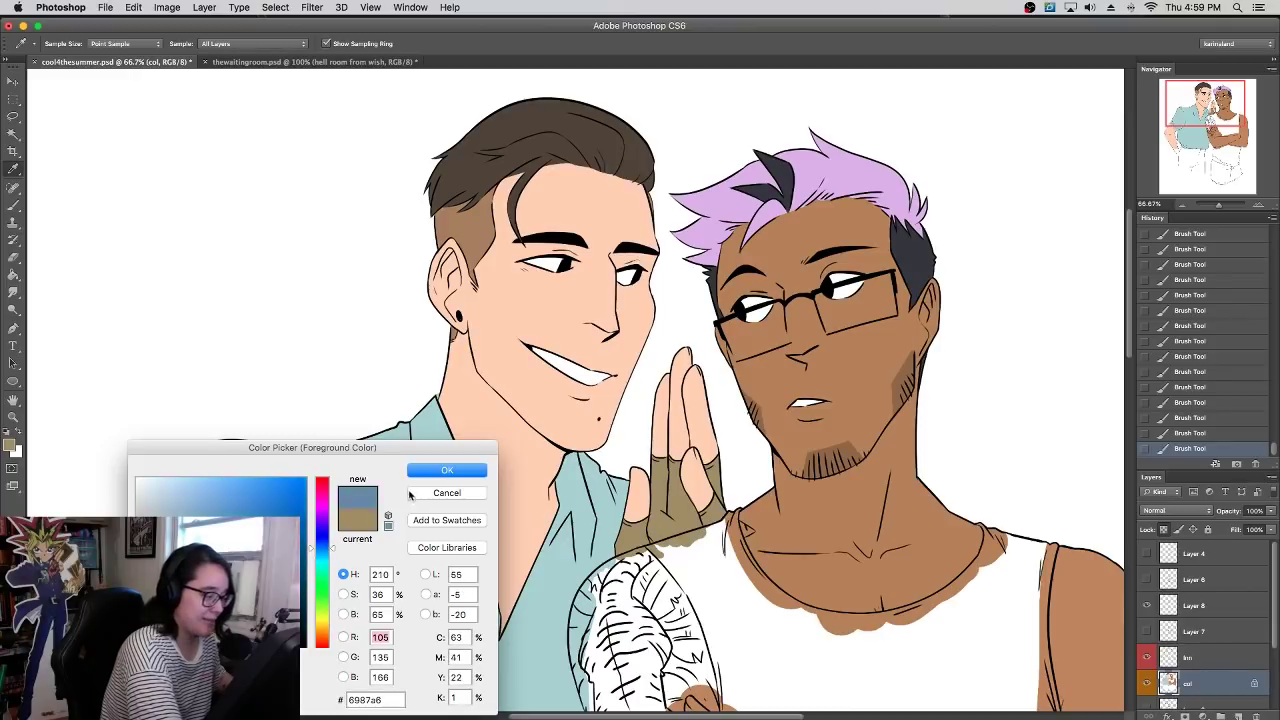
click(447, 470)
mouse_move(650, 586)
mouse_down()
mouse_move(672, 642)
mouse_move(664, 592)
mouse_move(694, 640)
mouse_move(707, 637)
mouse_up()
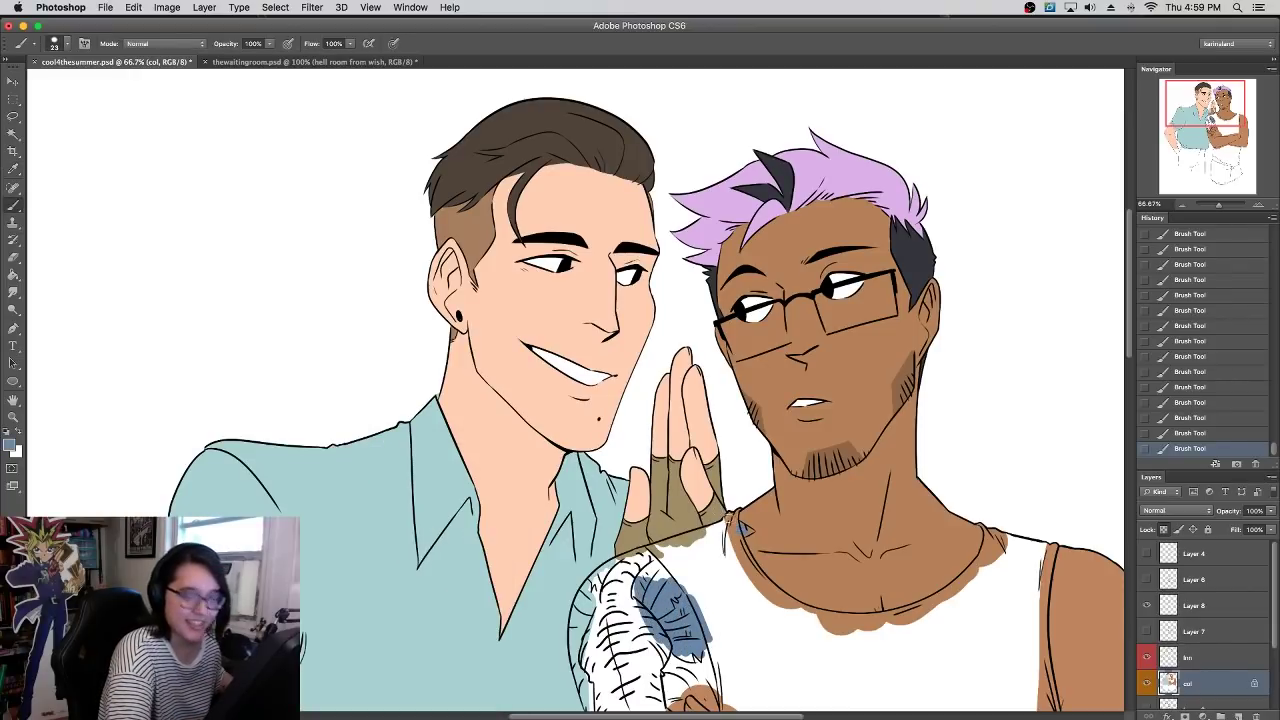
- Fill the rest of the shoulder tattoo's outer shapes with blue, leaving the central ribbed band unpainted
drag(695, 571, 706, 486)
mouse_move(599, 549)
mouse_down()
mouse_move(600, 622)
mouse_move(586, 548)
mouse_move(616, 489)
mouse_move(602, 498)
mouse_move(664, 466)
mouse_move(672, 500)
mouse_up()
mouse_move(716, 545)
mouse_down()
mouse_move(721, 555)
mouse_move(694, 571)
mouse_move(718, 584)
mouse_up()
drag(685, 496, 703, 540)
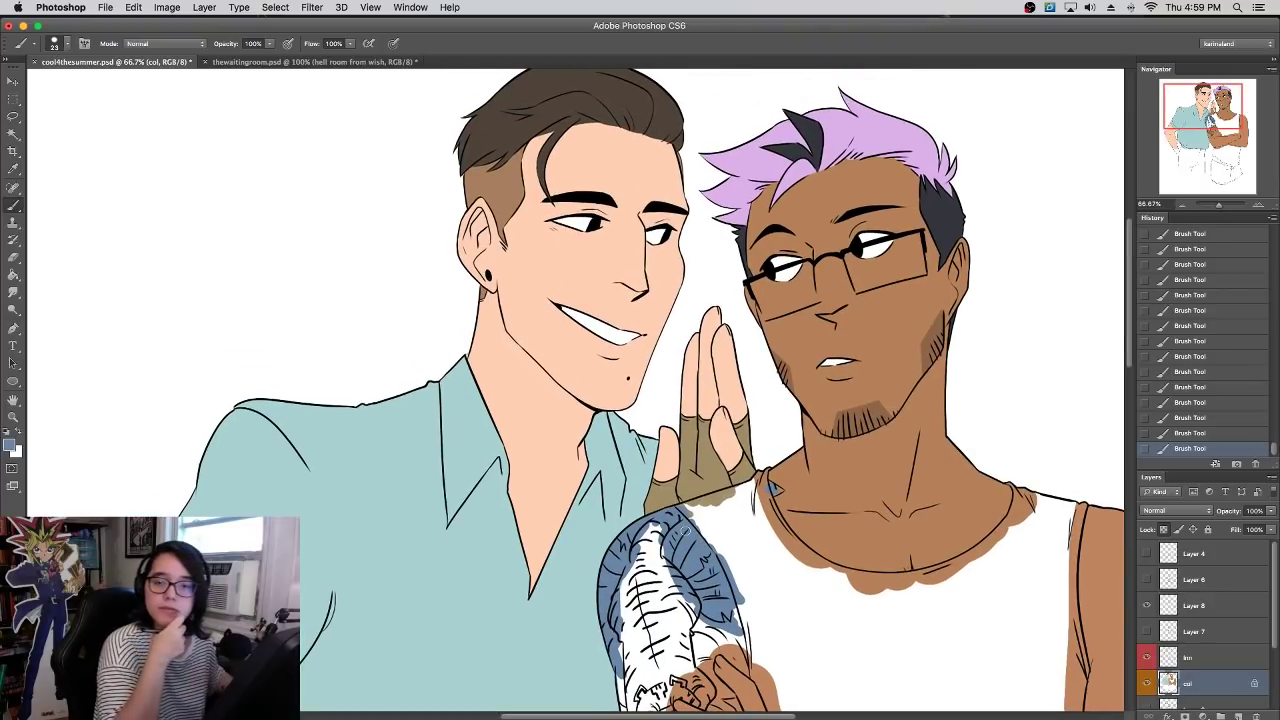
drag(720, 512, 714, 432)
mouse_move(686, 520)
mouse_down()
mouse_move(704, 560)
mouse_move(735, 560)
mouse_move(727, 549)
mouse_move(734, 575)
mouse_up()
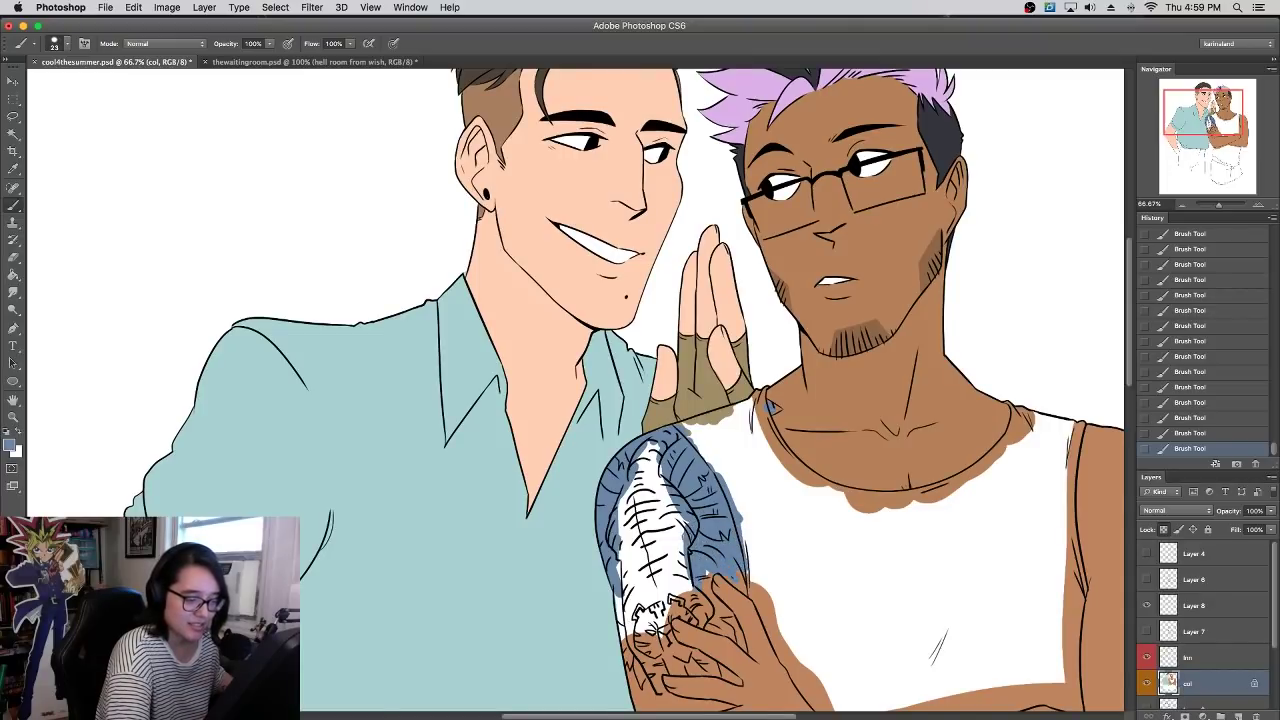
- Try a saturated golden yellow on the chest of the crossed-arm man's tank top
scroll(688, 530, right, 10)
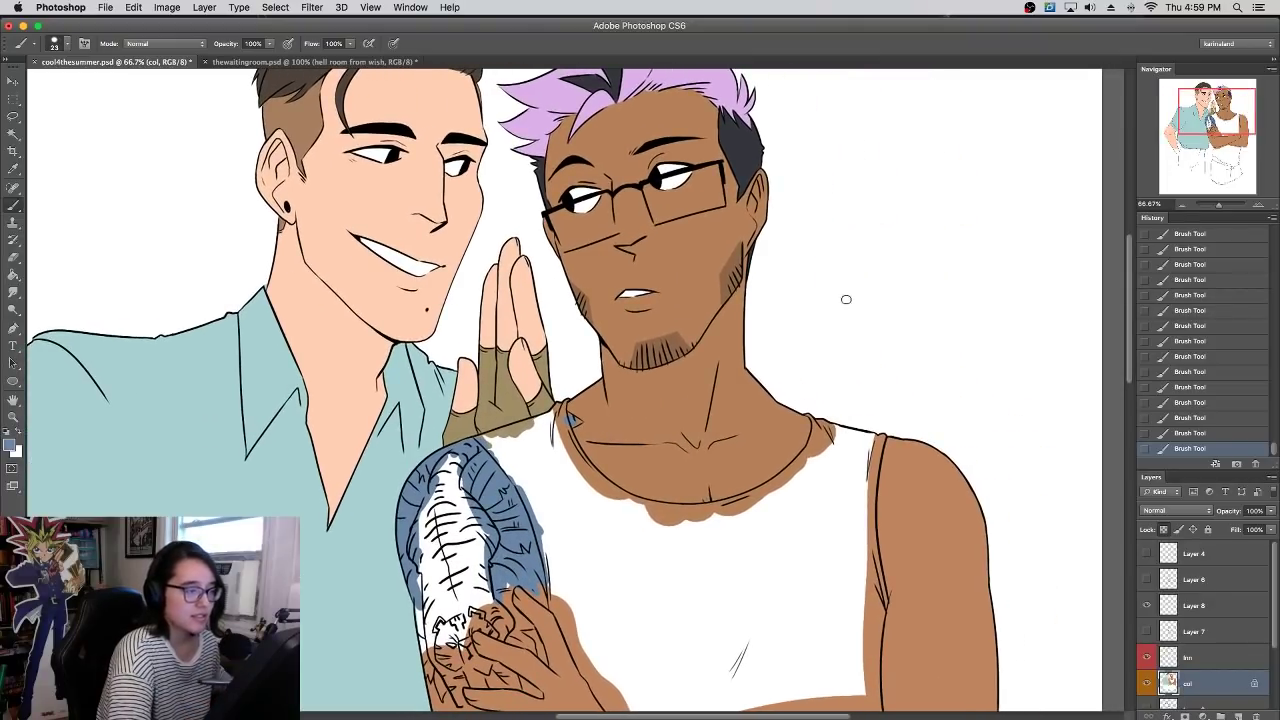
click(10, 446)
click(321, 626)
click(282, 480)
click(430, 474)
mouse_move(595, 577)
mouse_down()
mouse_move(549, 480)
mouse_move(598, 550)
mouse_move(594, 484)
mouse_move(645, 529)
mouse_move(594, 484)
mouse_up()
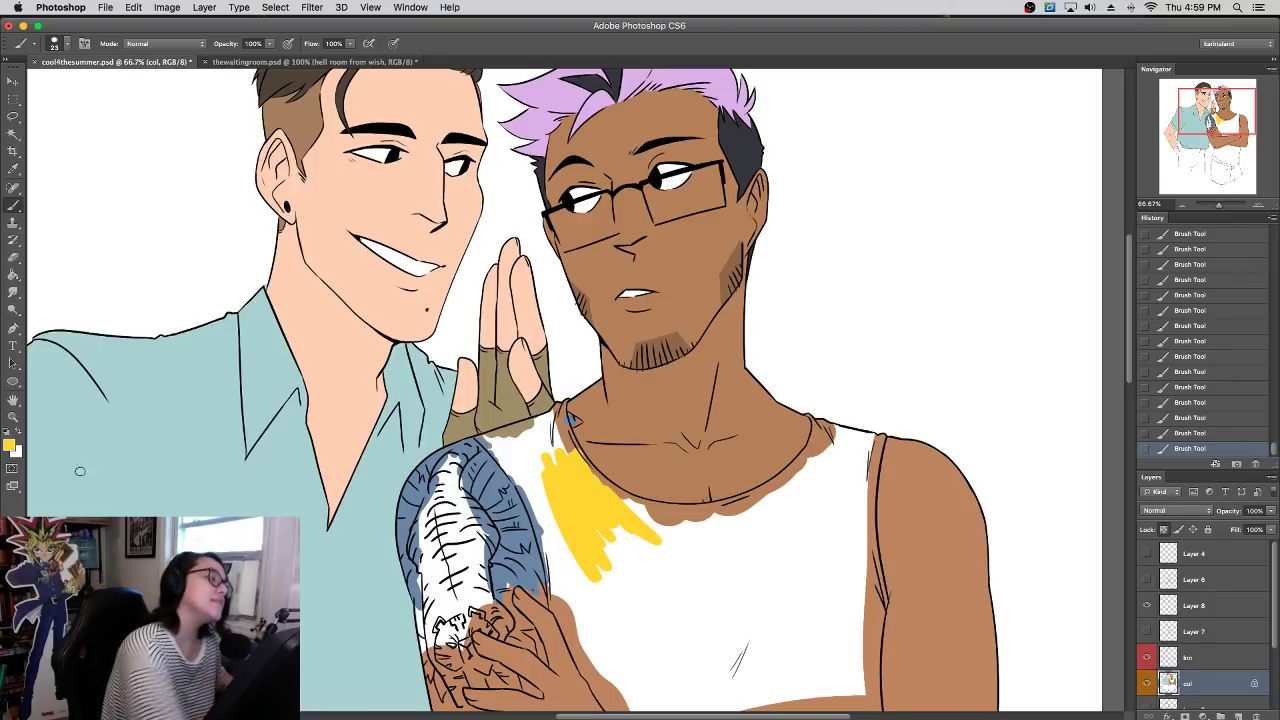
- Try dark grey #393835 on the tank top's strap and chest with a 50 px brush
click(10, 446)
click(150, 610)
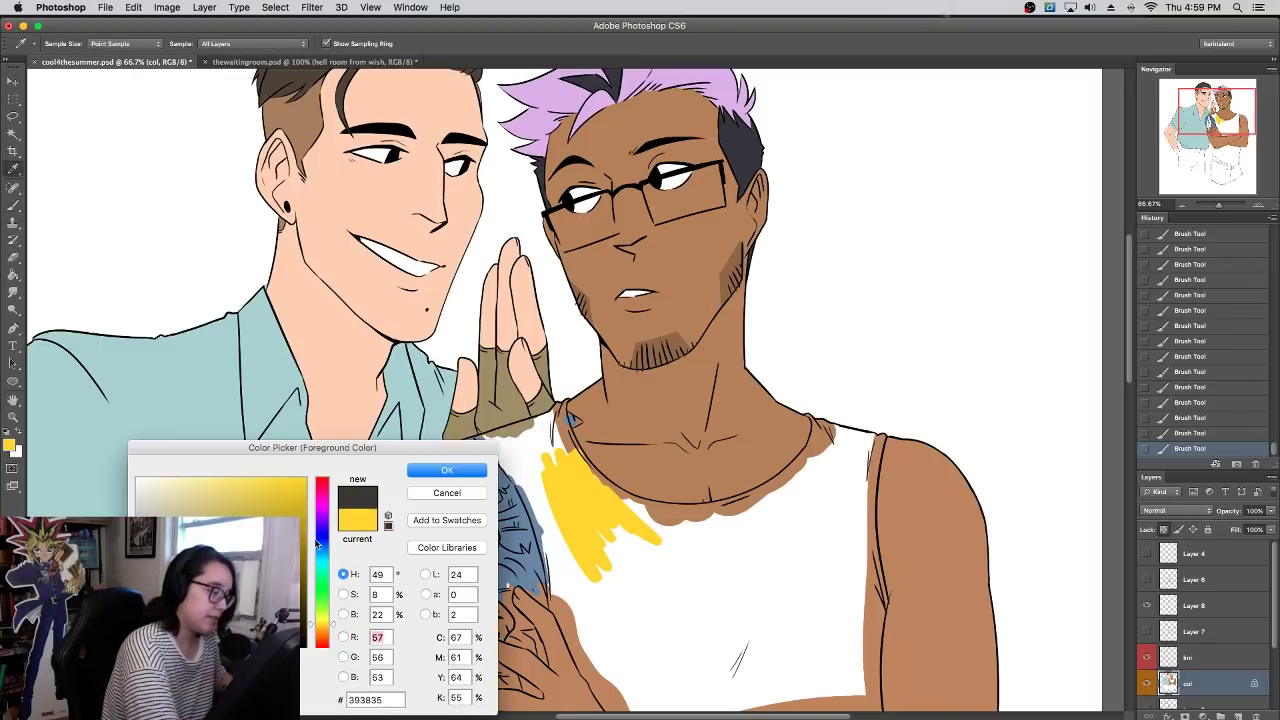
click(447, 470)
key(b)
right_click(712, 382)
drag(690, 566, 665, 602)
mouse_move(718, 551)
mouse_down()
mouse_move(763, 539)
mouse_move(828, 490)
mouse_move(849, 416)
mouse_move(844, 530)
mouse_move(808, 628)
mouse_up()
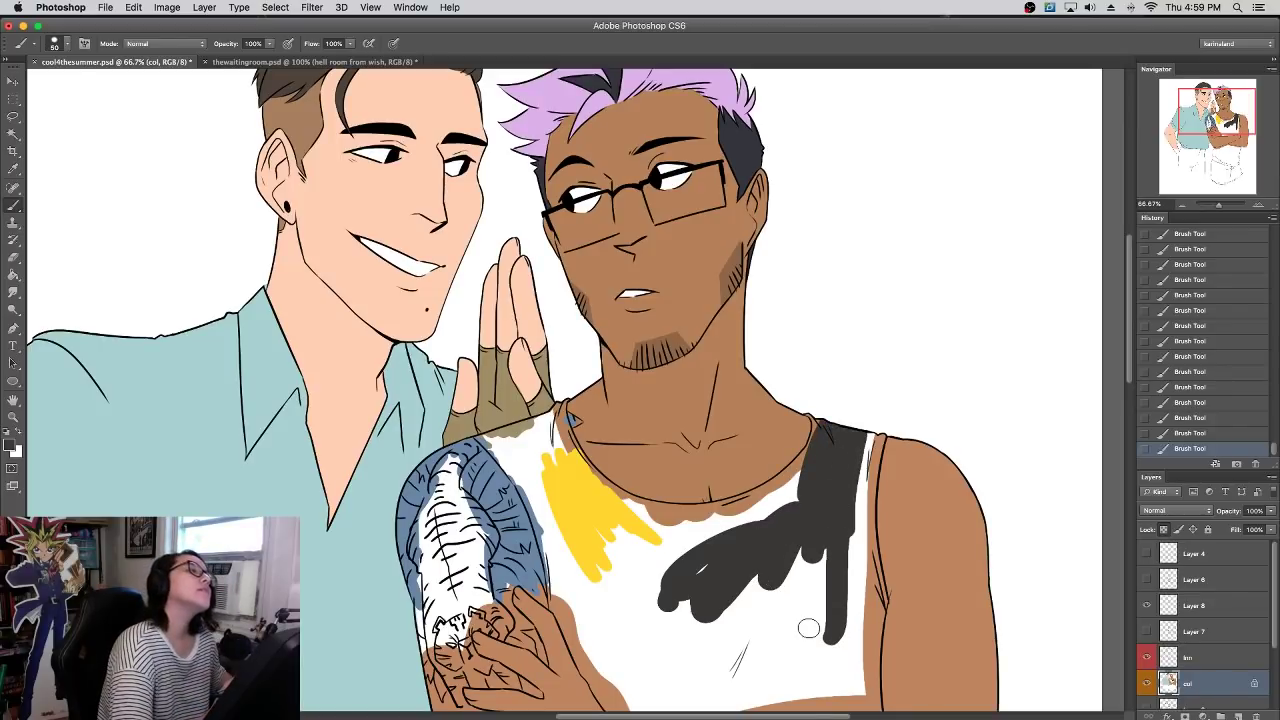
- Change the foreground colour to light yellow #f5ec60 and paint it broadly over the tank top's chest and far strap
click(12, 447)
drag(230, 496, 241, 483)
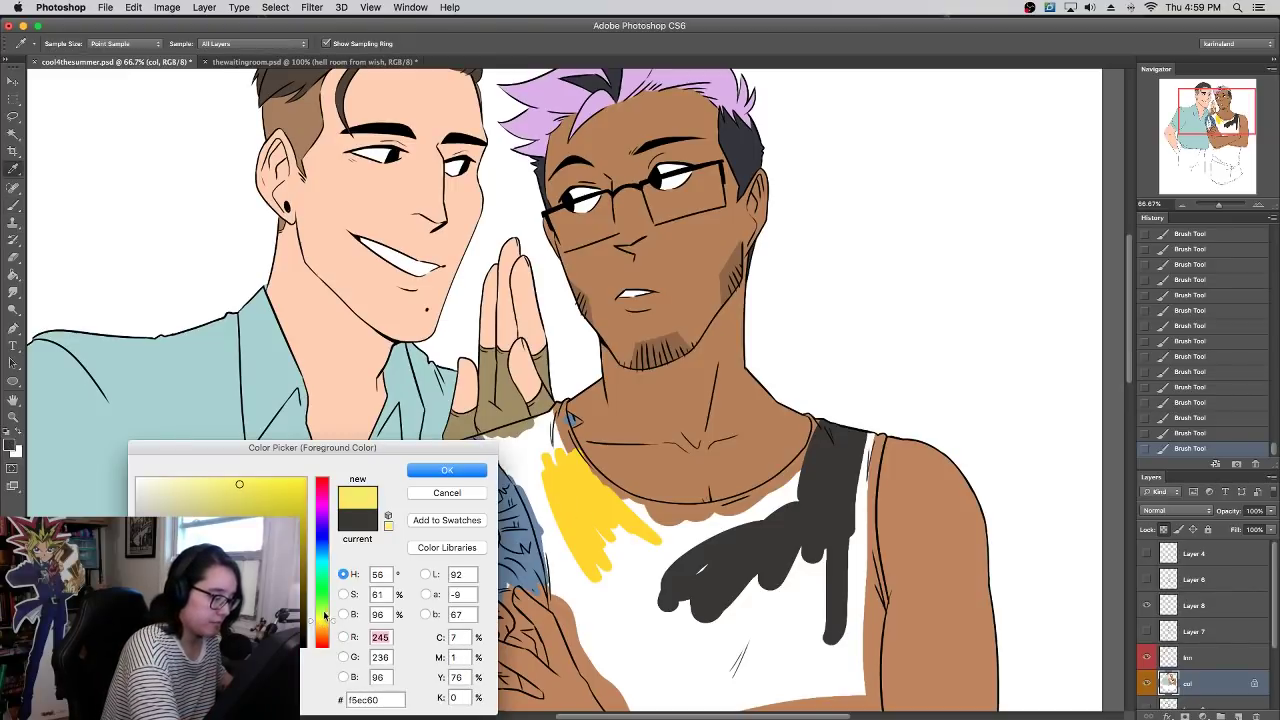
click(447, 470)
mouse_move(555, 460)
mouse_down()
mouse_move(574, 541)
mouse_move(594, 557)
mouse_move(564, 461)
mouse_move(661, 550)
mouse_move(686, 616)
mouse_move(630, 586)
mouse_move(644, 651)
mouse_move(658, 625)
mouse_move(716, 599)
mouse_move(698, 567)
mouse_move(775, 583)
mouse_up()
drag(728, 431, 803, 319)
mouse_move(706, 503)
mouse_down()
mouse_move(702, 569)
mouse_move(671, 538)
mouse_move(645, 461)
mouse_move(644, 503)
mouse_move(642, 437)
mouse_move(707, 597)
mouse_move(694, 573)
mouse_move(729, 592)
mouse_move(735, 511)
mouse_move(764, 537)
mouse_move(801, 440)
mouse_move(829, 467)
mouse_move(848, 396)
mouse_move(865, 434)
mouse_move(895, 329)
mouse_move(904, 317)
mouse_move(911, 363)
mouse_move(934, 327)
mouse_move(910, 475)
mouse_move(912, 376)
mouse_move(895, 388)
mouse_move(862, 532)
mouse_move(830, 508)
mouse_move(822, 550)
mouse_up()
mouse_move(780, 425)
mouse_down()
mouse_move(796, 408)
mouse_move(810, 452)
mouse_up()
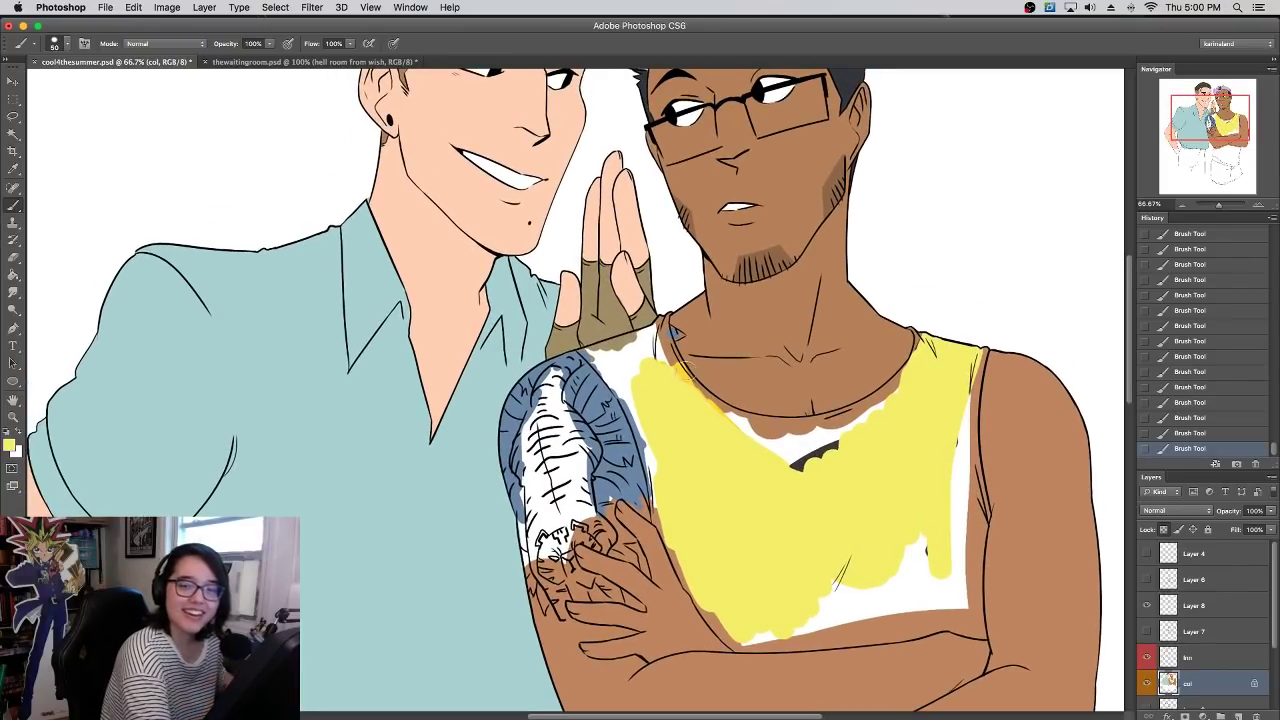
- Fill the tank top's leftover gaps along the neckline, near strap, lower edge and side seam with light yellow
mouse_move(645, 397)
mouse_down()
mouse_move(610, 358)
mouse_move(637, 352)
mouse_move(715, 424)
mouse_move(794, 449)
mouse_move(767, 456)
mouse_move(747, 437)
mouse_move(847, 442)
mouse_up()
drag(658, 468, 638, 384)
mouse_move(771, 630)
mouse_down()
mouse_move(812, 626)
mouse_move(755, 632)
mouse_move(930, 615)
mouse_up()
mouse_move(916, 514)
mouse_down()
mouse_move(964, 544)
mouse_move(932, 529)
mouse_move(842, 592)
mouse_move(853, 549)
mouse_move(857, 609)
mouse_move(881, 605)
mouse_move(928, 659)
mouse_move(979, 650)
mouse_move(923, 592)
mouse_move(960, 617)
mouse_move(943, 622)
mouse_move(957, 609)
mouse_move(960, 451)
mouse_up()
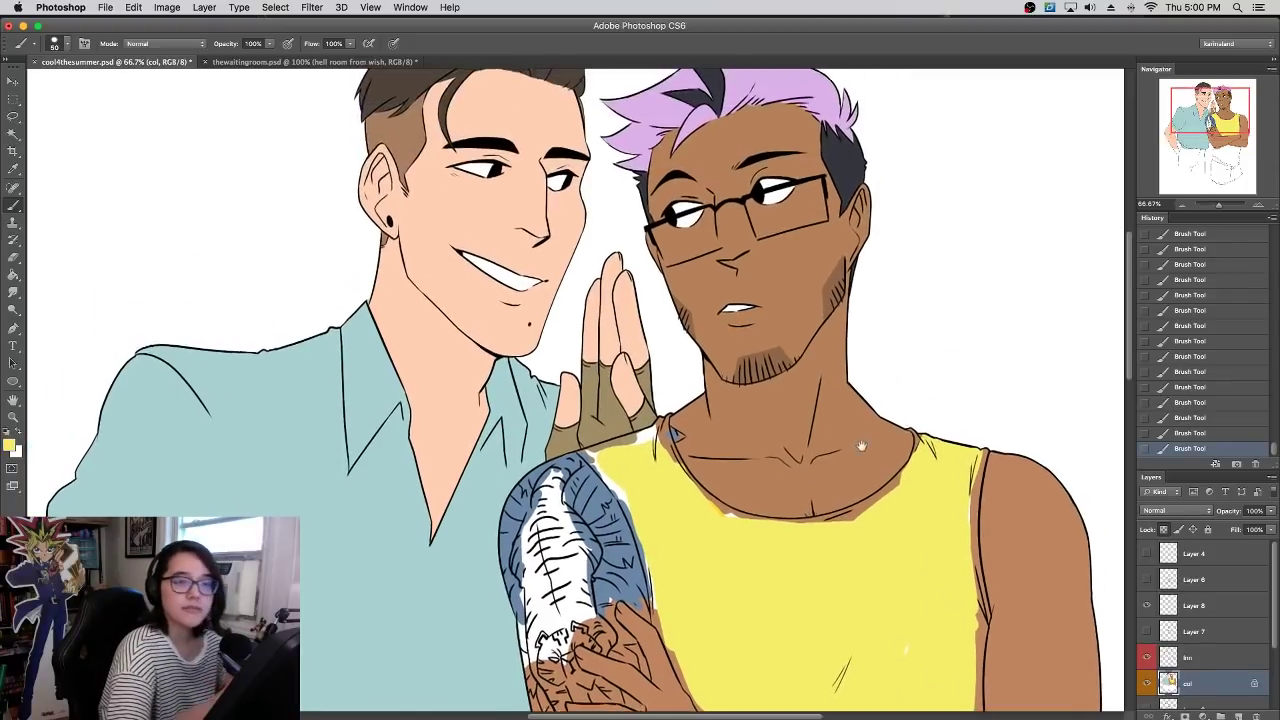
scroll(878, 393, up, 5)
scroll(882, 453, up, 3)
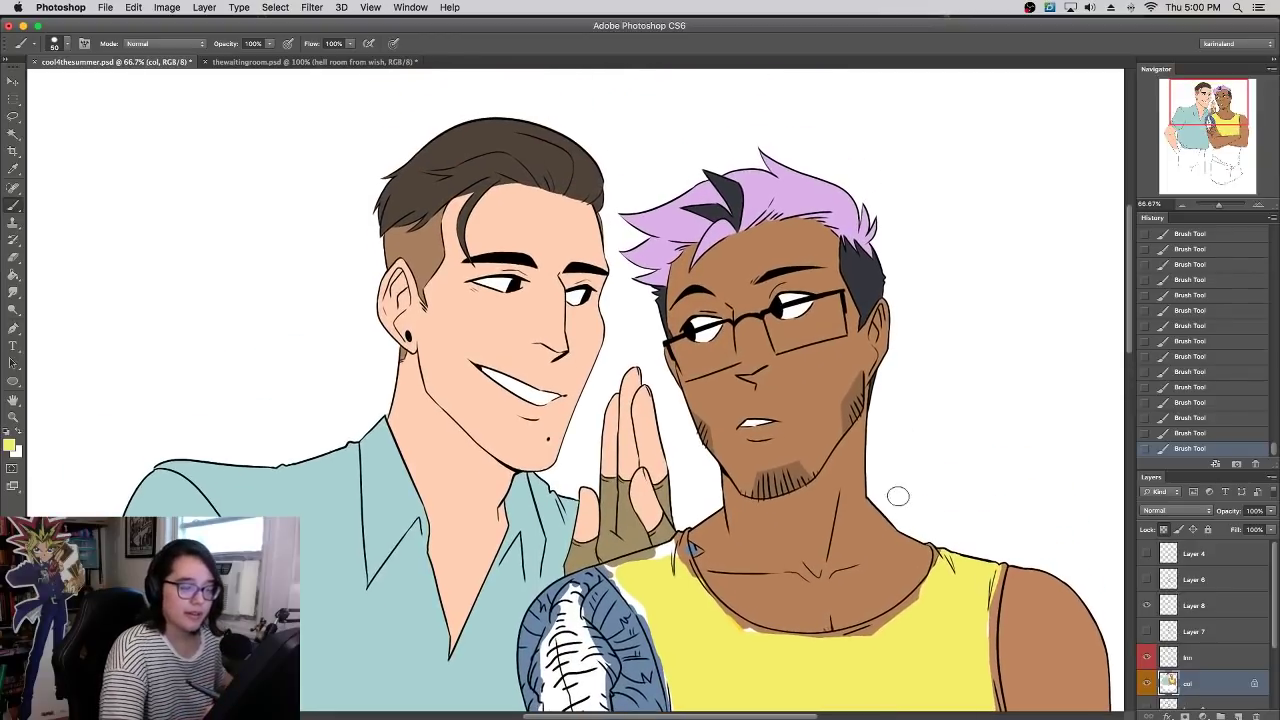
- Add a new layer above Layer 4 for a handwritten caption
click(1190, 657)
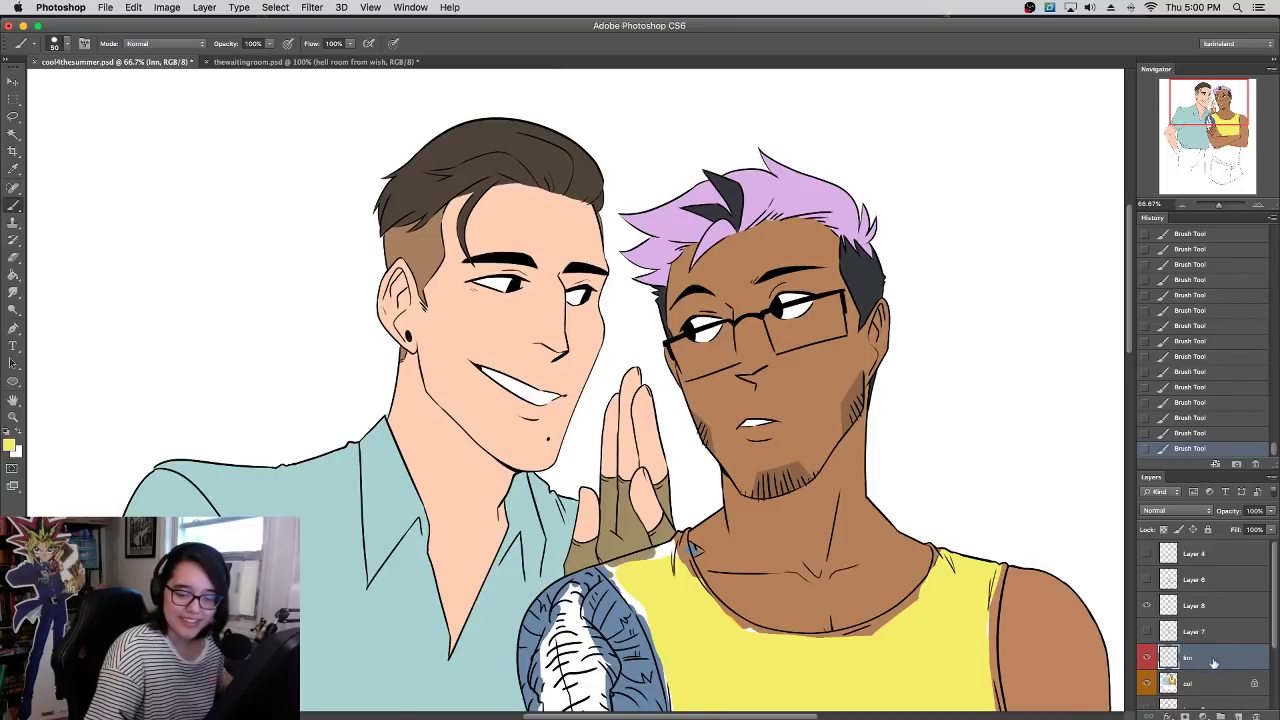
click(1210, 606)
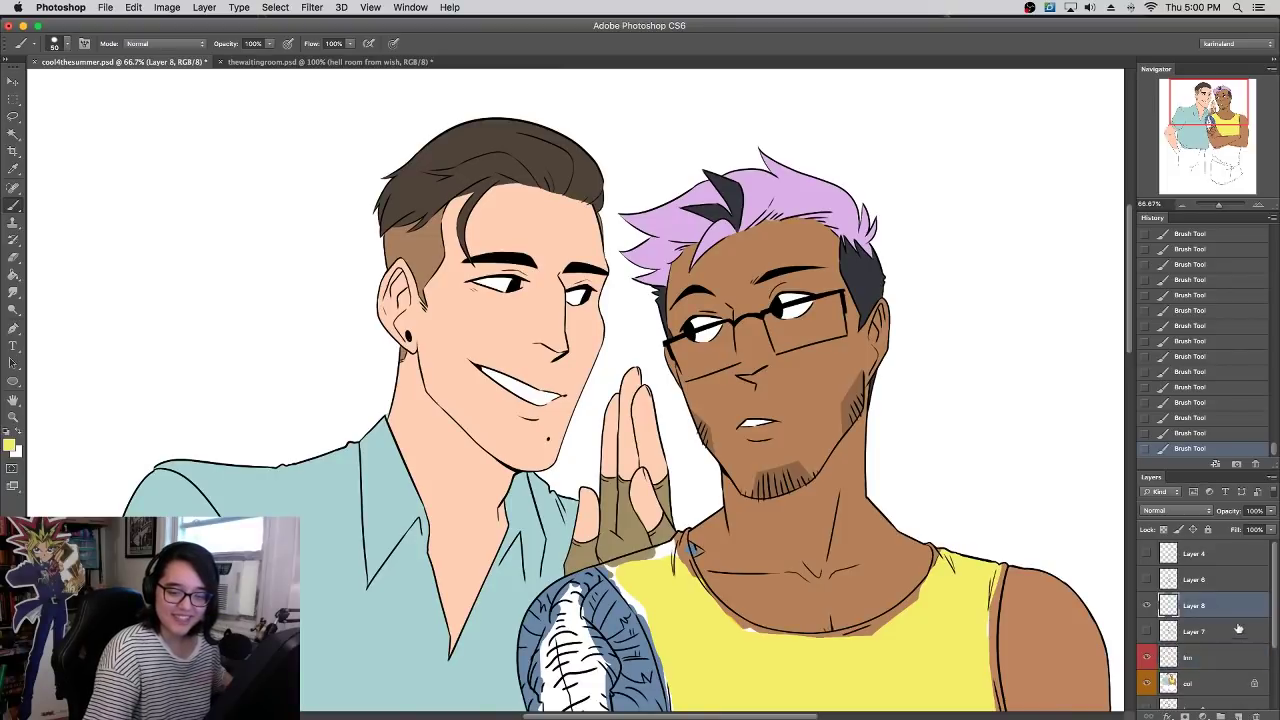
click(1203, 558)
click(1238, 716)
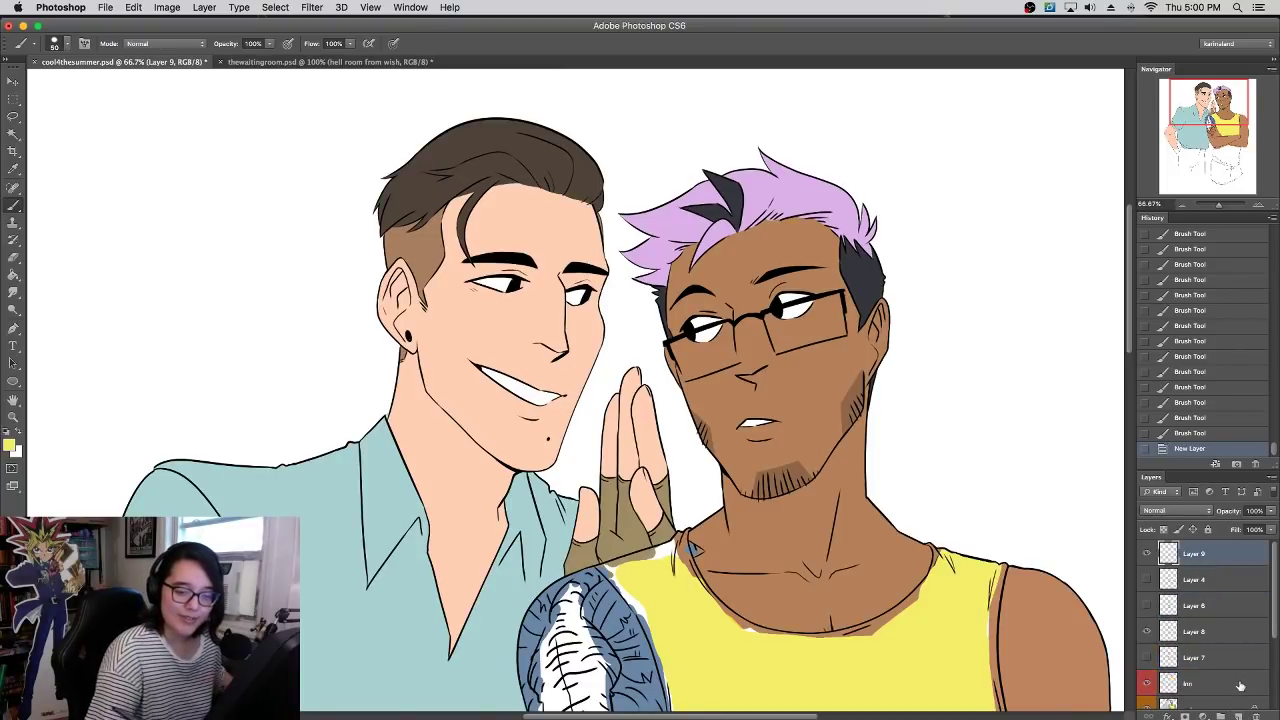
- Set the foreground colour to magenta and the brush to 12 px, and handwrite "POV" in the blank area beside the brown-haired man's head
click(10, 446)
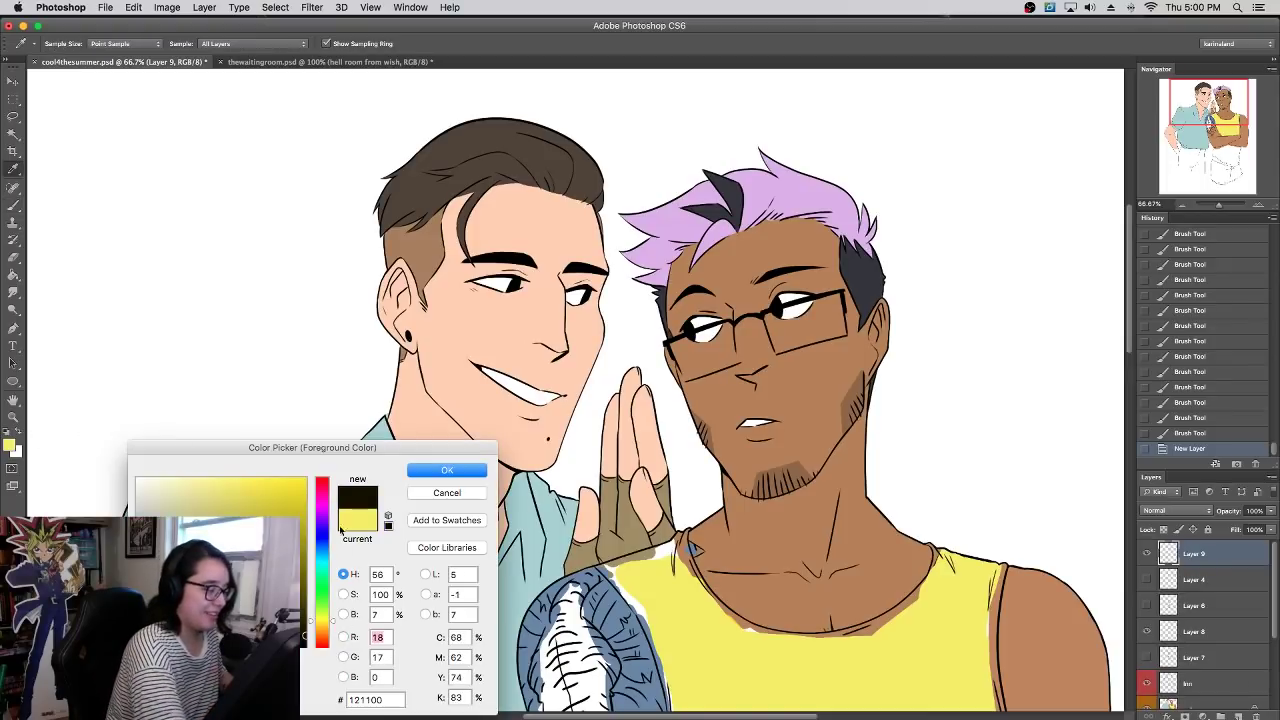
click(291, 507)
click(444, 470)
right_click(356, 300)
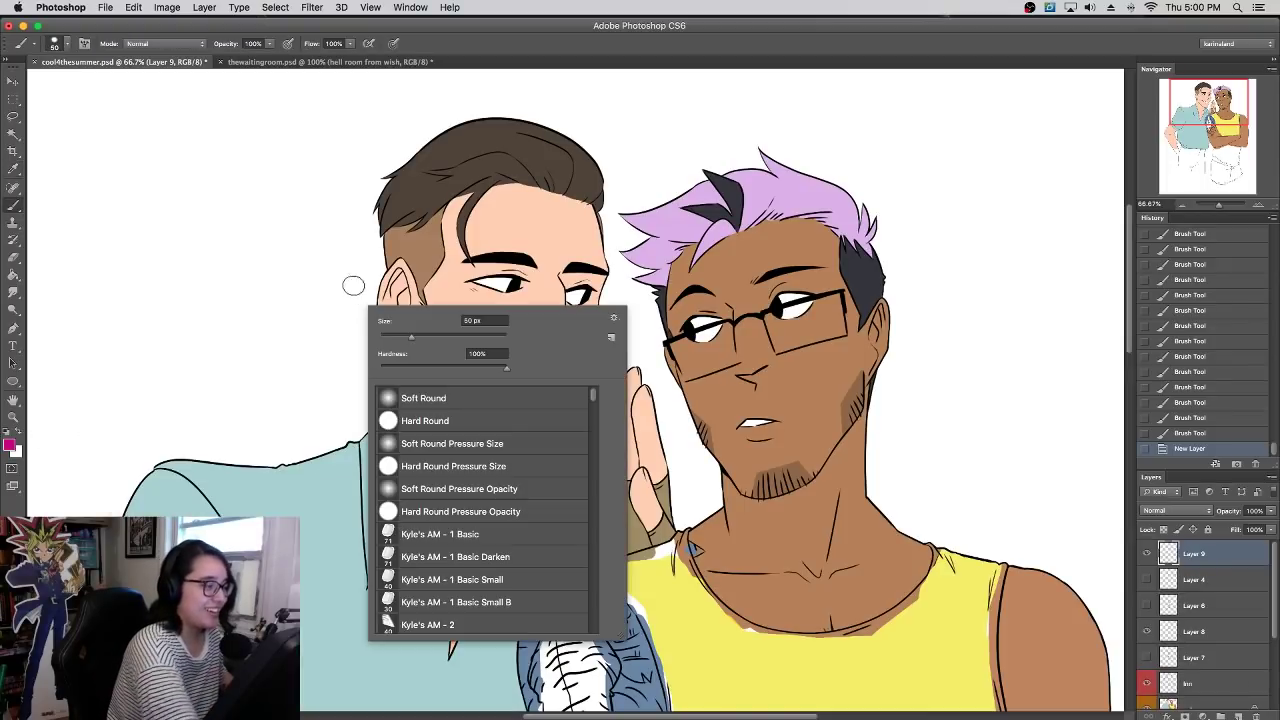
mouse_move(68, 208)
mouse_down()
mouse_move(62, 168)
mouse_move(66, 195)
mouse_up()
mouse_move(108, 170)
mouse_down()
mouse_move(94, 185)
mouse_move(143, 150)
mouse_up()
click(116, 162)
- Handwrite "SCHMIDT AND" in magenta beneath the word "POV", with the "AND" smaller
mouse_move(88, 228)
mouse_down()
mouse_move(74, 267)
mouse_move(102, 256)
mouse_up()
drag(104, 244, 170, 232)
drag(196, 190, 198, 226)
drag(182, 192, 250, 198)
drag(256, 190, 262, 196)
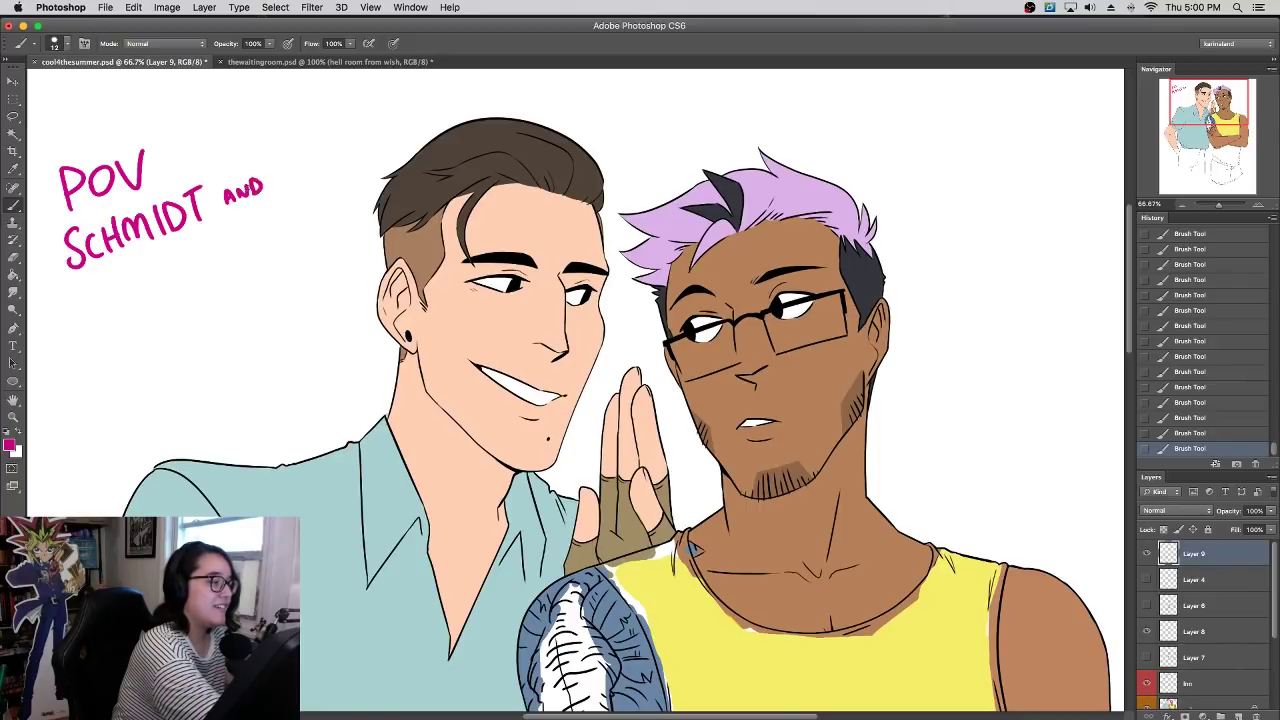
- Handwrite "NANDO GOSSIP" in magenta as the caption's third line
drag(97, 300, 120, 266)
drag(116, 292, 136, 280)
drag(140, 280, 164, 252)
mouse_move(168, 272)
mouse_down()
mouse_move(189, 231)
mouse_move(256, 226)
mouse_up()
mouse_move(276, 216)
mouse_down()
mouse_move(266, 234)
mouse_move(304, 212)
mouse_up()
click(301, 197)
drag(304, 198, 306, 205)
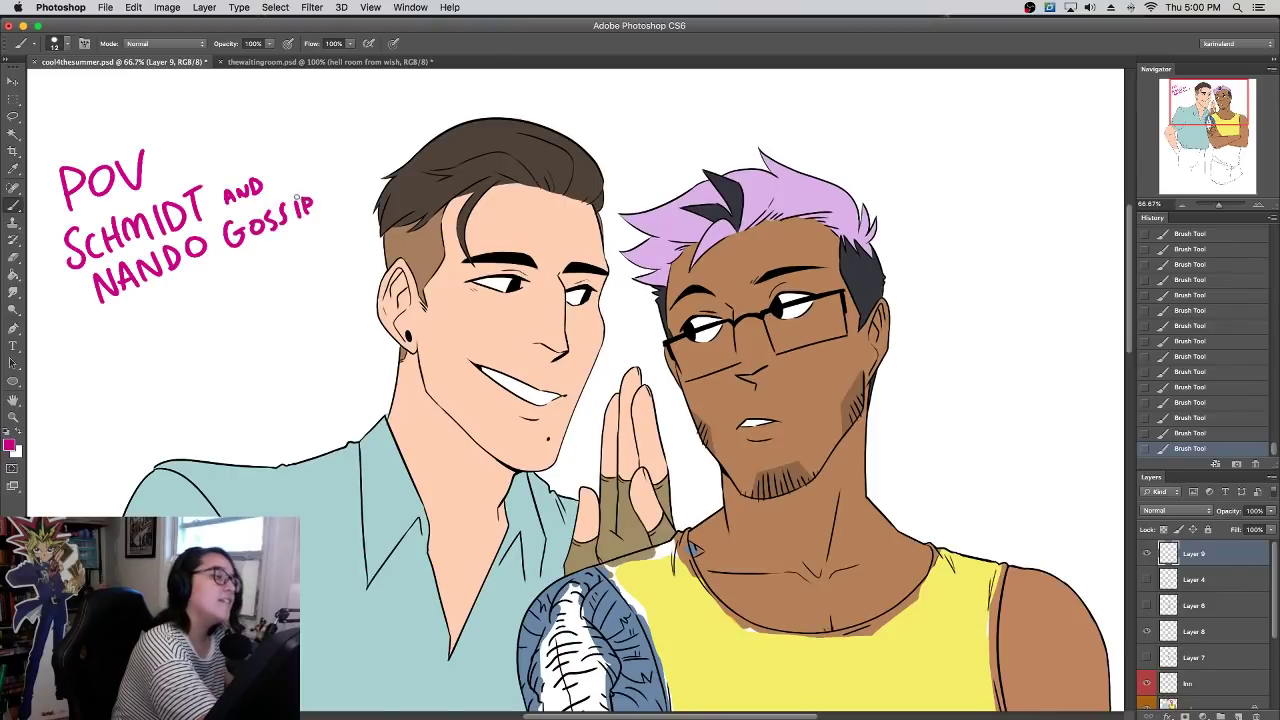
- Handwrite "ABOUT YOU" in magenta as the caption's last line
drag(140, 326, 160, 326)
drag(142, 316, 160, 294)
mouse_move(160, 294)
mouse_down()
mouse_move(188, 298)
mouse_move(164, 322)
mouse_move(206, 284)
mouse_up()
mouse_move(216, 278)
mouse_down()
mouse_move(232, 284)
mouse_move(236, 262)
mouse_move(262, 290)
mouse_up()
mouse_move(280, 246)
mouse_down()
mouse_move(292, 258)
mouse_move(284, 247)
mouse_up()
drag(305, 238, 326, 254)
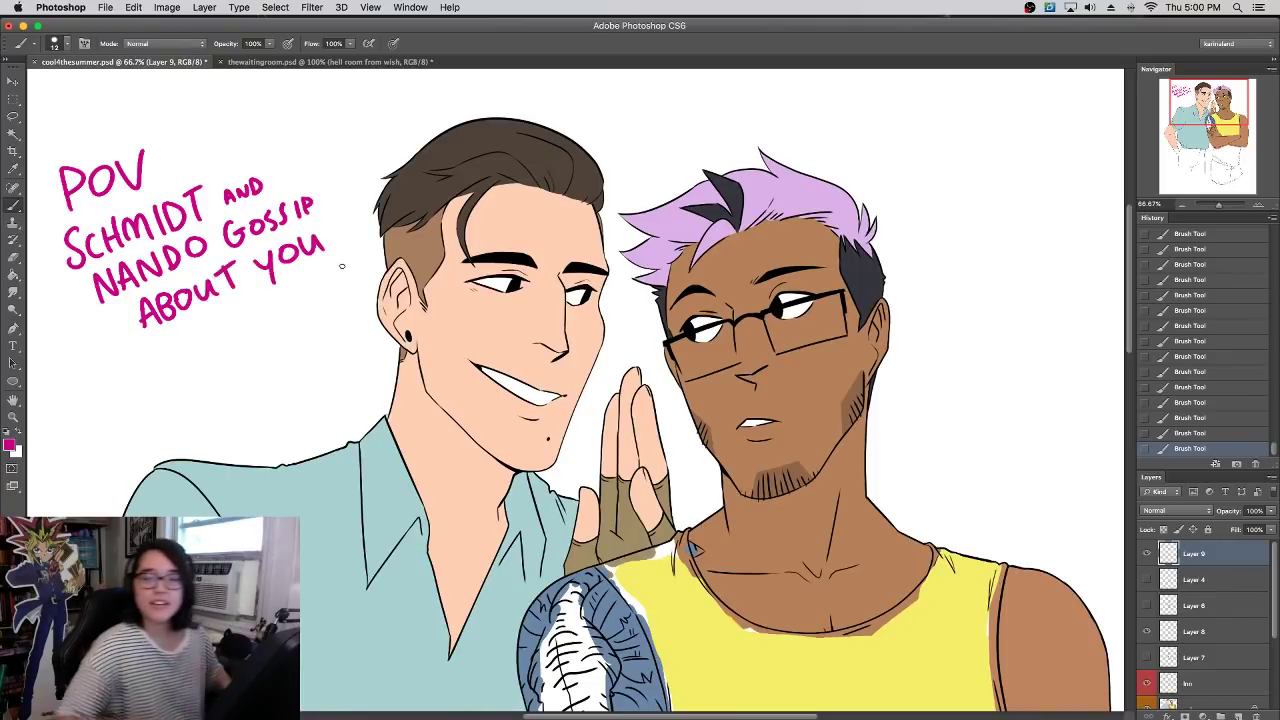